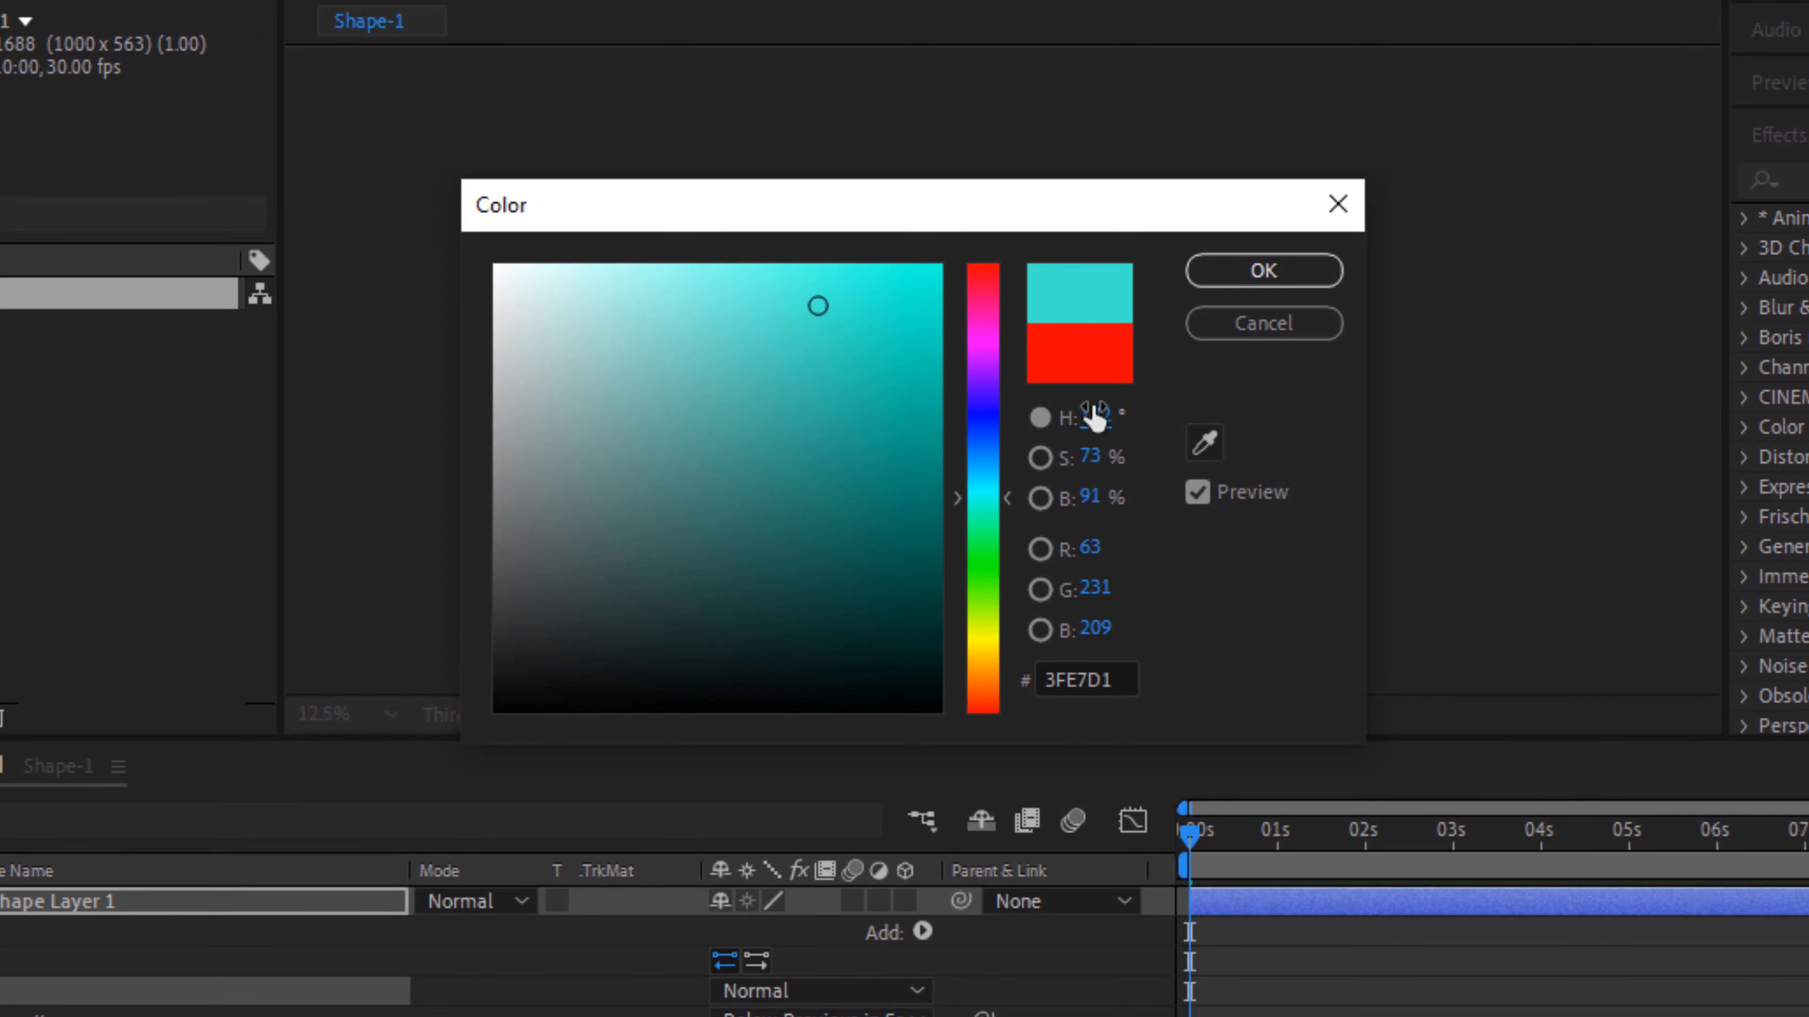
Set the shape's fill color to hue 202°, saturation 55% and brightness 100%
left_click(1094, 417)
type("202")
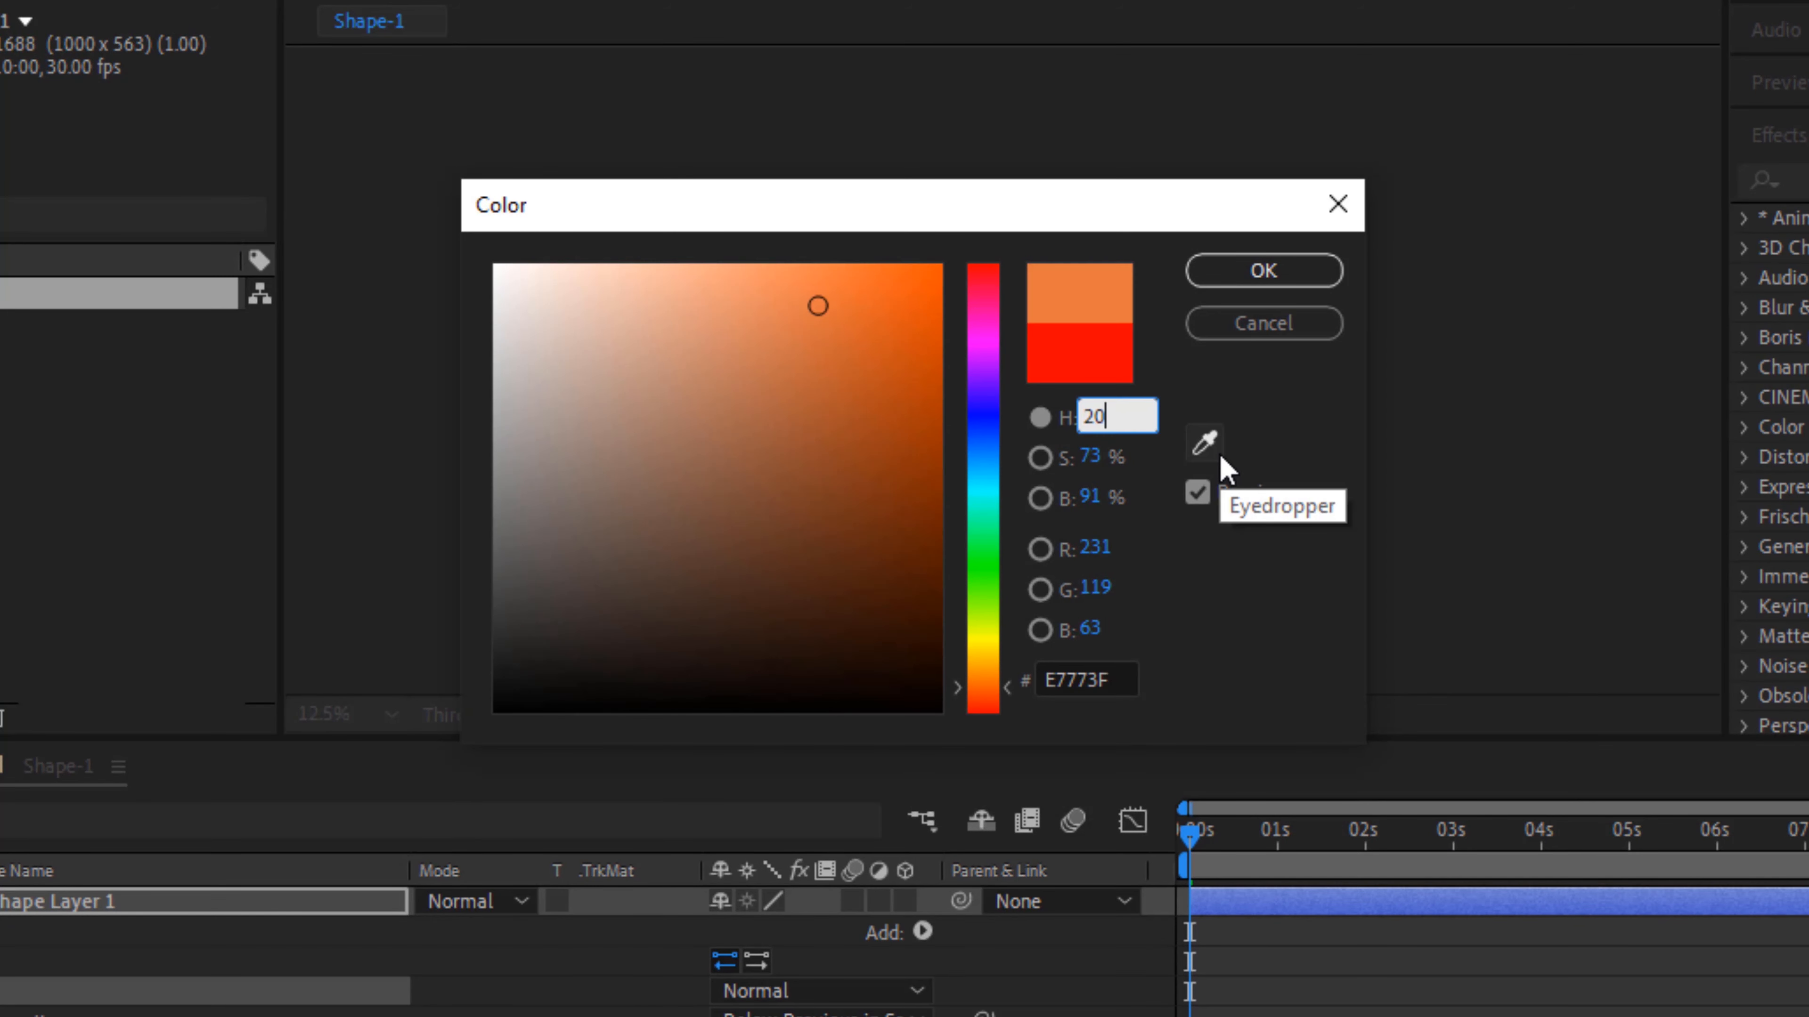
key("Tab")
type("55")
key("Tab")
type("100")
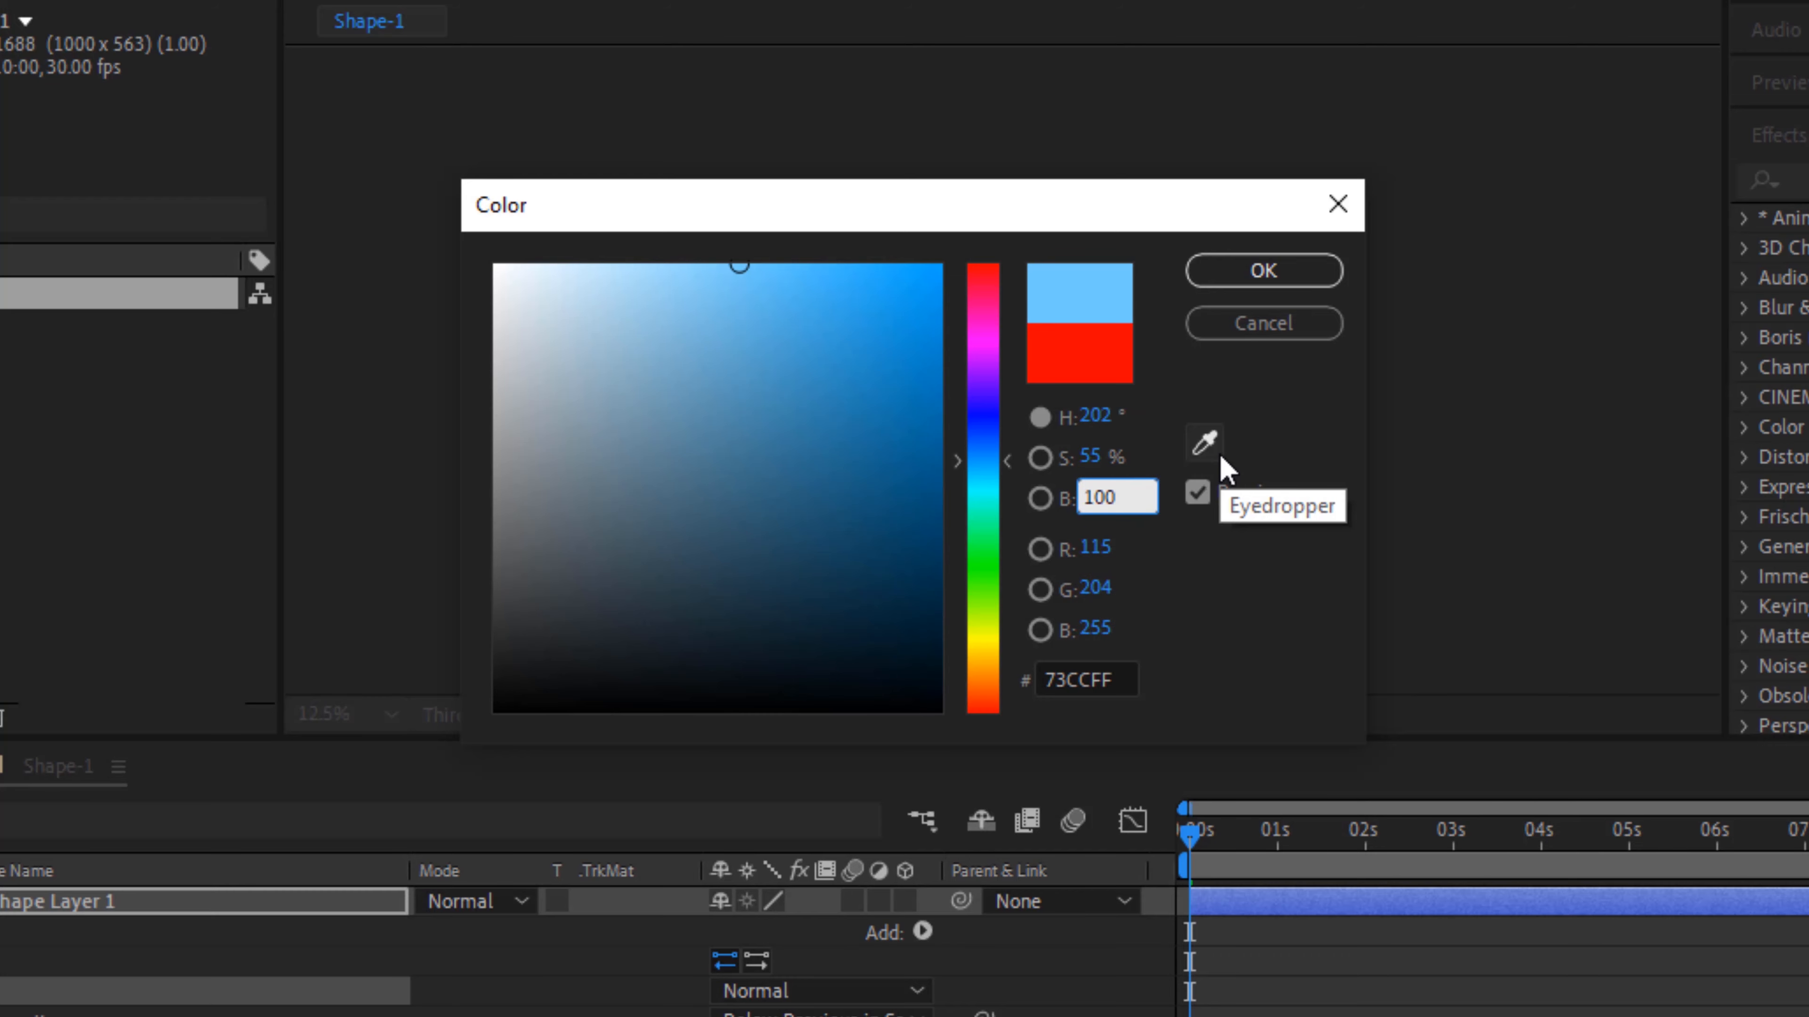
key("Return")
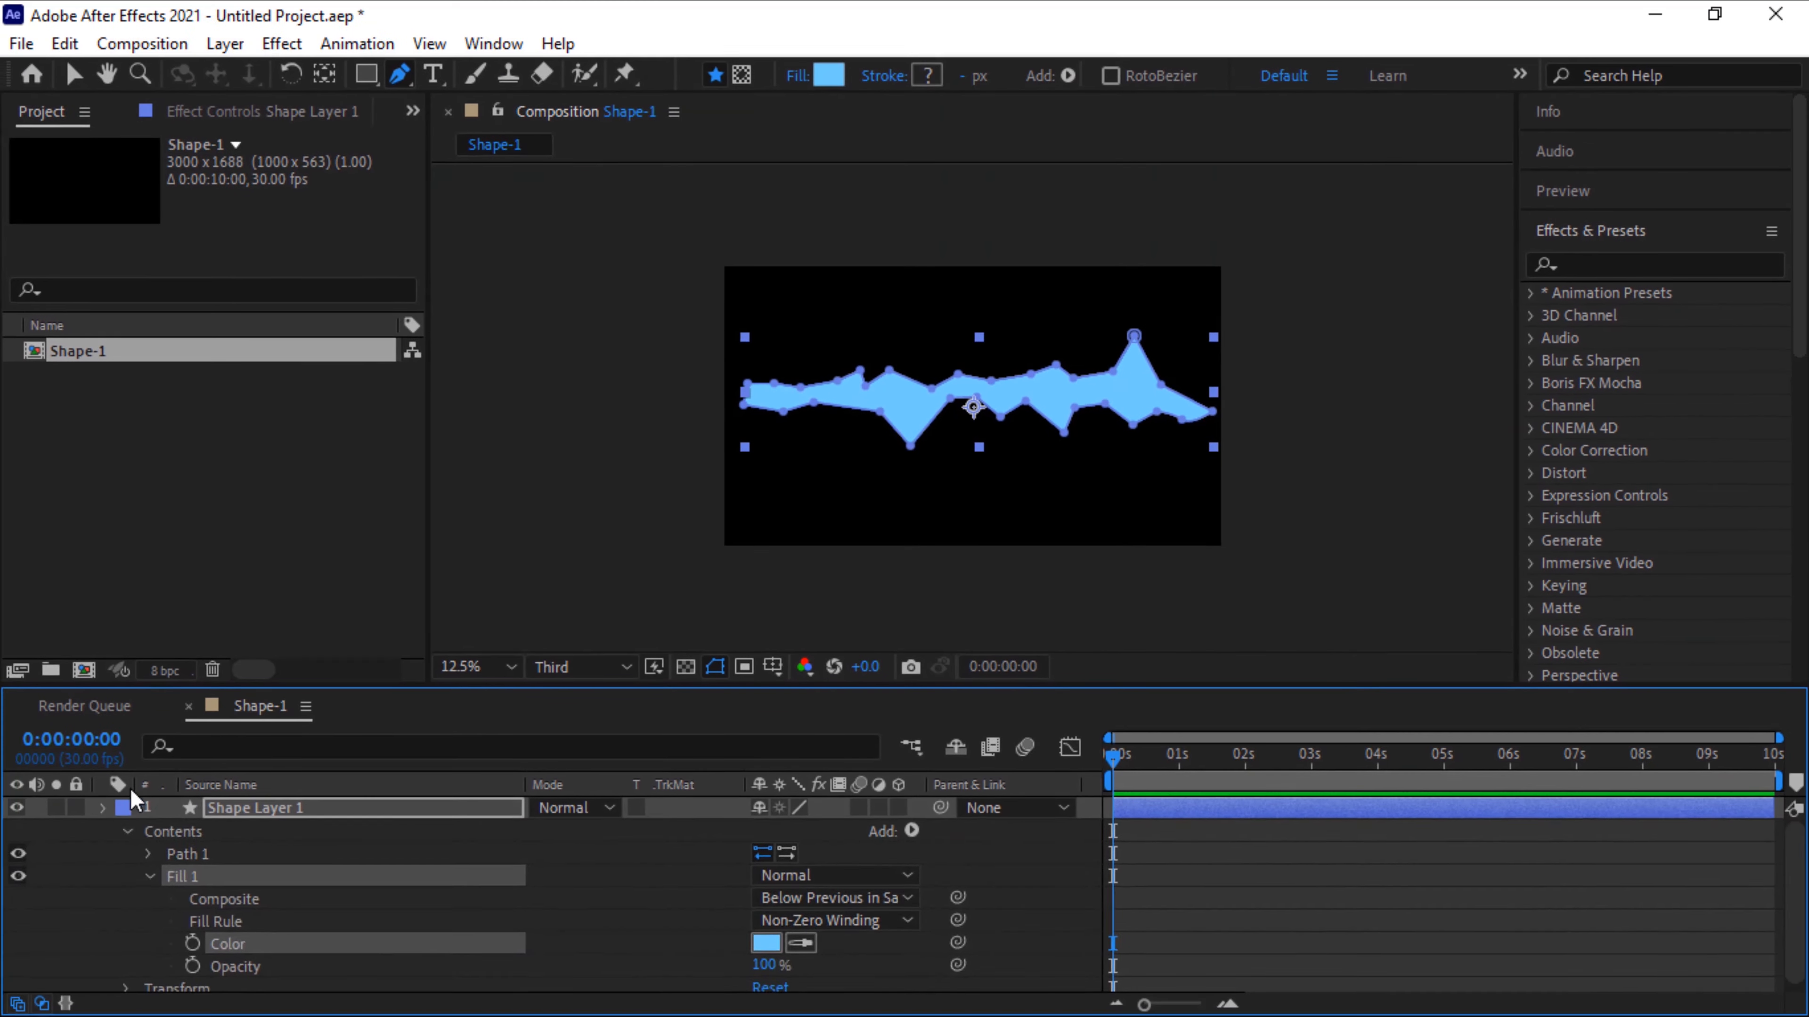
Reshape the jagged path by moving the lower-edge point just before the large downward spike slightly up and right
left_click(102, 807)
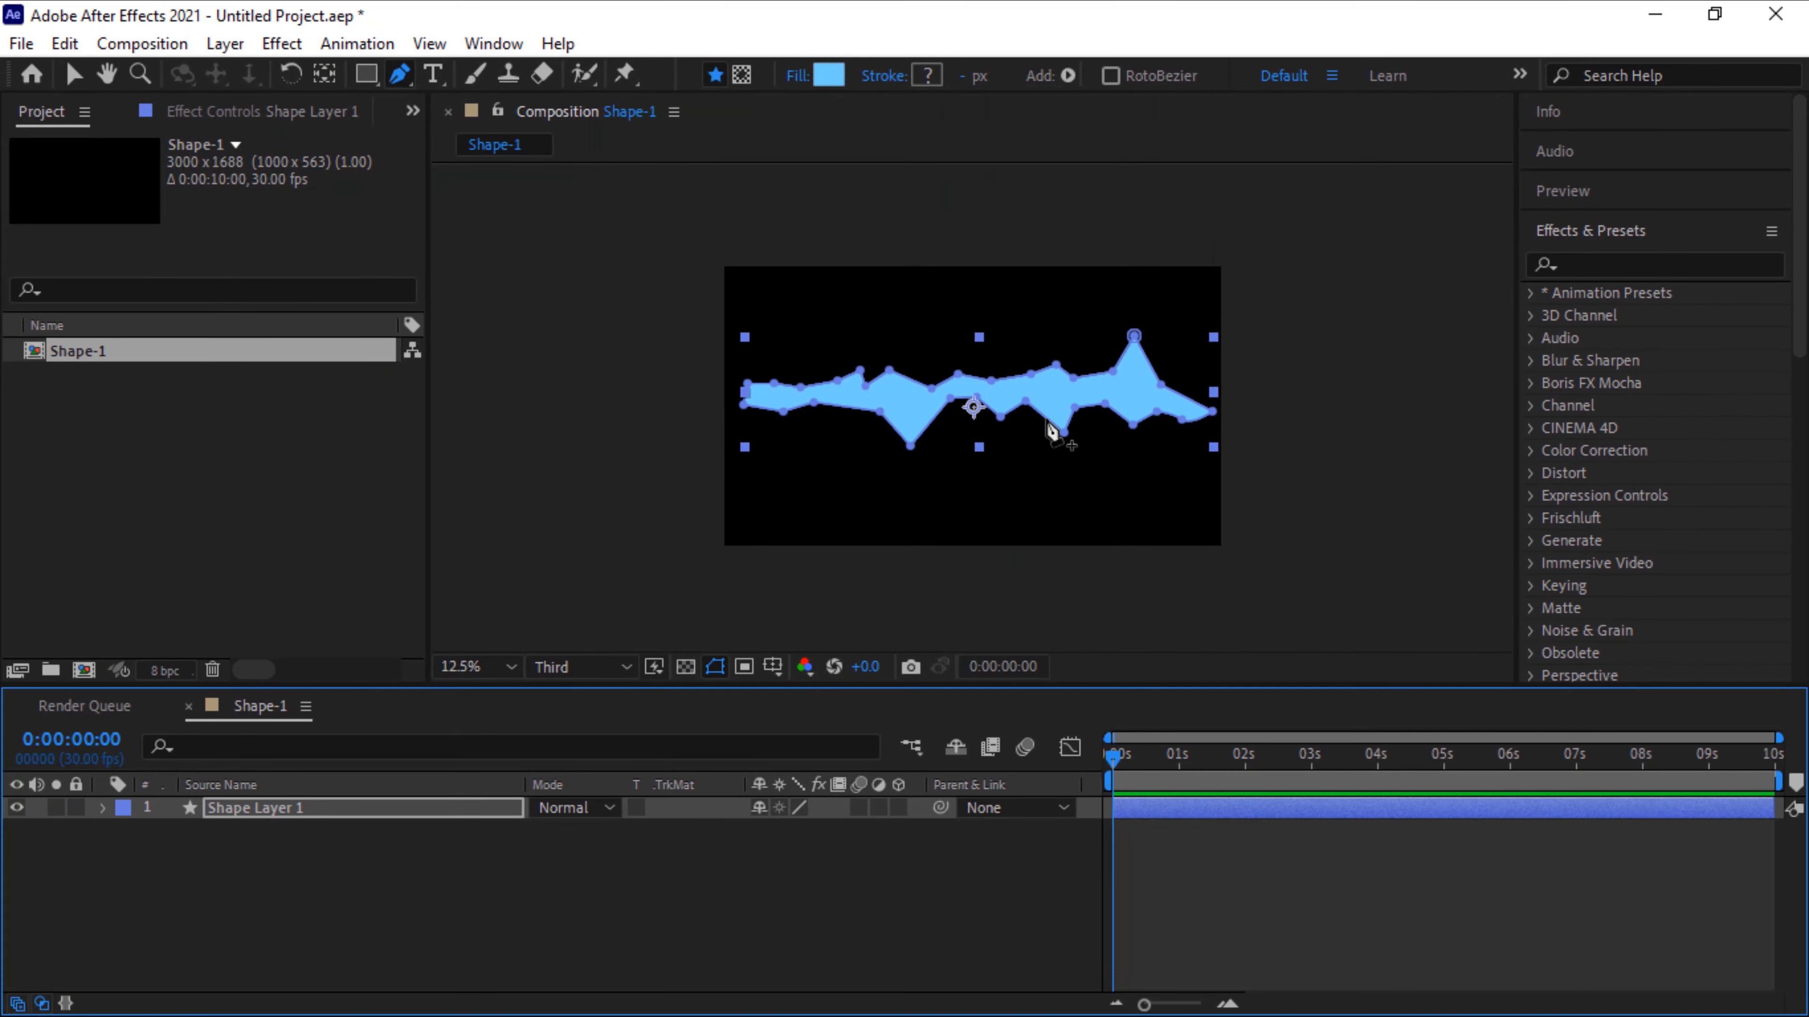
left_click(1074, 402)
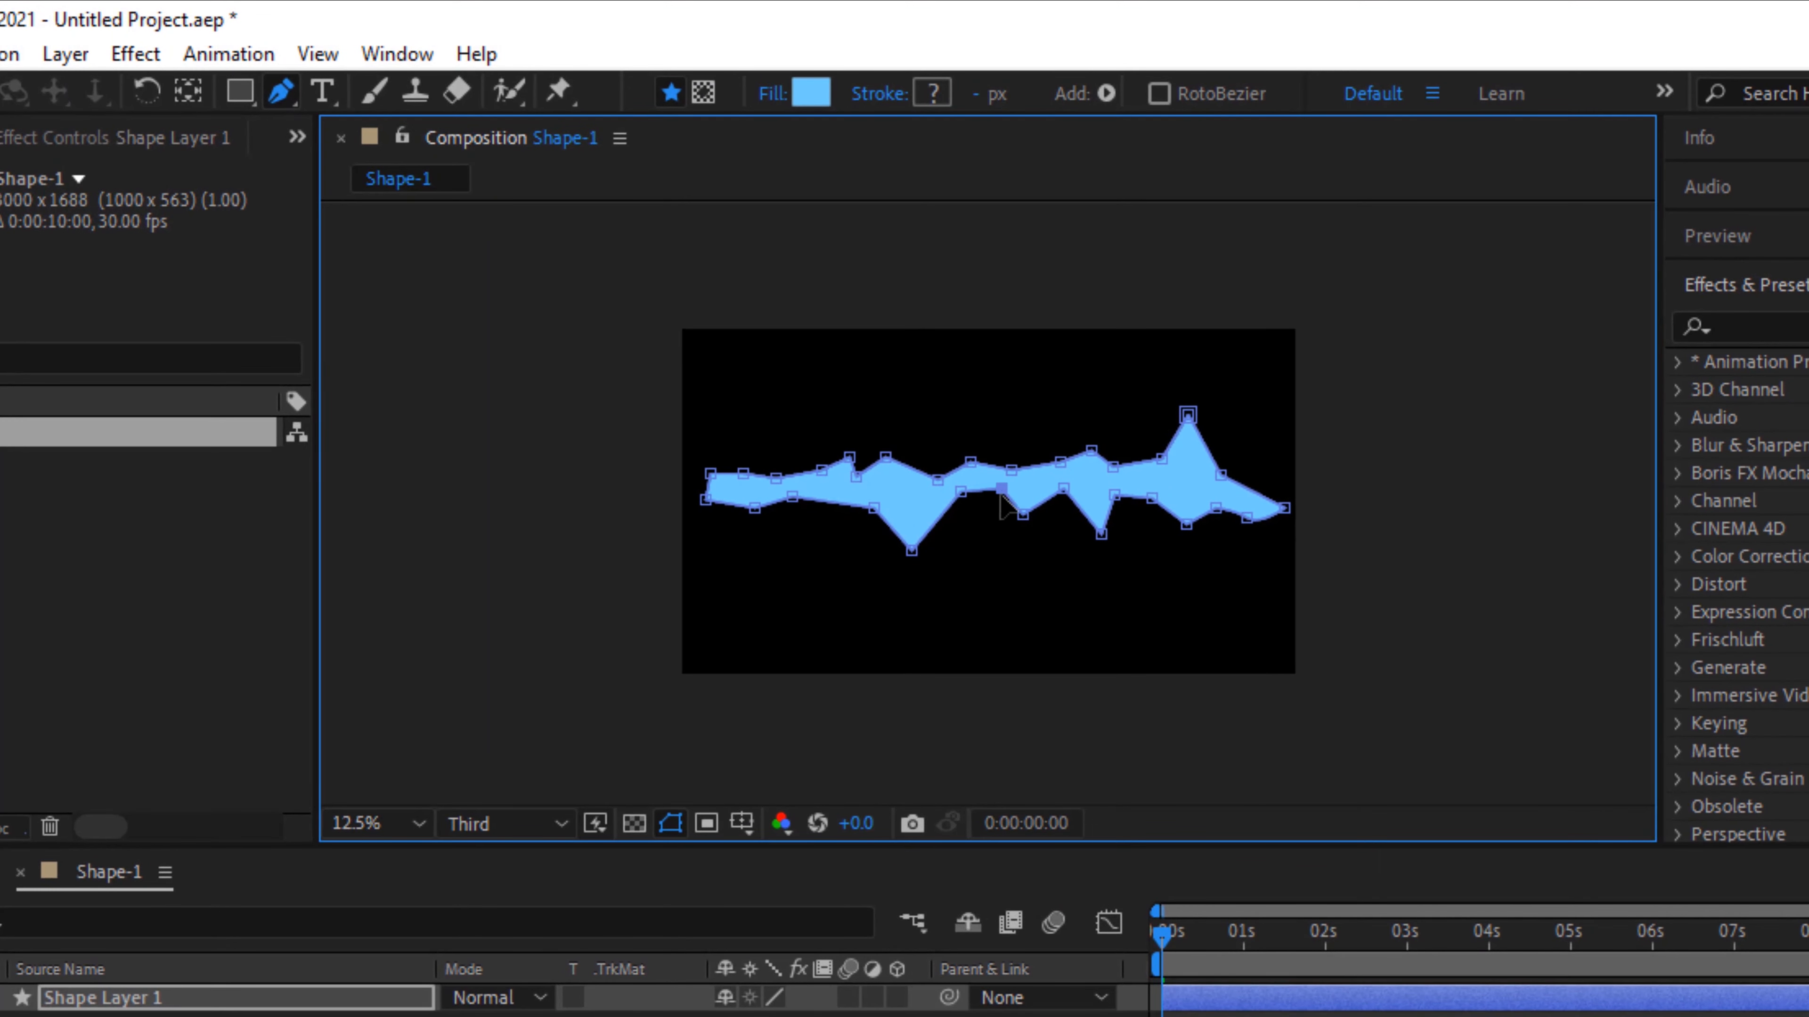
left_click_drag(876, 506, 889, 492)
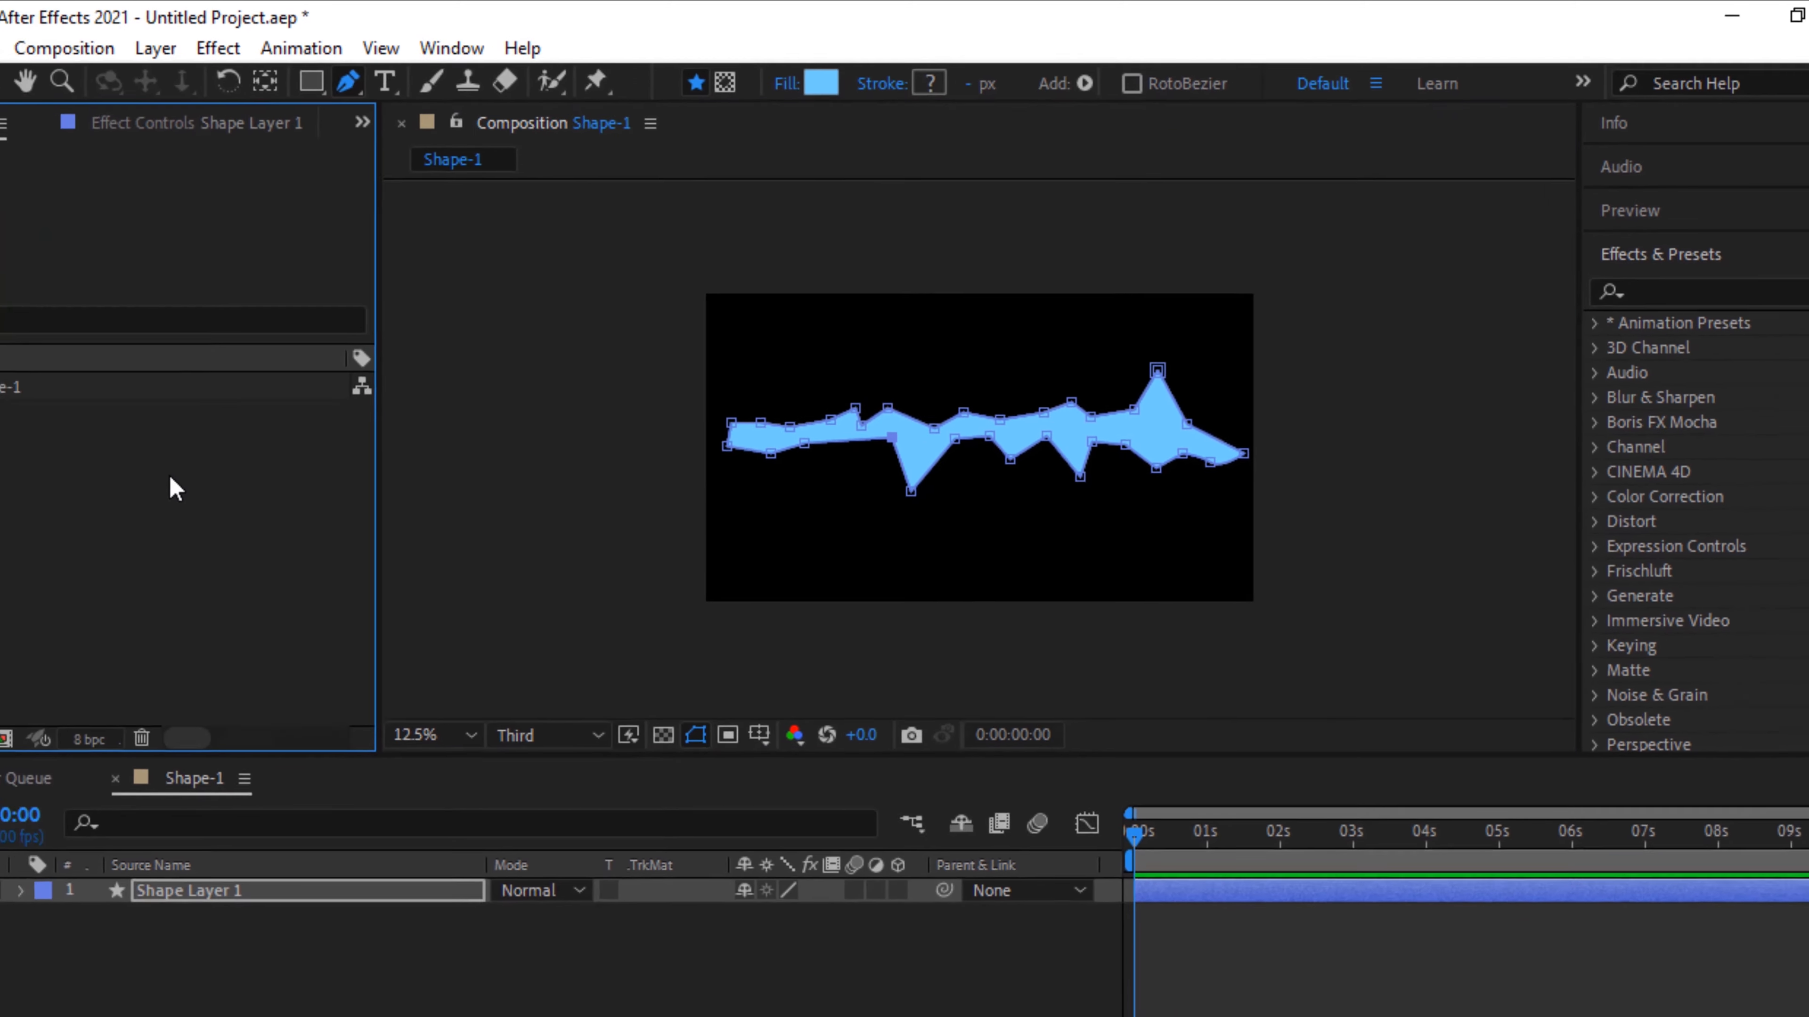
left_click(2, 451)
left_click(144, 360)
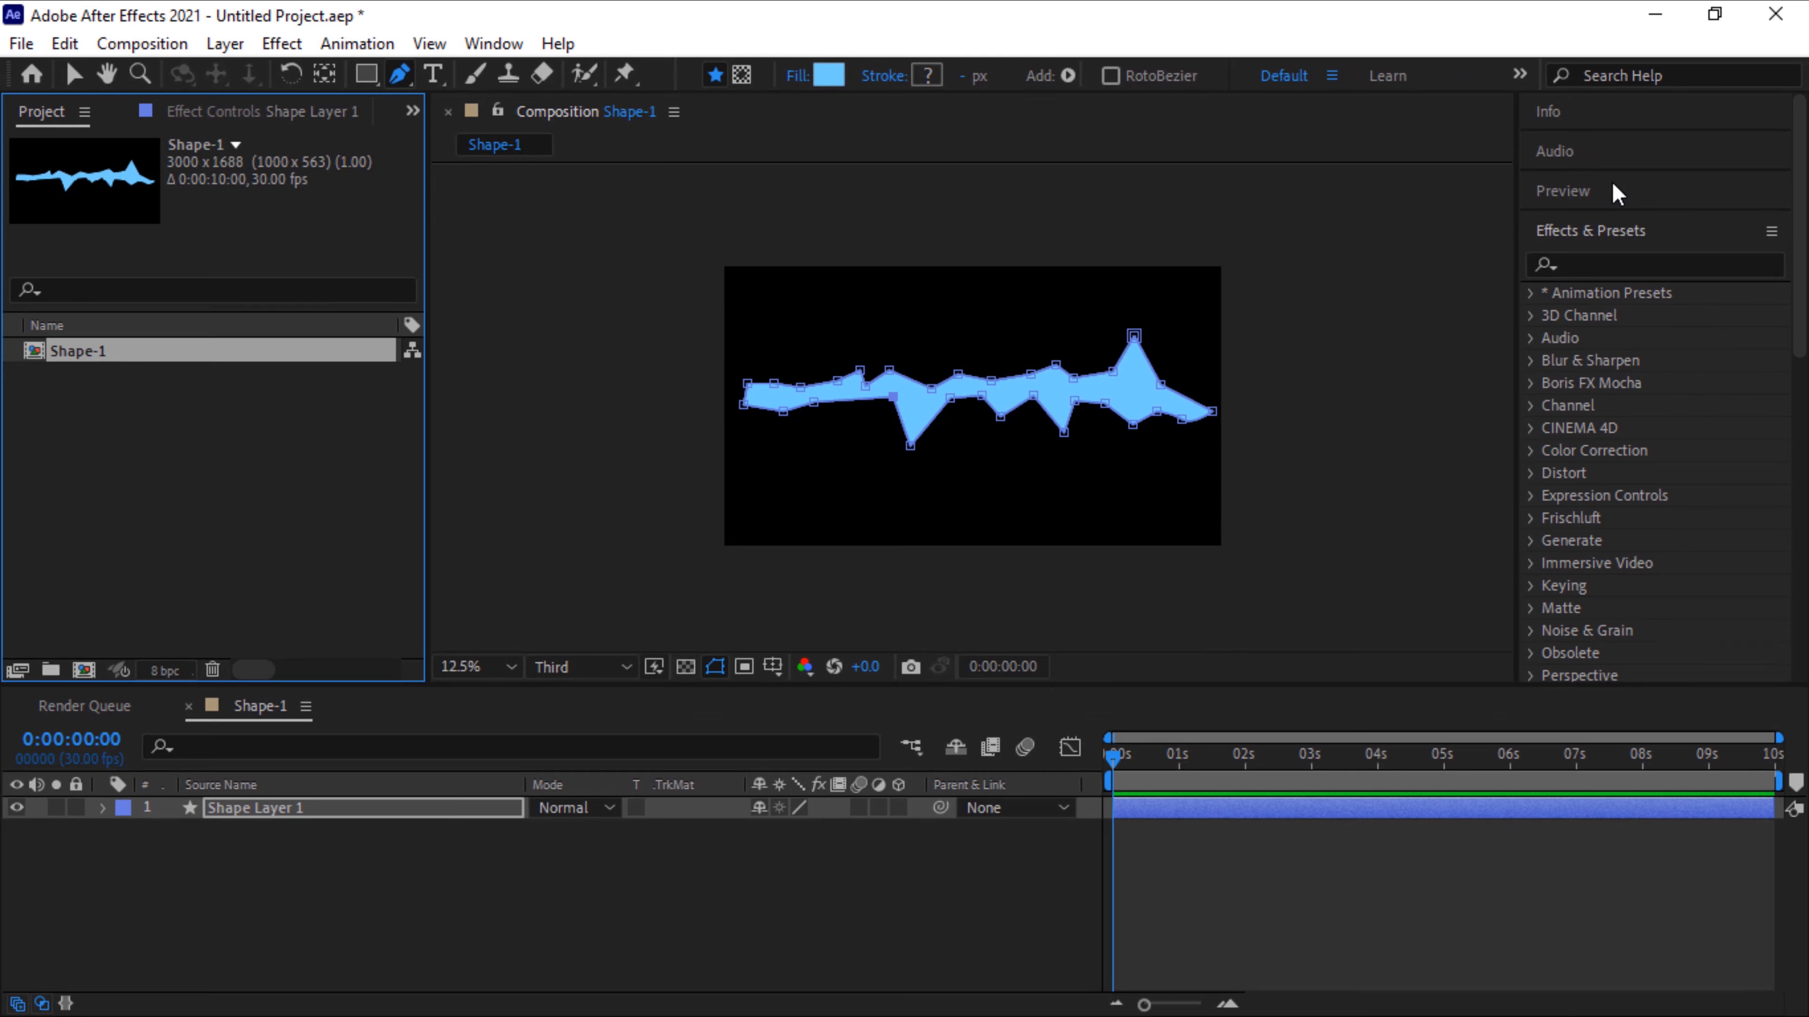
Align the shape layer to the horizontal and vertical center of the composition
left_click(1771, 232)
left_click(1721, 207)
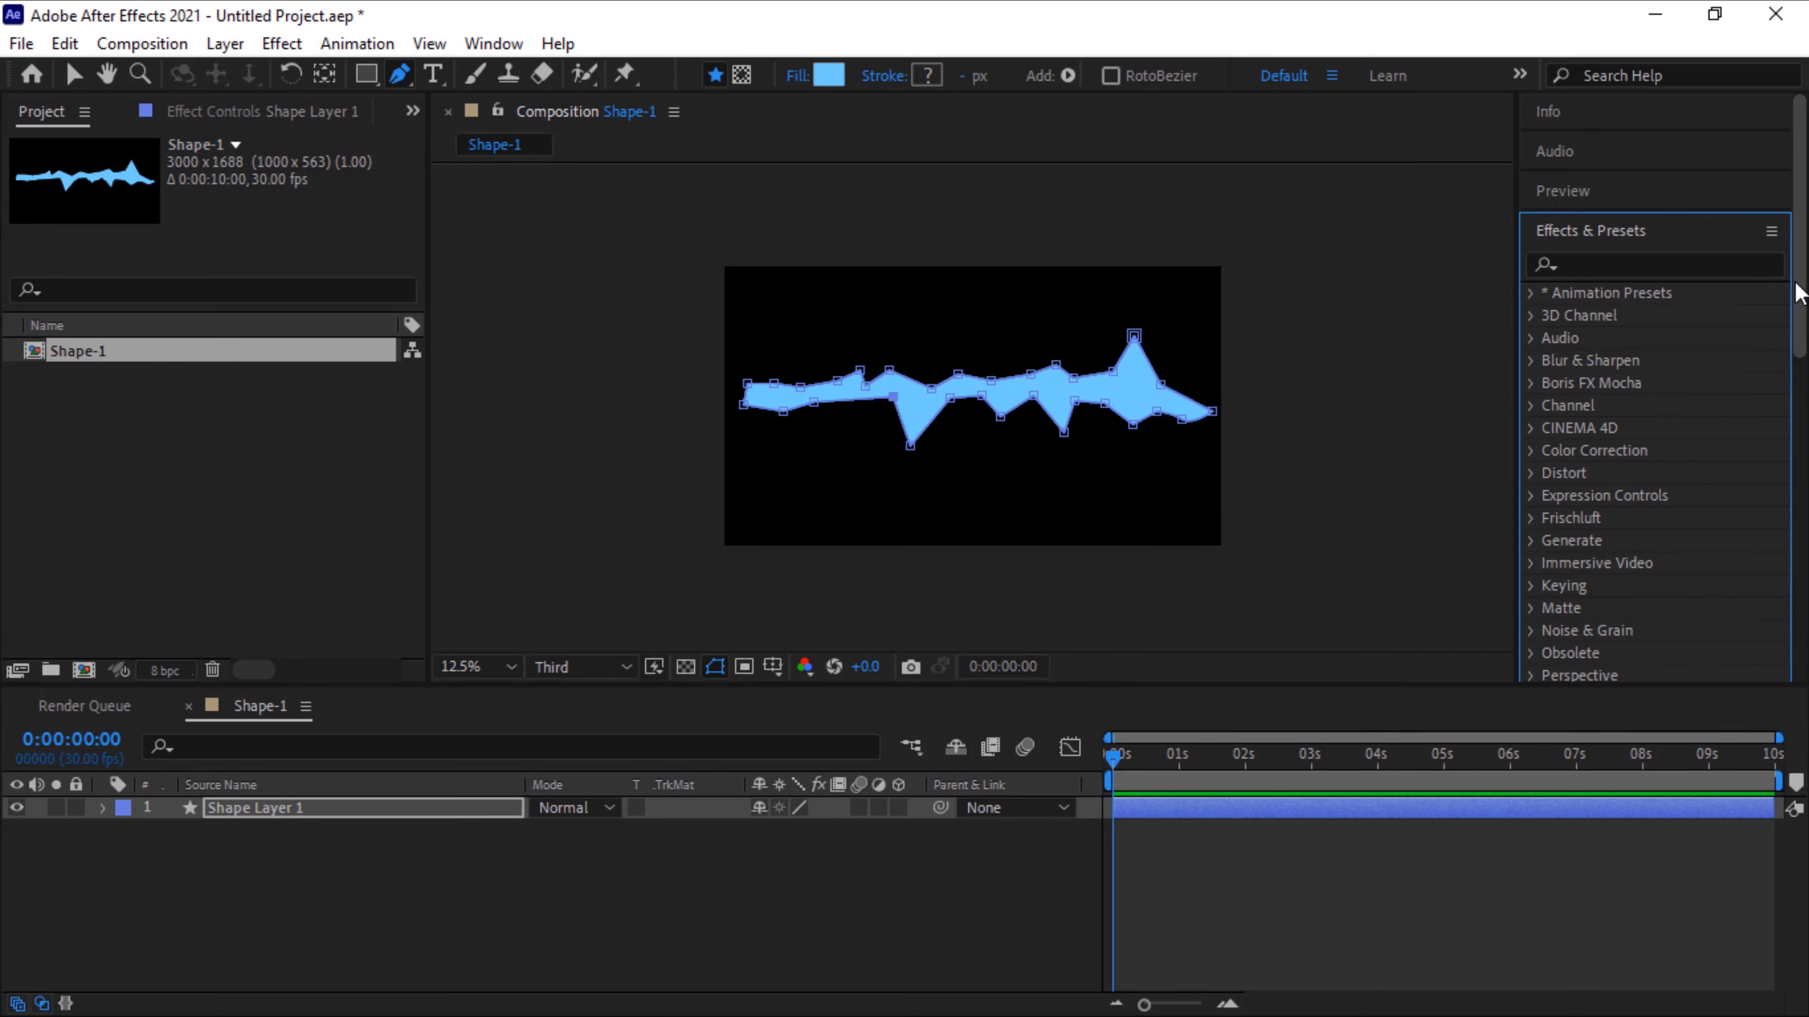
left_click_drag(1797, 292, 1800, 640)
left_click(1635, 474)
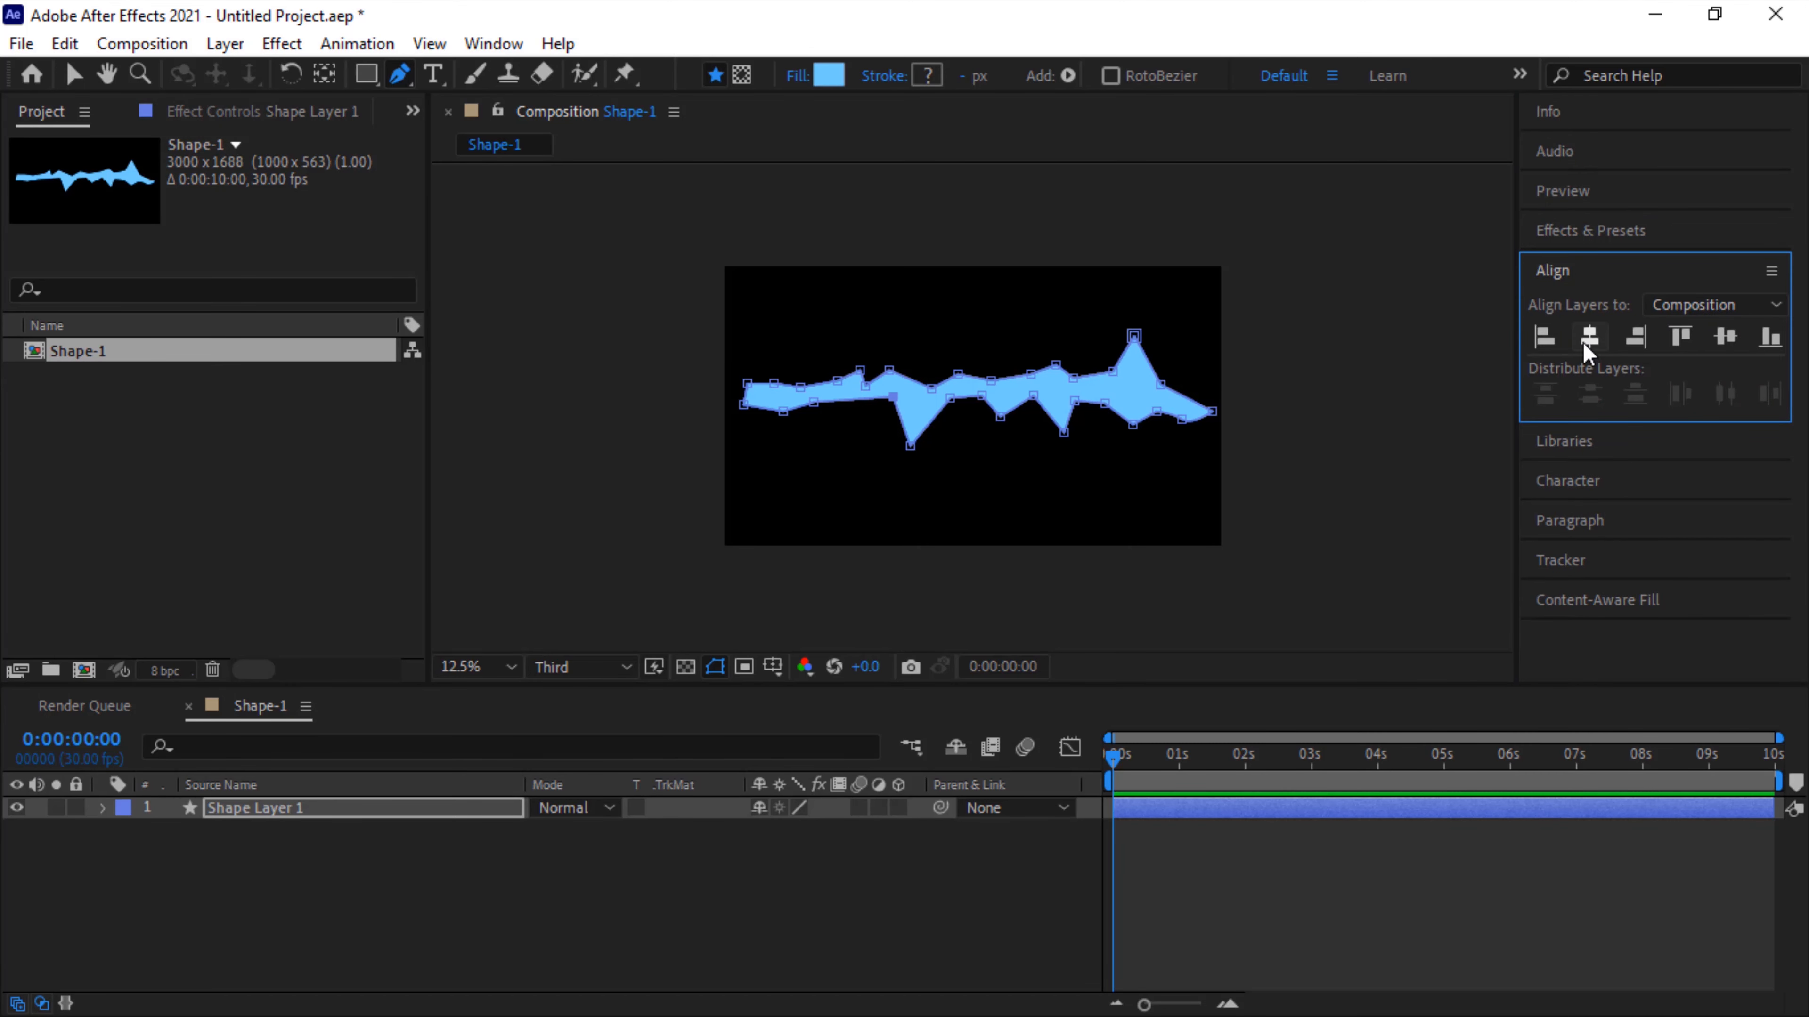
left_click(1588, 343)
left_click(1727, 337)
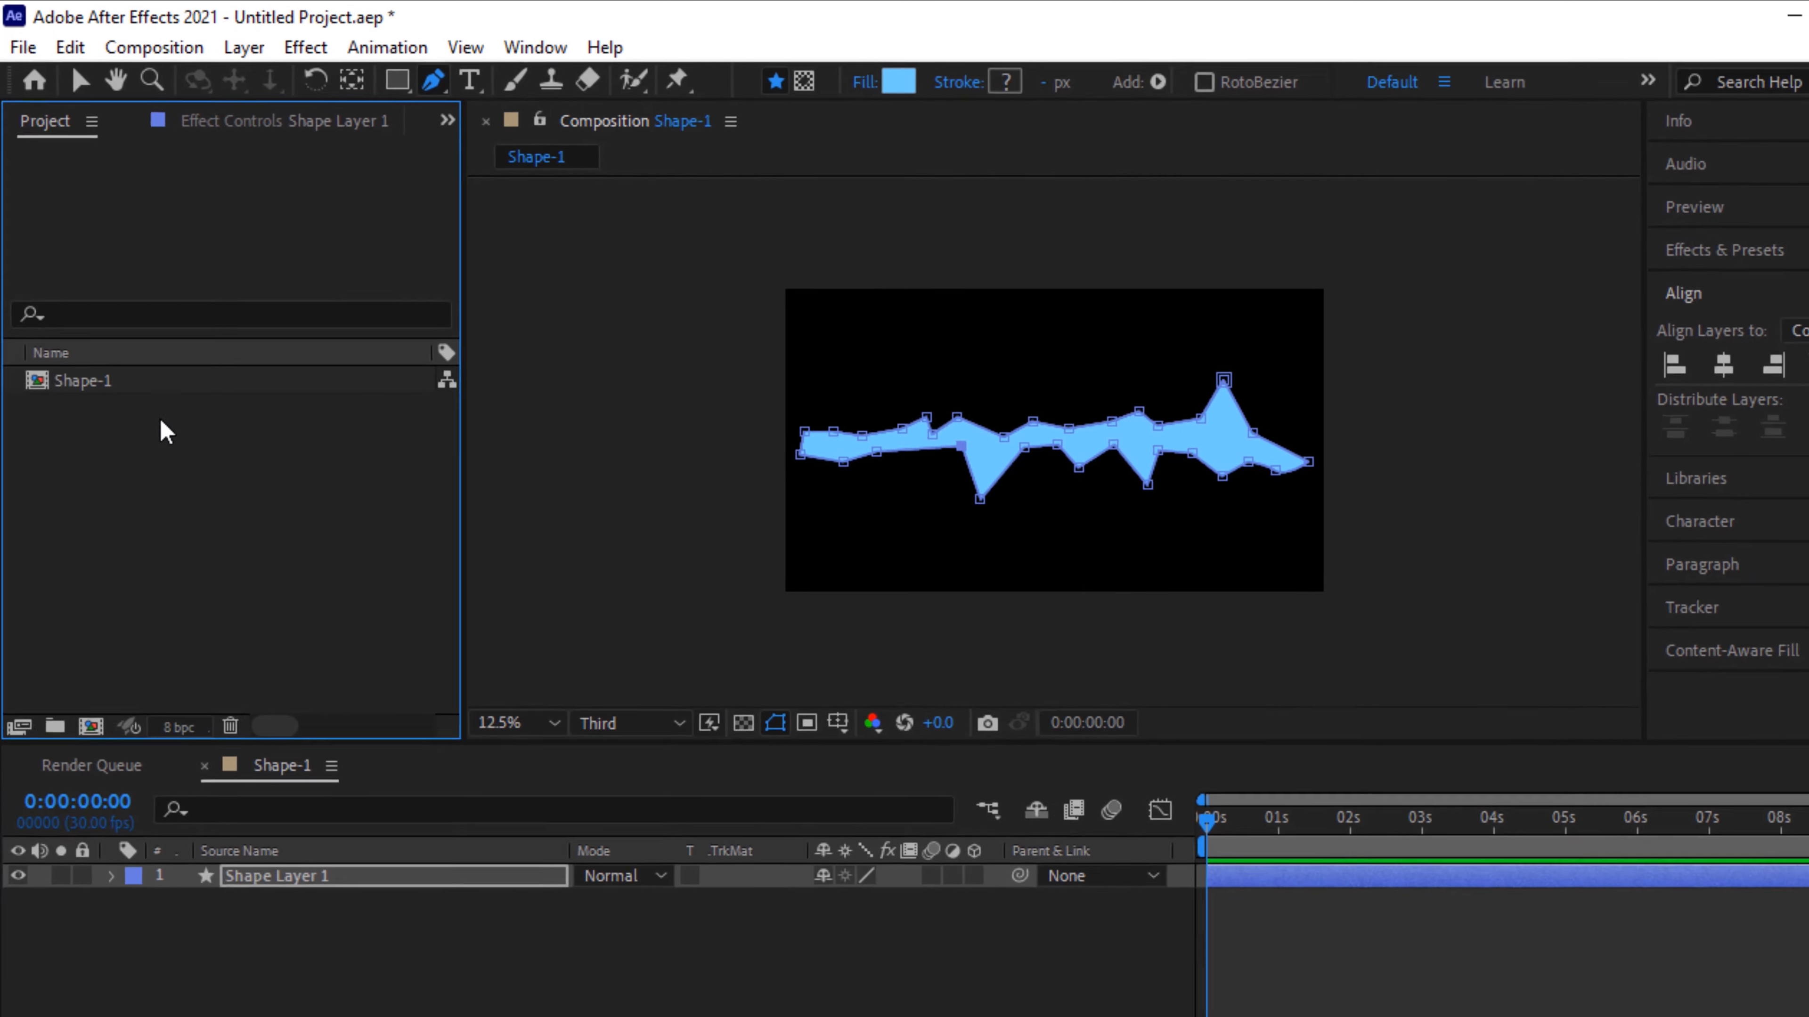
Duplicate the Shape-1 composition and open the copy
key("ctrl+d")
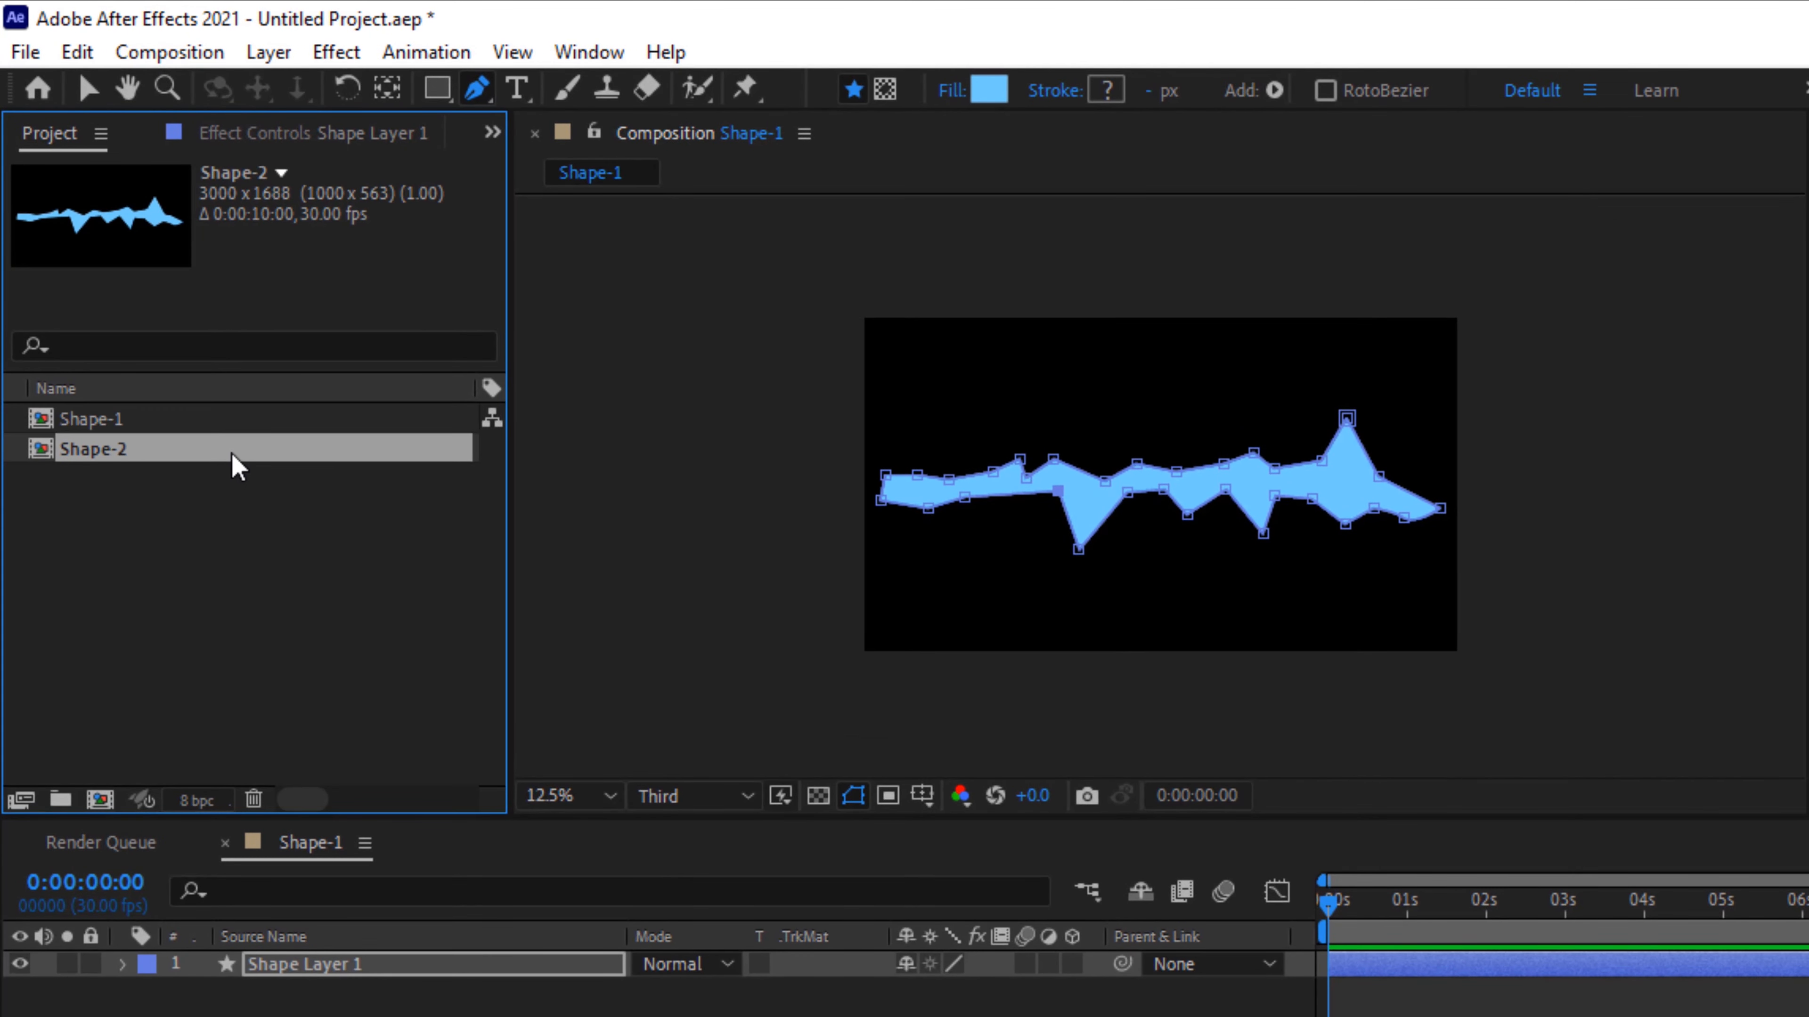
double_click(93, 450)
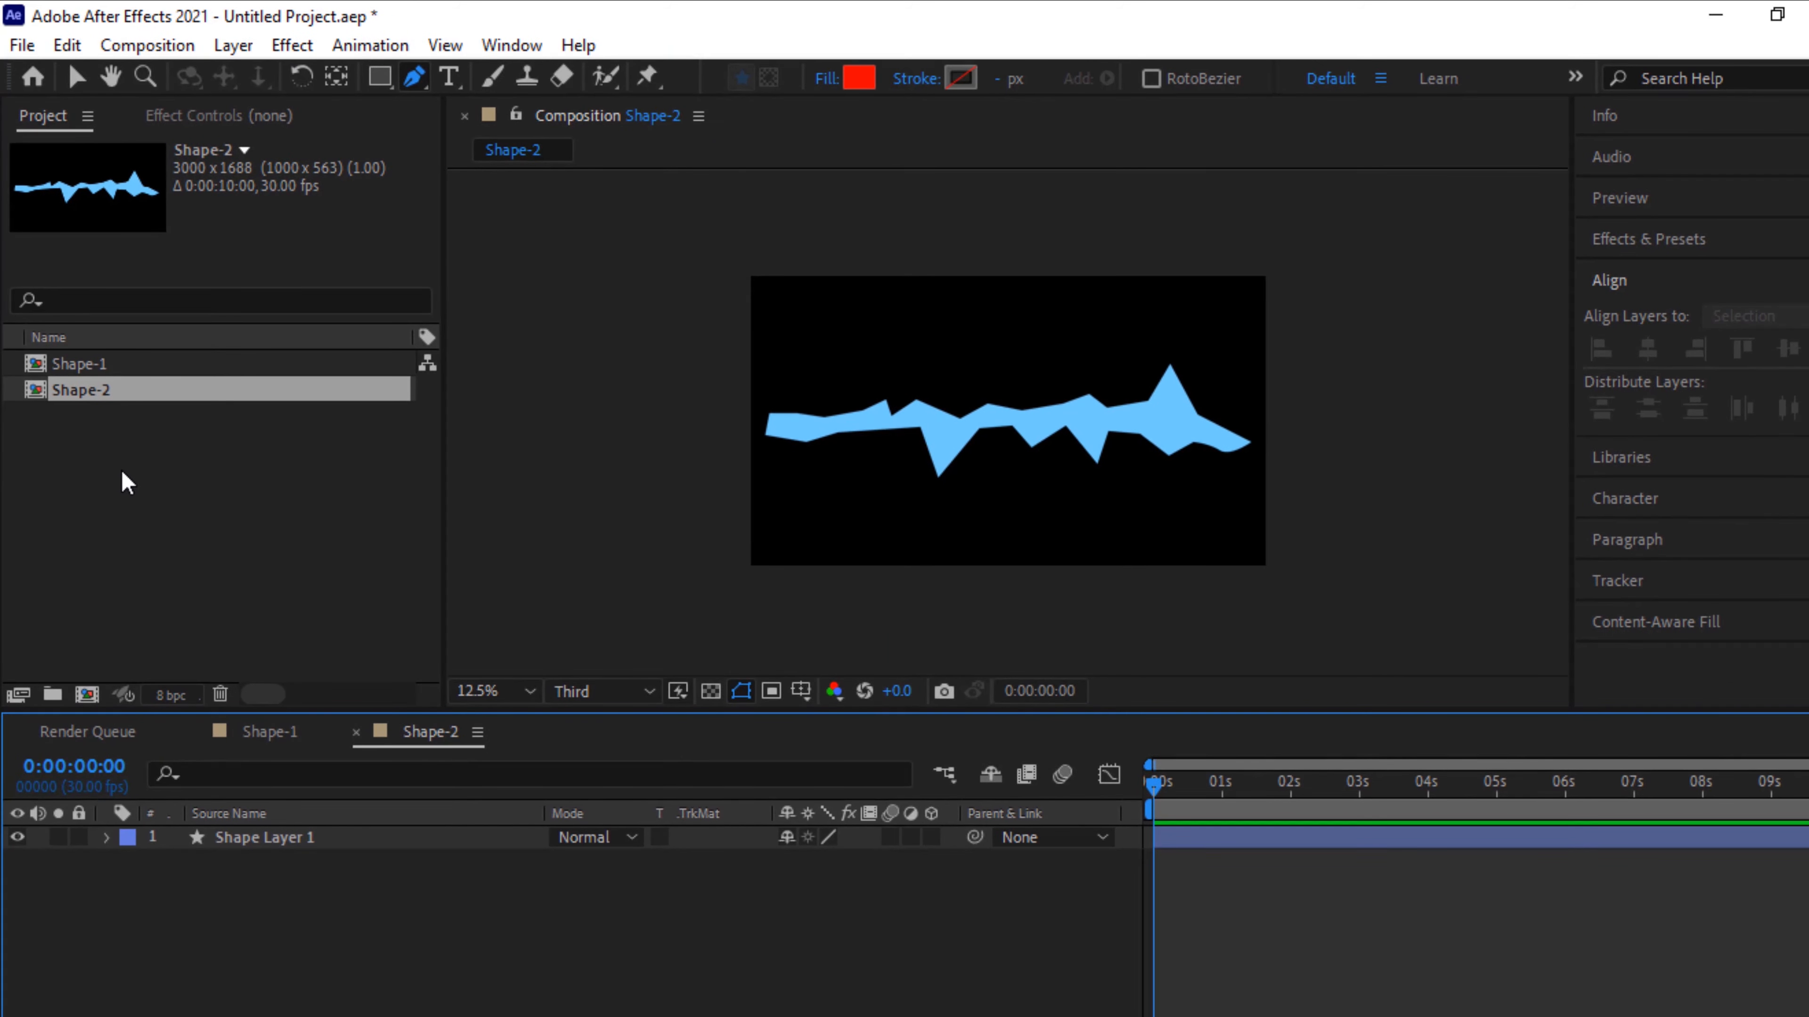
Select the jagged shape in the duplicated composition and shrink it to about 74.7% width and 54.1% height
left_click(87, 78)
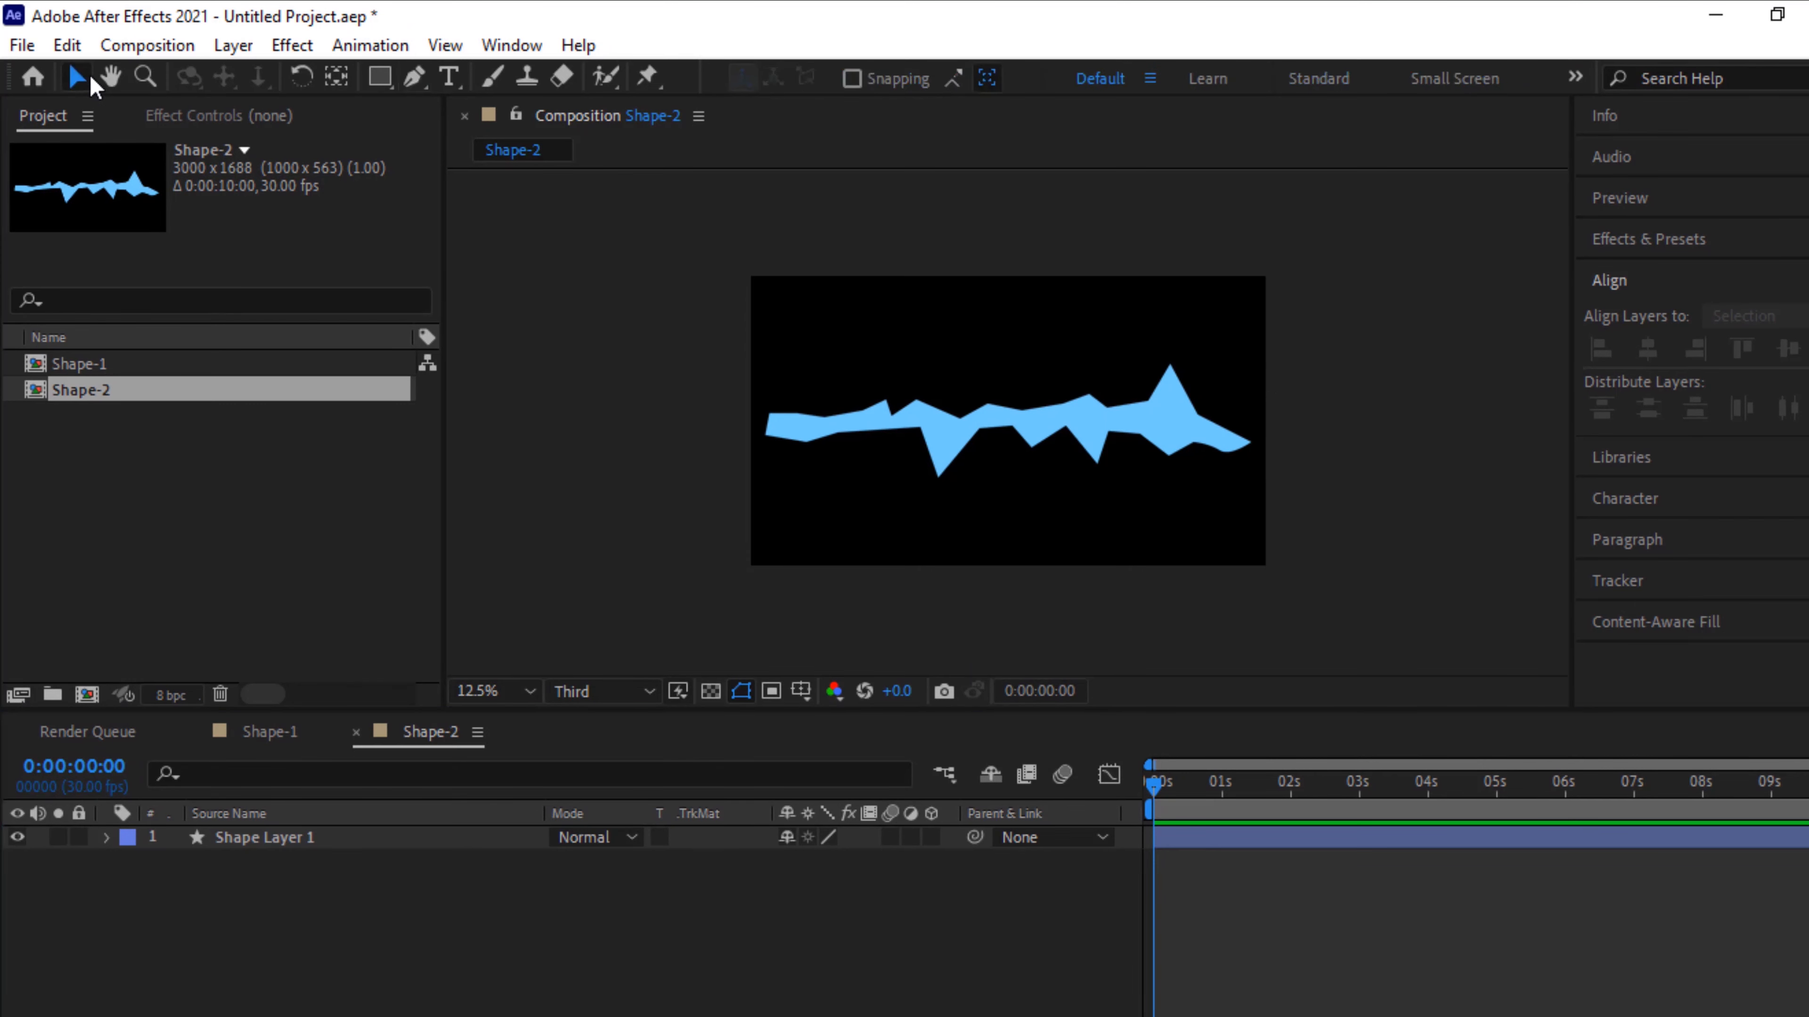
left_click_drag(1416, 325, 719, 541)
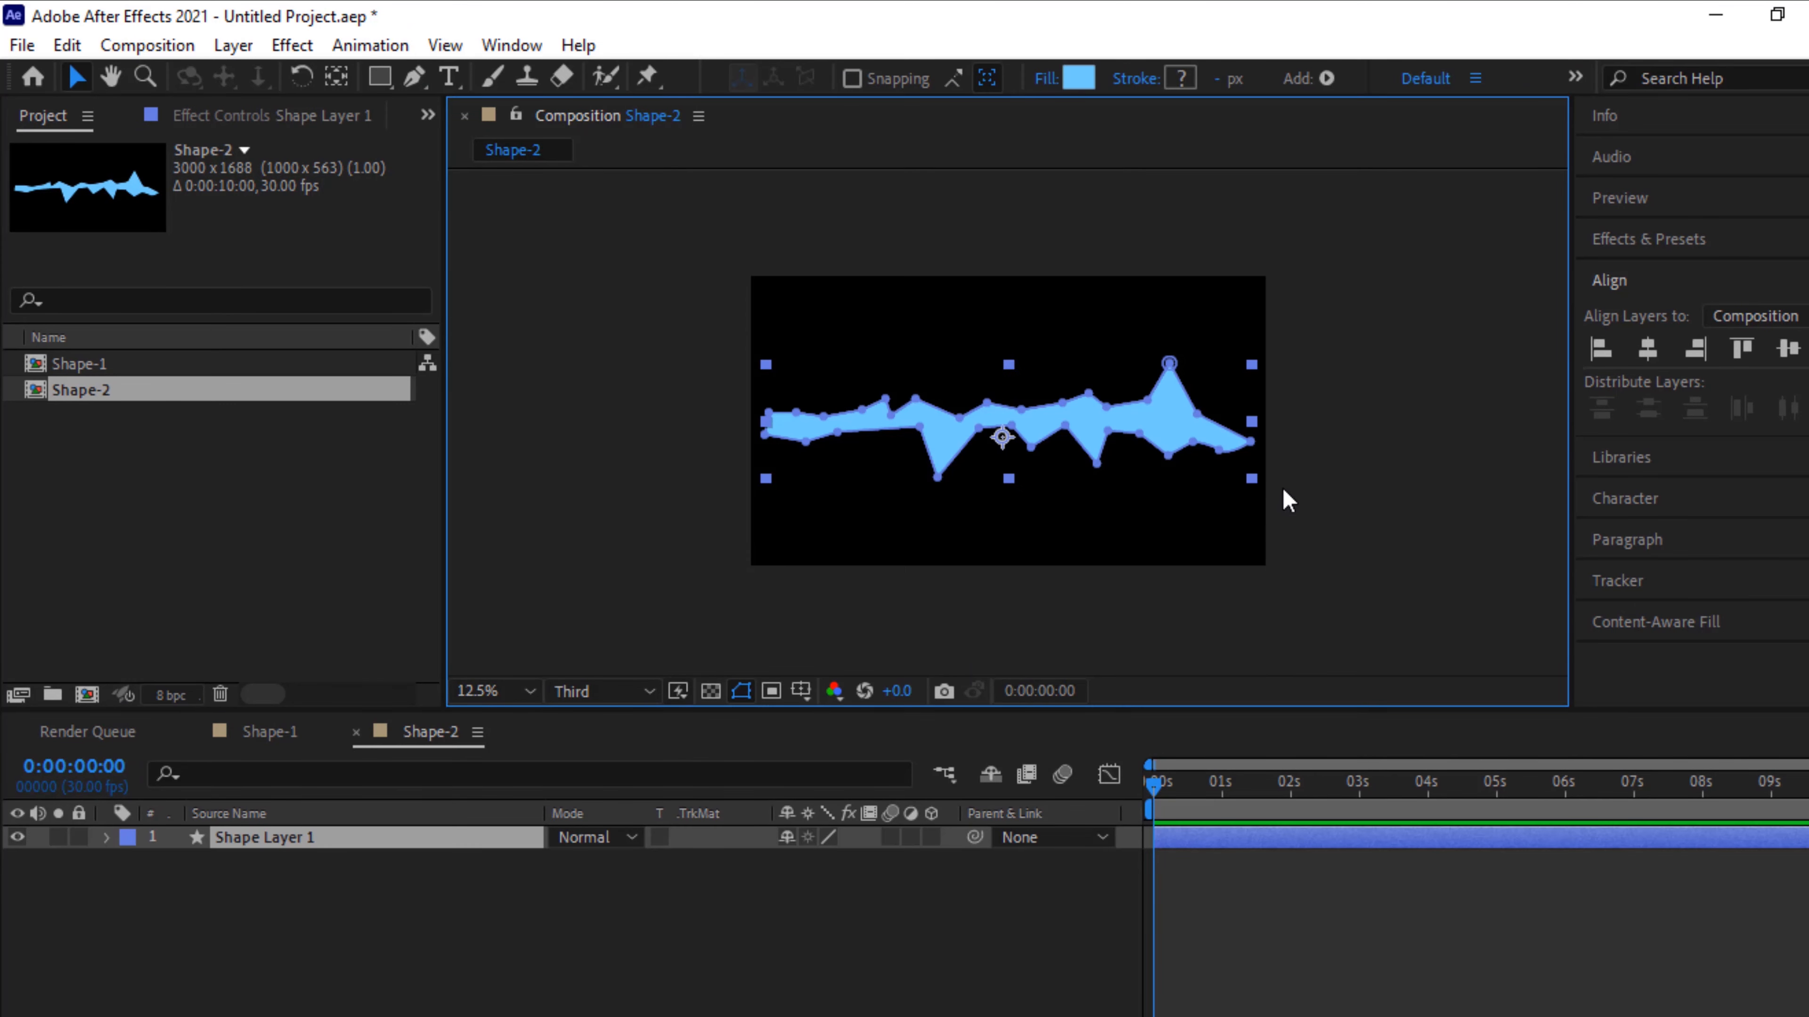
left_click_drag(1251, 479, 1192, 463)
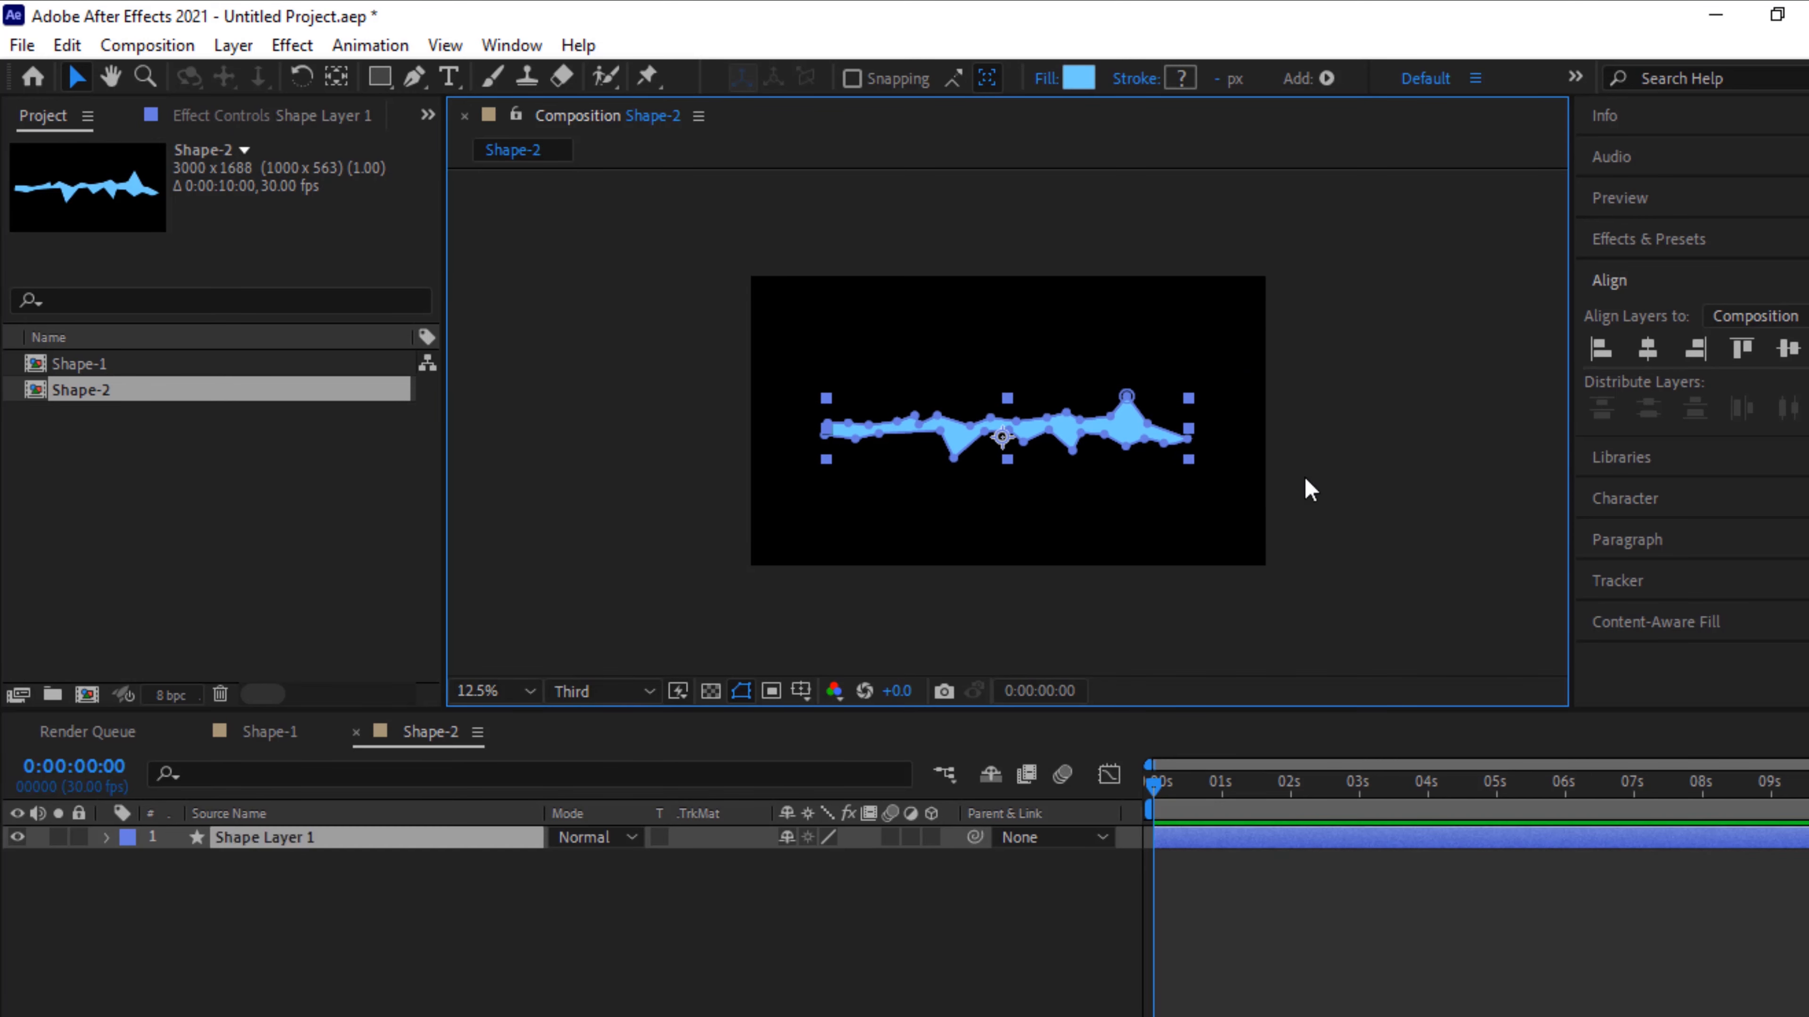
Move Shape Layer 1 down and to the left, to a position of about 1229, 1171
left_click(105, 838)
left_click(154, 908)
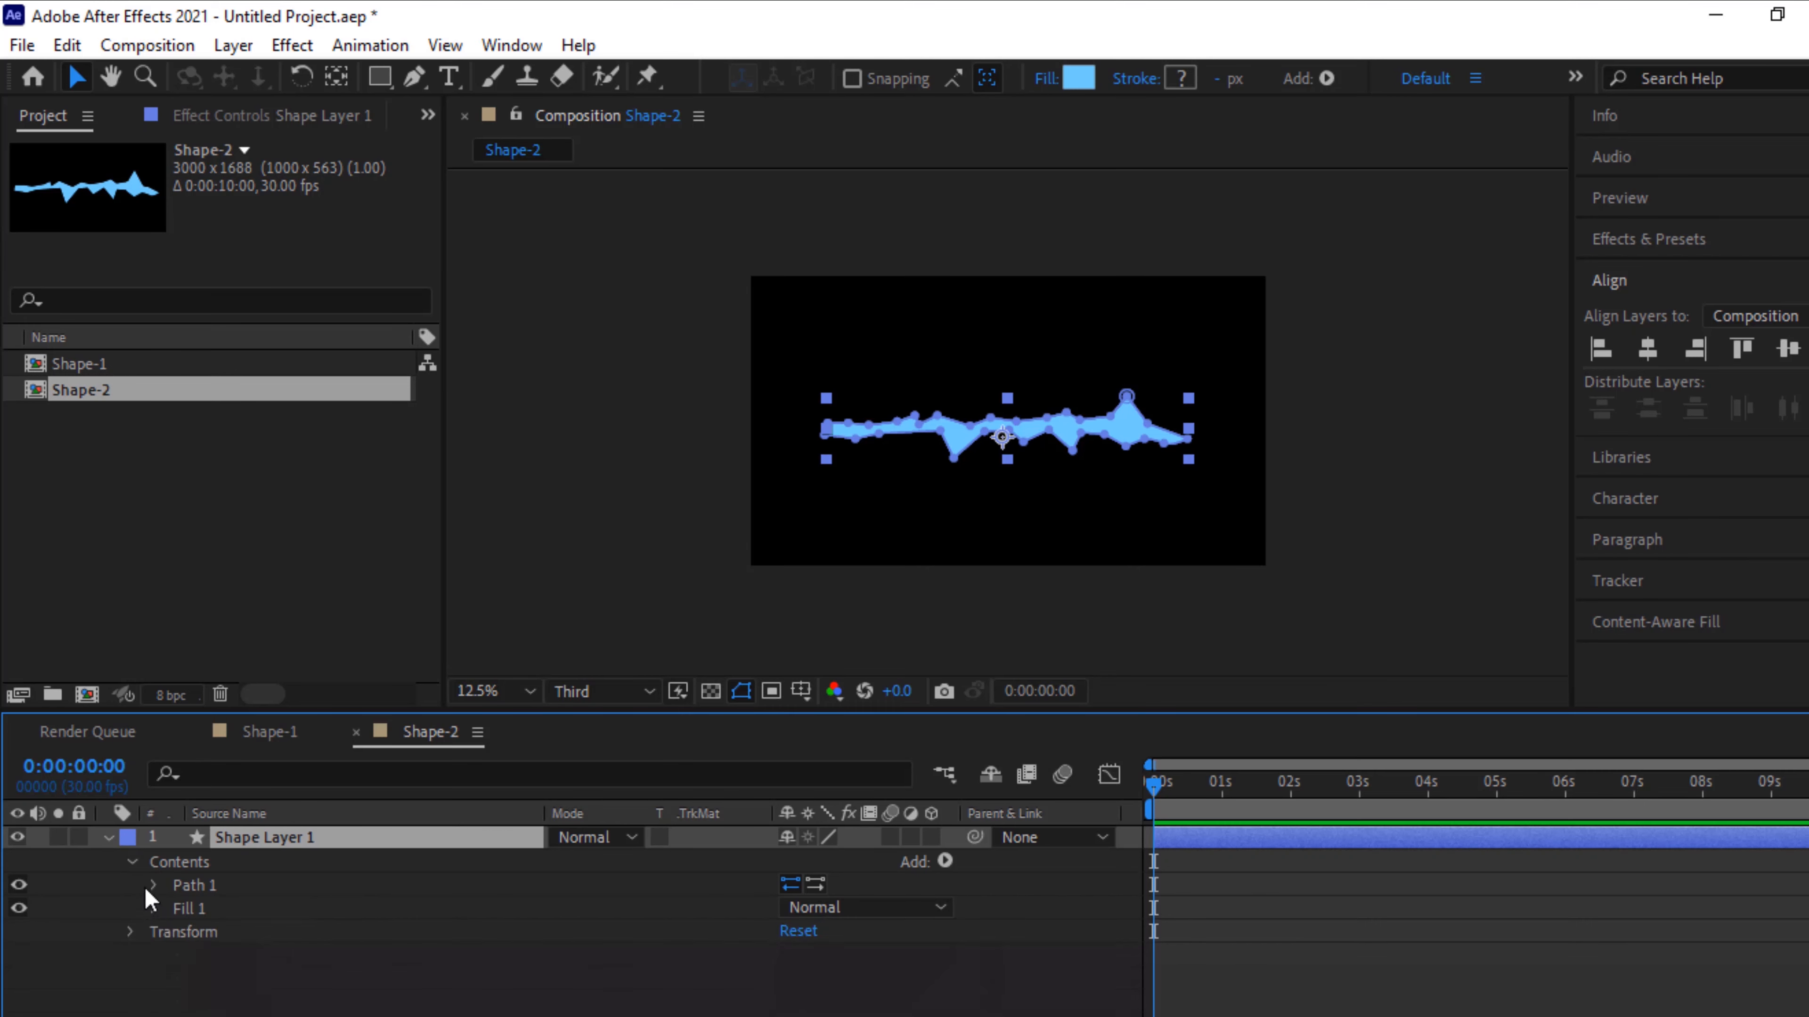
left_click(132, 864)
left_click(131, 887)
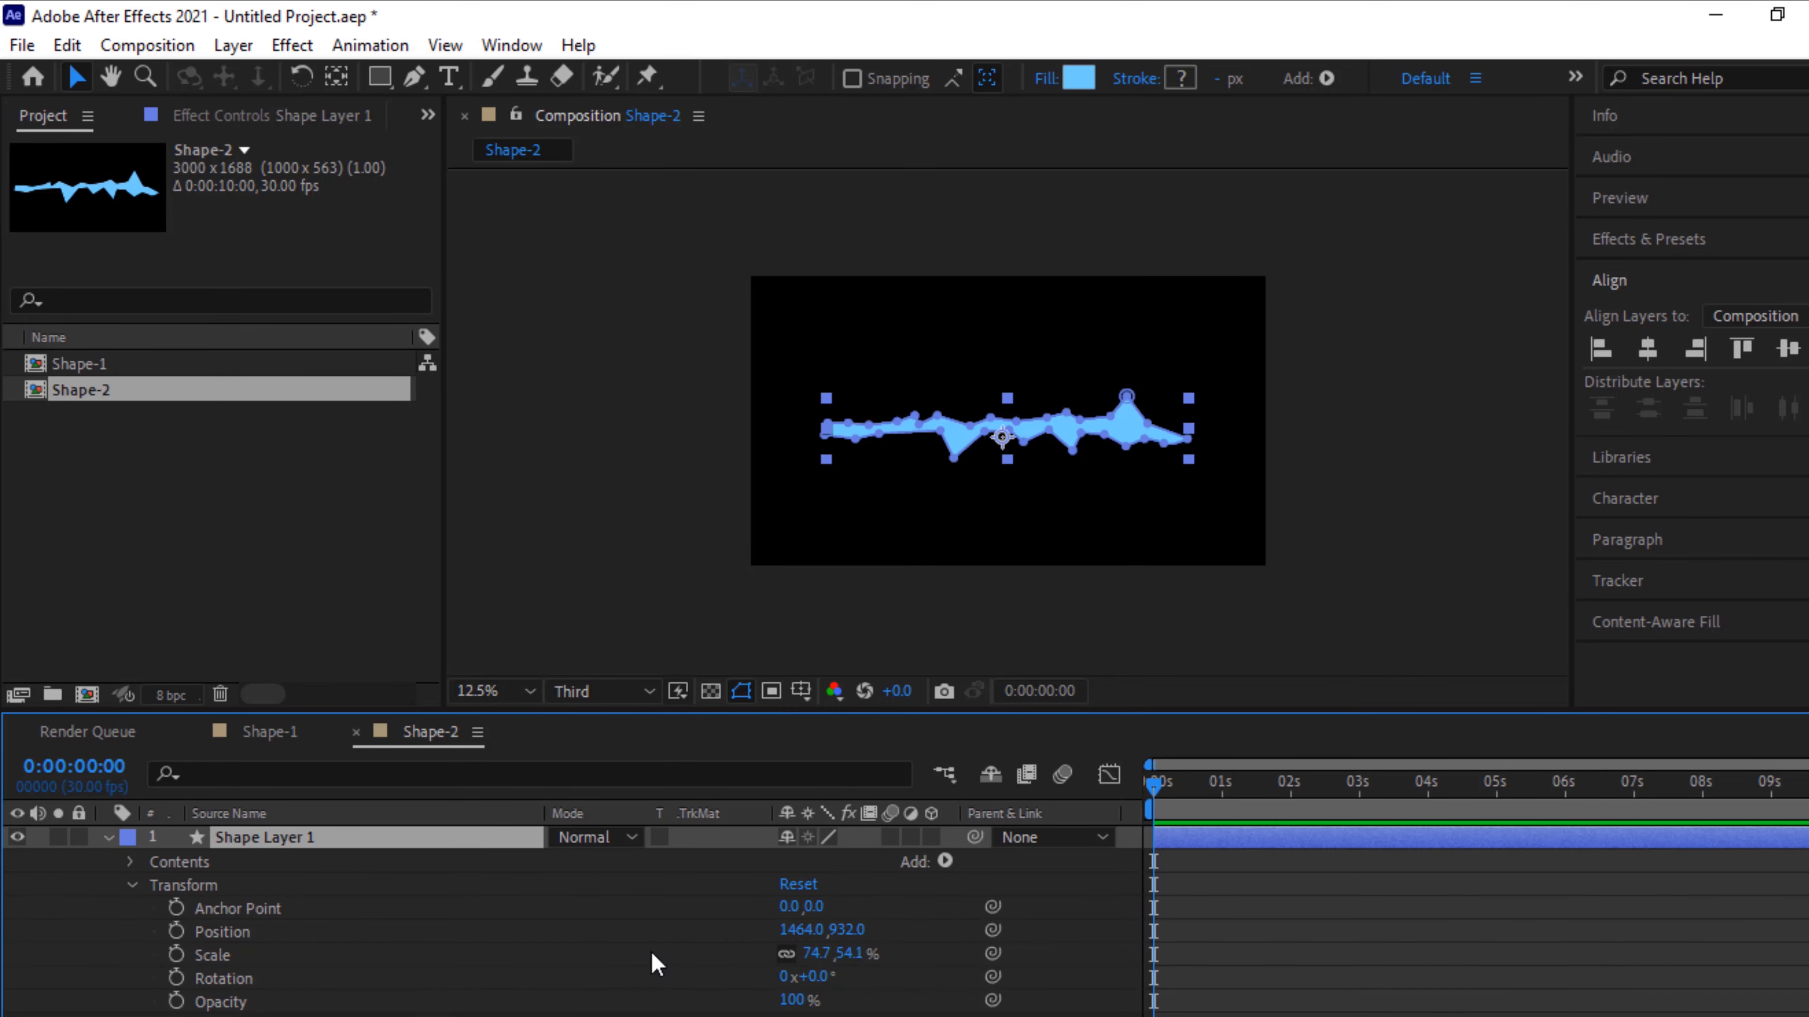
left_click_drag(816, 944, 1117, 942)
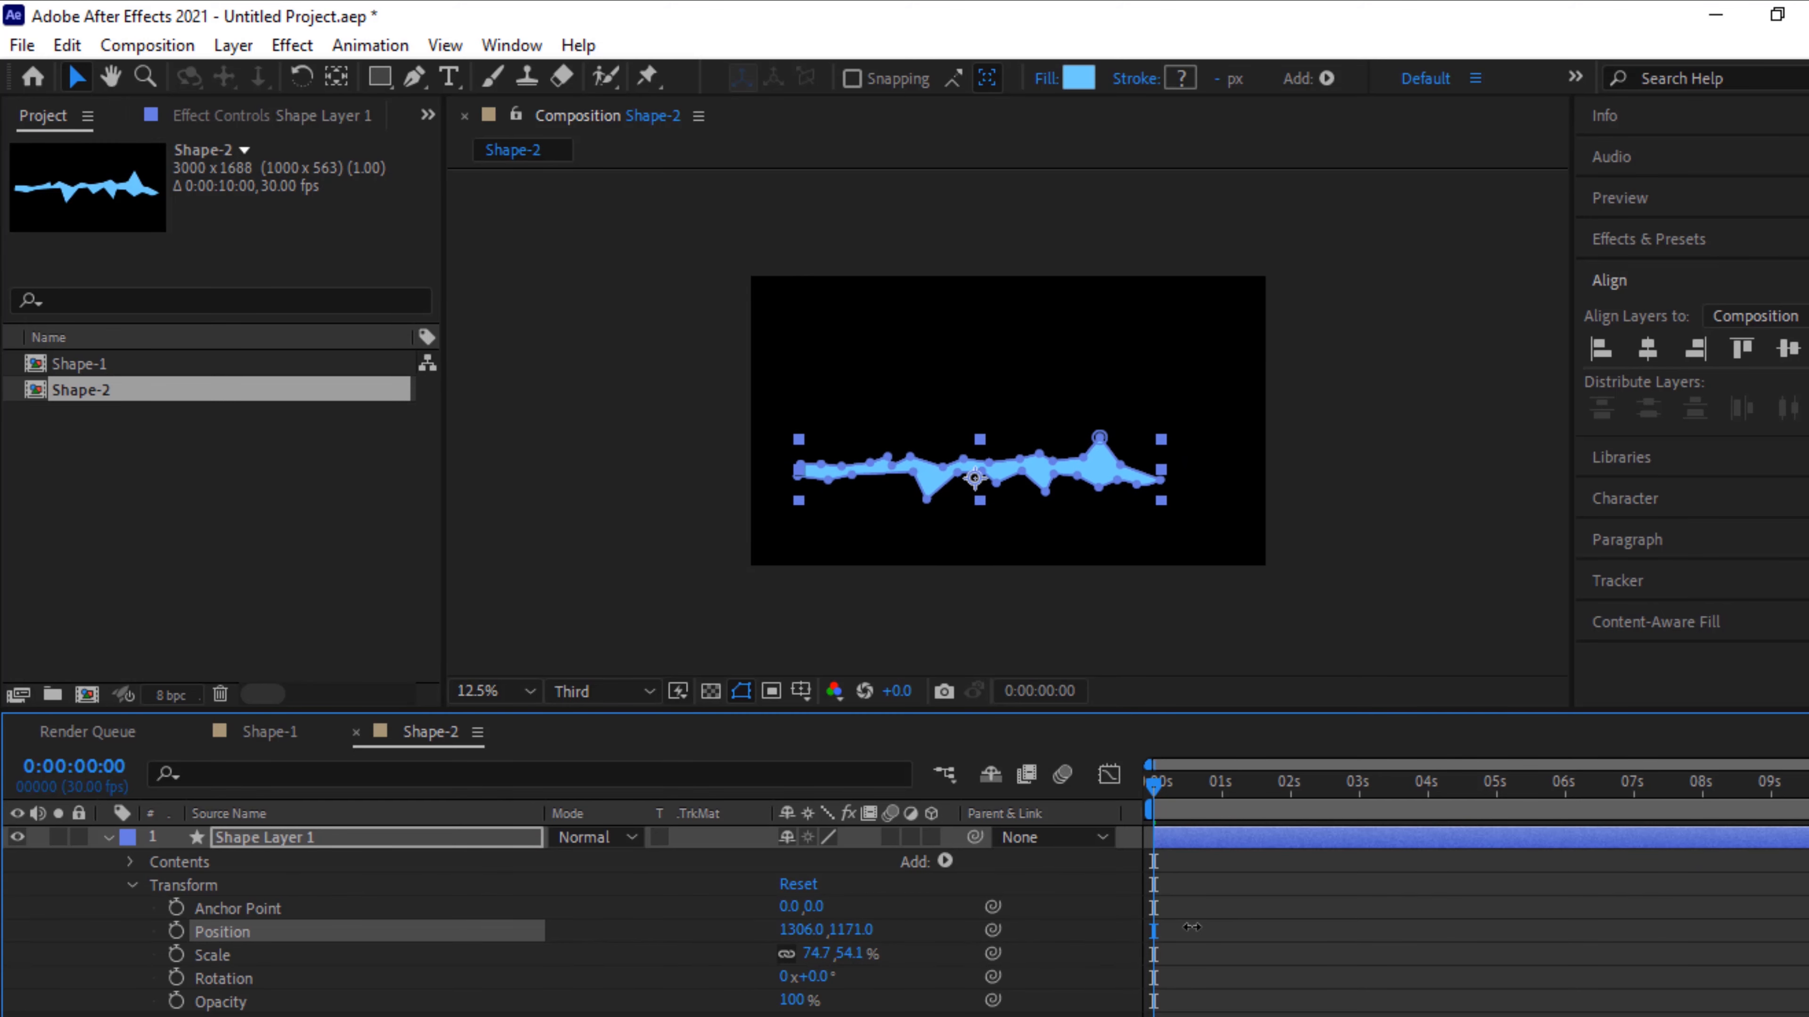
left_click_drag(769, 932, 714, 932)
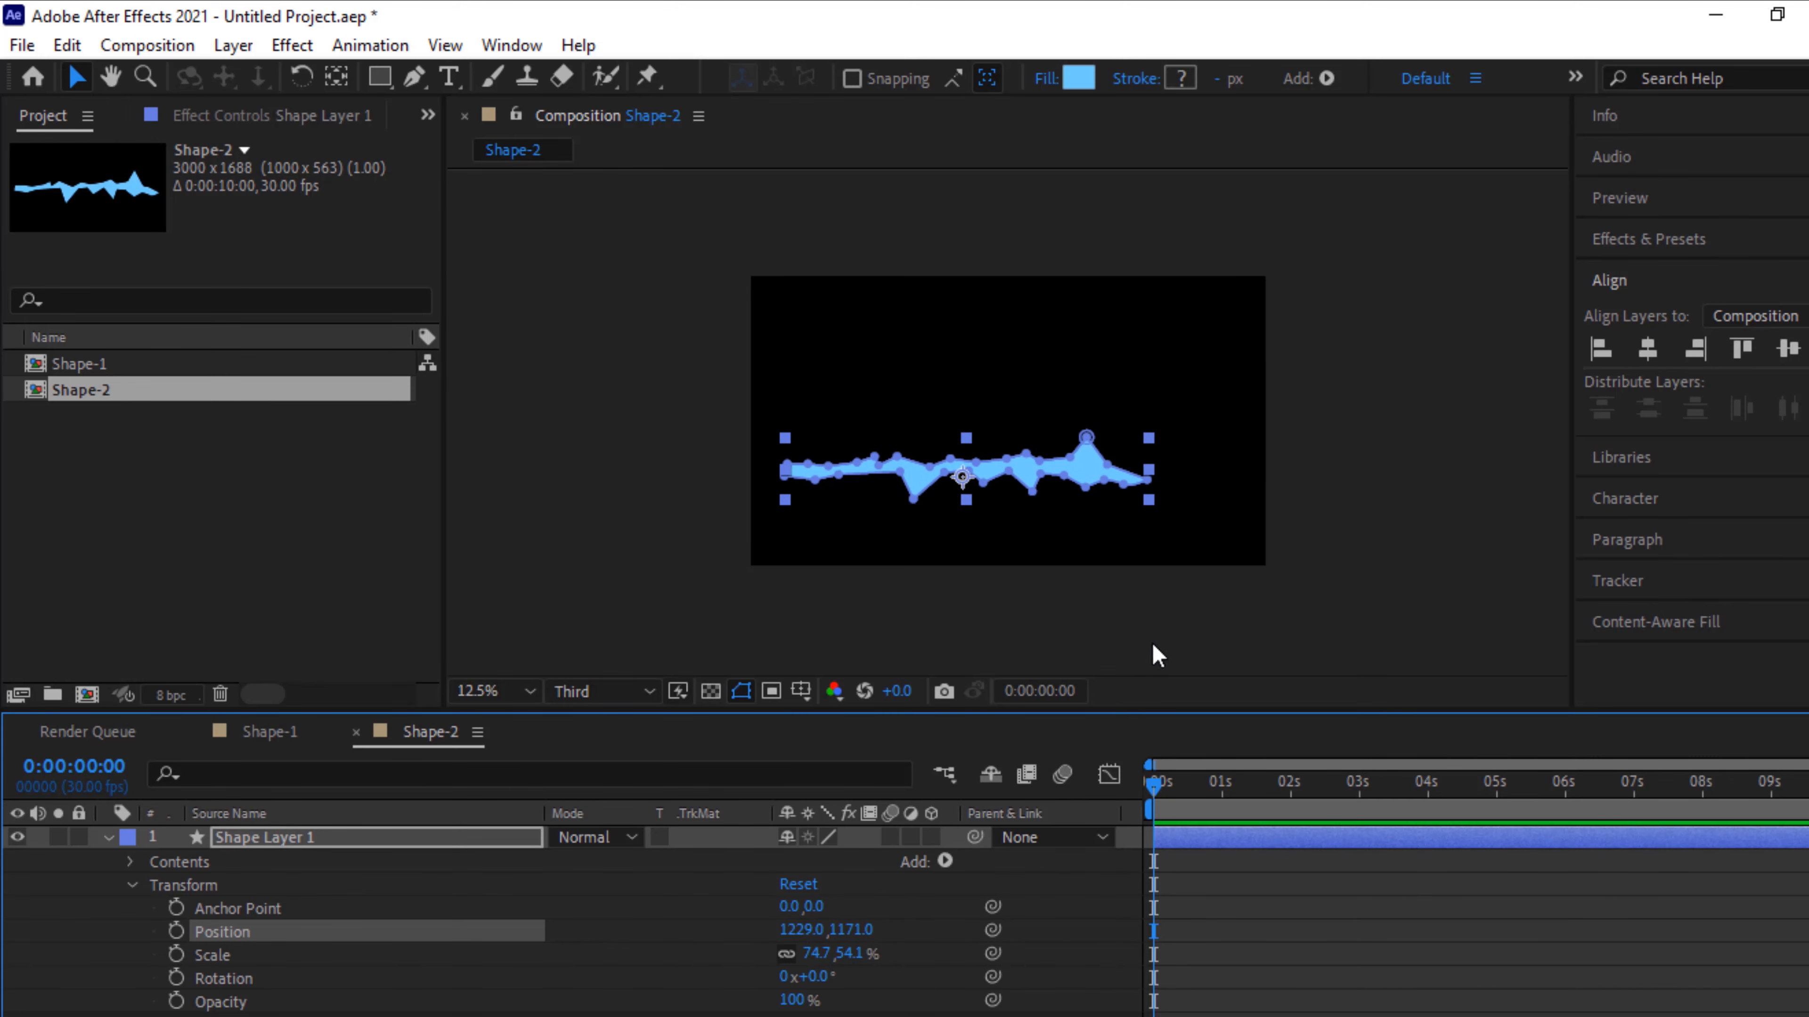
Narrow Shape Layer 1 to about 63.1% width and reposition it to about 1040, 1232
left_click_drag(1150, 443, 1120, 443)
left_click_drag(816, 930, 934, 939)
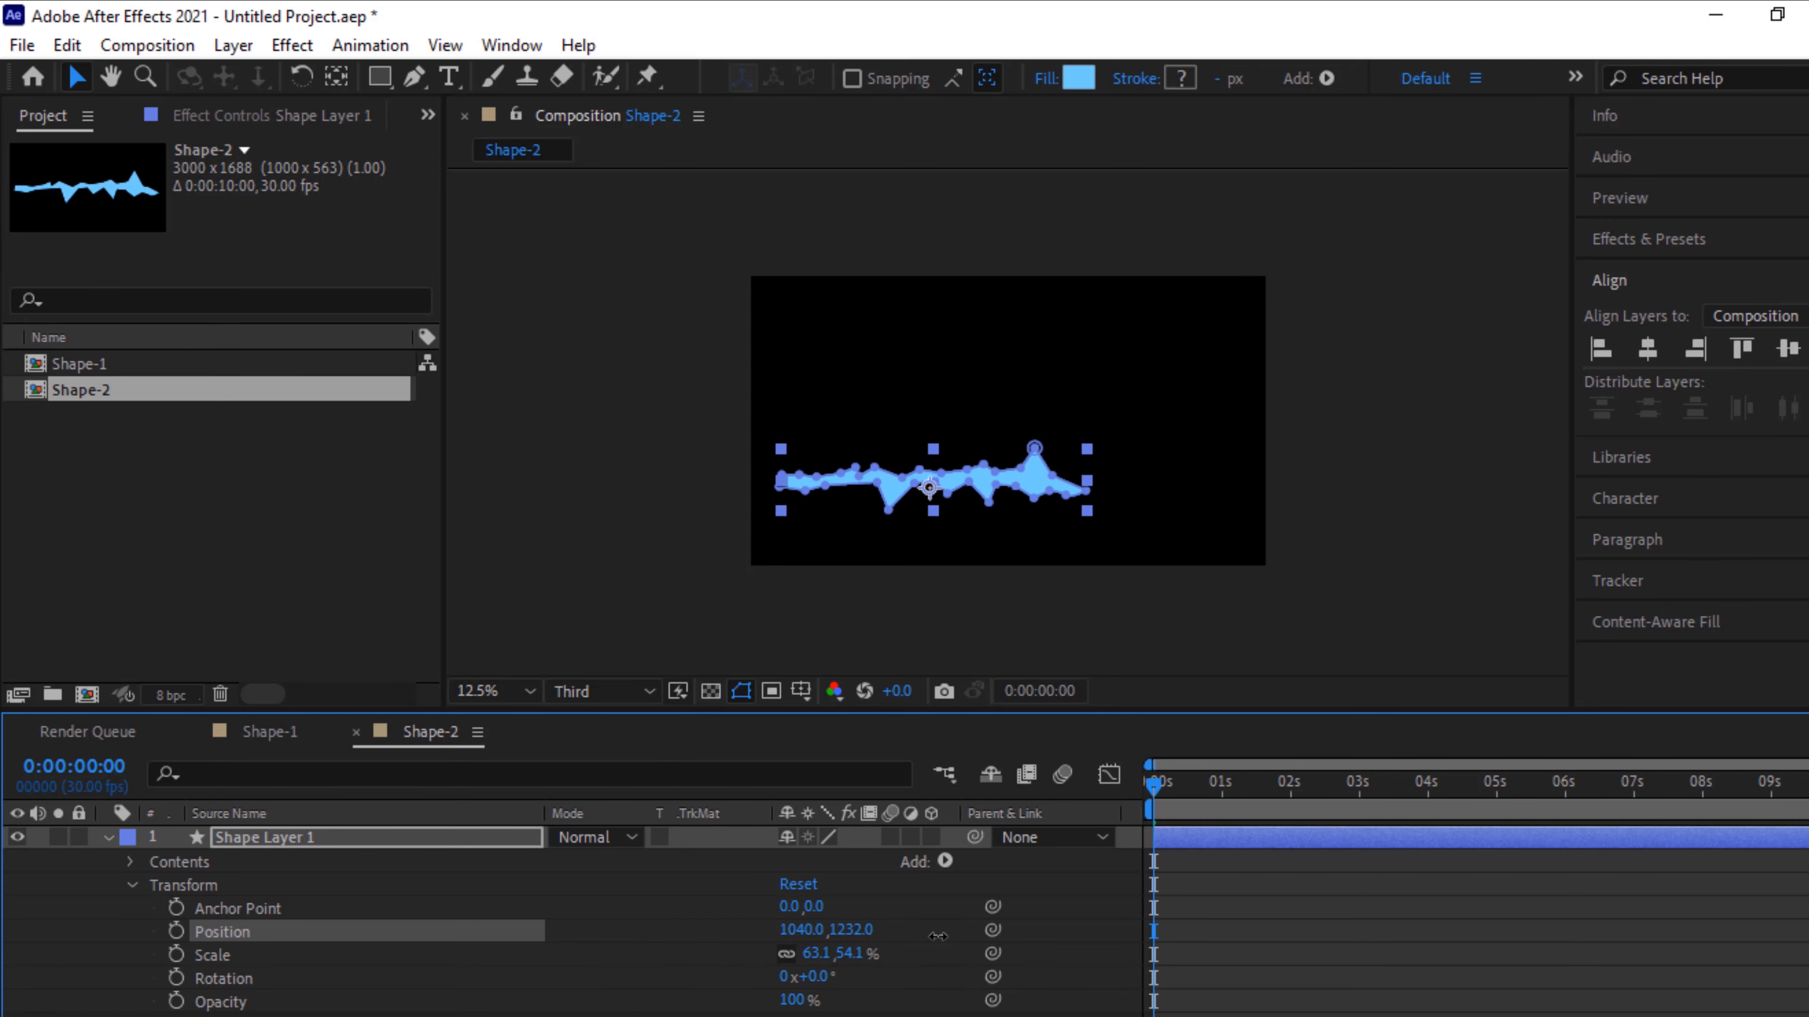
left_click(132, 886)
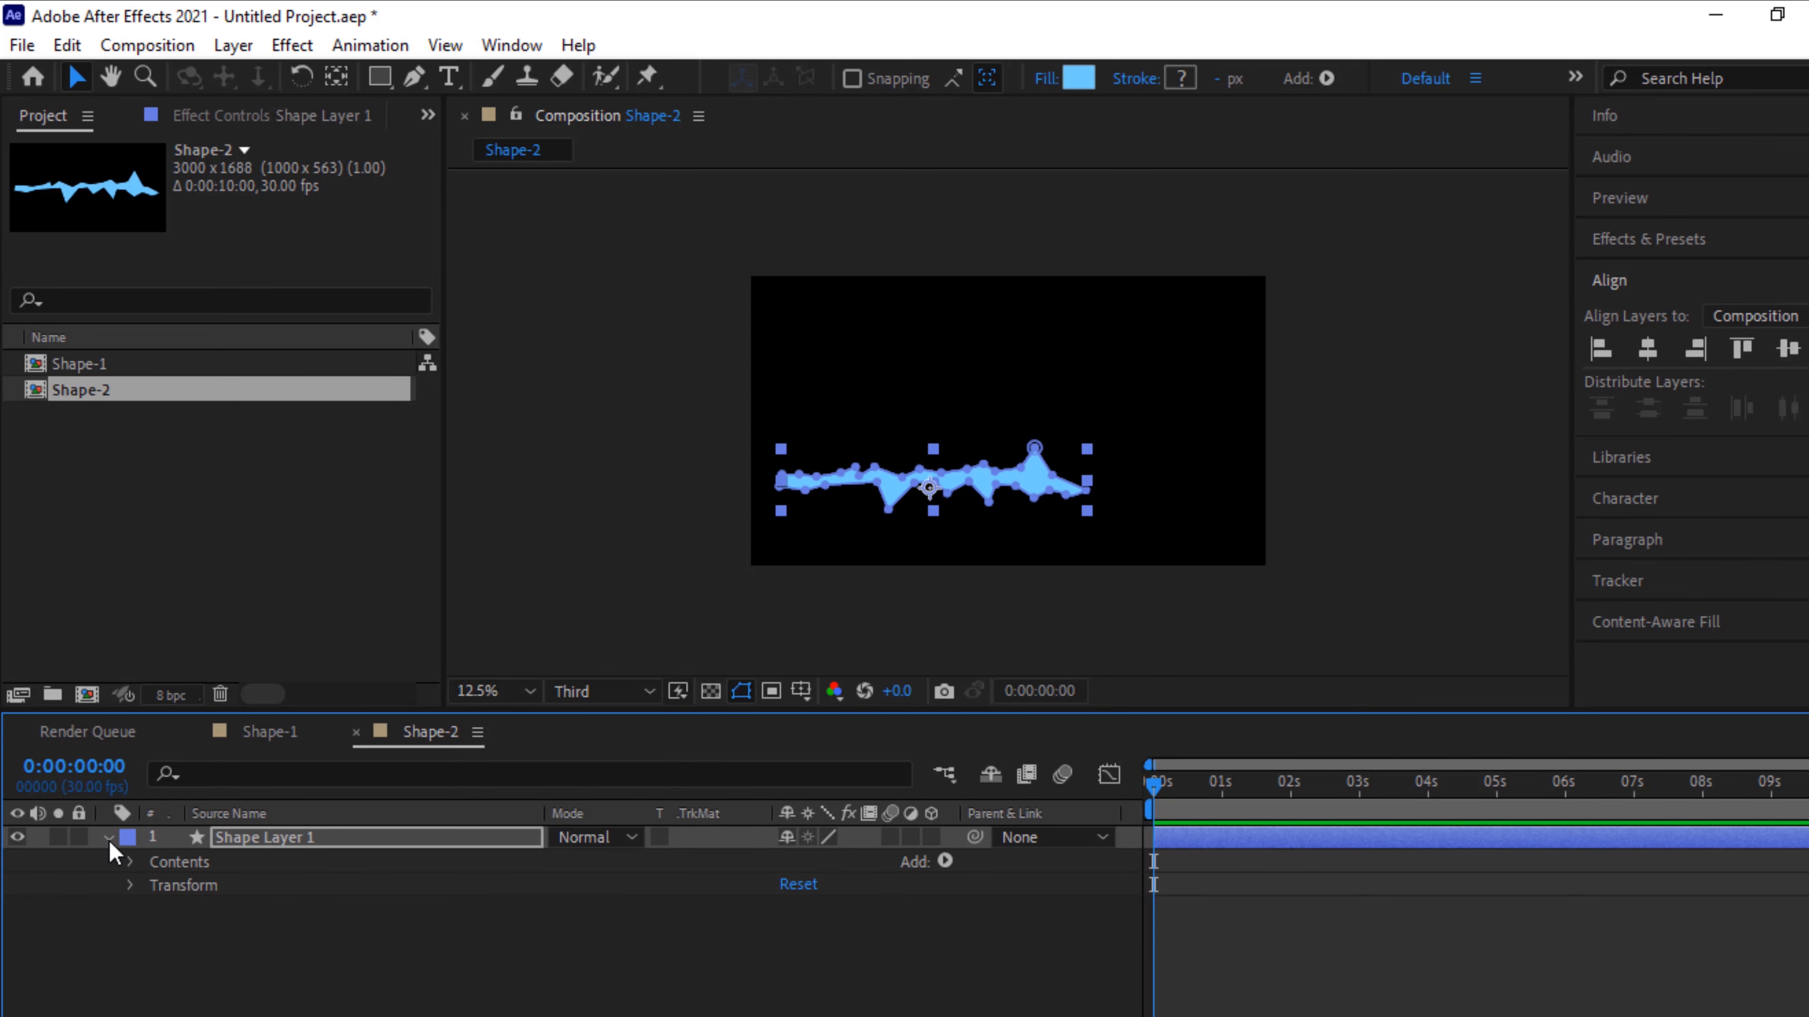
left_click(108, 839)
Duplicate Shape Layer 1 in the Shape-2 composition
left_click(259, 970)
key("ctrl+a")
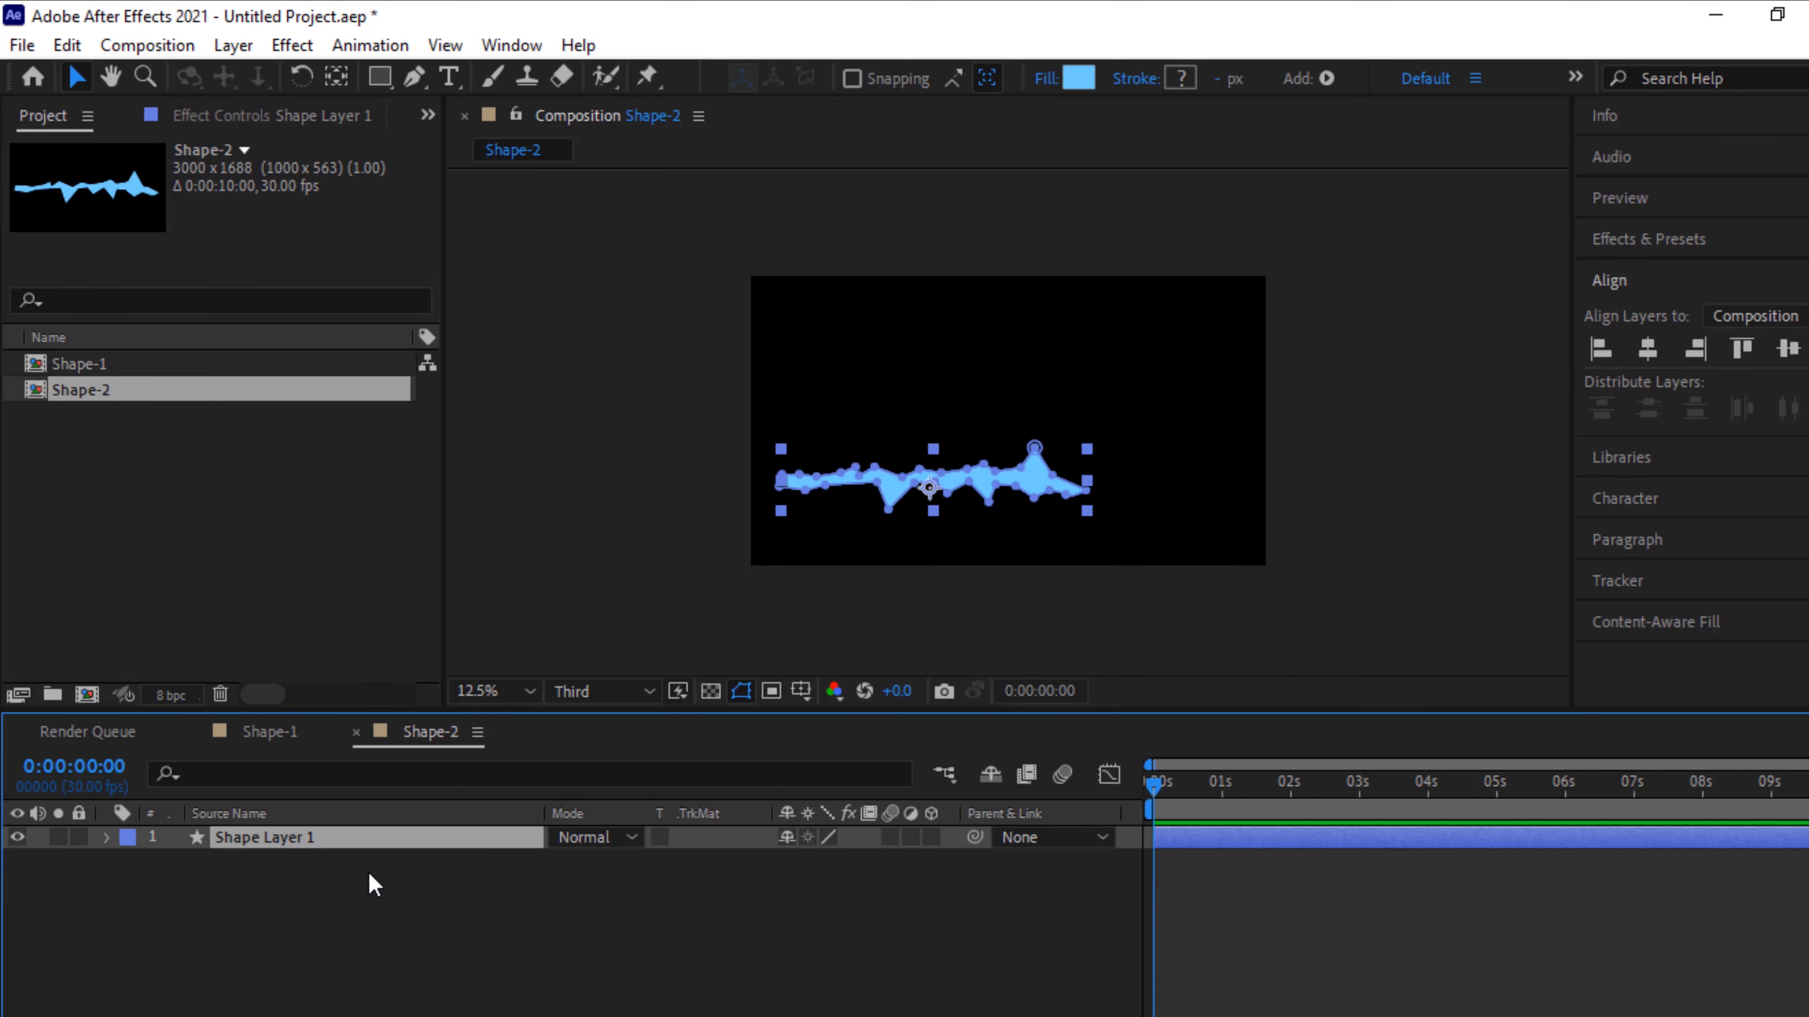
key("ctrl+d")
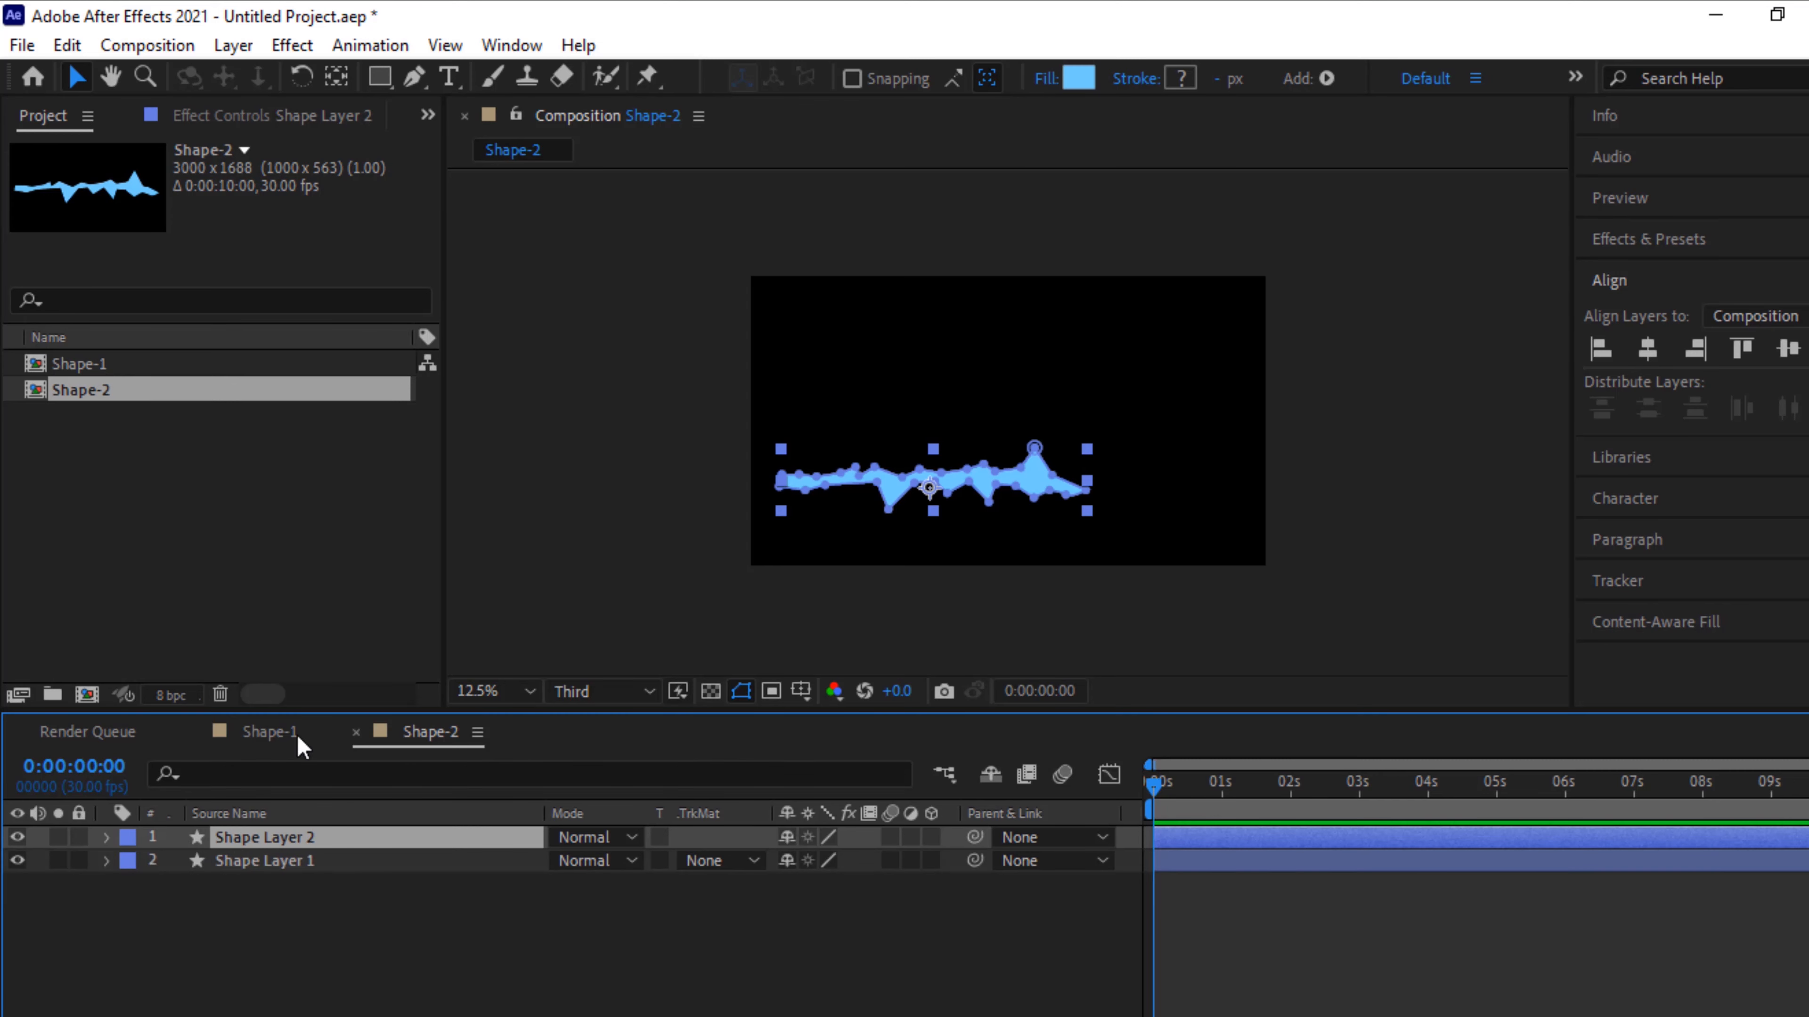
Nudge the duplicated shape up and right above the original, to a position of about 1392, 672
key("Up")
key("Up")
key("Up")
key("Up")
key("Up")
key("Up")
key("Up")
key("Up")
key("Up")
key("Up")
key("Up")
key("Up")
key("Up")
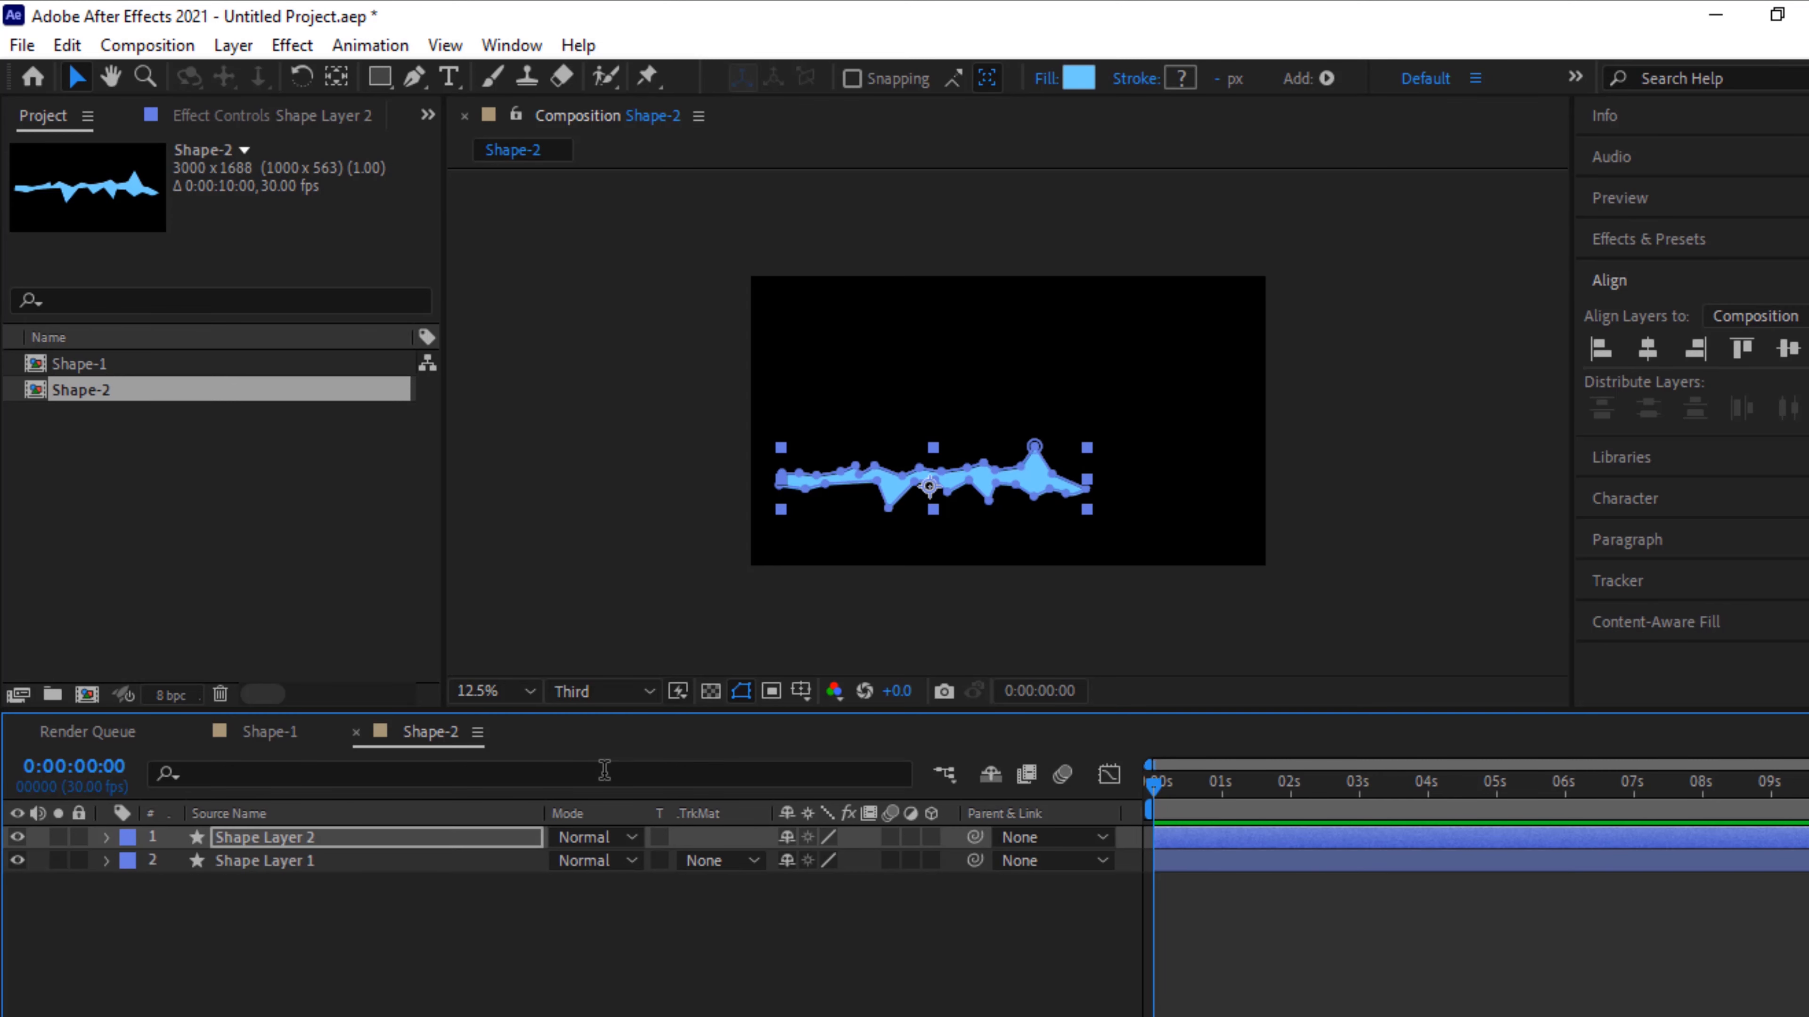
key("Up")
key("Up")
key("Up")
key("Up")
key("Up")
key("Up")
key("Up")
key("Up")
key("Up")
key("Up")
key("Up")
key("Up")
key("Up")
key("Up")
key("Up")
key("Up")
key("Up")
key("Up")
key("Up")
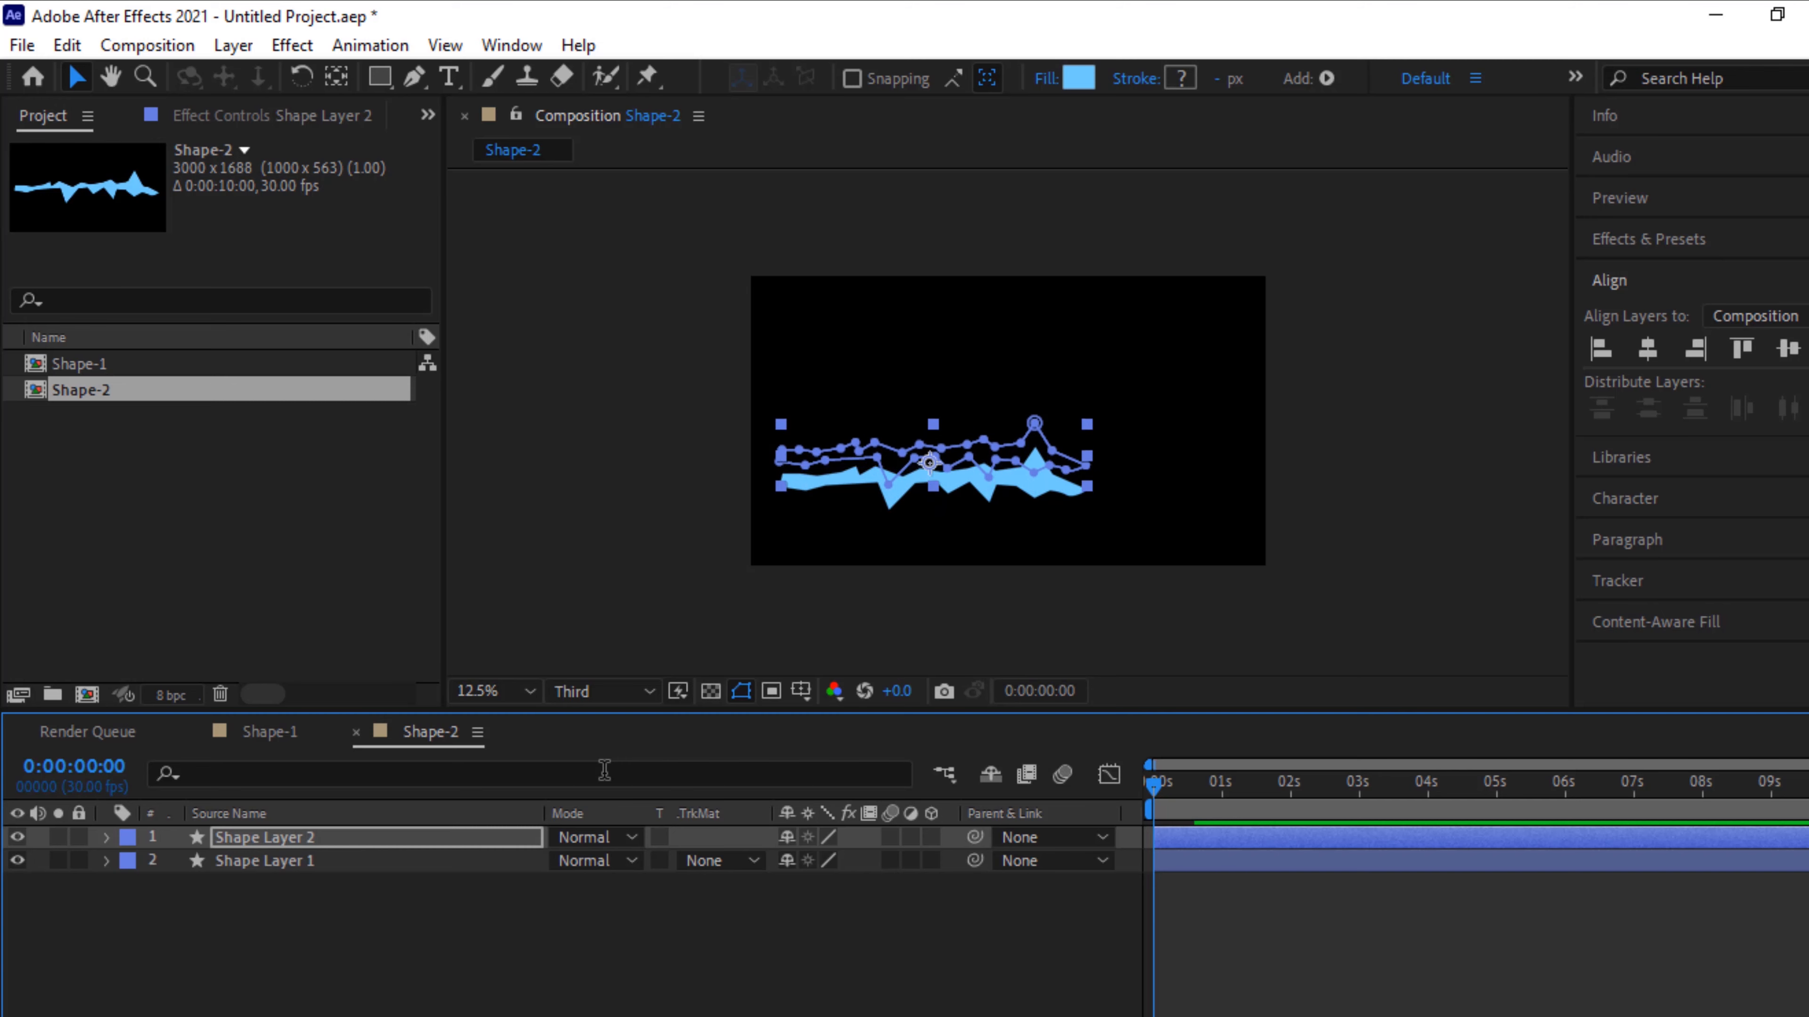
key("Up")
key("Up")
key("Up")
key("Up")
key("Up")
key("Up")
key("Up")
key("Up")
key("Up")
key("Up")
key("Up")
key("Up")
key("Up")
key("Up")
key("Up")
key("Up")
key("Up")
key("Up")
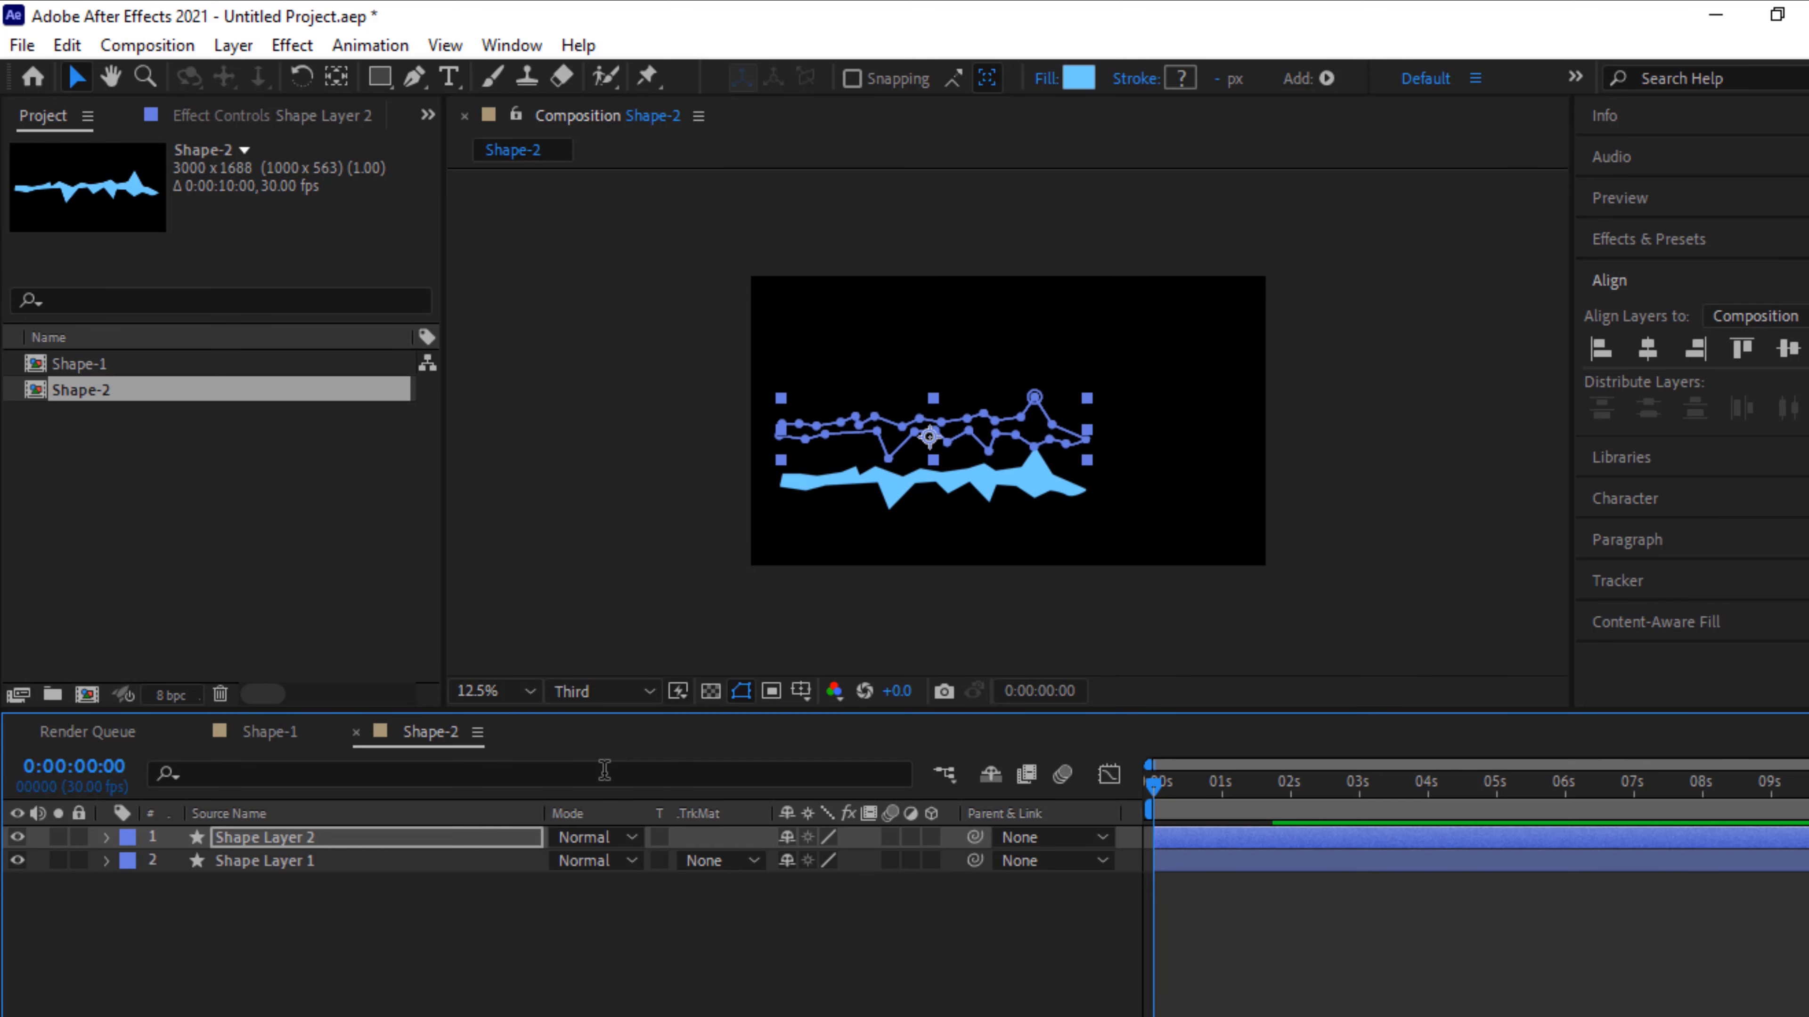
key("Up")
key("Up")
key("Up")
key("Up")
key("Up")
key("Up")
key("Up")
key("Up")
key("Up")
key("Up")
key("Up")
key("Up")
key("Up")
key("Up")
key("Up")
key("Up")
key("Up")
key("Up")
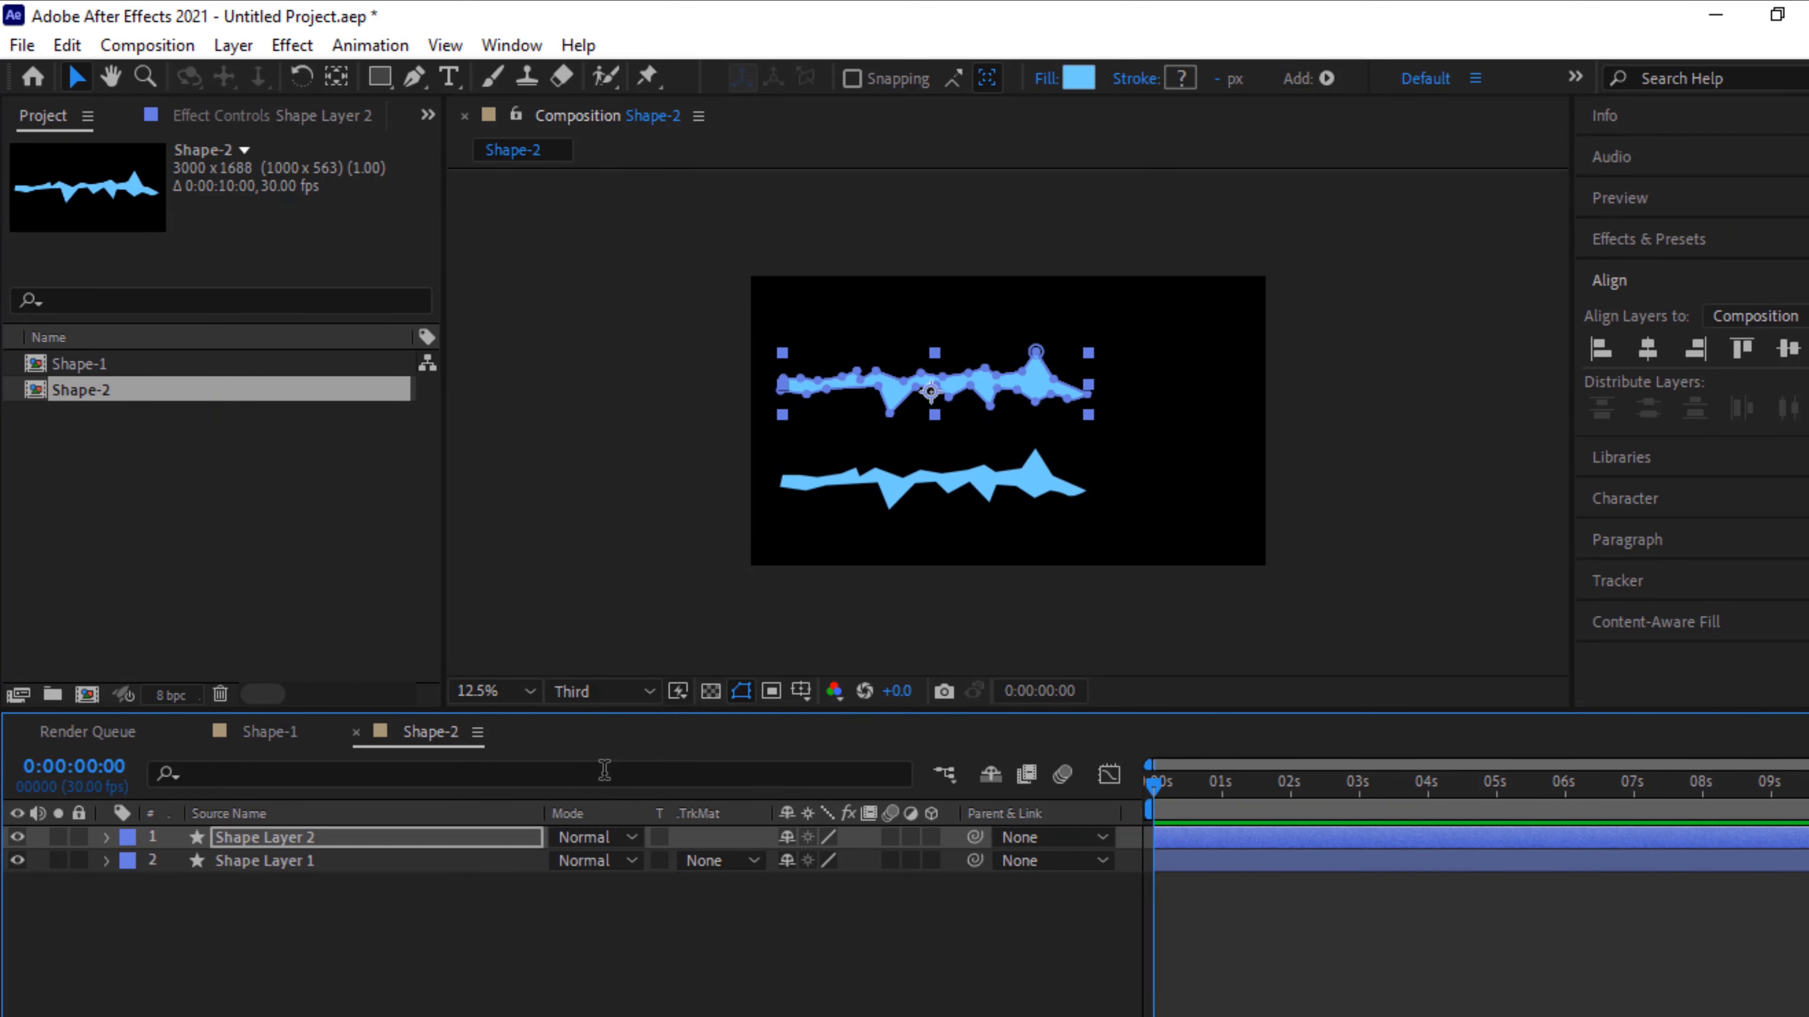
key("Right")
key("Right")
key("Right")
key("Right")
key("Right")
key("Right")
key("Right")
key("Right")
key("Right")
key("Right")
key("Right")
key("Right")
key("Right")
key("Right")
key("Right")
key("Right")
key("Right")
key("Right")
key("Right")
key("Right")
key("Right")
key("Right")
key("Right")
key("Right")
key("Right")
key("Right")
key("Right")
key("Right")
key("Right")
key("Right")
key("Right")
key("Right")
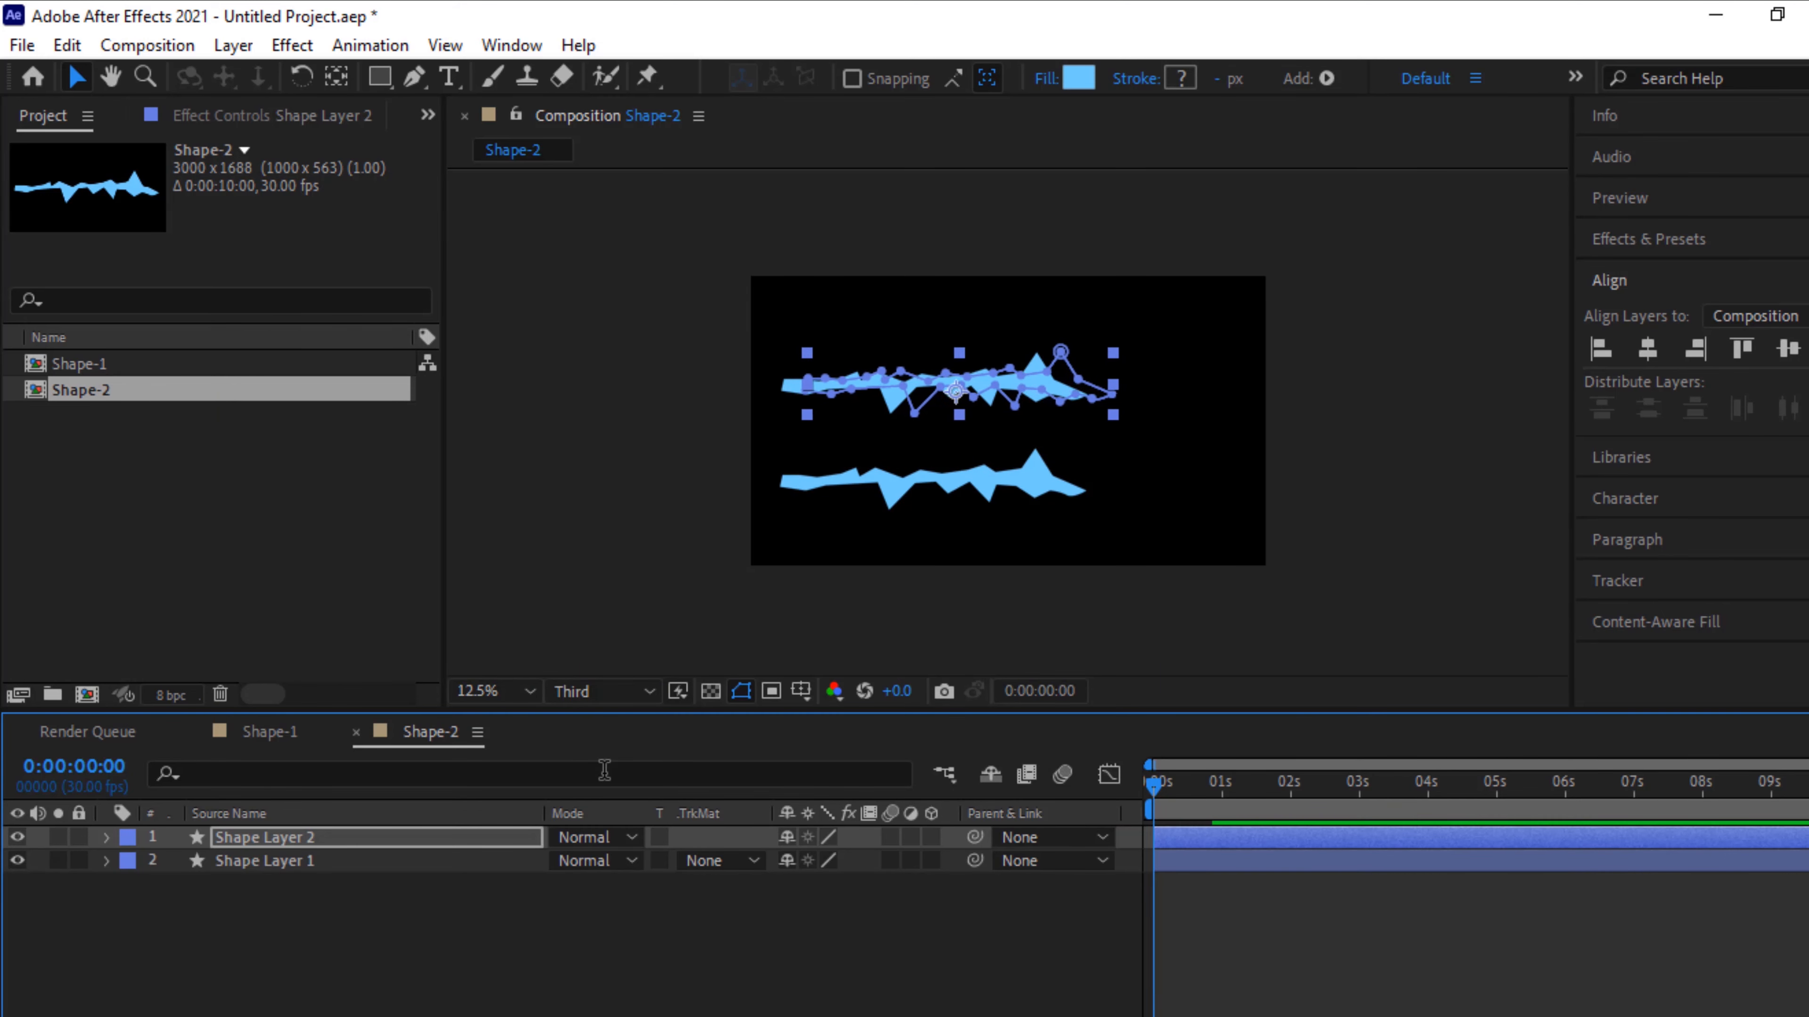
key("Right")
key("Right")
key("Right")
key("Right")
key("Right")
key("Right")
key("Right")
key("Right")
key("Right")
key("Right")
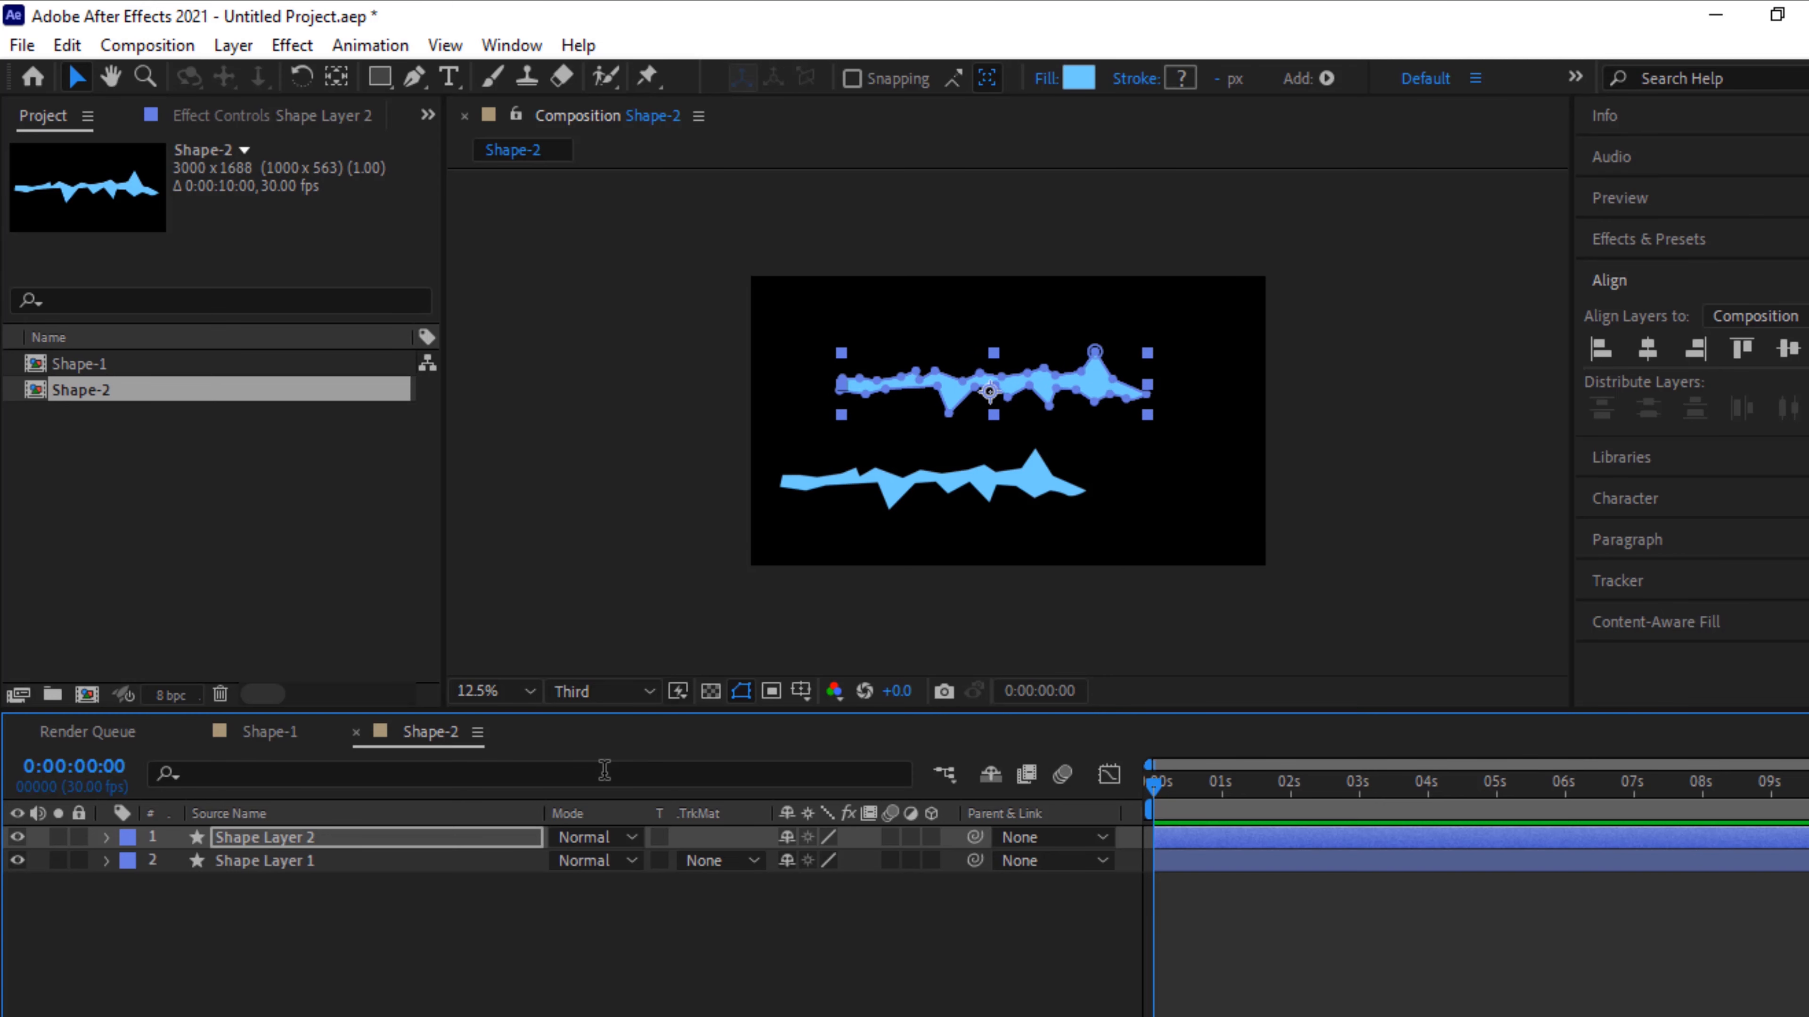
Rotate Shape Layer 2 by 180° and reposition it to about 1534, 410
left_click(107, 838)
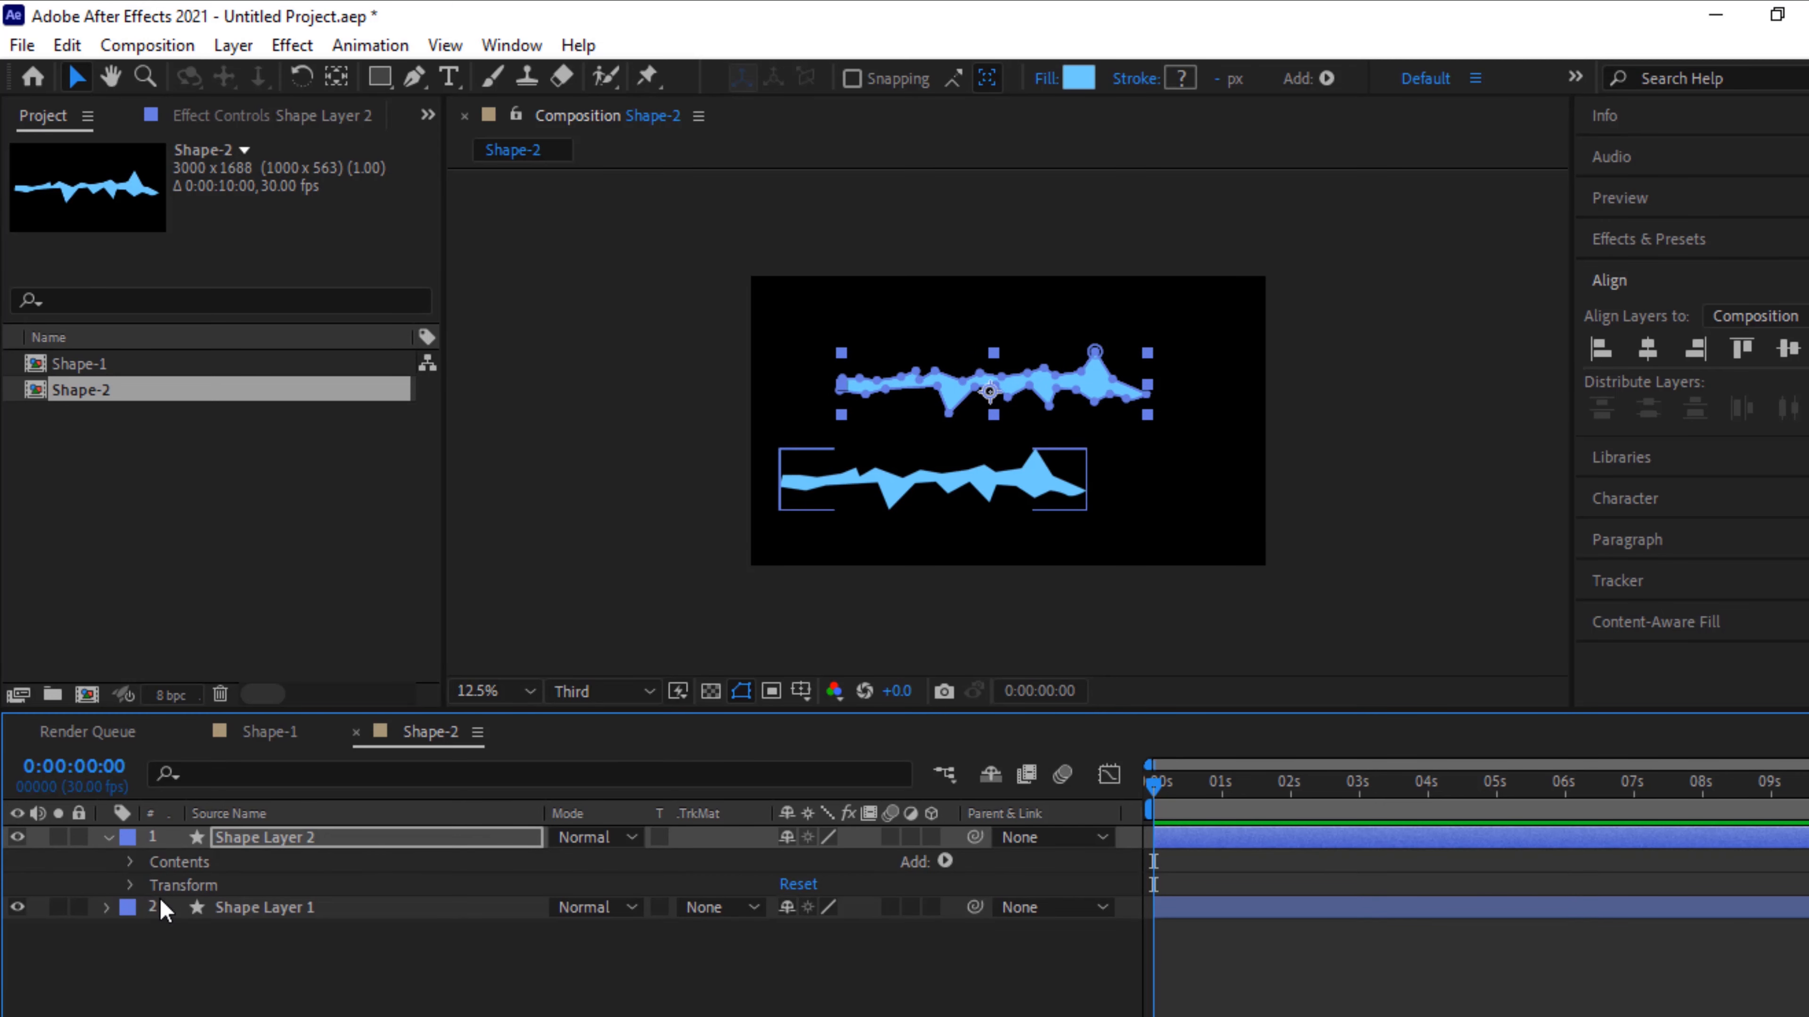
left_click(132, 885)
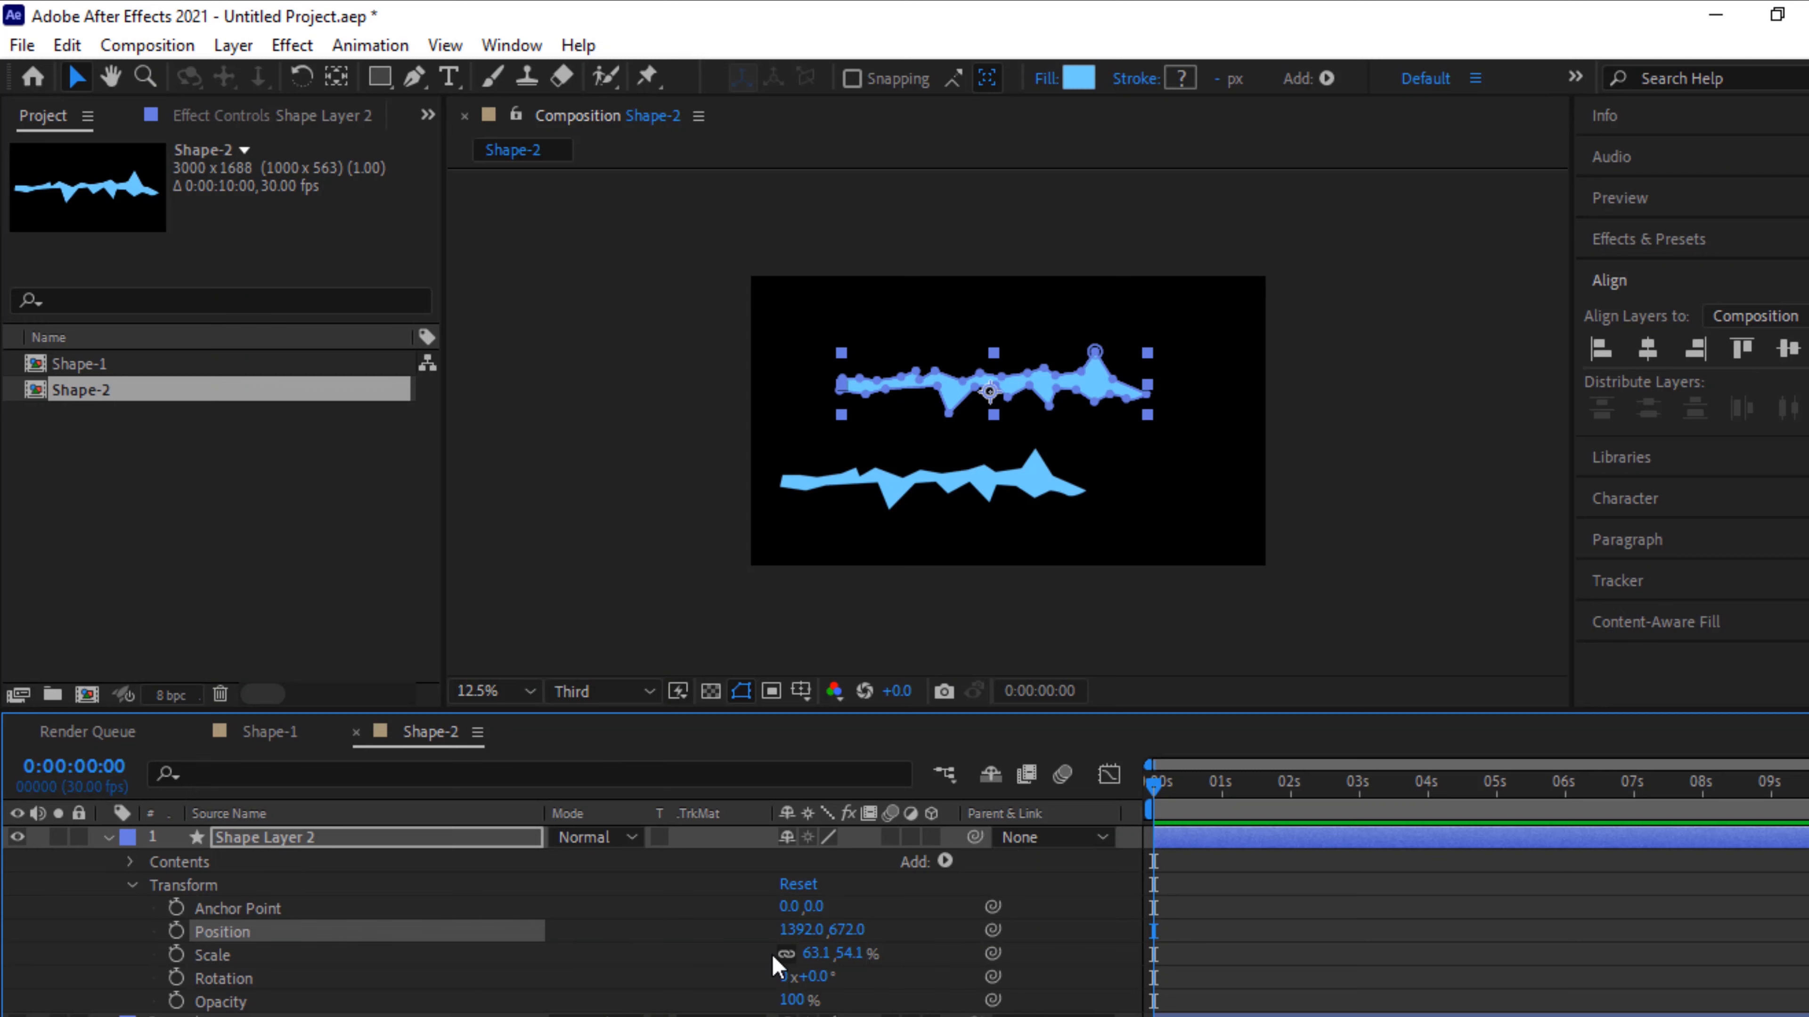
left_click_drag(816, 983, 1041, 978)
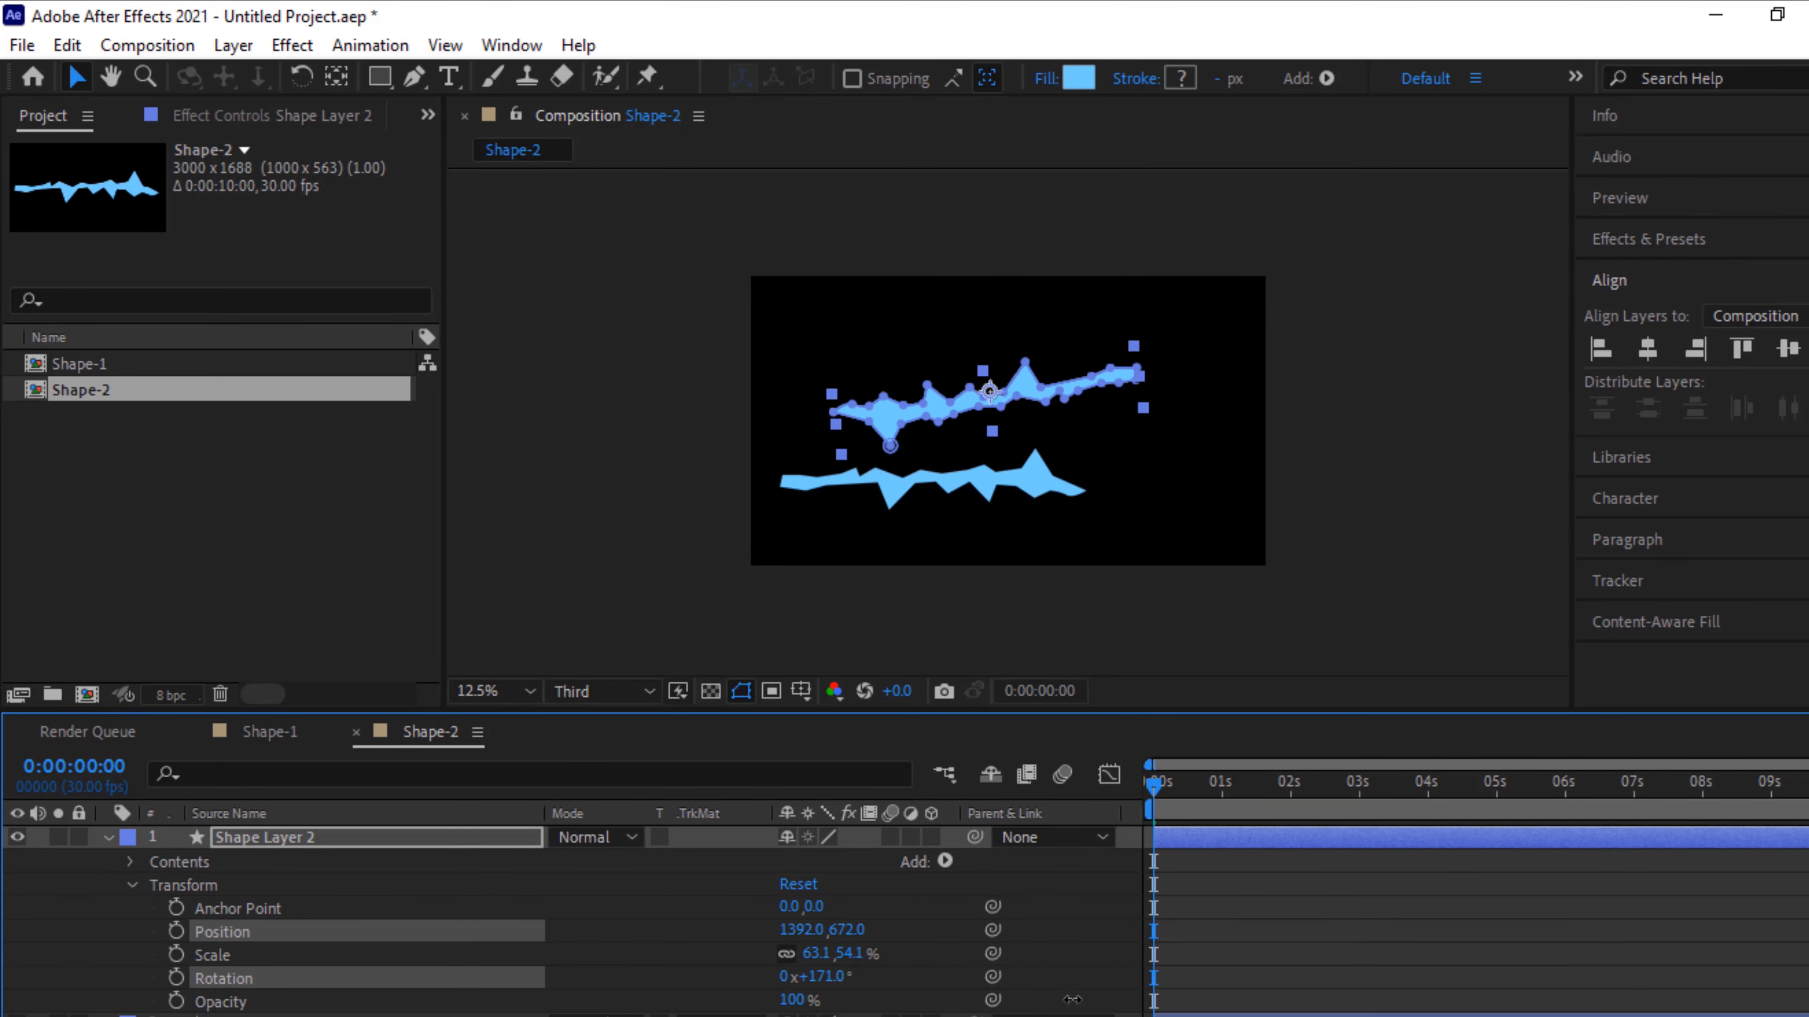
left_click(823, 977)
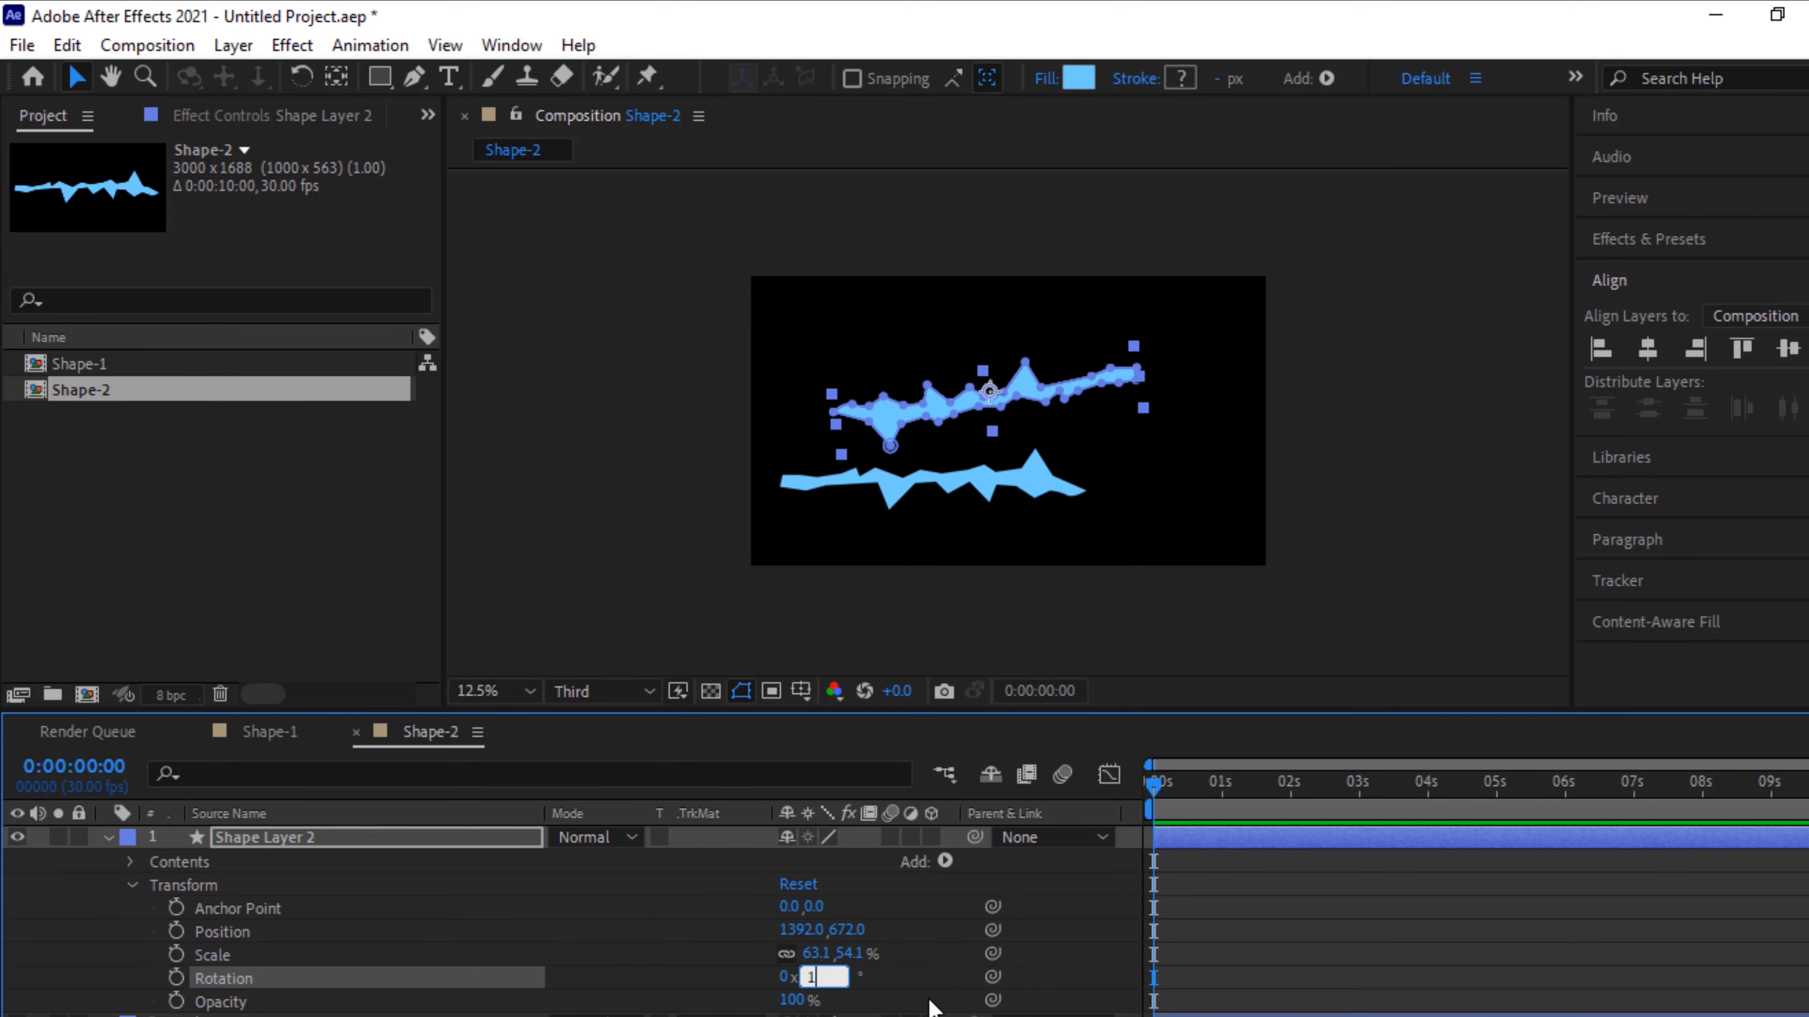
key("Return")
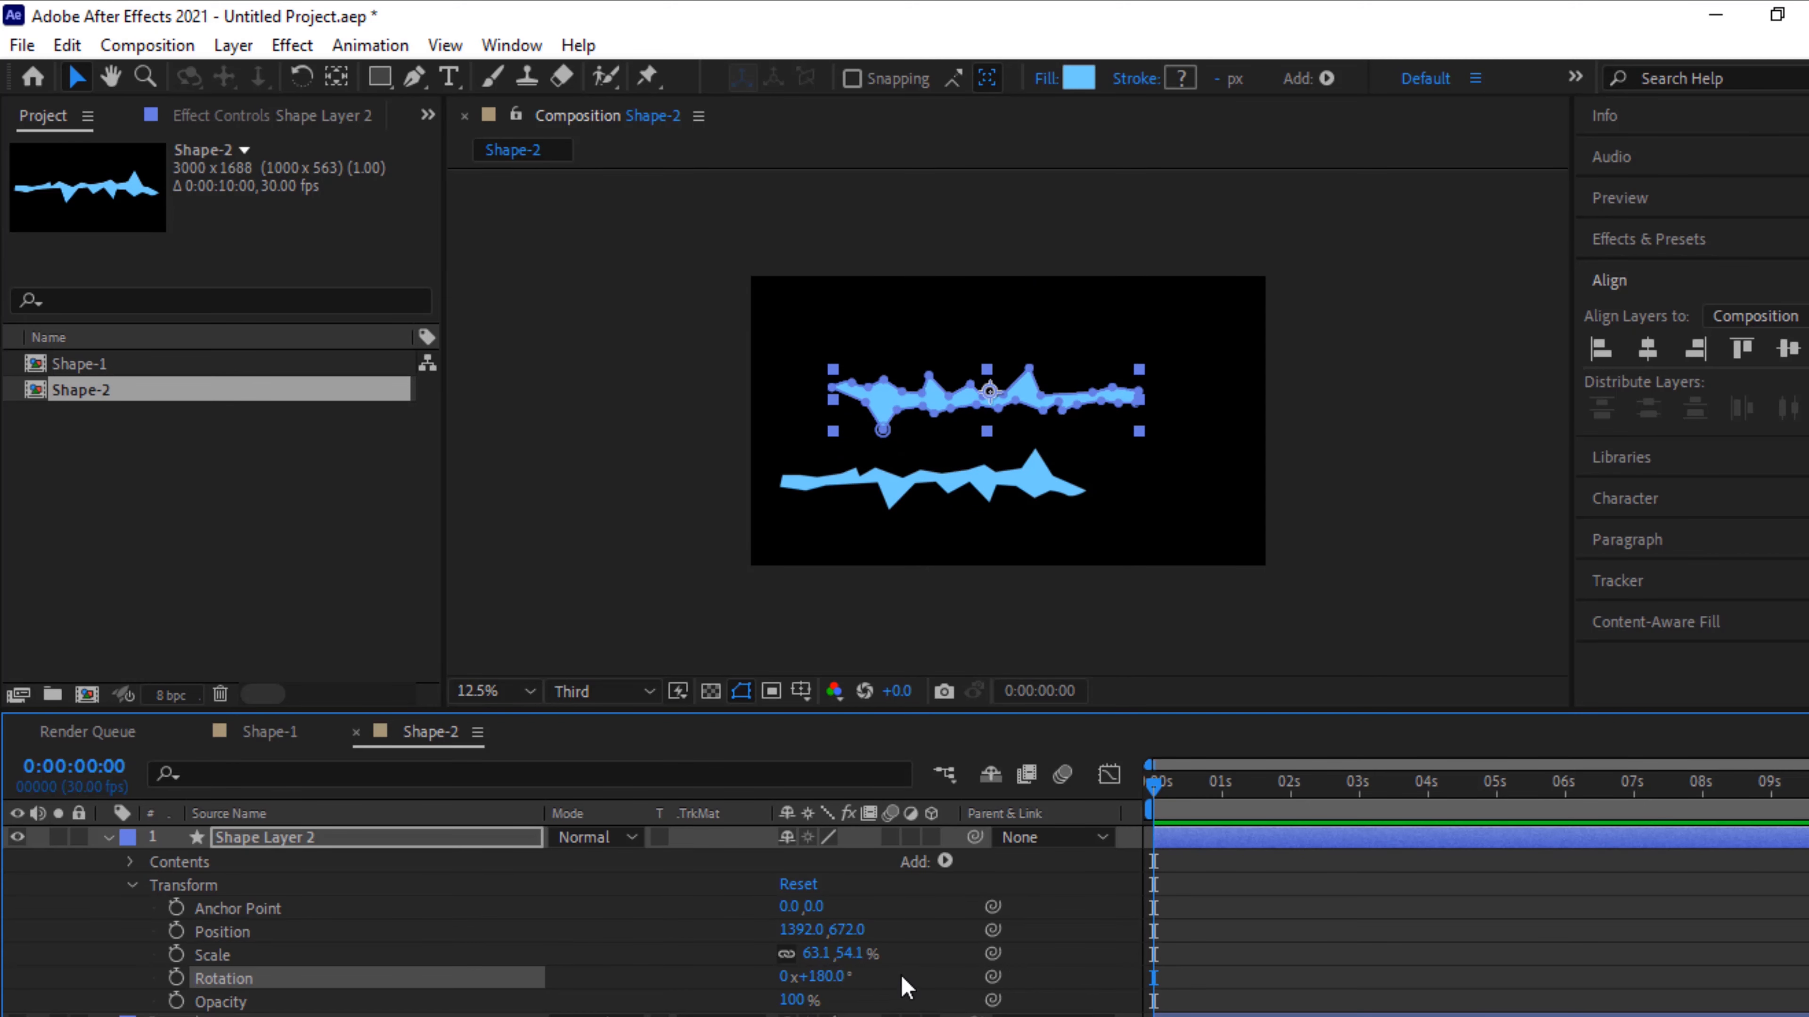
mouse_move(804, 930)
left_mouse_down()
mouse_move(854, 961)
mouse_move(897, 944)
mouse_move(491, 941)
mouse_move(861, 955)
mouse_move(786, 939)
left_mouse_up()
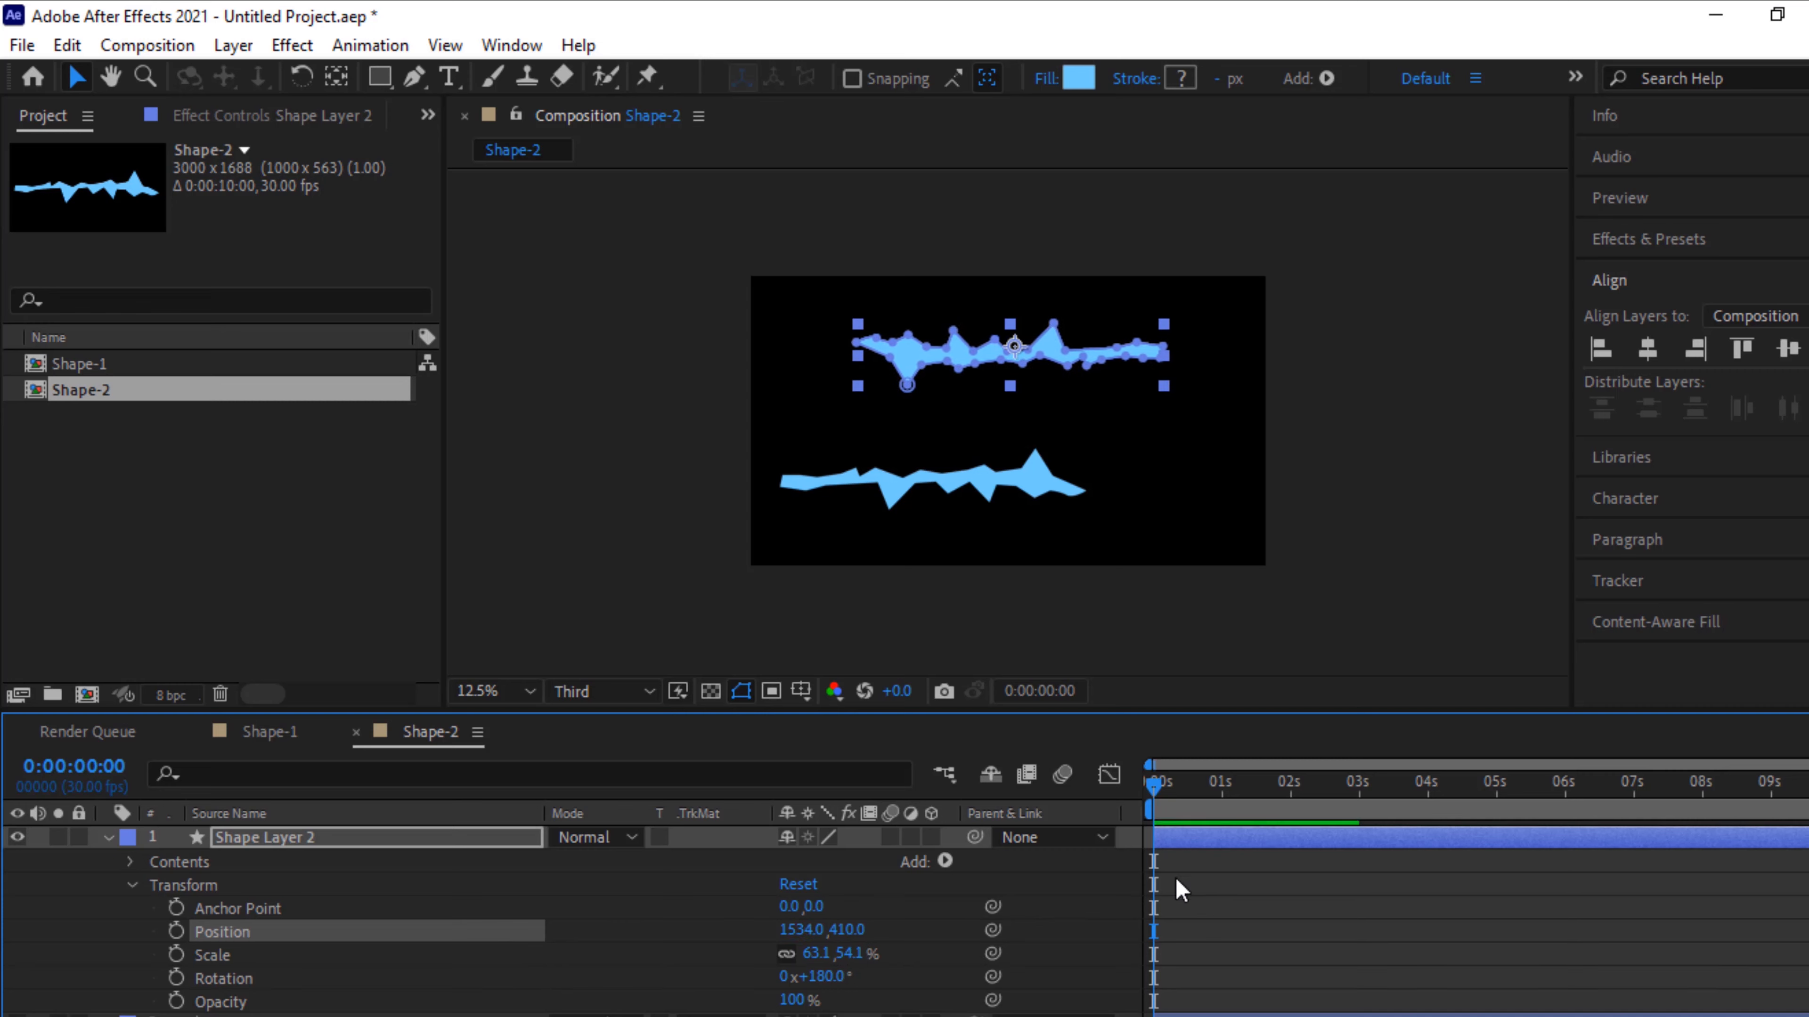
Collapse Shape Layer 2's properties, then duplicate the Shape-2 composition and open the Shape-3 copy
left_click(140, 877)
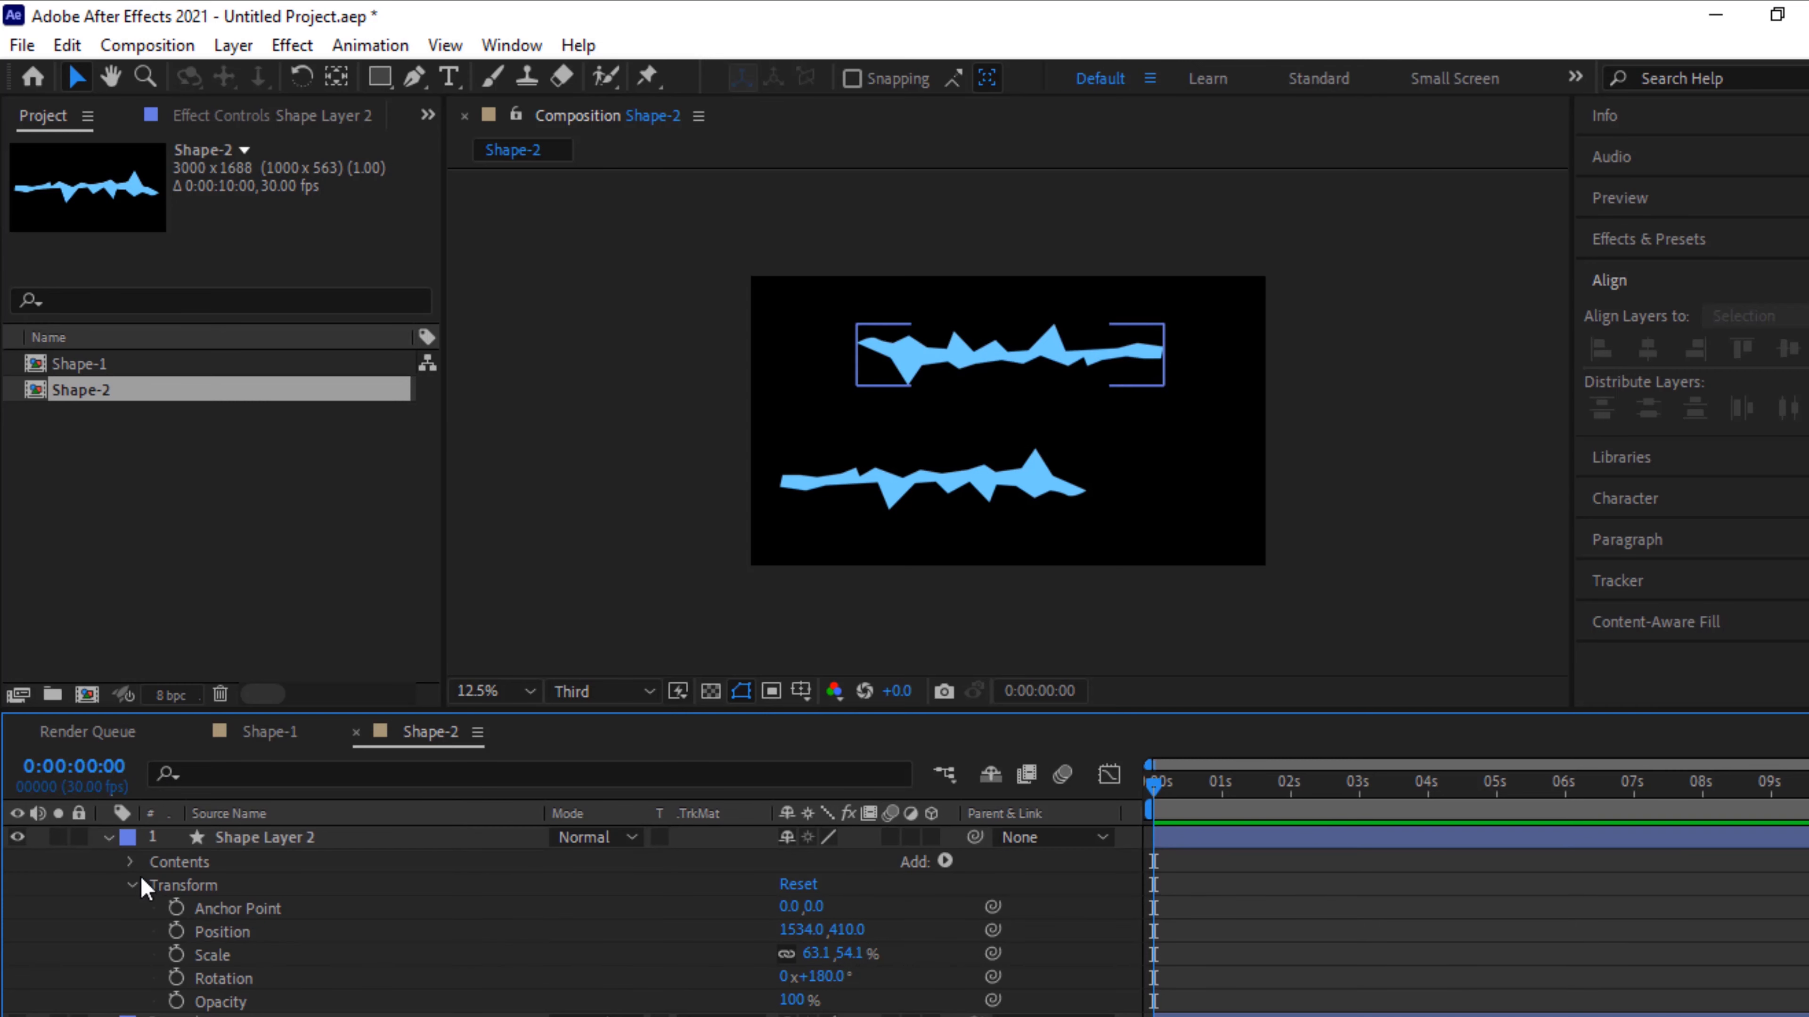
left_click(107, 841)
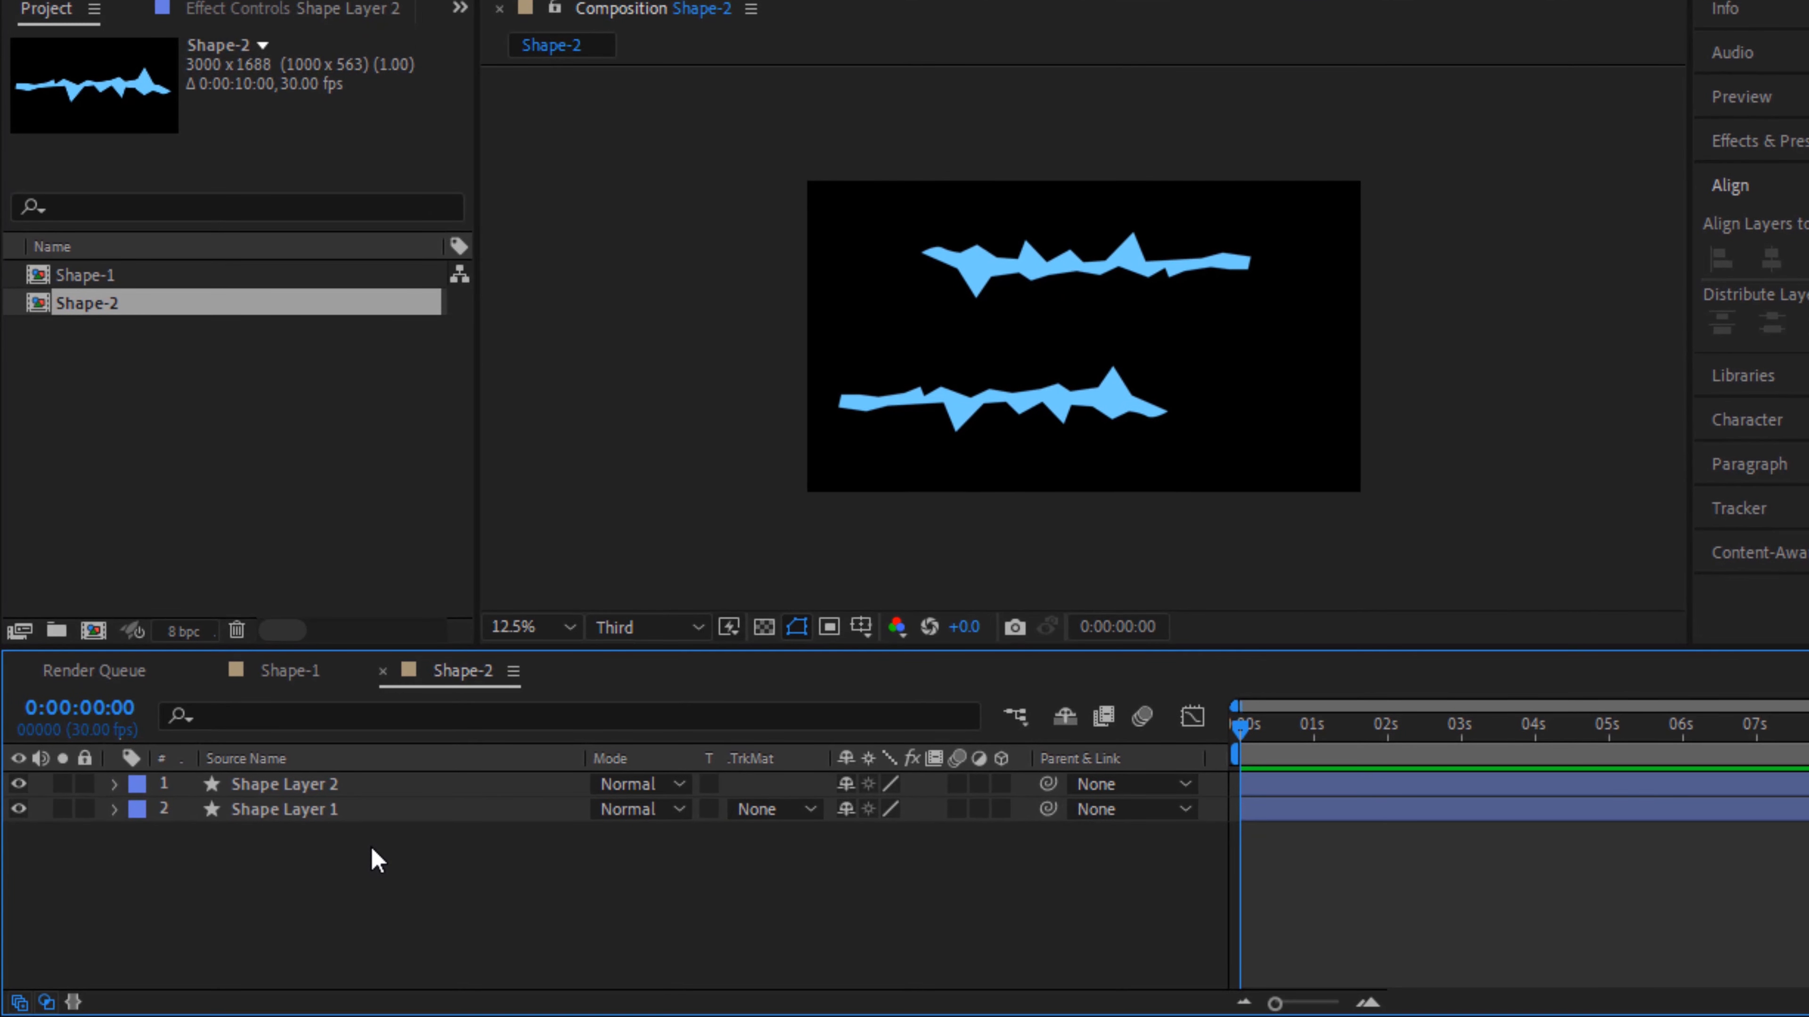
left_click(110, 305)
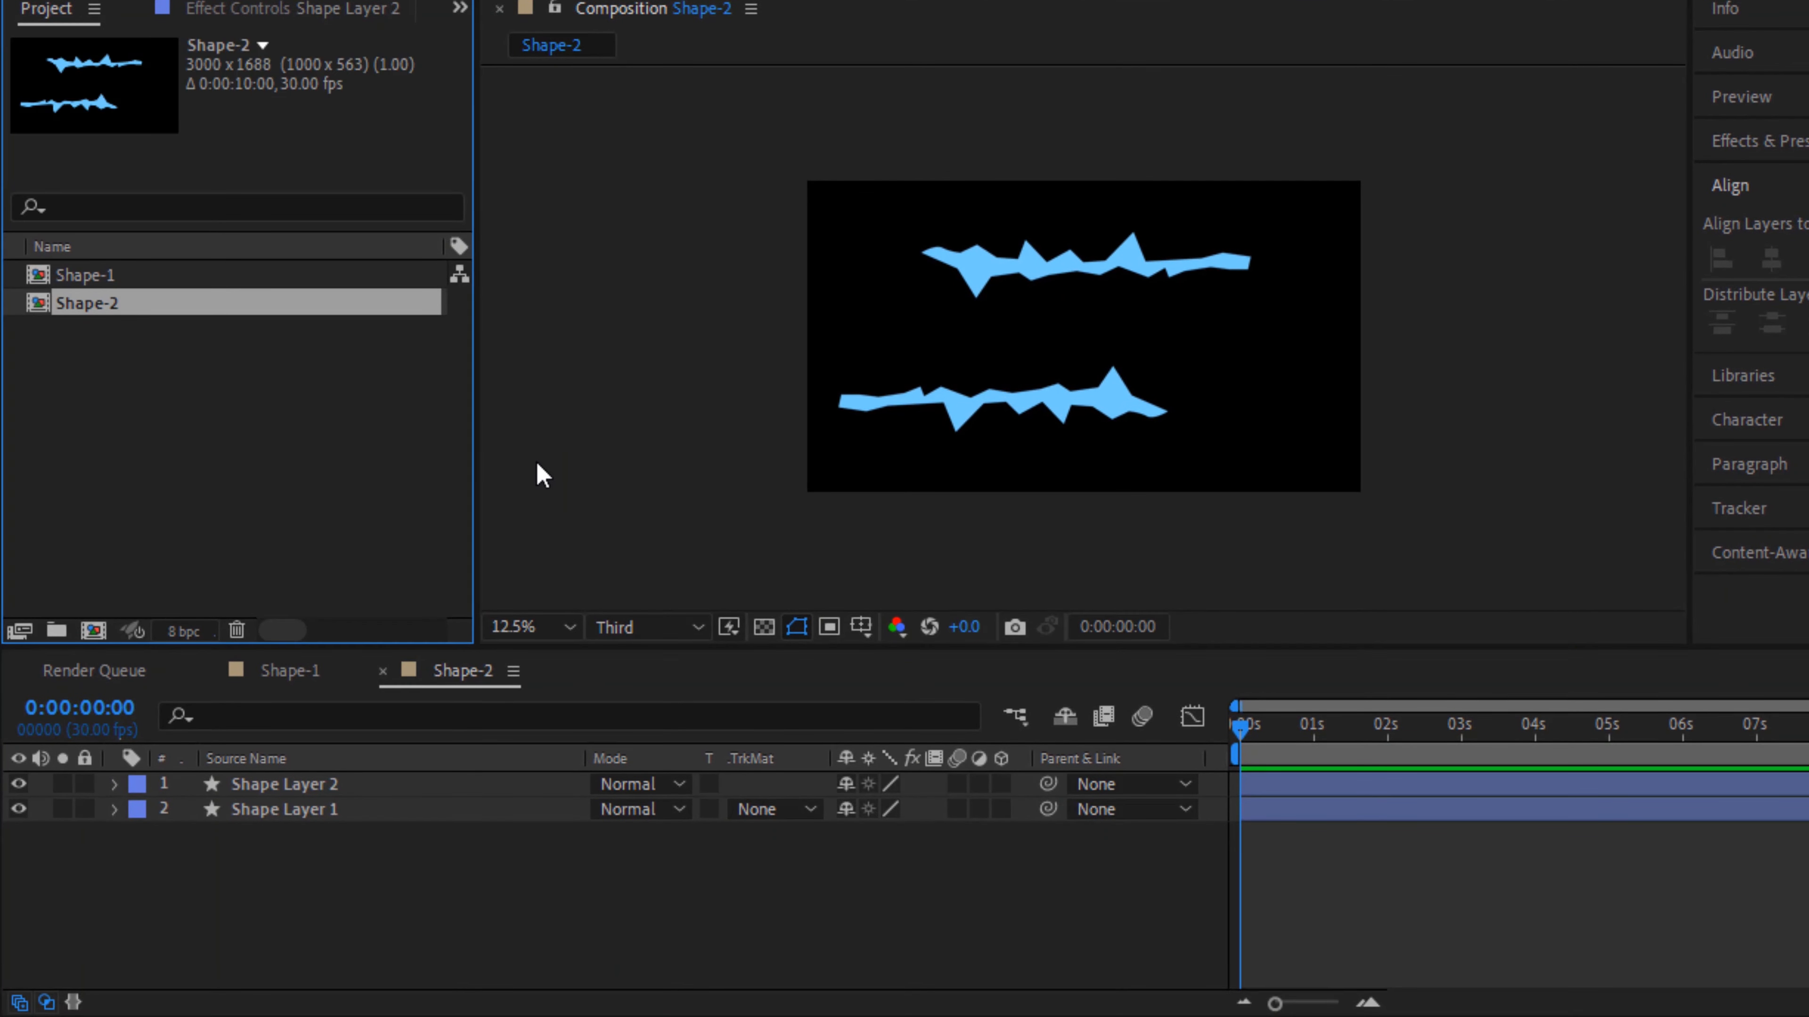
key("ctrl+d")
double_click(87, 332)
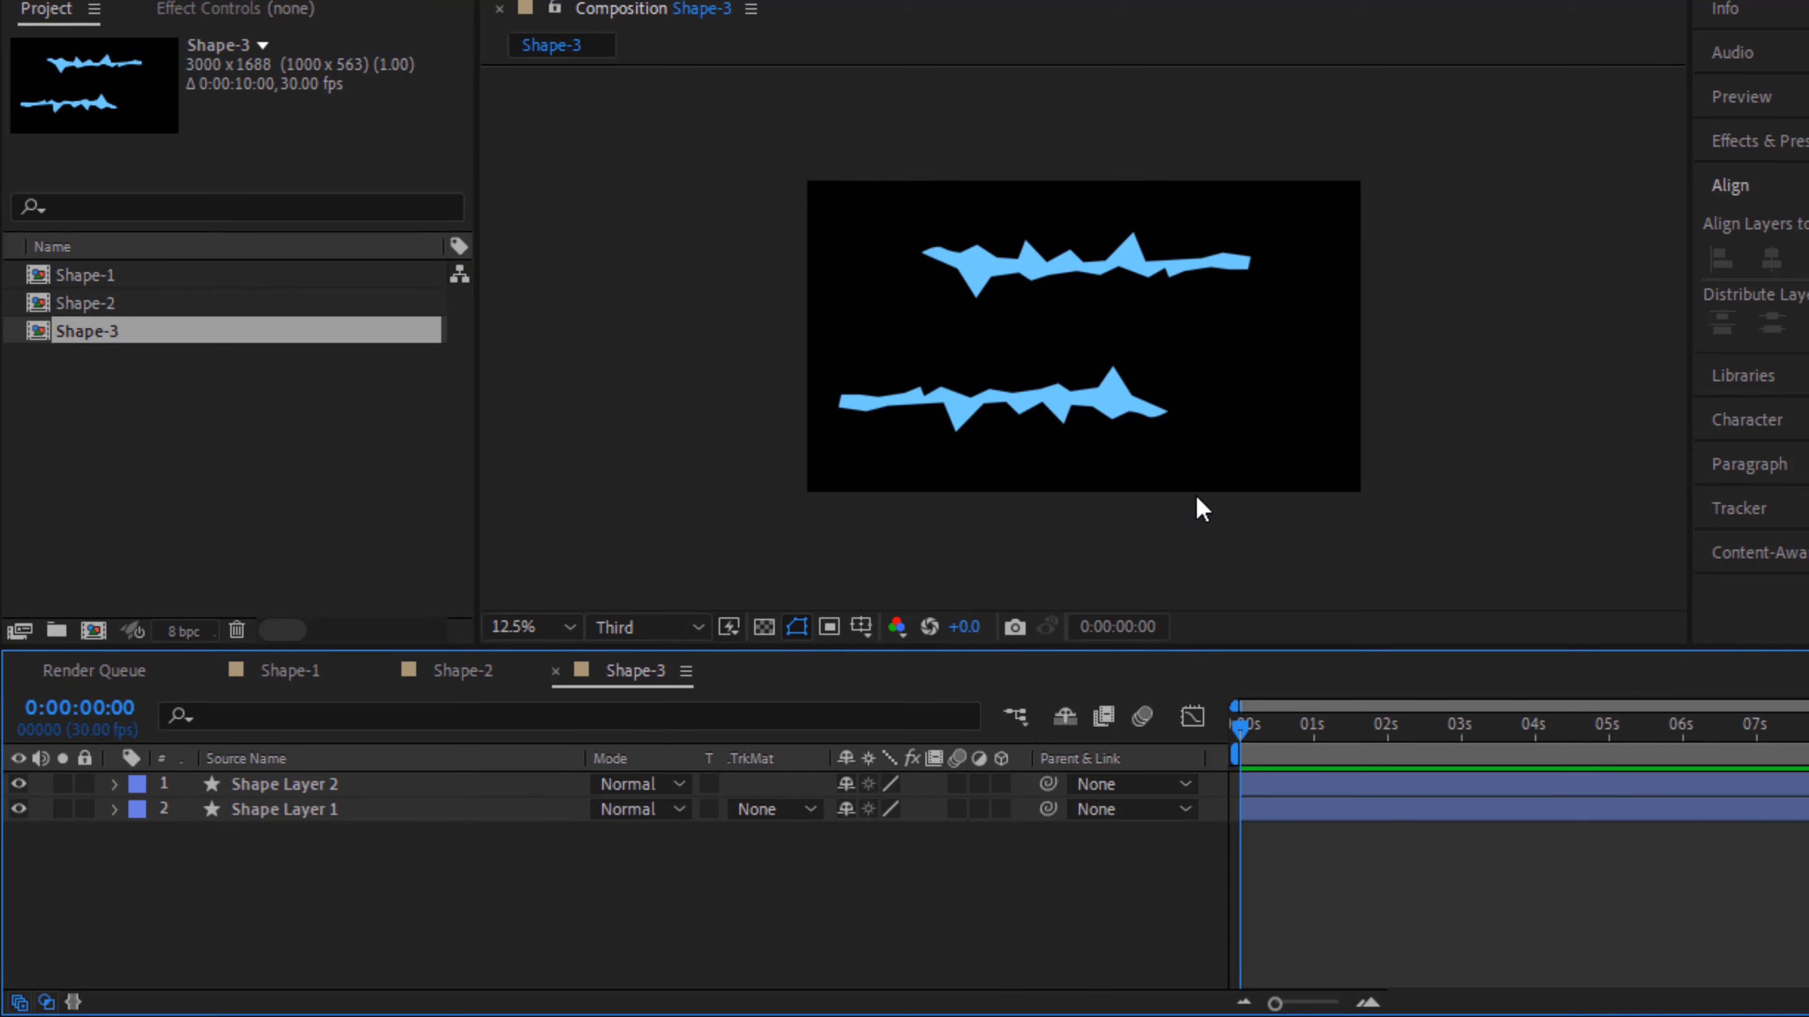
Reposition Shape Layer 2 to about 1392, 534 and Shape Layer 1 to about 1097, 967 in the Shape-3 composition
left_click(237, 788)
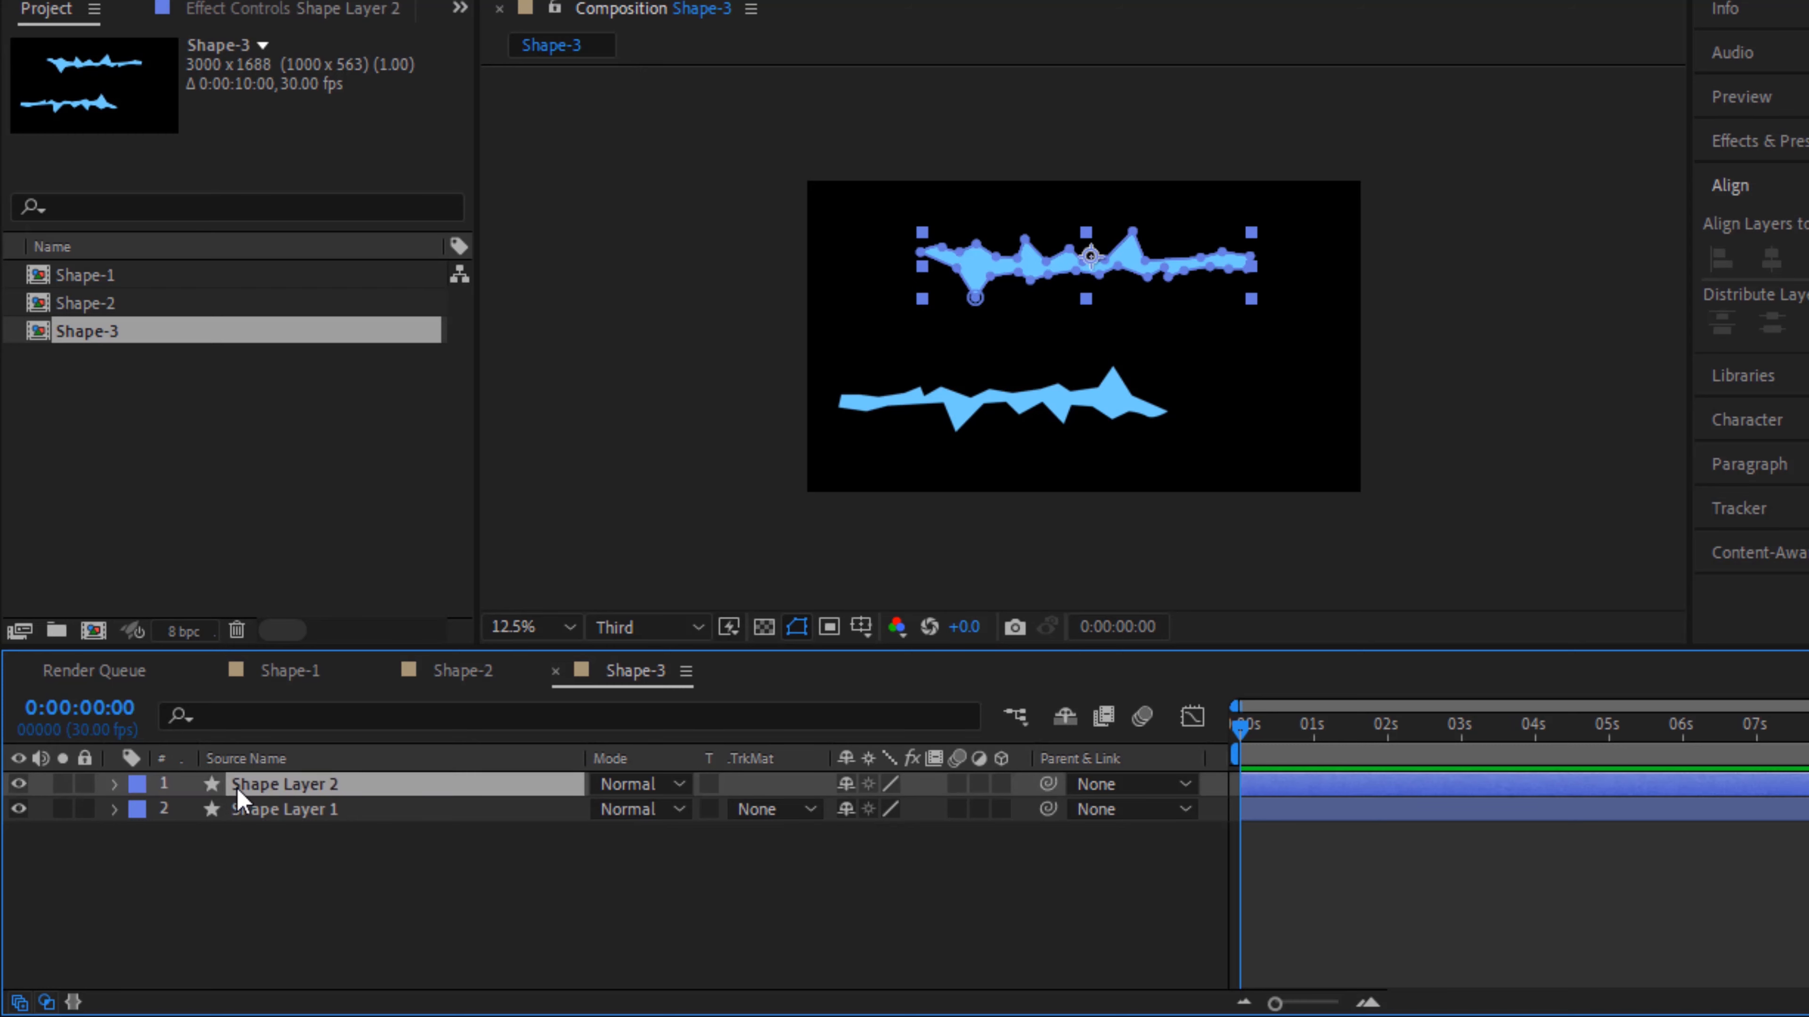
key("p")
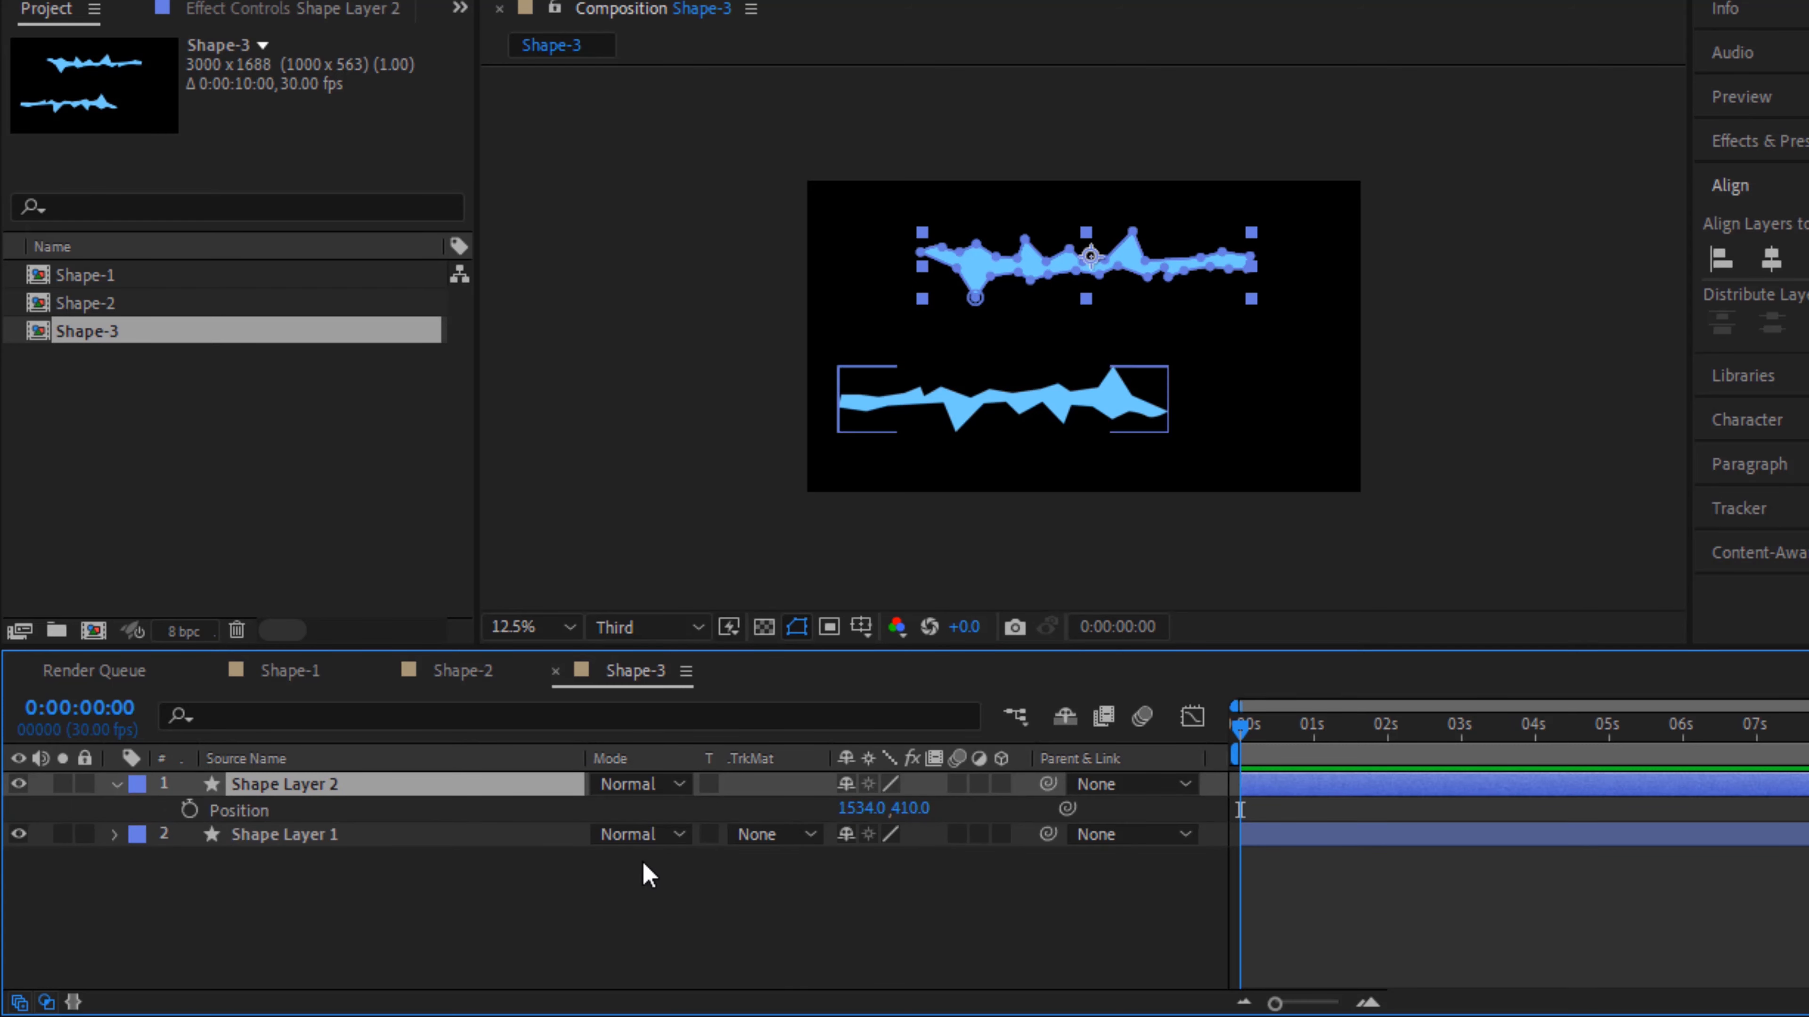
left_click_drag(863, 807, 1068, 833)
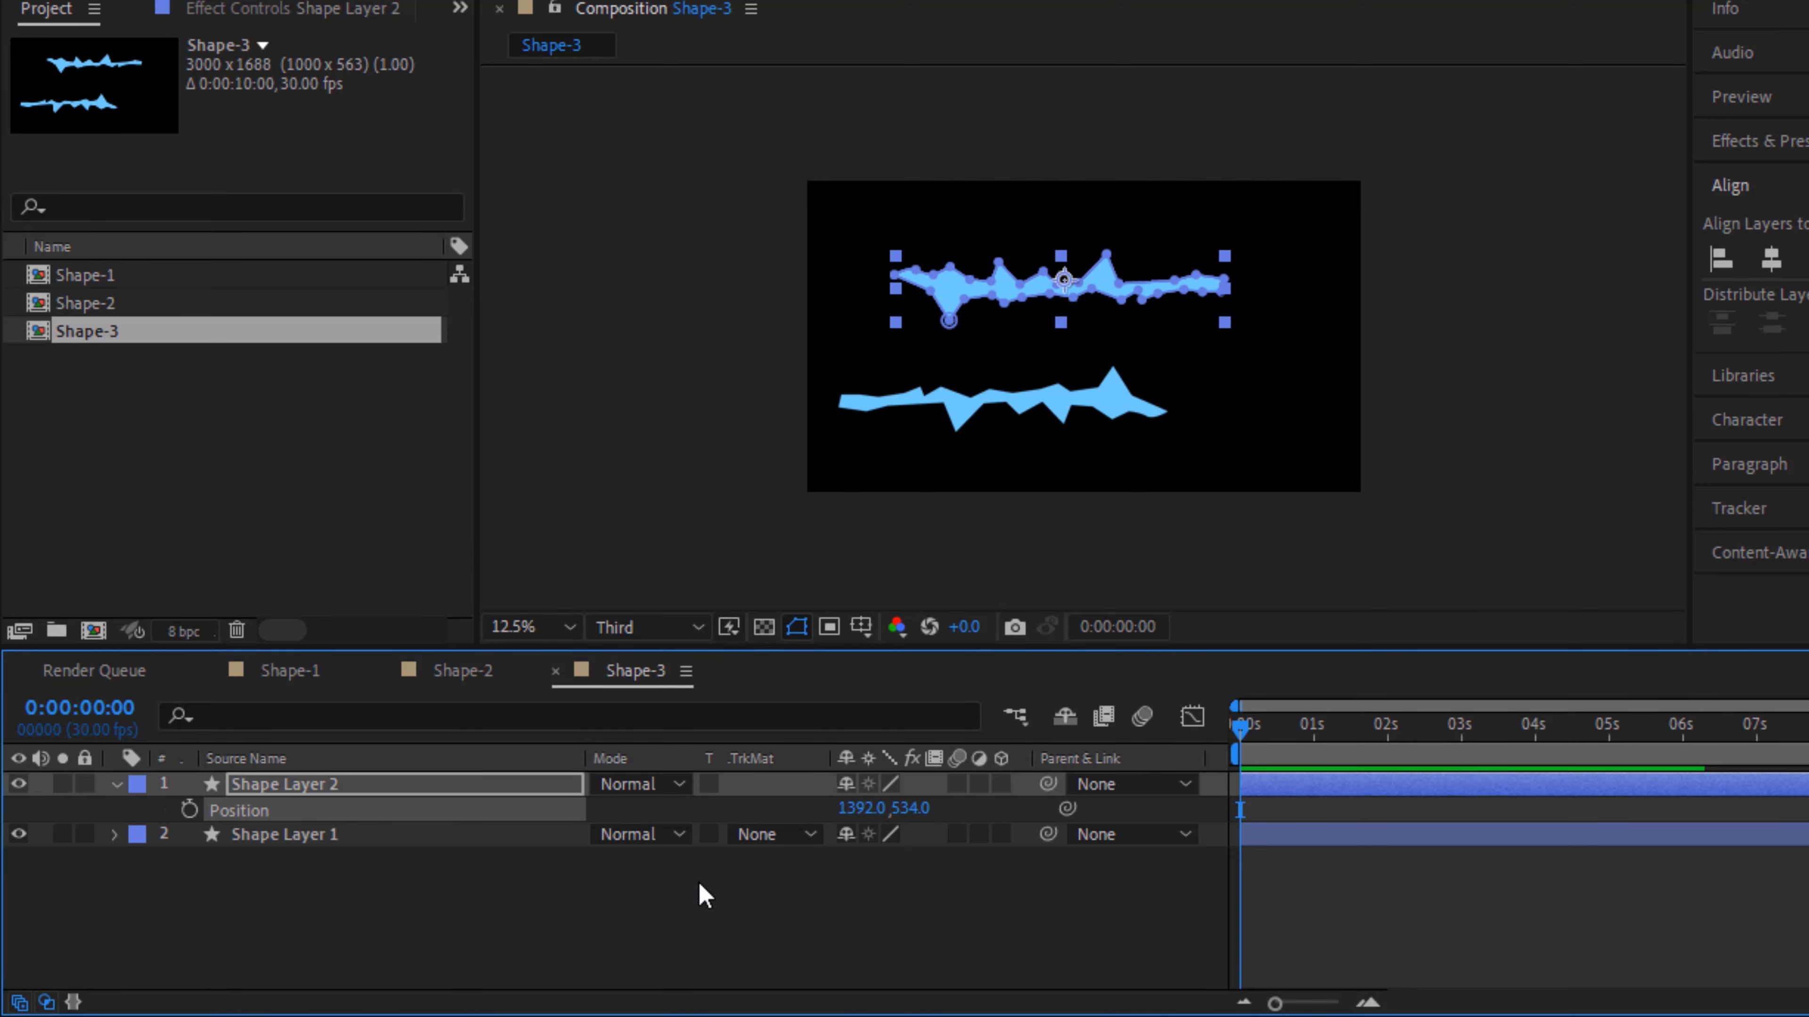
left_click(335, 835)
key("p")
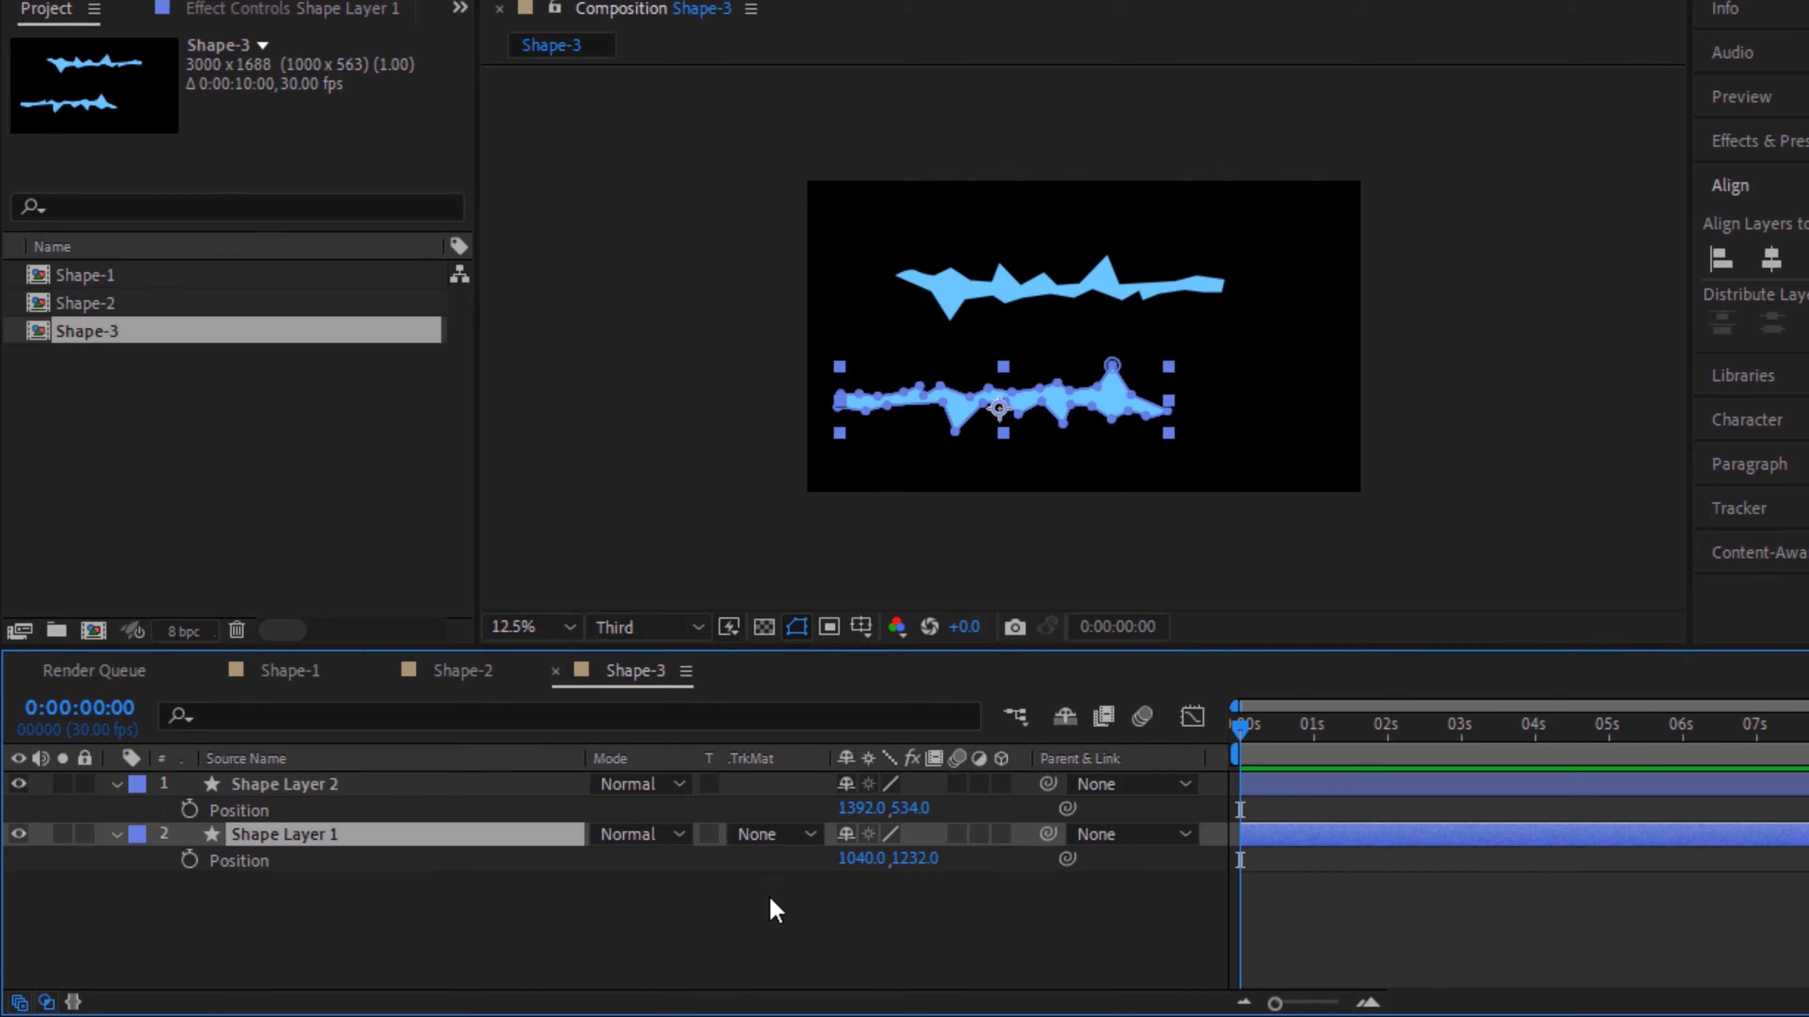
left_click_drag(872, 871, 388, 1016)
Enlarge Shape Layer 2 and Shape Layer 1 until each spans about 70% of the composition's width
left_click(961, 303)
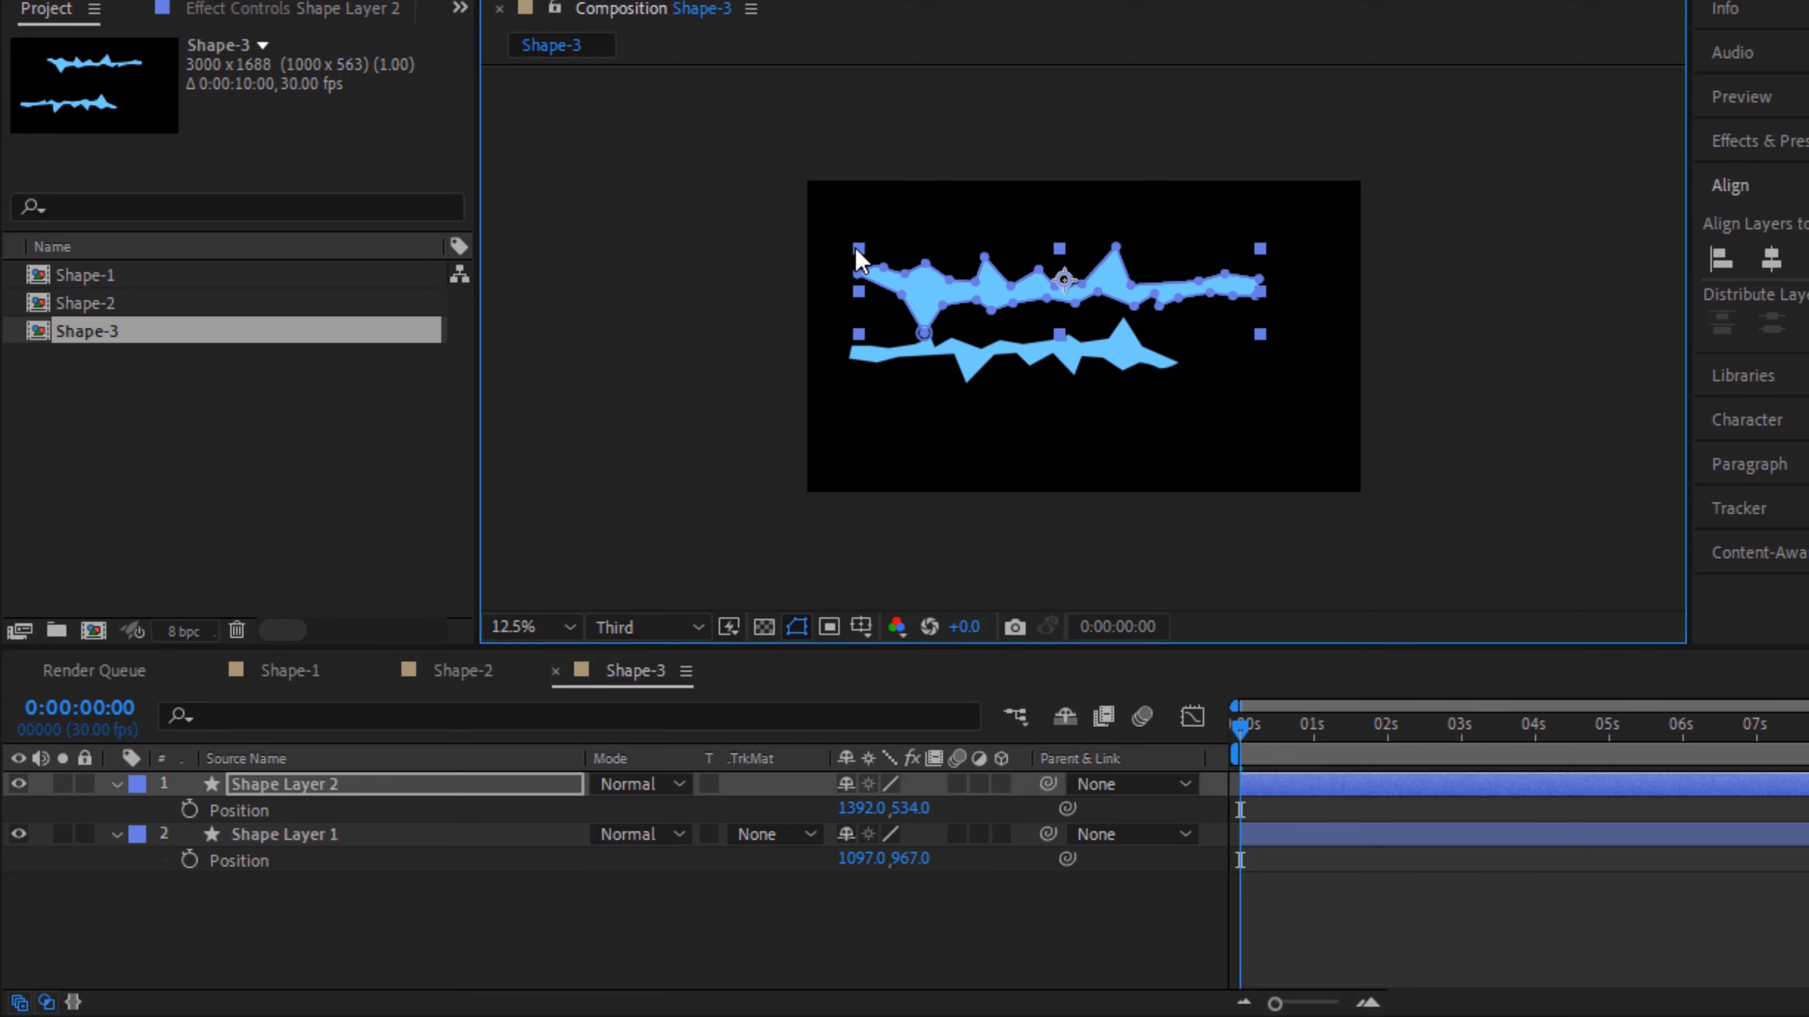
left_click(1186, 362)
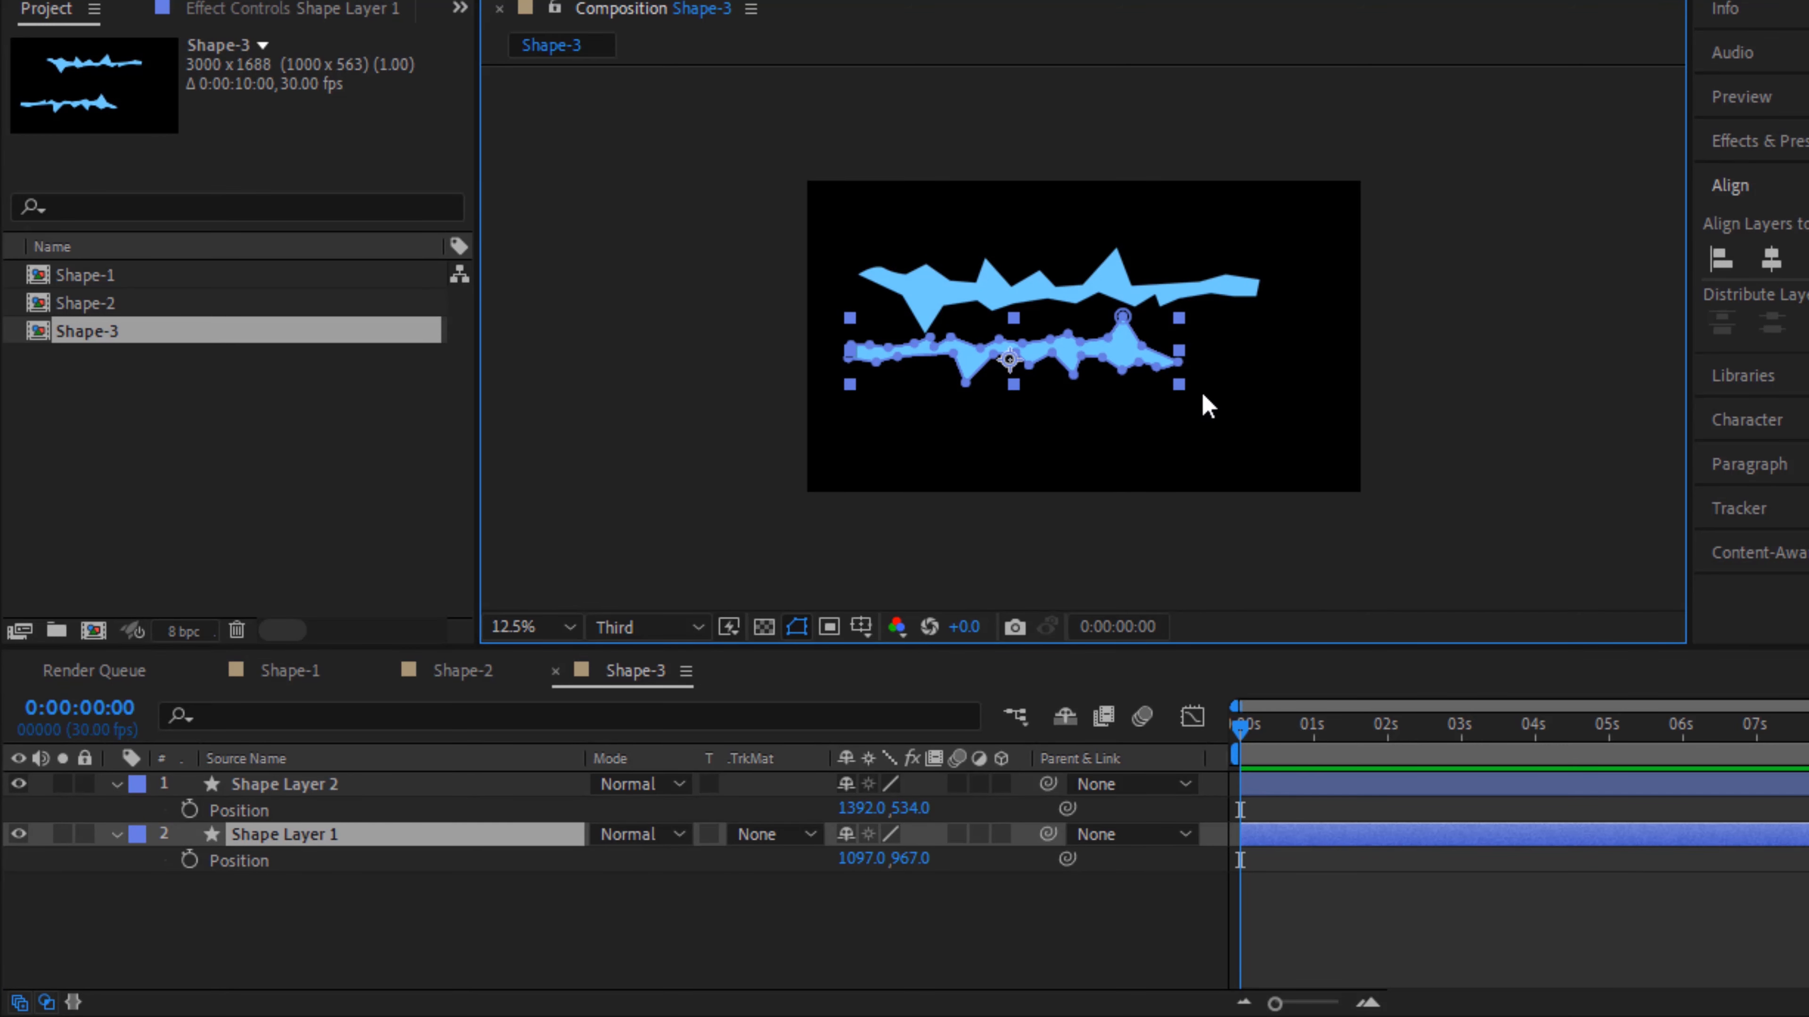
left_click_drag(1180, 384, 1216, 394)
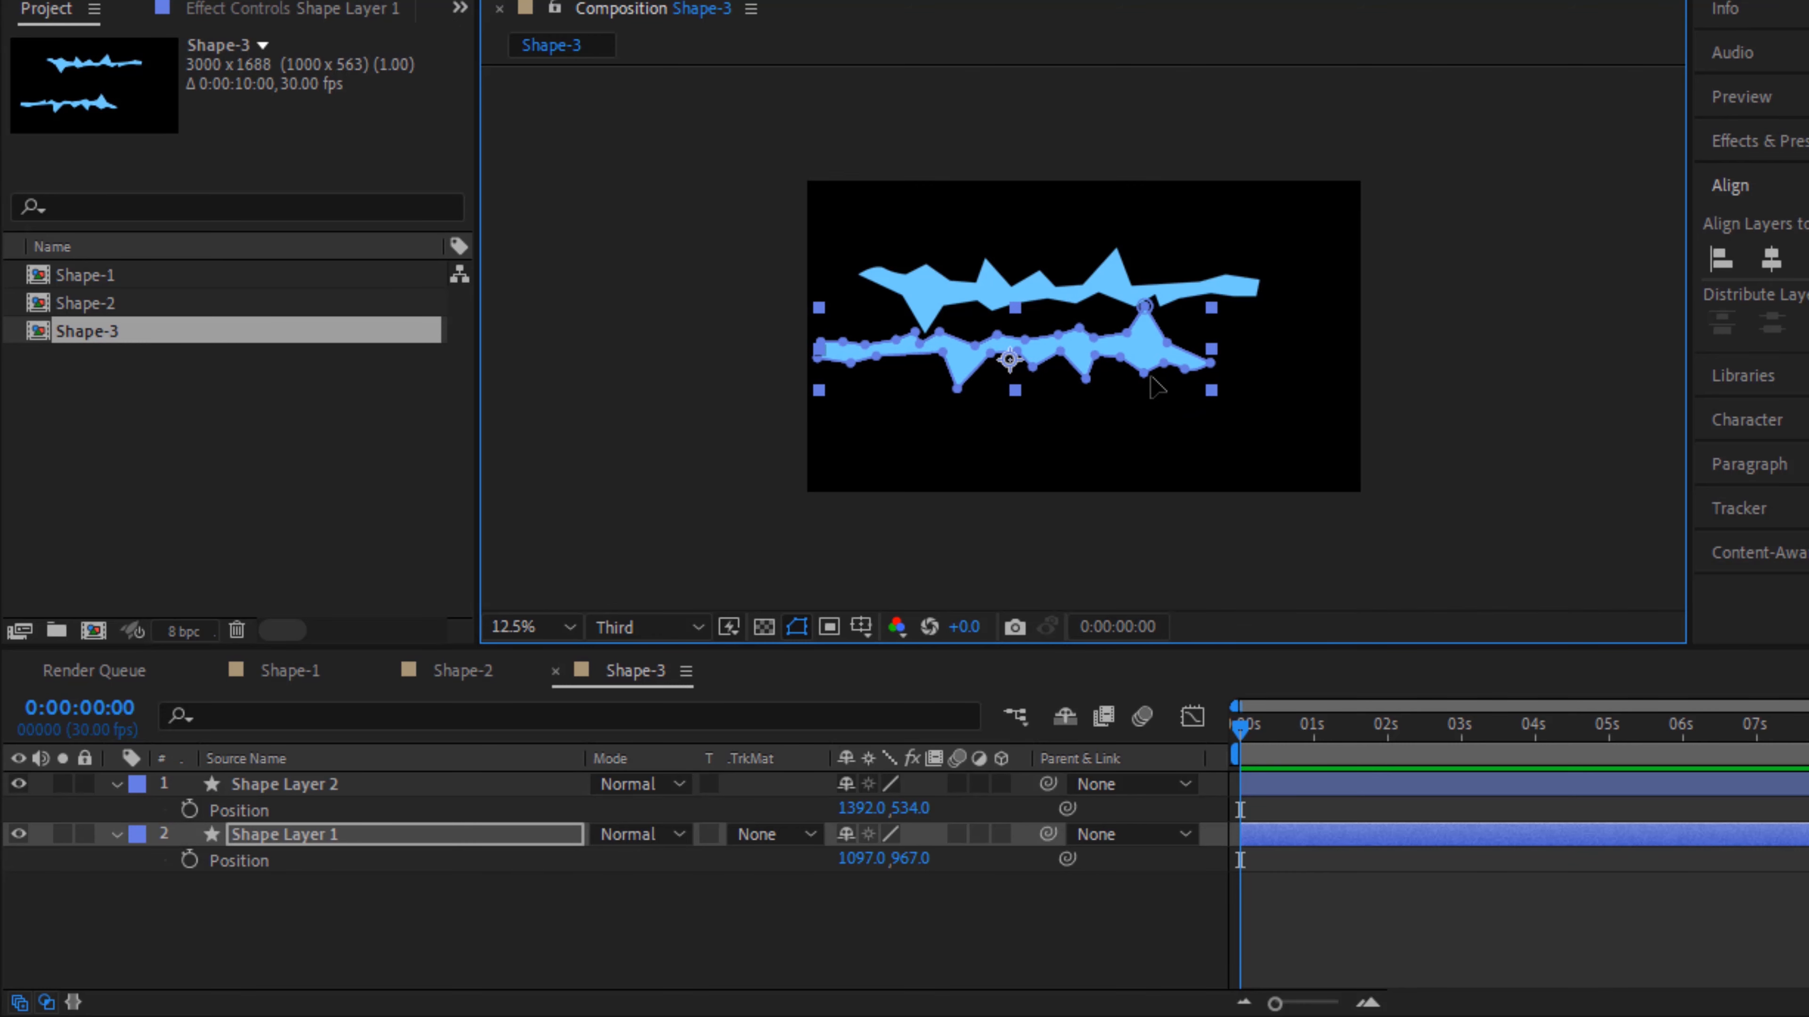
Reposition Shape Layer 1 to about 1367, 1032, beneath the upper shape
left_click_drag(903, 858, 840, 859)
left_click_drag(1014, 848, 1125, 847)
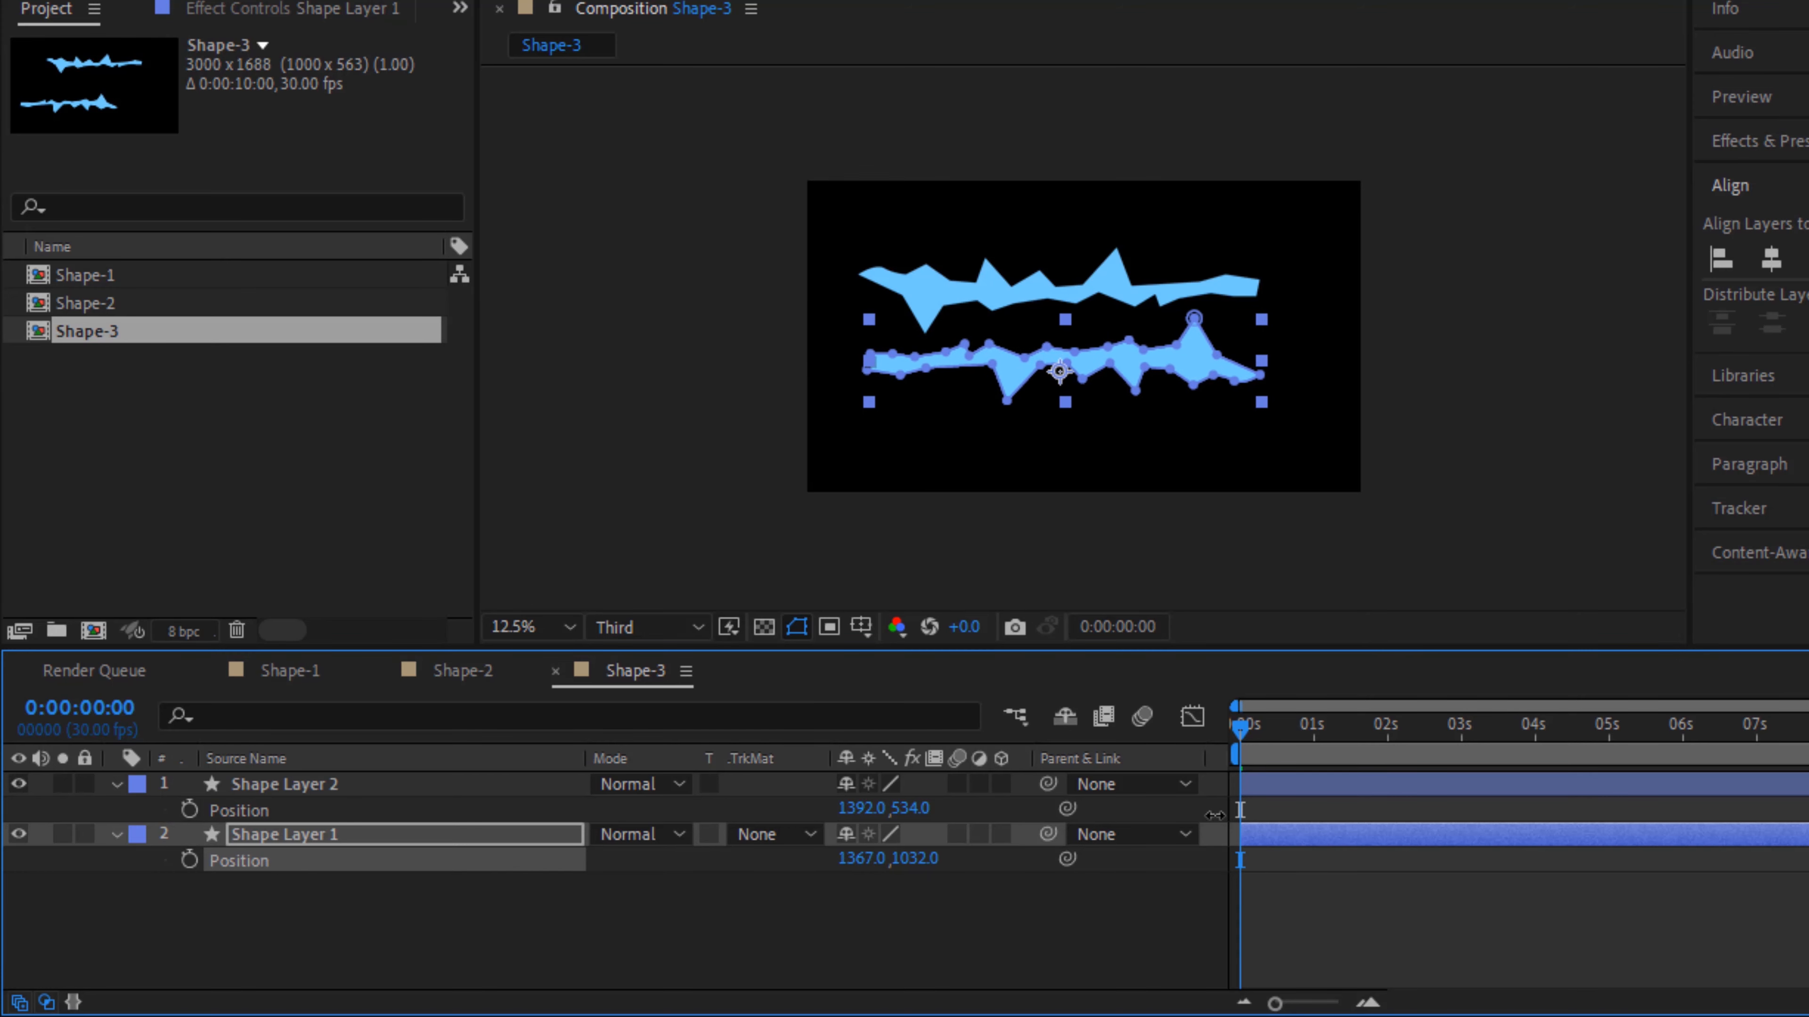
left_click(530, 917)
Duplicate Shape Layer 1 and place the copy below the original at about 1371, 1360
left_click(427, 784)
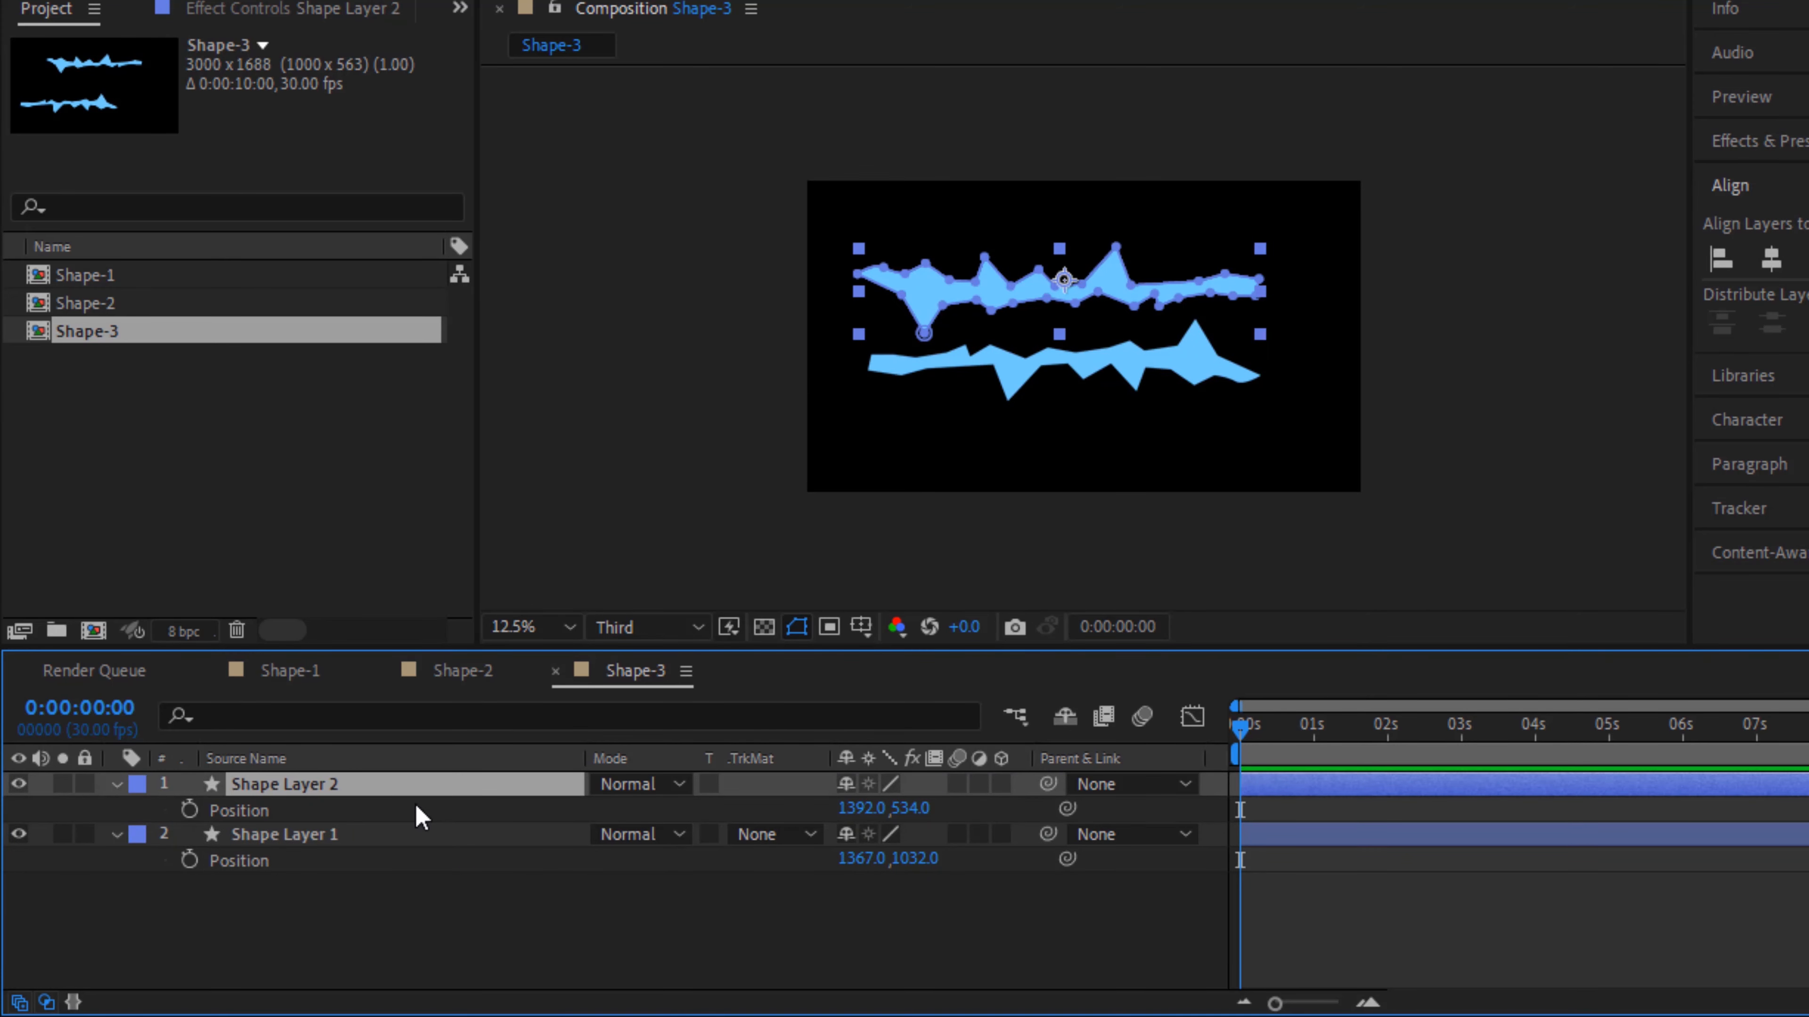
left_click(402, 838)
key("ctrl+d")
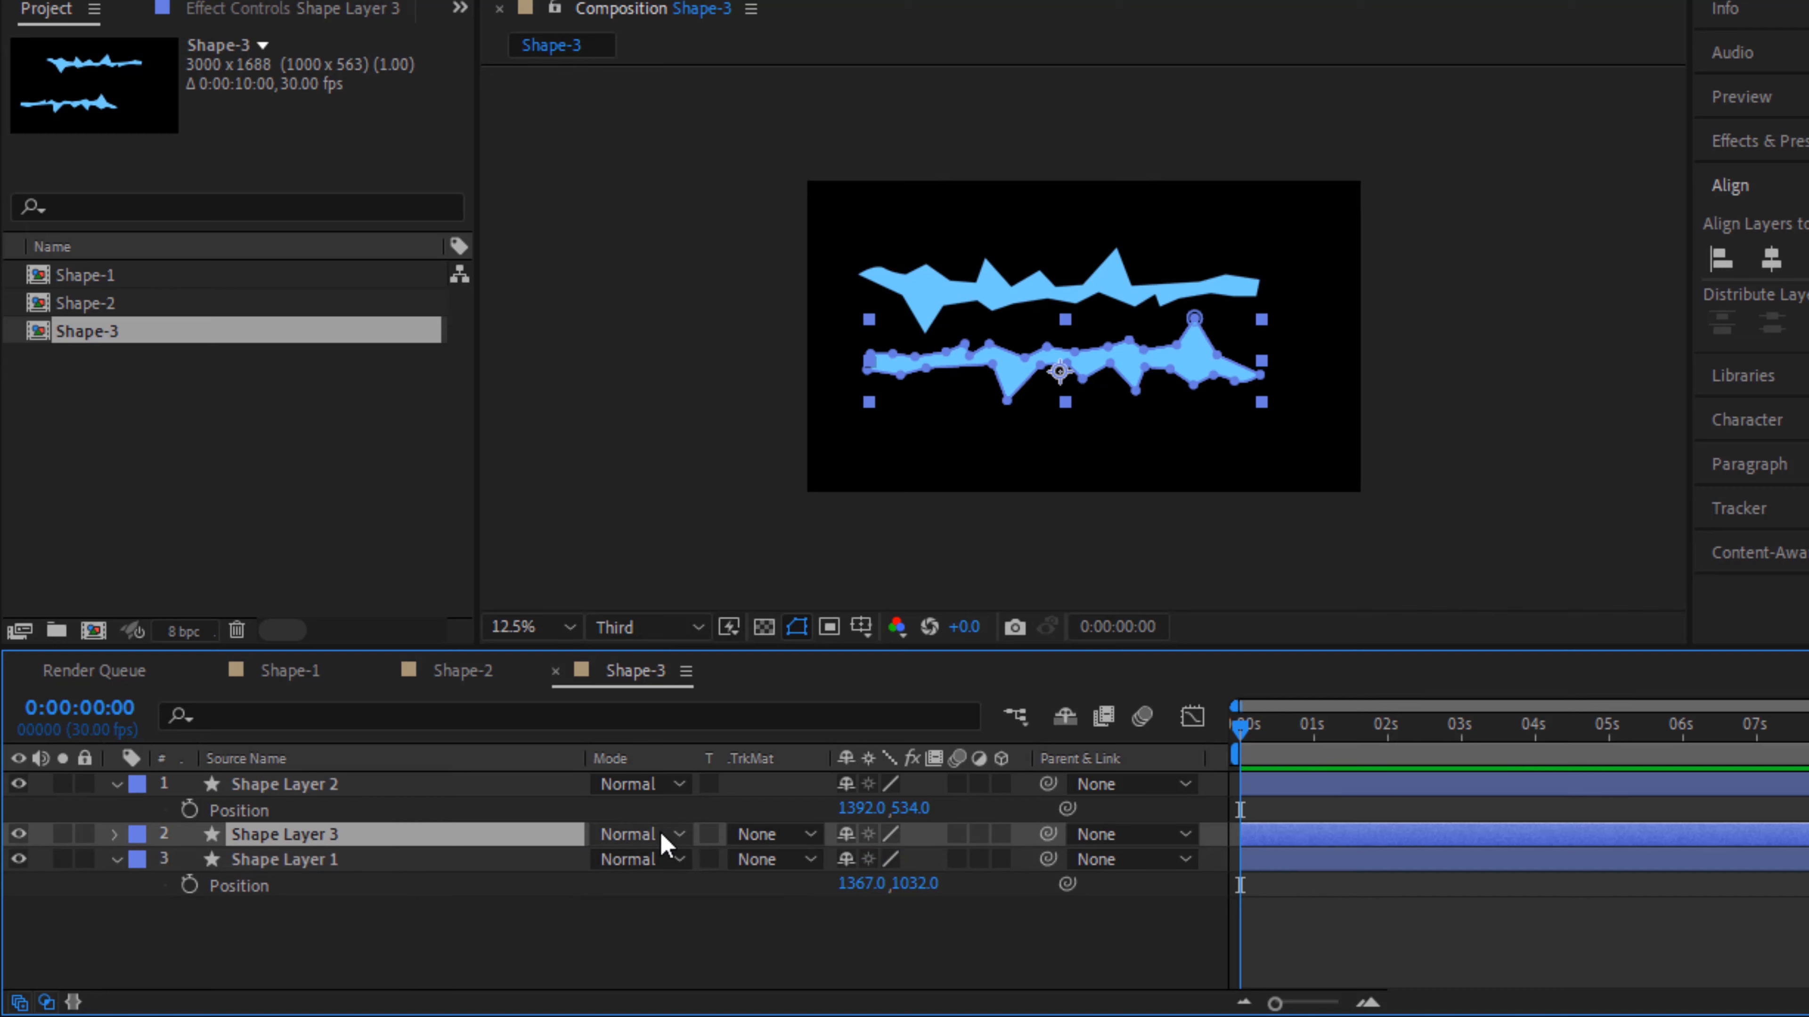
key("p")
left_click_drag(864, 860, 948, 859)
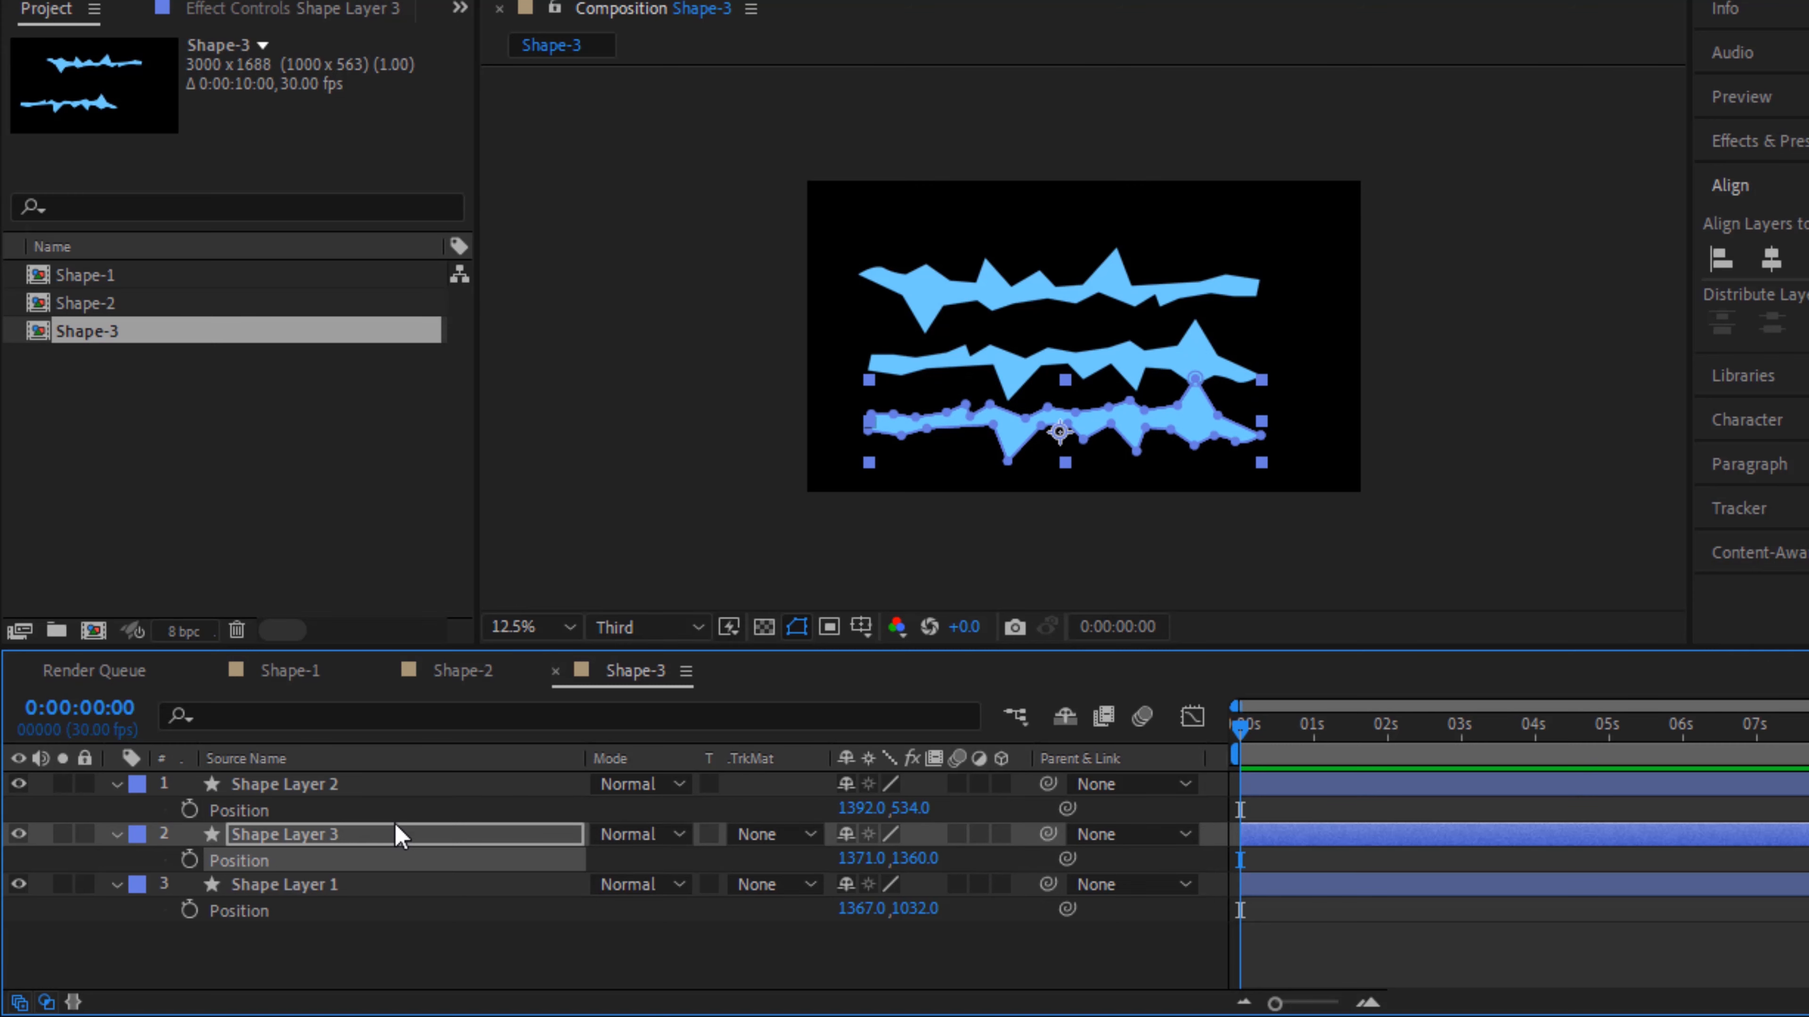
Set the rotation of Shape Layer 3 to 5° and of Shape Layer 2 to 178°
key("r")
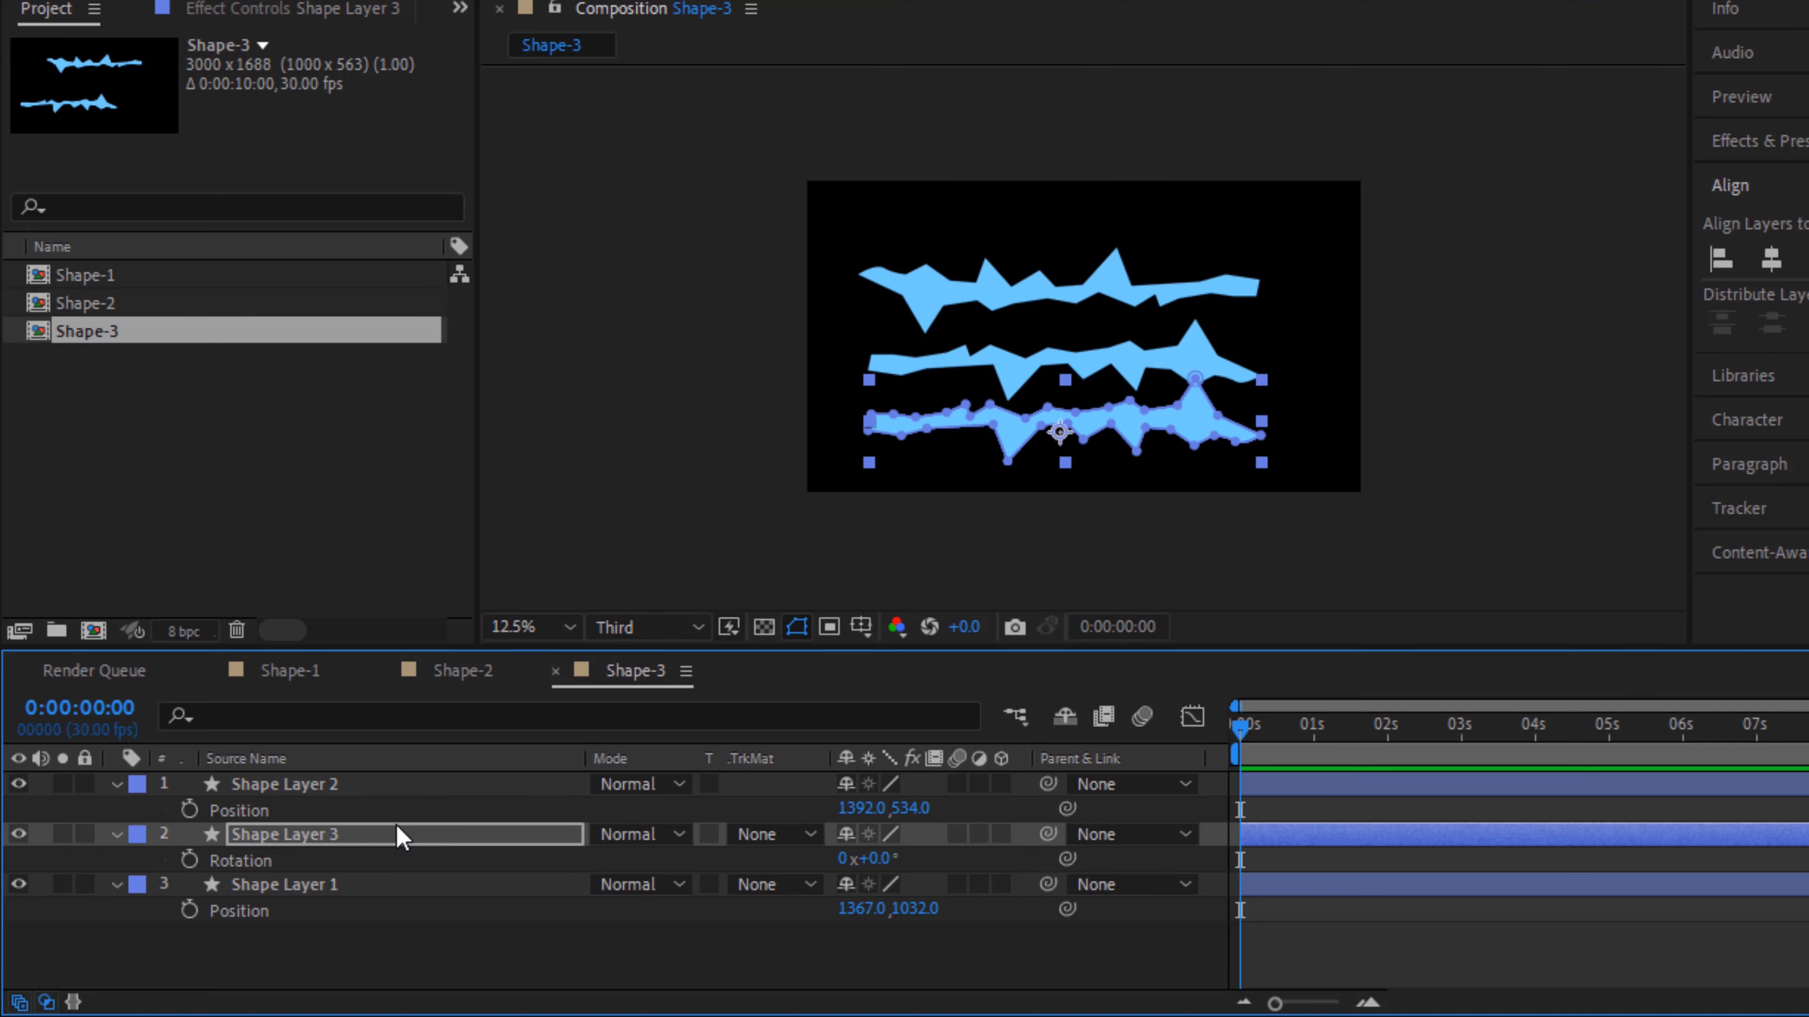
left_click_drag(896, 859, 896, 859)
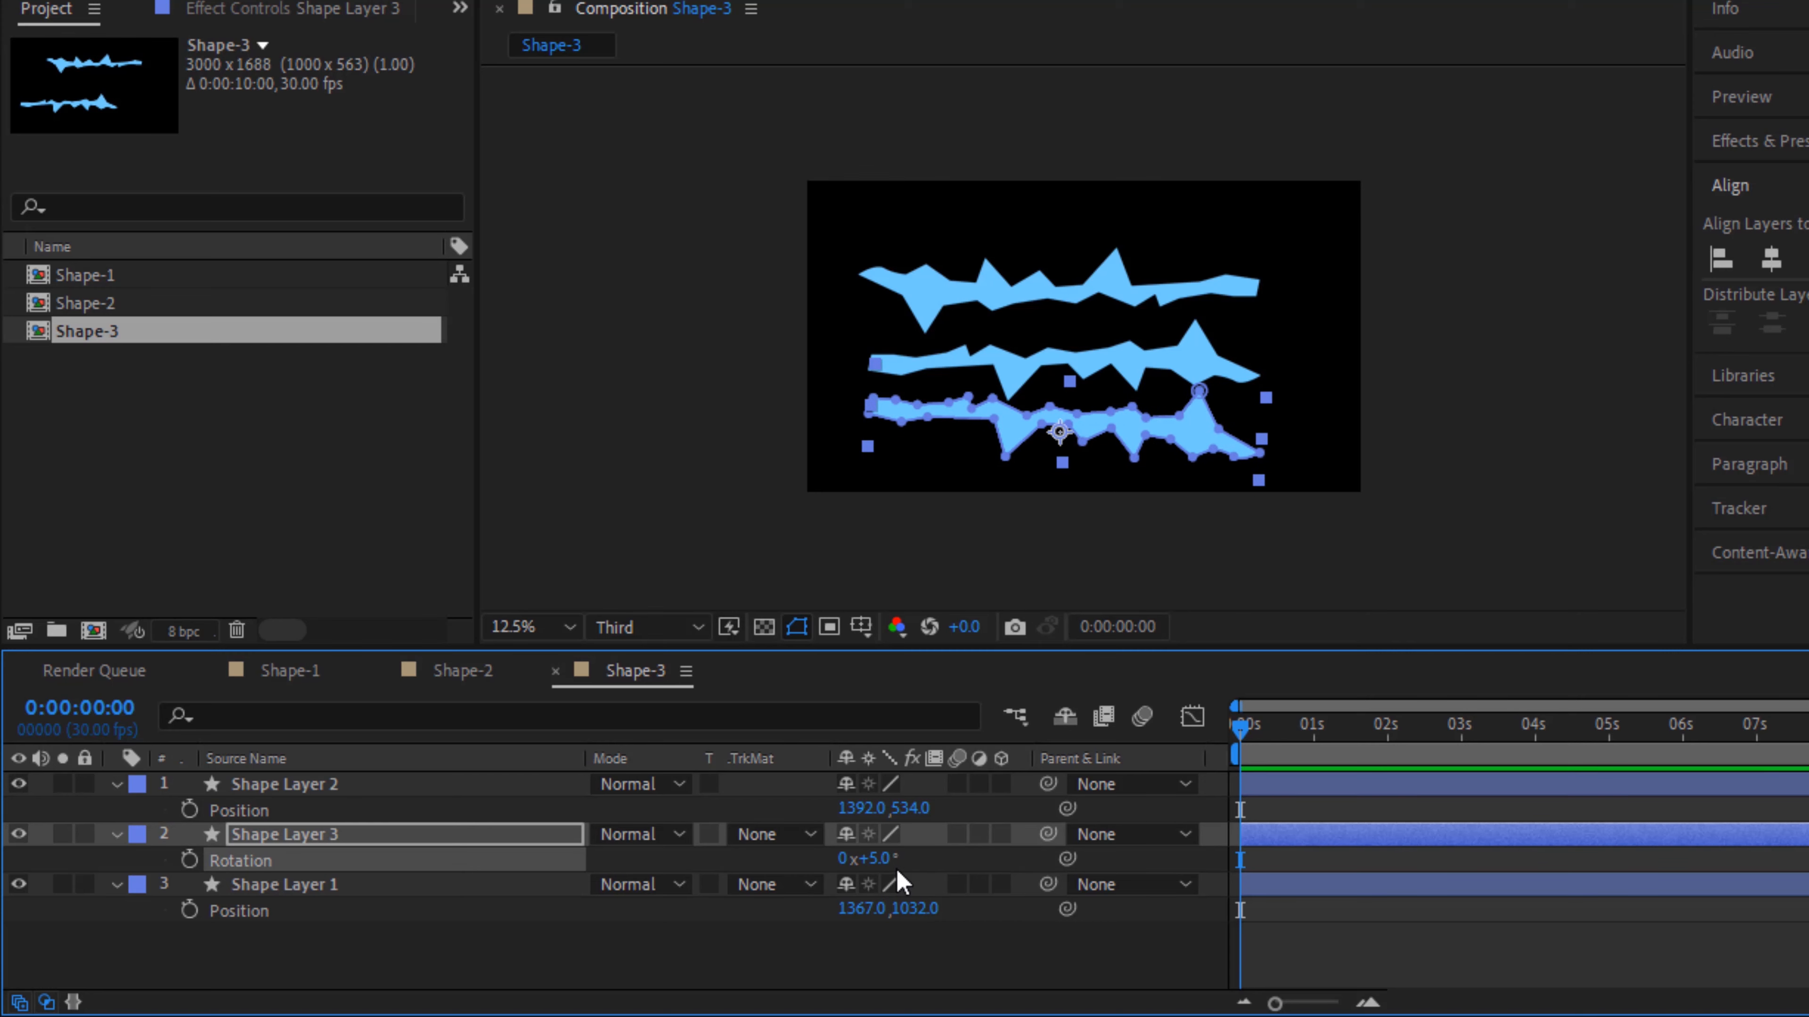
left_click(482, 787)
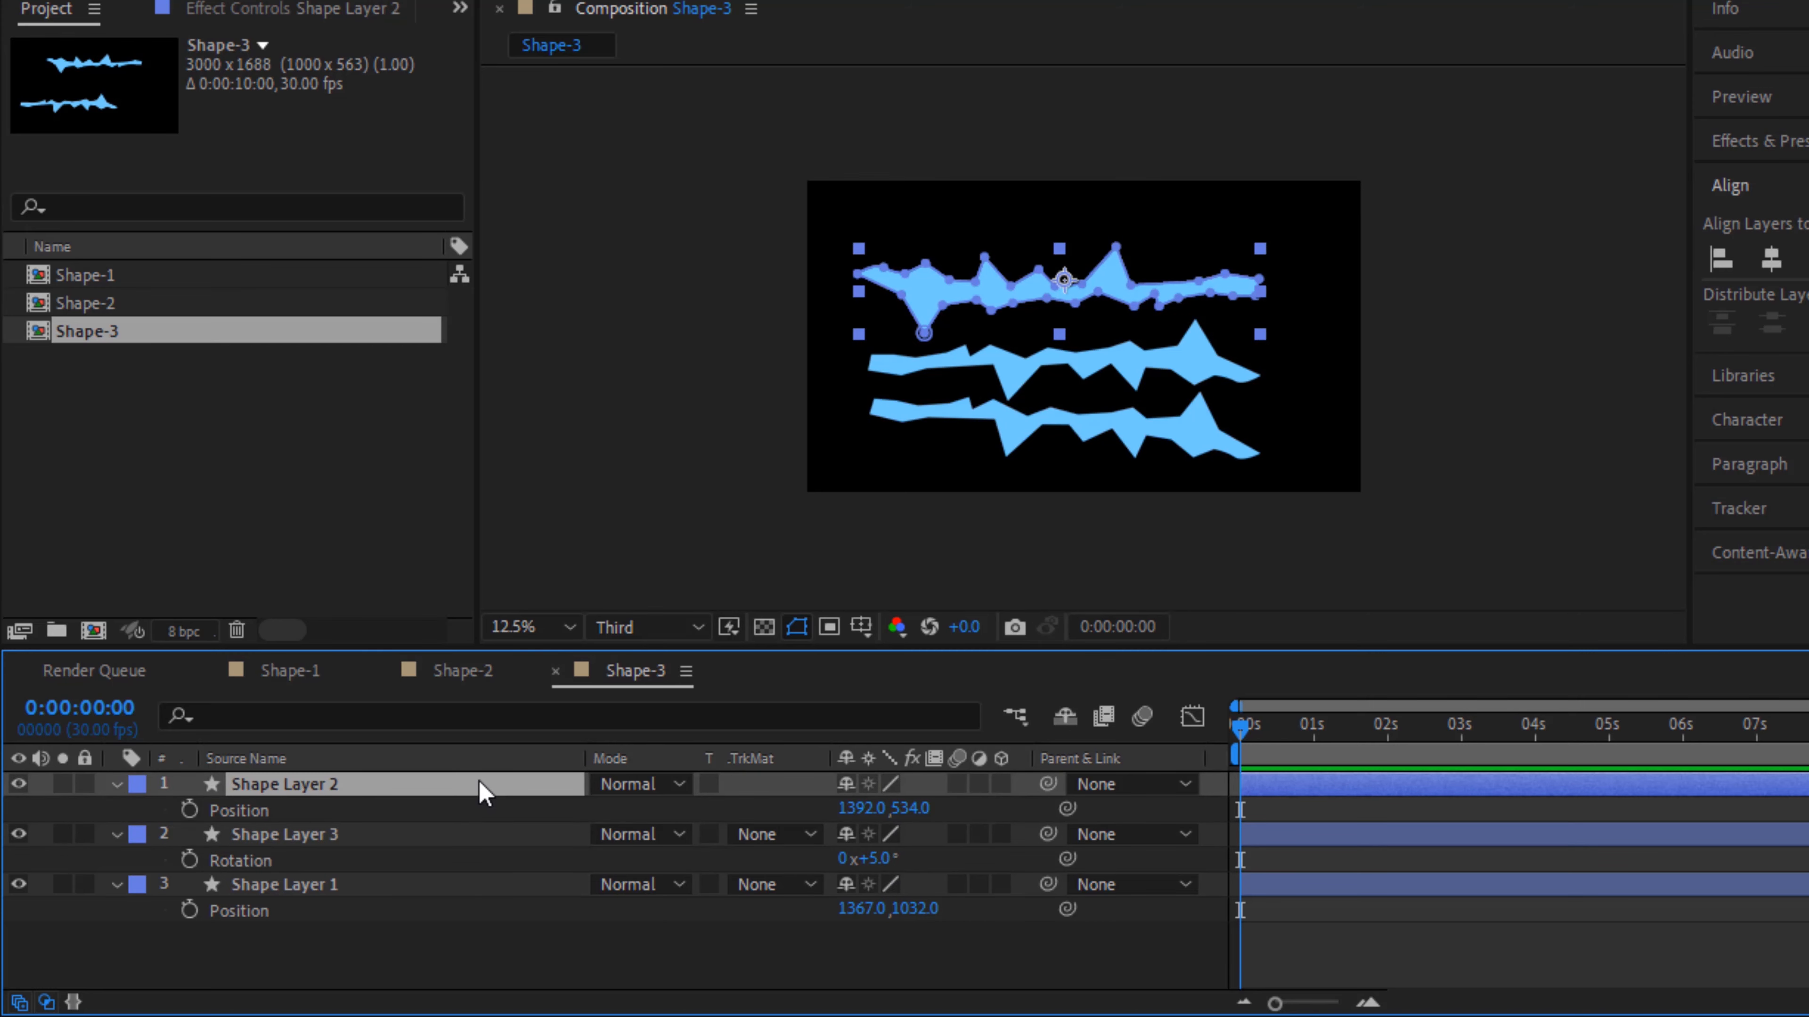
key("r")
left_click(882, 808)
type("180")
left_click_drag(882, 812, 895, 821)
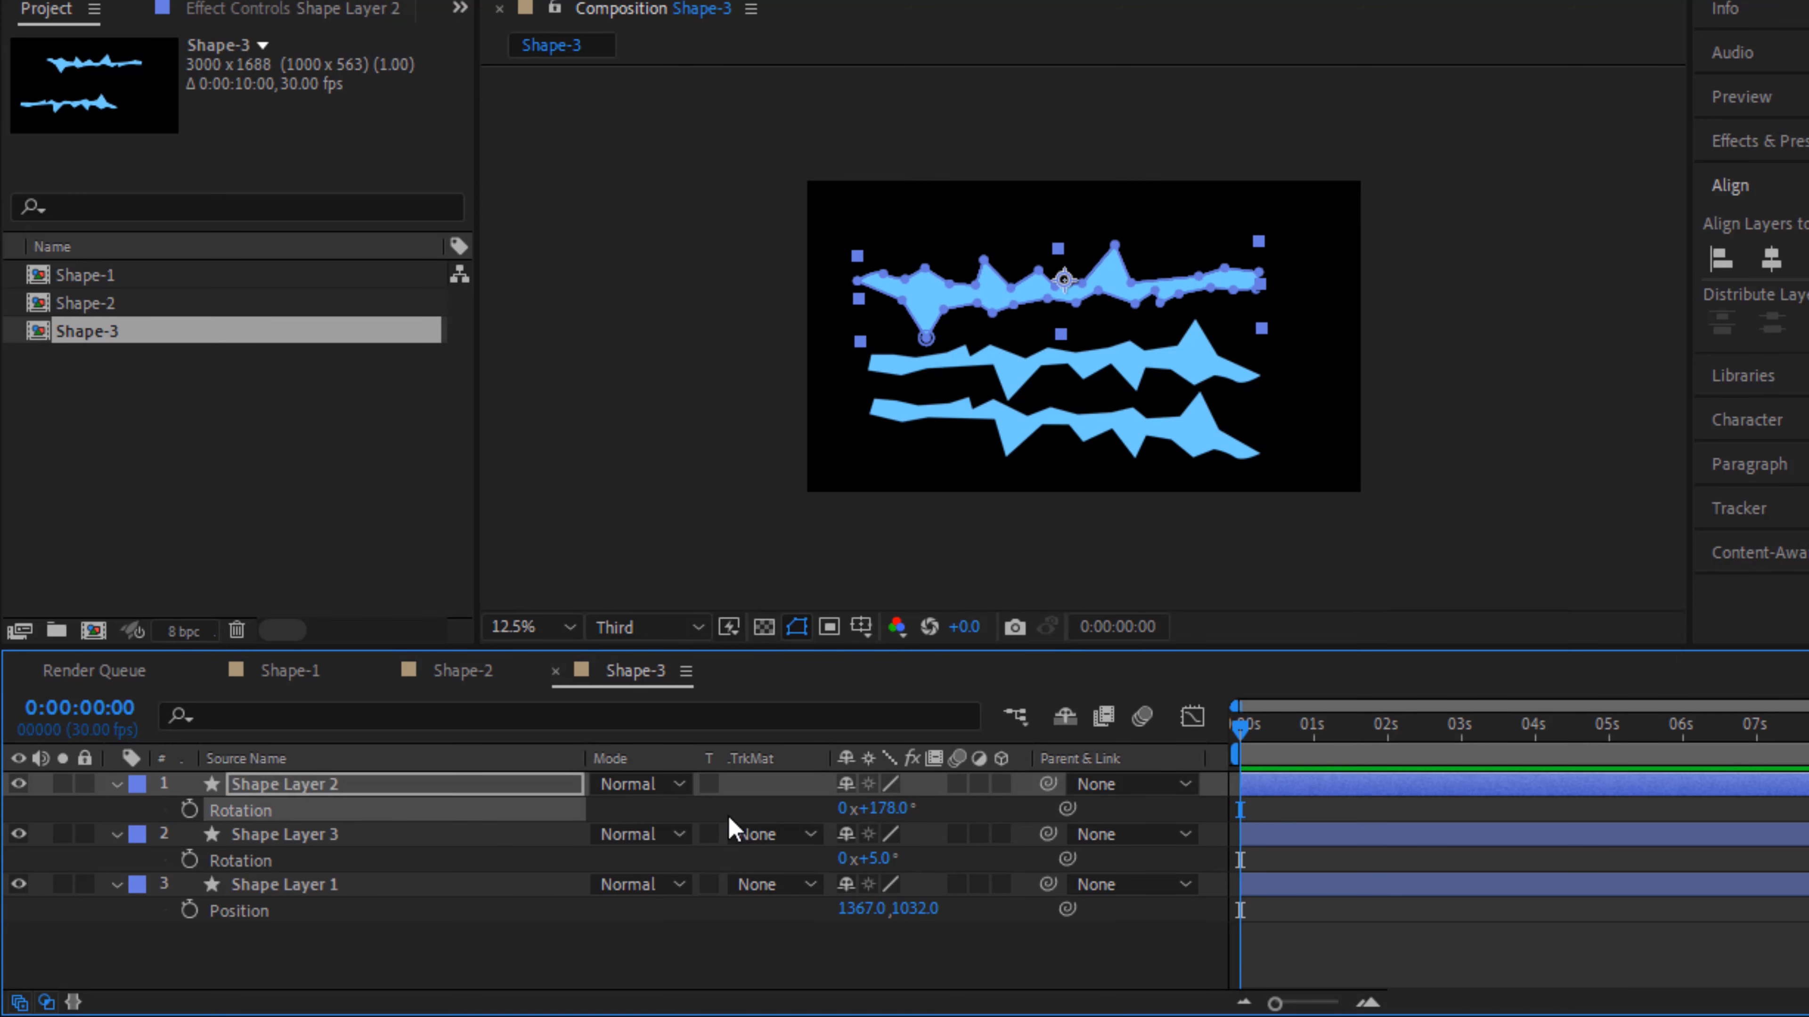
Set the rotation of Shape Layer 1, the middle shape, to 5°
left_click(363, 887)
key("r")
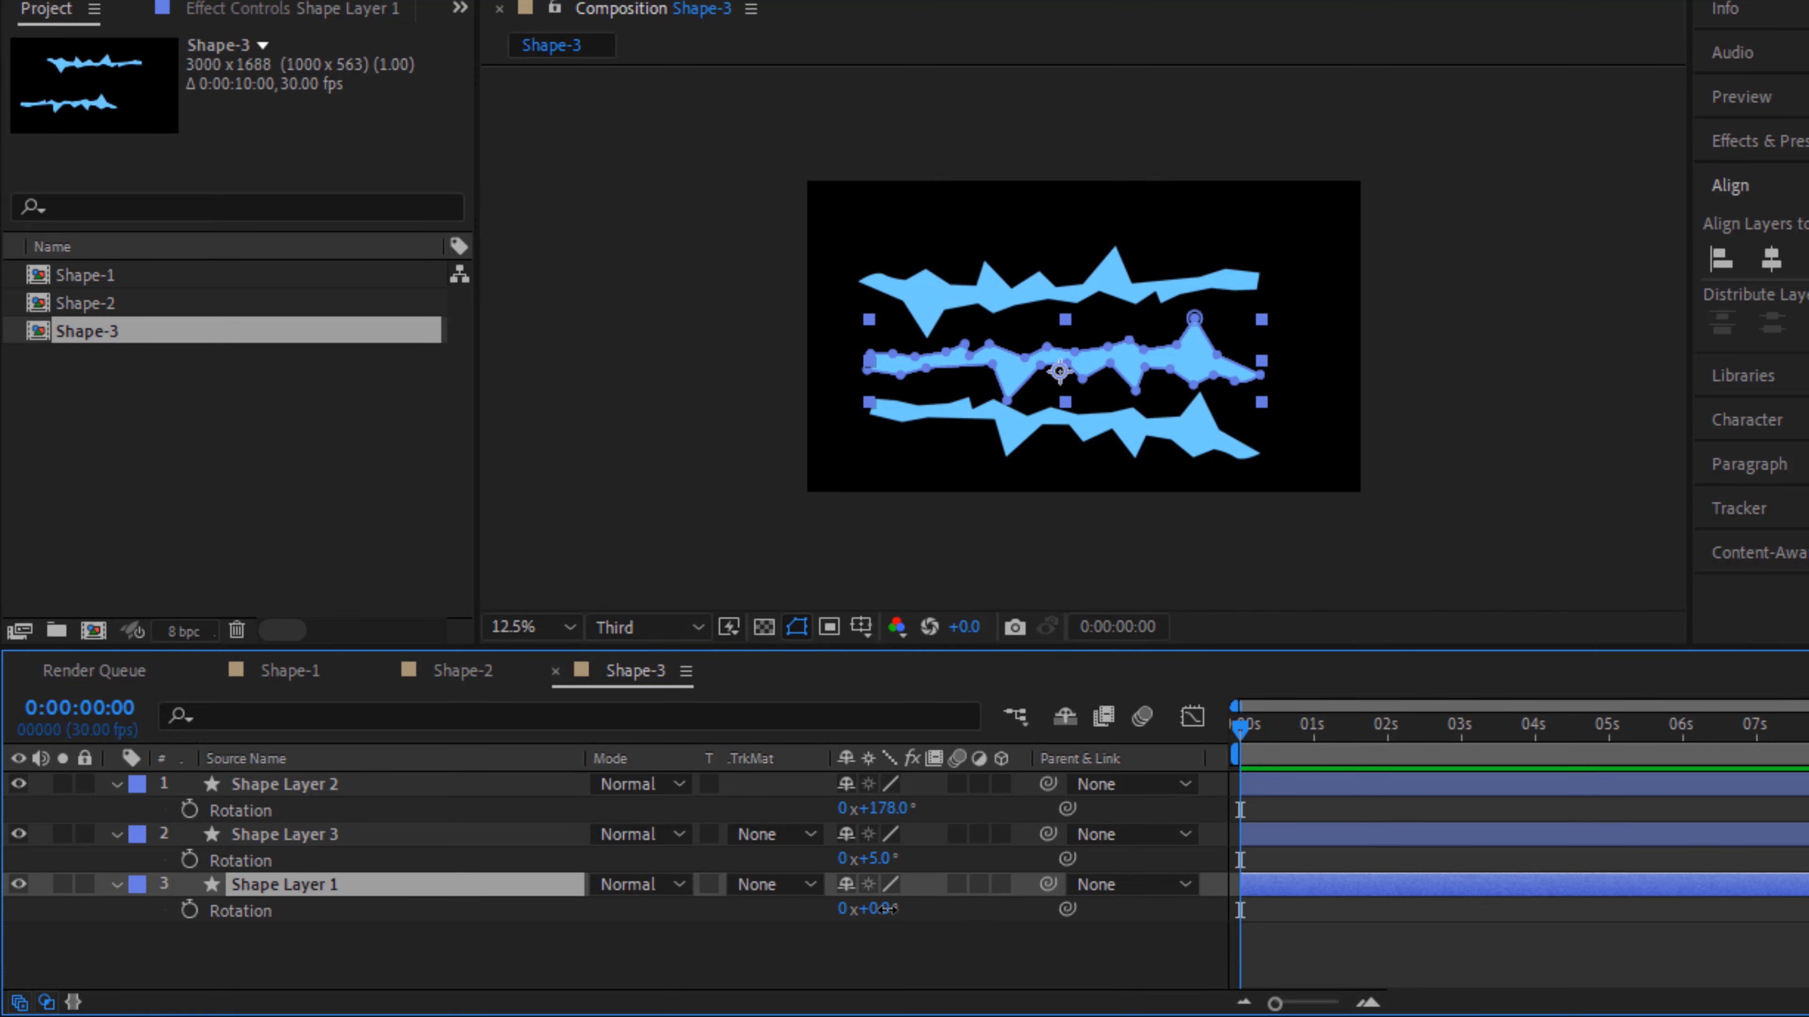
left_click_drag(886, 909, 899, 911)
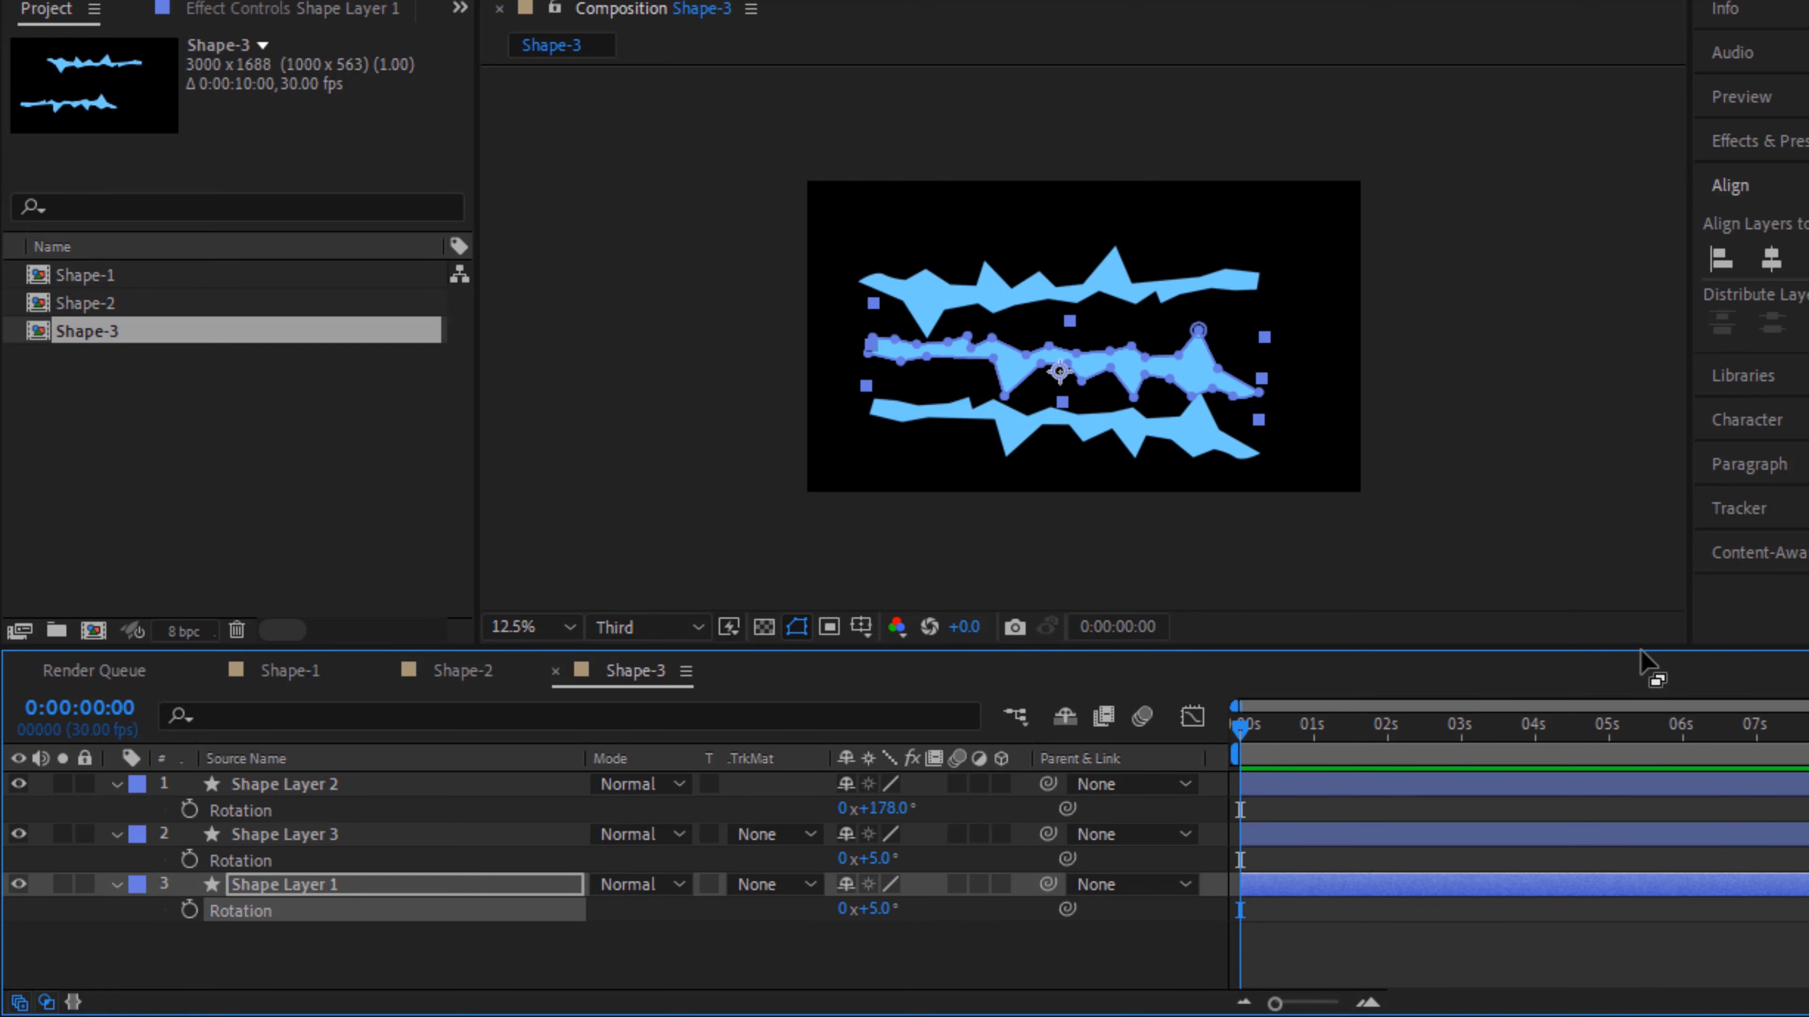
left_click(613, 677)
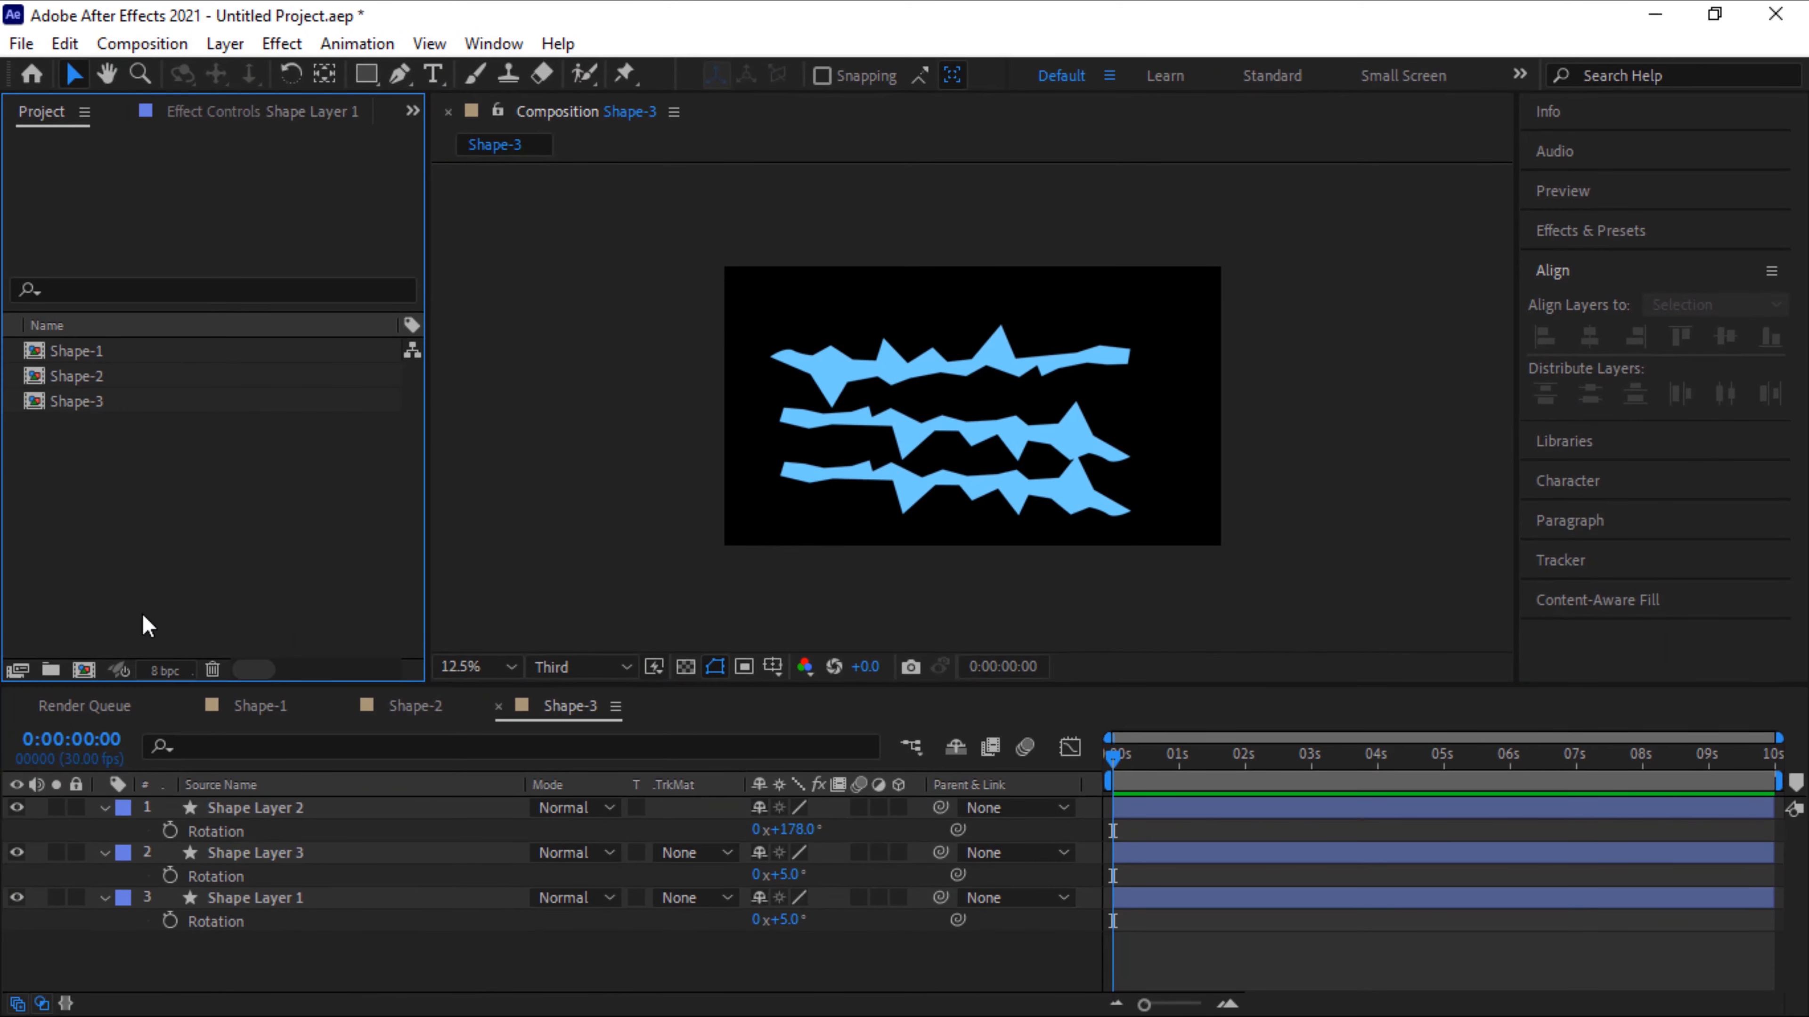
Create a new composition named Mir, 1920 px wide and 1080 px high
left_click(84, 669)
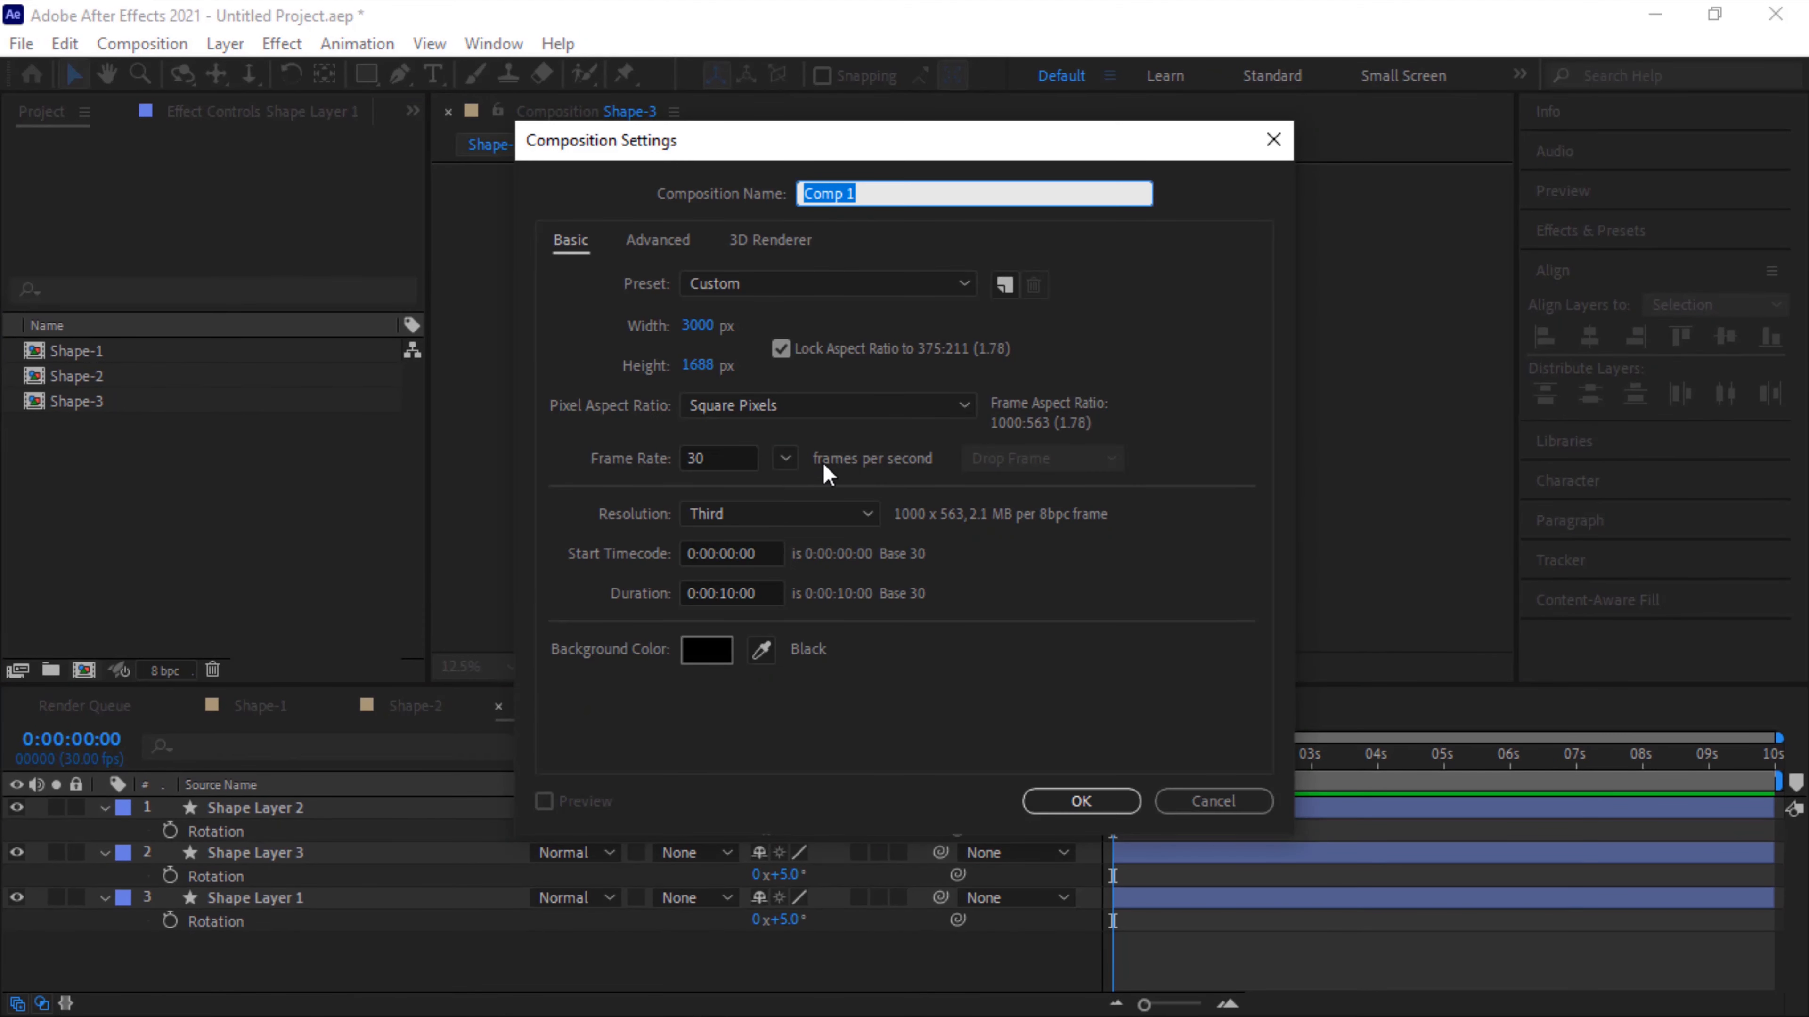
type("Min")
key("Tab")
key("Tab")
key("Tab")
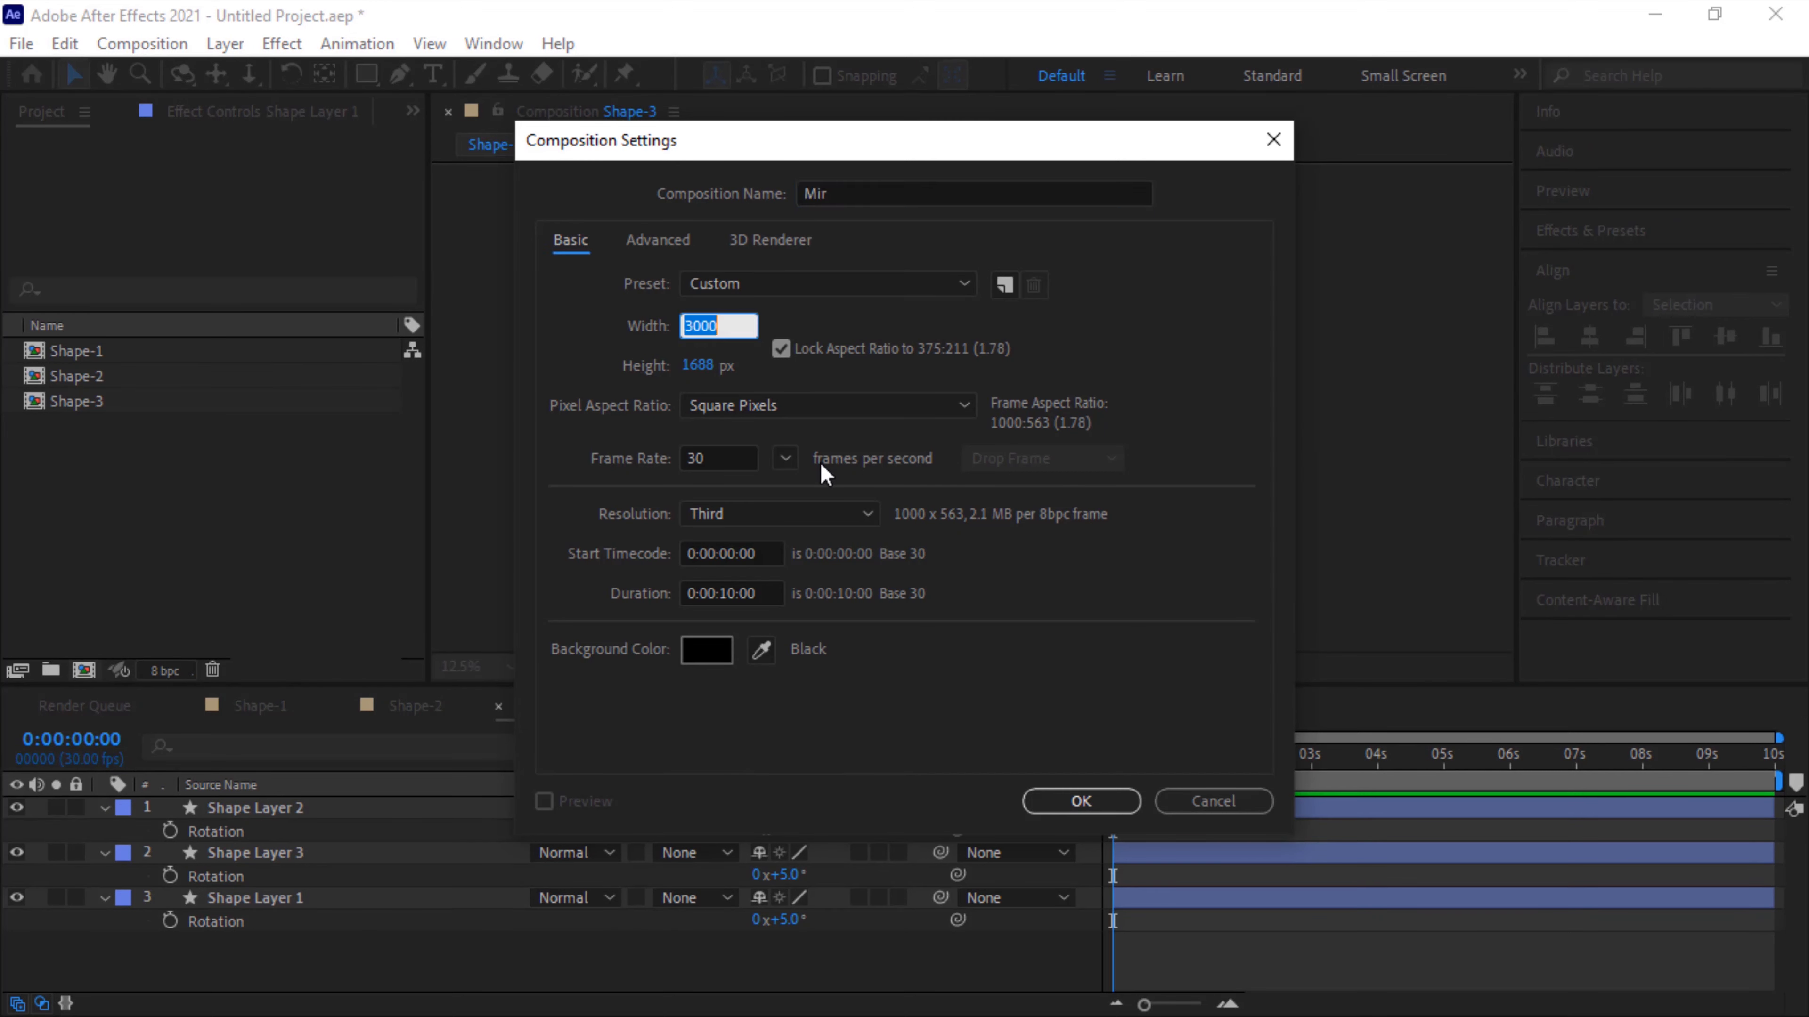
type("1920")
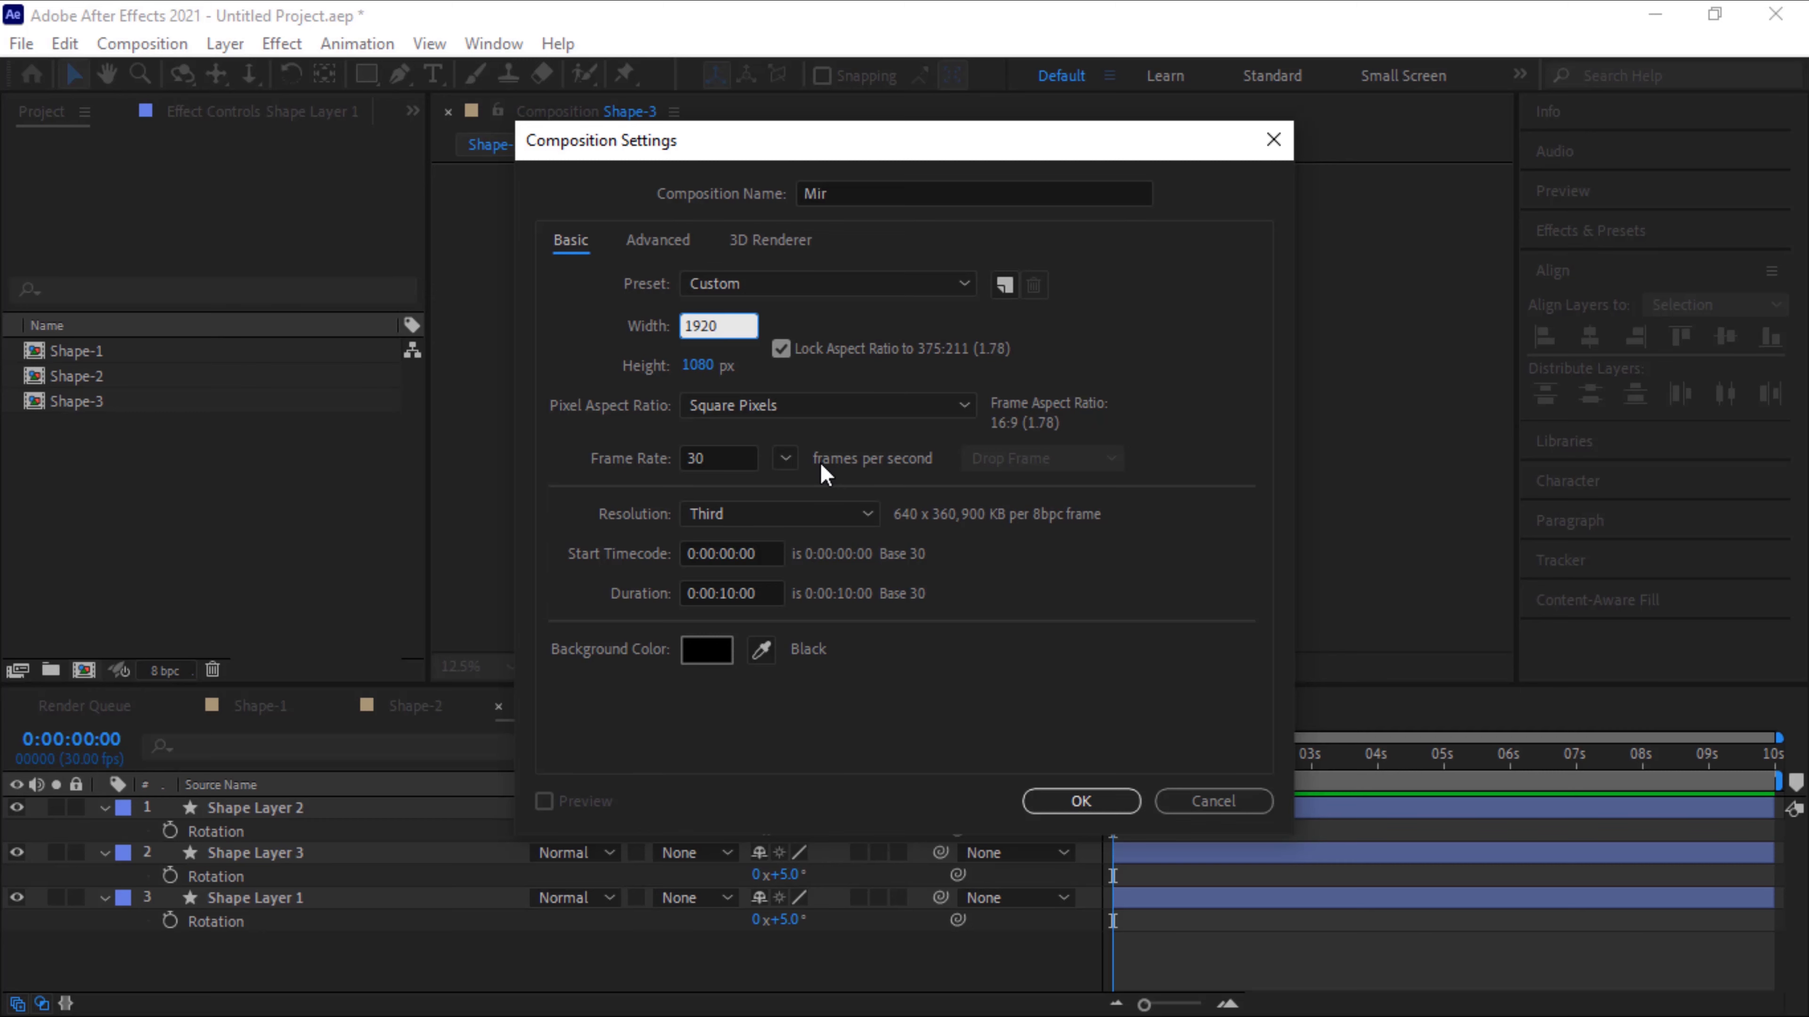
left_click(1117, 801)
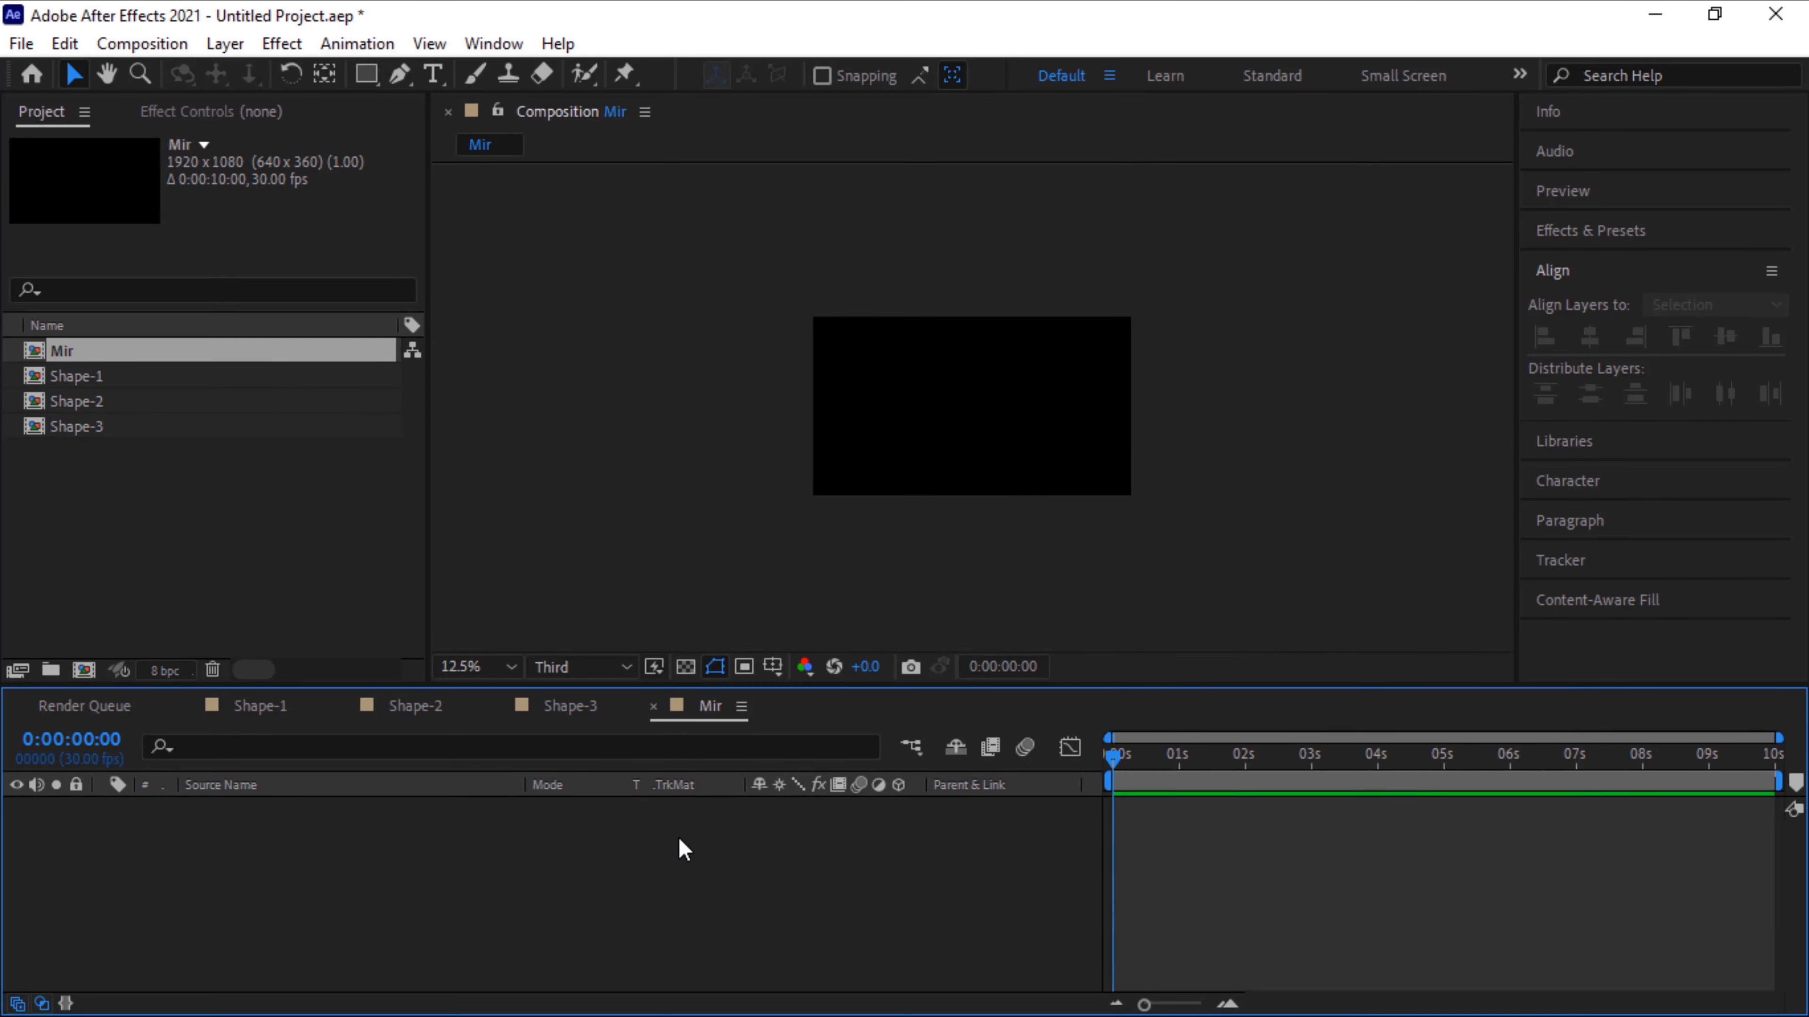
Add the Shape-1, Shape-2 and Shape-3 compositions to Mir as layers and hide all three
scroll(1022, 609, "up", 2)
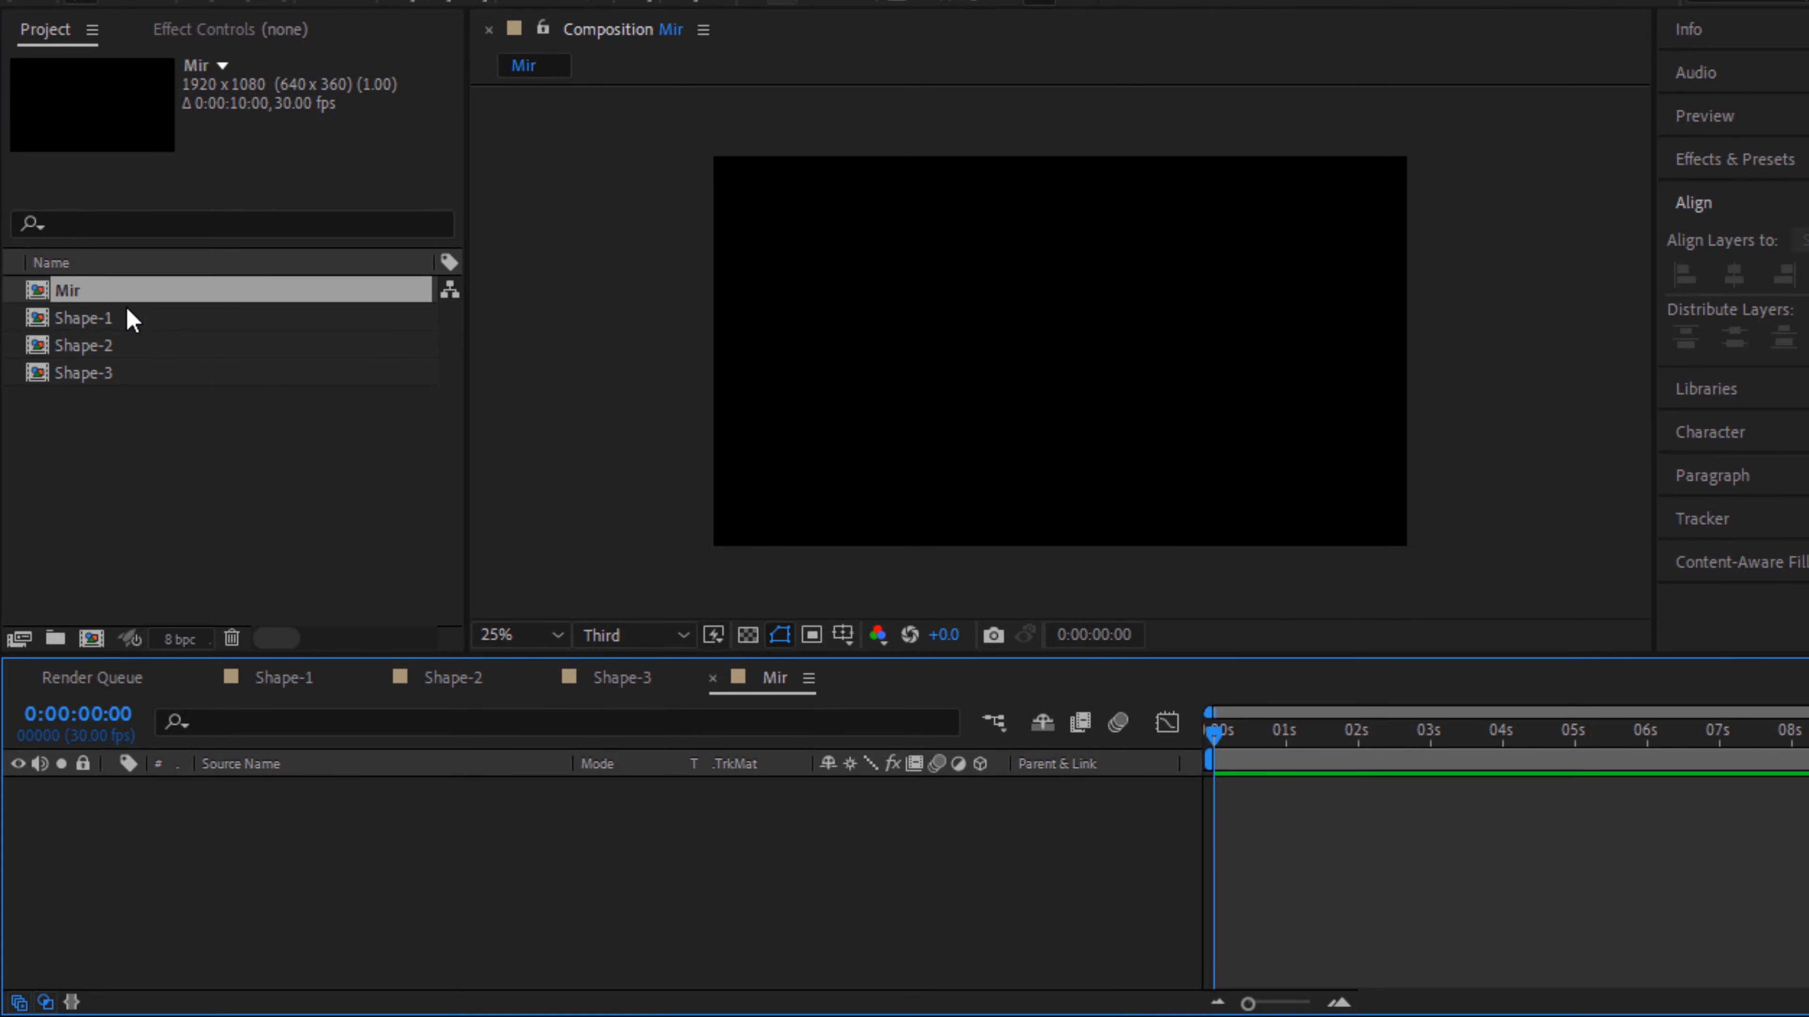
left_click(131, 319)
left_click(147, 374, "shift")
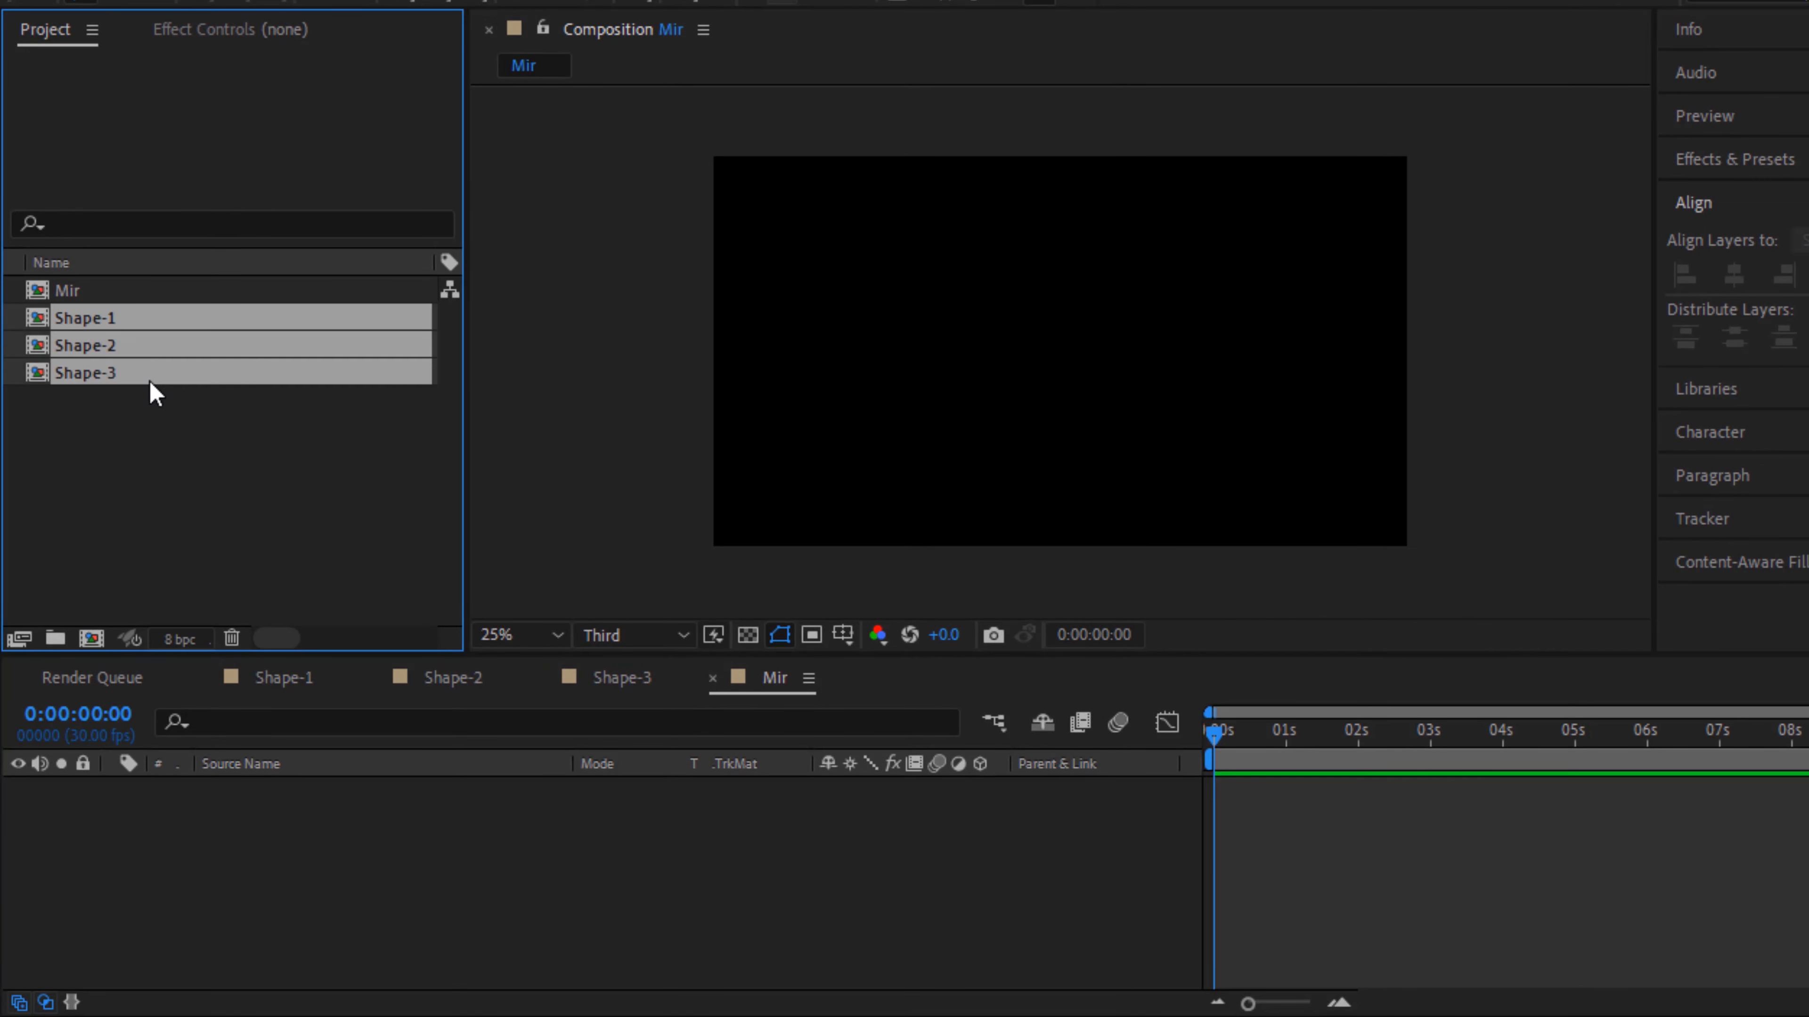
left_click_drag(147, 375, 219, 892)
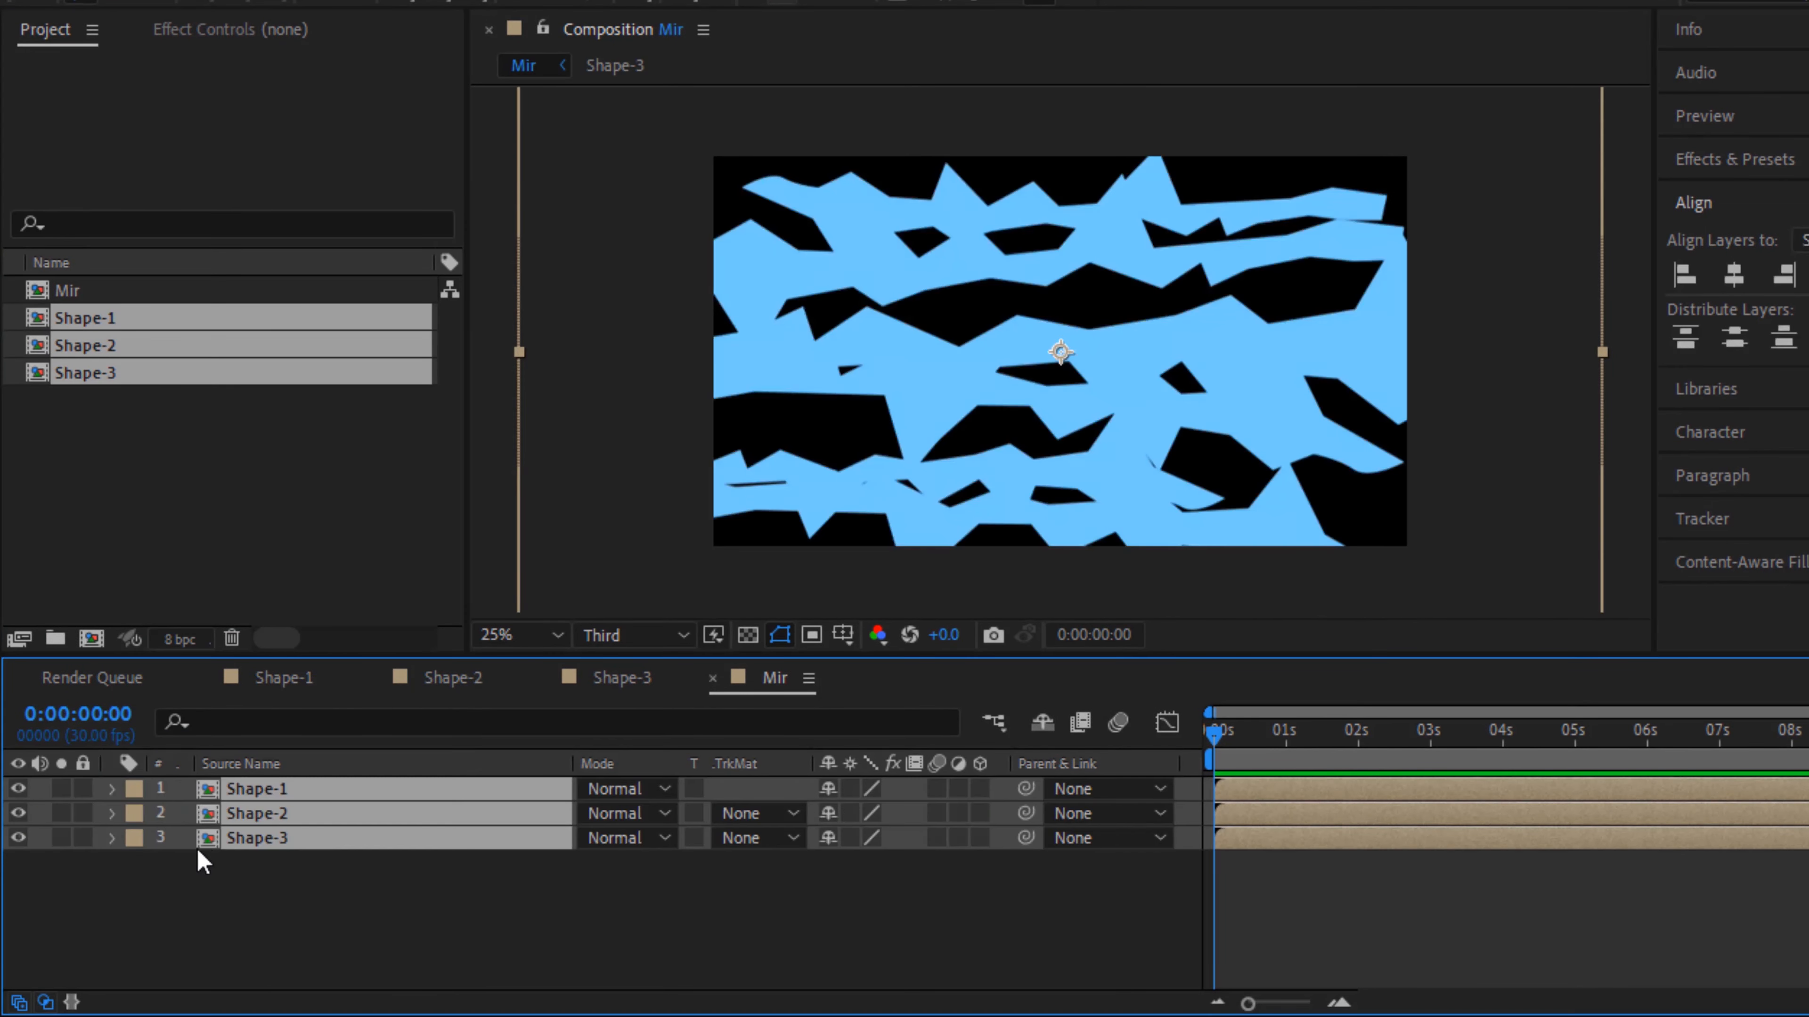
left_click(18, 838)
left_click(298, 942)
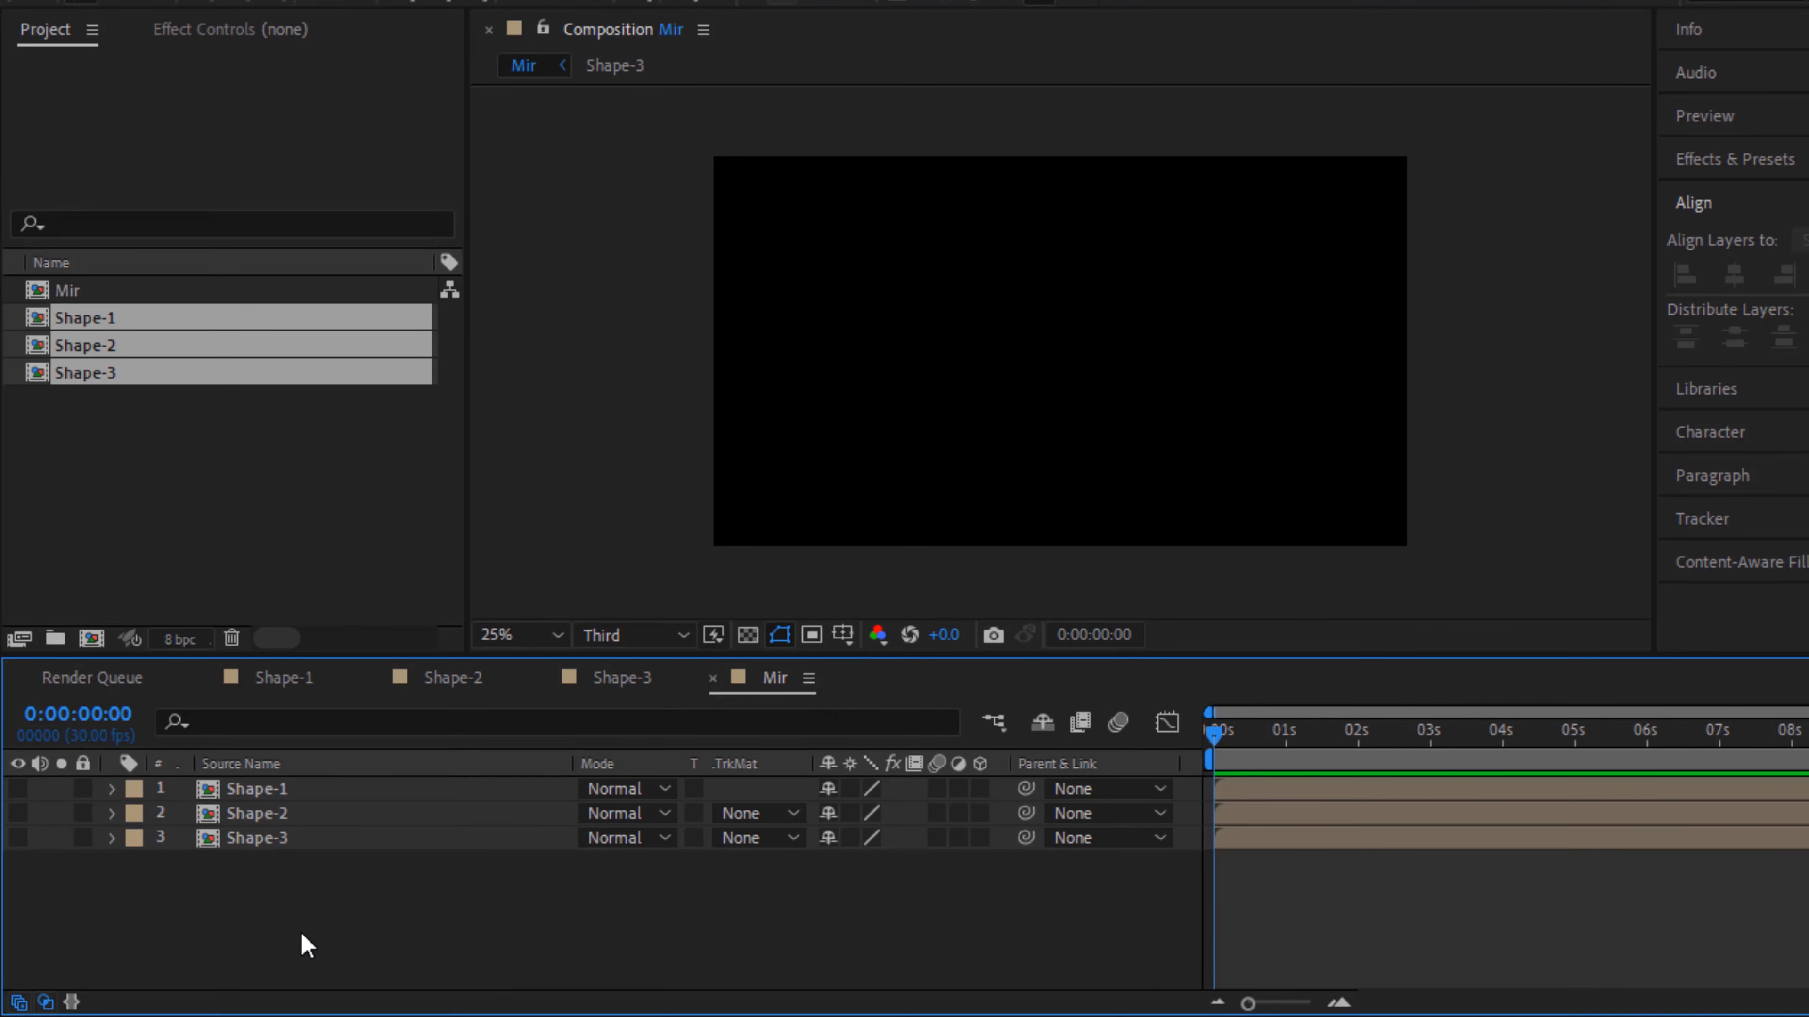
Create a black 1920 x 1080 px solid layer named Mira-1 in the Mir composition
right_click(266, 923)
mouse_move(559, 625)
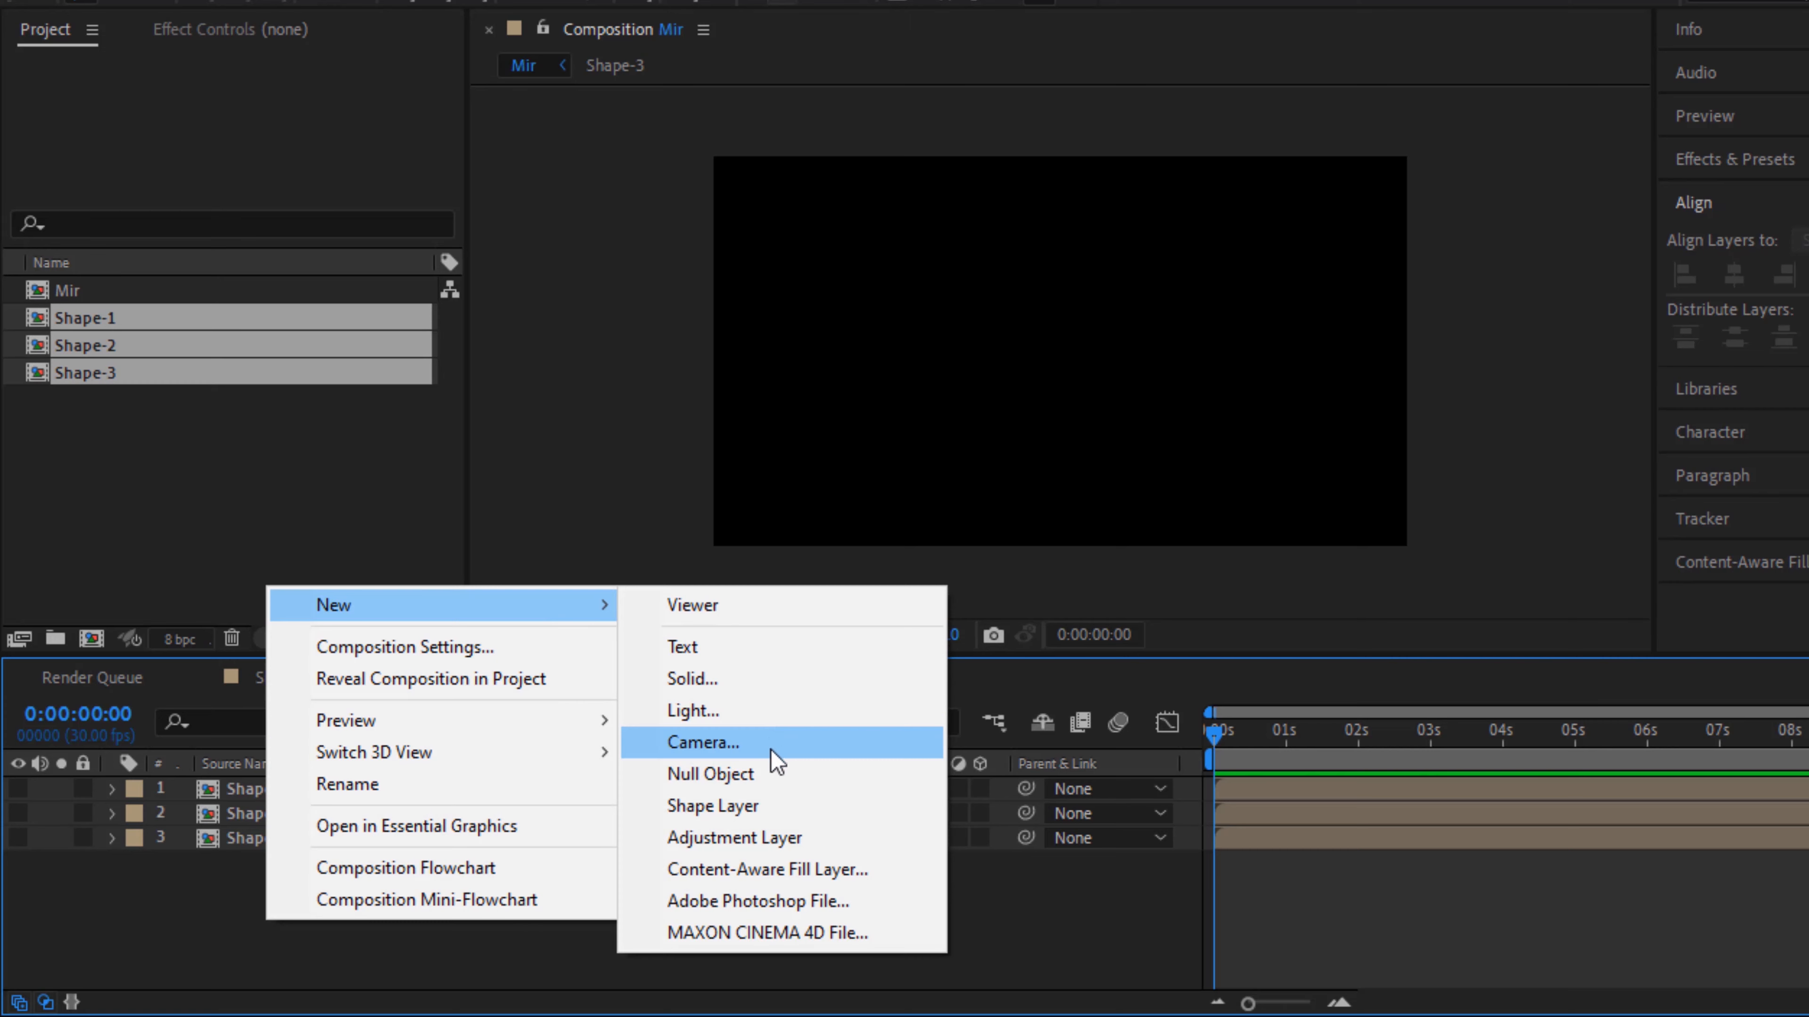
left_click(695, 681)
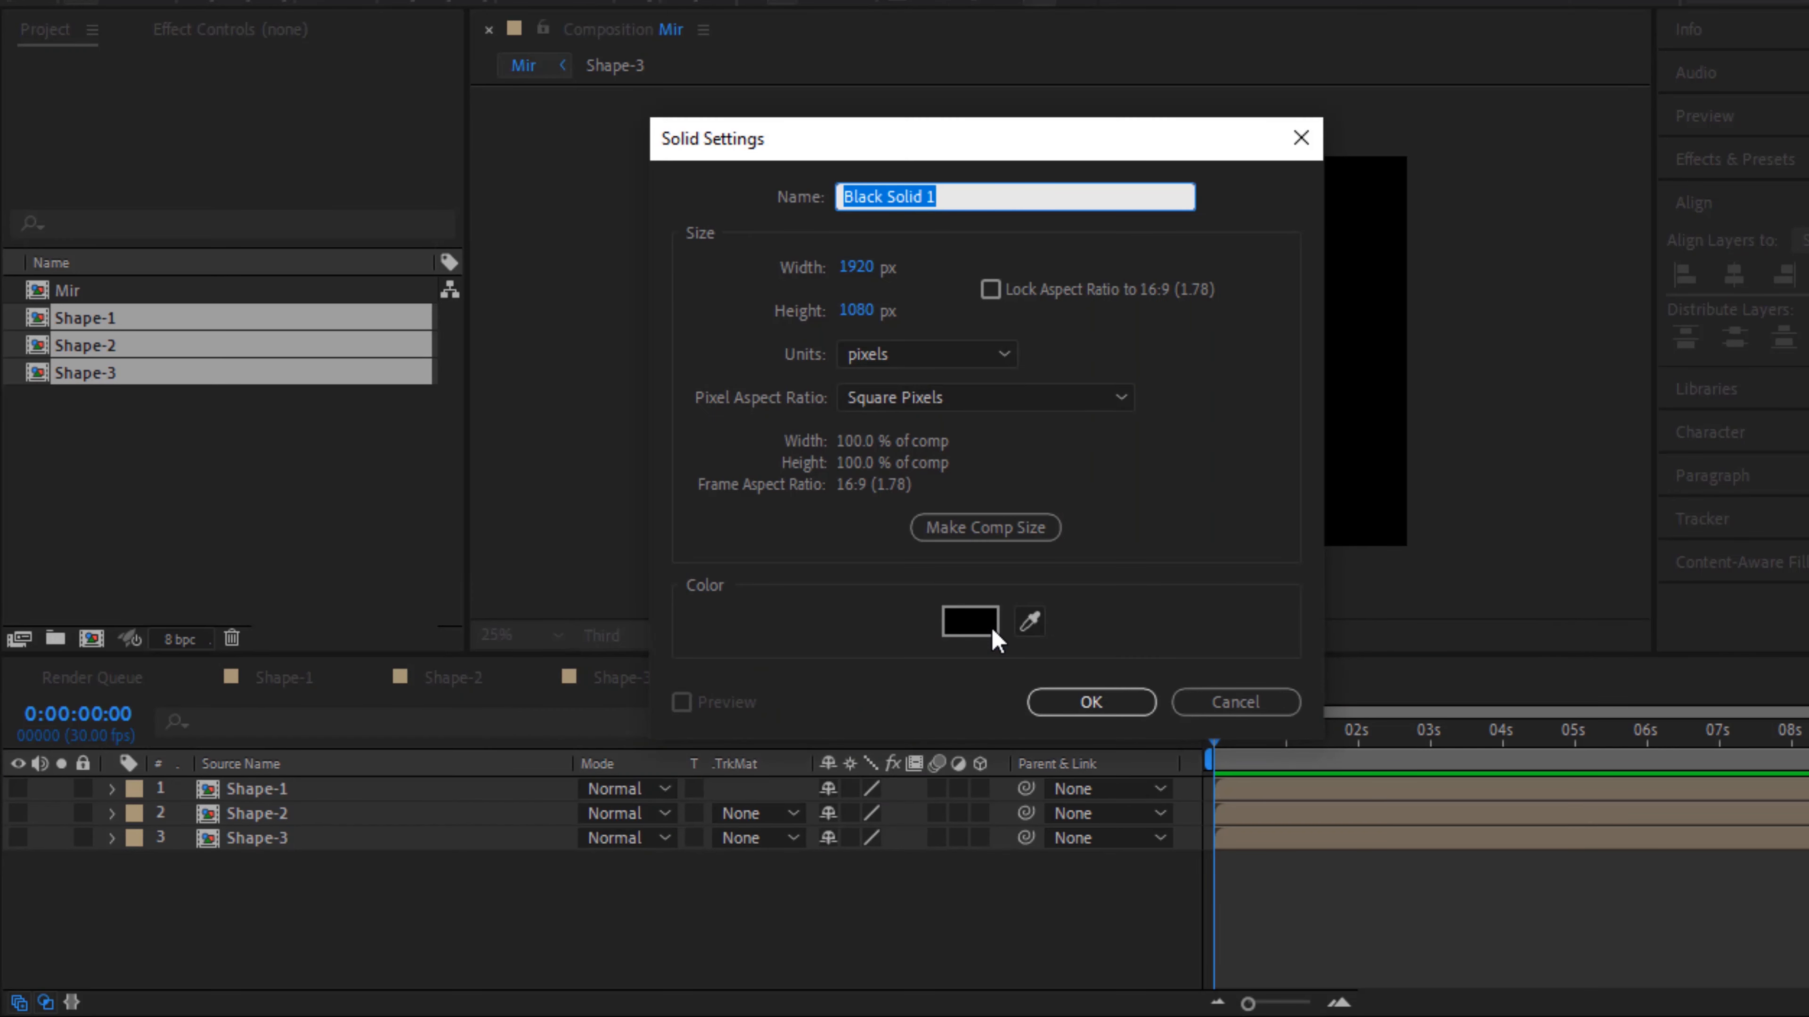
type("Mir-")
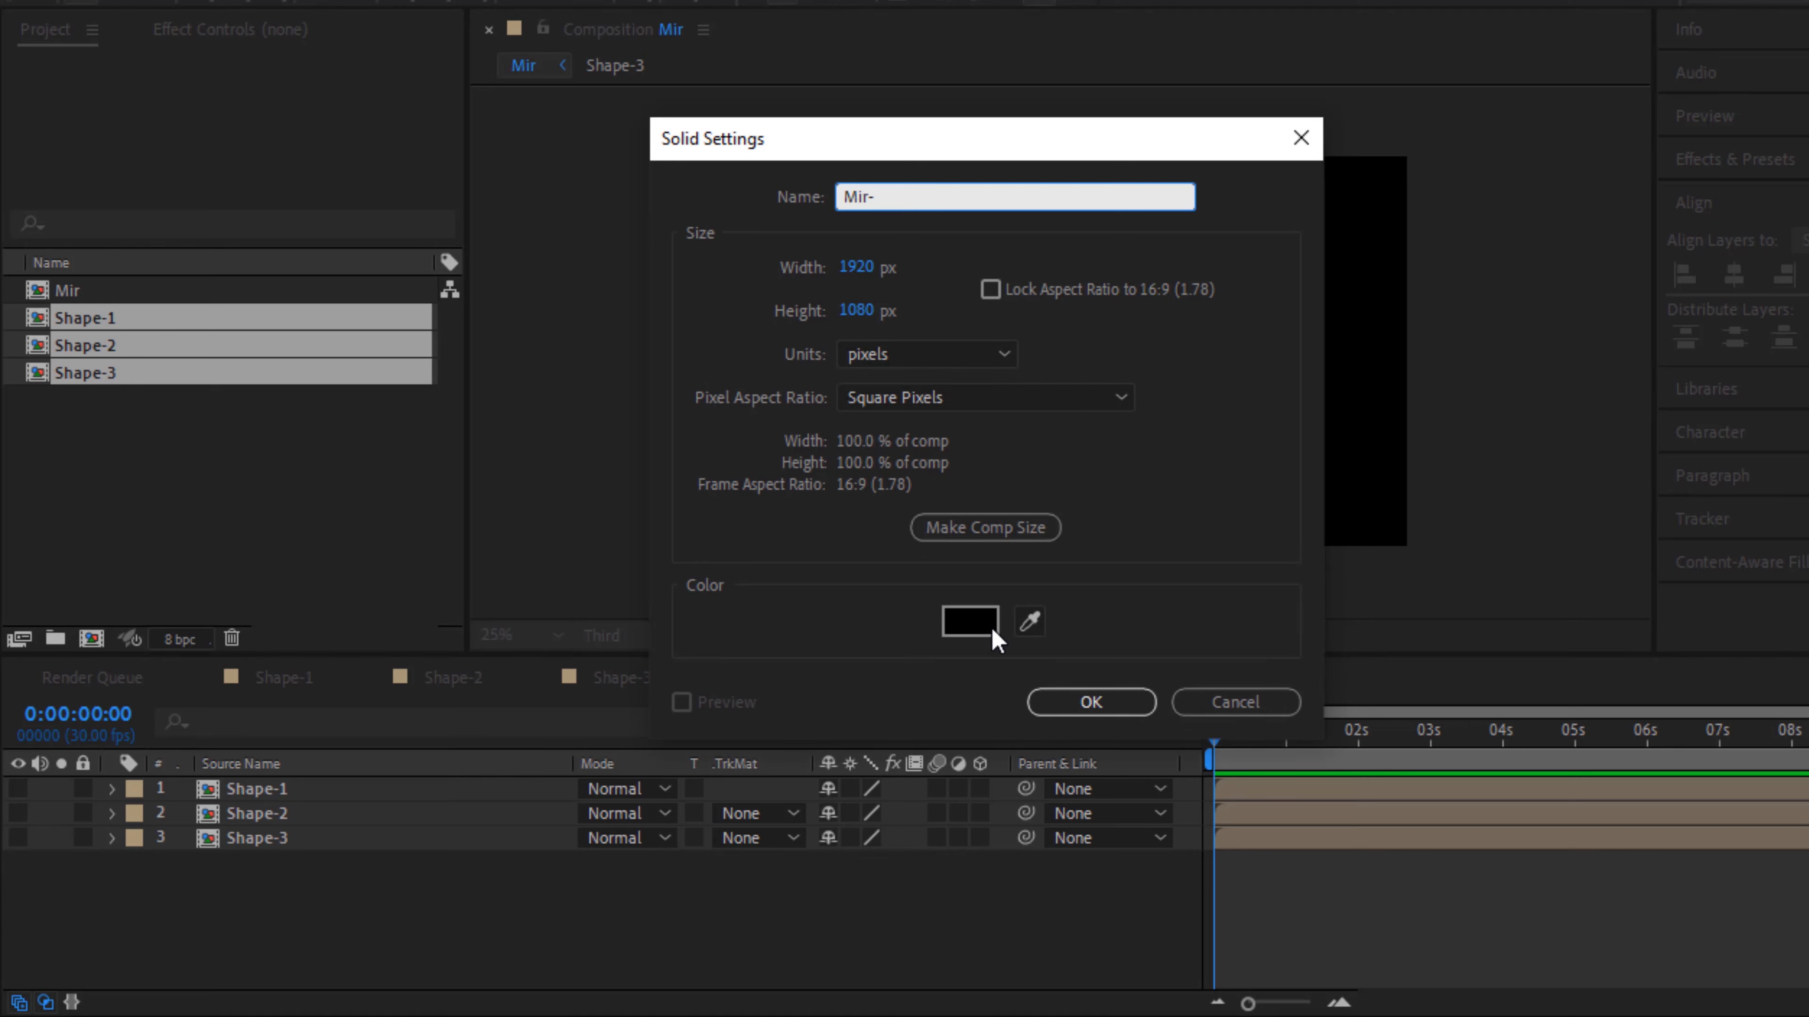
type("1")
key("BackSpace")
key("BackSpace")
type("a-1")
key("Return")
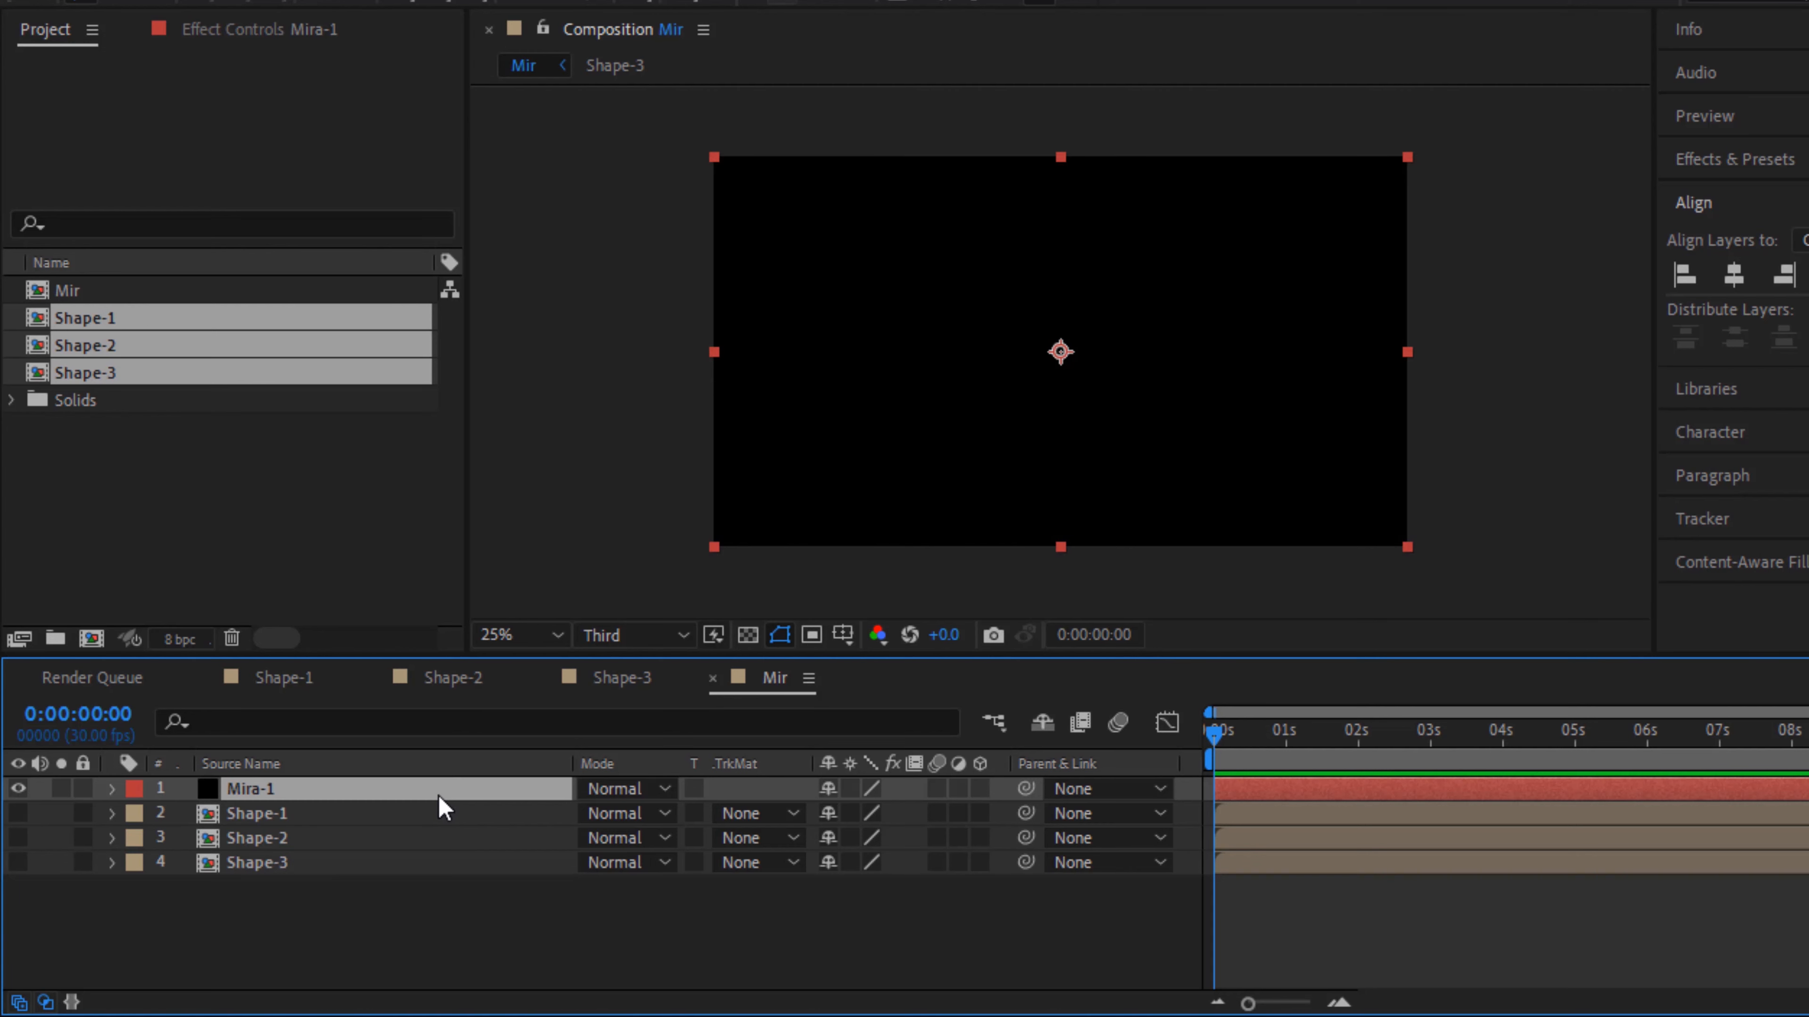
Rename the Mira-1 solid layer as Mir-a1
key("Return")
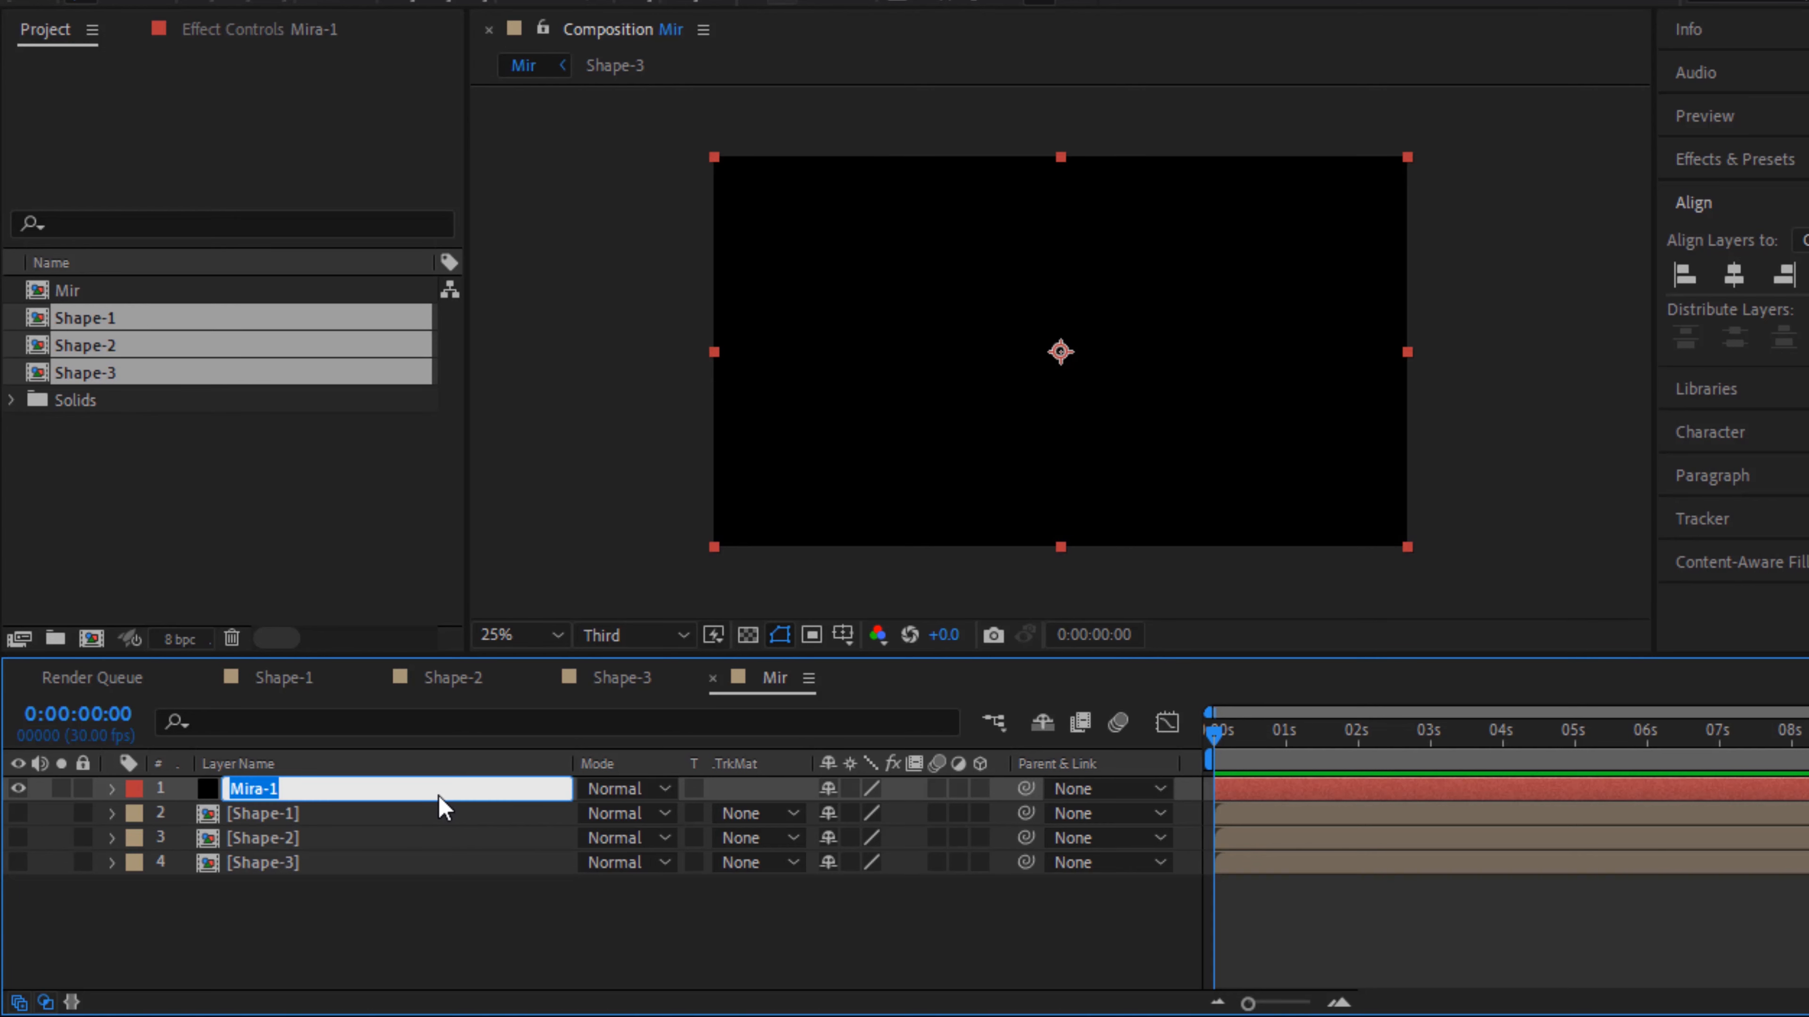
type("Mir-a1")
key("Return")
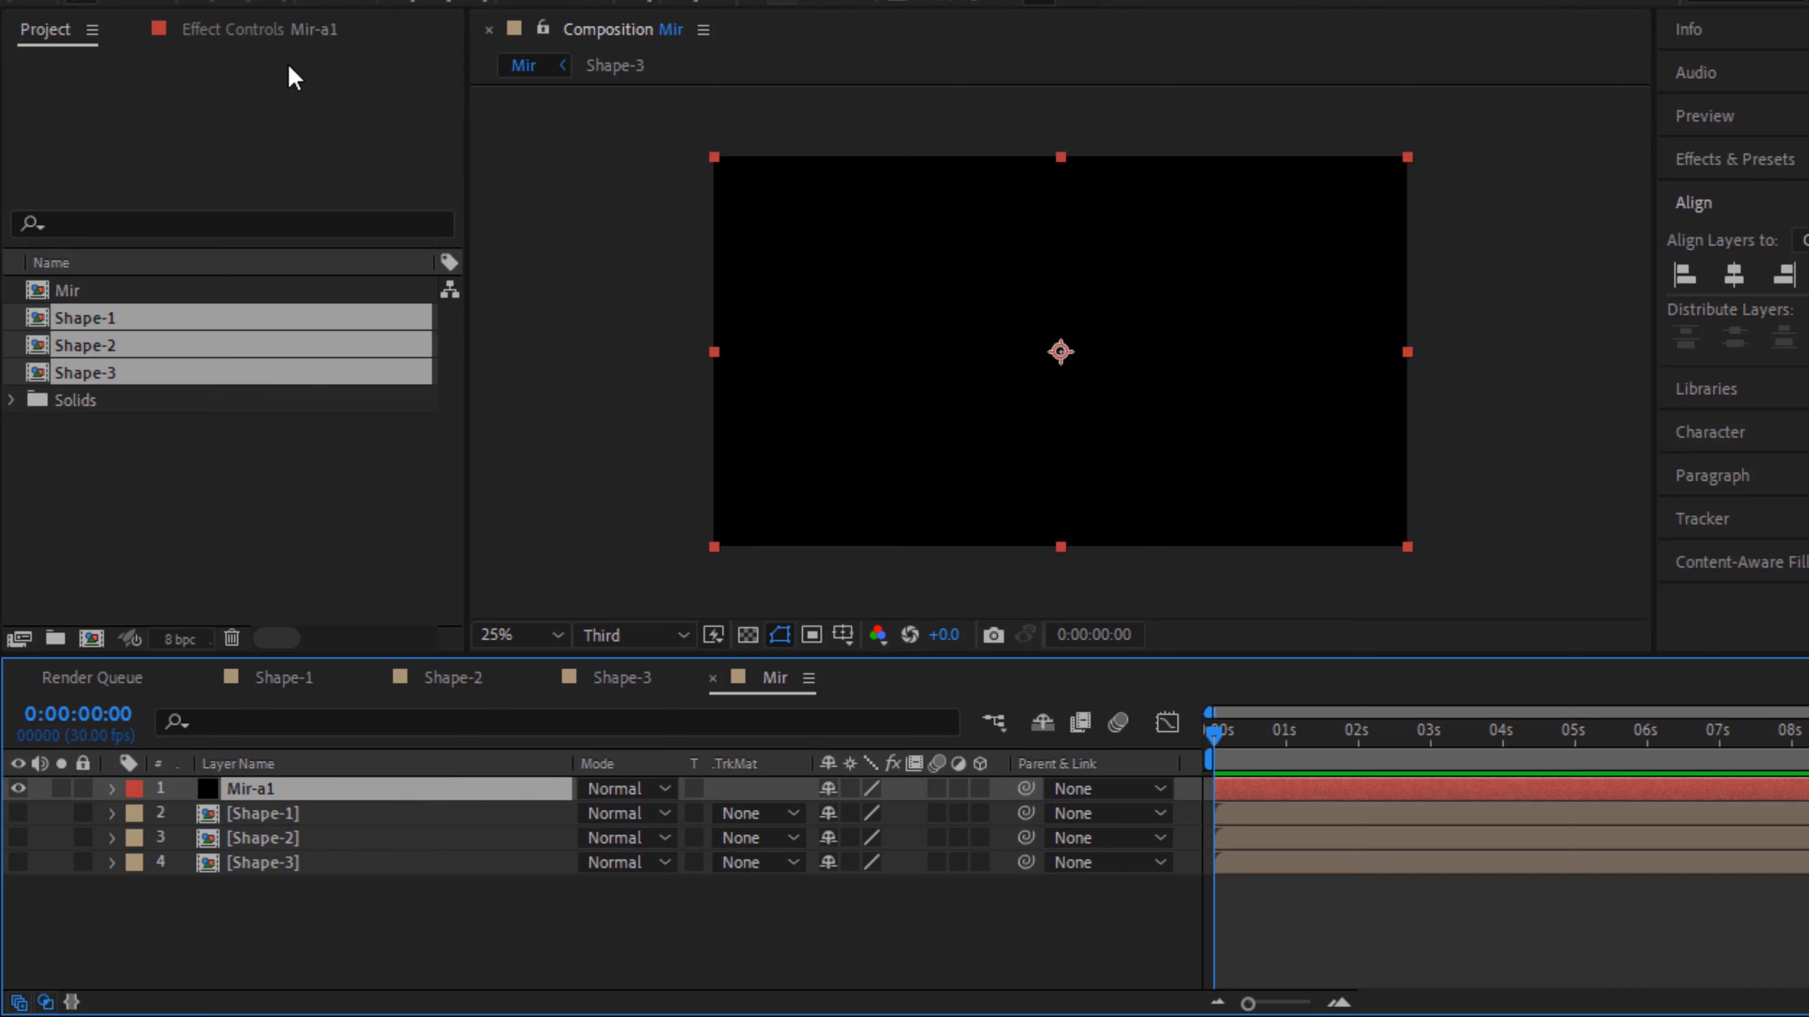
Apply the RG Trapcode Mir effect to the Mir-a1 layer
left_click(295, 27)
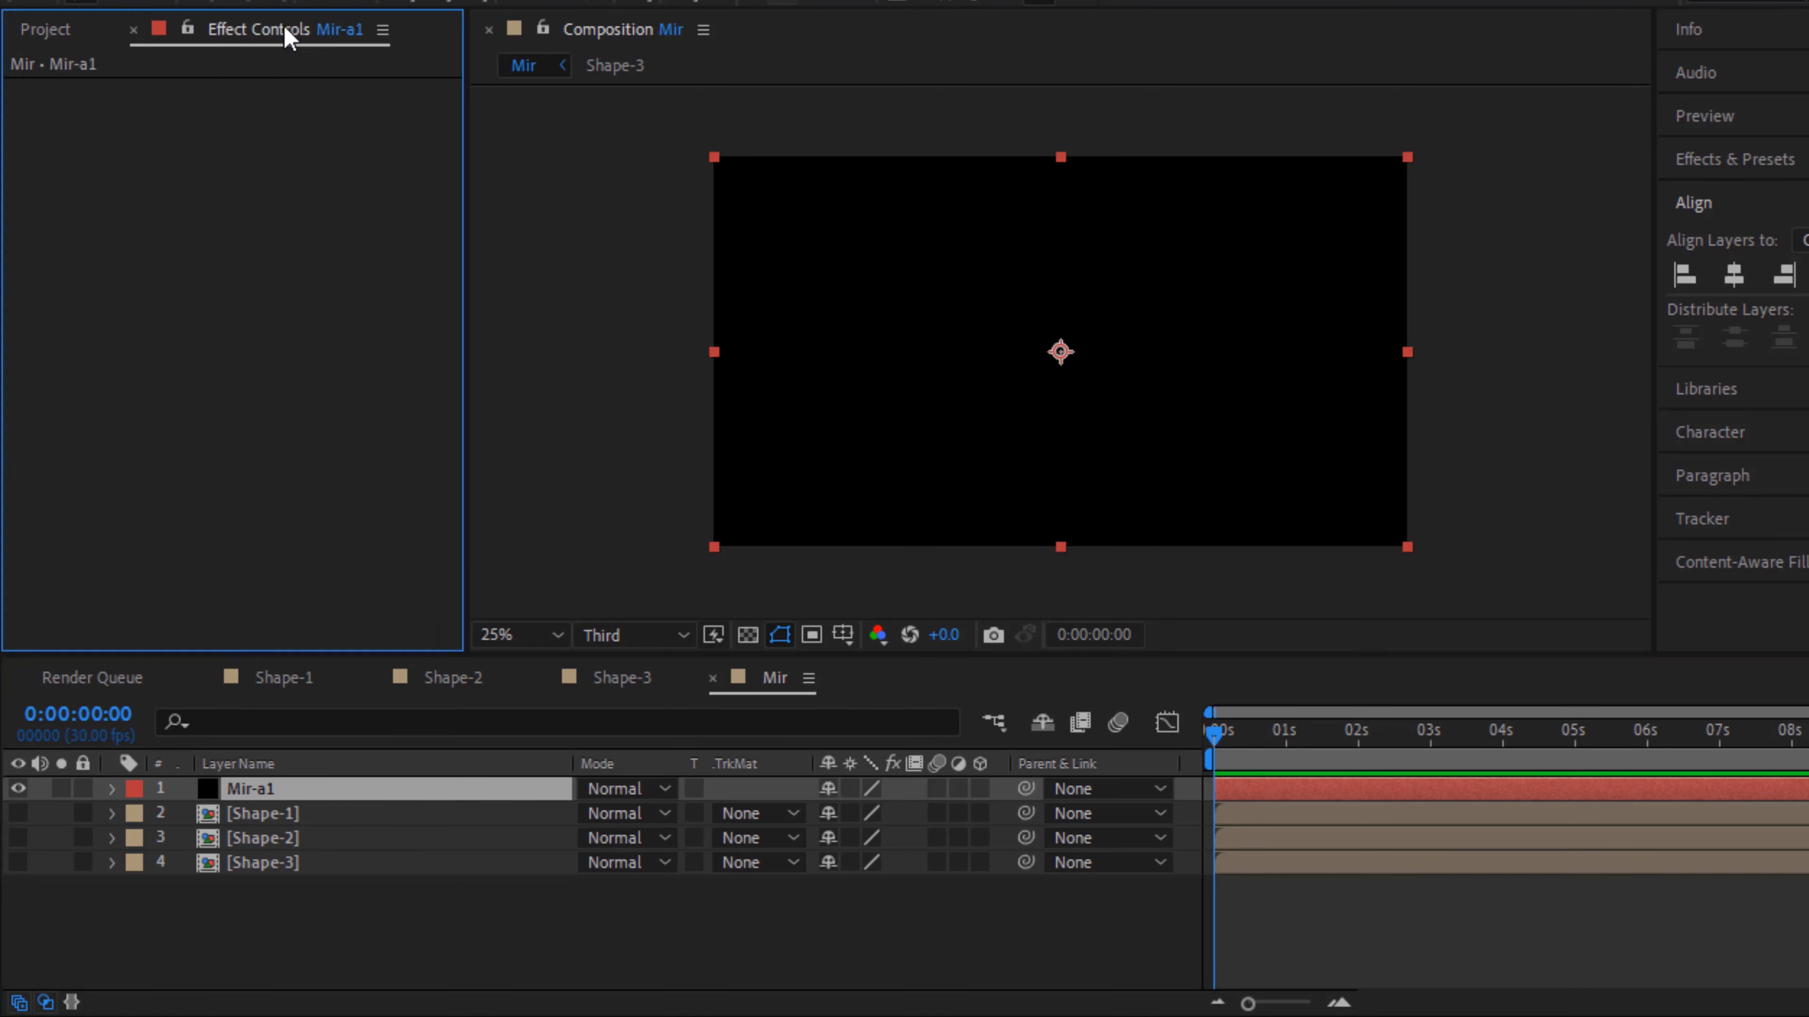
right_click(235, 221)
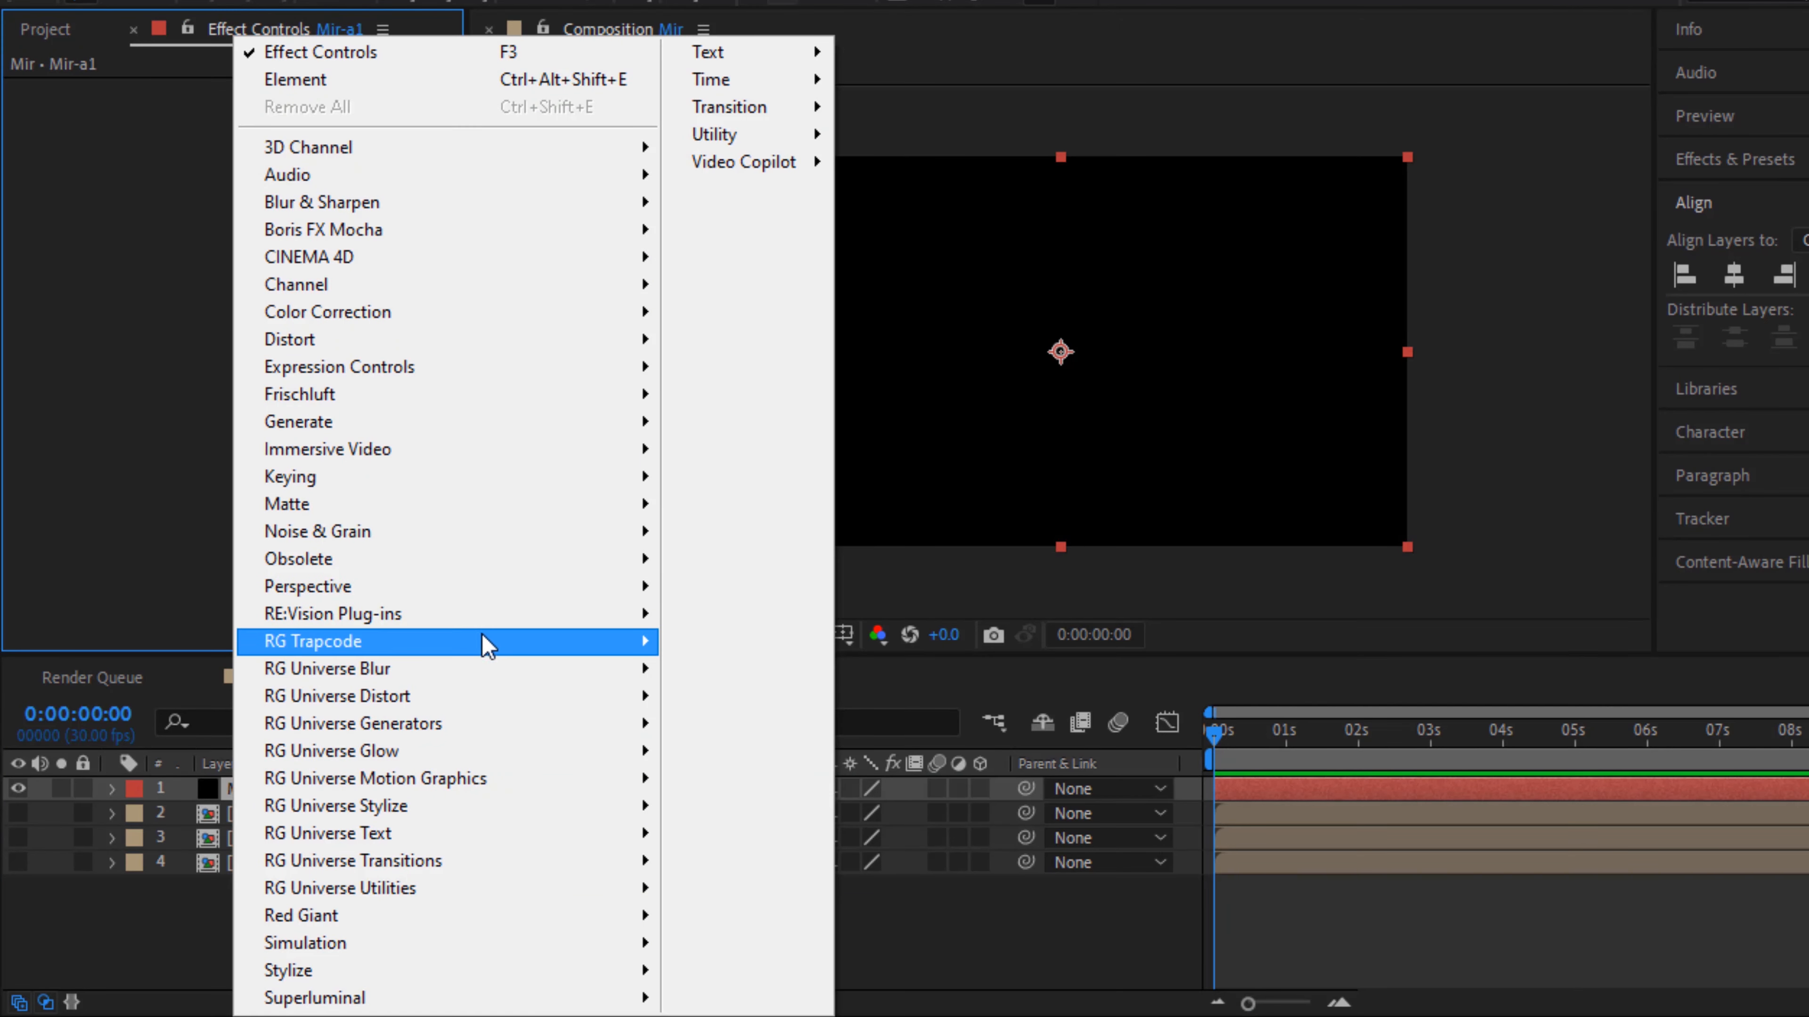
mouse_move(492, 641)
left_click(765, 798)
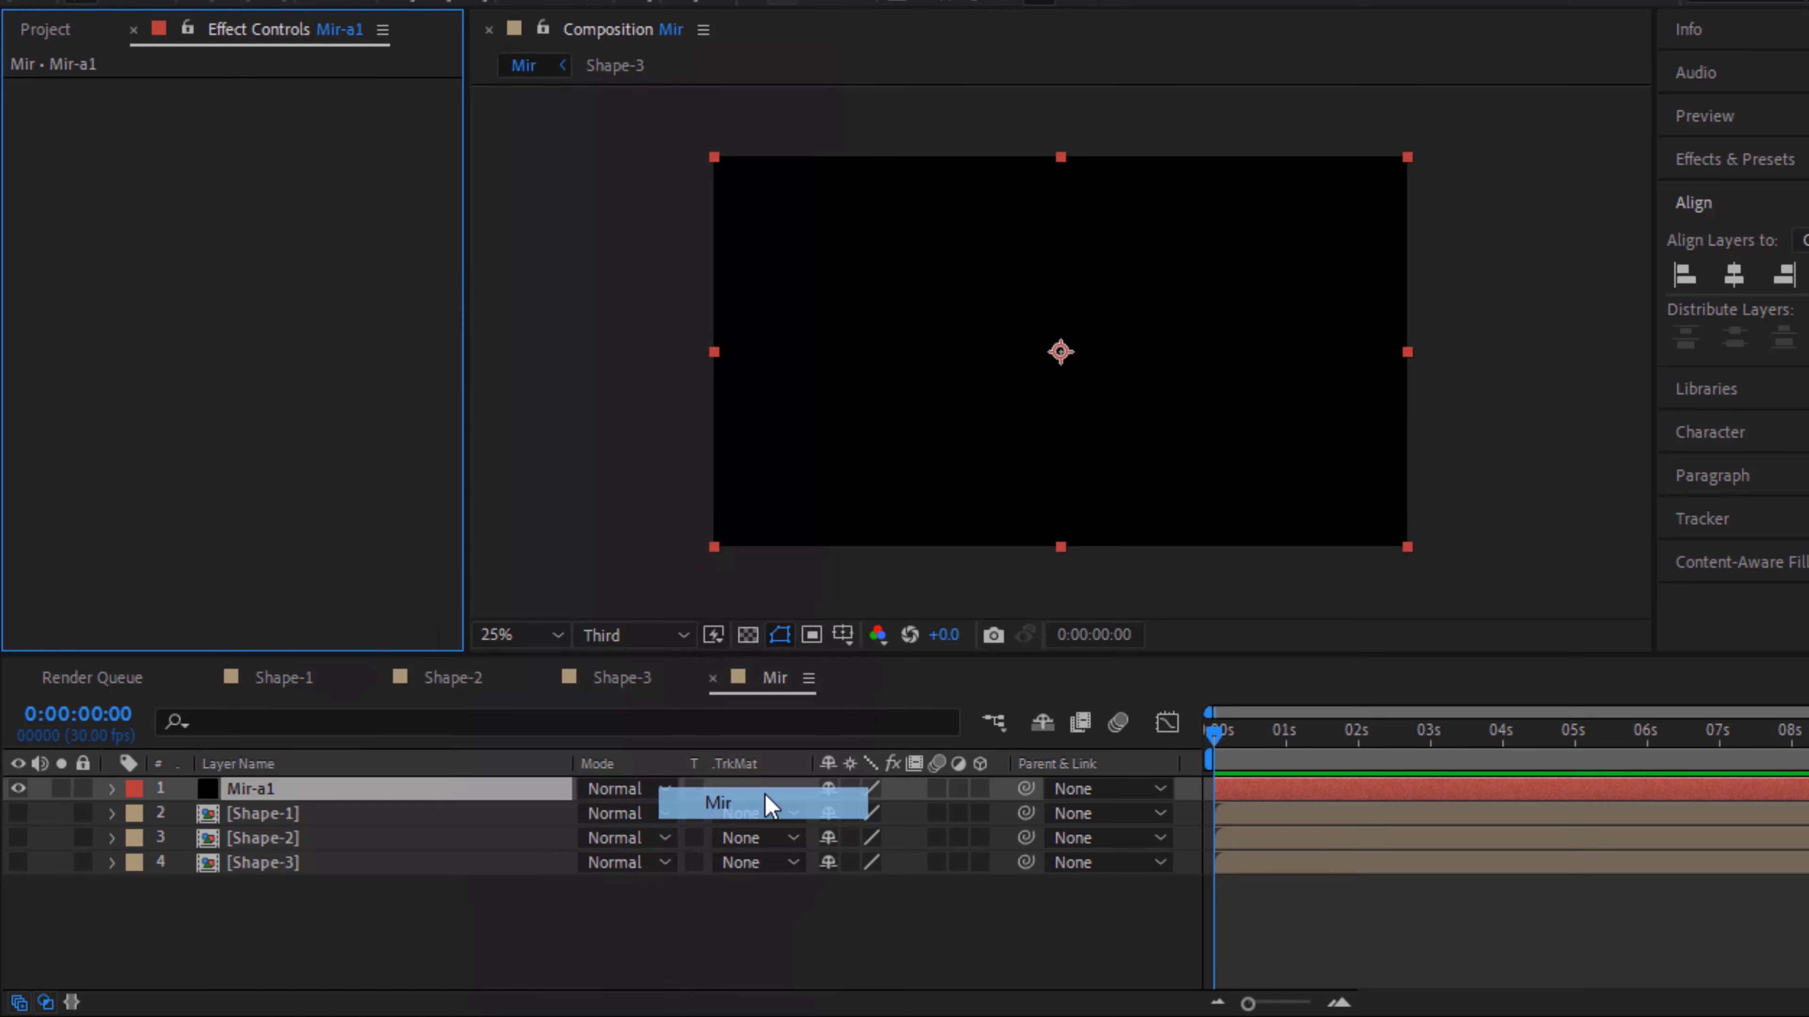
Move the current time to 0:00:04:16 and set the composition preview resolution to Full
left_click_drag(1504, 729, 1540, 729)
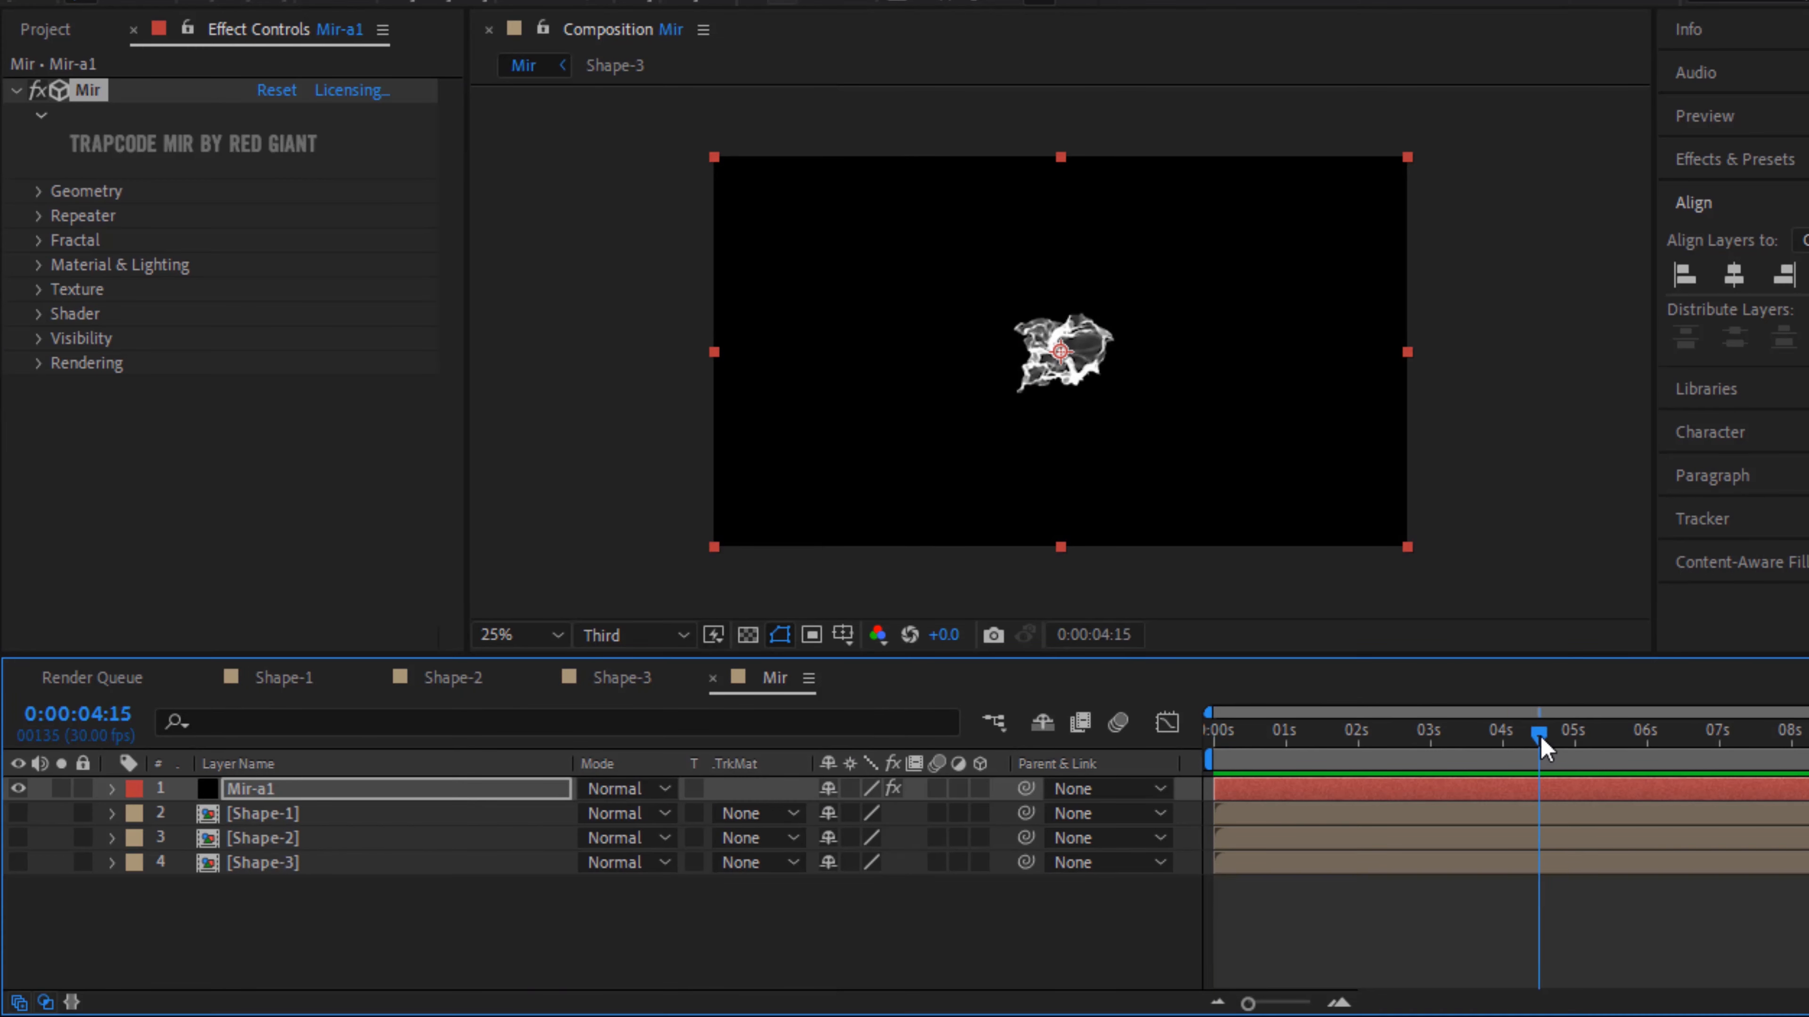
left_click(634, 635)
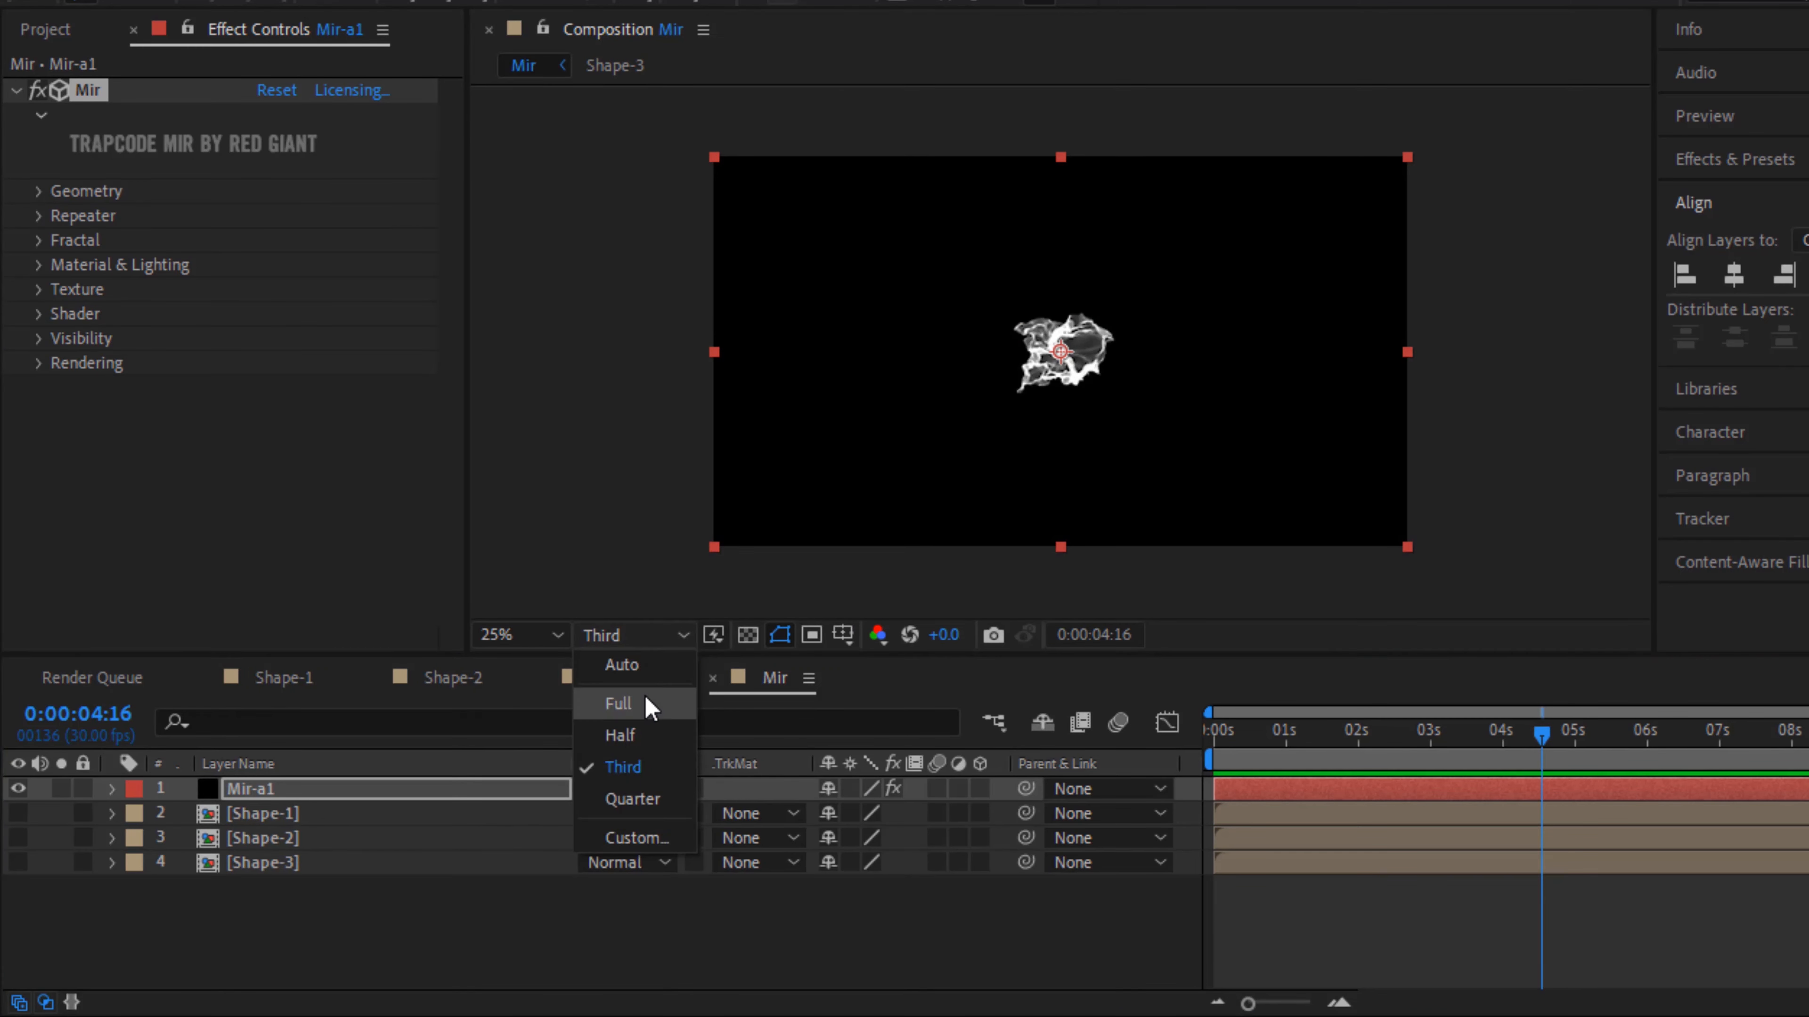
left_click(641, 704)
scroll(1124, 498, "up", 2)
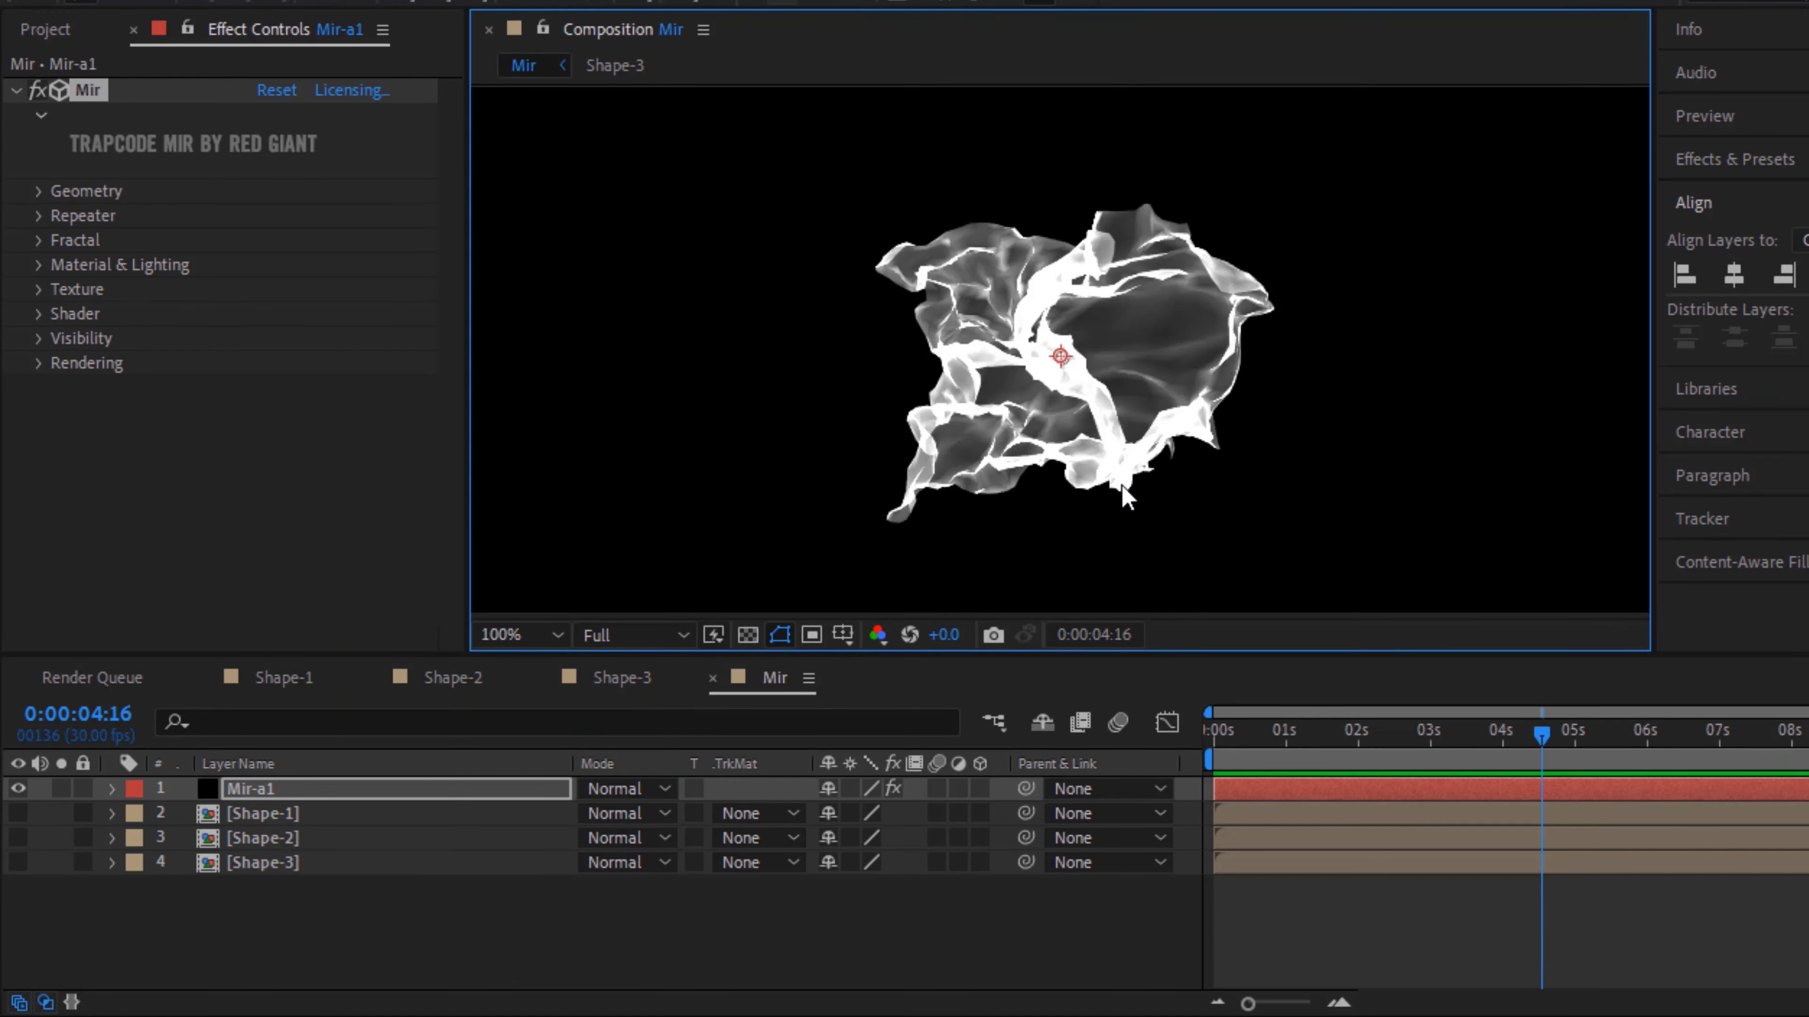
scroll(1128, 499, "down", 1)
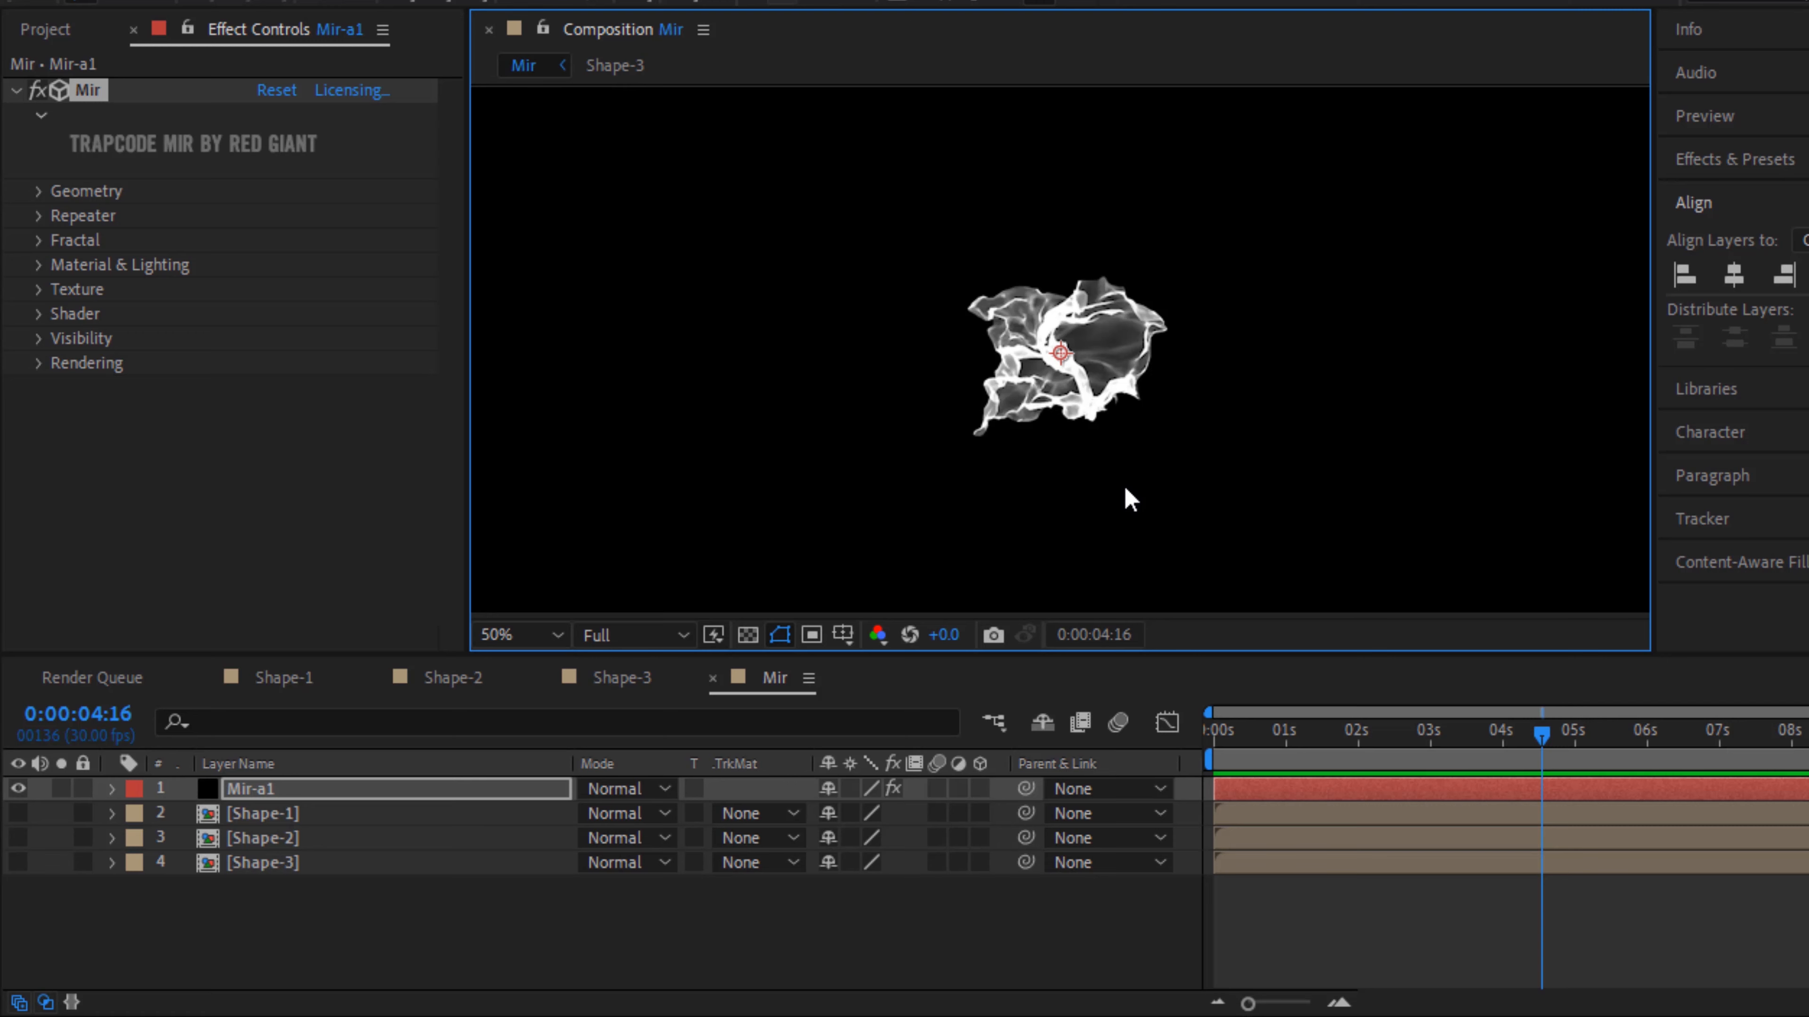
Set the Mir effect's geometry to 22 Vertices X and 270 Vertices Y
left_click(39, 192)
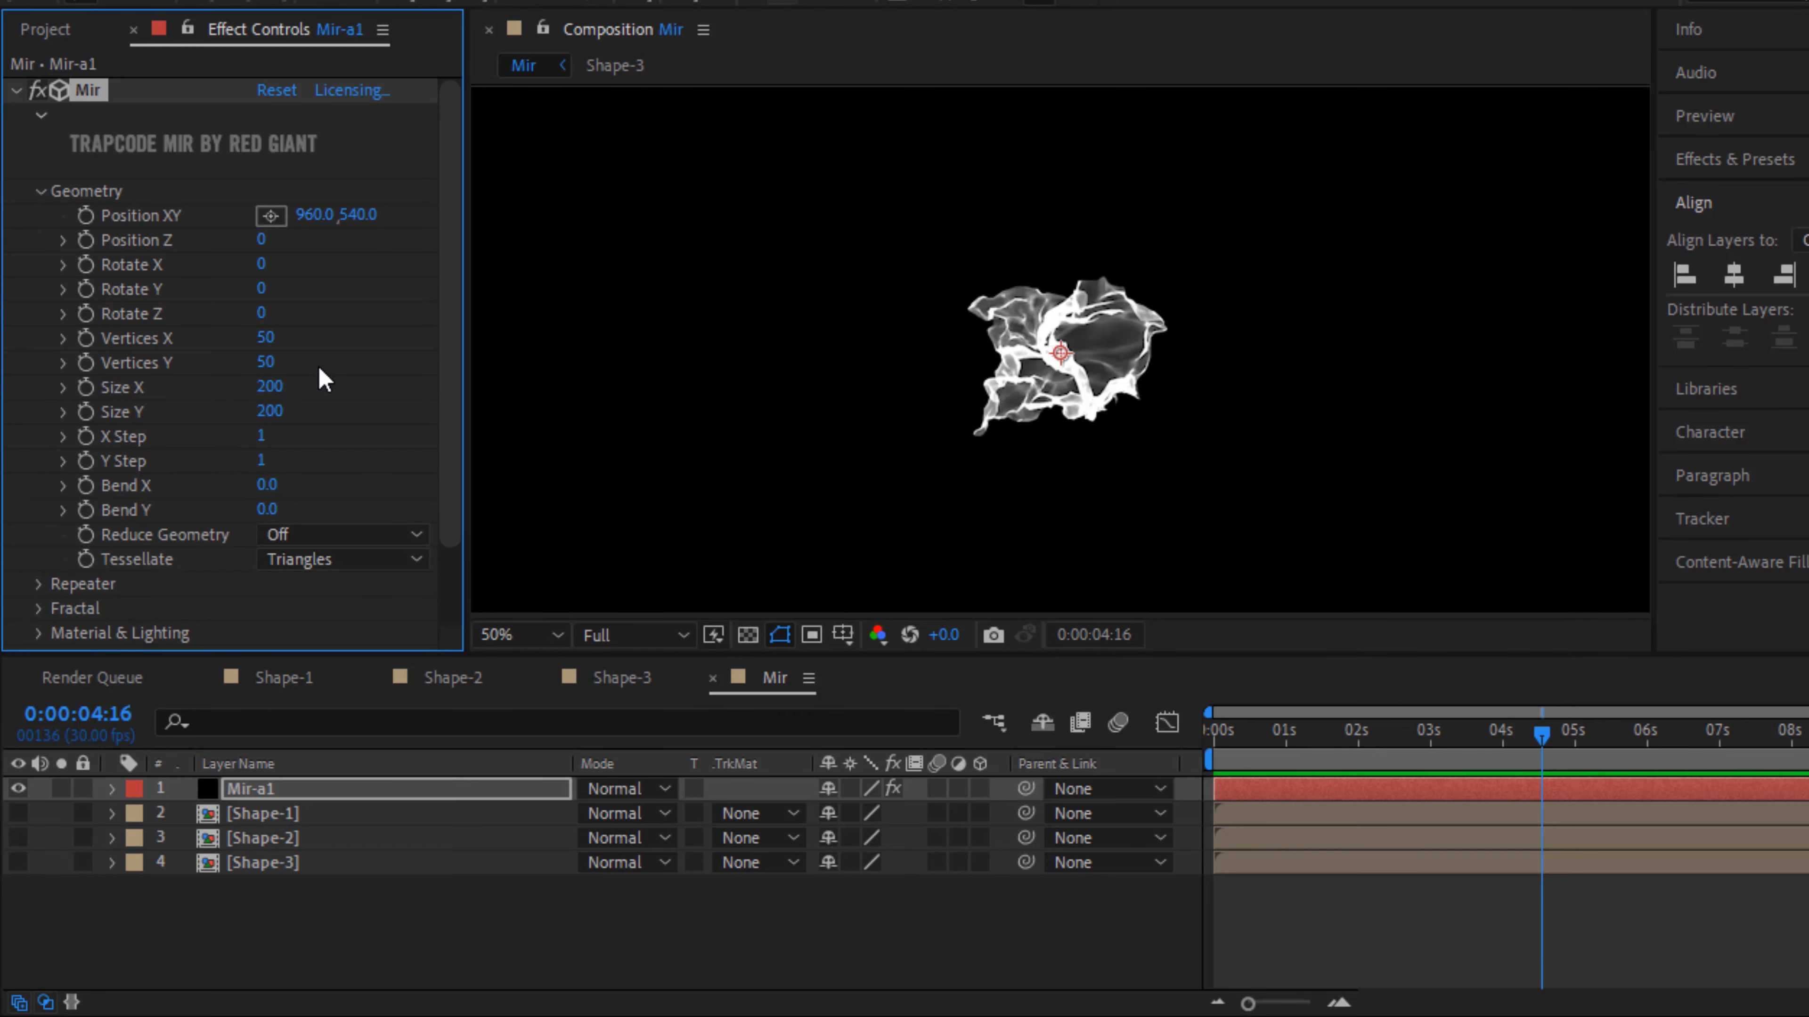
left_click(264, 339)
type("22")
key("Tab")
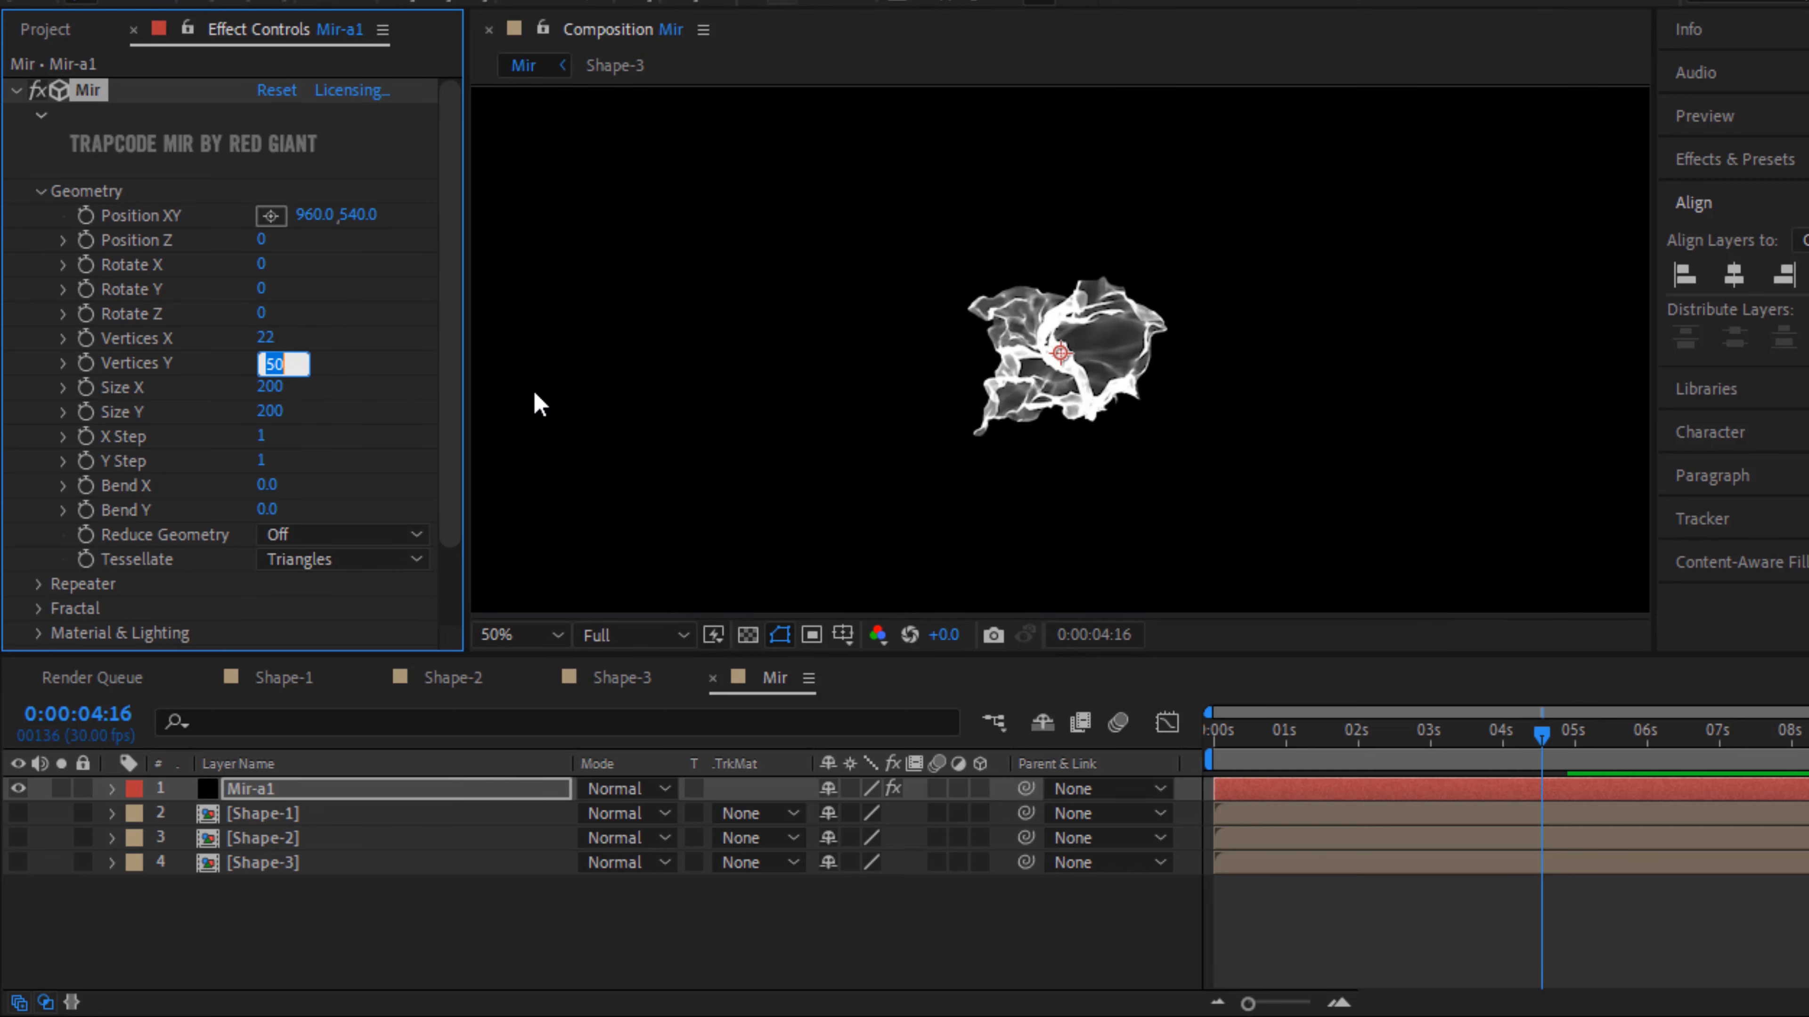
key("Return")
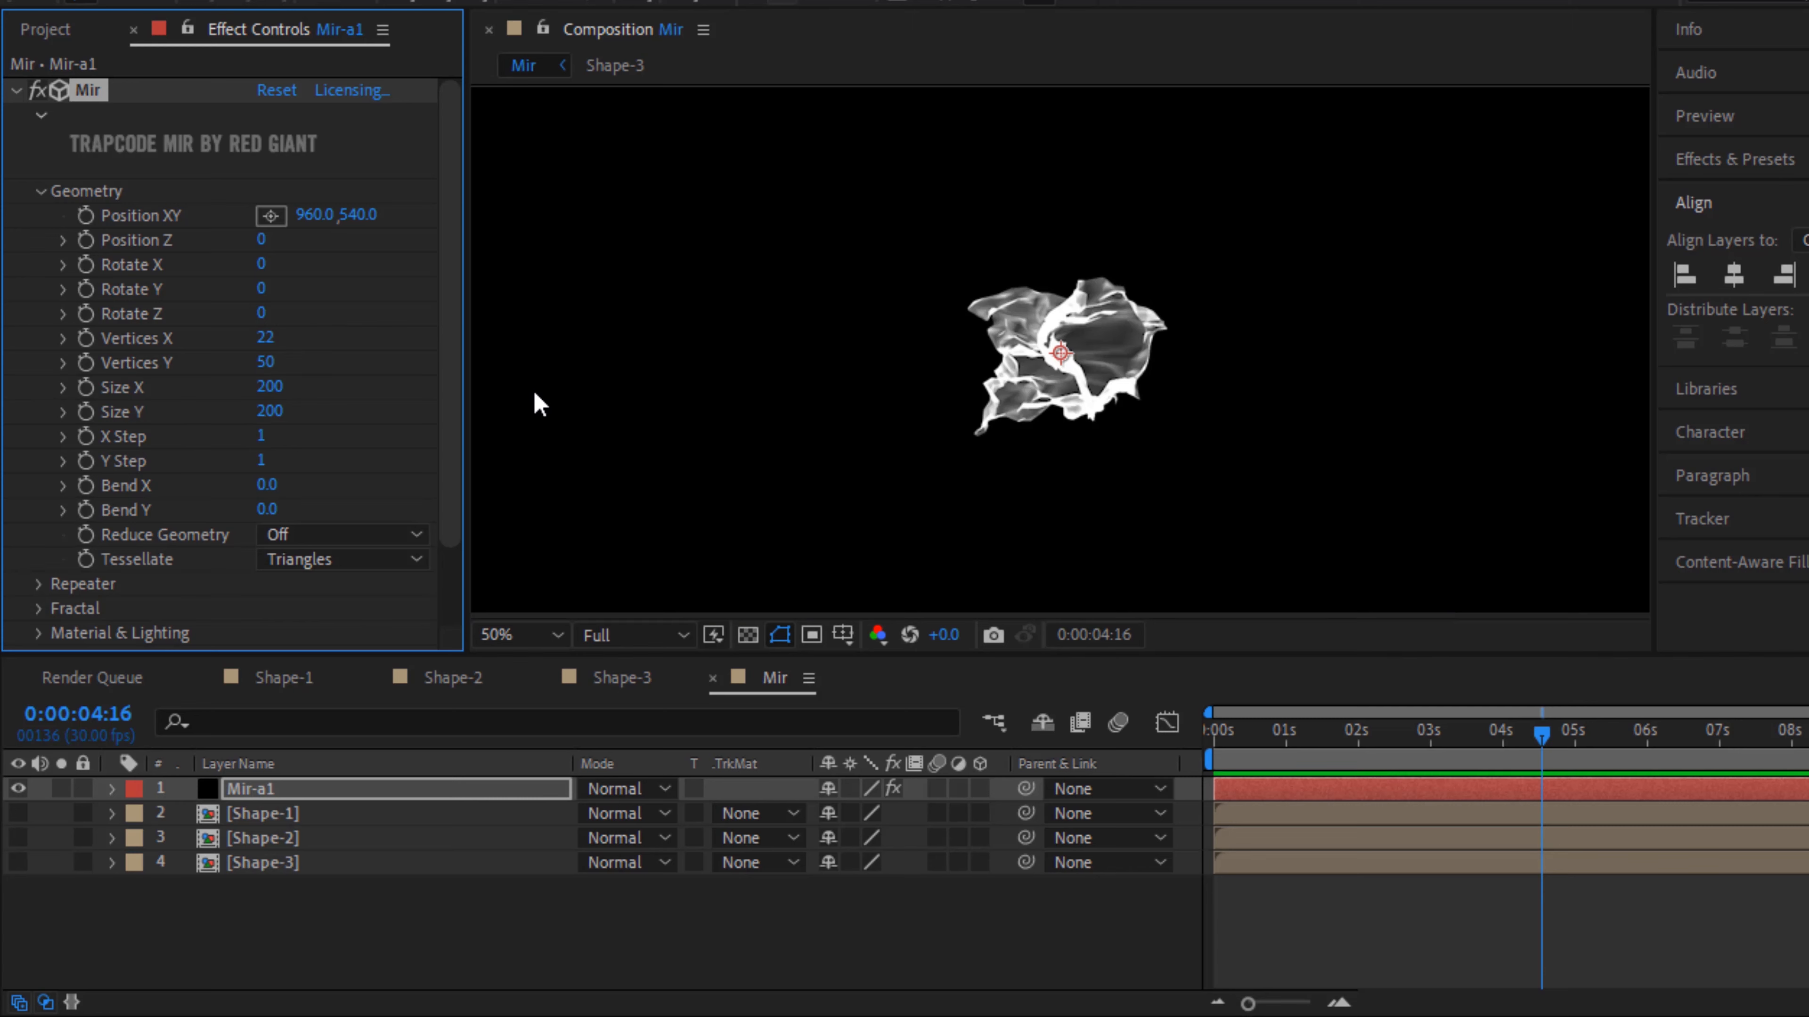
left_click(258, 357)
type("270")
key("Tab")
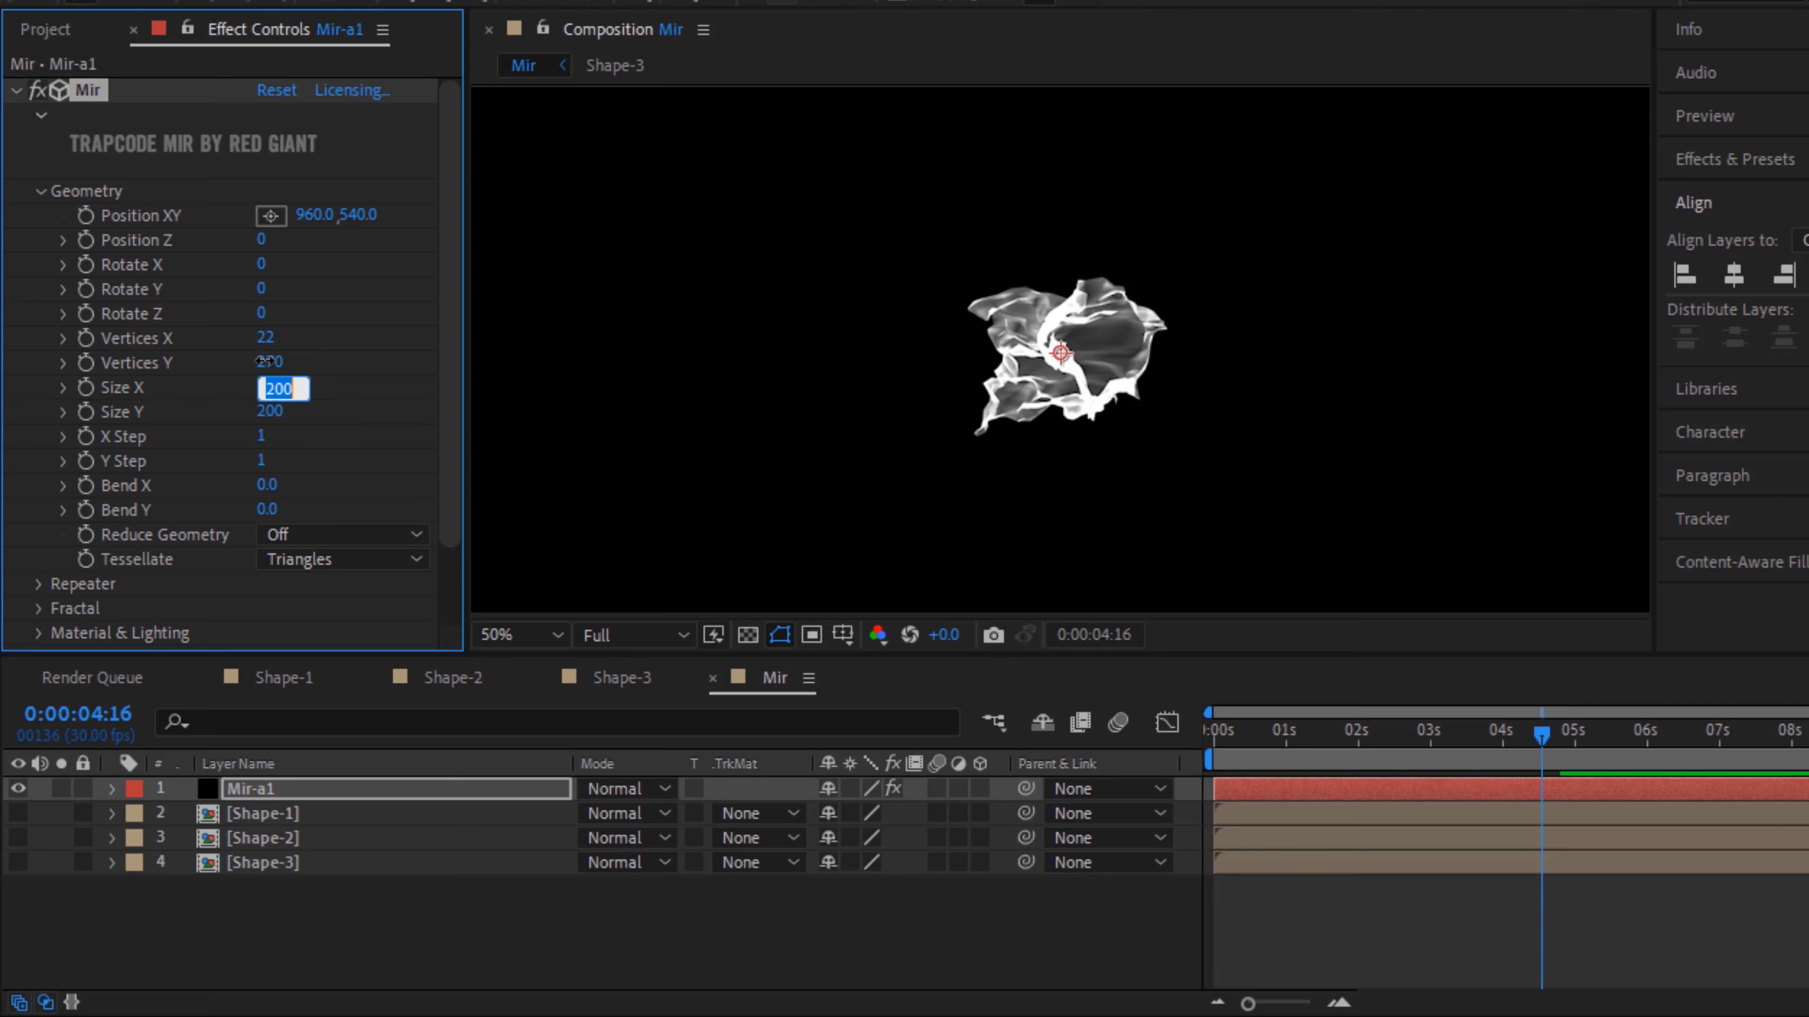
Set the Mir geometry's Size X to 3310 and Size Y to 280
type("3310")
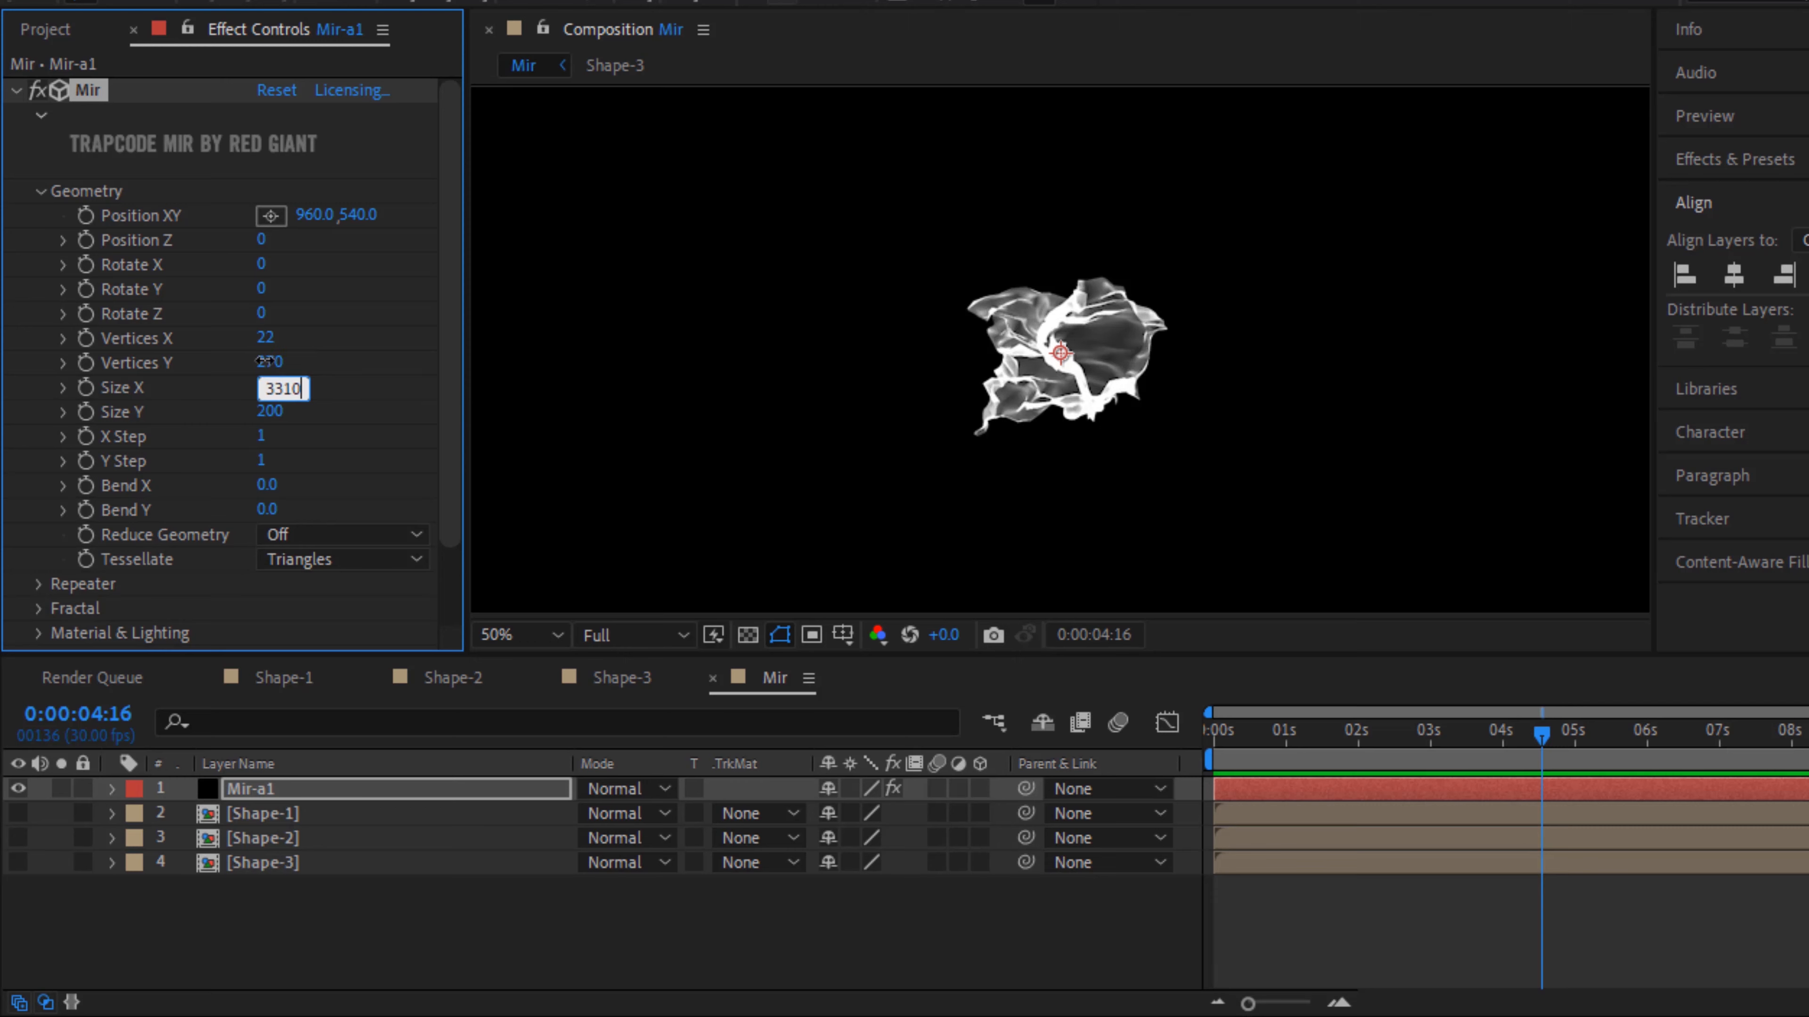
key("Tab")
type("280")
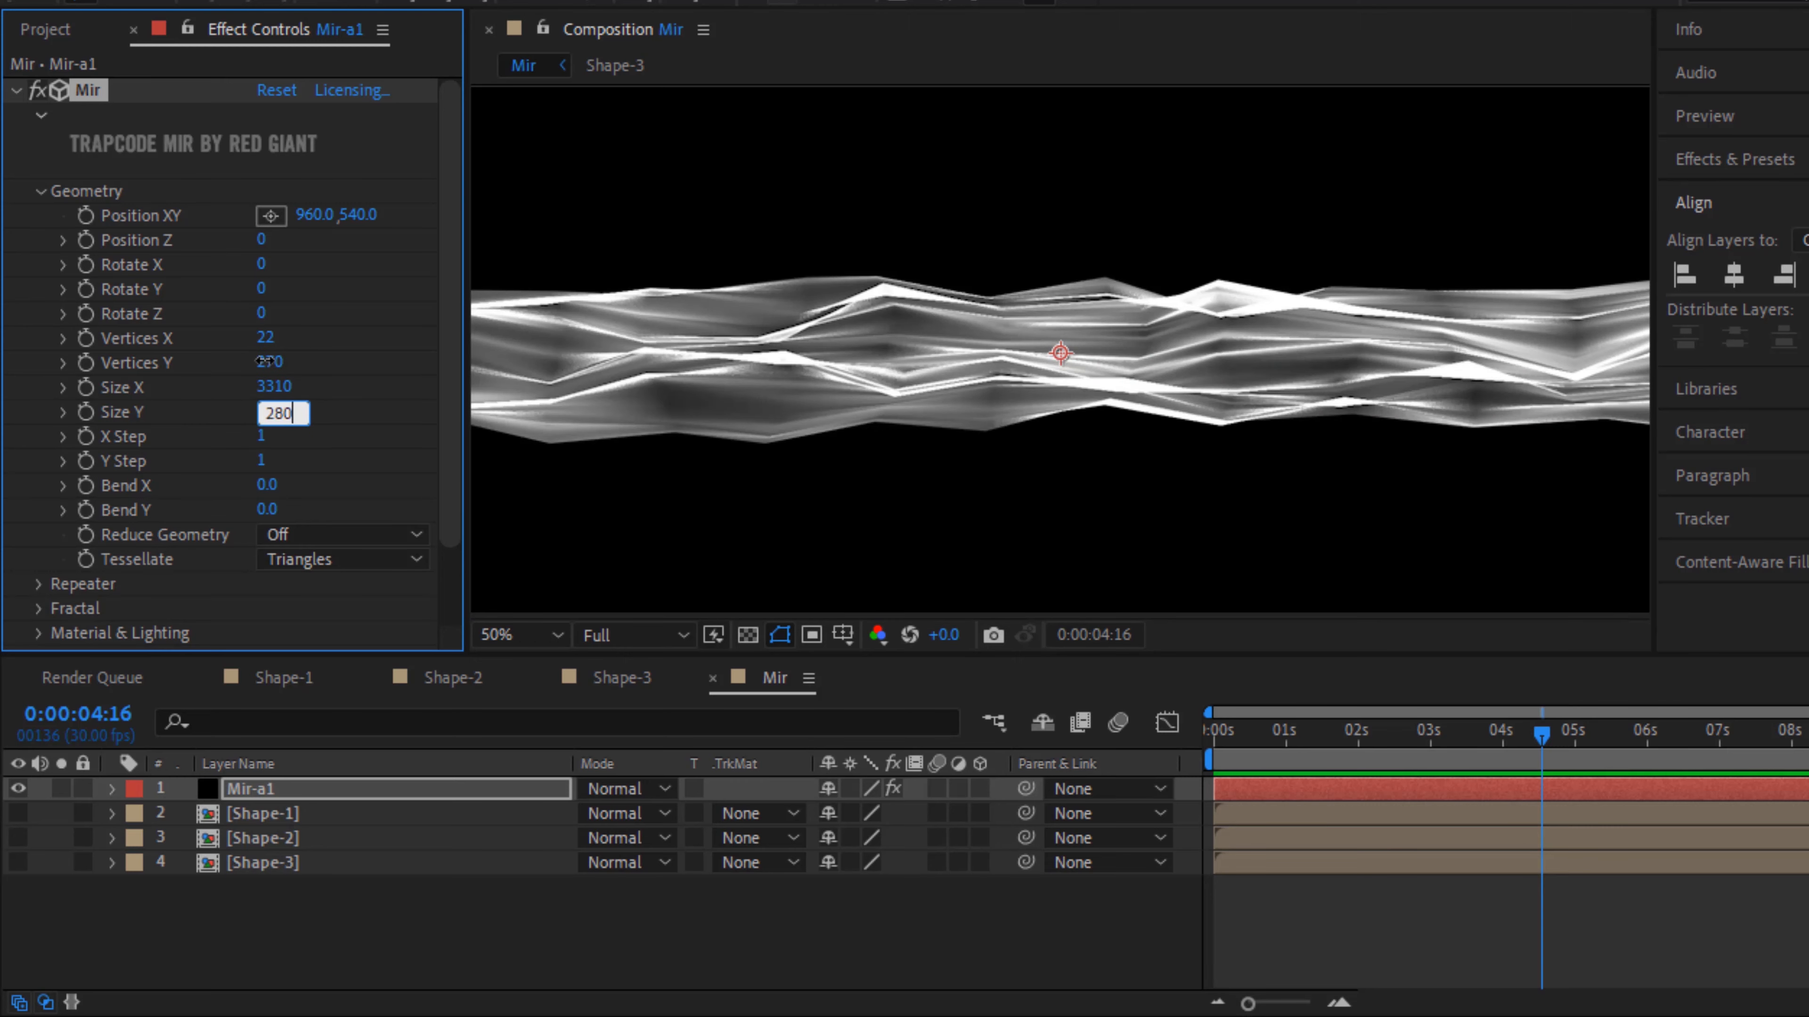
key("Return")
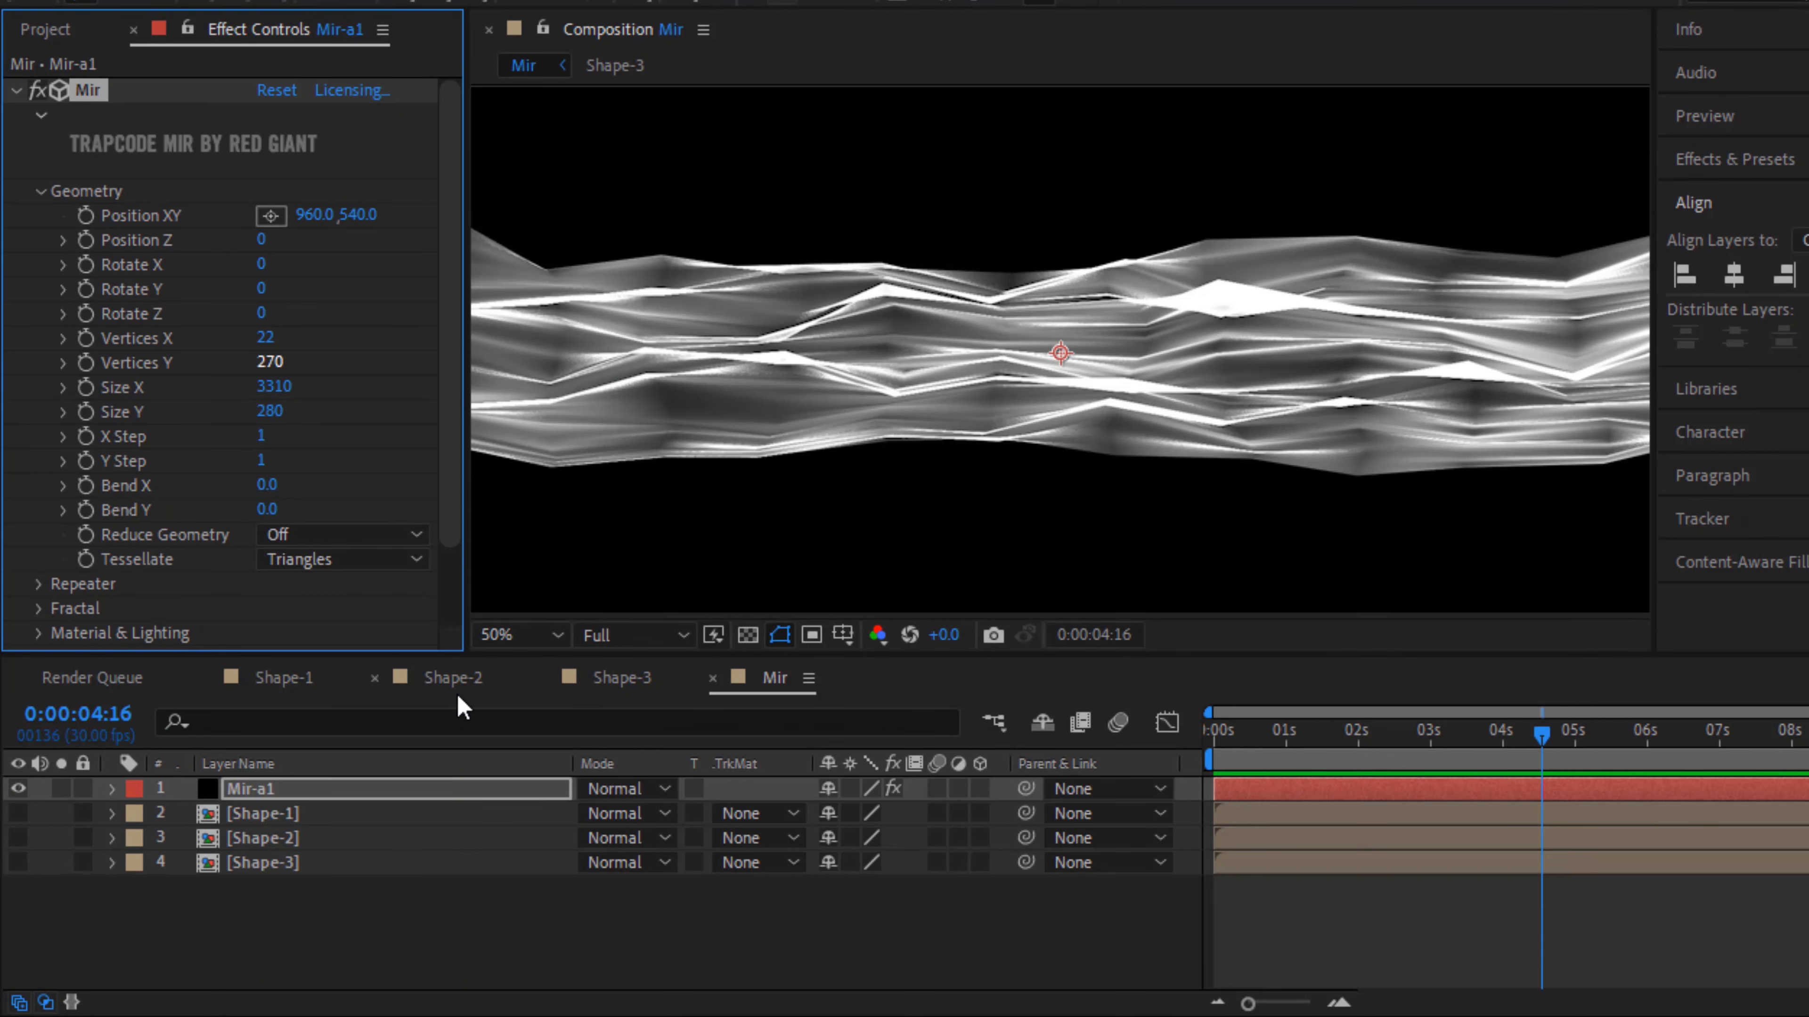
Set the Mir effect's fractal Amplitude to 250 and Frequency to 480
left_click(43, 192)
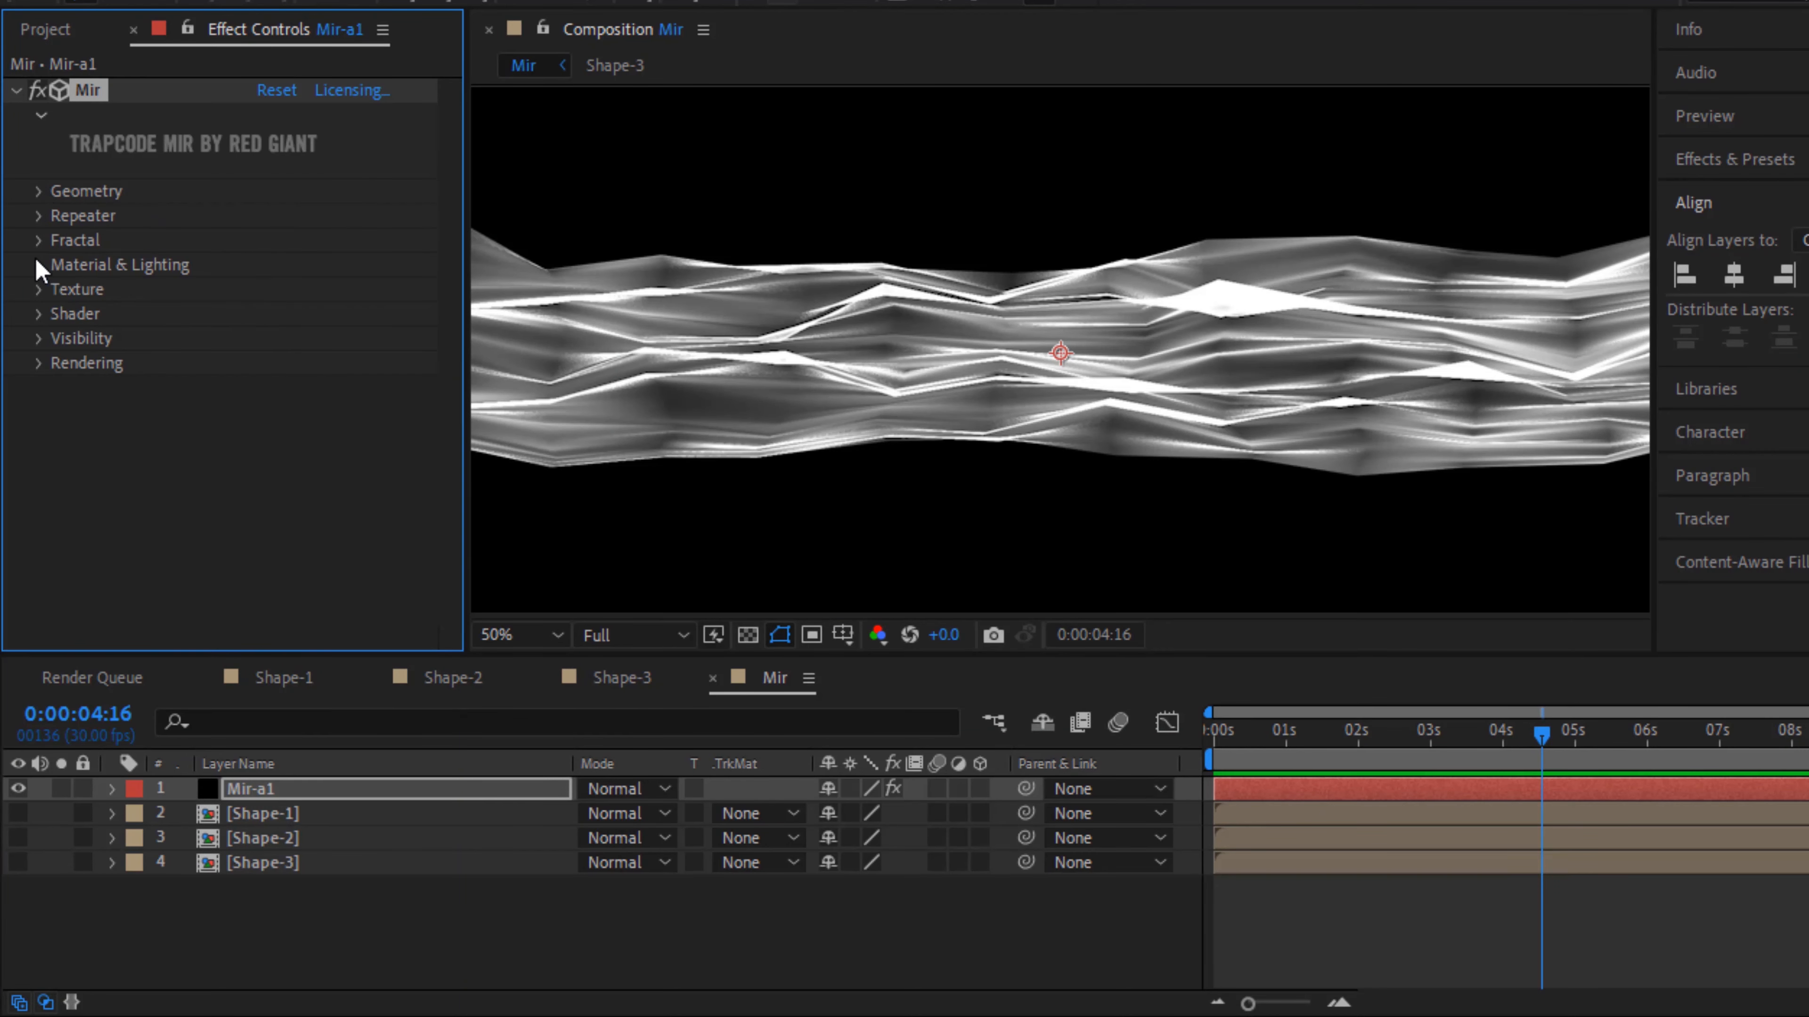
left_click(39, 240)
scroll(43, 242, "down", 2)
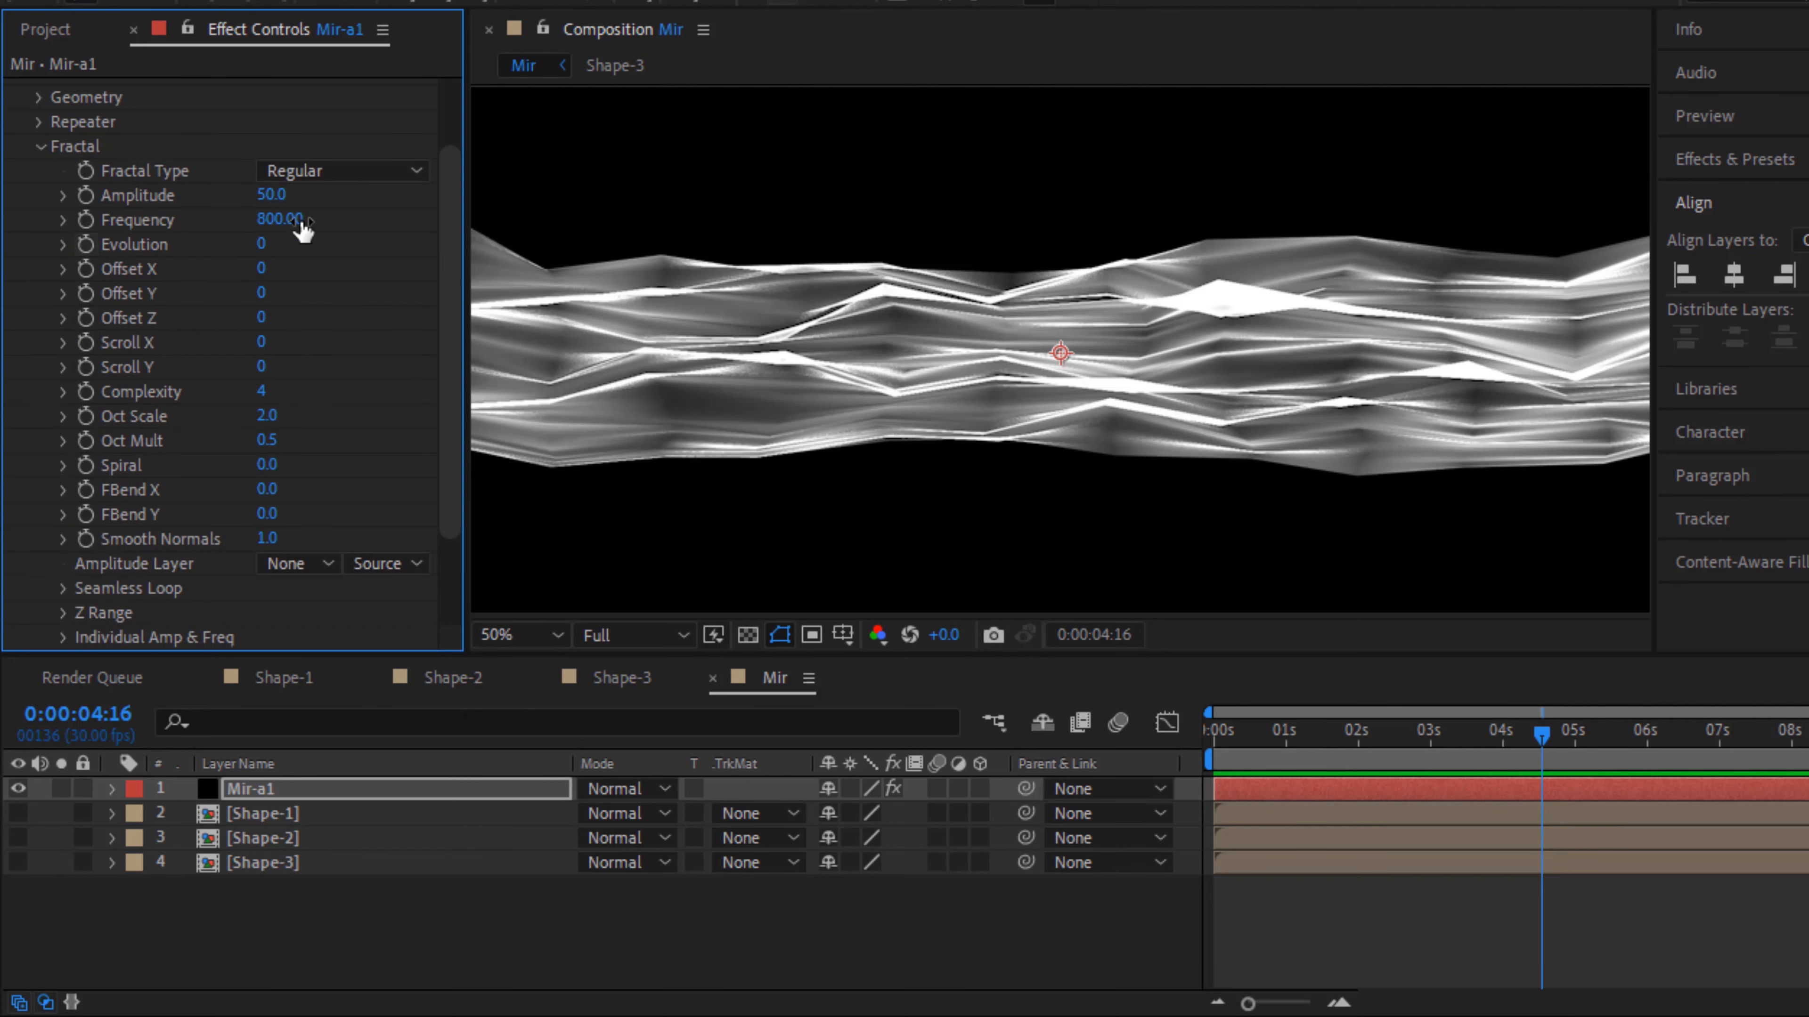
left_click(271, 196)
type("250")
key("Tab")
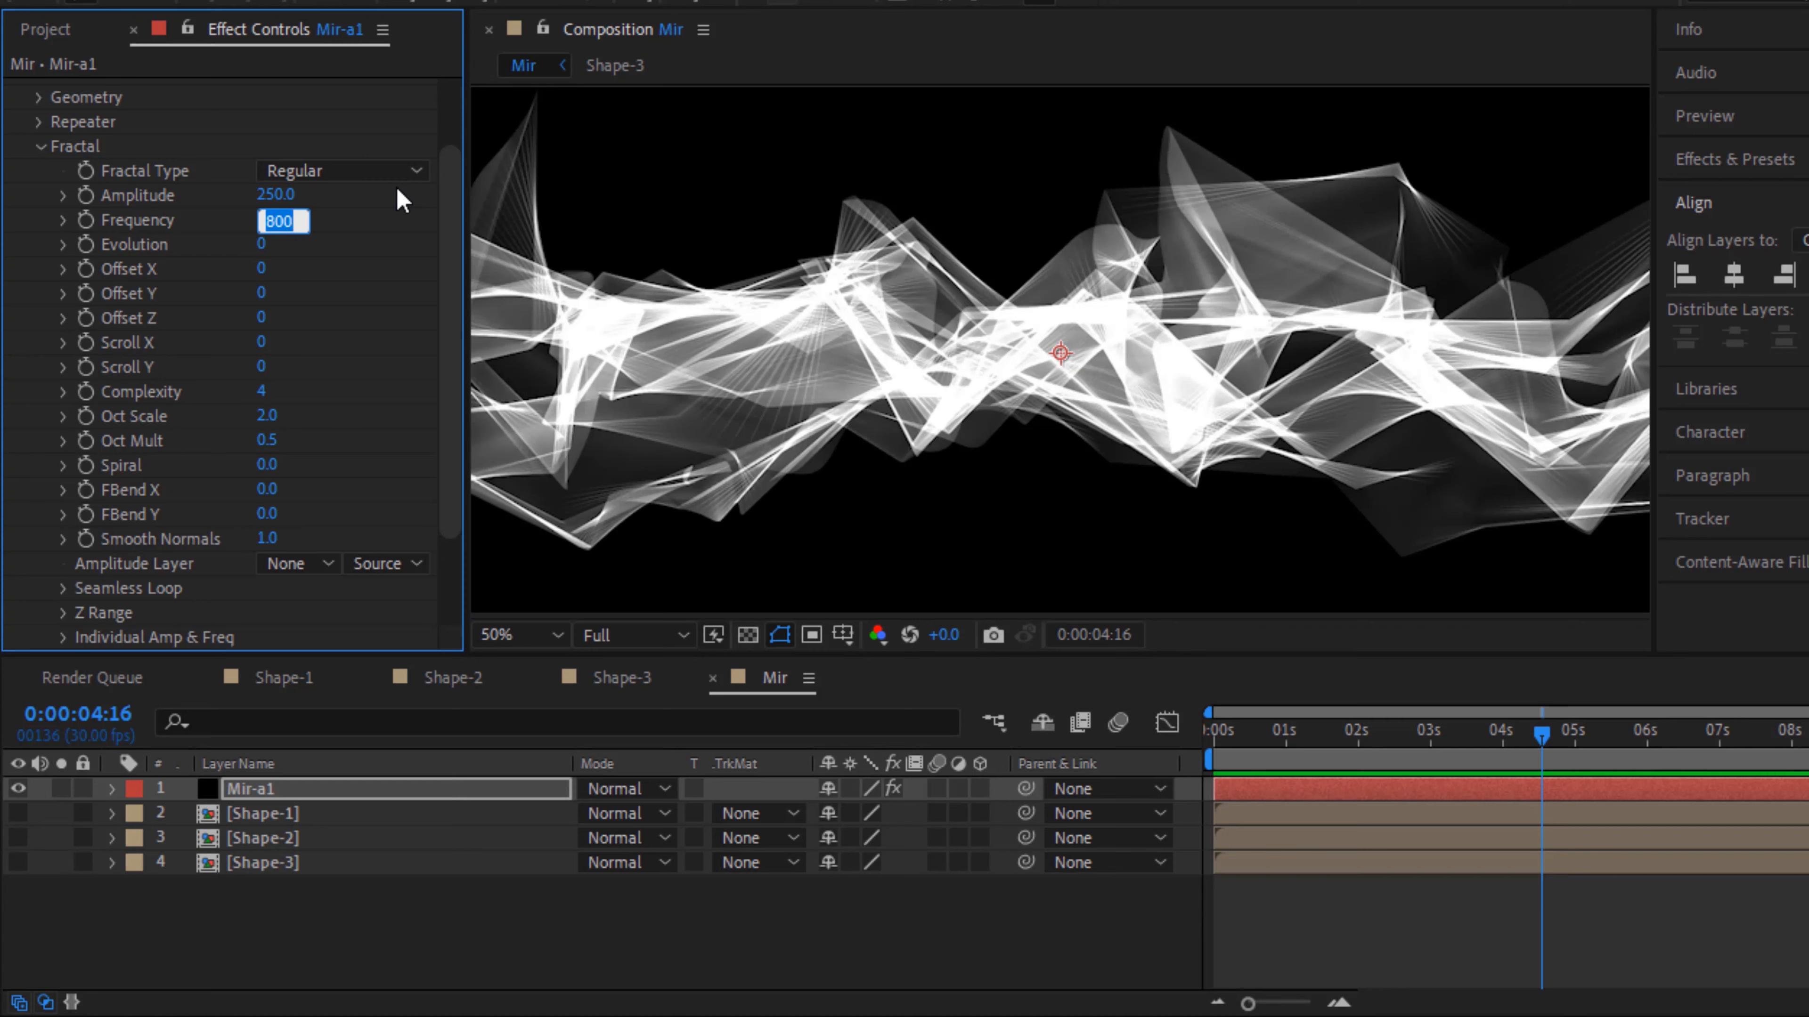
type("480")
key("Return")
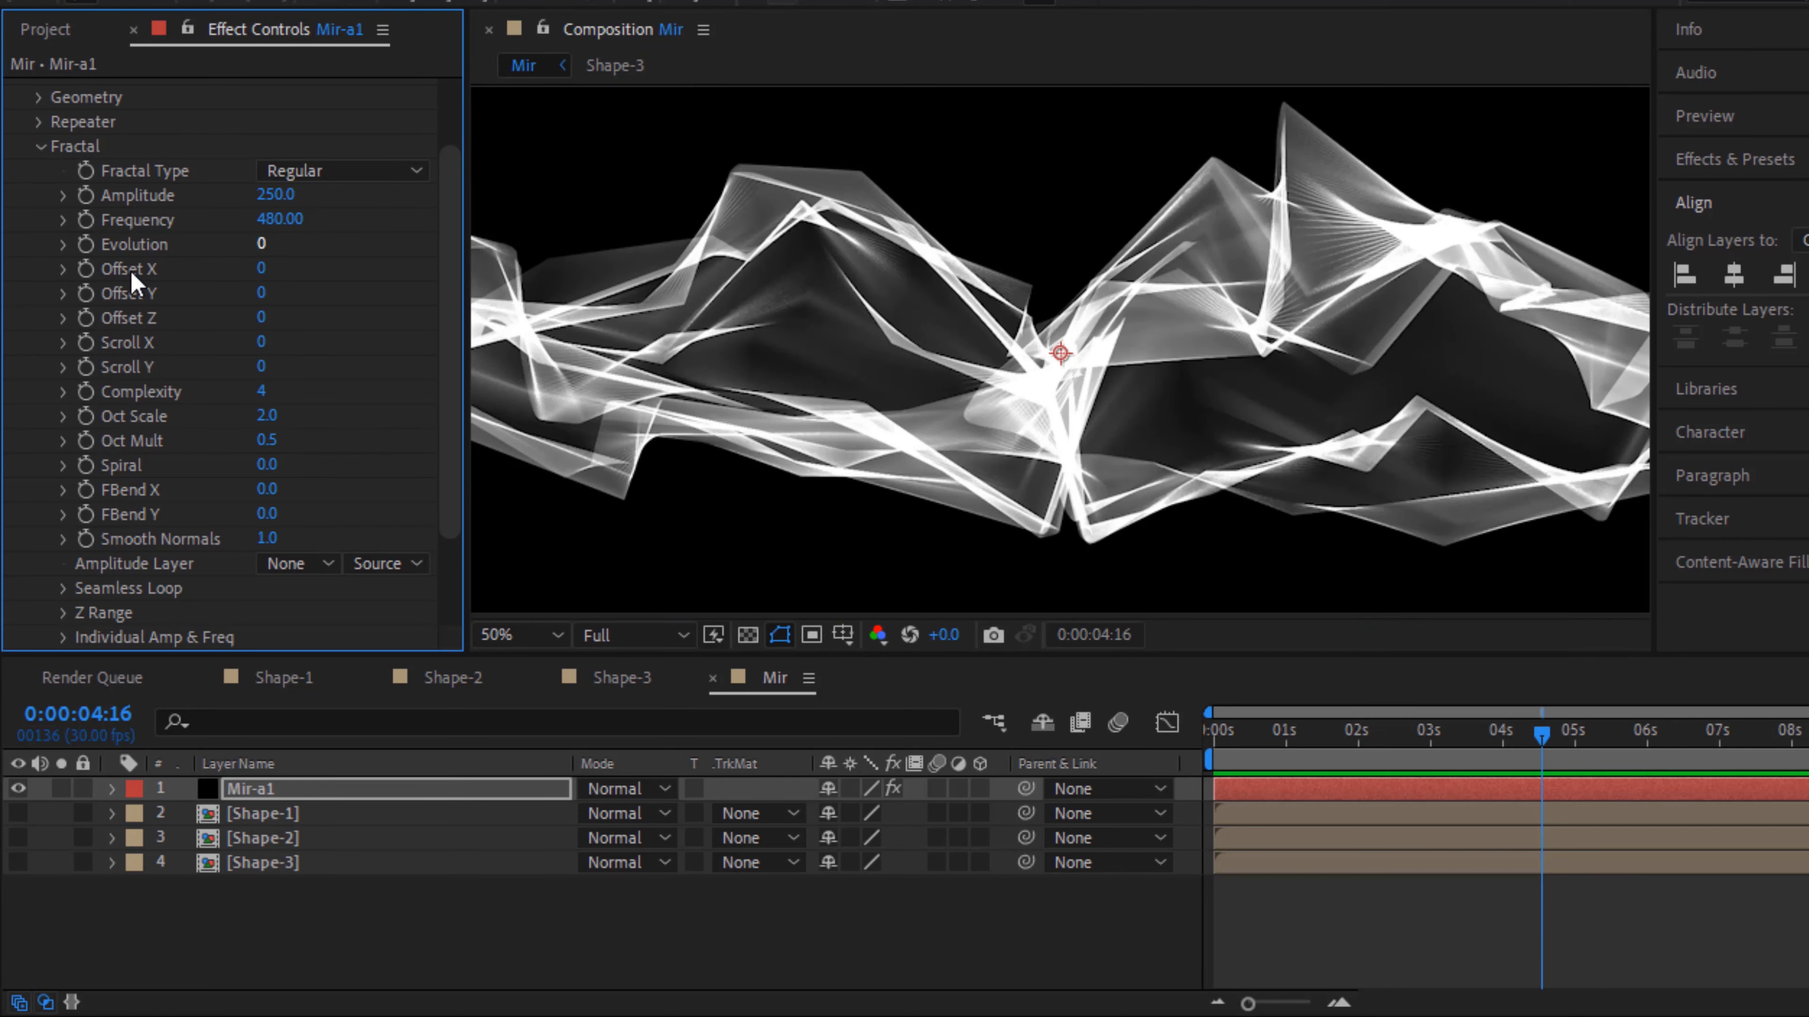
Add the expression time*200 to the Mir effect's fractal Evolution property
left_click(87, 244, "alt")
type("tim")
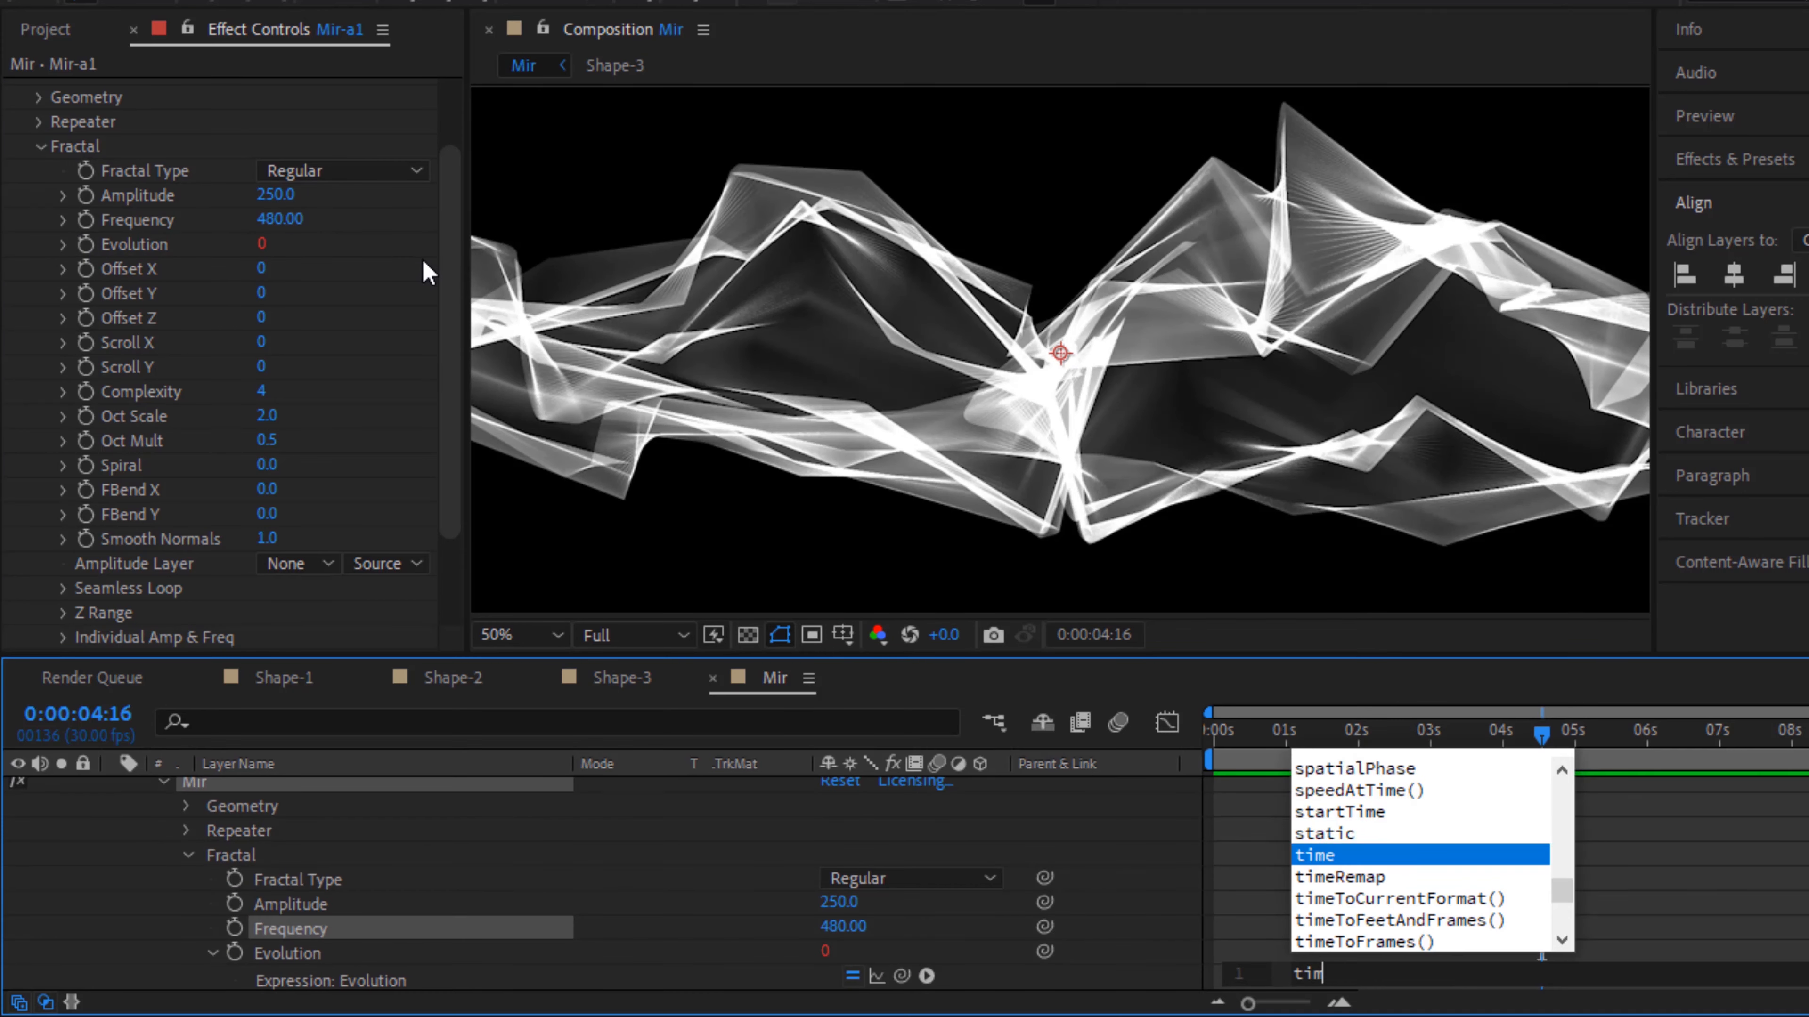
type("e*200")
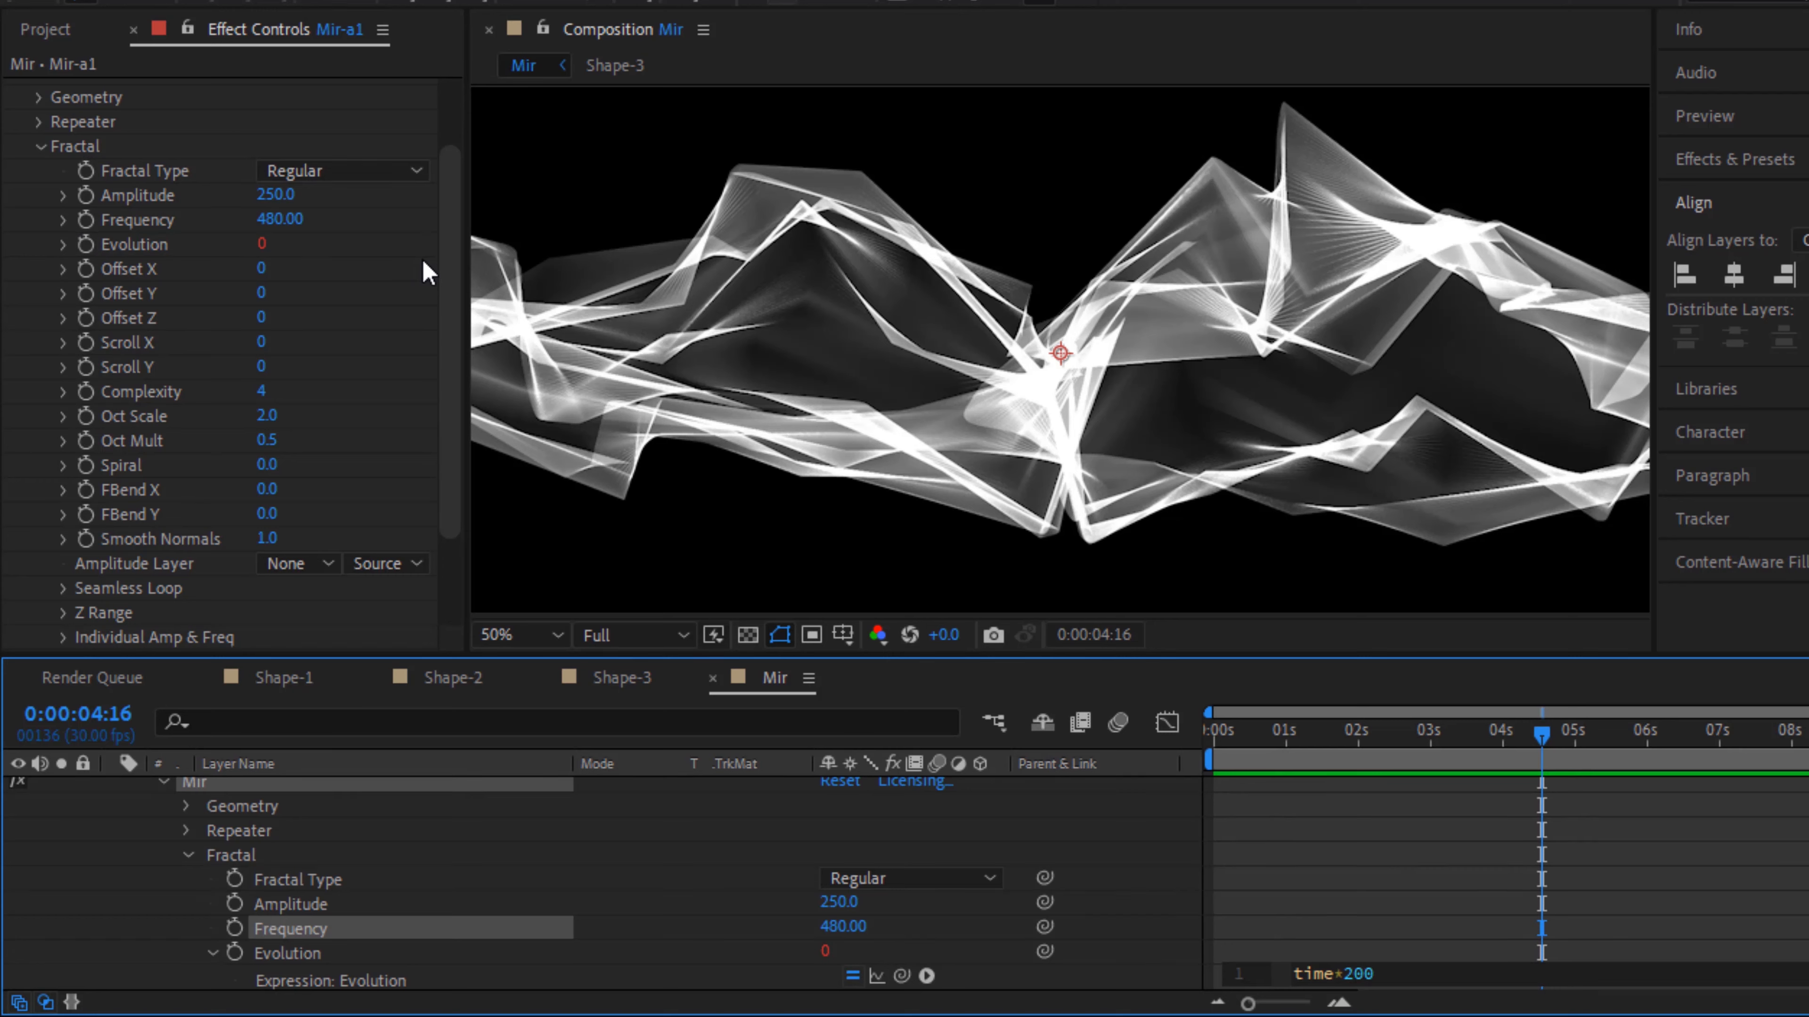
left_click(426, 273)
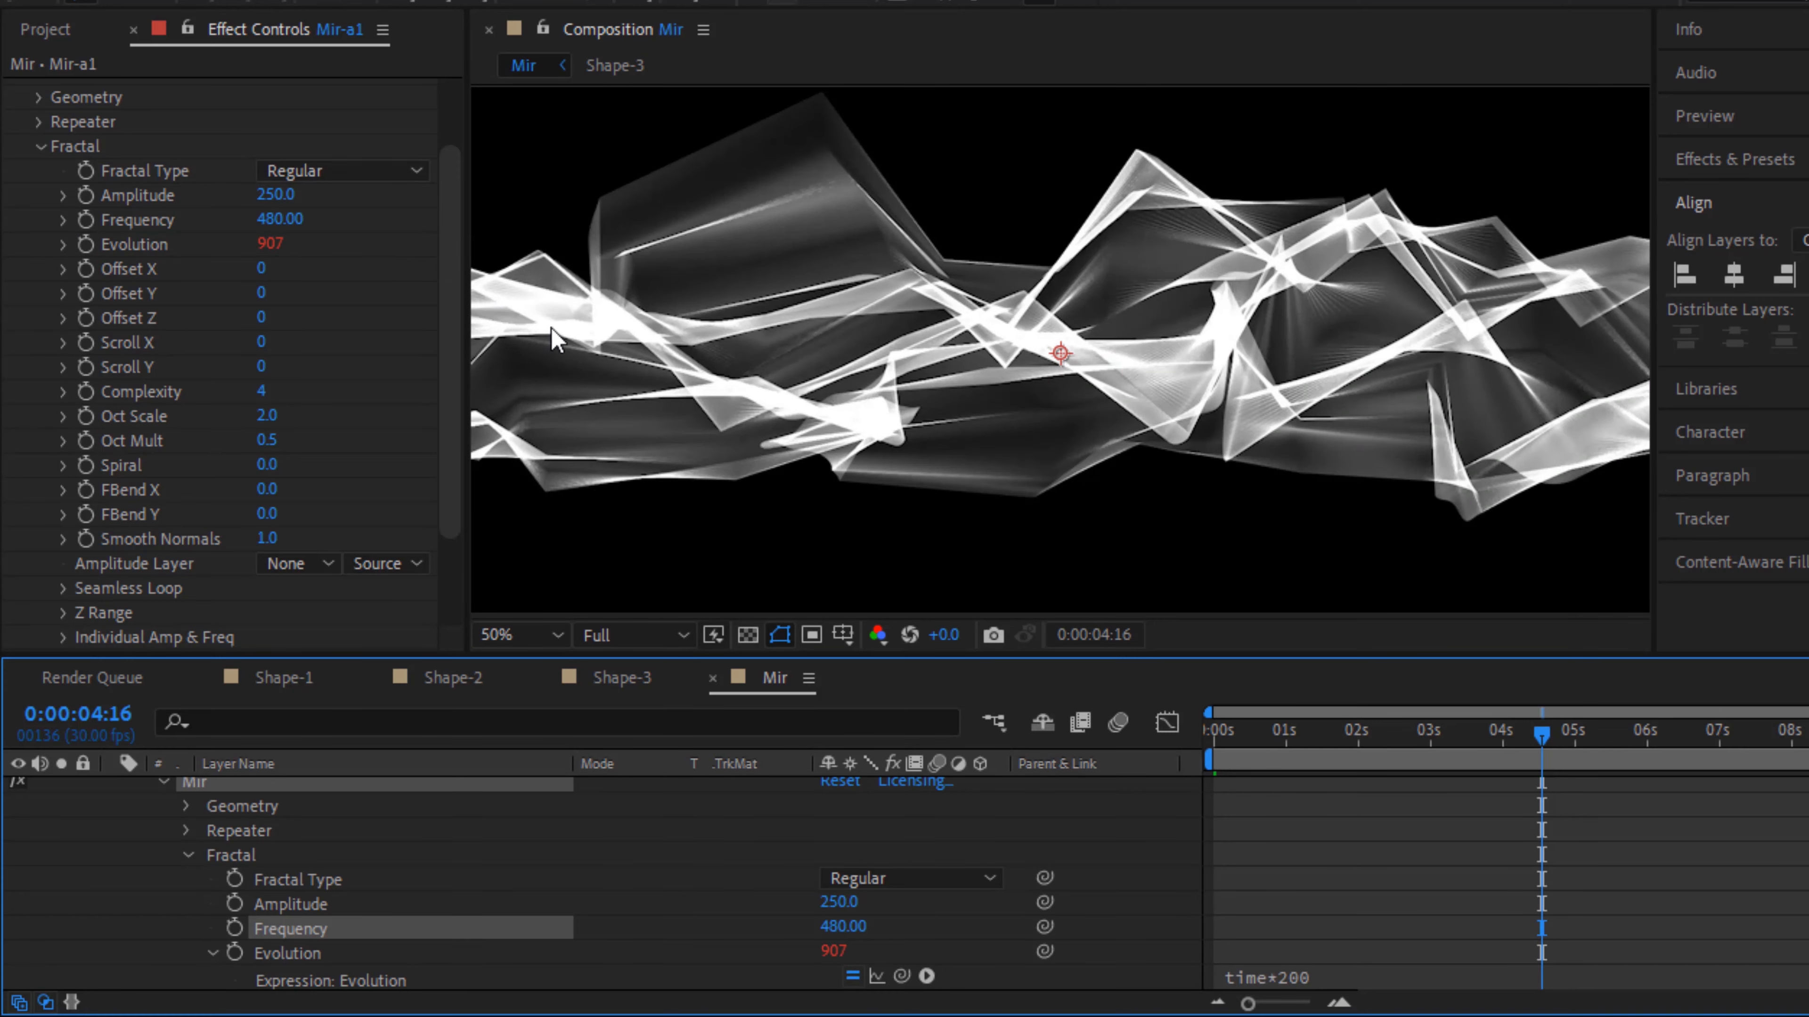
left_click(550, 328)
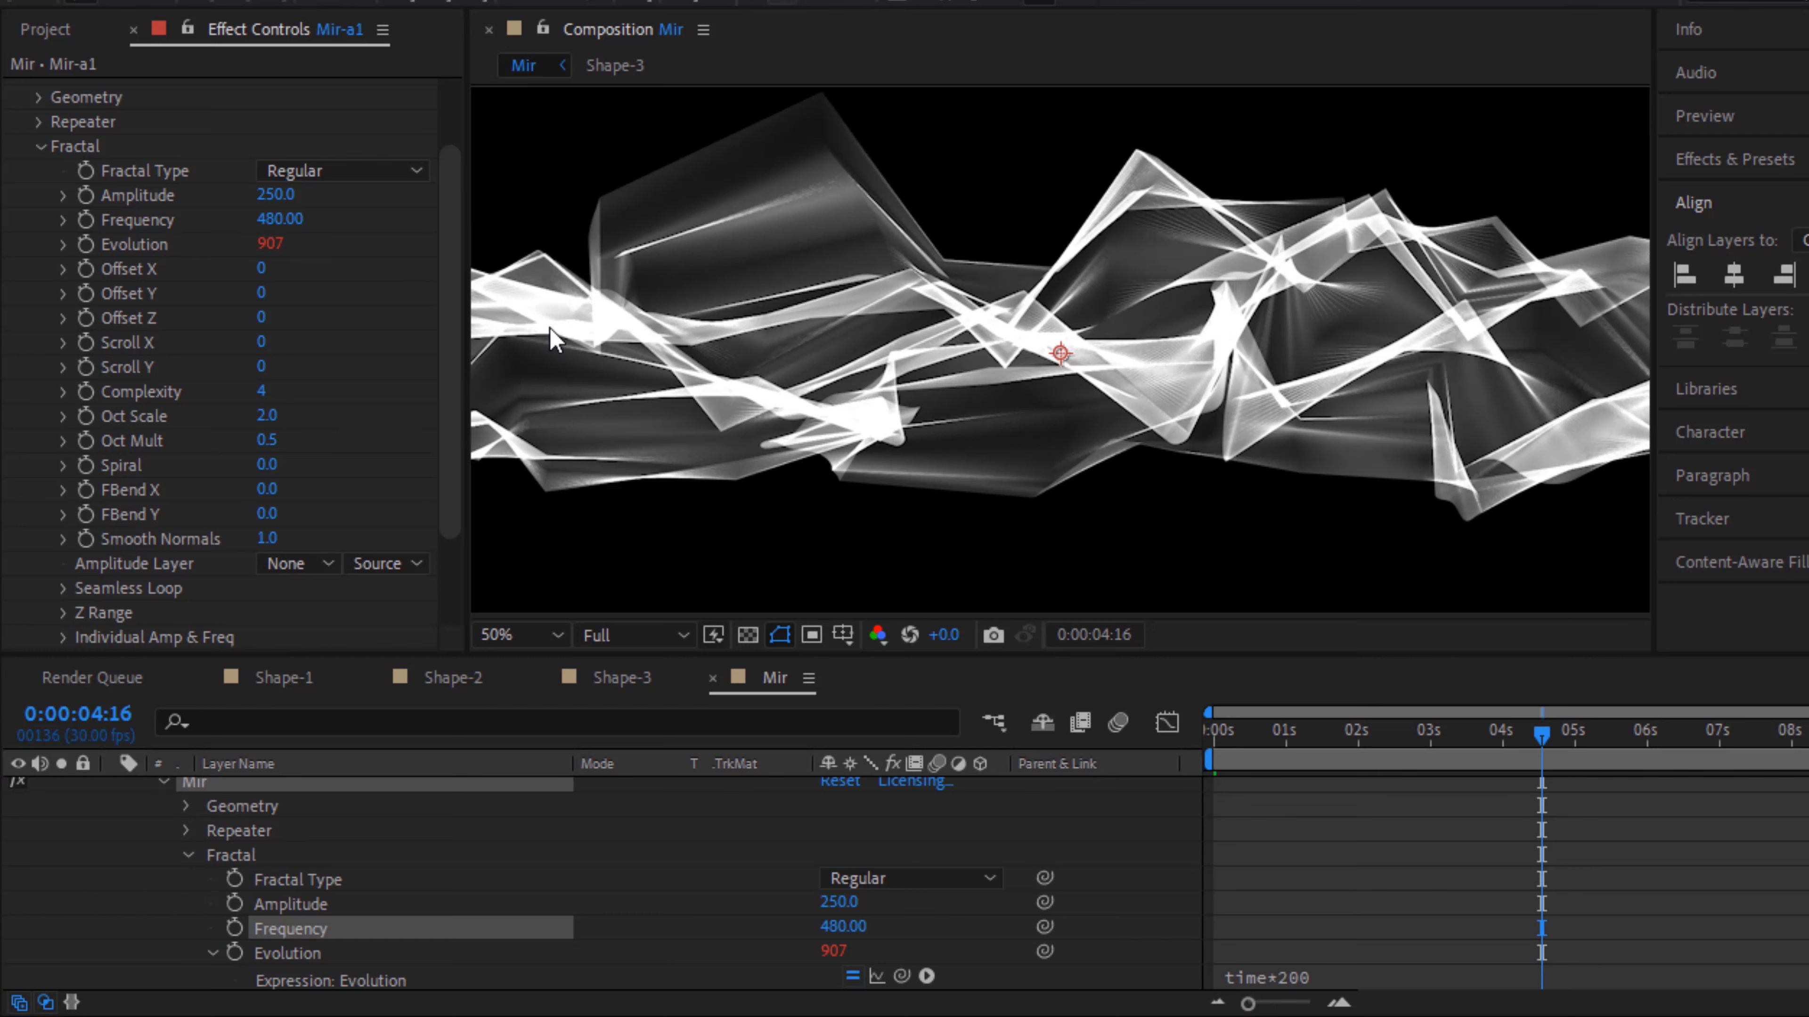
Add the expression time*2000 to the Mir effect's fractal Offset X property
left_click(85, 268, "alt")
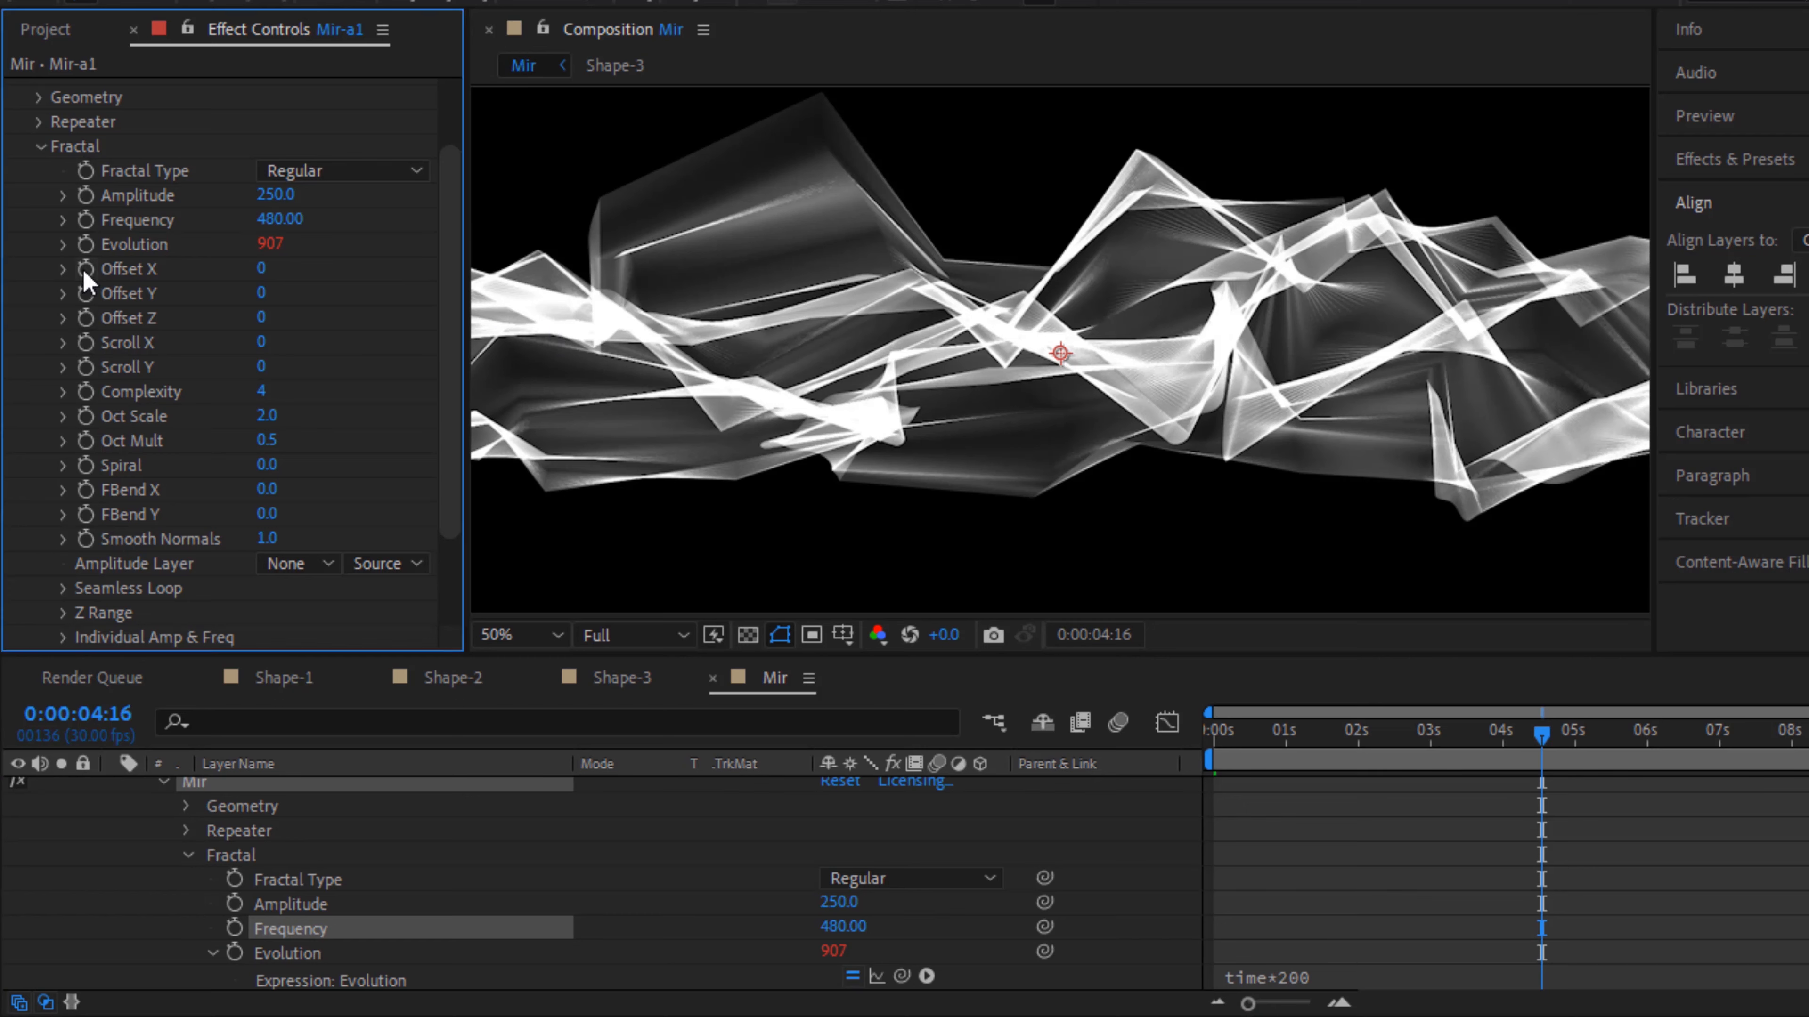
type("t")
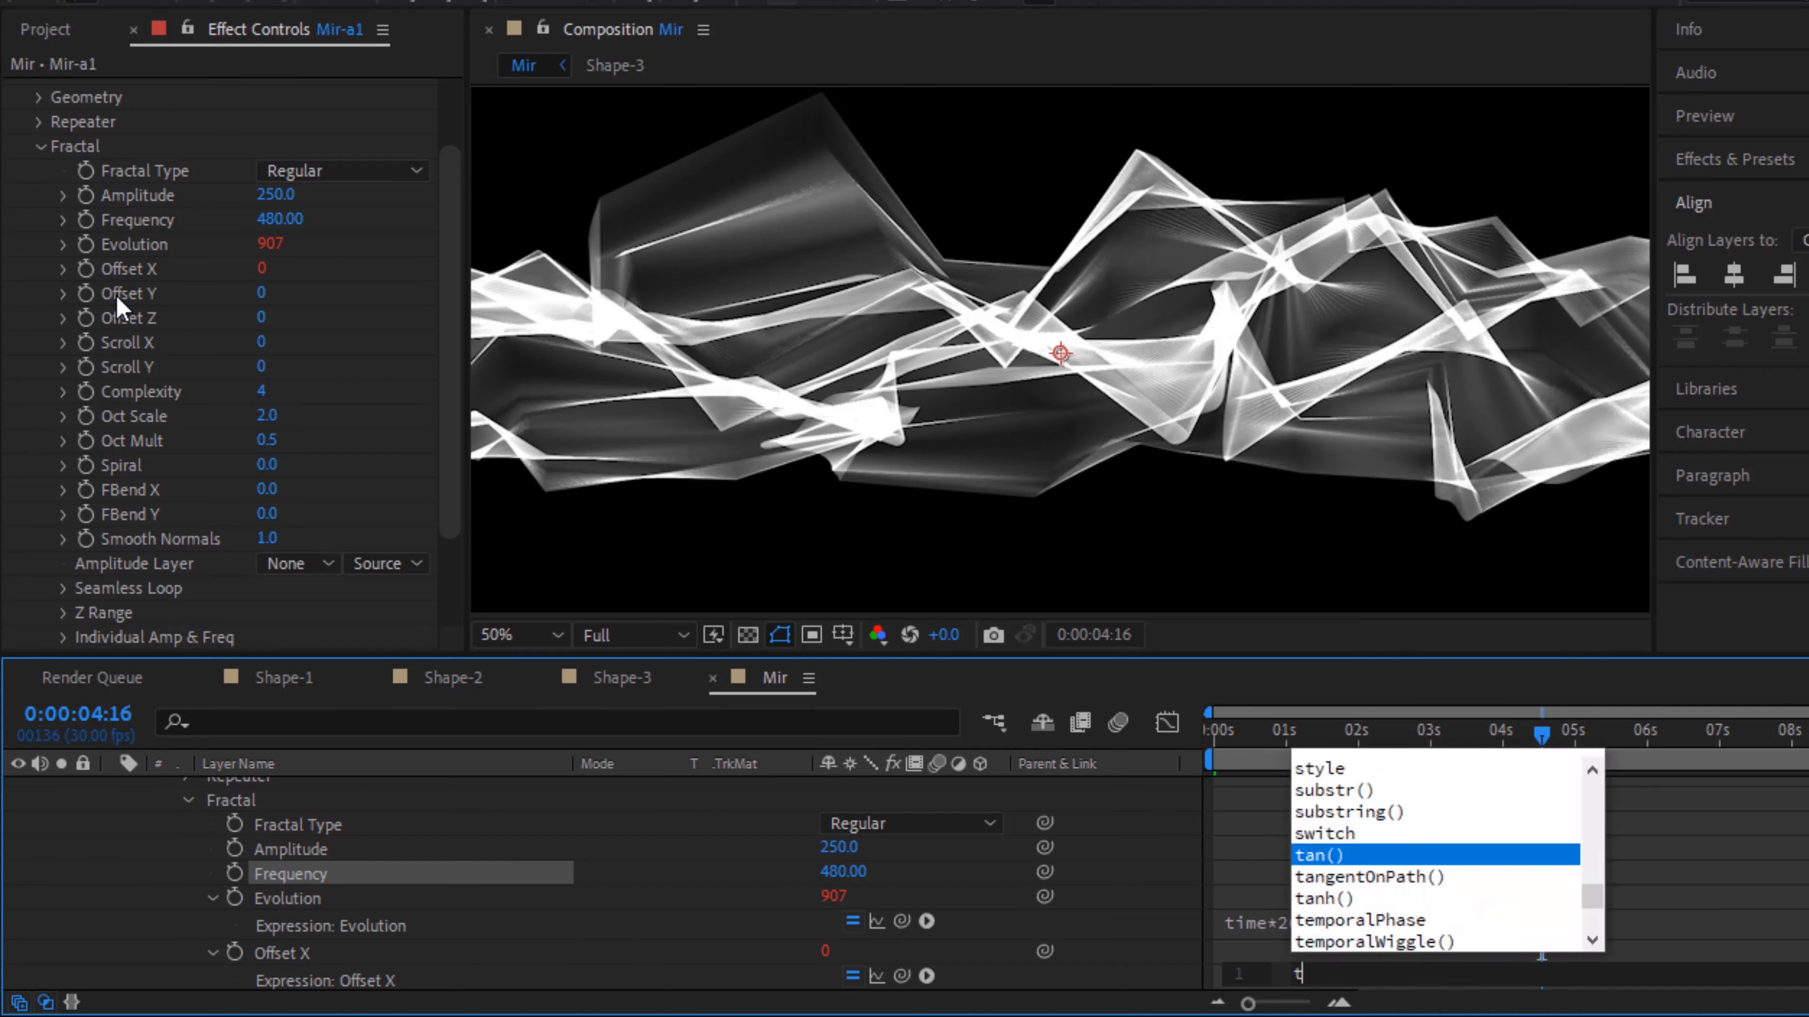
type("ime*2000")
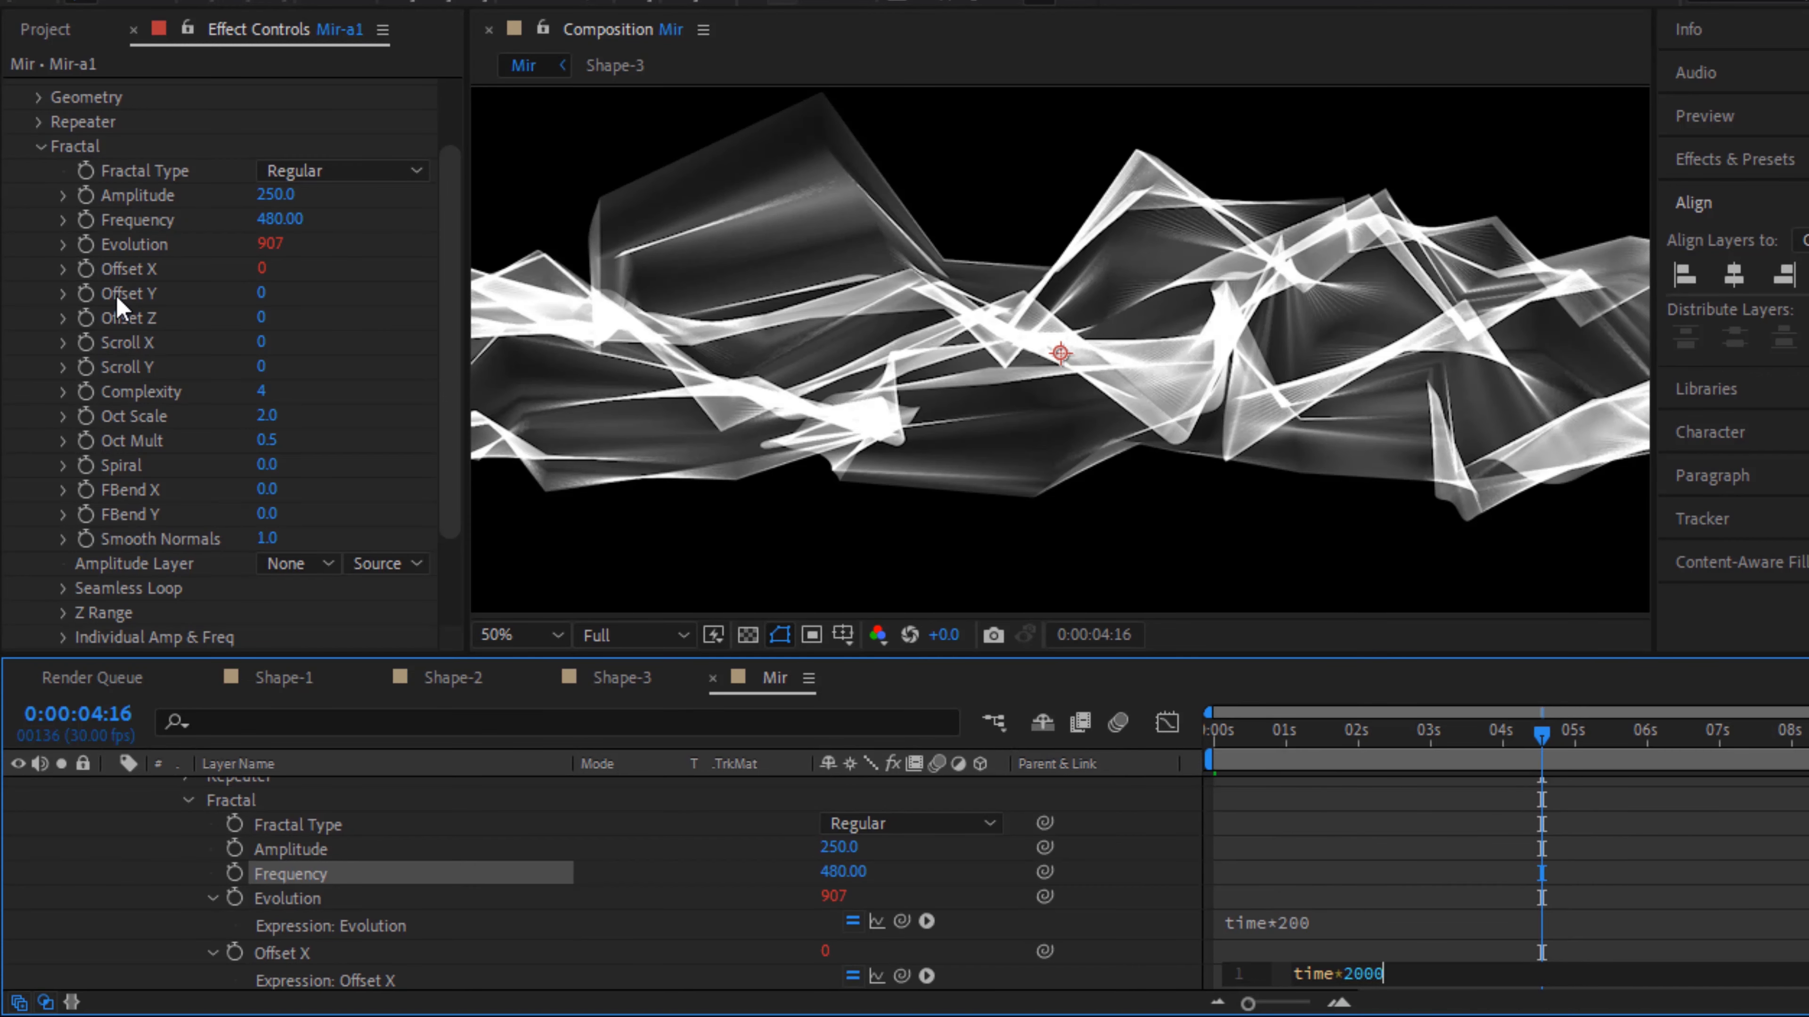
key("KP_Enter")
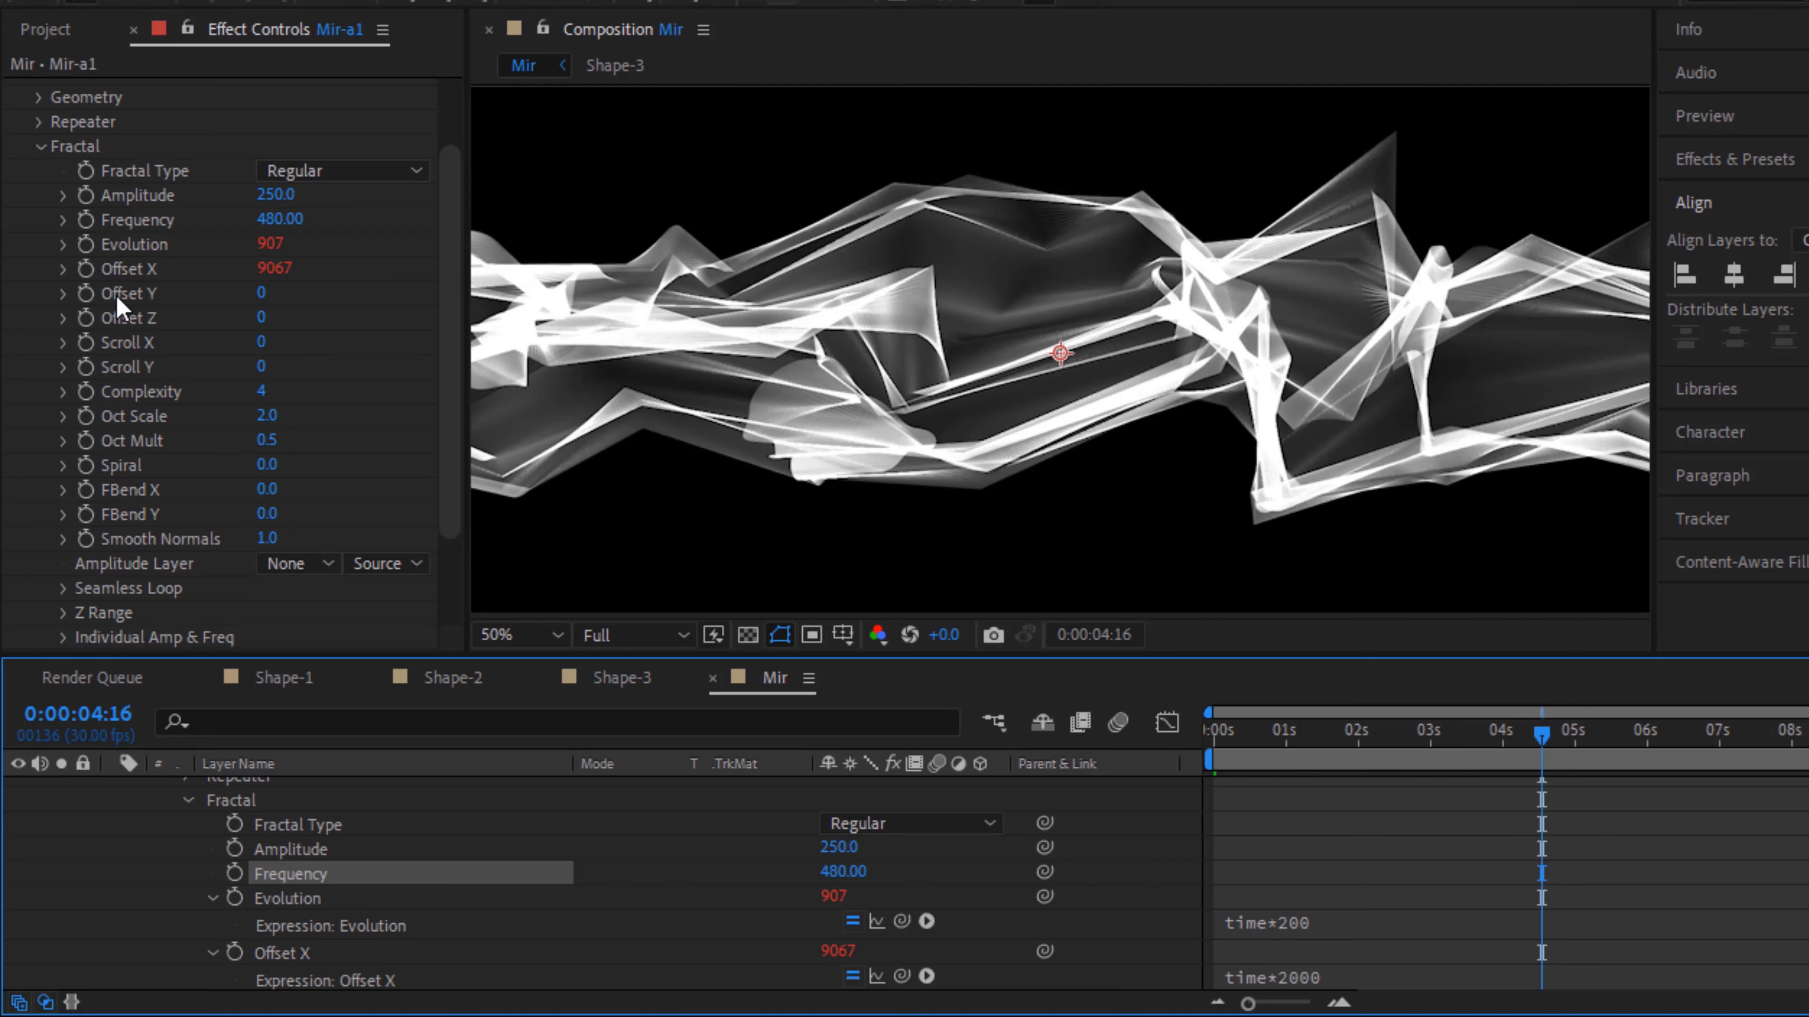
Use the Shape-3 layer as the Mir effect's Texture Layer
left_click(42, 148)
left_click(42, 291)
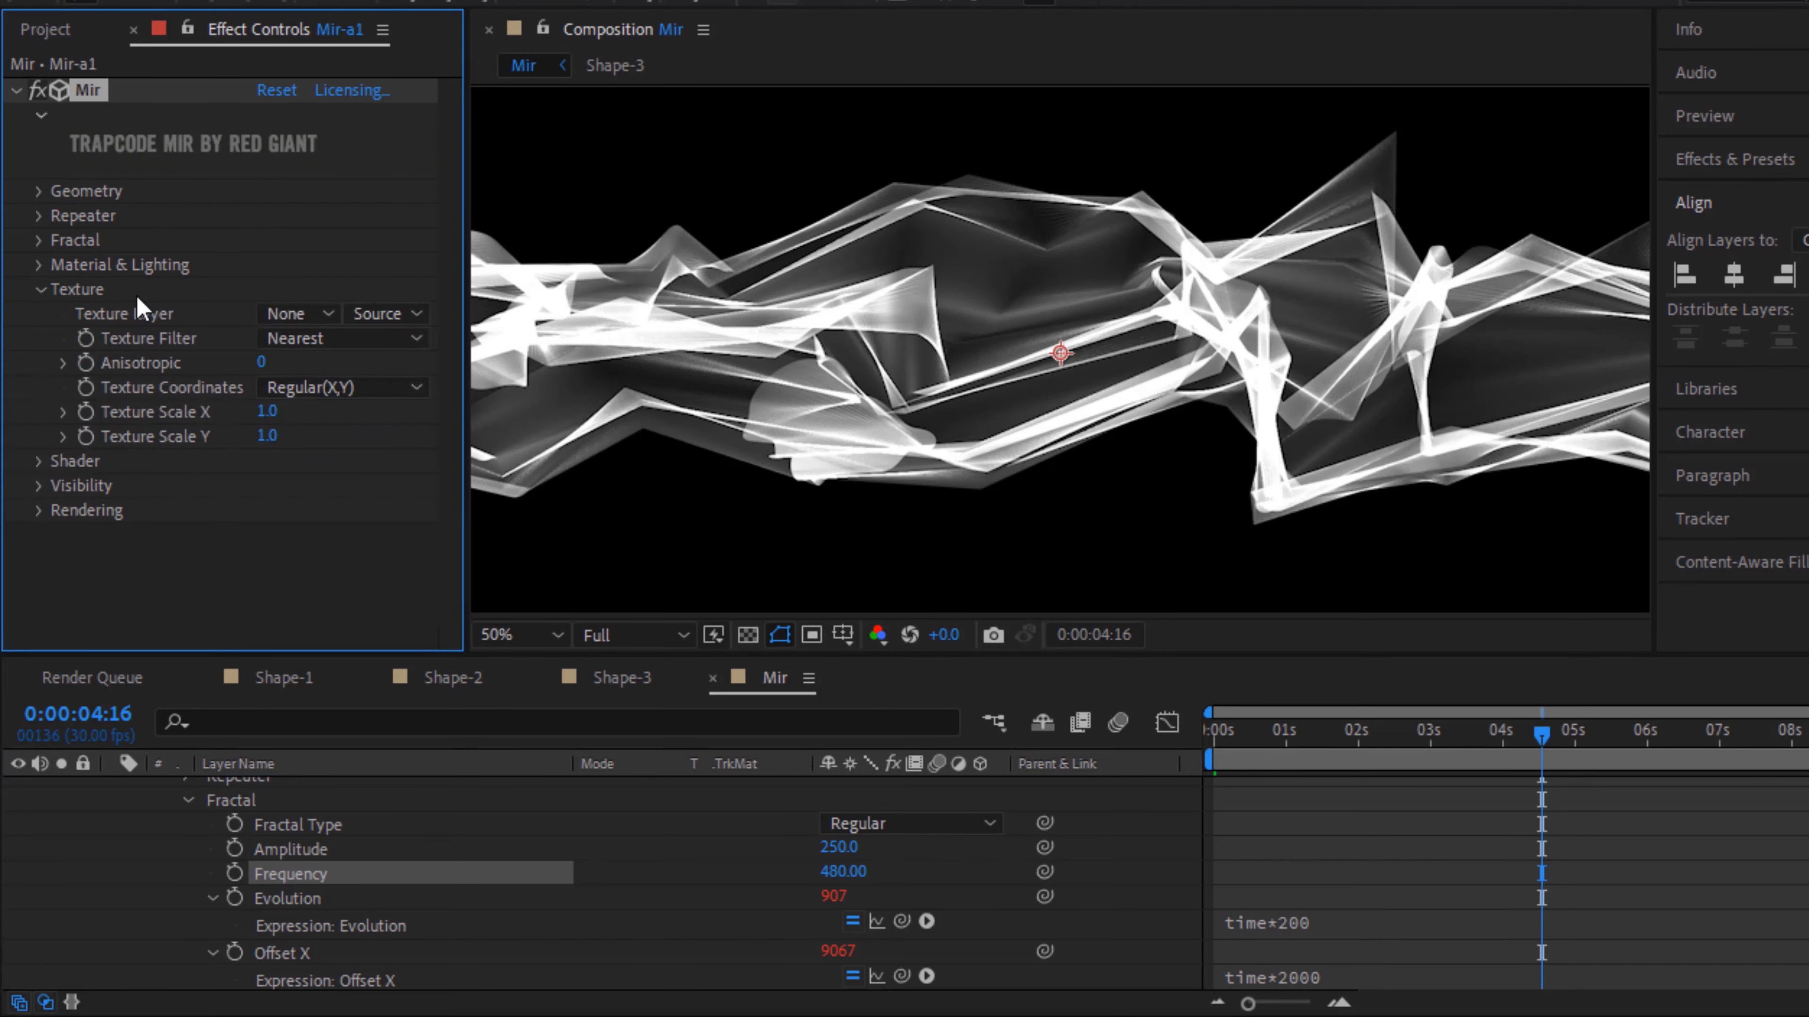
left_click(311, 321)
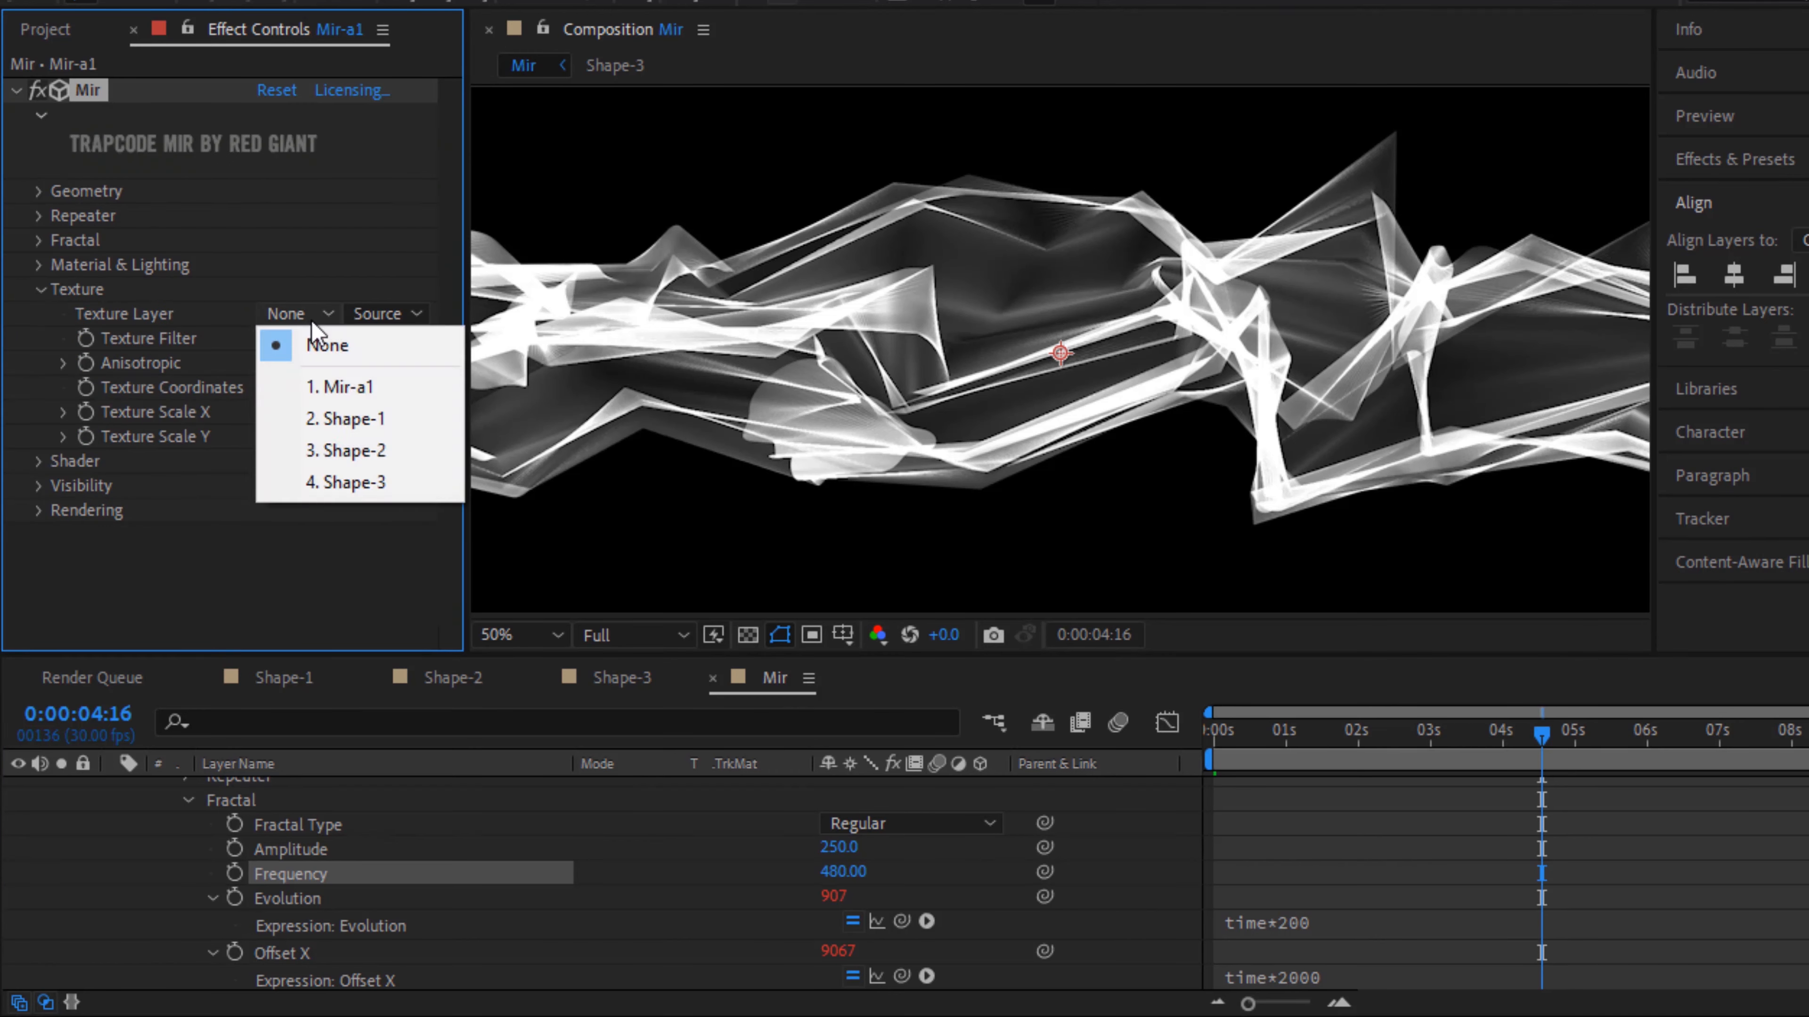
left_click(389, 482)
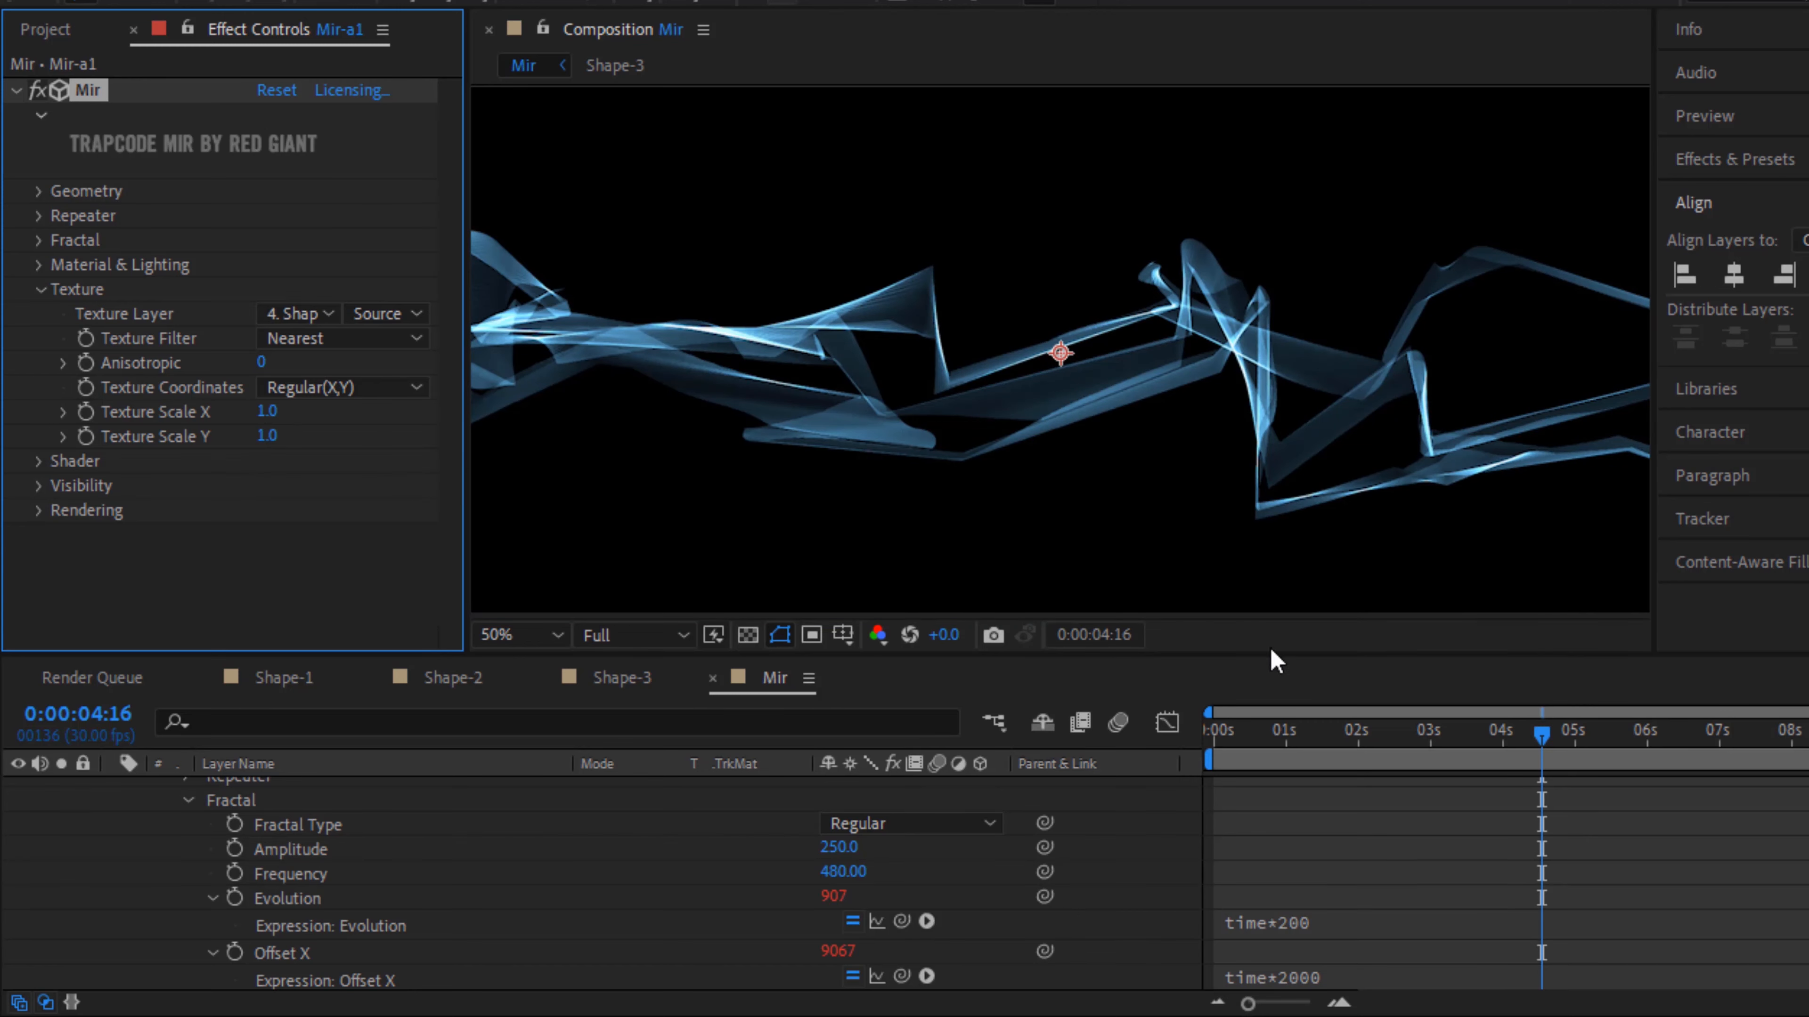
Check the textured Mir animation at another time and play a short preview from the composition's start
left_click(1330, 745)
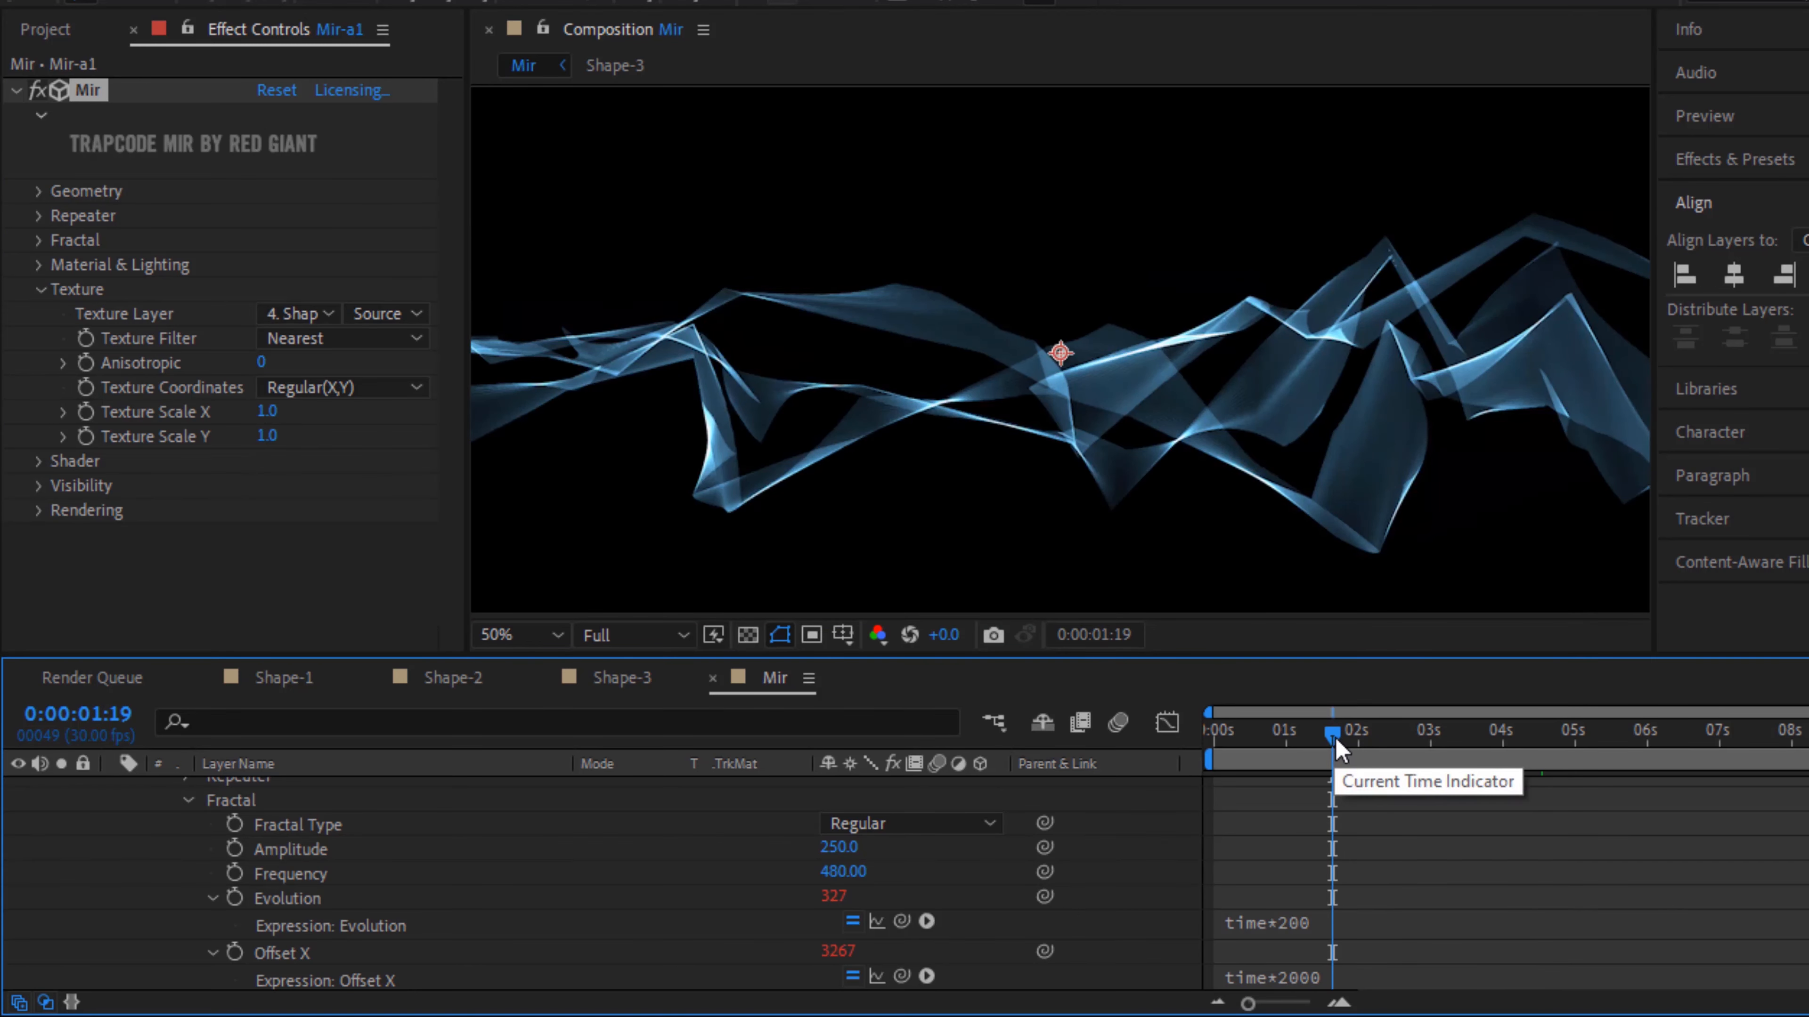
left_click_drag(1332, 745, 1212, 748)
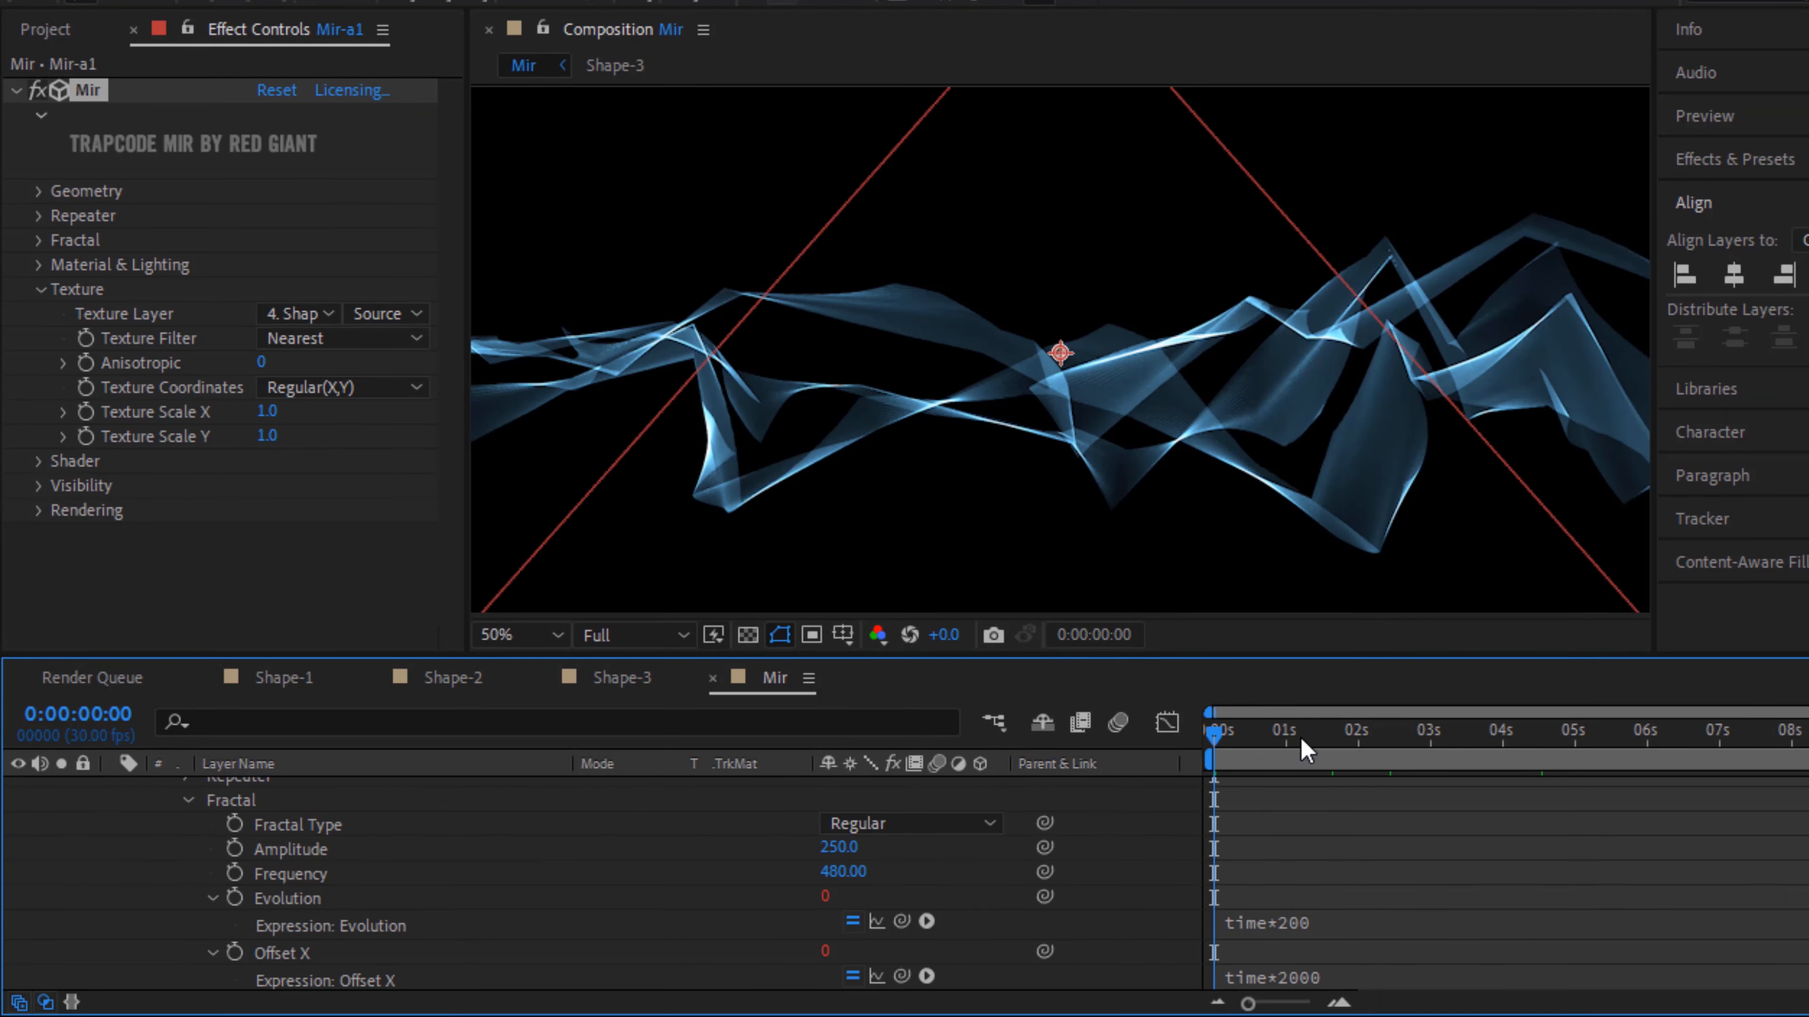
key("space")
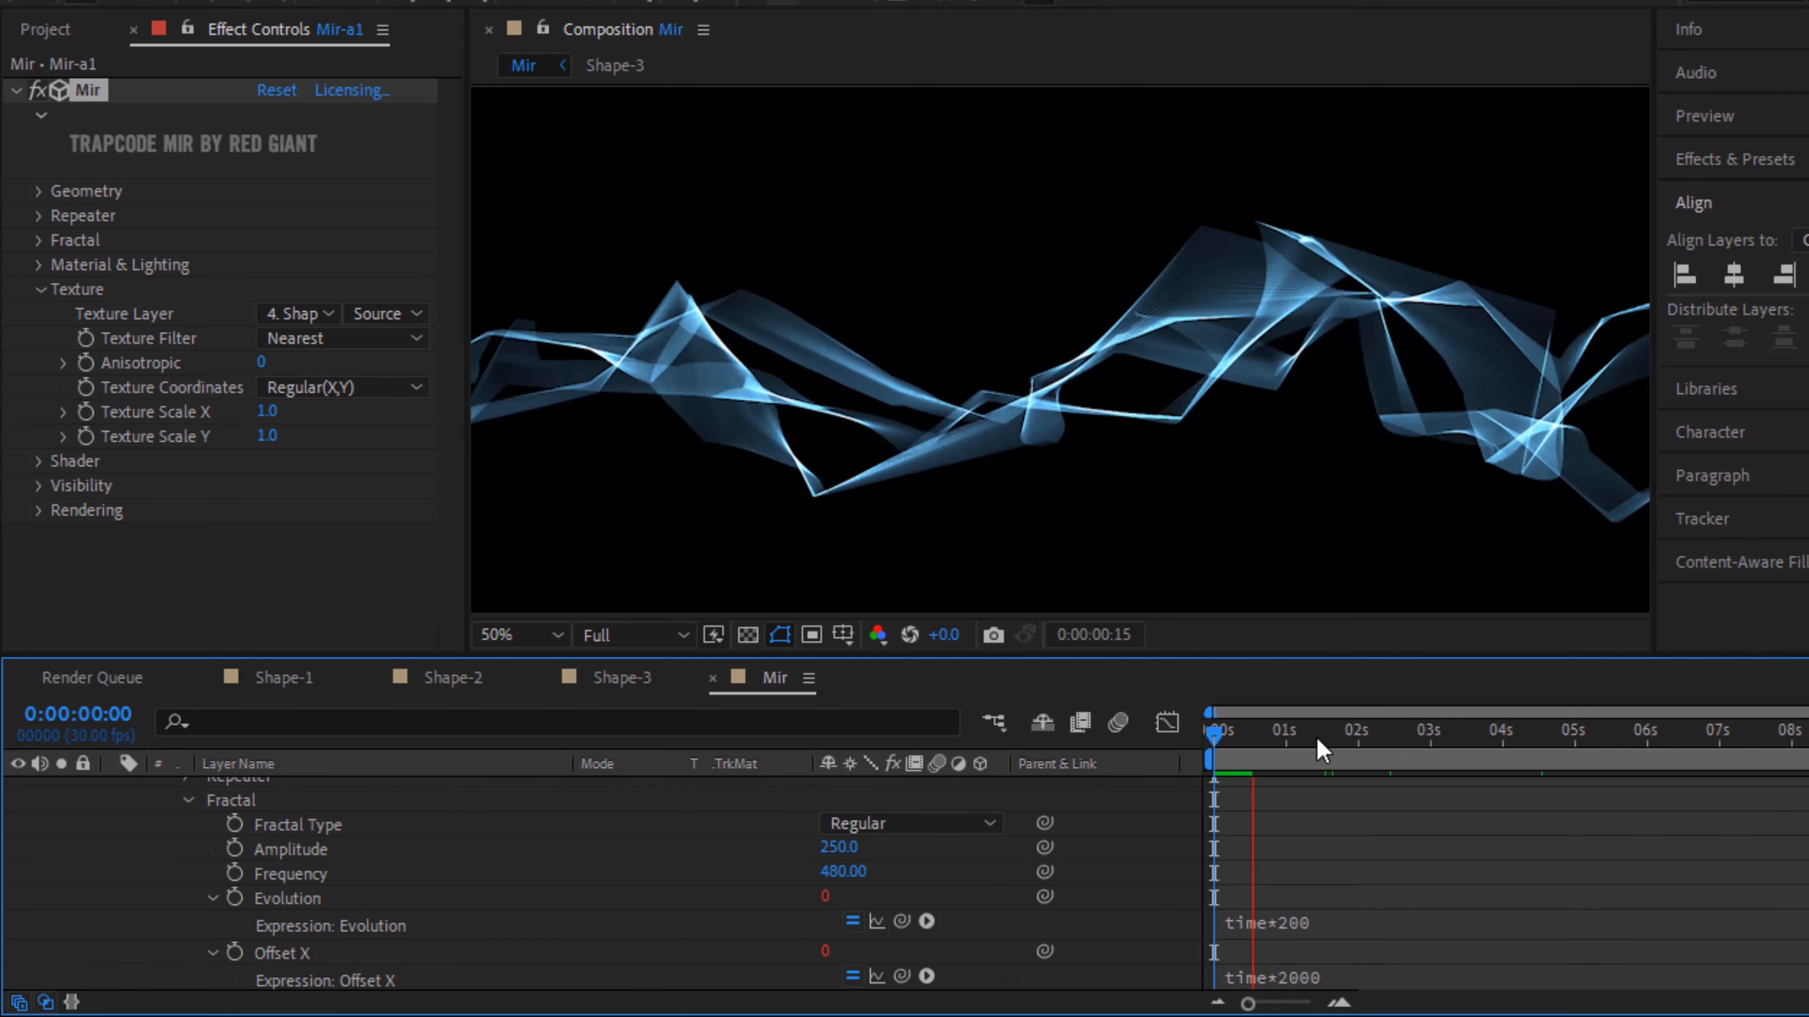
key("space")
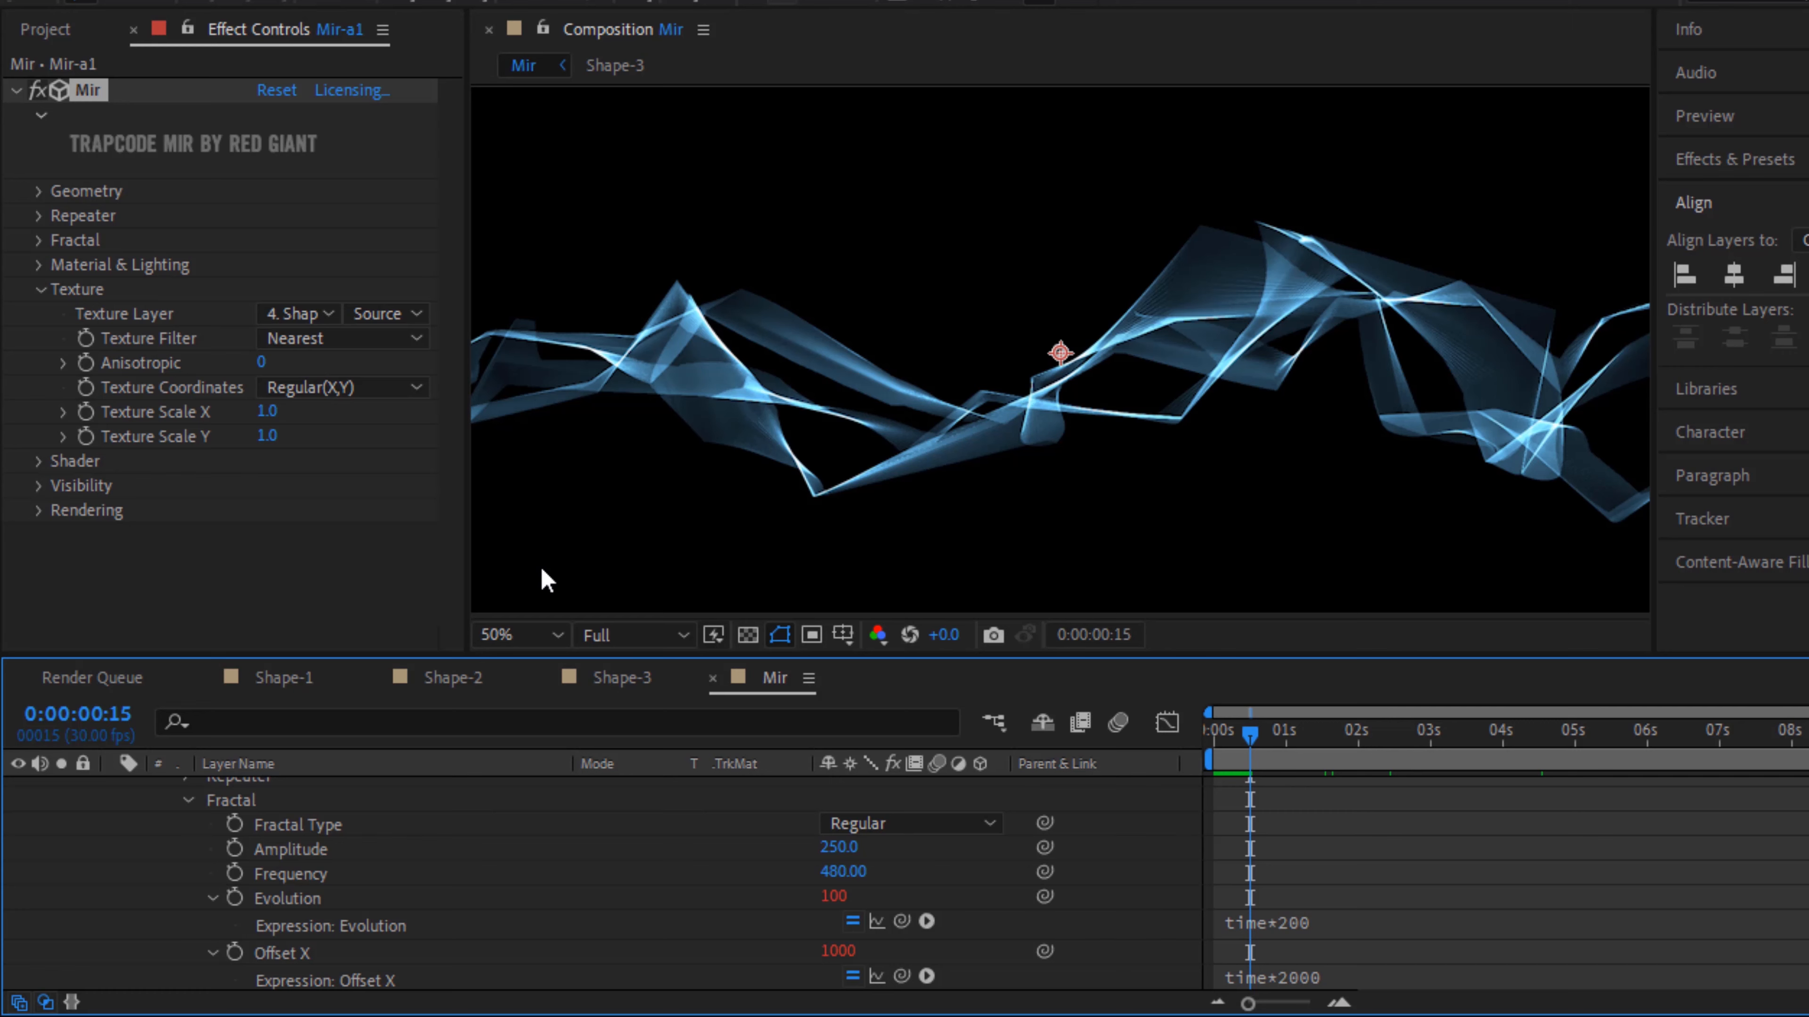
Set the Mir effect's Shader to Flat and its Blend mode to Normal
left_click(41, 289)
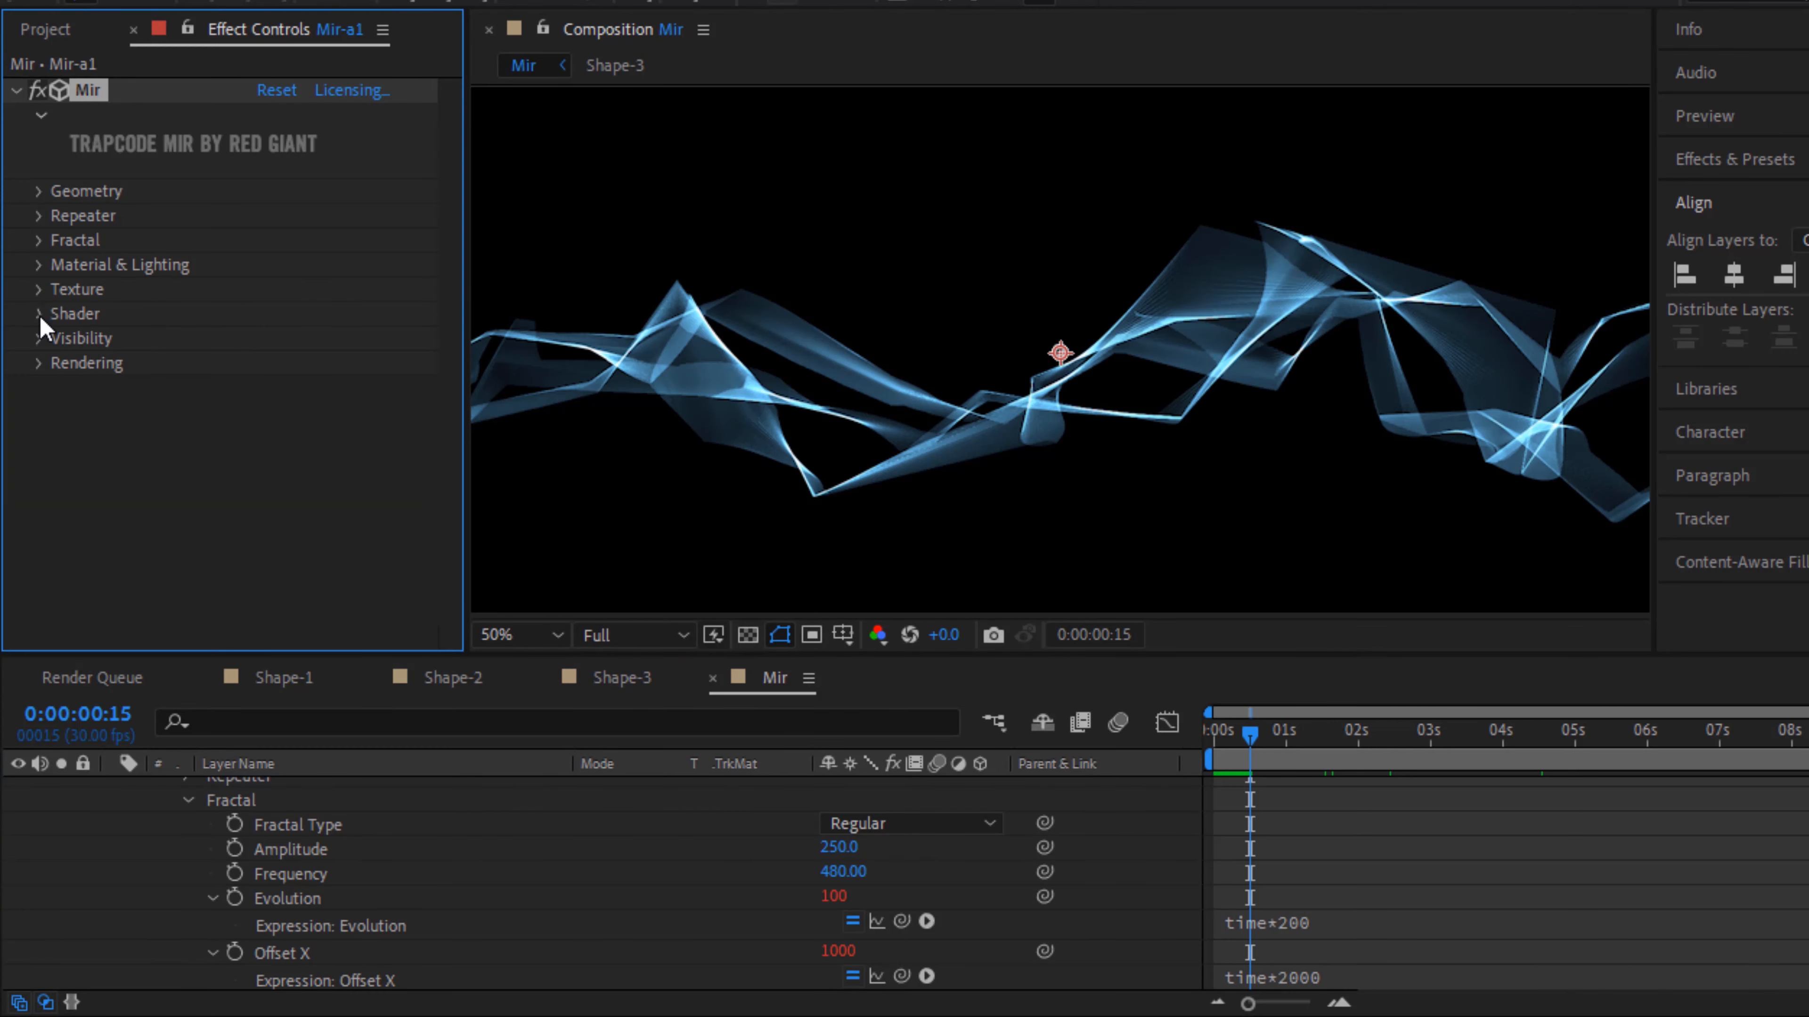
left_click(39, 314)
scroll(41, 326, "down", 1)
left_click(342, 269)
left_click(357, 365)
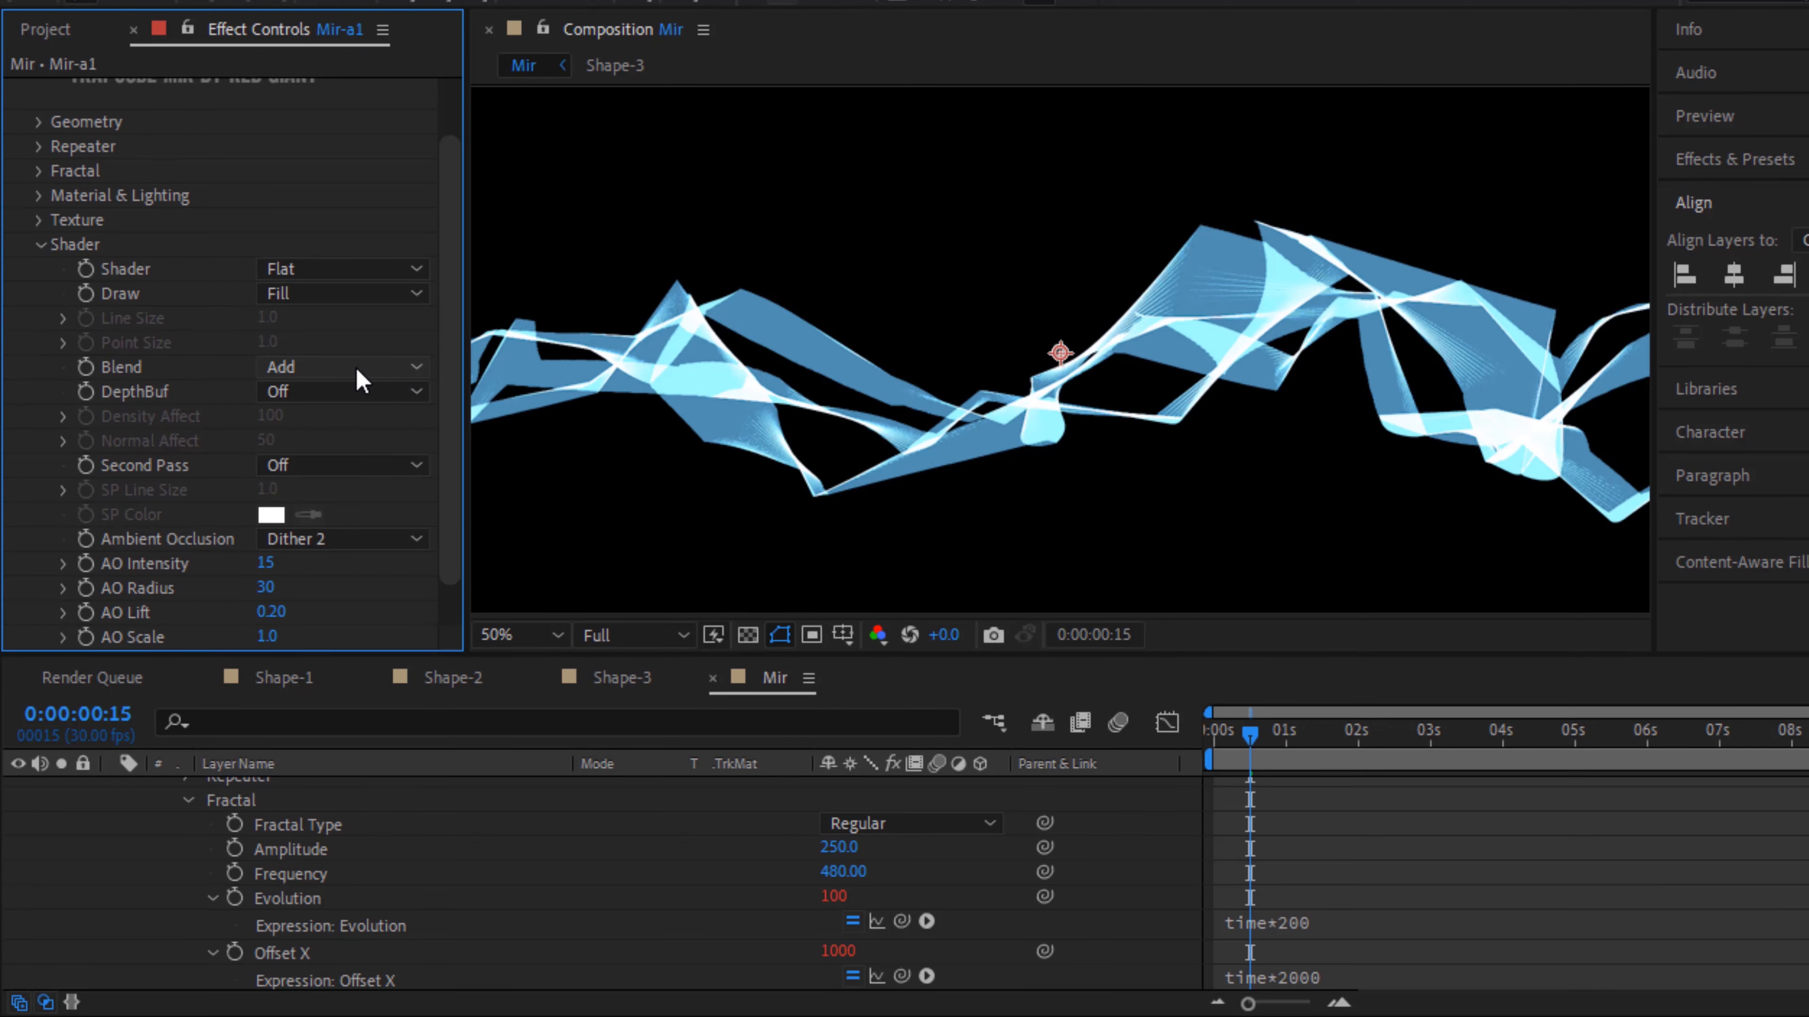
left_click(356, 371)
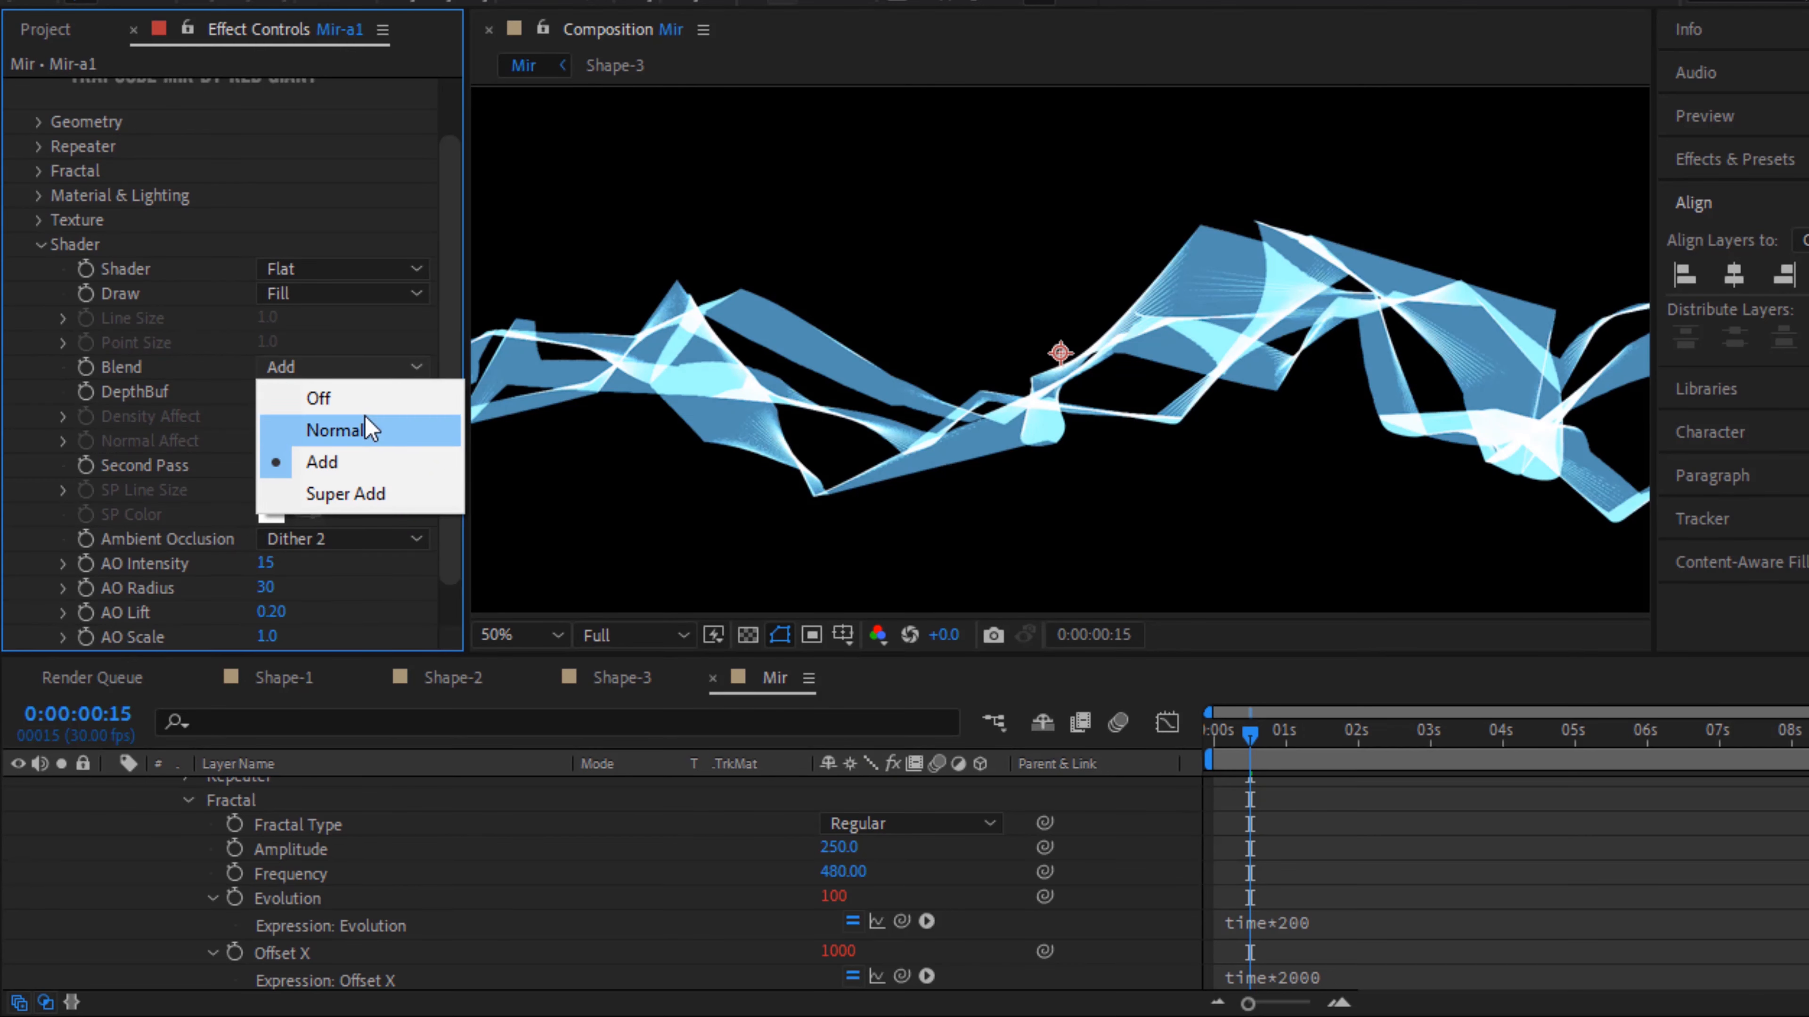
left_click(367, 431)
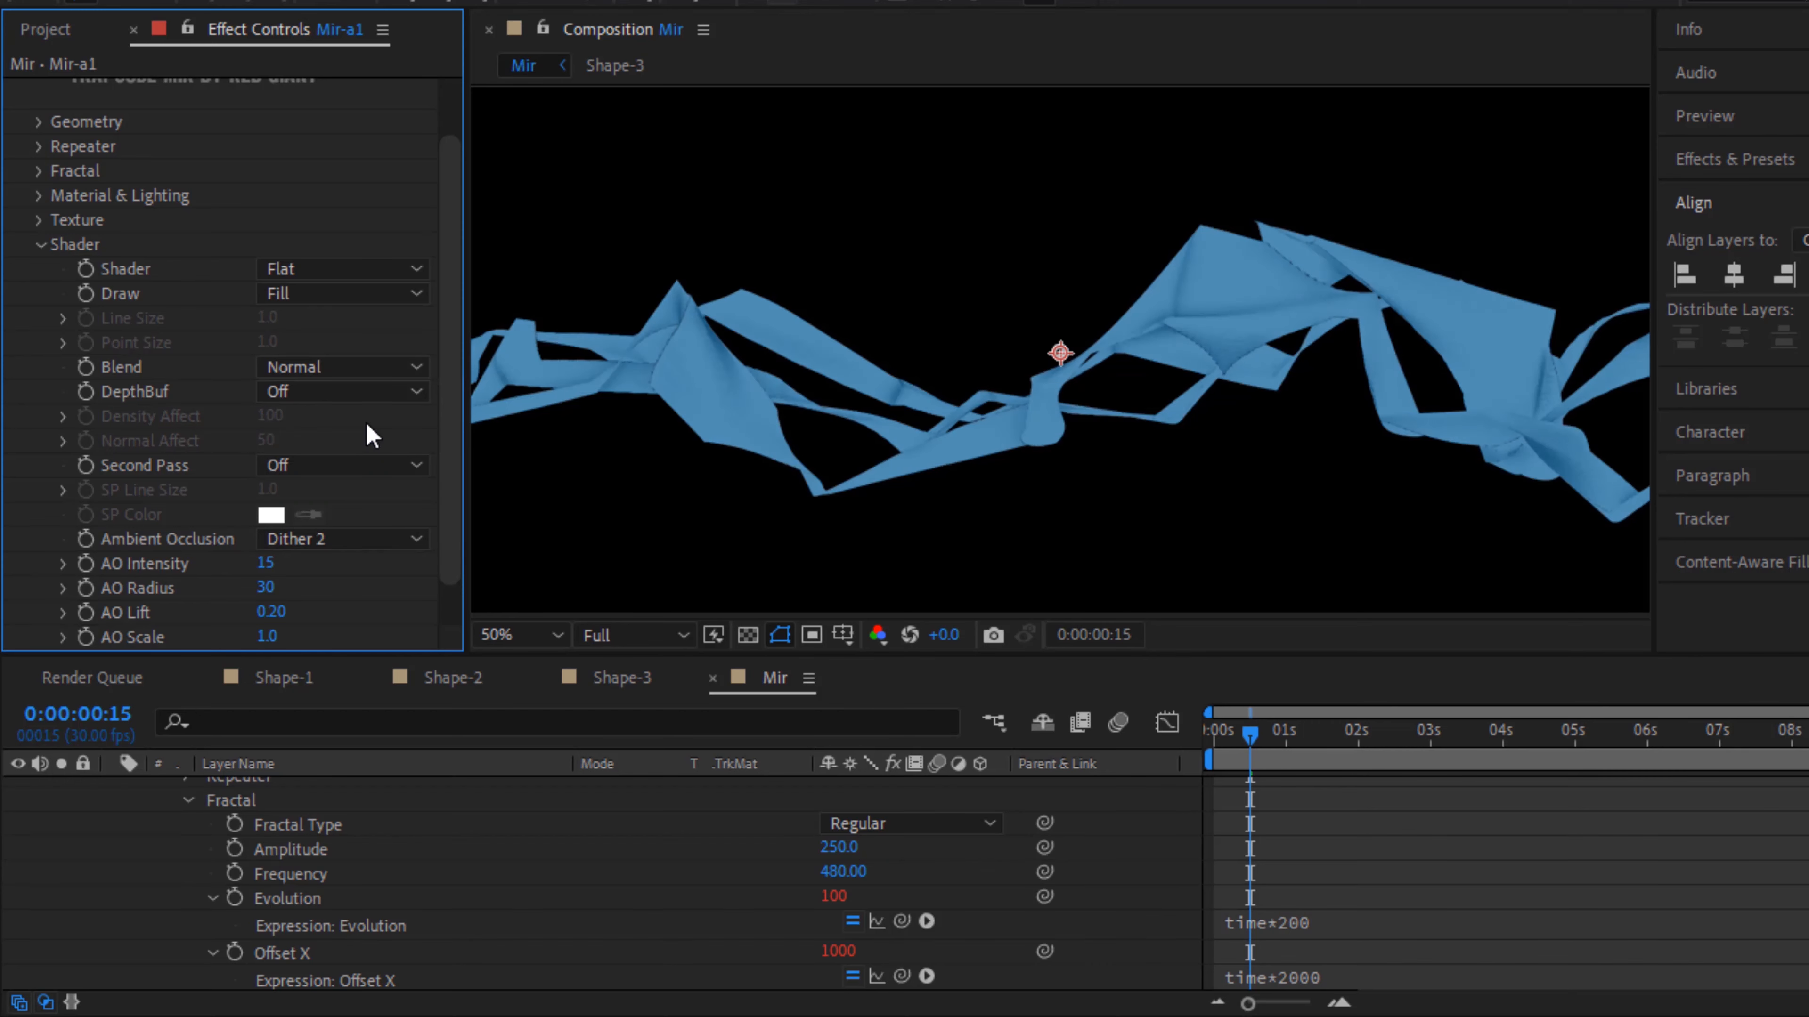
Turn off Ambient Occlusion in the Mir effect's shader settings
left_click(370, 530)
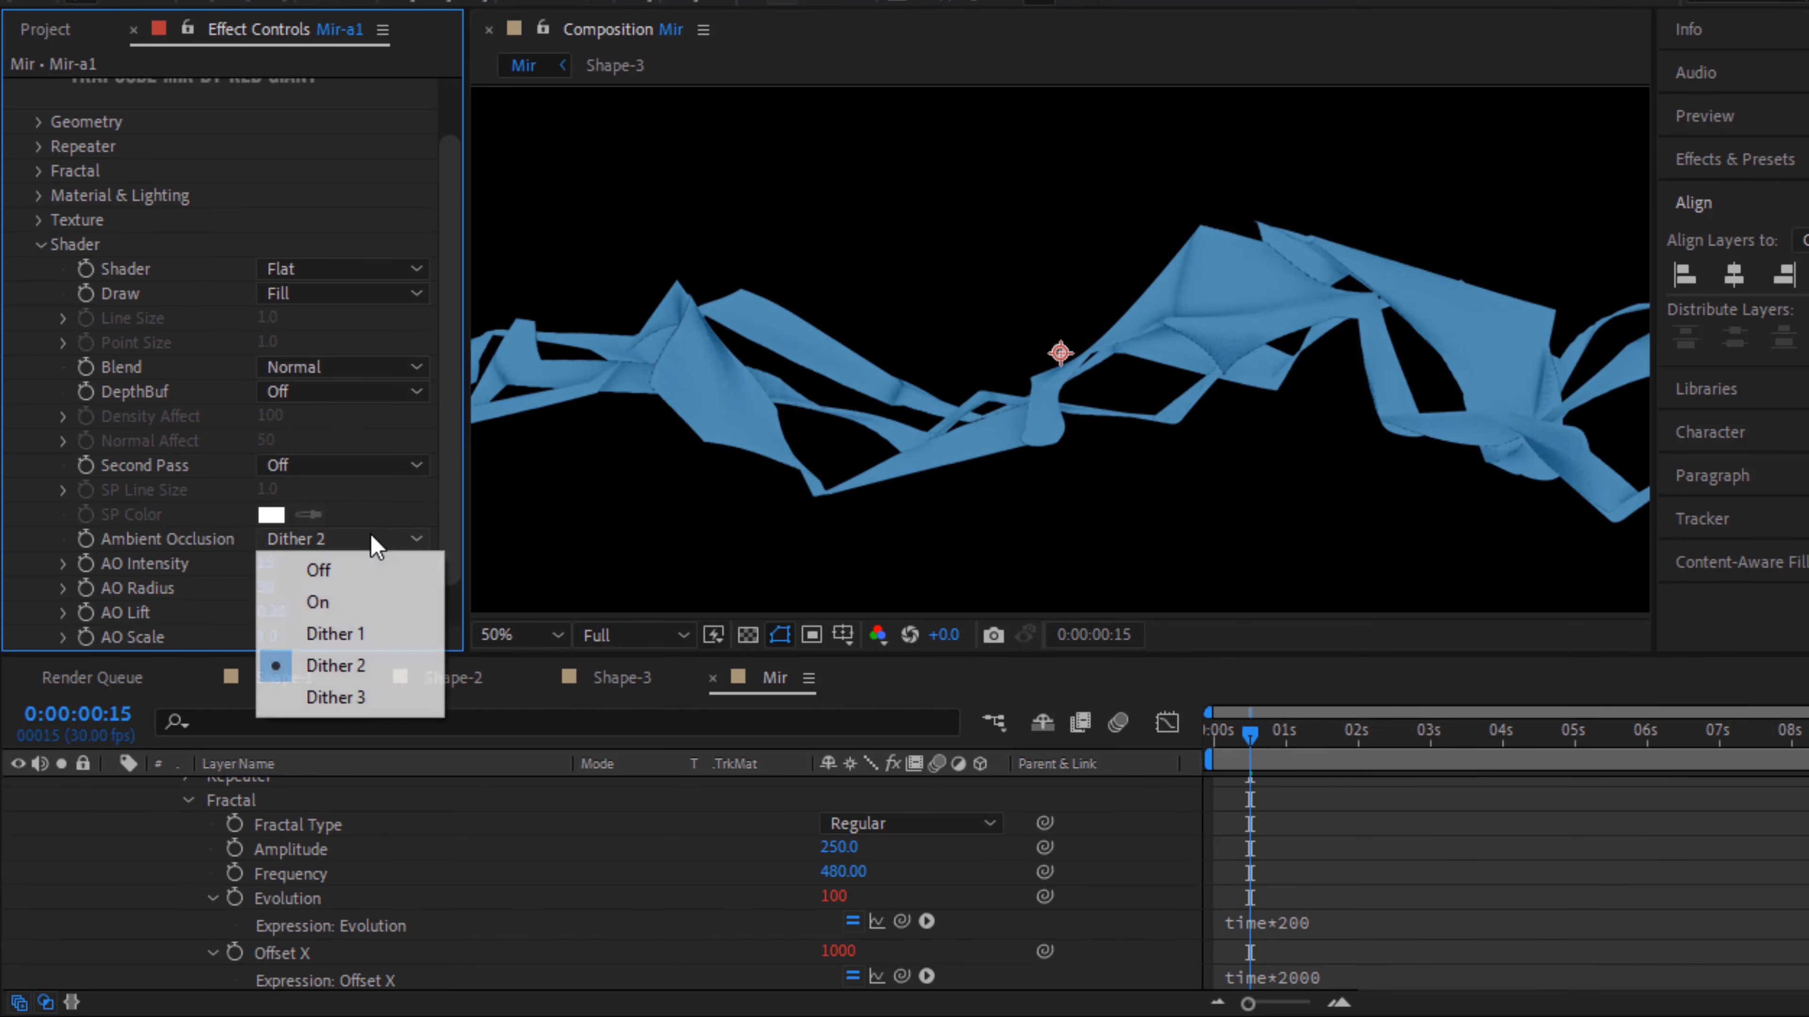
left_click(371, 575)
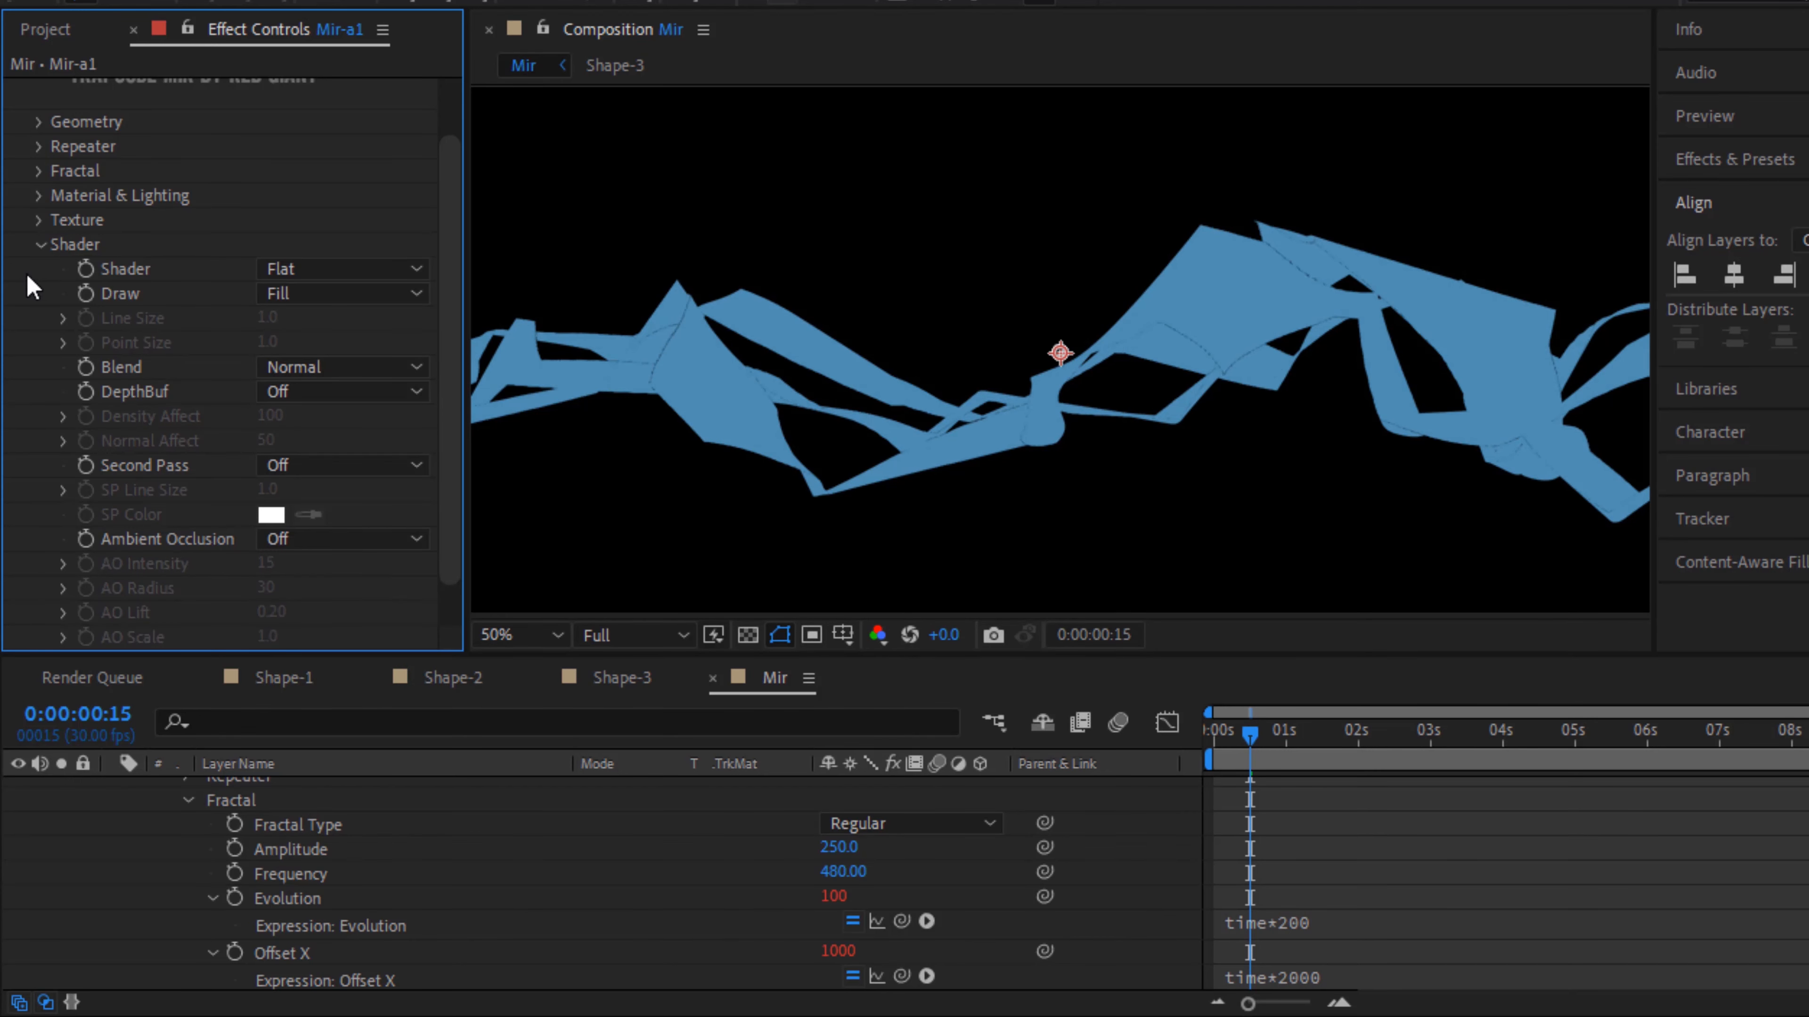
left_click(40, 245)
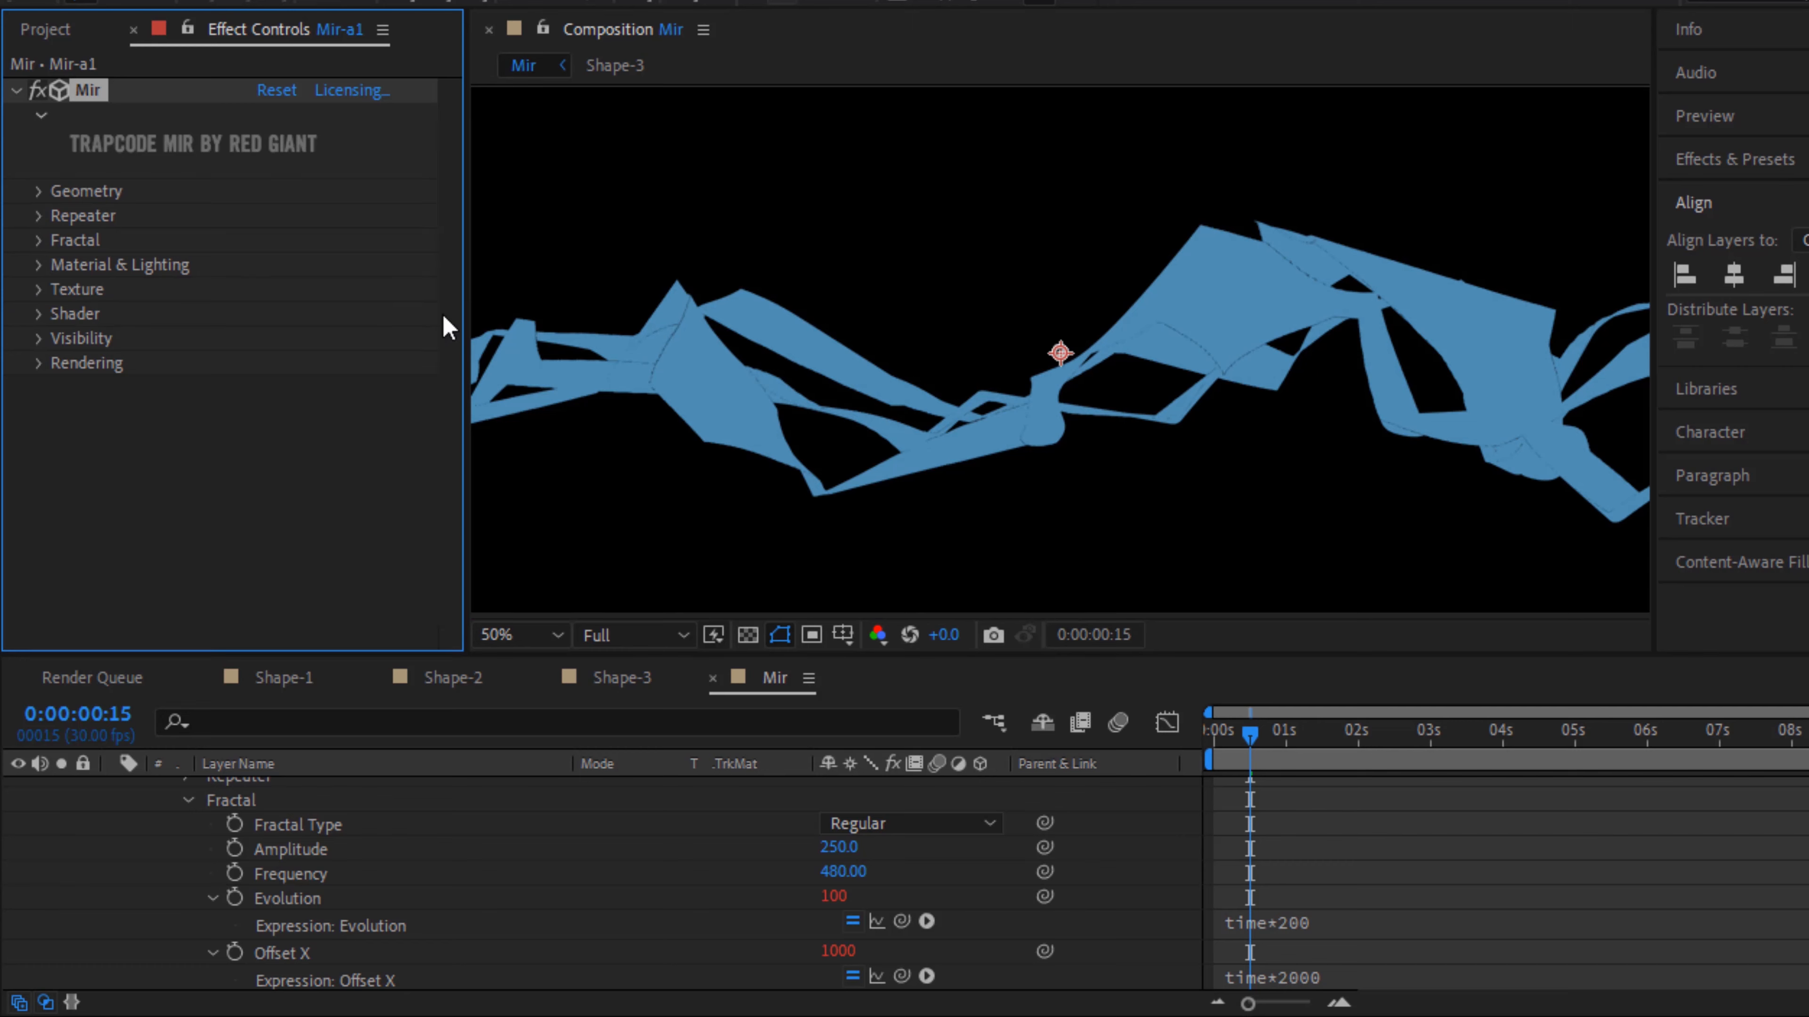
Set the Mir effect's visibility values to Far 5000, Fog Start 4000 and Fog End 5000
left_click(39, 339)
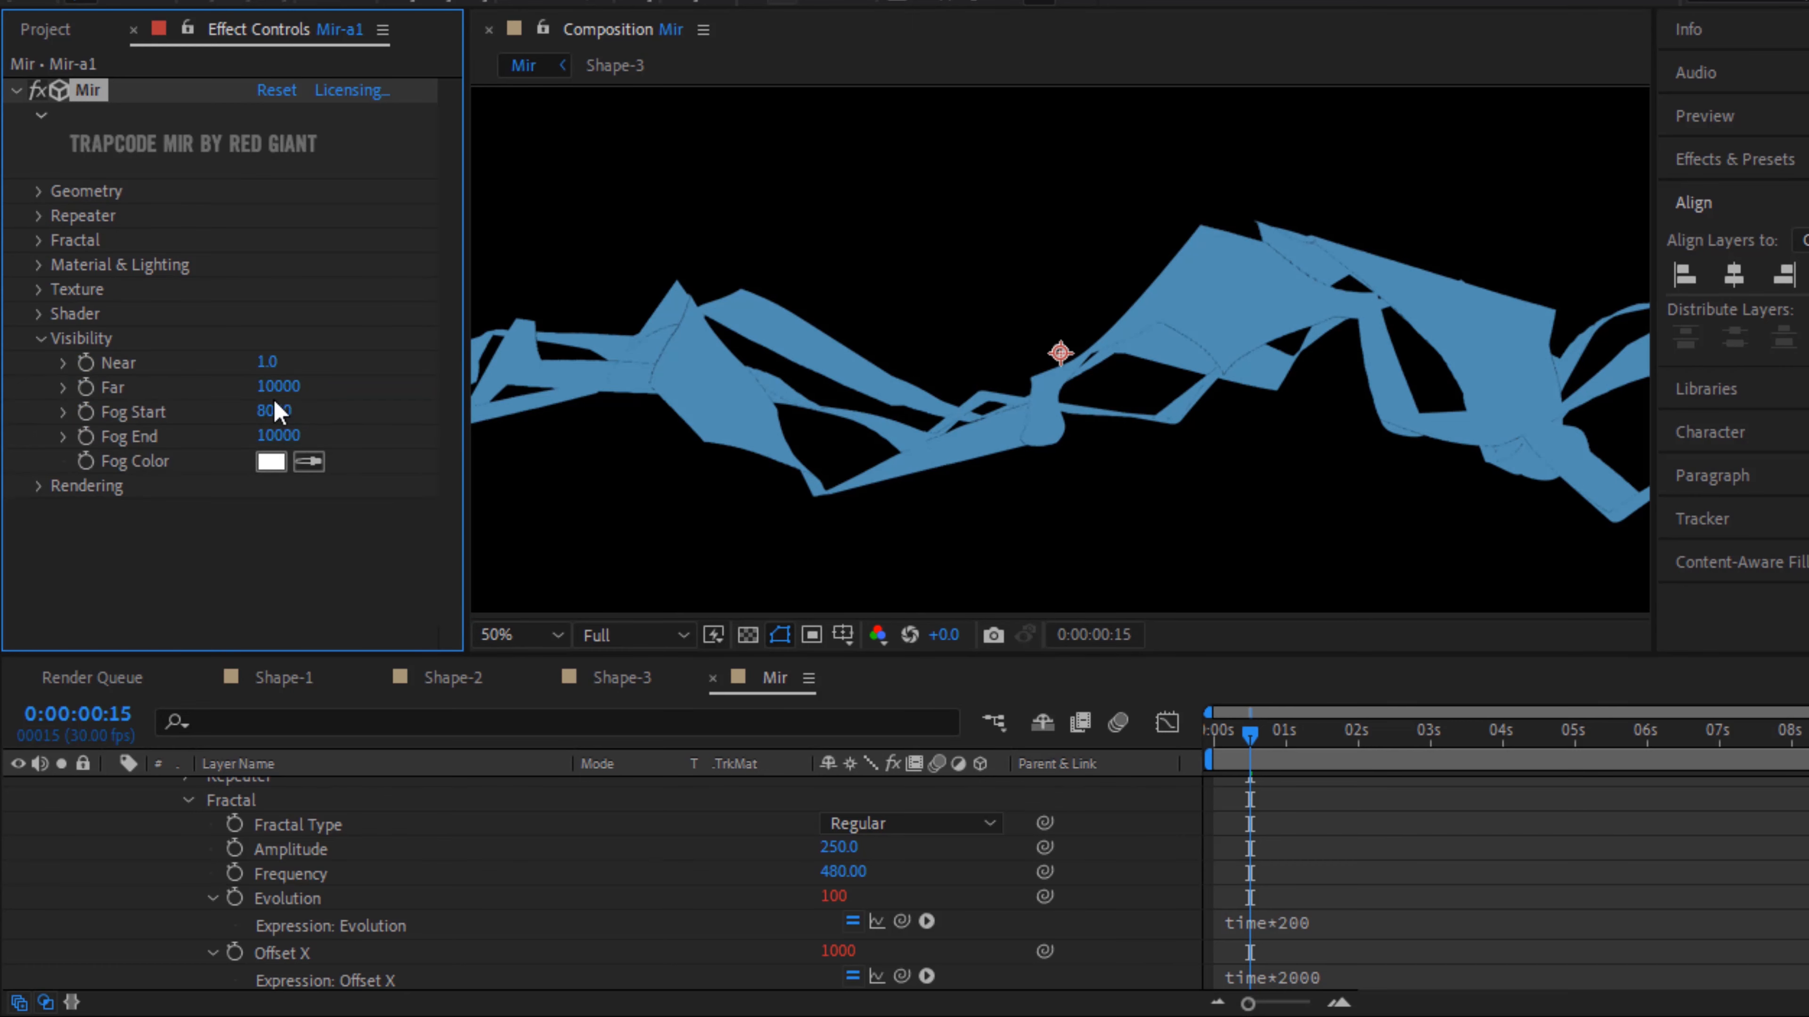
left_click(283, 388)
type("5000")
key("Tab")
type("4000")
key("Tab")
type("5")
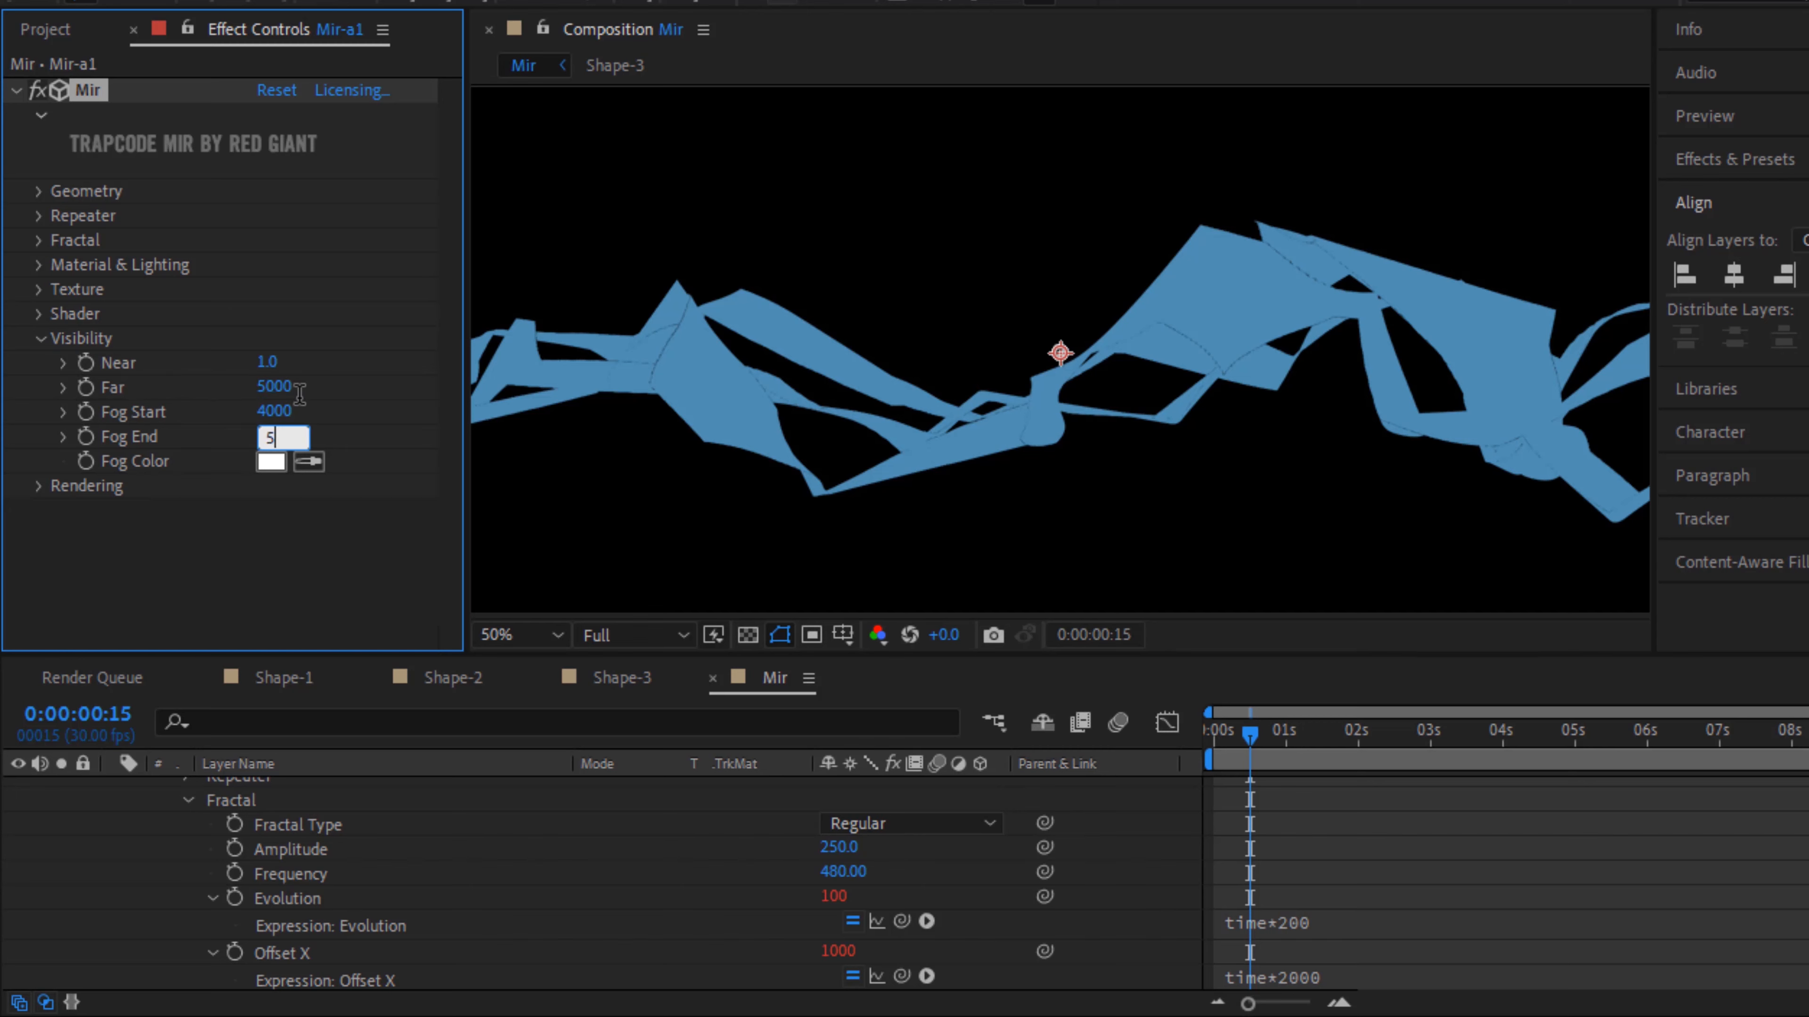
type("000")
key("Return")
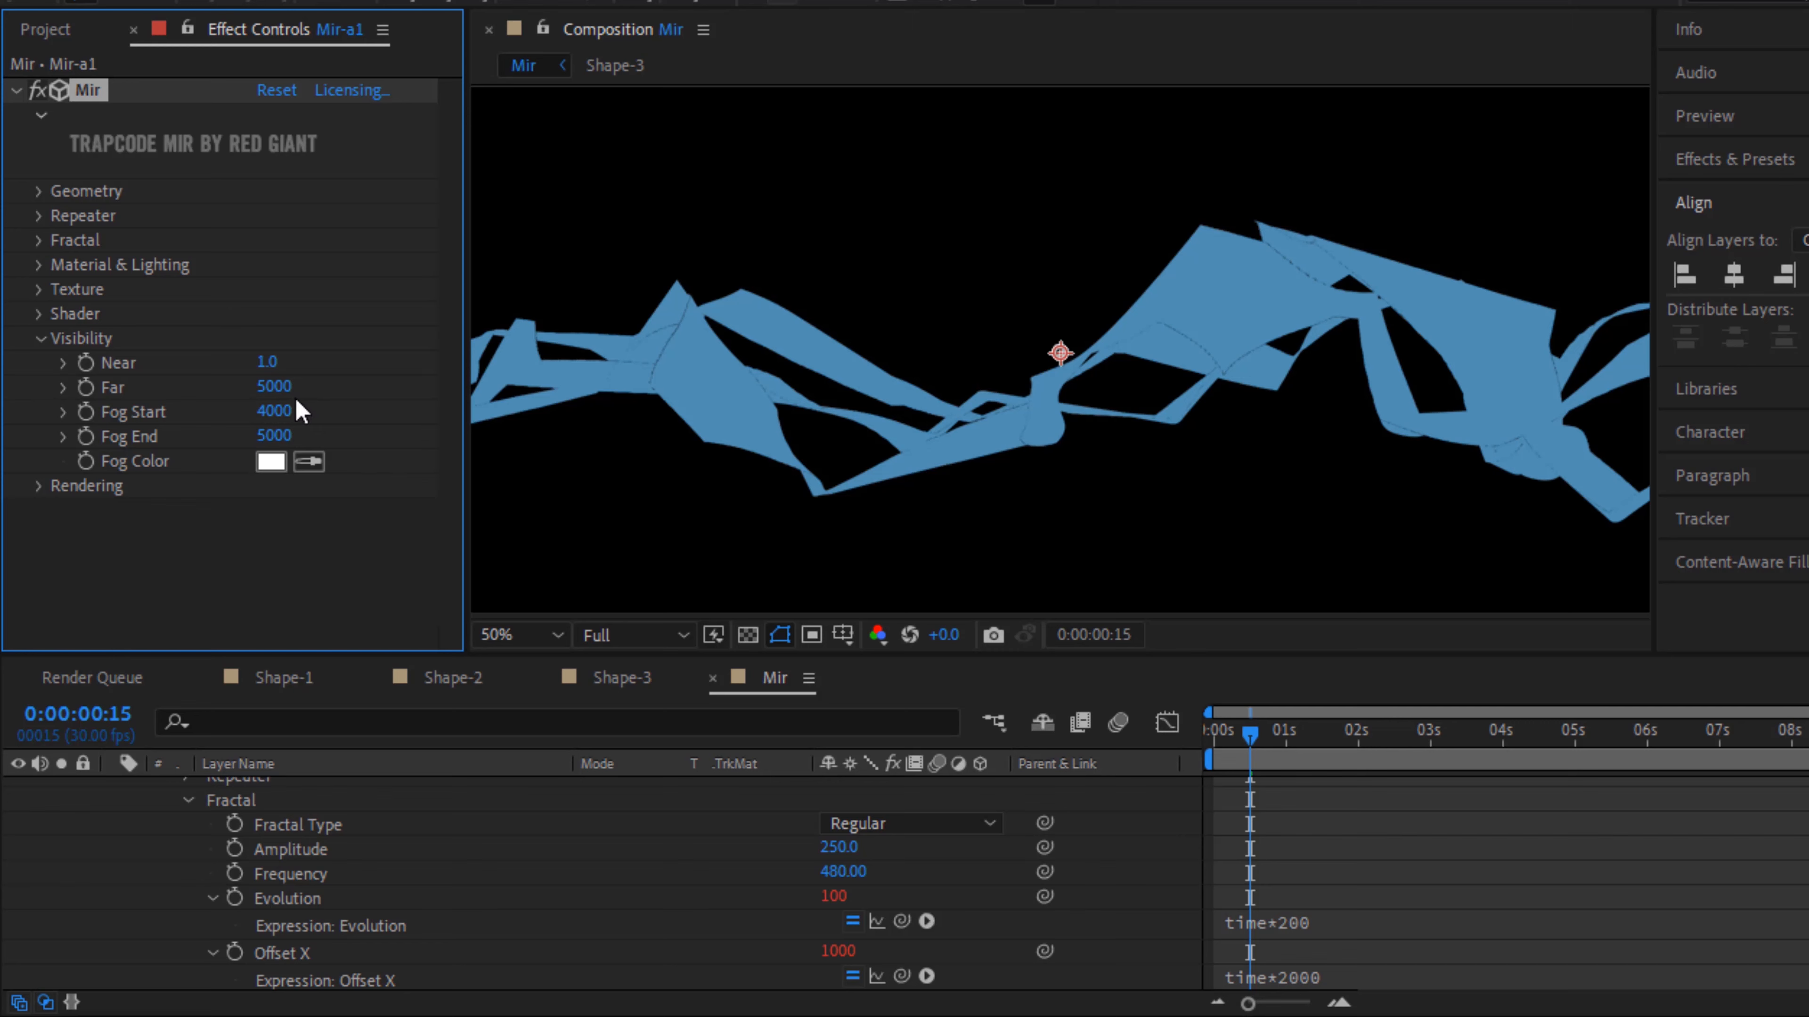
left_click(40, 338)
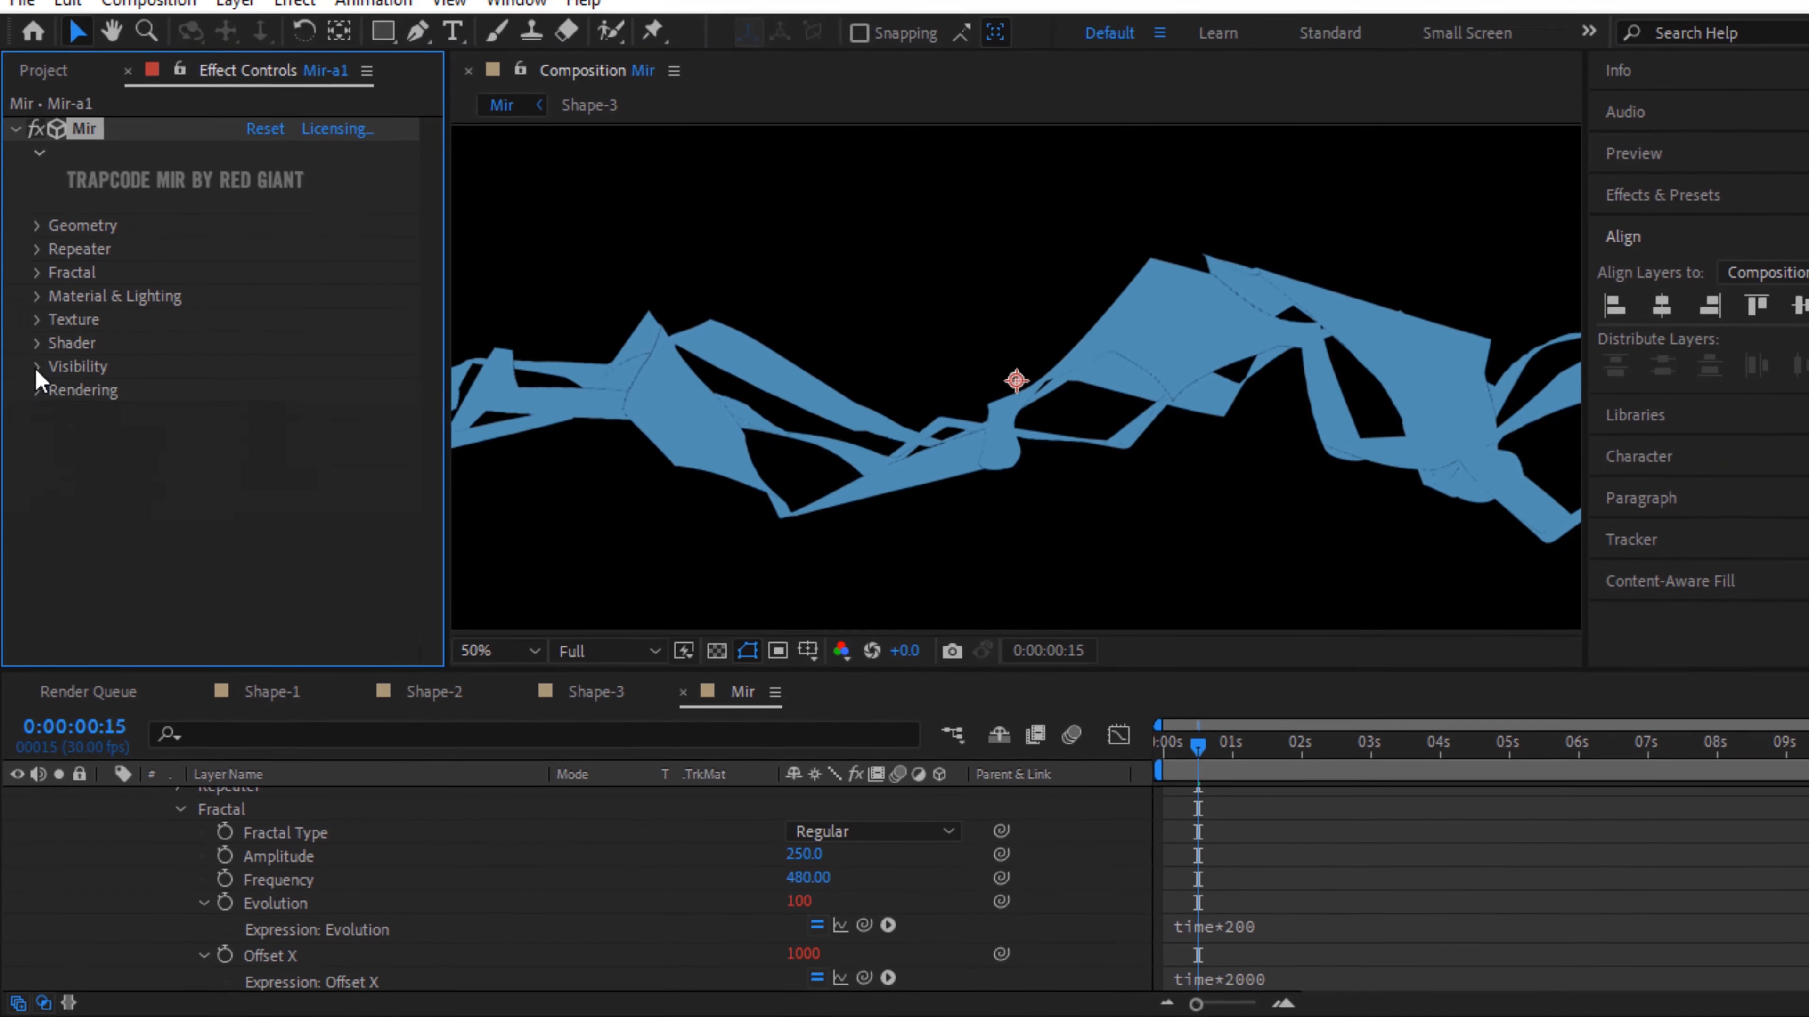
Set the Mir effect's rendering Multisample to 25
left_click(37, 389)
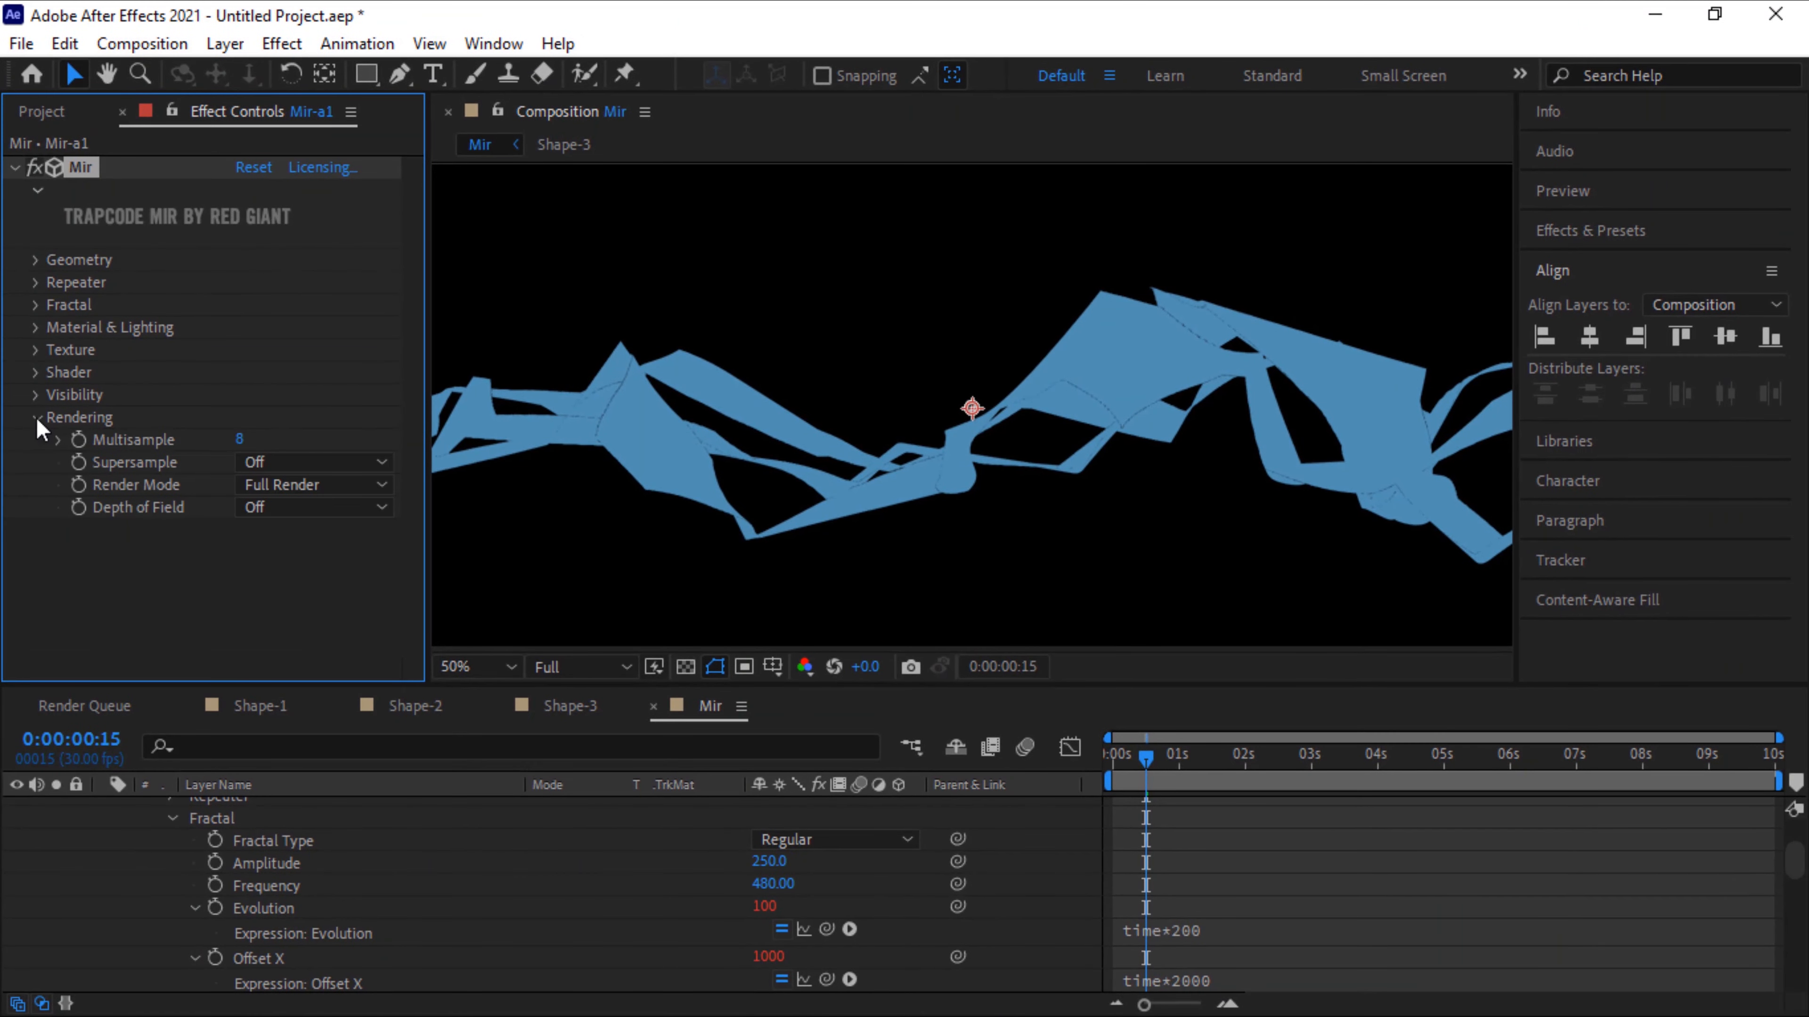
left_click(280, 444)
type("25")
key("Return")
Apply the Curves effect to the Mir-a1 layer and raise the RGB curve's black point to lighten the ribbon
left_click(1588, 230)
left_click(1632, 260)
type("curves")
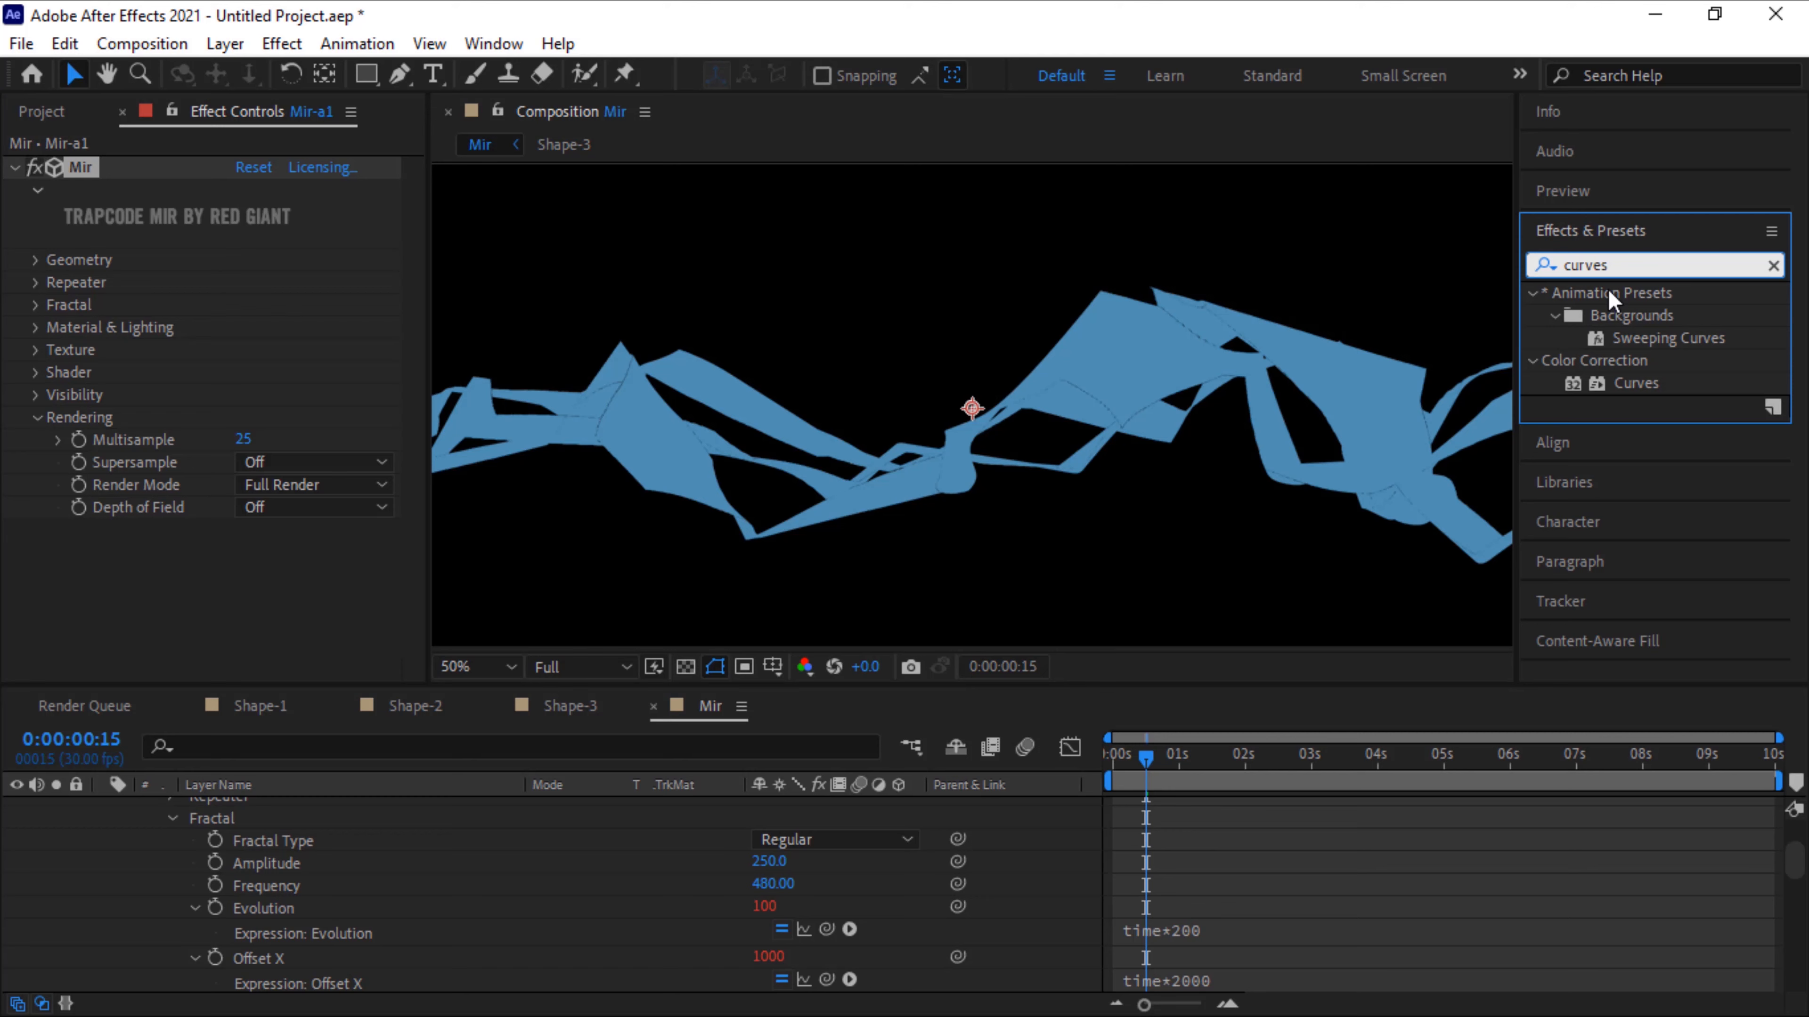
left_click(1630, 382)
left_click_drag(1629, 382, 828, 483)
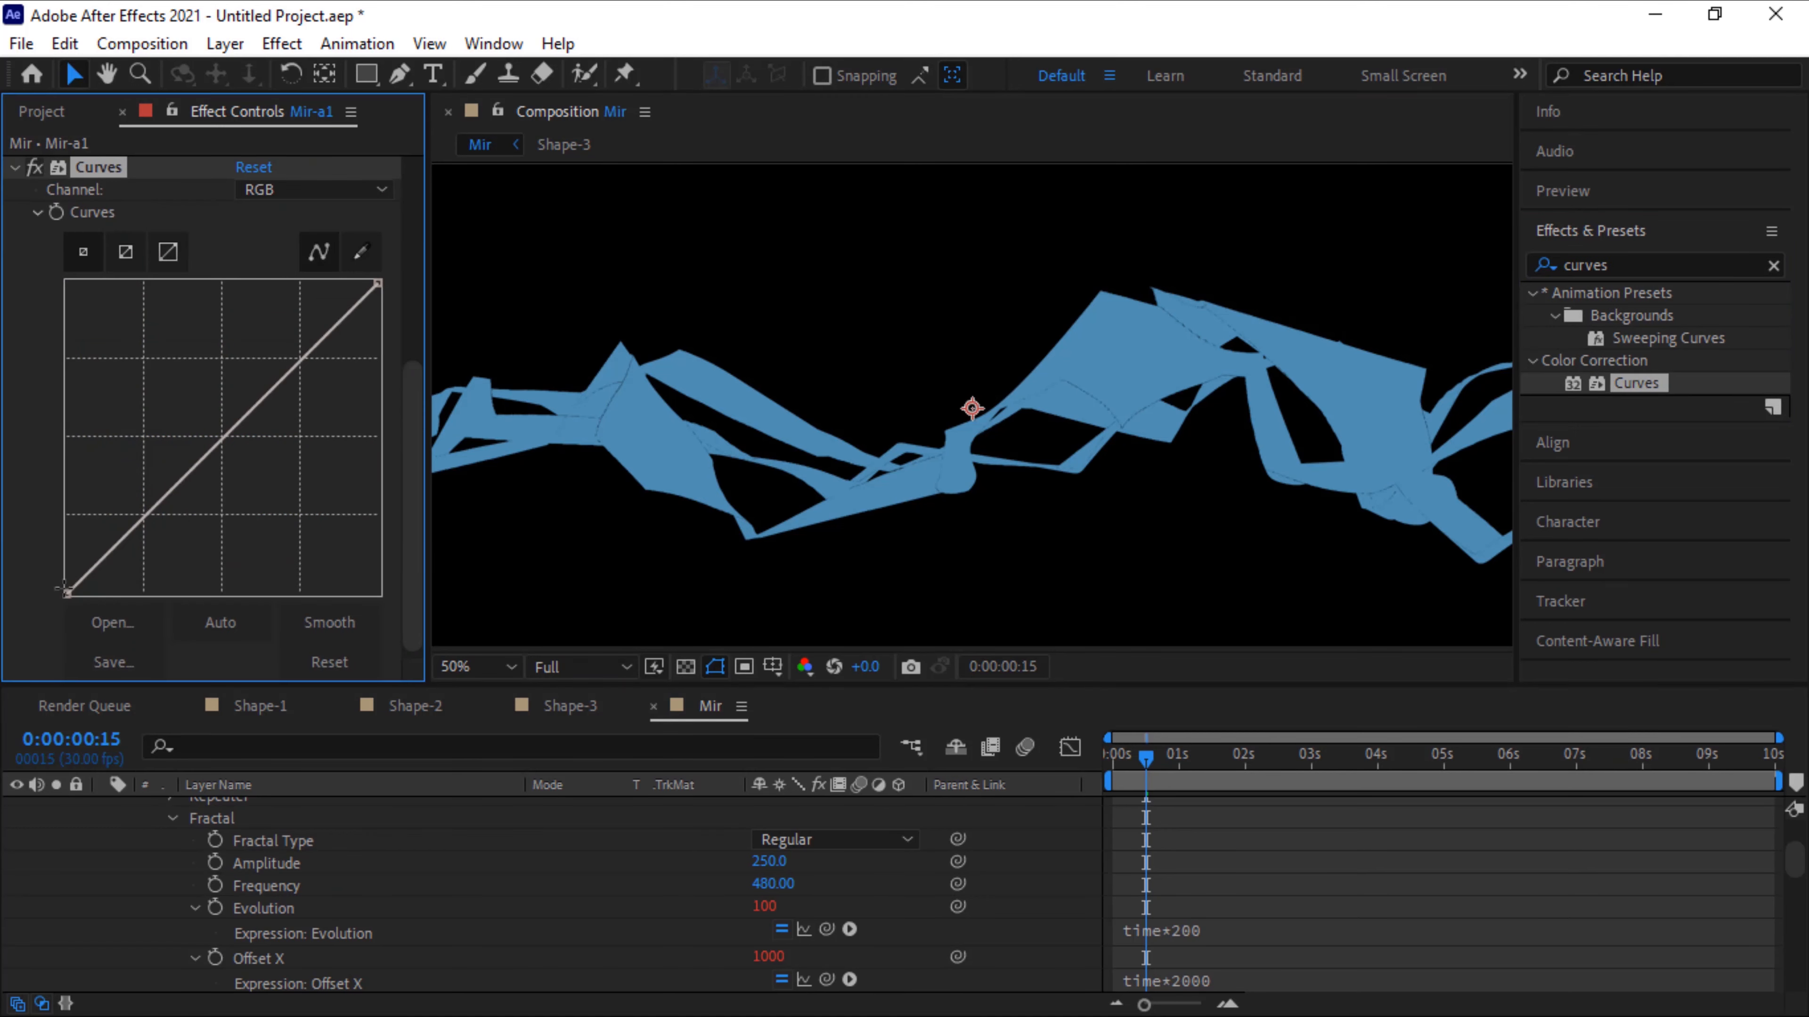
left_click_drag(68, 591, 65, 533)
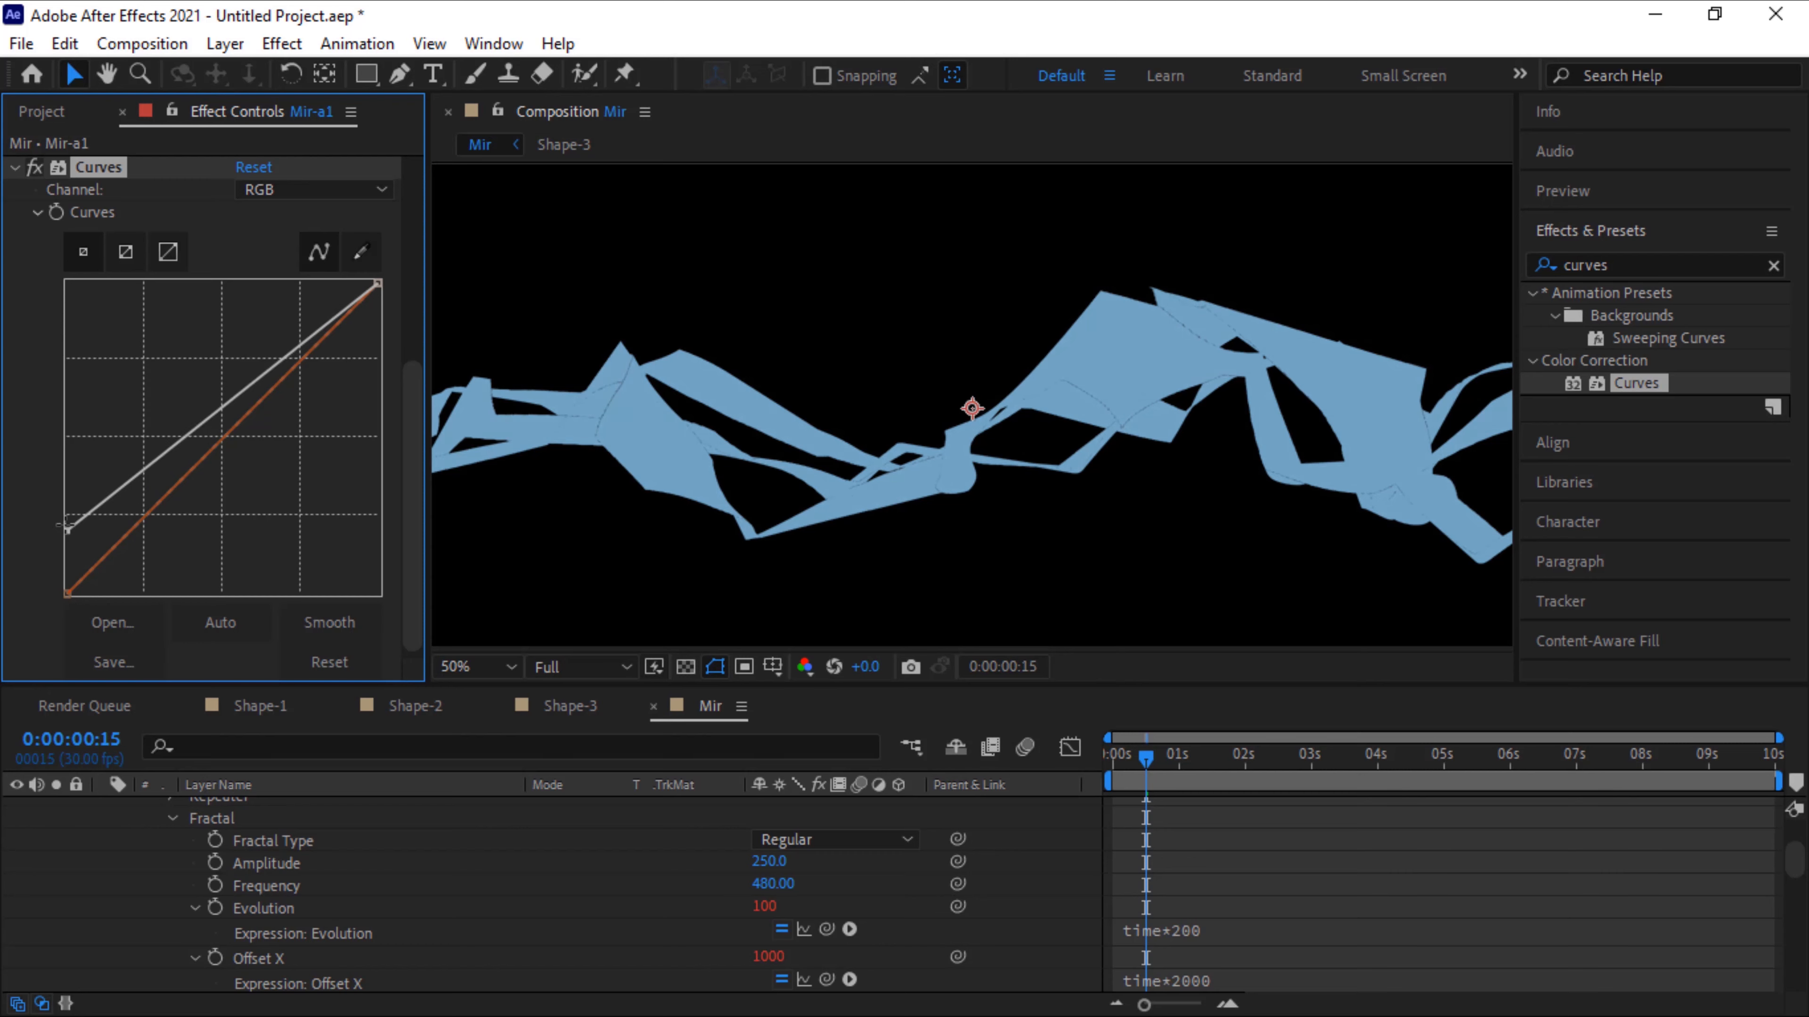
Play a short preview of the flat-shaded ribbon from the composition's start
left_click_drag(1147, 761, 1112, 761)
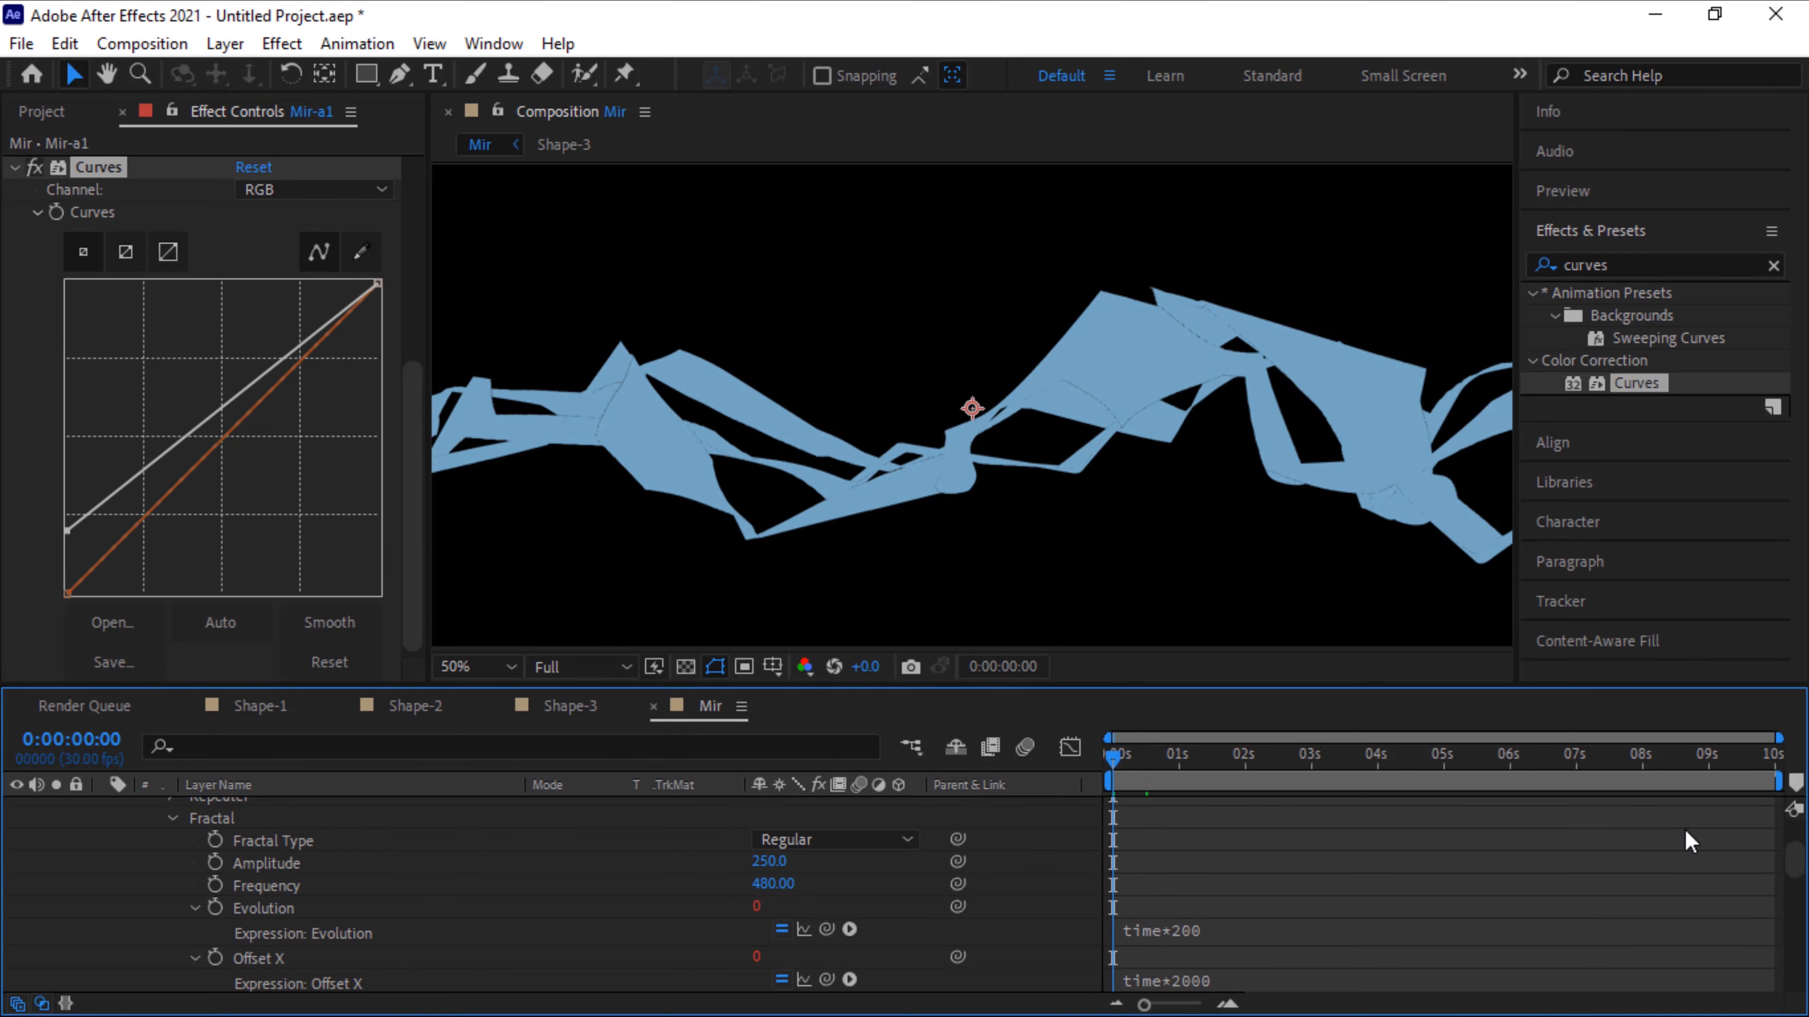
key("space")
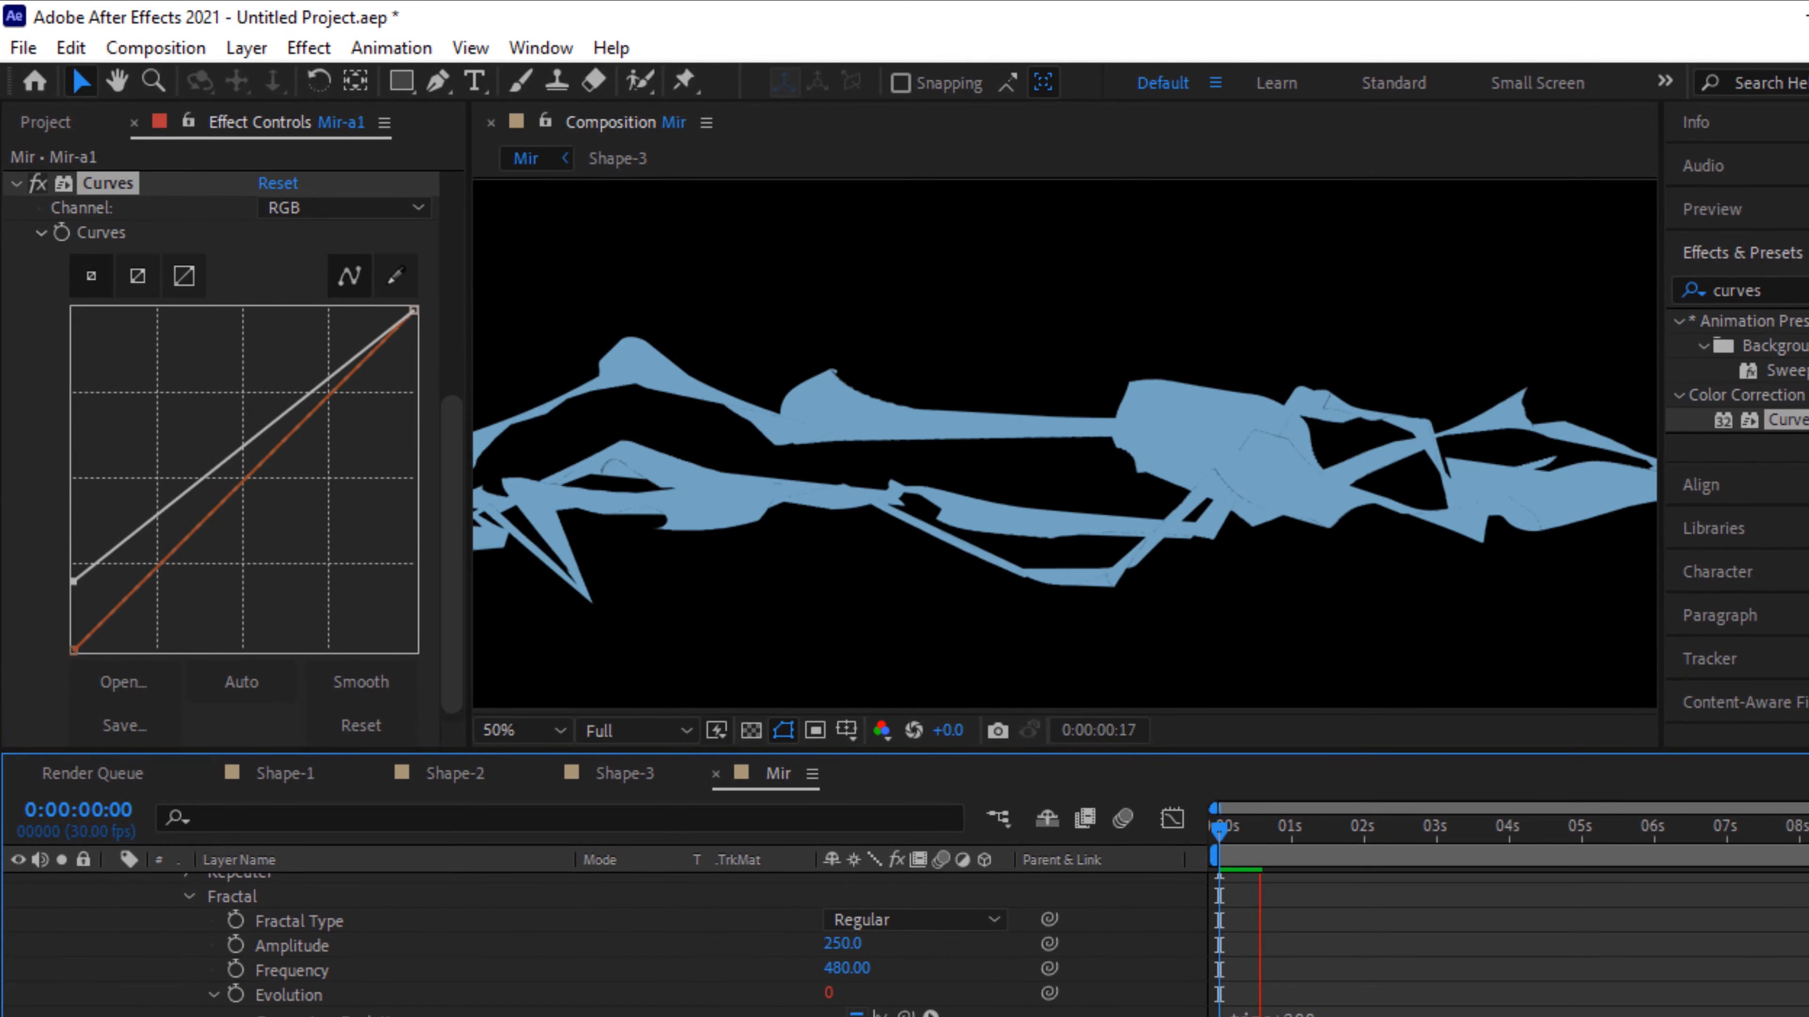
key("space")
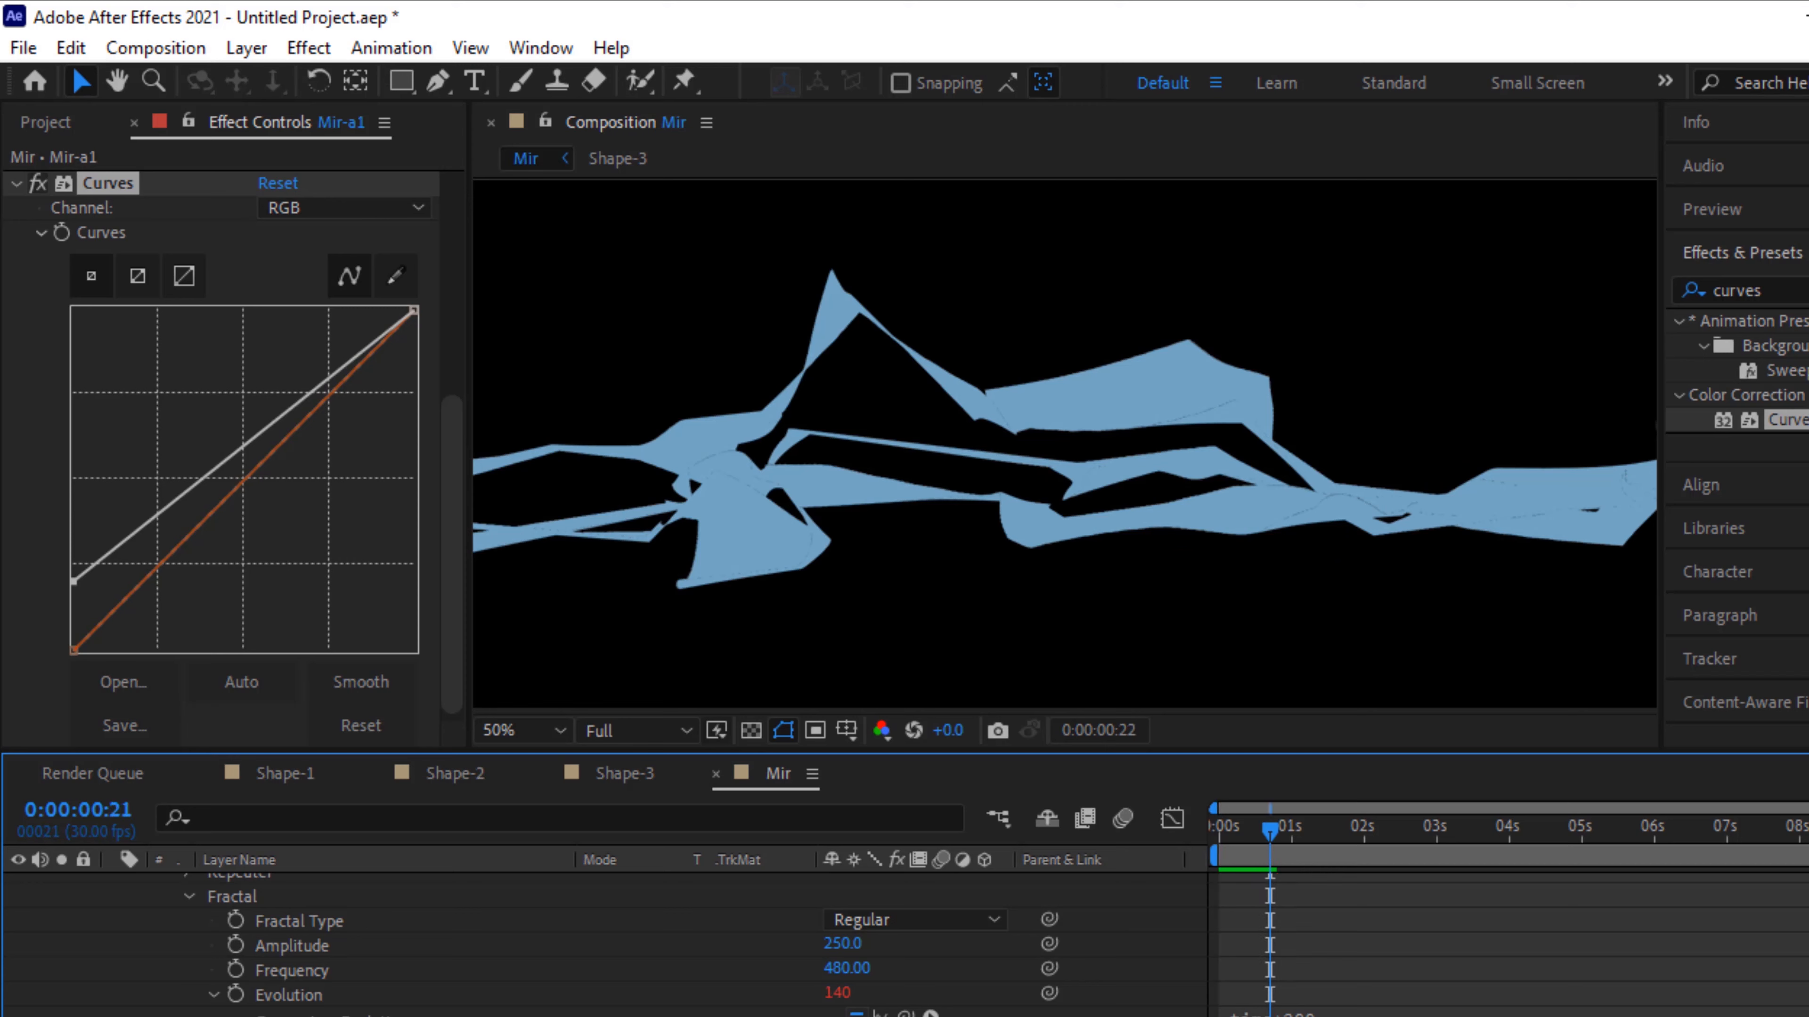
Collapse the Mir-a1 layer's properties and duplicate the layer
scroll(348, 929, "down", 3)
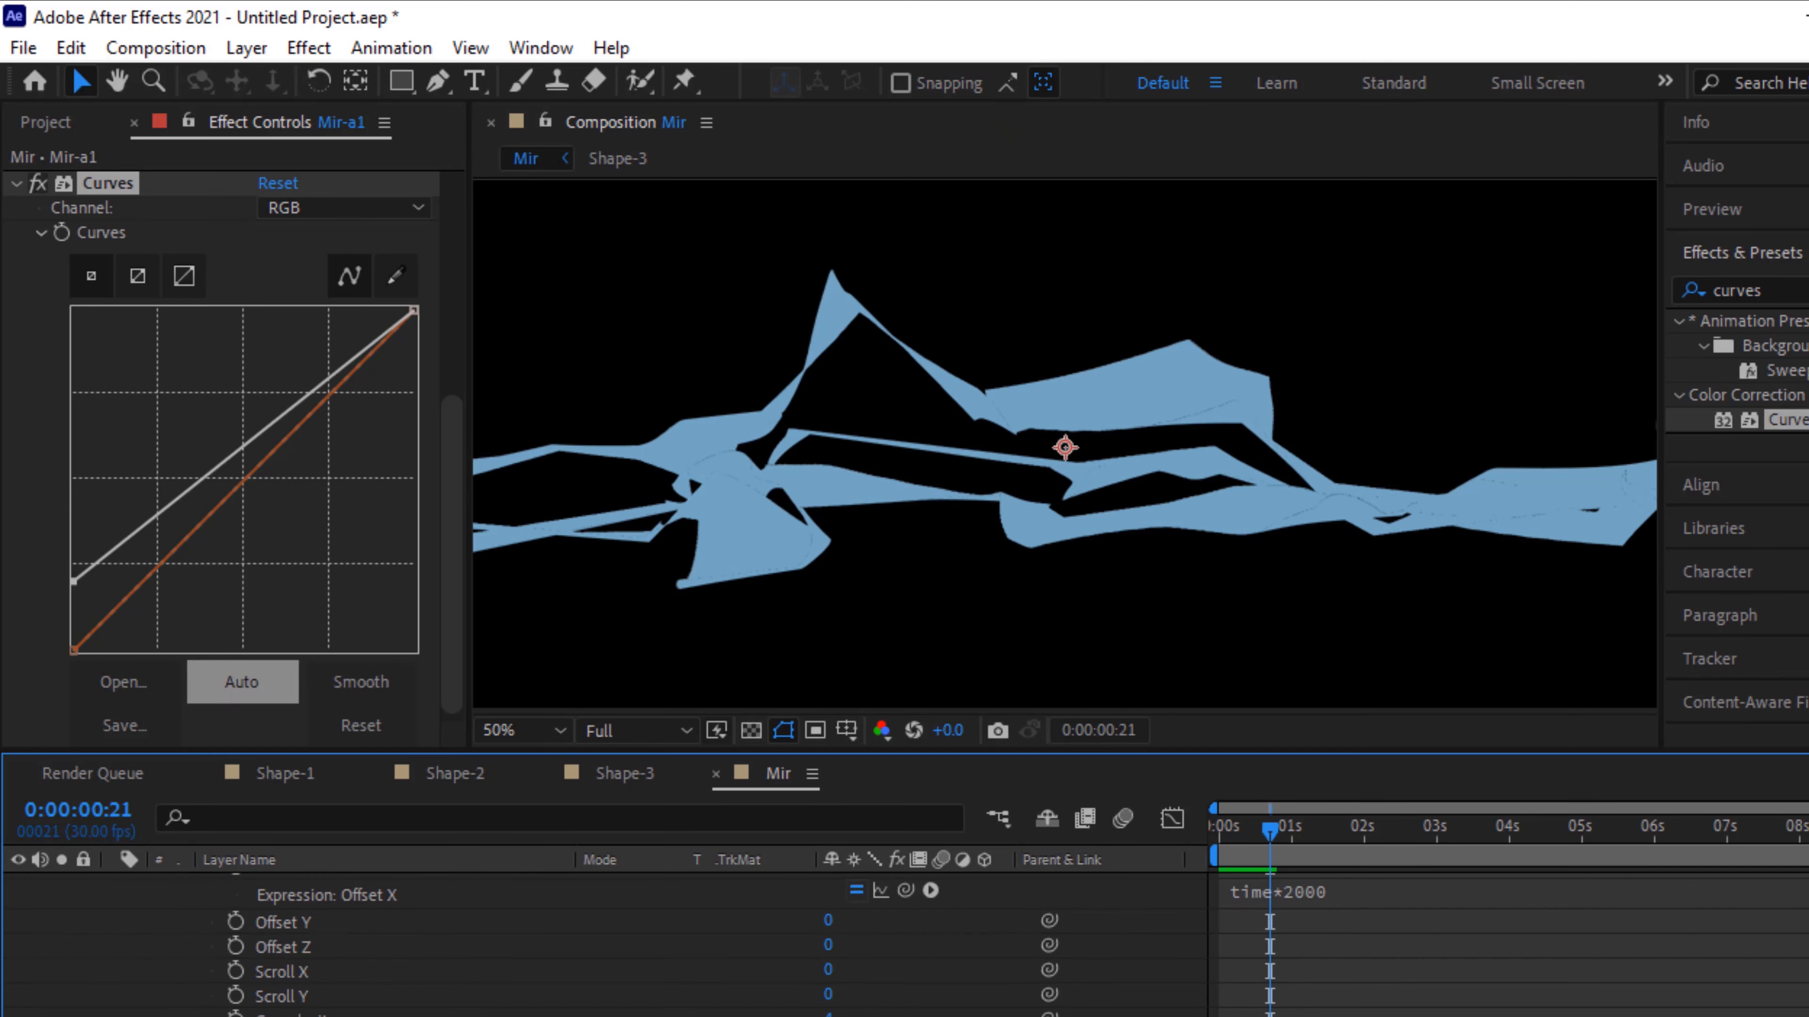
scroll(349, 939, "up", 5)
scroll(349, 944, "down", 3)
scroll(335, 958, "up", 3)
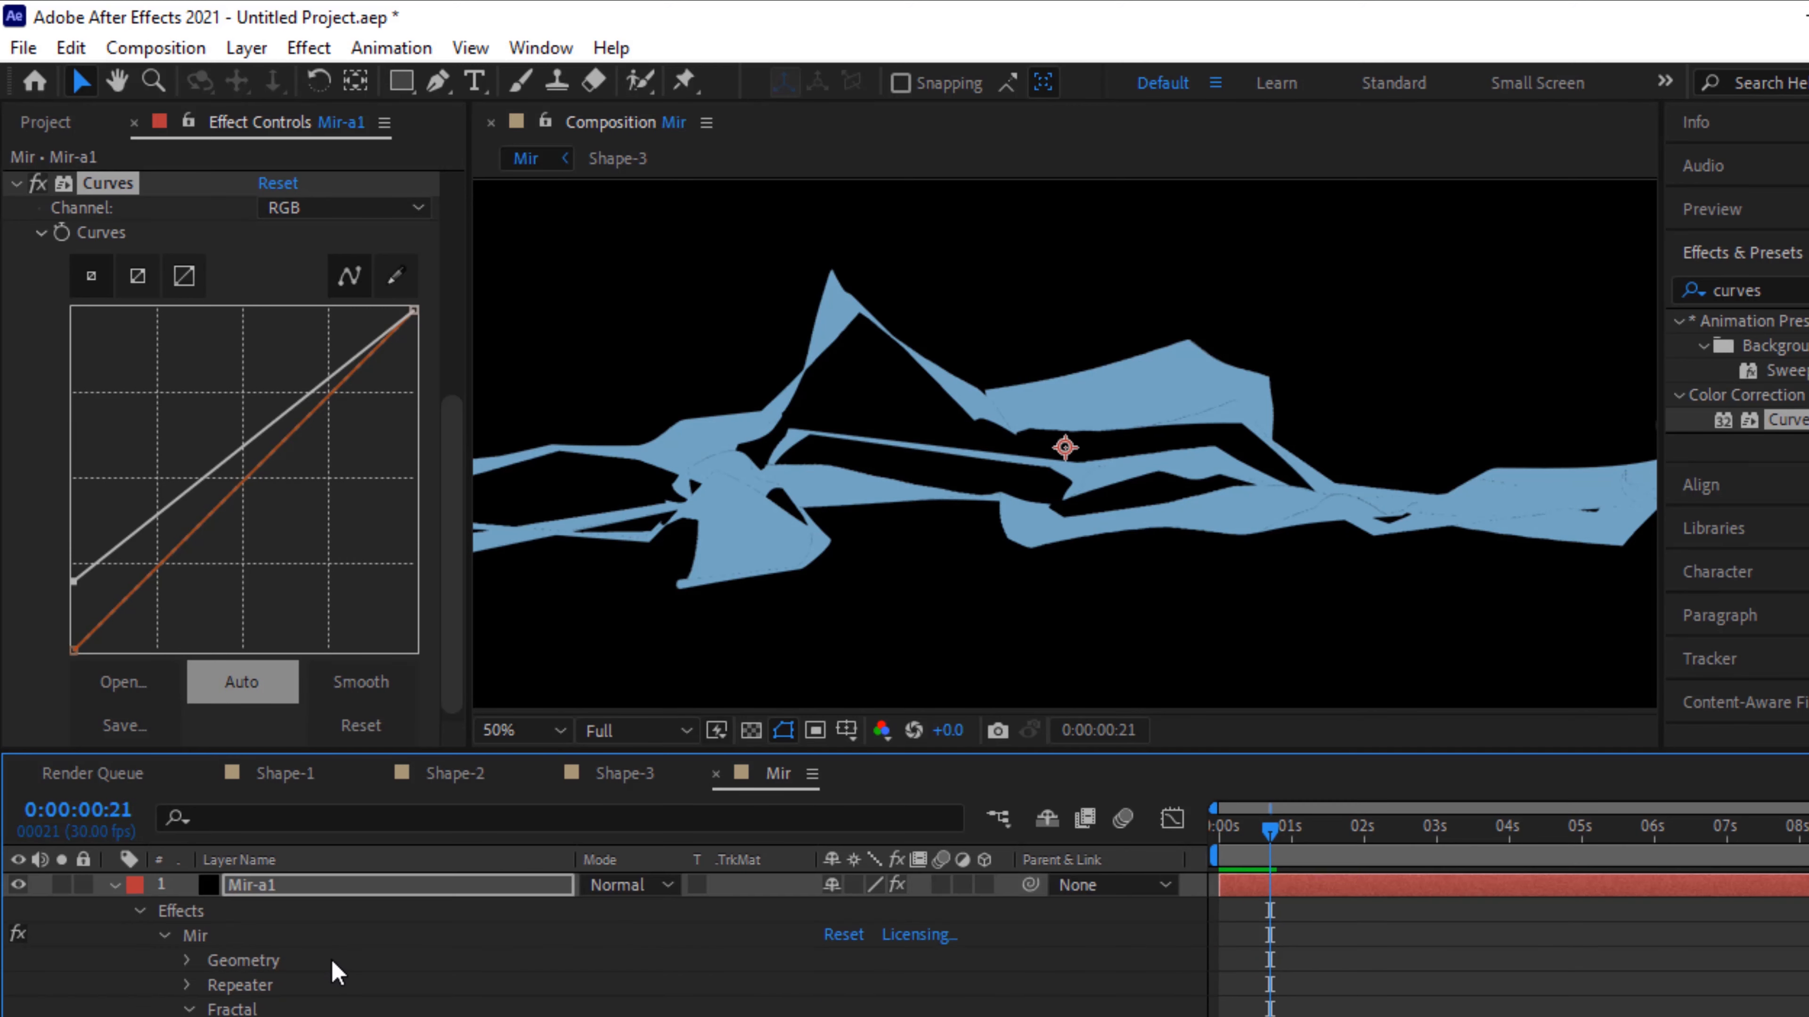
left_click(114, 885)
left_click(320, 1001)
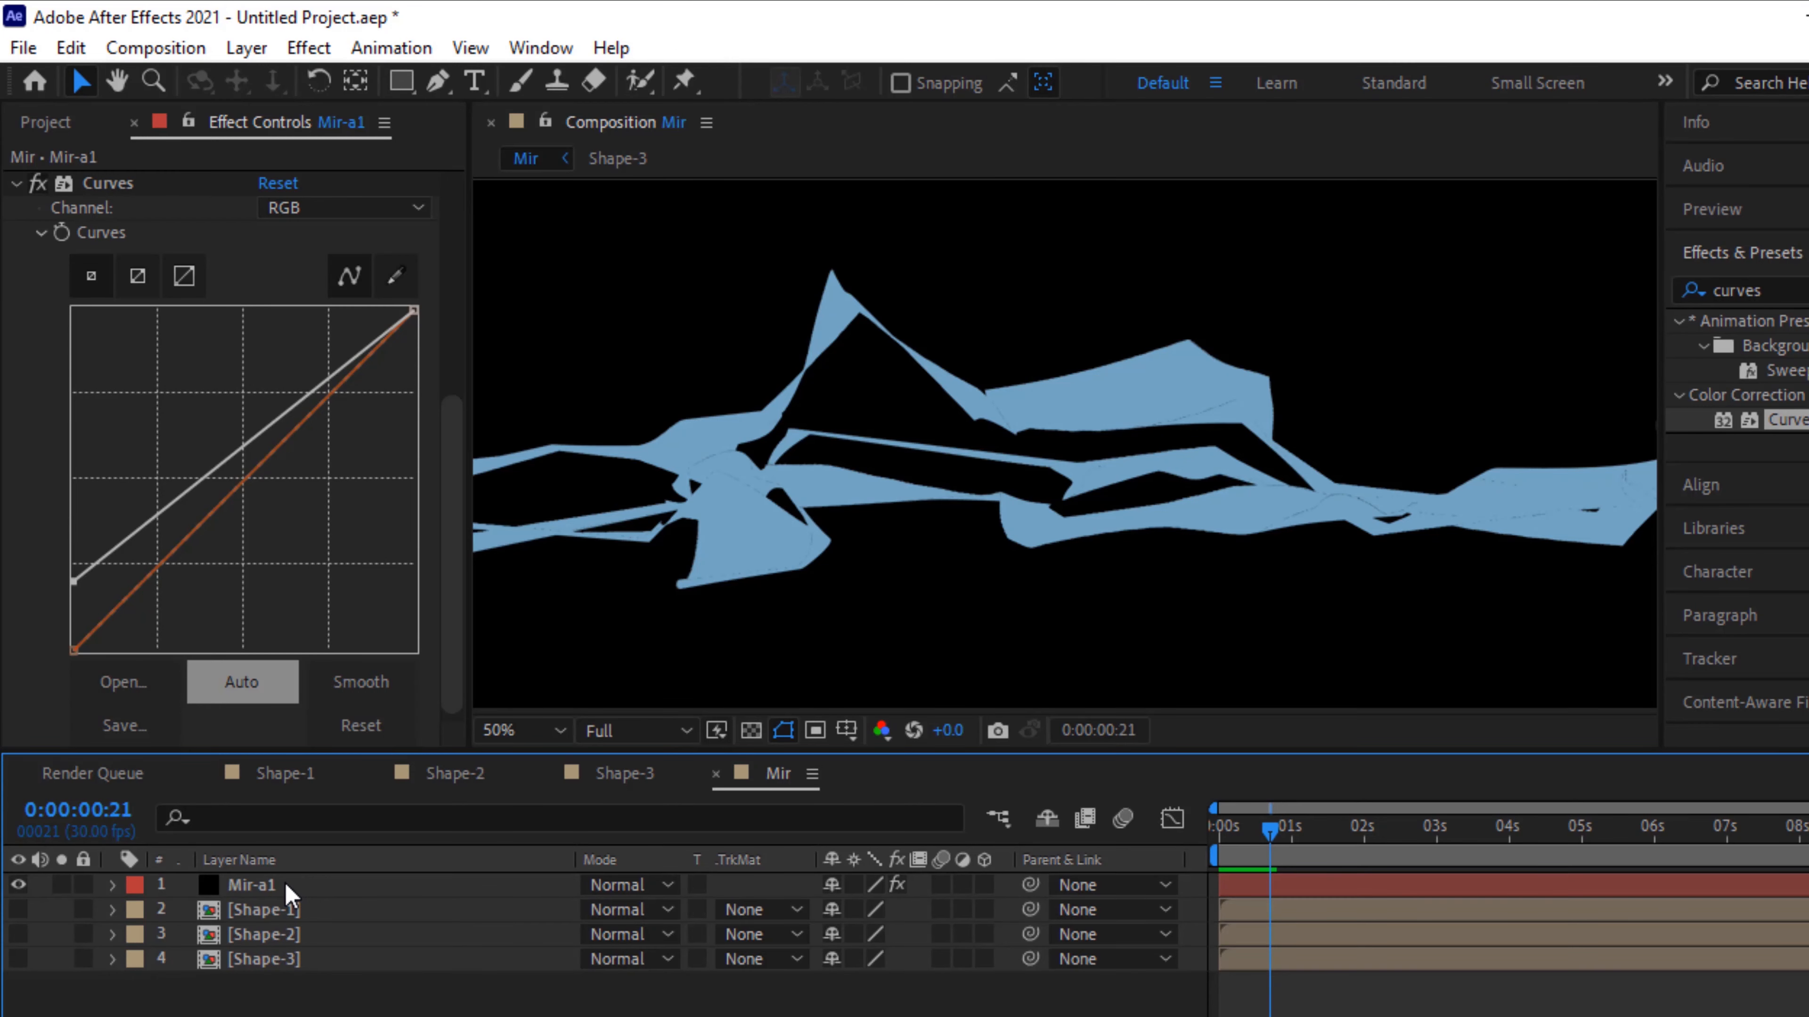
left_click(288, 887)
key("ctrl+d")
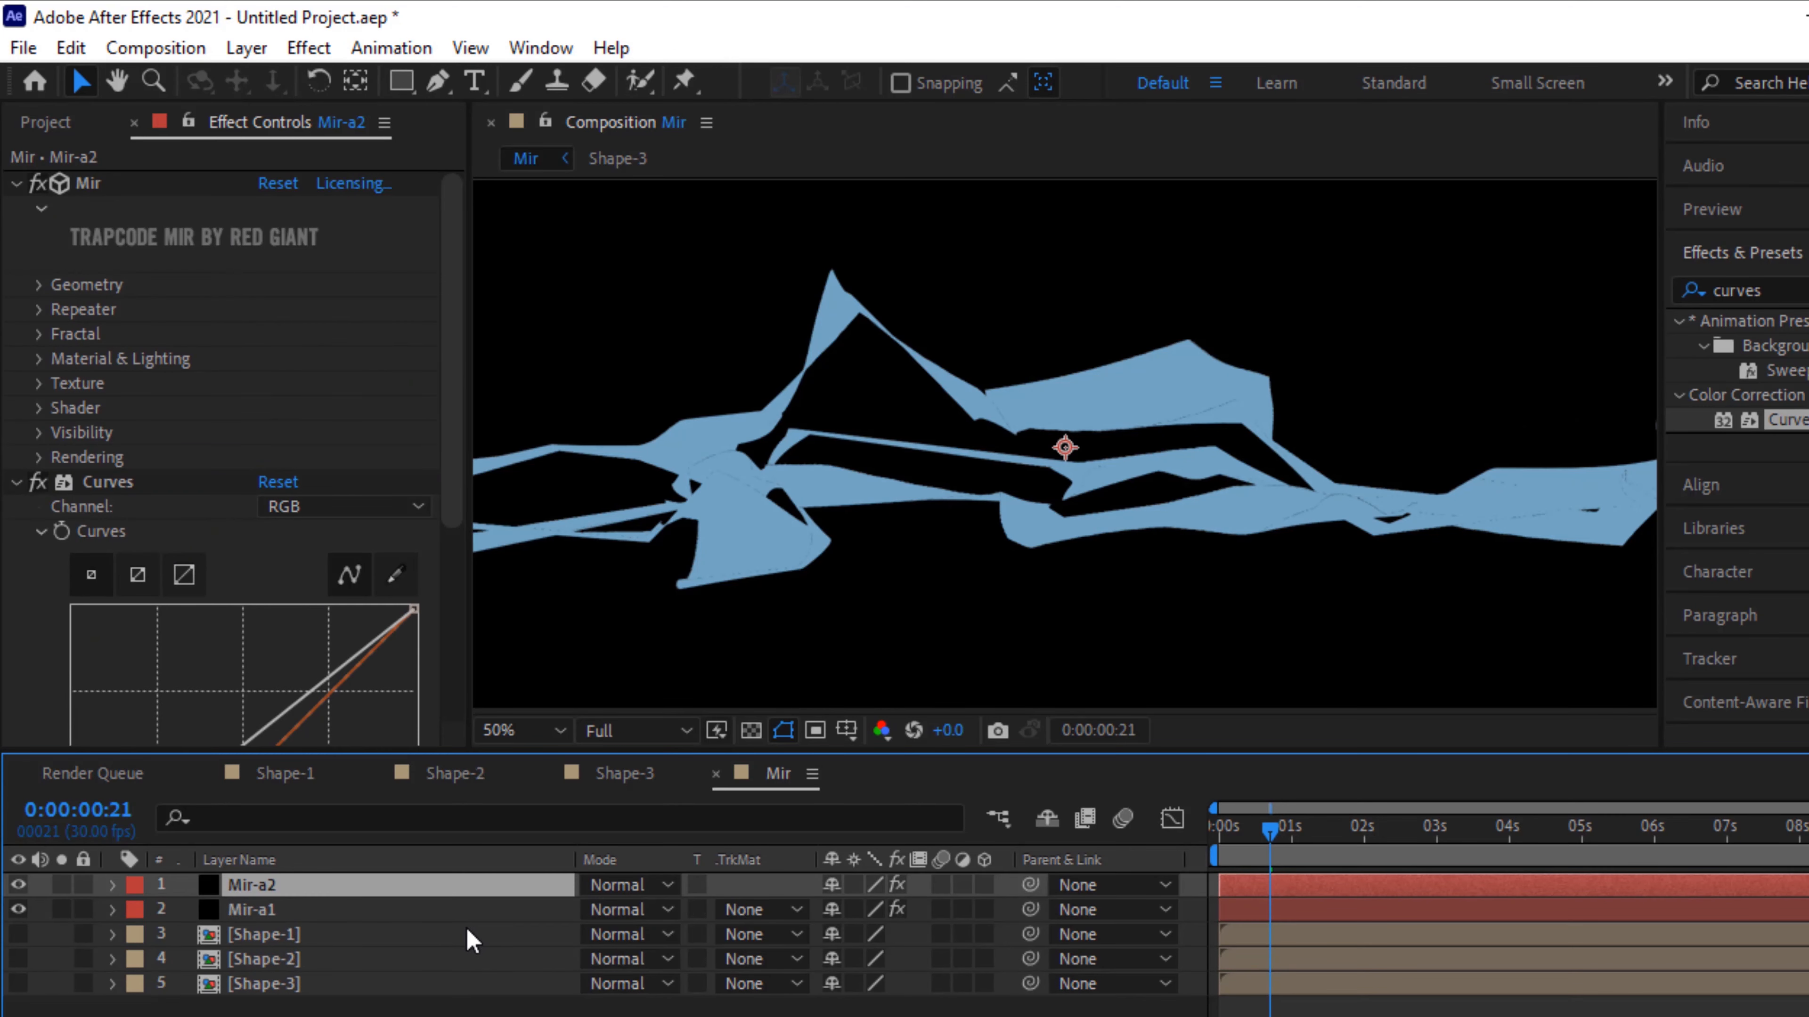
Rename the duplicated layer Mir-b
key("F2")
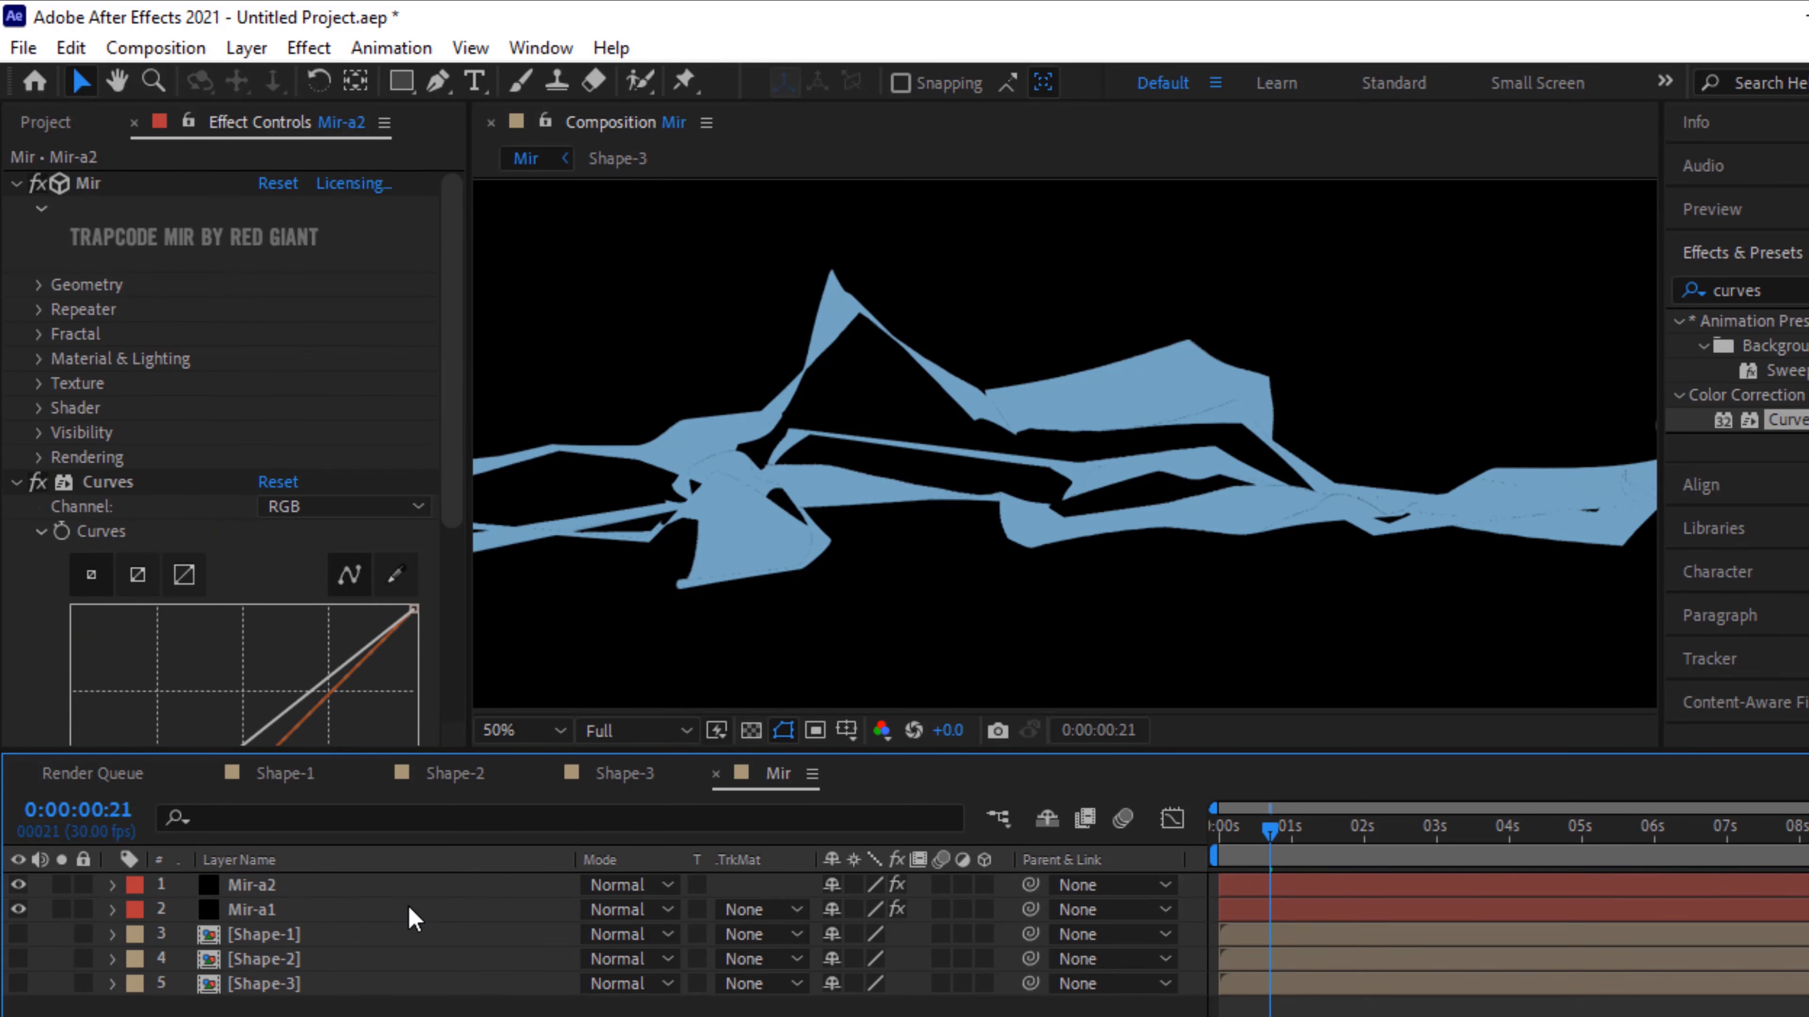
left_click(391, 891)
key("Return")
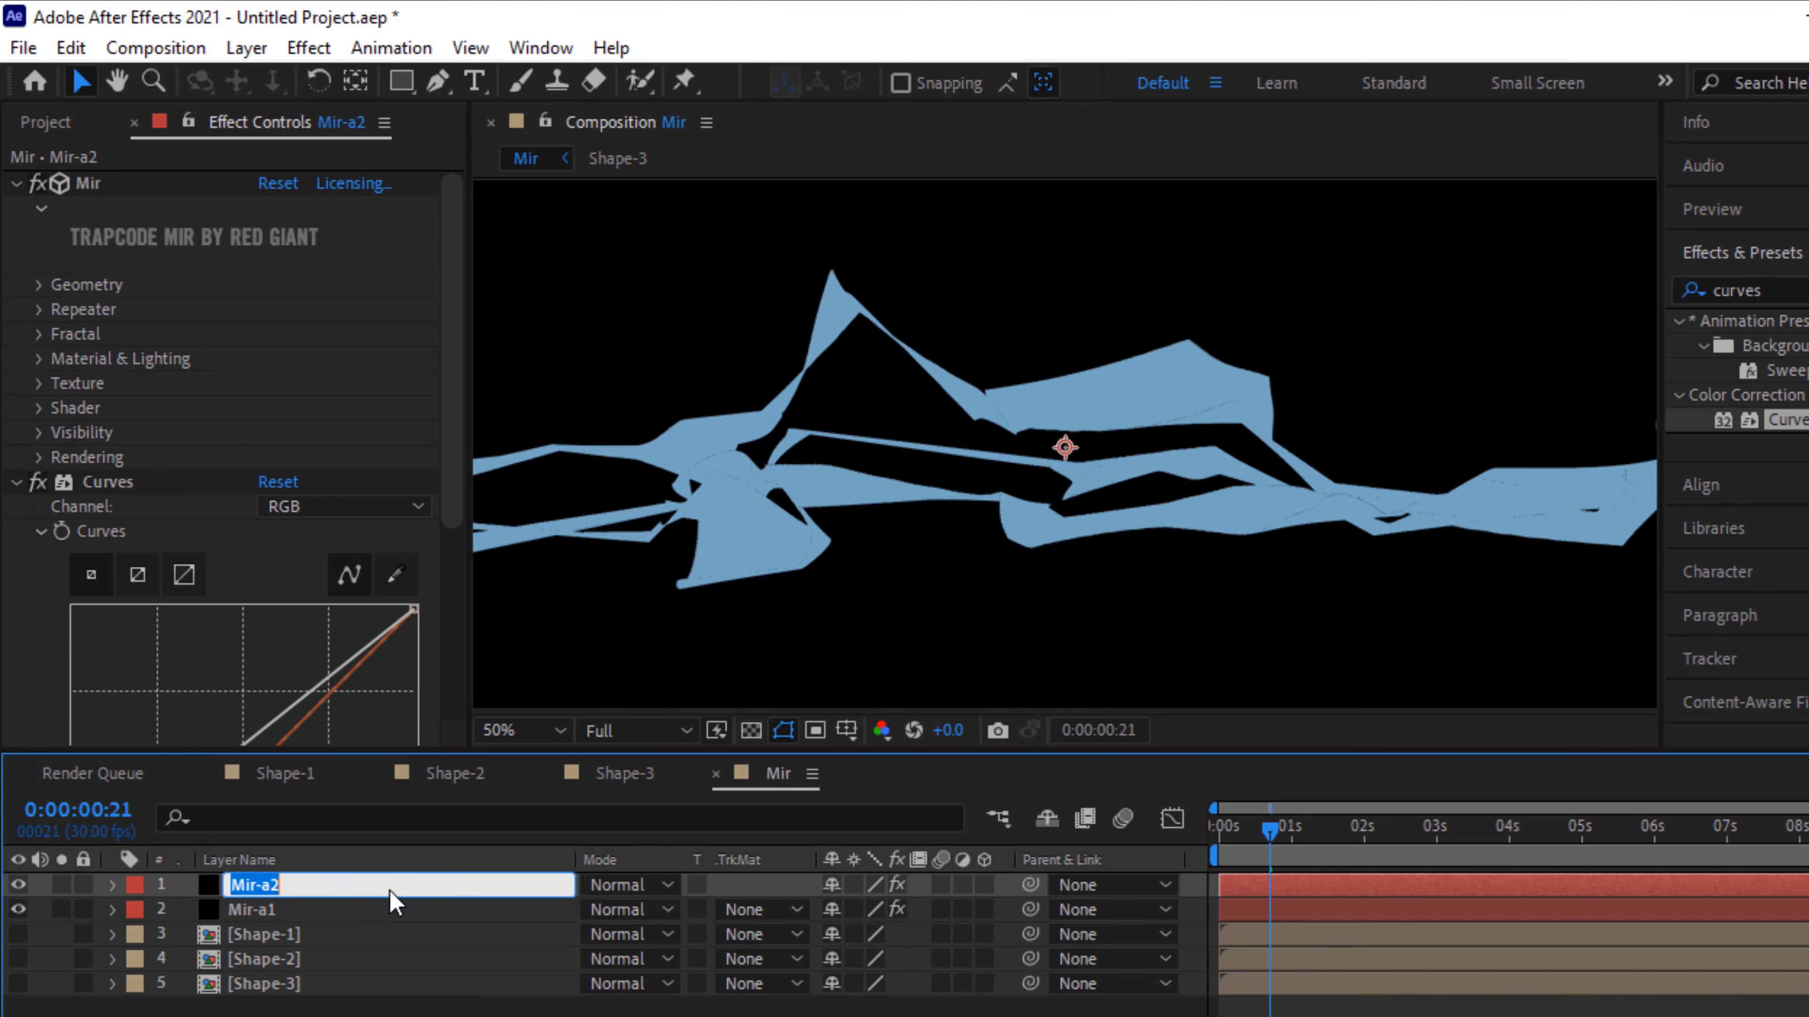
key("Right")
key("BackSpace")
key("BackSpace")
type("b")
key("Return")
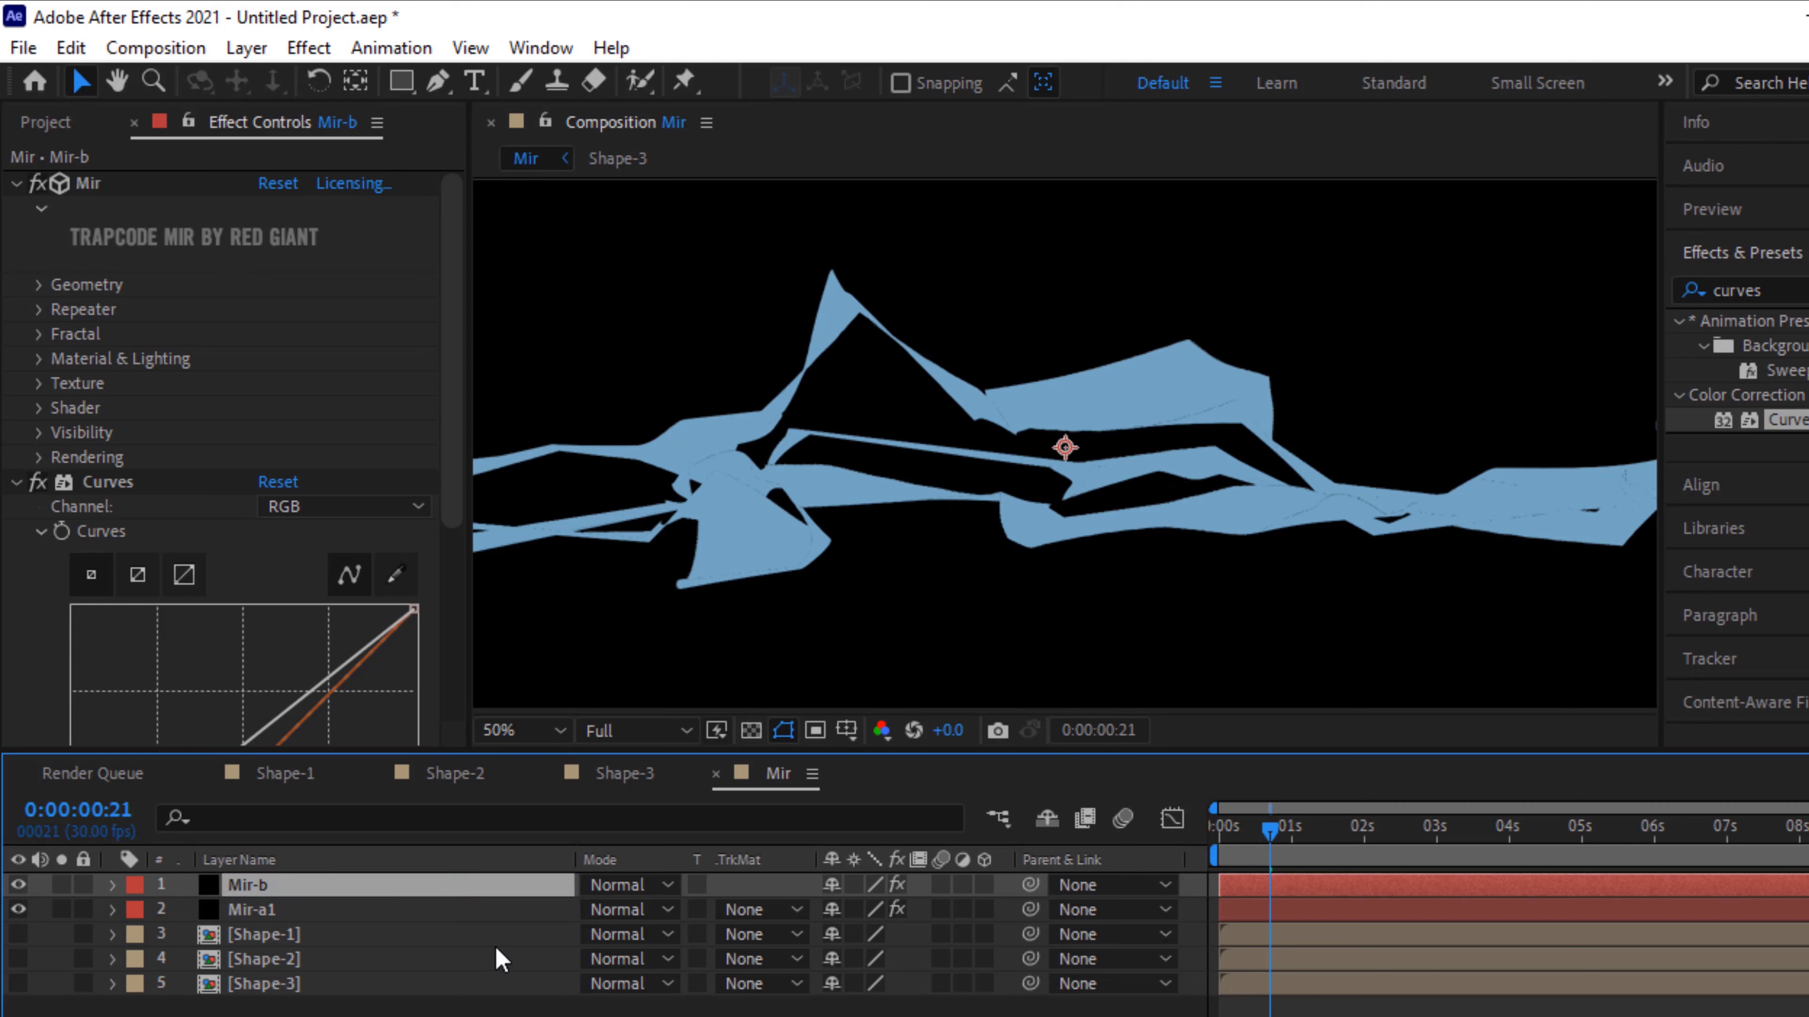
Set the geometry Position Z of the Mir effect on Mir-b to -50
left_click(17, 482)
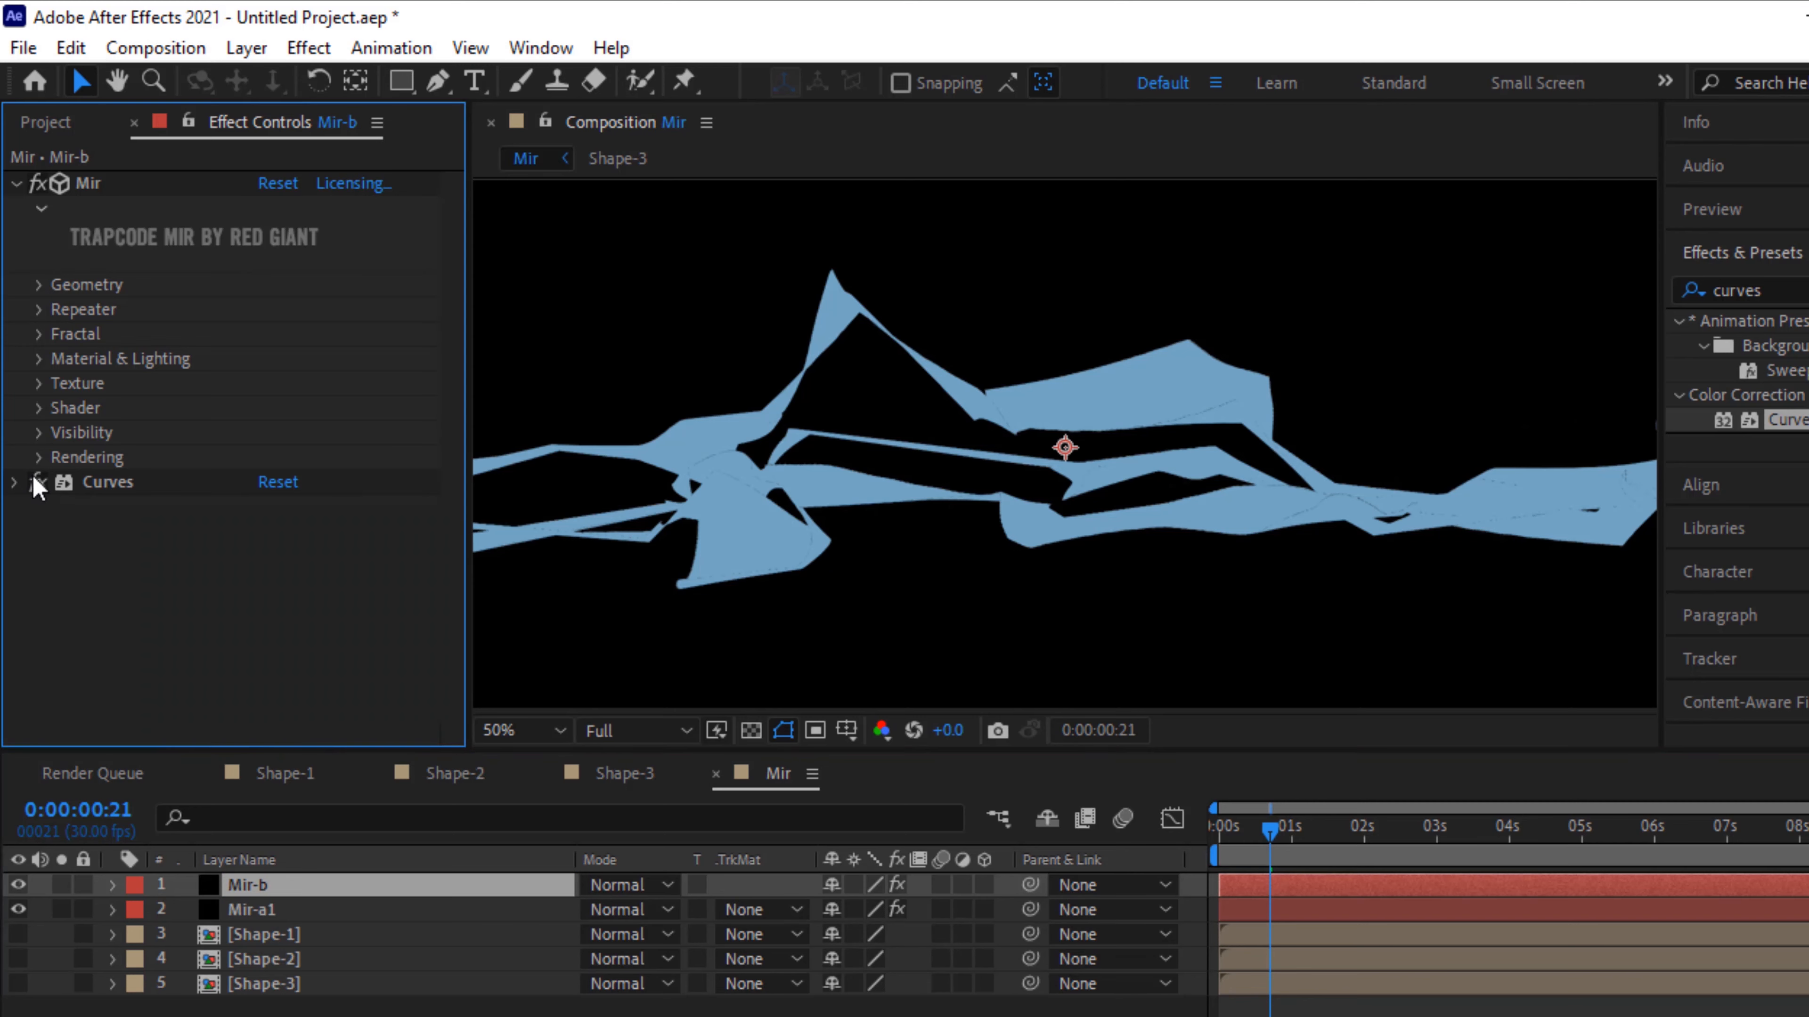
left_click(39, 285)
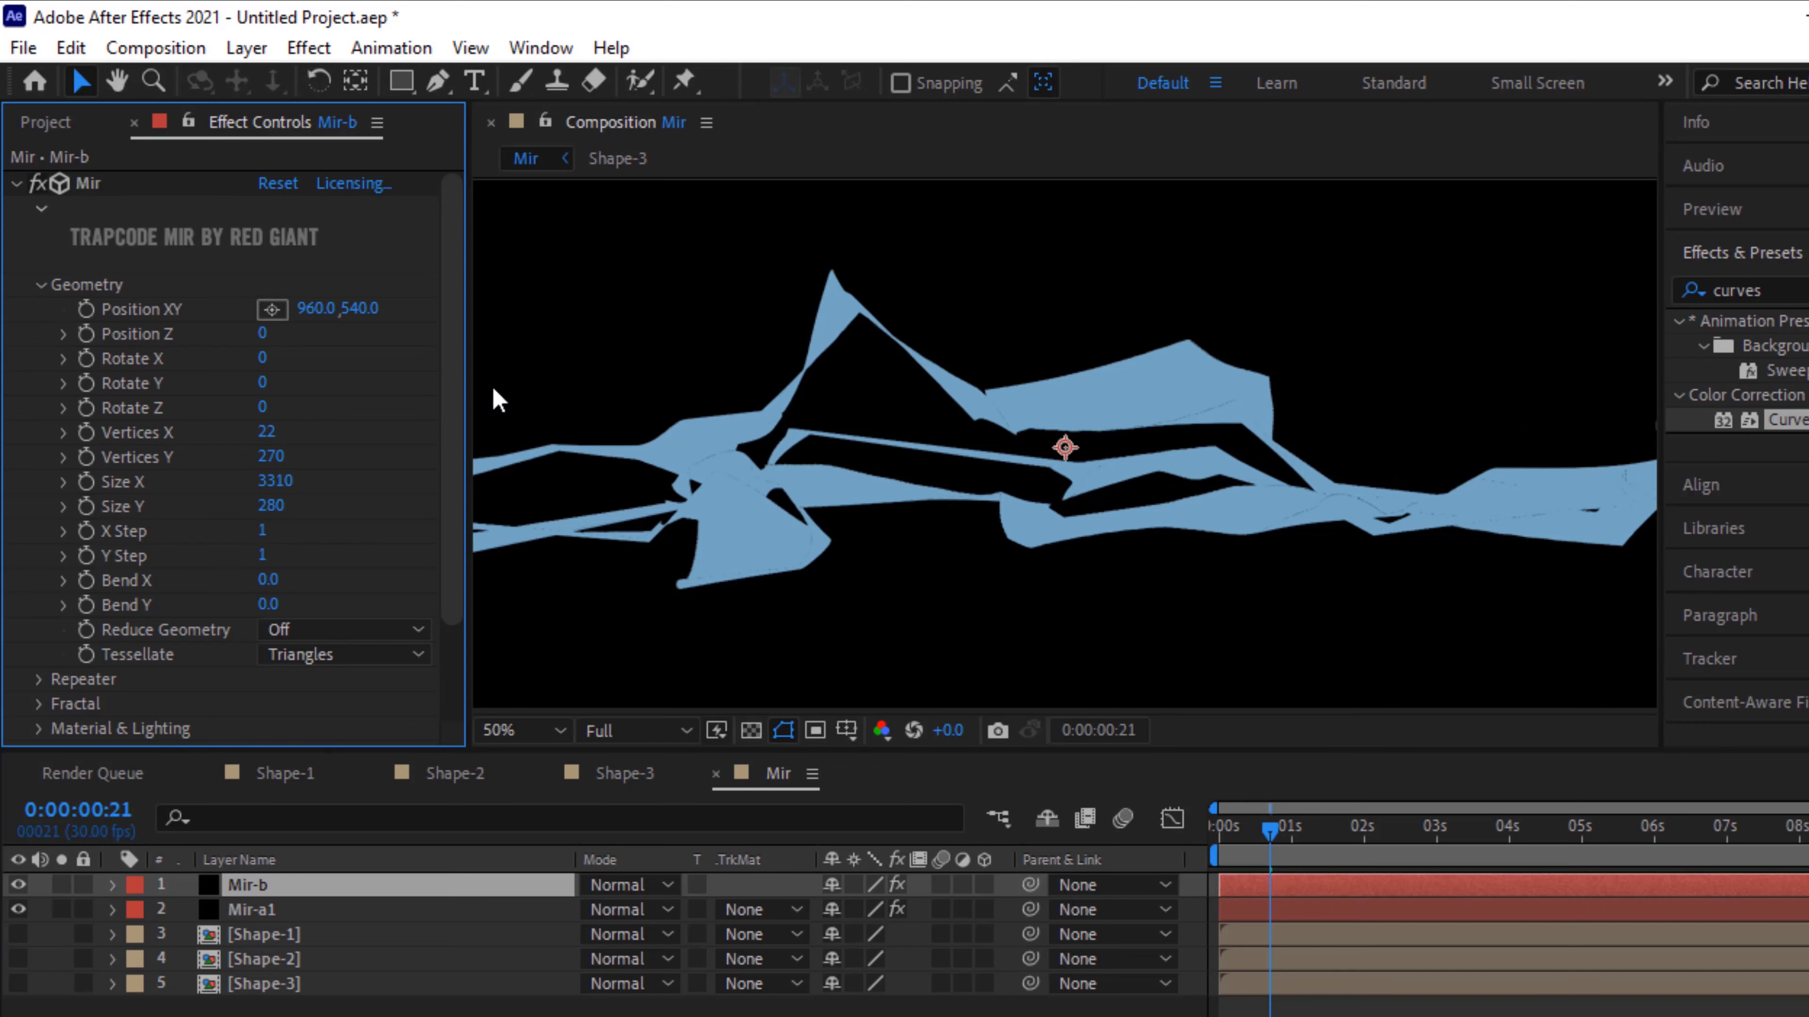
left_click(277, 340)
type("-50")
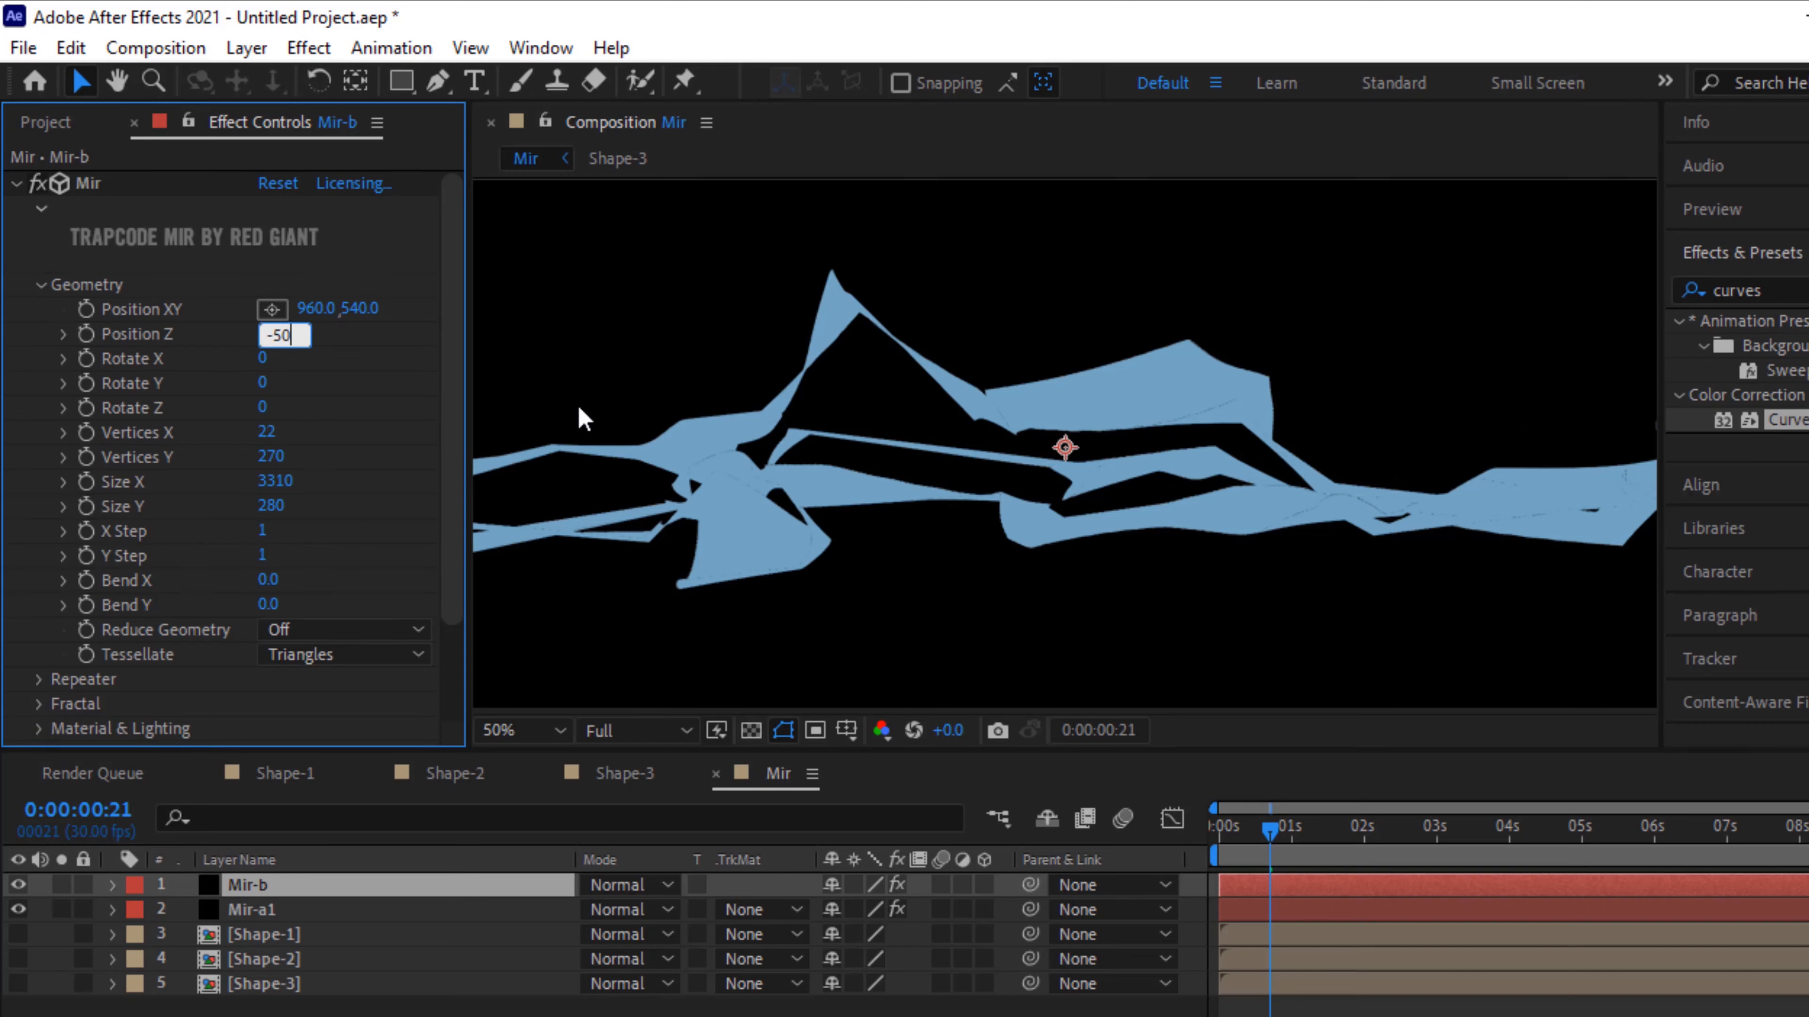
key("Return")
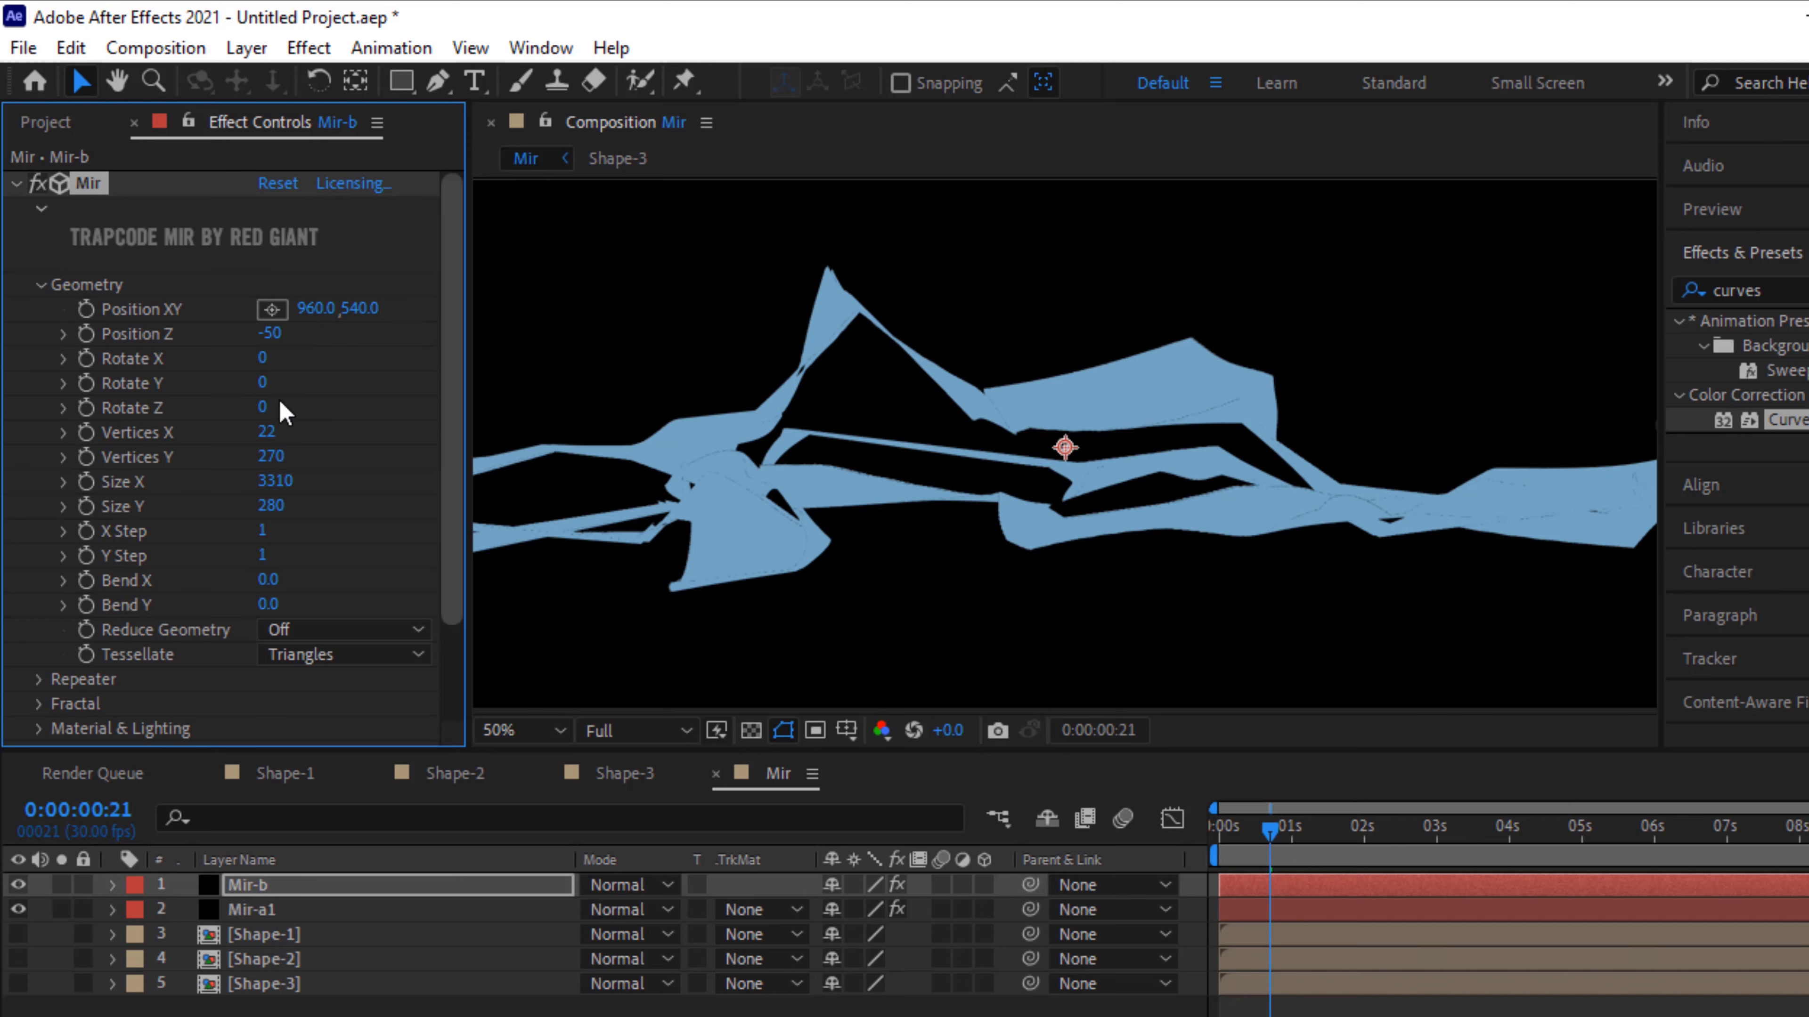
Set the Mir-b geometry to 300 Vertices X, 322 Vertices Y, Size X 3230 and Size Y 150
left_click(267, 432)
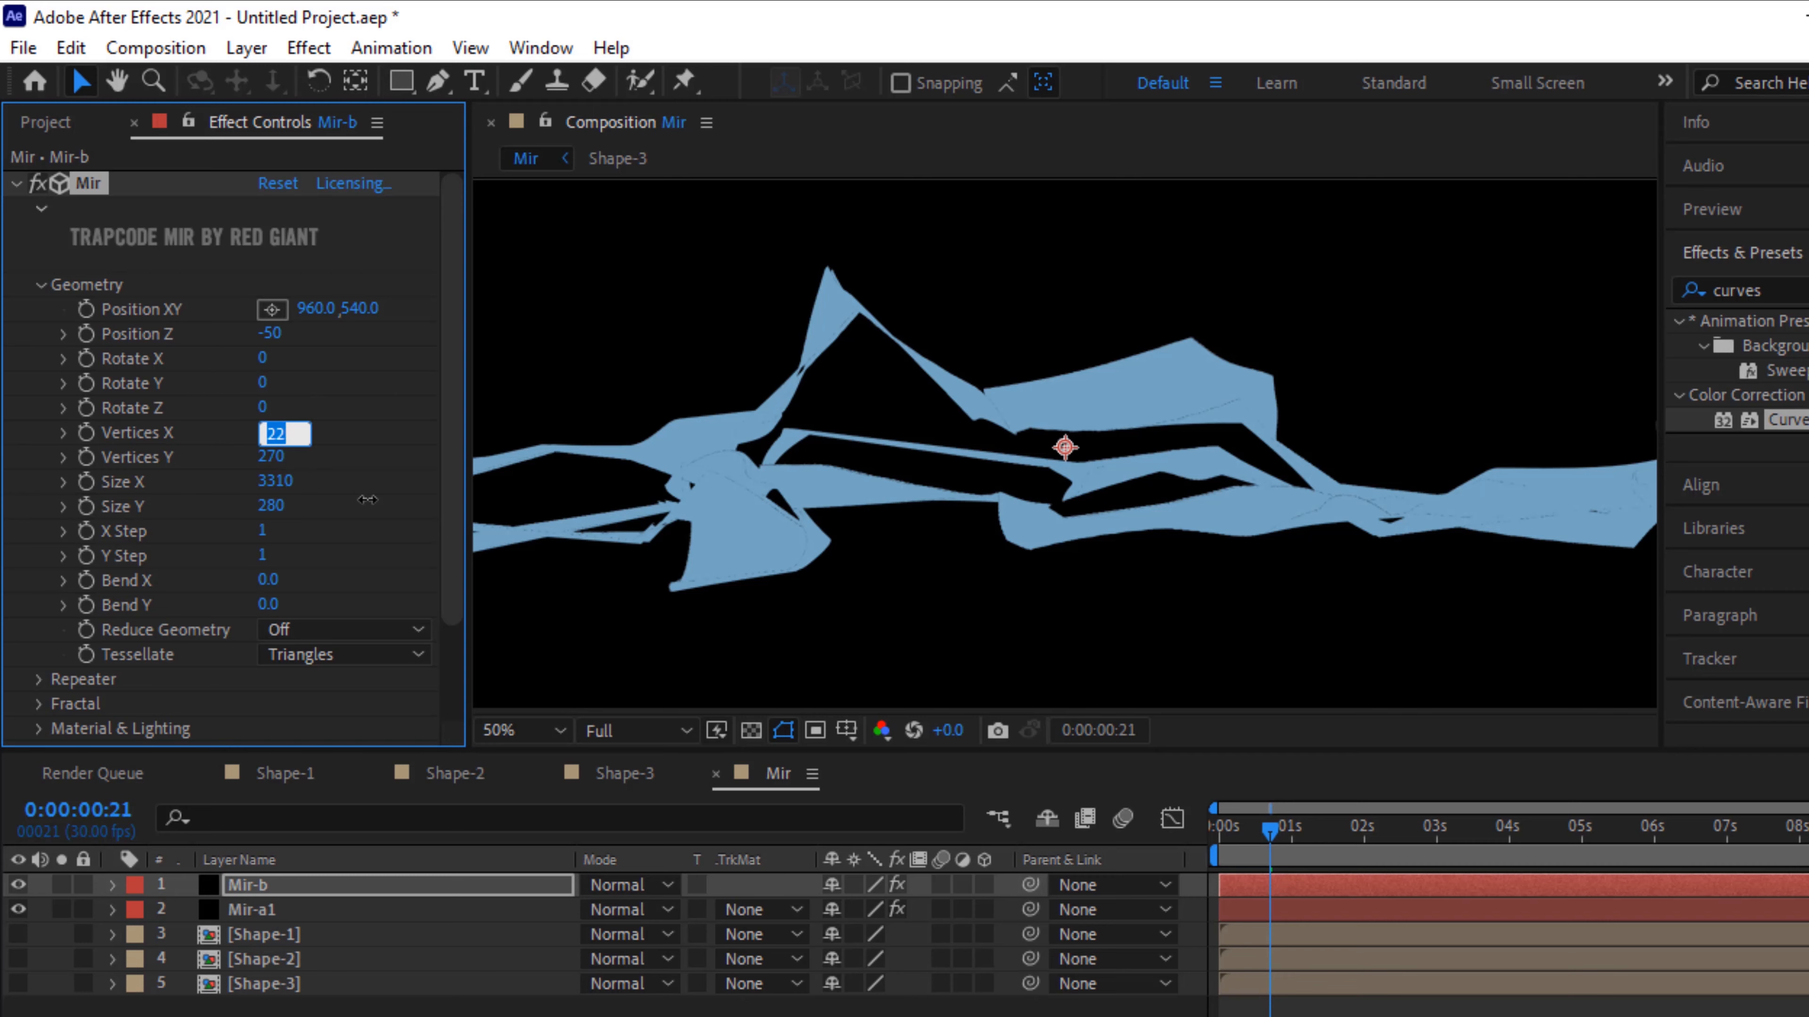
type("300")
key("Tab")
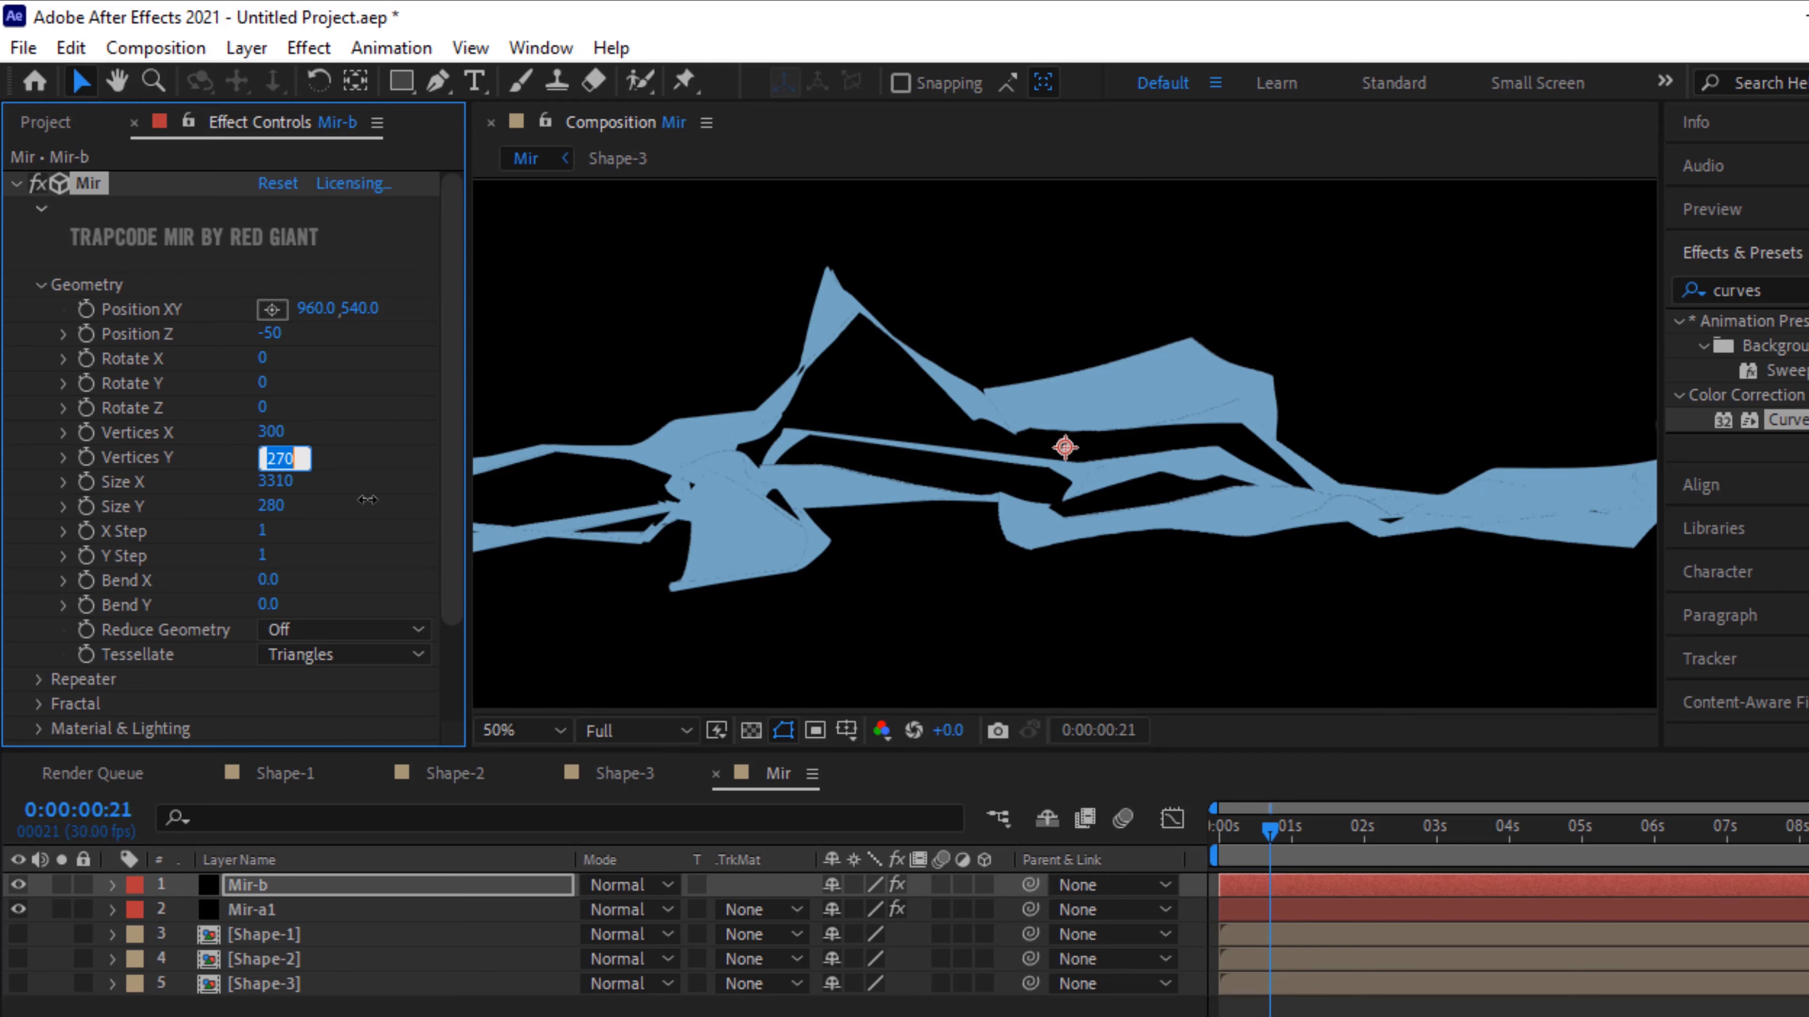
type("322")
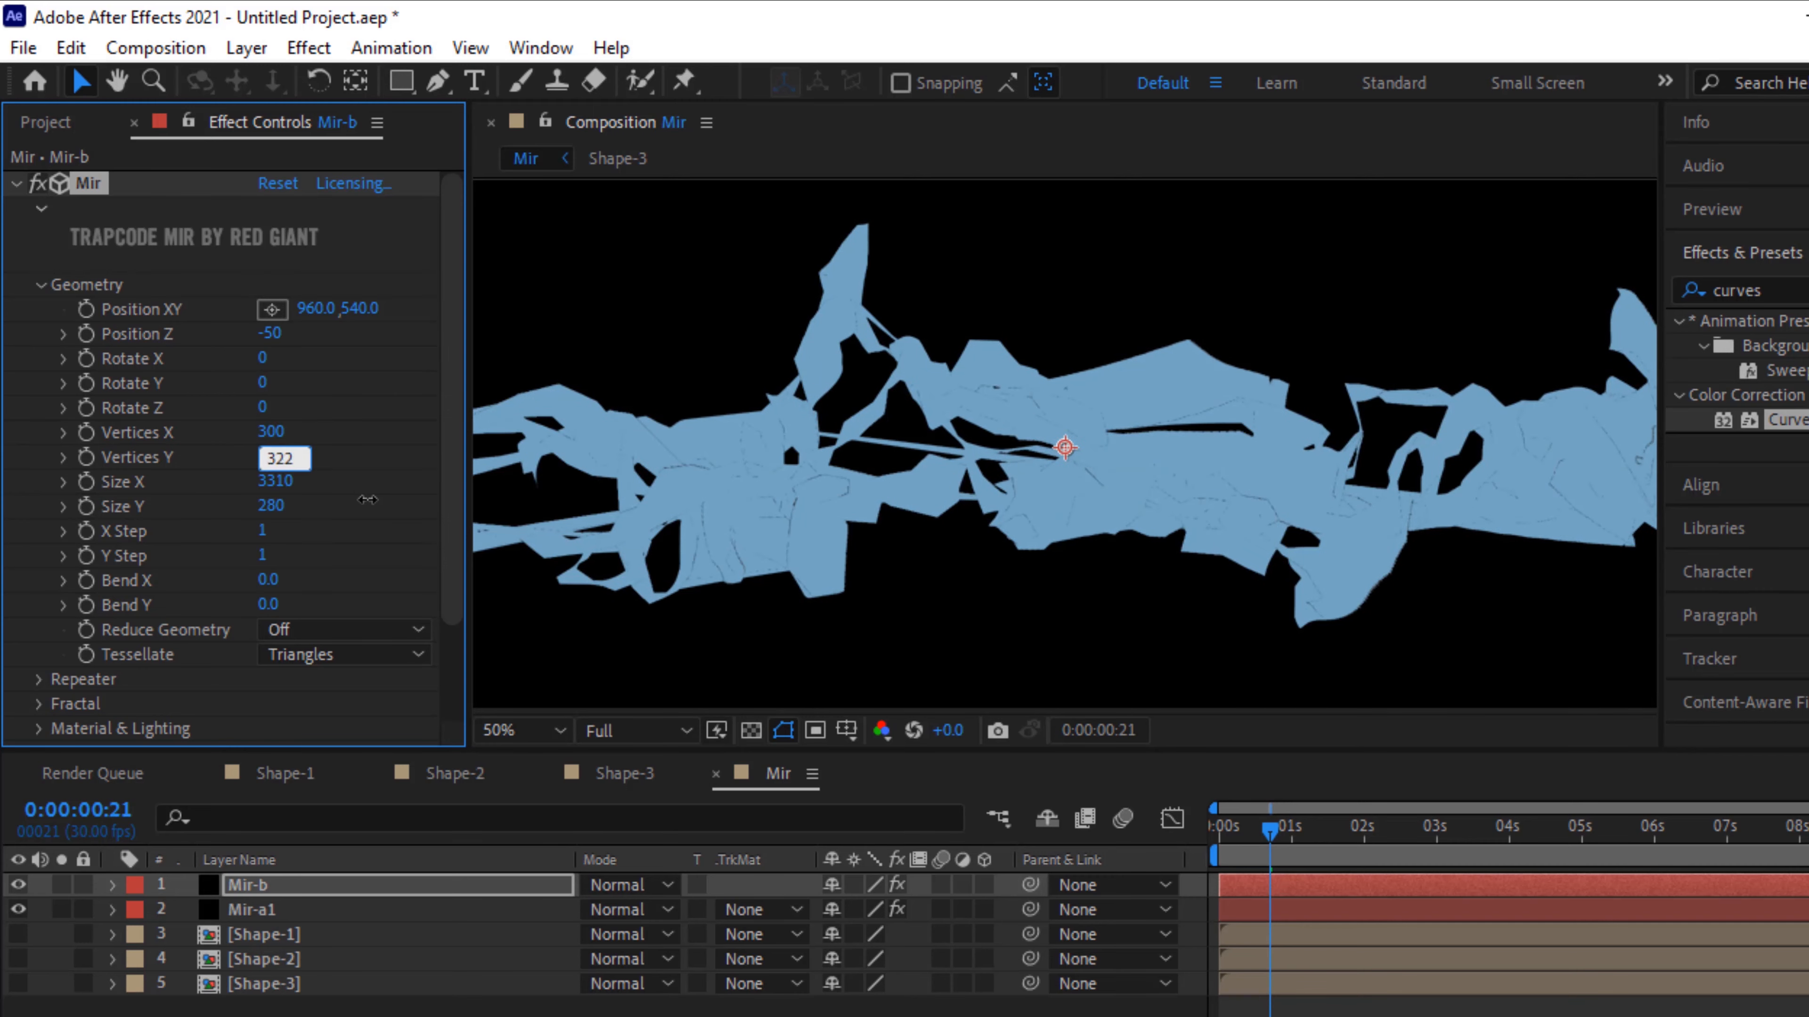
key("Tab")
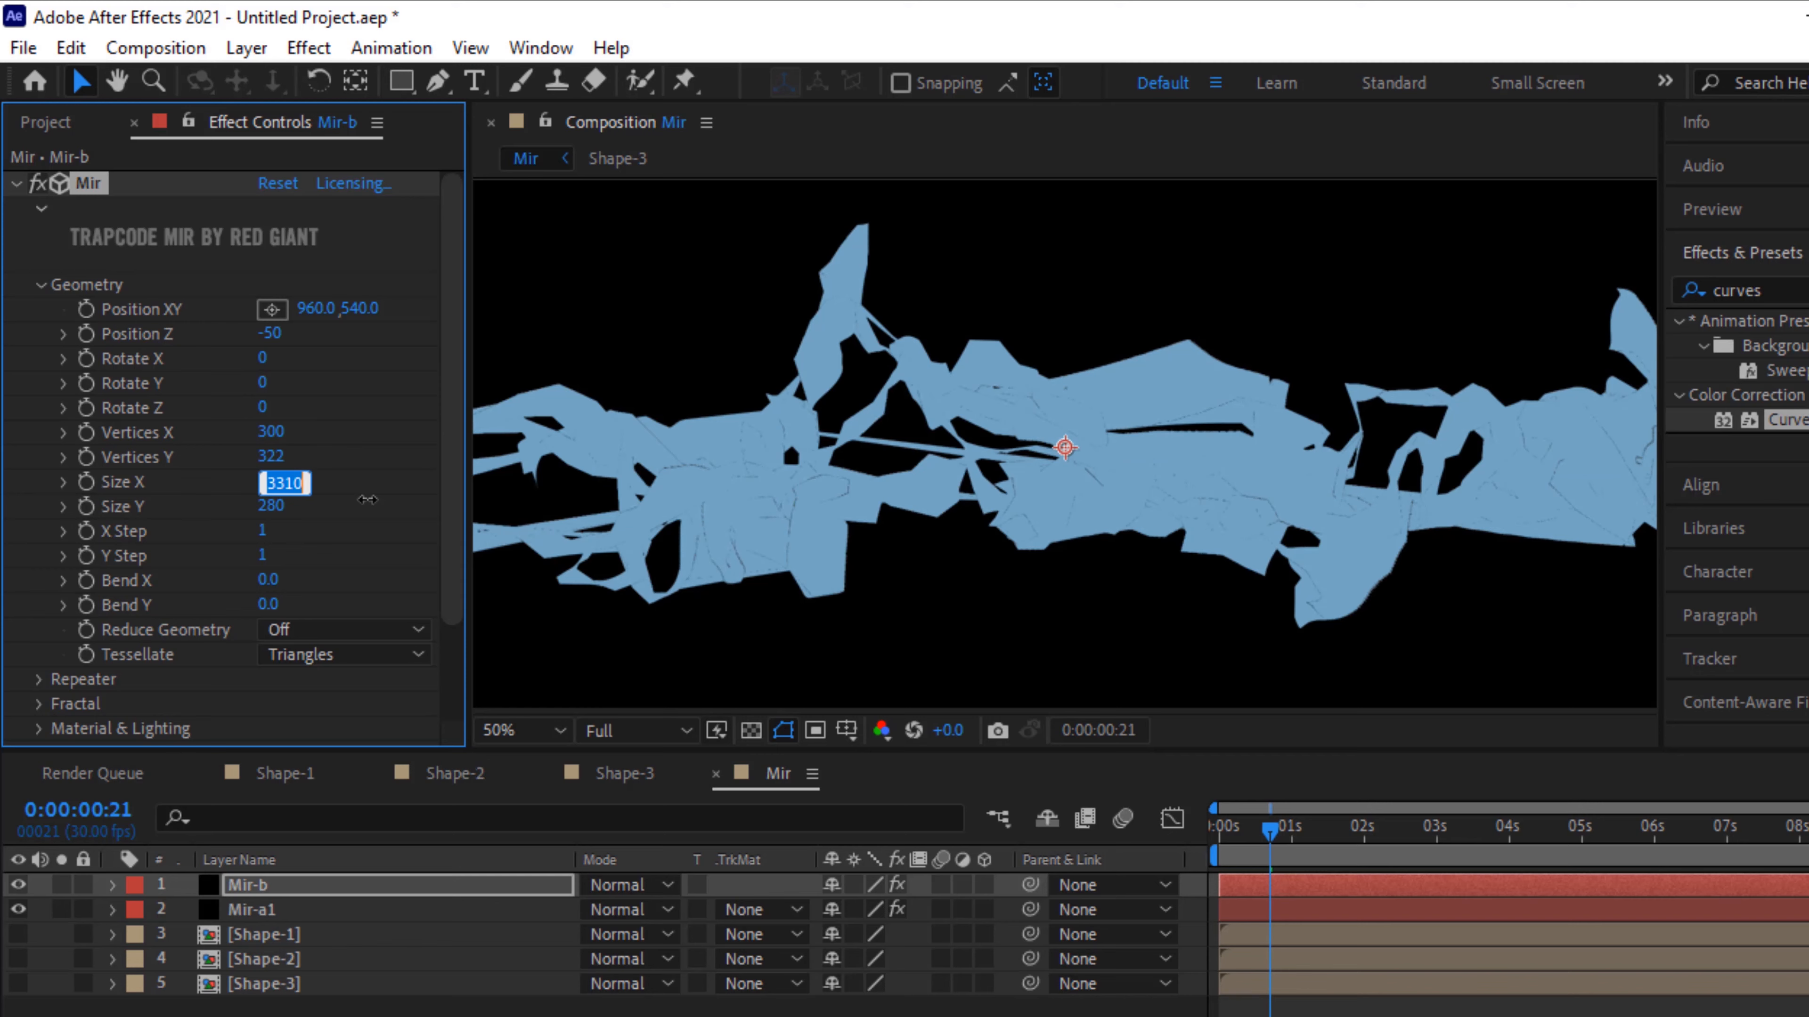
type("3230")
key("Tab")
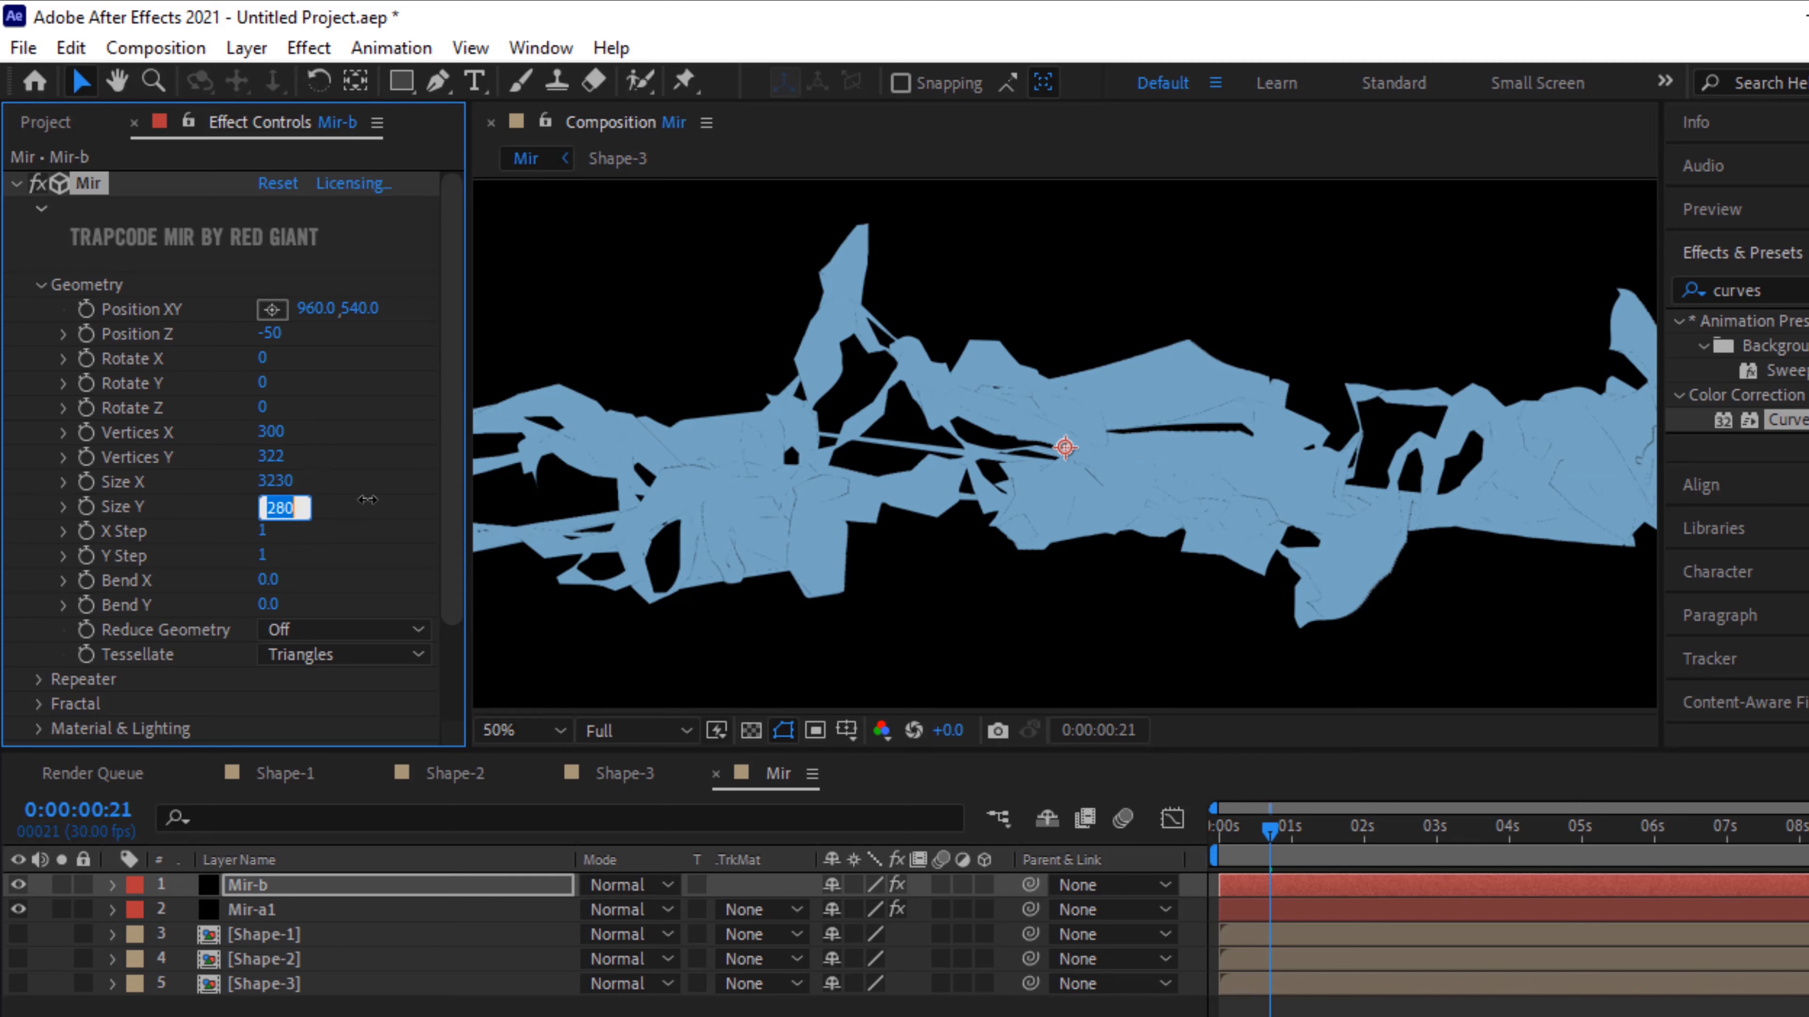
type("150")
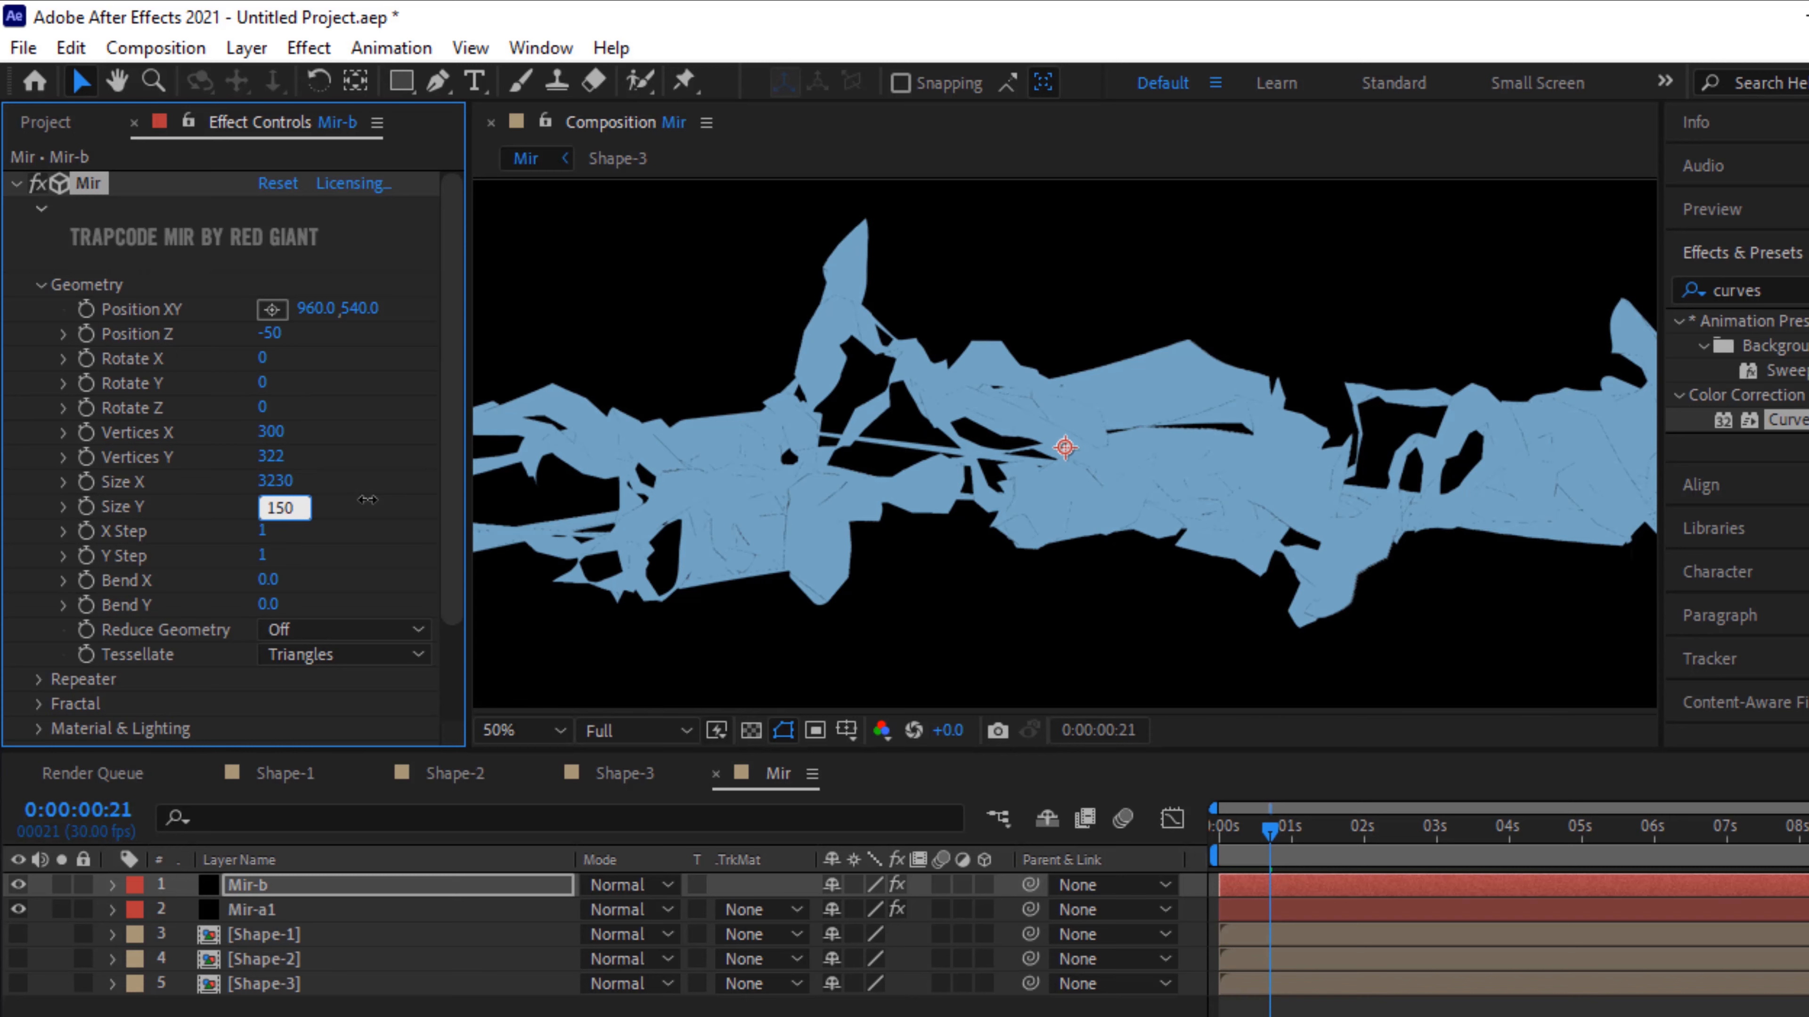
key("Return")
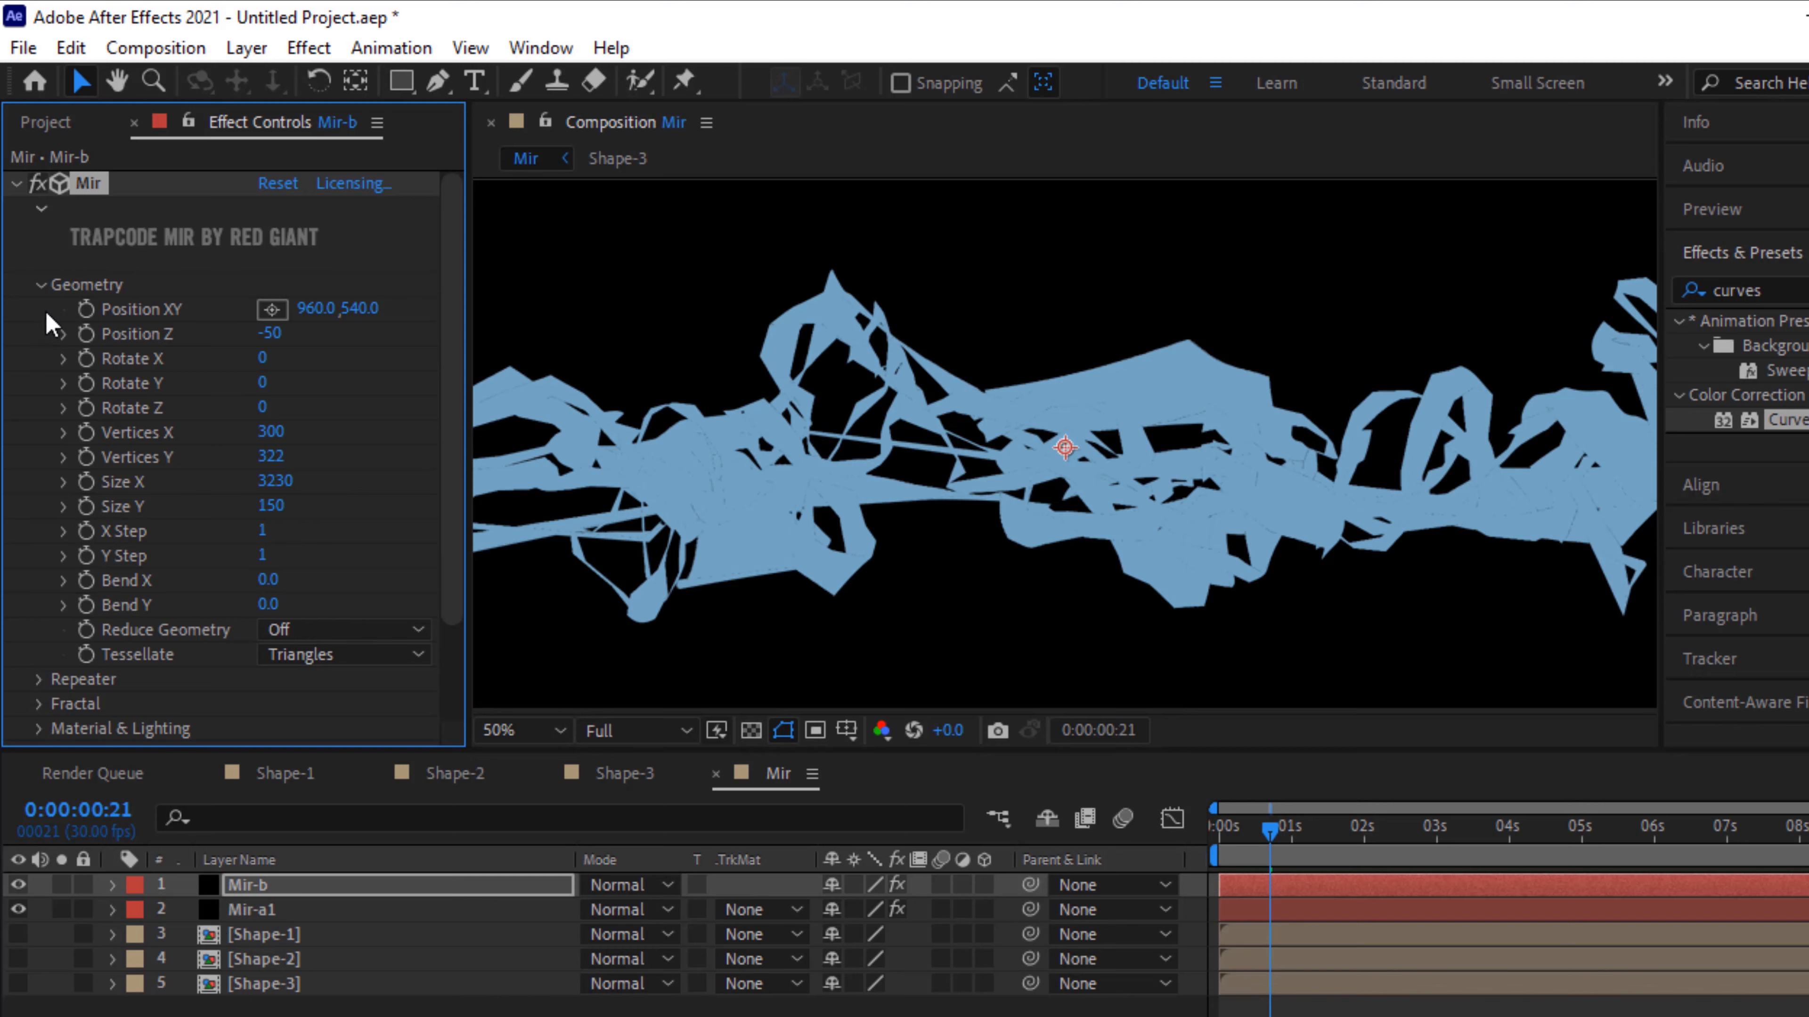
Set the Mir effect's fractal Amplitude to 100 and Frequency to 300 on Mir-b
left_click(40, 284)
left_click(41, 333)
scroll(45, 342, "down", 2)
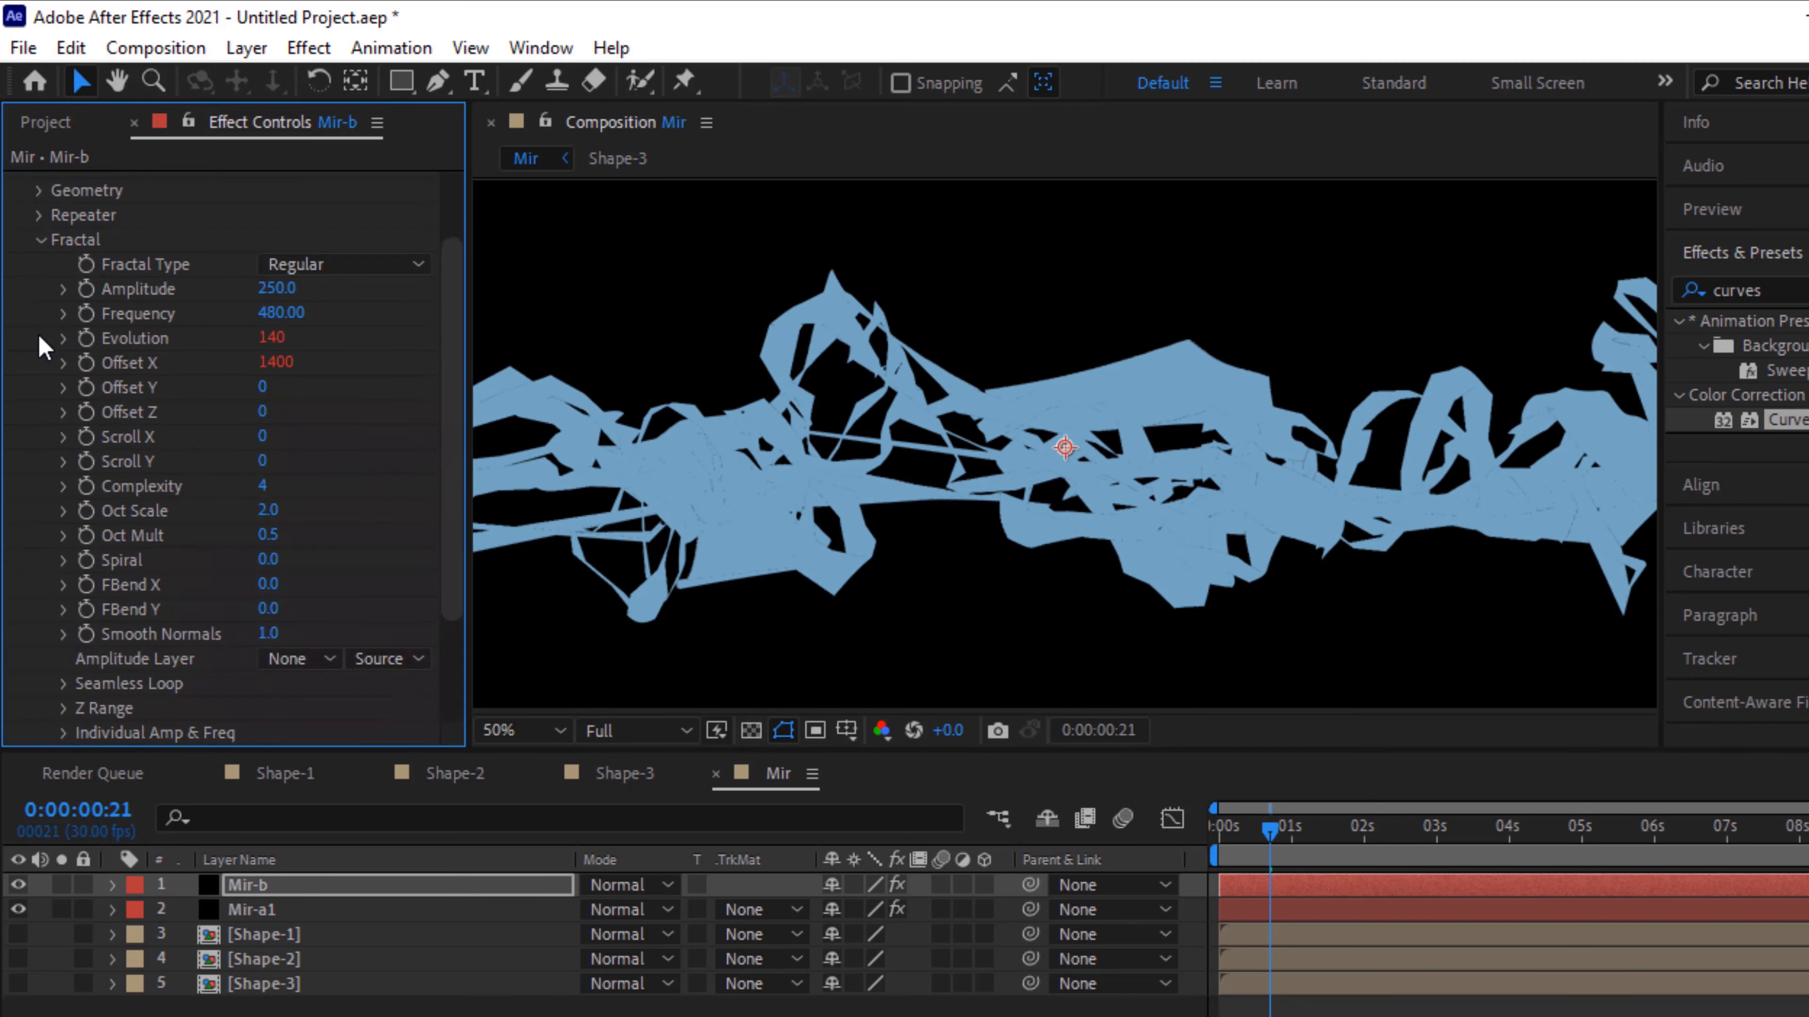
left_click(274, 289)
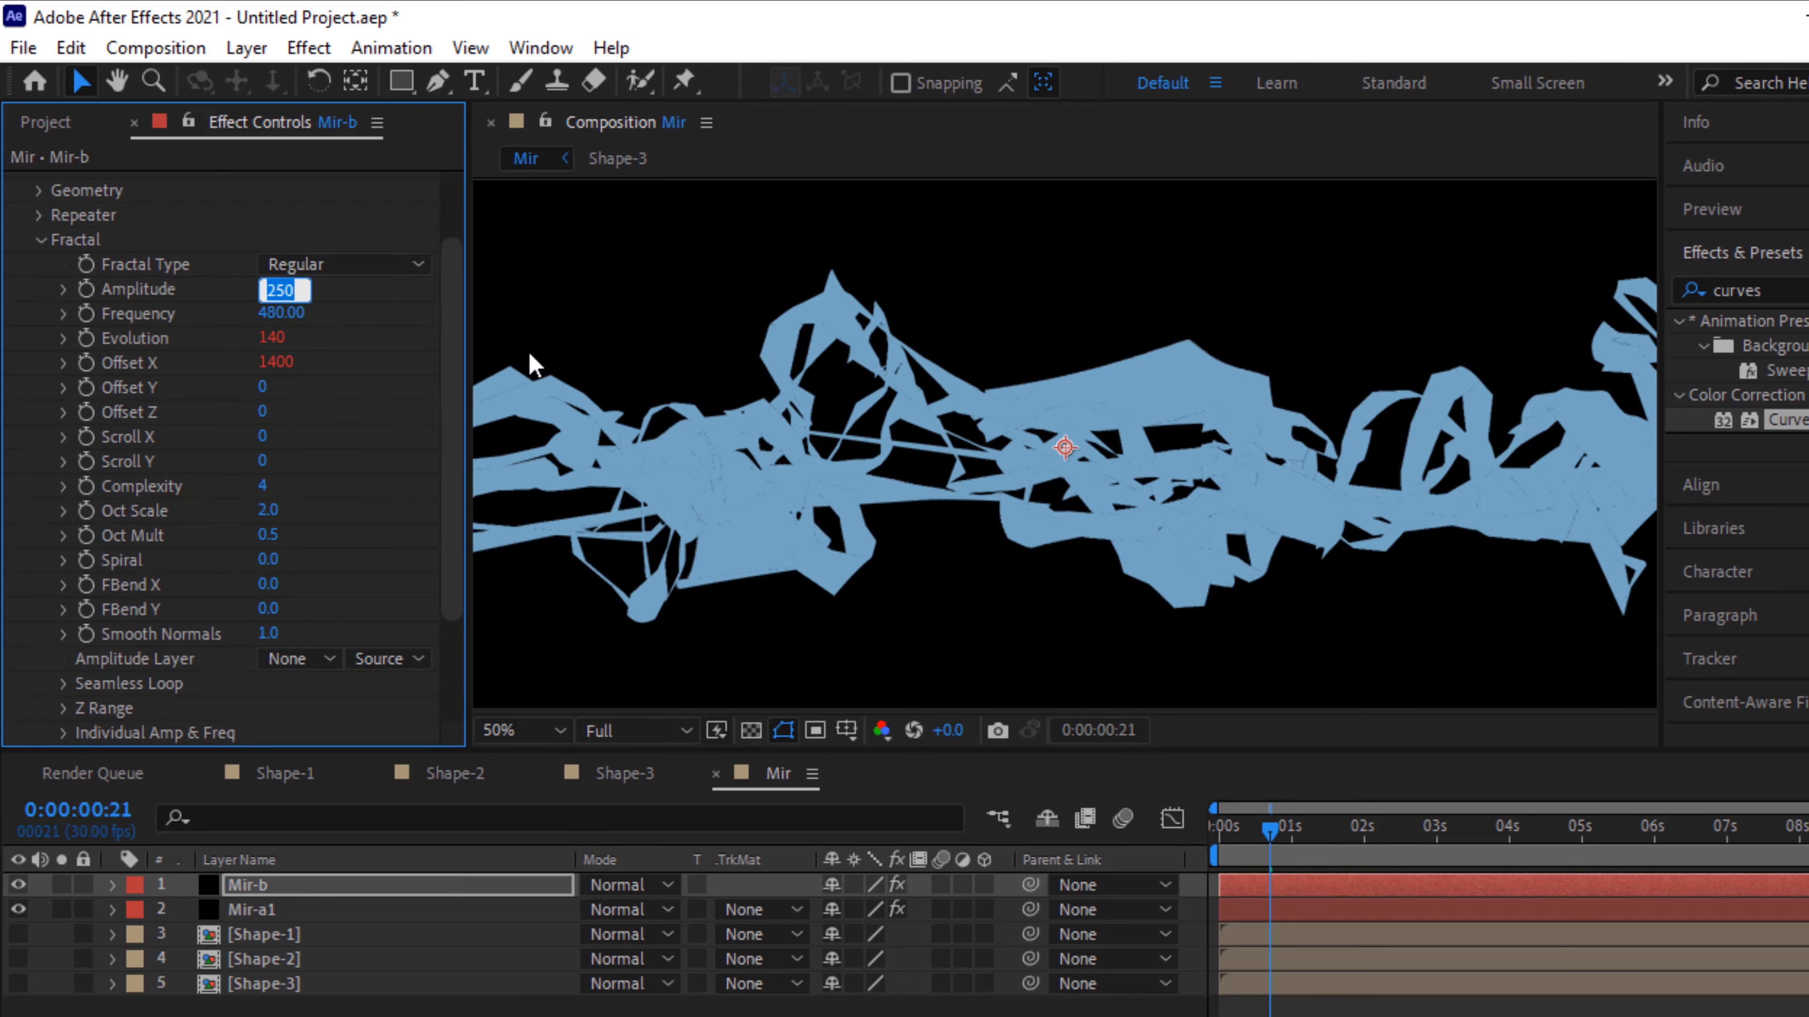
type("100")
key("Tab")
type("300")
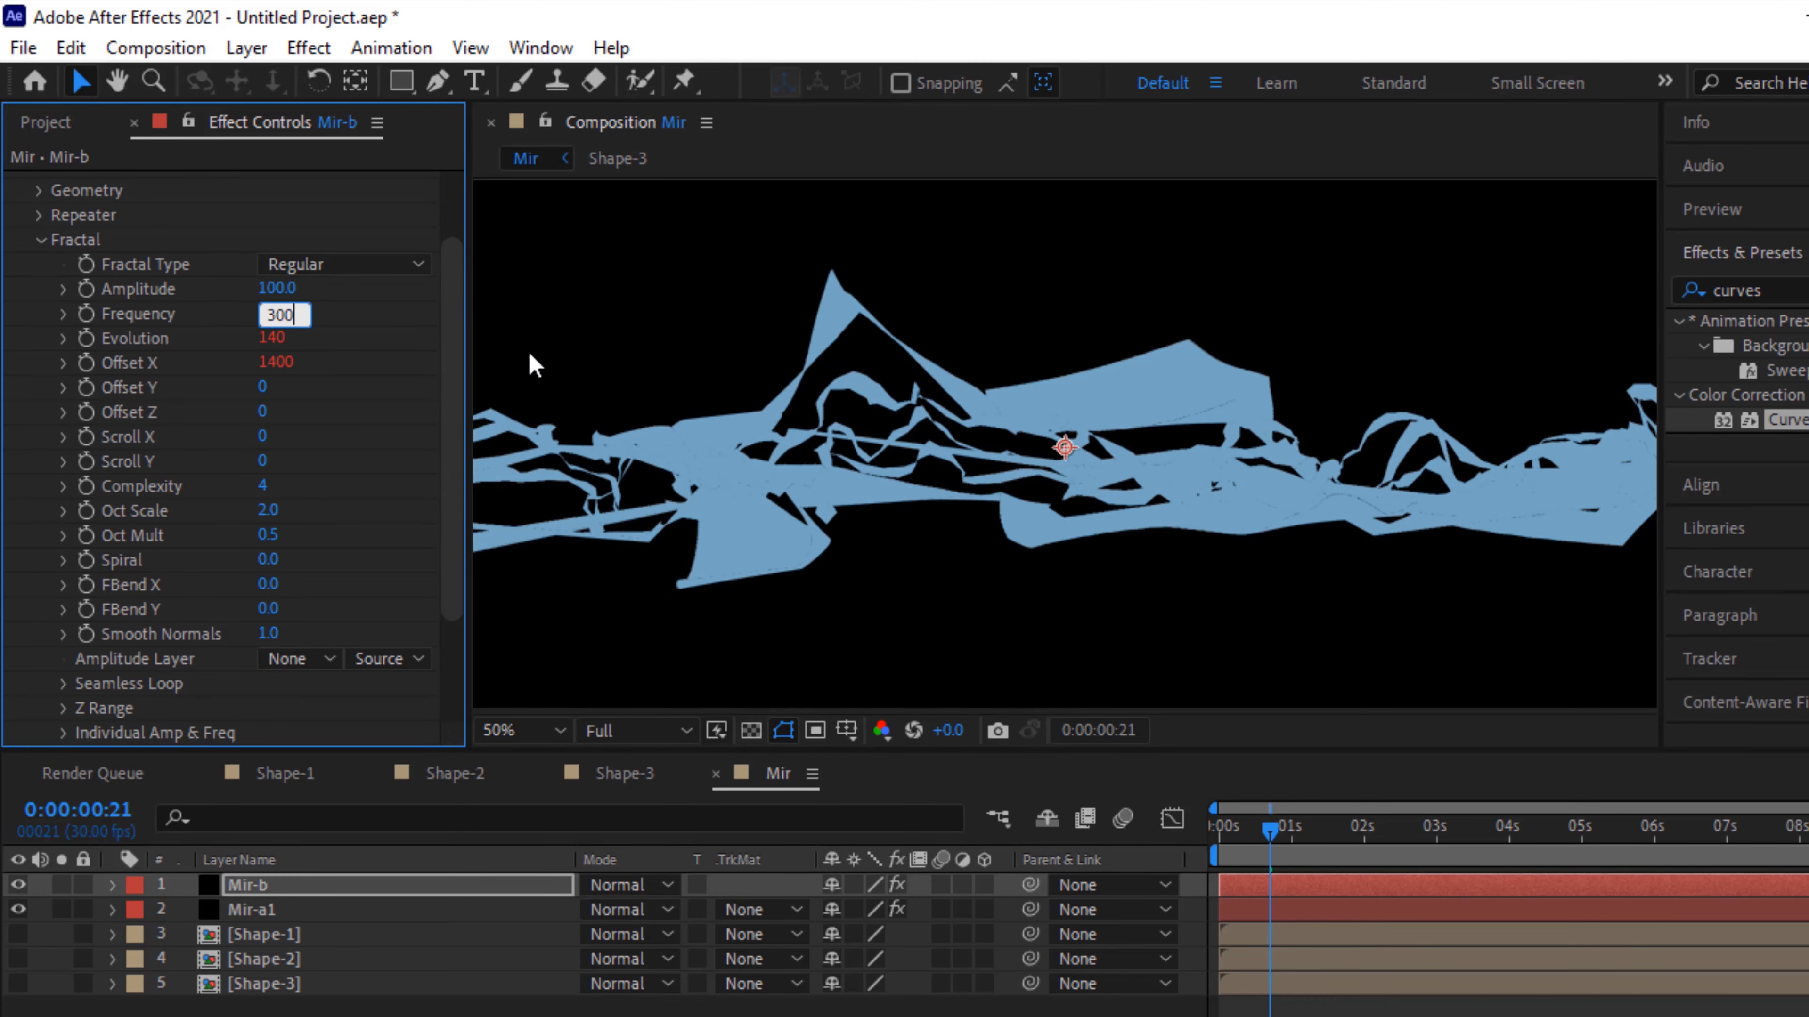
key("Return")
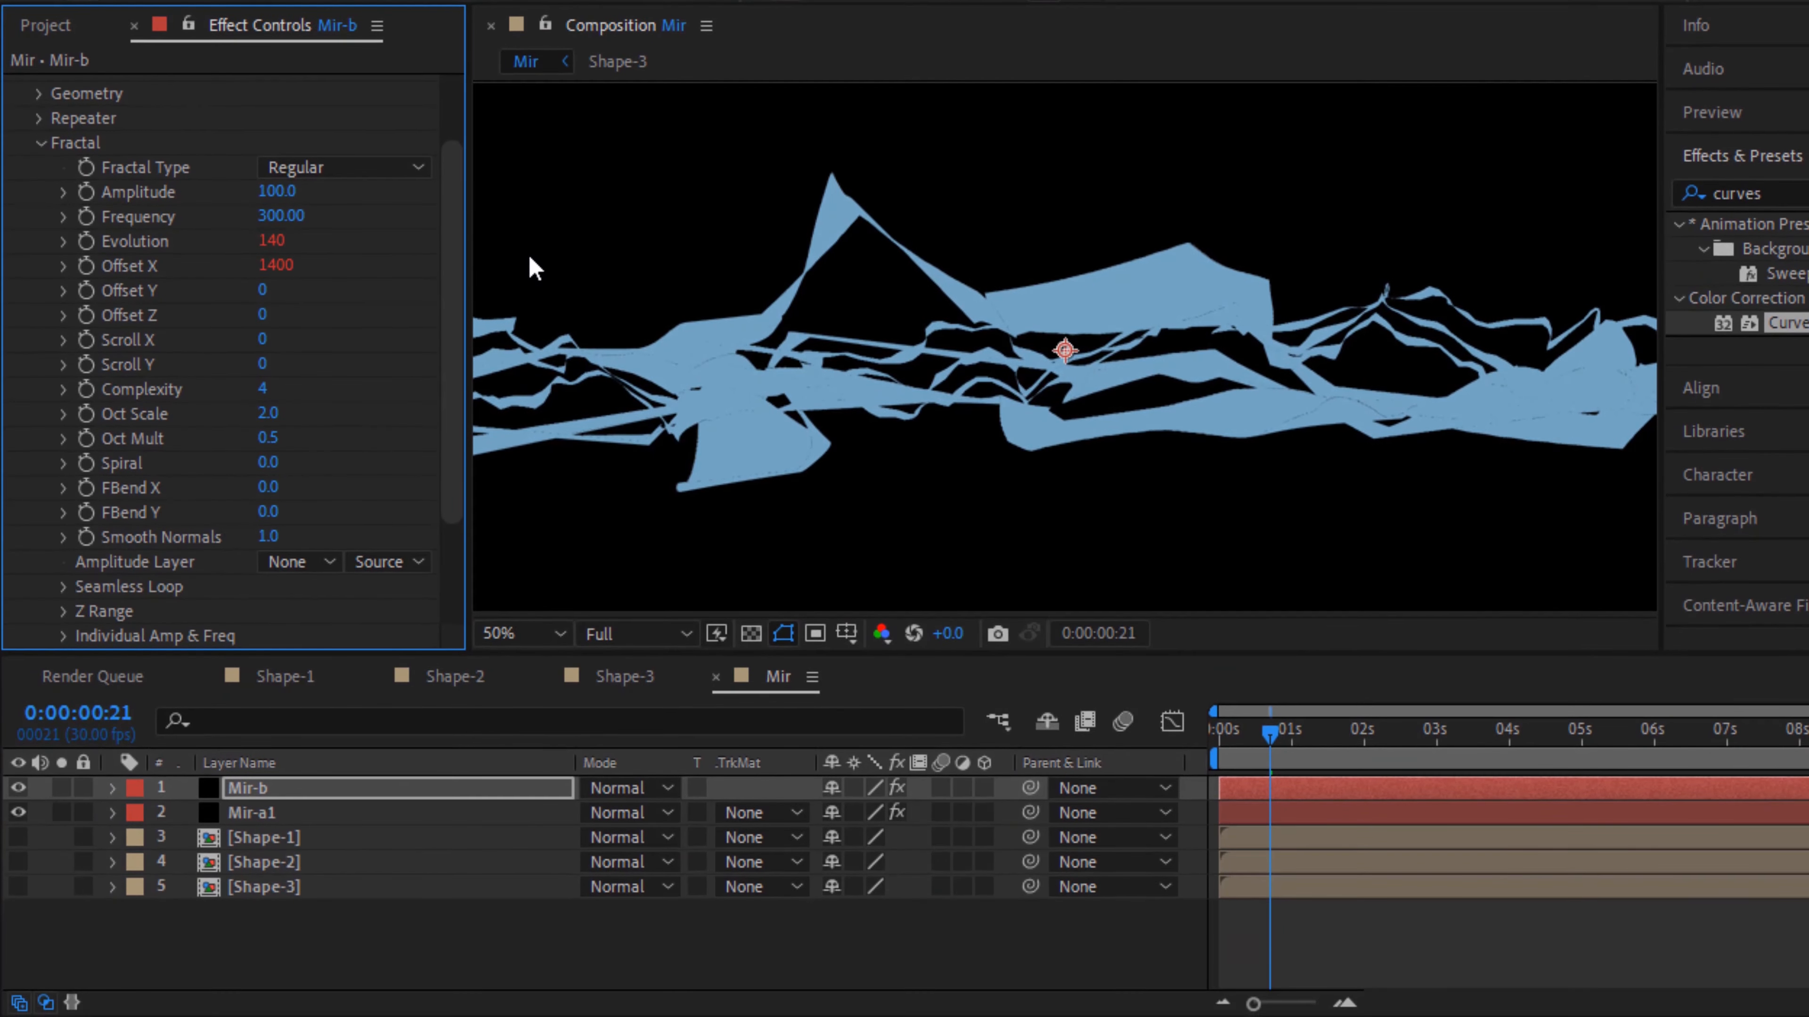
Replace the fractal Evolution expression on Mir-b with time*200+500
left_click(85, 242, "alt")
left_click(84, 243, "alt")
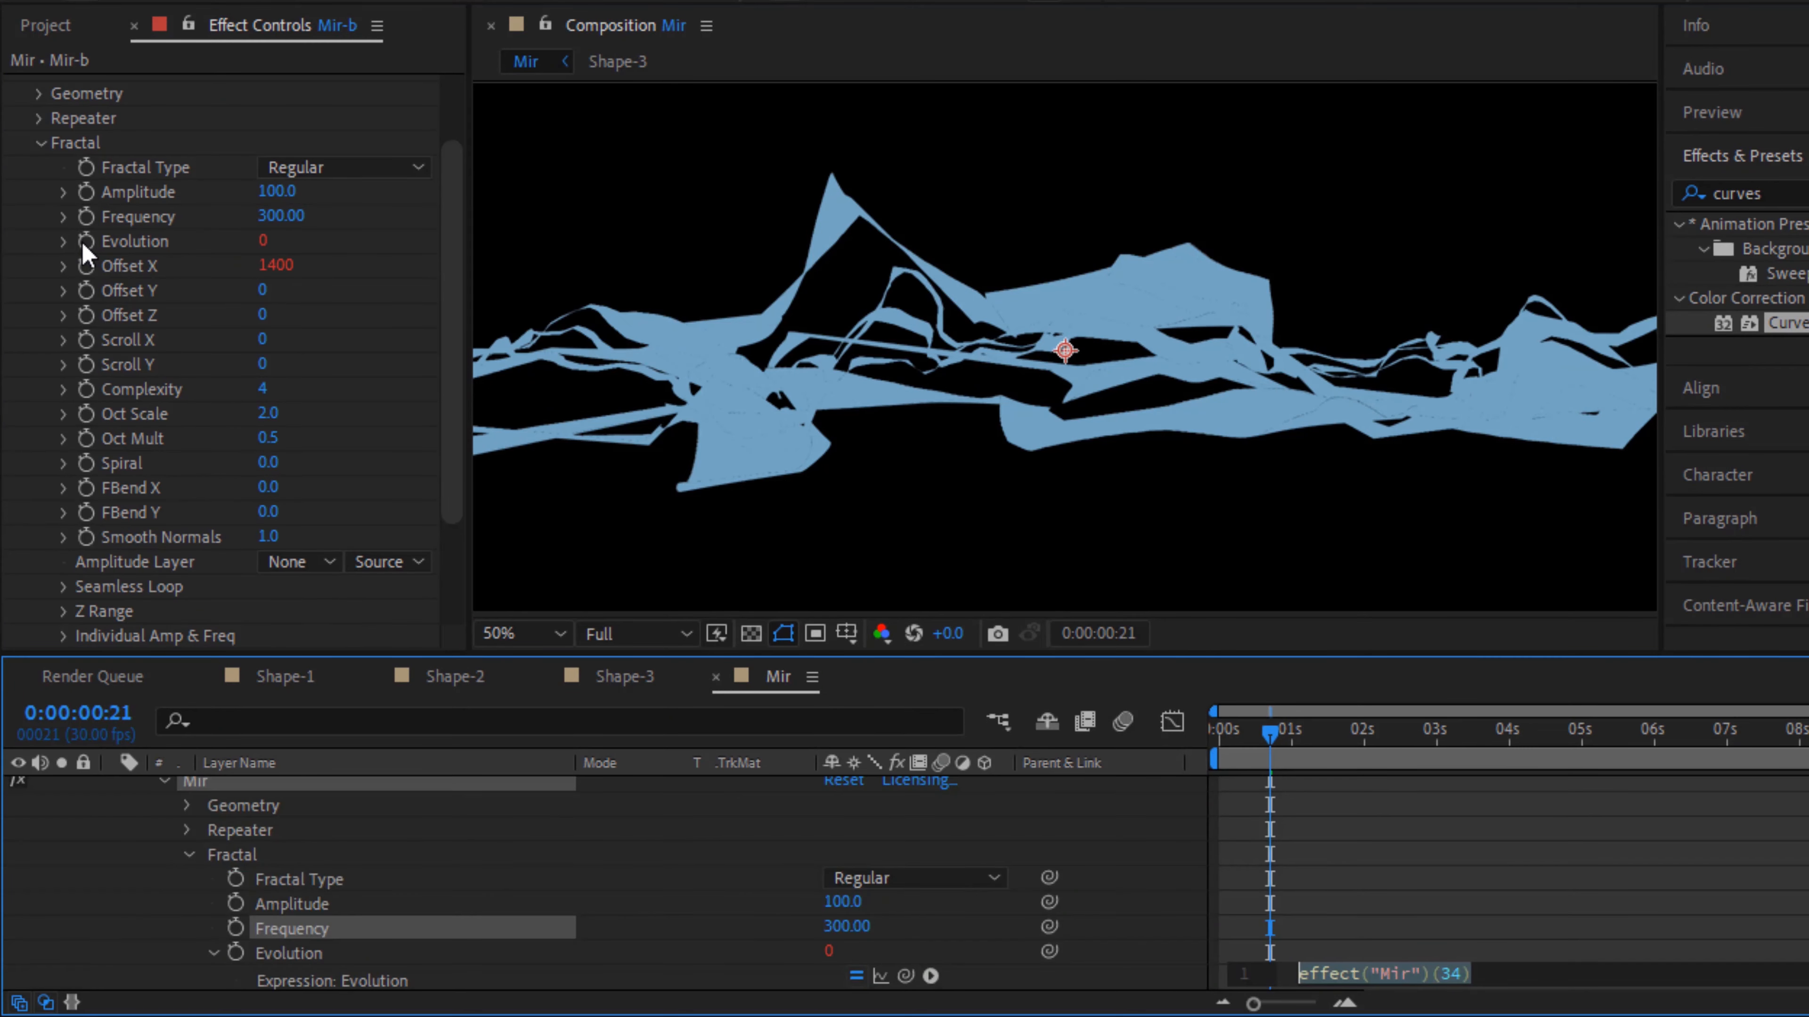
type("time*2")
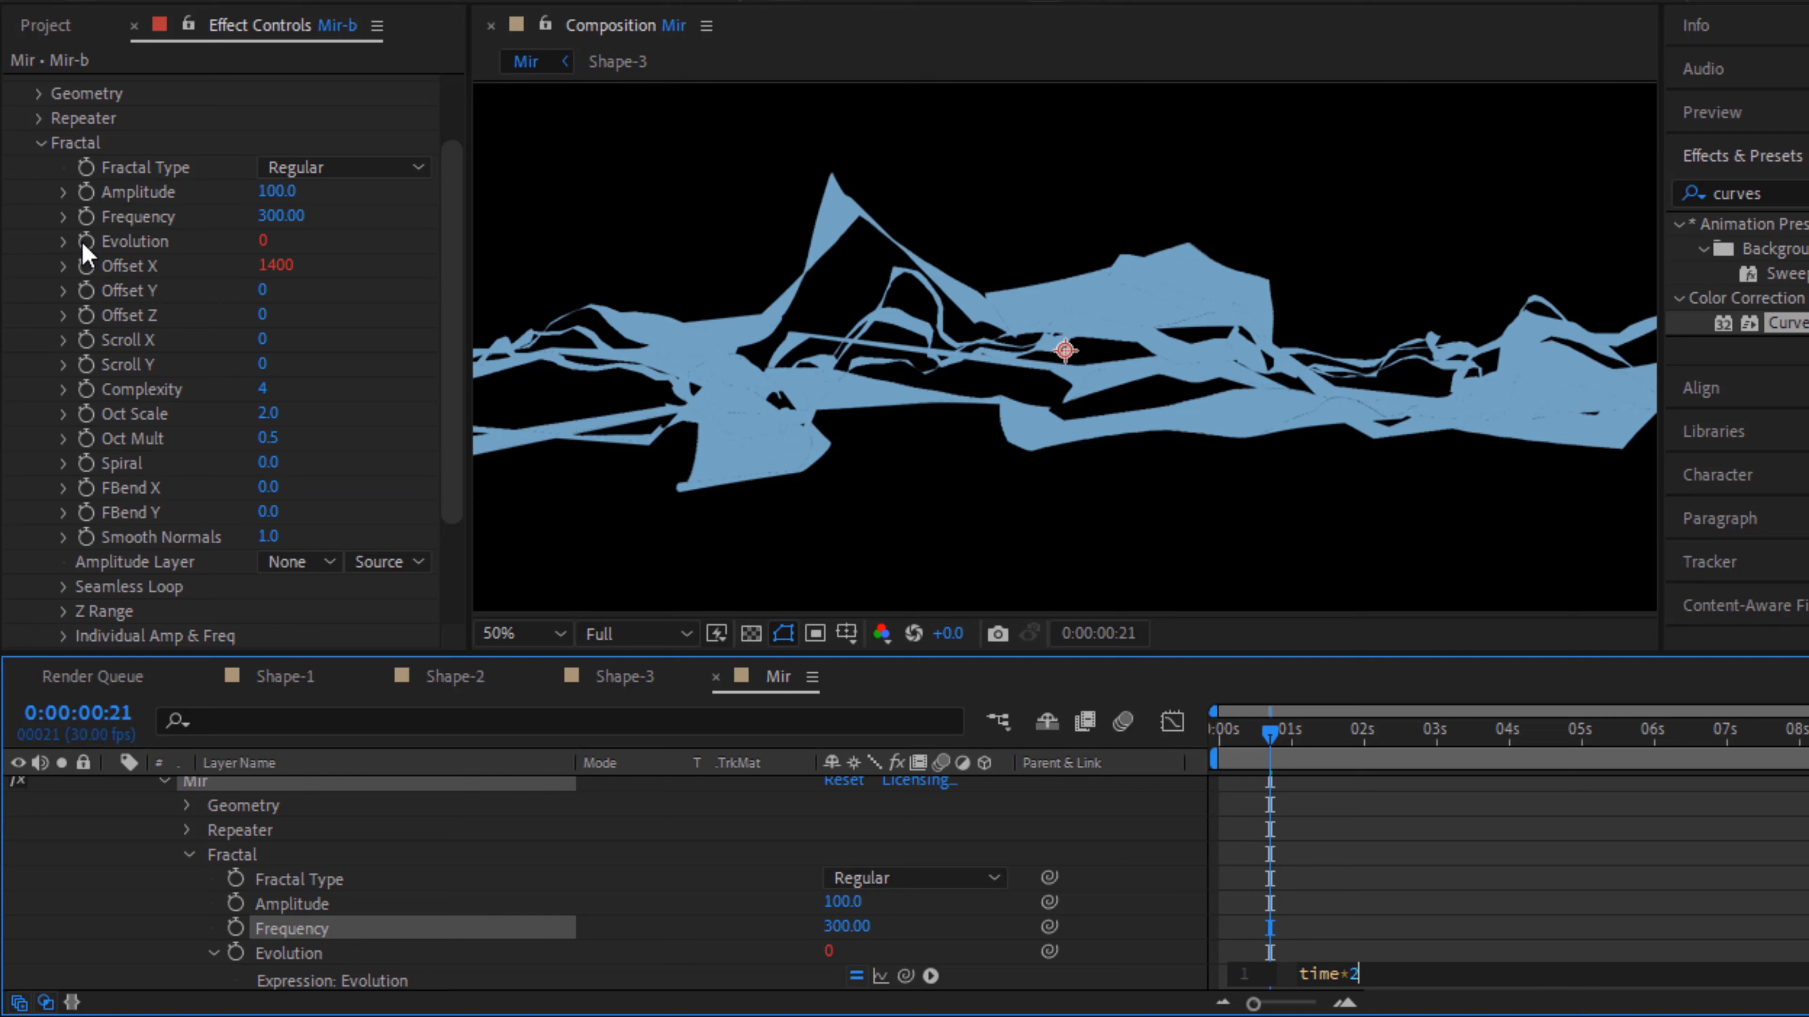
type("00+500")
key("KP_Enter")
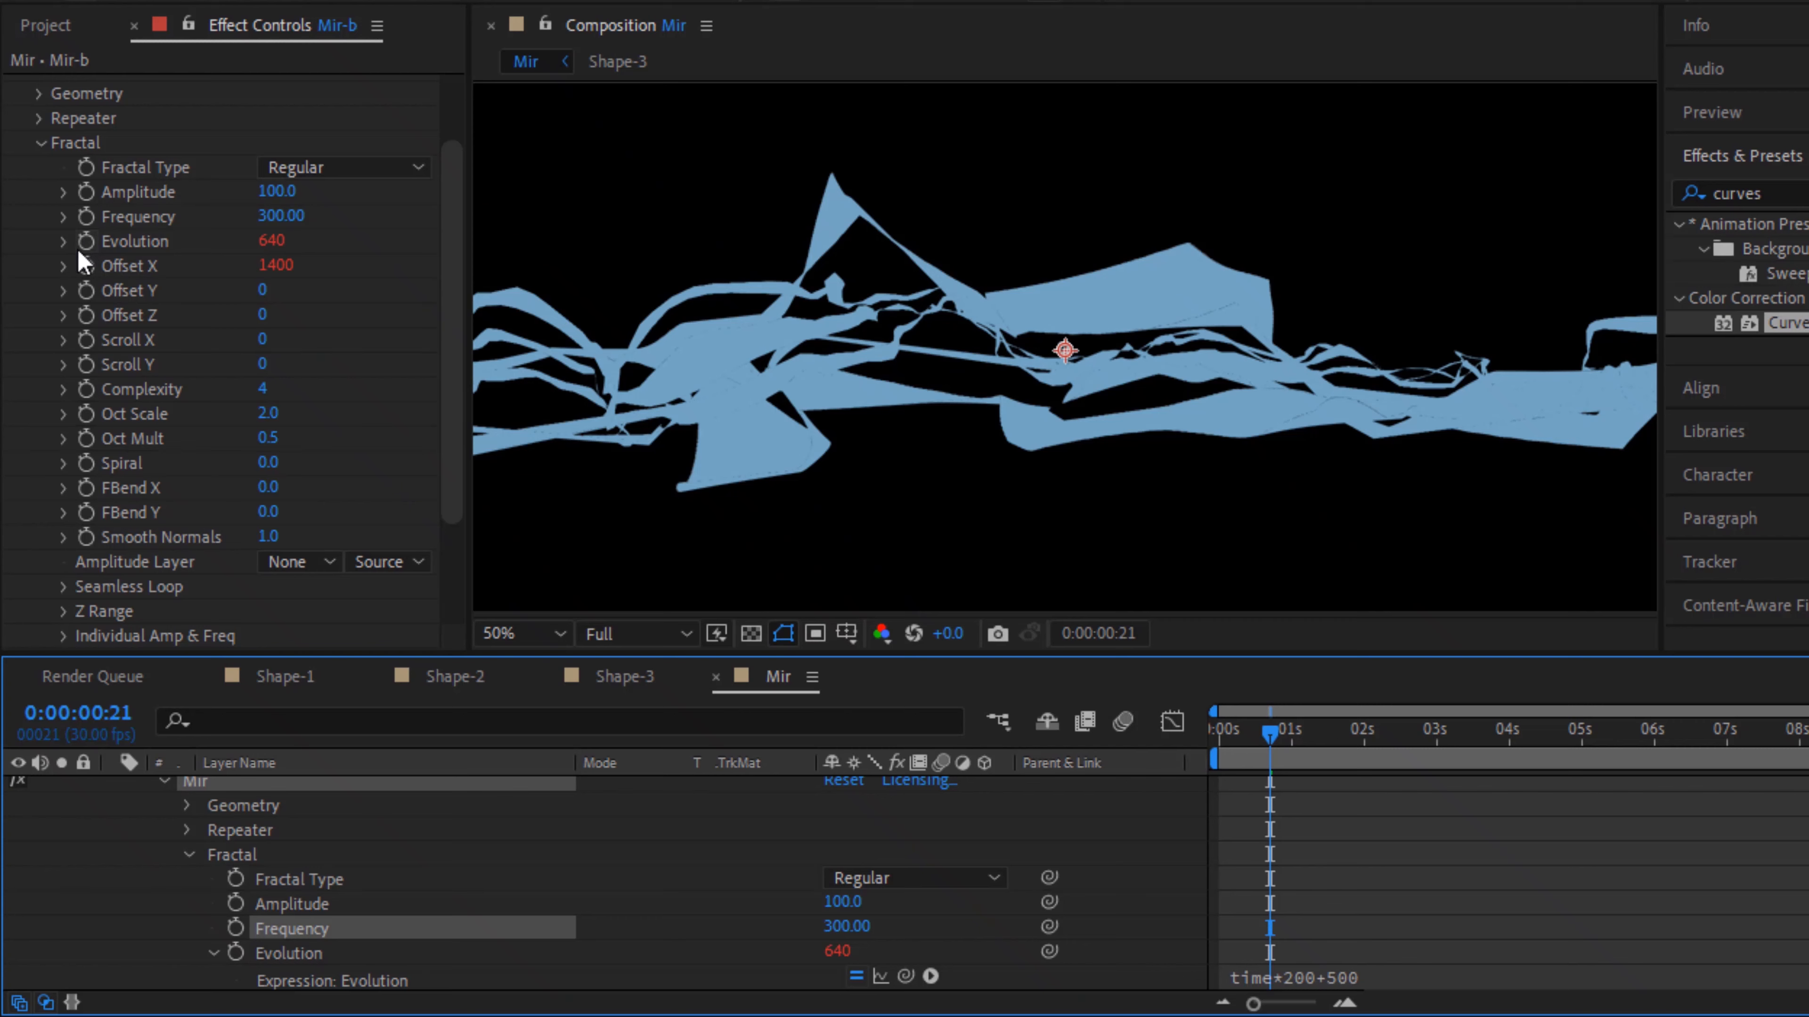
Replace the fractal Offset X expression on Mir-b with time*4000+2000
left_click(85, 263, "alt")
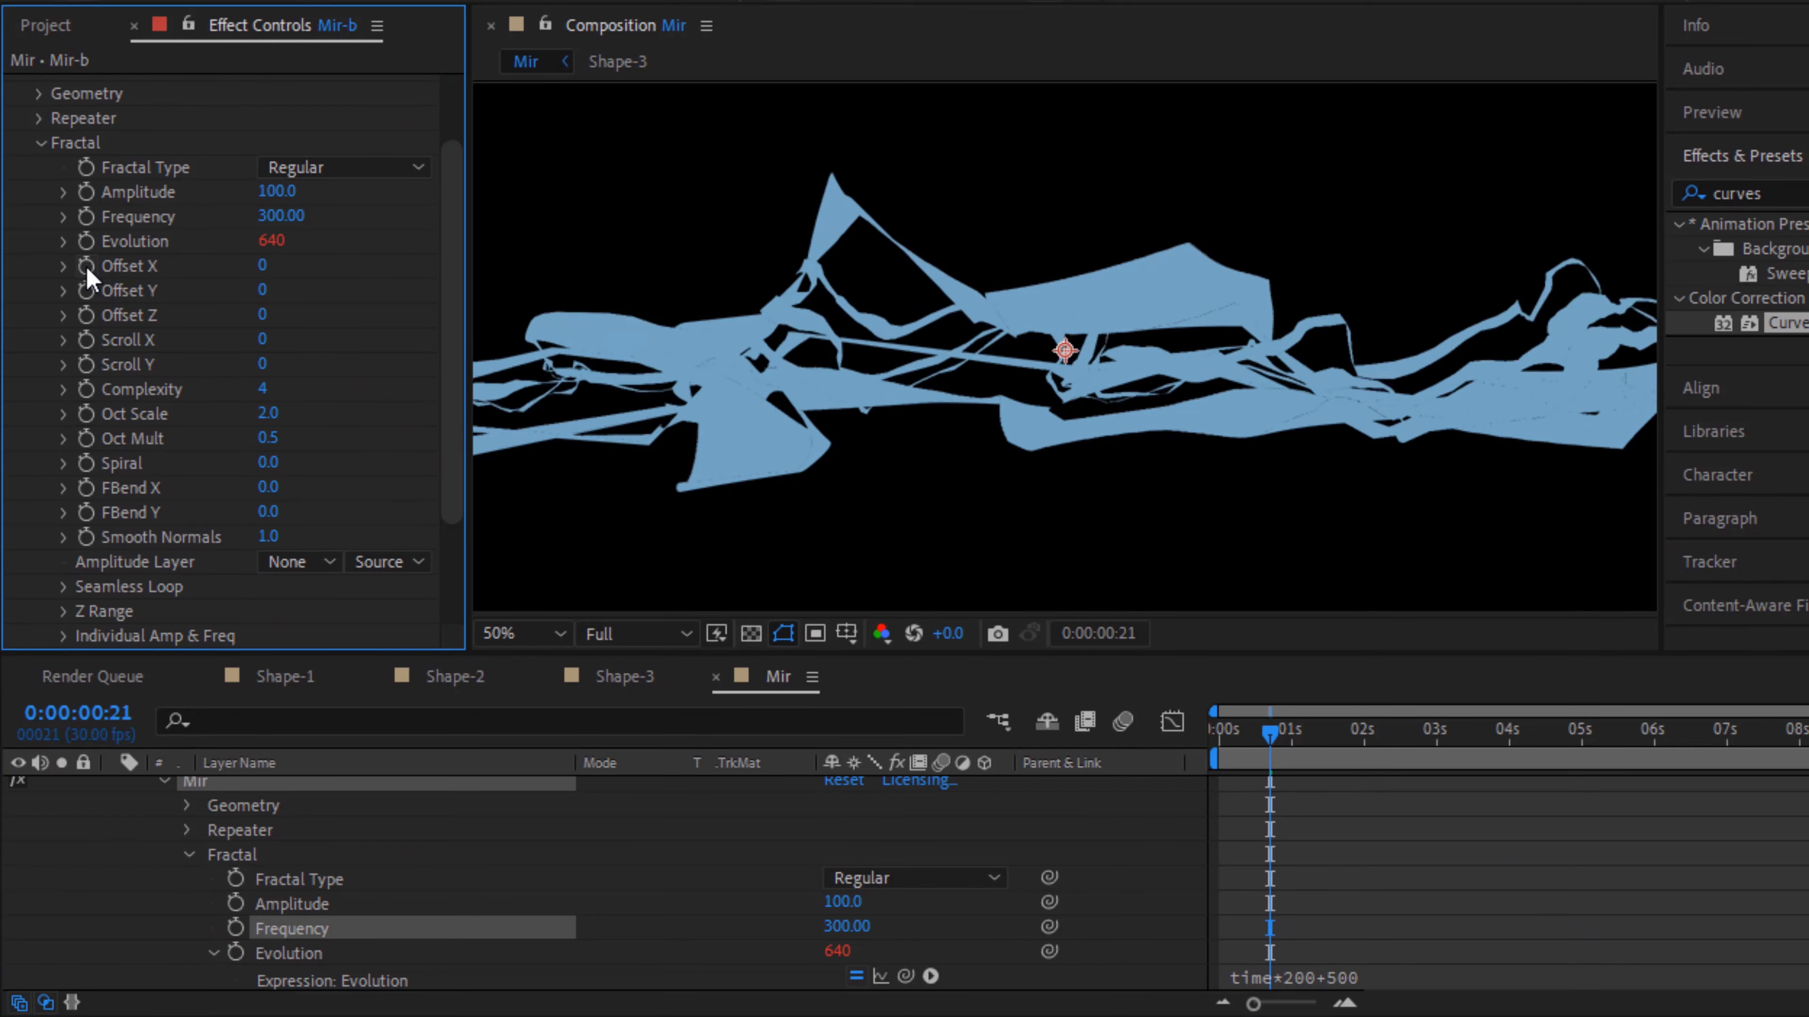
type("ti")
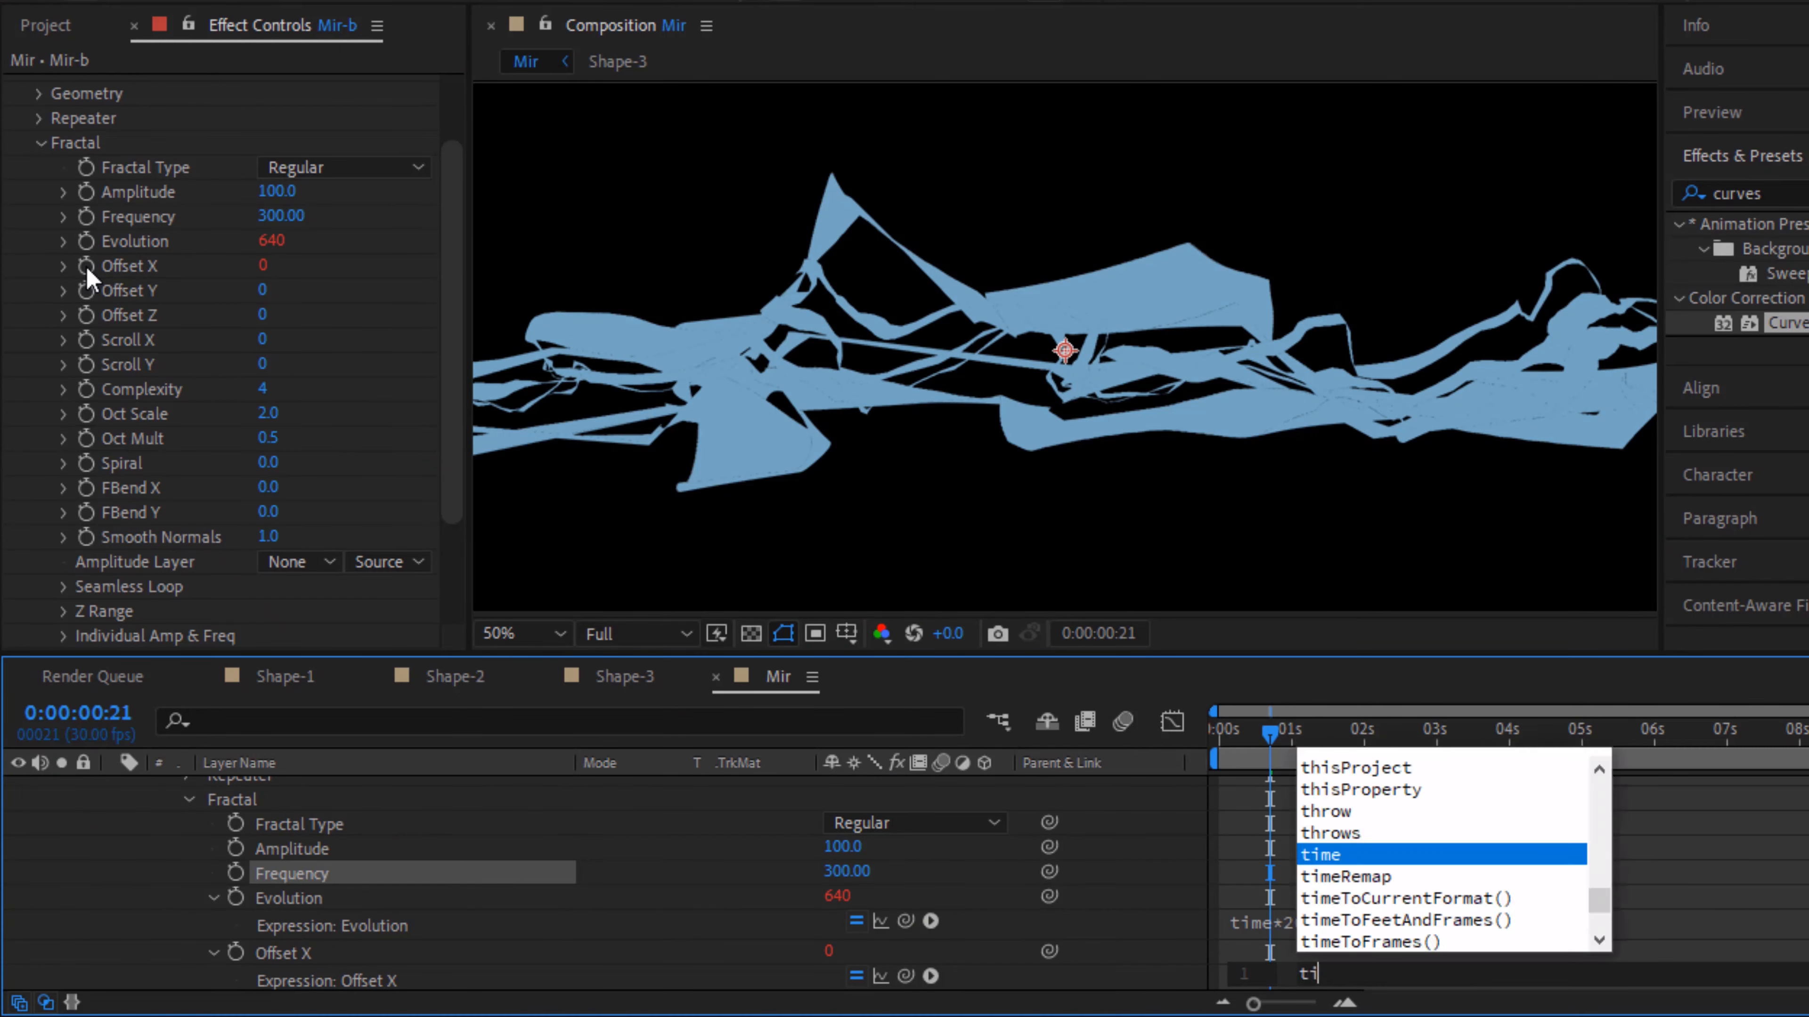
type("me*2")
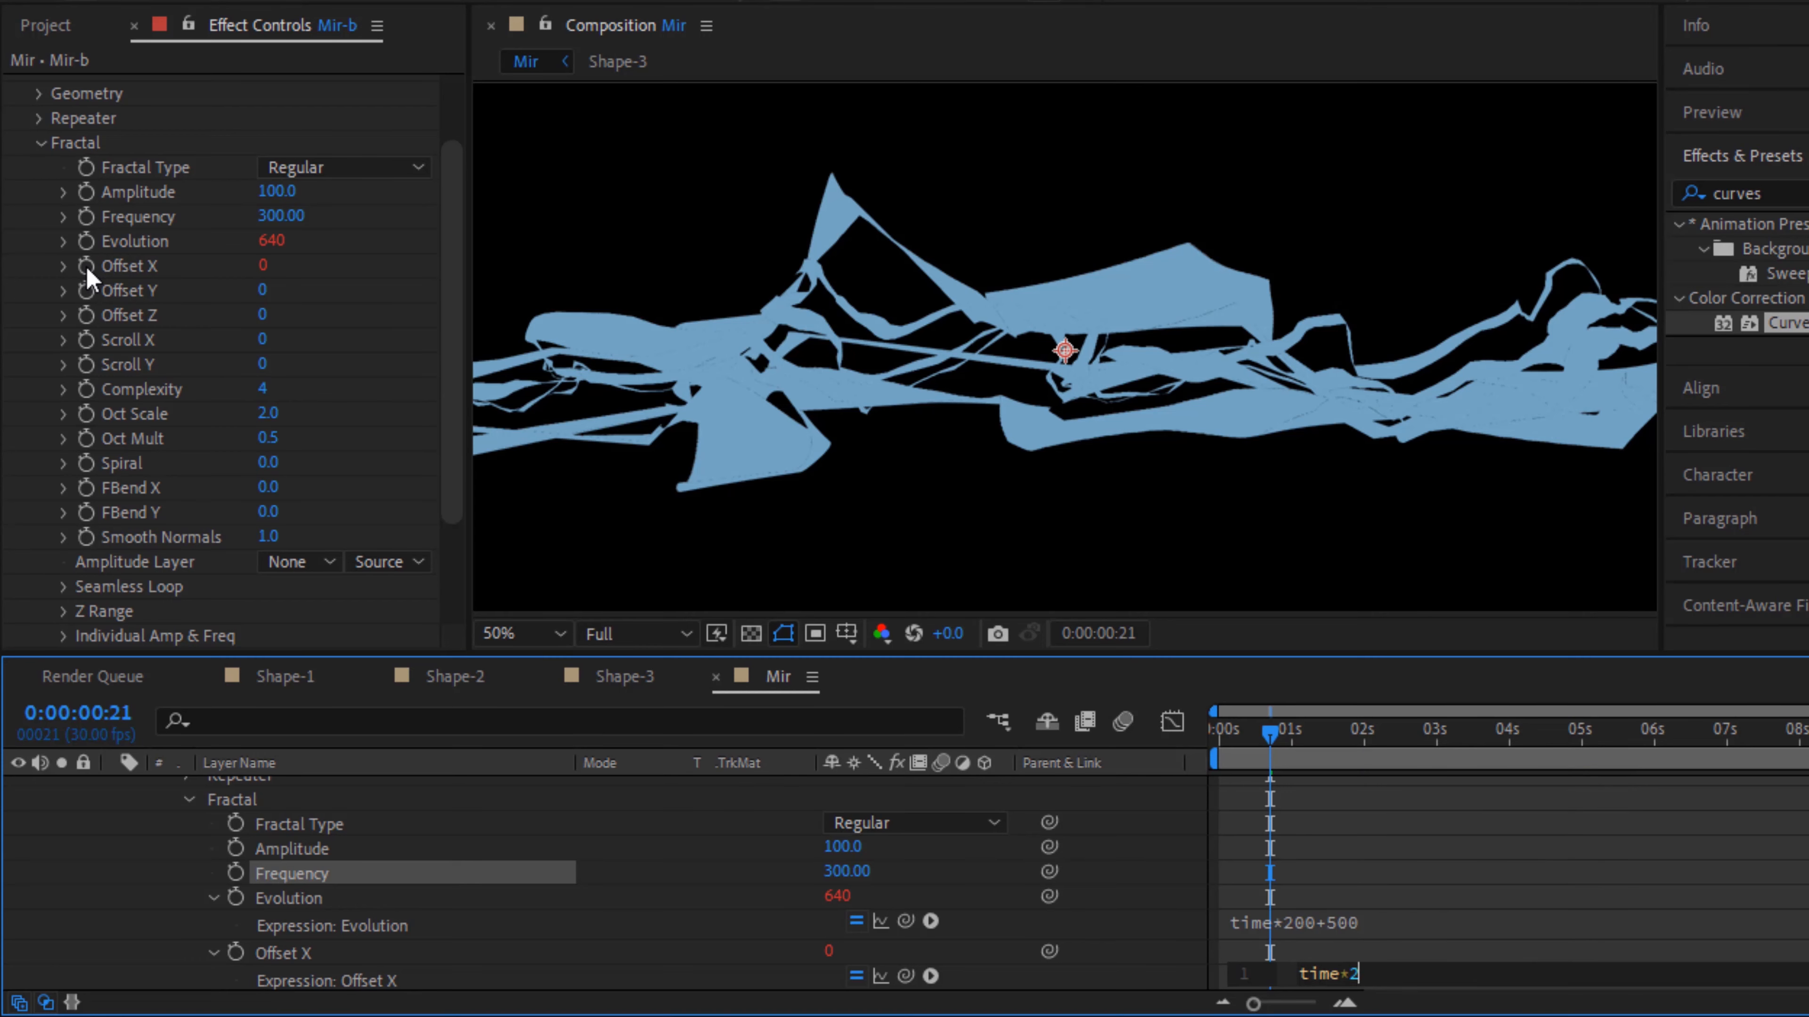
key("BackSpace")
type("4000+2000")
key("KP_Enter")
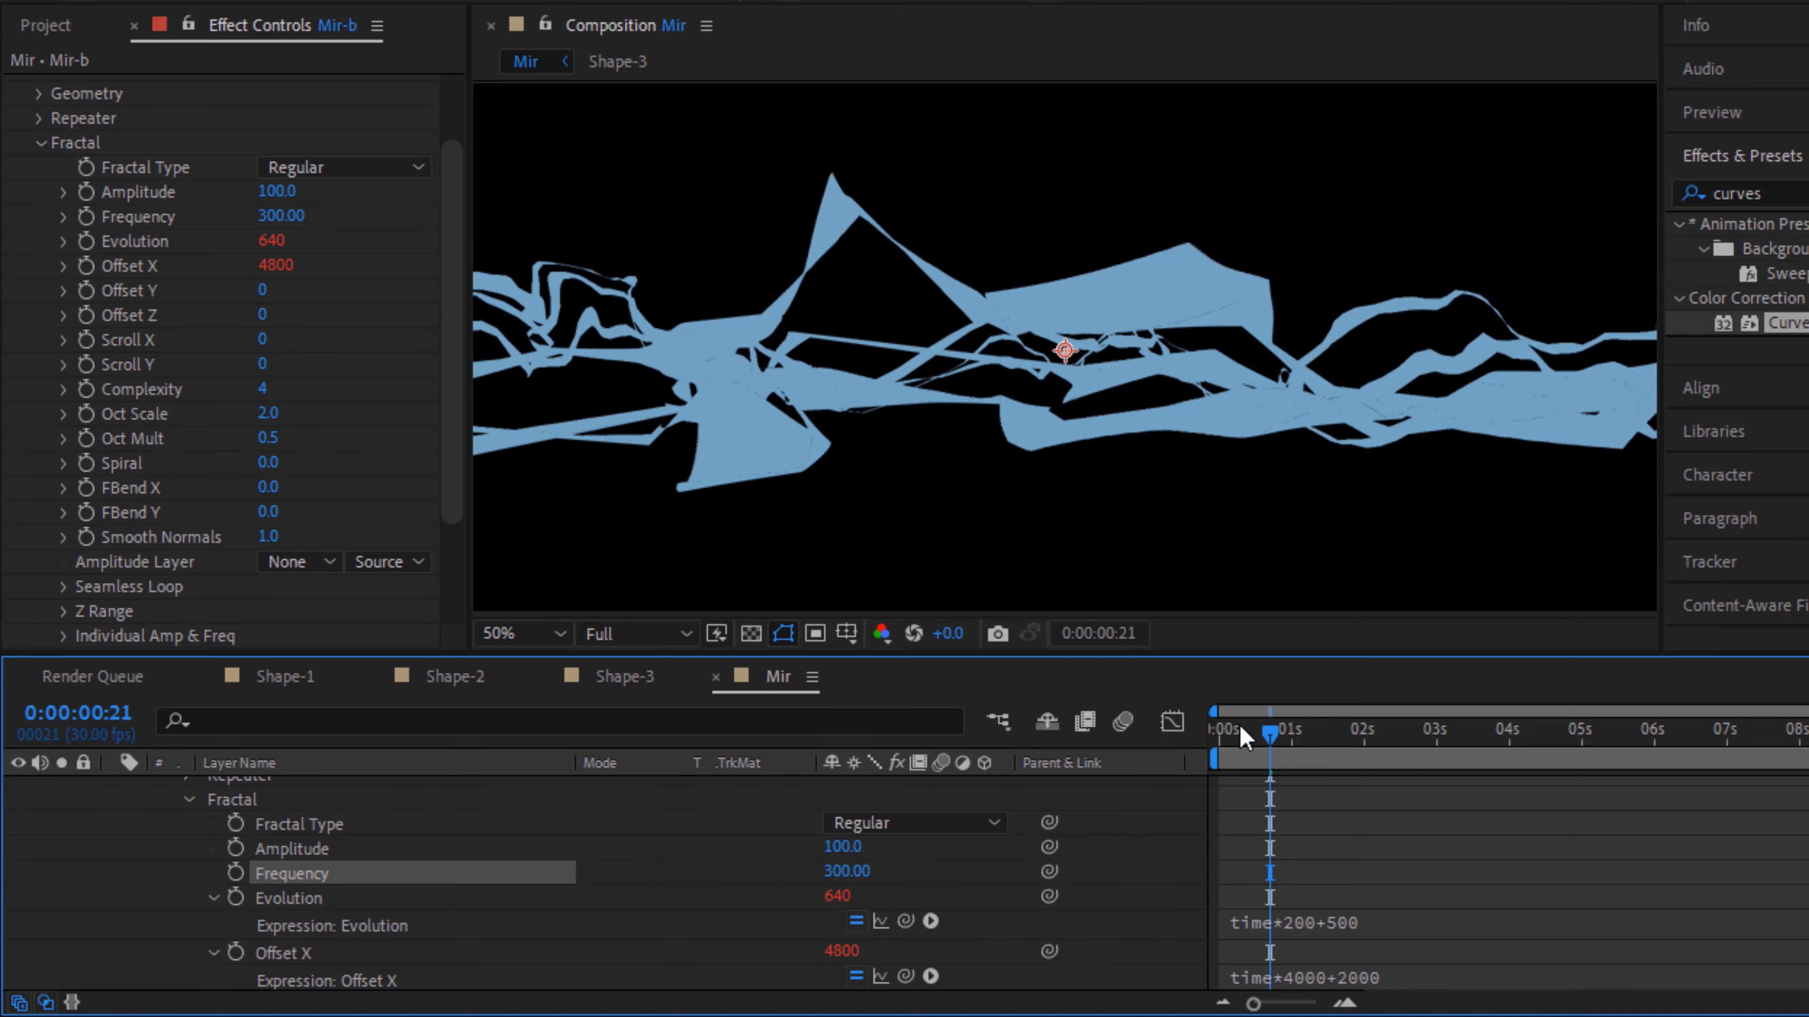
Play a short preview of the combined ribbons from the start of the Mir composition
left_click_drag(1241, 727, 1186, 730)
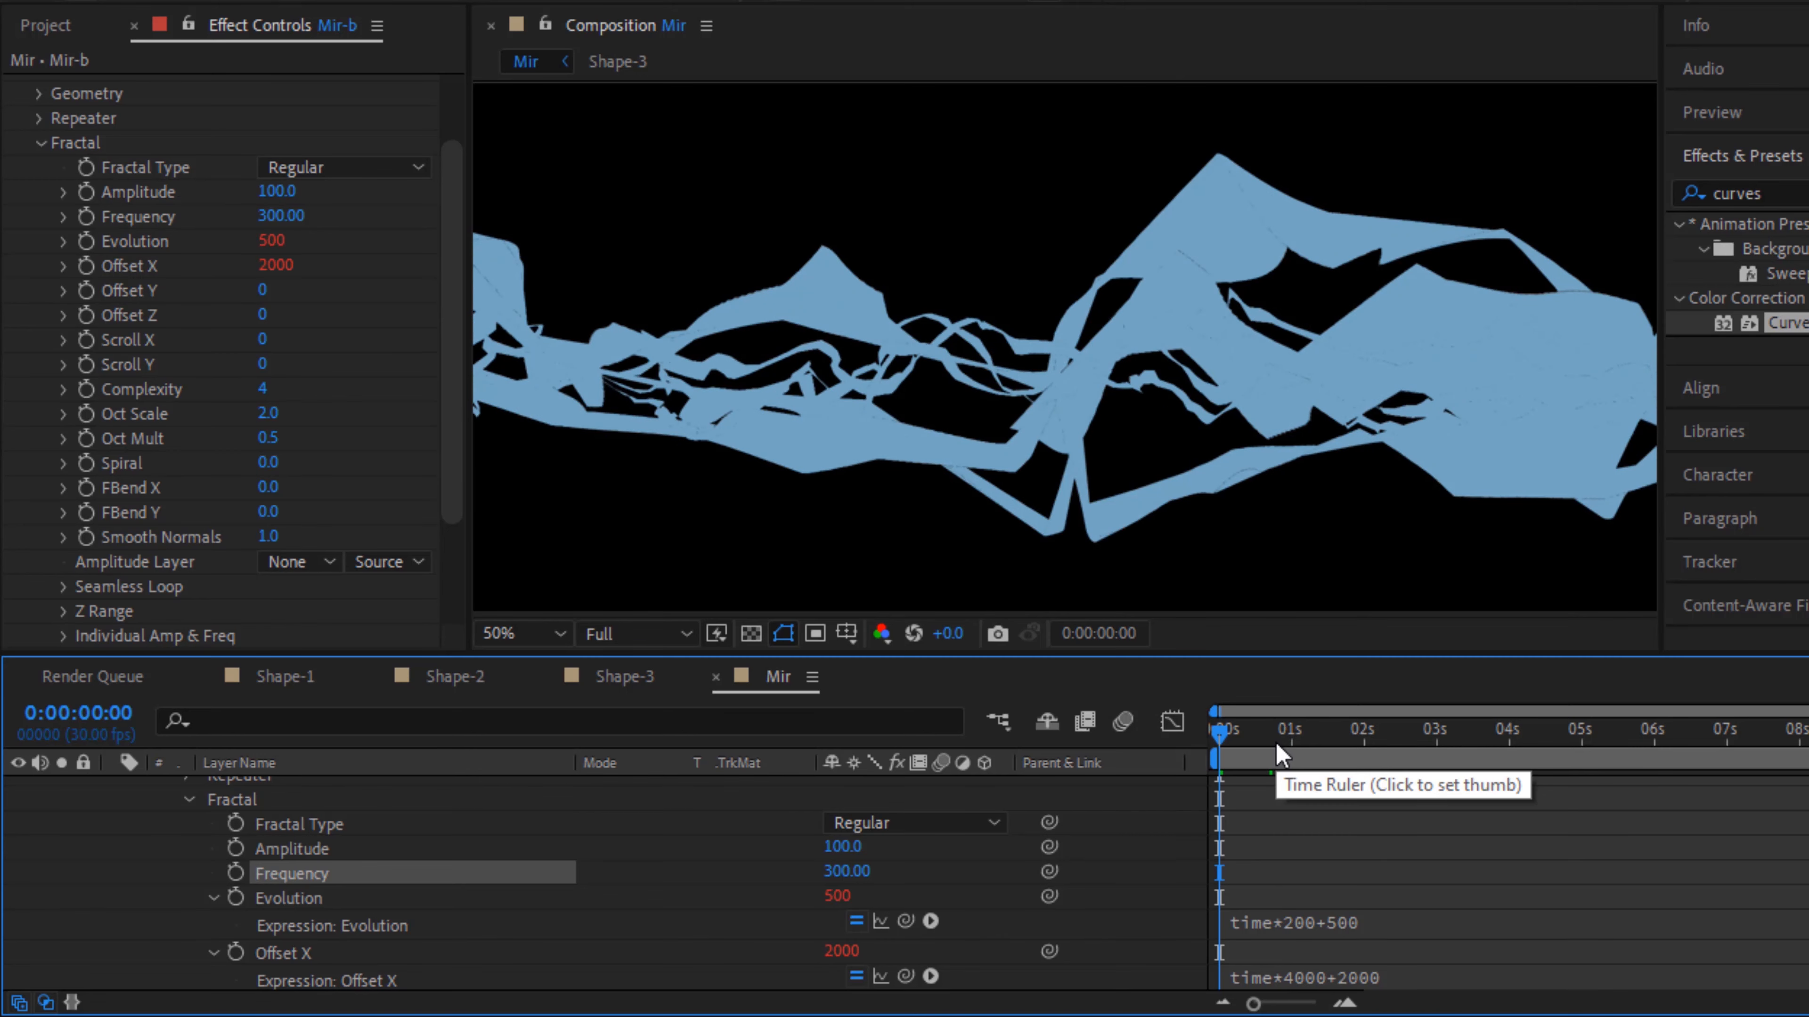
key("space")
key("space")
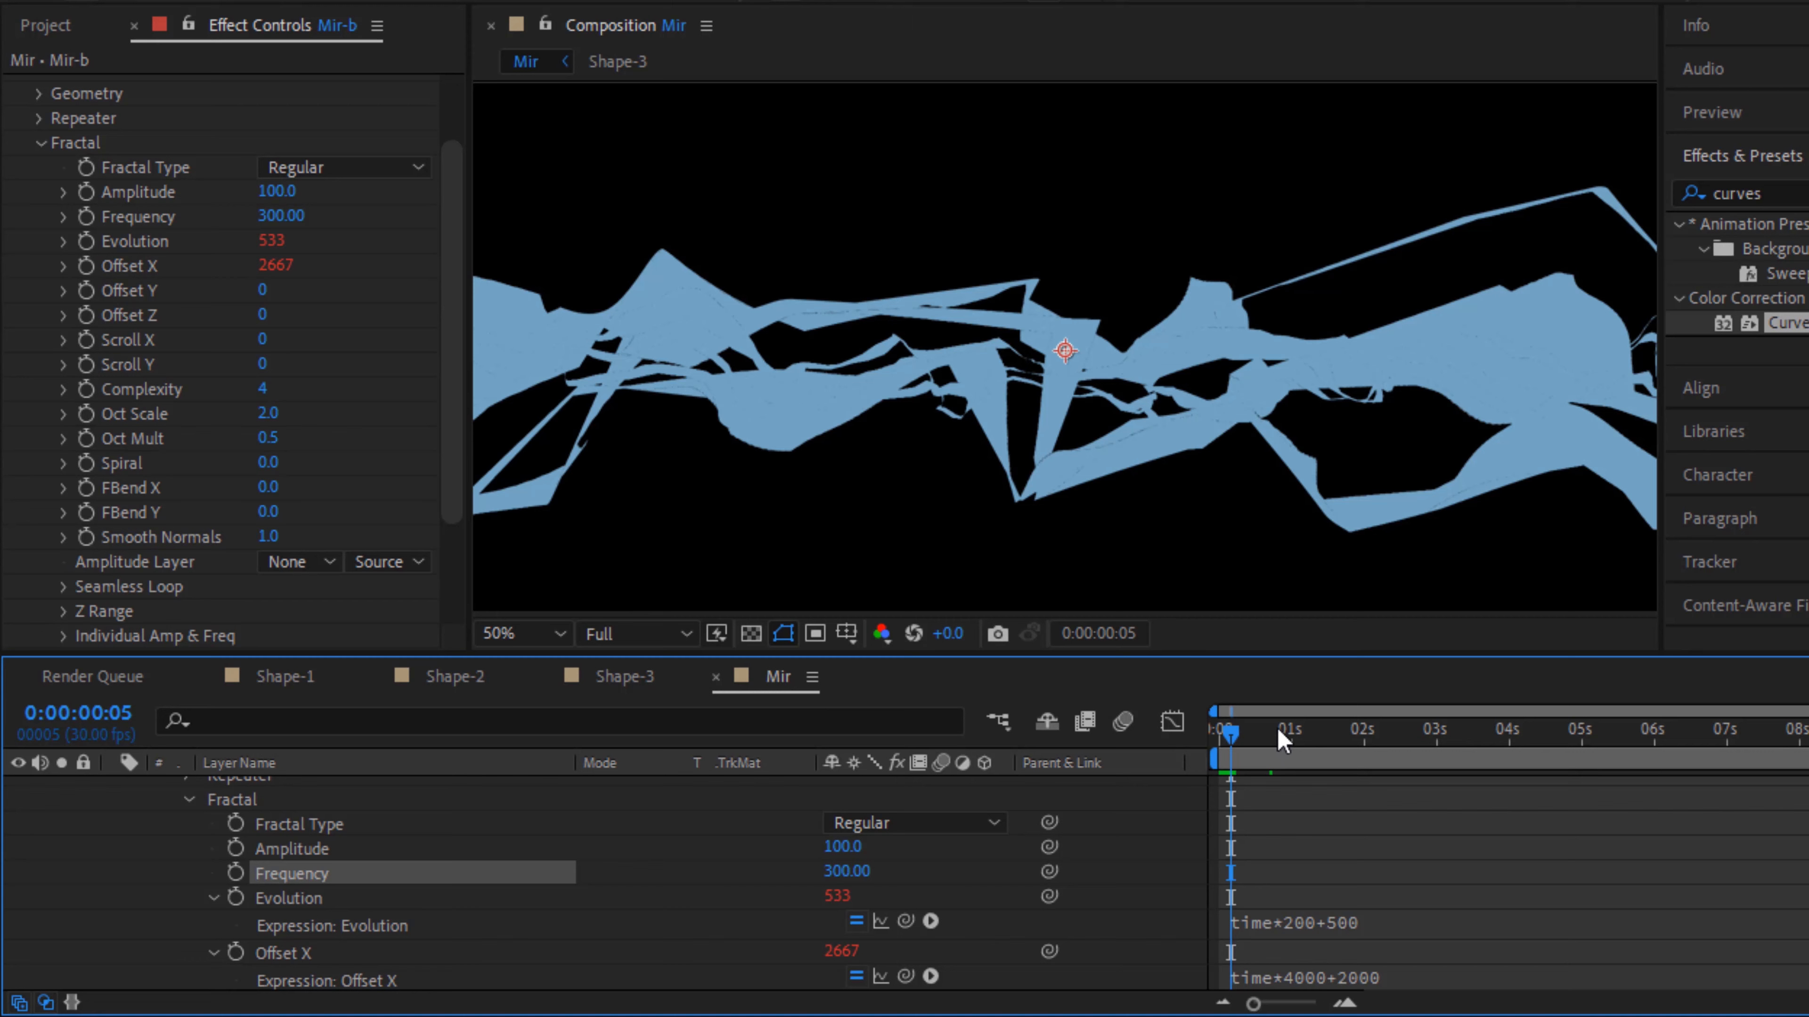
Set the fractal Complexity of Mir-b to 5 and check the ribbon detail up close
left_click(267, 388)
type("5")
key("Return")
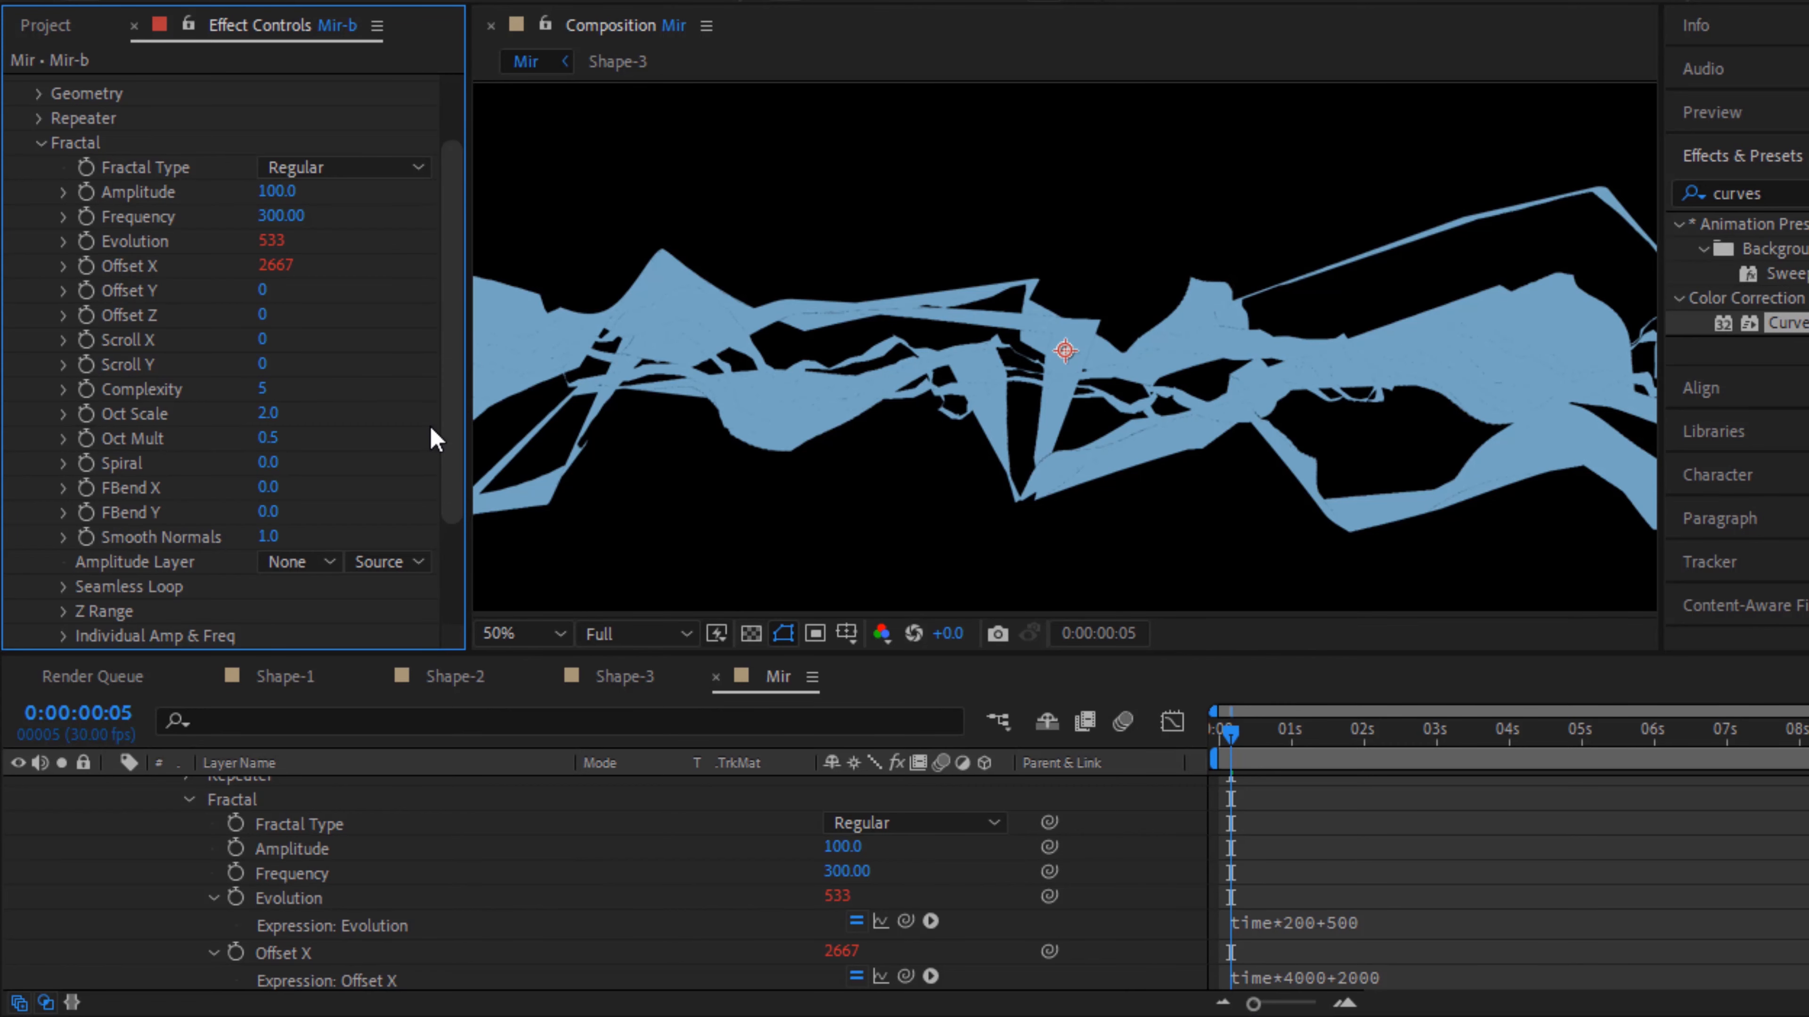
key("slash")
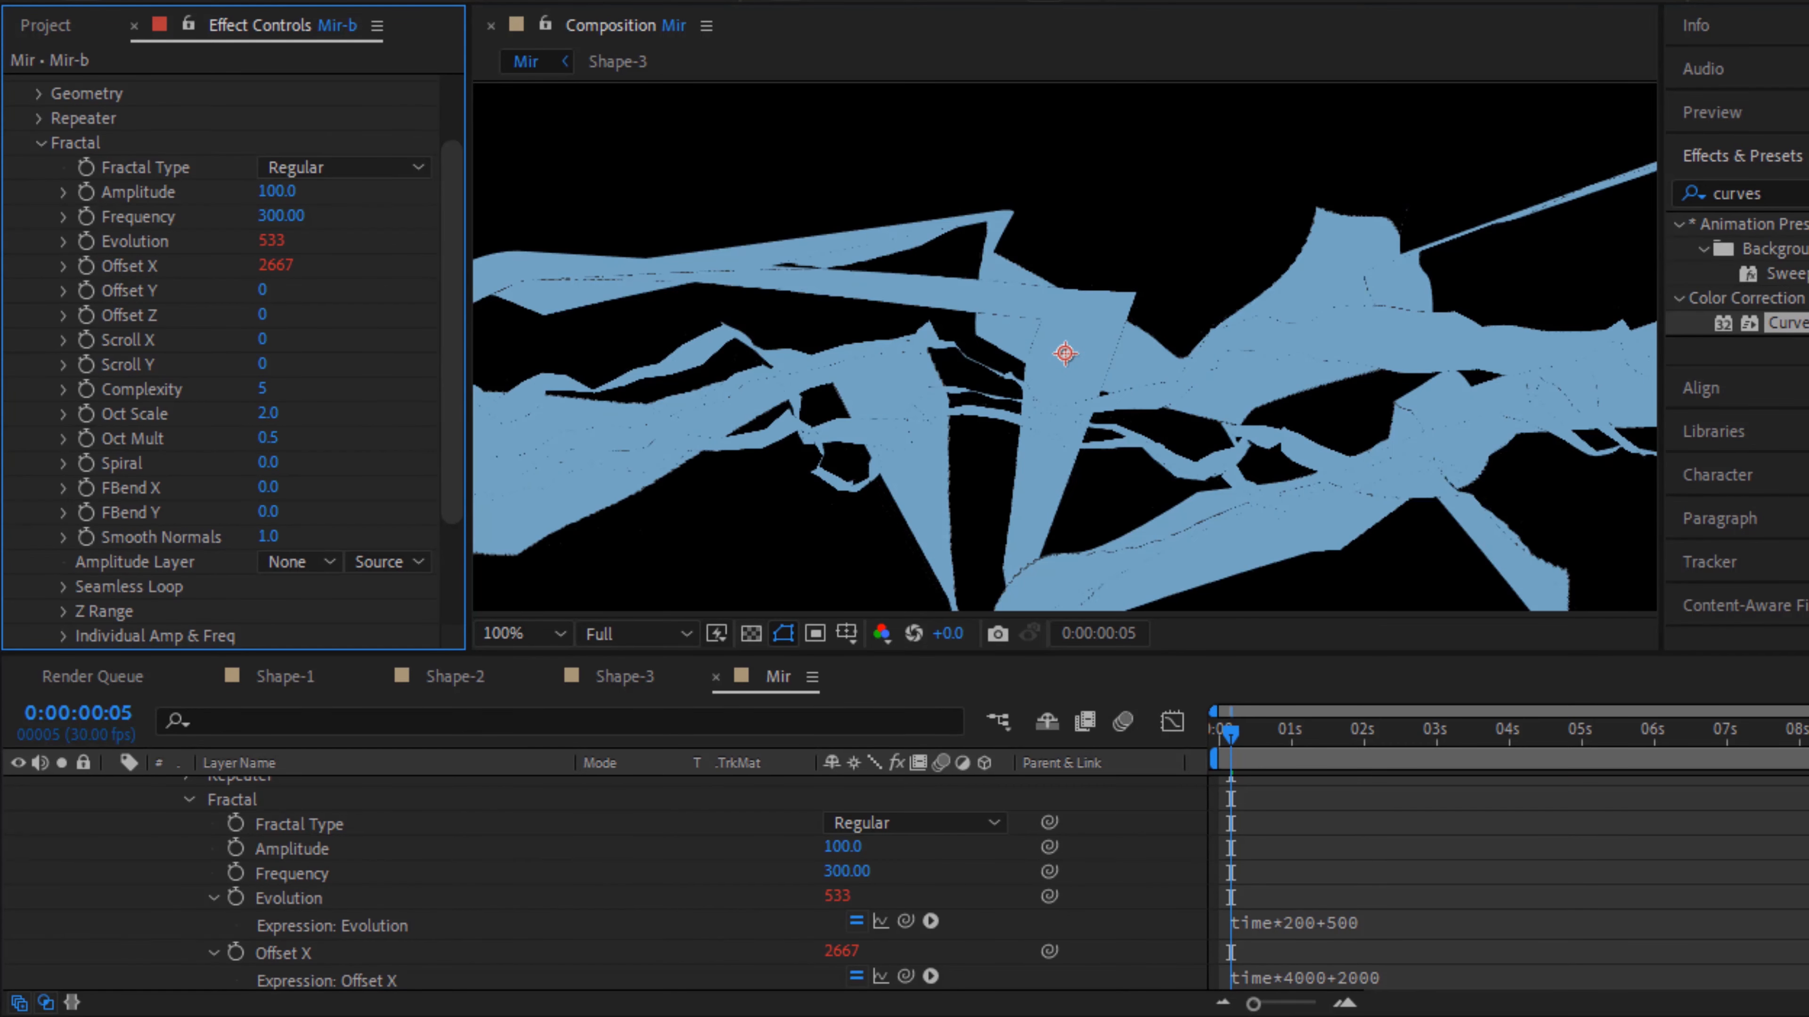
key("comma")
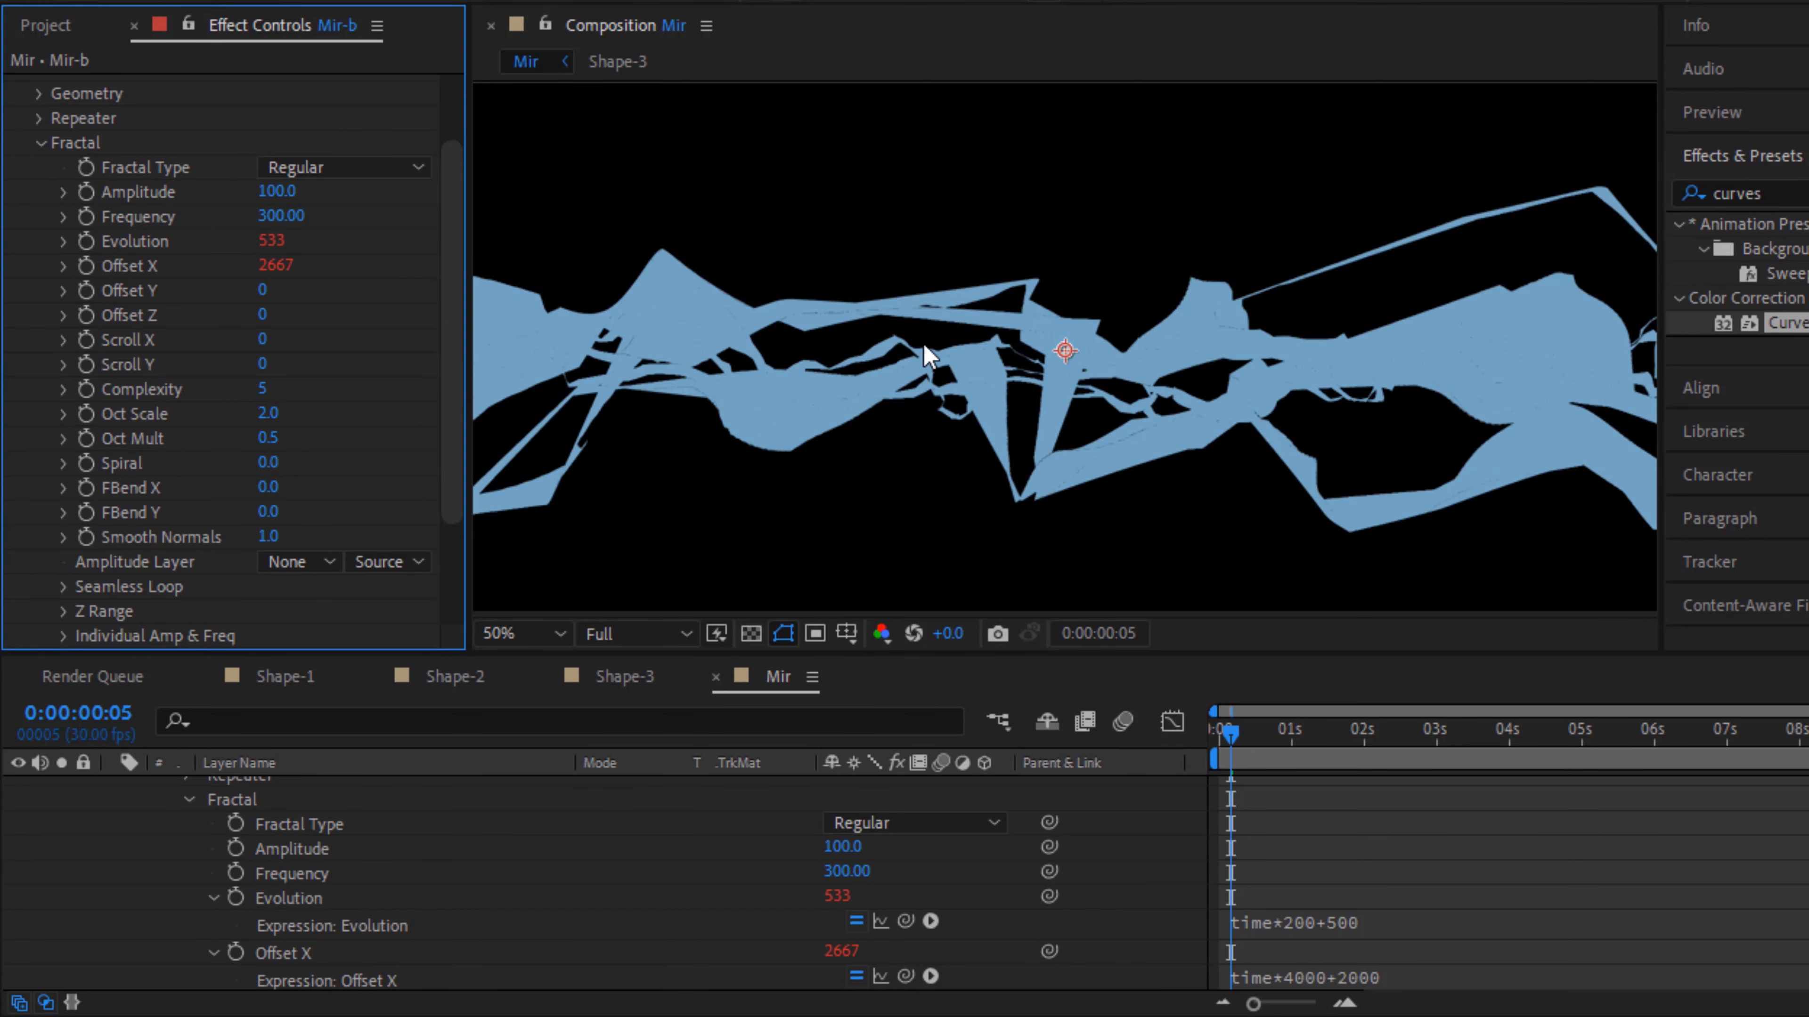
Change the Mir effect's texture layer on Mir-b to Shape-2
left_click(41, 140)
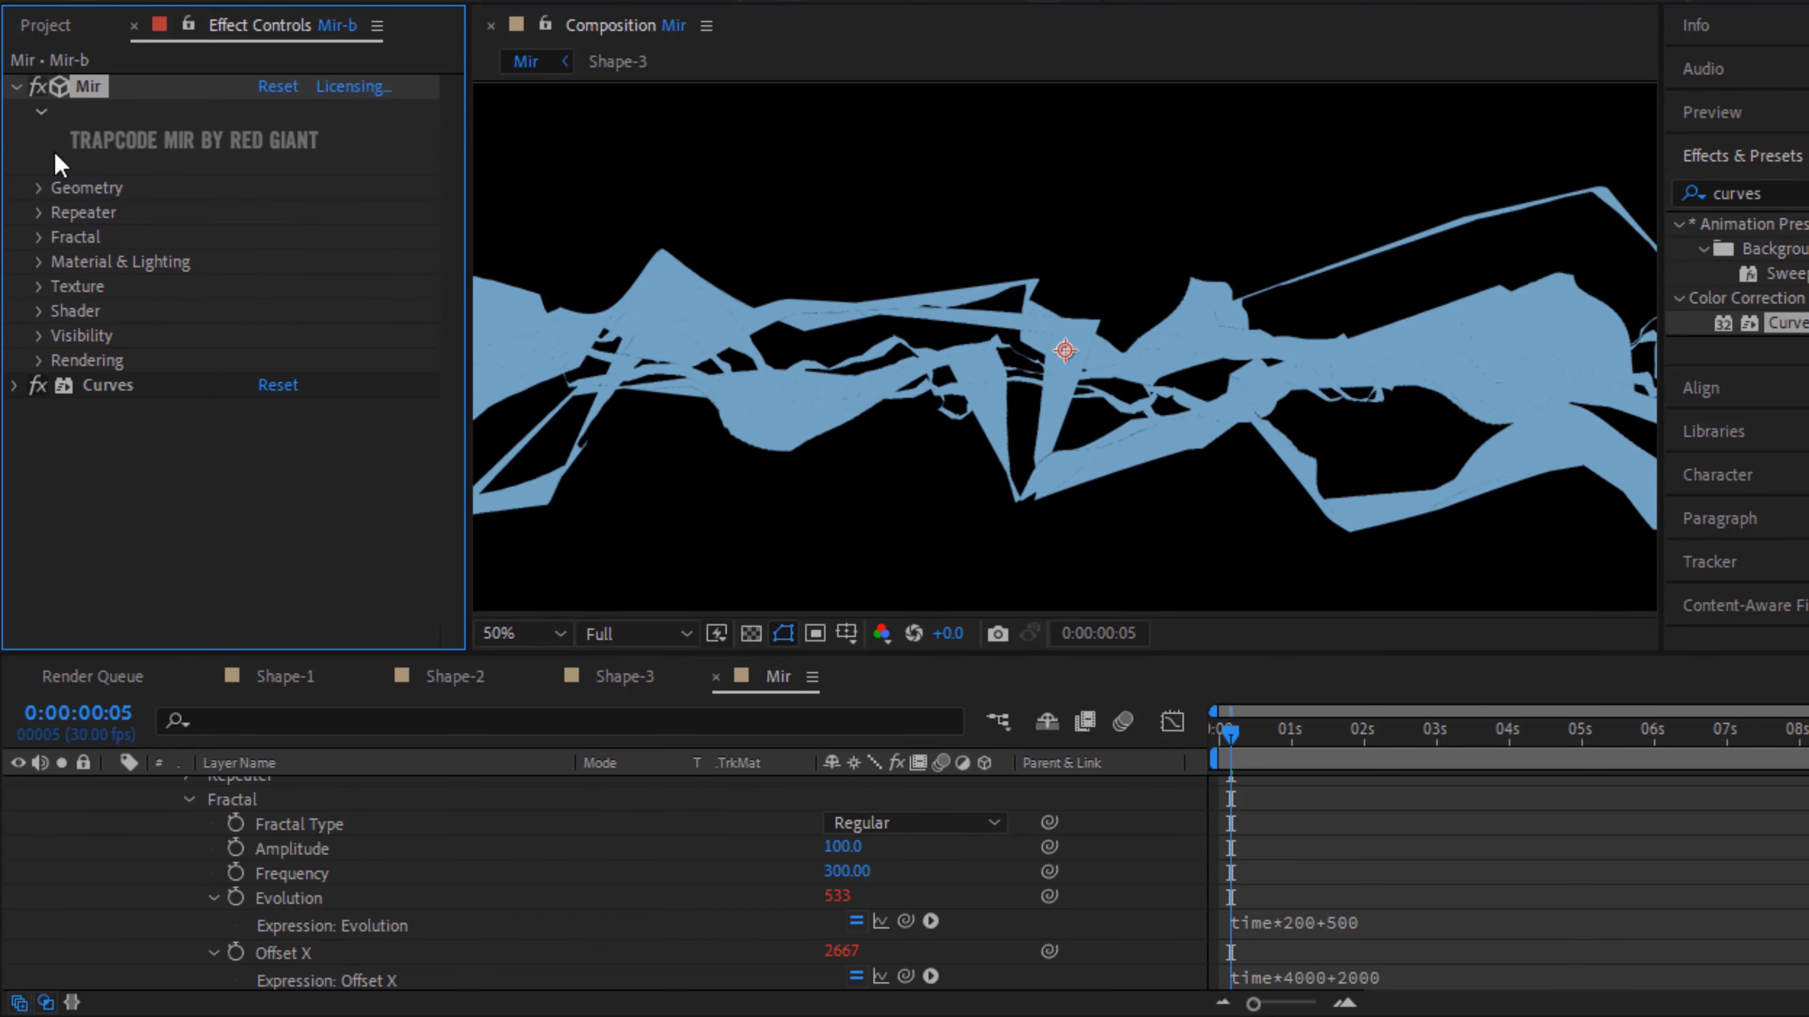
left_click(39, 286)
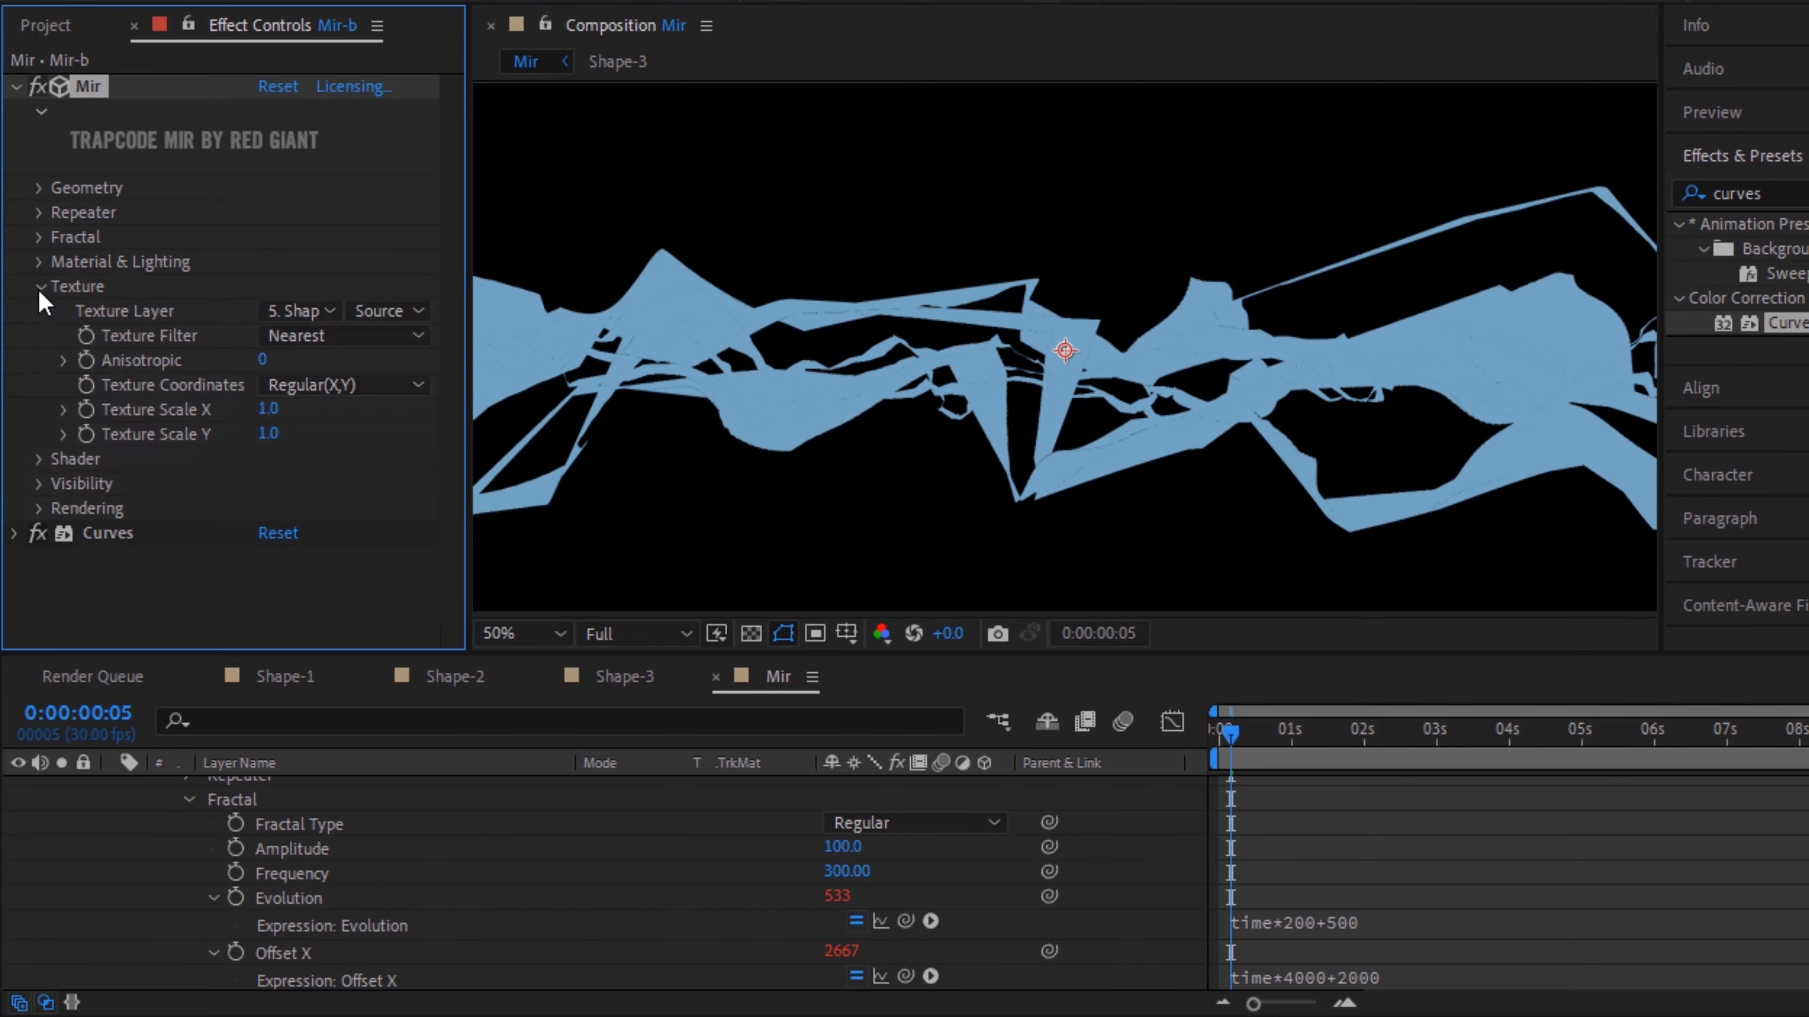
left_click(321, 312)
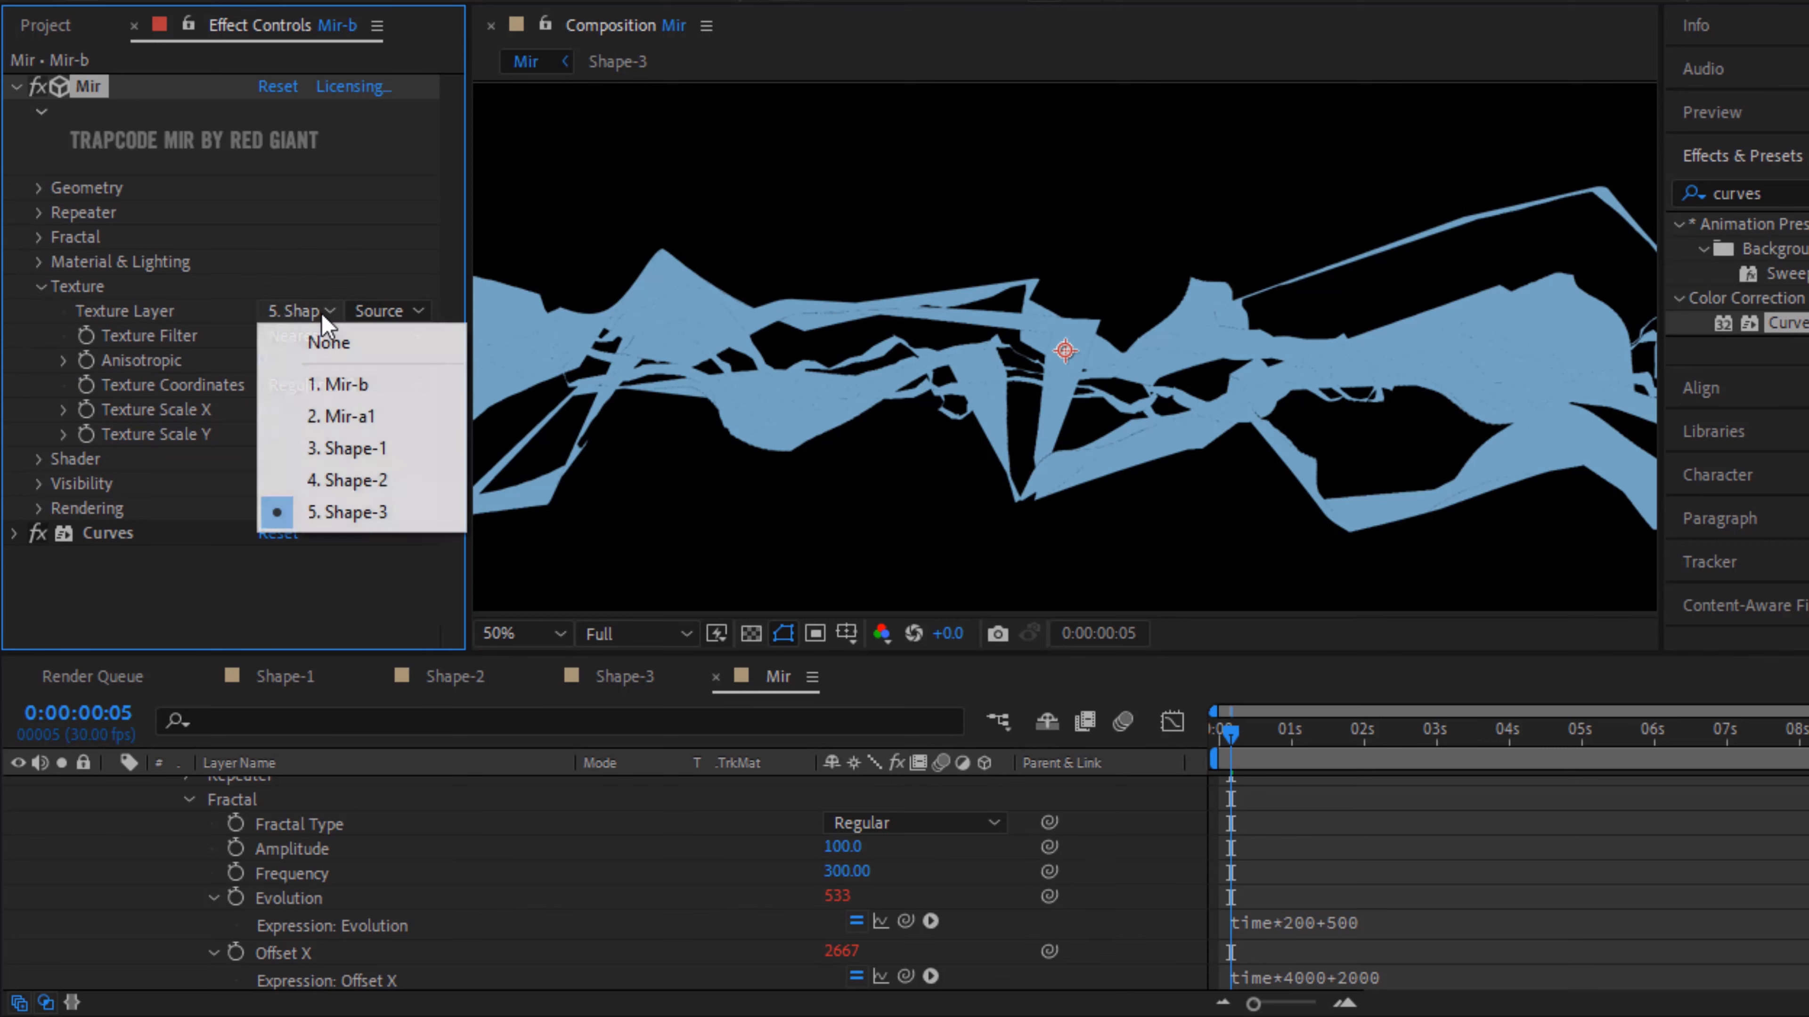
left_click(372, 484)
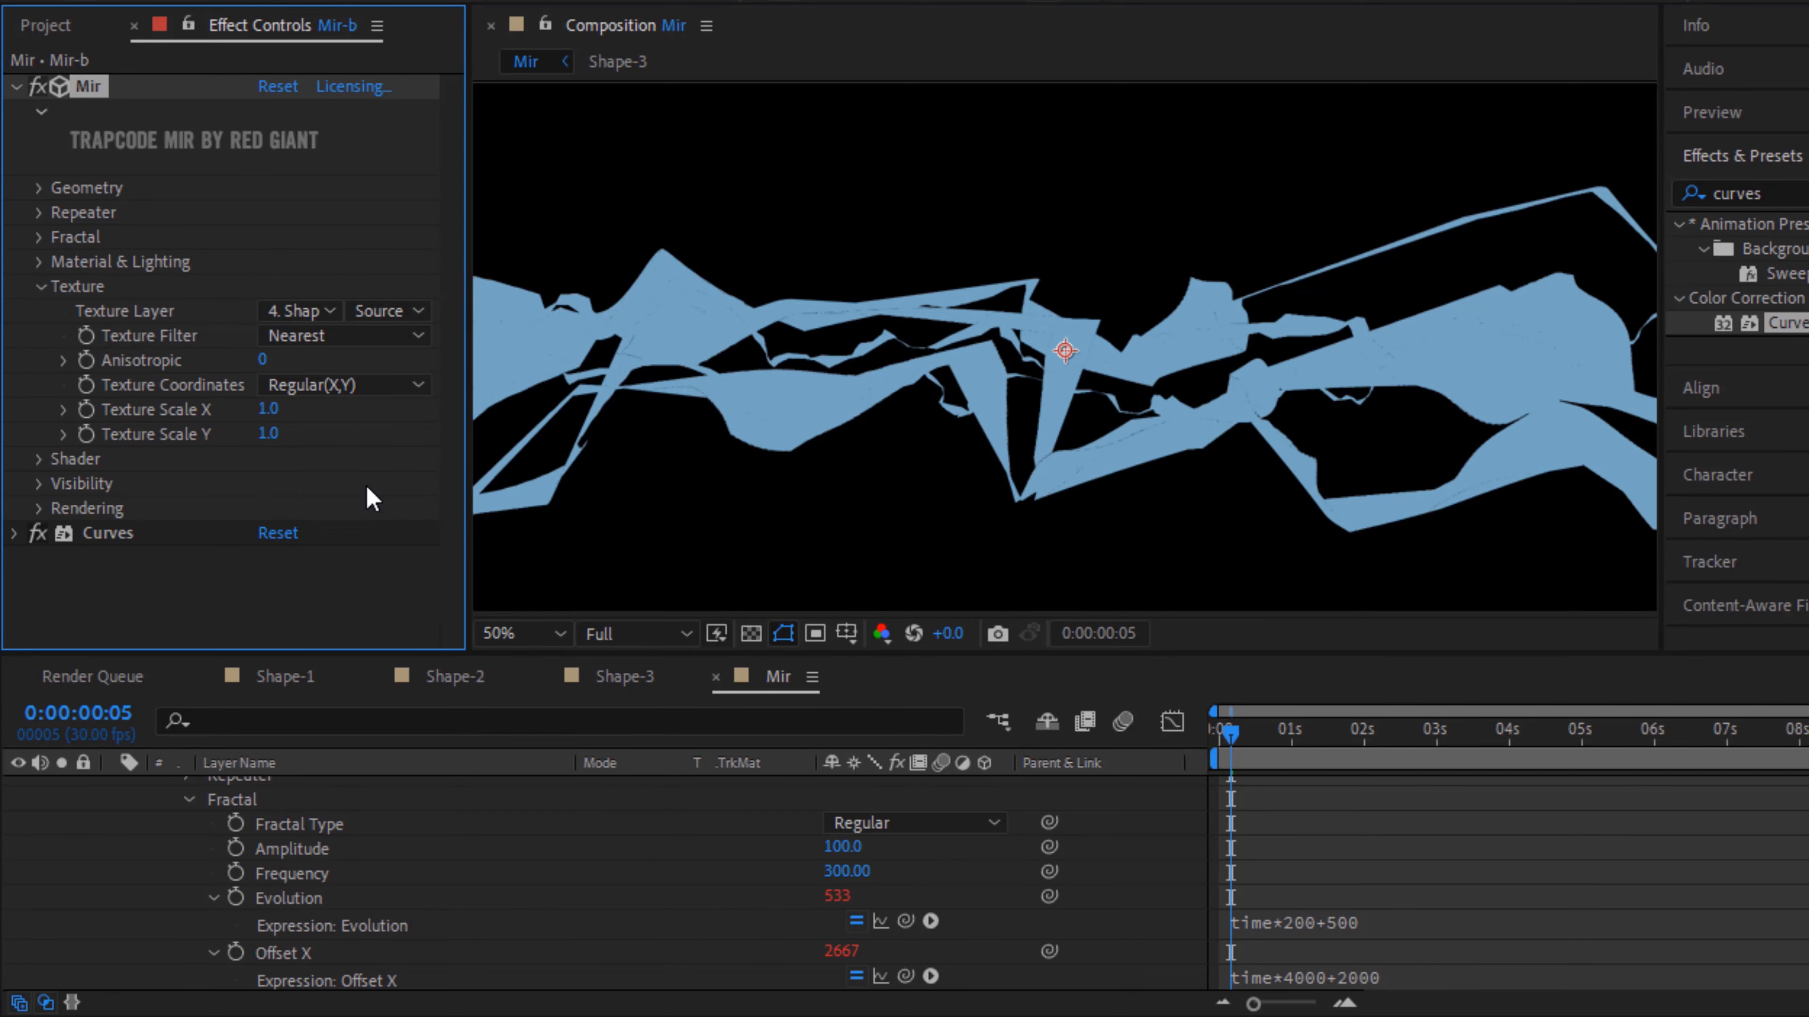
left_click(40, 285)
Delete the Curves effect from Mir-b and inspect the ribbon colours in the composition
left_click(114, 385)
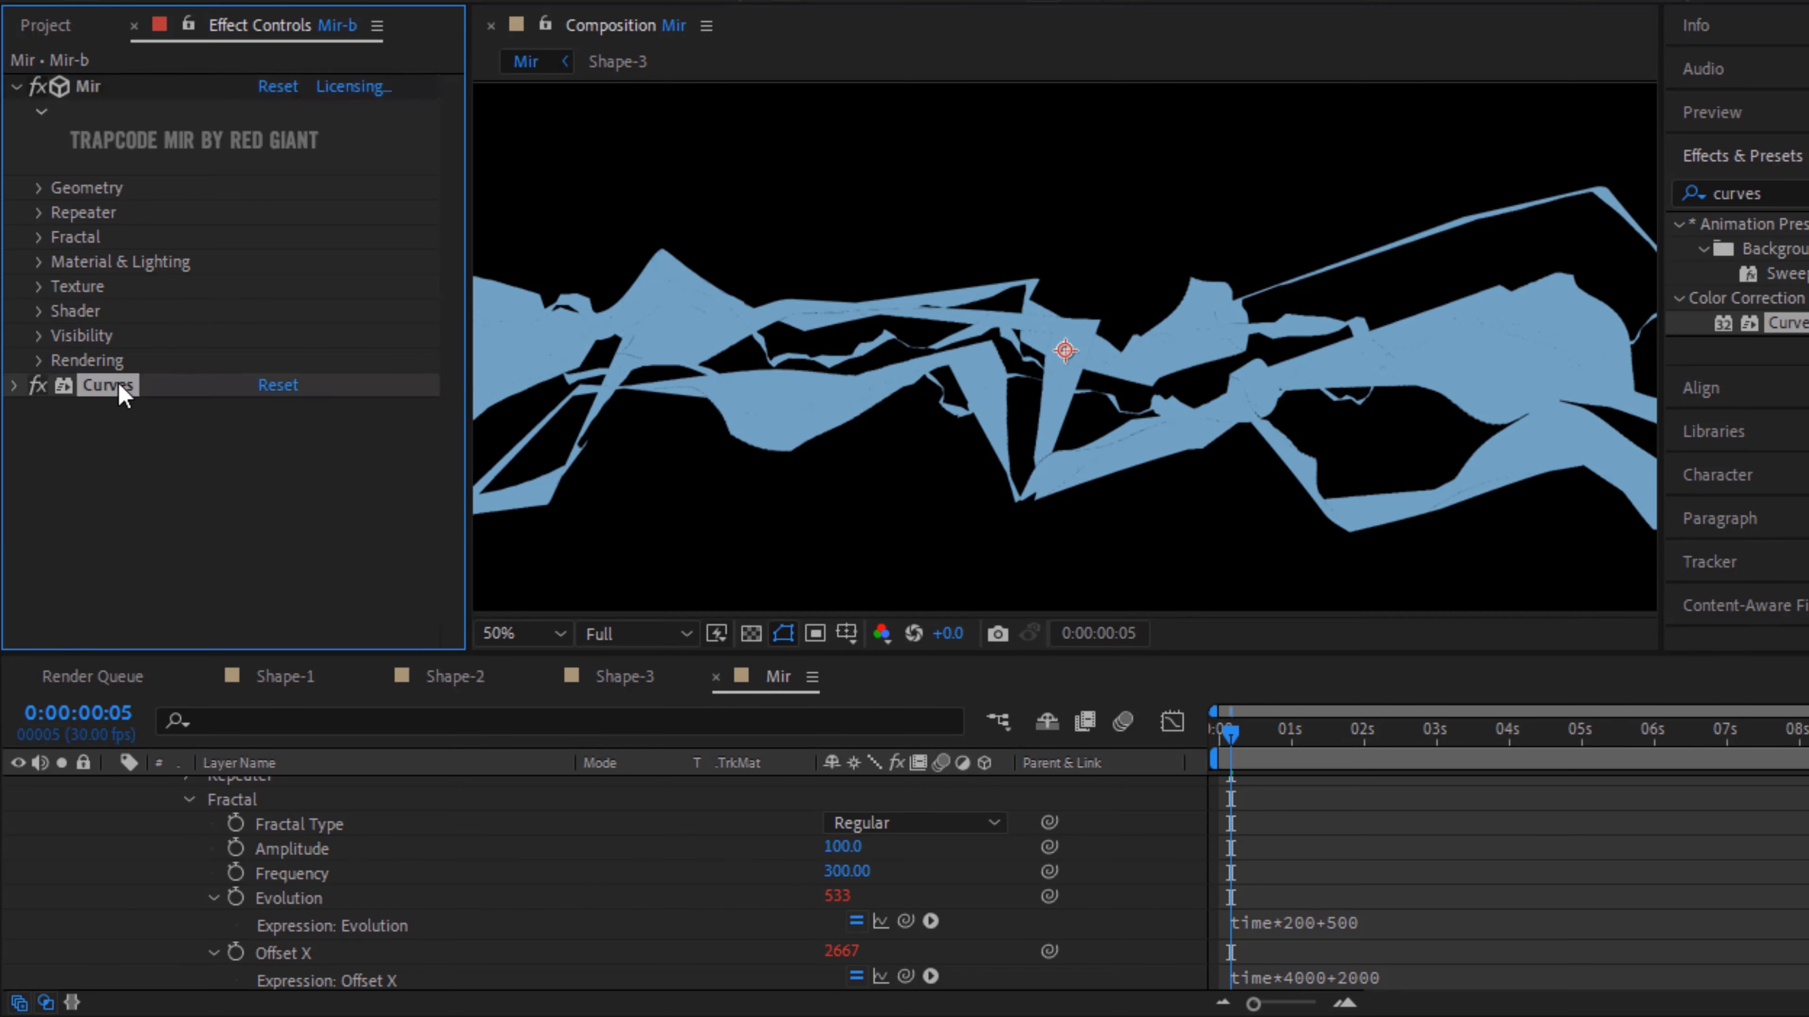
key("Delete")
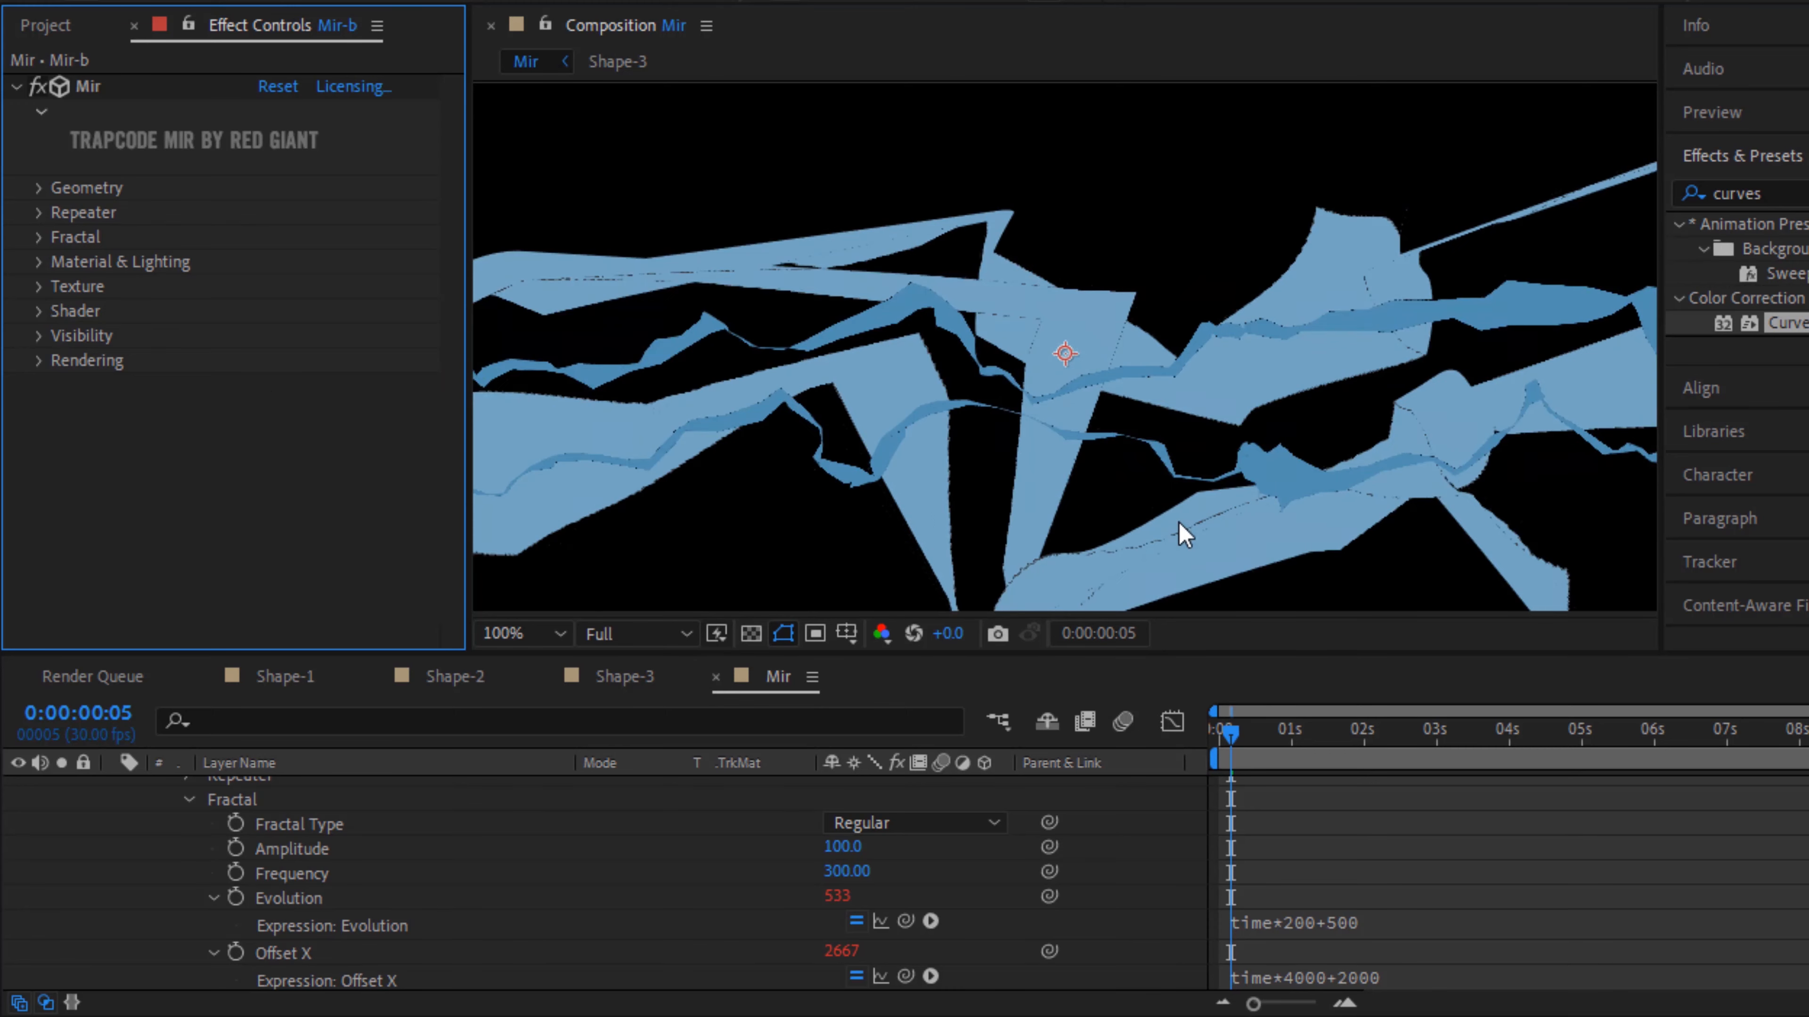
key("comma")
key("comma")
key("slash")
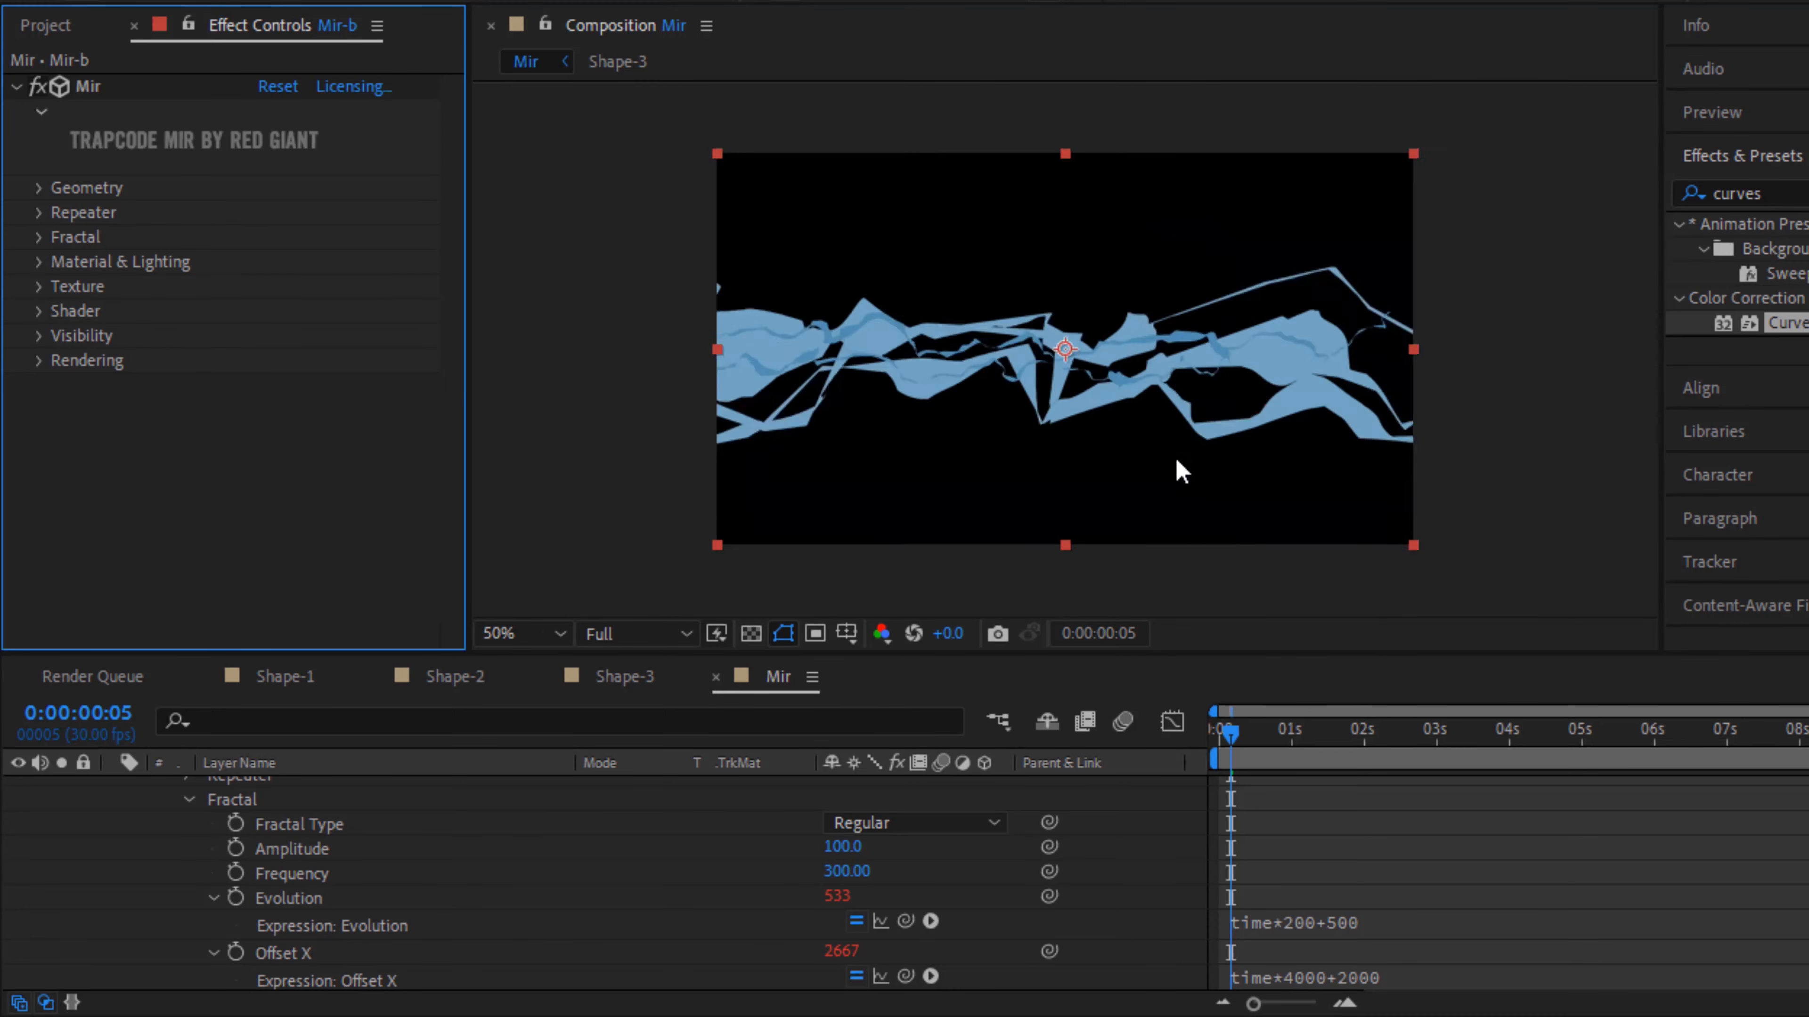
Solo Mir-b and Mir-a1 in turn to compare the ribbons, collapse Mir-b's properties, and show both layers again
scroll(647, 874, "up", 3)
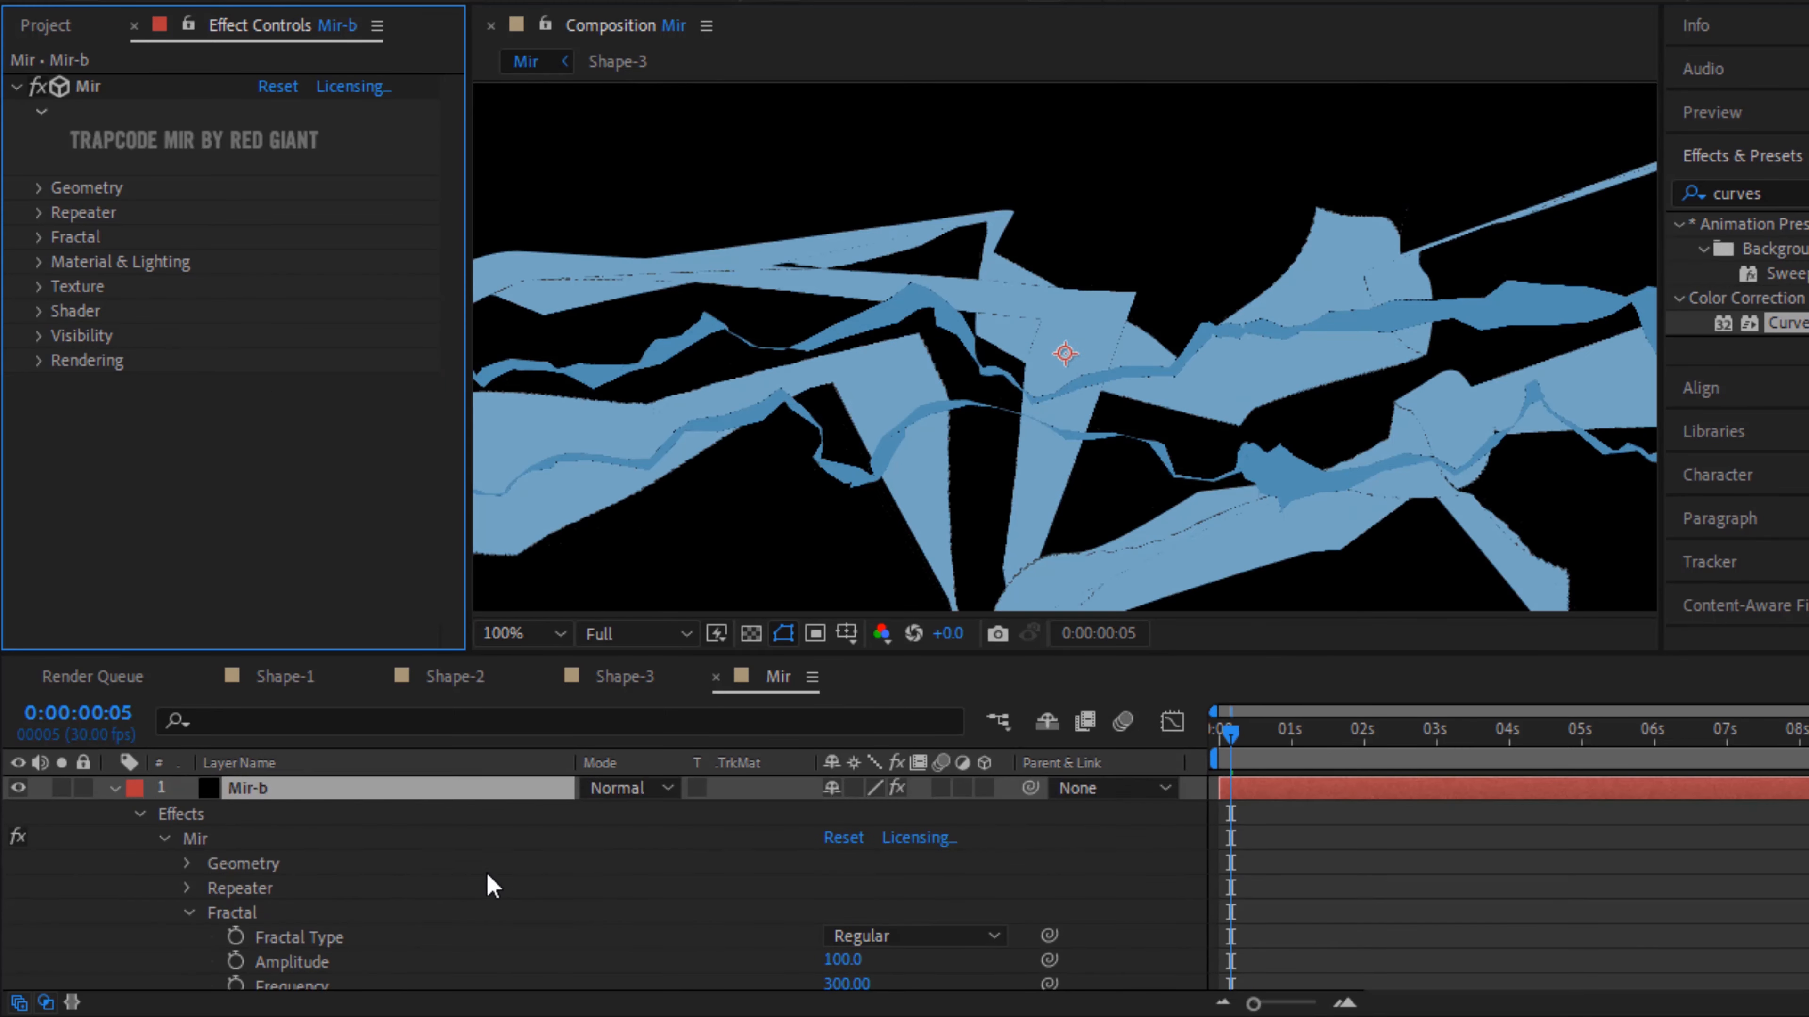
left_click(77, 798)
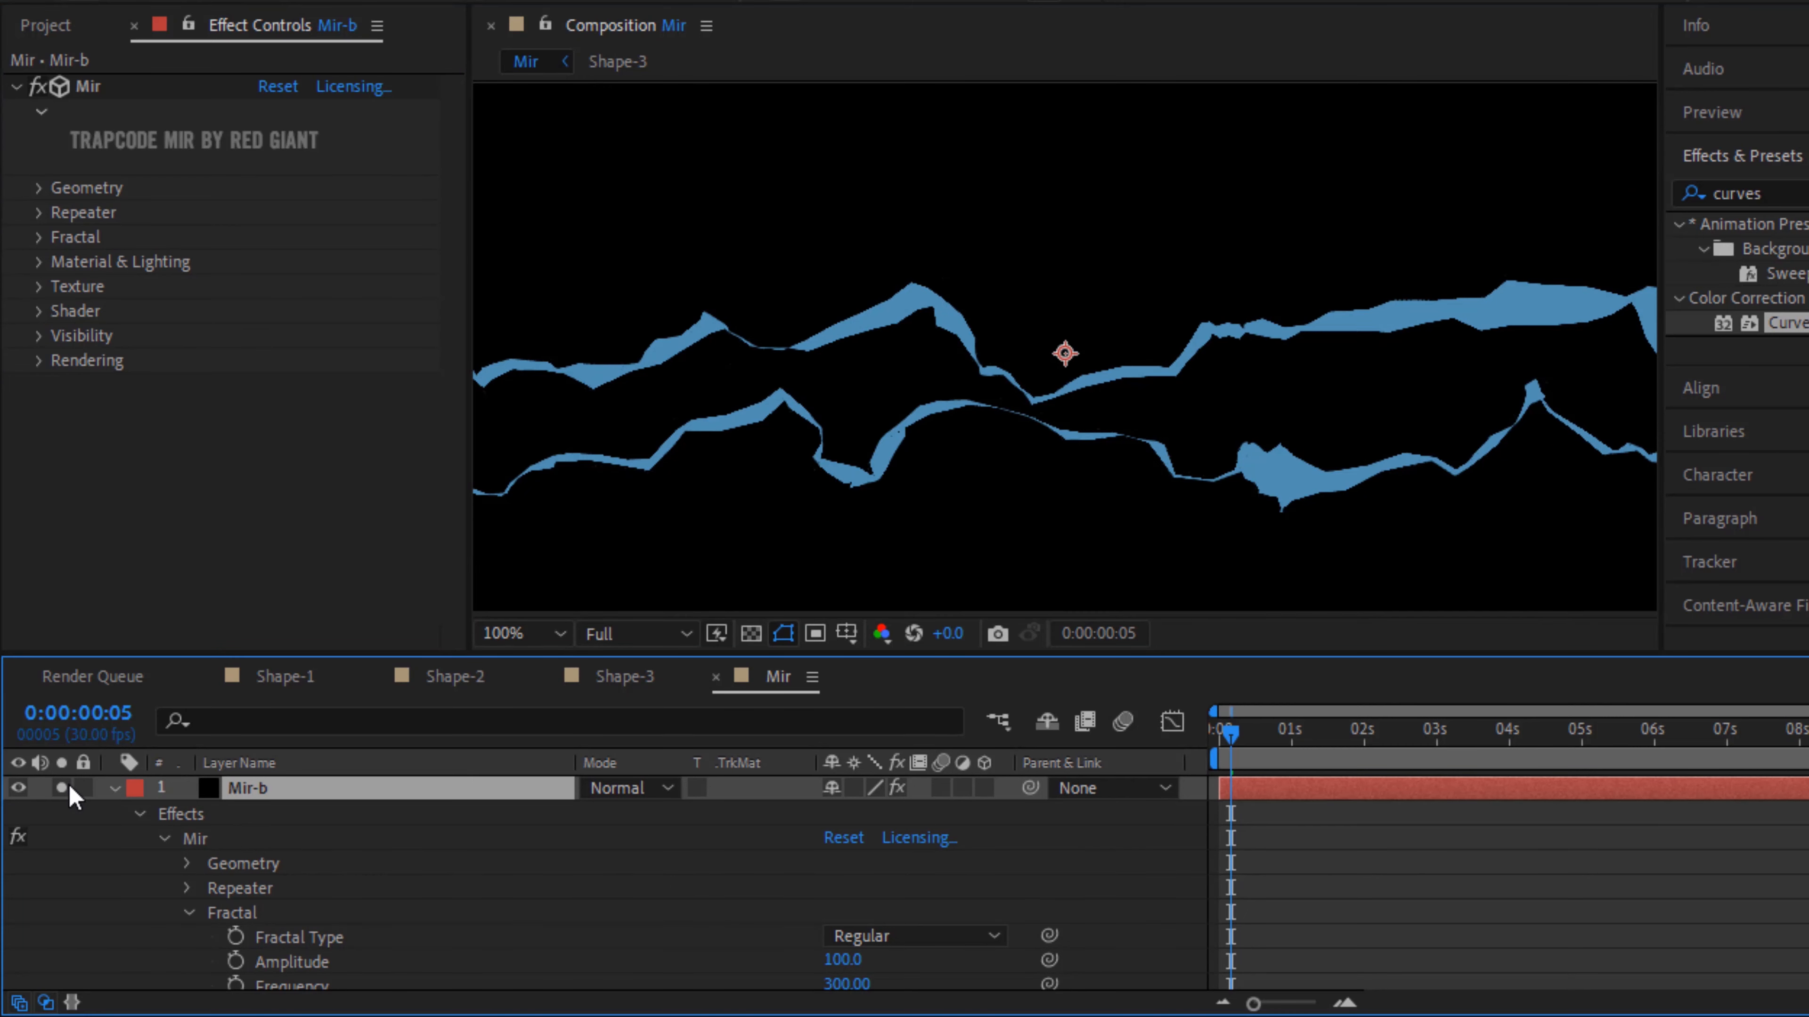
left_click(115, 788)
left_click(69, 812)
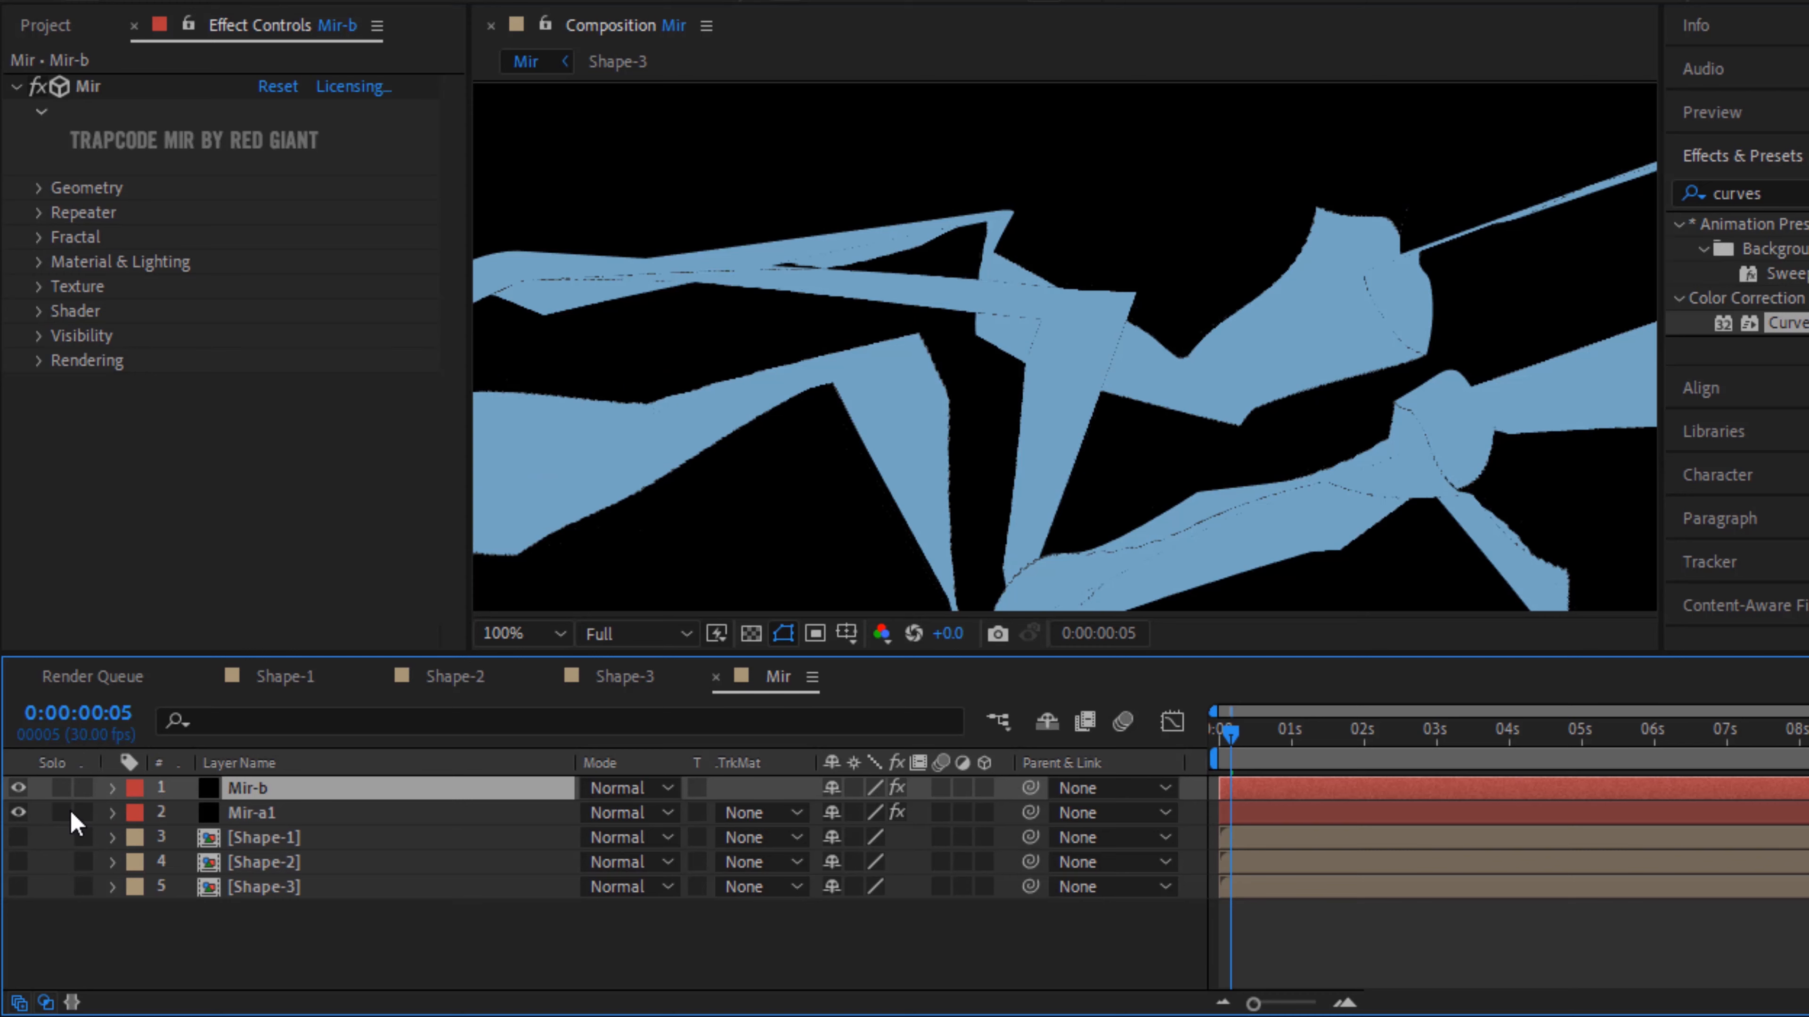
left_click(57, 788)
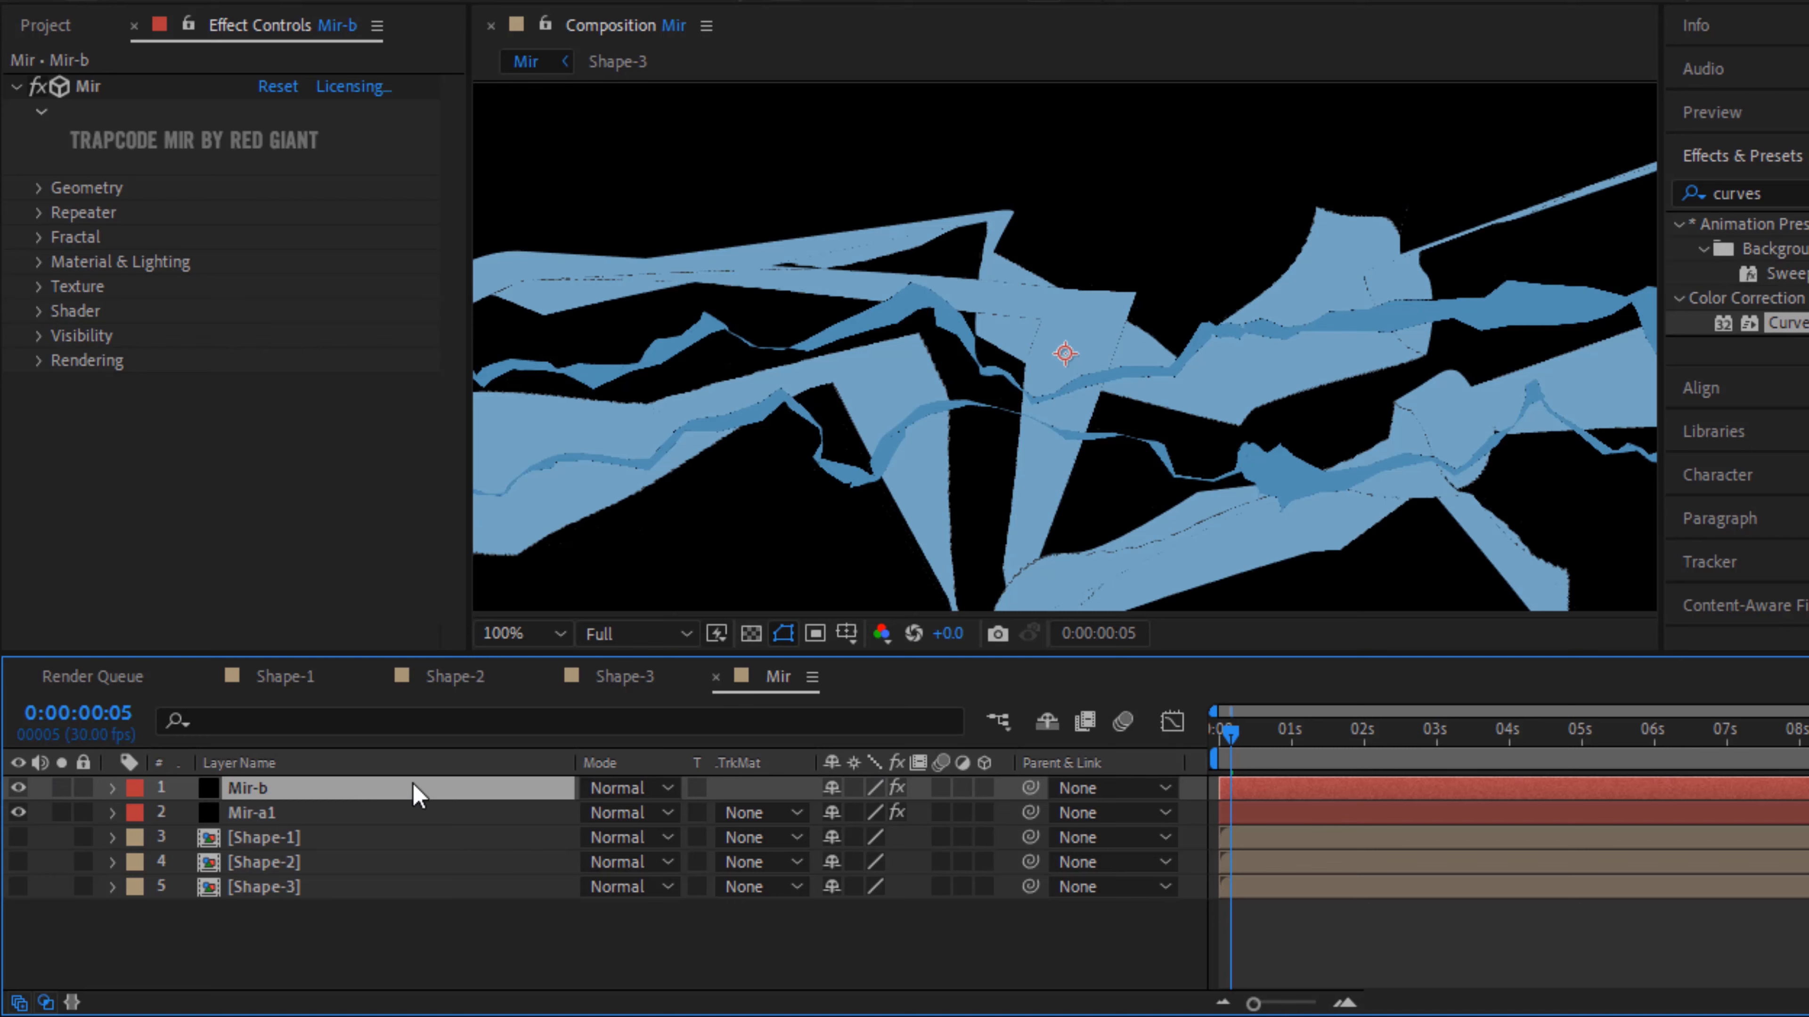
Duplicate the Mir-b layer
key("ctrl+d")
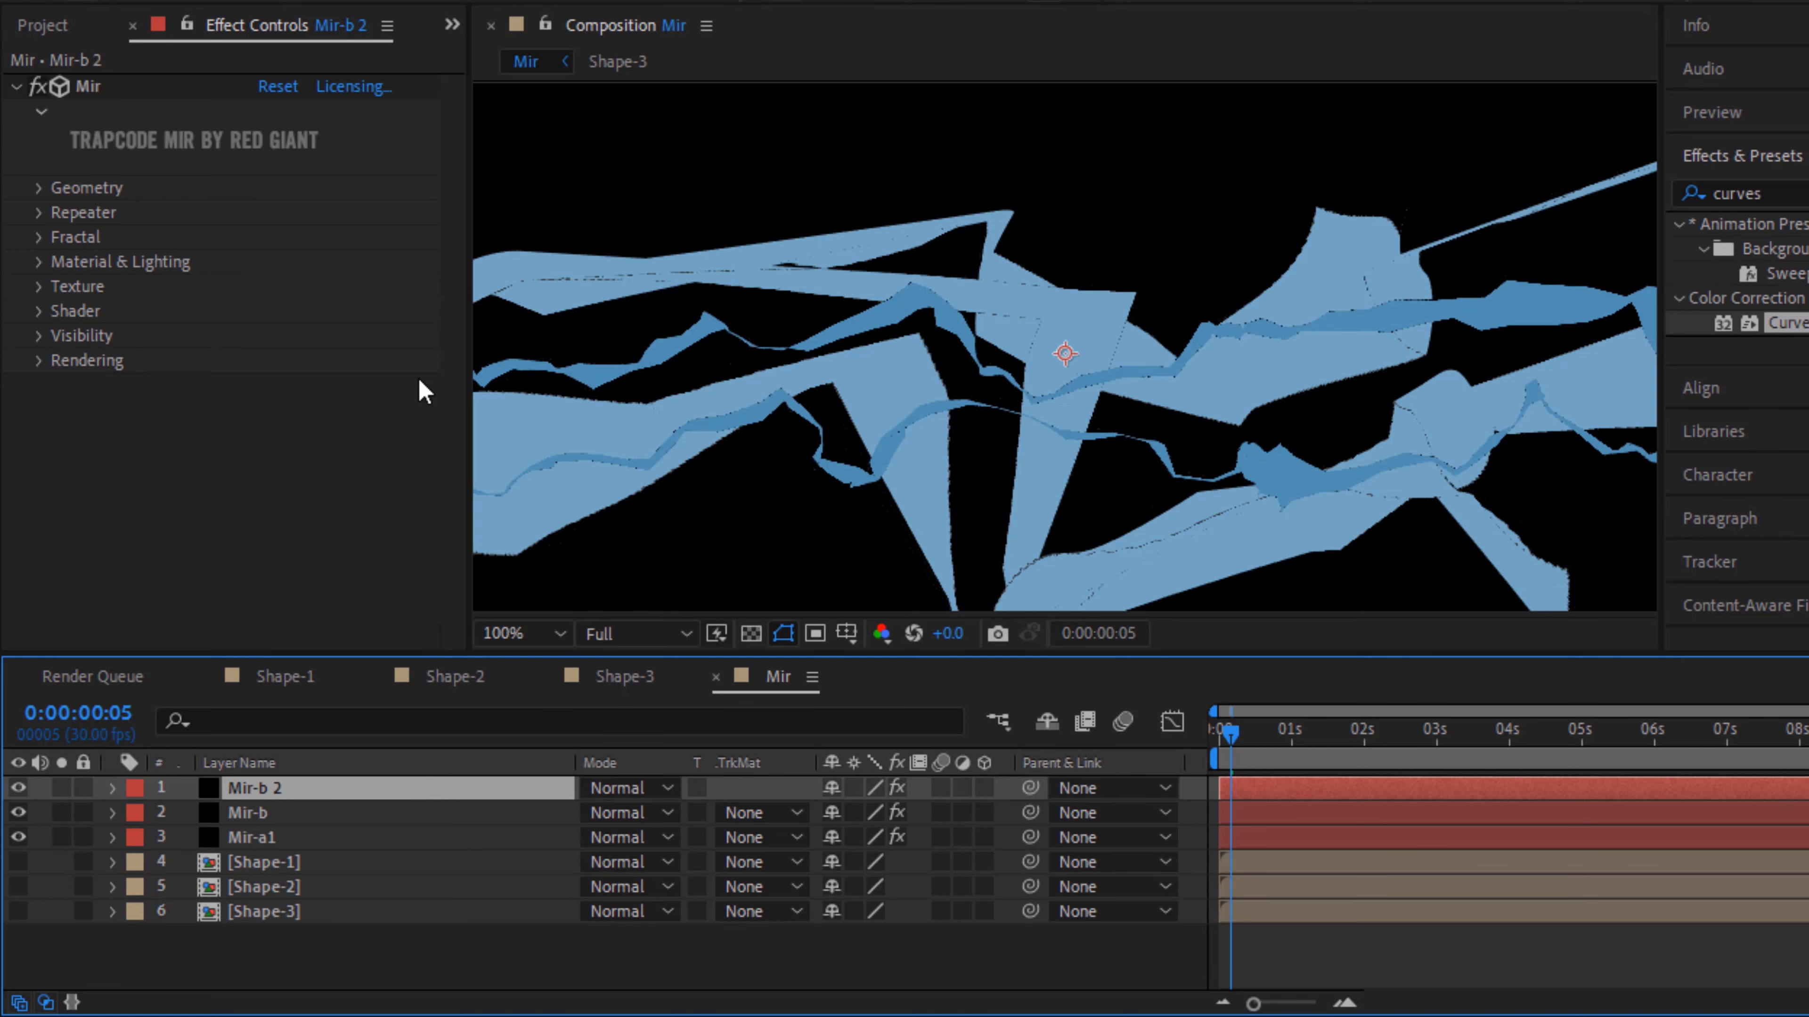
Set the Mir geometry's Position Z to 50 on the Mir-b 2 layer
left_click(39, 188)
left_click(285, 239)
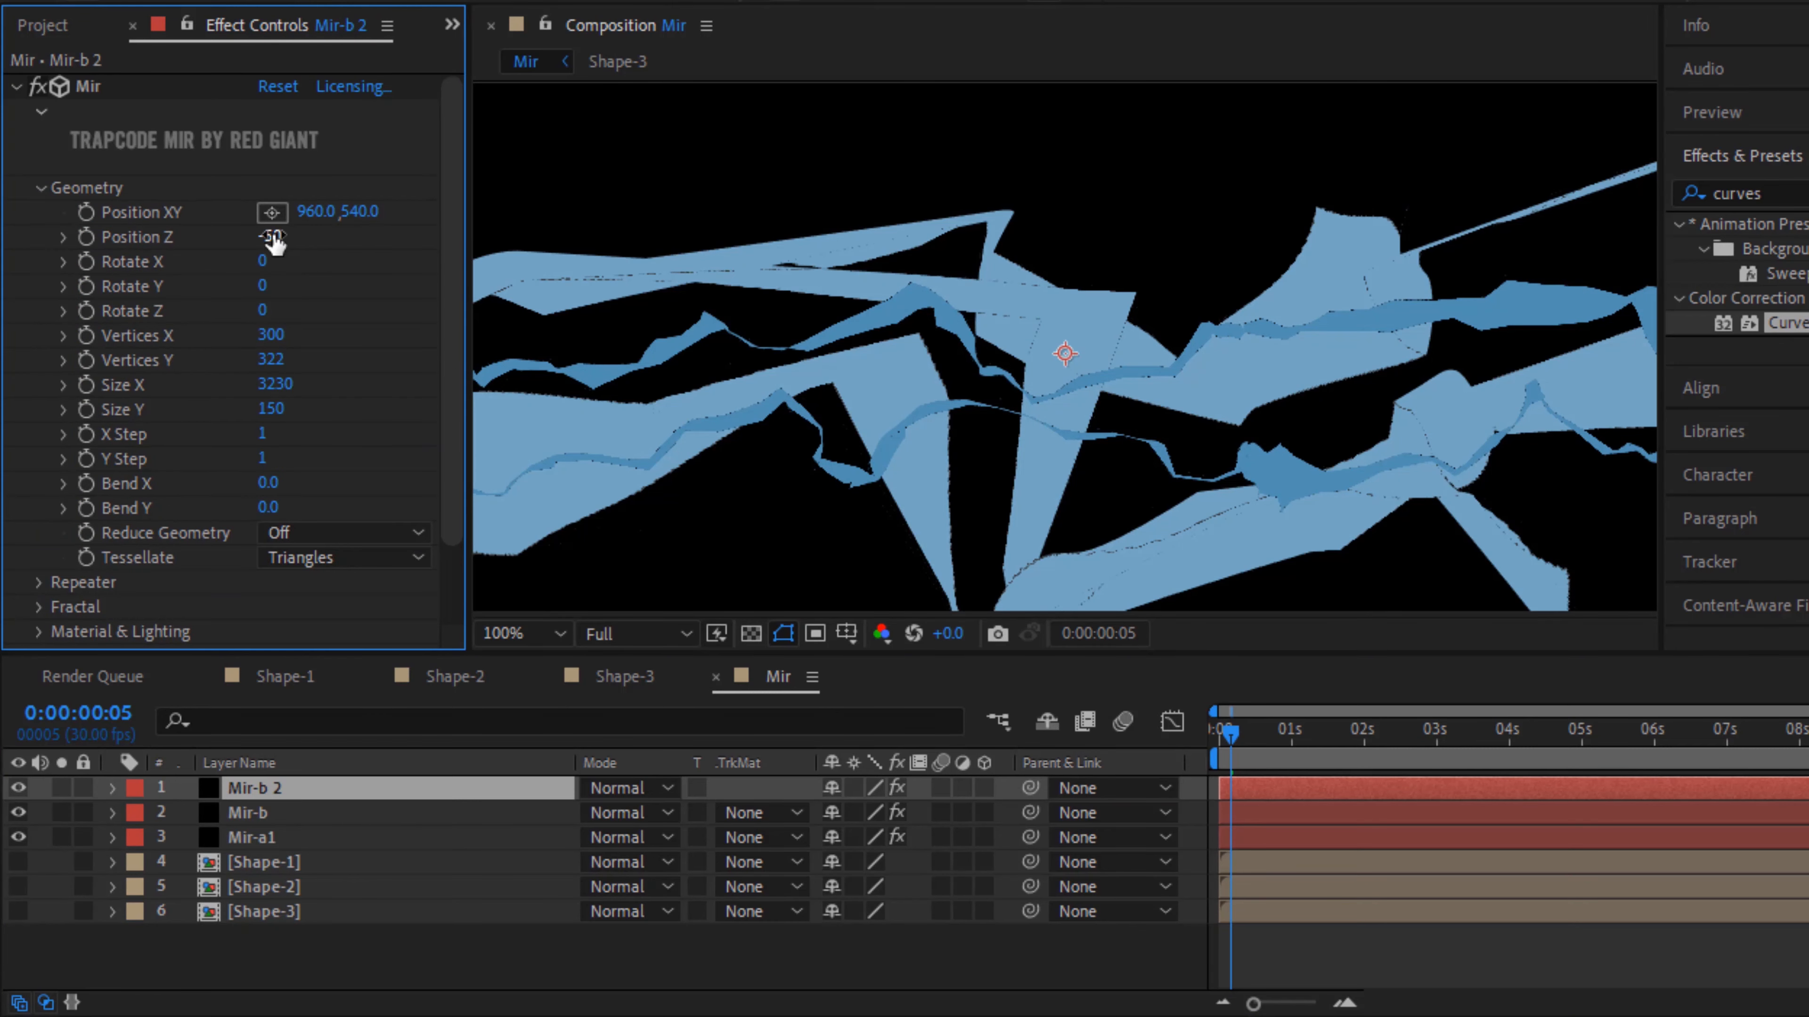
type("50")
key("Return")
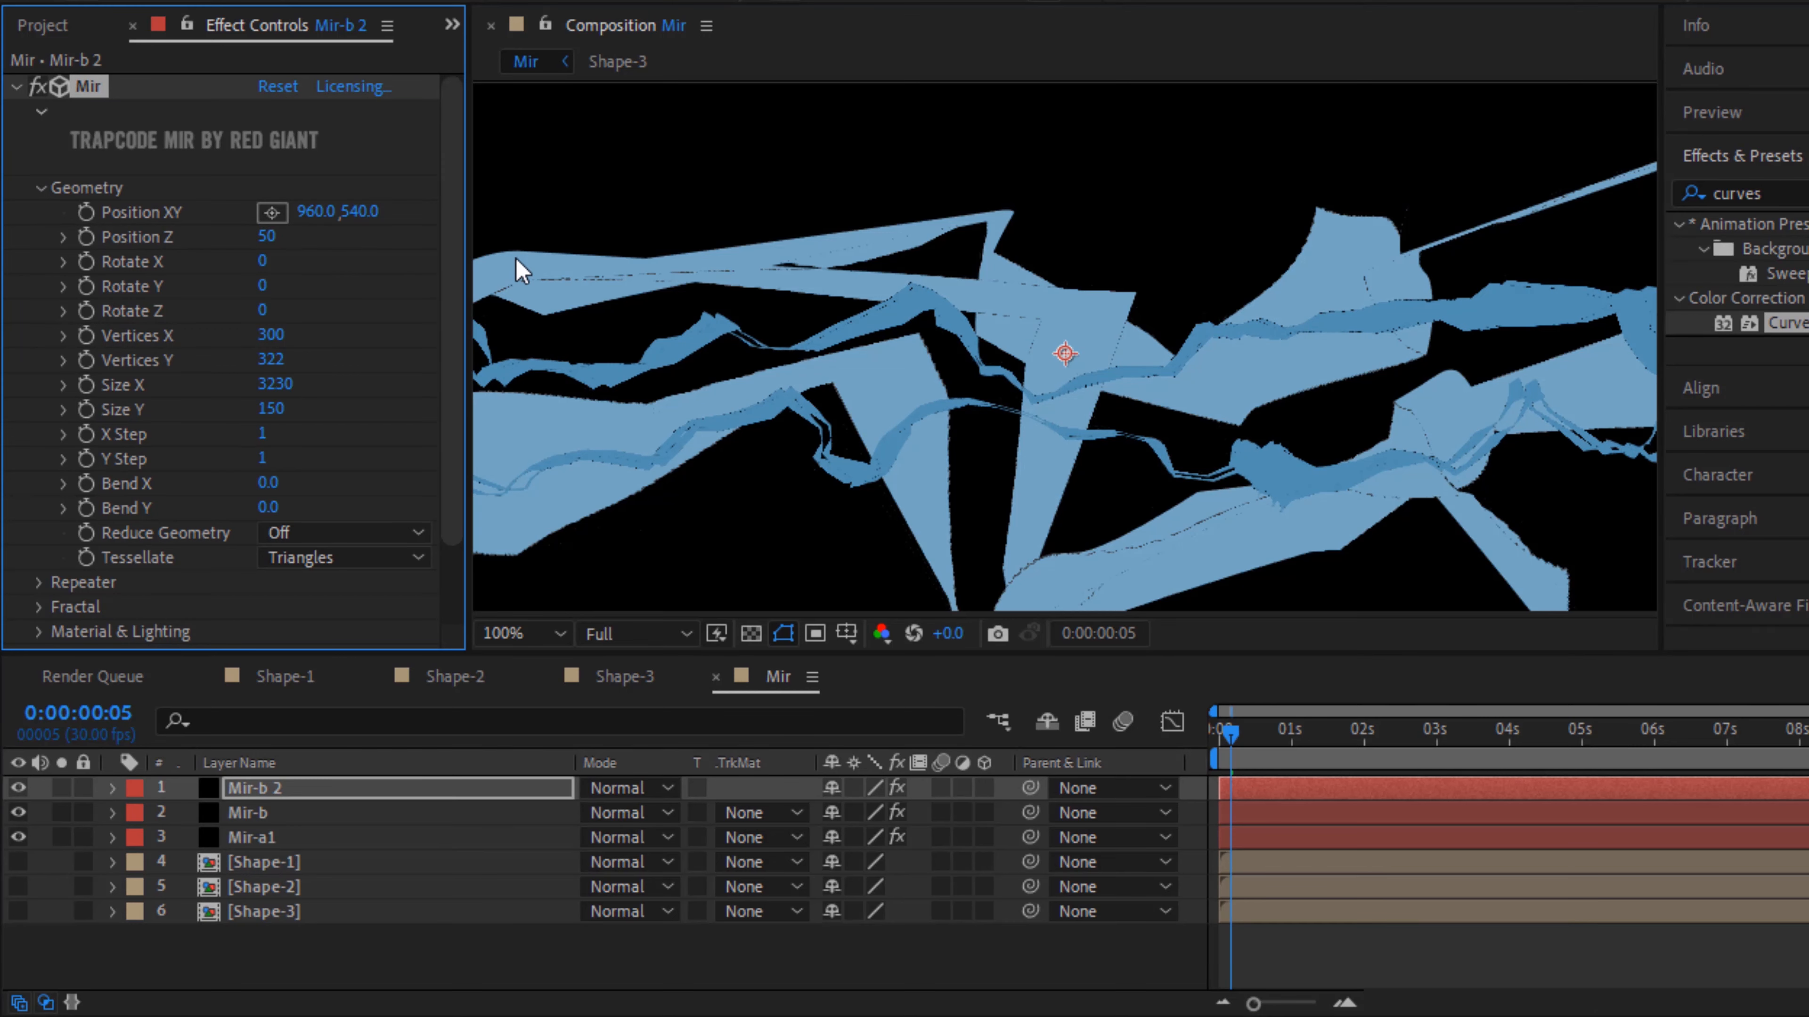
left_click(39, 187)
Change Mir-b 2's fractal Offset X expression to time*4000+1000 and collapse the layer's properties
left_click(39, 236)
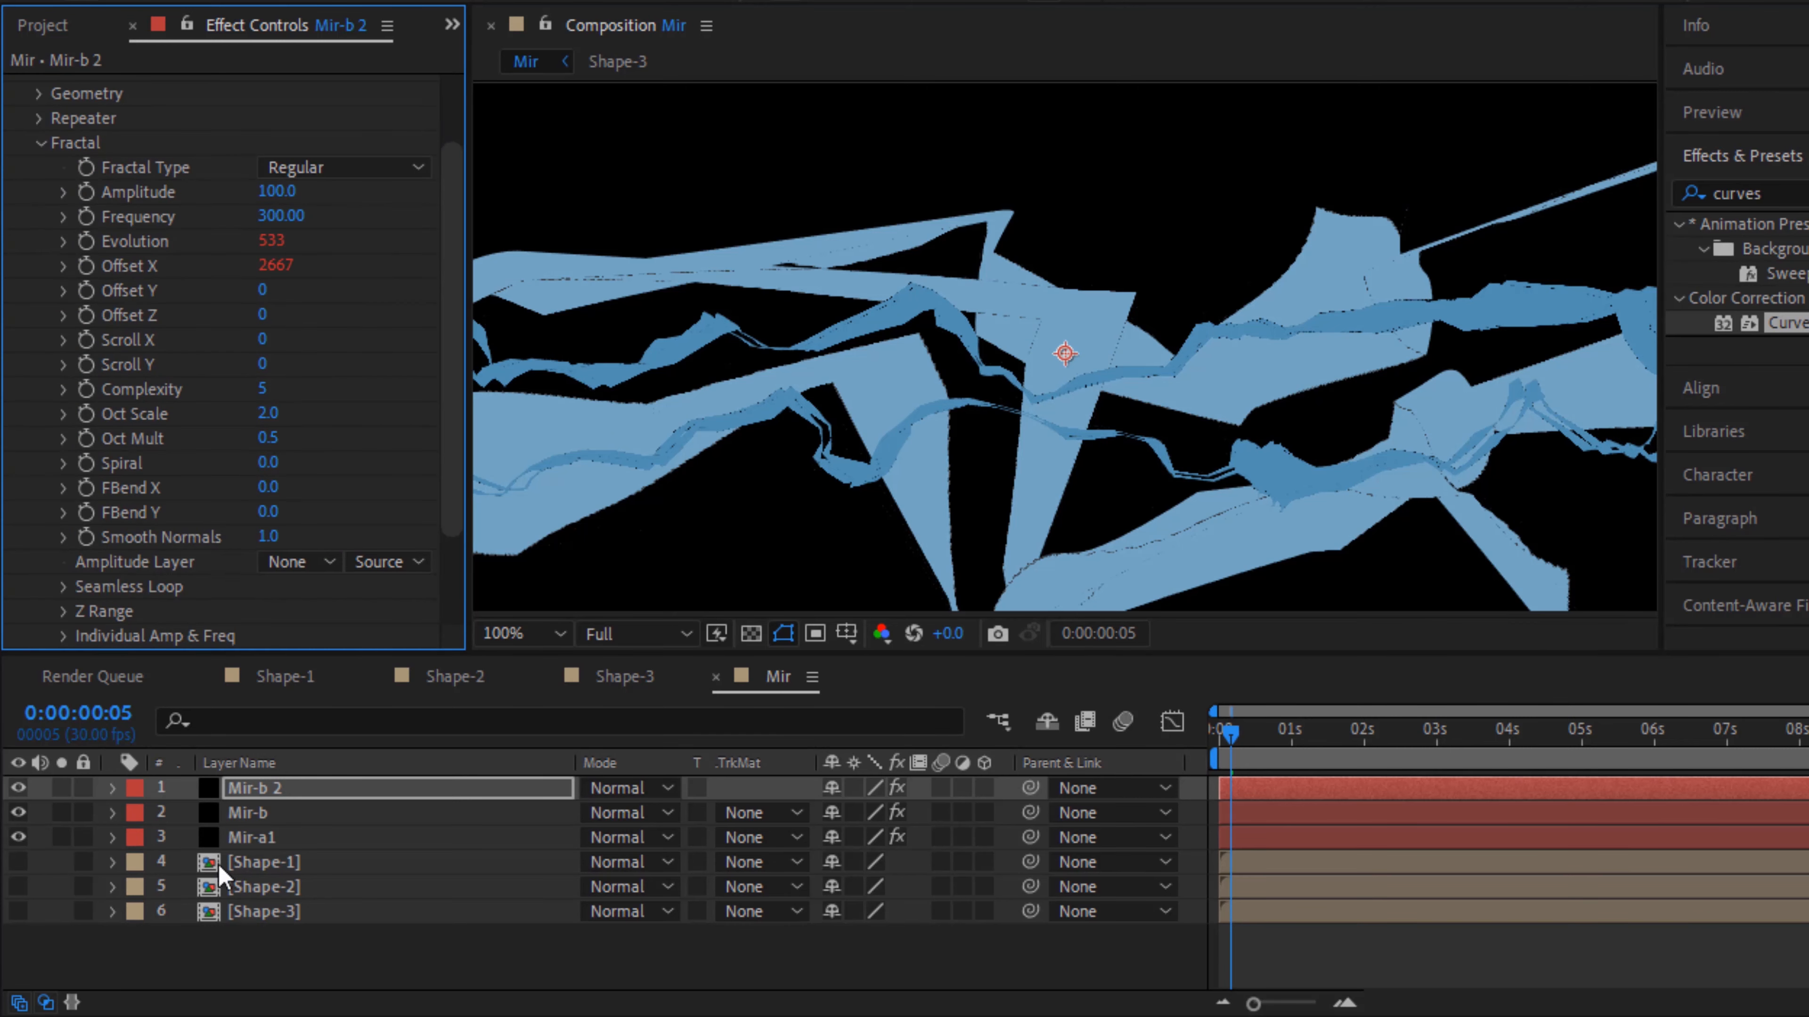
left_click(111, 789)
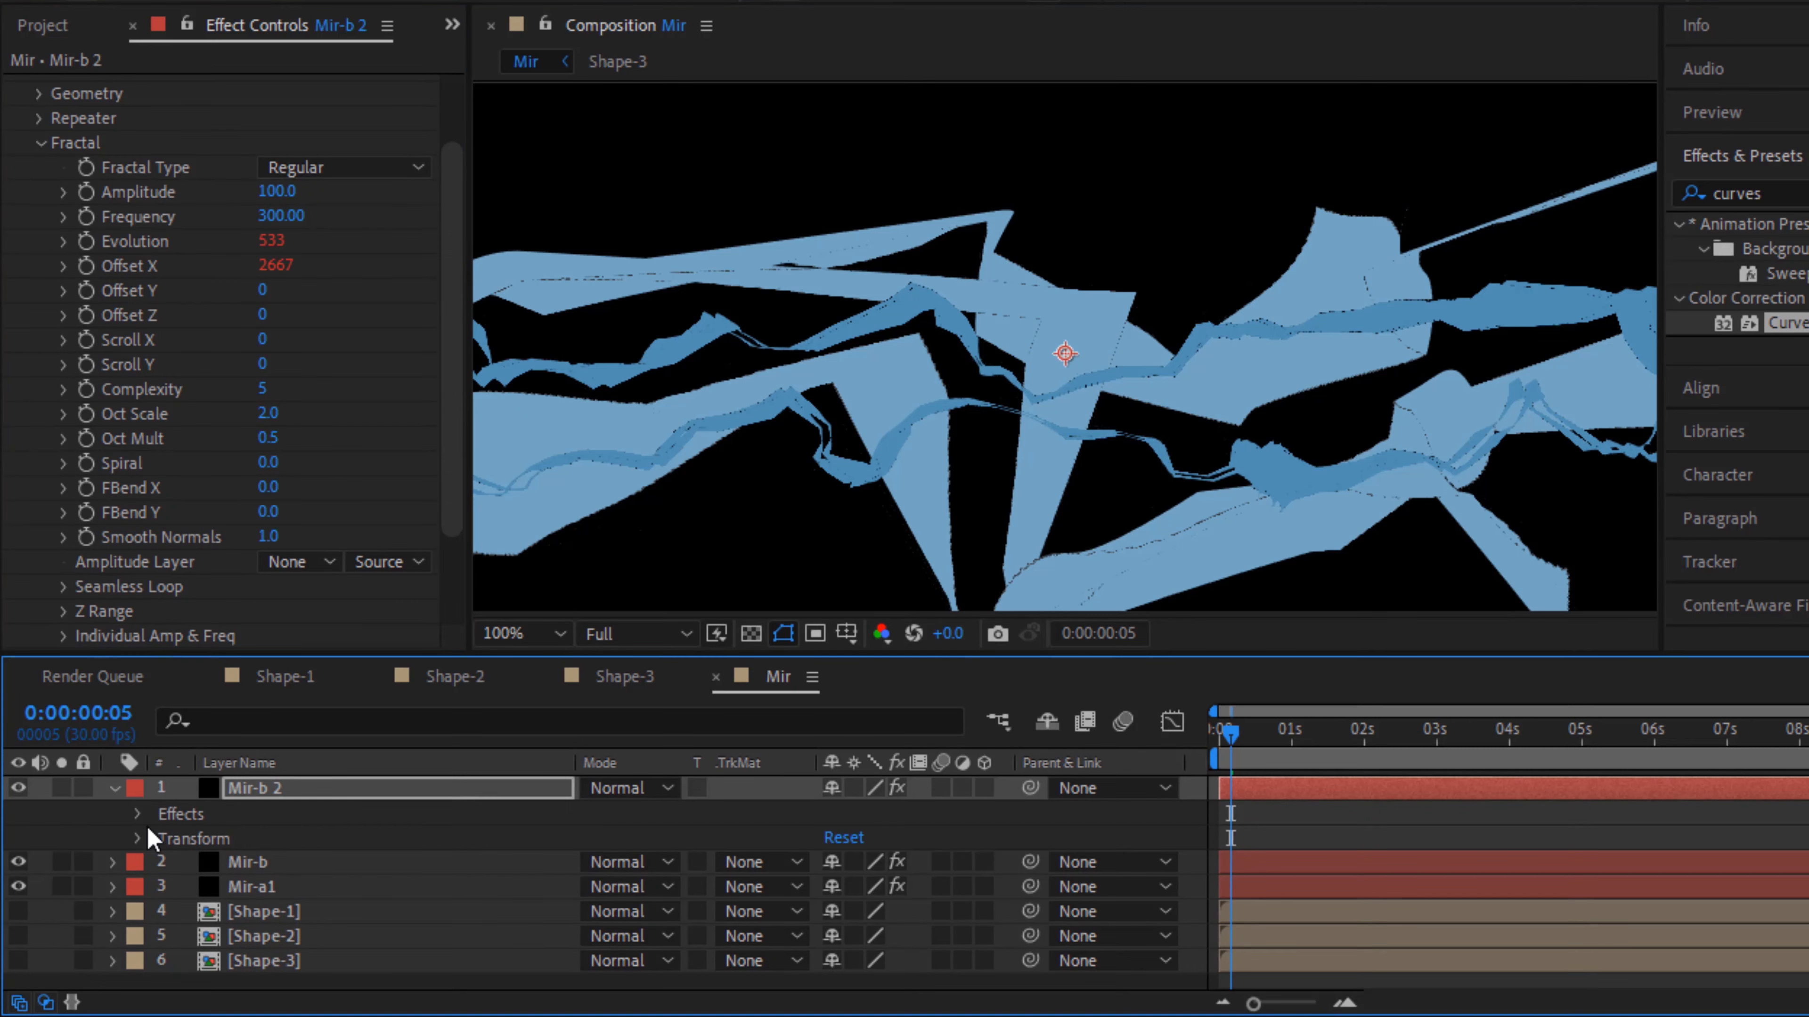
left_click(137, 813)
left_click(162, 838)
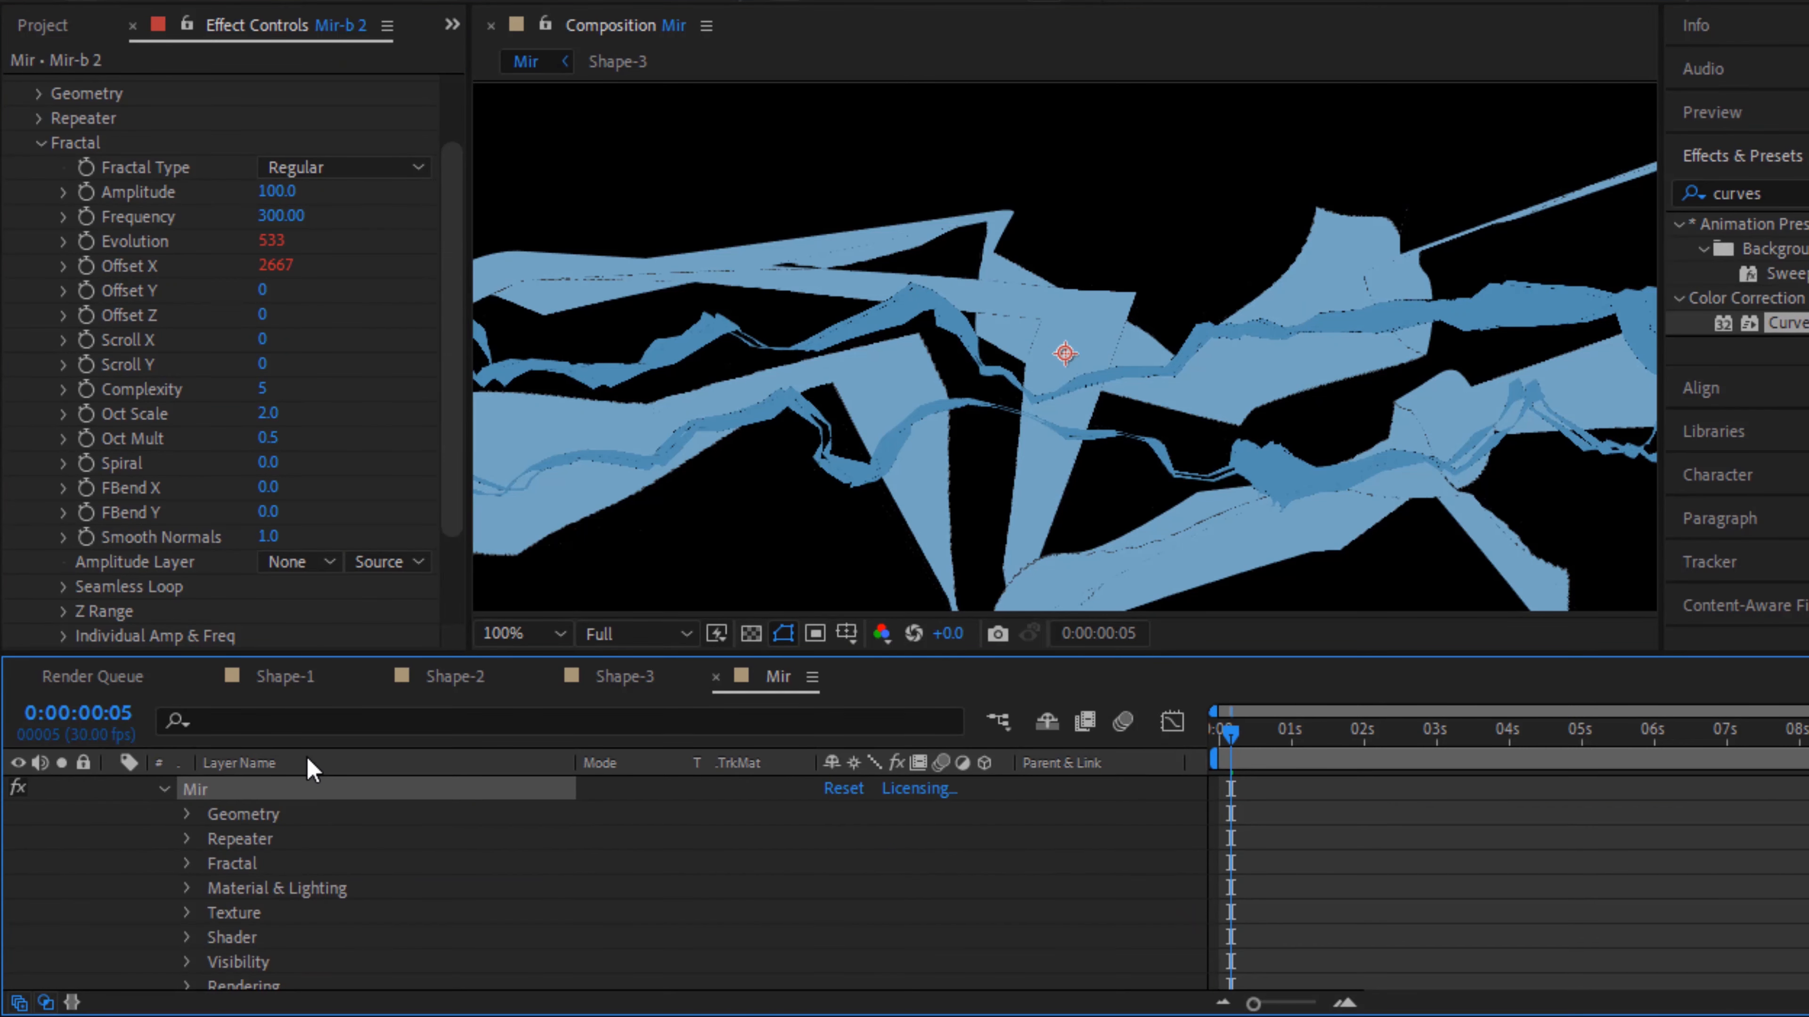
left_click(186, 863)
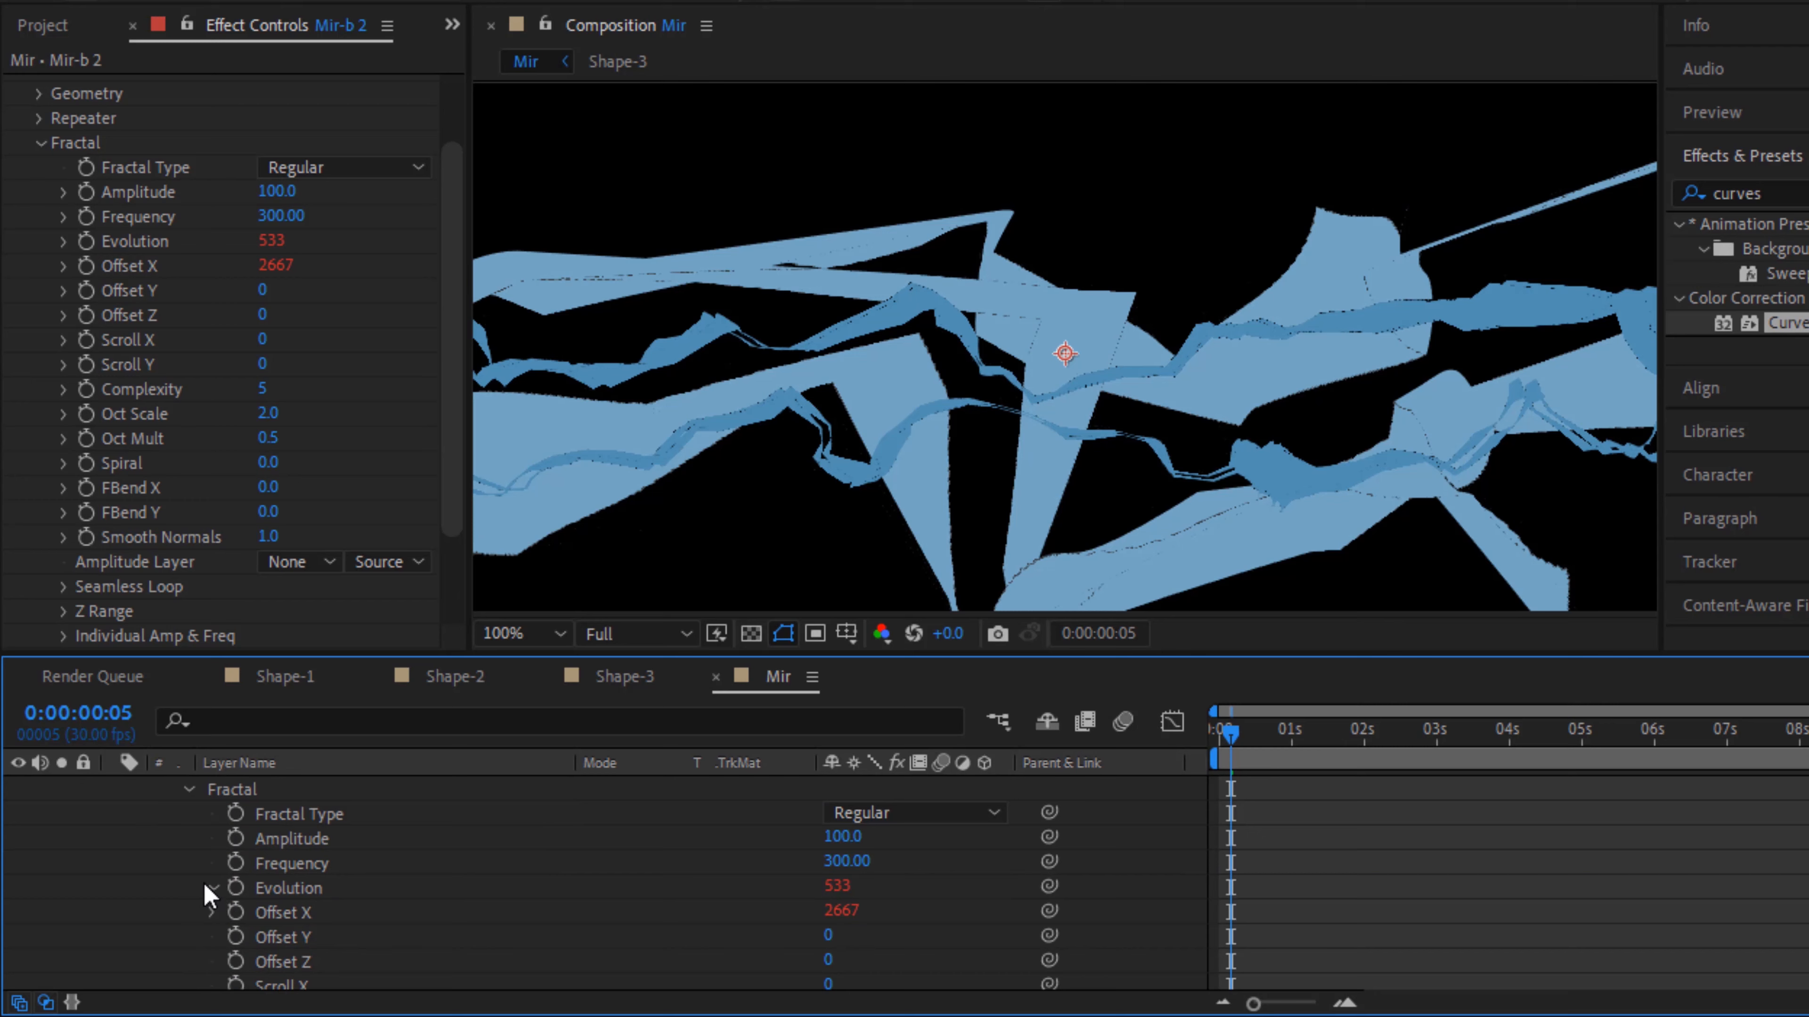
left_click(206, 886)
left_click(211, 912)
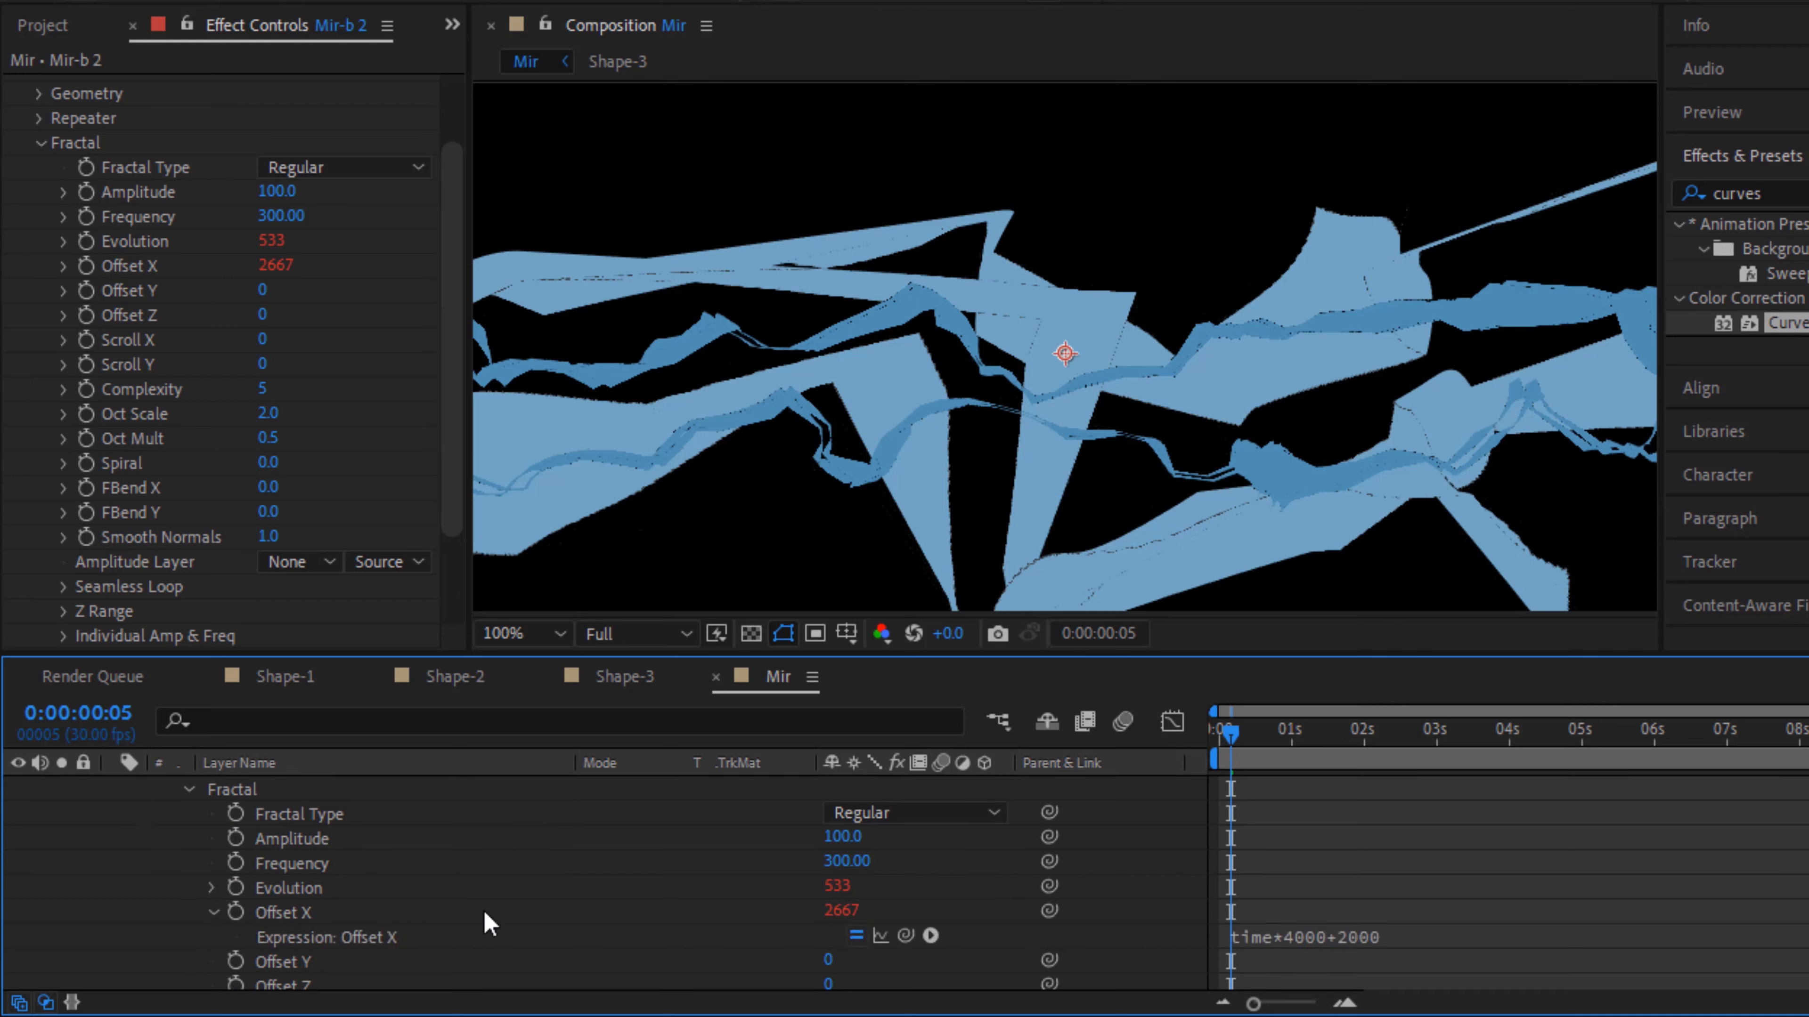
left_click(1423, 942)
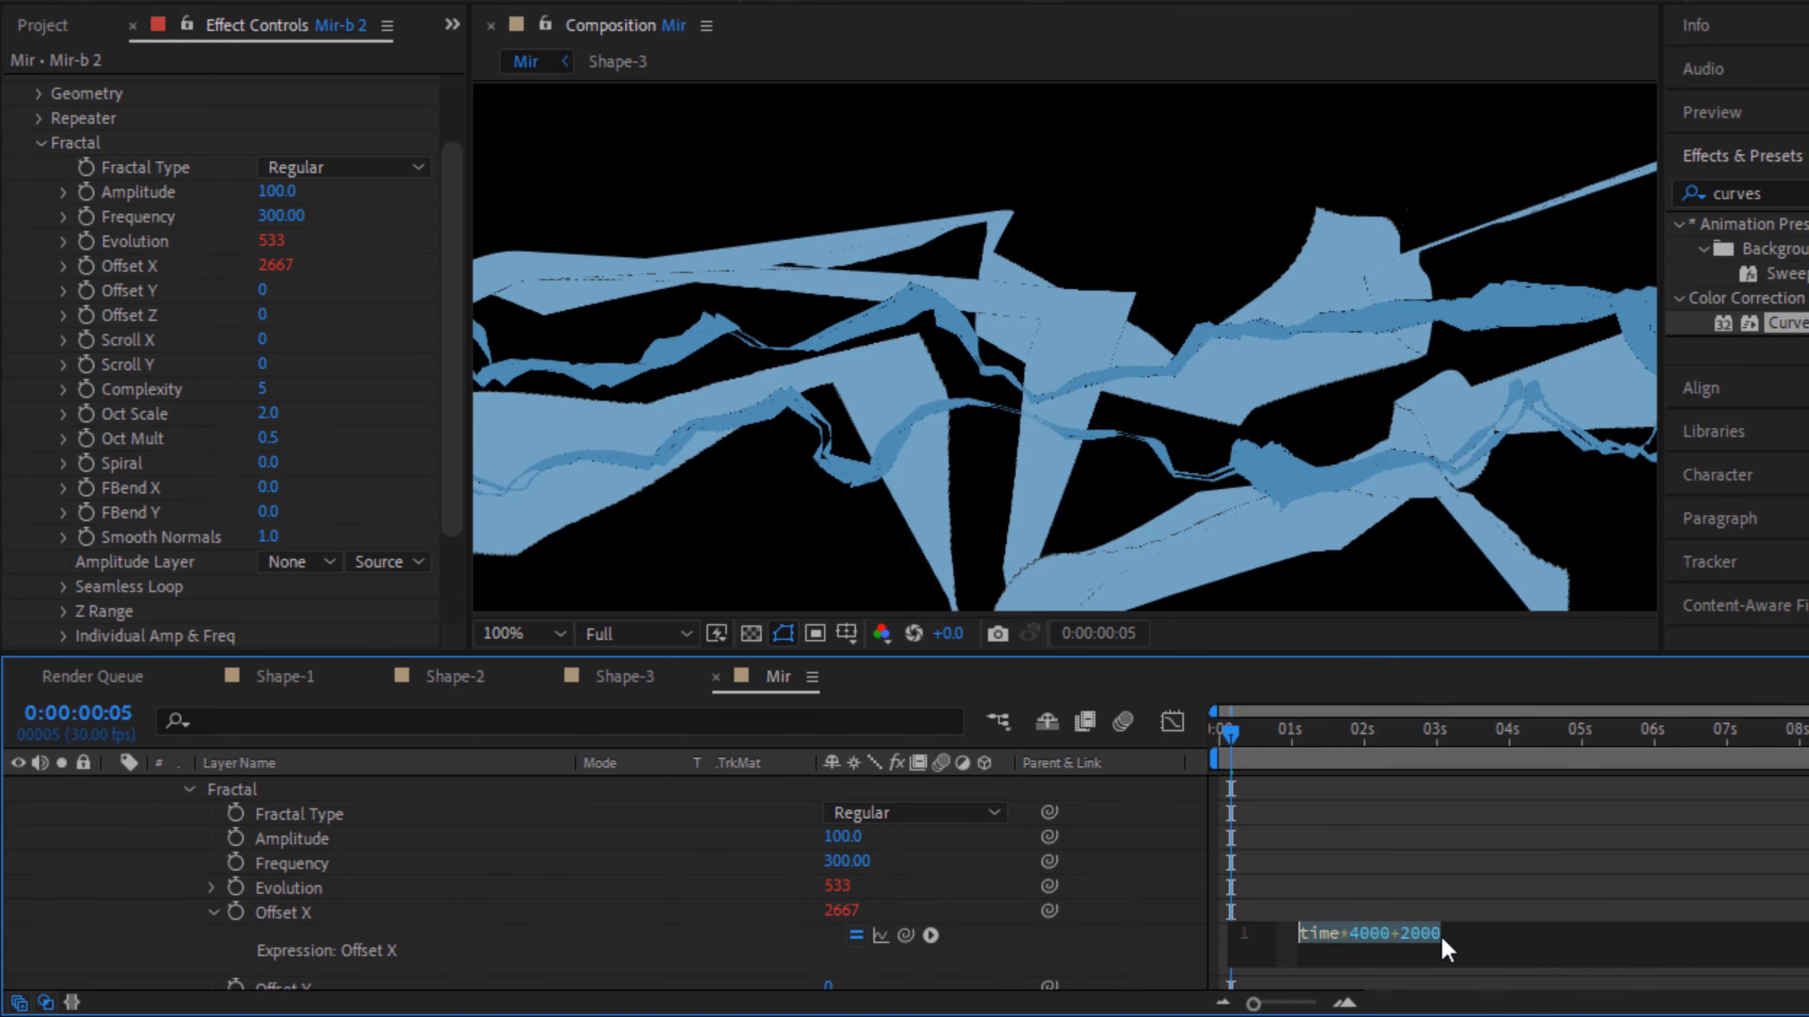
left_click(1535, 947)
key("BackSpace")
key("BackSpace")
key("BackSpace")
key("BackSpace")
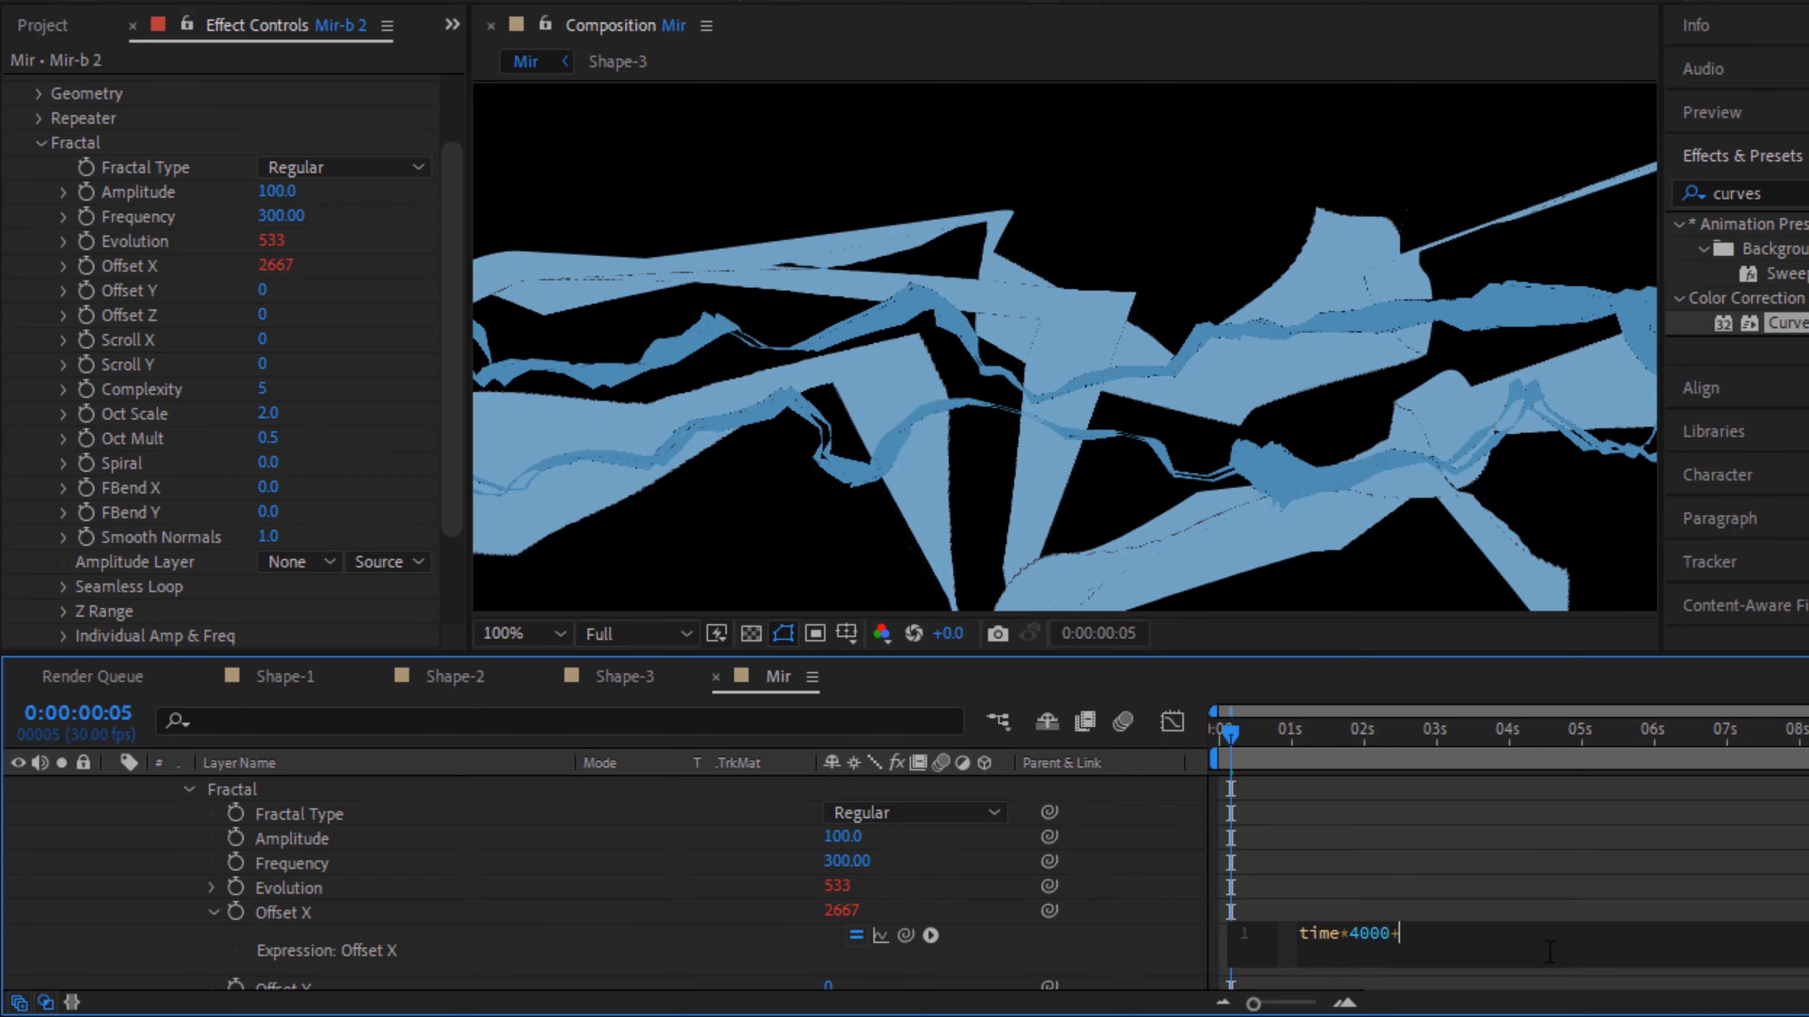
type("1000")
left_click(1172, 955)
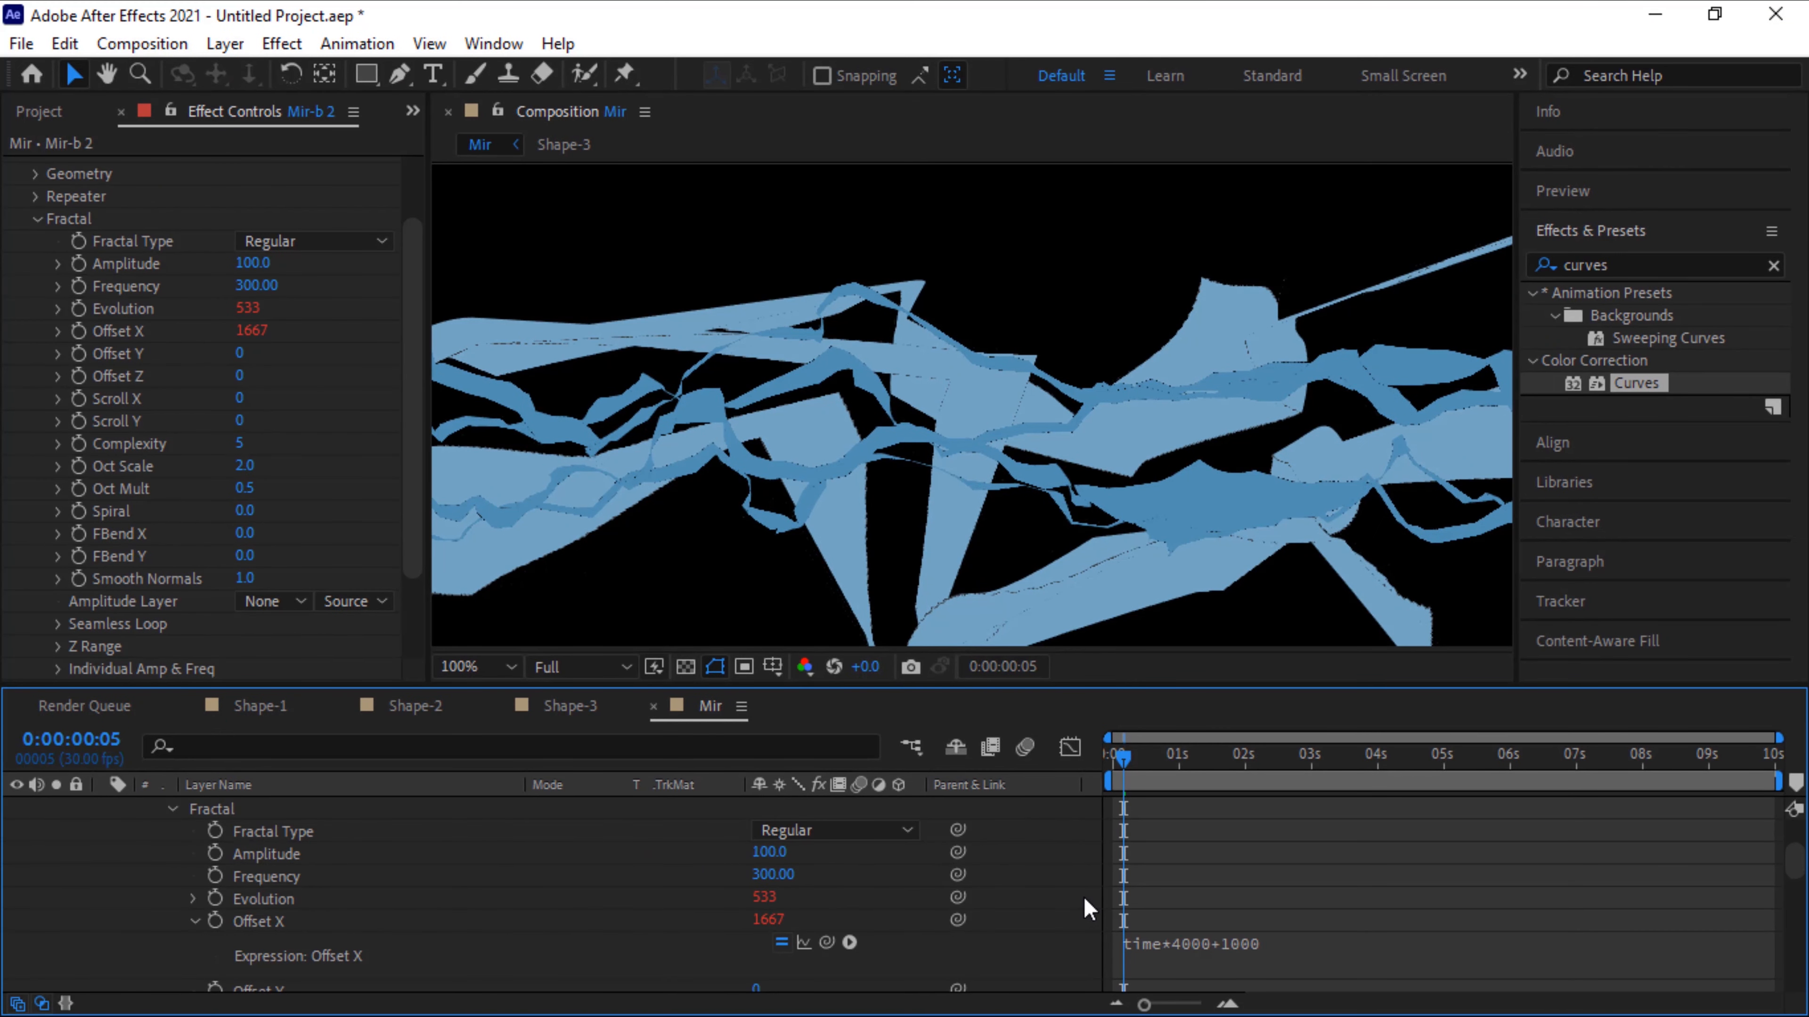
scroll(444, 905, "up", 3)
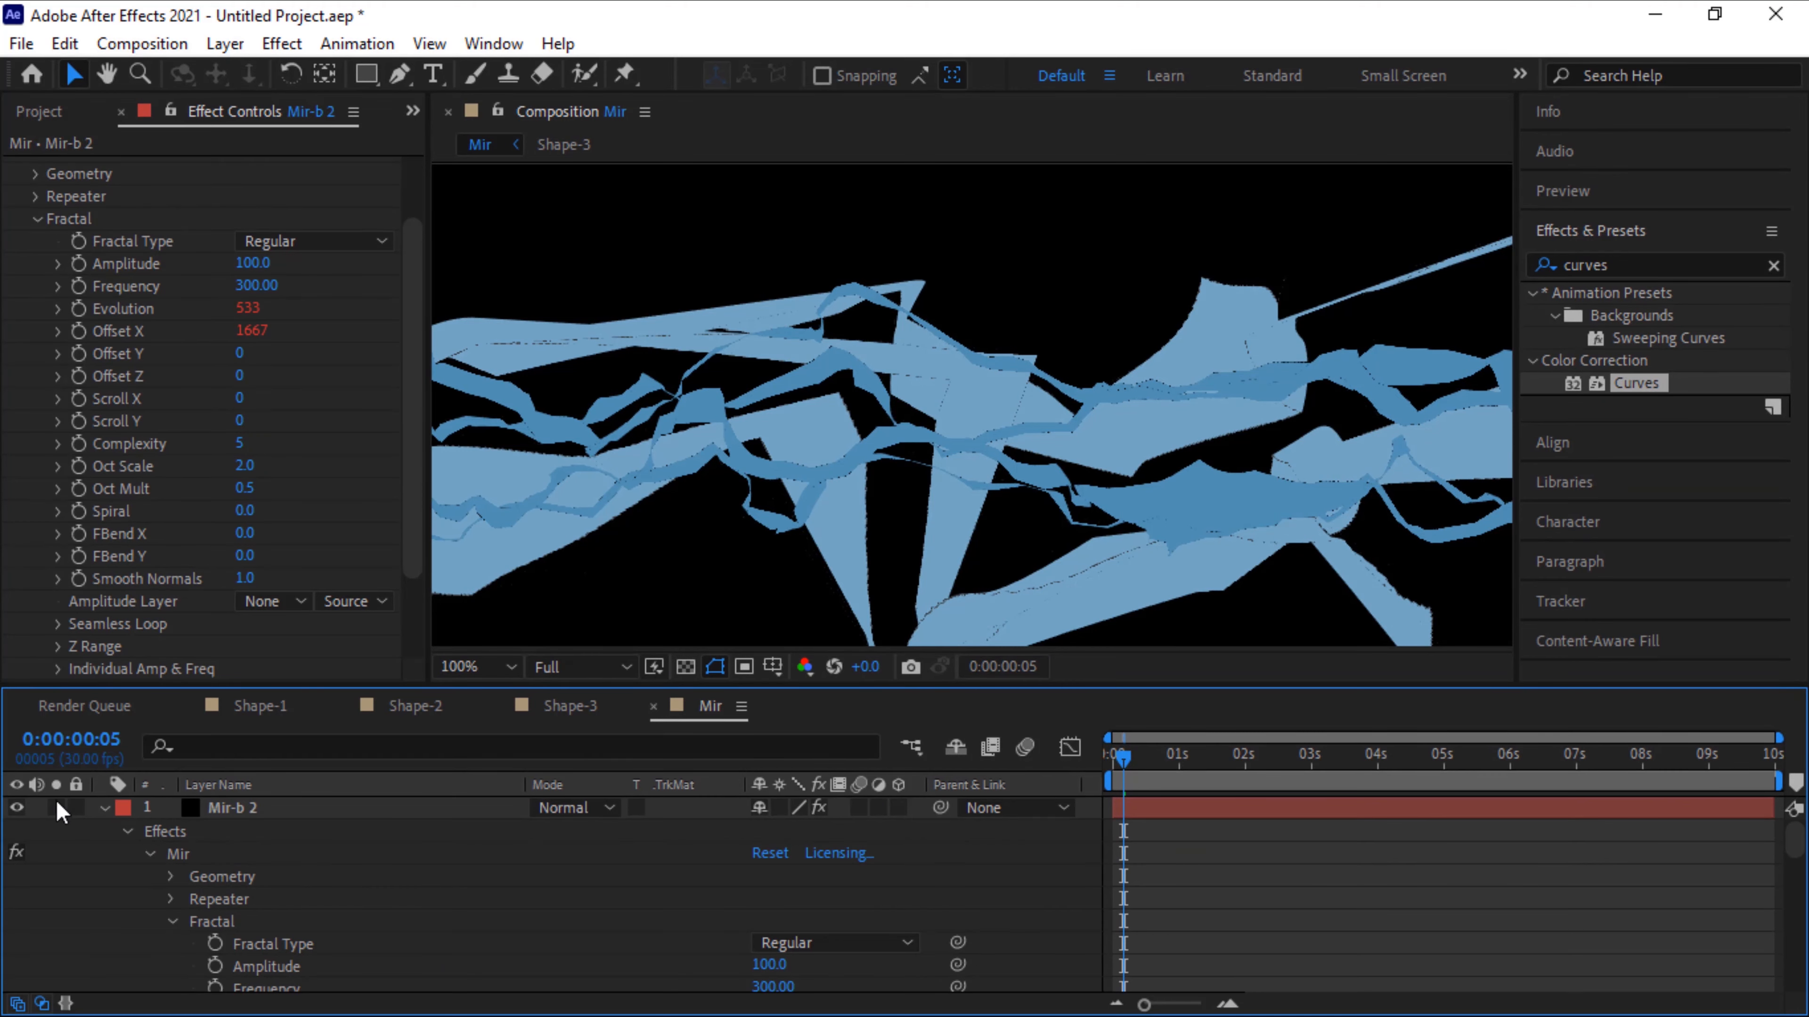
left_click(105, 808)
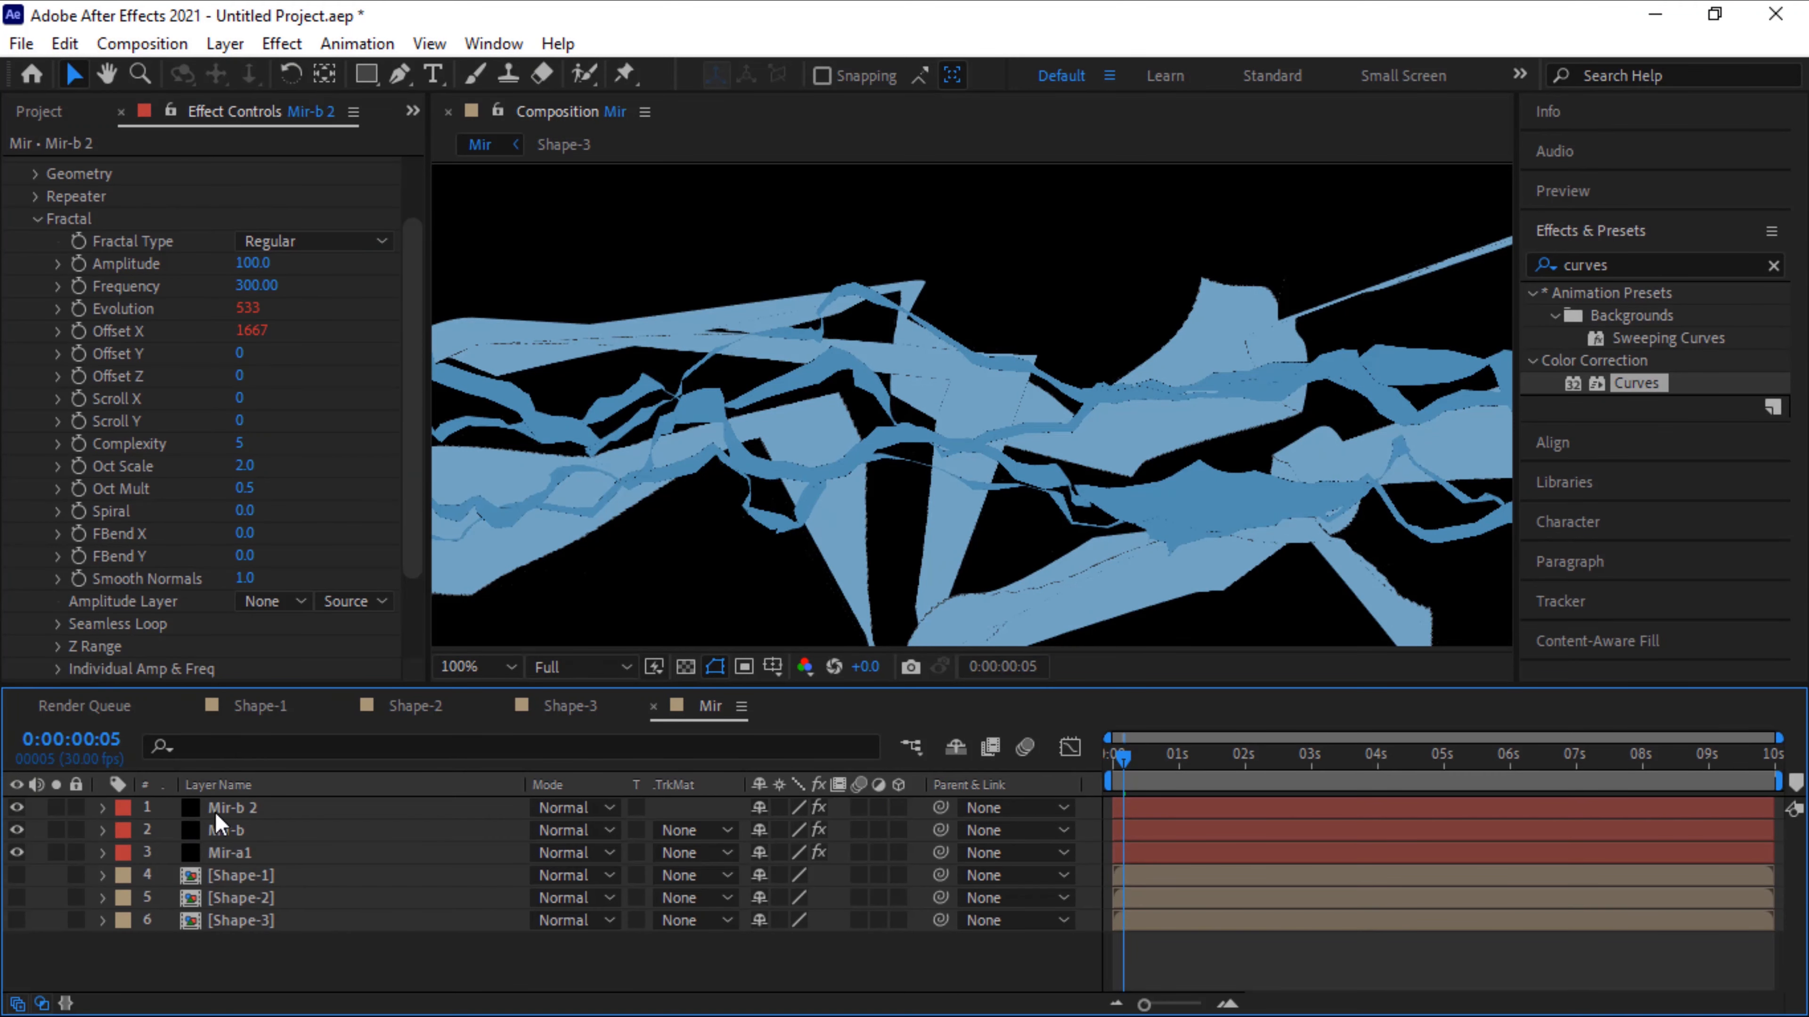
Duplicate the Mir-b 2 layer and rename the copy Mir-c
left_click(1759, 887)
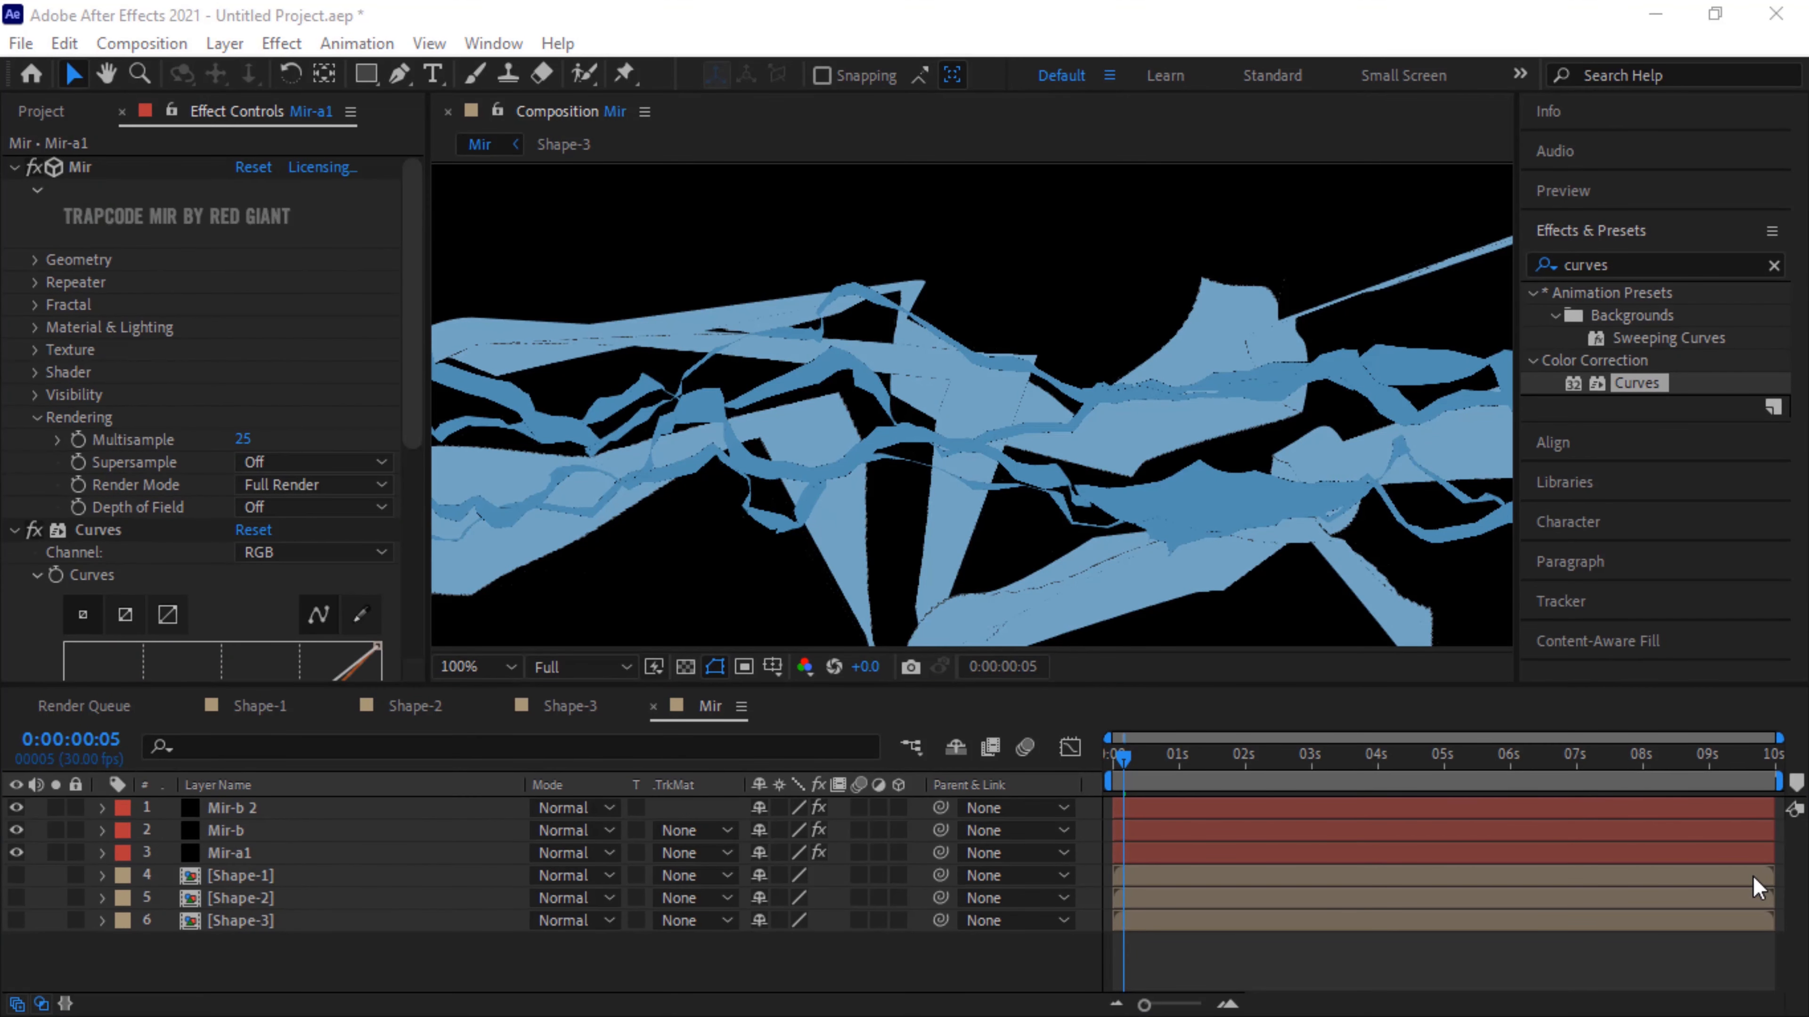
left_click(241, 813)
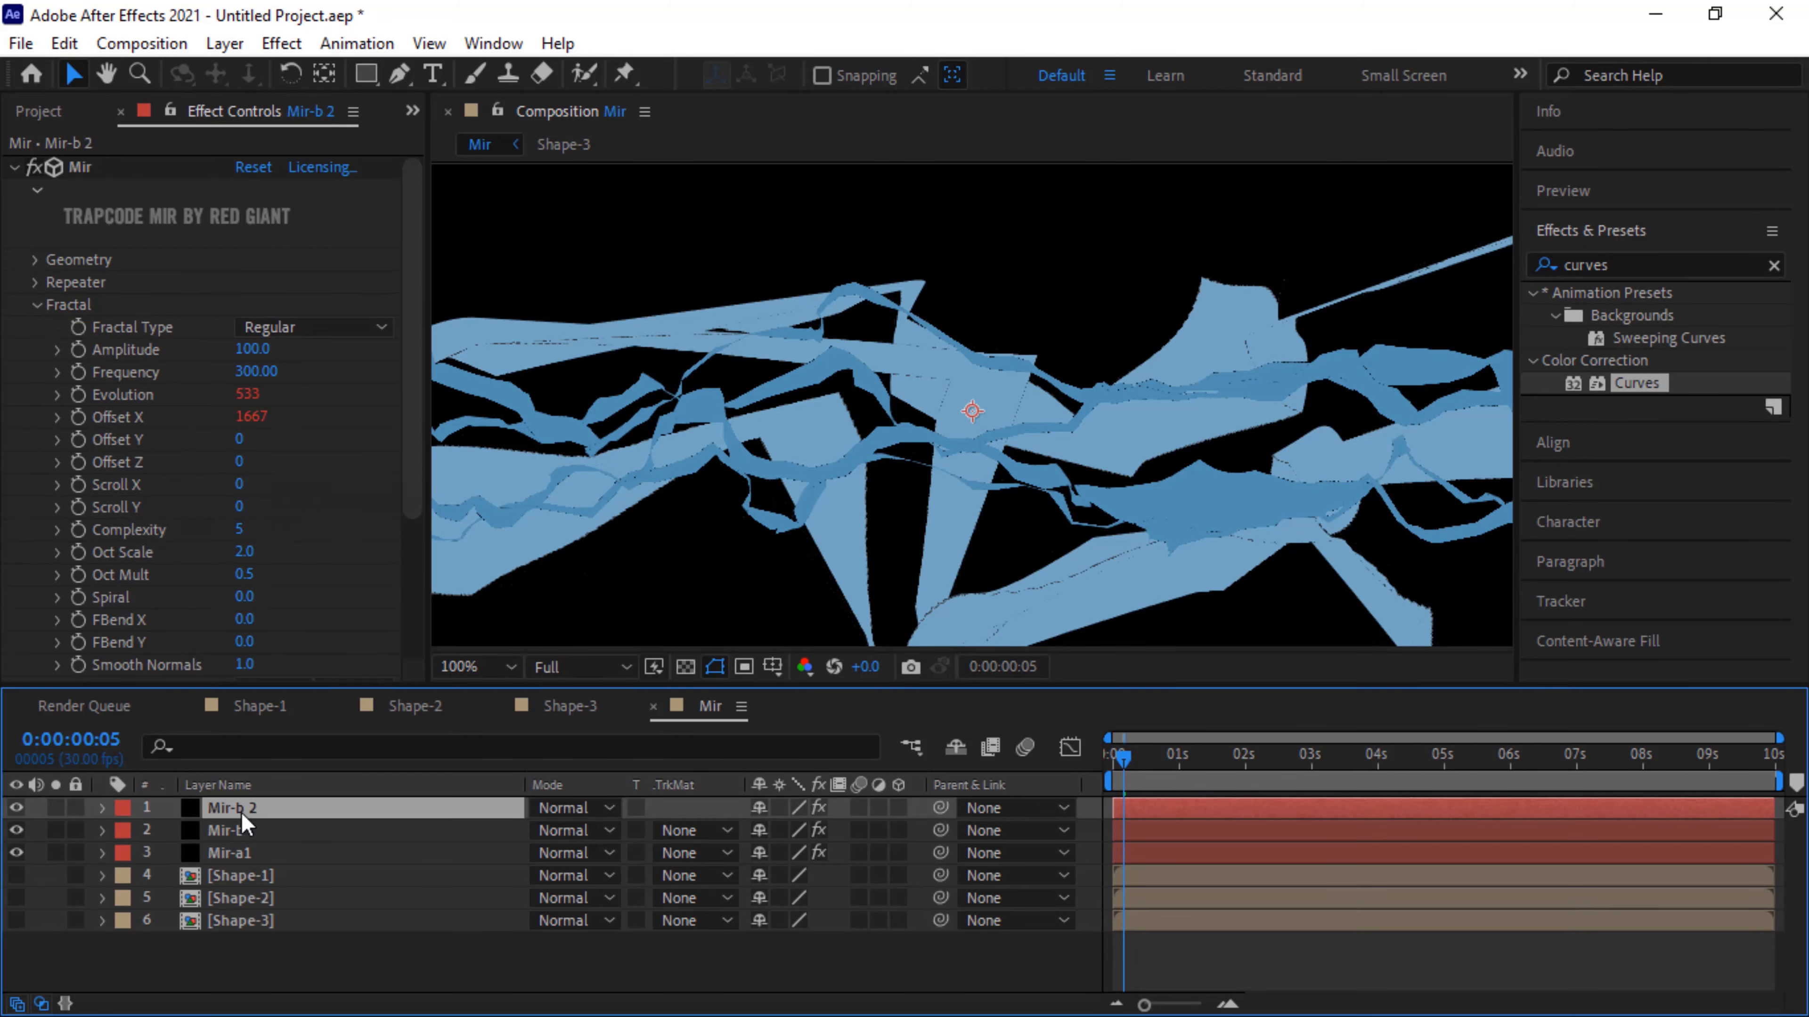
key("ctrl+d")
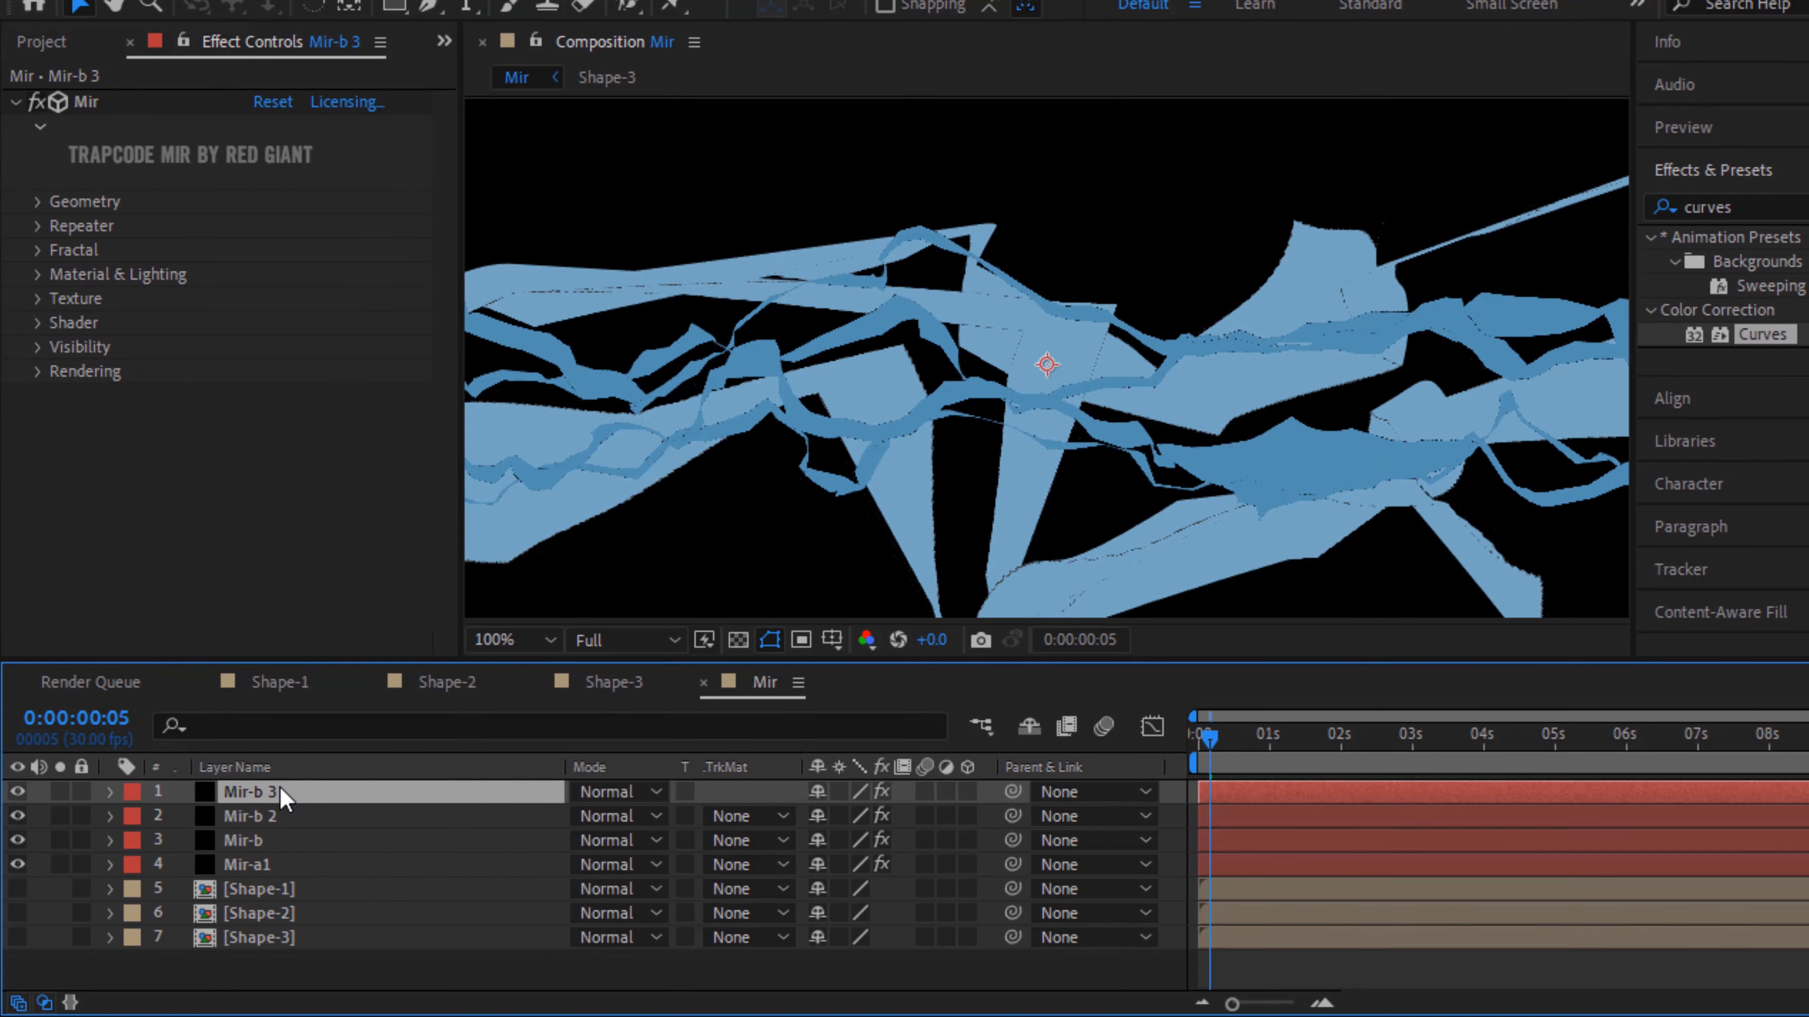
key("Return")
left_click(283, 796)
key("BackSpace")
key("BackSpace")
type("c")
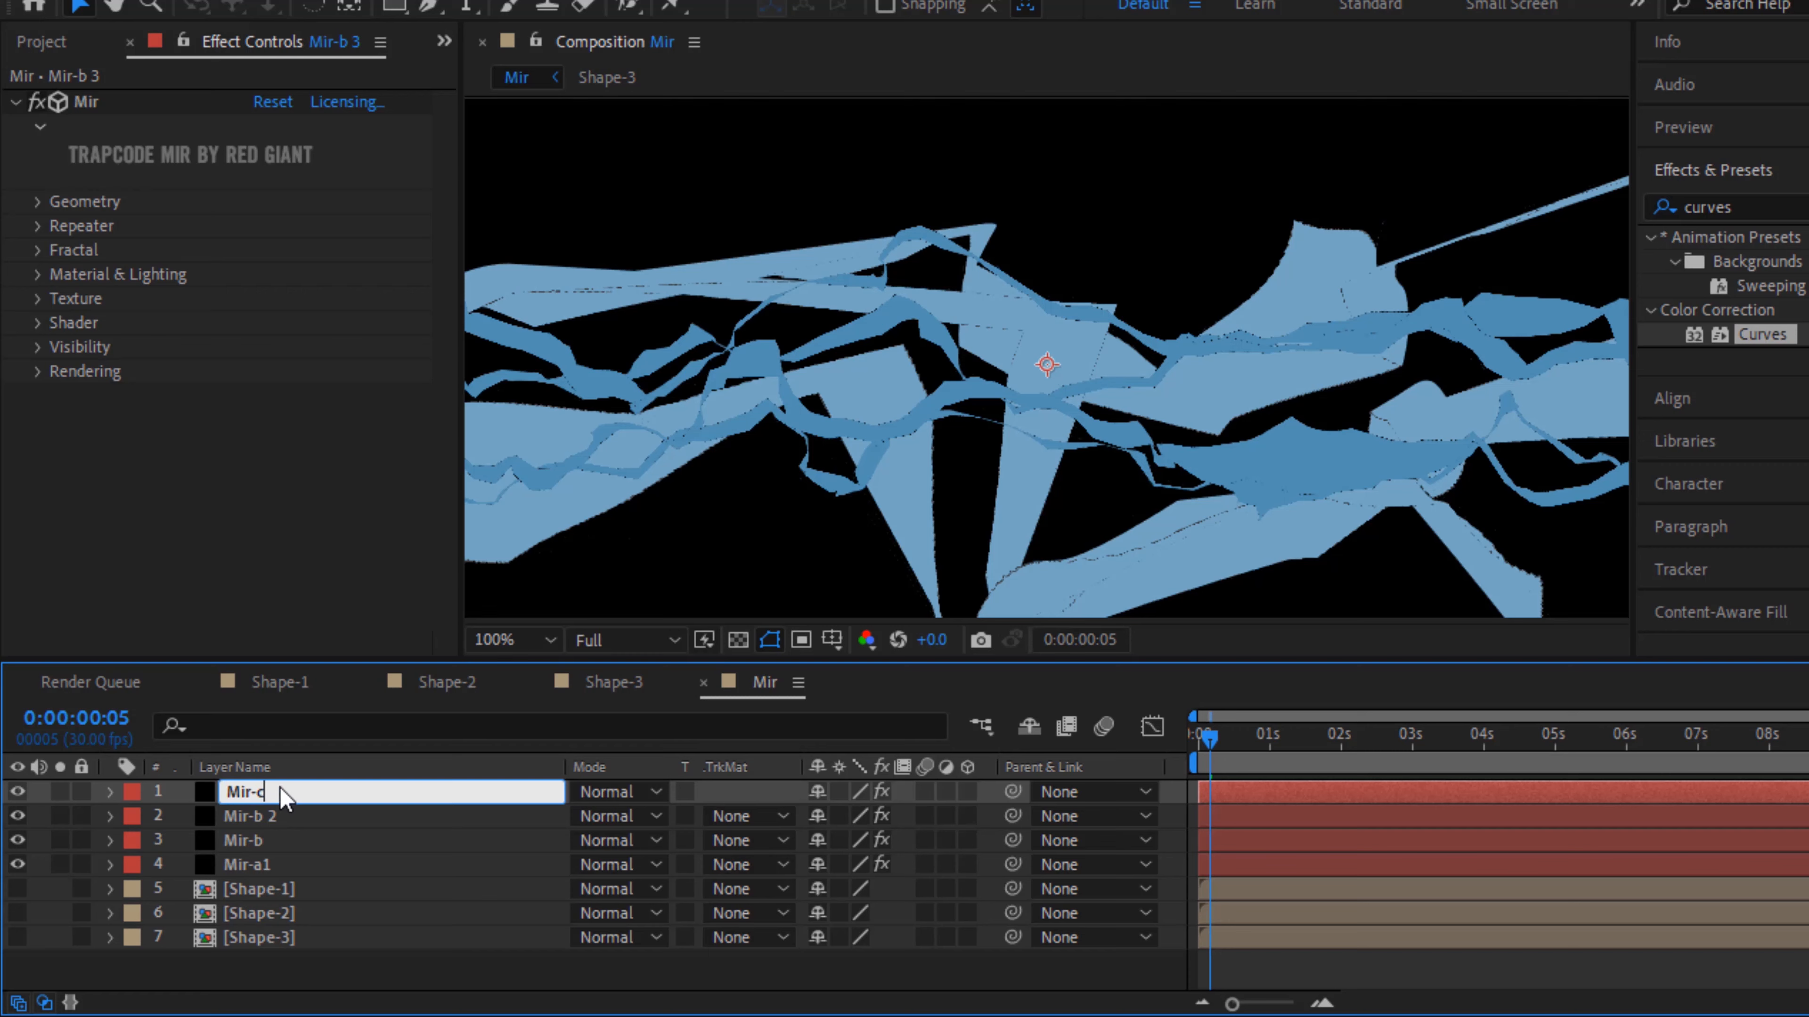
key("Return")
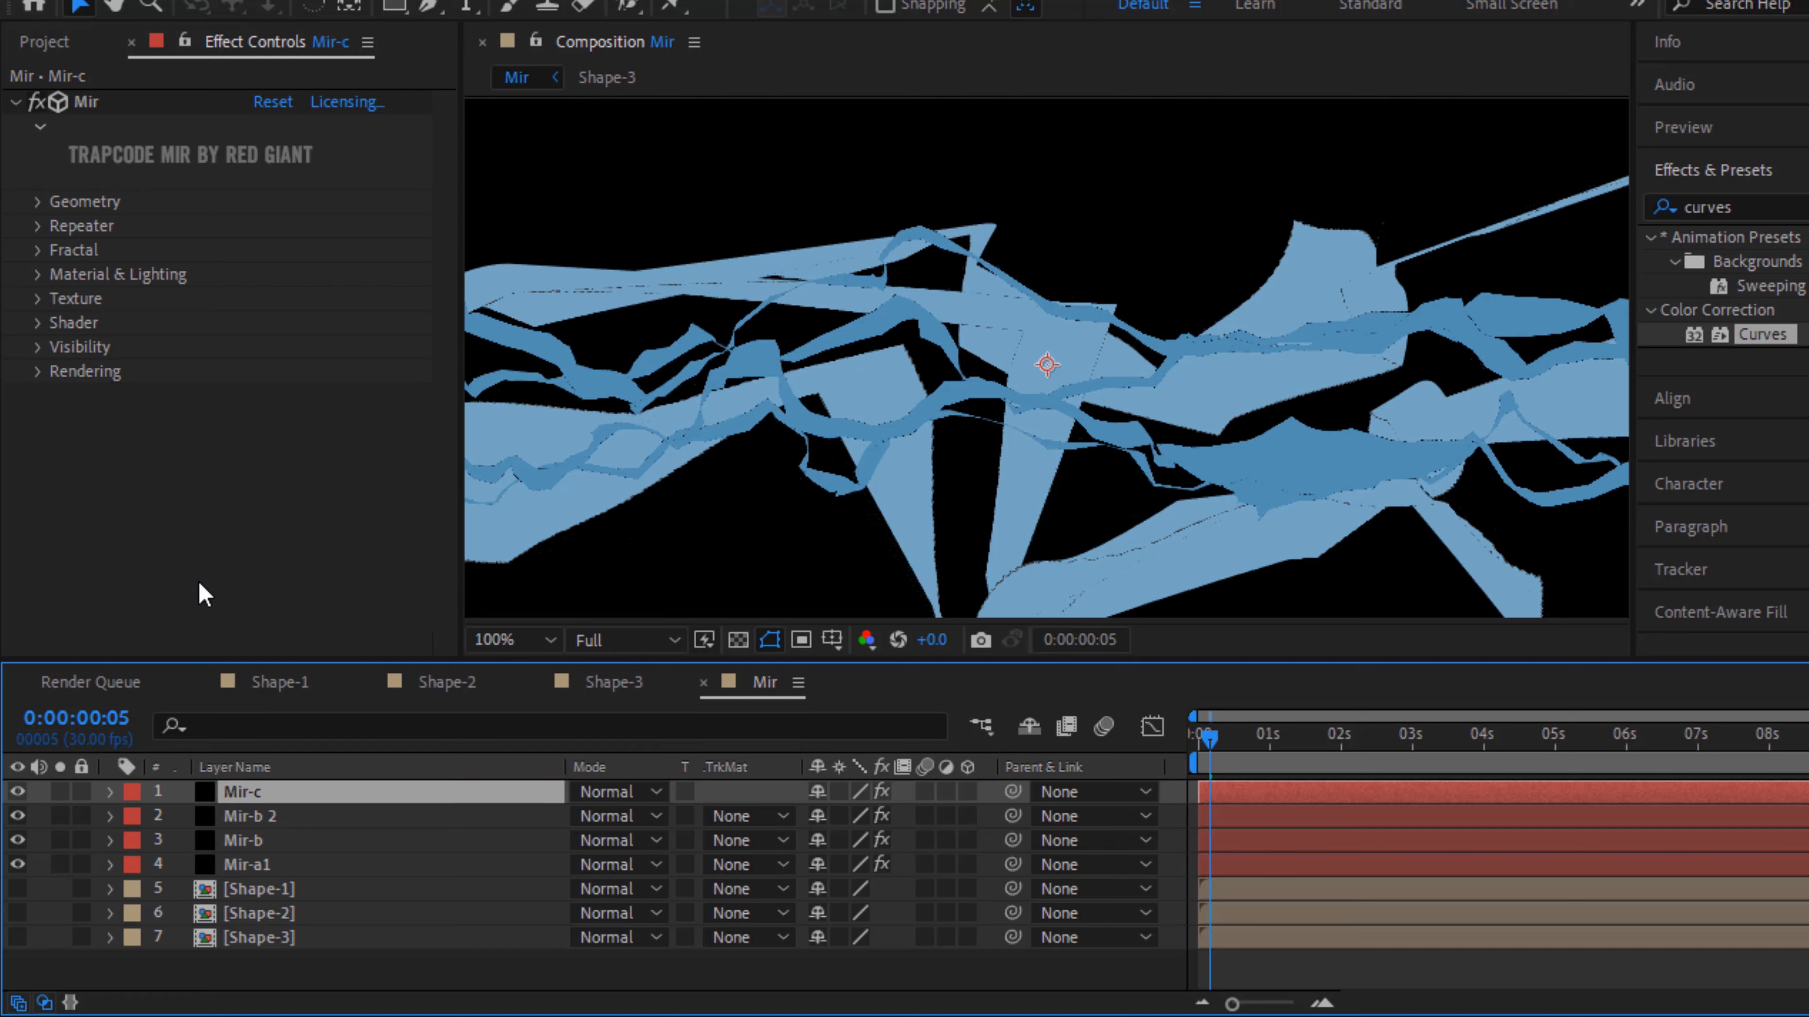
Move Mir-c's geometry to a Y position of 765 and set its Position Z to 0
left_click(39, 214)
left_click(38, 203)
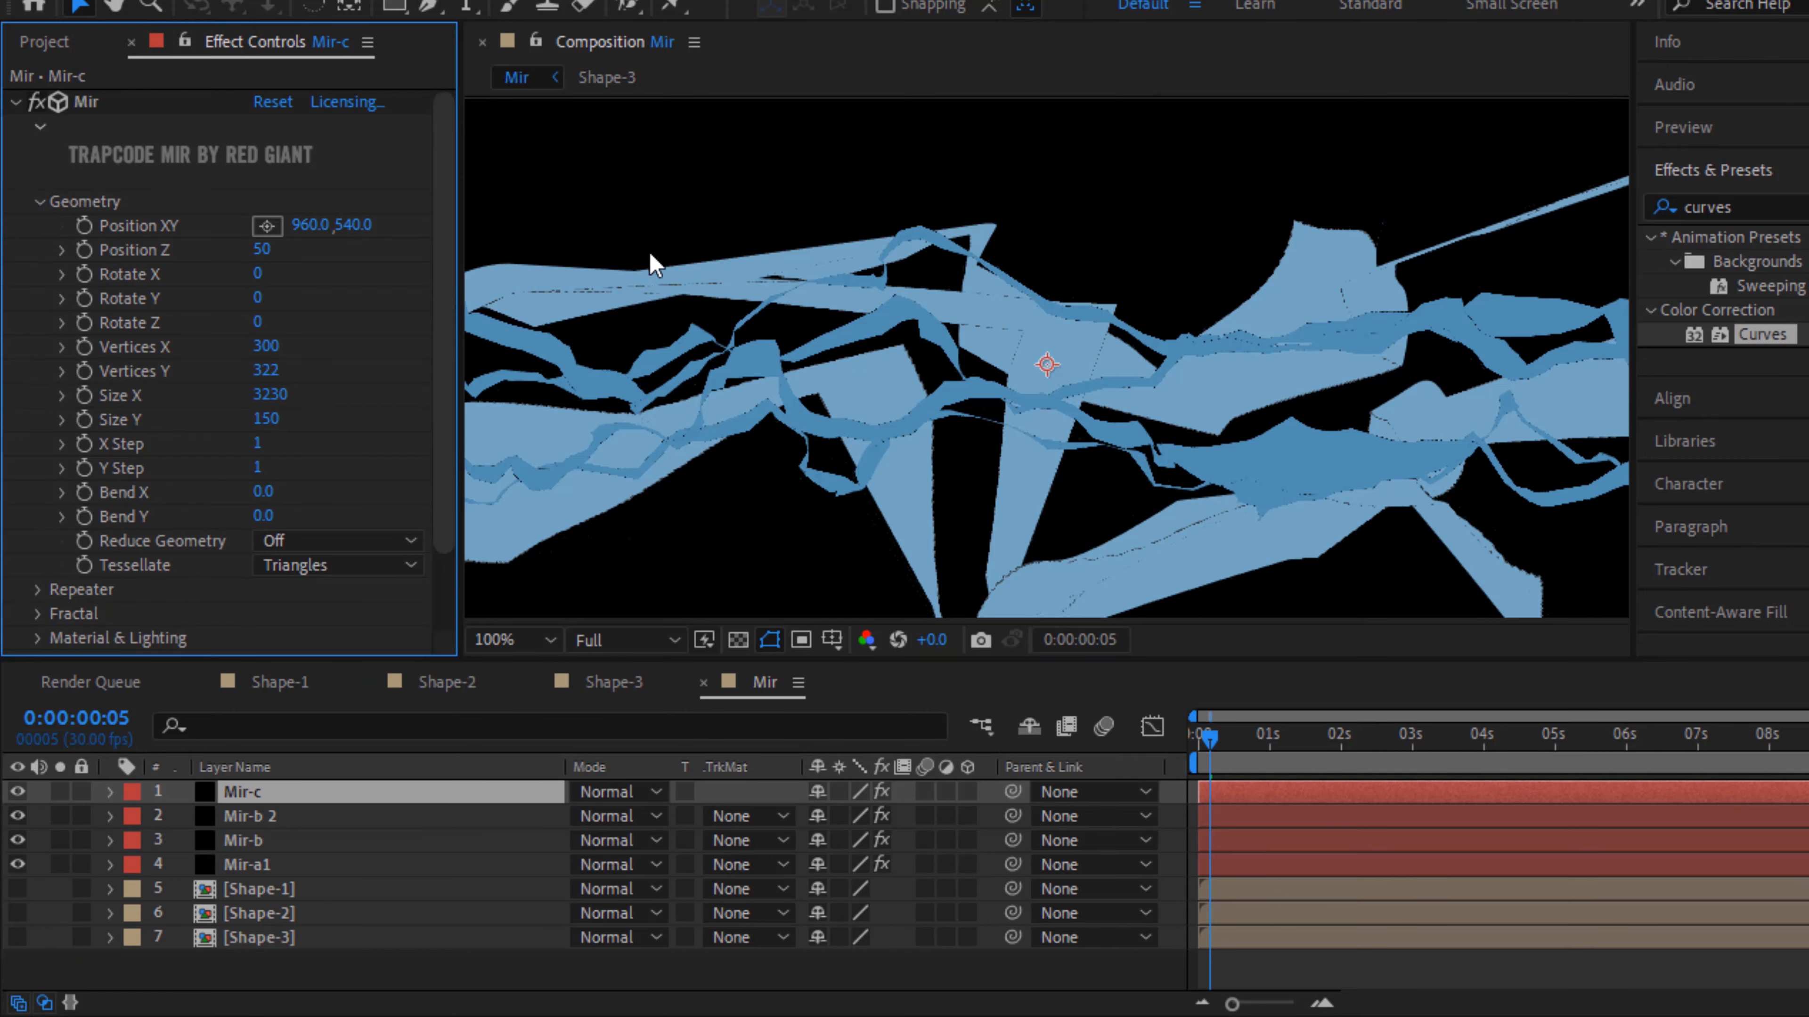
left_click_drag(354, 226, 642, 254)
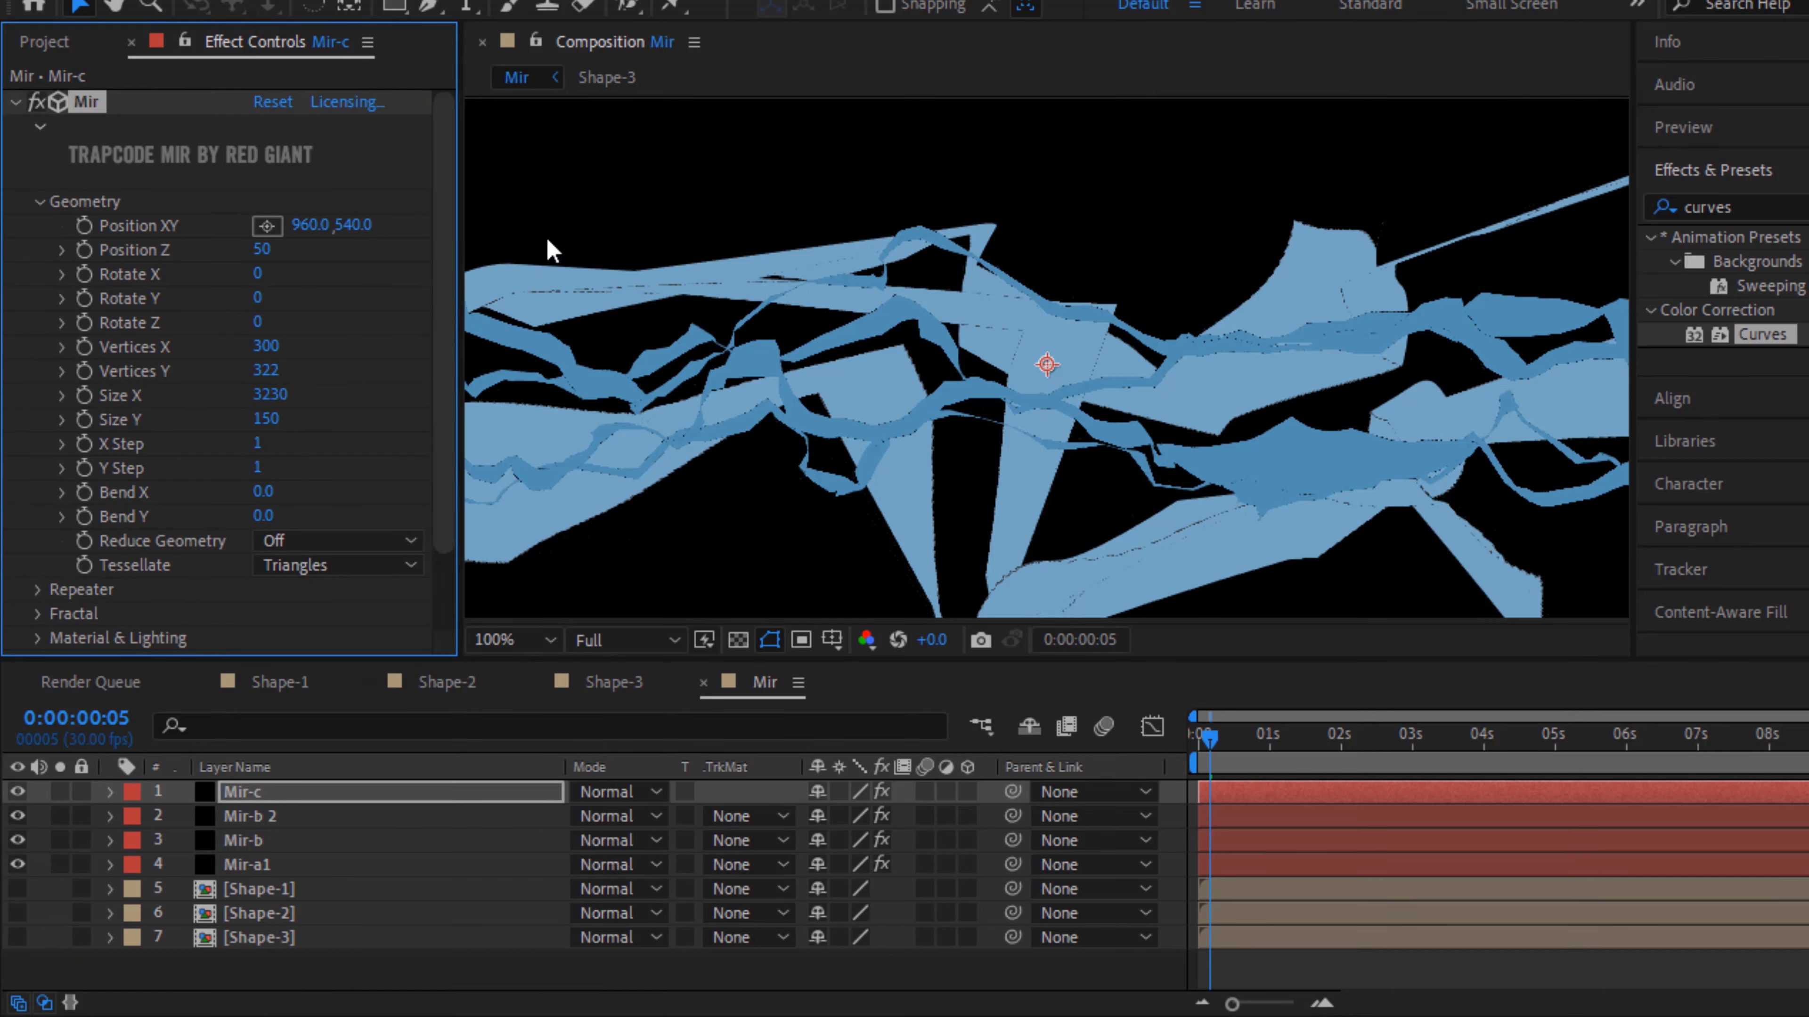
left_click(356, 226)
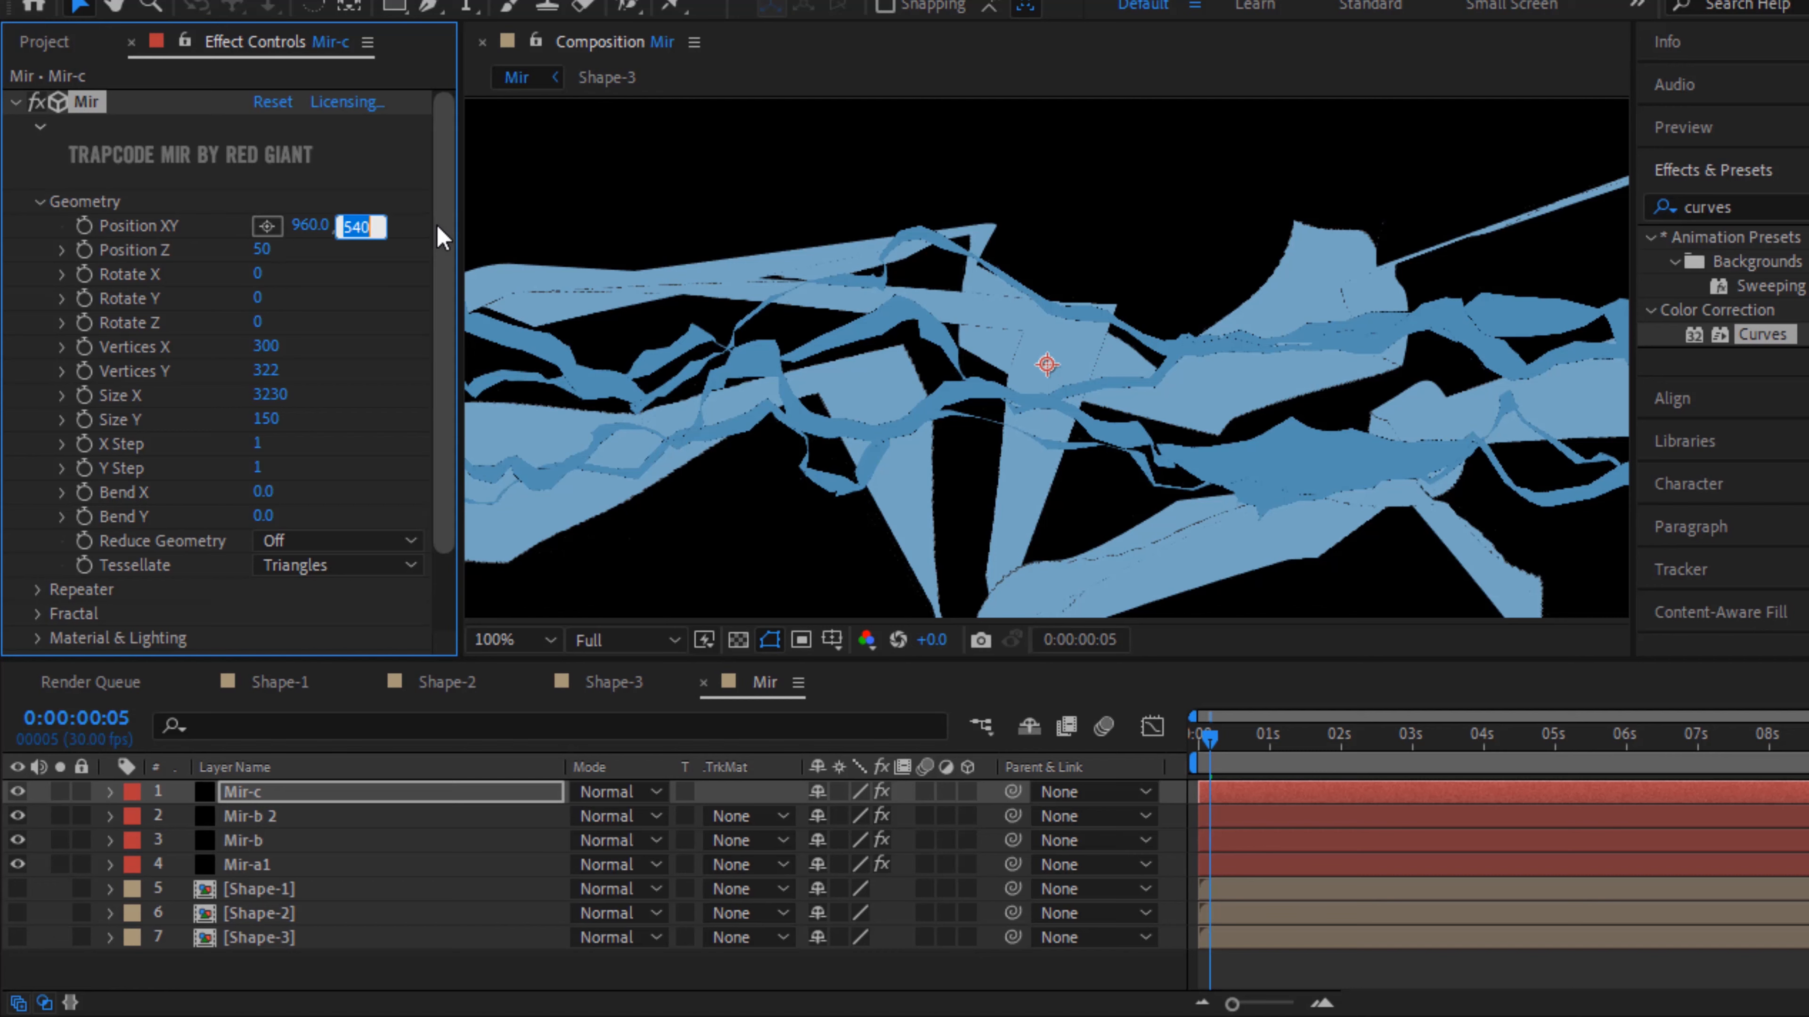
type("765")
key("Tab")
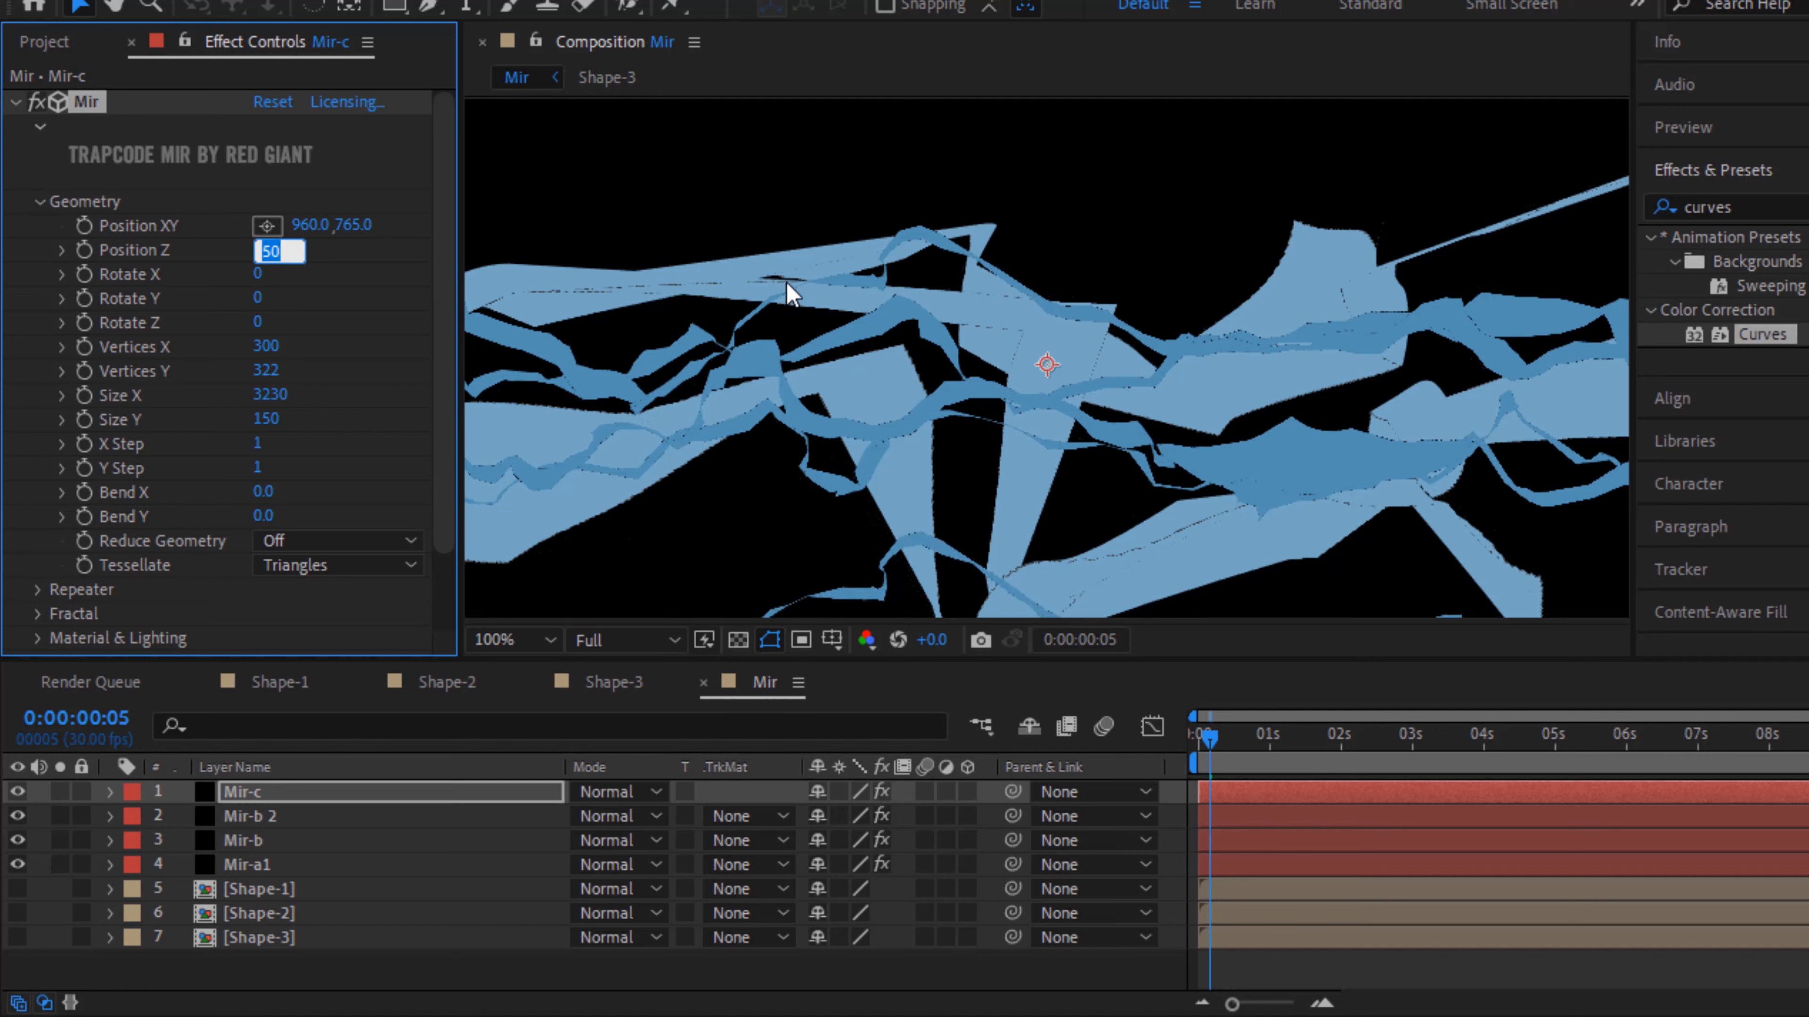
scroll(784, 278, "down", 2)
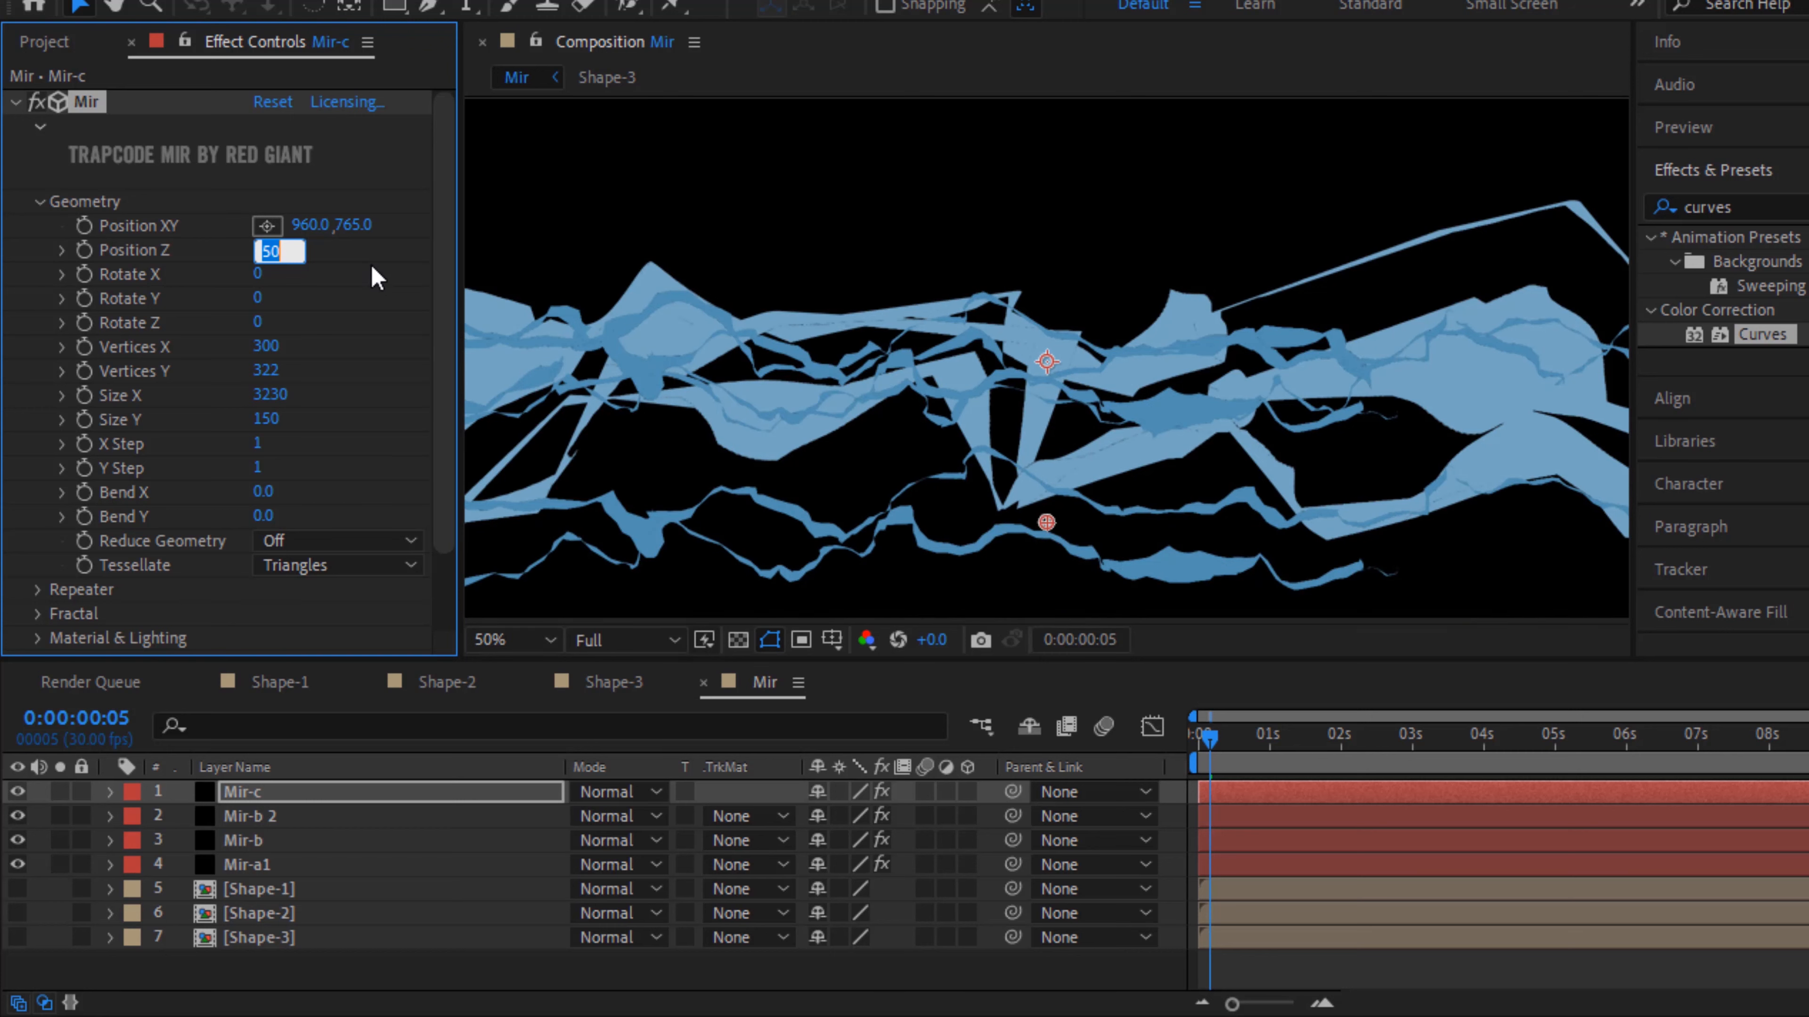
type("0")
key("Return")
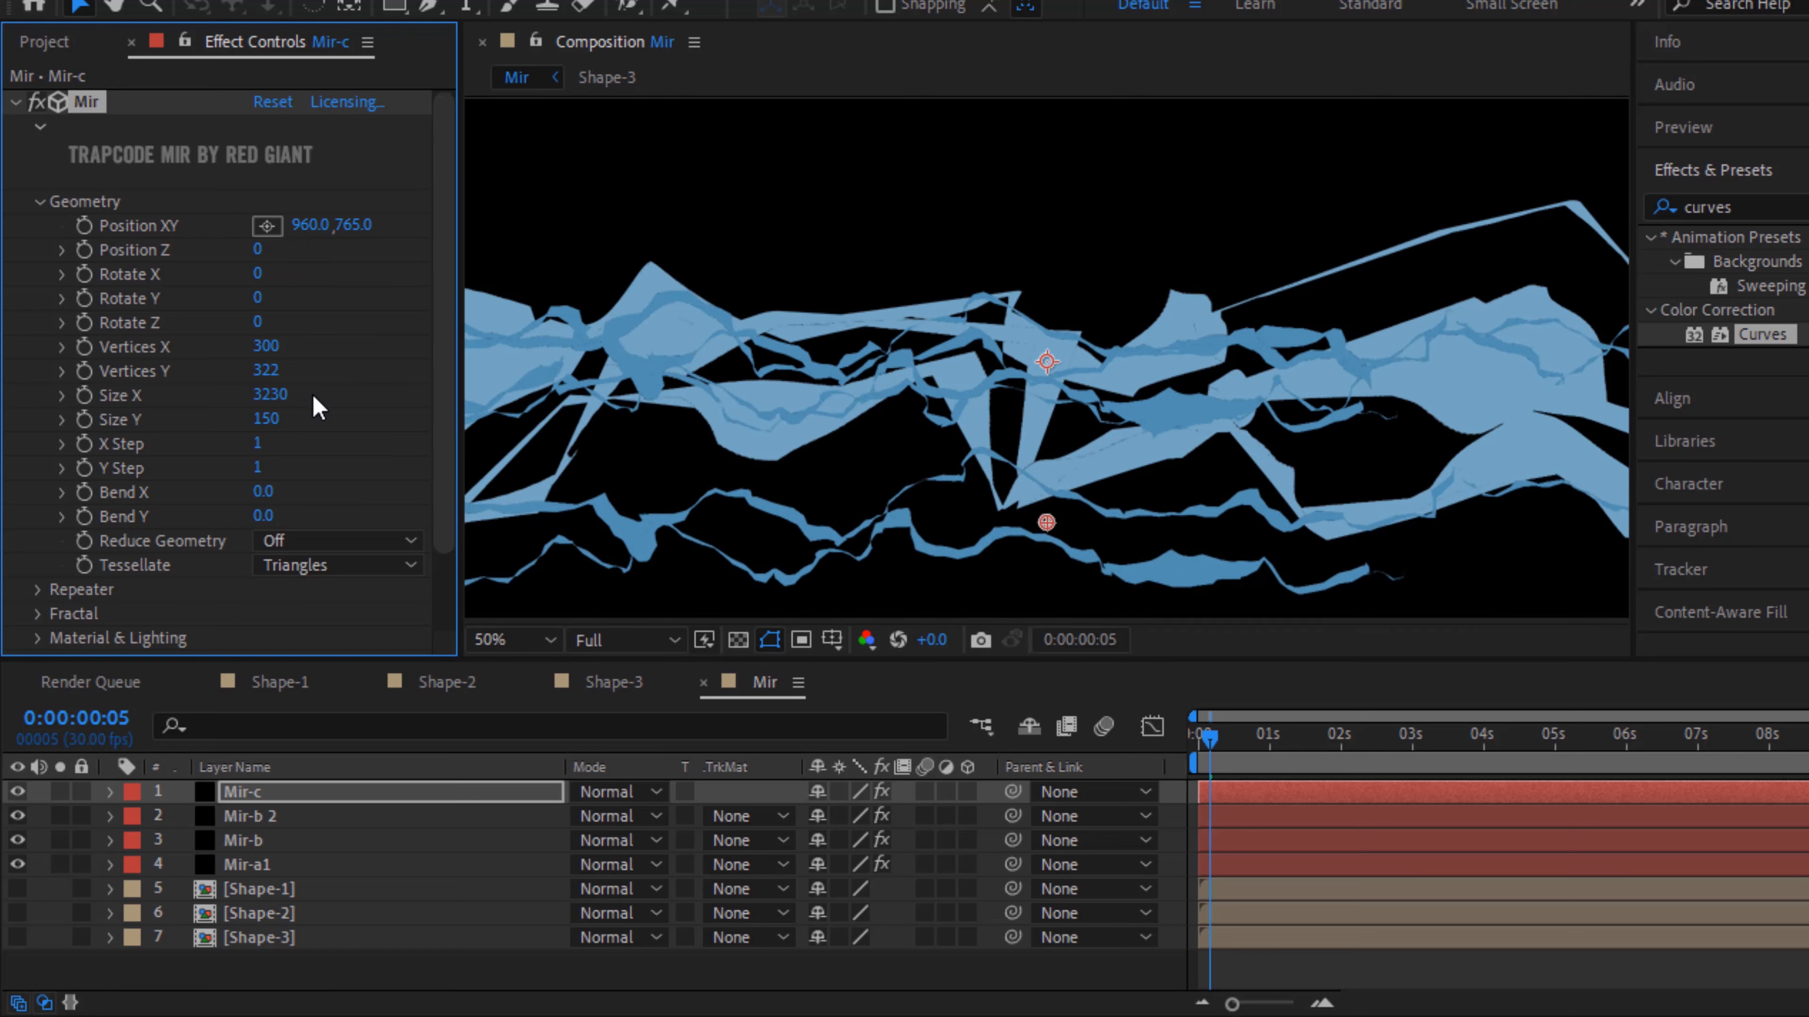
Set the geometry's Size Y to 10 on Mir-c
left_click(281, 421)
type("10")
key("Return")
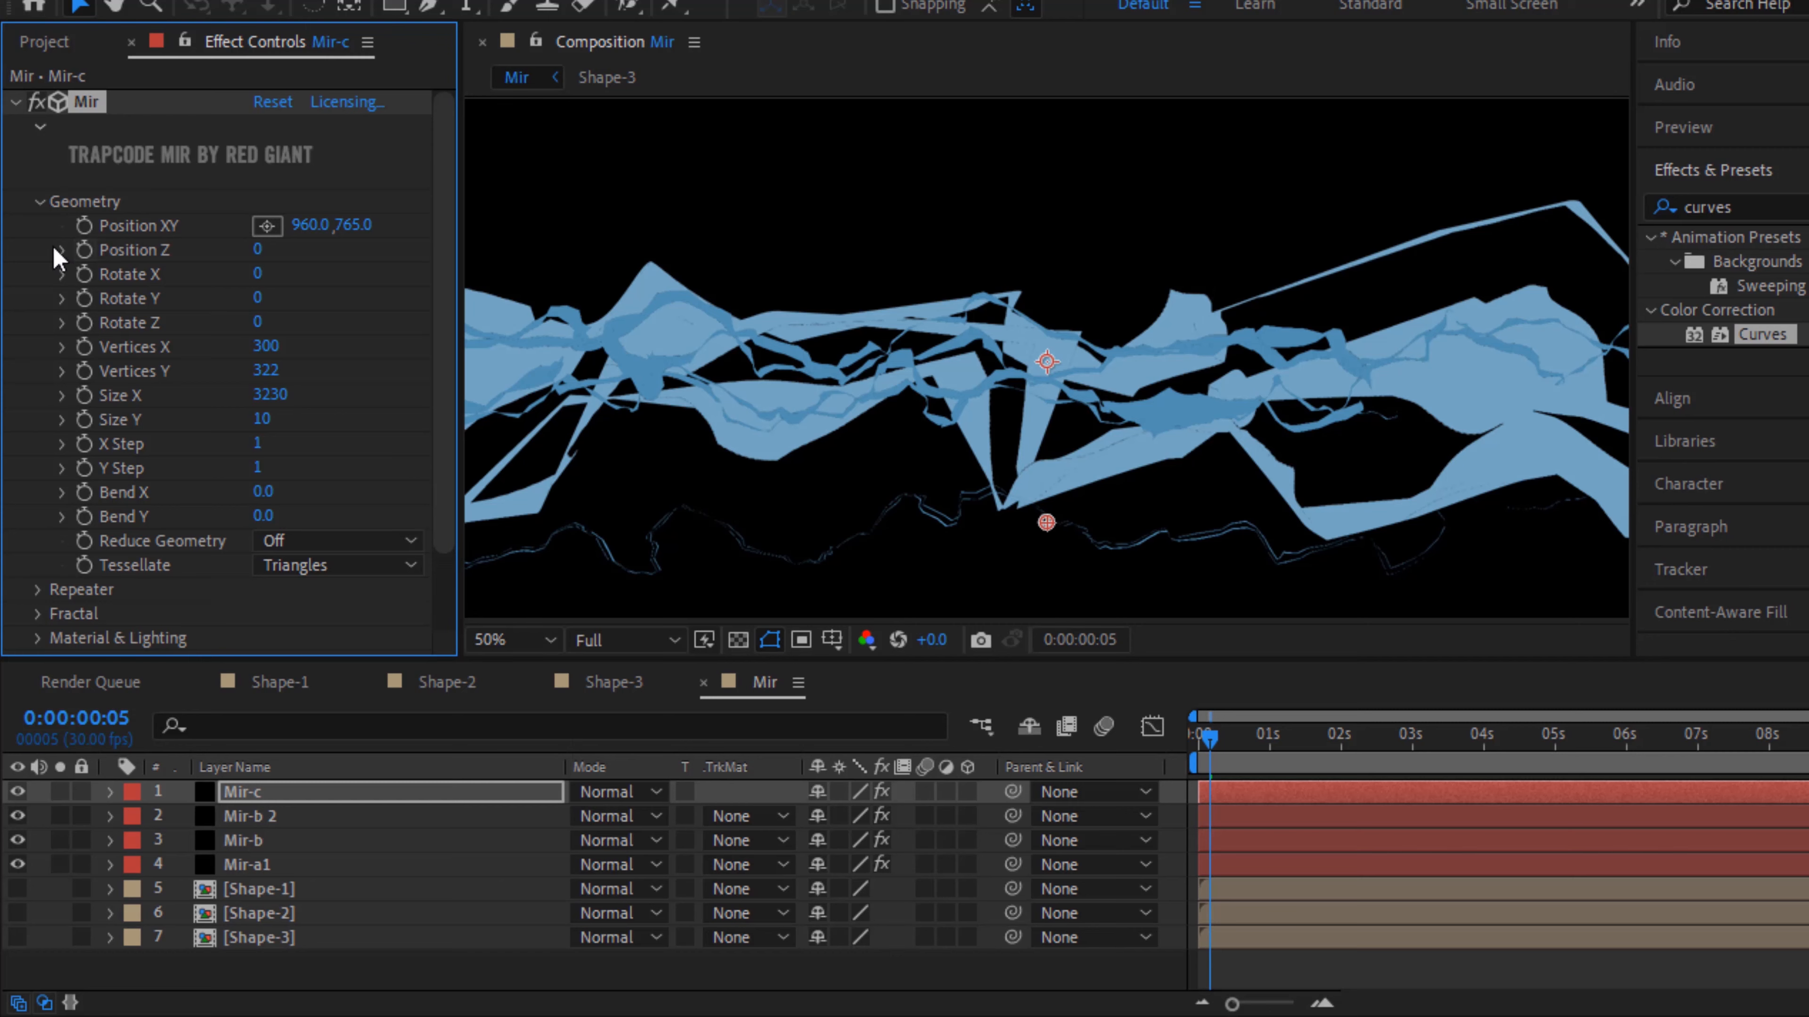
left_click(39, 201)
Change Mir-c's fractal Evolution expression to time*200 and check its Offset X expression
left_click(39, 250)
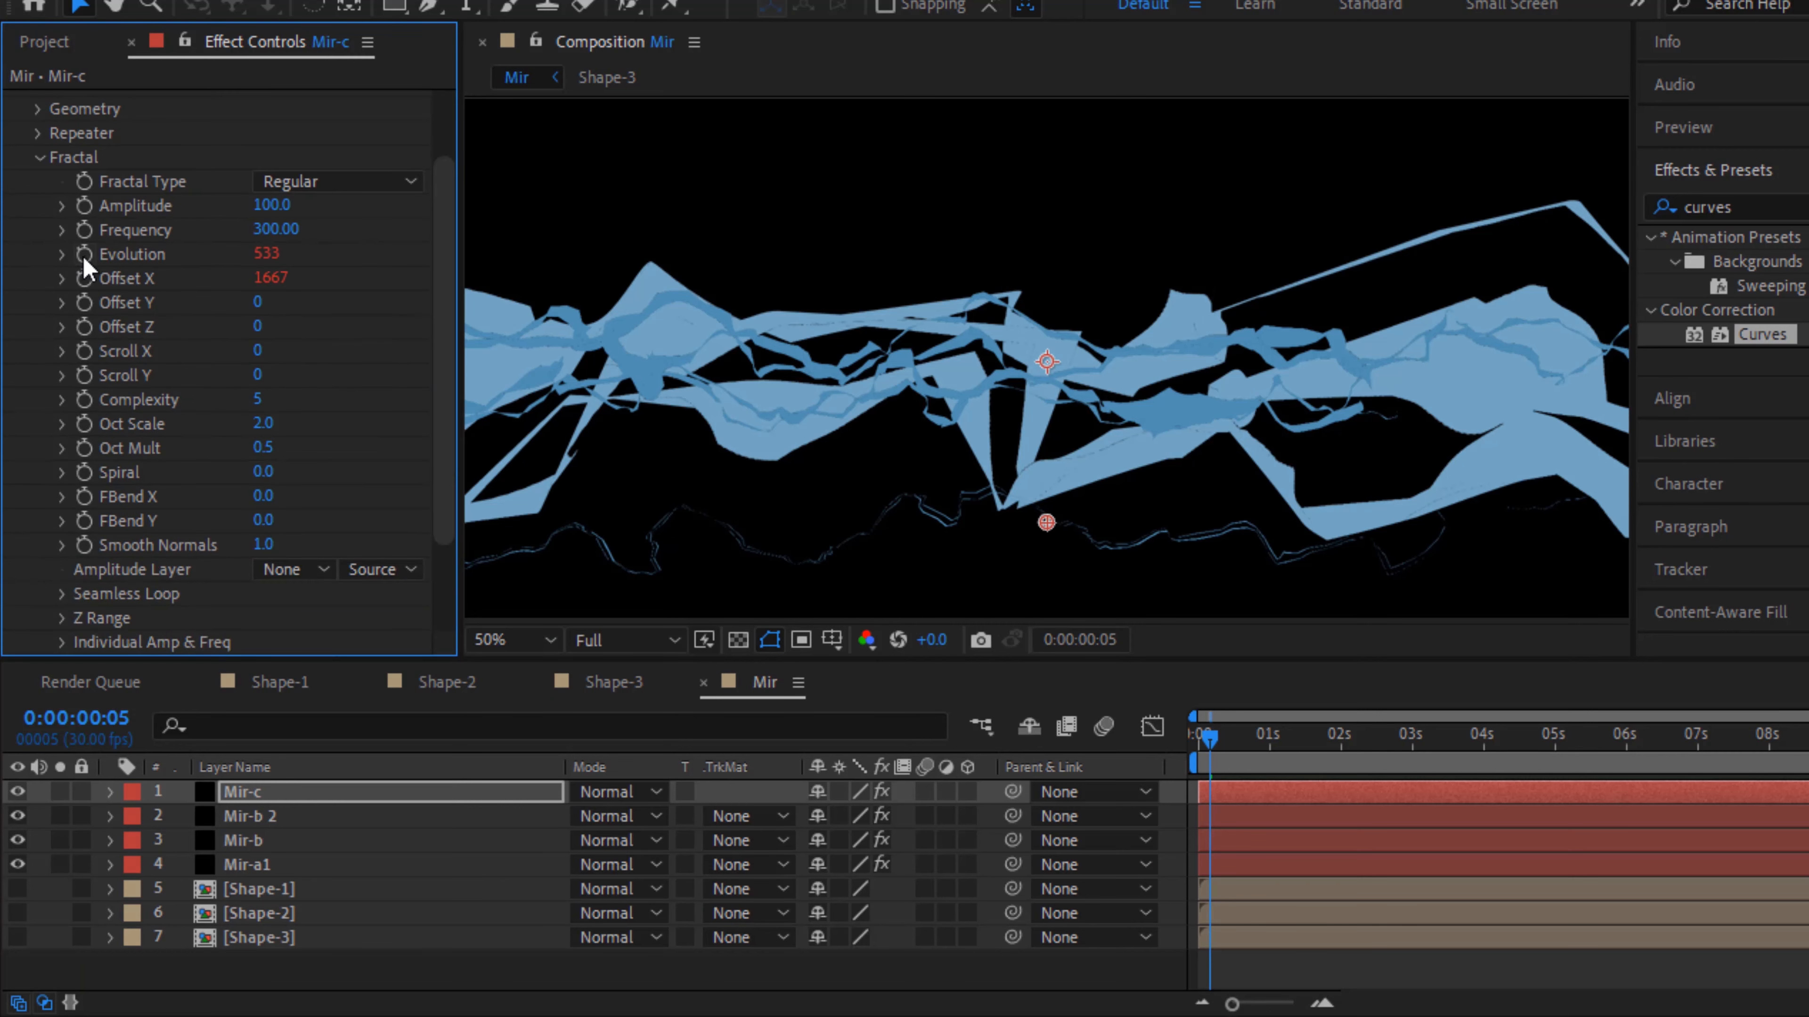
left_click(111, 791)
left_click(135, 818)
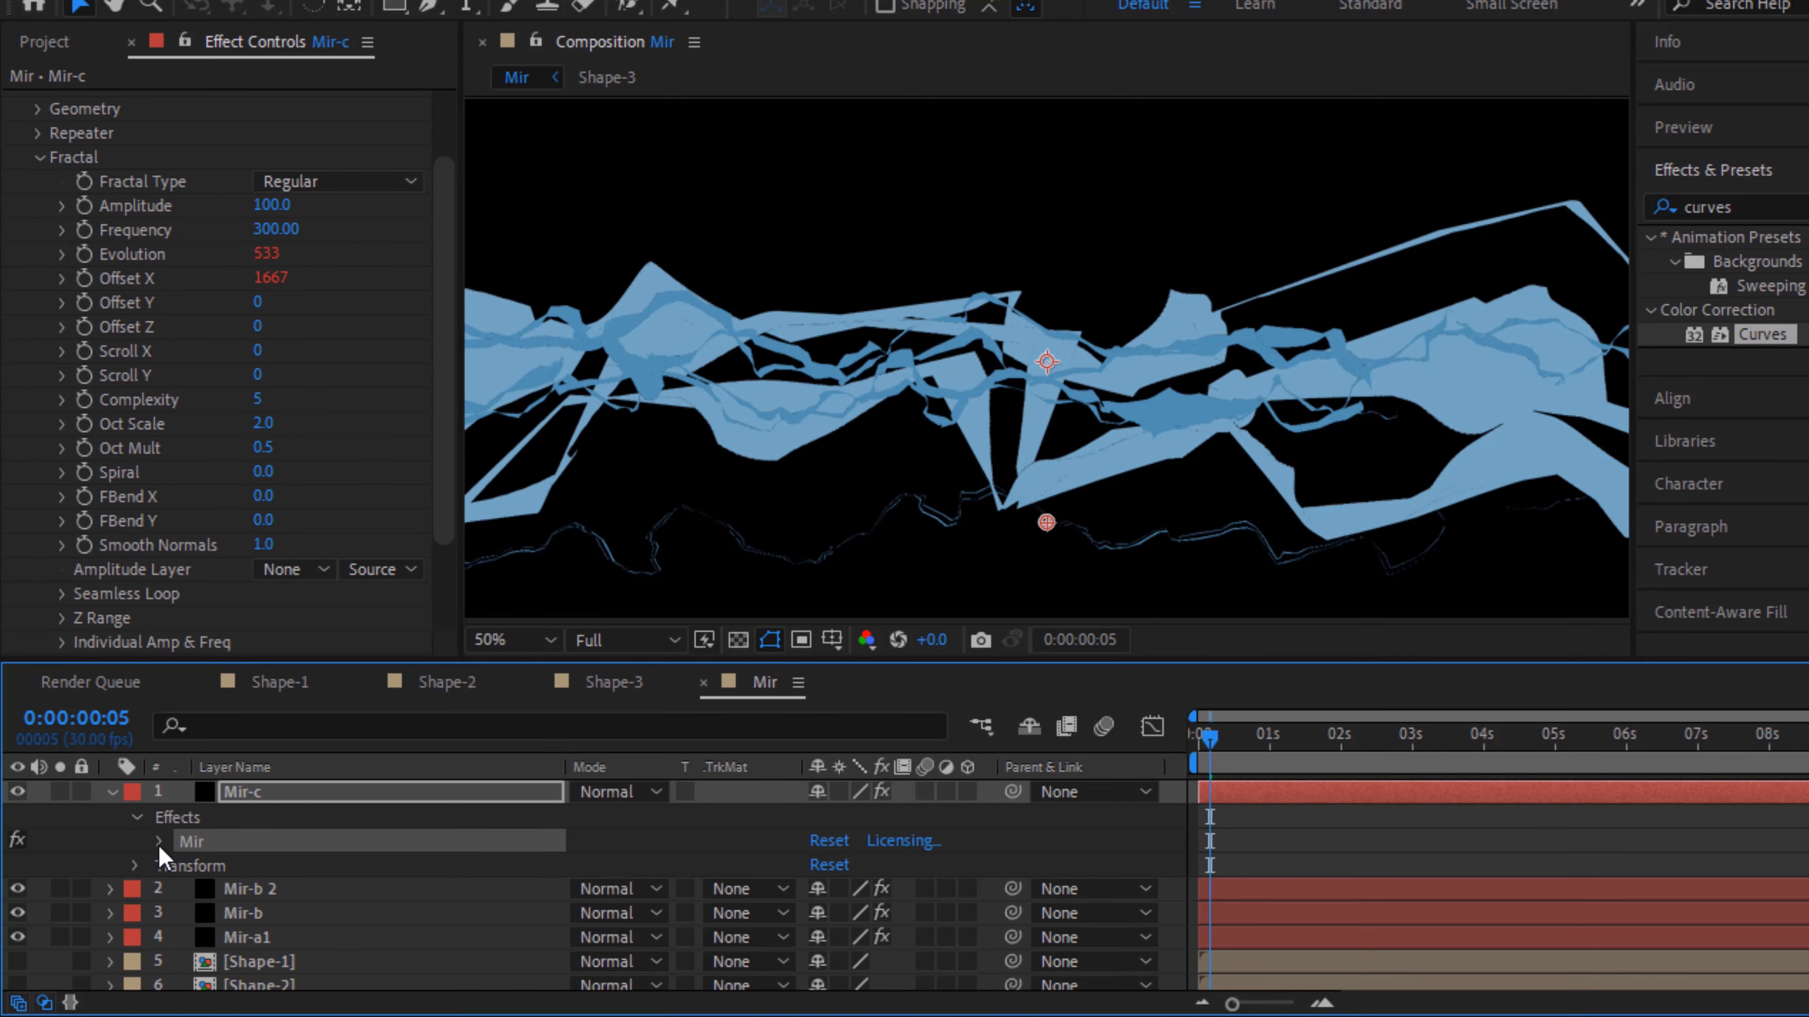
left_click(158, 842)
left_click(184, 866)
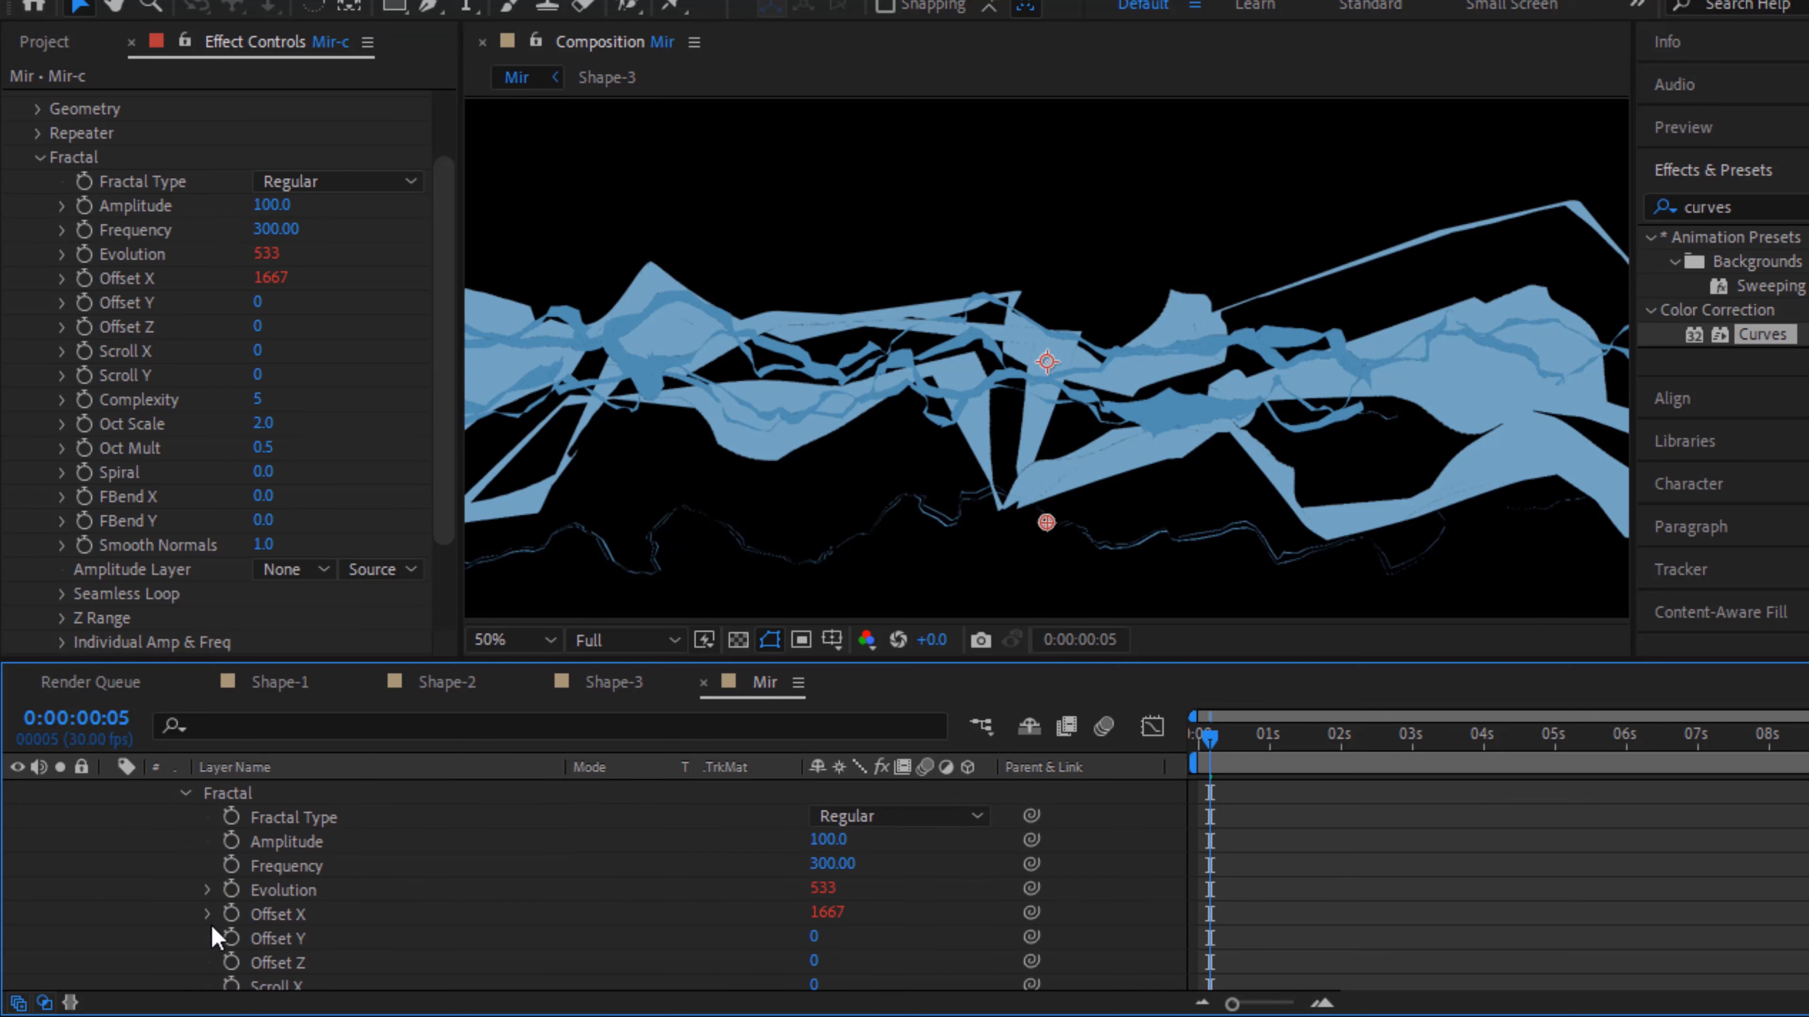
left_click(209, 889)
left_click(1418, 915)
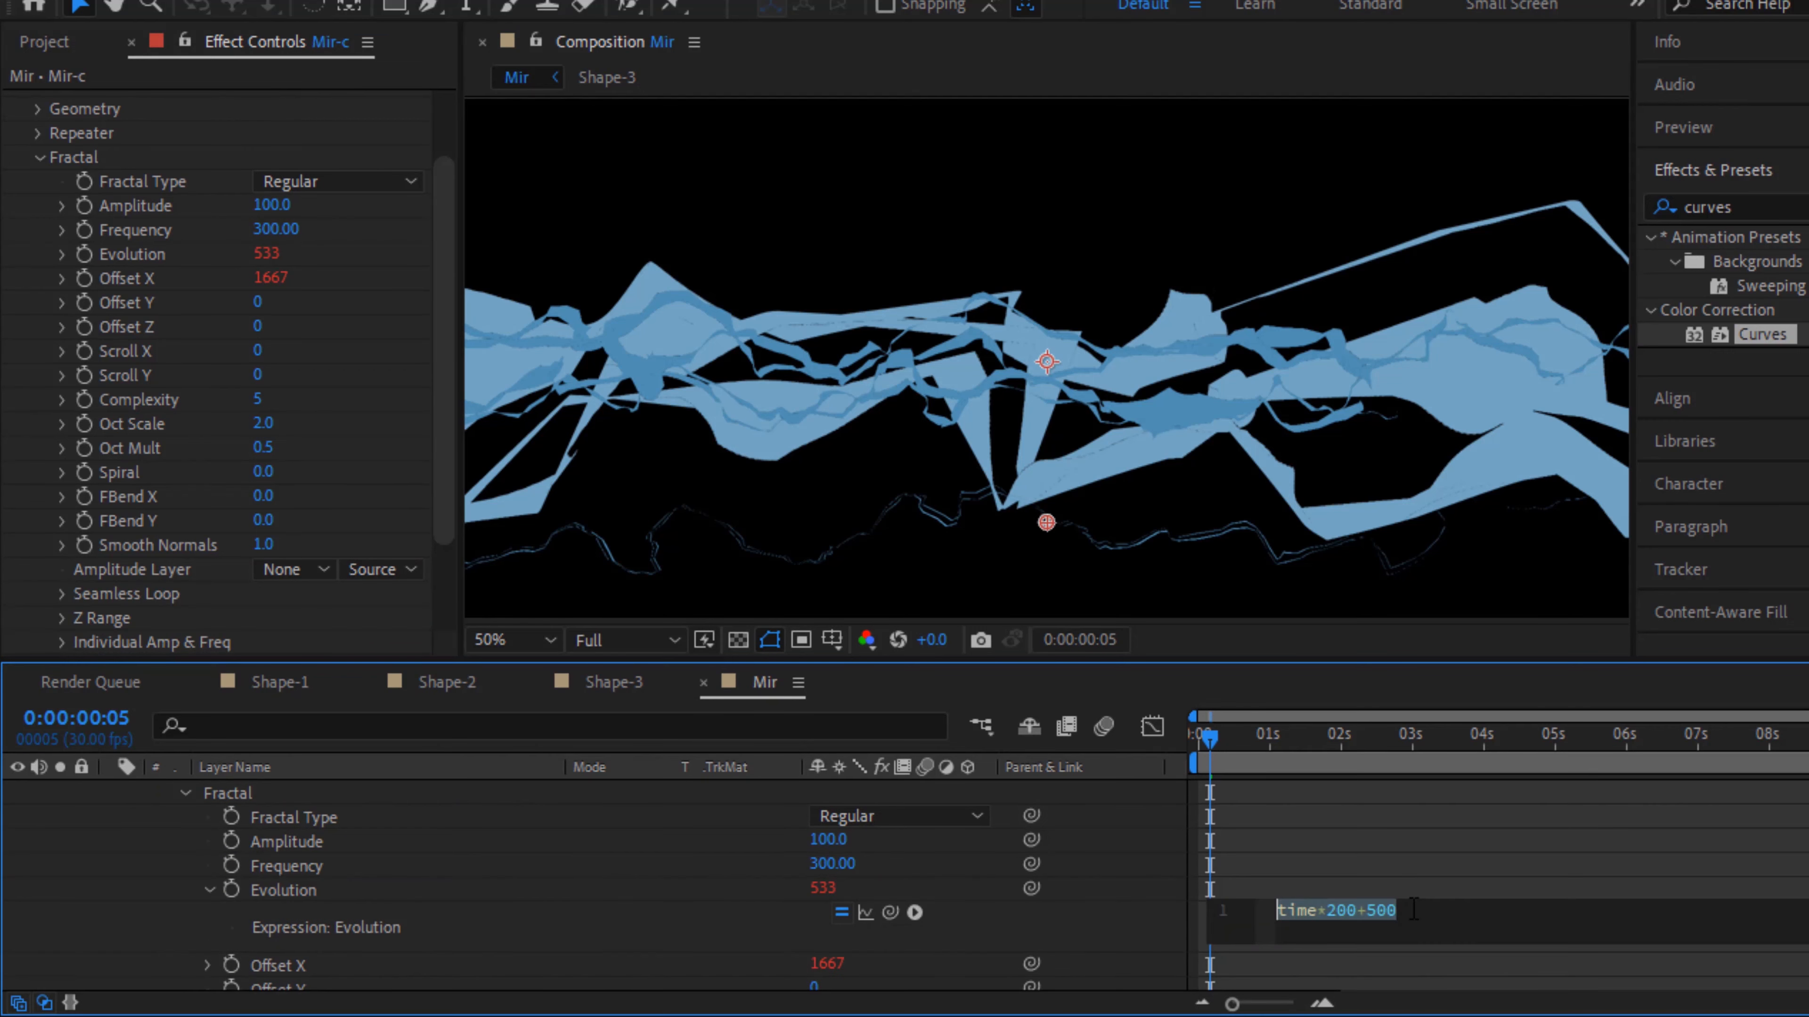
key("BackSpace")
key("BackSpace")
key("BackSpace")
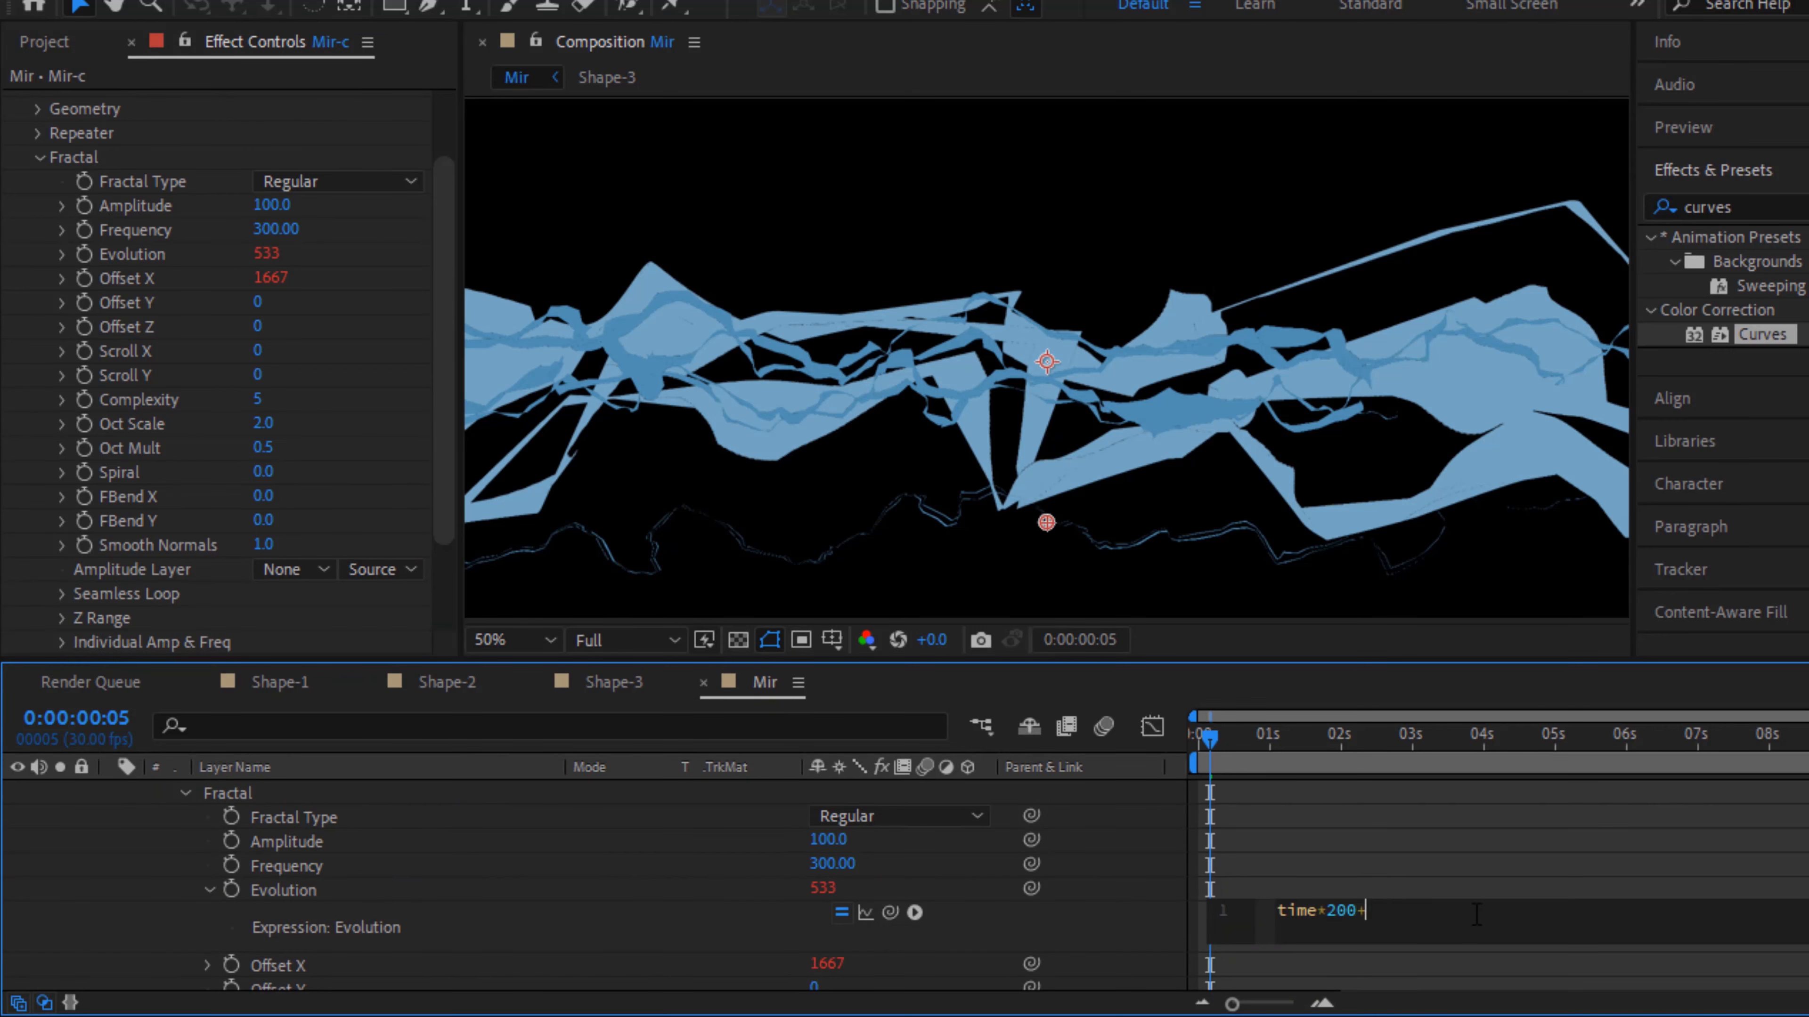
left_click(1147, 923)
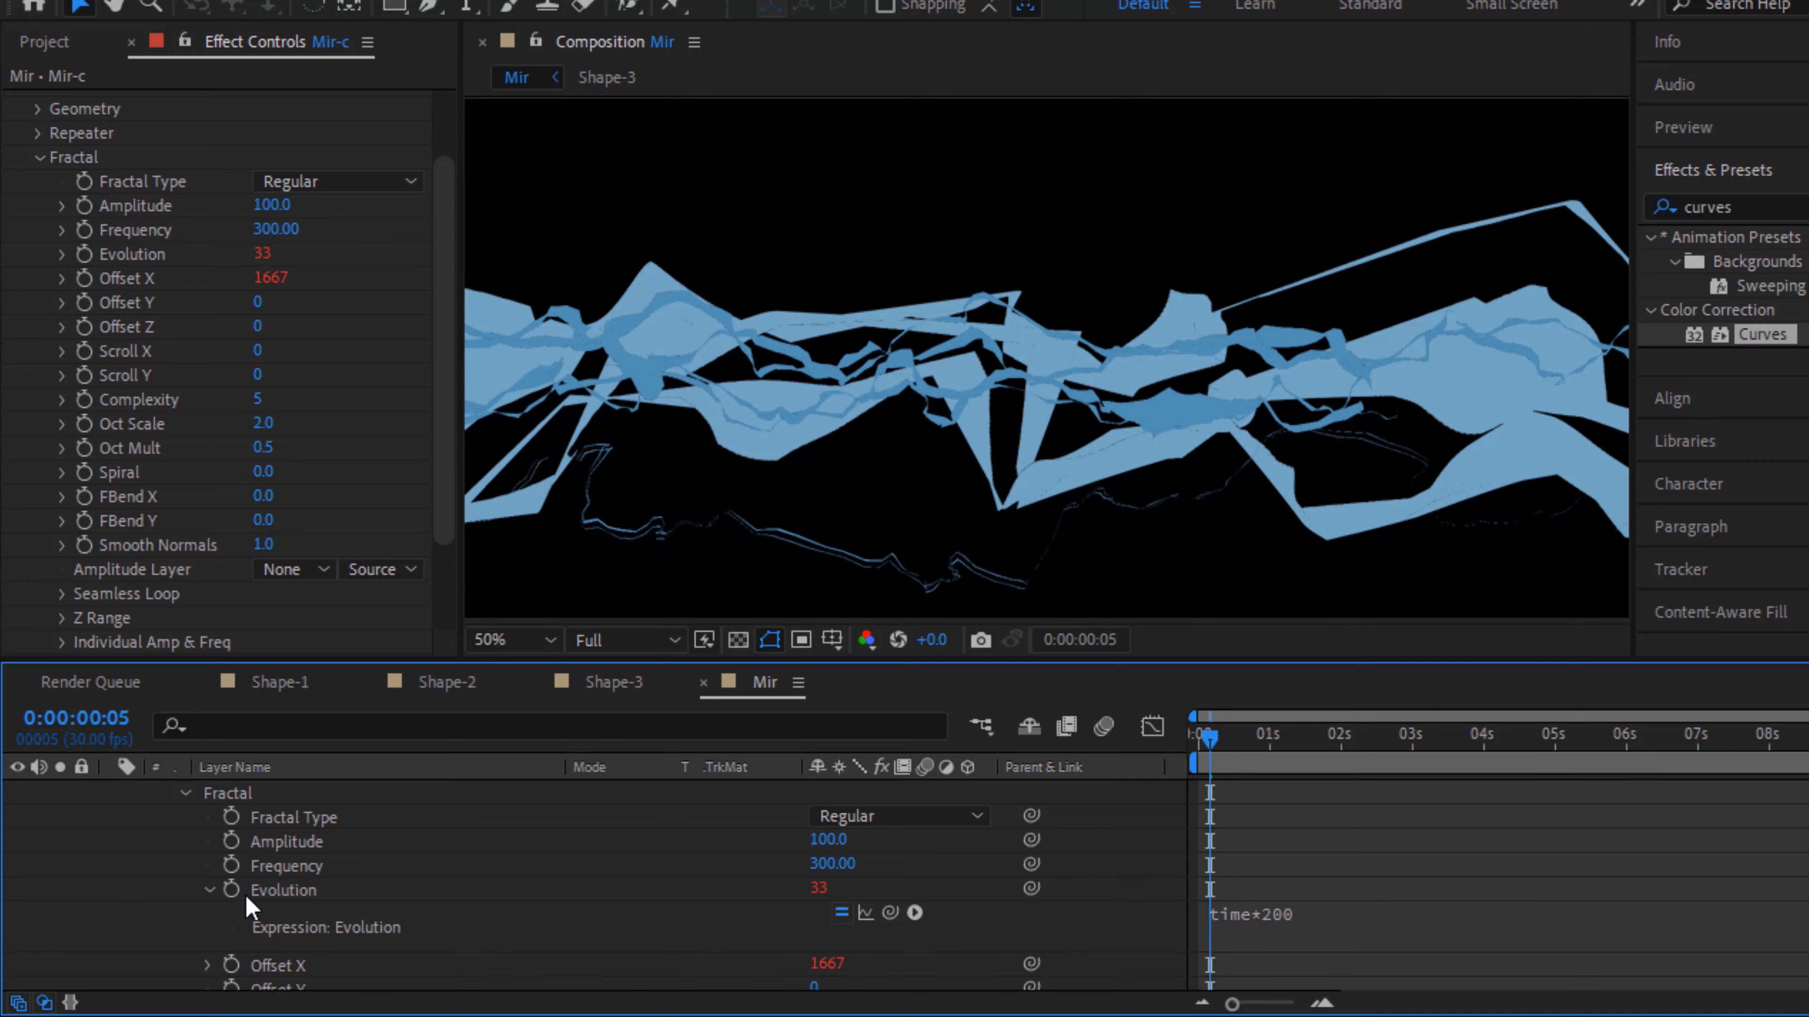
left_click(209, 891)
left_click(207, 915)
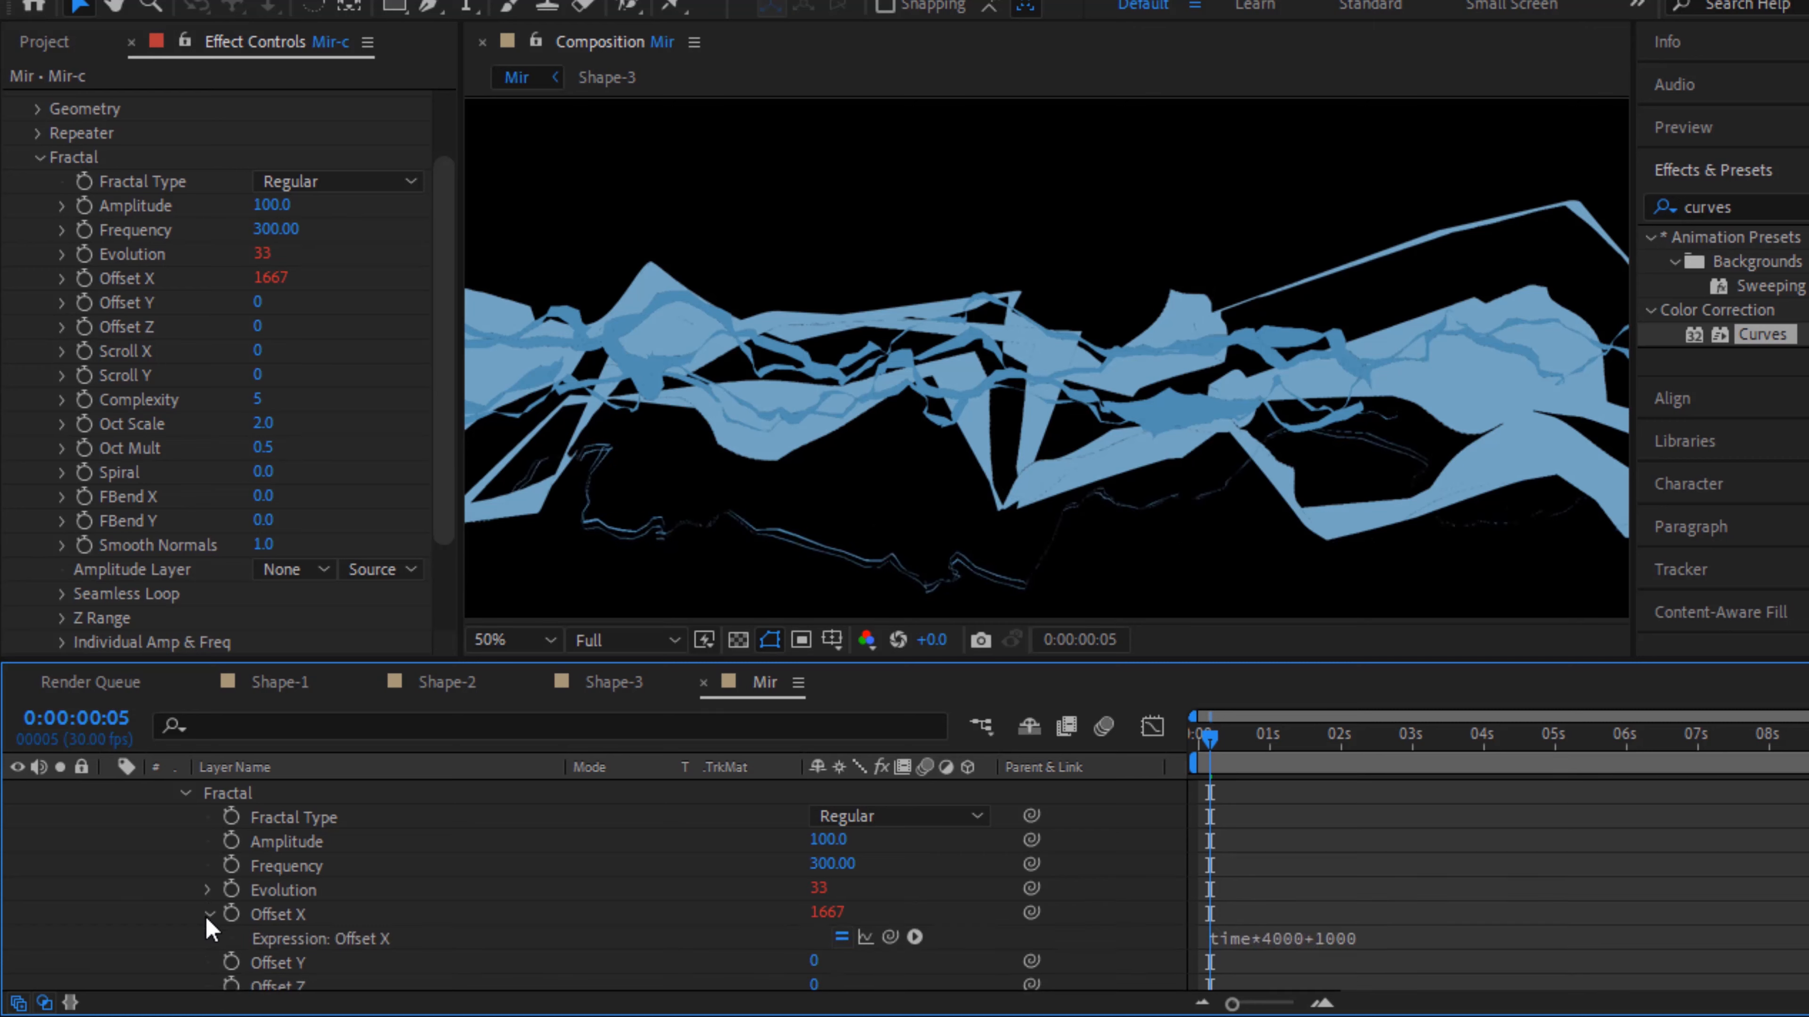
left_click(208, 915)
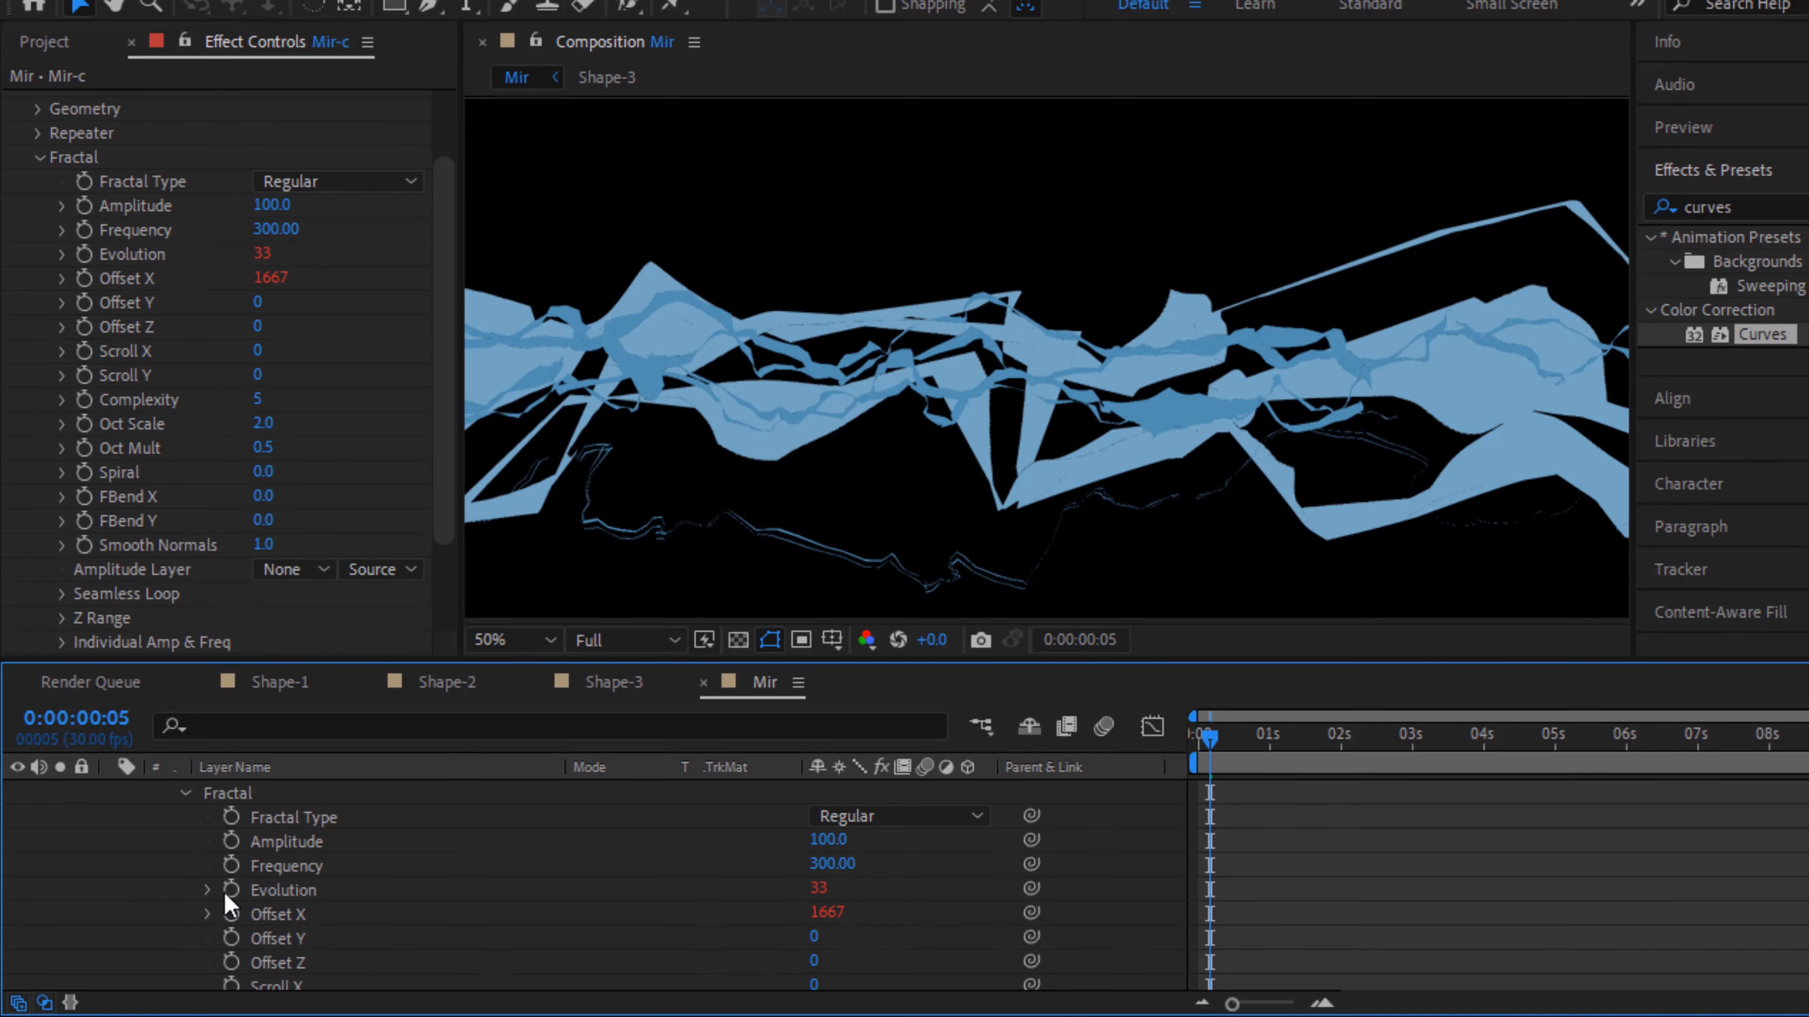
Change the Mir effect's texture layer on Mir-c to Shape-1
left_click(41, 171)
left_click(39, 159)
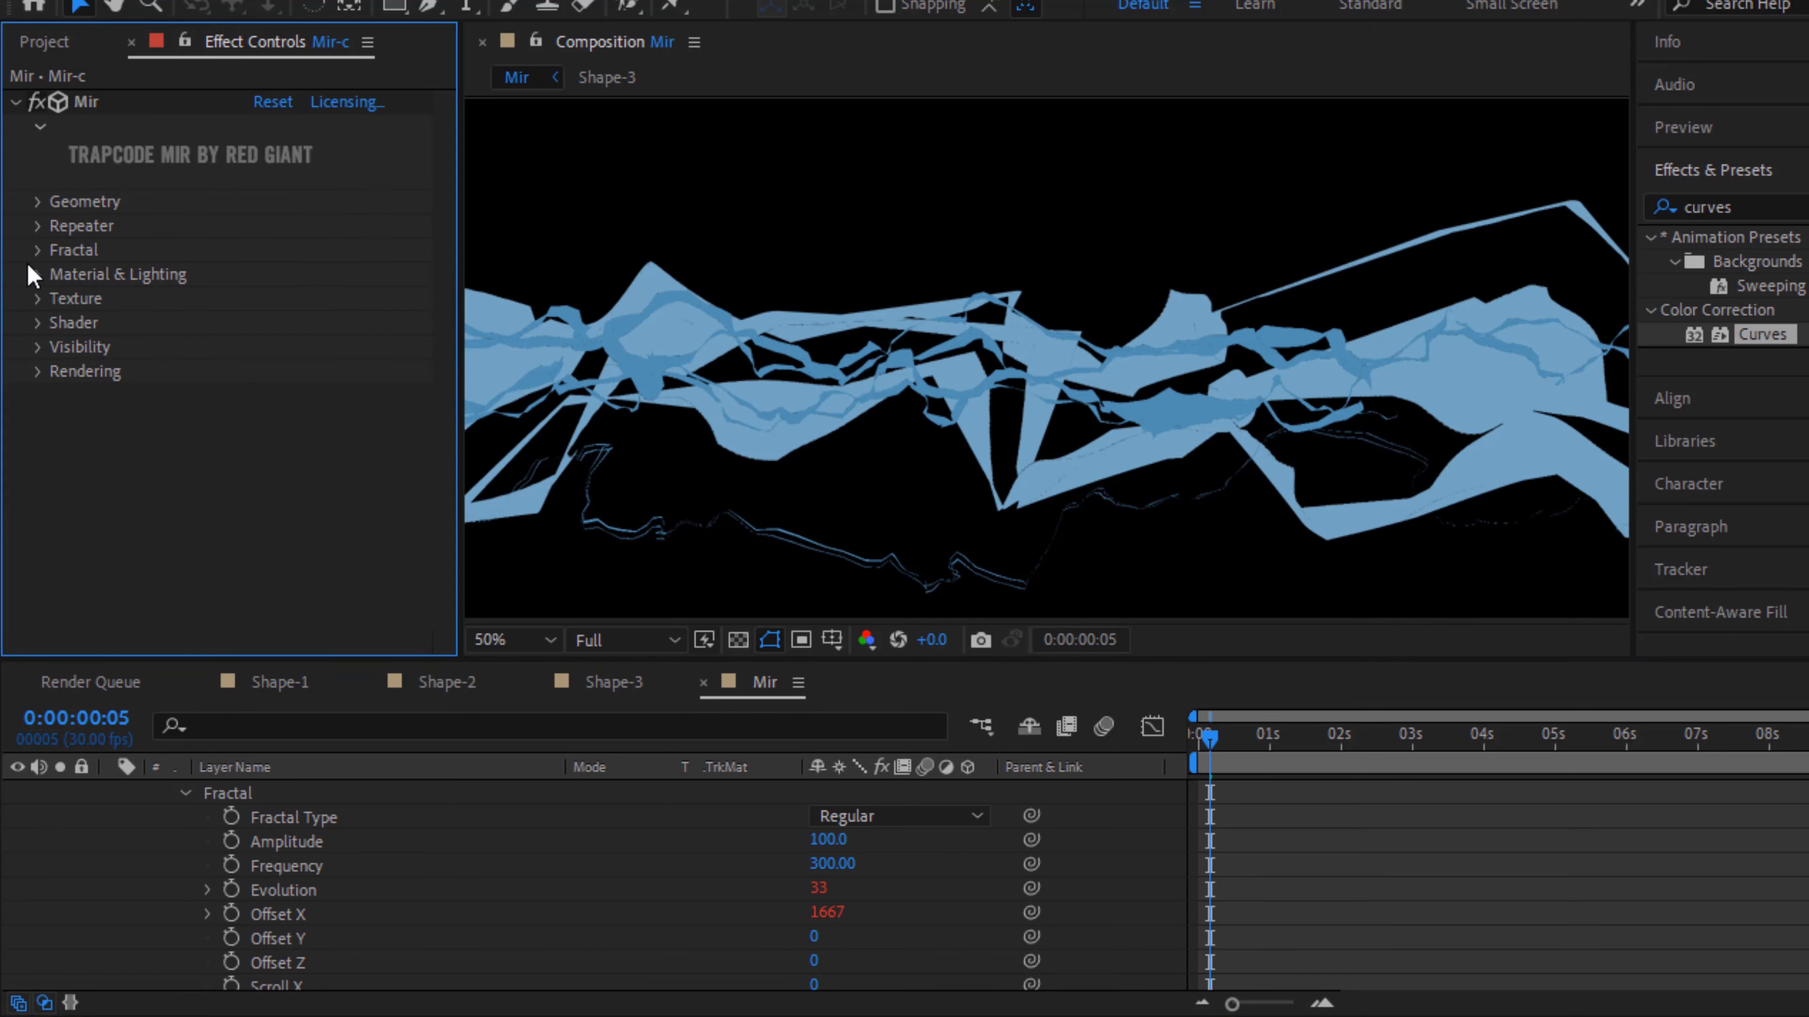
left_click(40, 299)
left_click(289, 322)
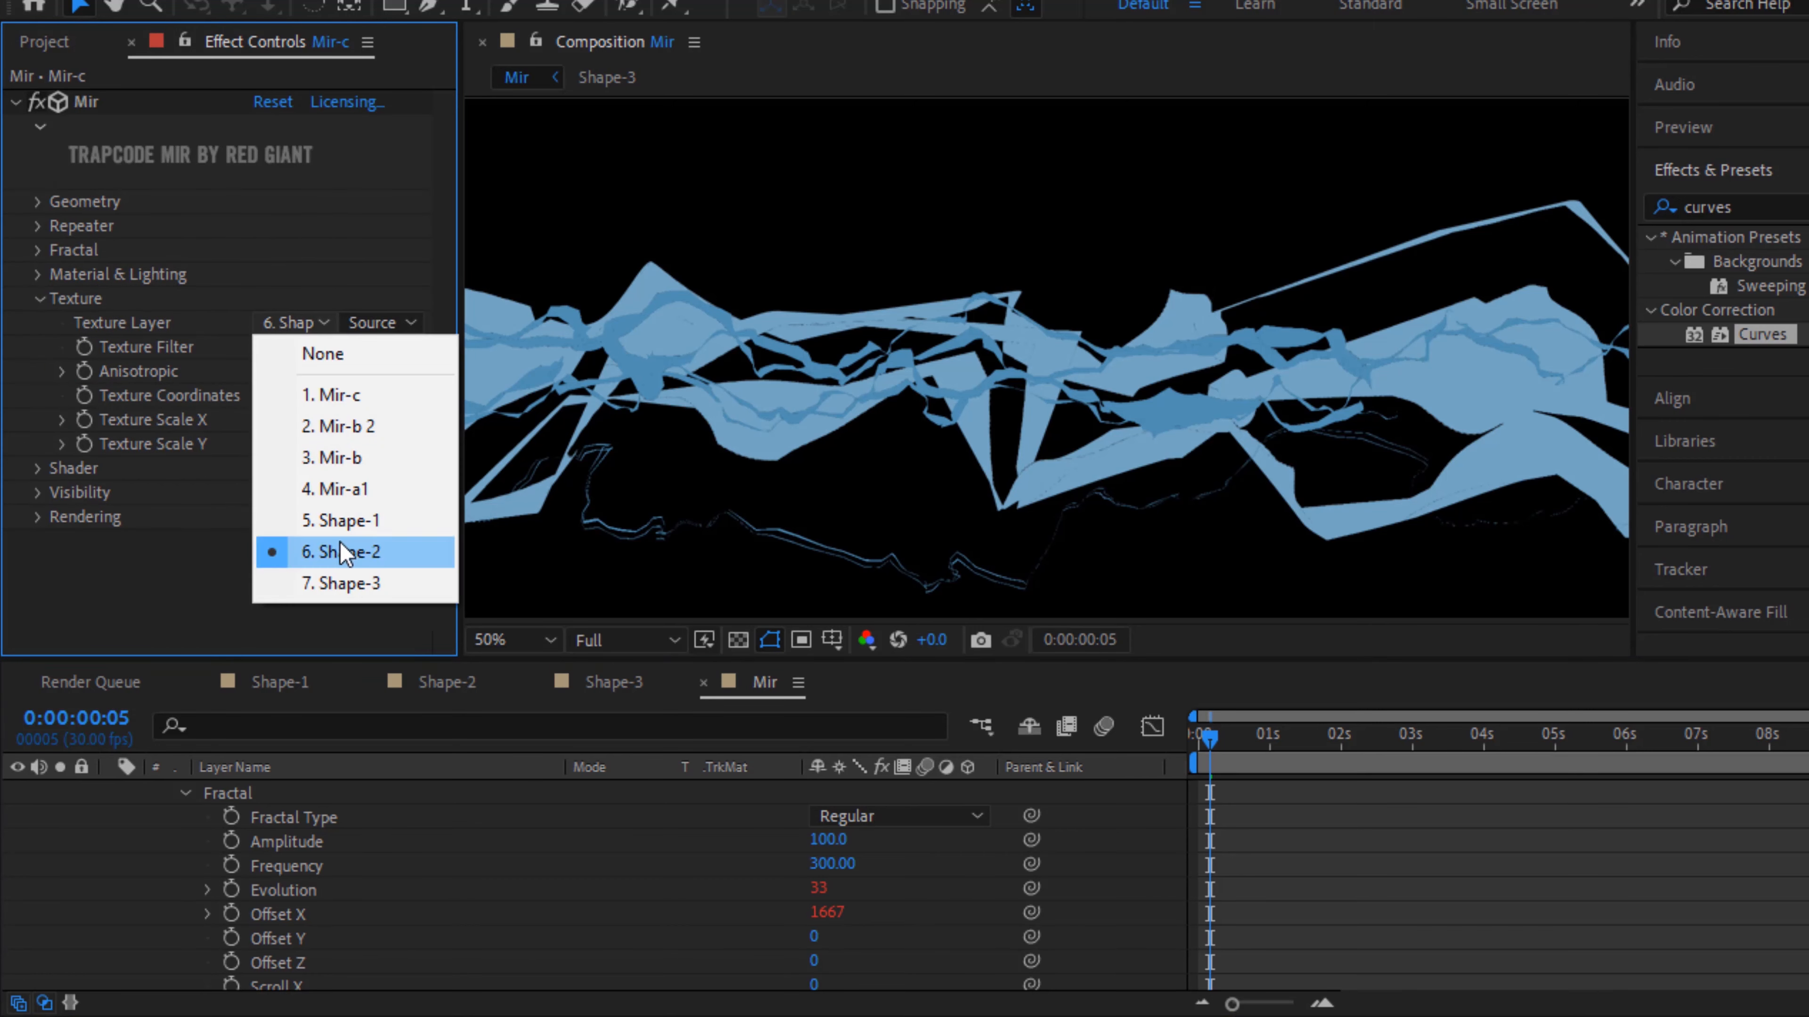
left_click(353, 527)
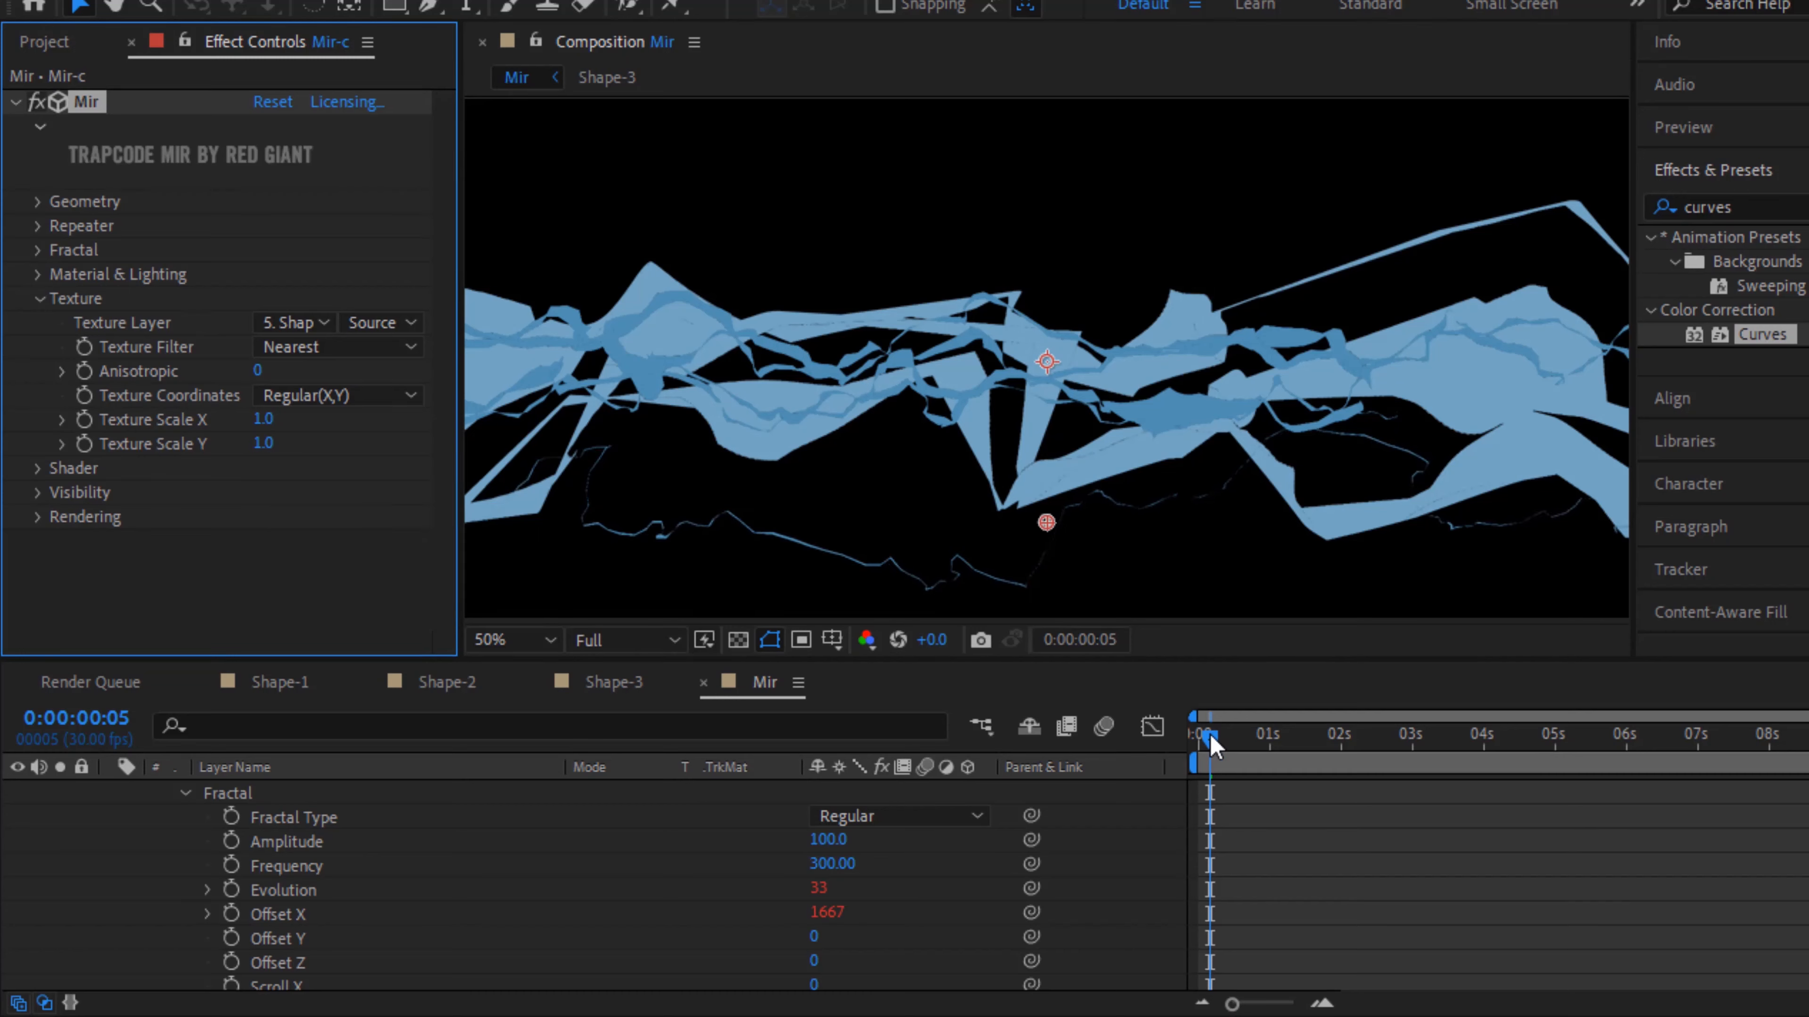
Set the composition preview resolution to Half and play the ribbon animation from the first frame
left_click_drag(1260, 748, 729, 670)
left_click(665, 639)
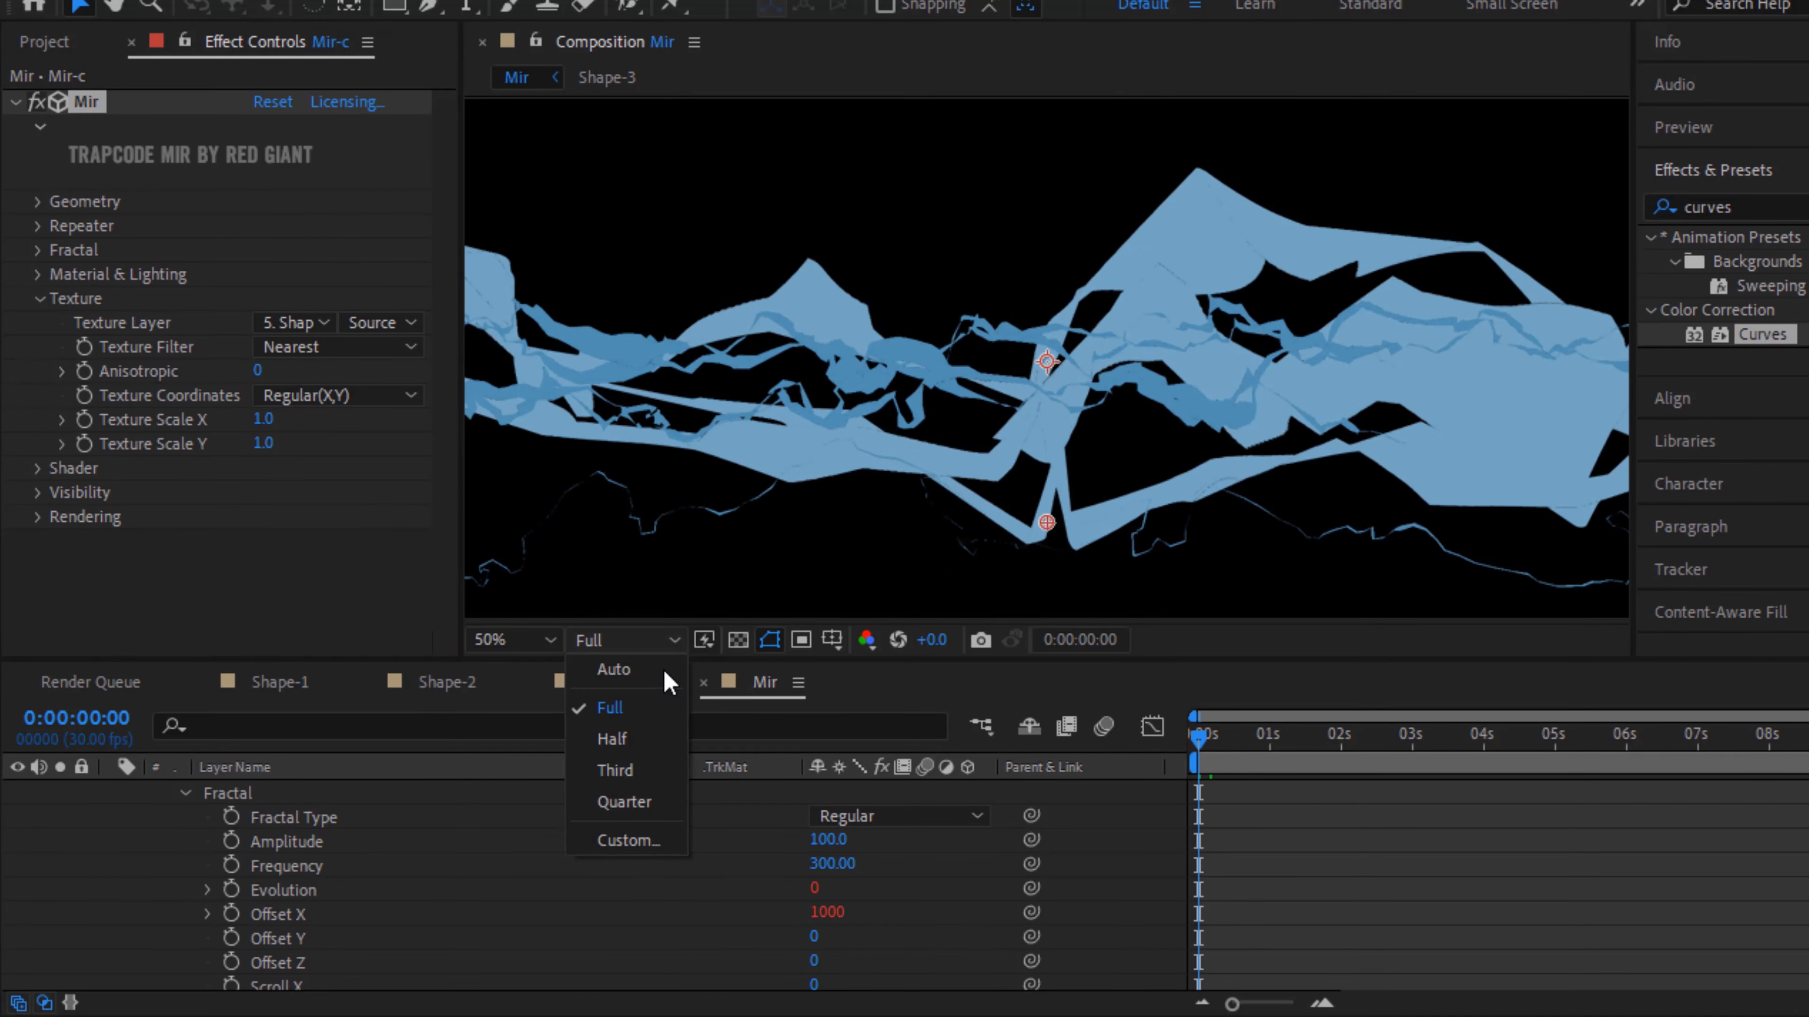
left_click(612, 739)
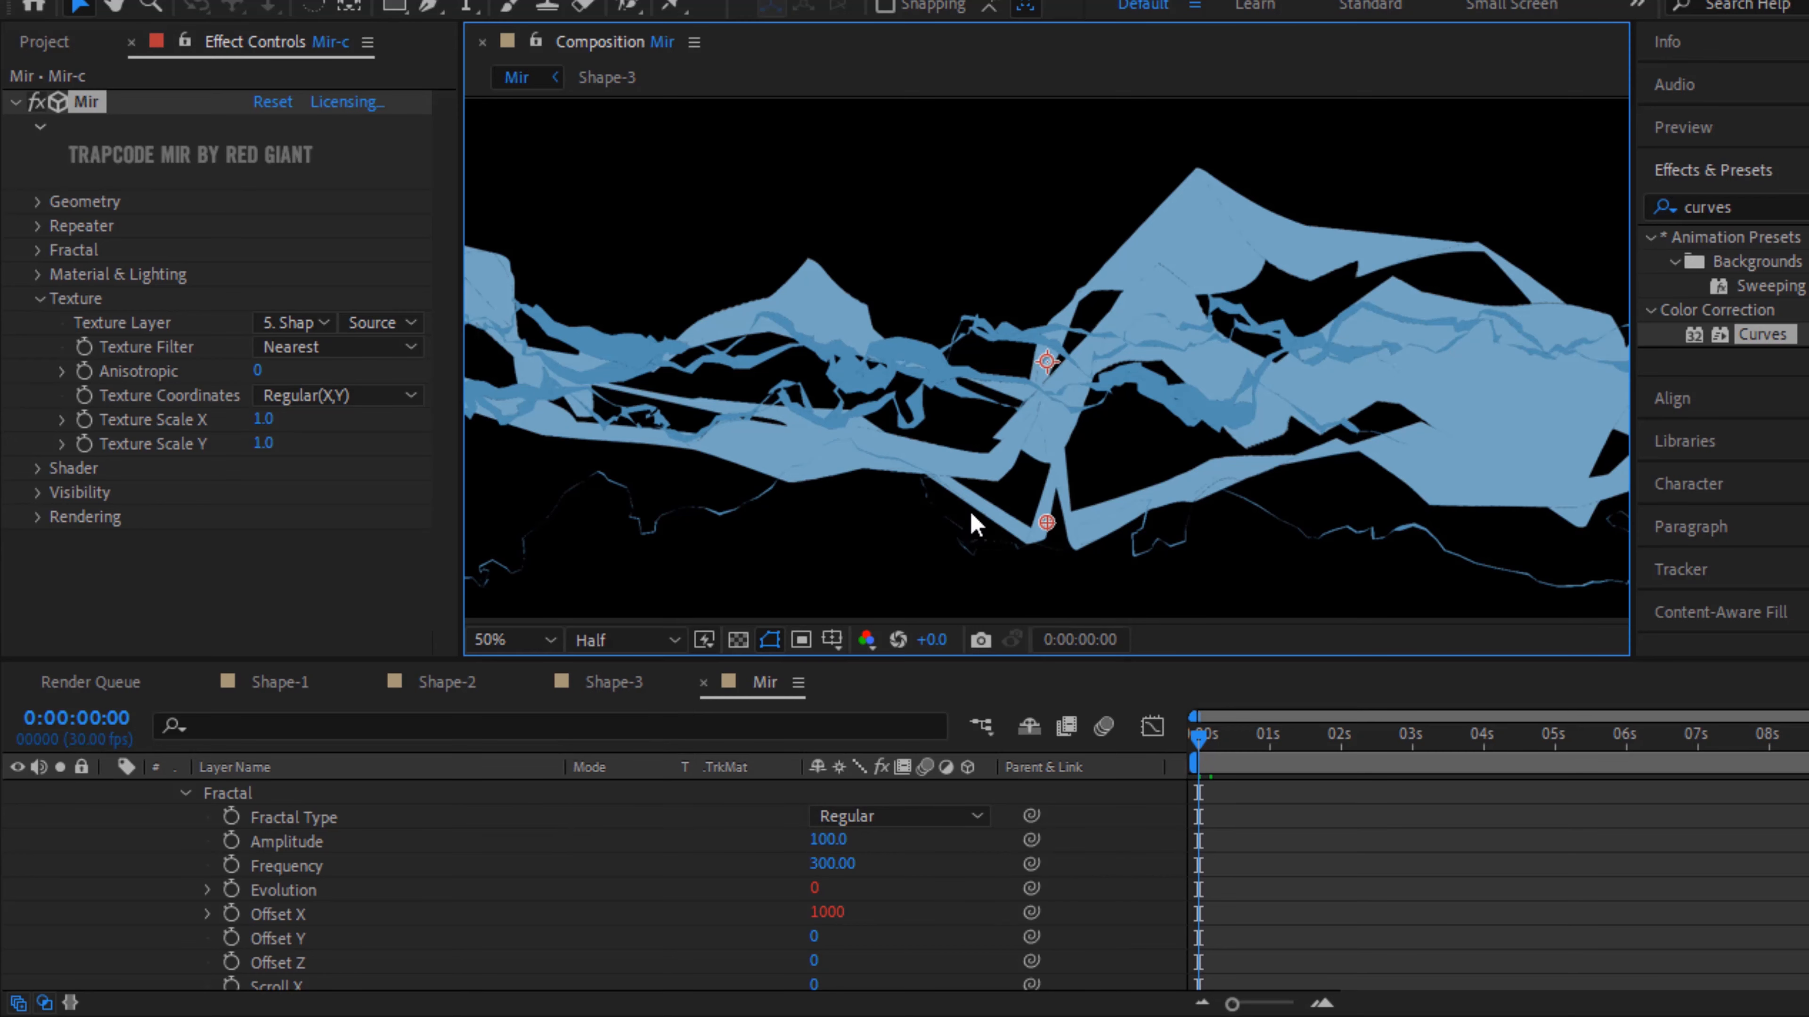
key("comma")
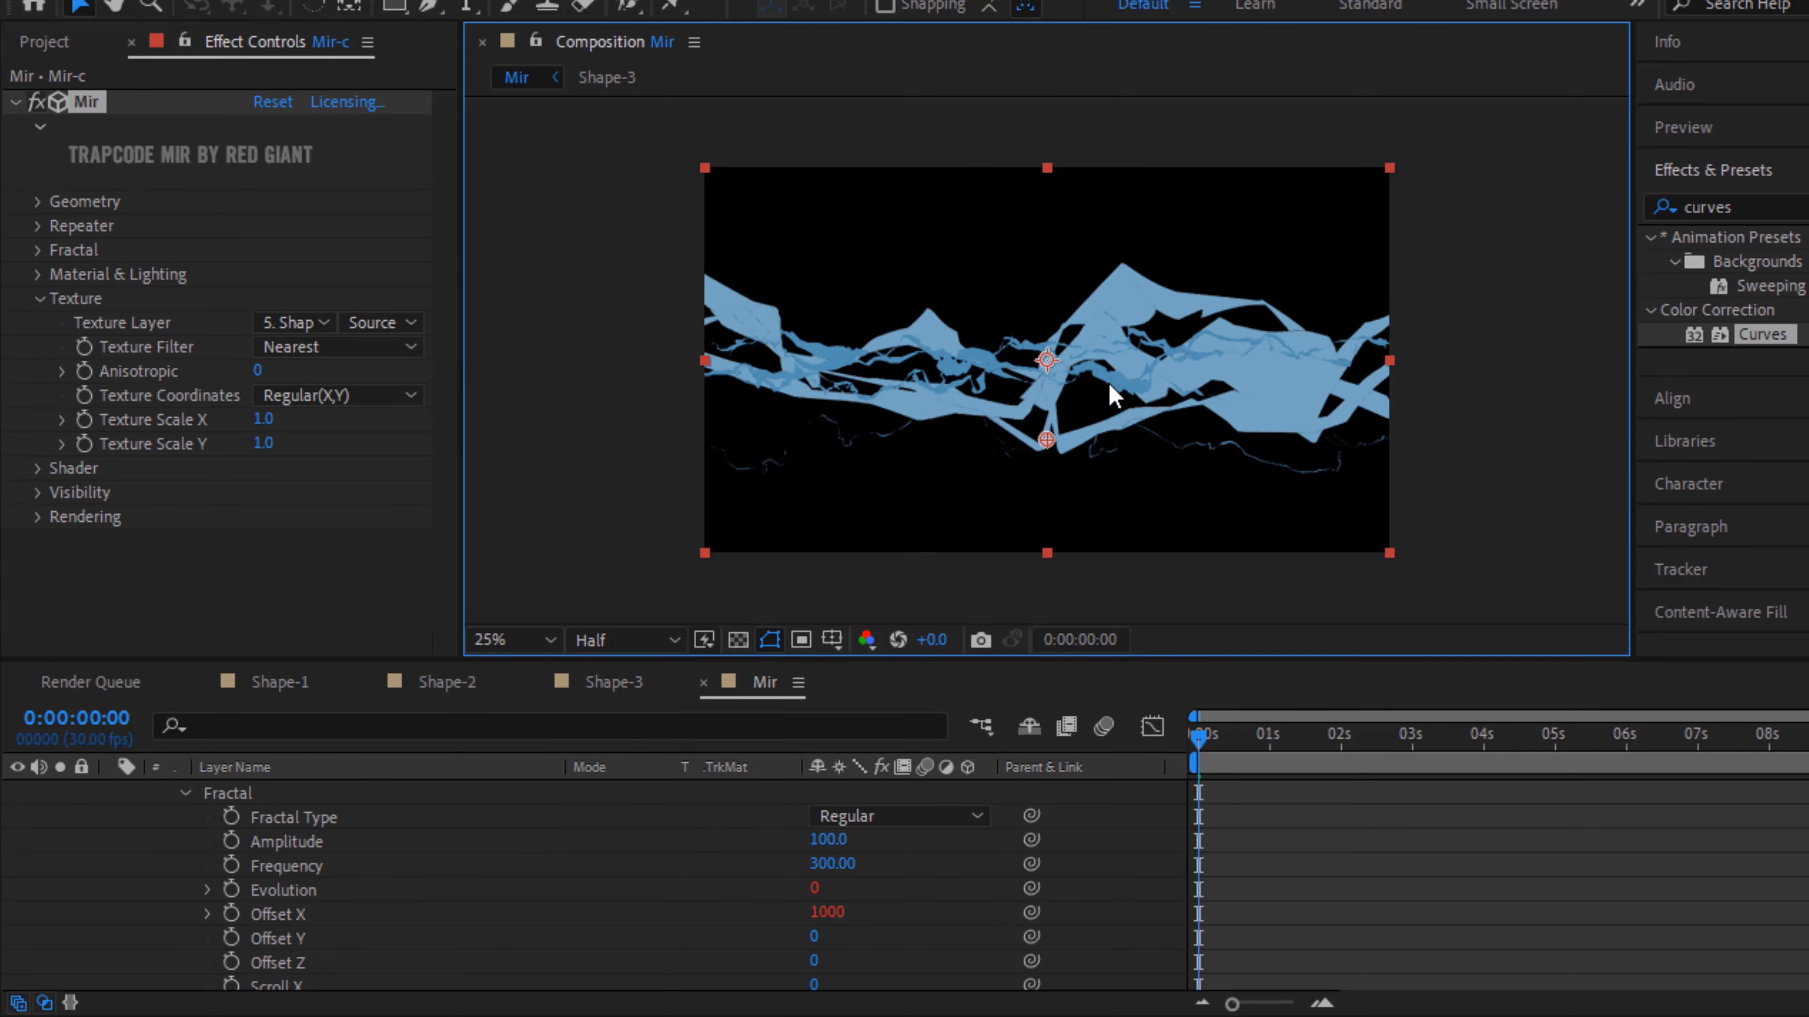
key("space")
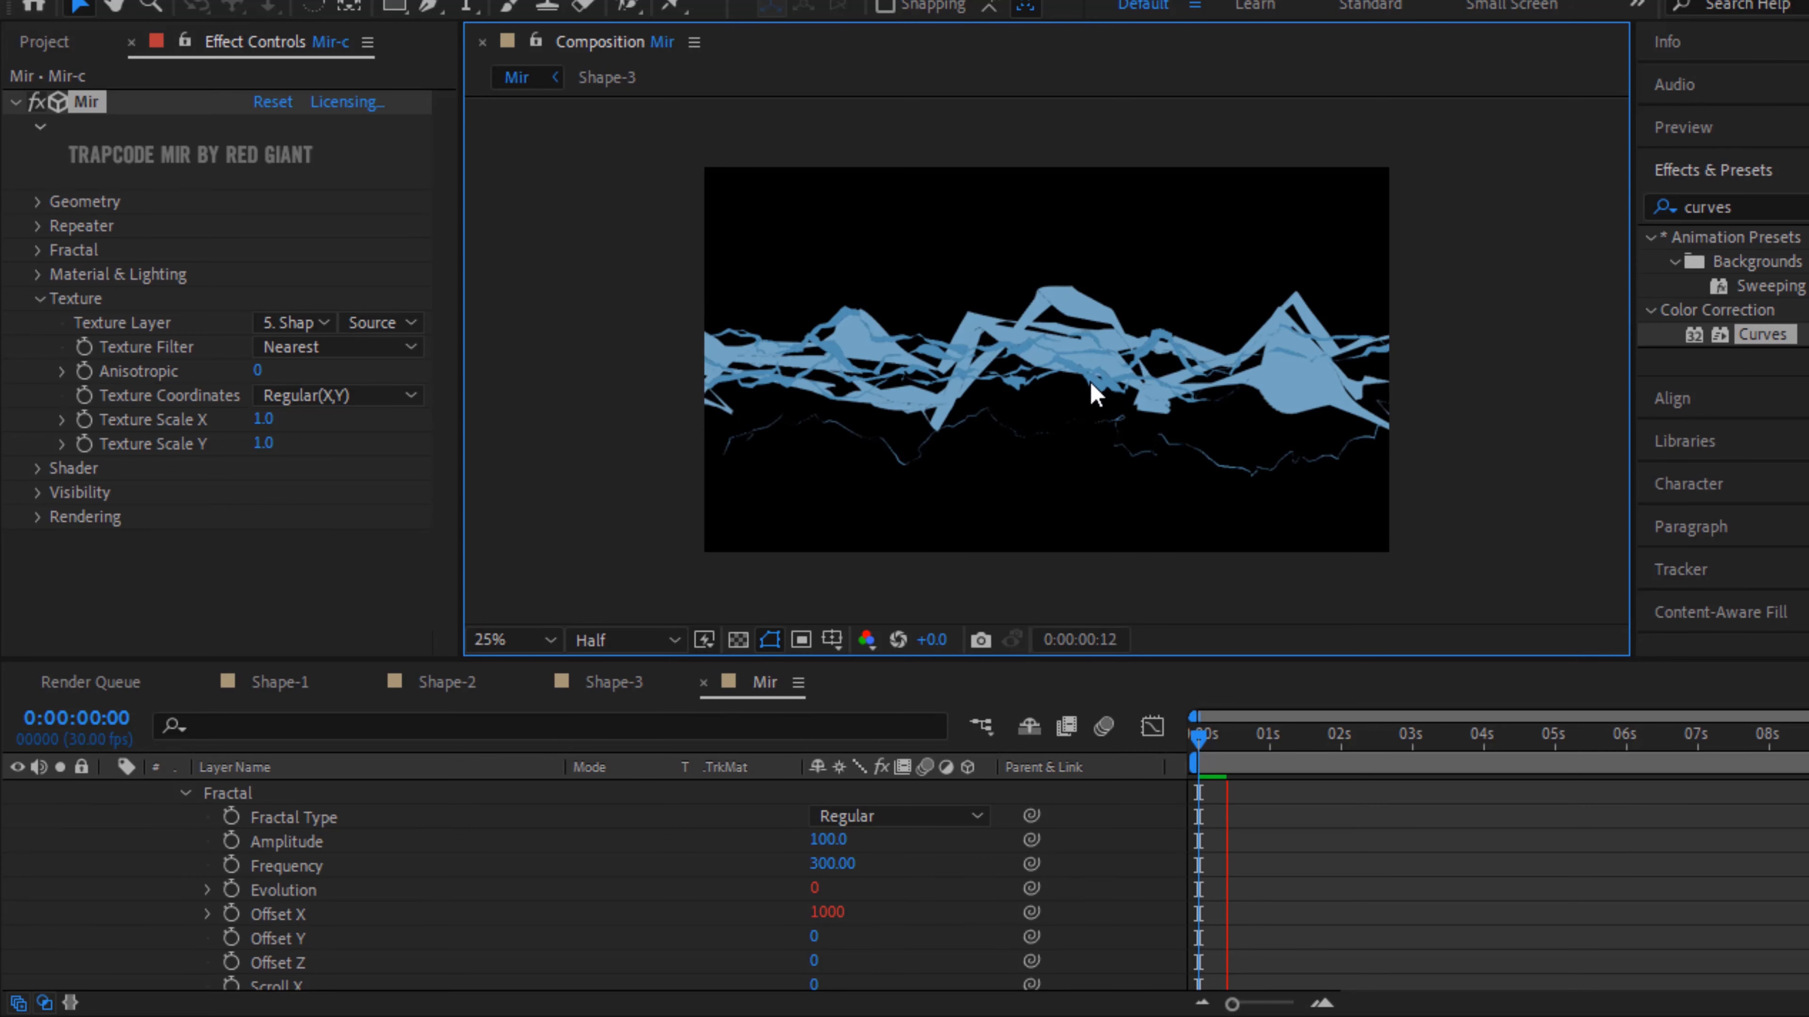
key("space")
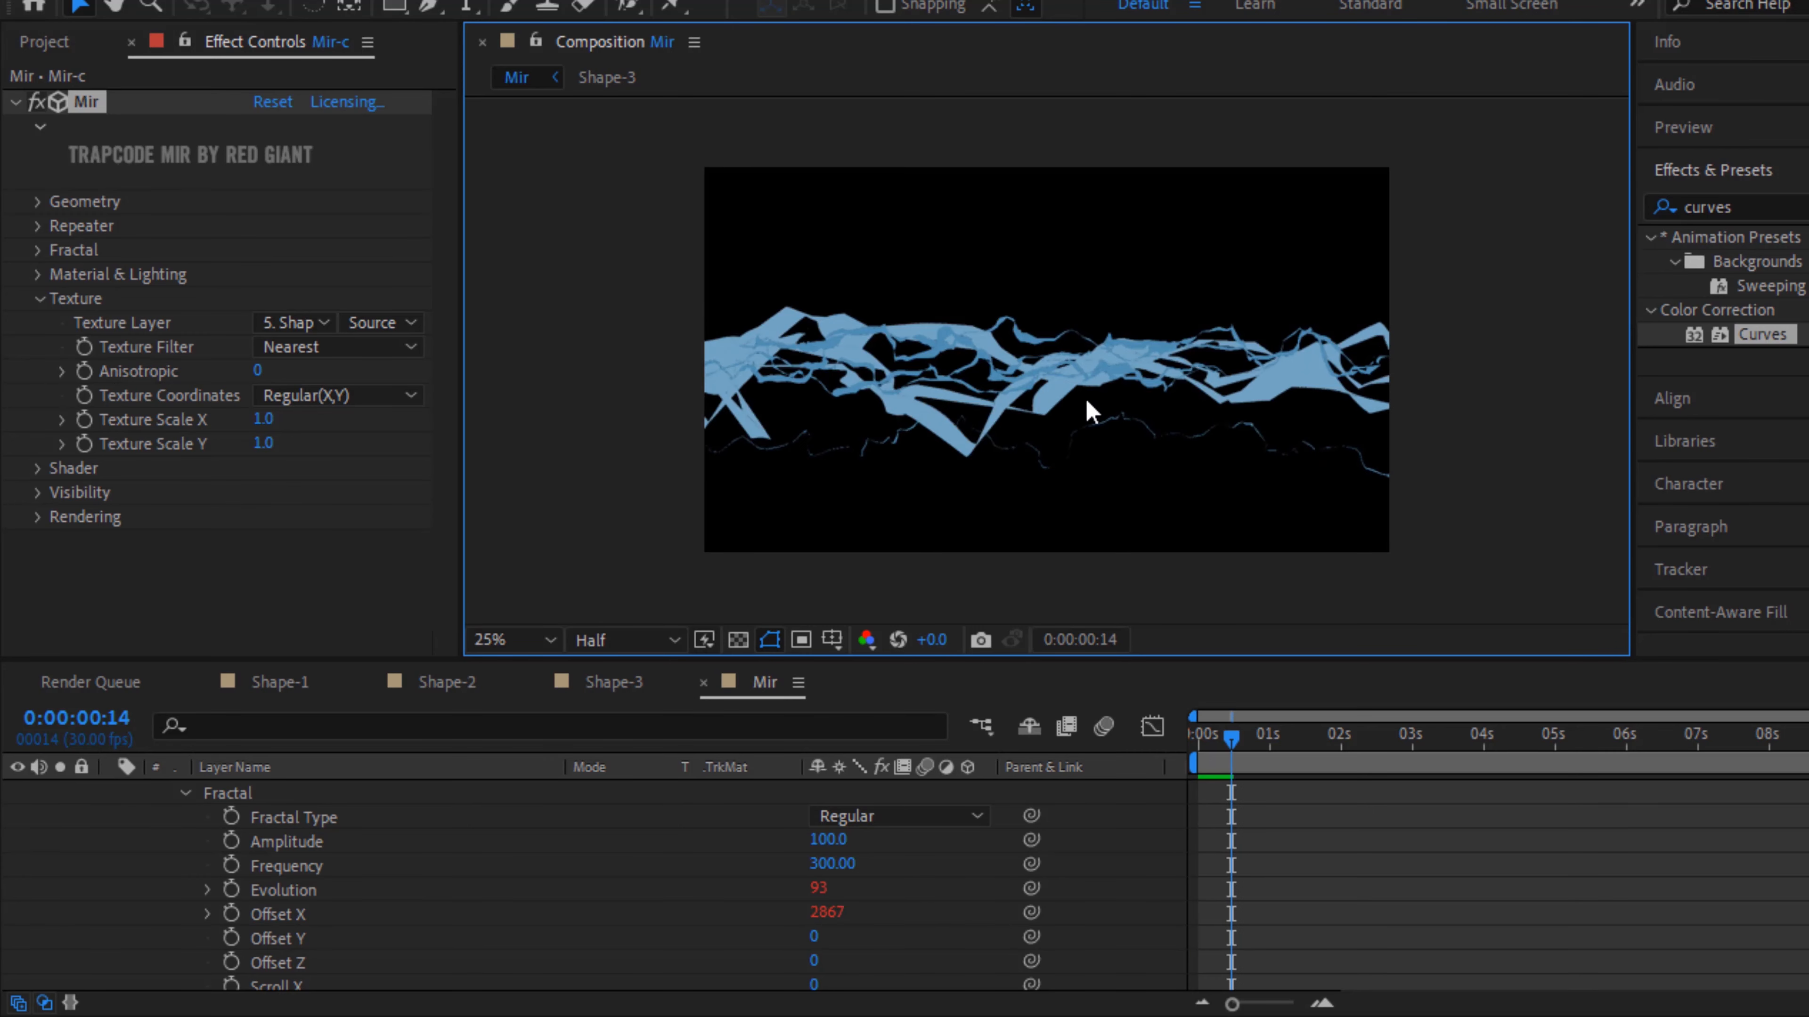
Collapse the properties of the Mir-c layer and duplicate the layer
scroll(374, 762, "up", 3)
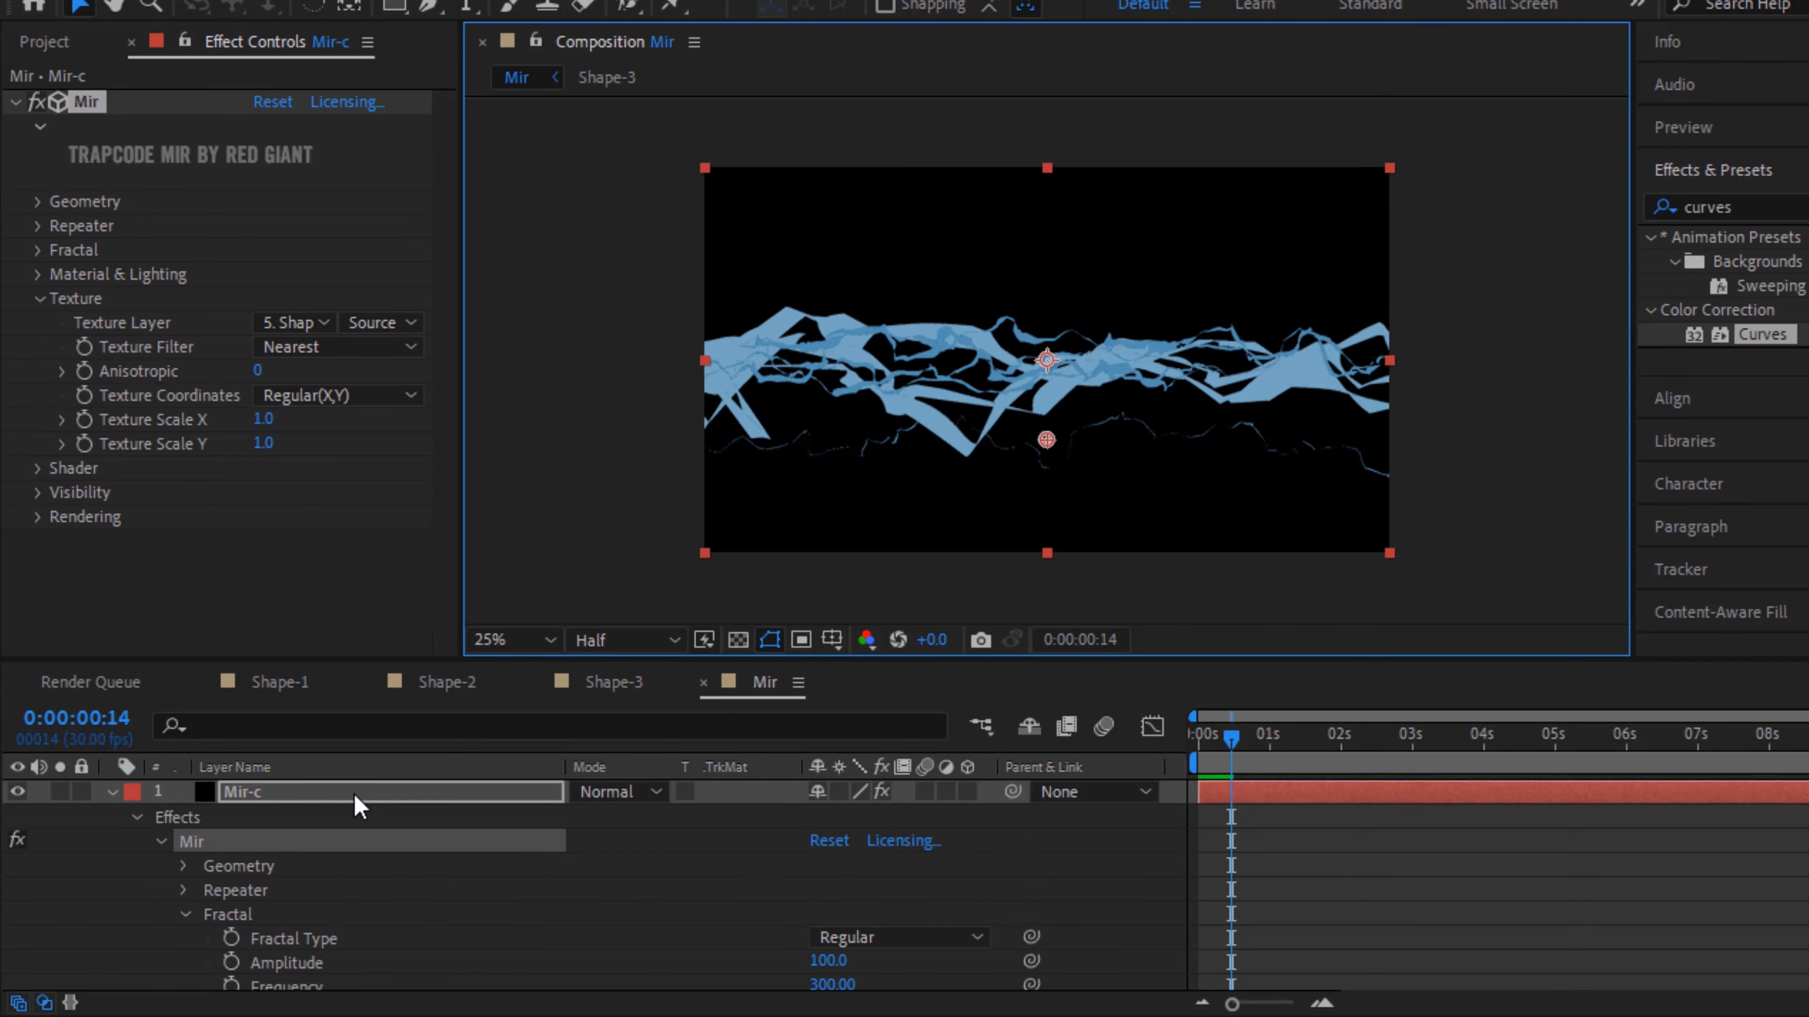
left_click(111, 792)
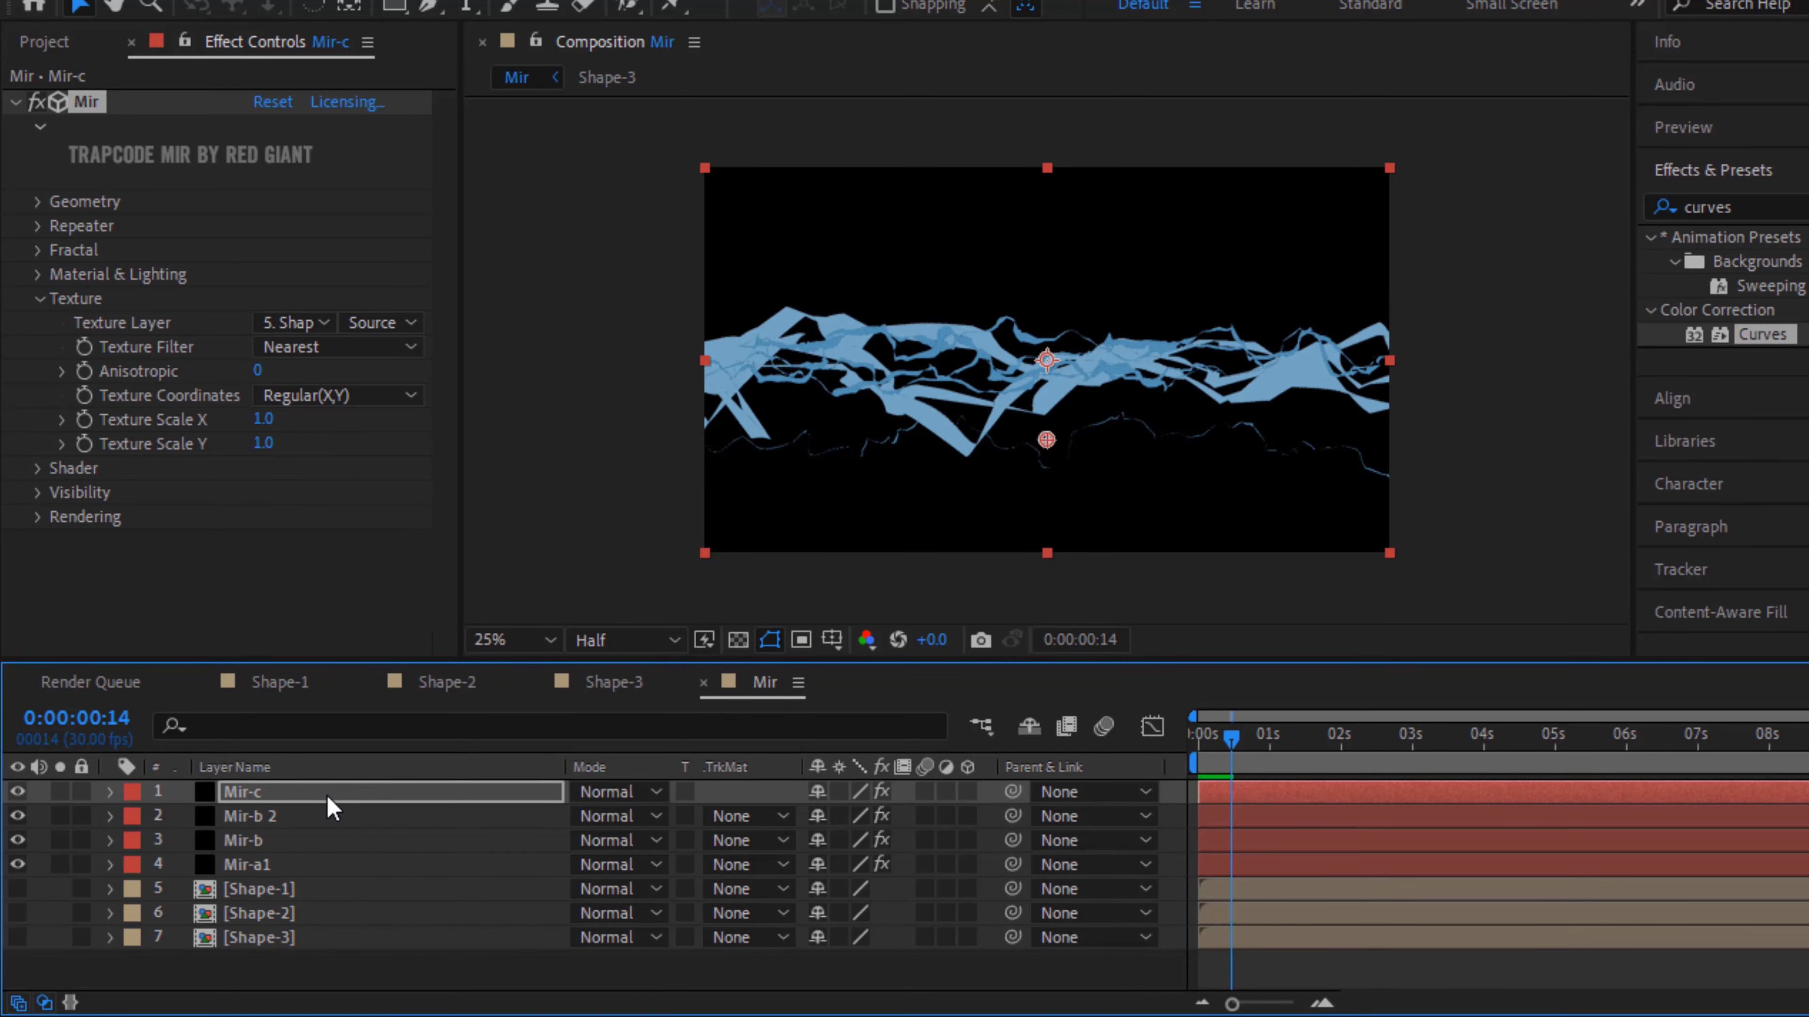
left_click(326, 794)
key("ctrl+d")
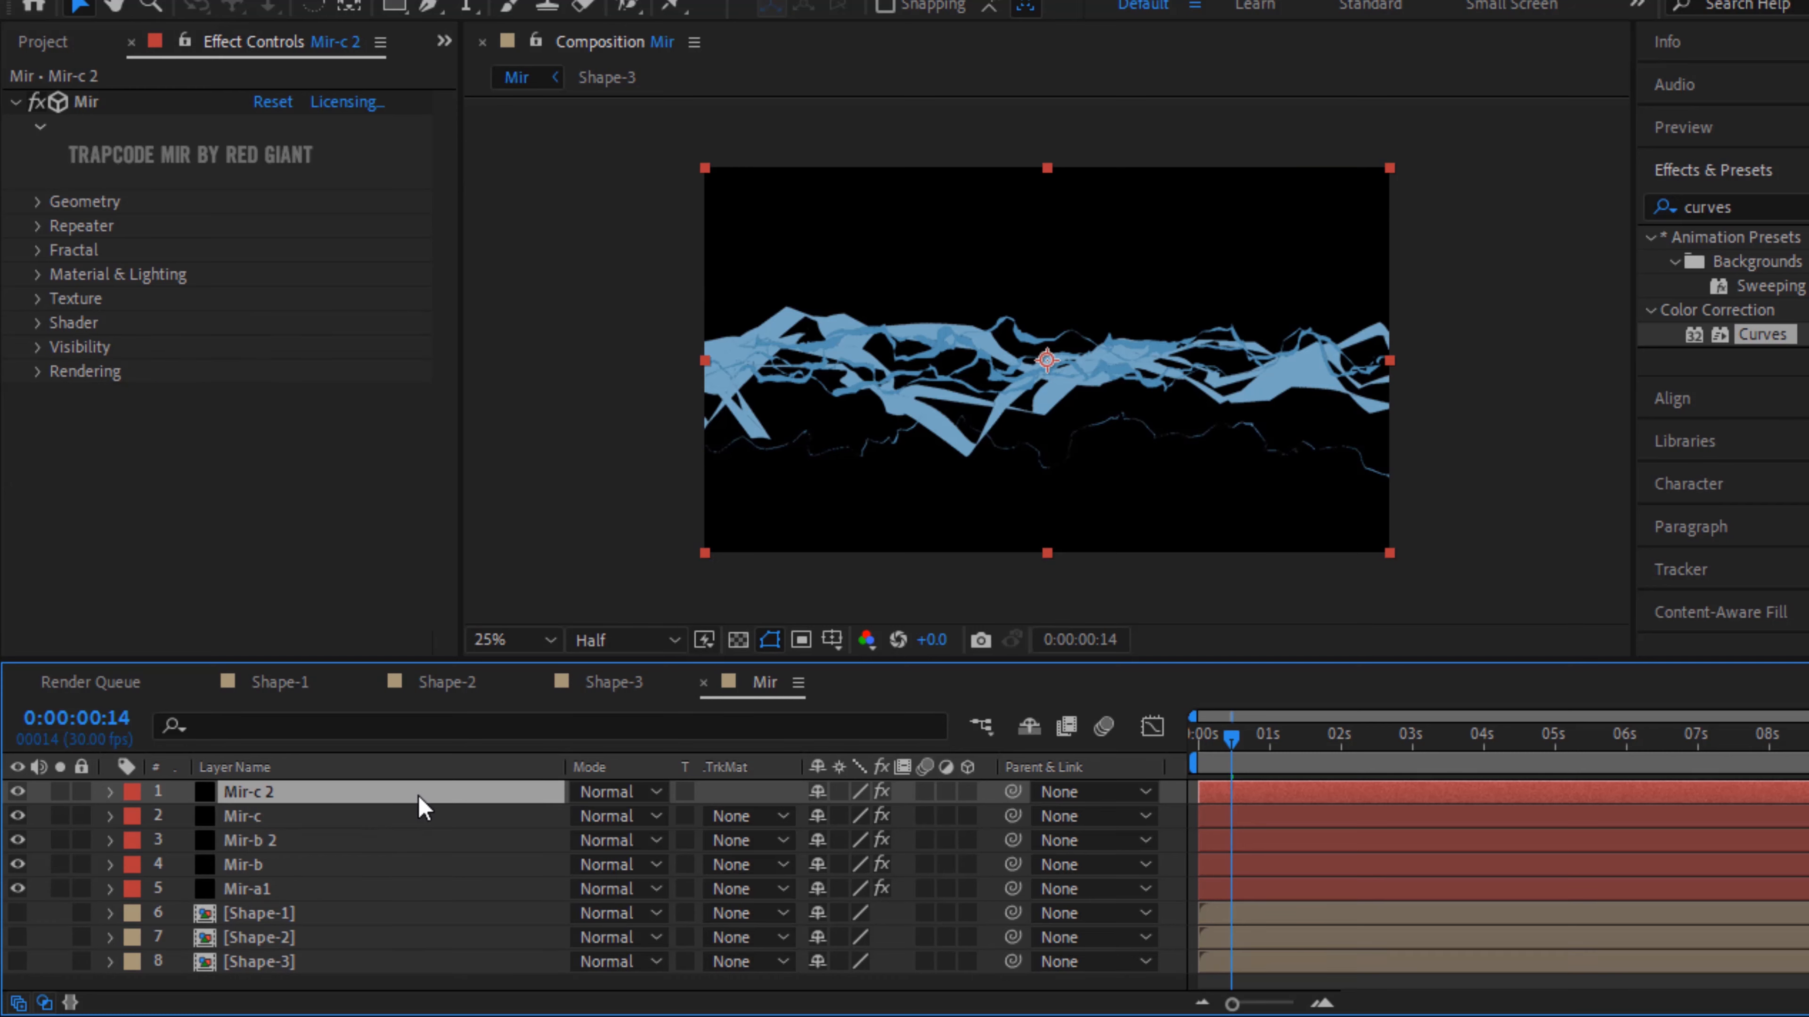
Set the Mir geometry's Y position to 315 on Mir-c 2
left_click(37, 202)
left_click(356, 226)
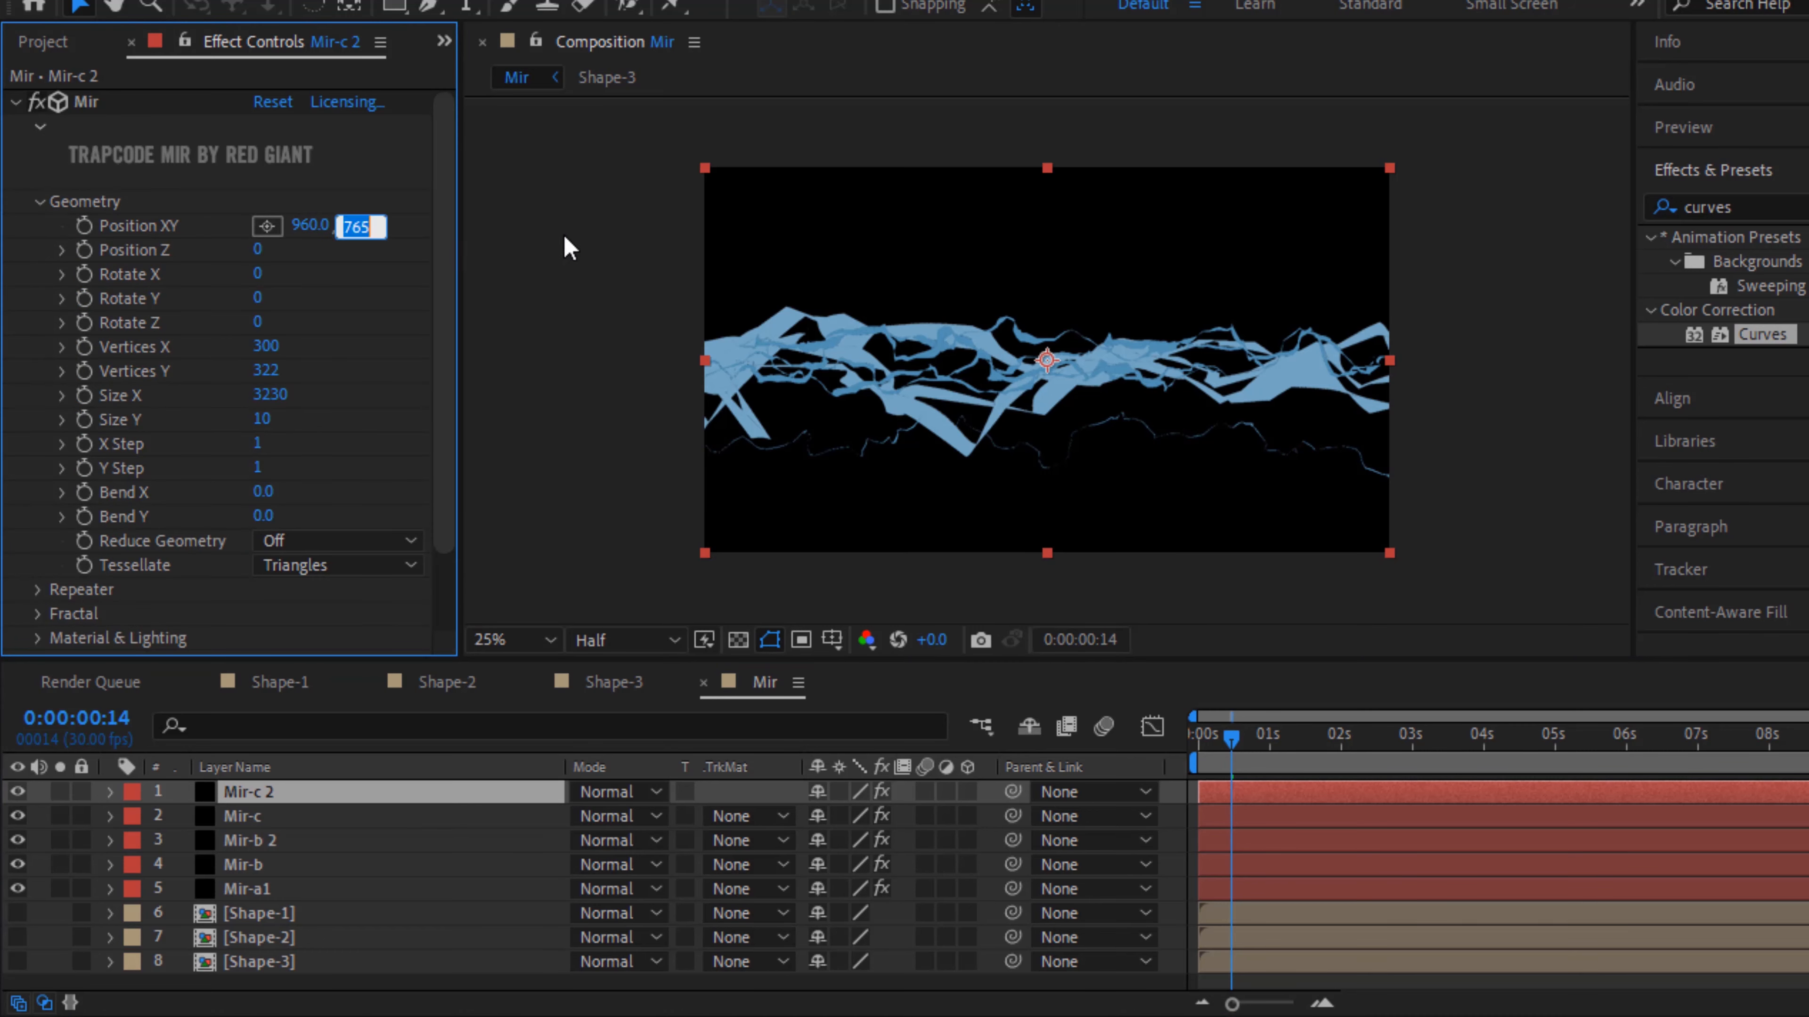
type("315")
key("Return")
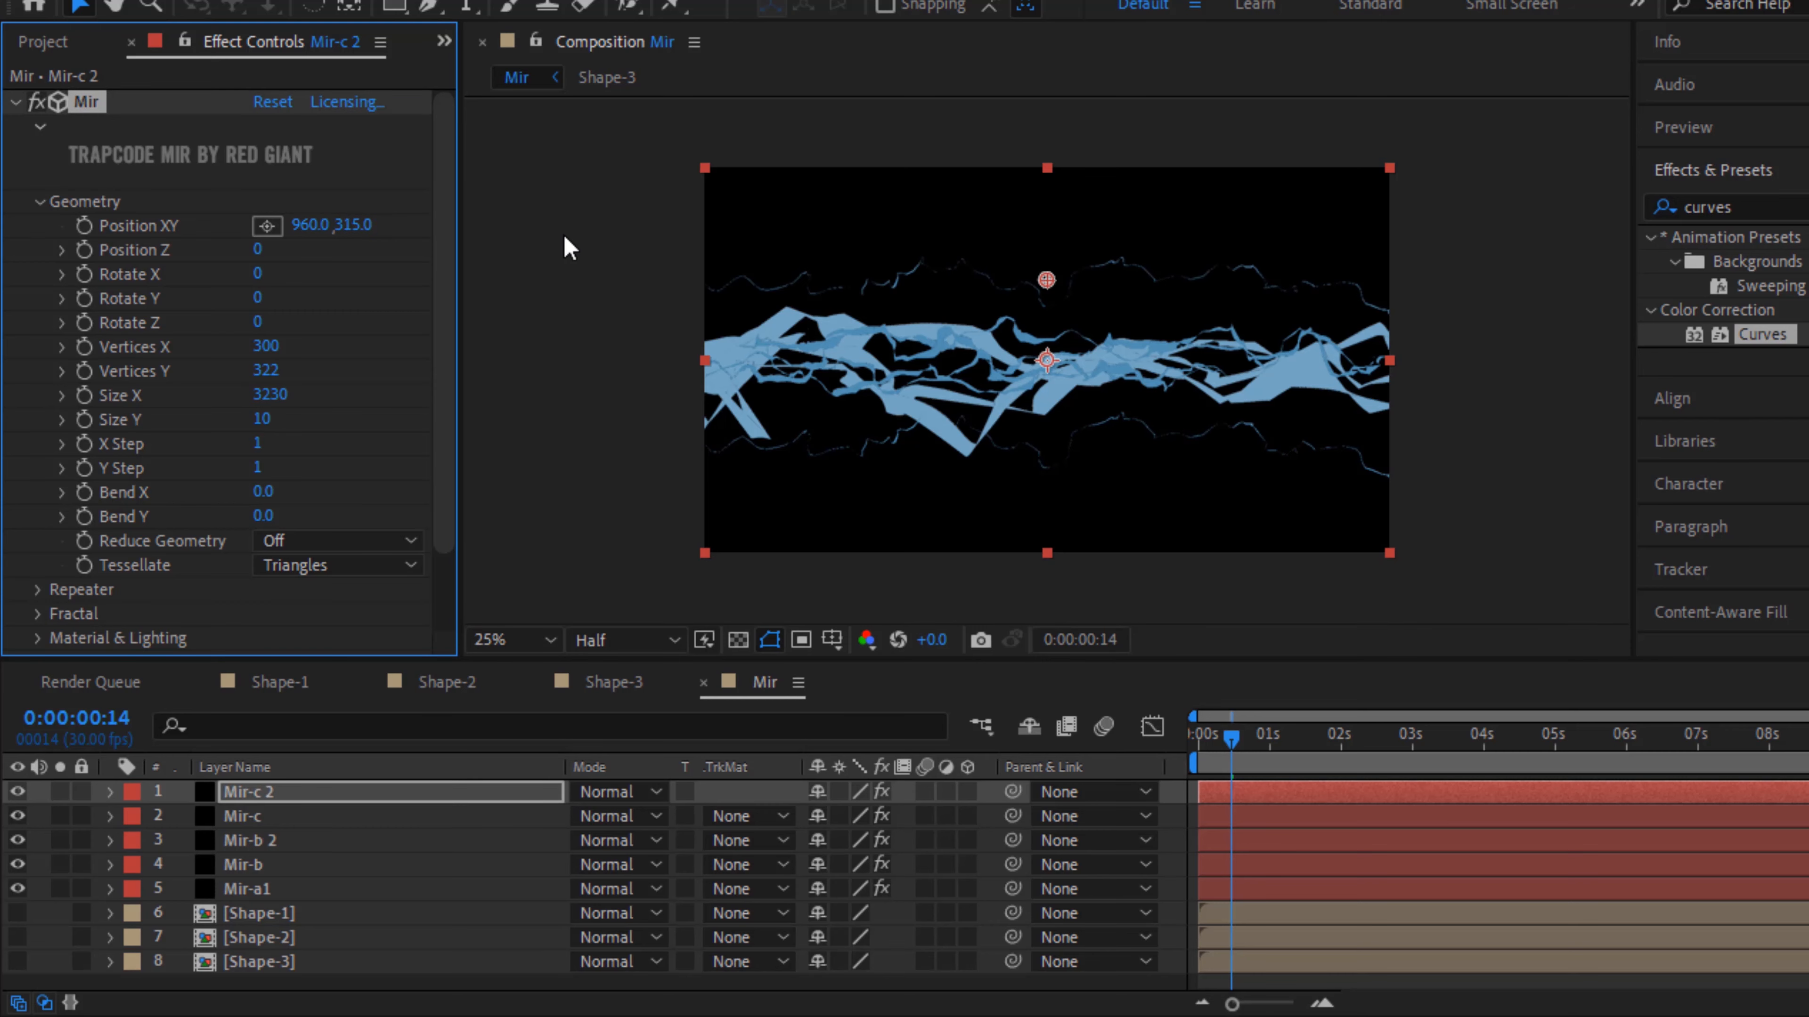
scroll(965, 410, "down", 1)
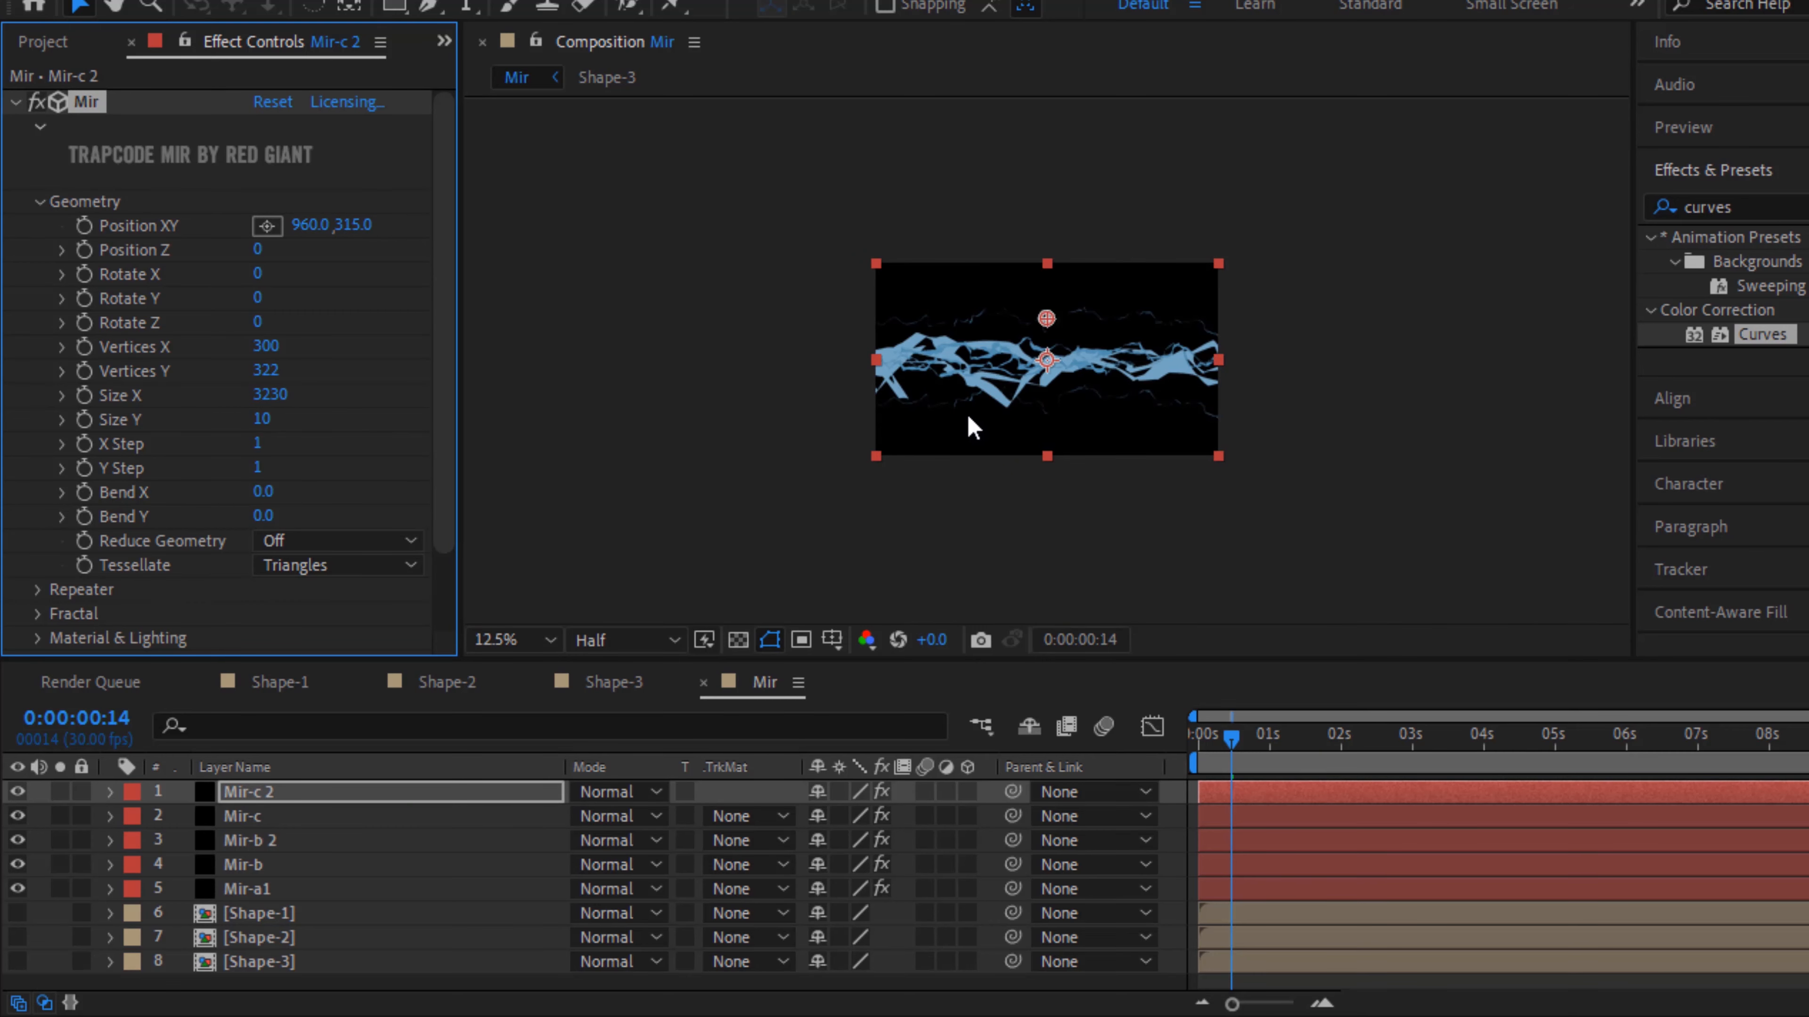
scroll(967, 416, "up", 1)
scroll(968, 424, "down", 1)
scroll(967, 423, "down", 1)
scroll(966, 423, "up", 3)
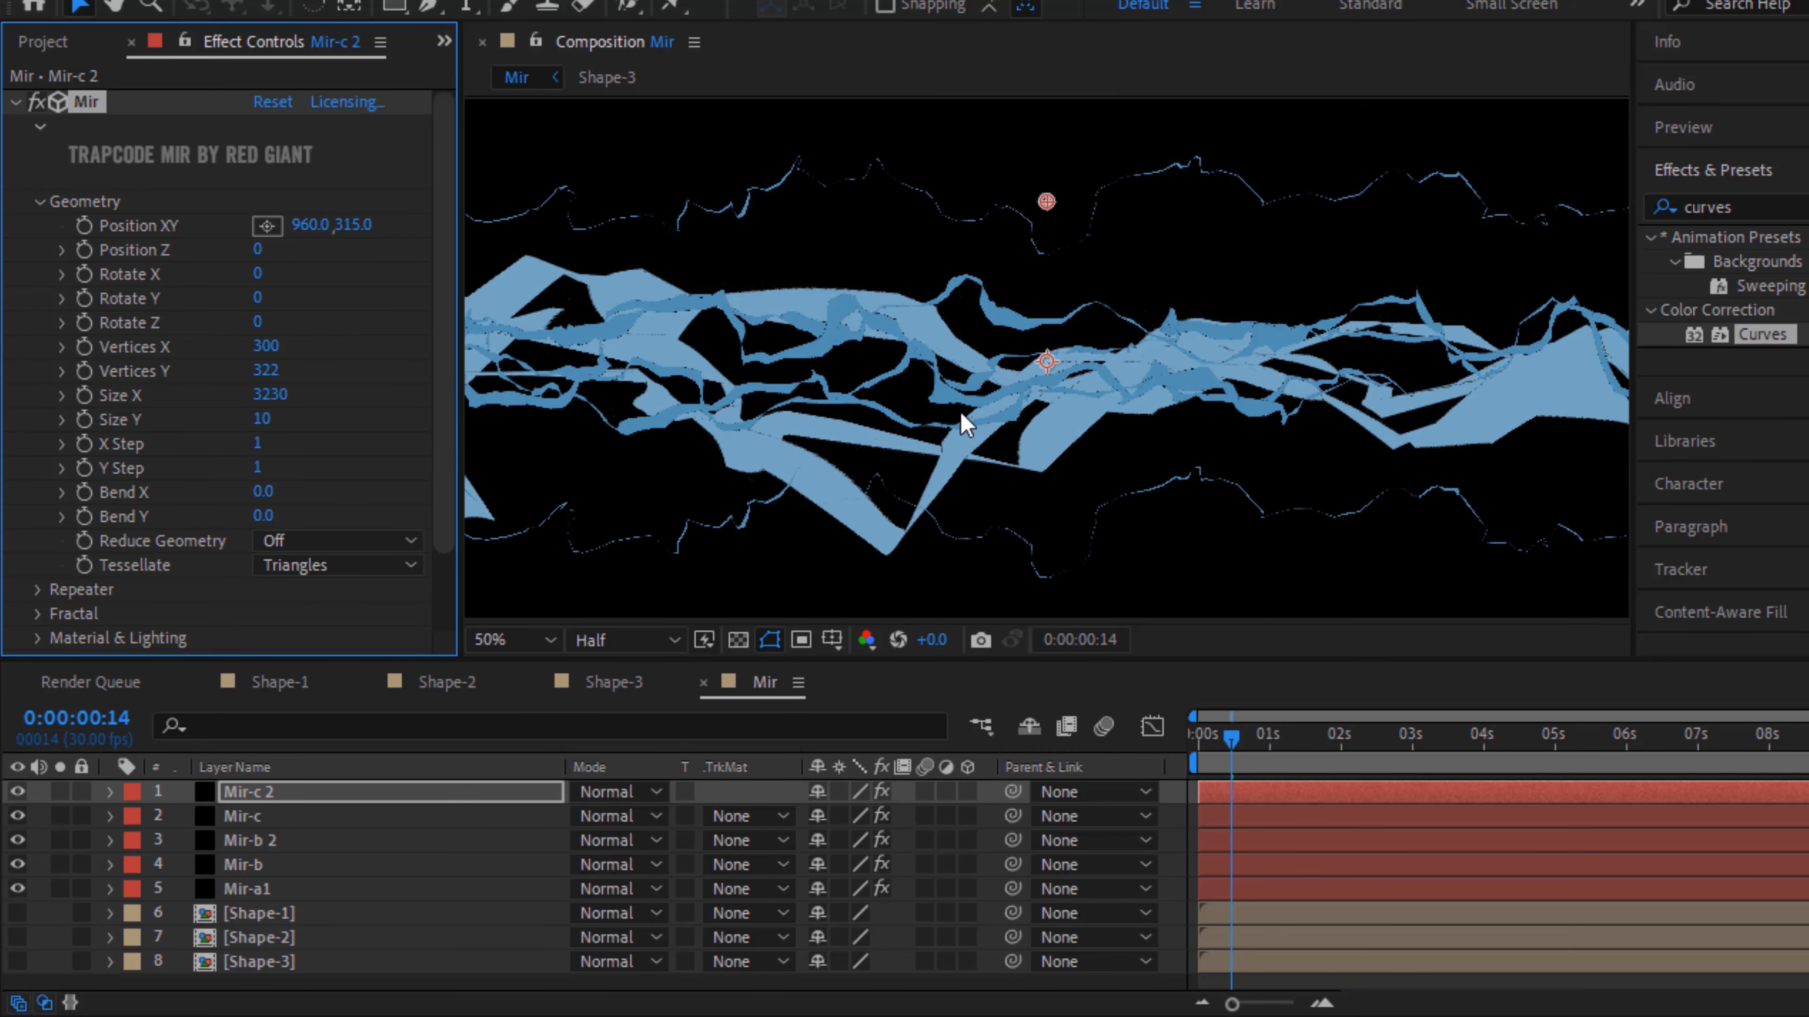
Replace the fractal Evolution expression on Mir-c 2 with time*200-1000
left_click(38, 202)
left_click(39, 250)
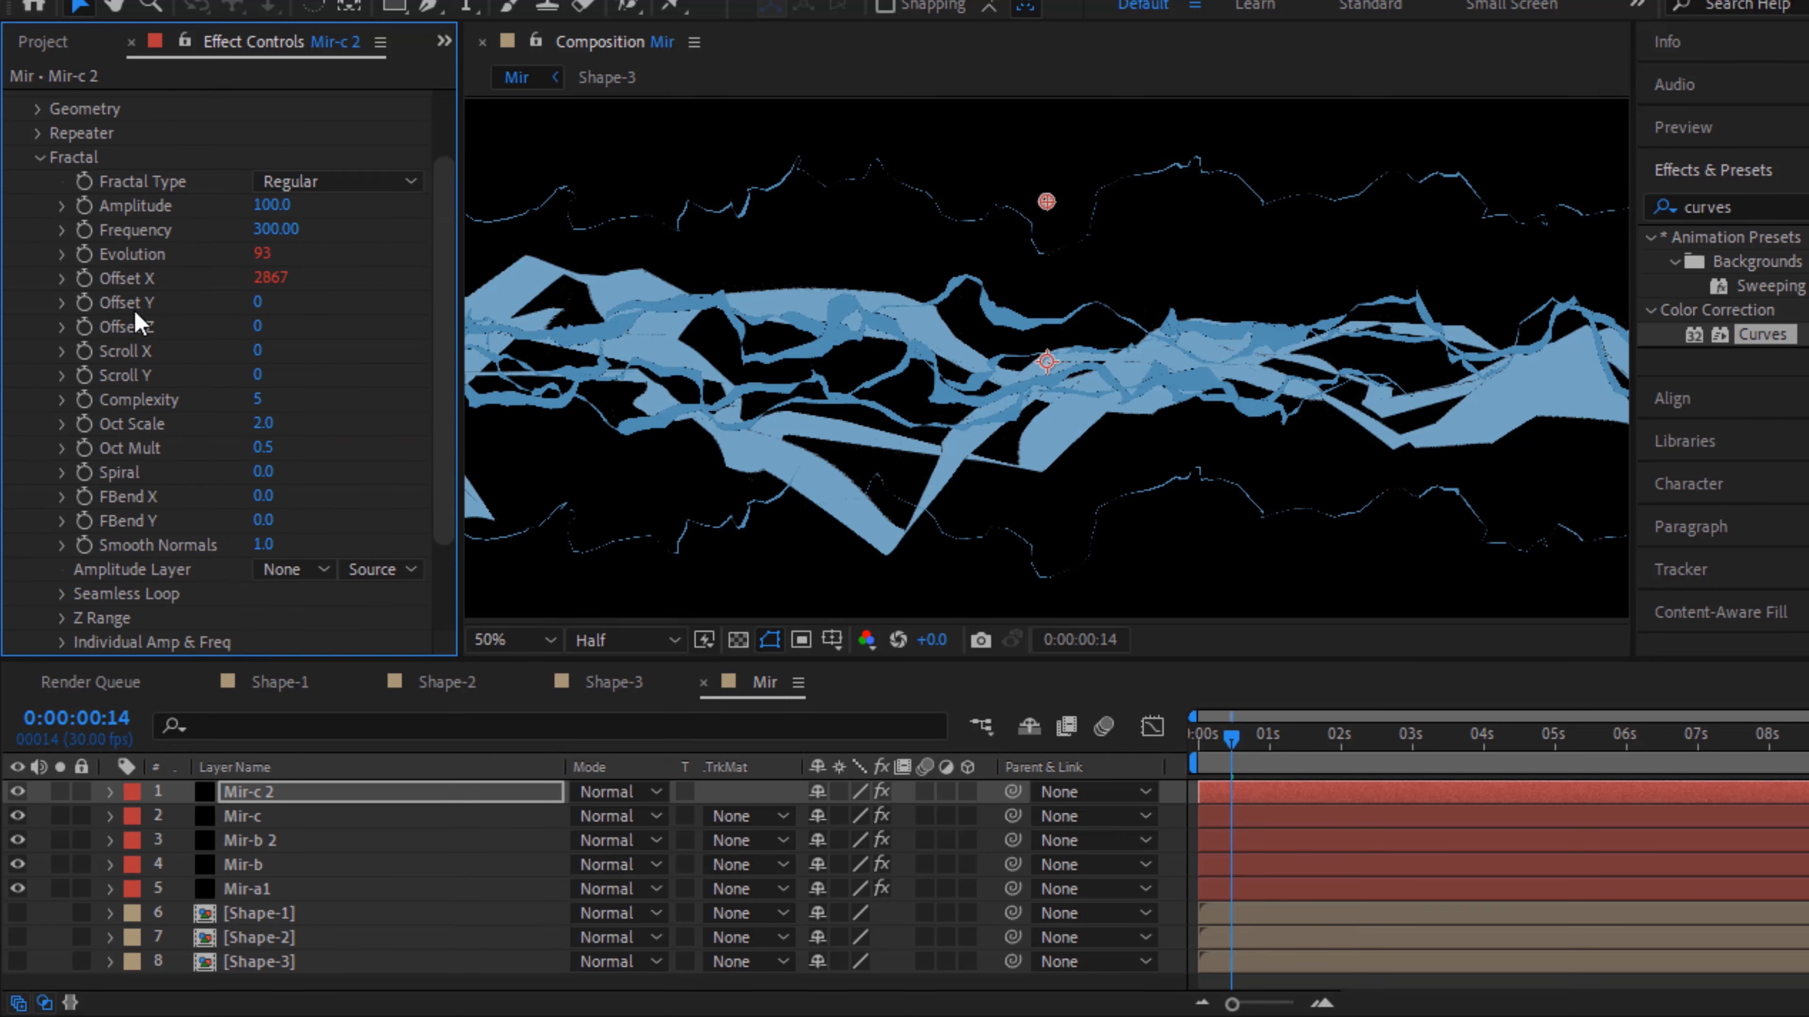
left_click(84, 254)
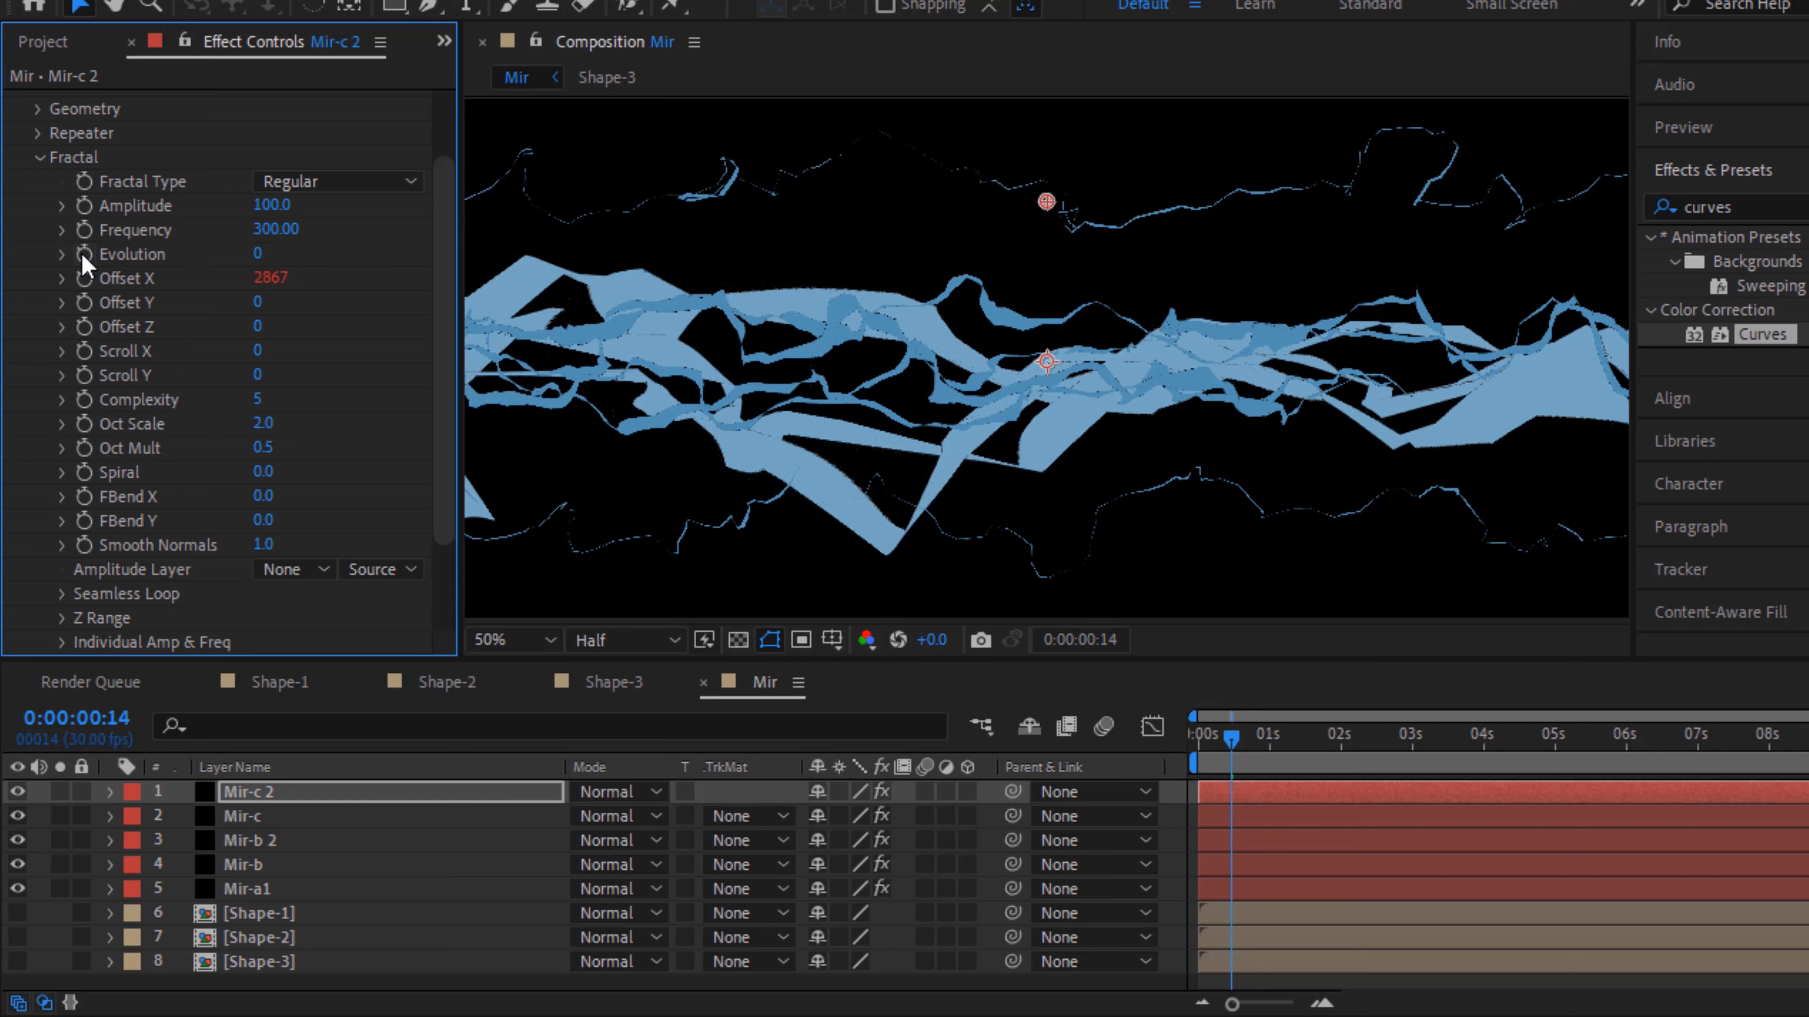
left_click(84, 256, "alt")
type("time")
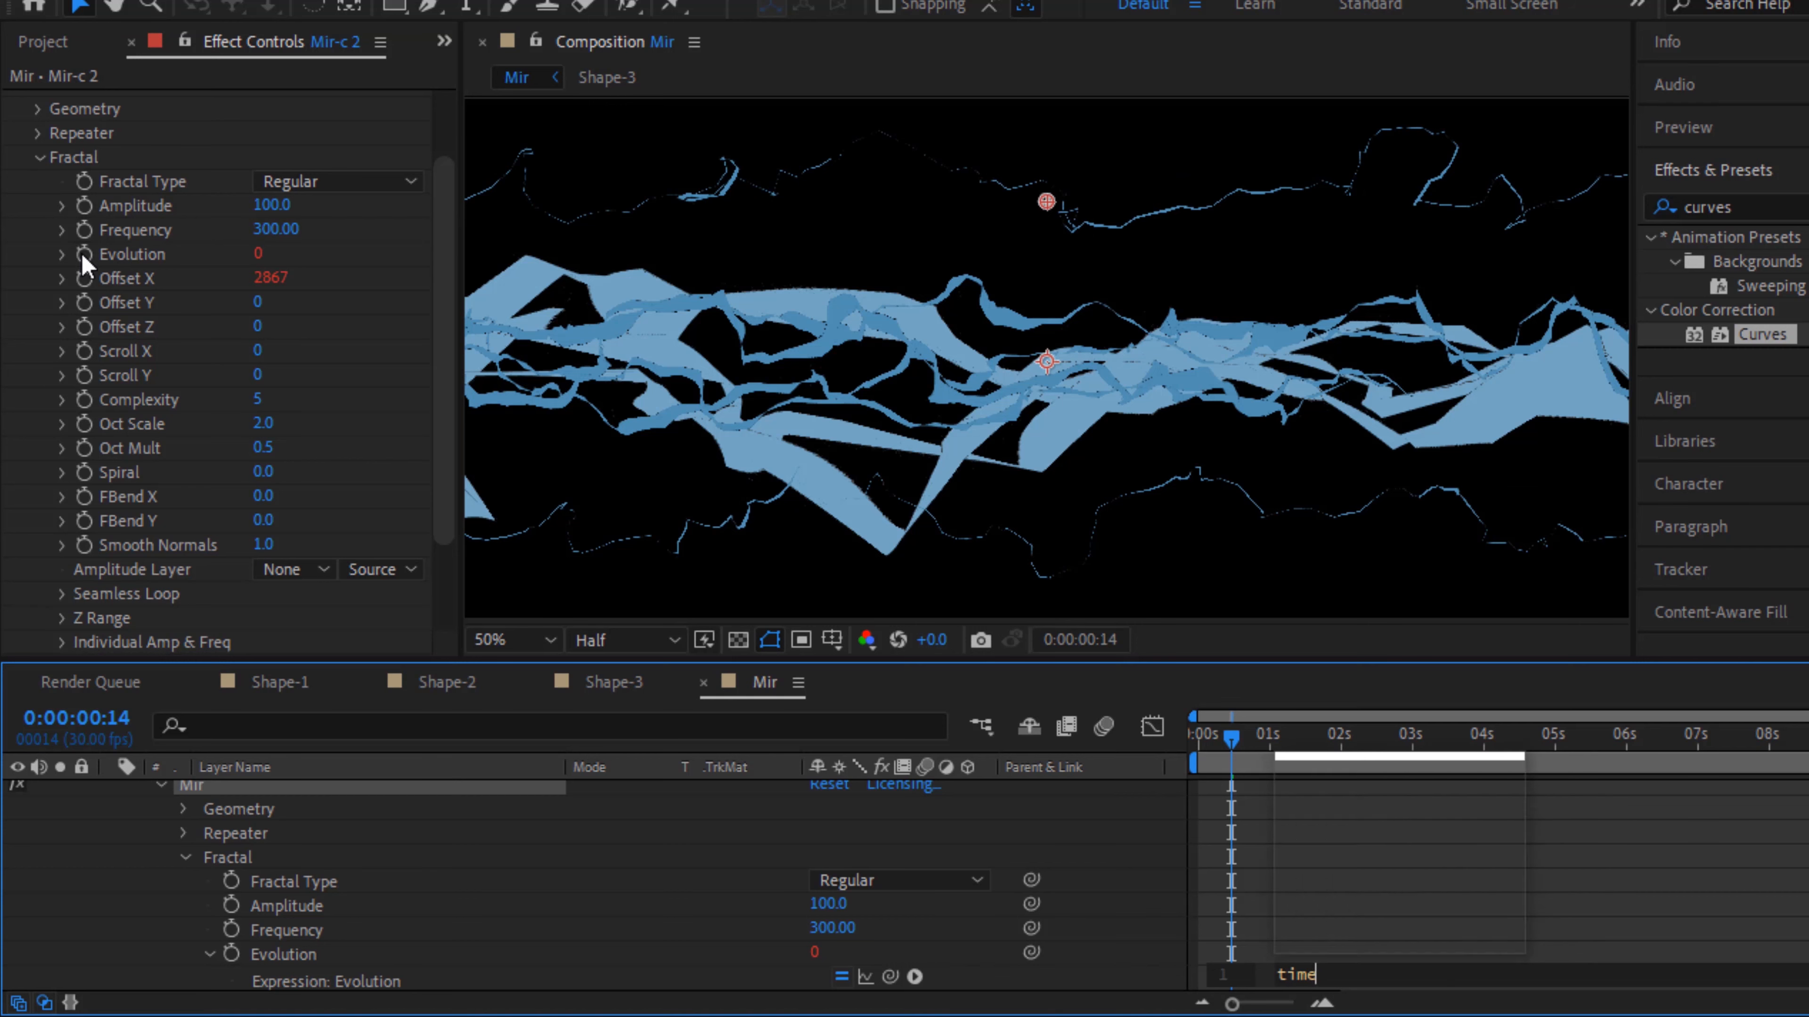
type("*200-")
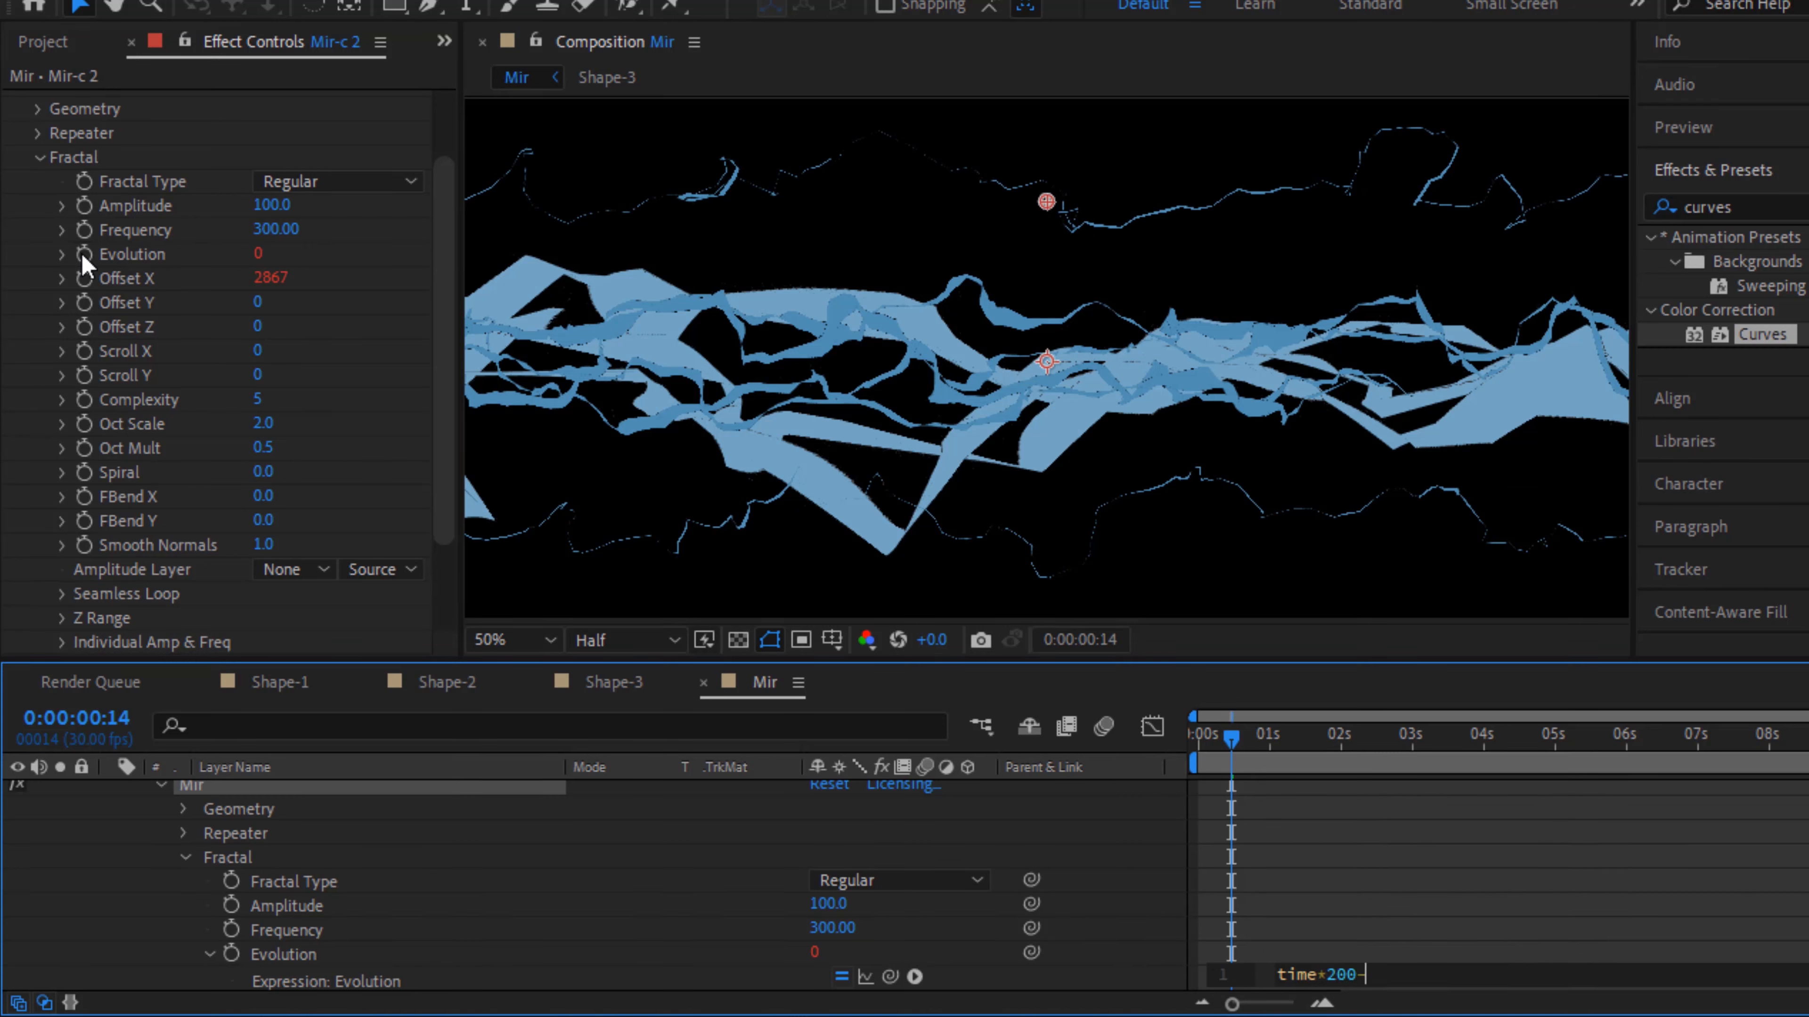
type("1000")
key("KP_Enter")
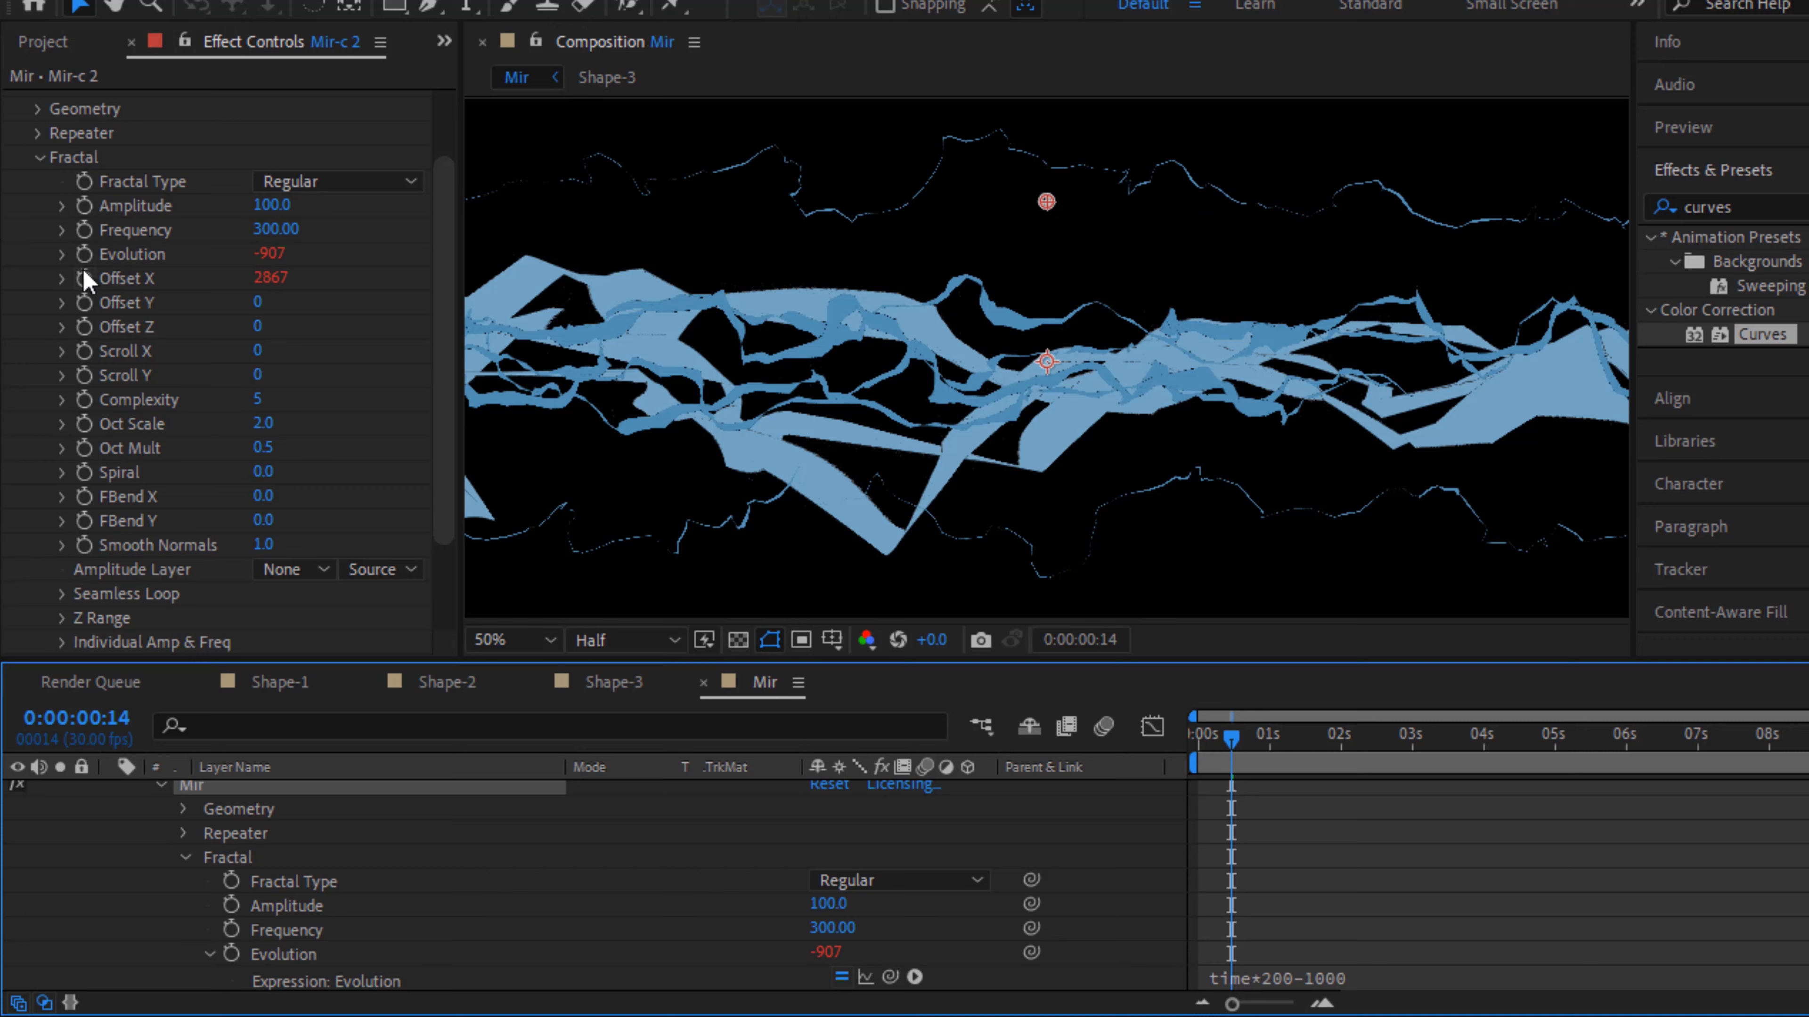
Replace the fractal Offset X expression on Mir-c 2 with time*4000+3000 and collapse the Fractal settings
left_click(84, 281, "alt")
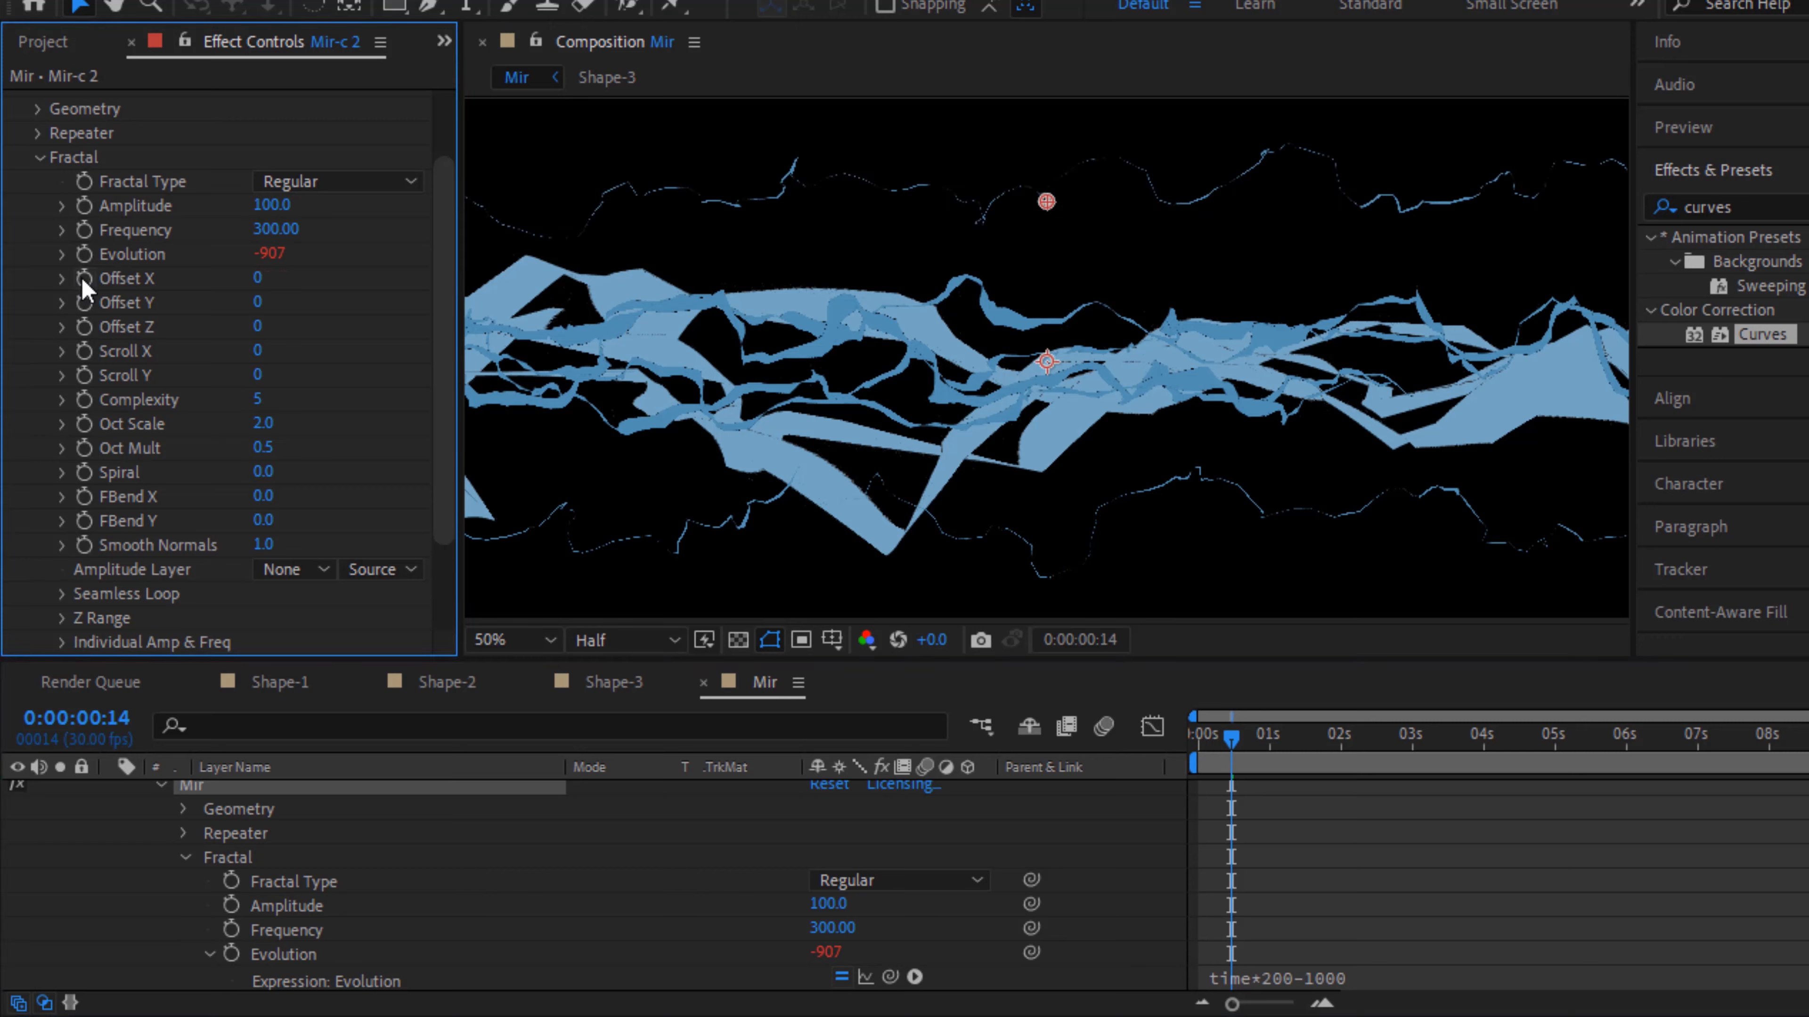
left_click(84, 280, "alt")
type("tim")
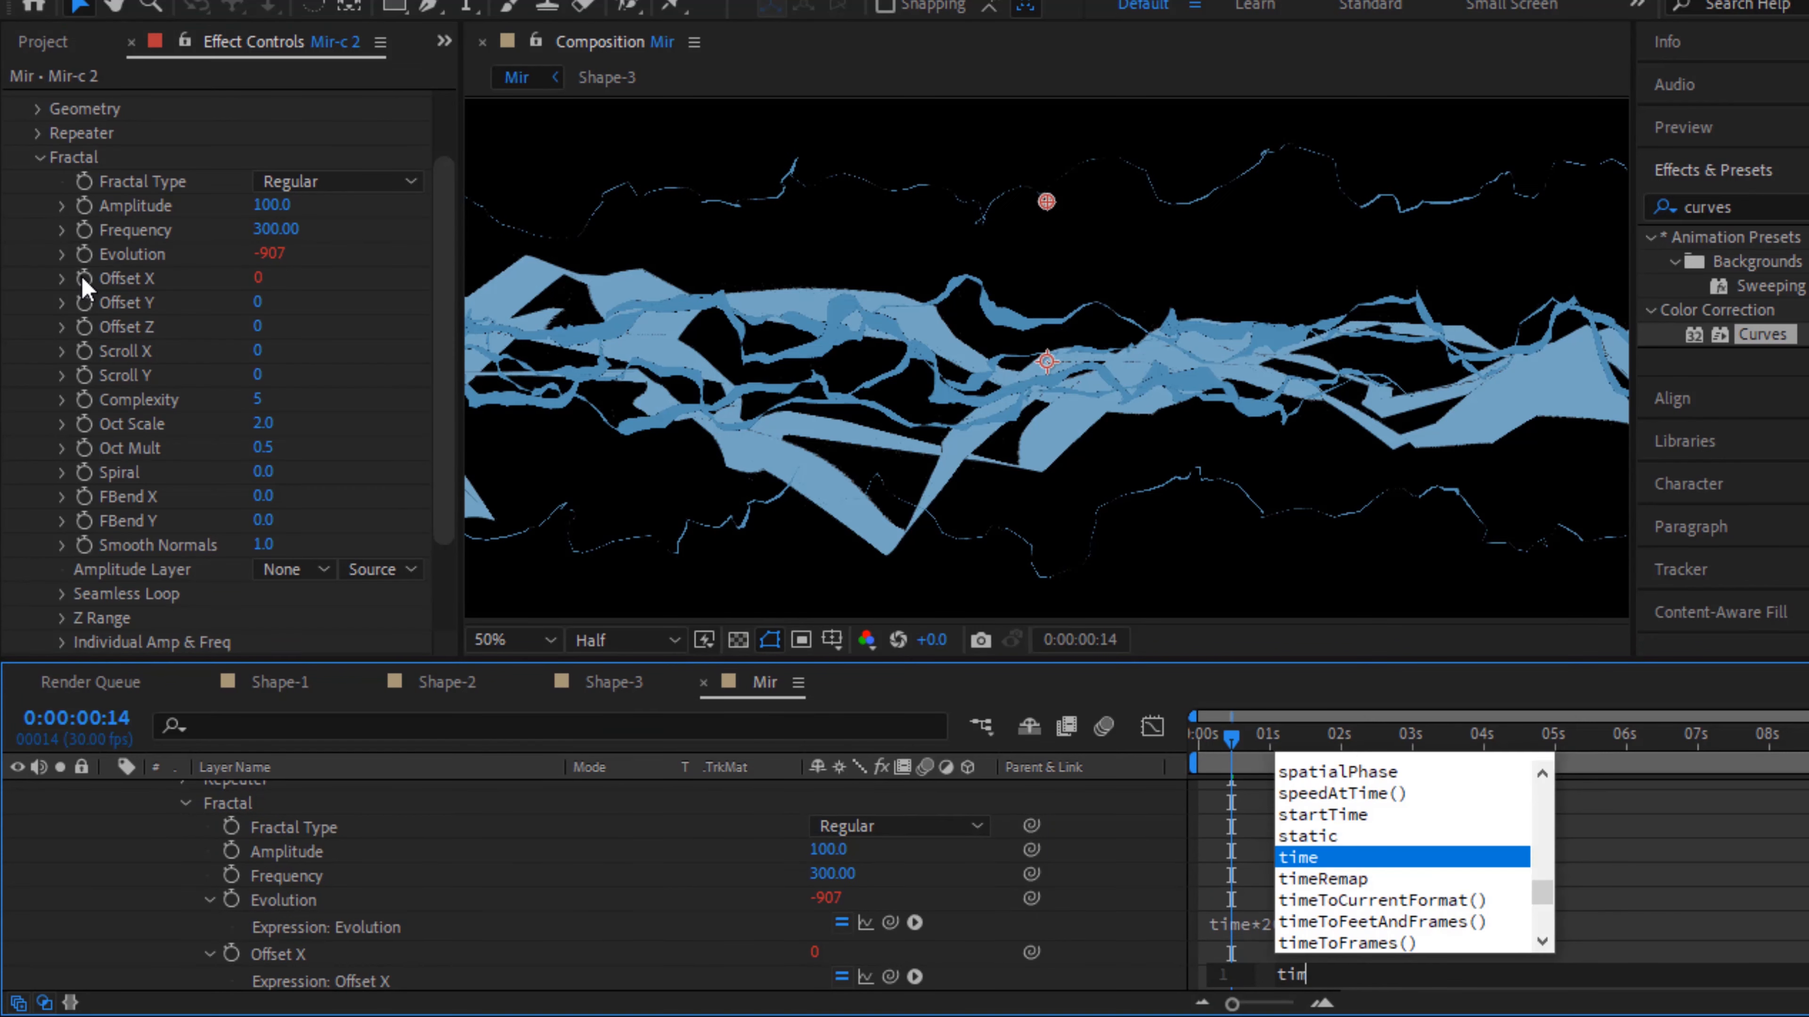
type("e*4000+3000")
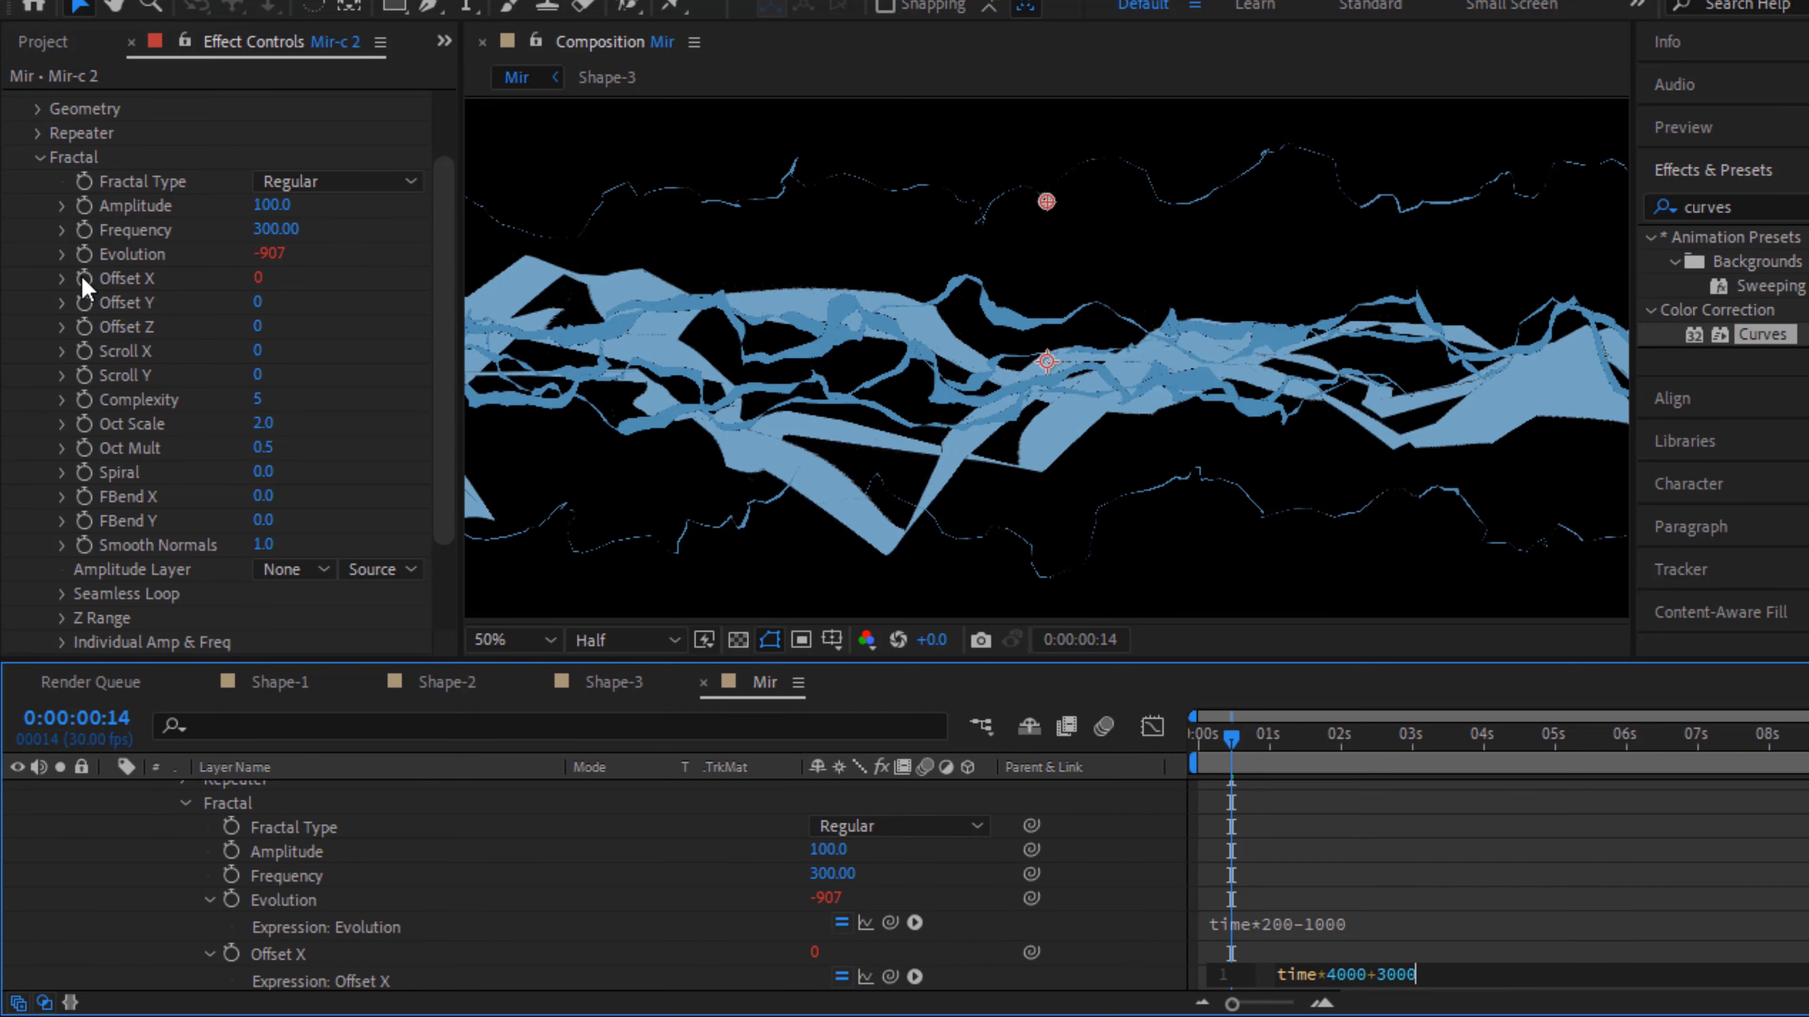
key("KP_Enter")
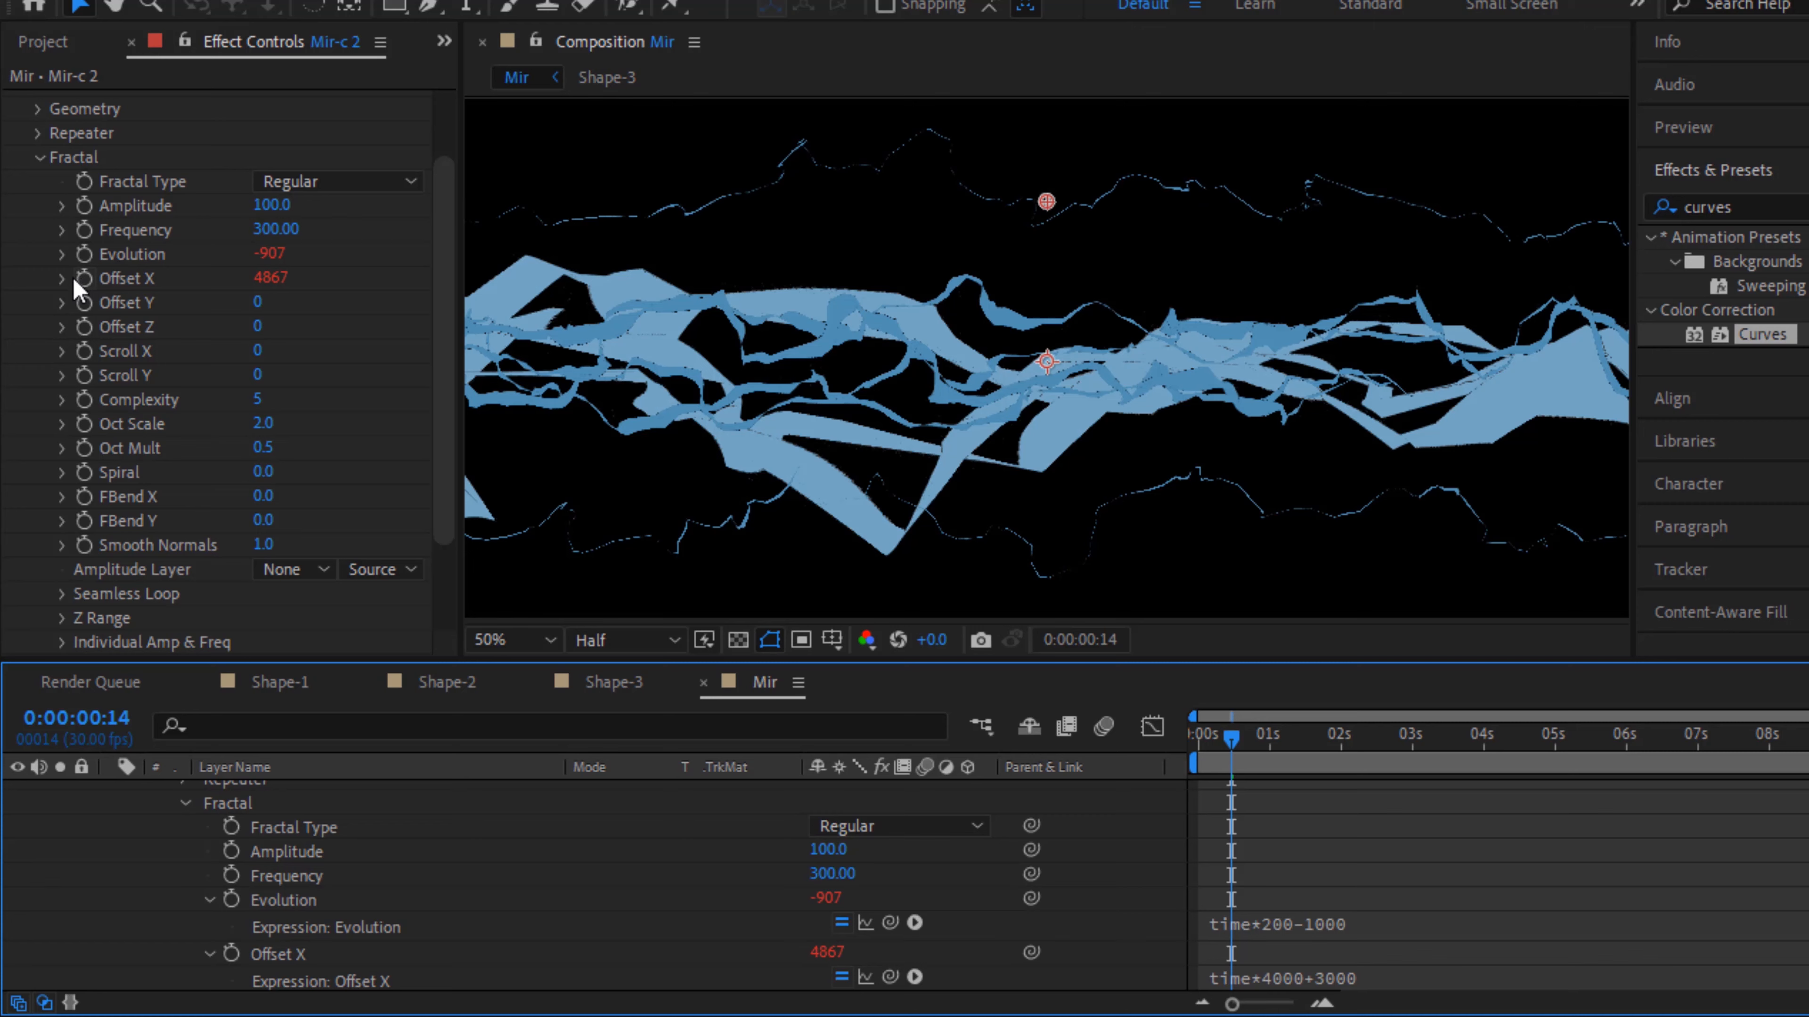
left_click(33, 160)
left_click(36, 159)
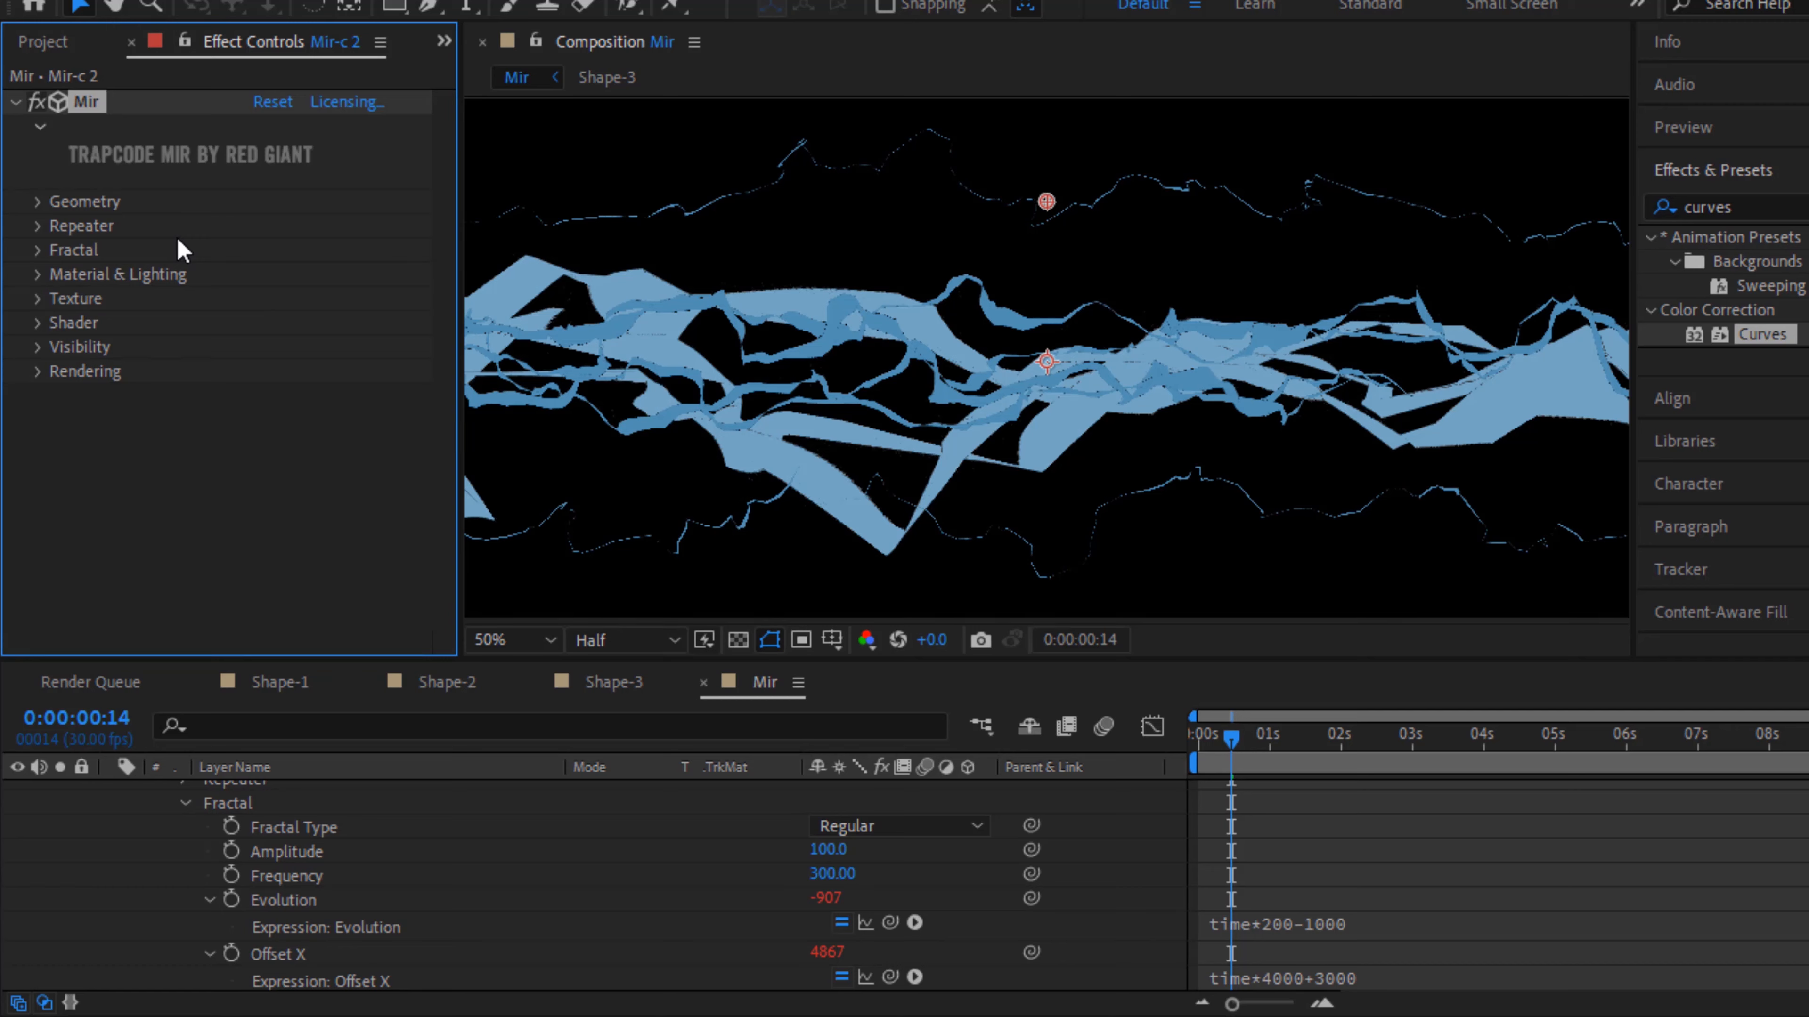
Collapse the properties of the Mir-c 2 layer and duplicate the layer
scroll(253, 882, "up", 3)
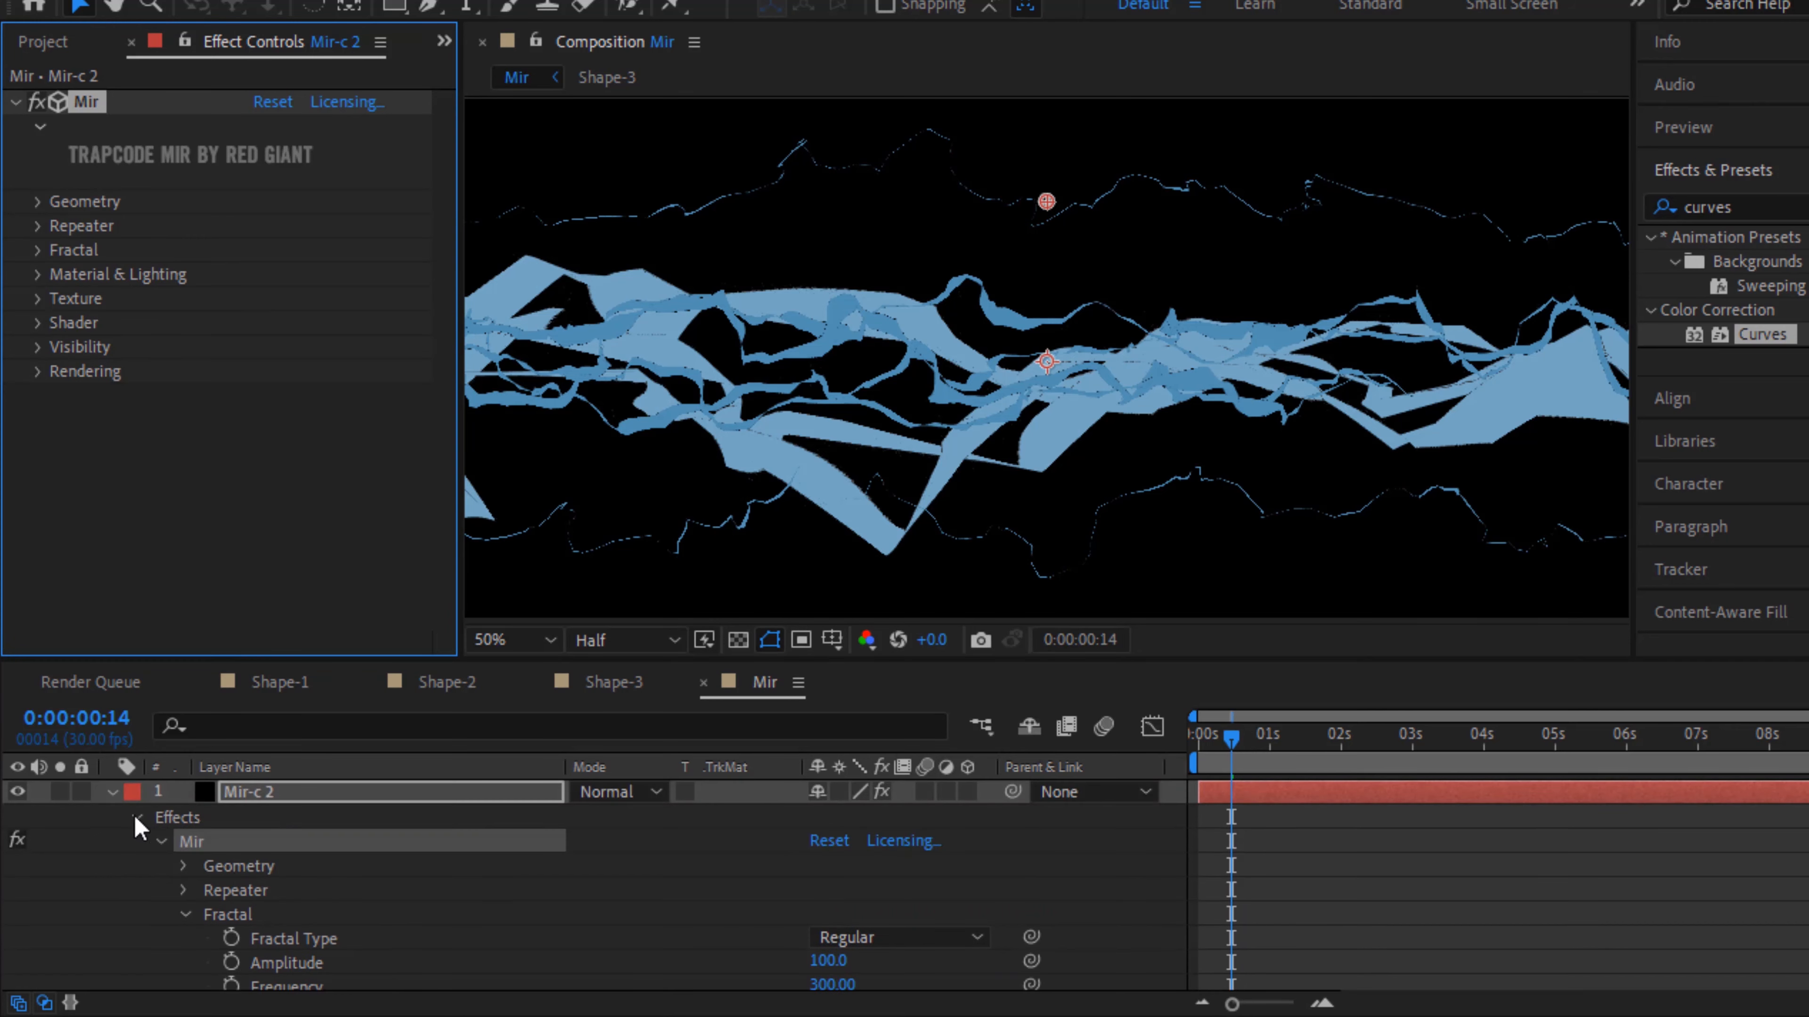
left_click(111, 792)
left_click(264, 800)
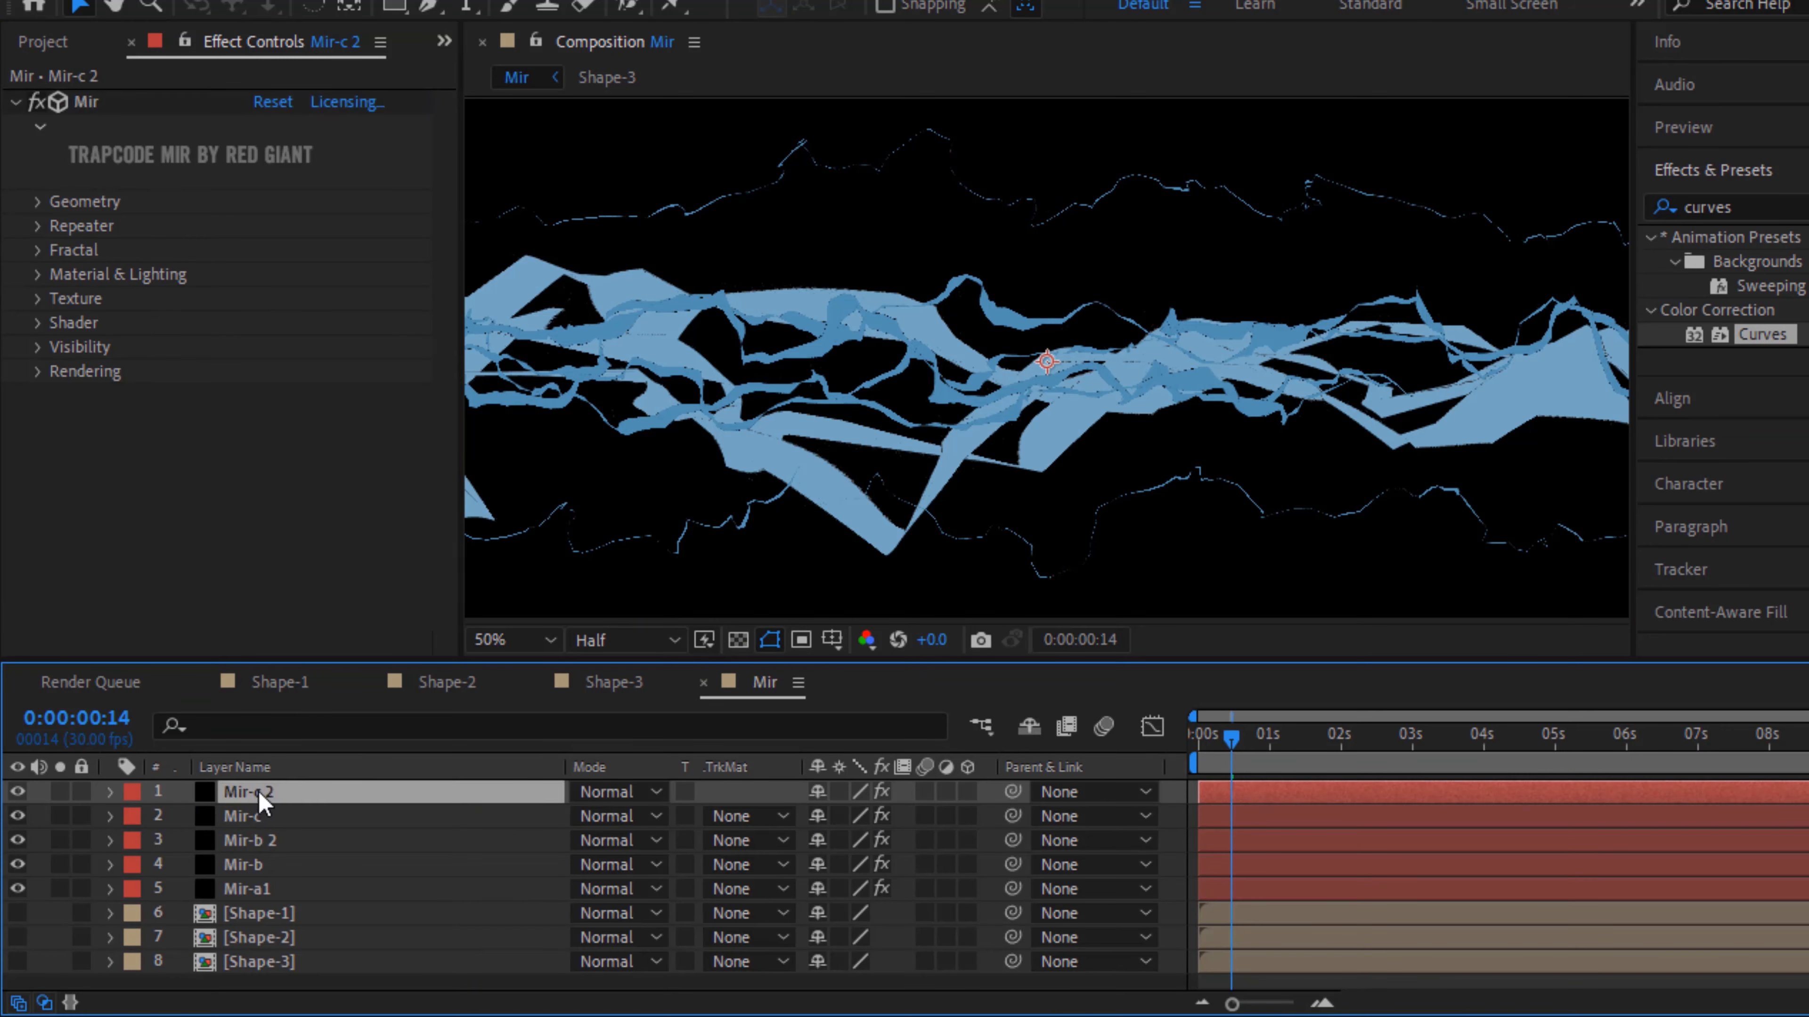
key("ctrl+d")
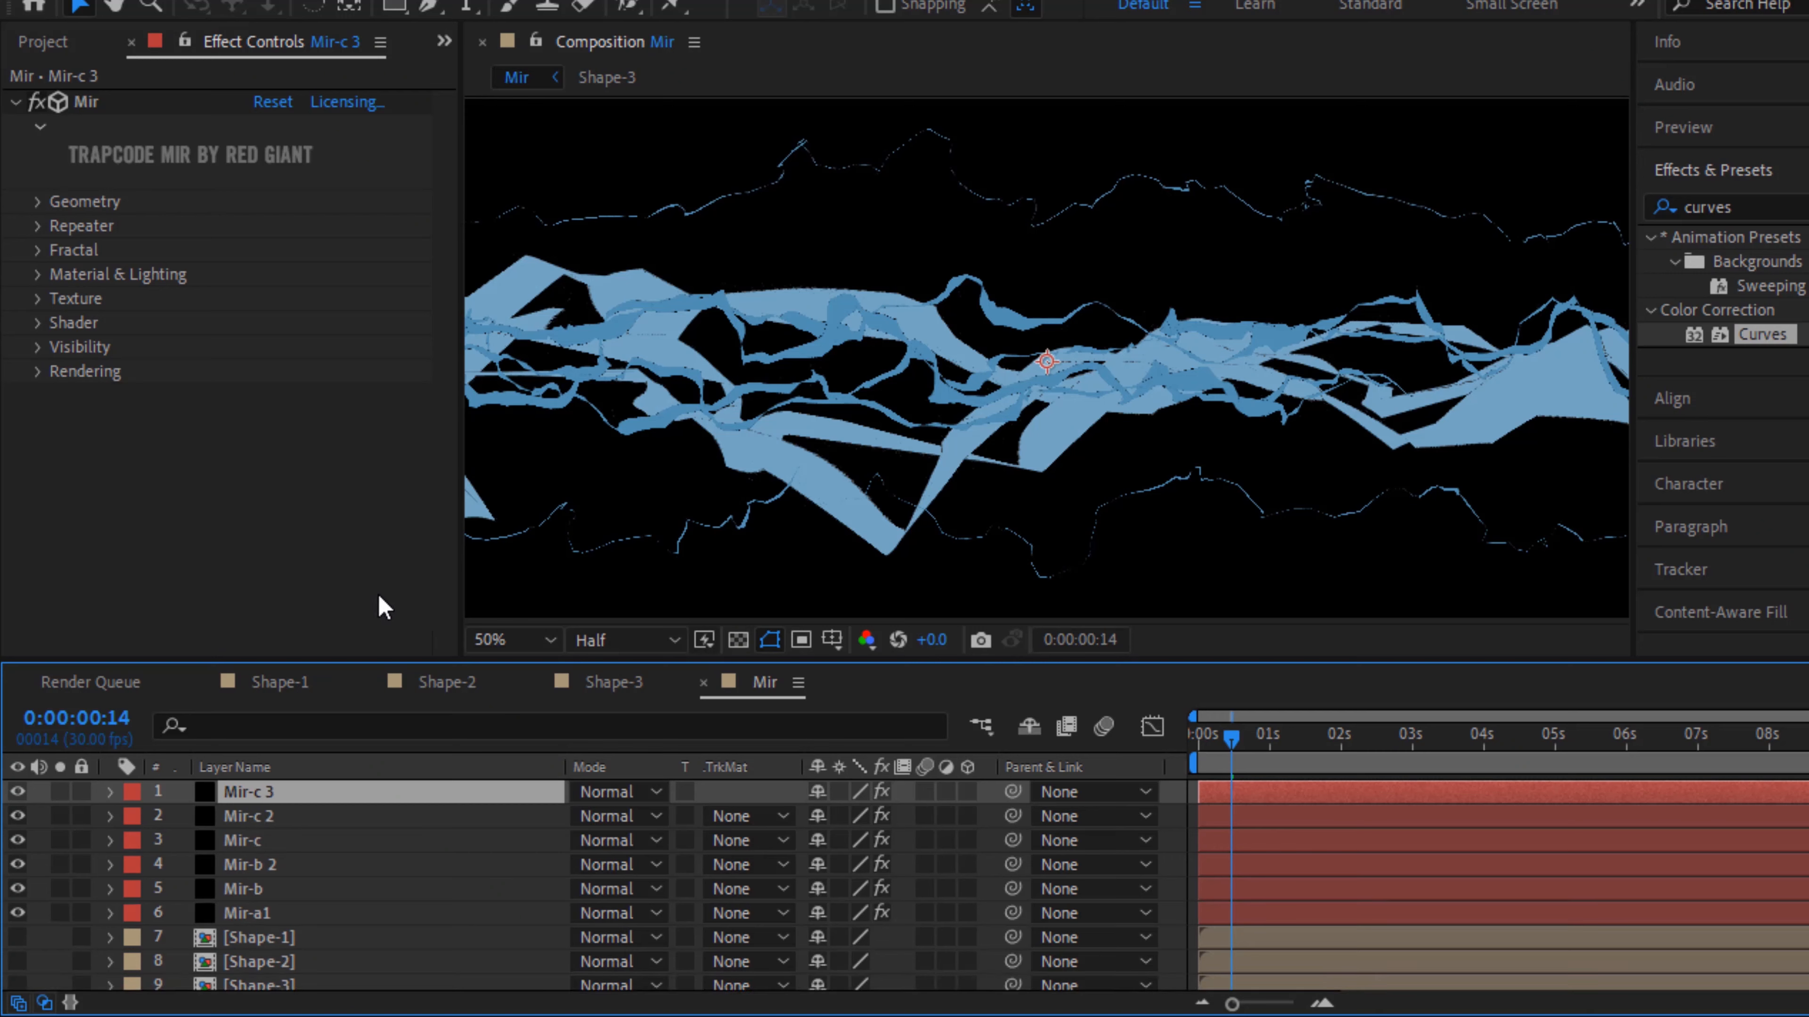
Set the Mir geometry's Y position to 540 and Position Z to 150 on Mir-c 3
left_click(37, 202)
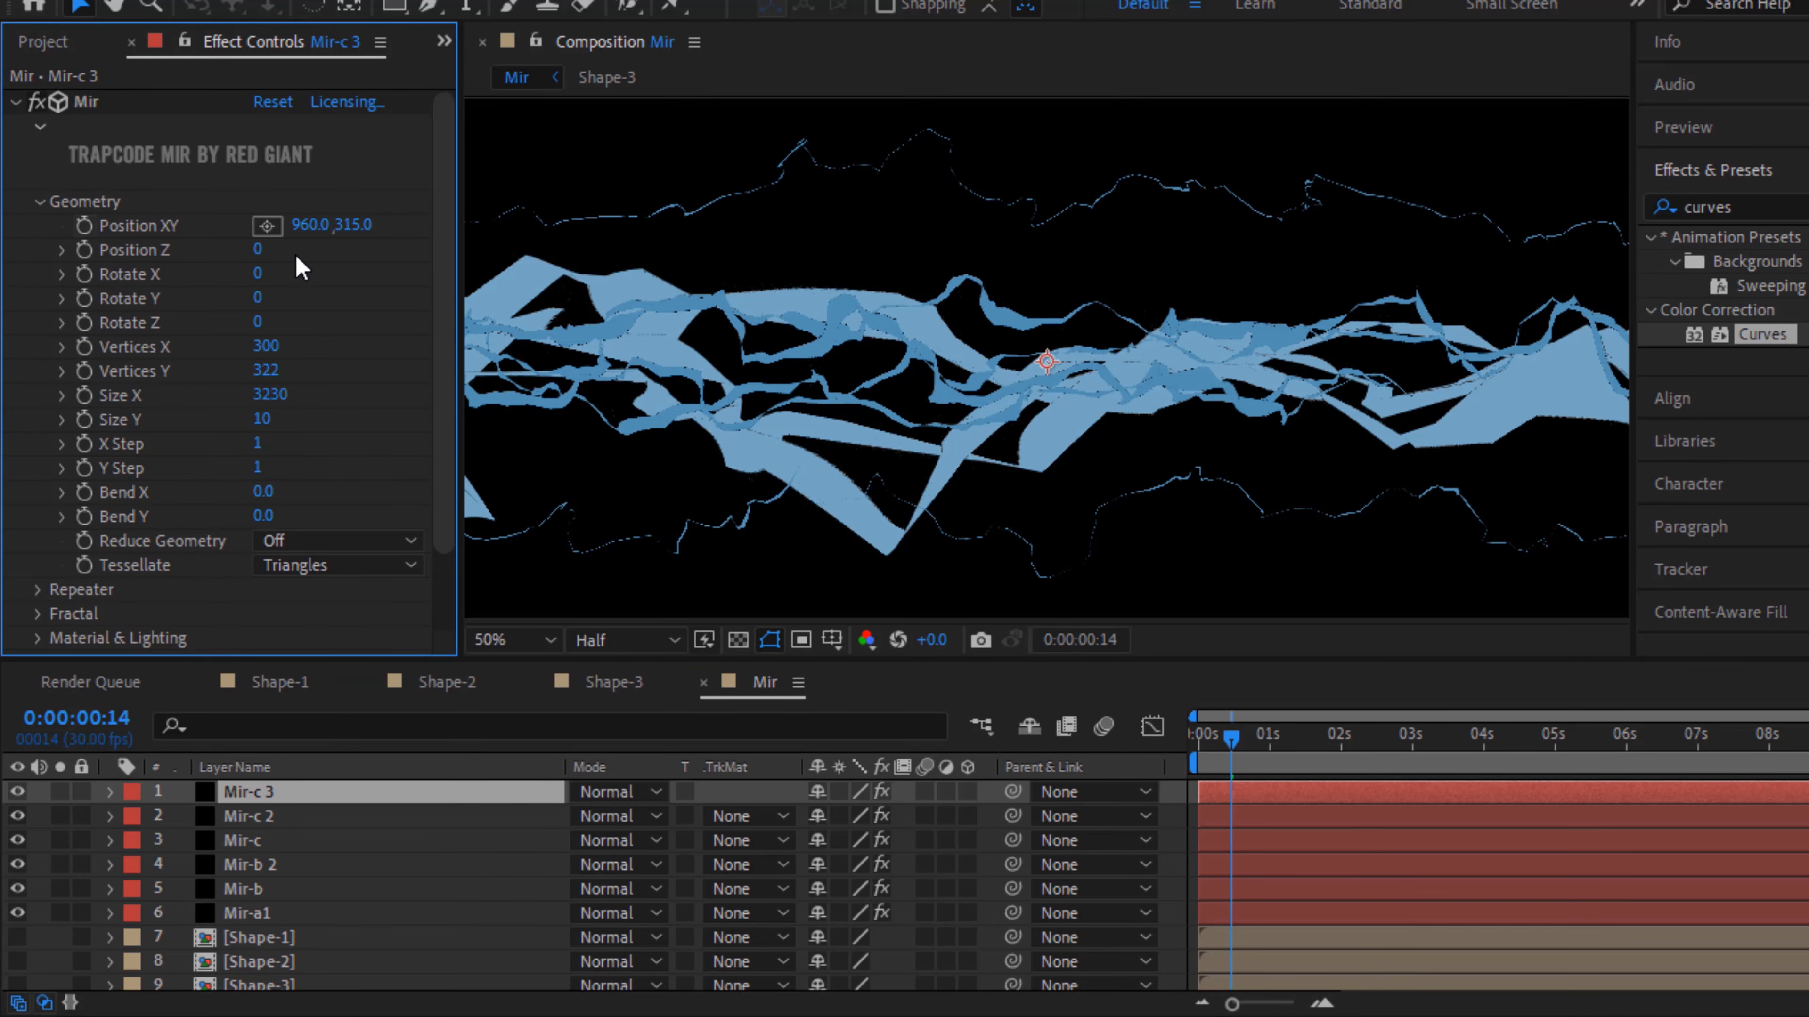
left_click(357, 225)
type("540")
key("Tab")
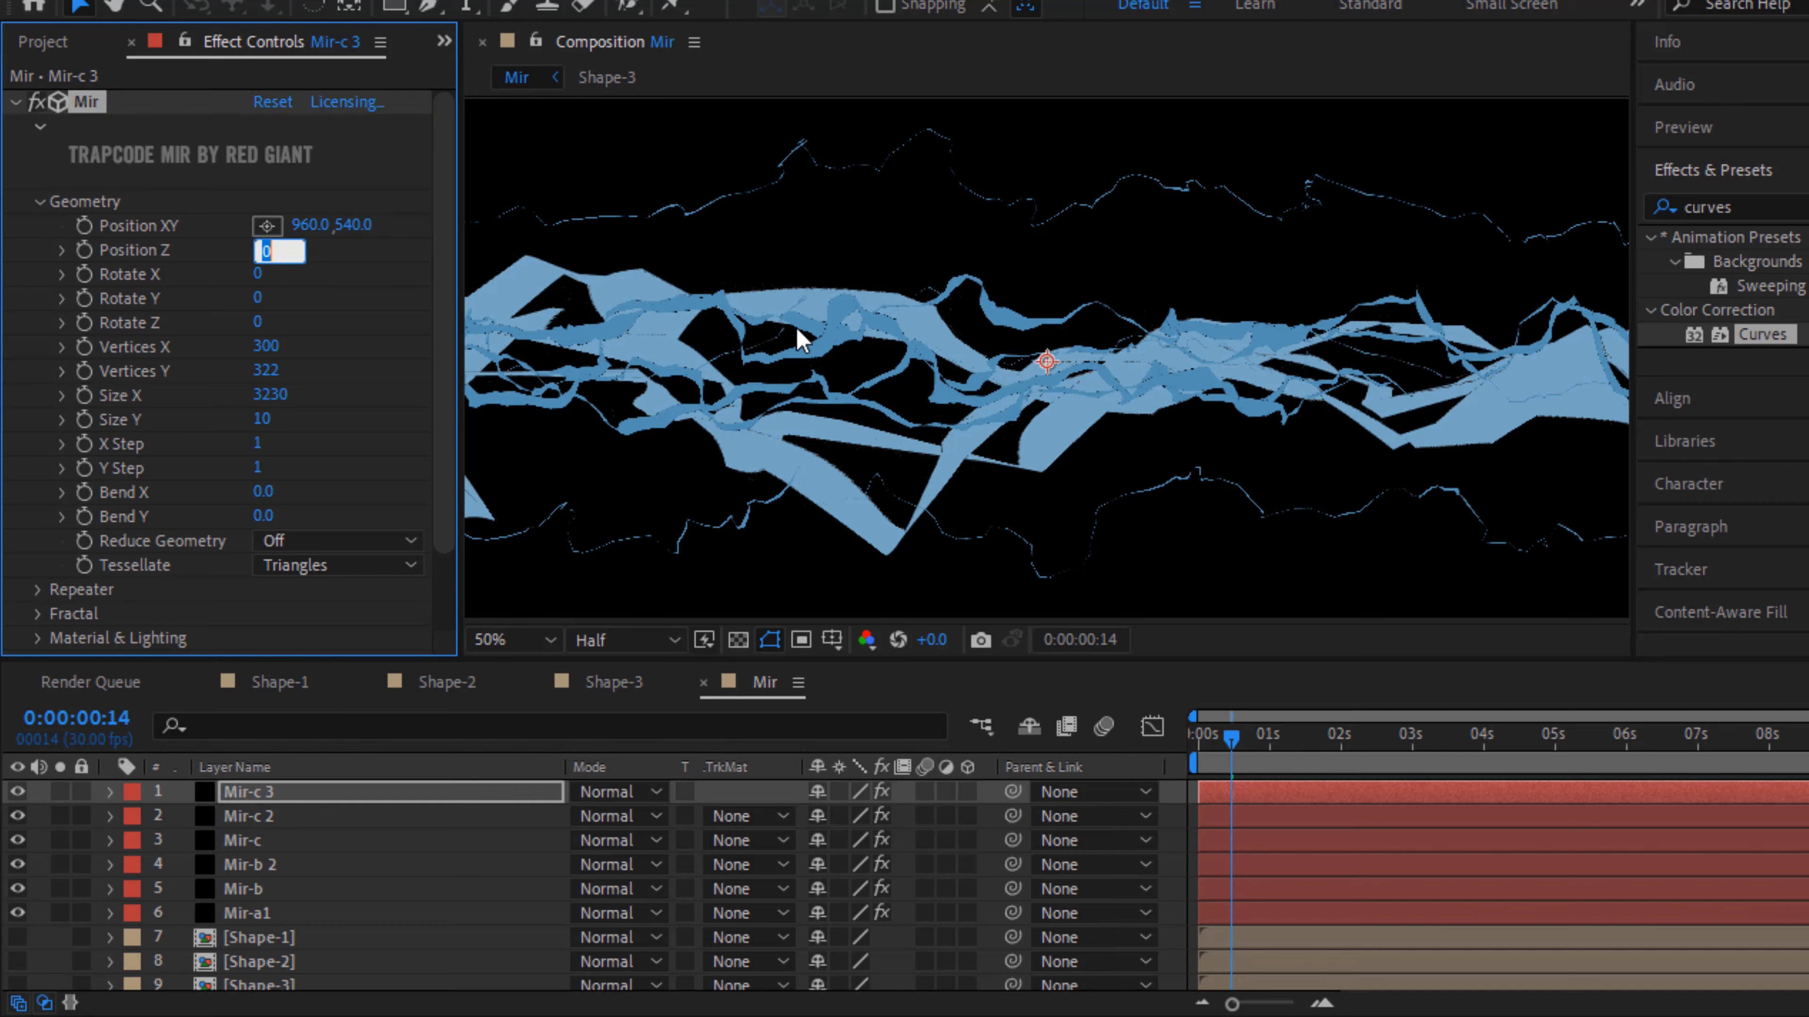
type("150")
key("Return")
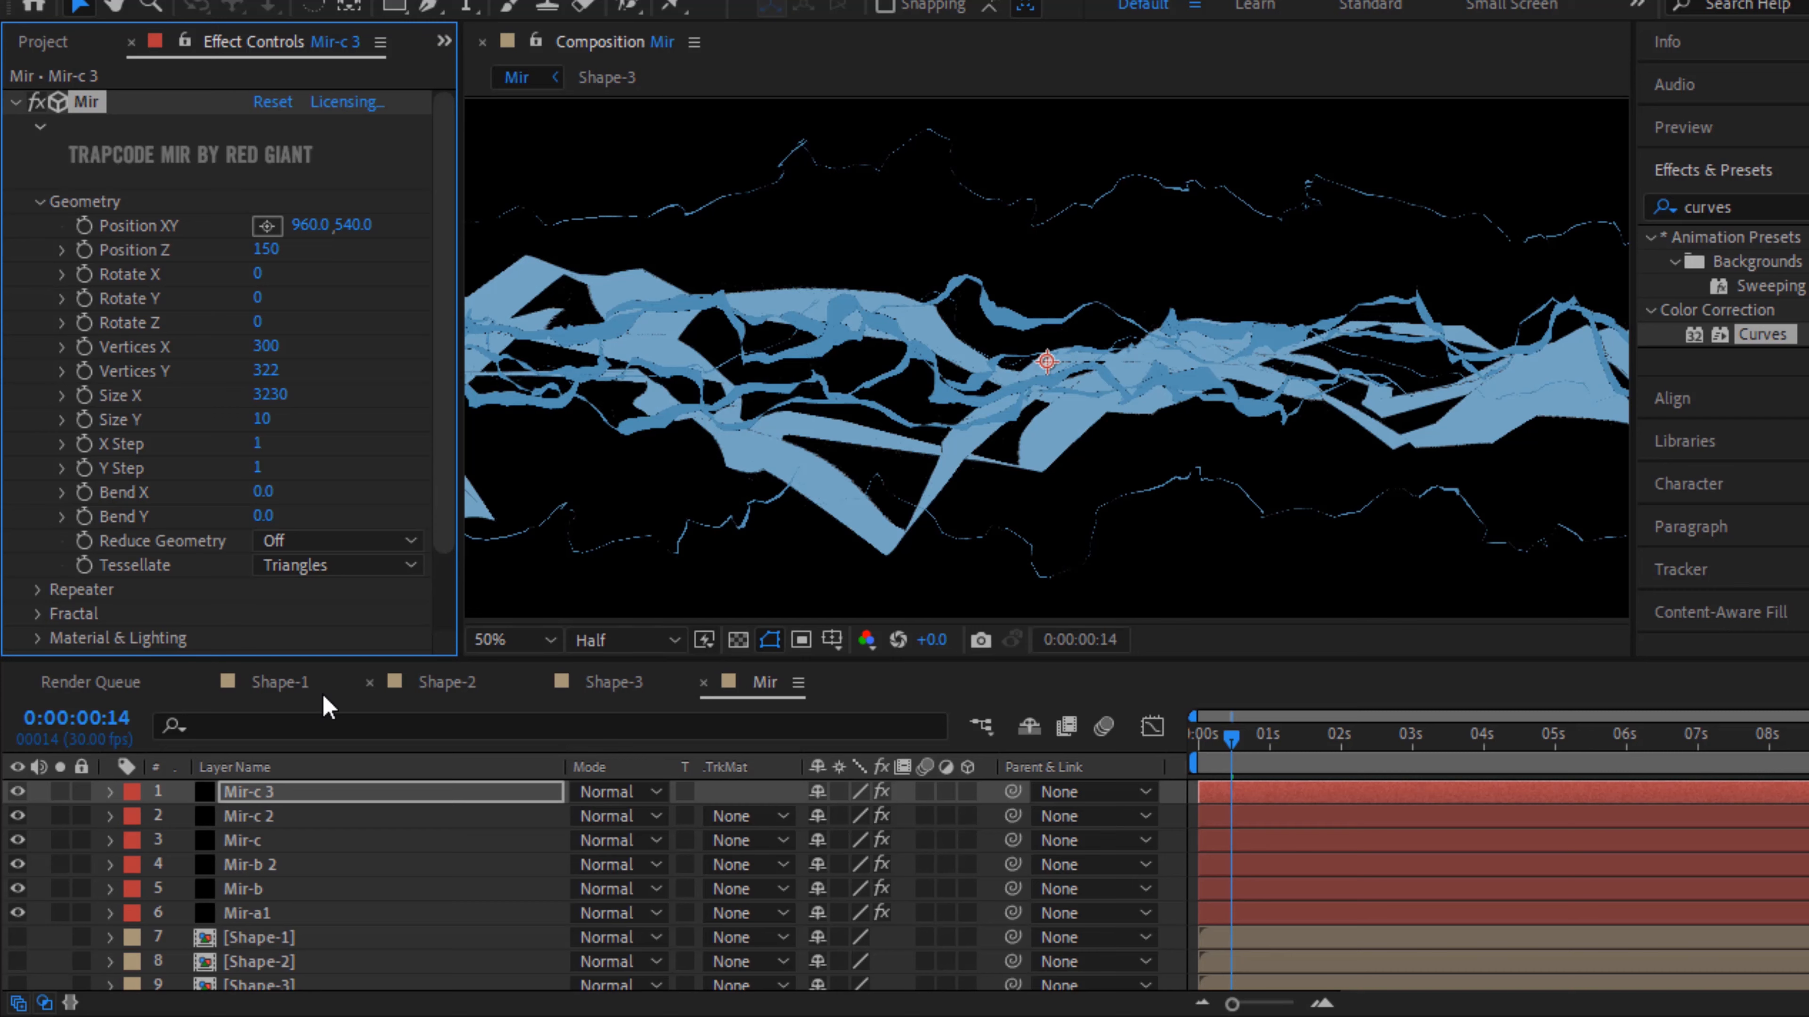
Solo the layers Mir-c 3, Mir-c 2 and Mir-c
left_click(61, 792)
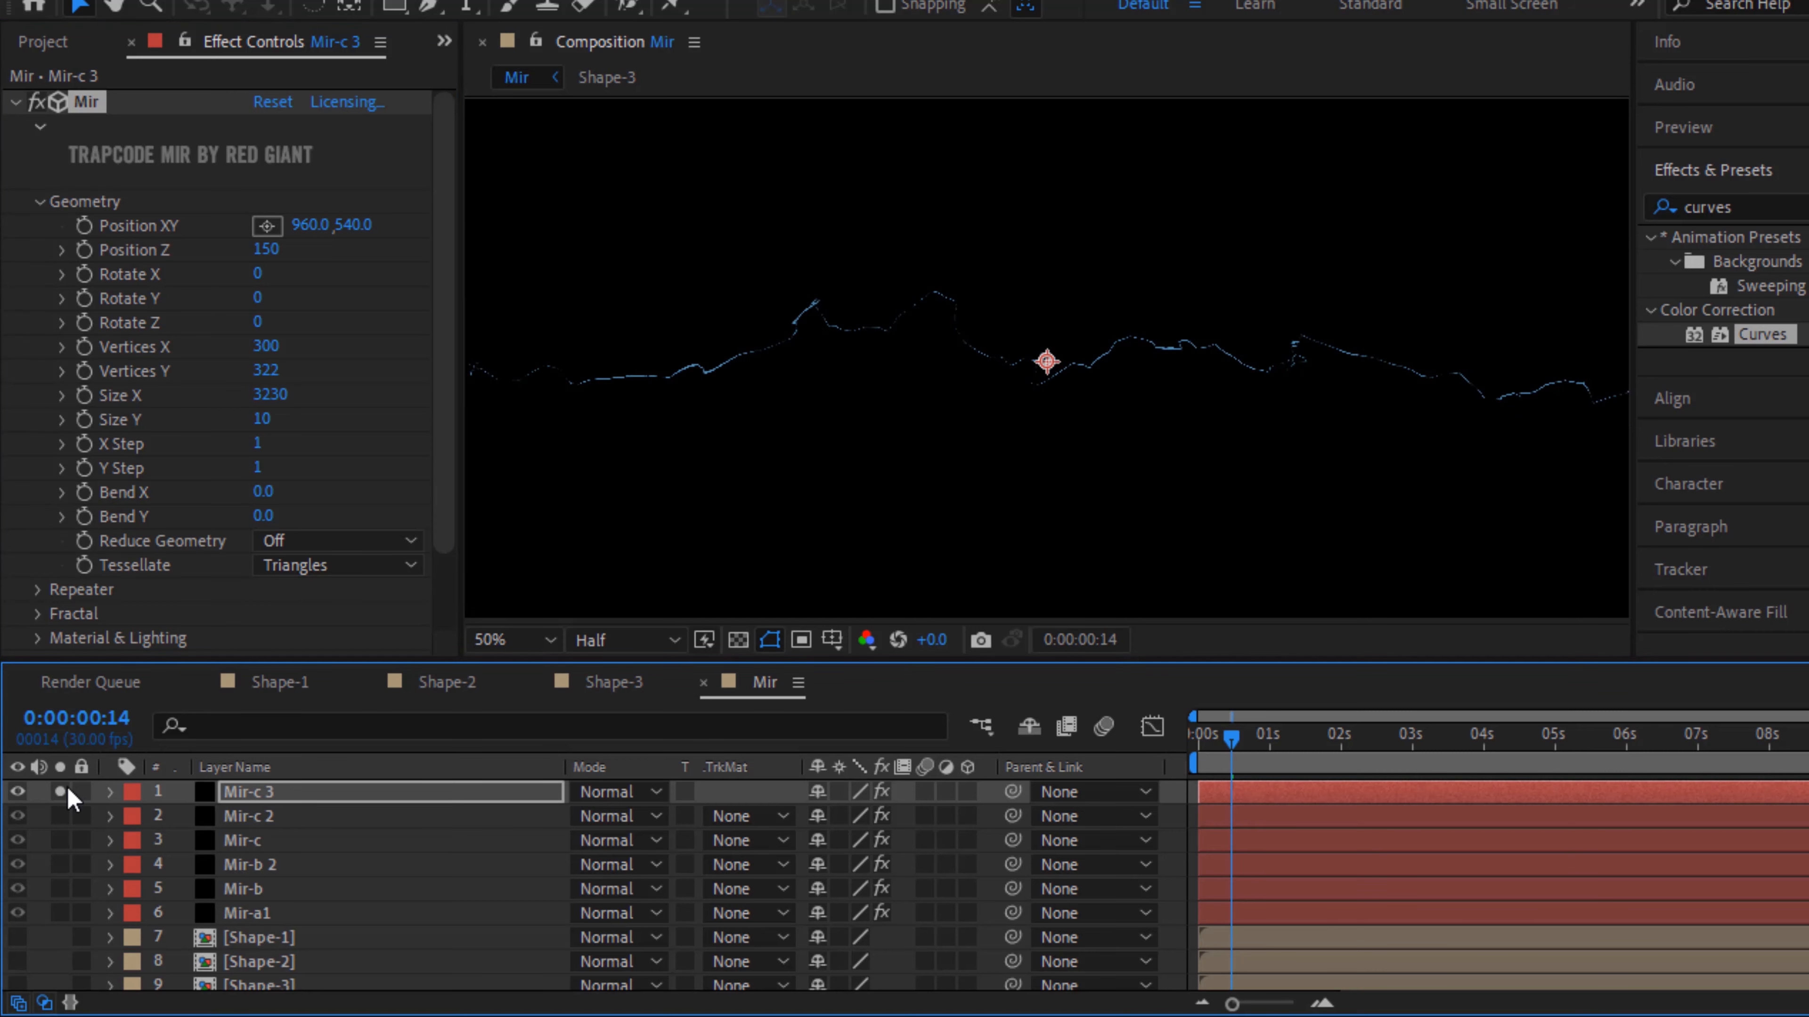
left_click(61, 816)
left_click(61, 840)
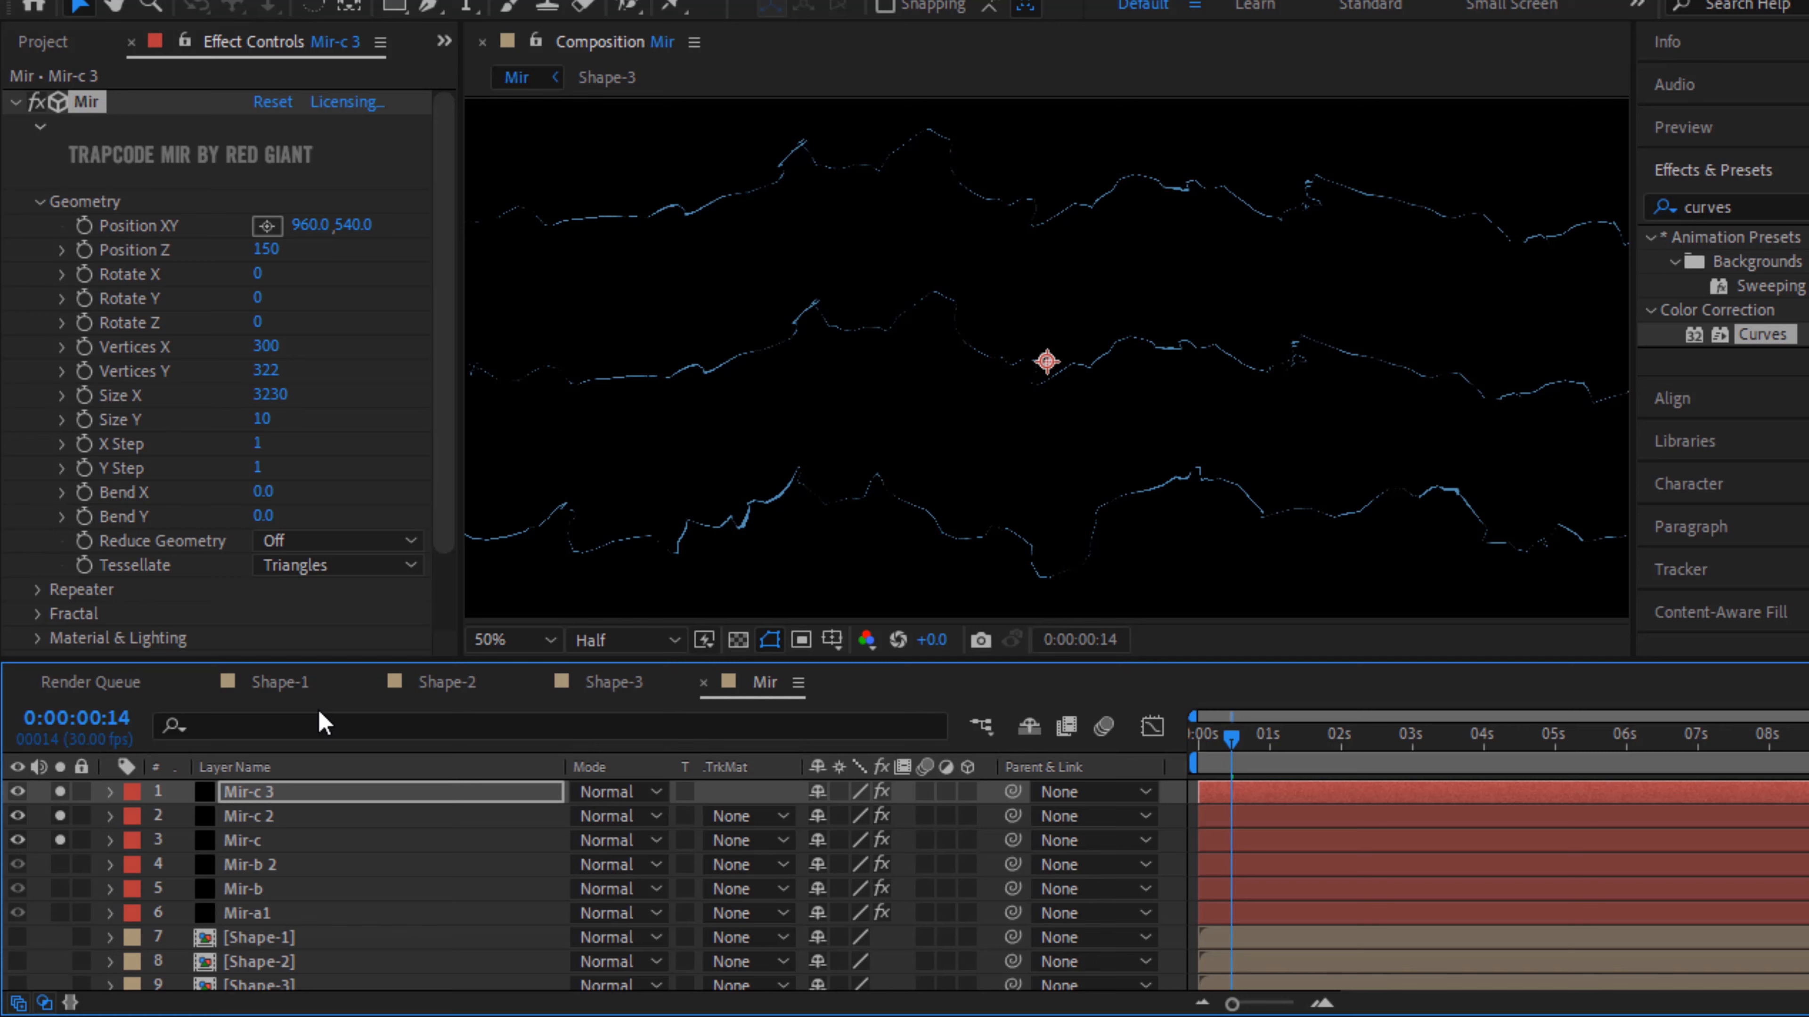
Replace the fractal Evolution expression on Mir-c 3 with time*200-2000
left_click(36, 203)
left_click(37, 248)
scroll(39, 251, "down", 3)
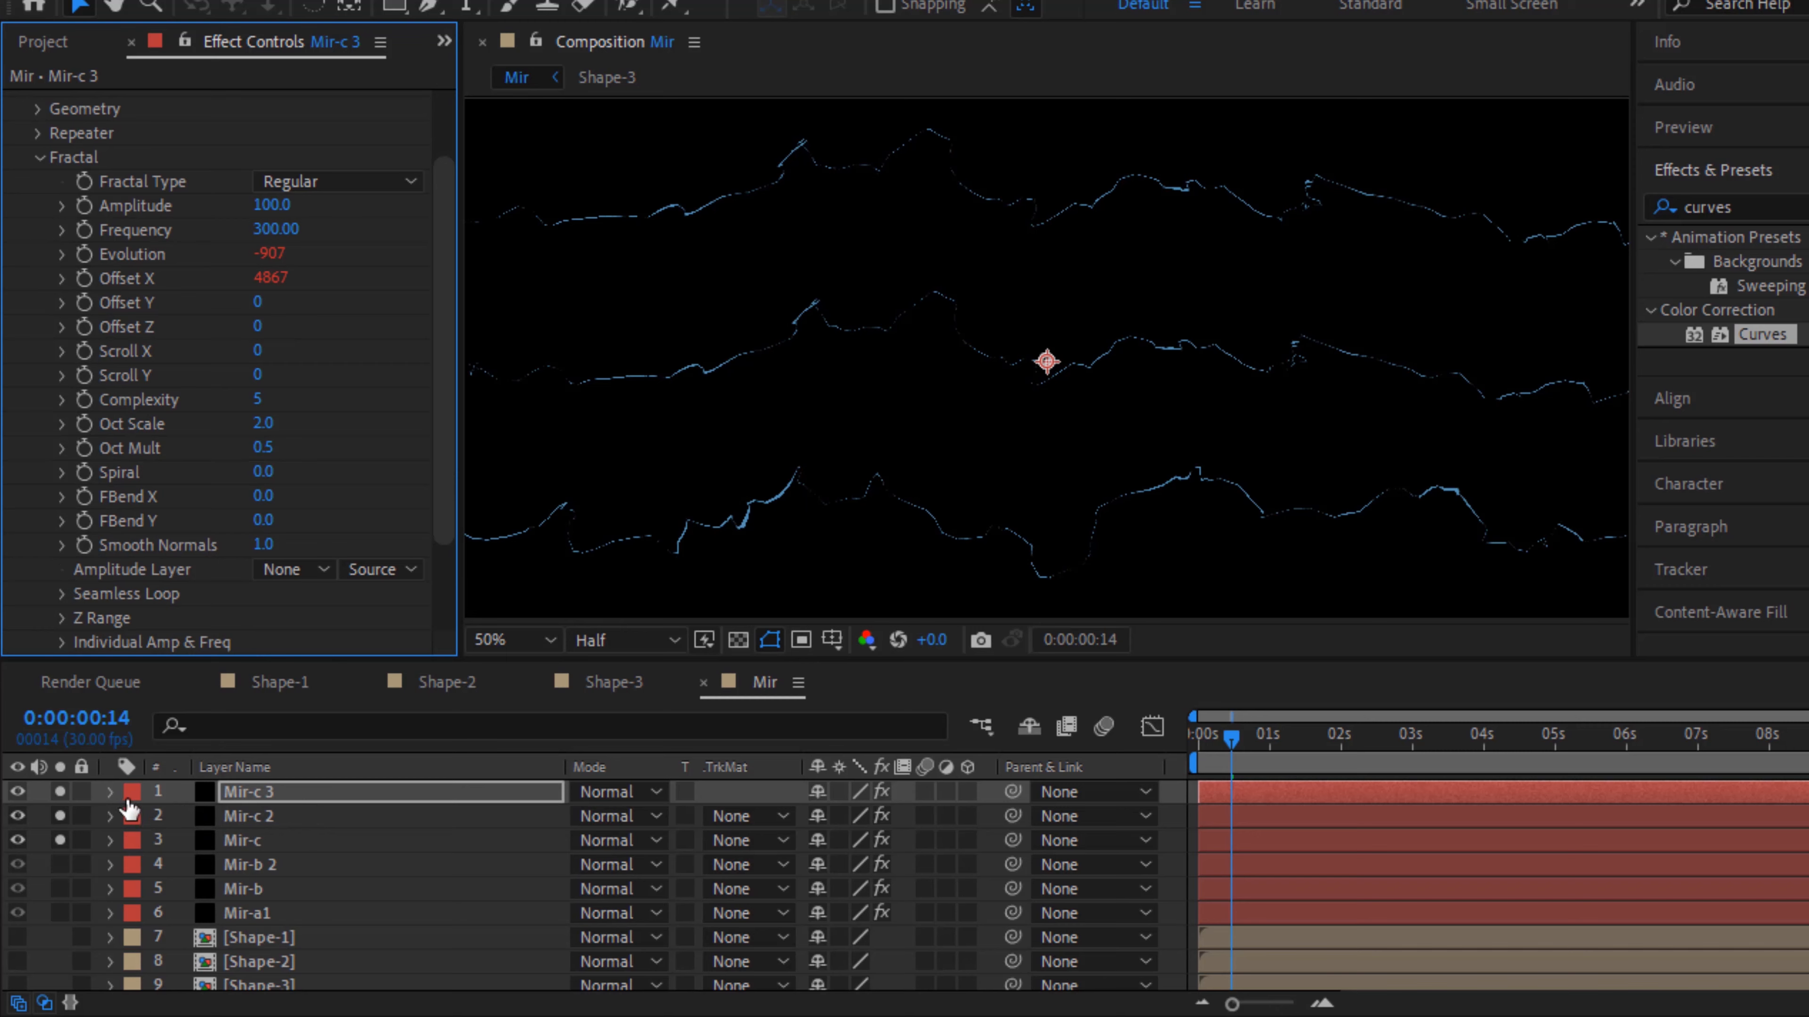
left_click(110, 793)
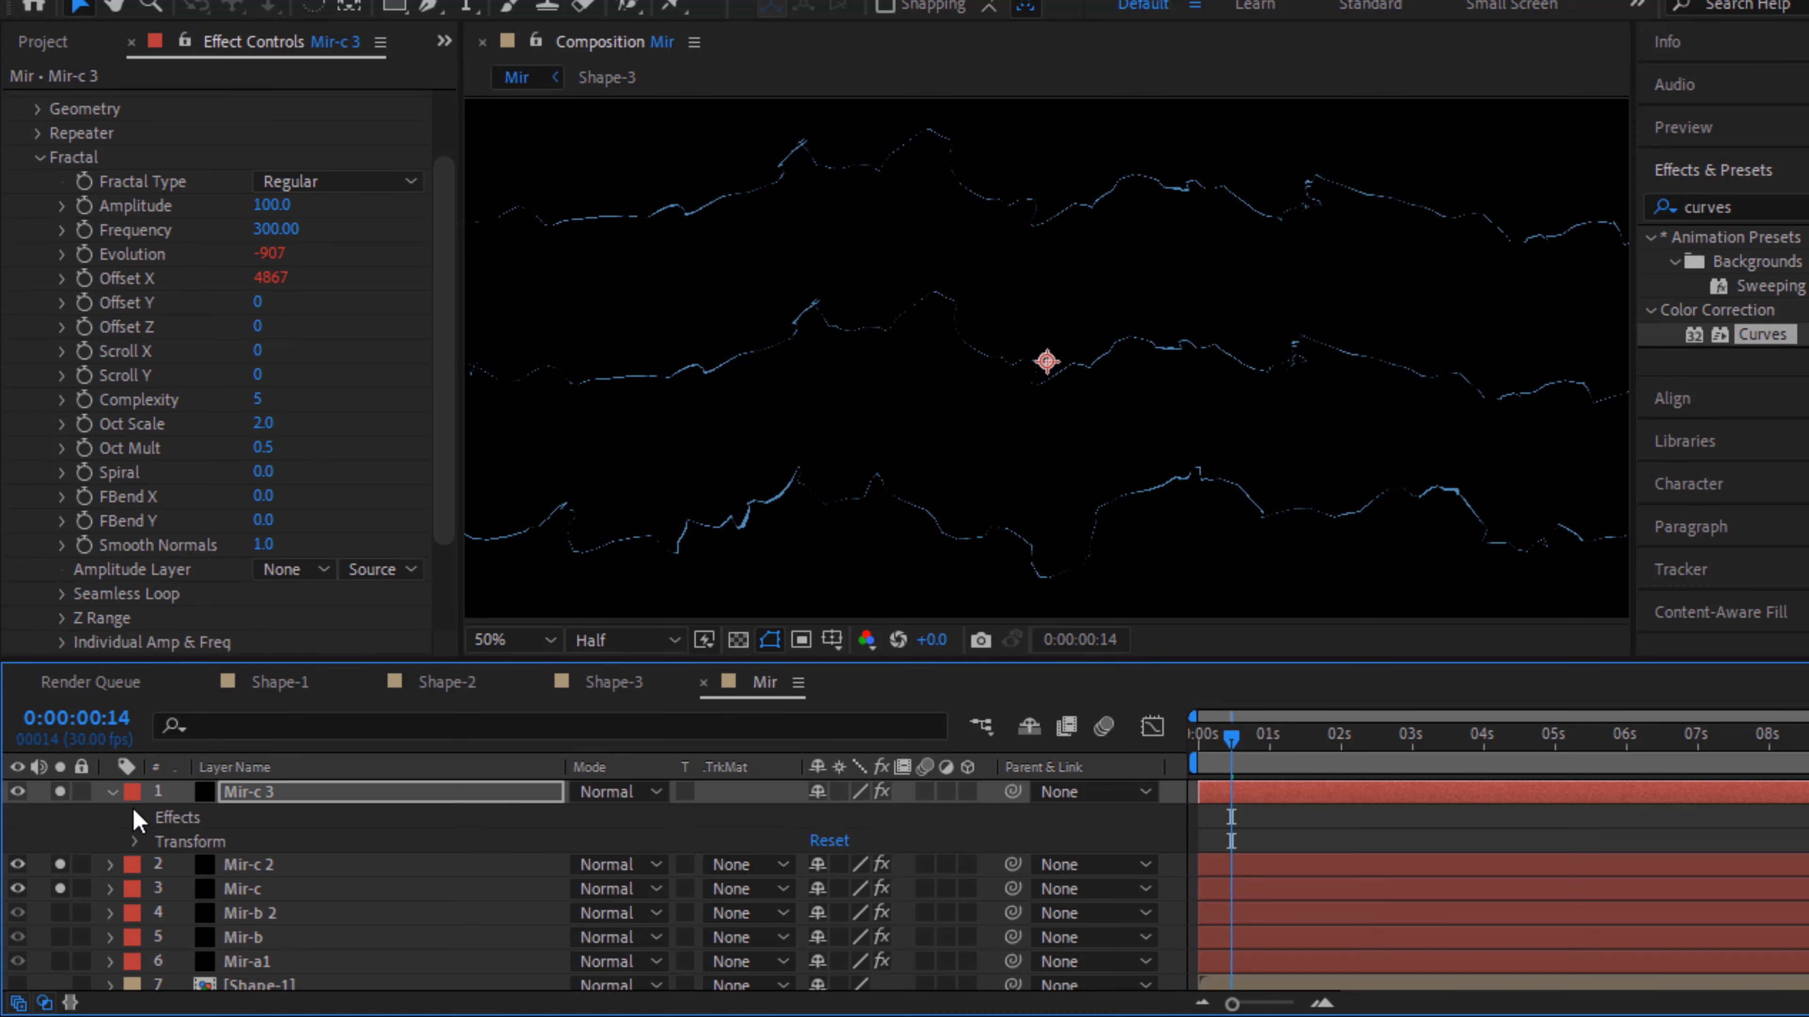
left_click(136, 818)
left_click(159, 841)
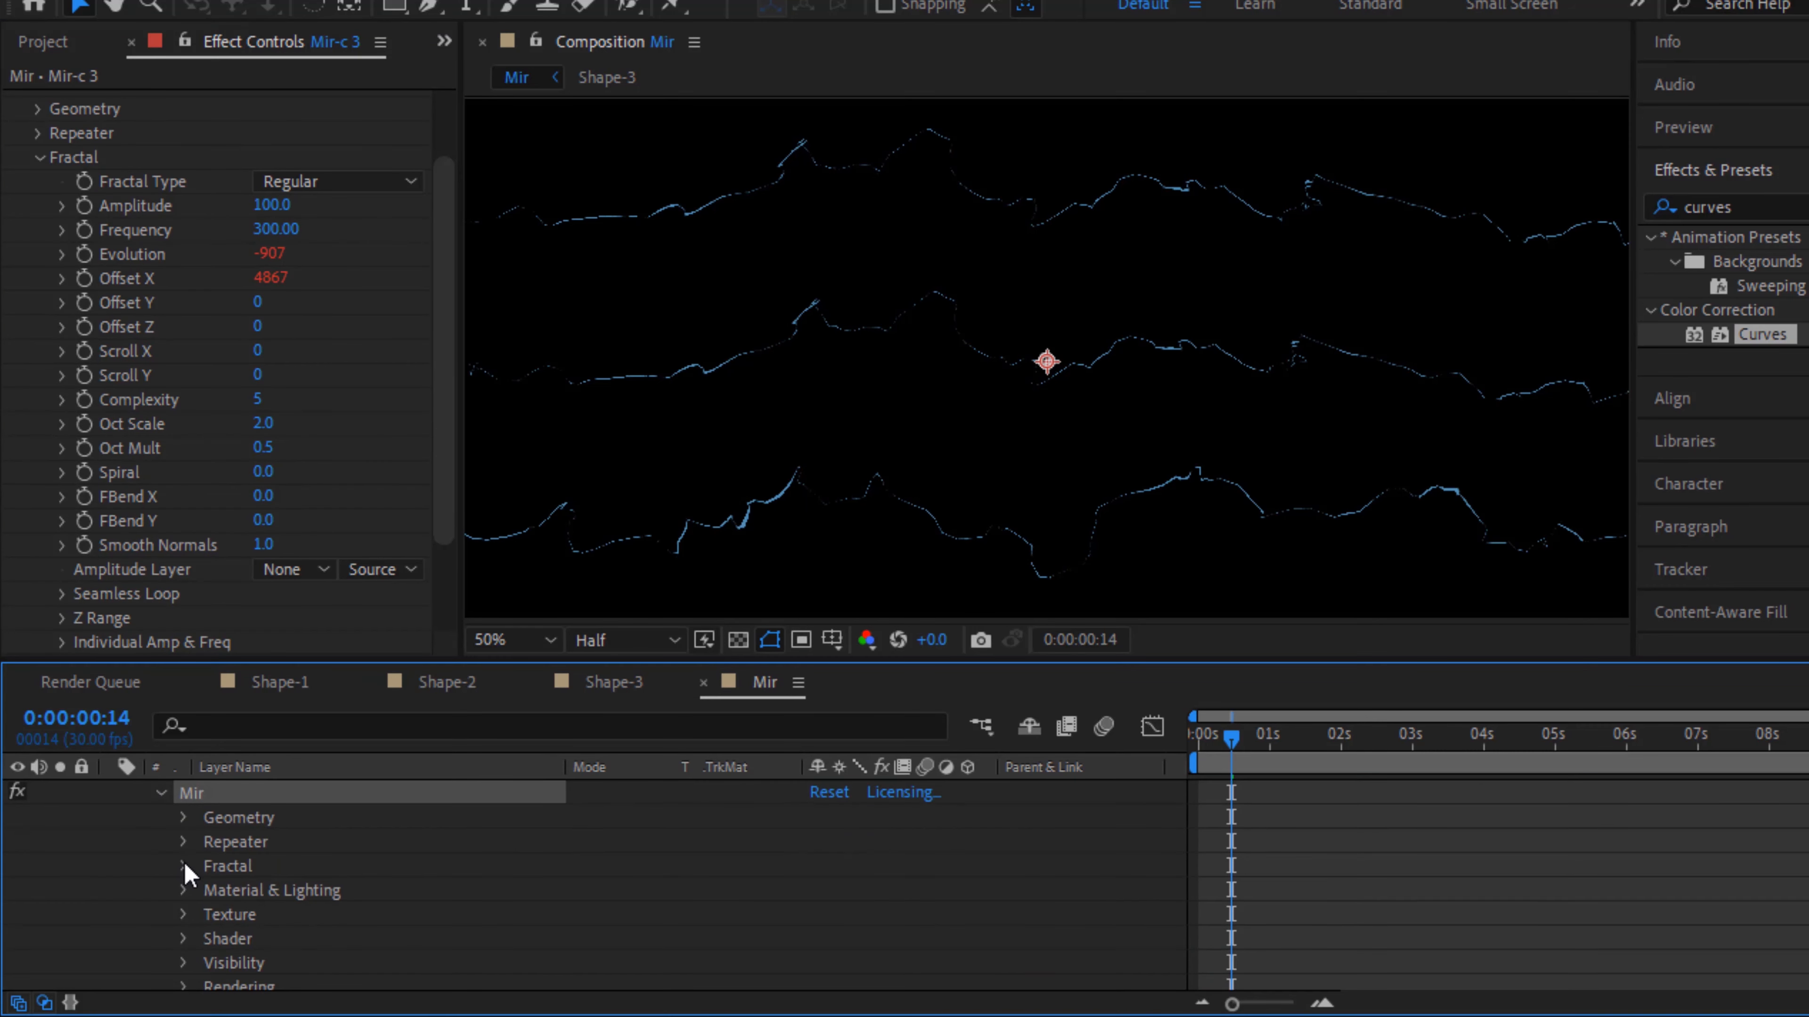
left_click(183, 866)
left_click(207, 891)
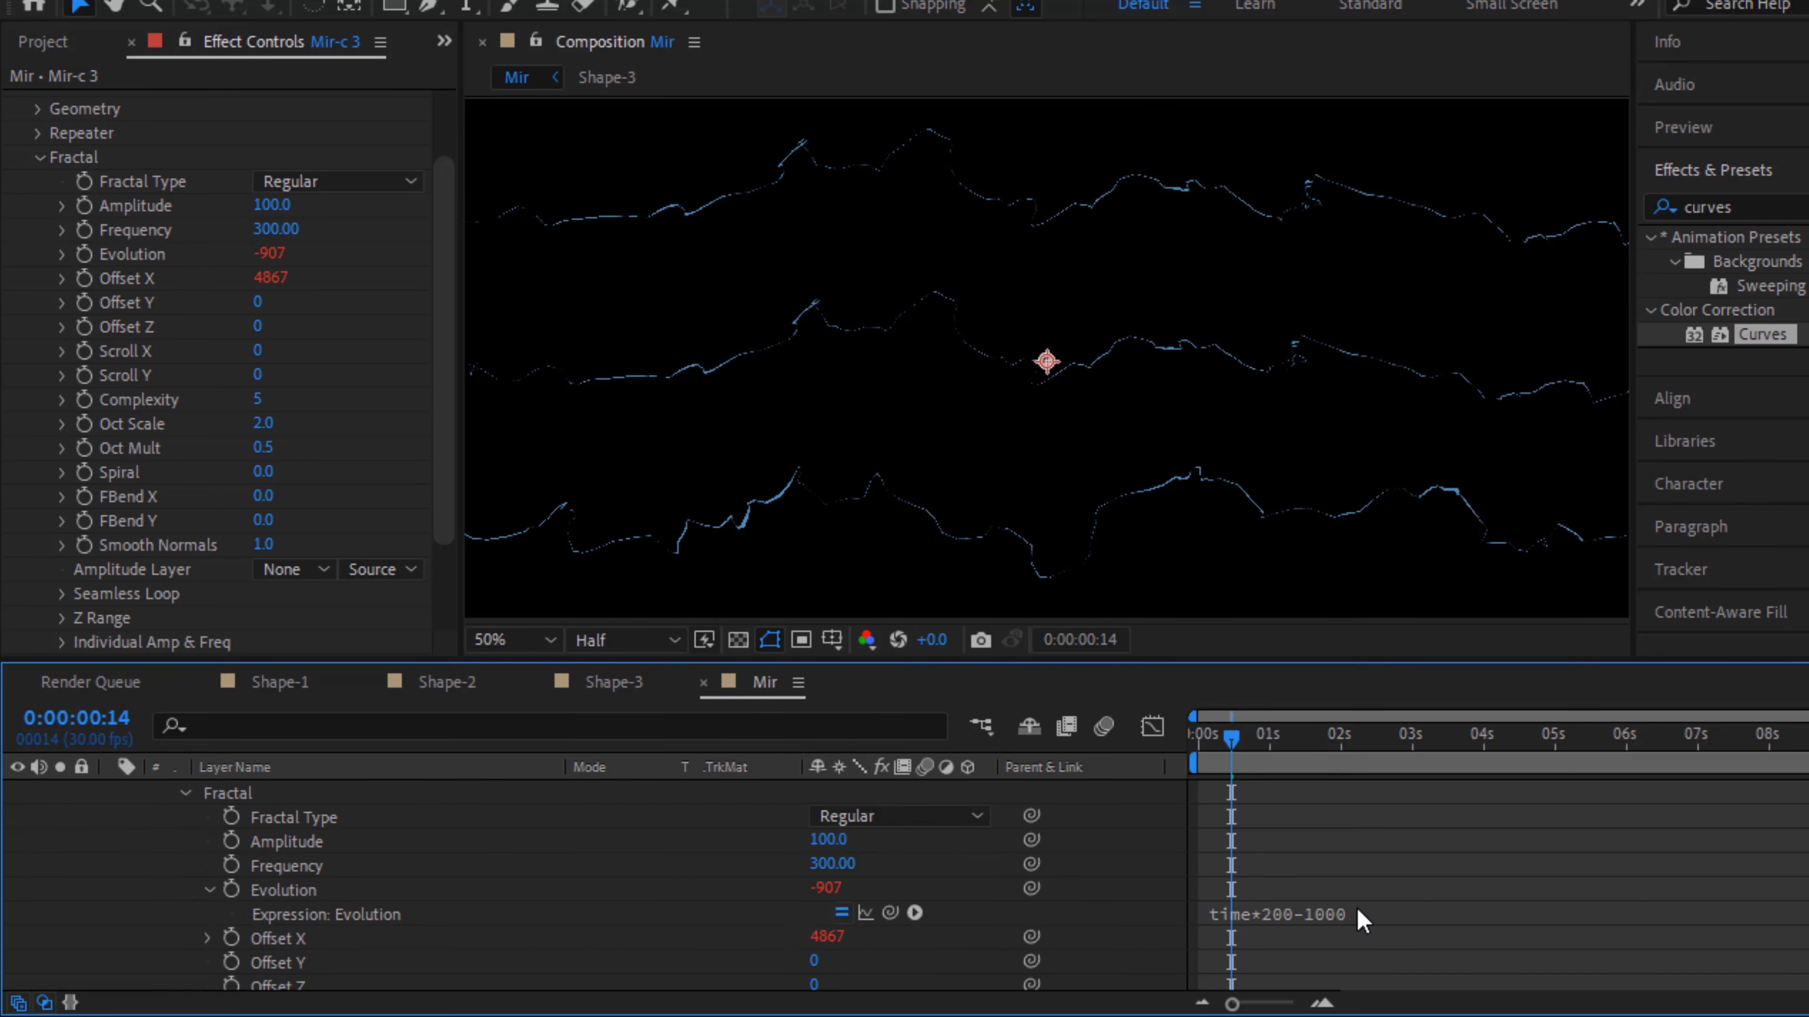
left_click(1385, 912)
left_click(1399, 912)
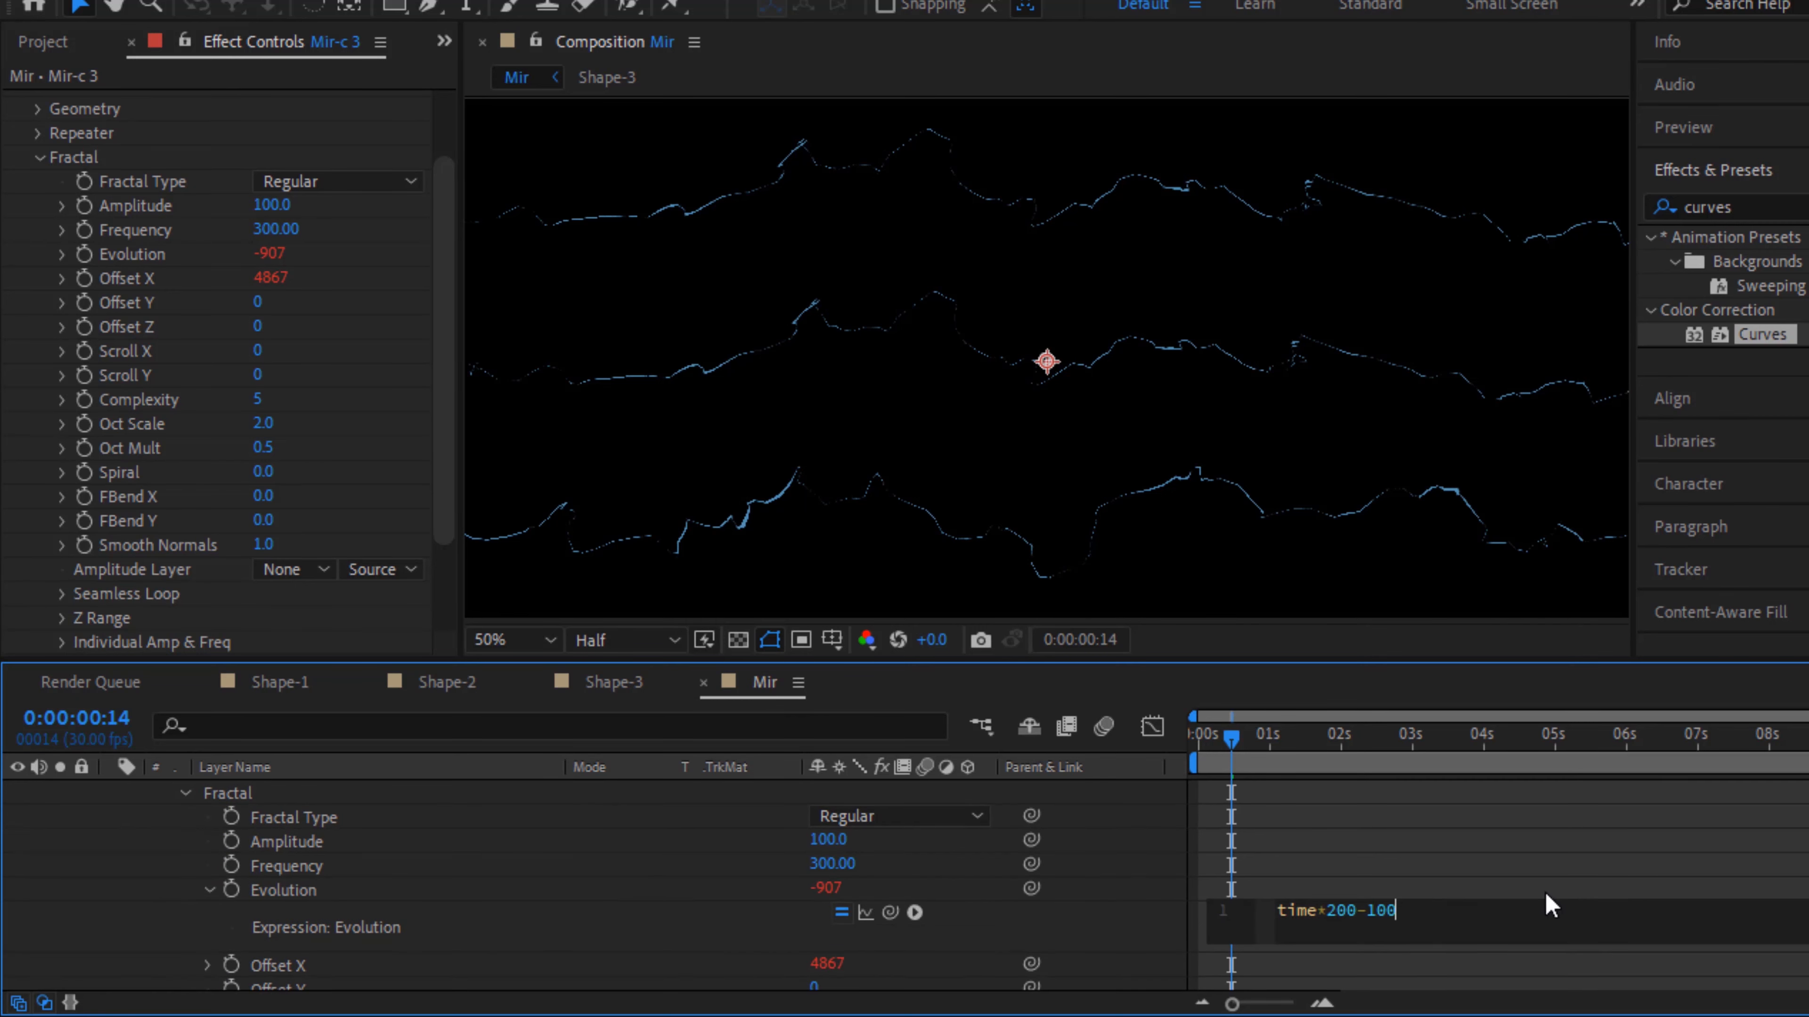
key("BackSpace")
key("BackSpace")
key("BackSpace")
type("2000")
left_click(1141, 925)
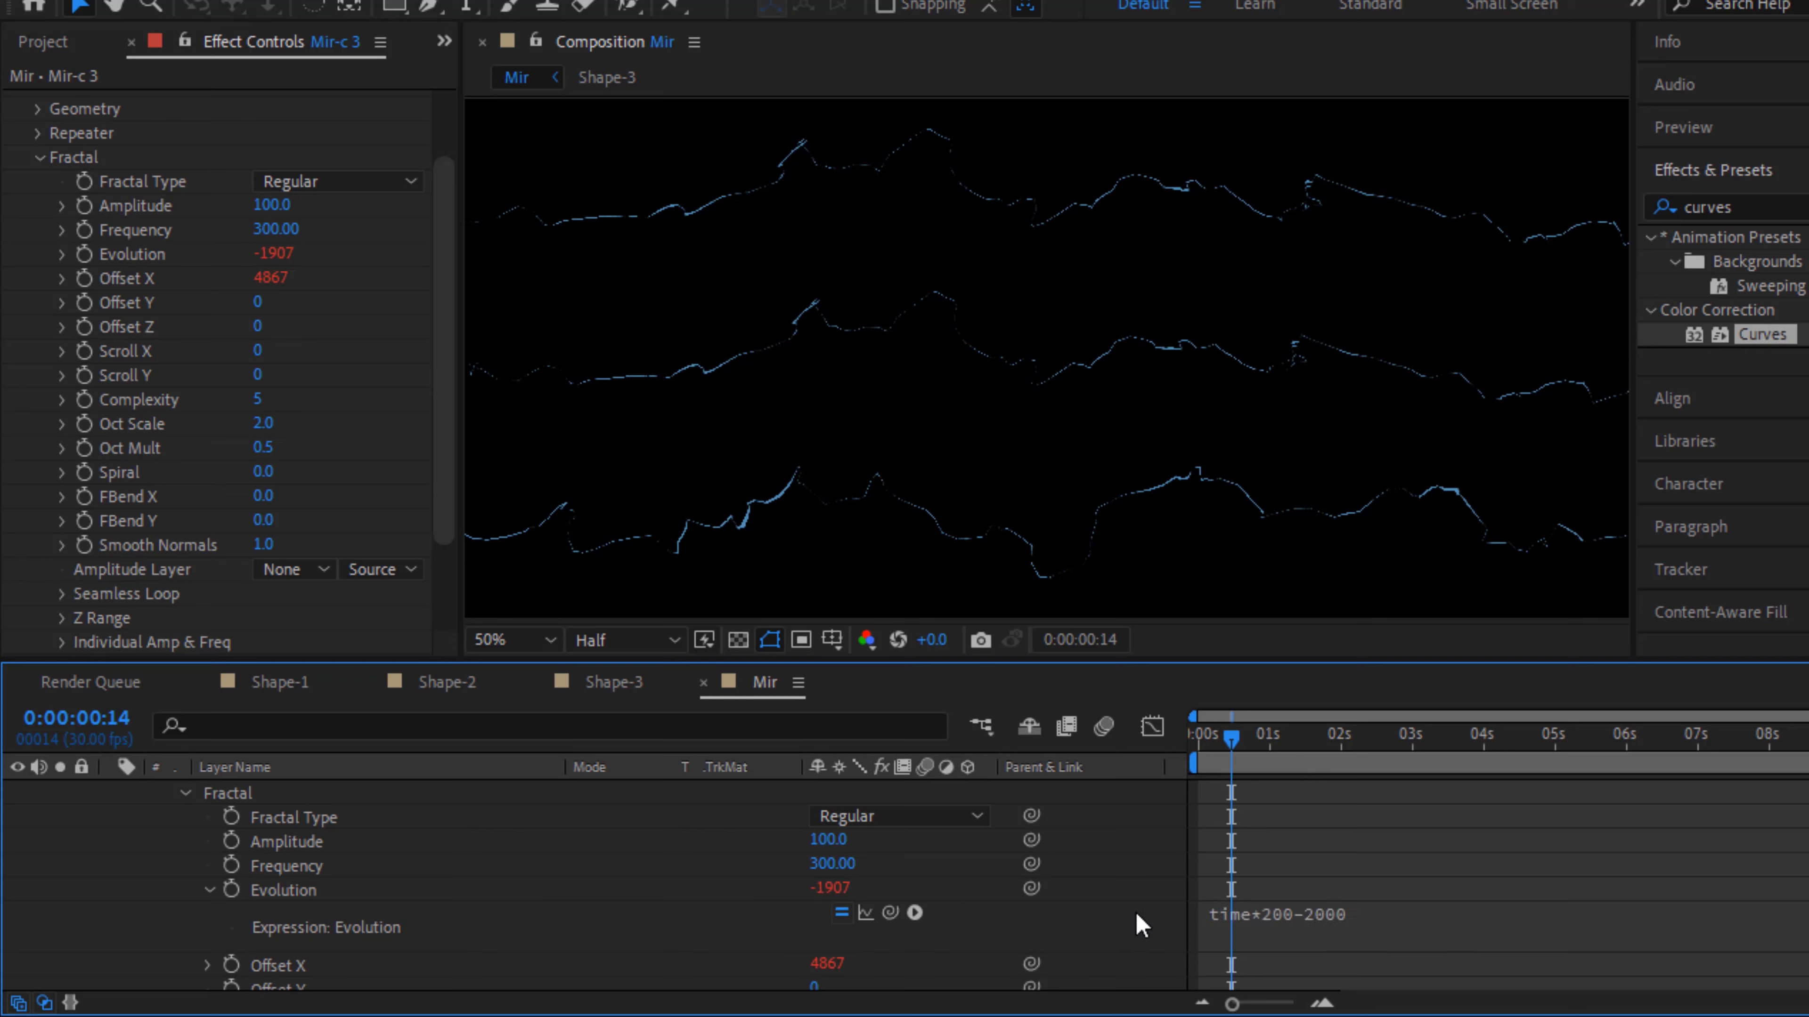
Replace the fractal Offset X expression on Mir-c 3 with time*4000+5000
left_click(208, 963)
left_click(1409, 978)
left_click(1444, 974)
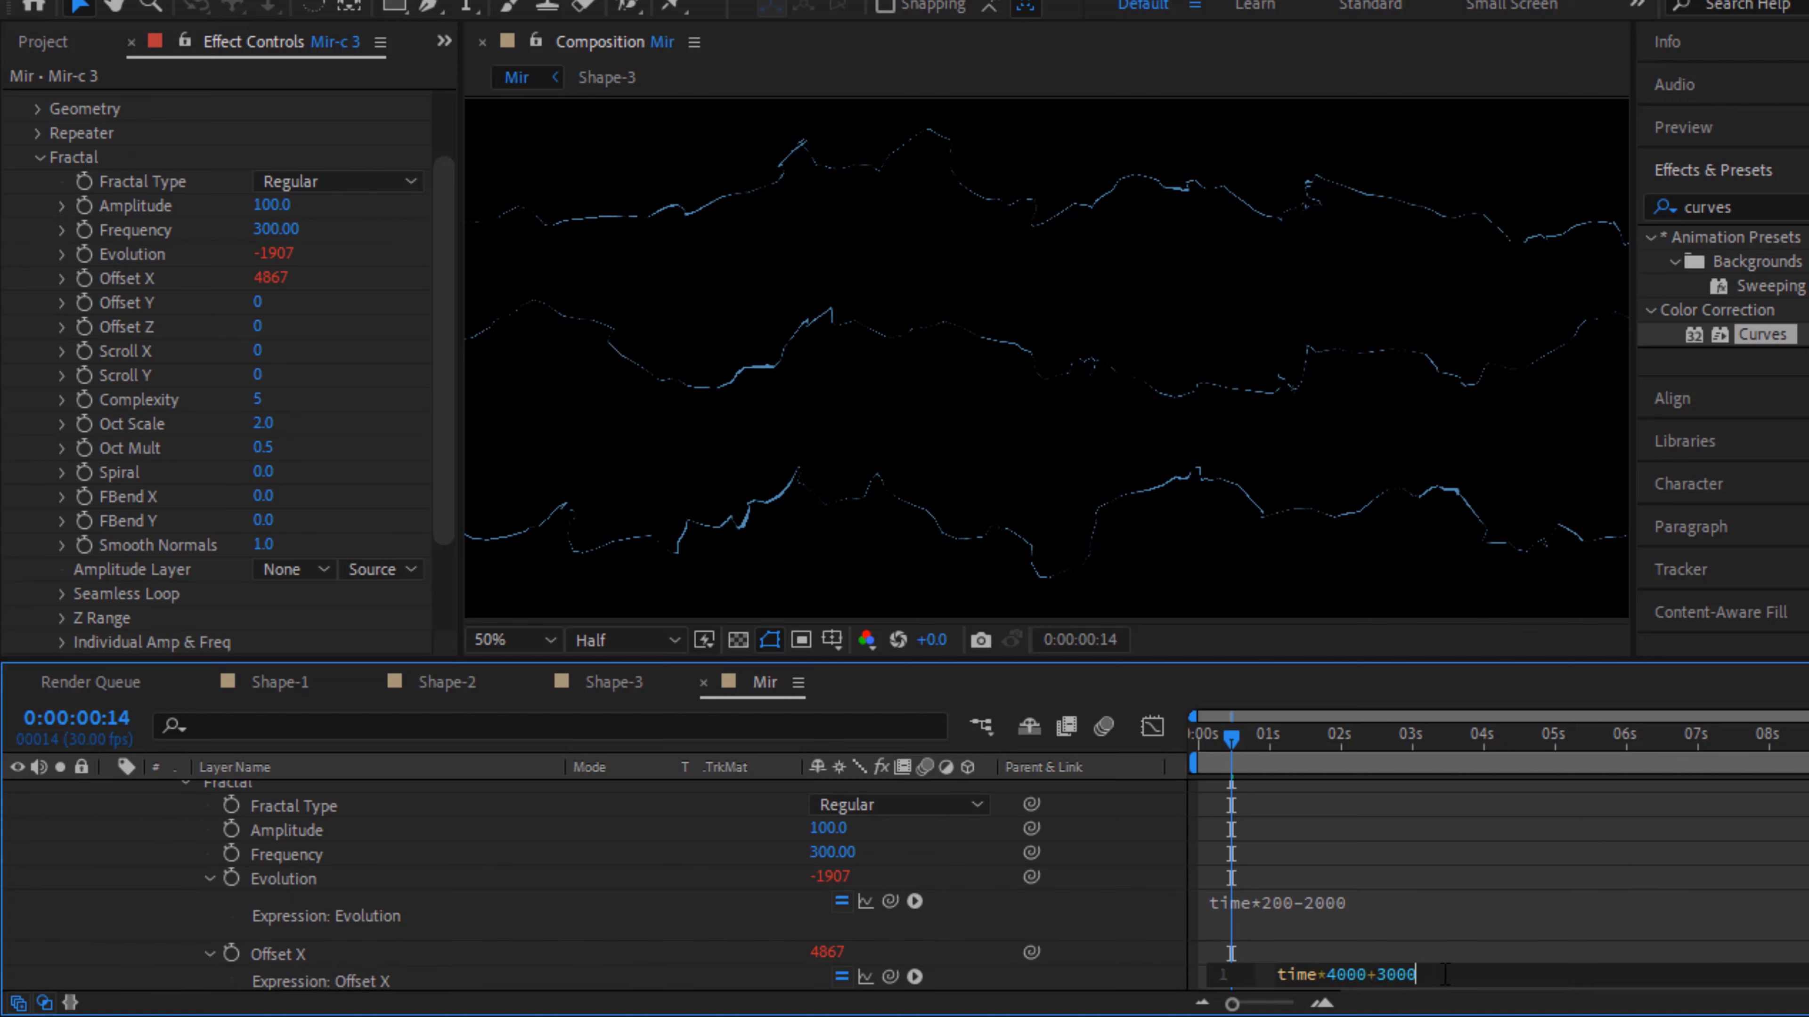
key("BackSpace")
key("BackSpace")
key("BackSpace")
type("5000")
left_click(1111, 937)
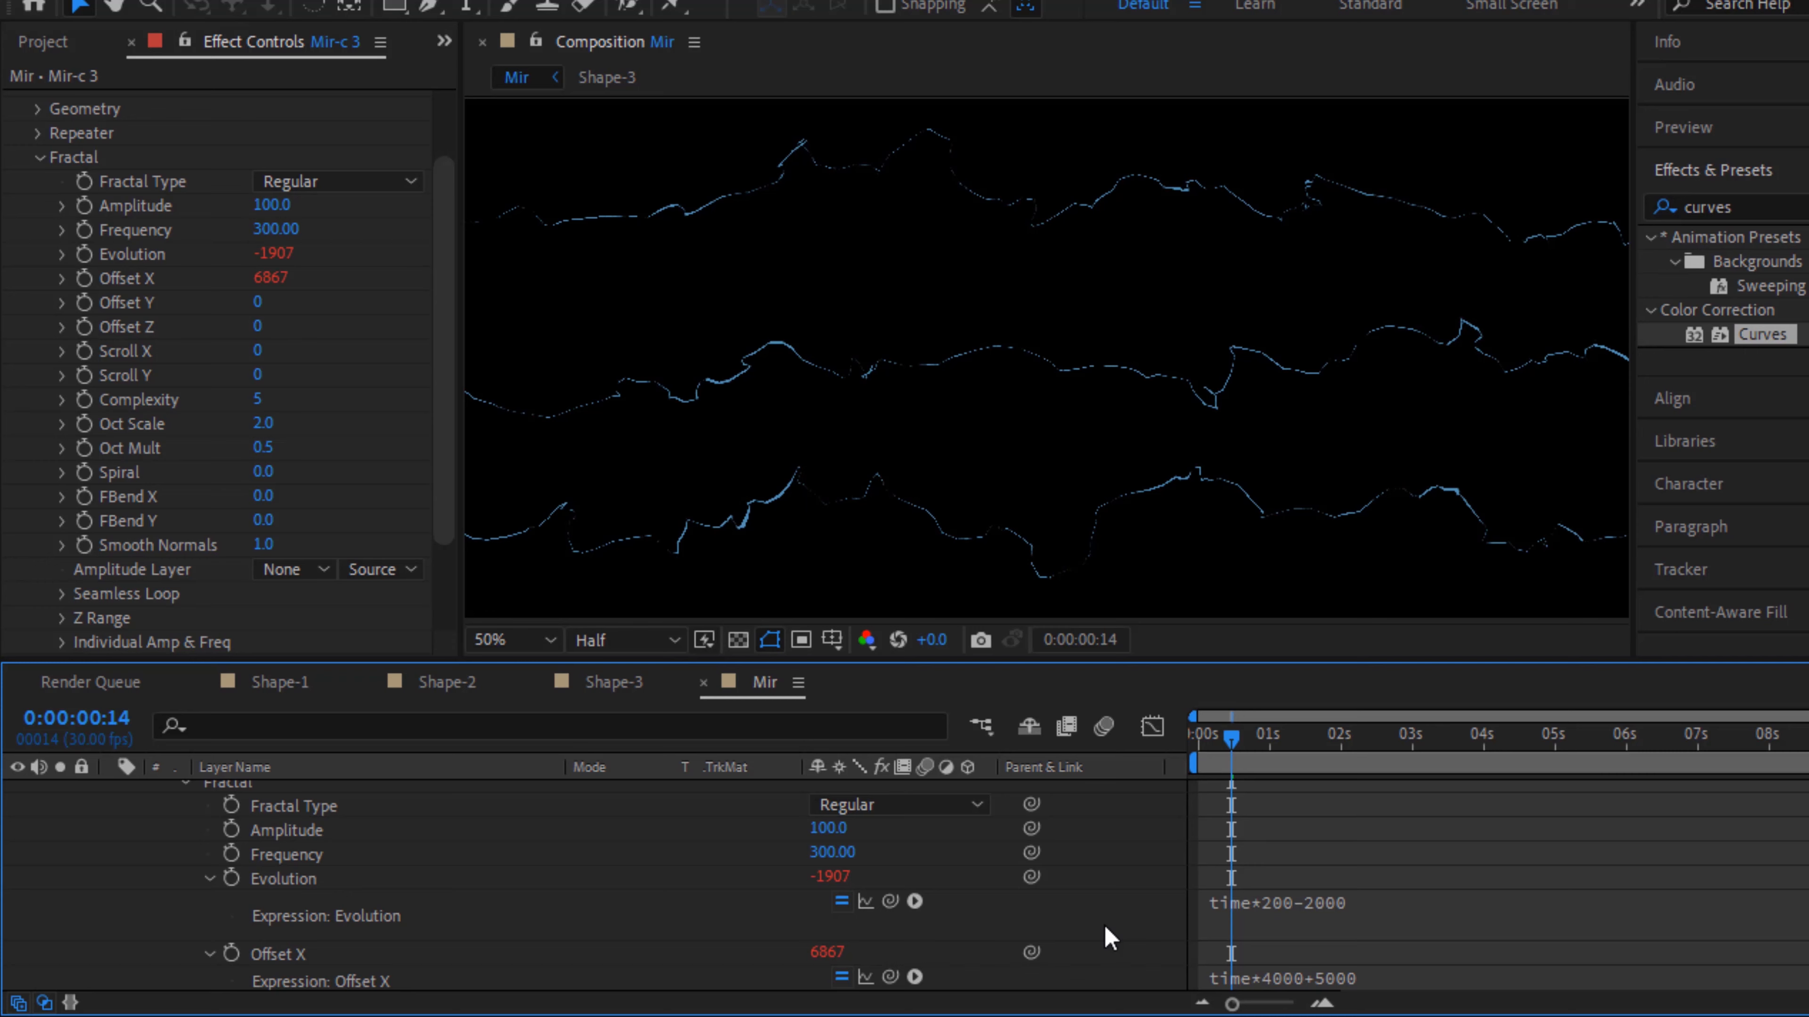
Collapse the properties of the Mir-c 3 layer and duplicate the layer
scroll(270, 884, "up", 5)
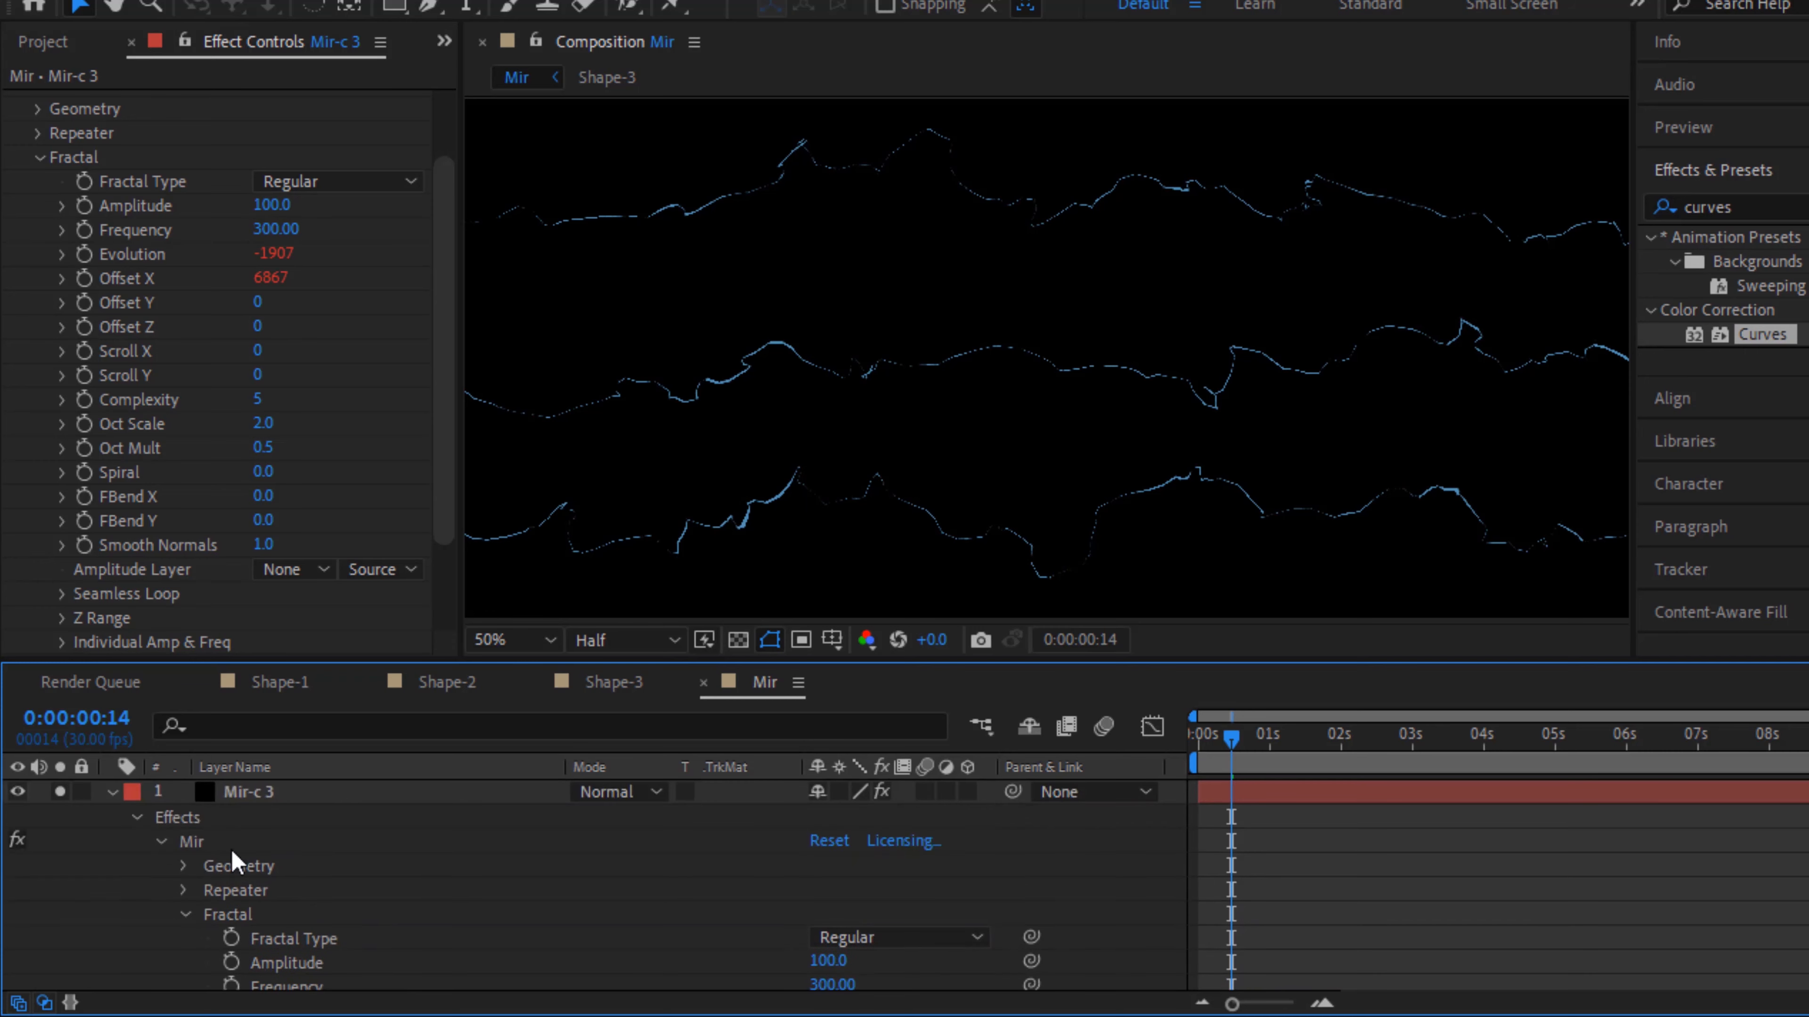
left_click(110, 792)
left_click(252, 796)
key("ctrl+d")
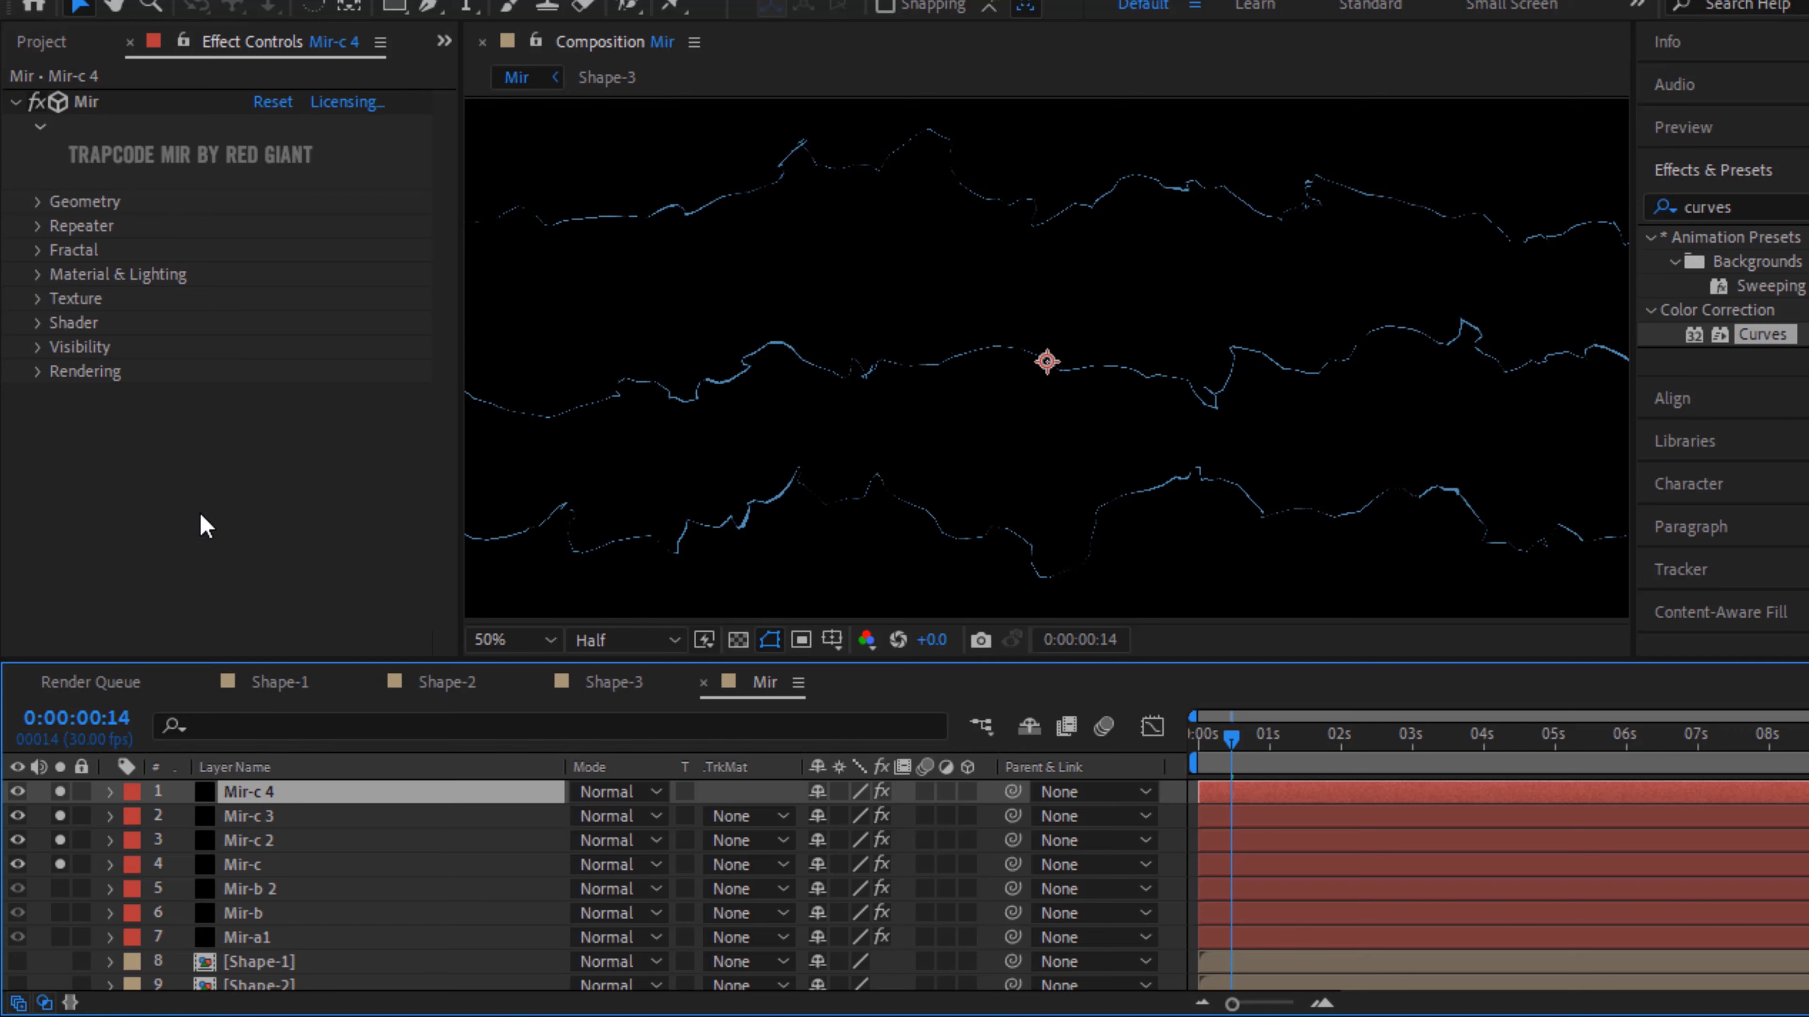
Set the Mir geometry's Position Z to -150 on Mir-c 4 and collapse the Geometry settings
left_click(38, 202)
left_click(266, 250)
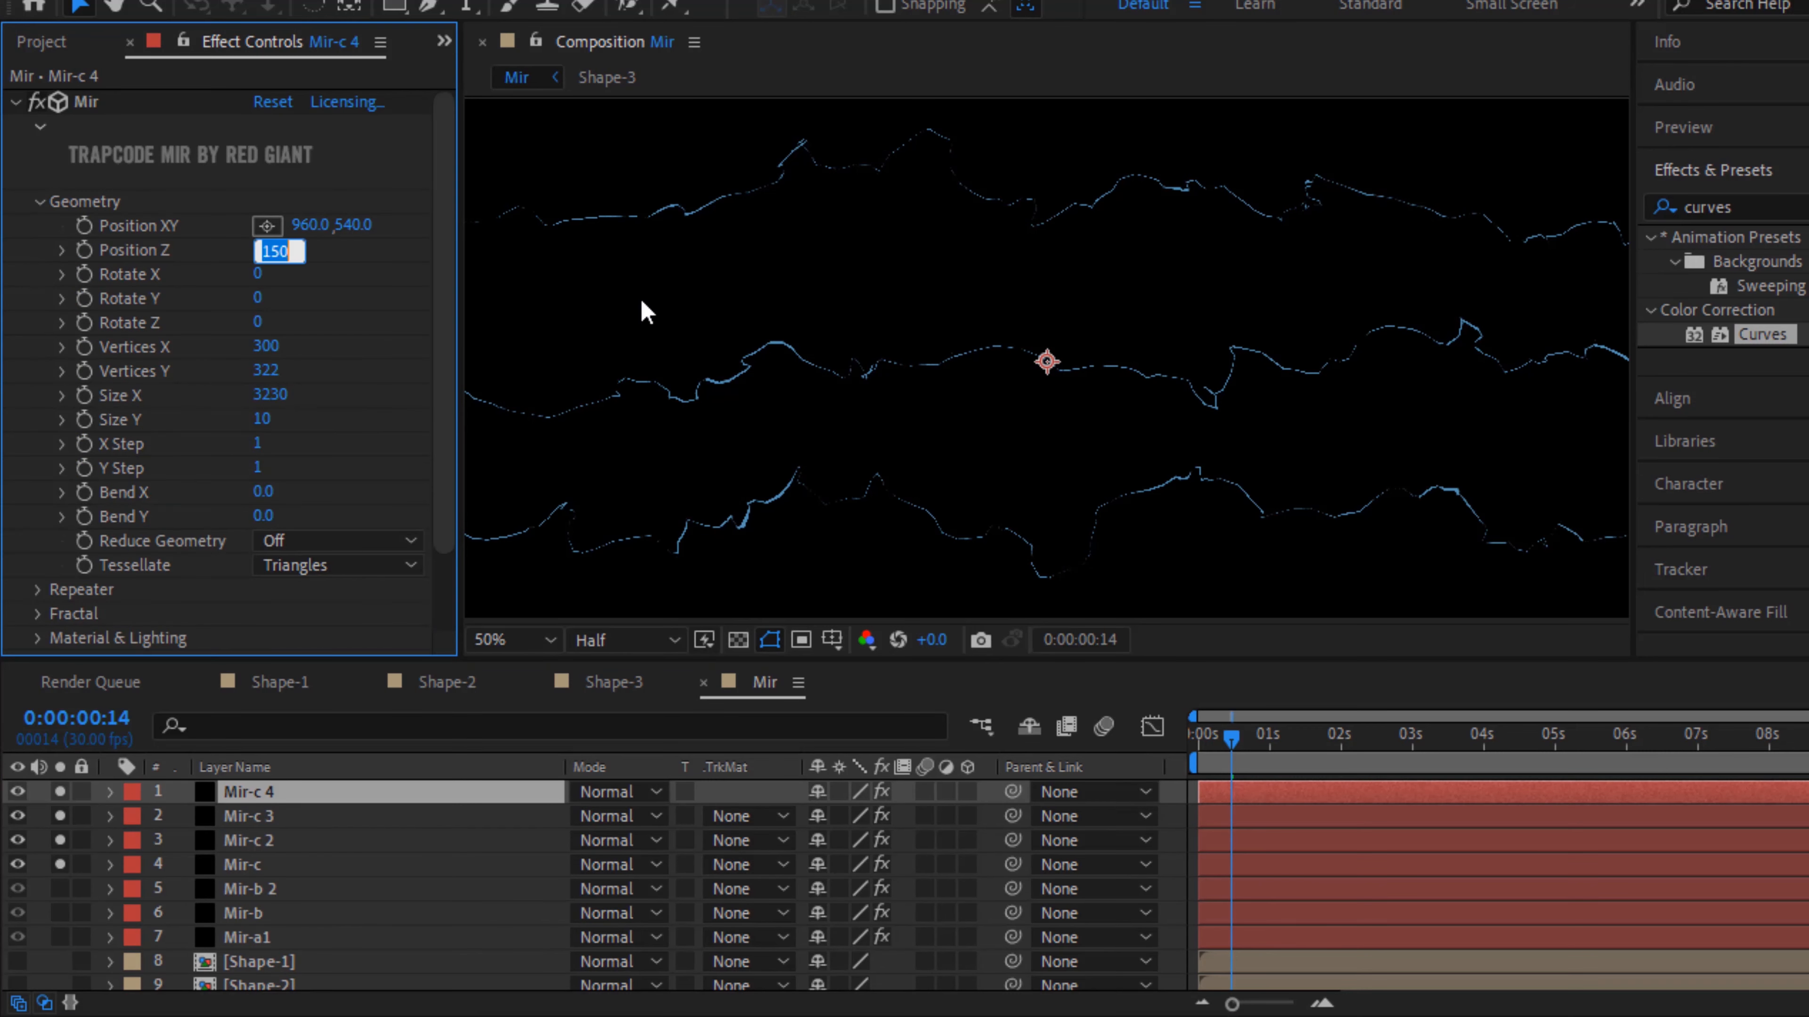
type("-150")
key("Return")
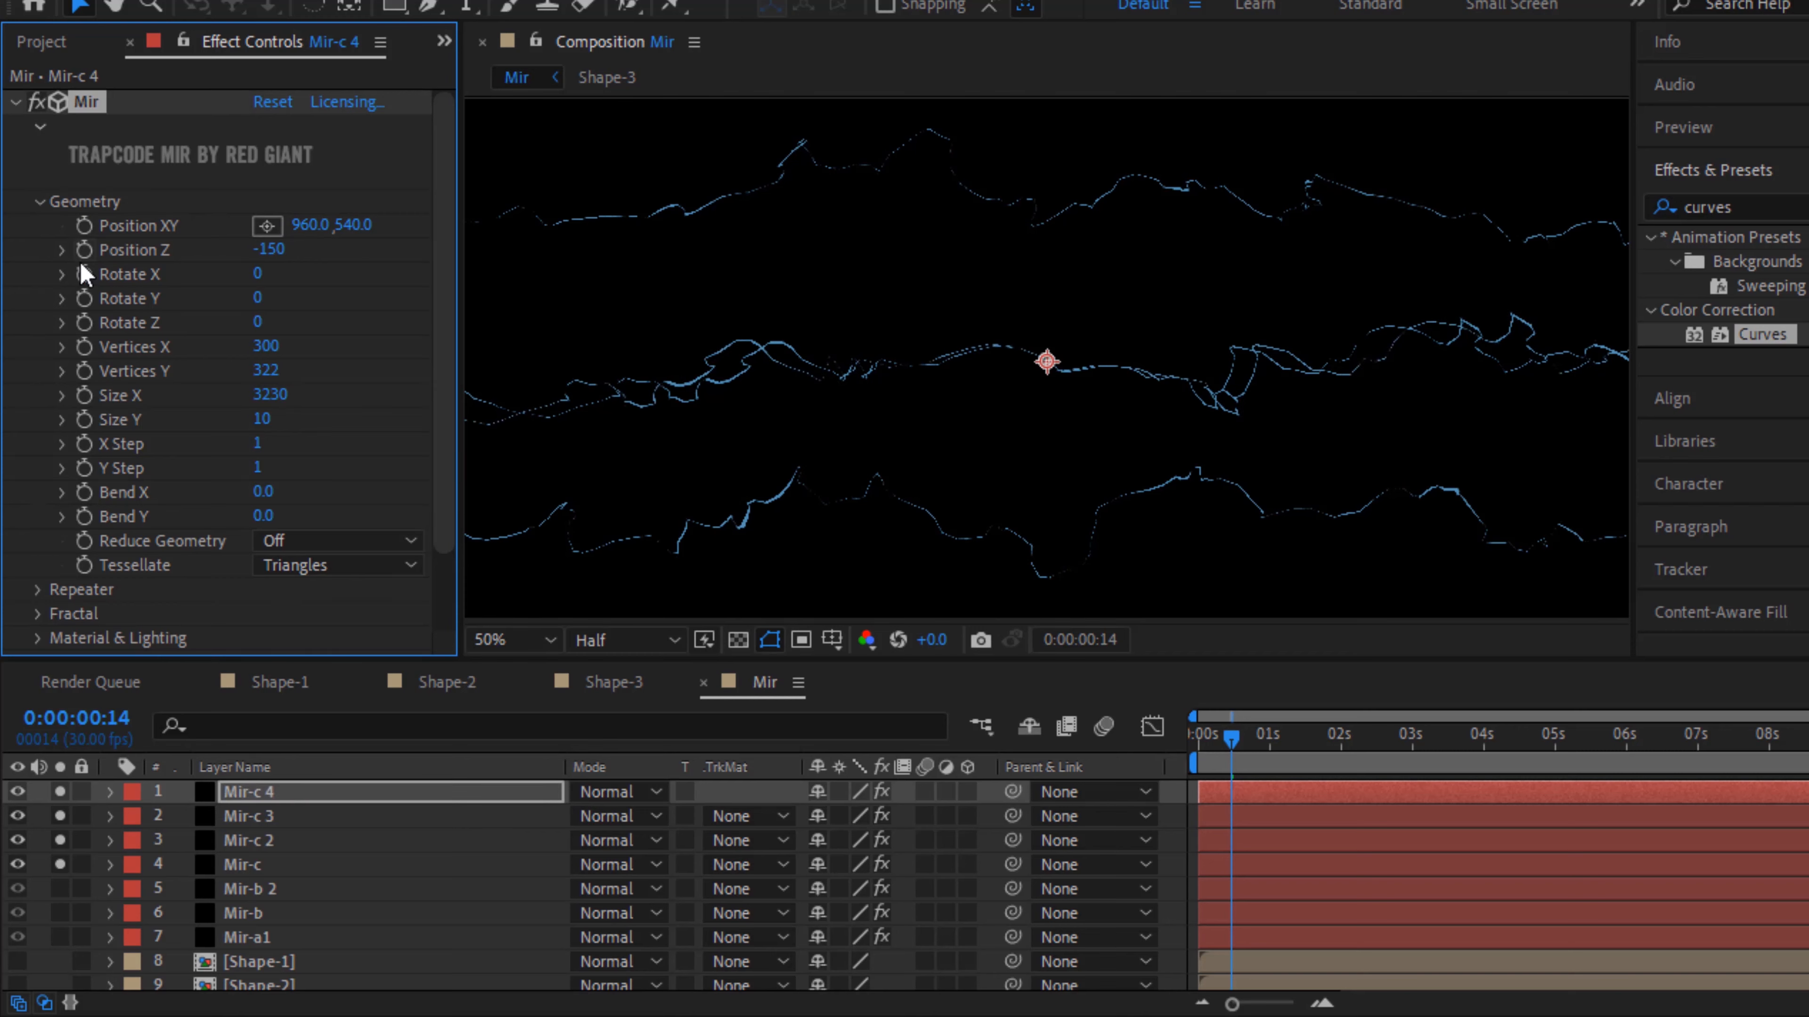
left_click(39, 203)
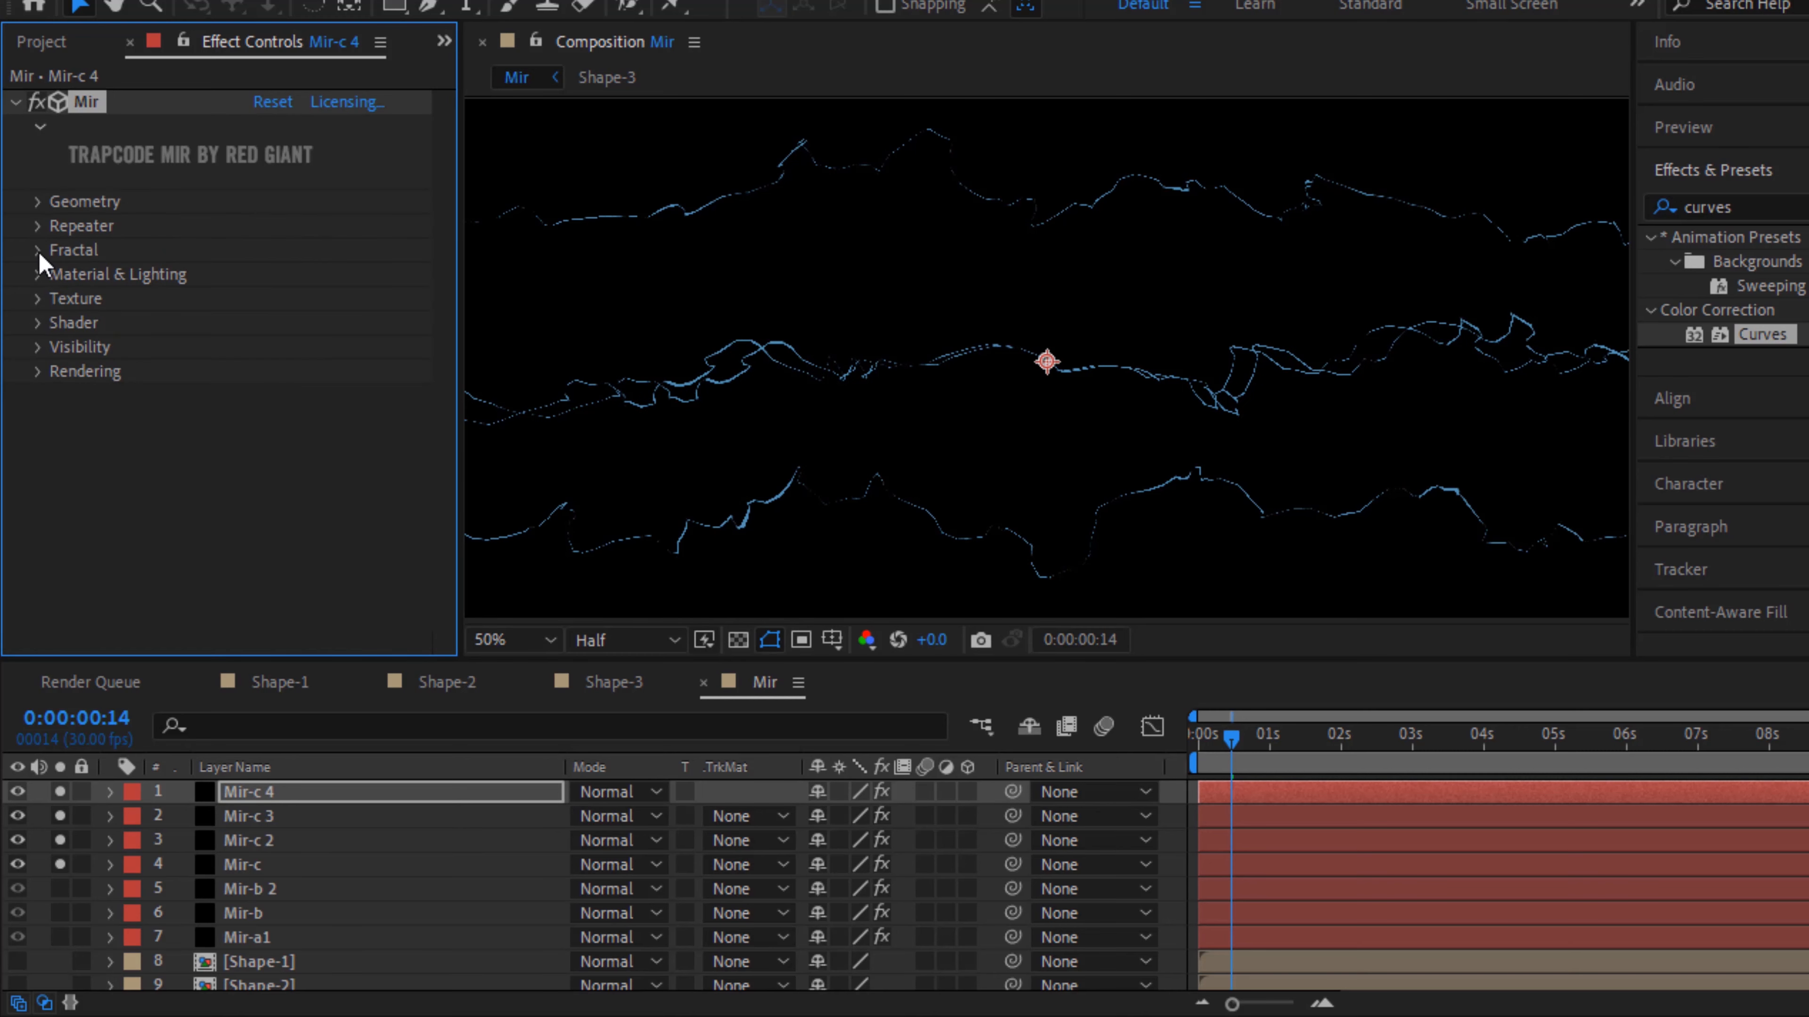
Replace the fractal Evolution expression on Mir-c 4 with time*200-4000
left_click(110, 791)
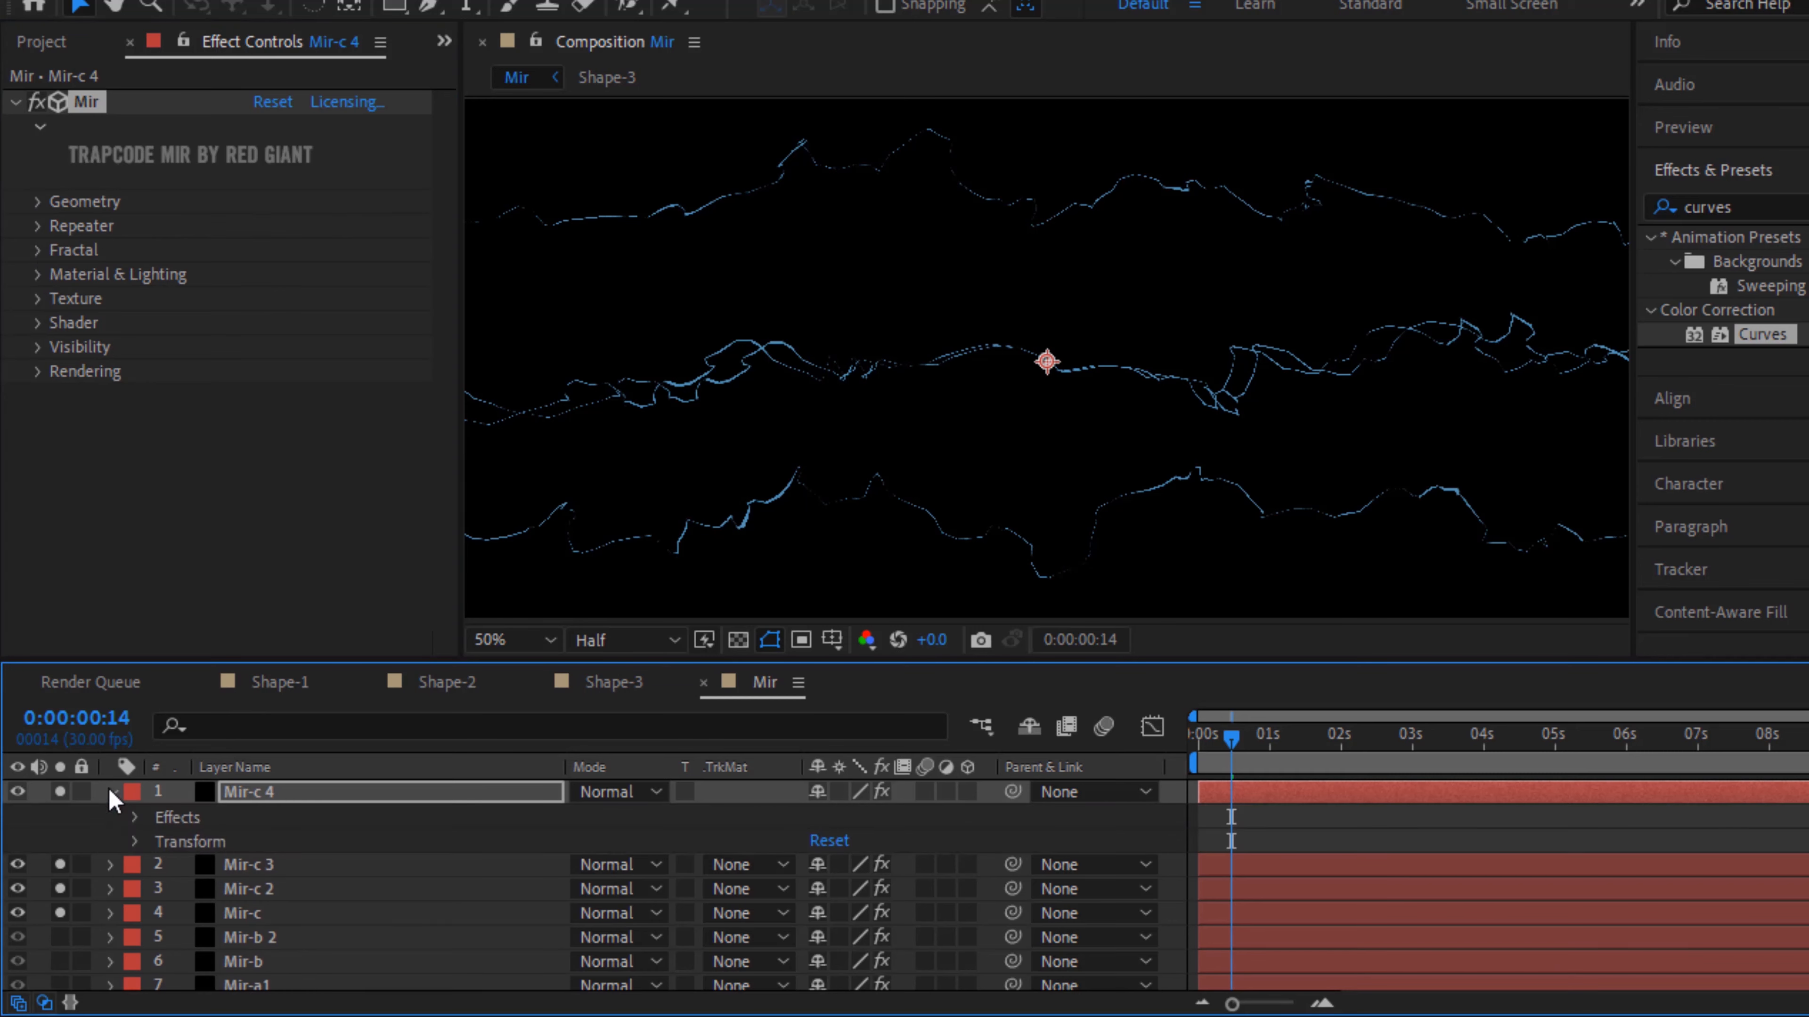
left_click(134, 817)
left_click(161, 841)
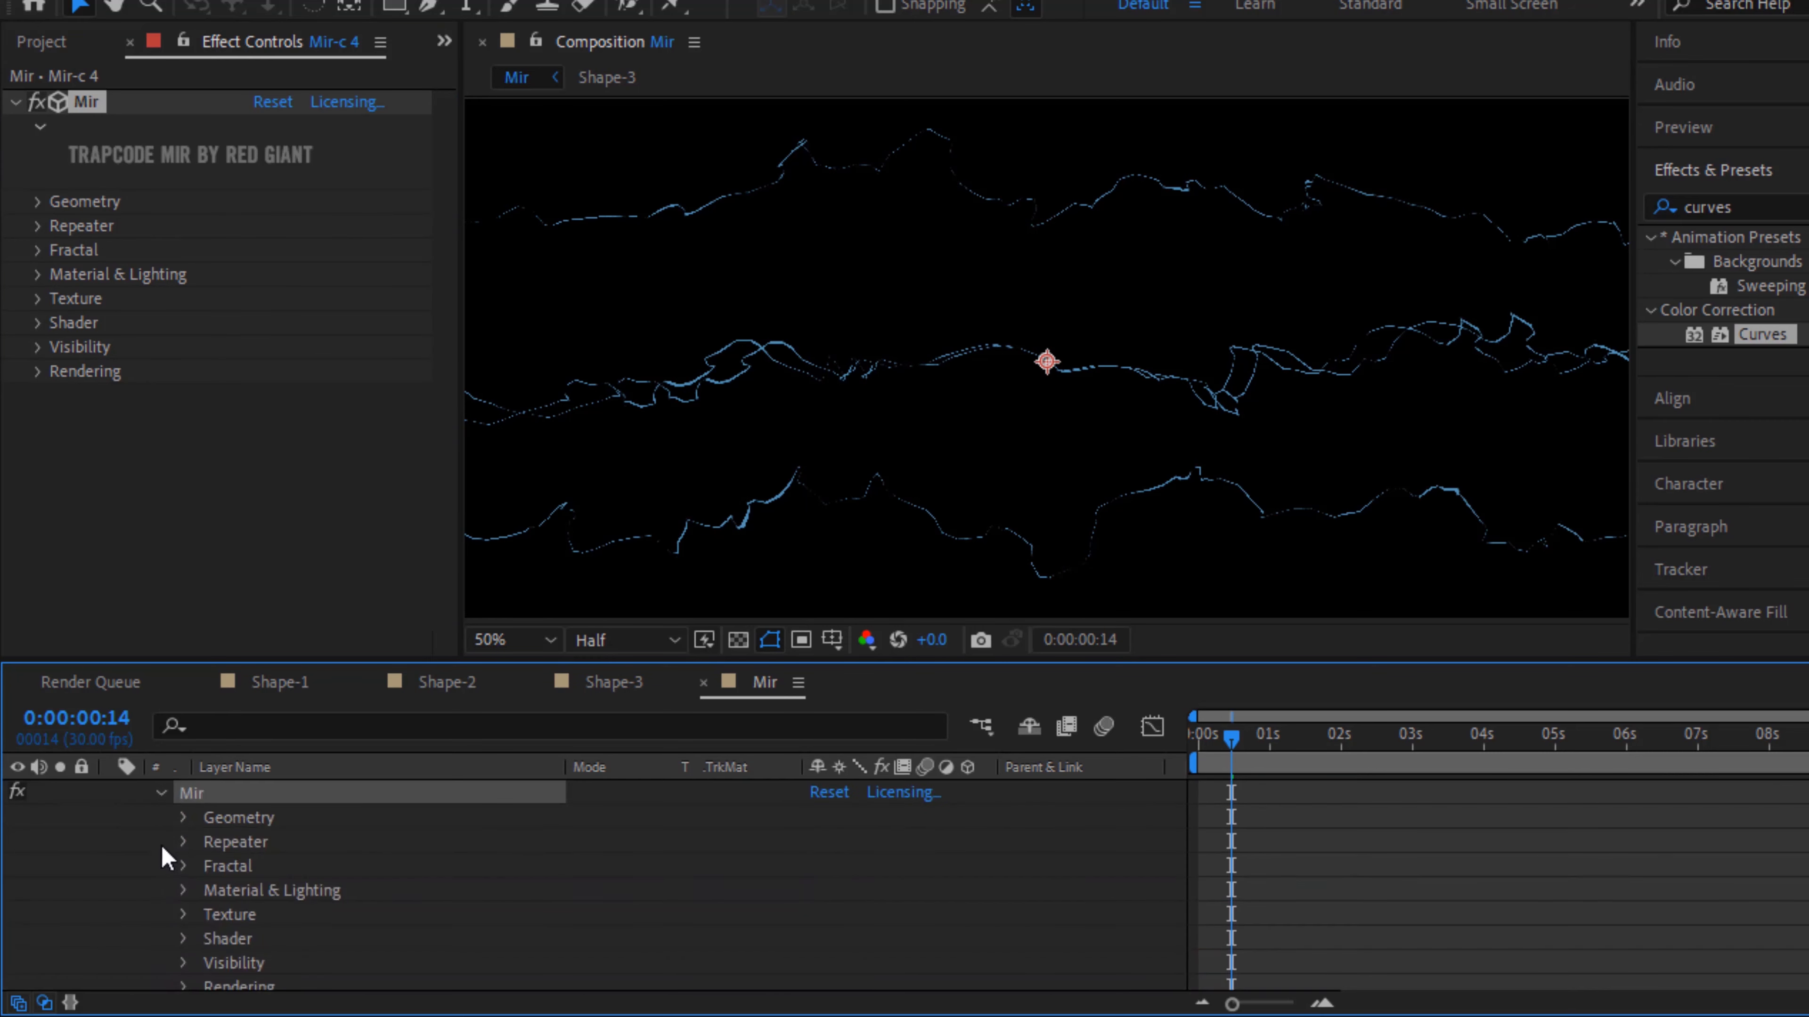
left_click(184, 866)
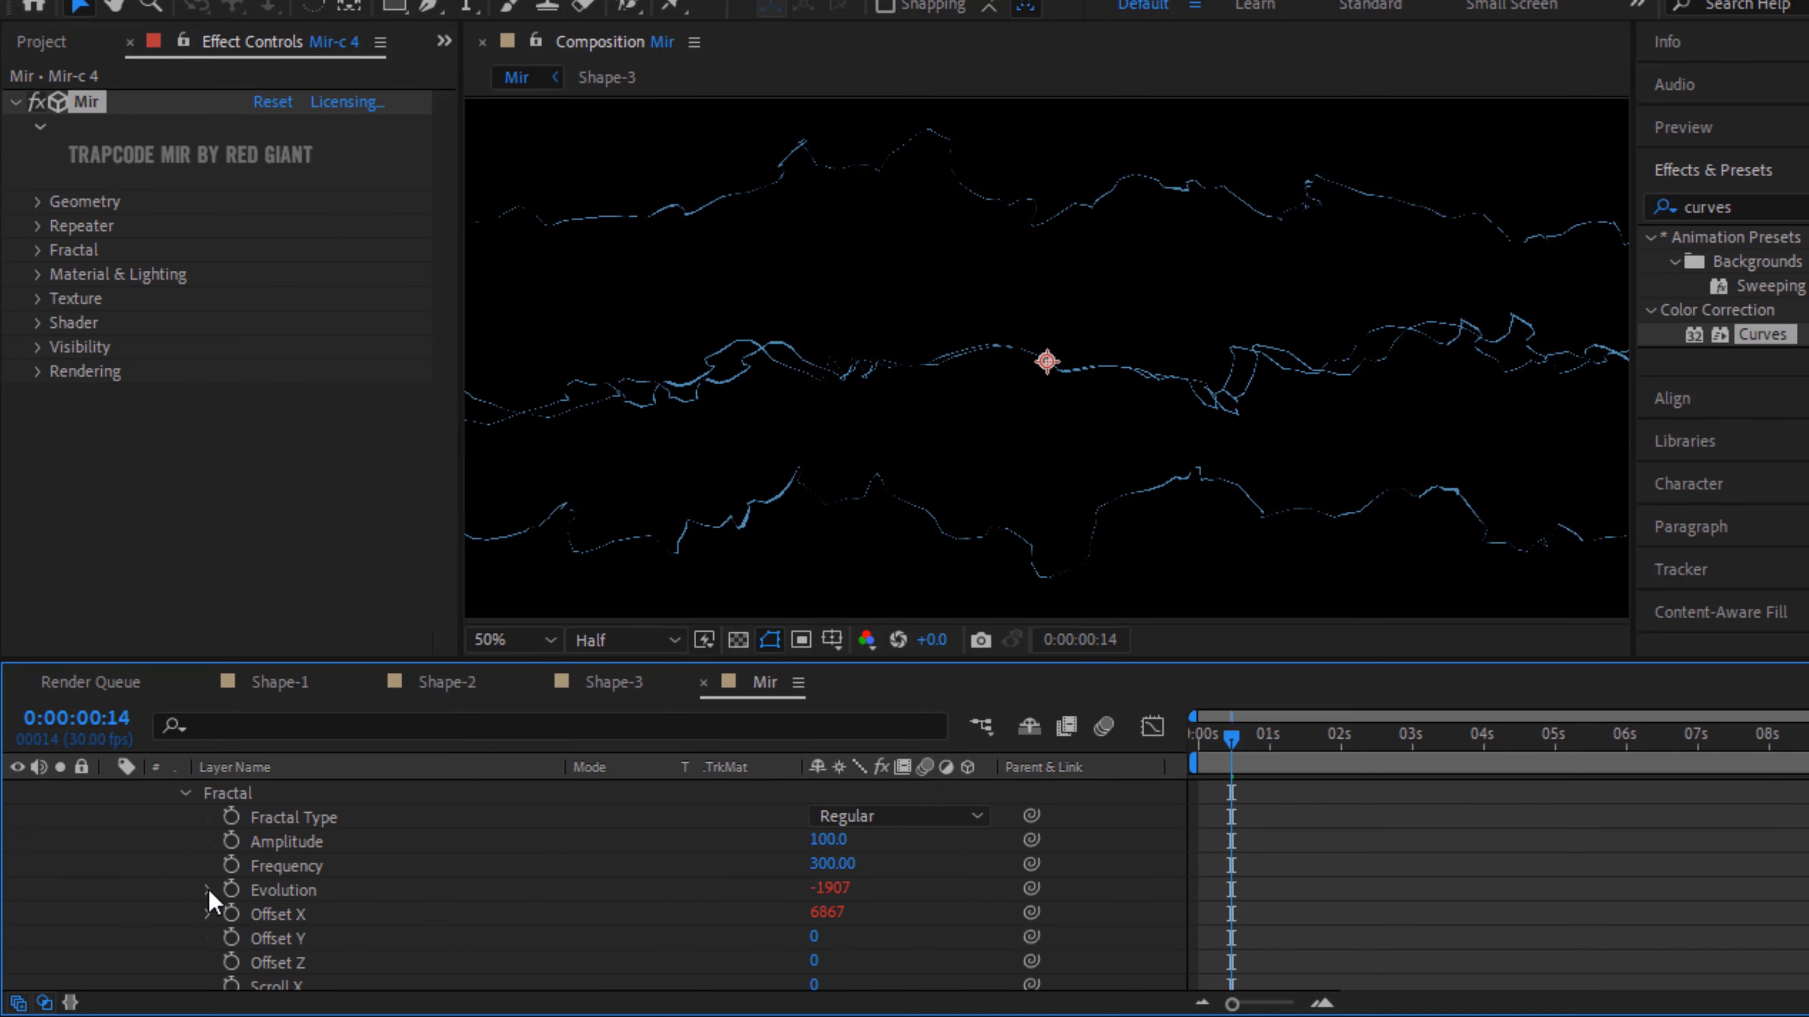
left_click(210, 889)
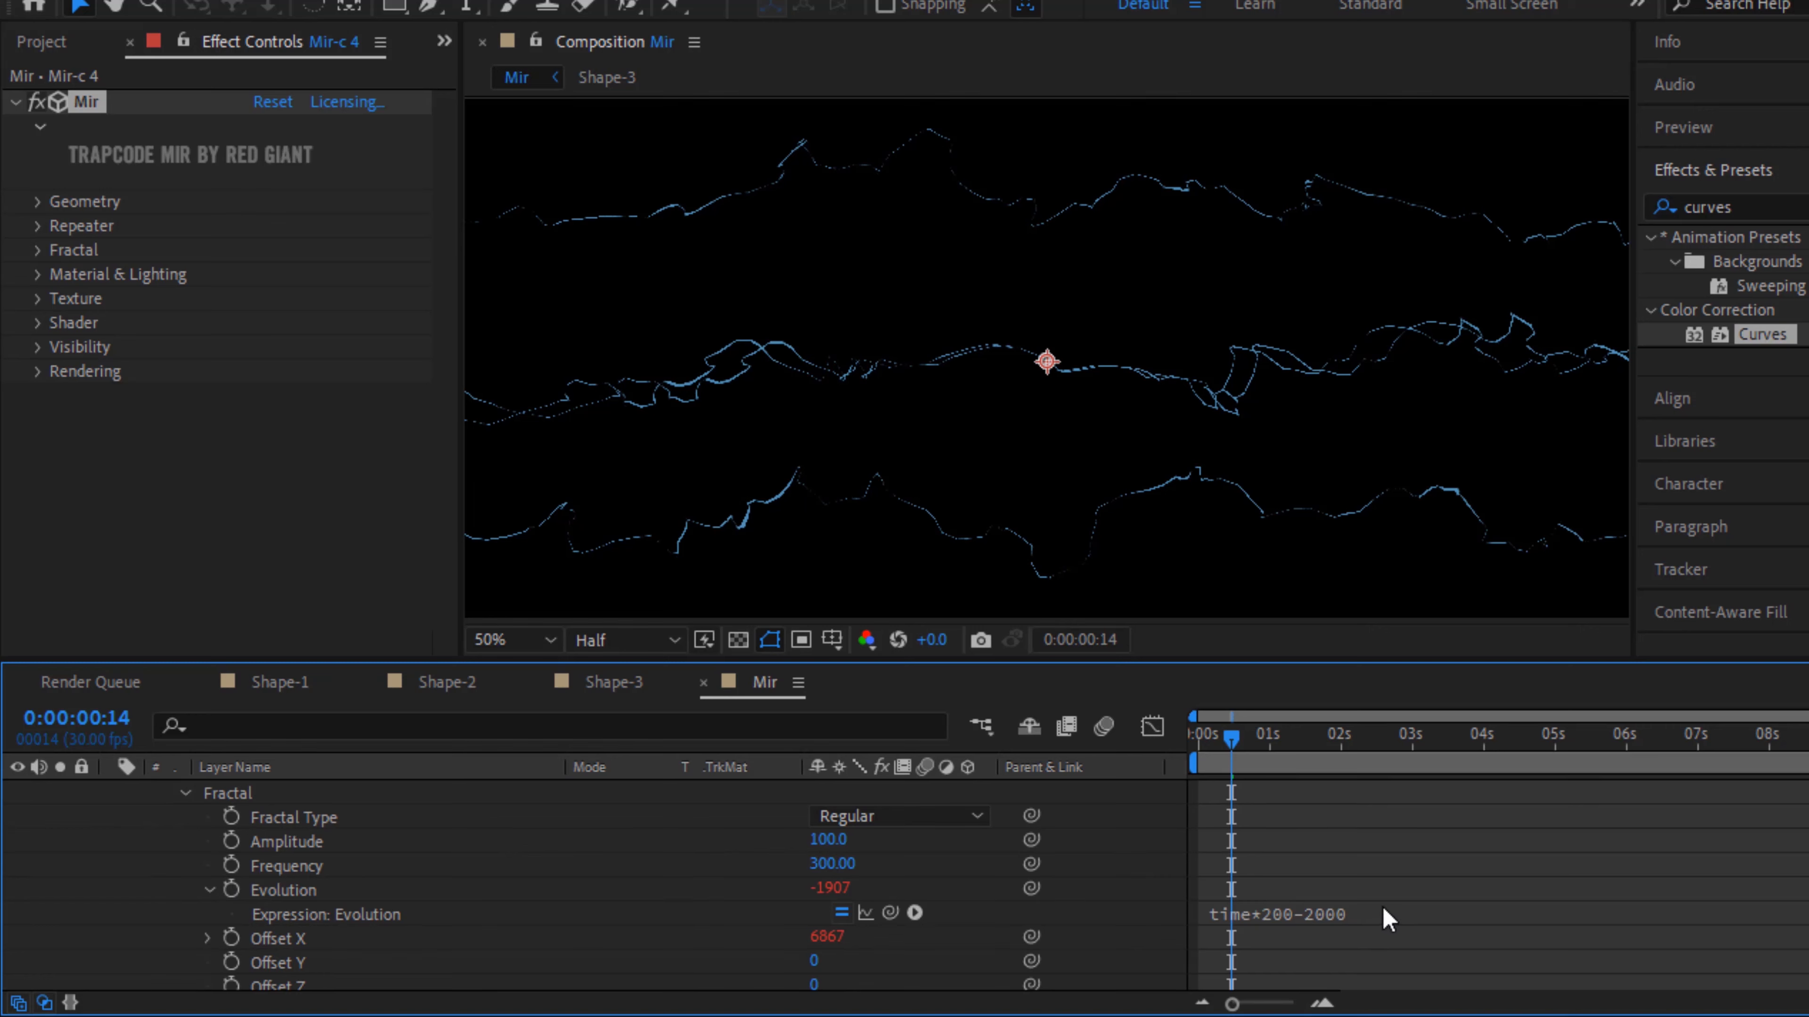
left_click(1409, 919)
left_click(1410, 926)
key("BackSpace")
key("BackSpace")
key("BackSpace")
key("BackSpace")
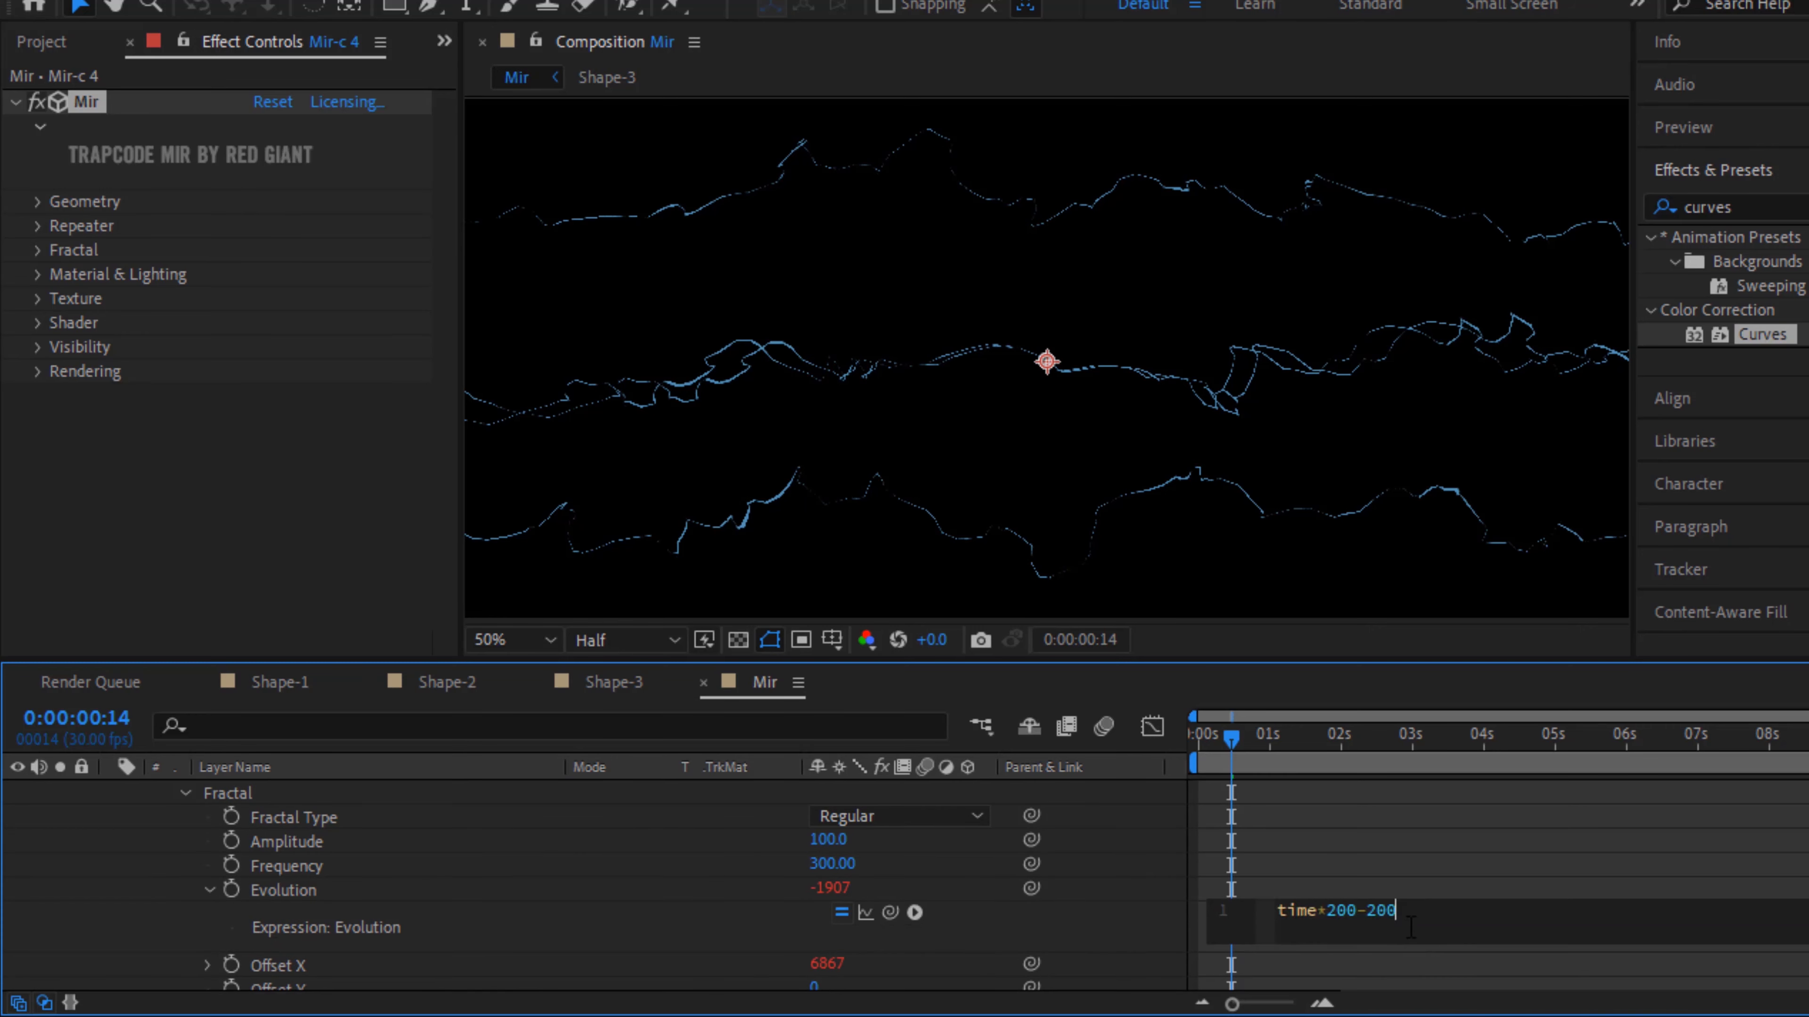
type("4000")
key("KP_Enter")
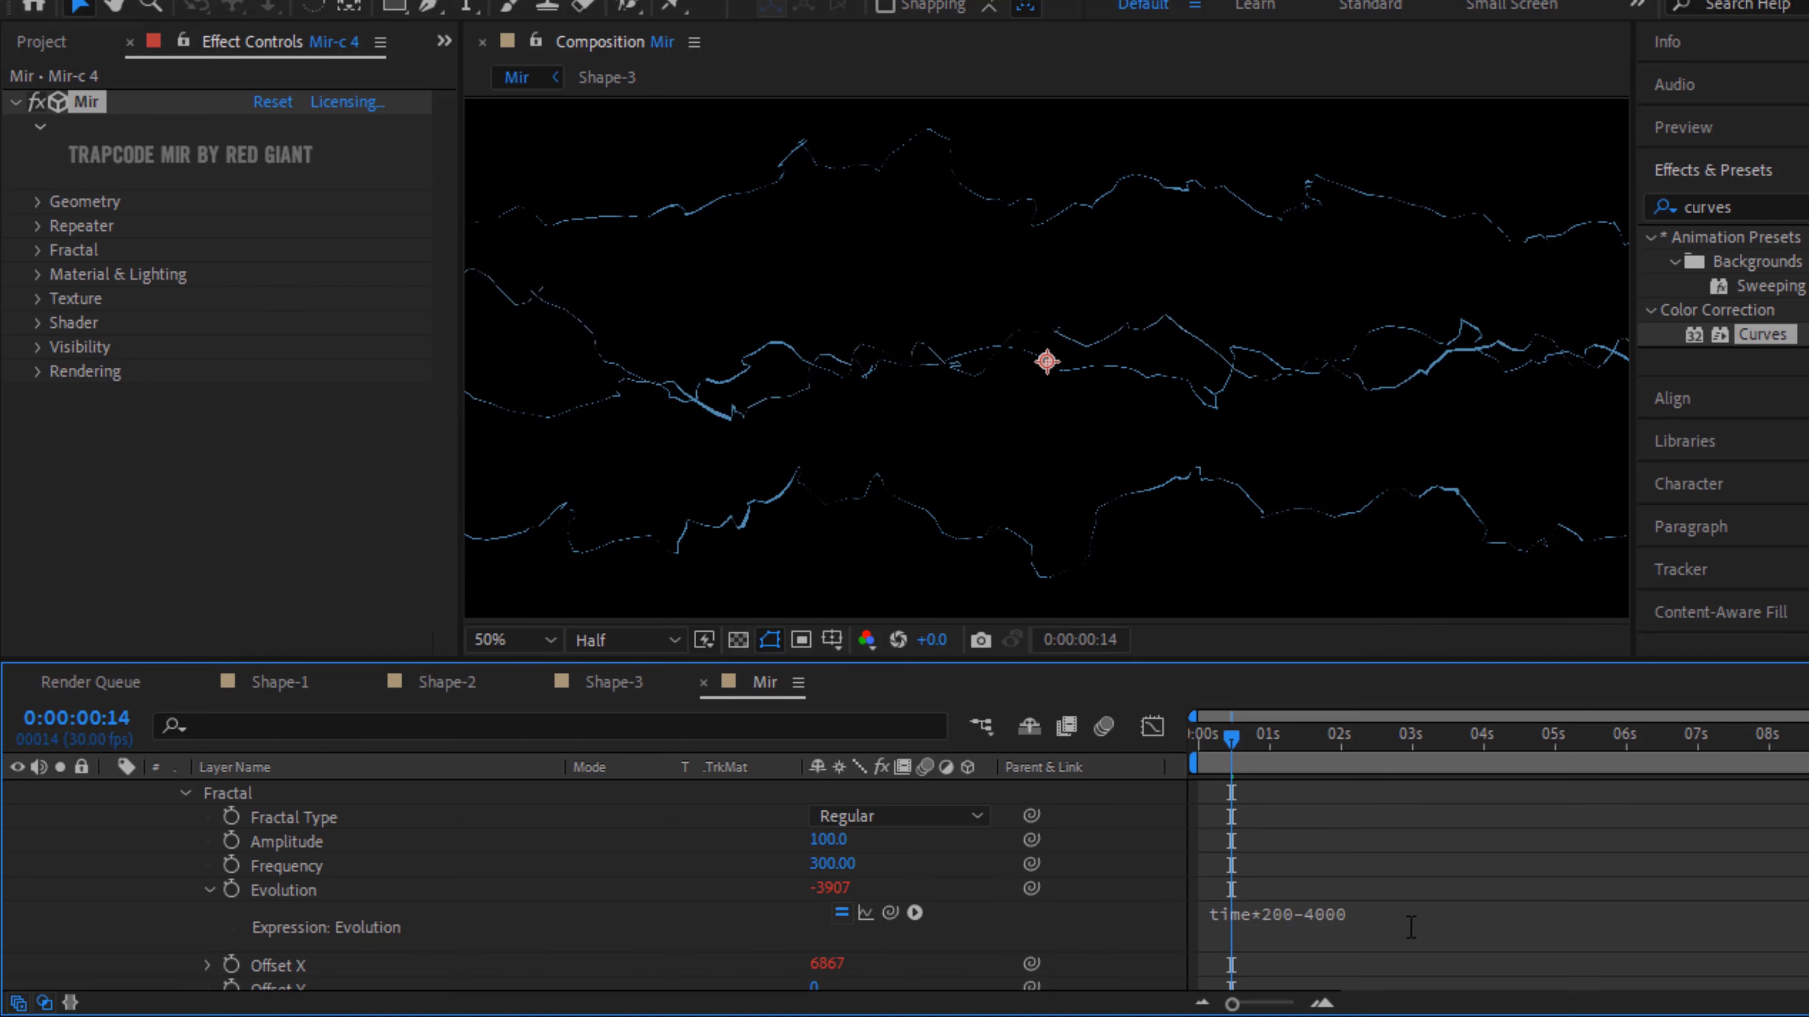
Replace the fractal Offset X expression on Mir-c 4 with time*4000+6000
left_click(207, 891)
left_click(208, 915)
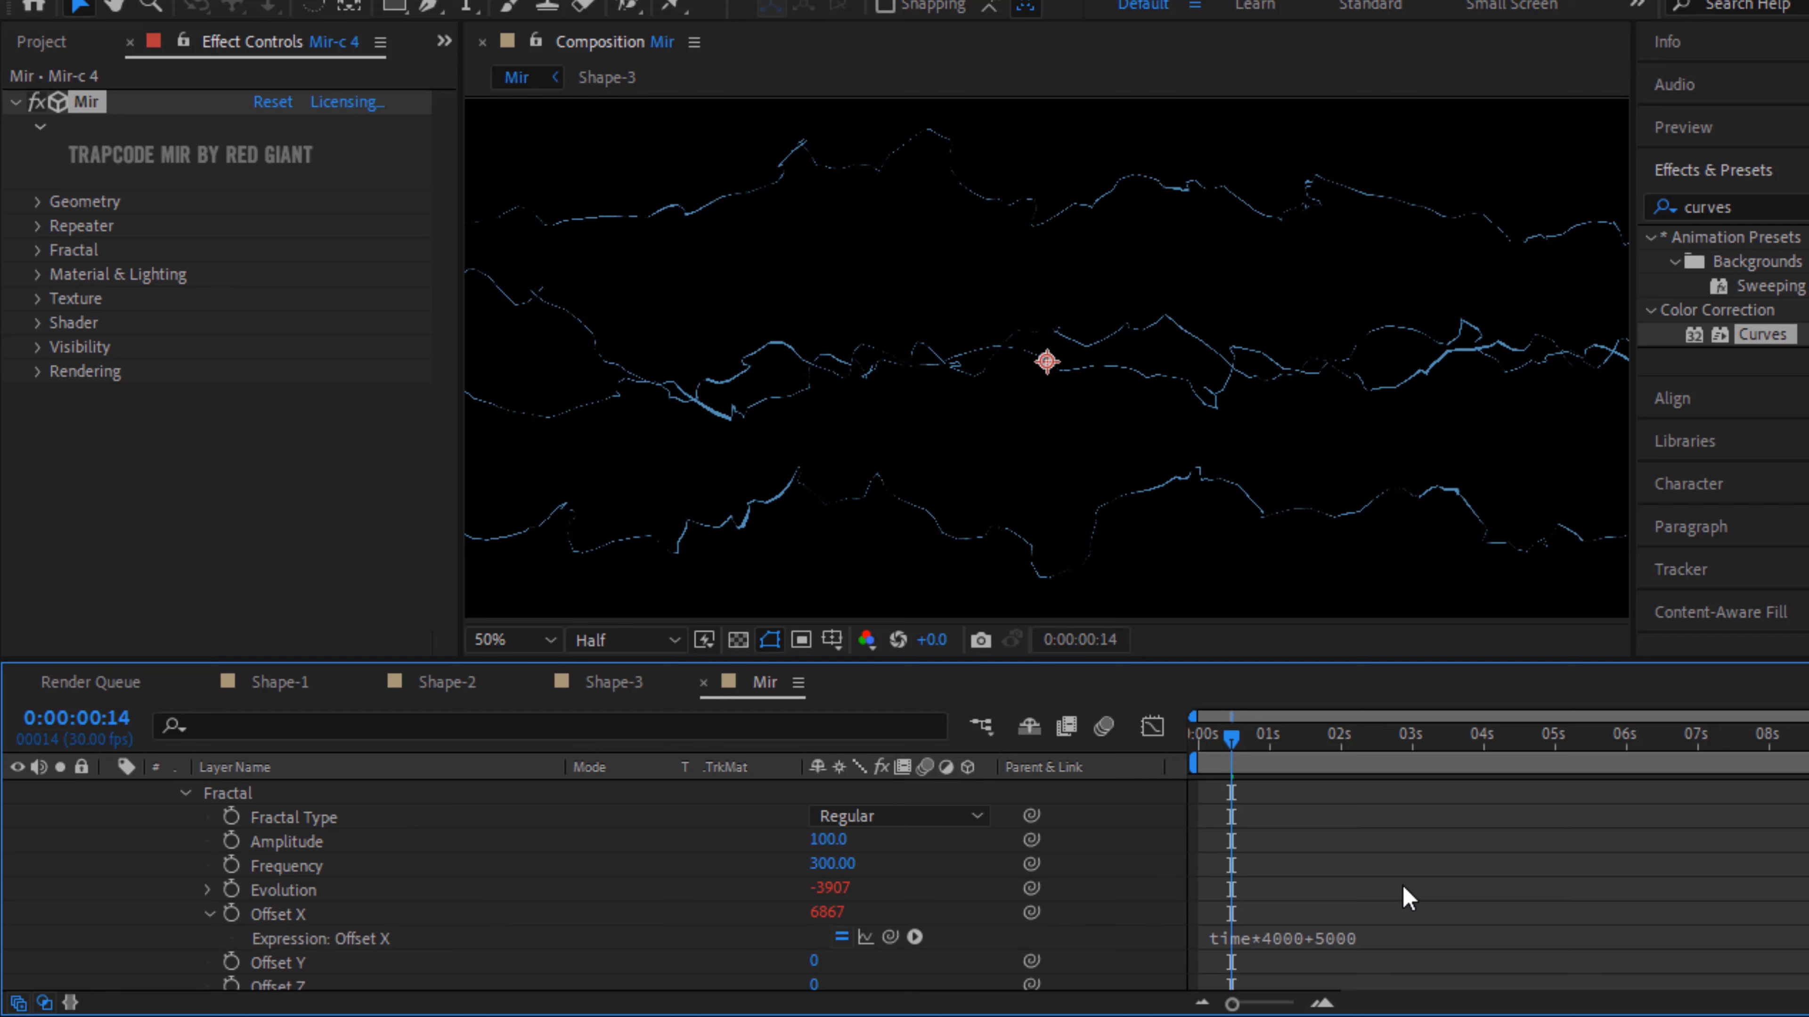
left_click(1421, 945)
left_click(1509, 941)
key("BackSpace")
key("BackSpace")
key("BackSpace")
key("BackSpace")
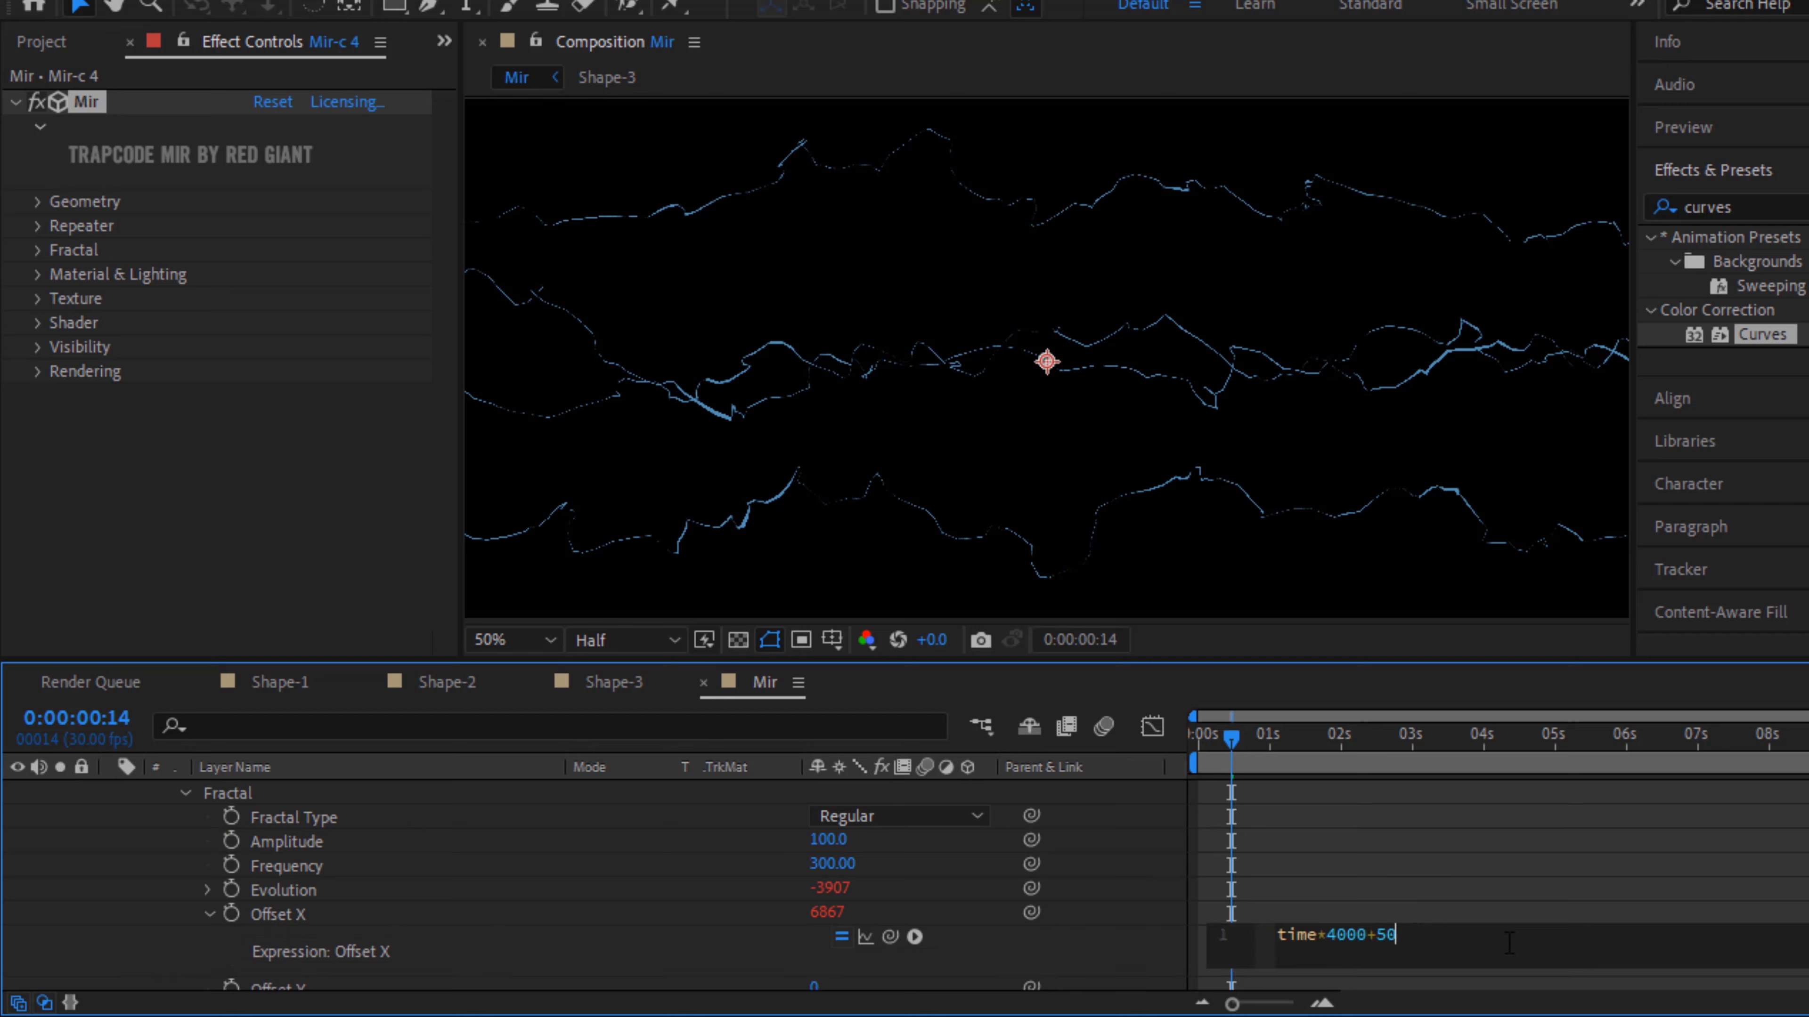
type("6000")
key("KP_Enter")
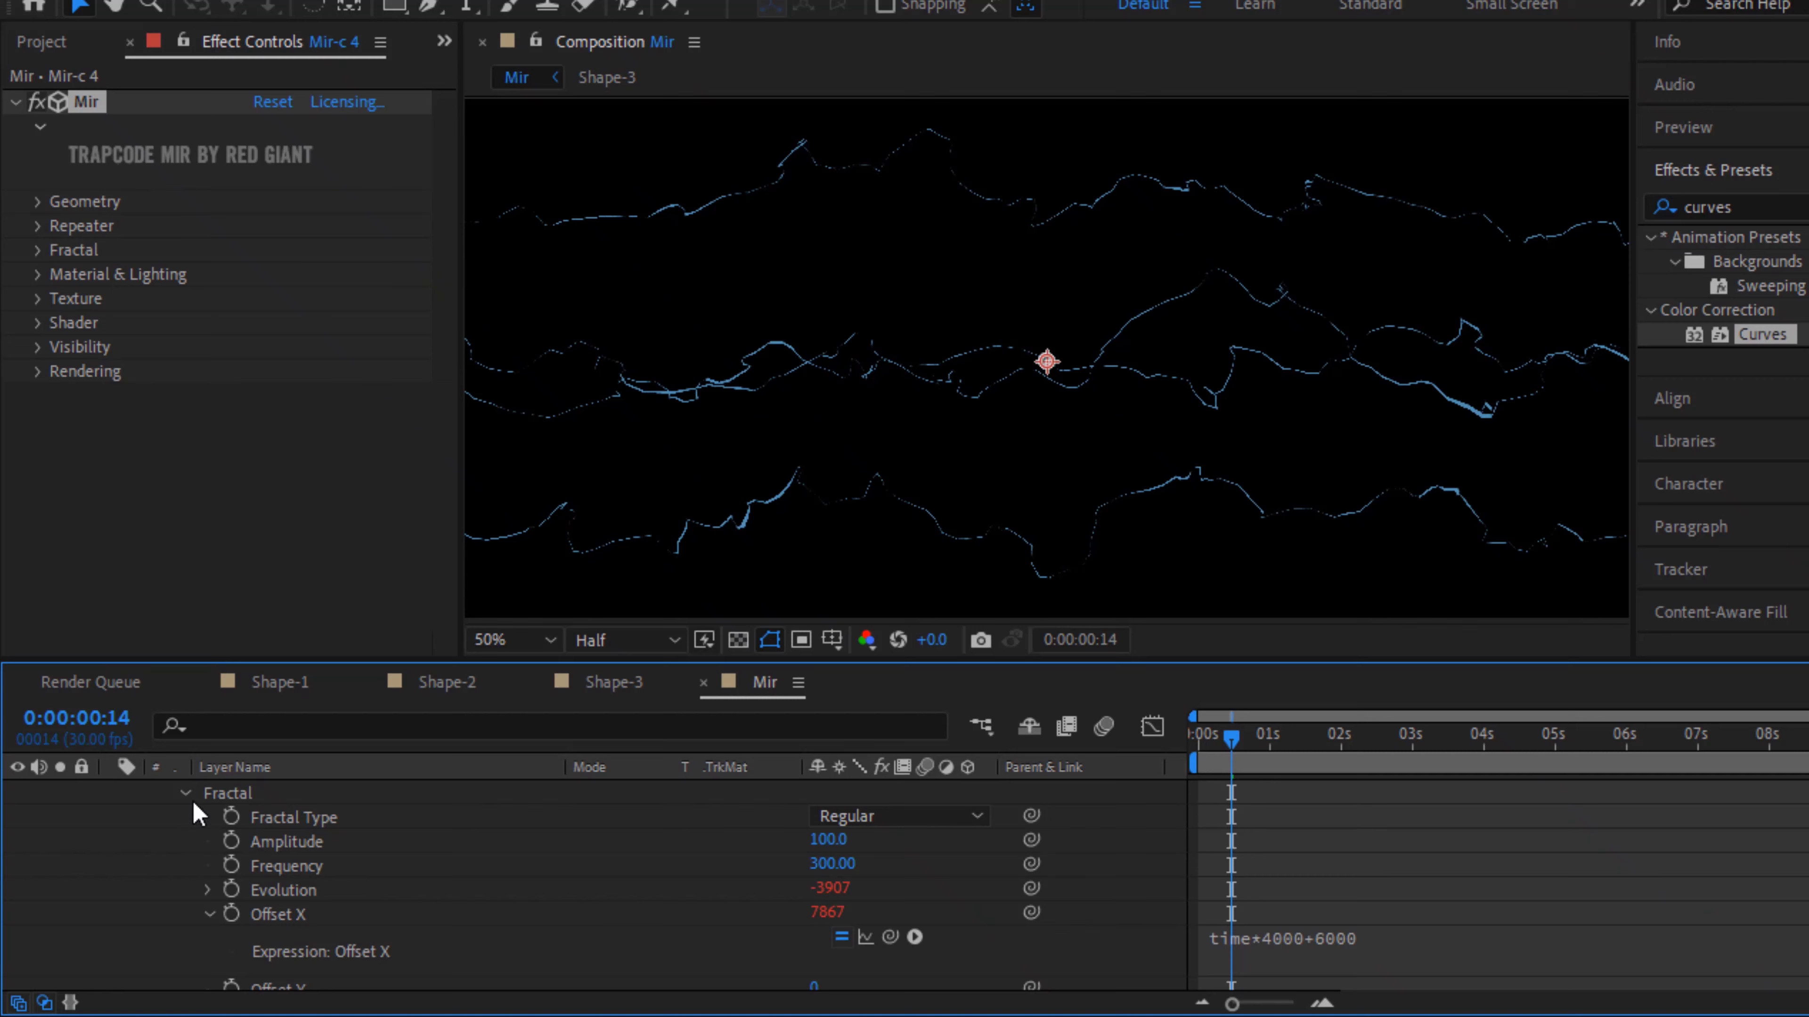
Collapse the Fractal settings and all layer properties of Mir-c 4
left_click(185, 793)
scroll(211, 855, "down", 2)
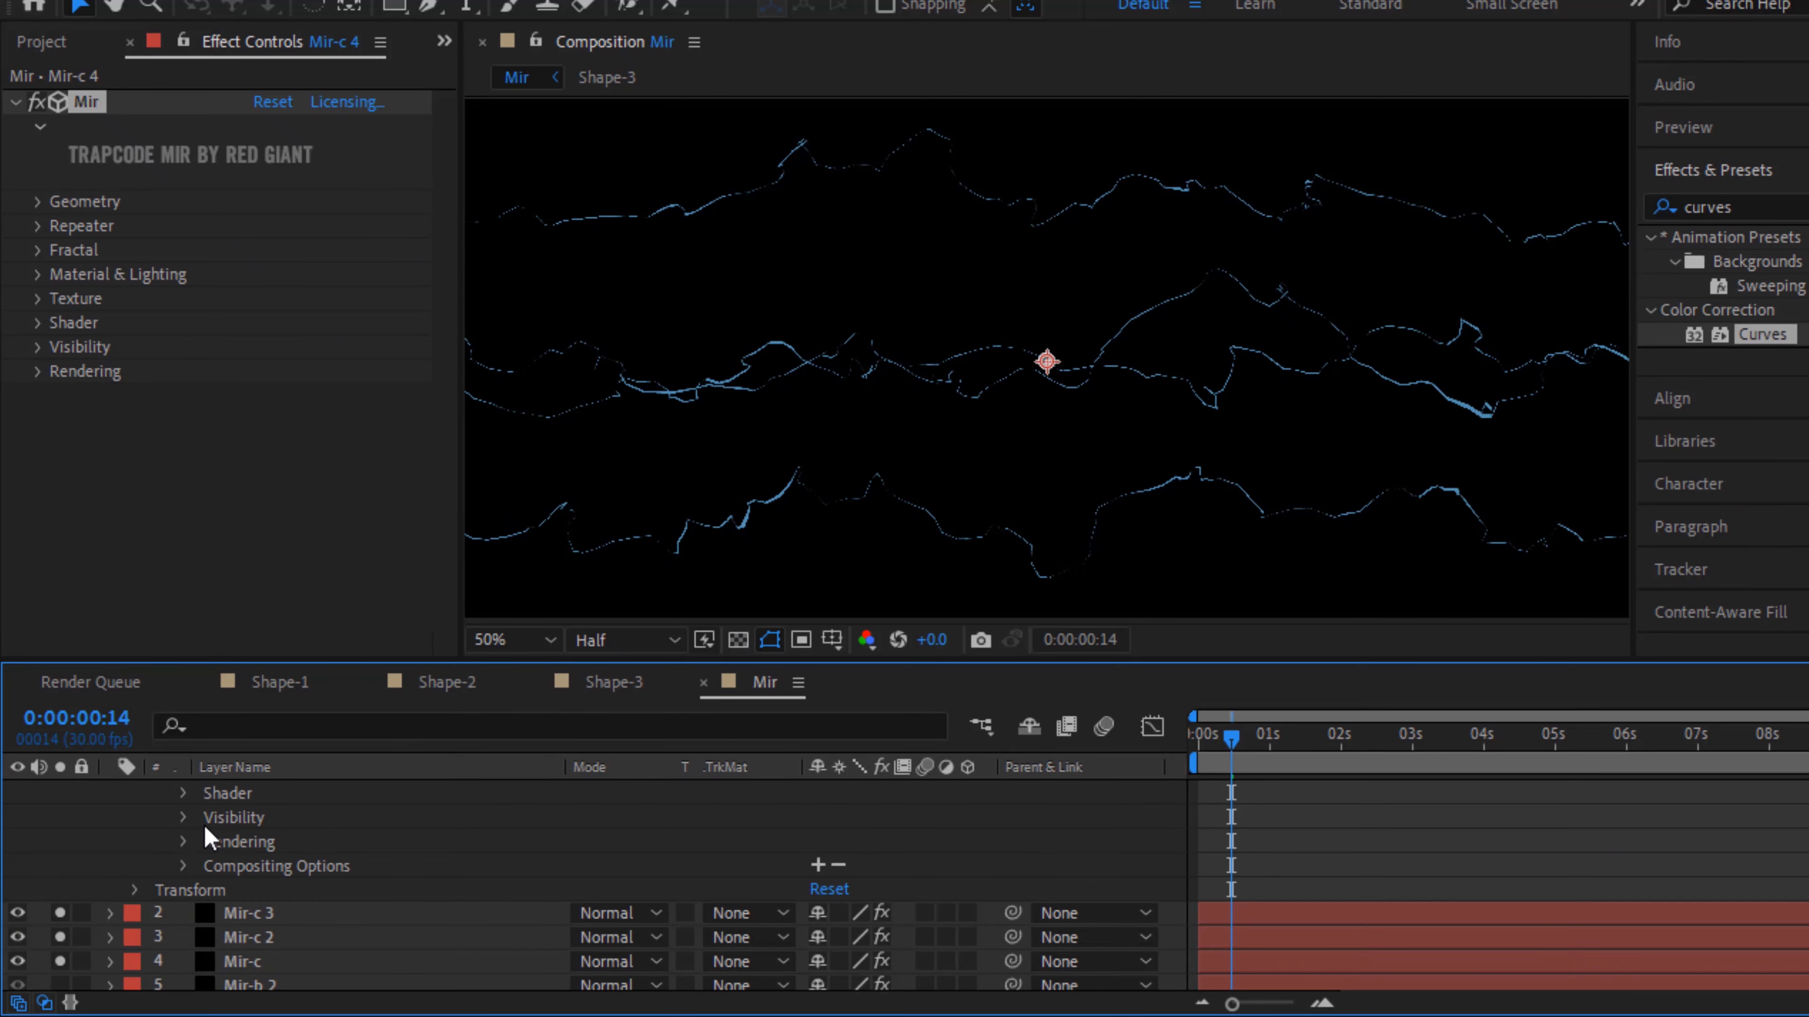
scroll(203, 823, "up", 2)
scroll(204, 823, "down", 2)
scroll(211, 823, "up", 5)
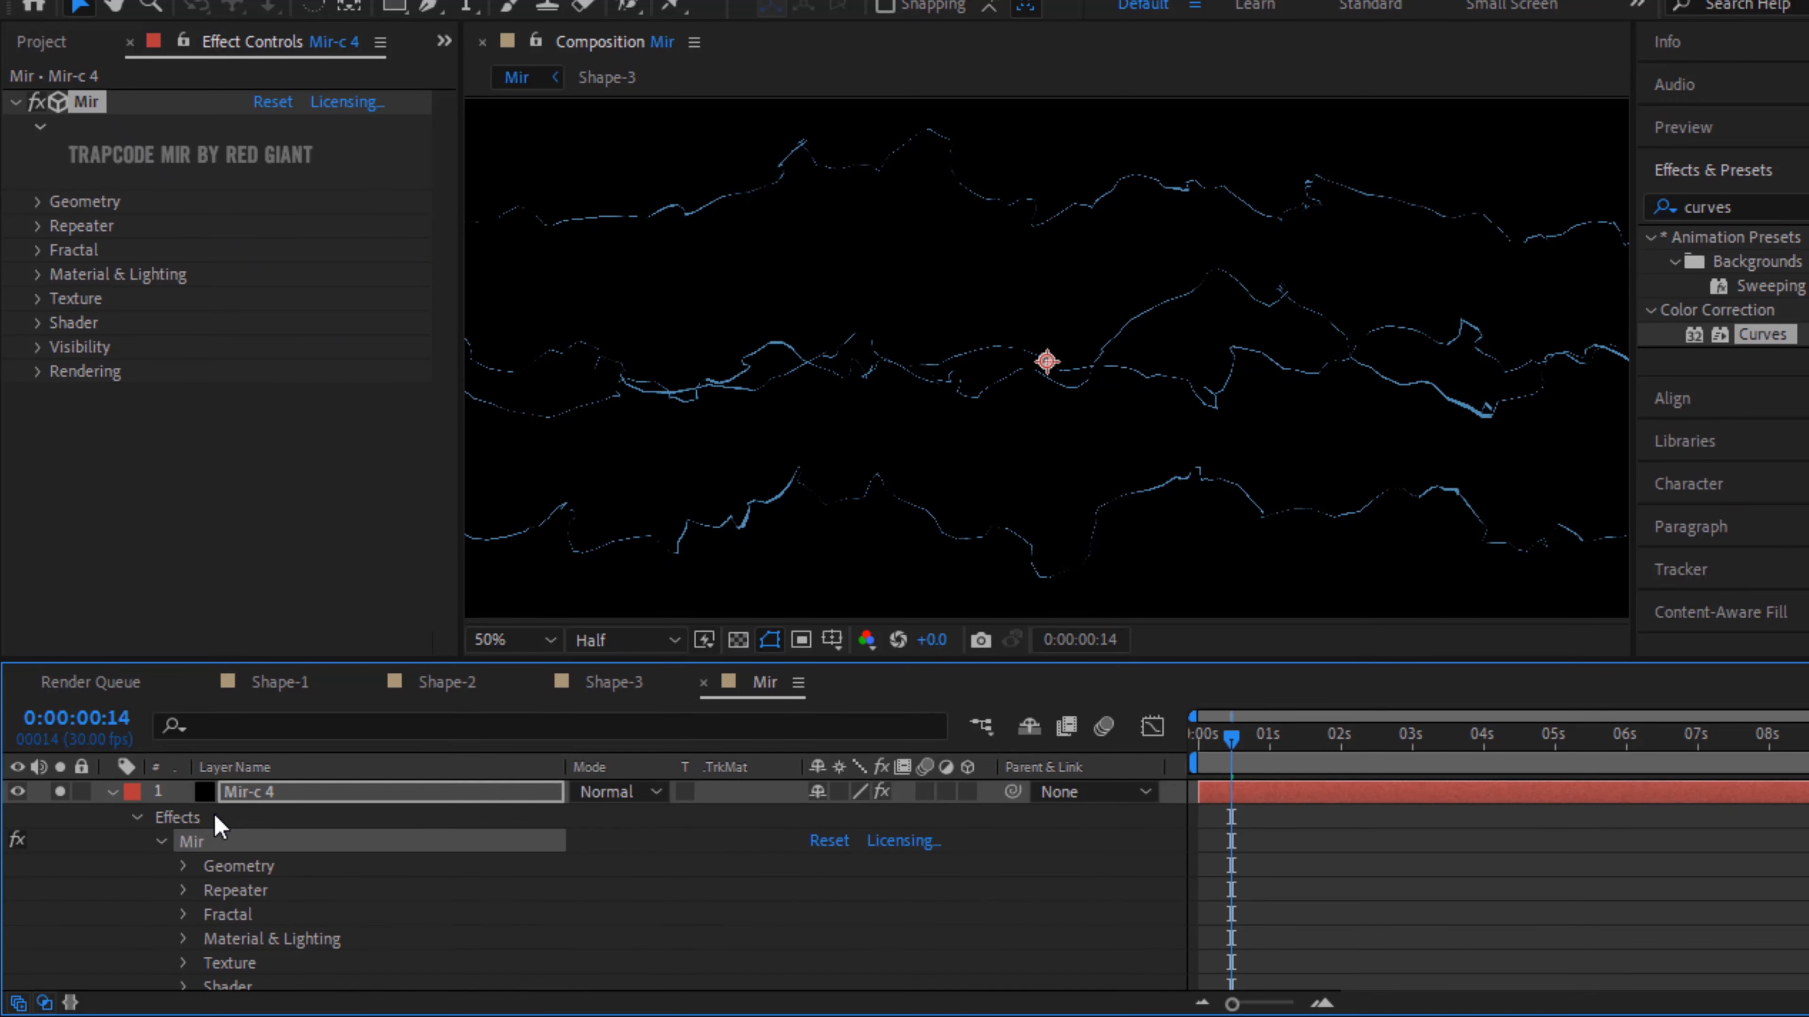
left_click(112, 791)
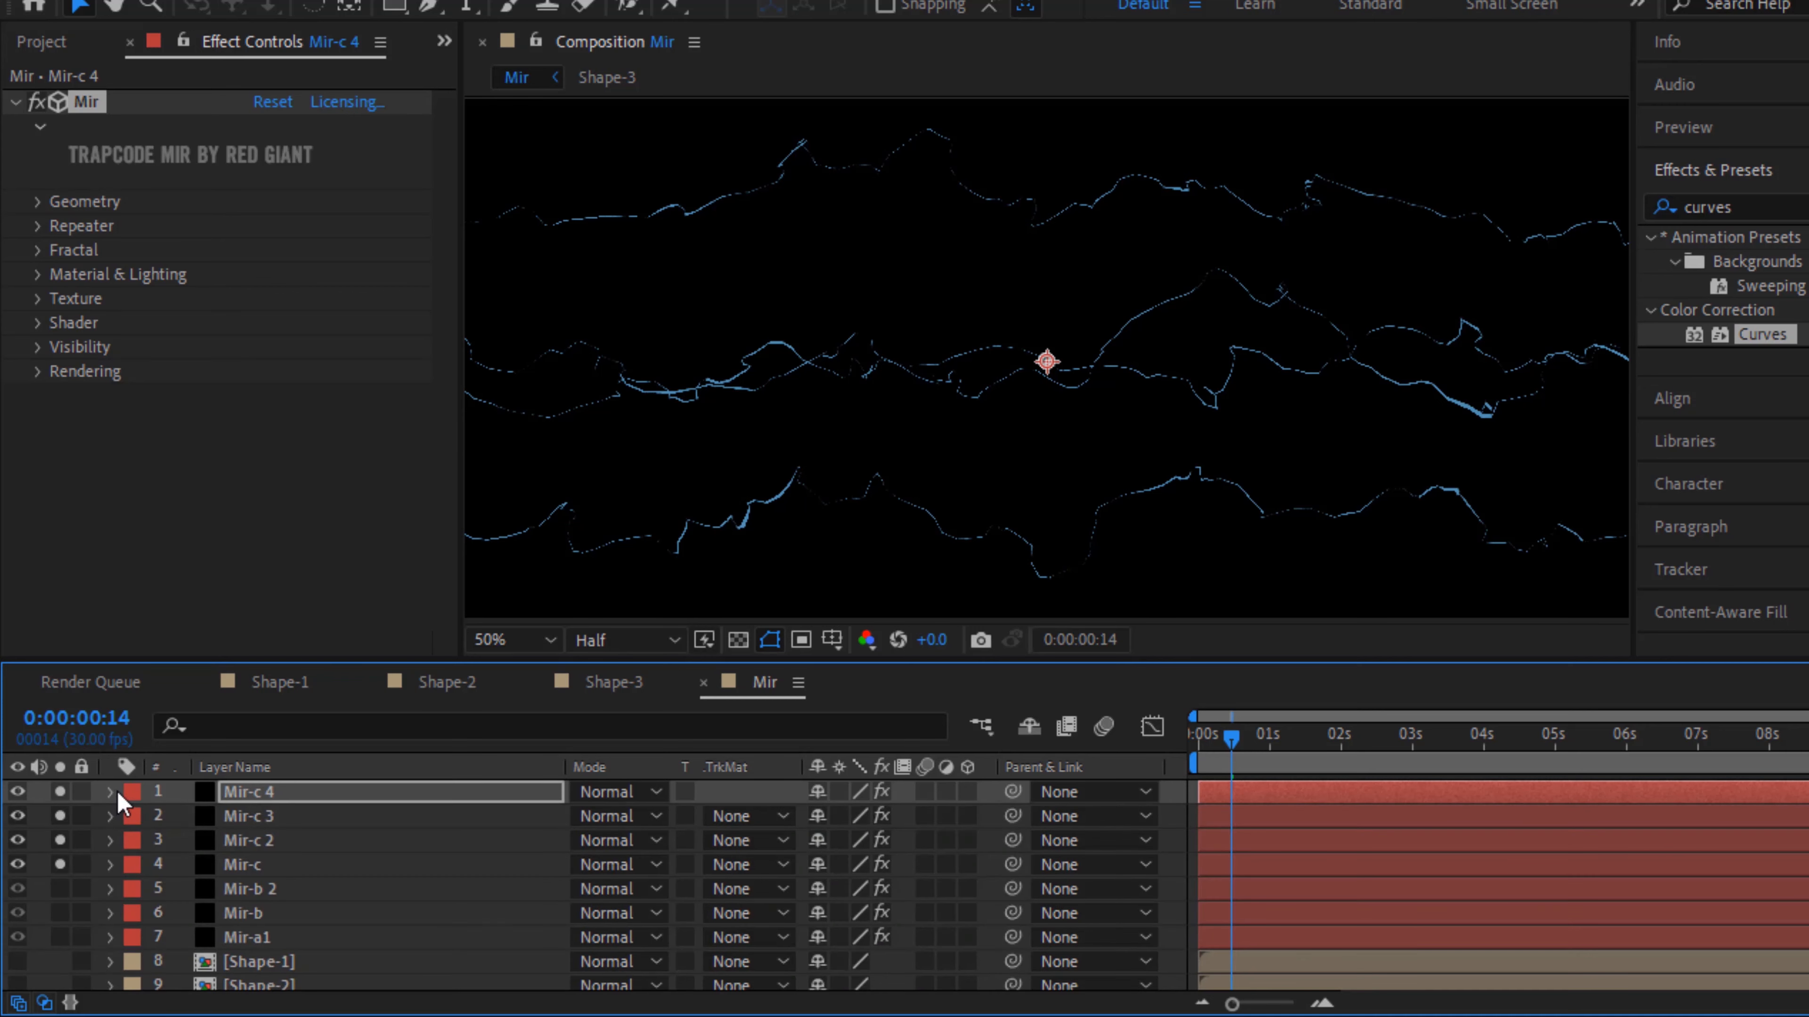
Turn off solo for the layers Mir-c 4, Mir-c 3, Mir-c 2 and Mir-c
left_click(60, 792)
left_click(60, 815)
left_click(60, 840)
left_click(60, 864)
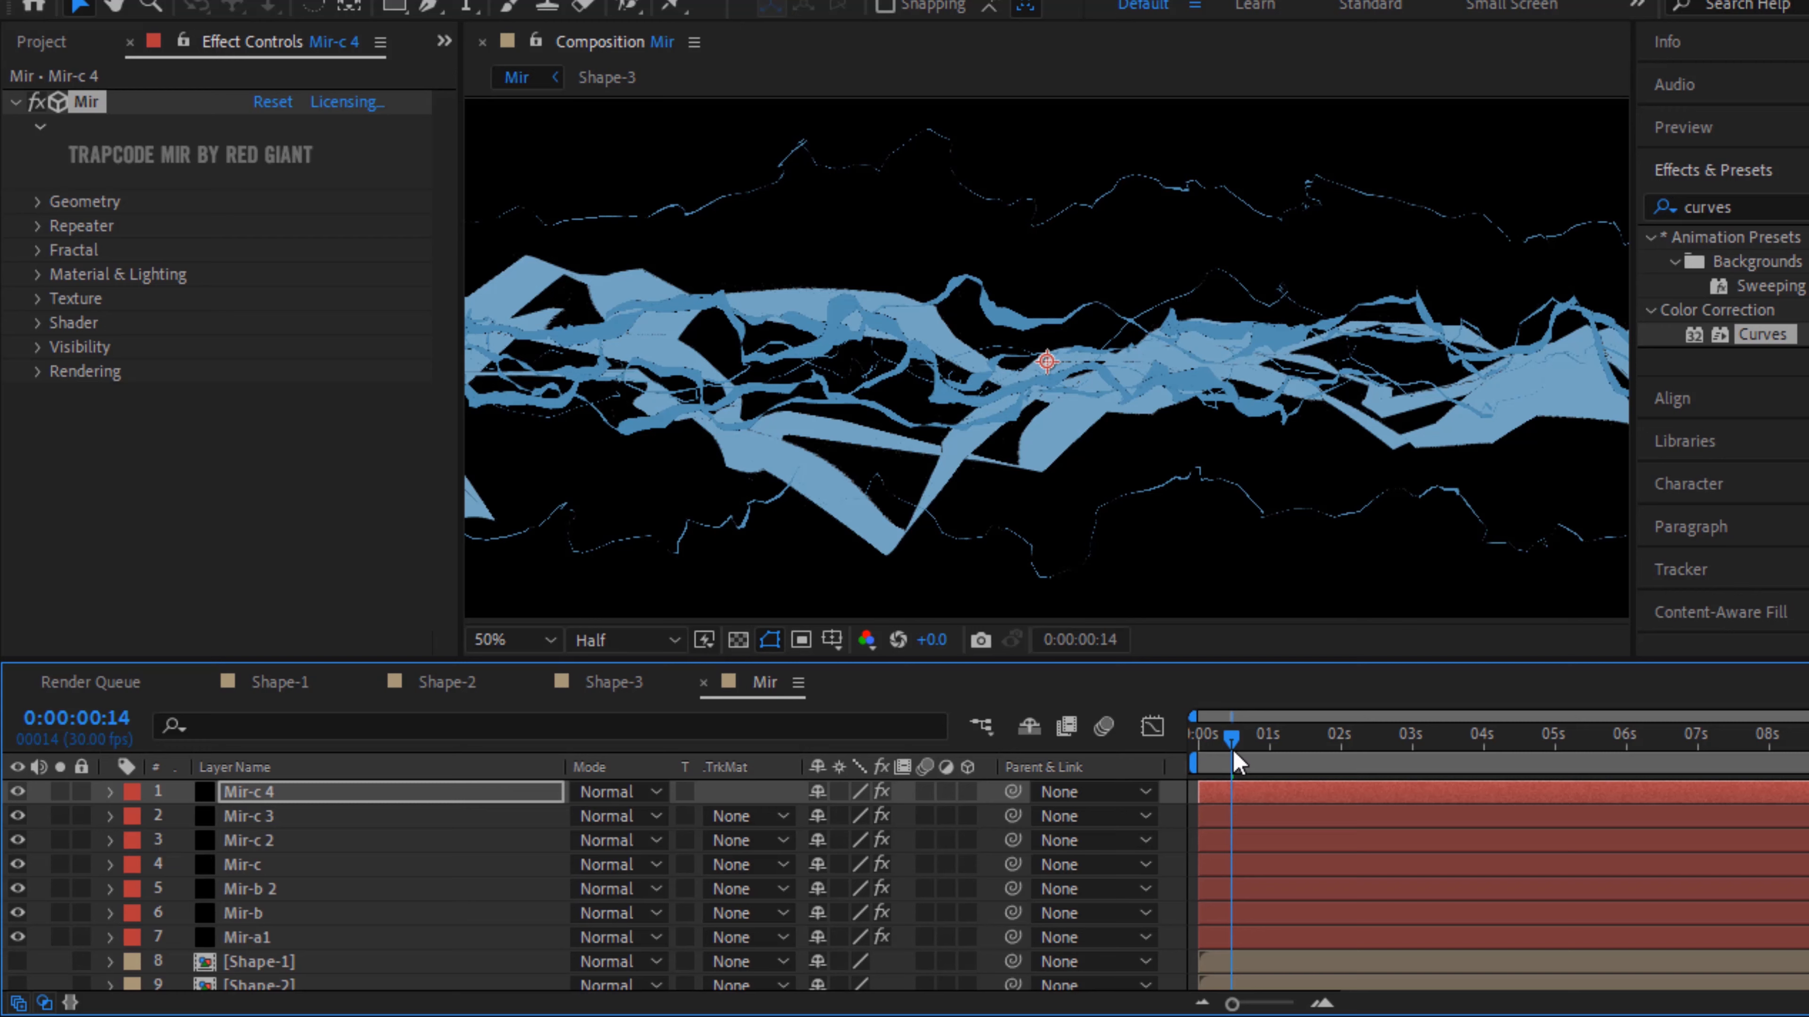
Preview the Mir composition's animation from the first frame and stop playback after about three seconds
left_click_drag(1231, 741, 1183, 741)
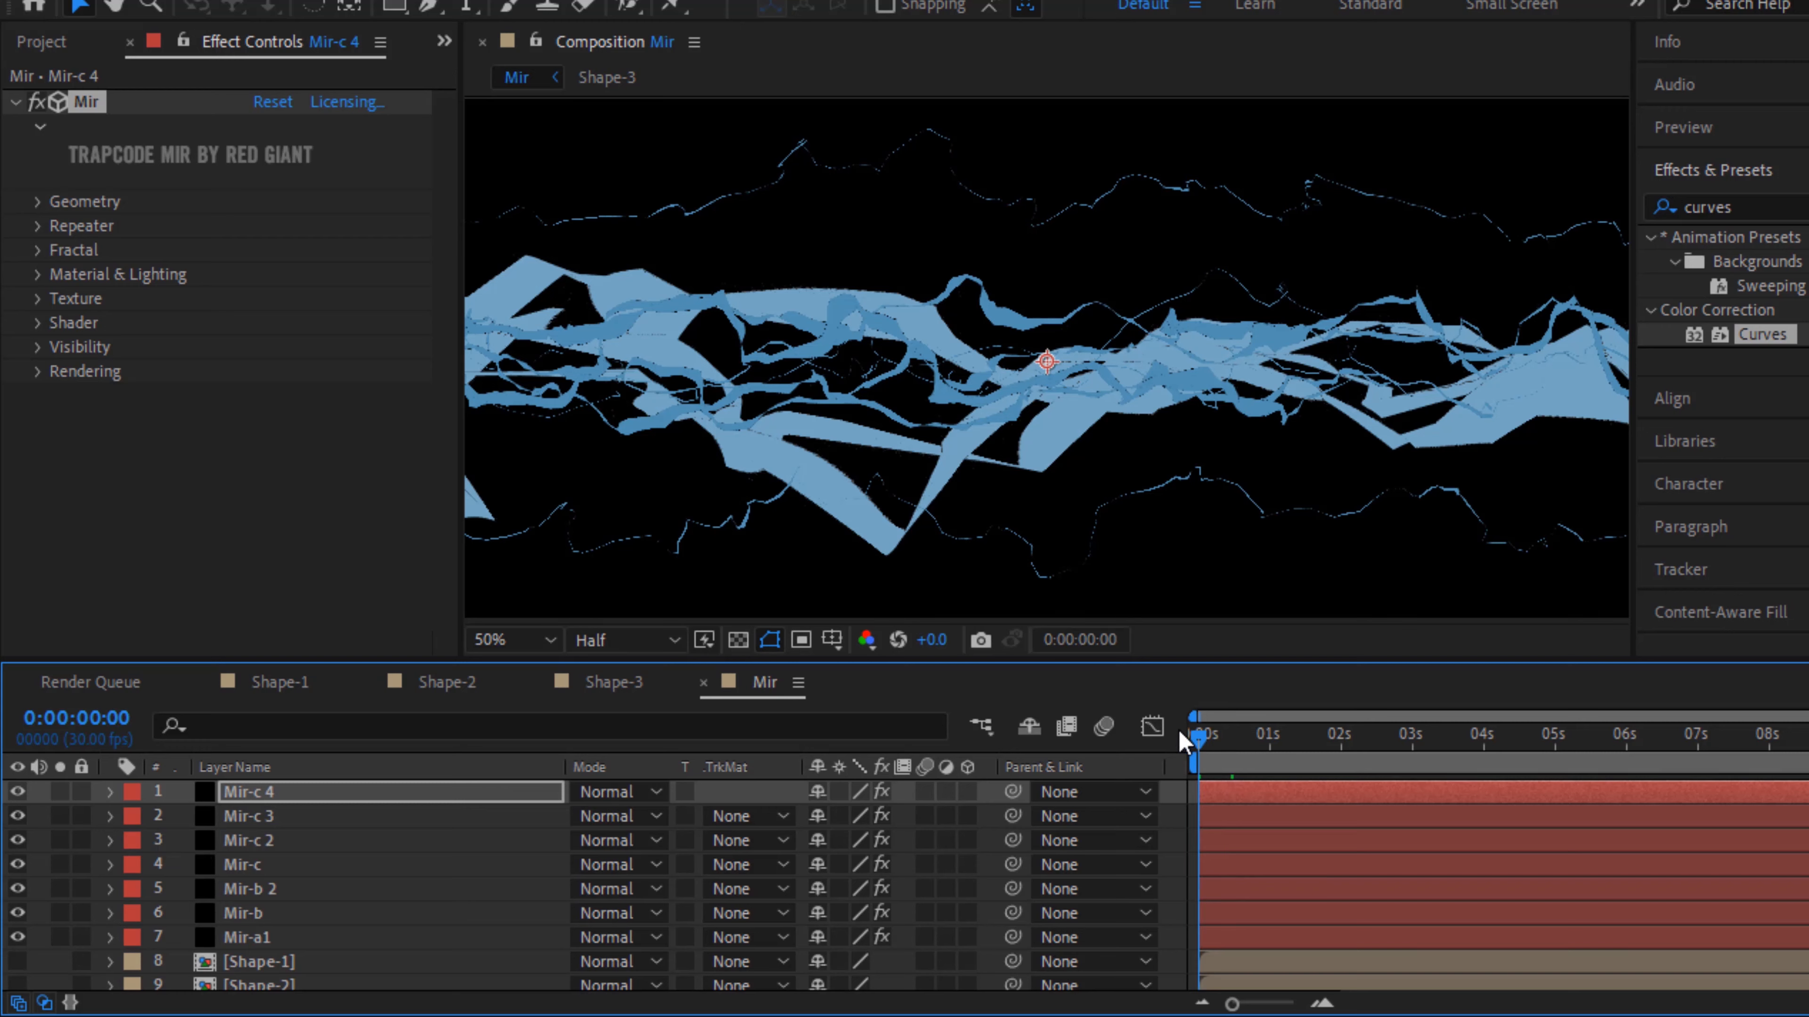
key("space")
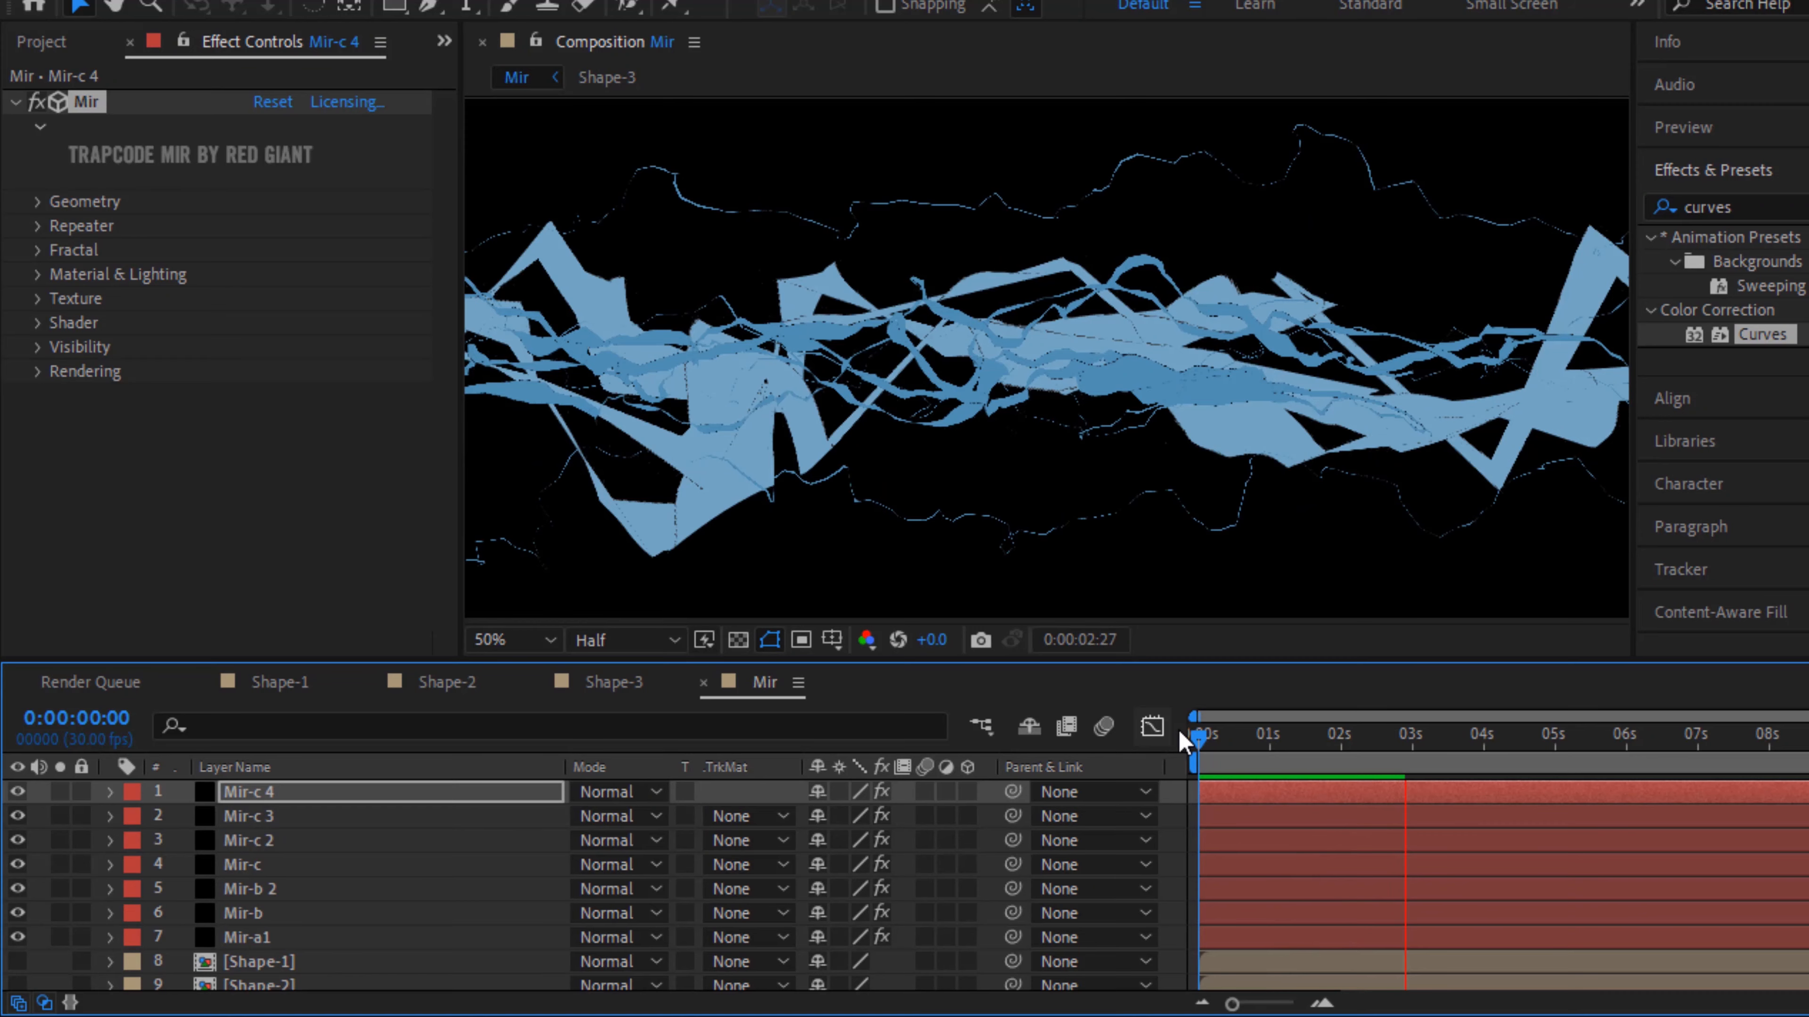
key("space")
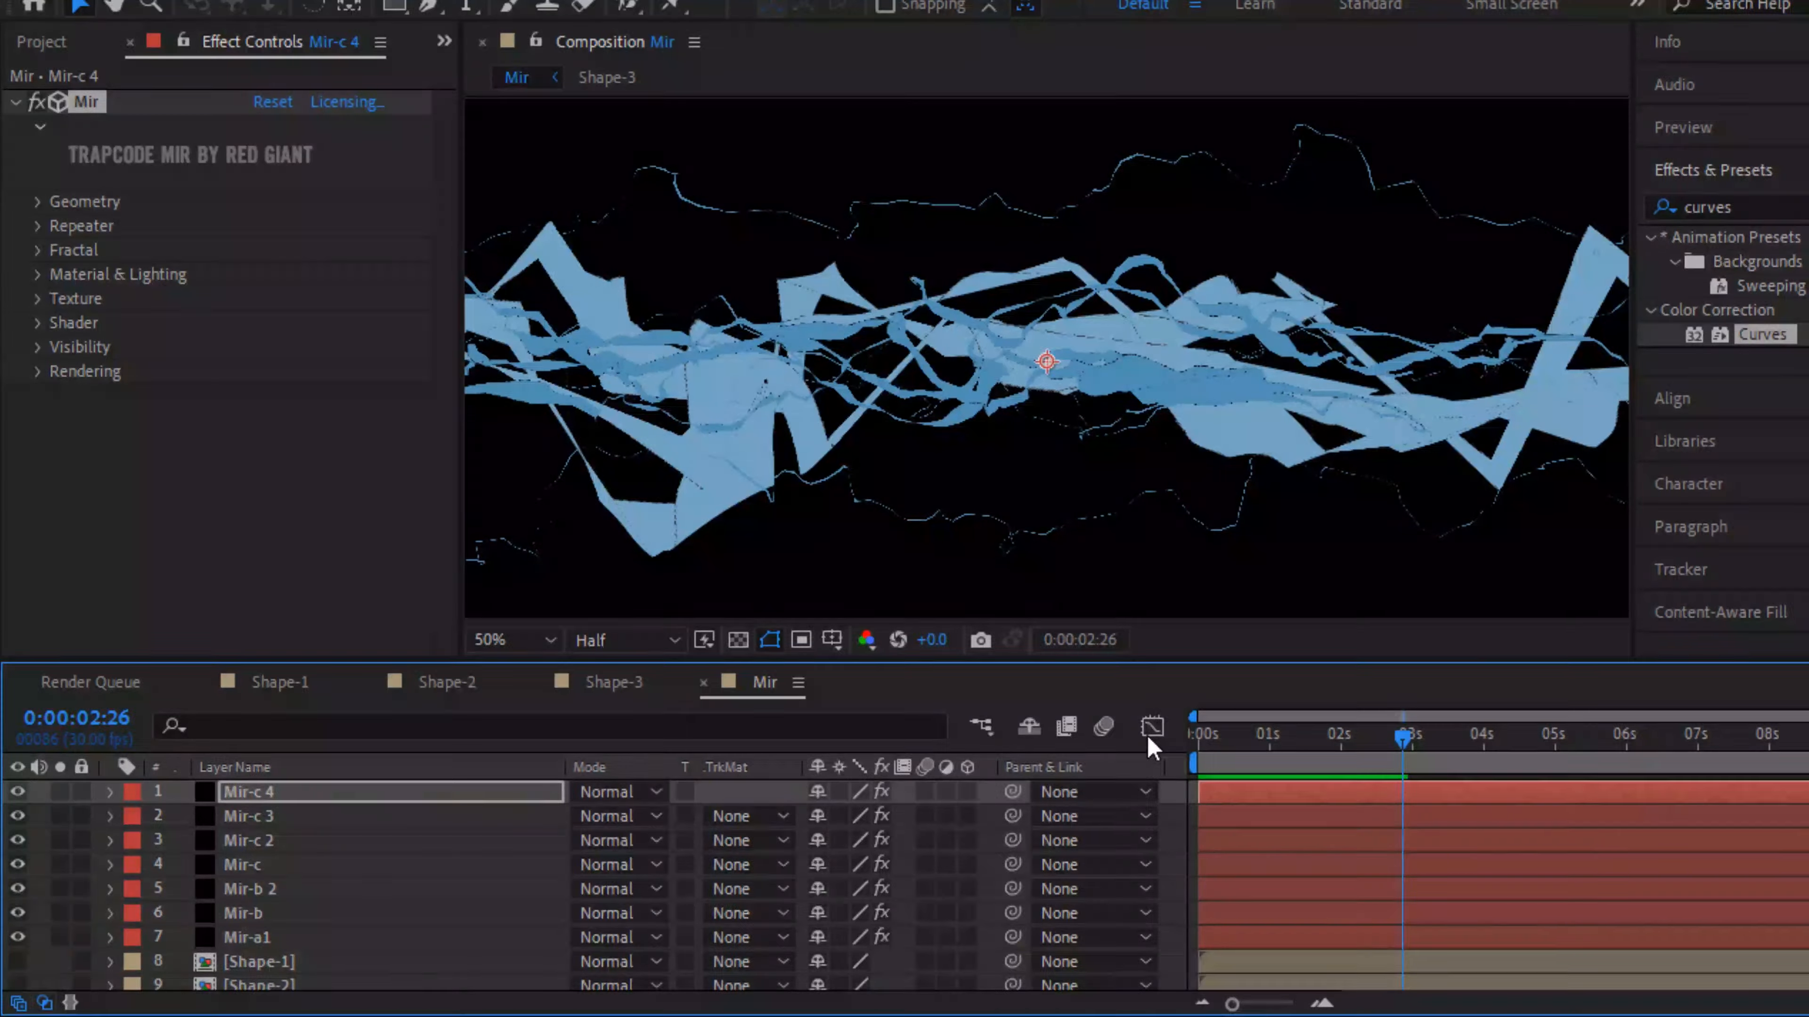
Start a new black 1920 by 1080 px solid and begin its name with P
key("ctrl+y")
type("P")
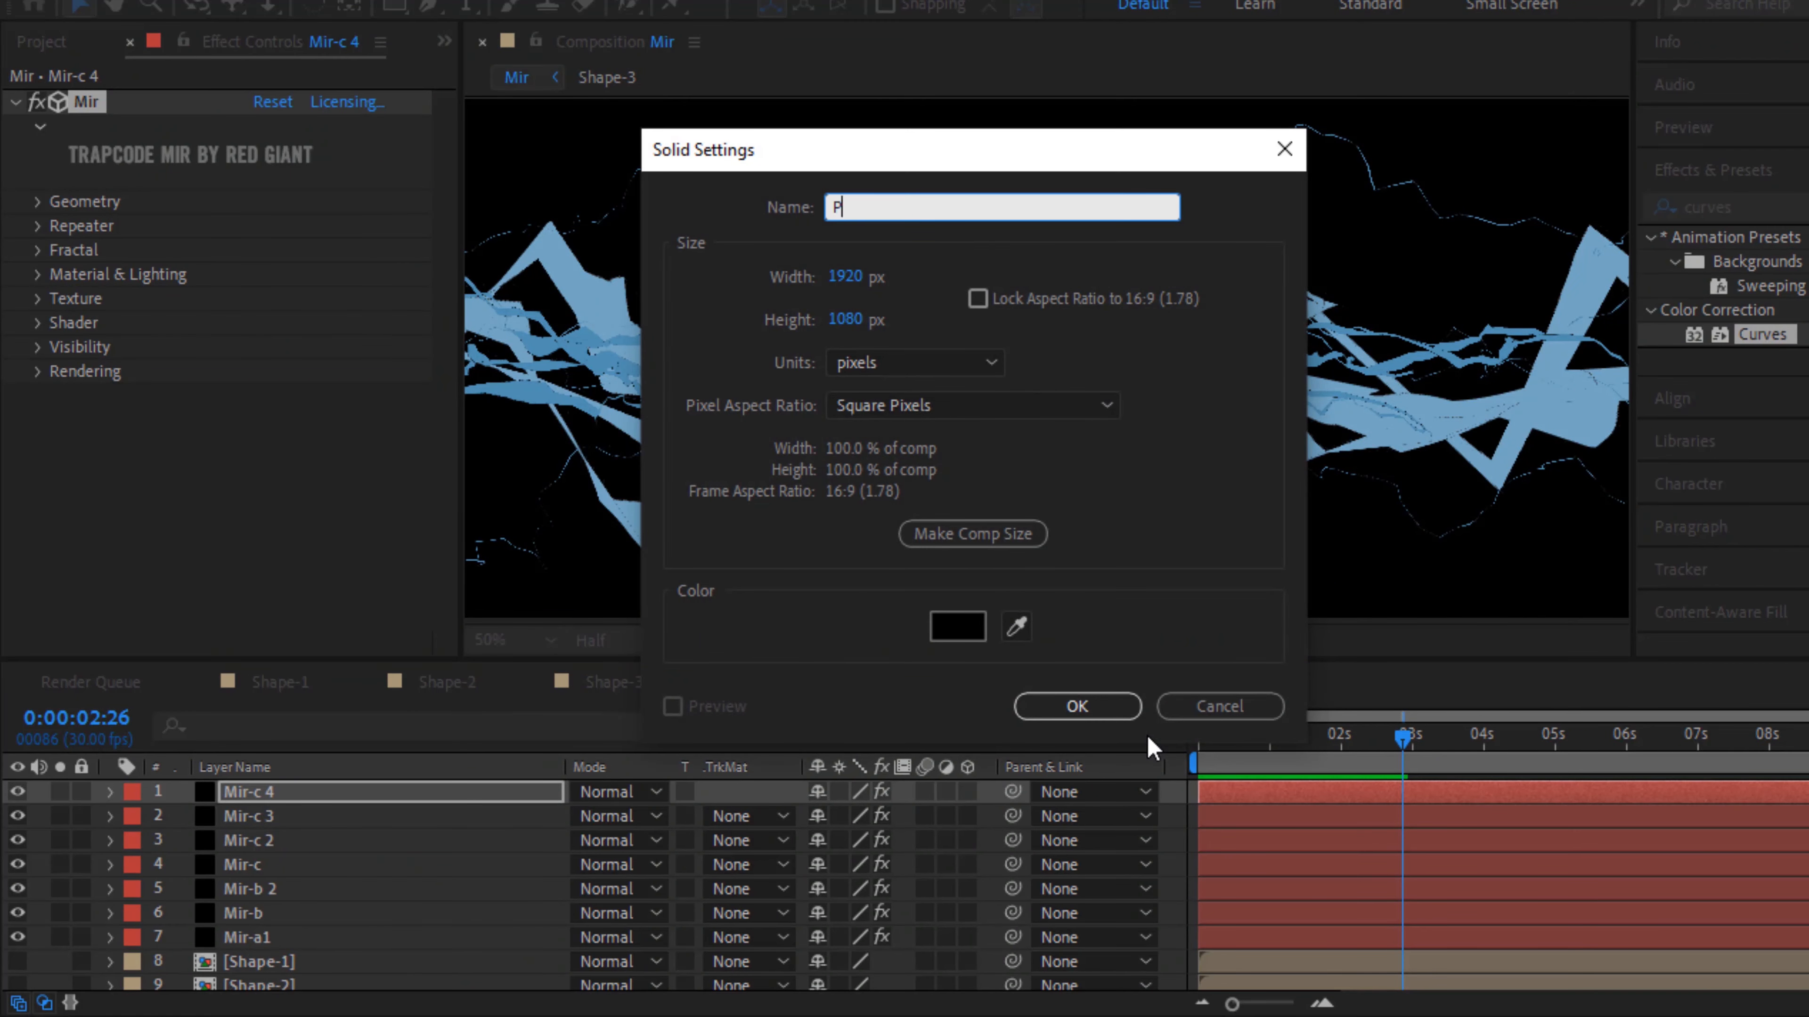
Create a solid layer named Particles and apply the Trapcode Particular effect to it
type("articles")
key("Return")
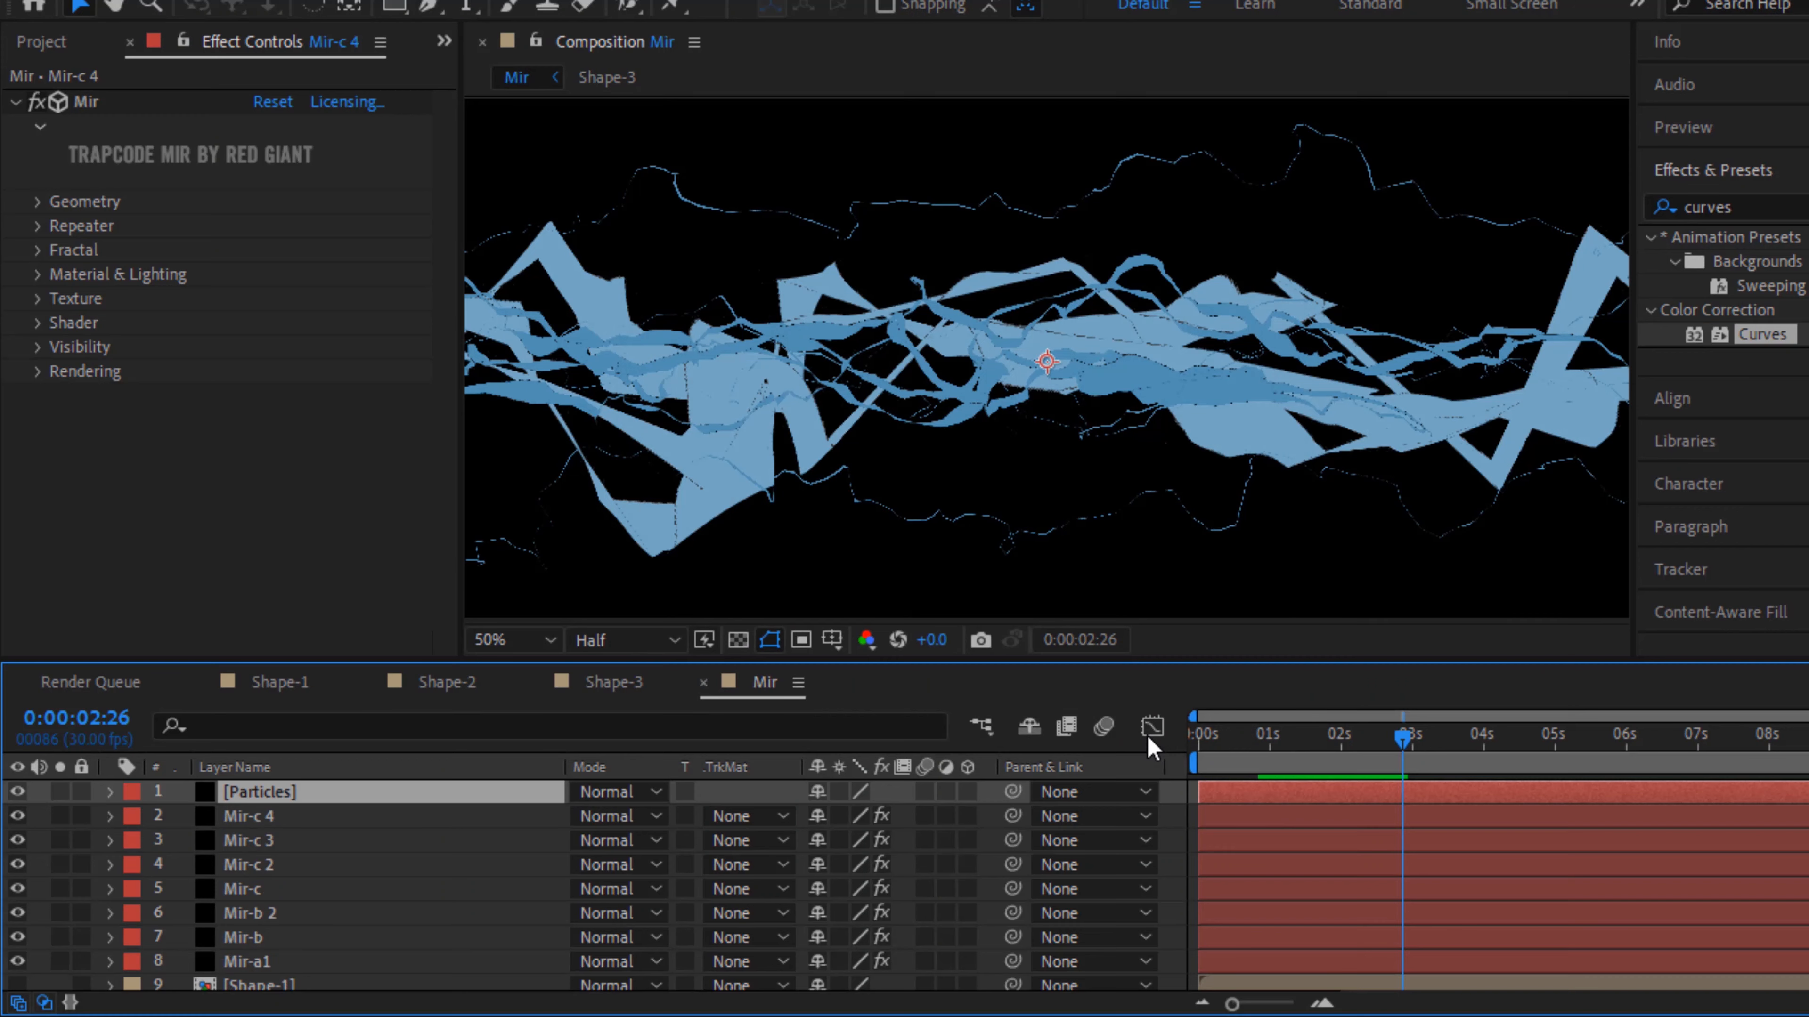
right_click(315, 290)
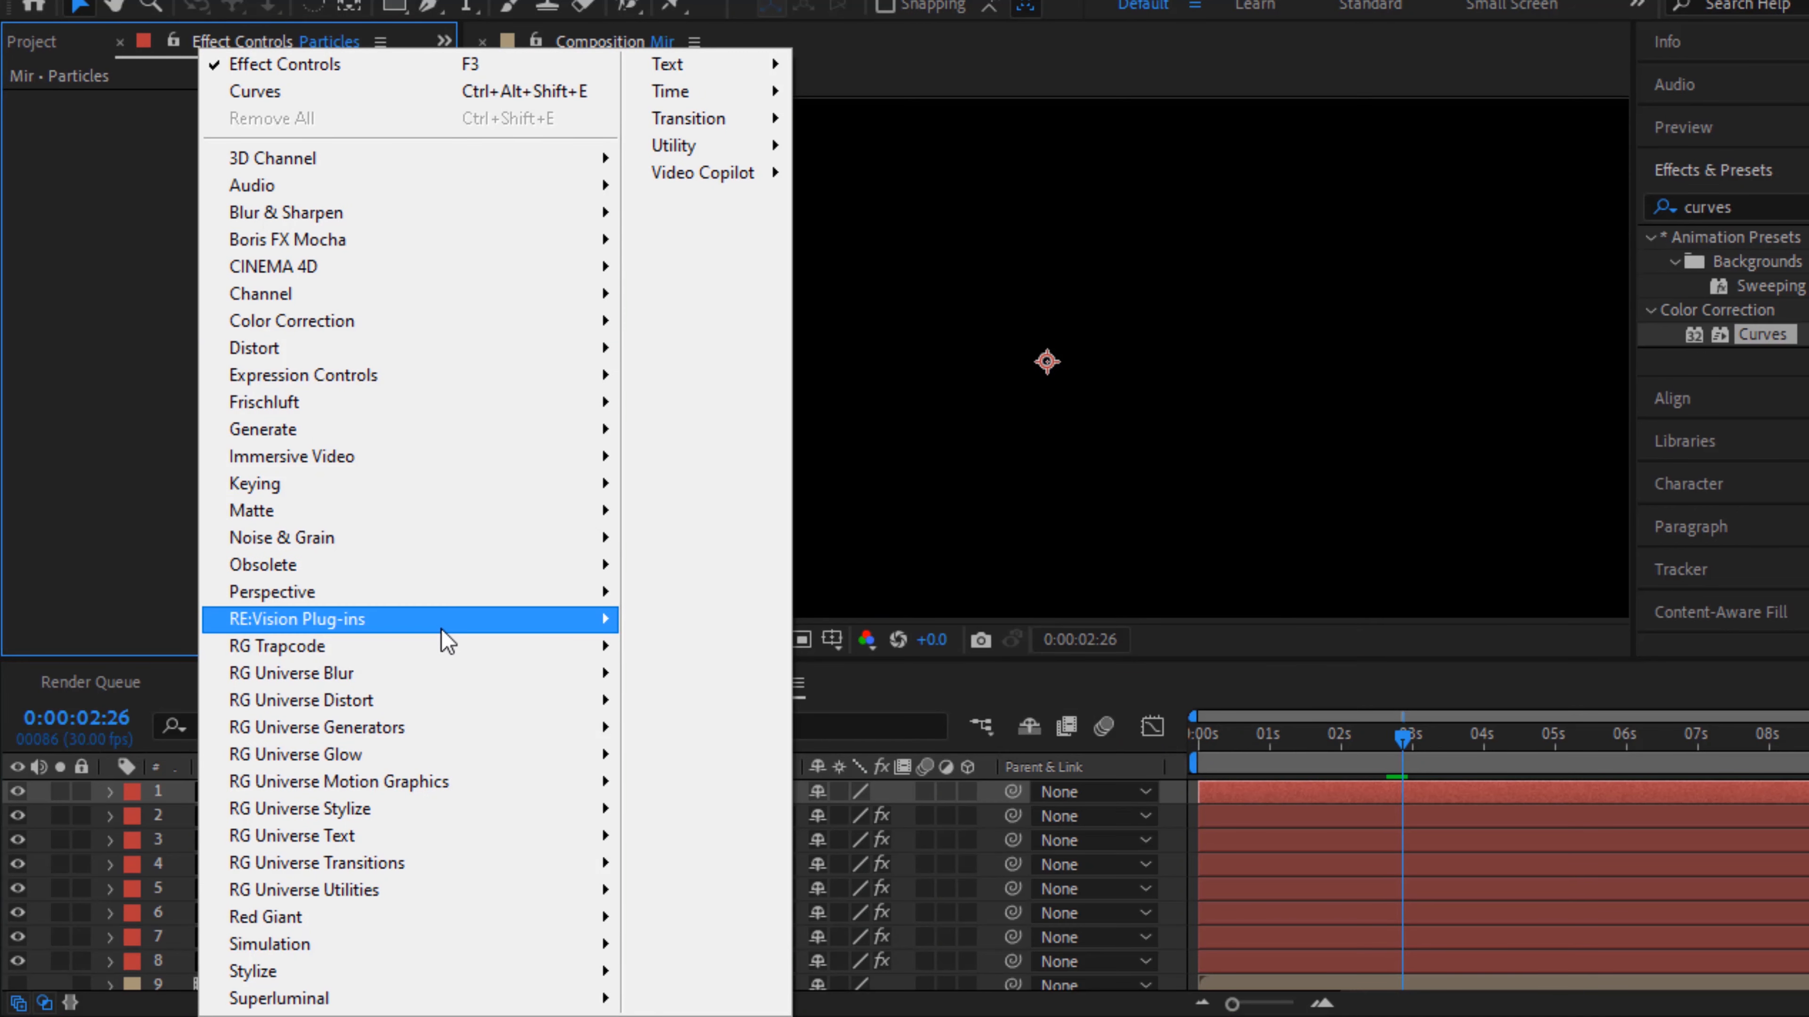
mouse_move(539, 659)
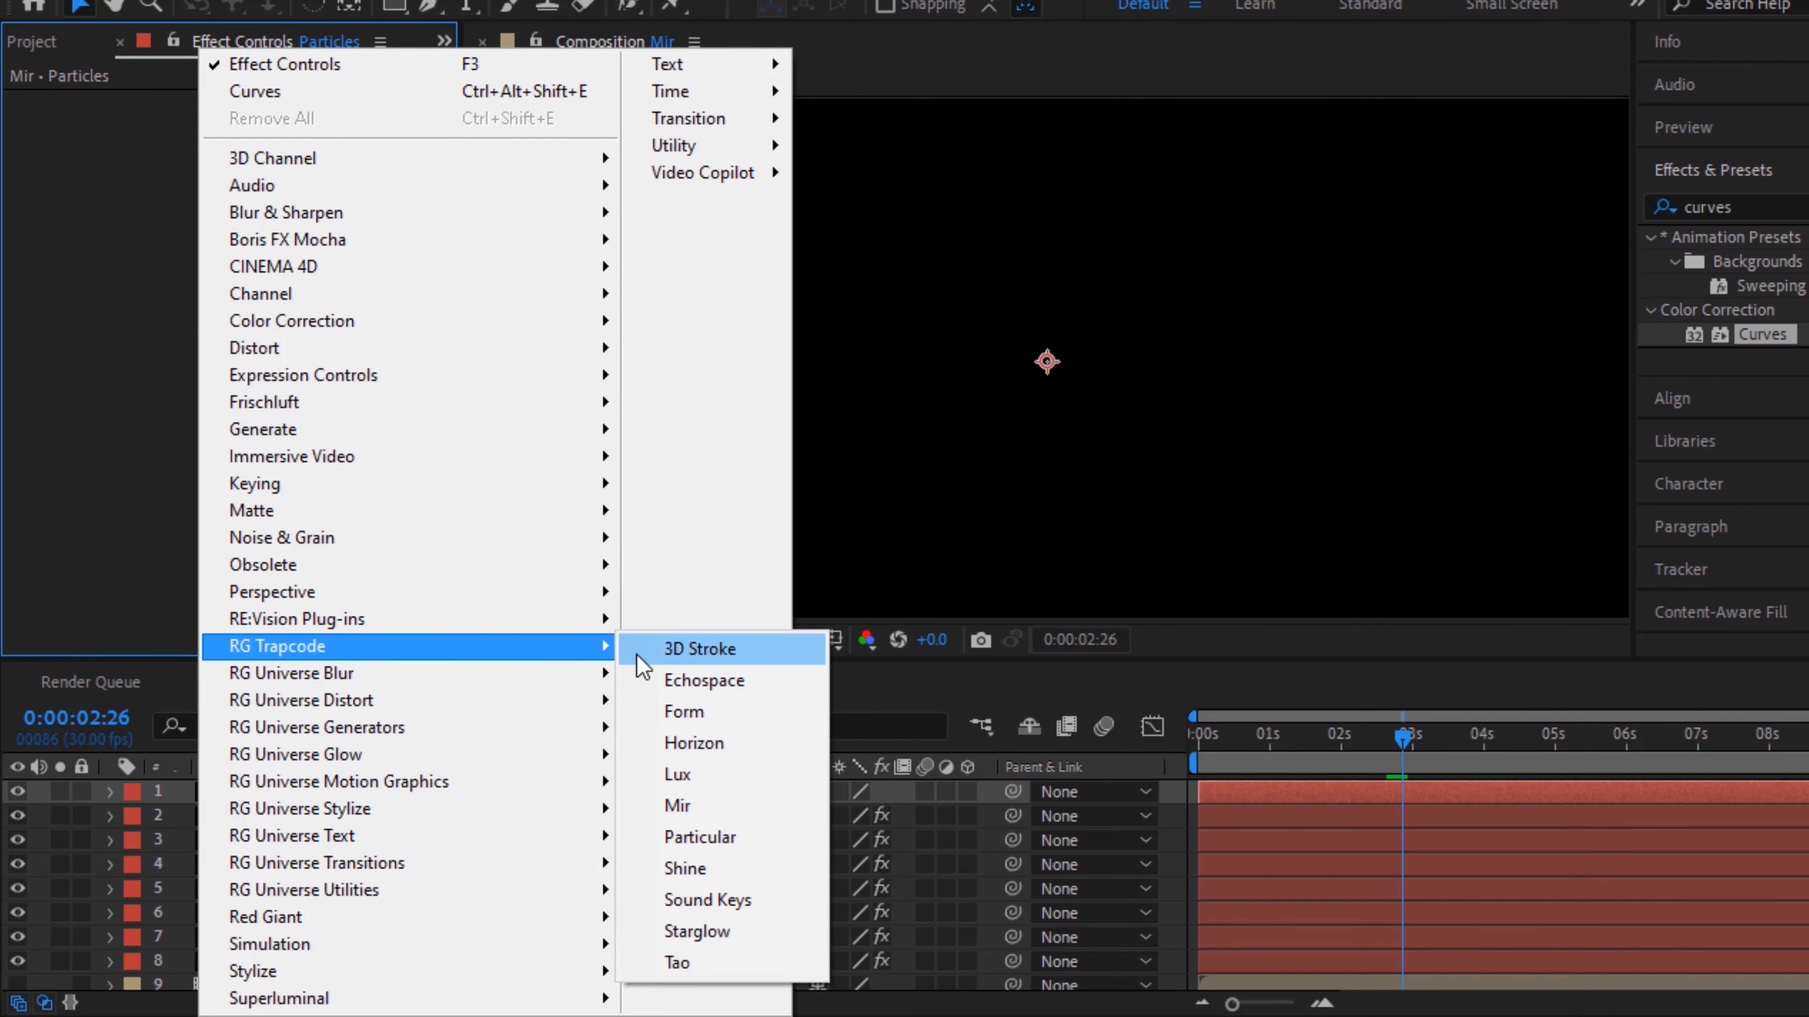
left_click(734, 842)
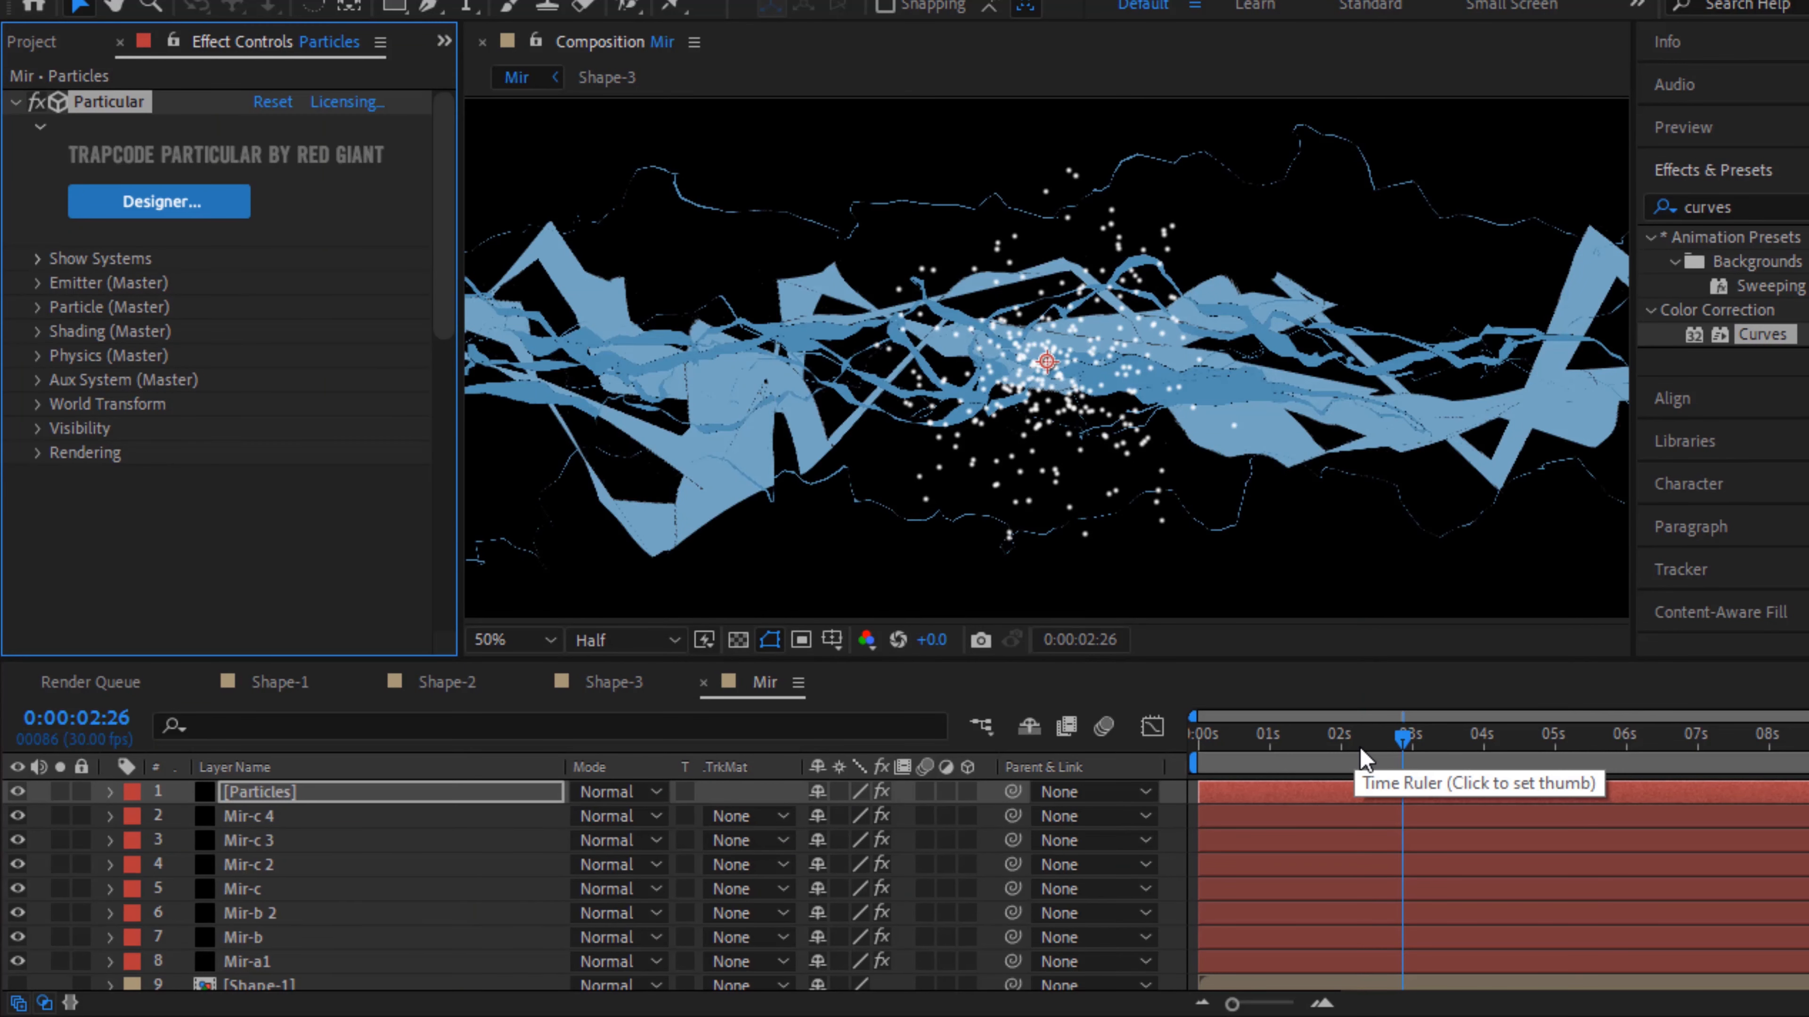
Set the master emitter to 8 particles per second and change its emitter type to Box
left_click(40, 284)
scroll(45, 296, "down", 3)
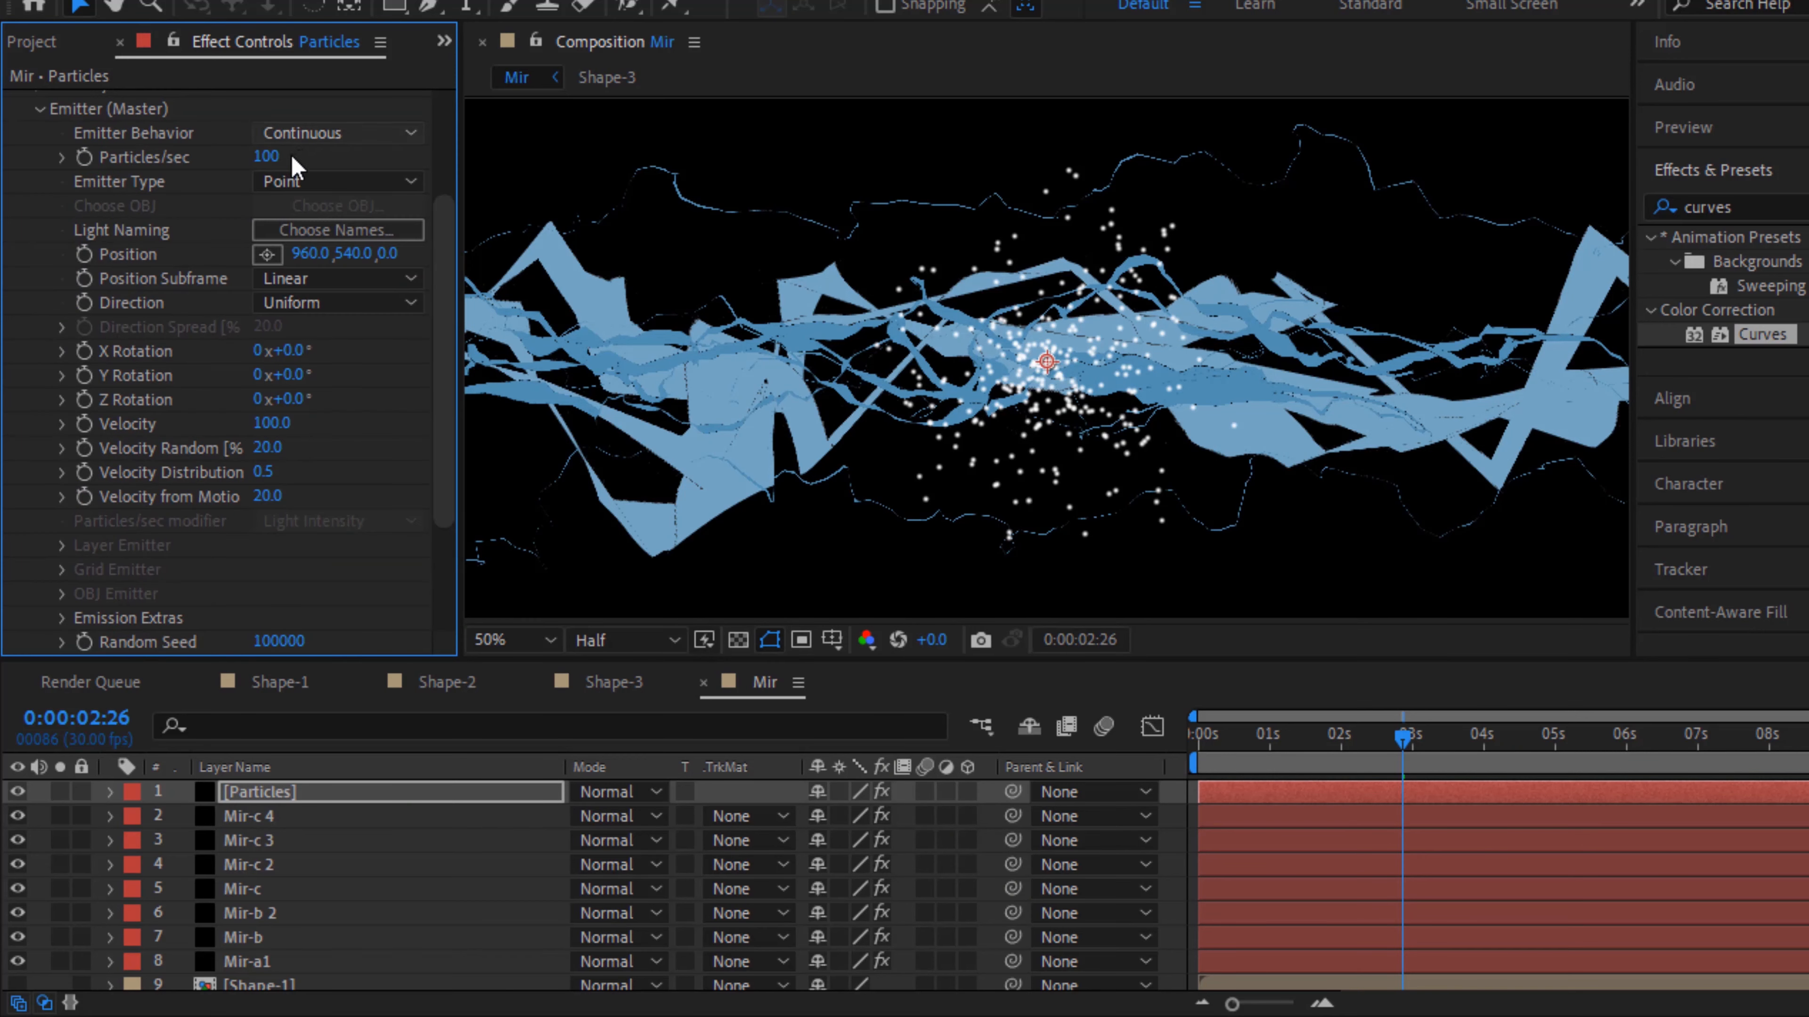
left_click(273, 158)
type("8")
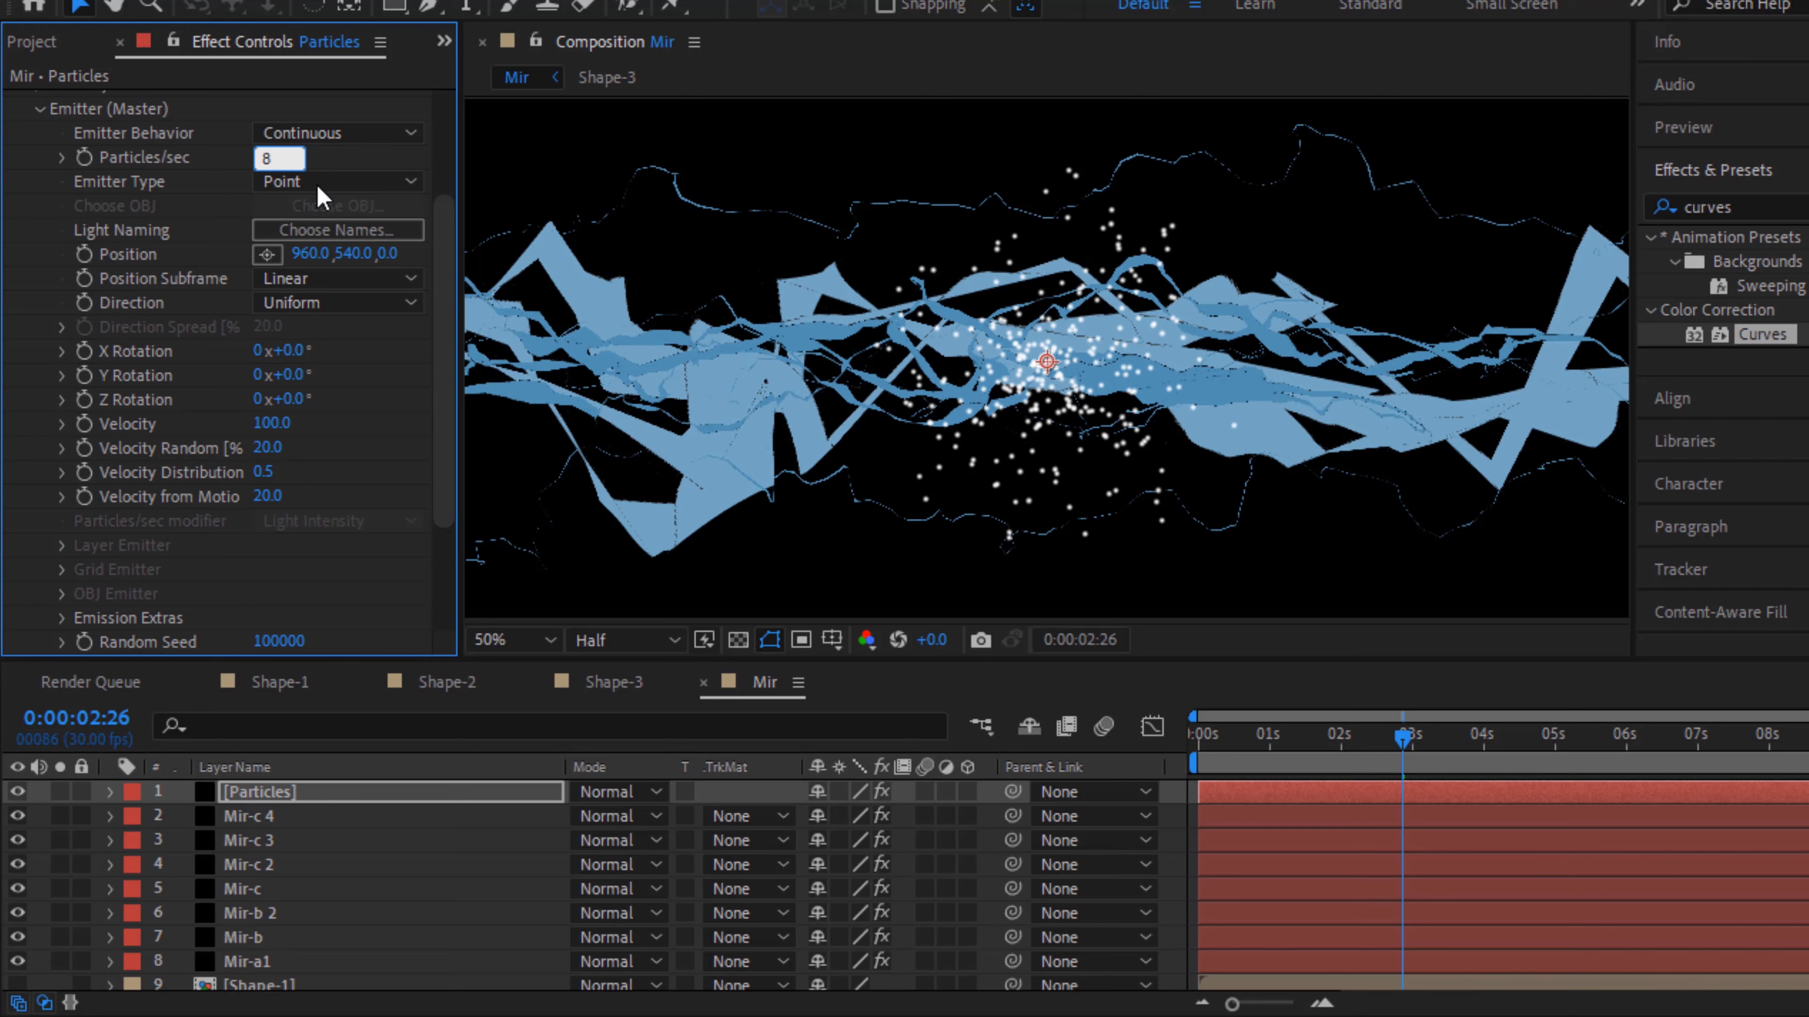
key("Return")
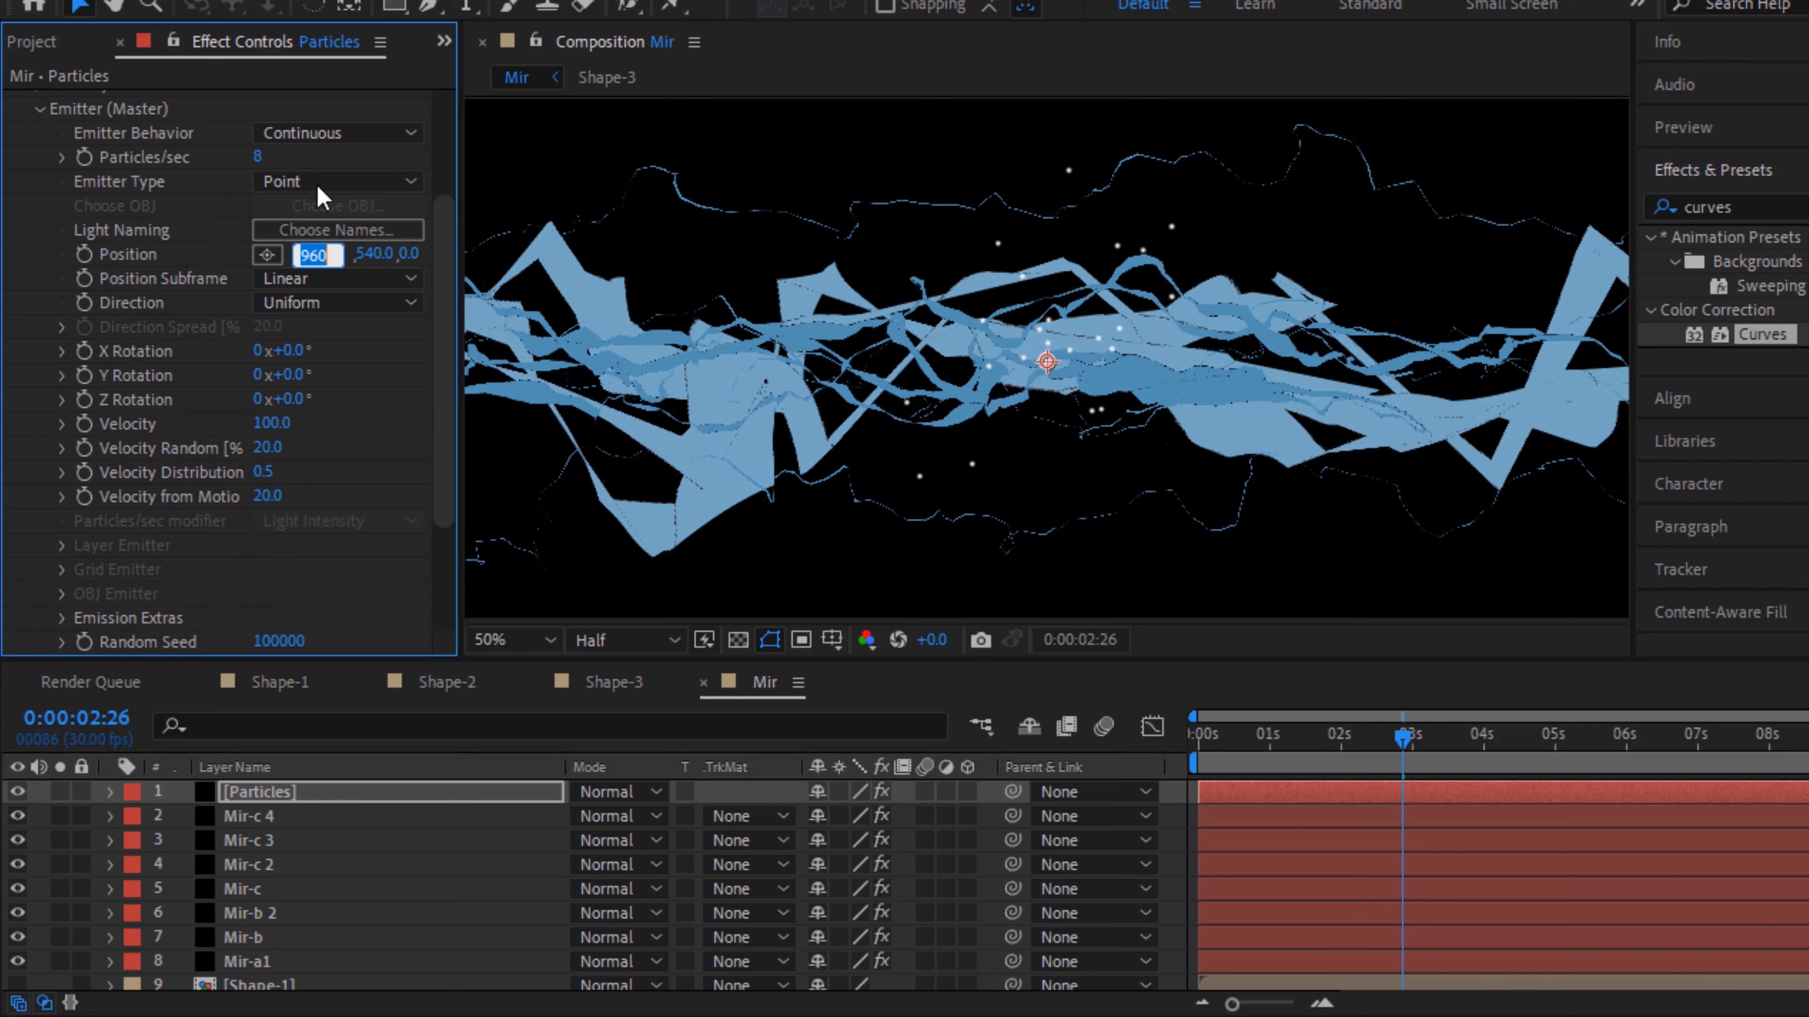
left_click(319, 183)
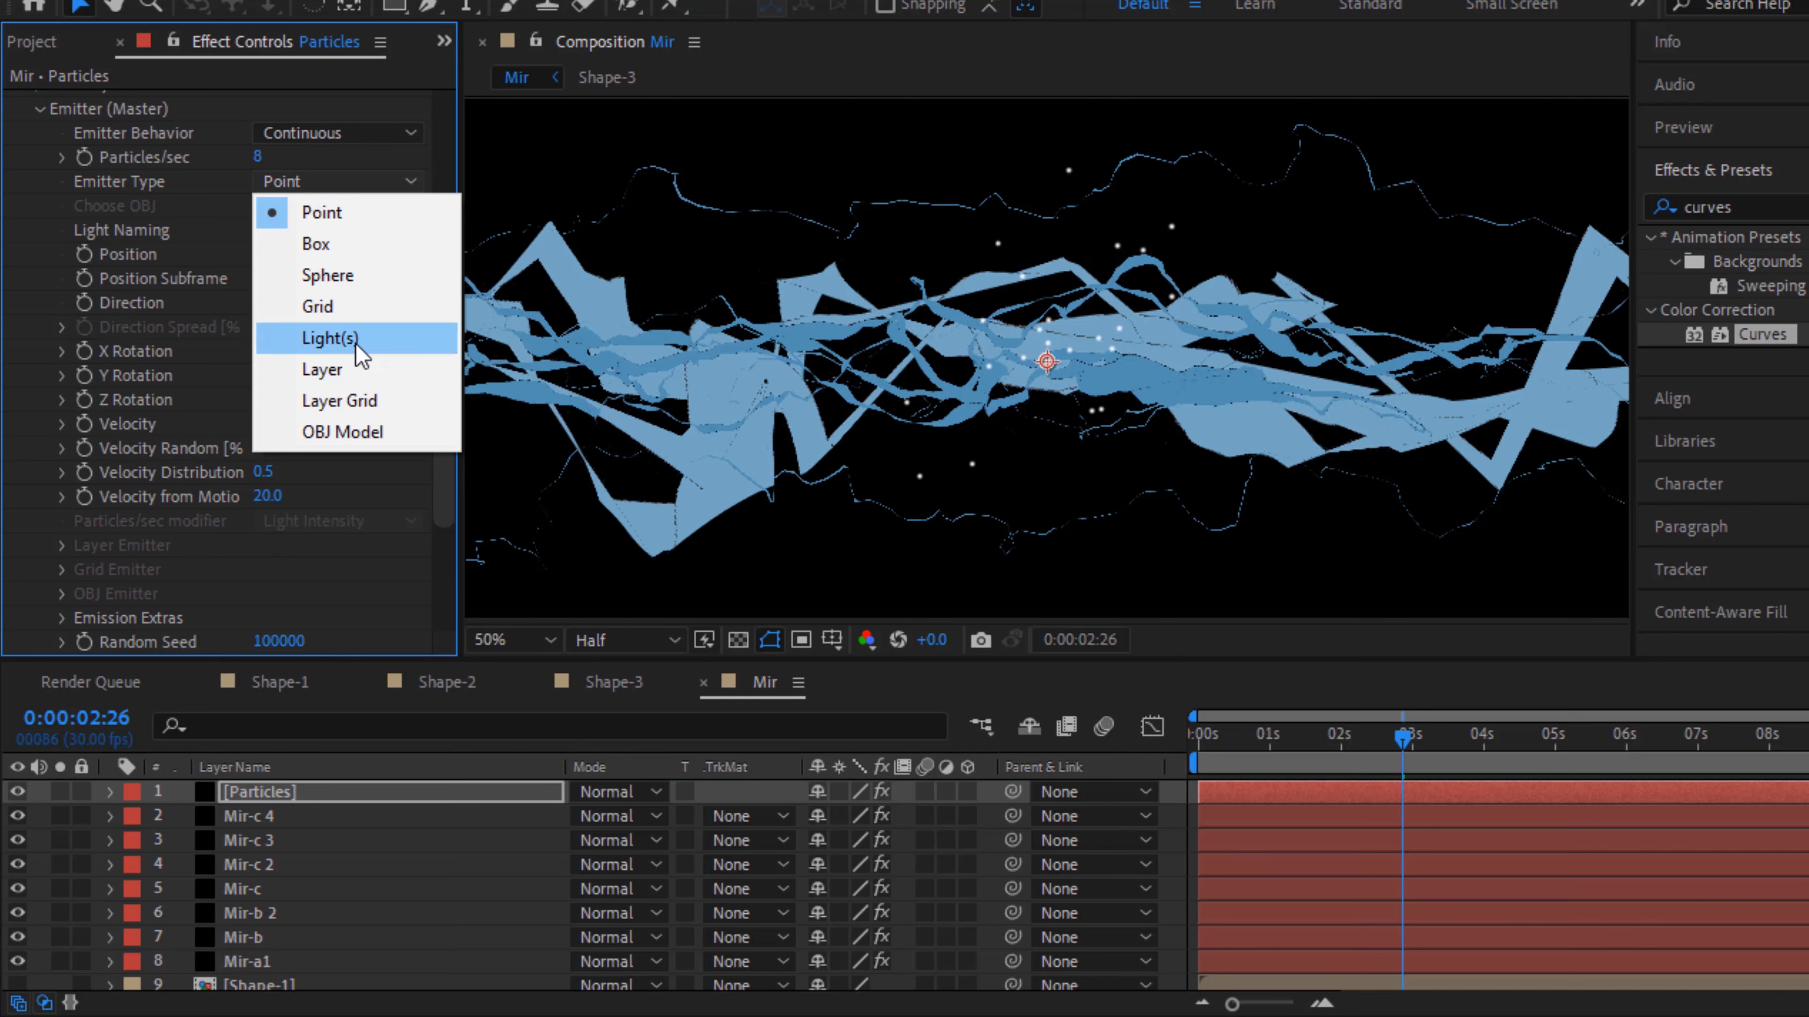
left_click(346, 248)
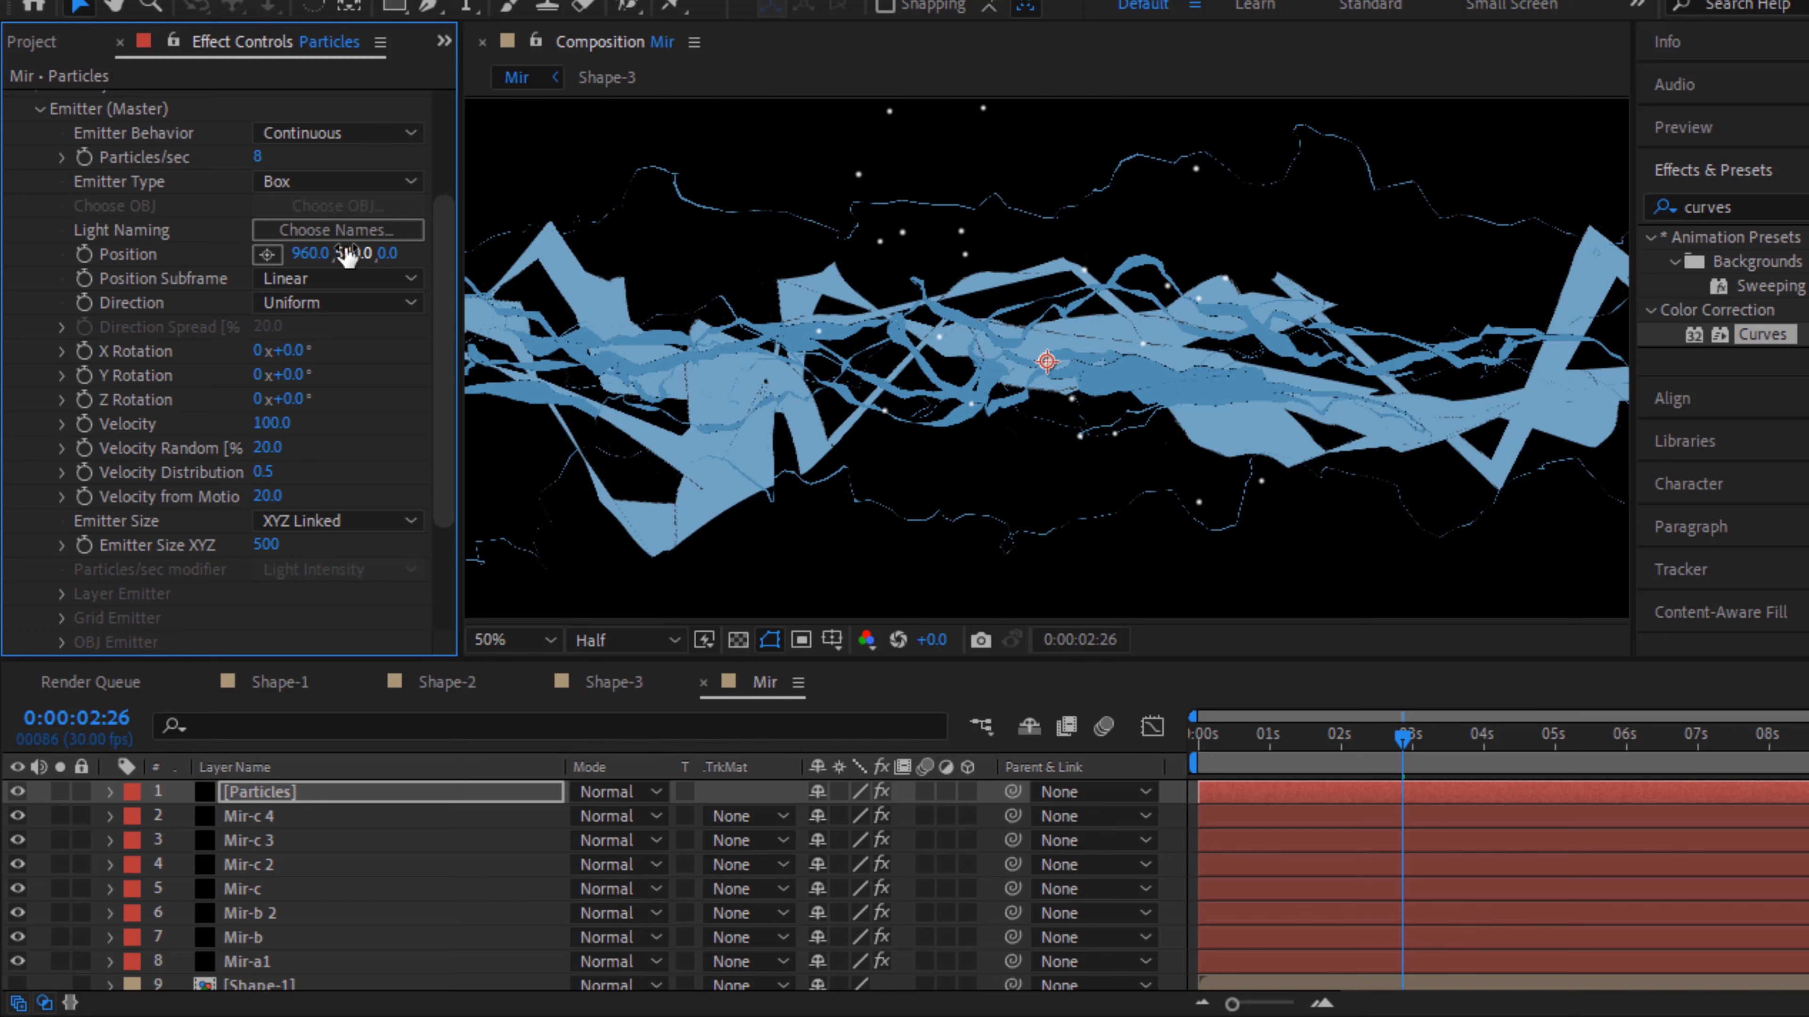
Set the X value of the emitter's position to 3372
left_click(310, 254)
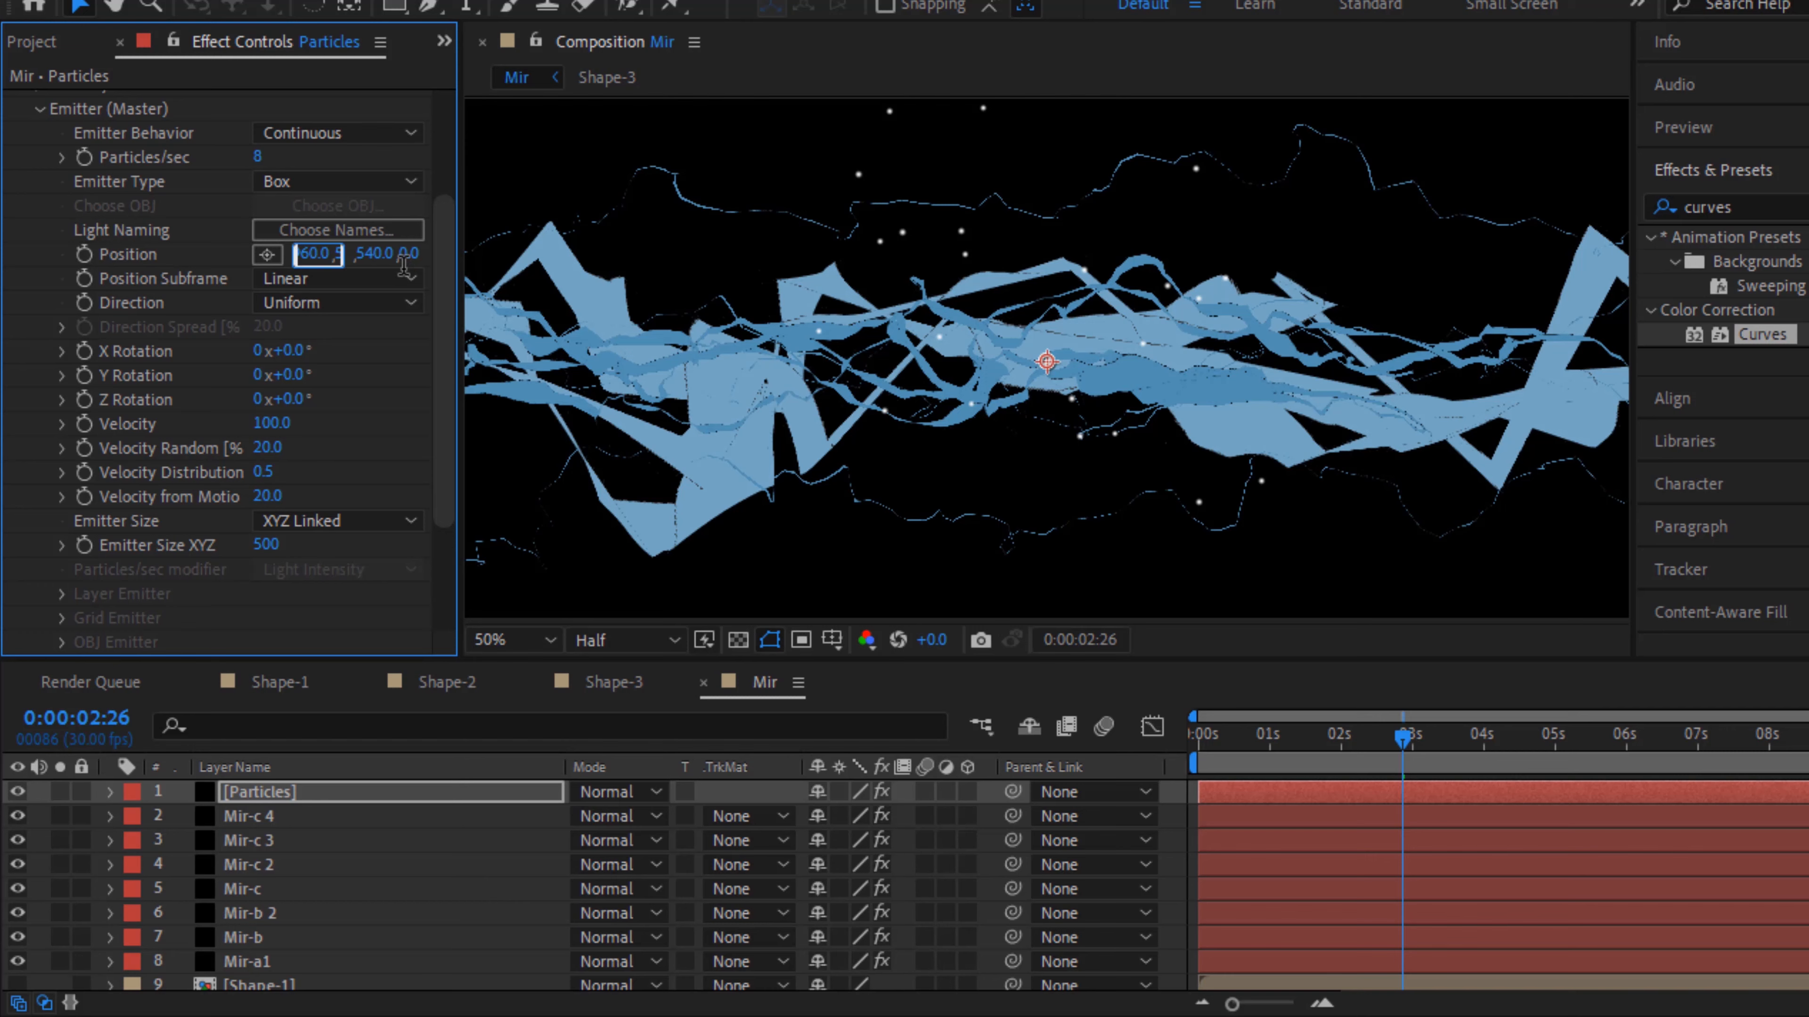
type("3372")
key("Return")
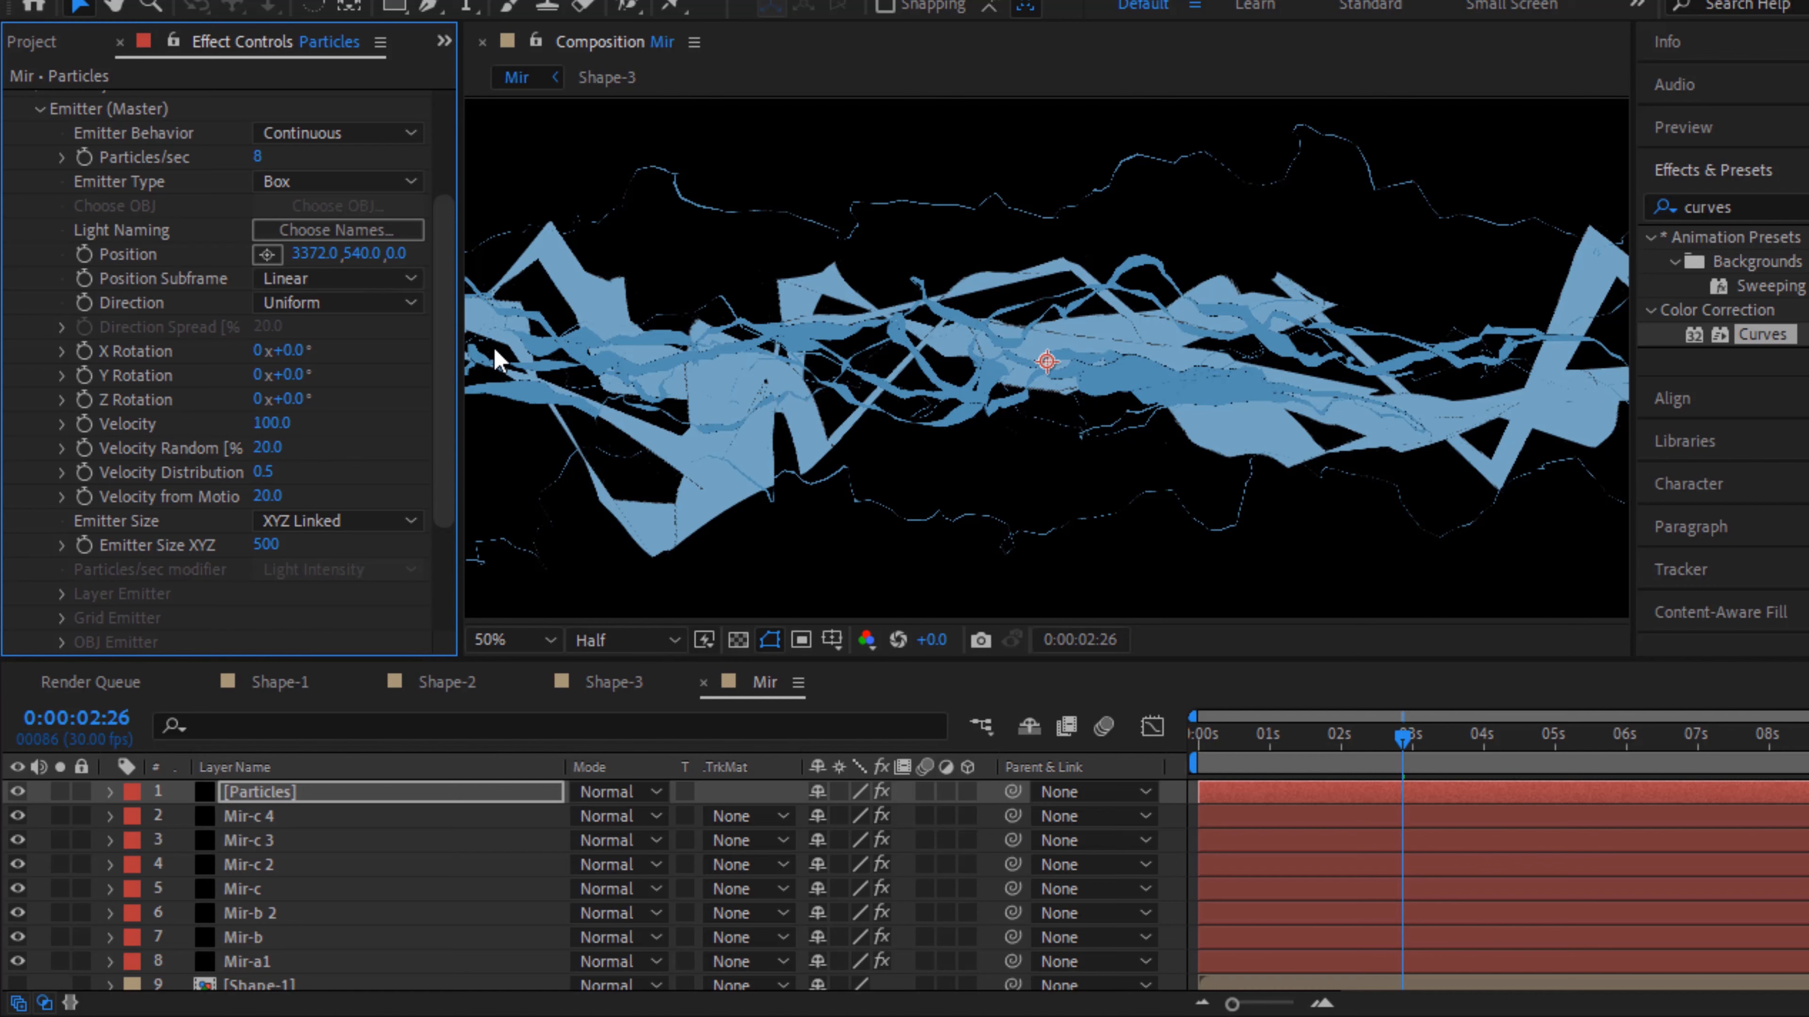
Make the emitter's direction Directional with a direction spread of 12%
left_click(328, 305)
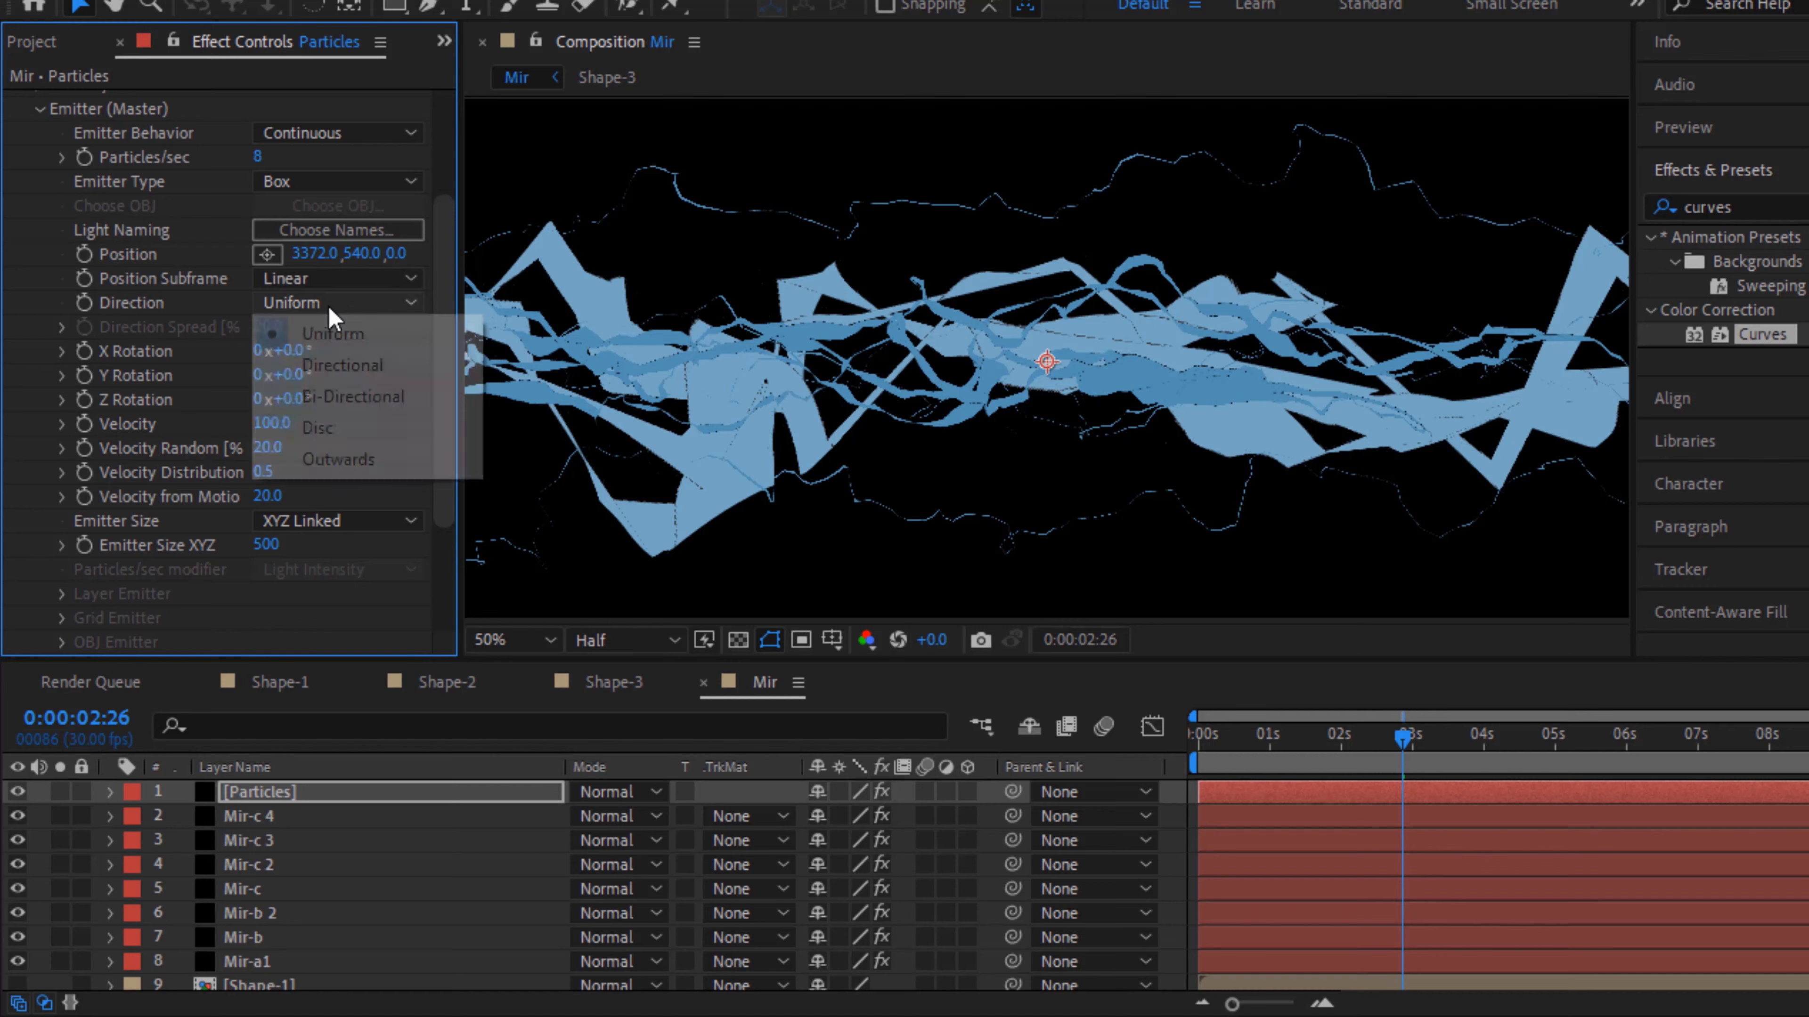
left_click(346, 366)
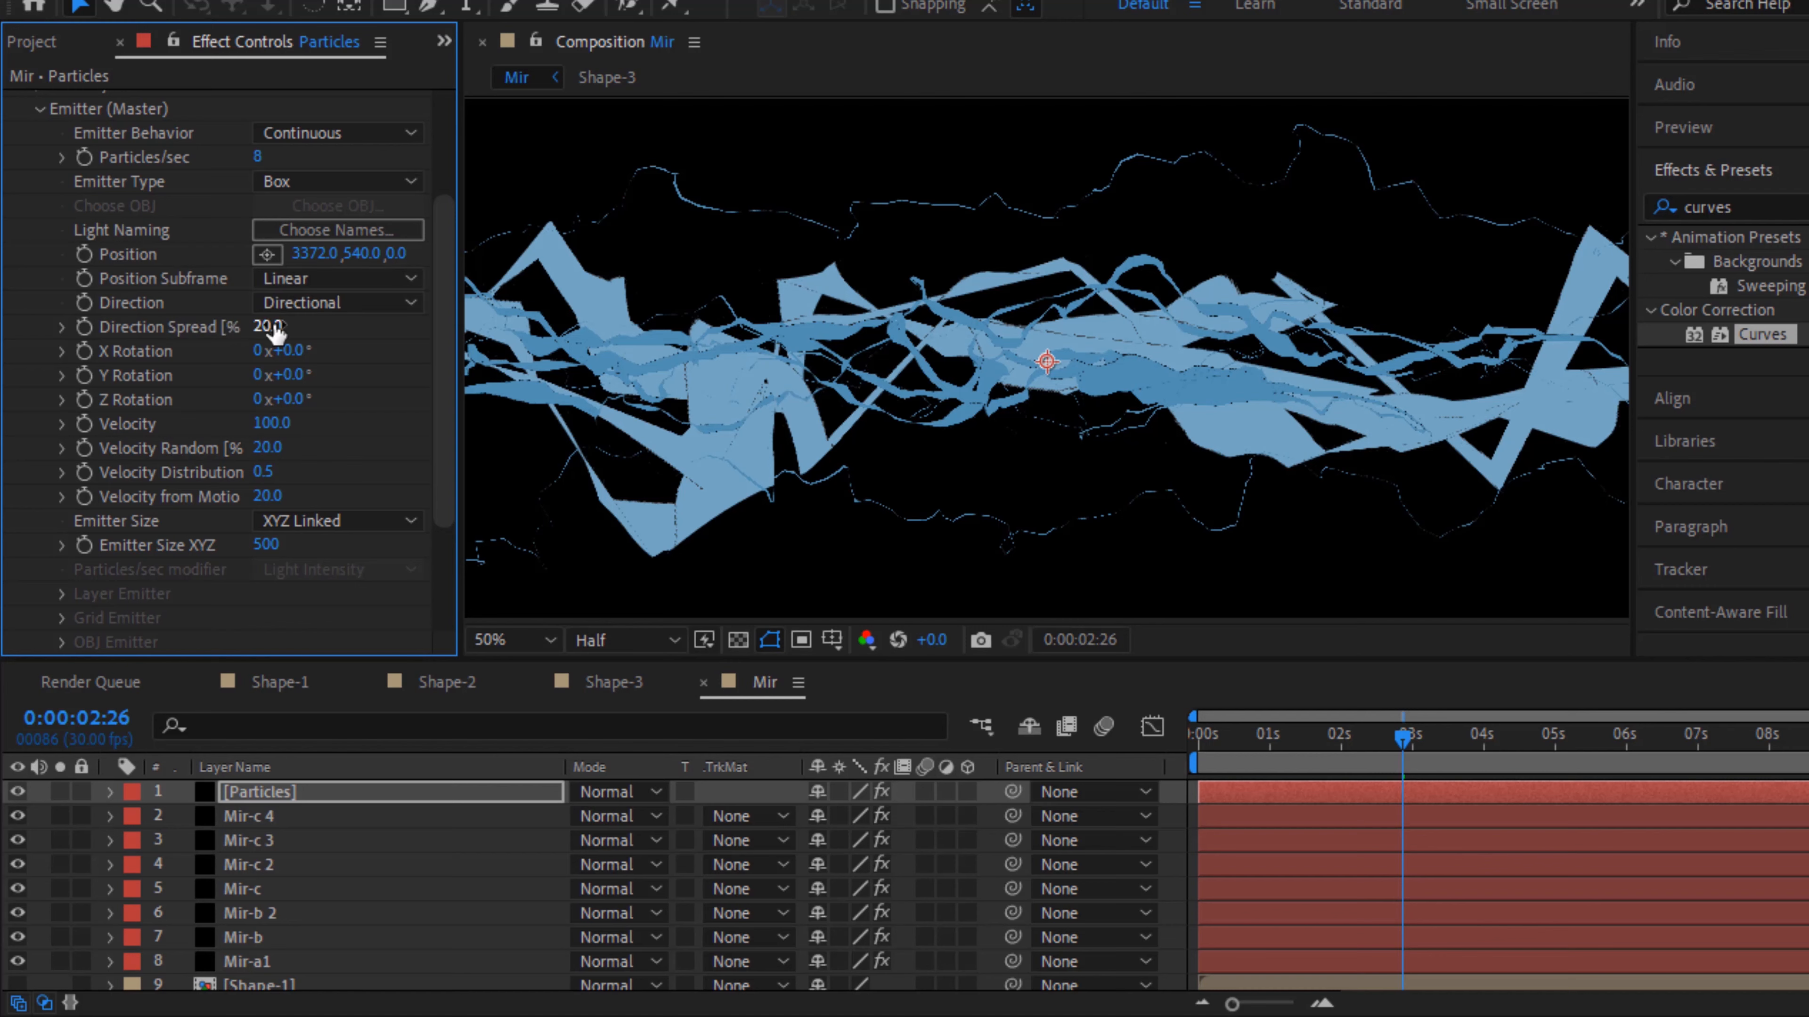
left_click(273, 327)
type("12")
key("Return")
Set the emitter's Y rotation to -90° and its velocity to 3190
left_click(293, 374)
type("-90")
key("Return")
left_click(274, 423)
type("3190")
key("Return")
Set the linked XYZ emitter size to 200 and collapse the master emitter settings
left_click(265, 545)
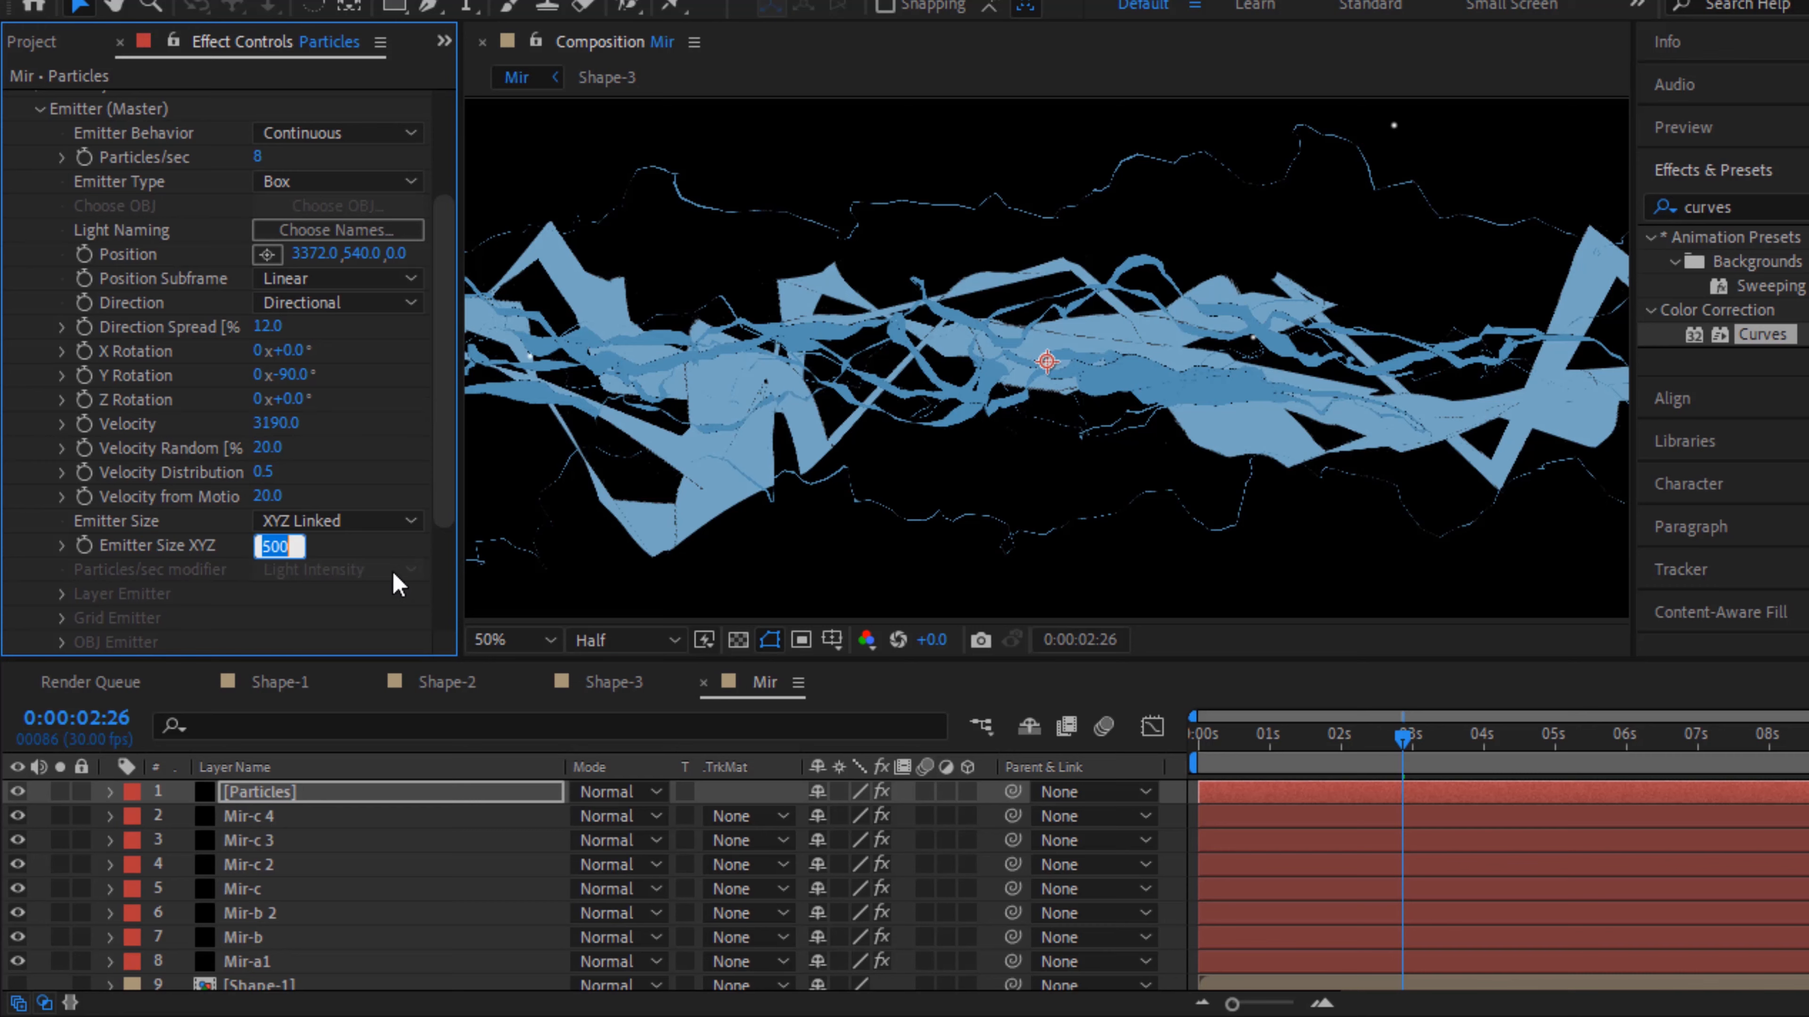
type("200")
key("Return")
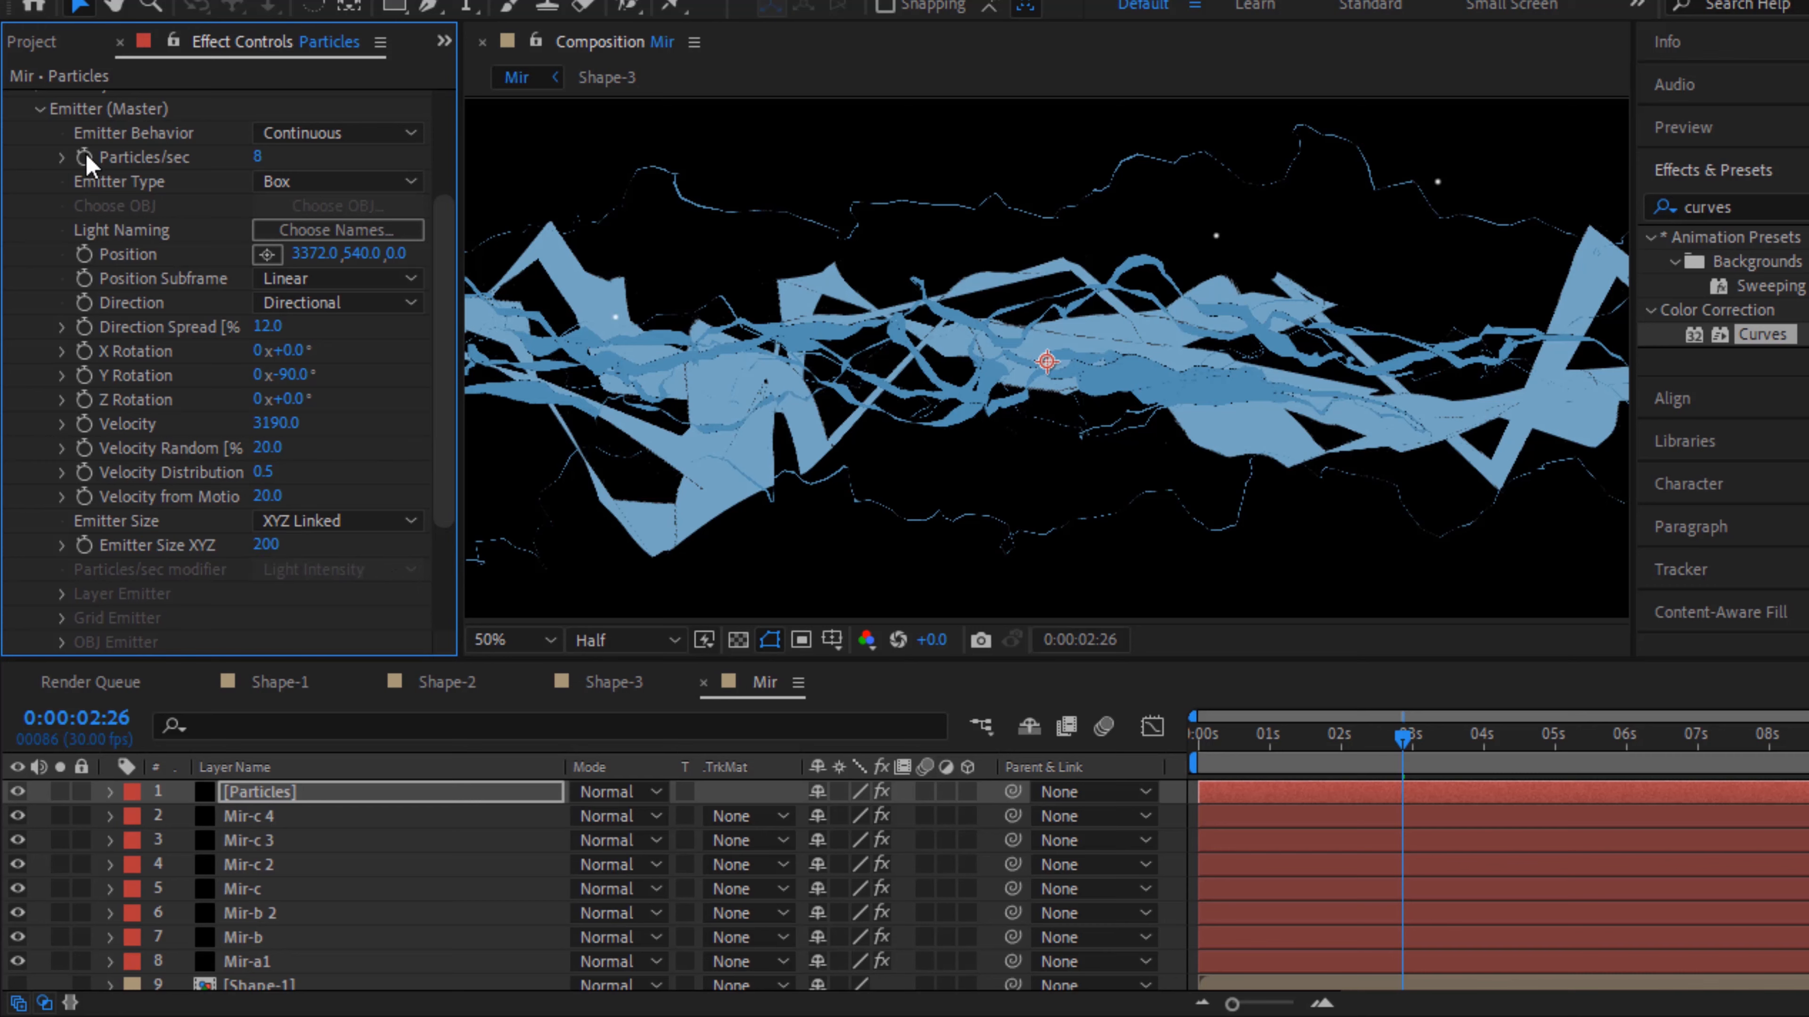
left_click(40, 110)
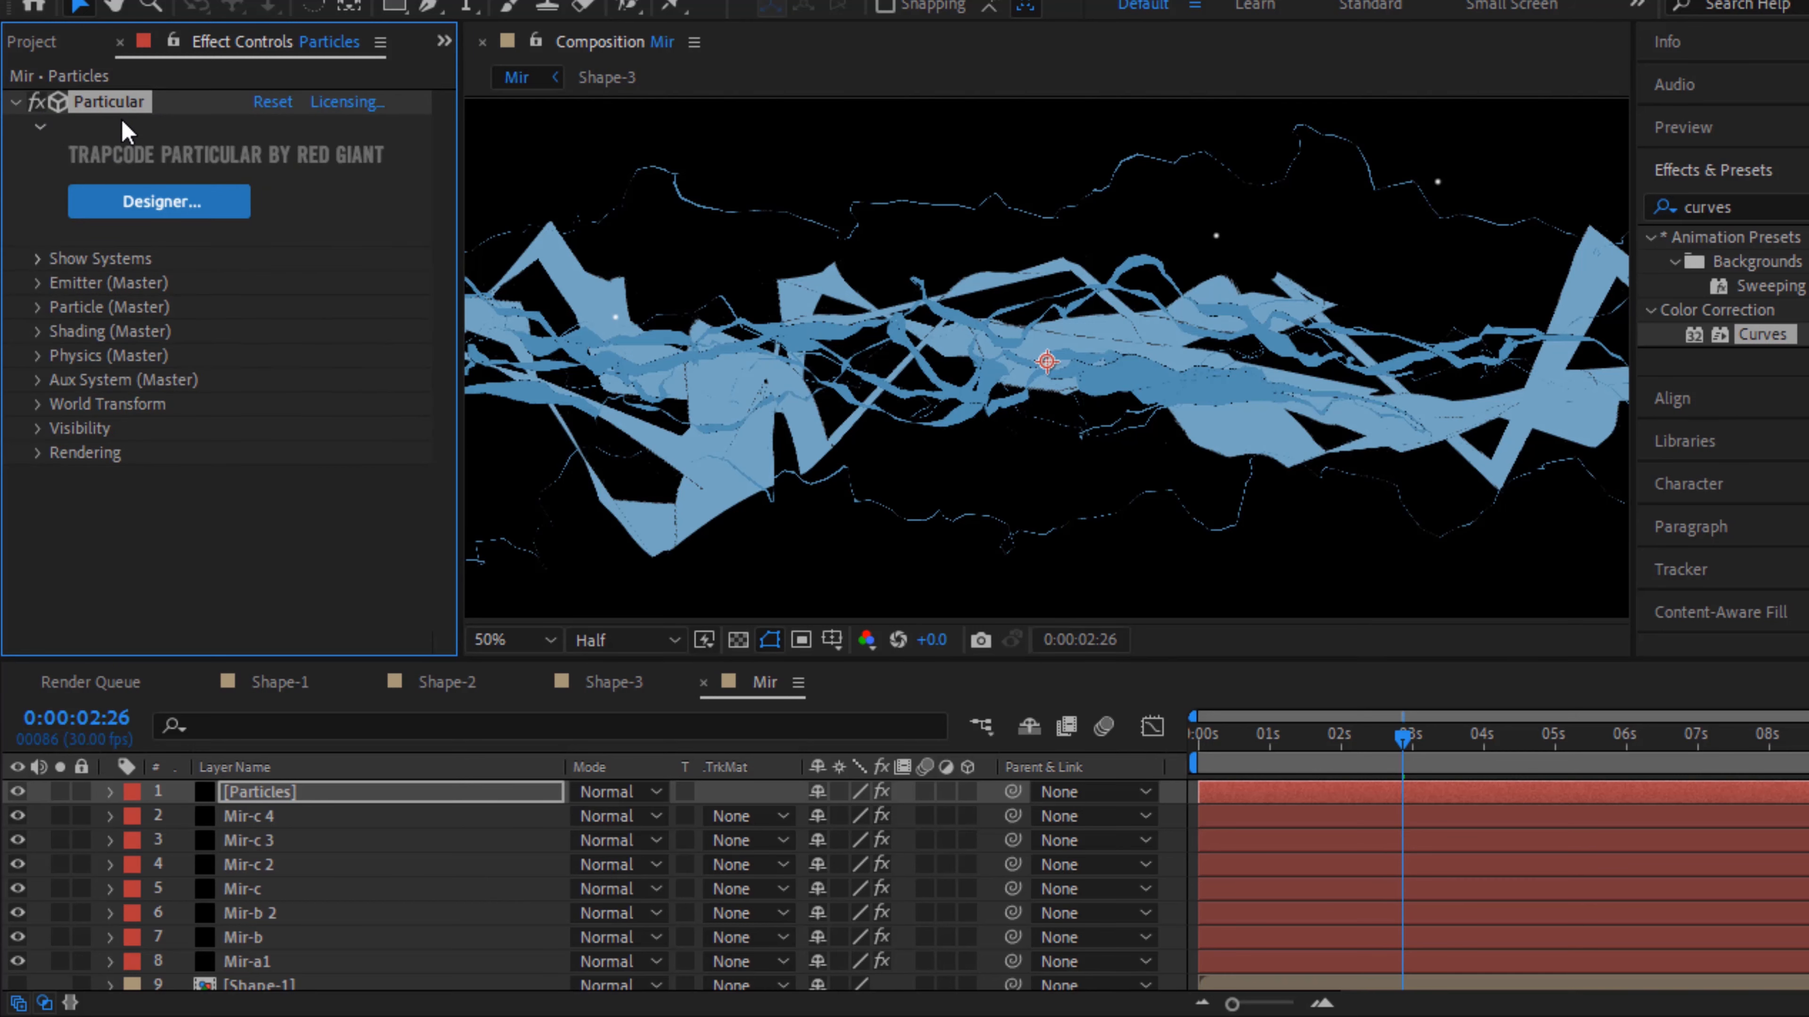
In the master particle settings, set the life to 1.1 seconds with 100% life randomness
left_click(38, 308)
left_click(263, 126)
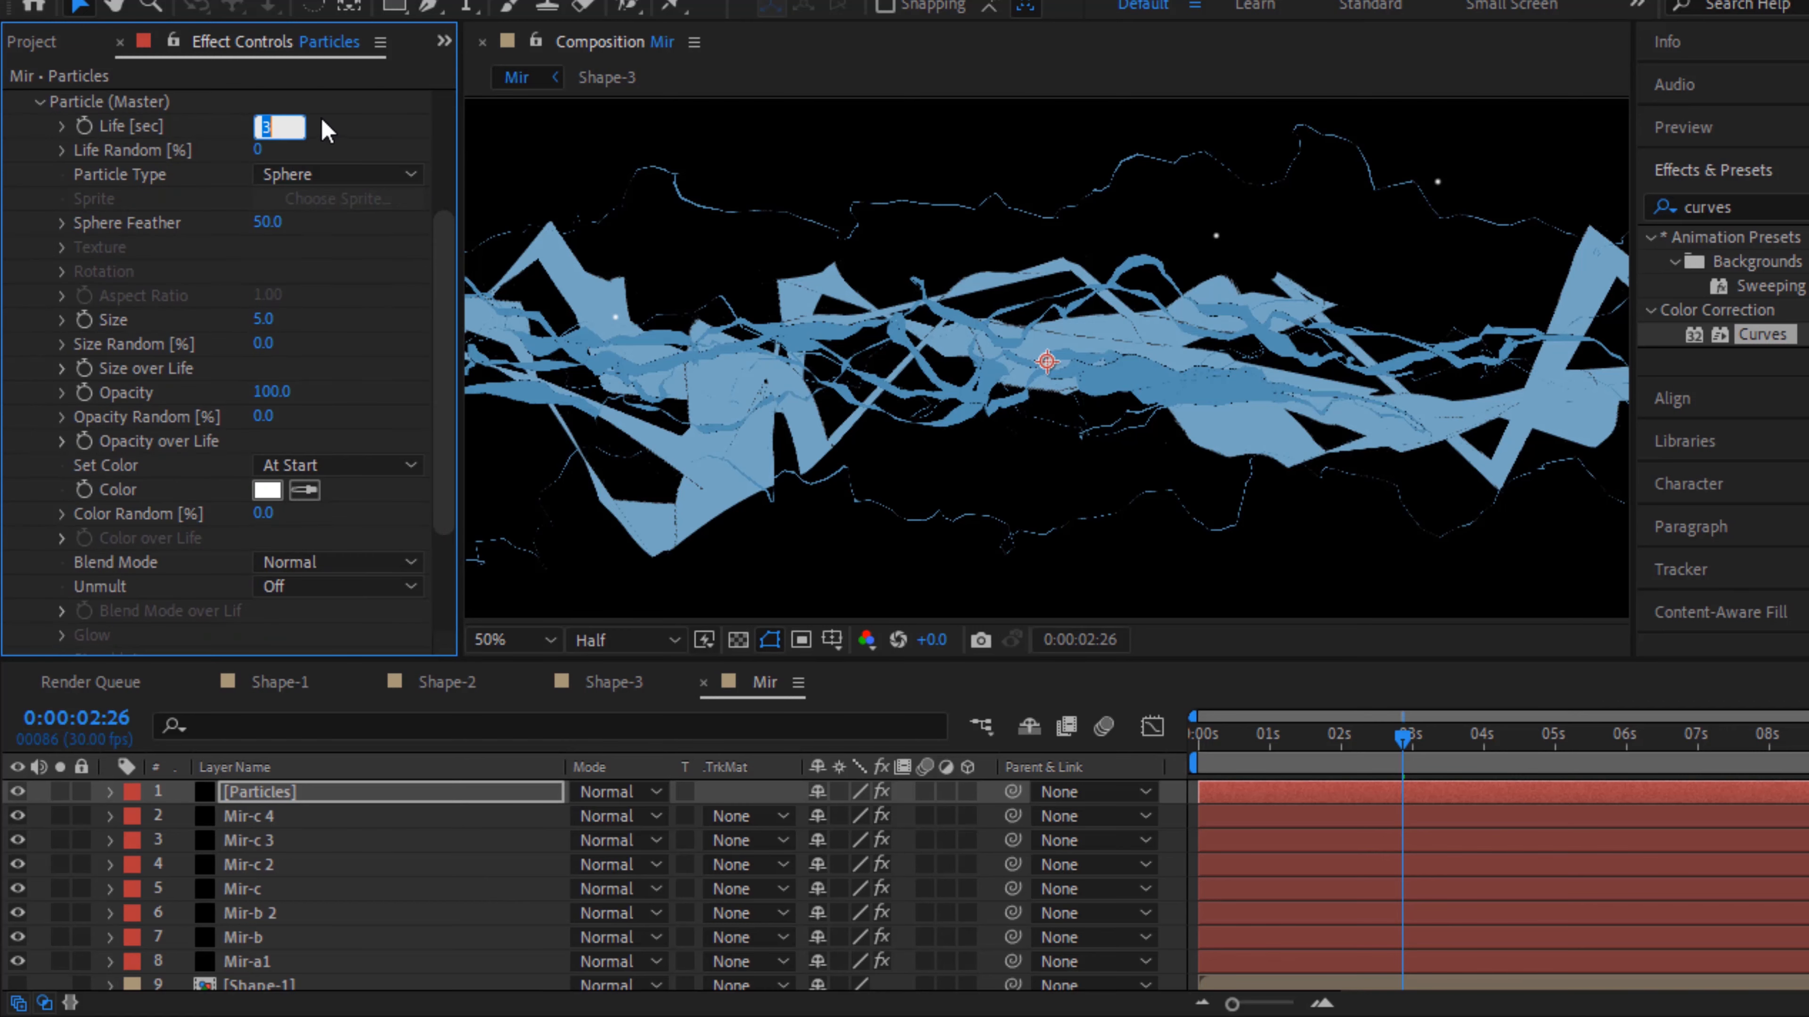
type("1.1")
key("Tab")
type("100")
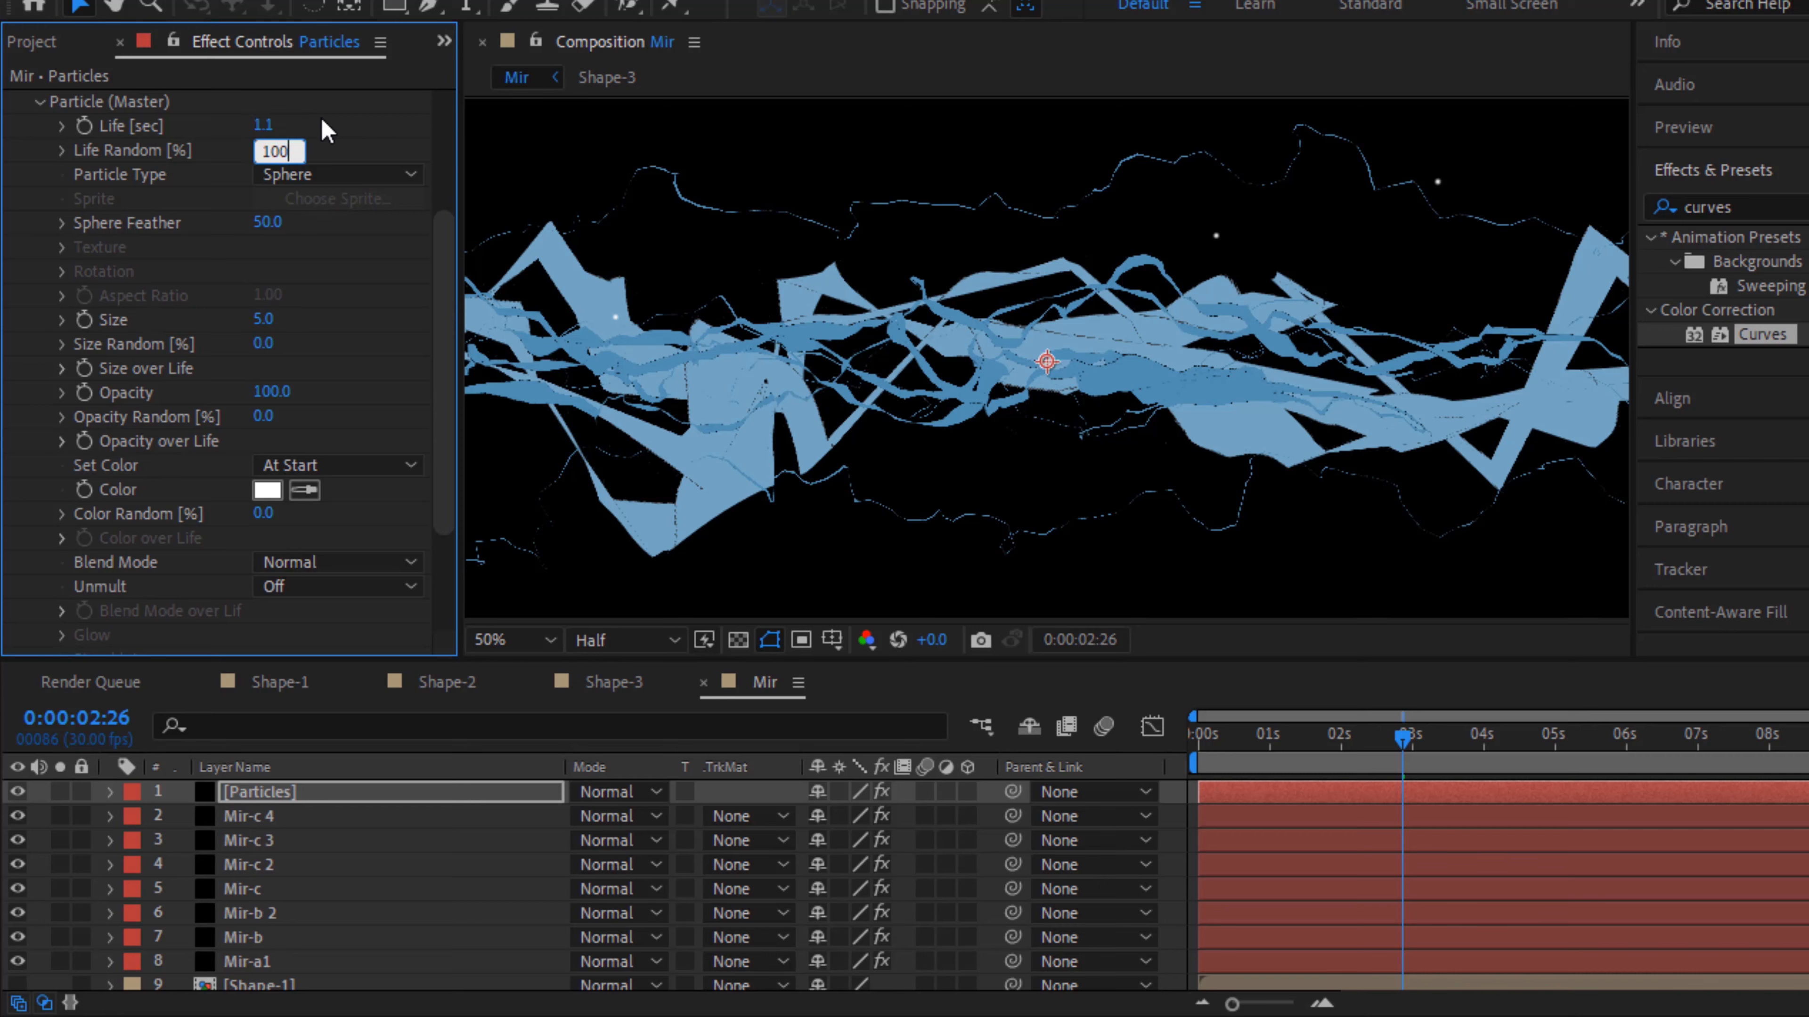
key("Return")
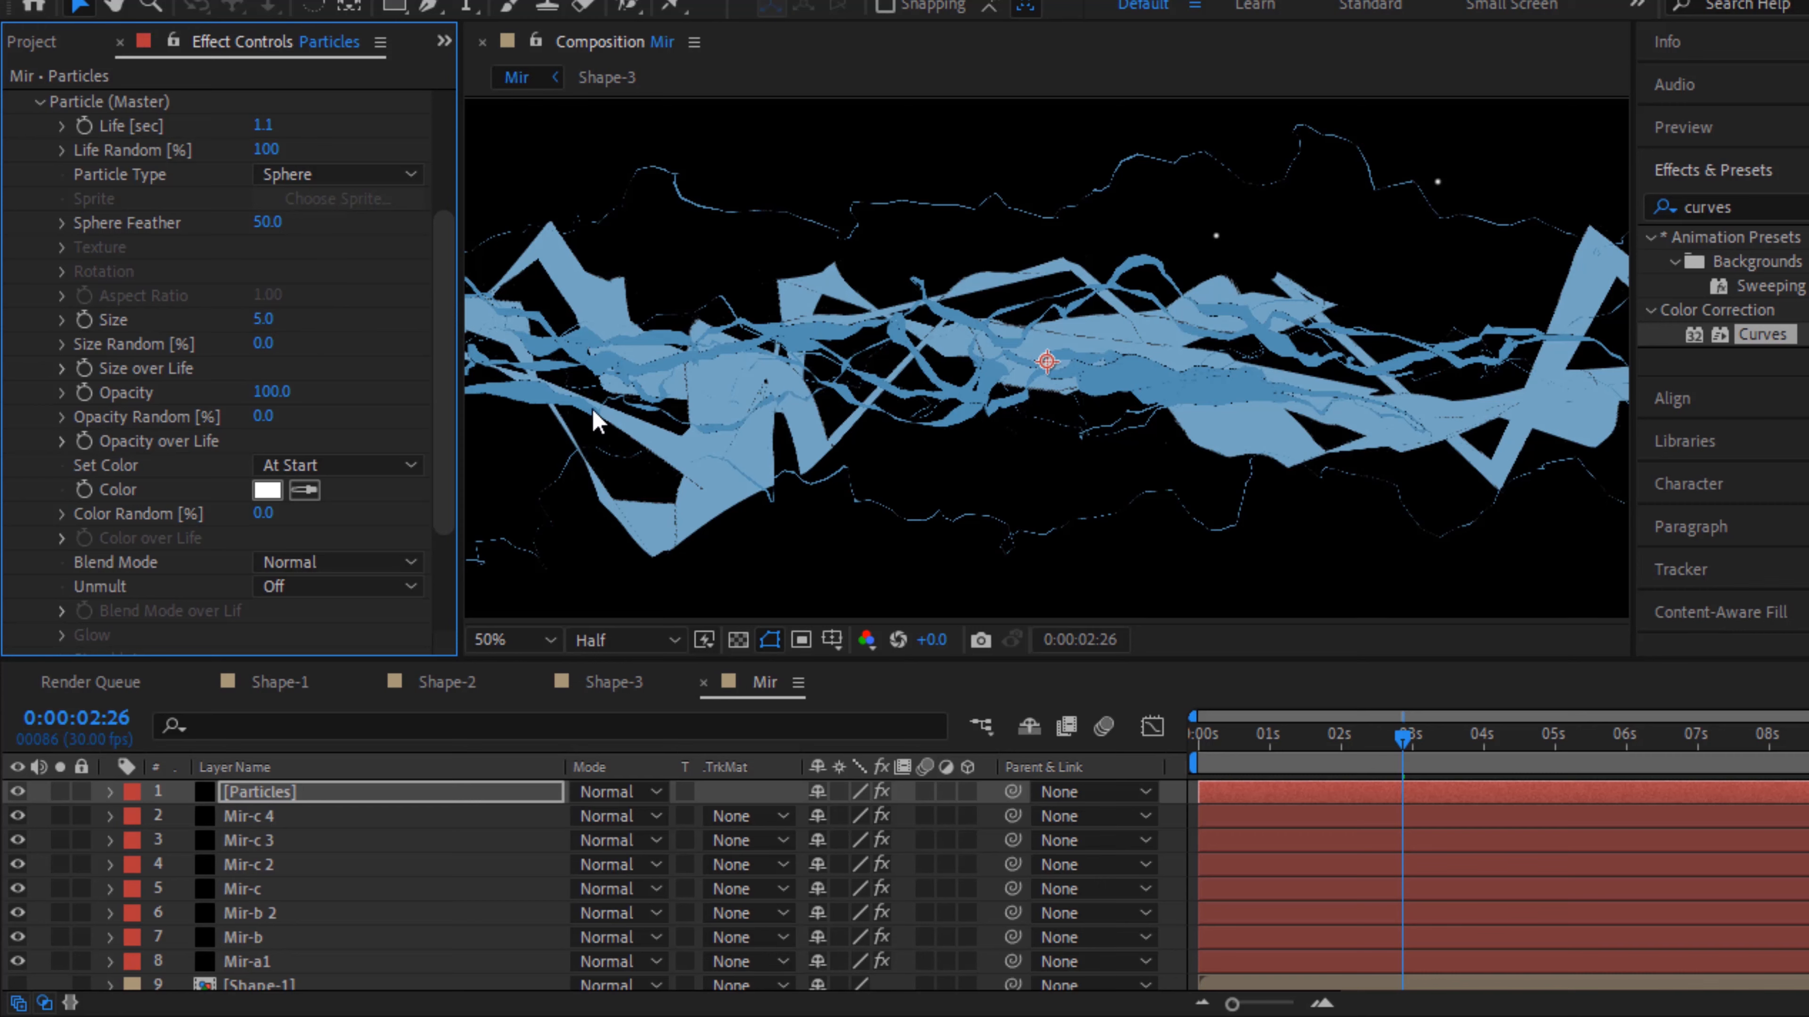
Set the particle size to 45 with 100% size randomness
left_click(304, 320)
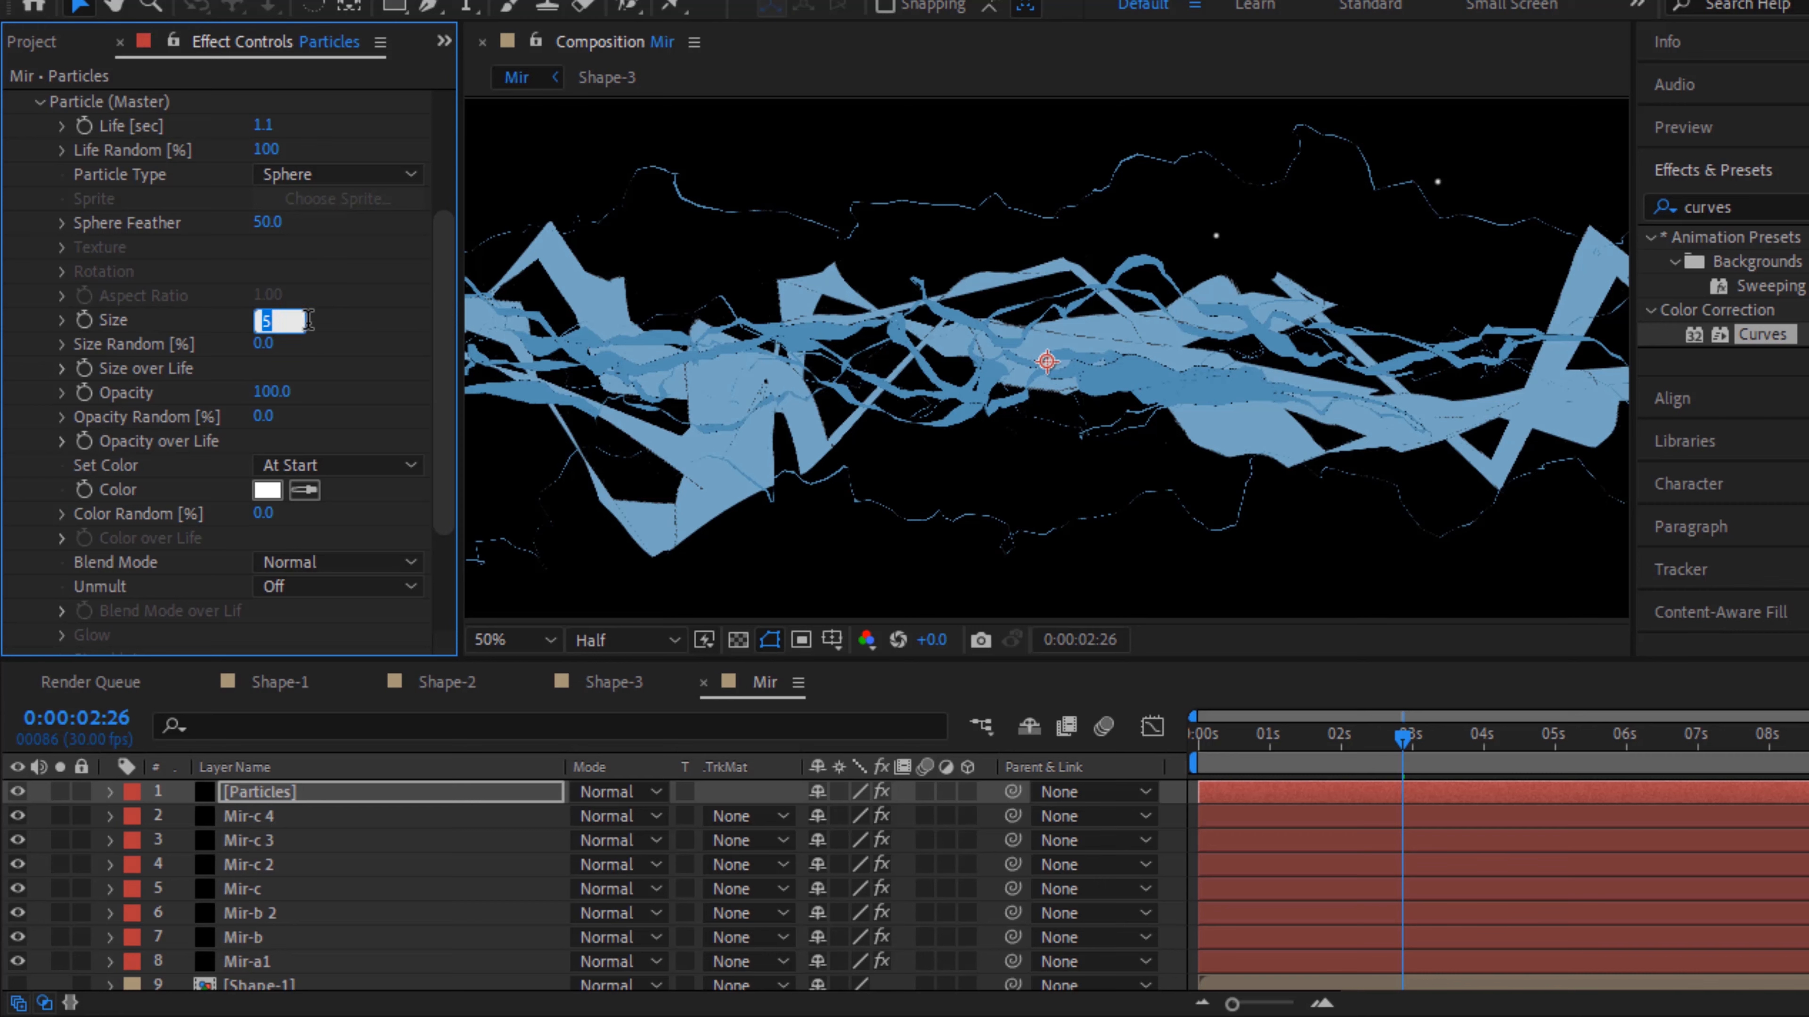
type("45")
key("Tab")
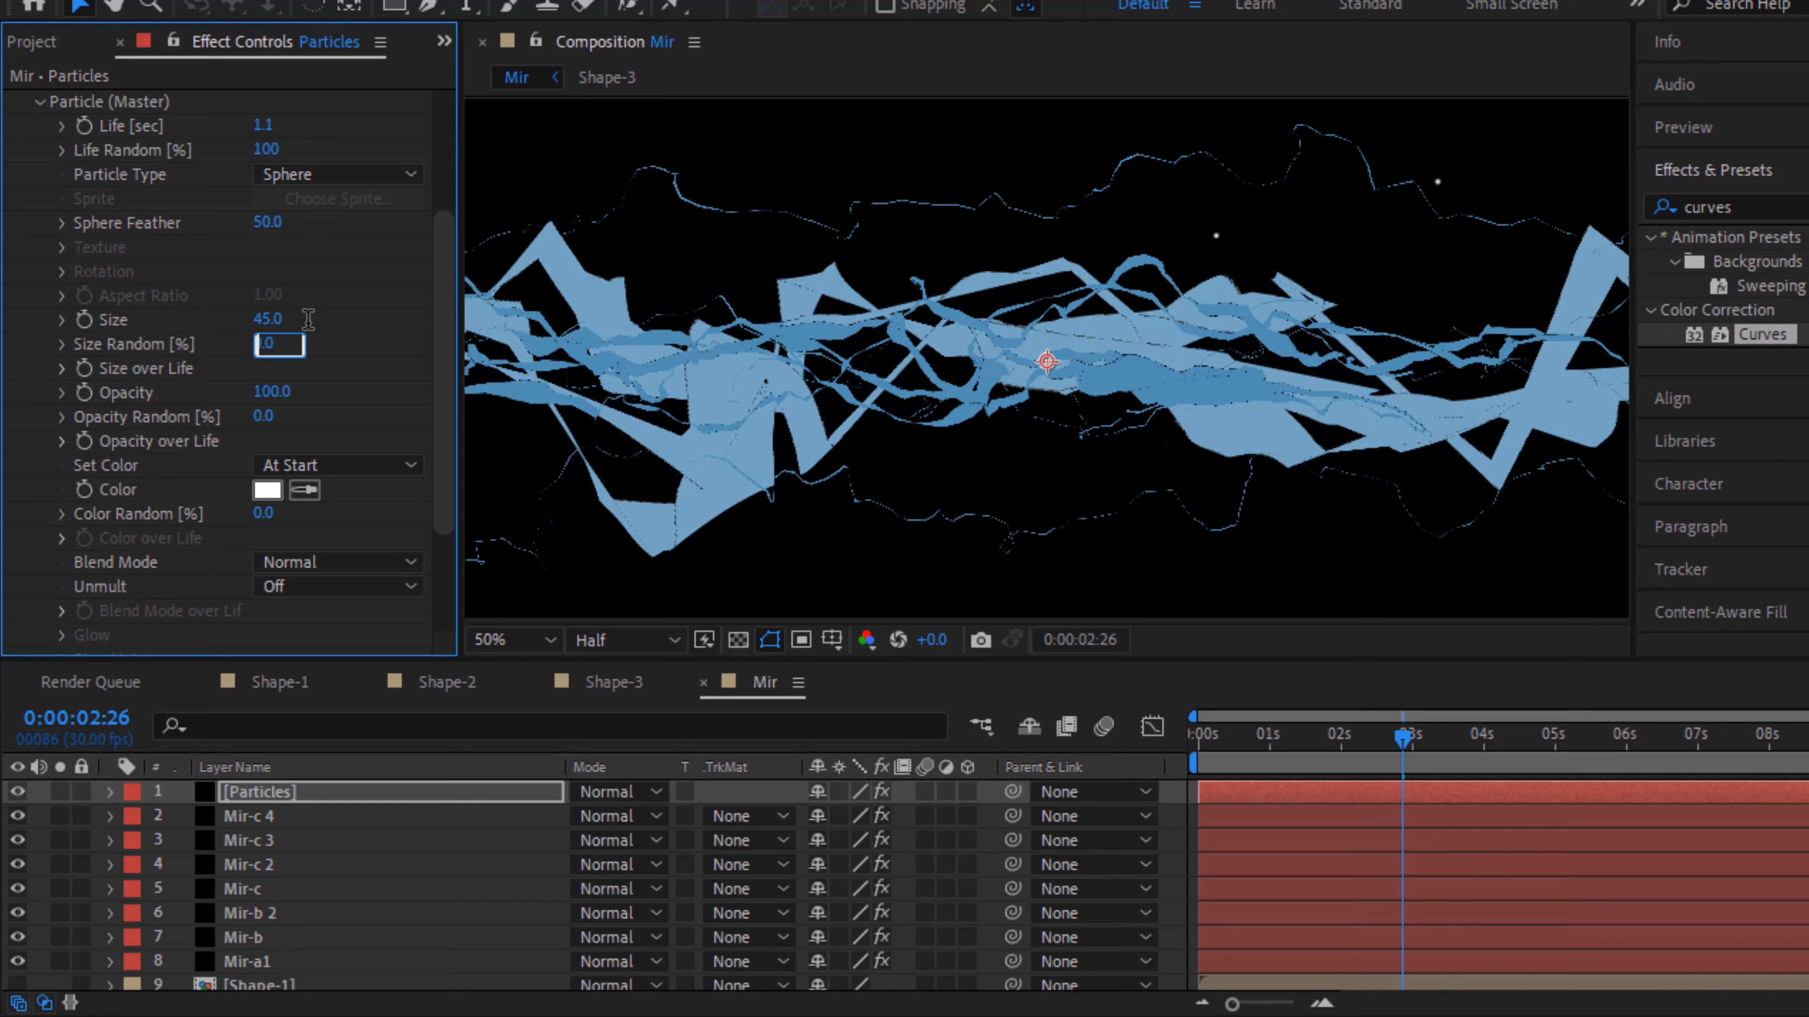
type("100")
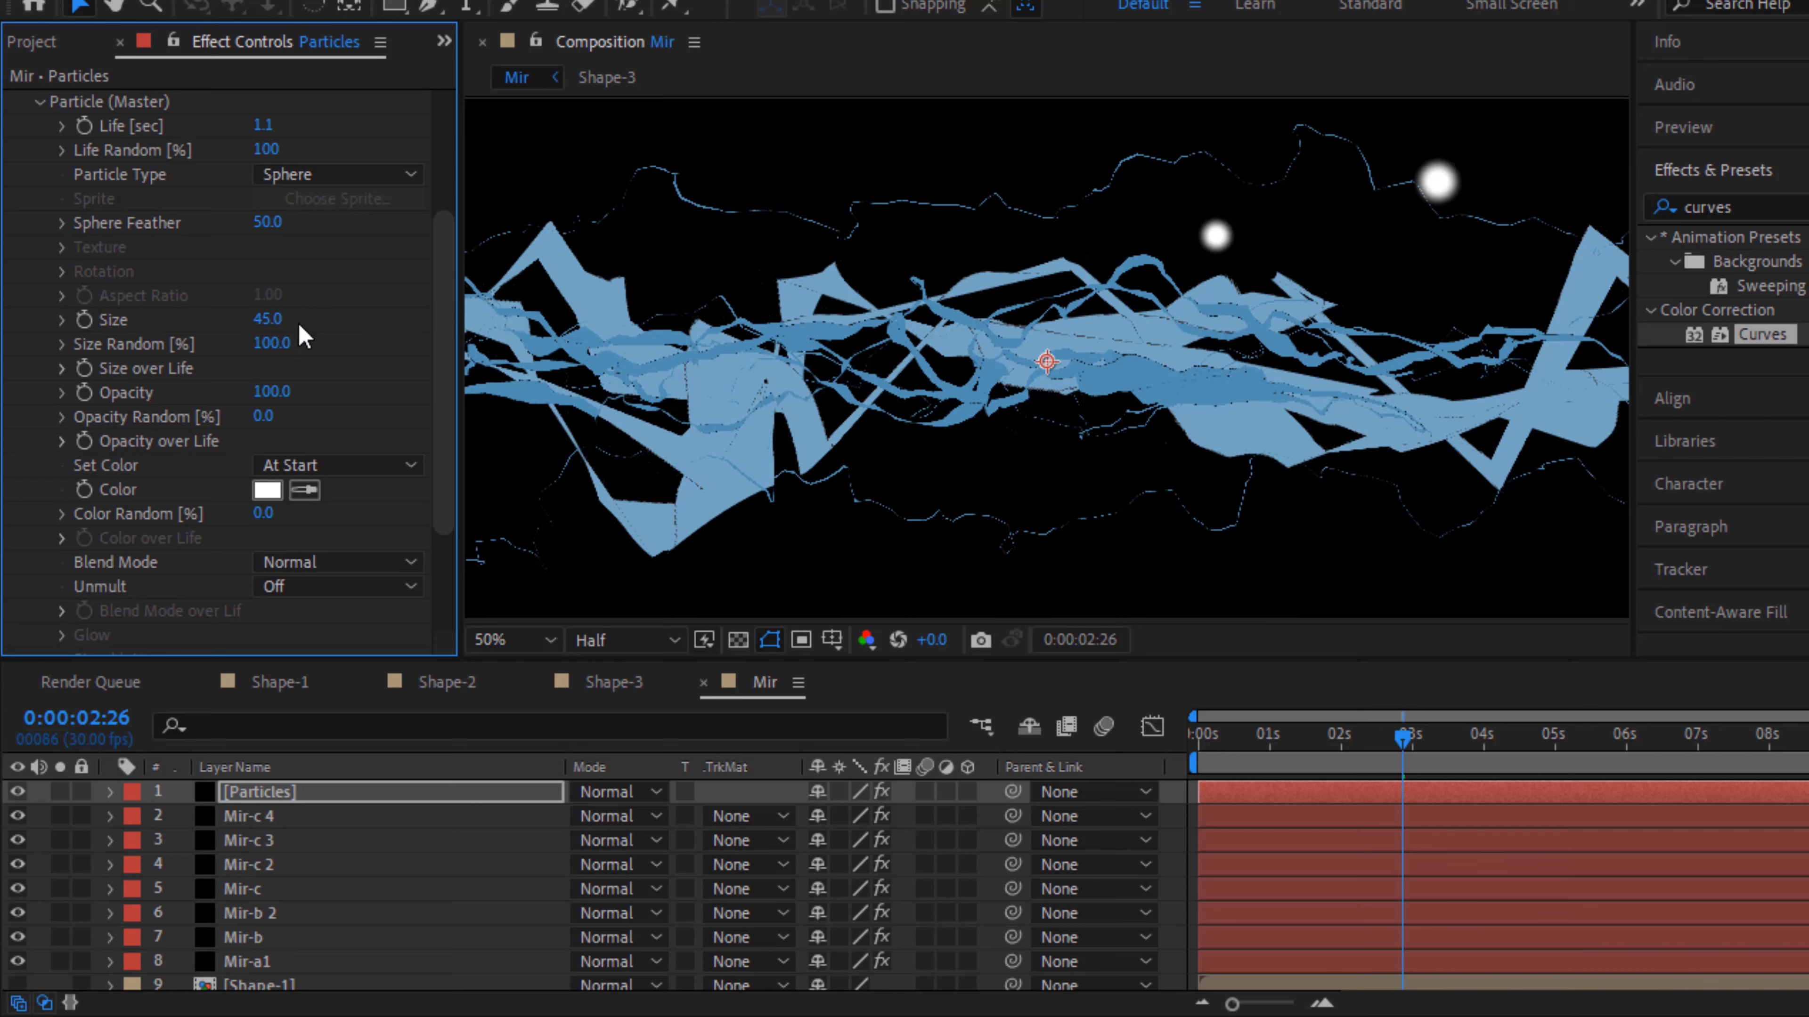
Apply the linear descending preset to the particles' Size over Life curve, then collapse the master particle settings
left_click(62, 369)
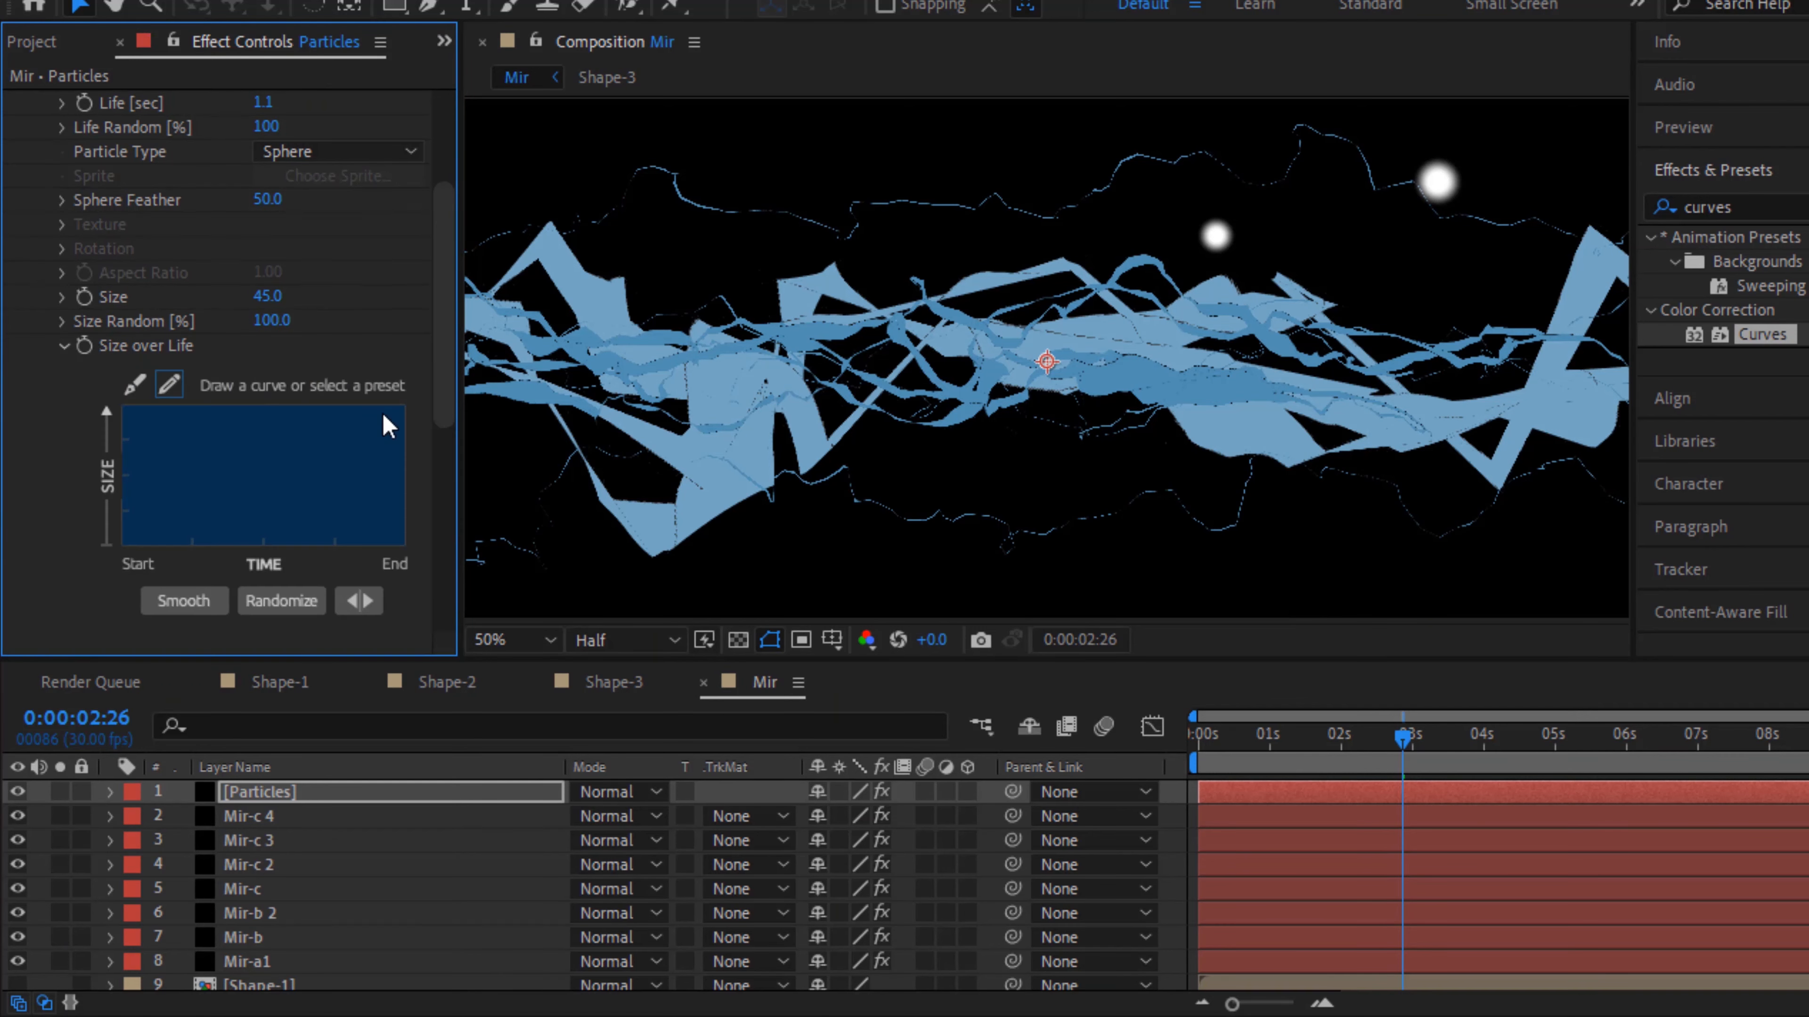
left_click_drag(564, 452, 566, 452)
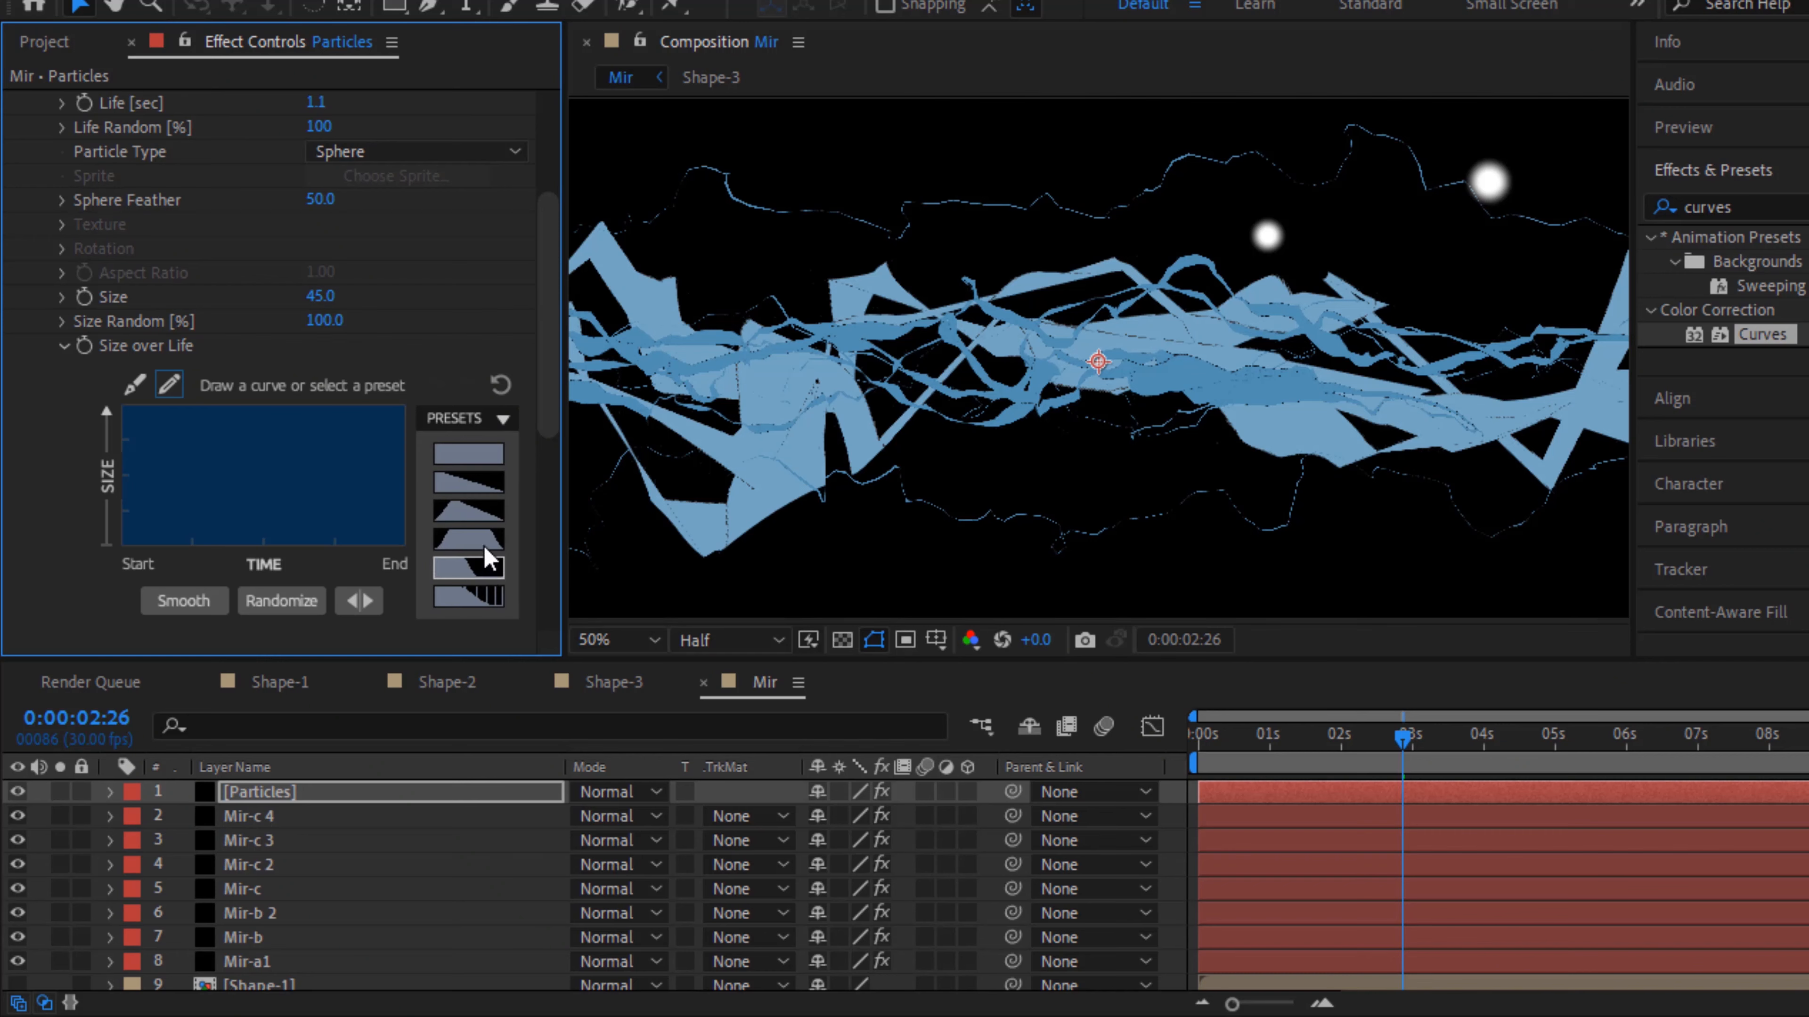
left_click(486, 491)
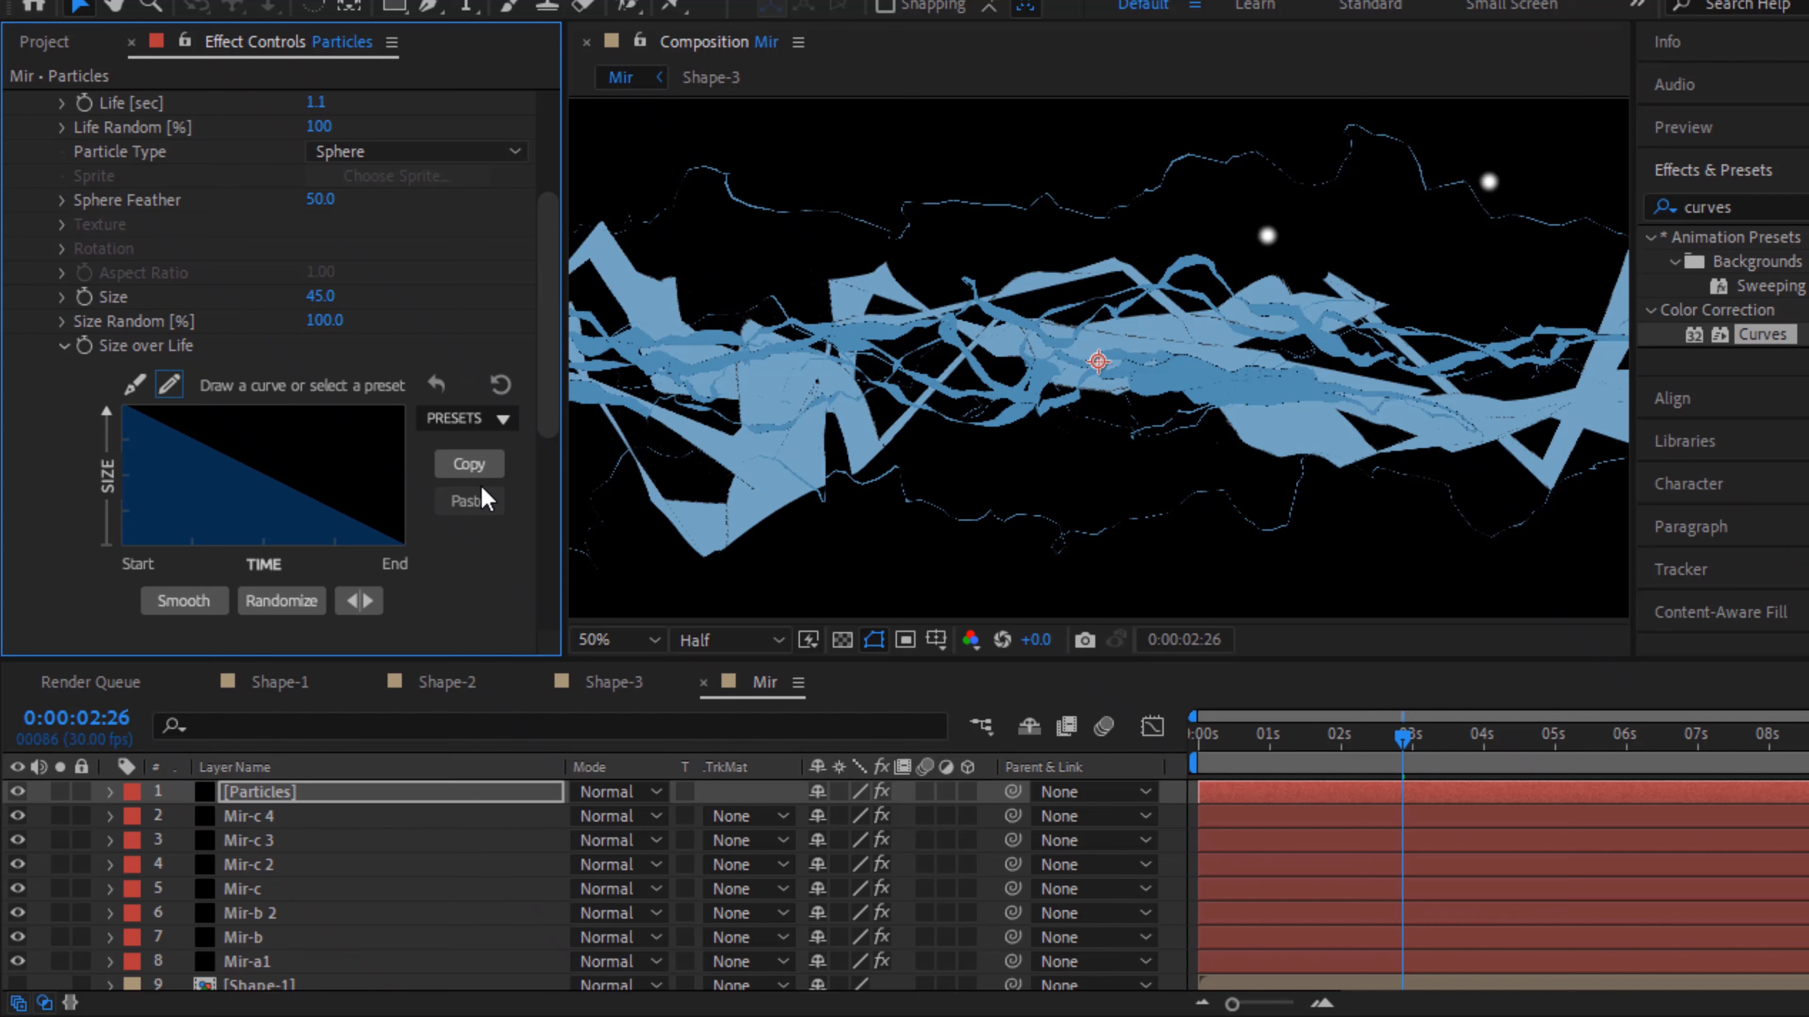
left_click(62, 348)
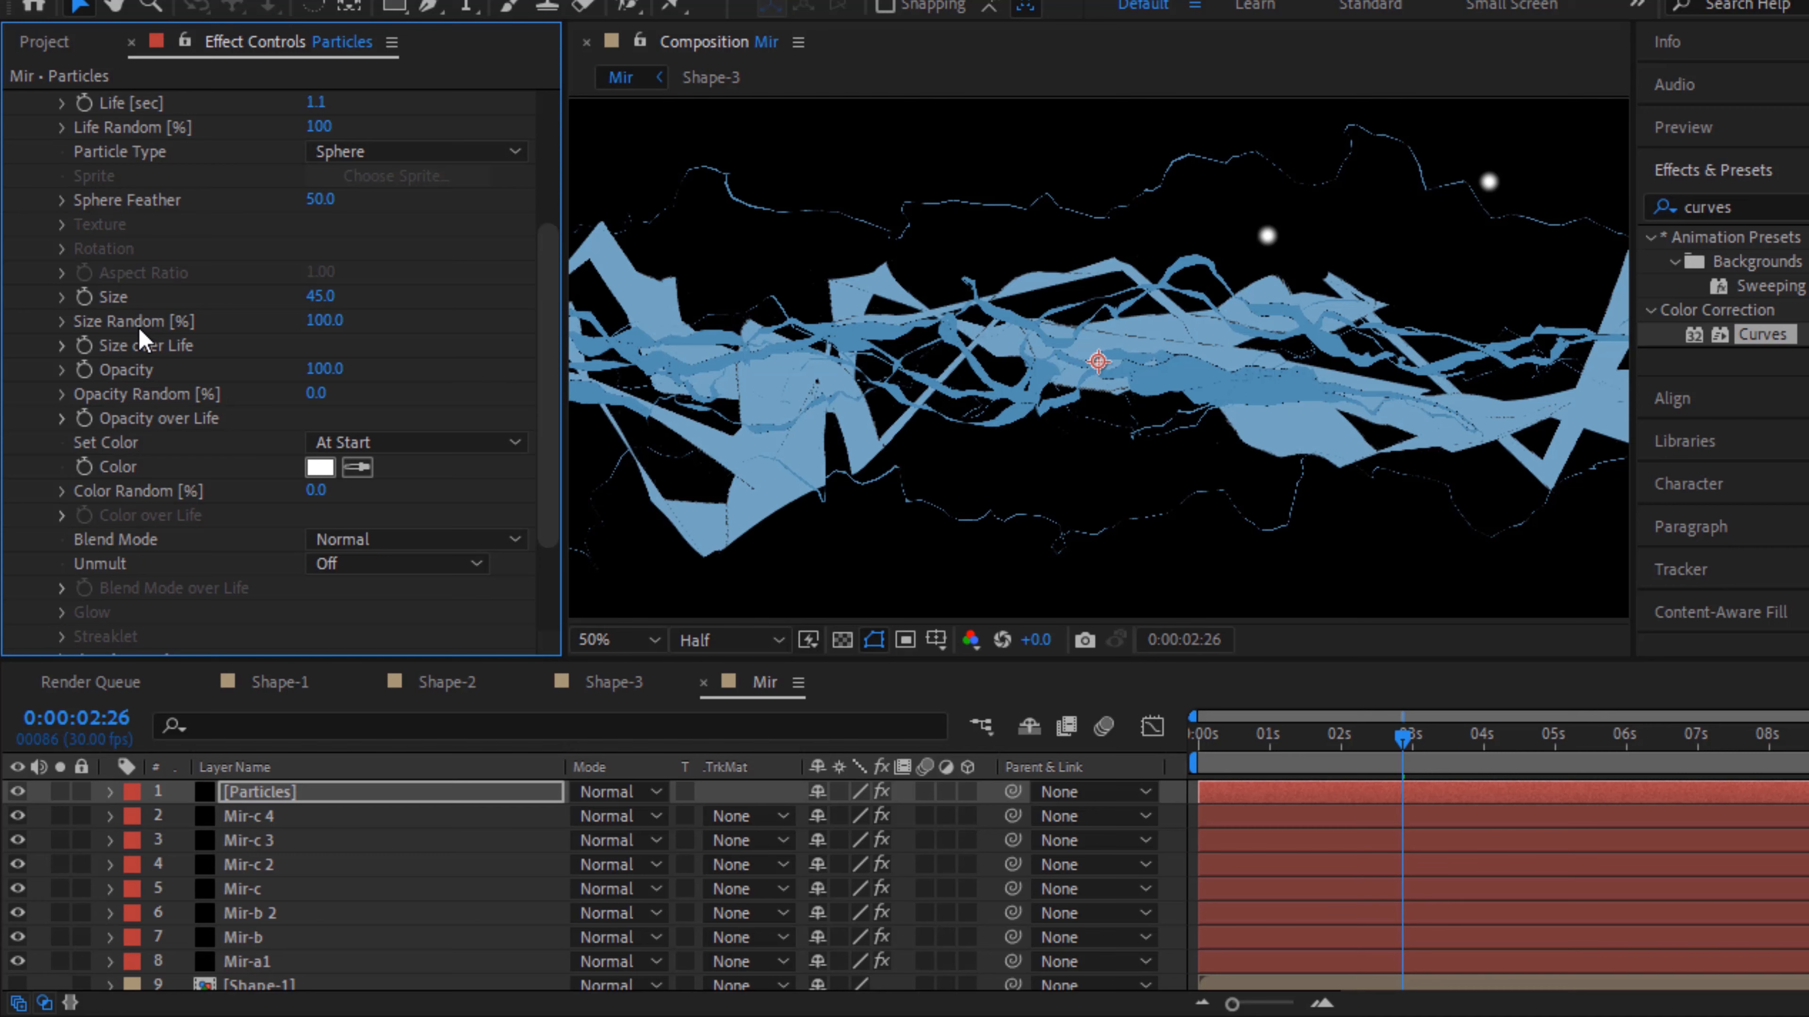
scroll(367, 292, "up", 5)
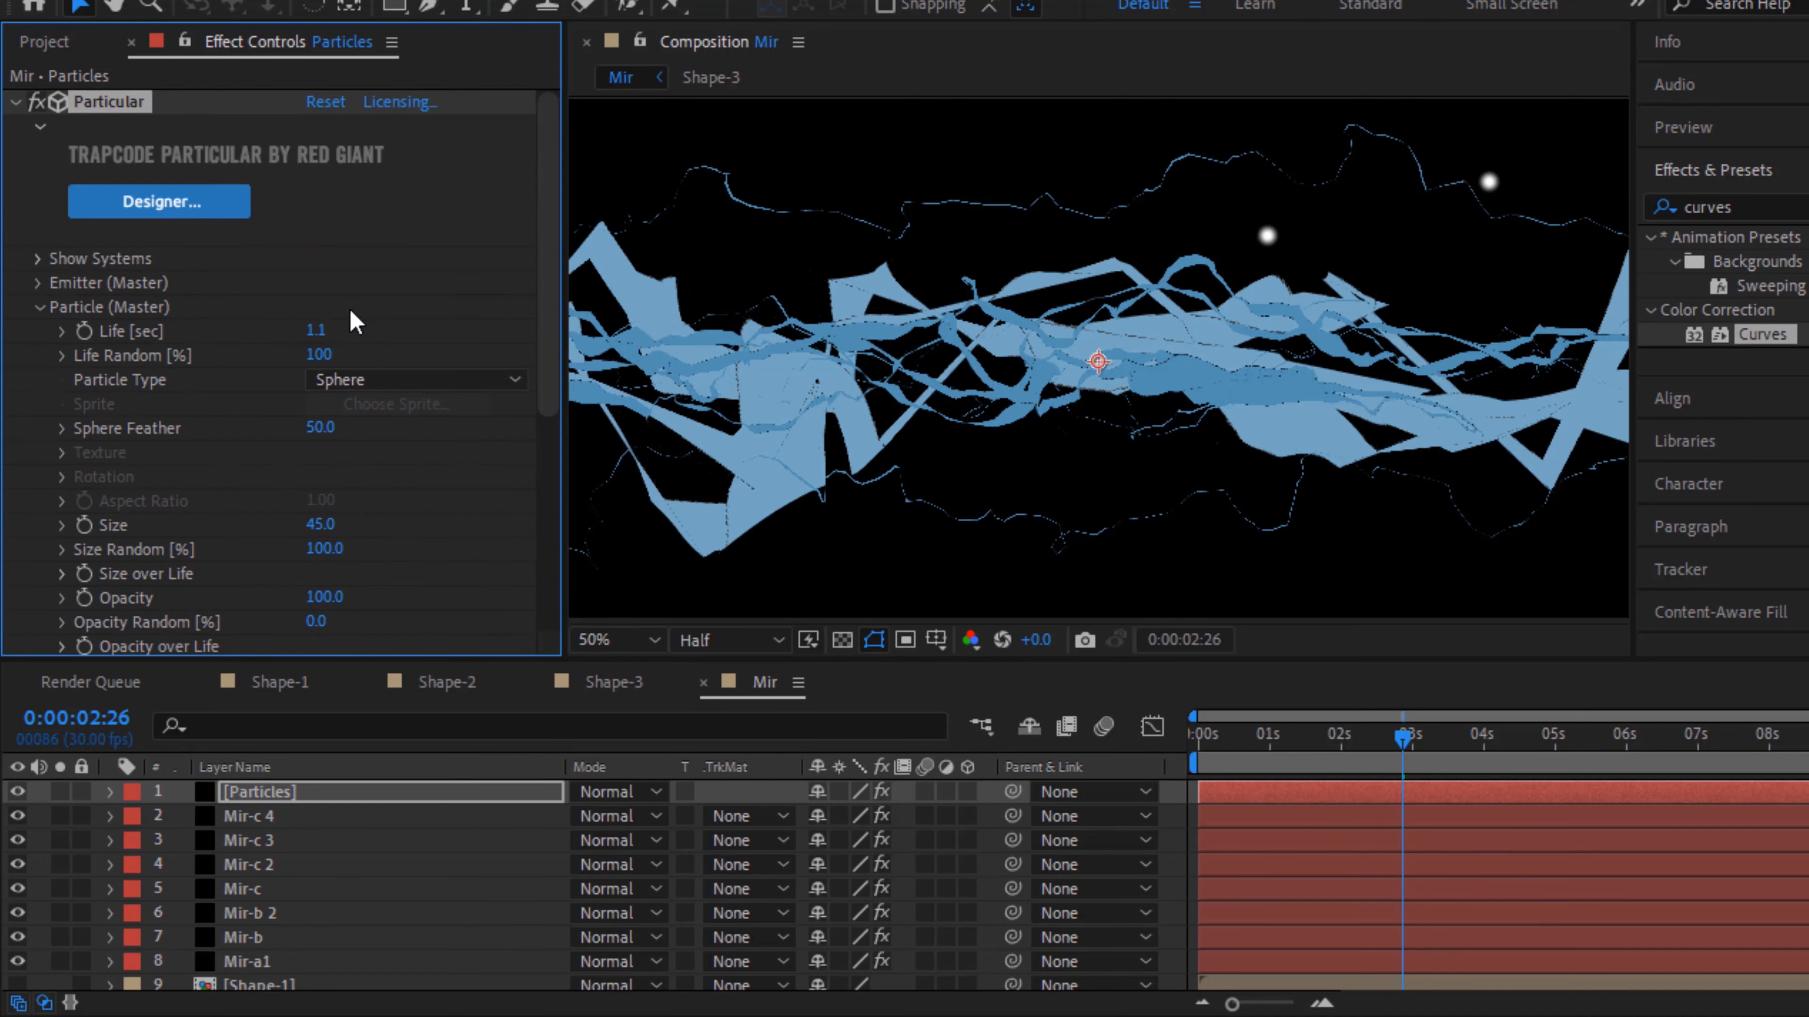
left_click(40, 308)
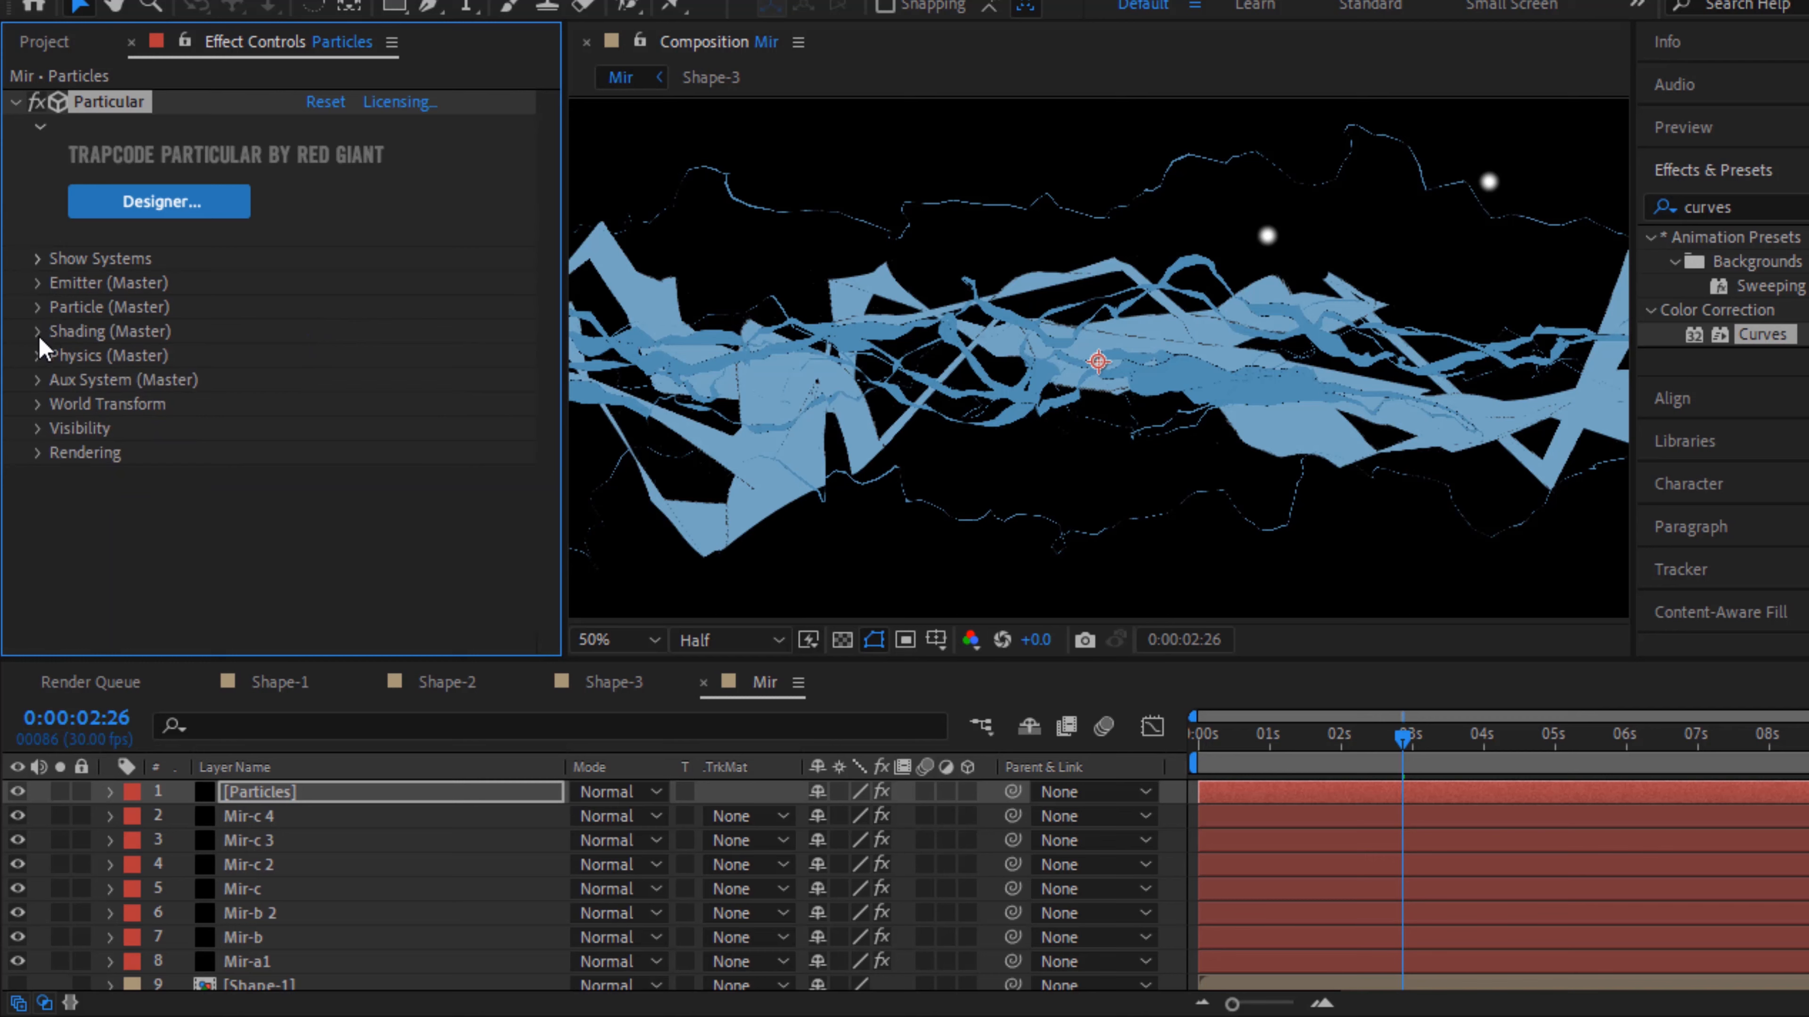
Set Affect Position to 380 in the Turbulence Field of the master Air physics settings
left_click(40, 332)
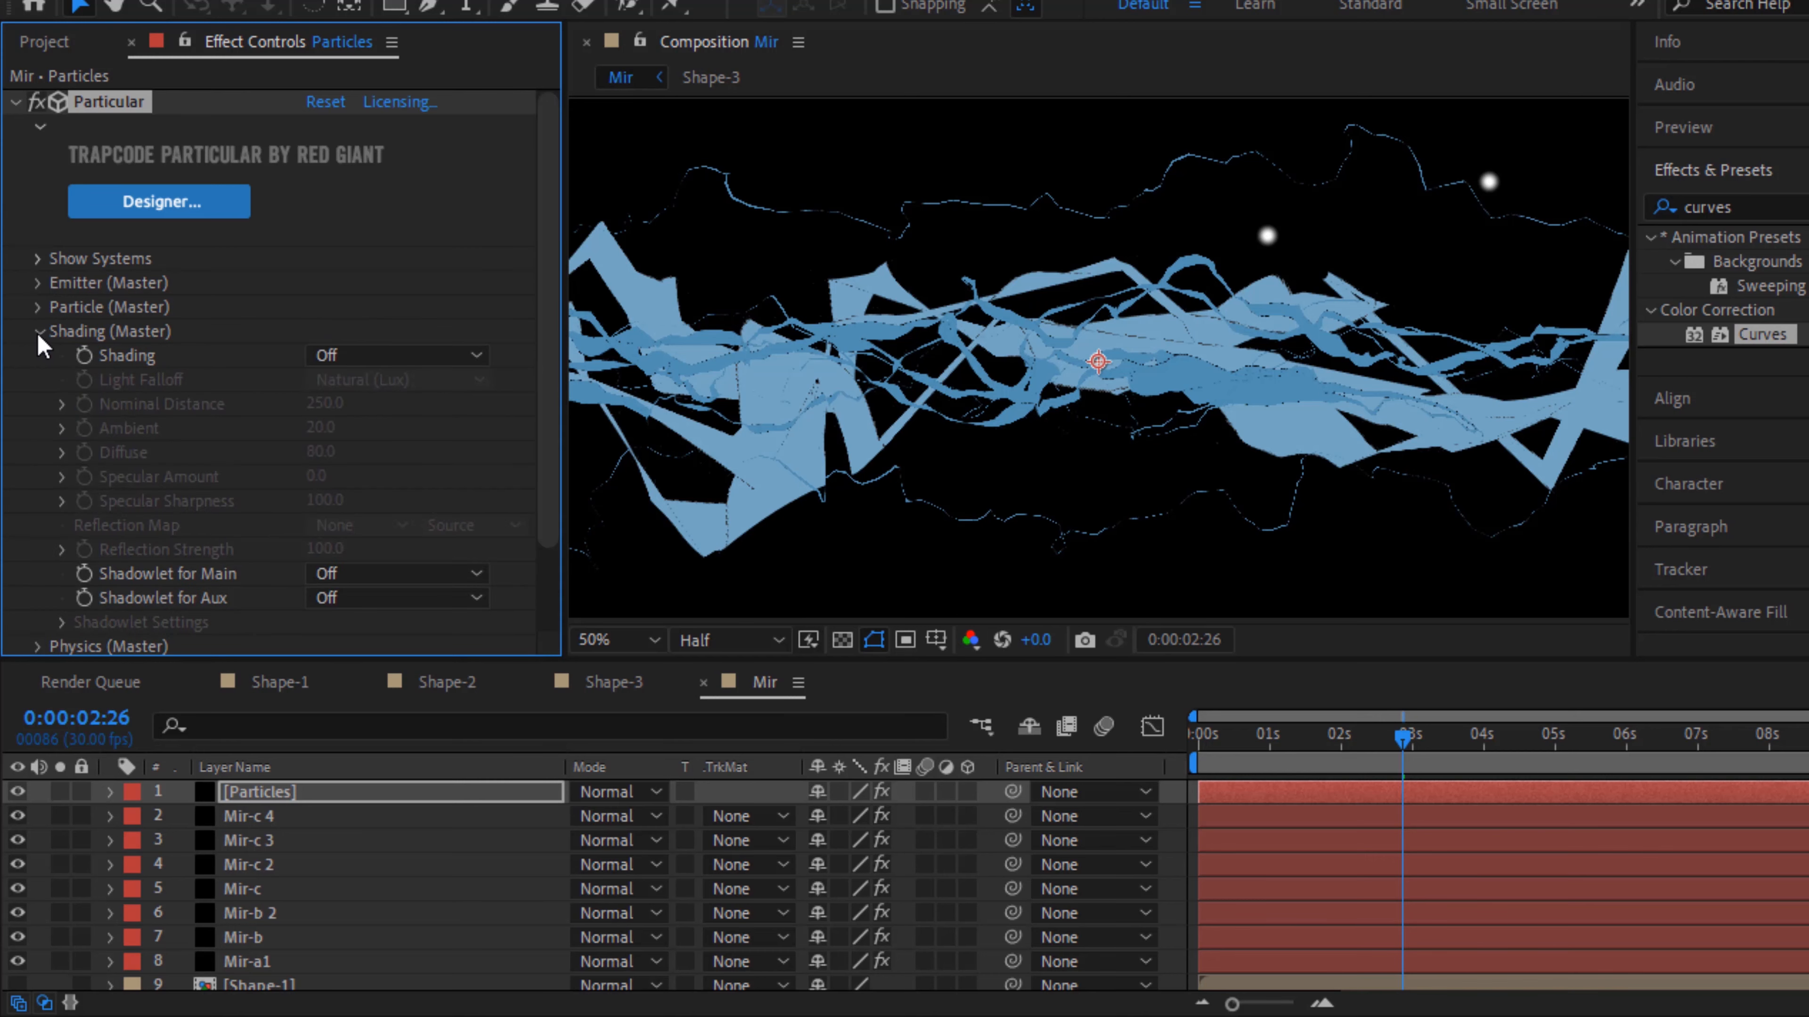
left_click(39, 332)
left_click(39, 356)
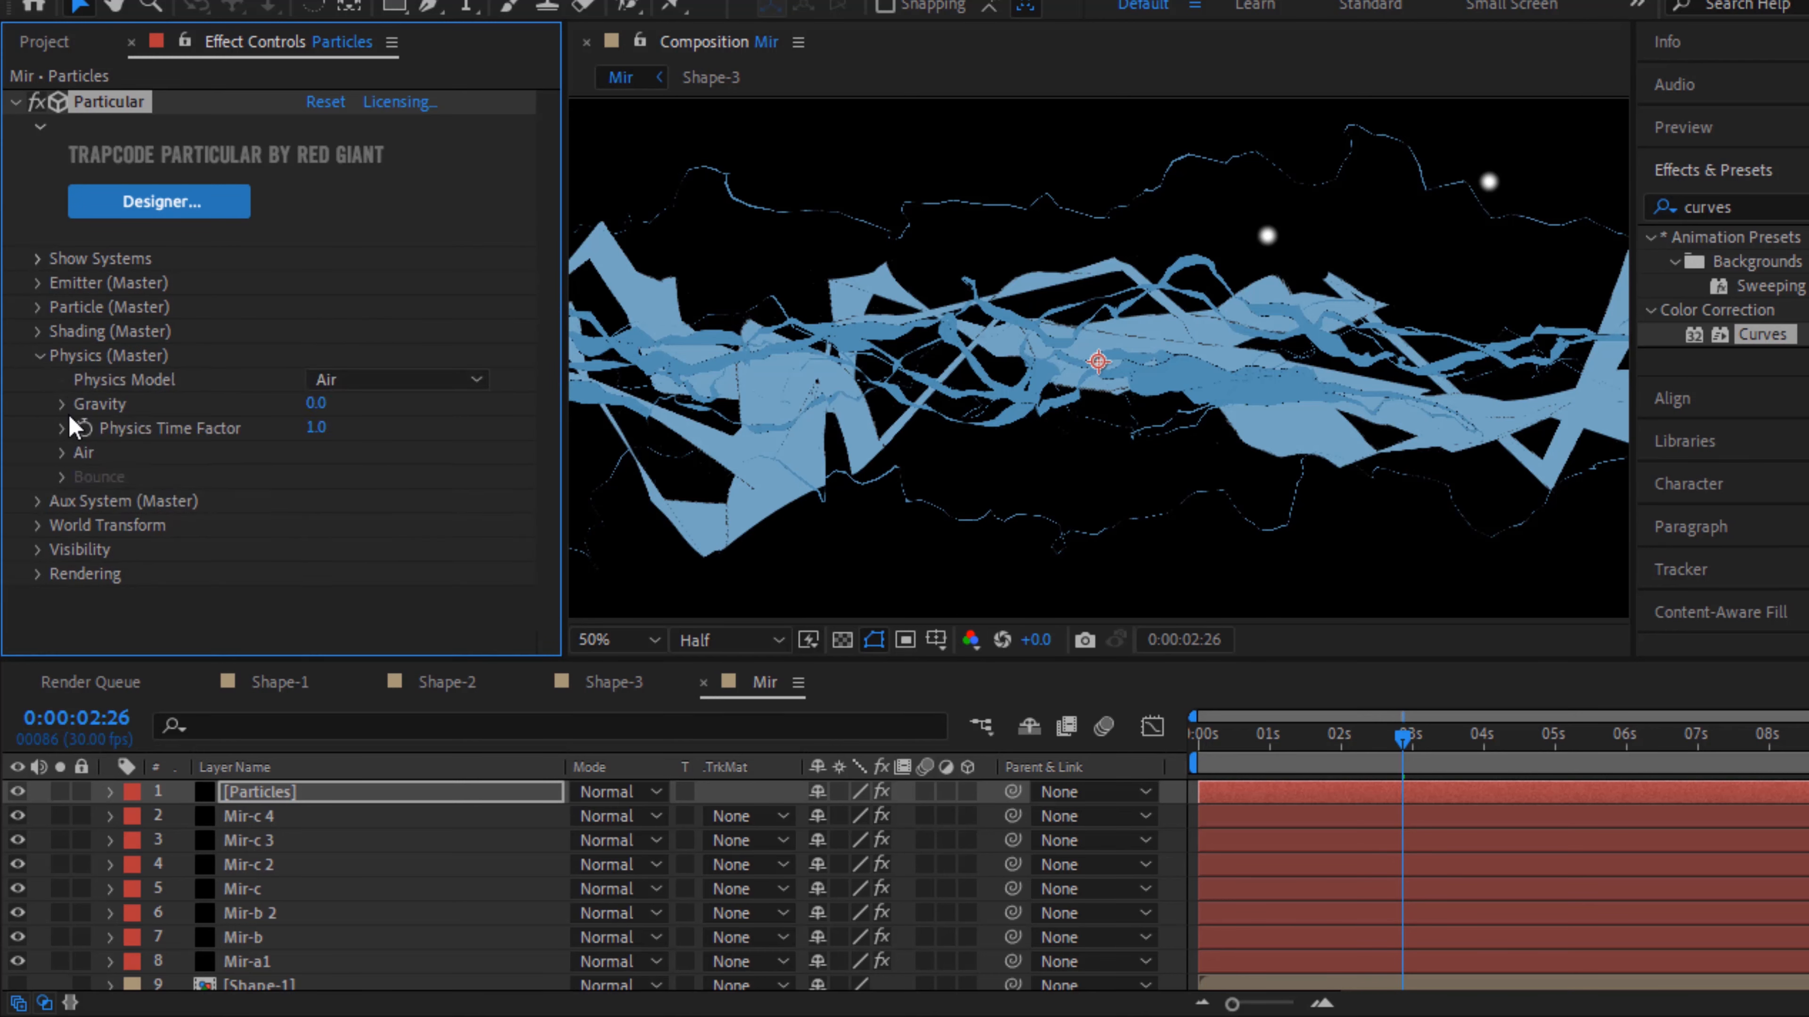
left_click(62, 453)
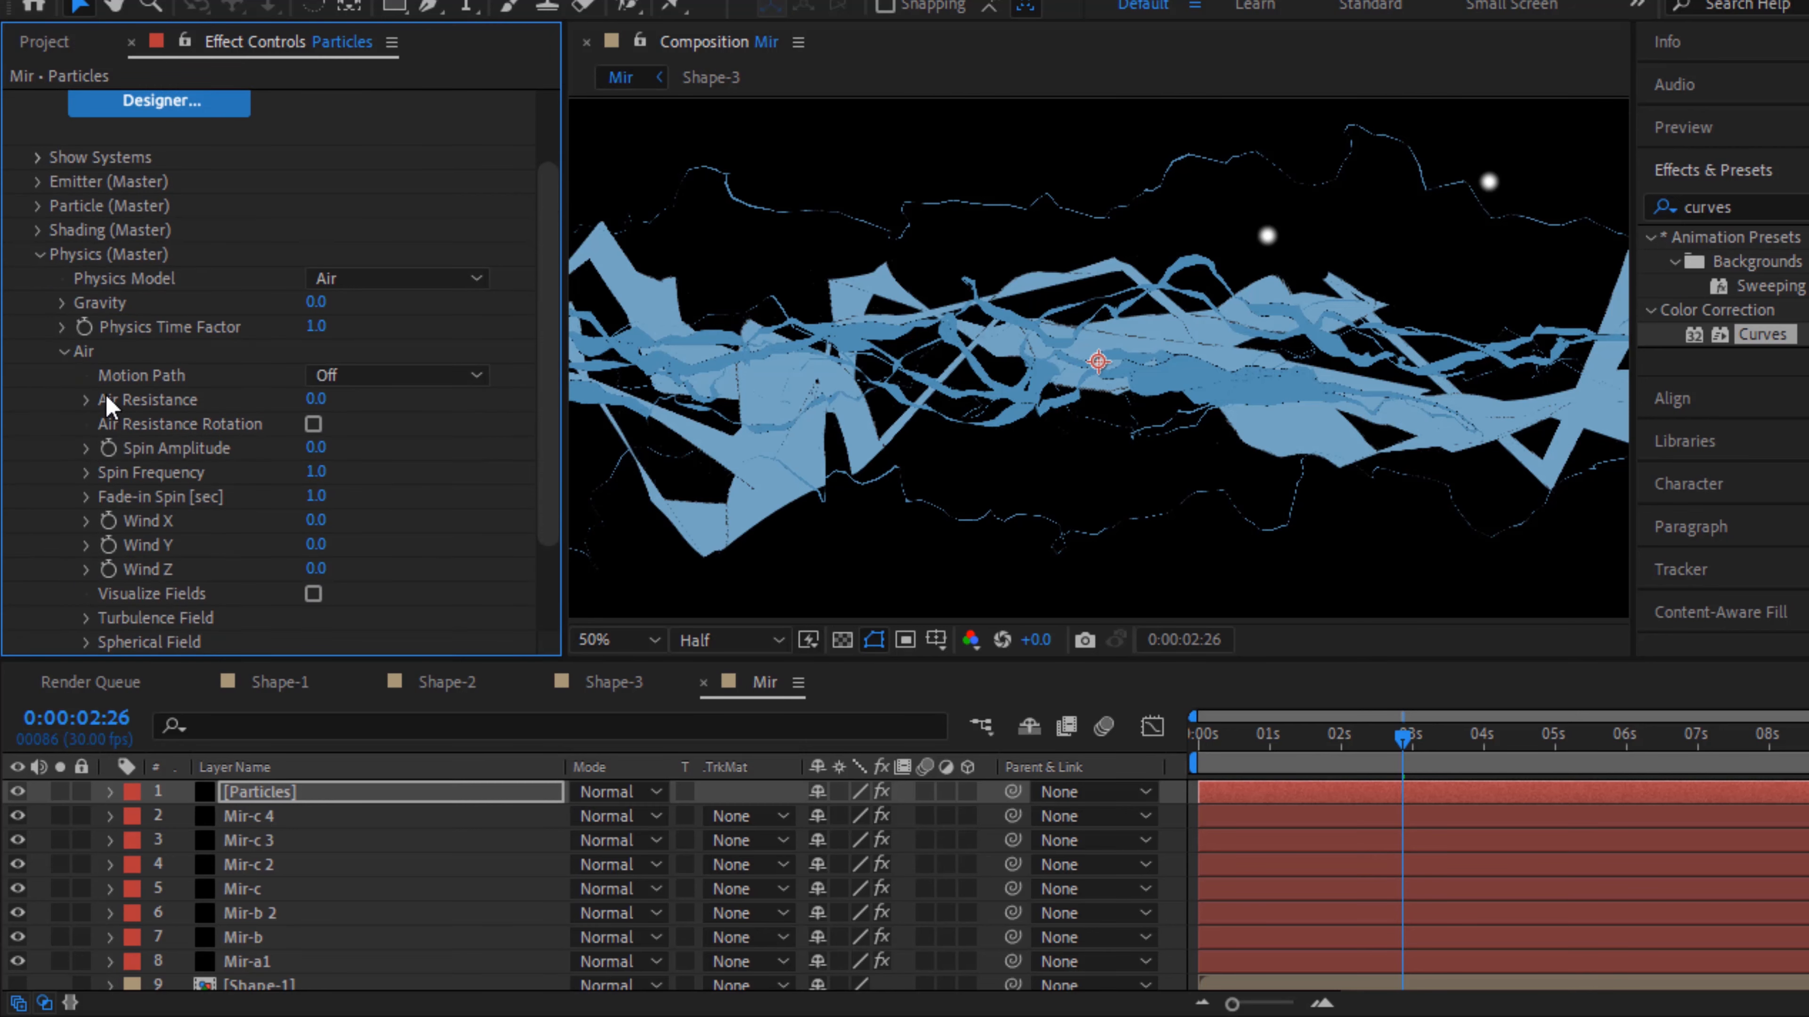
scroll(107, 405, "down", 1)
left_click(87, 553)
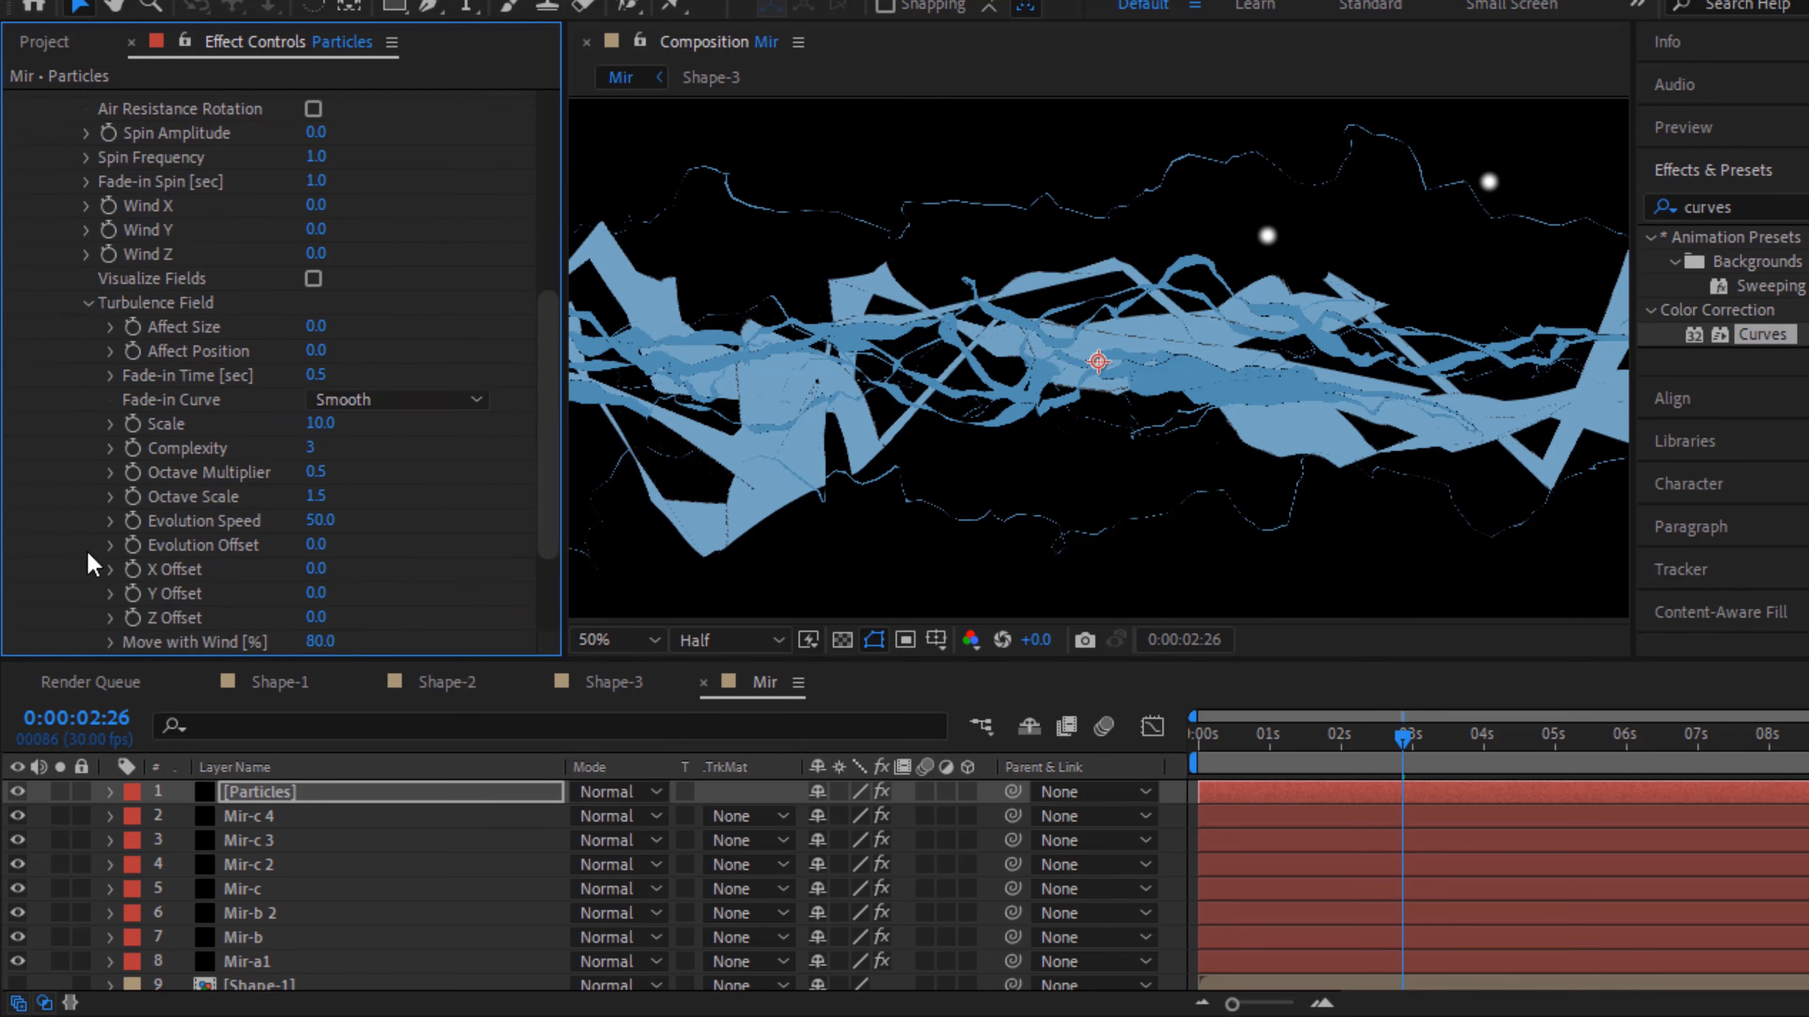
left_click(313, 352)
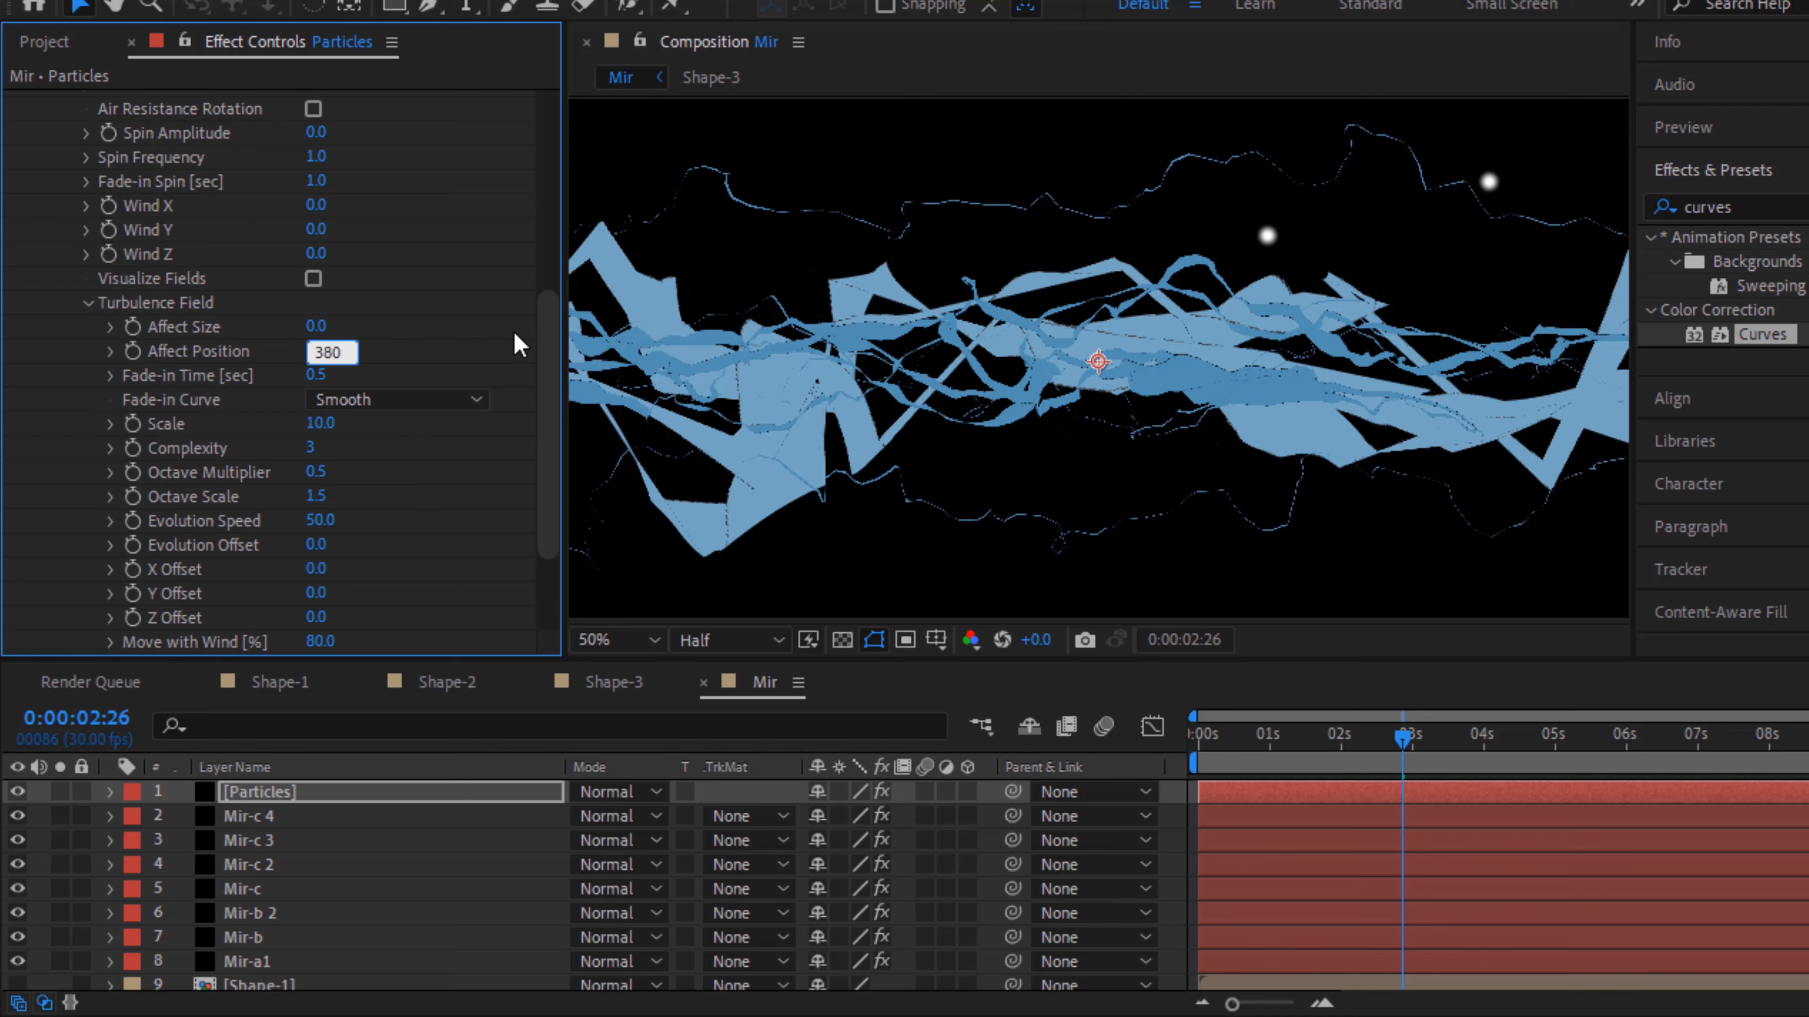
key("Return")
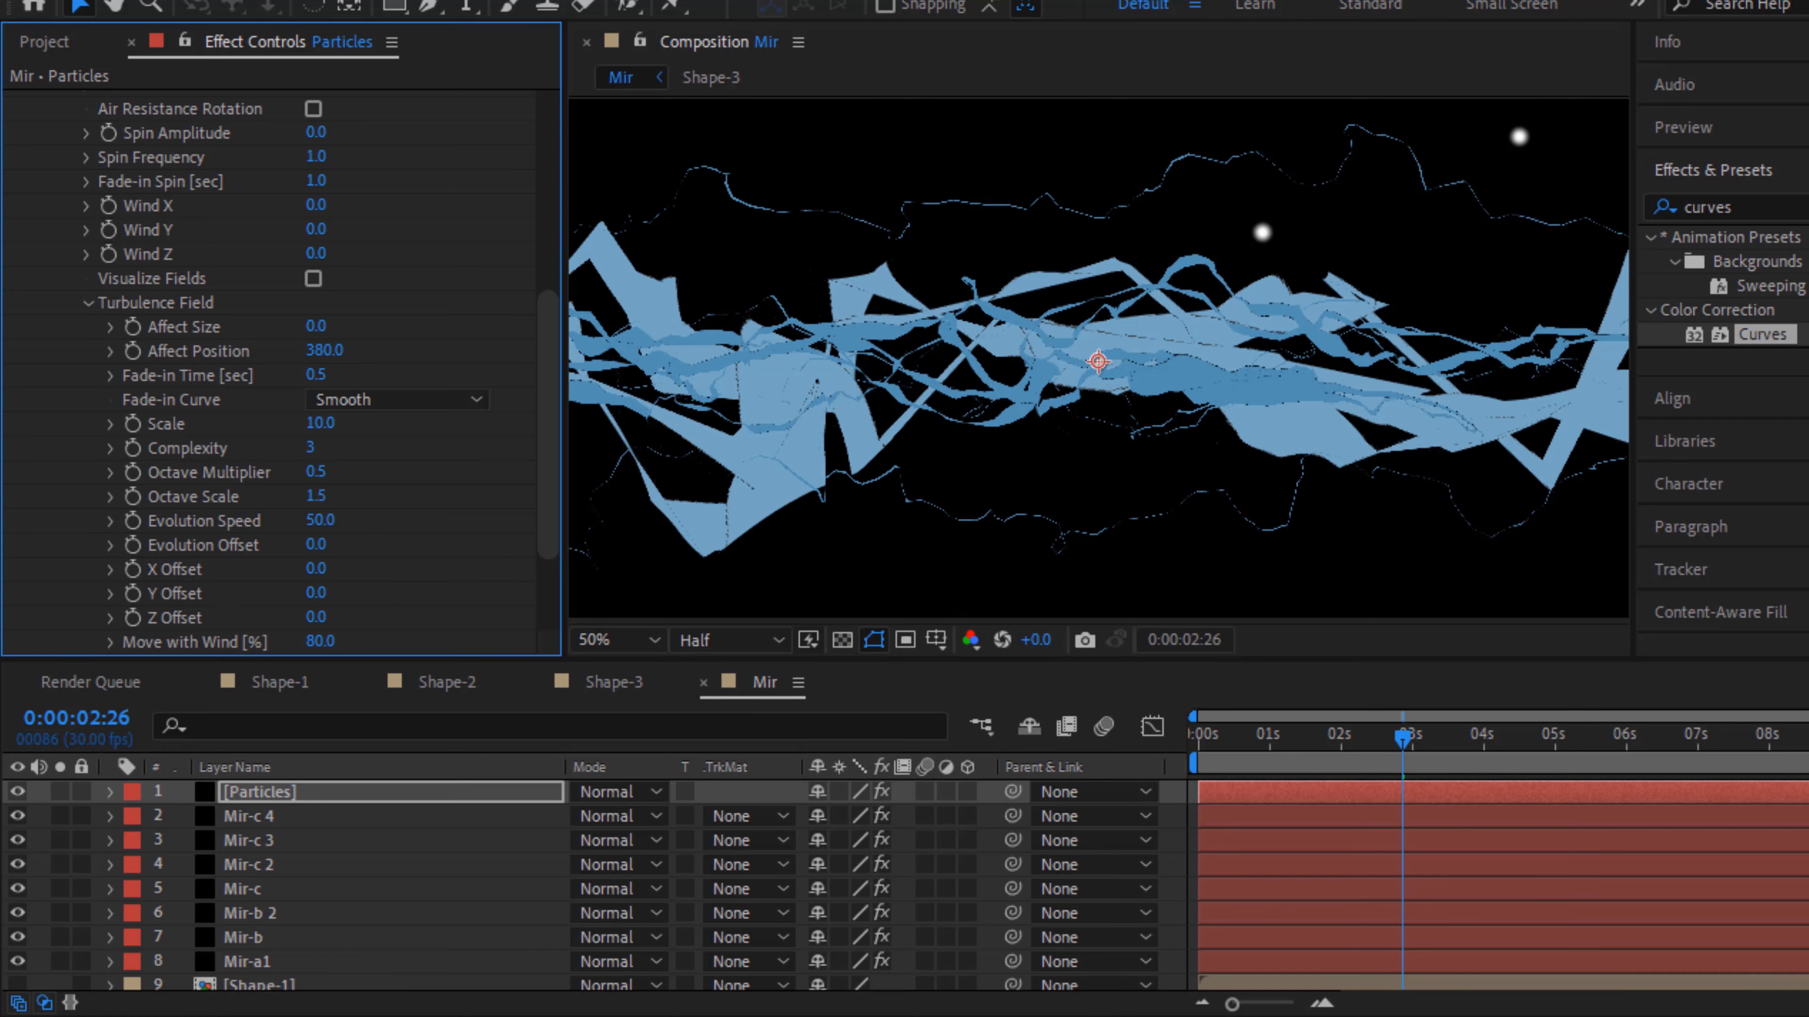
Add an adjustment layer above the Particles layer and rename it RSMB
left_click(274, 4)
mouse_move(503, 7)
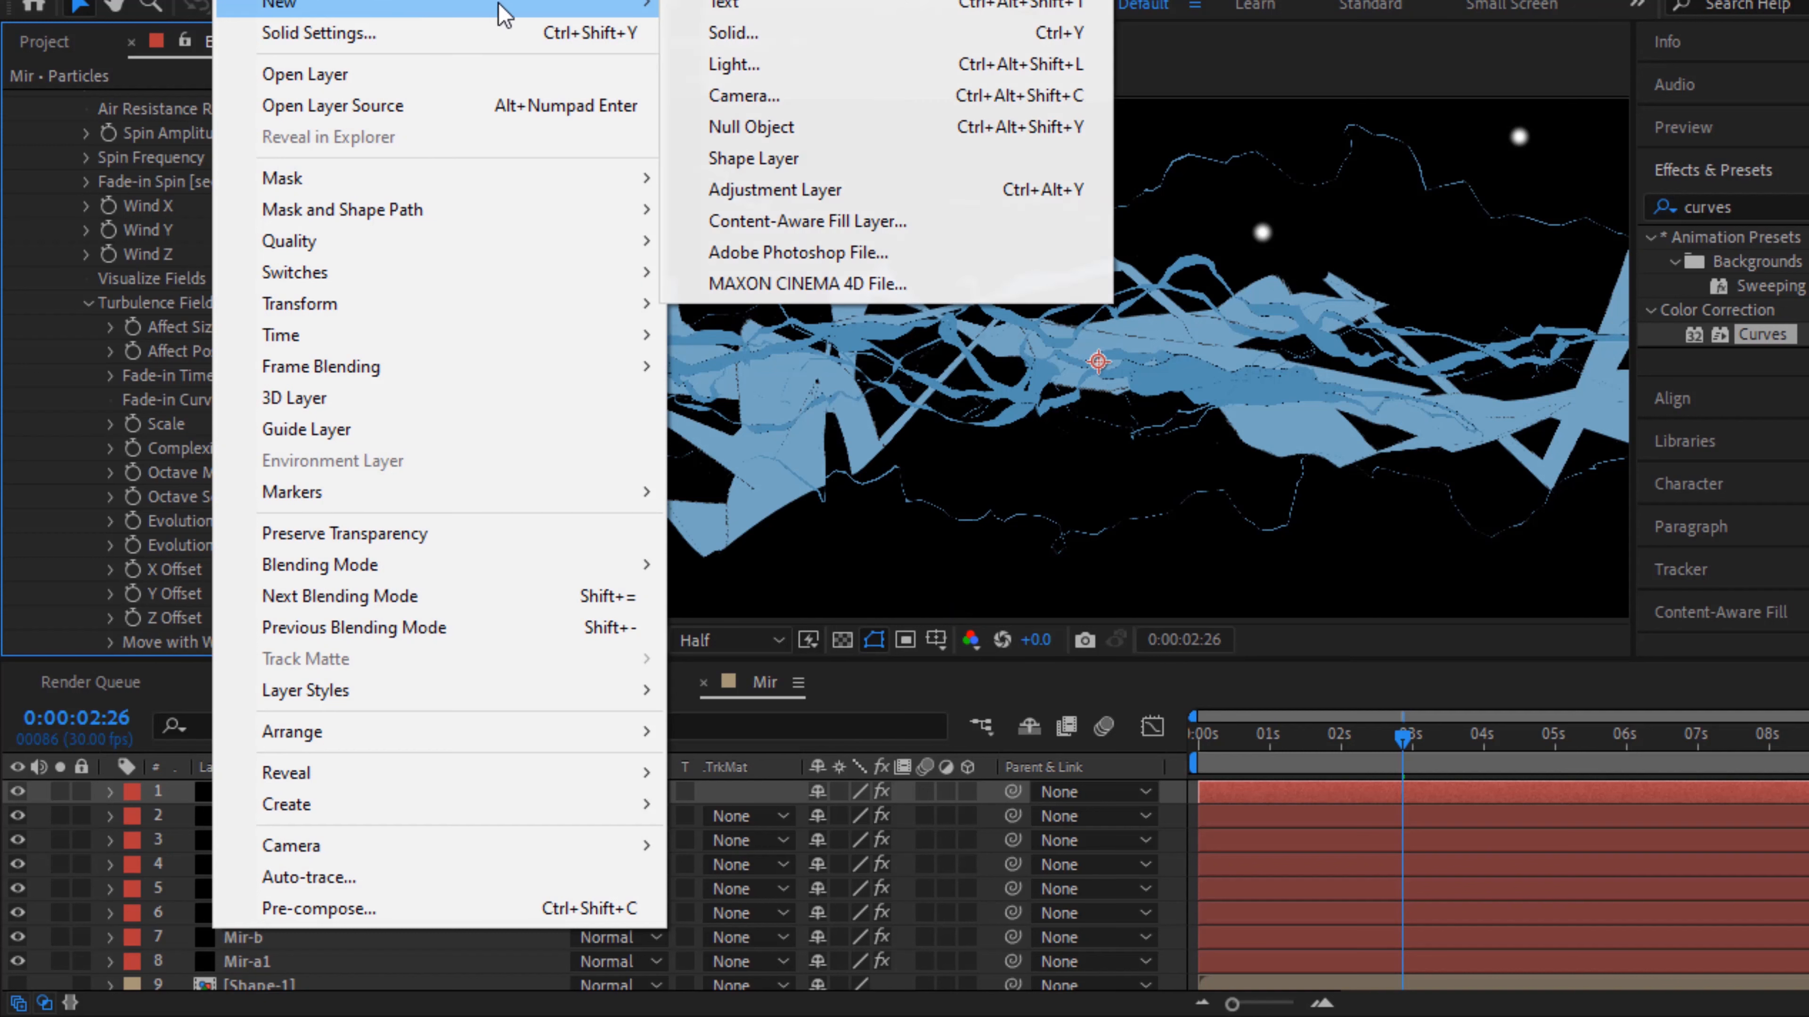
left_click(788, 191)
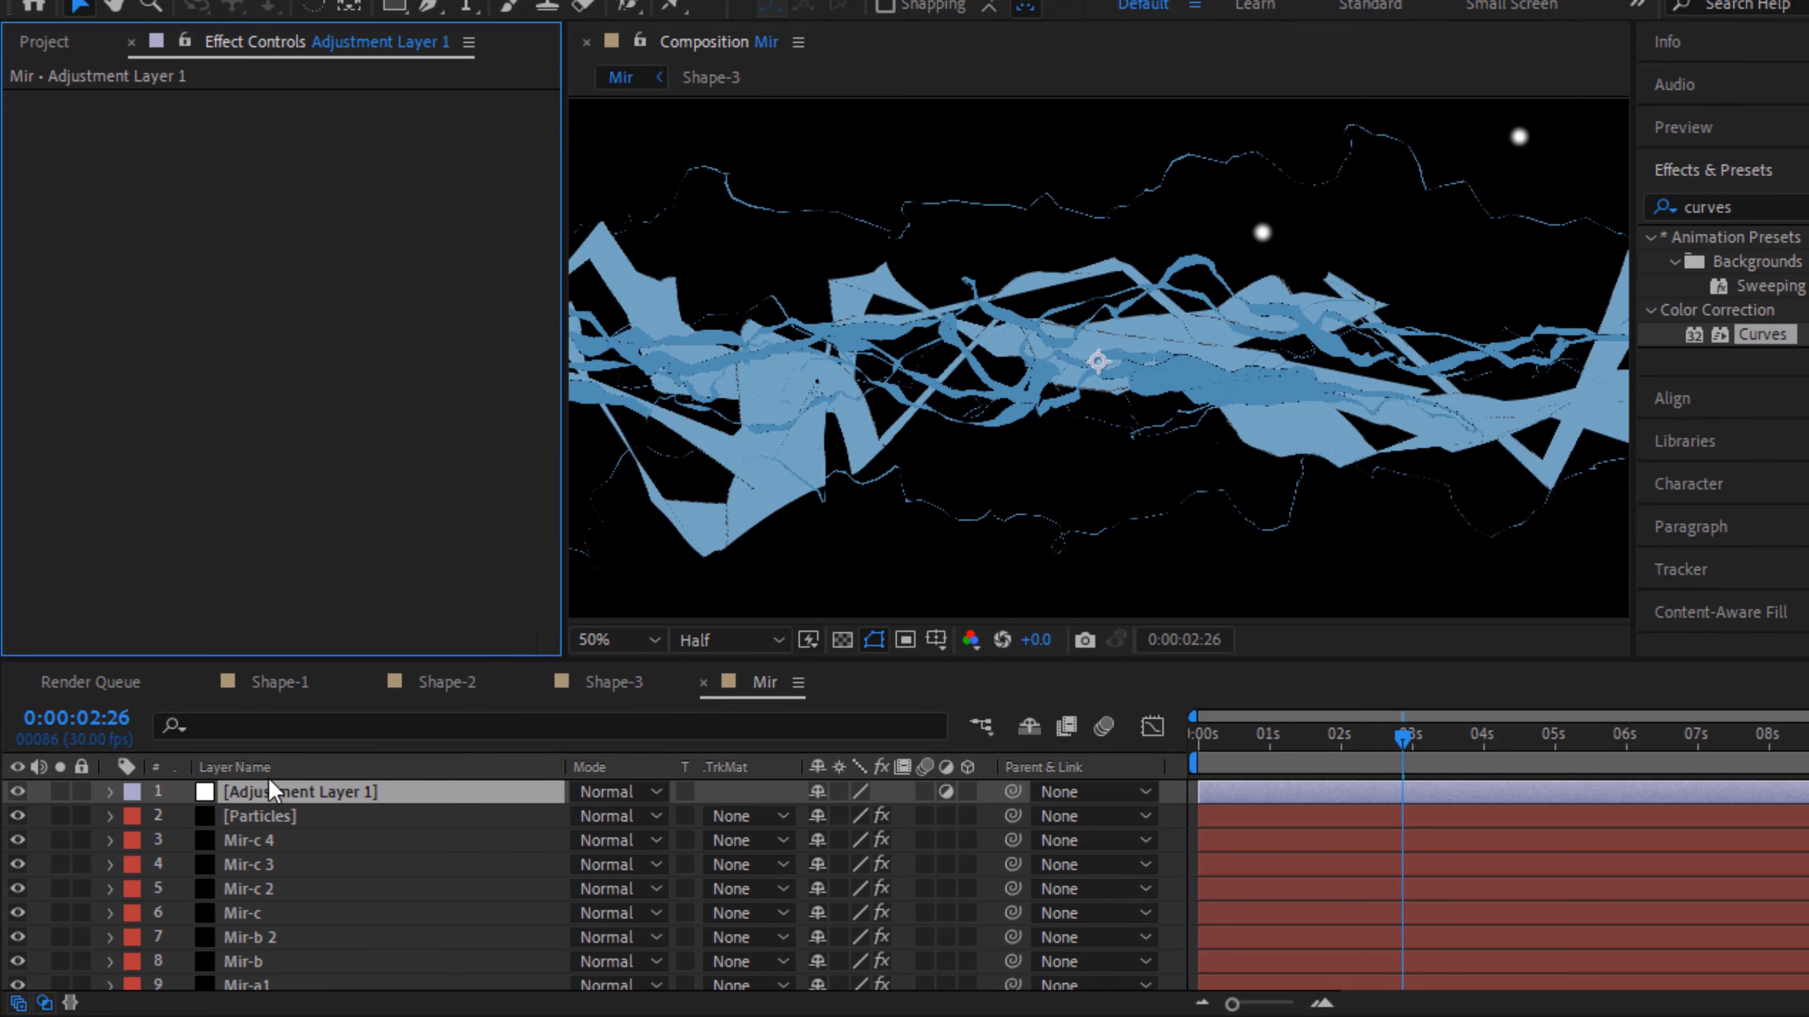
left_click(354, 799)
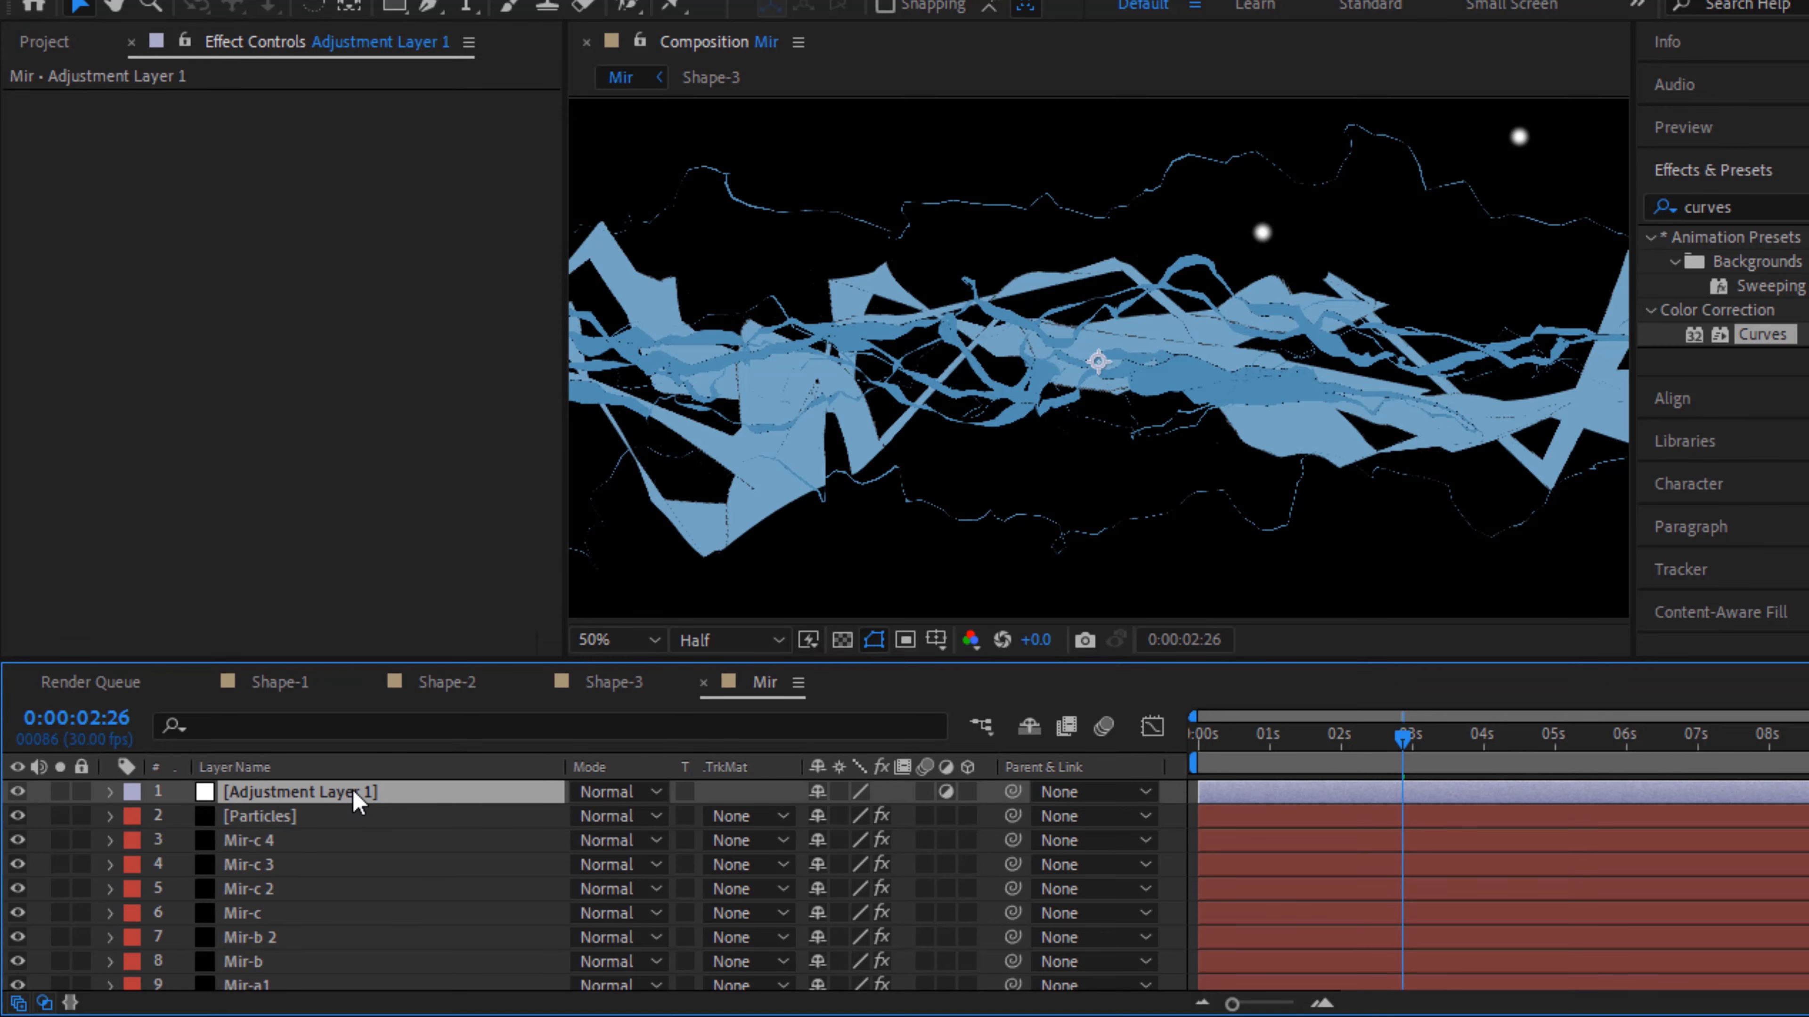
key("Return")
key("BackSpace")
type("RSMB")
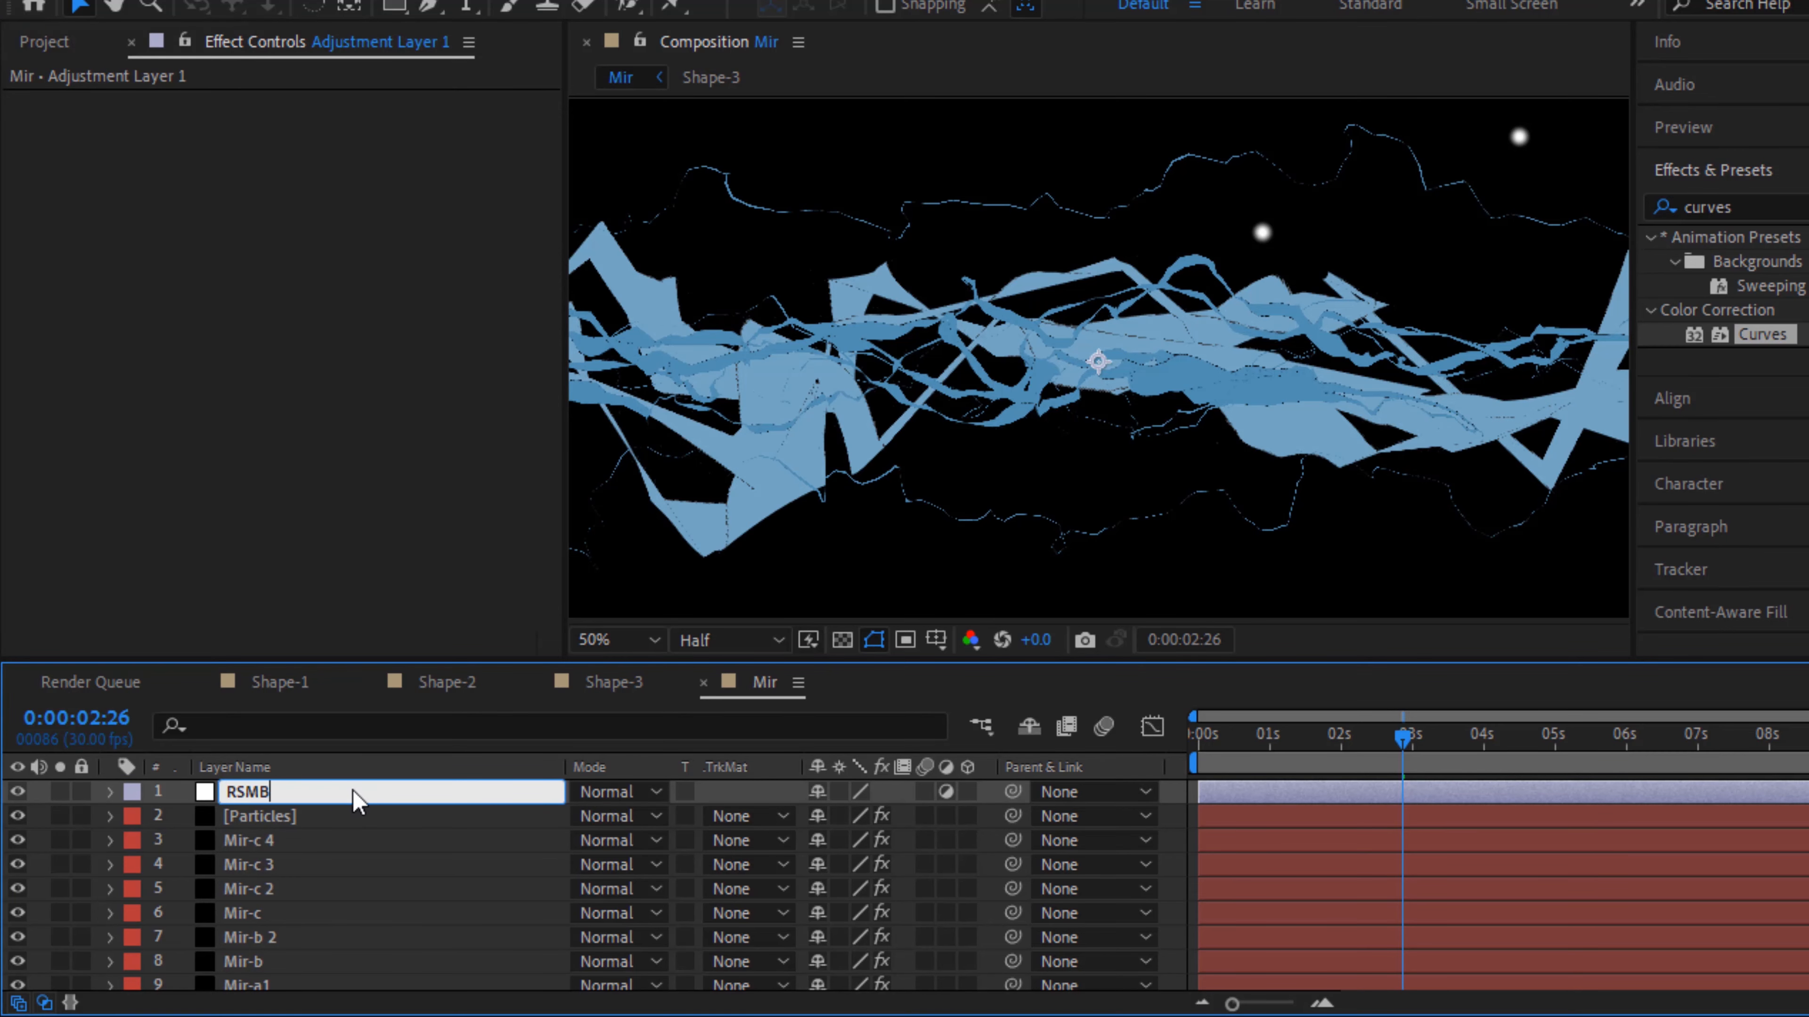
key("Return")
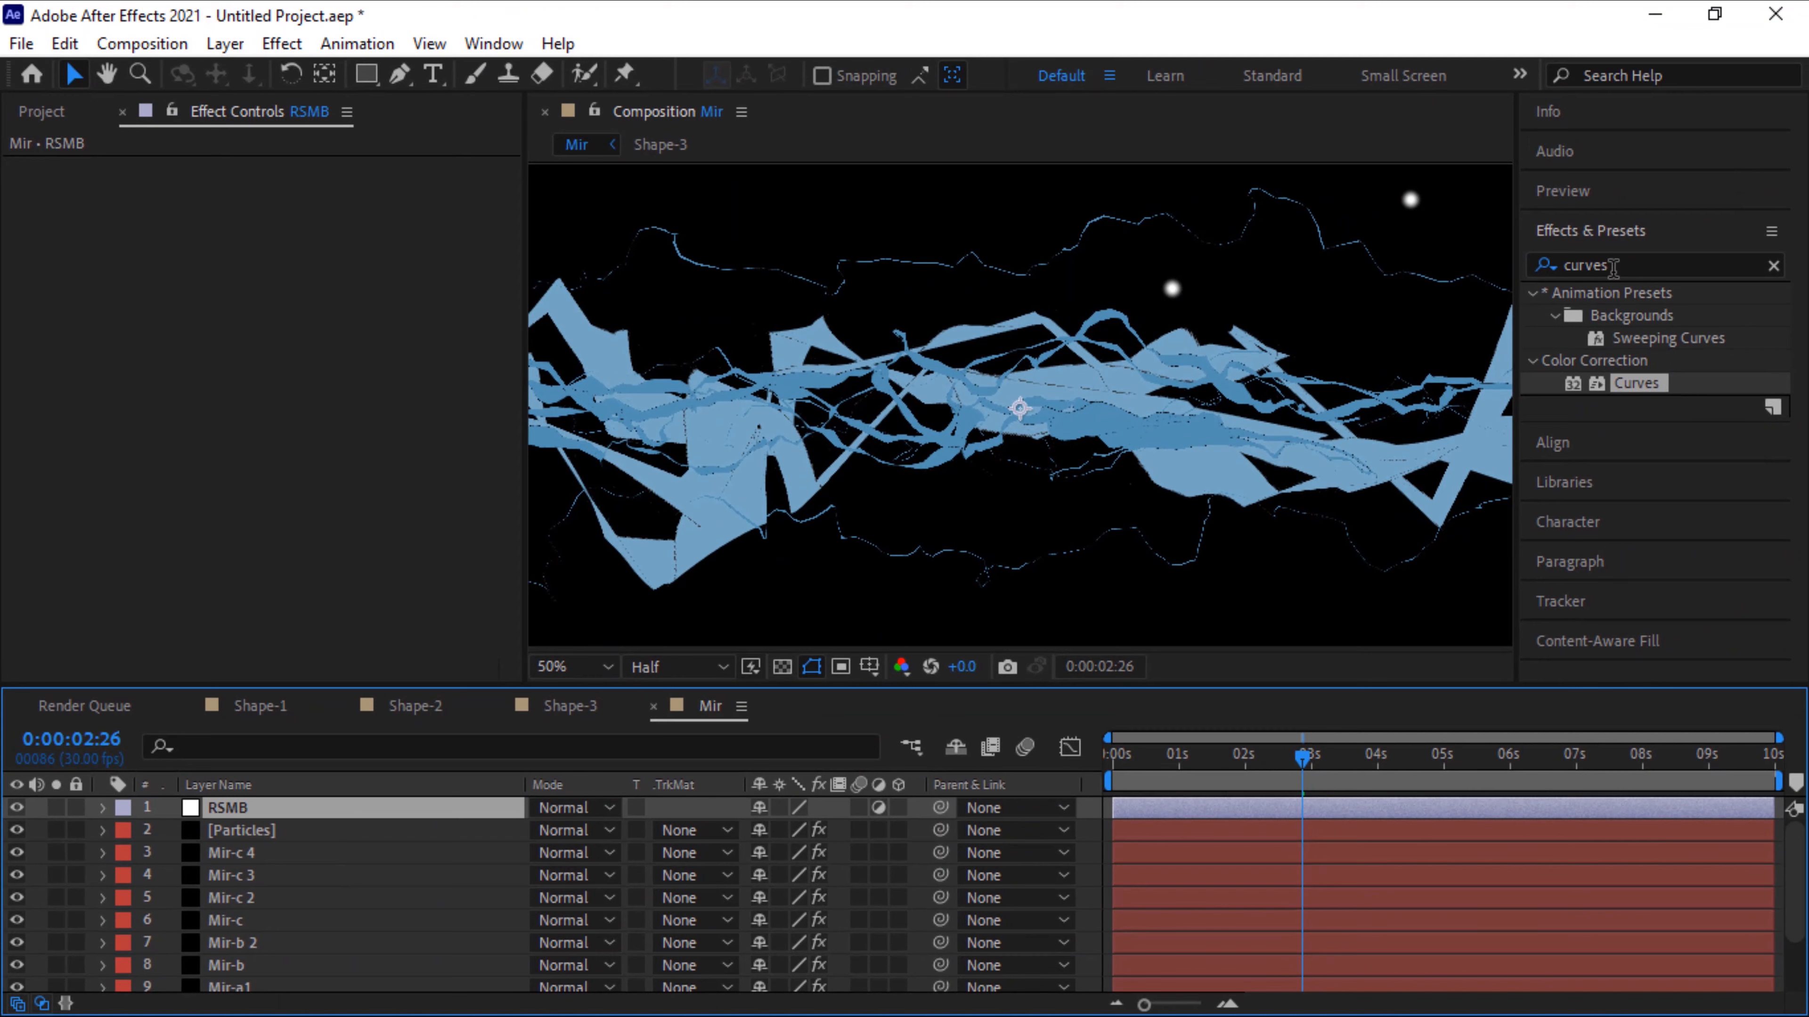
Find the RSMB Pro effect and apply it to the RSMB adjustment layer
left_click(1614, 267)
type("rsmb")
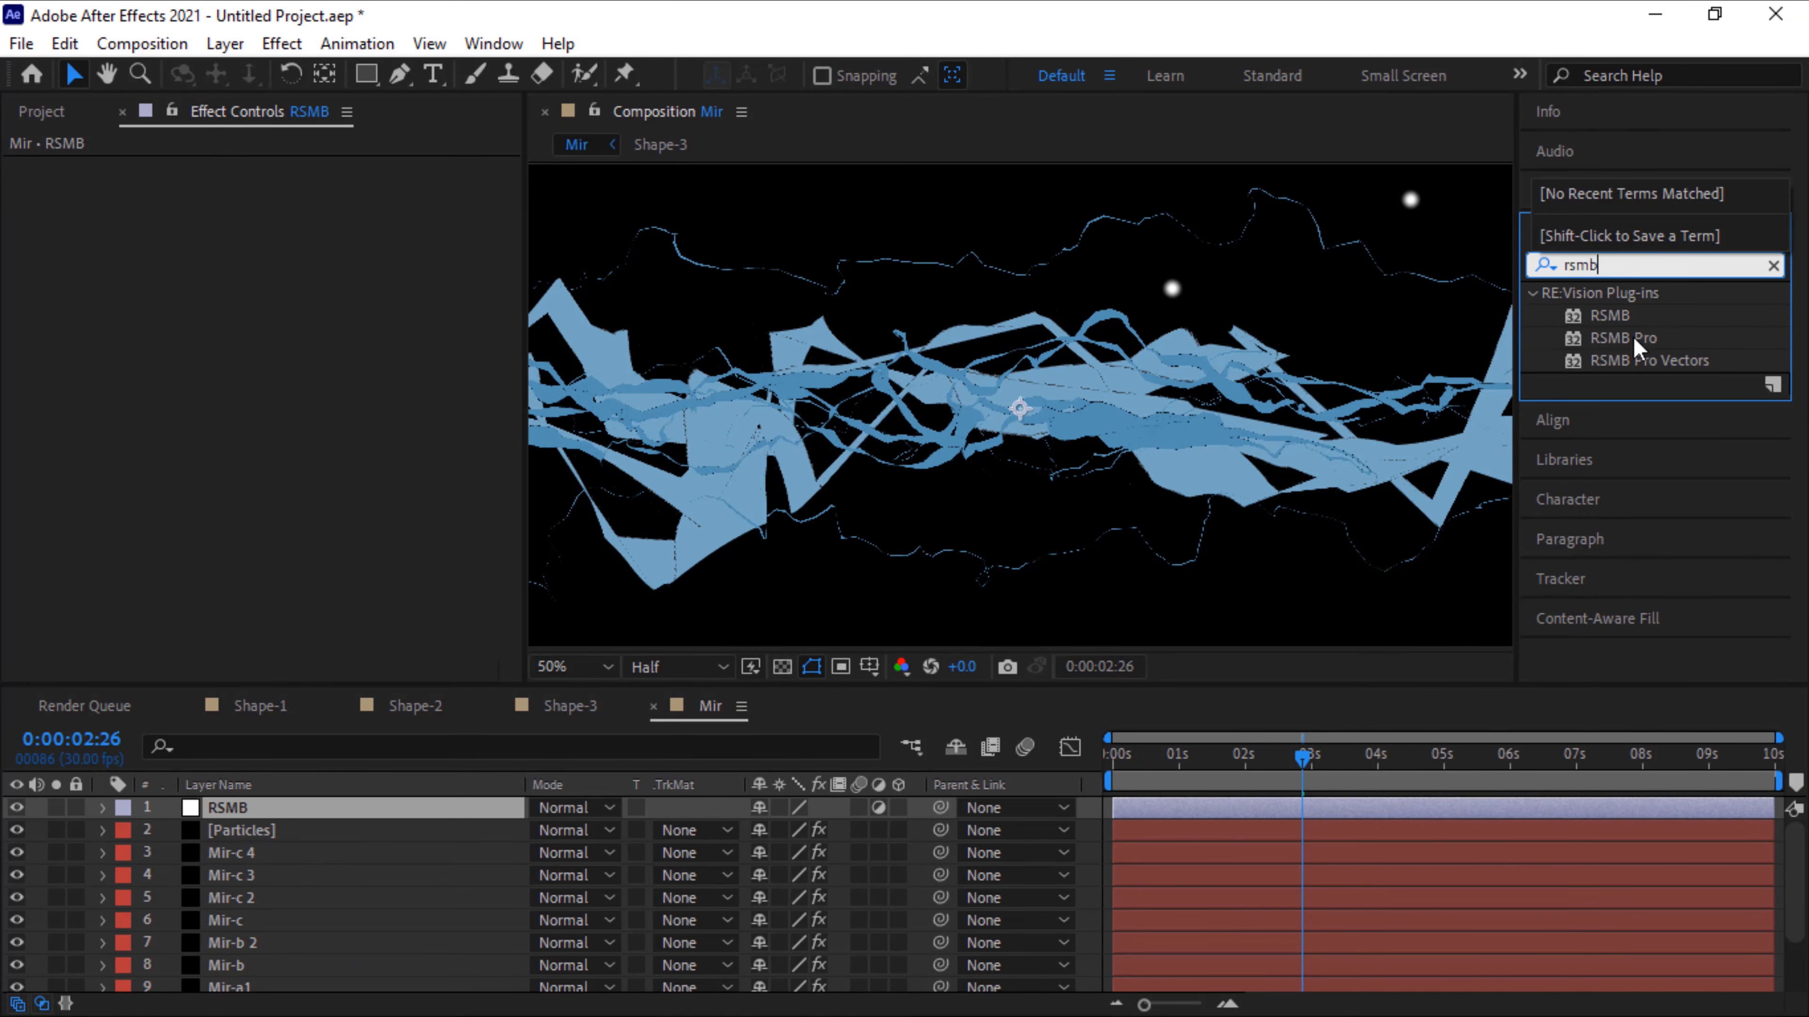
left_click(1634, 336)
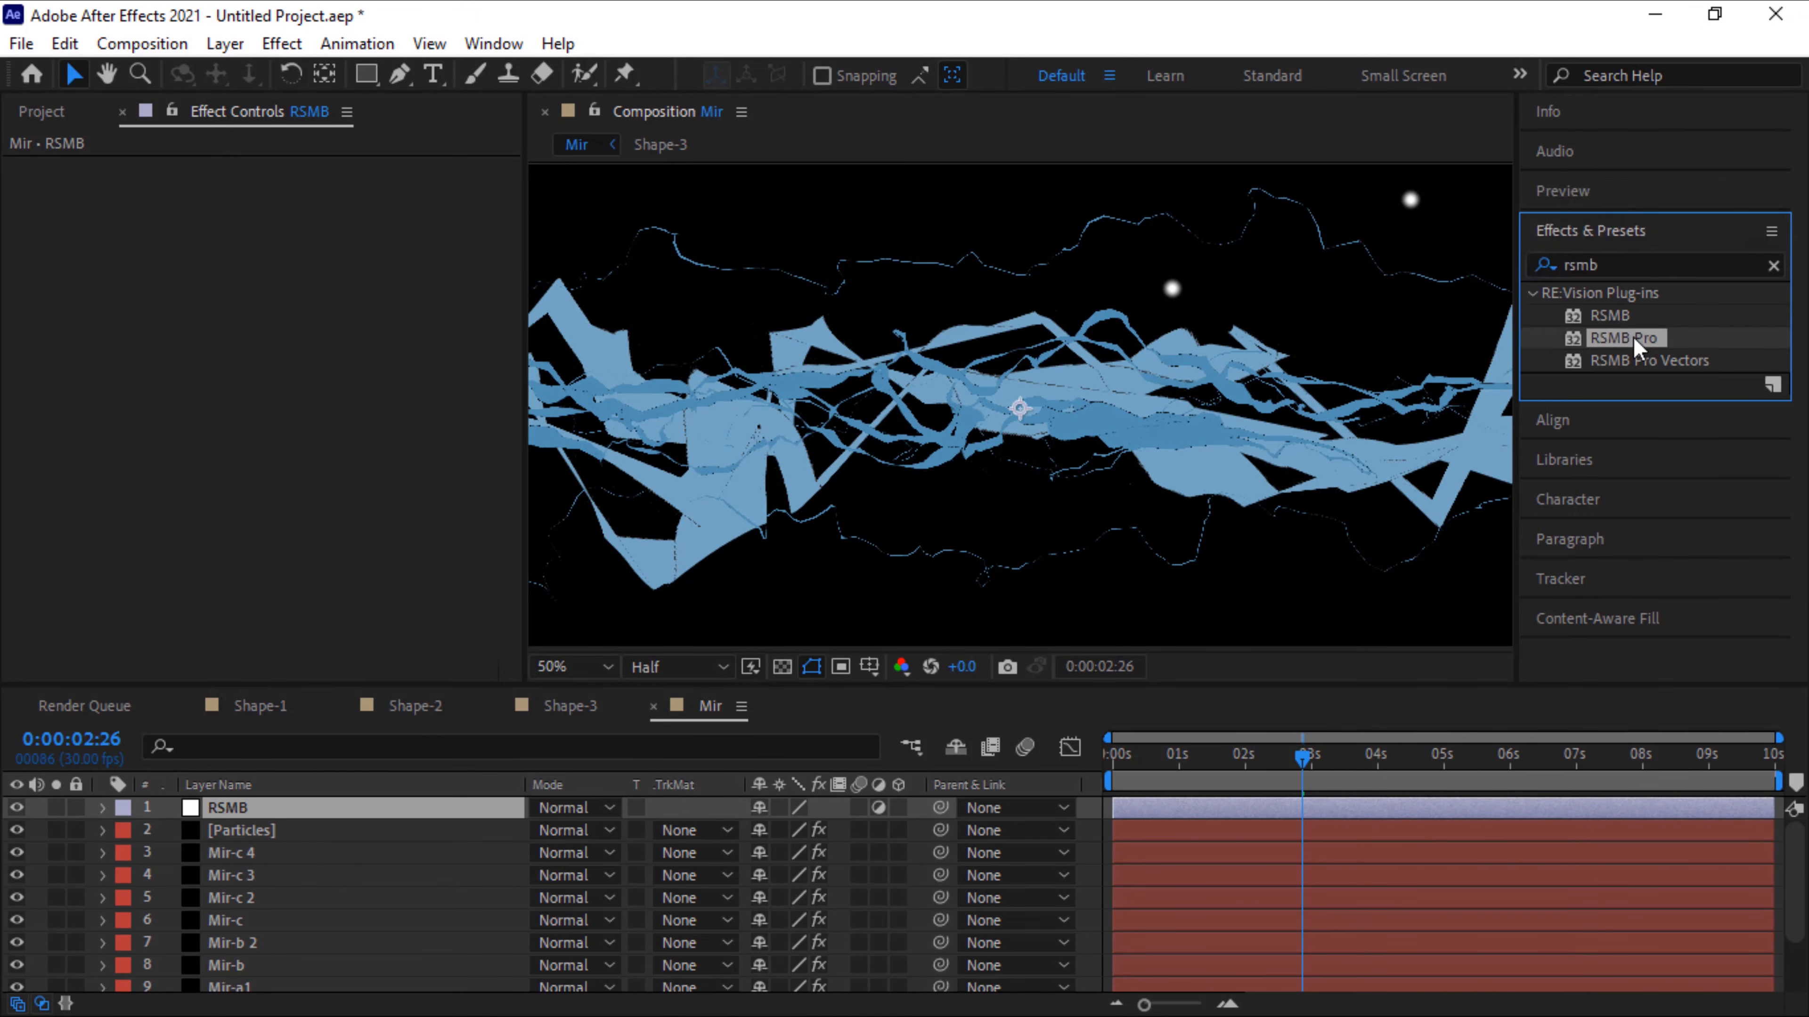
double_click(1632, 337)
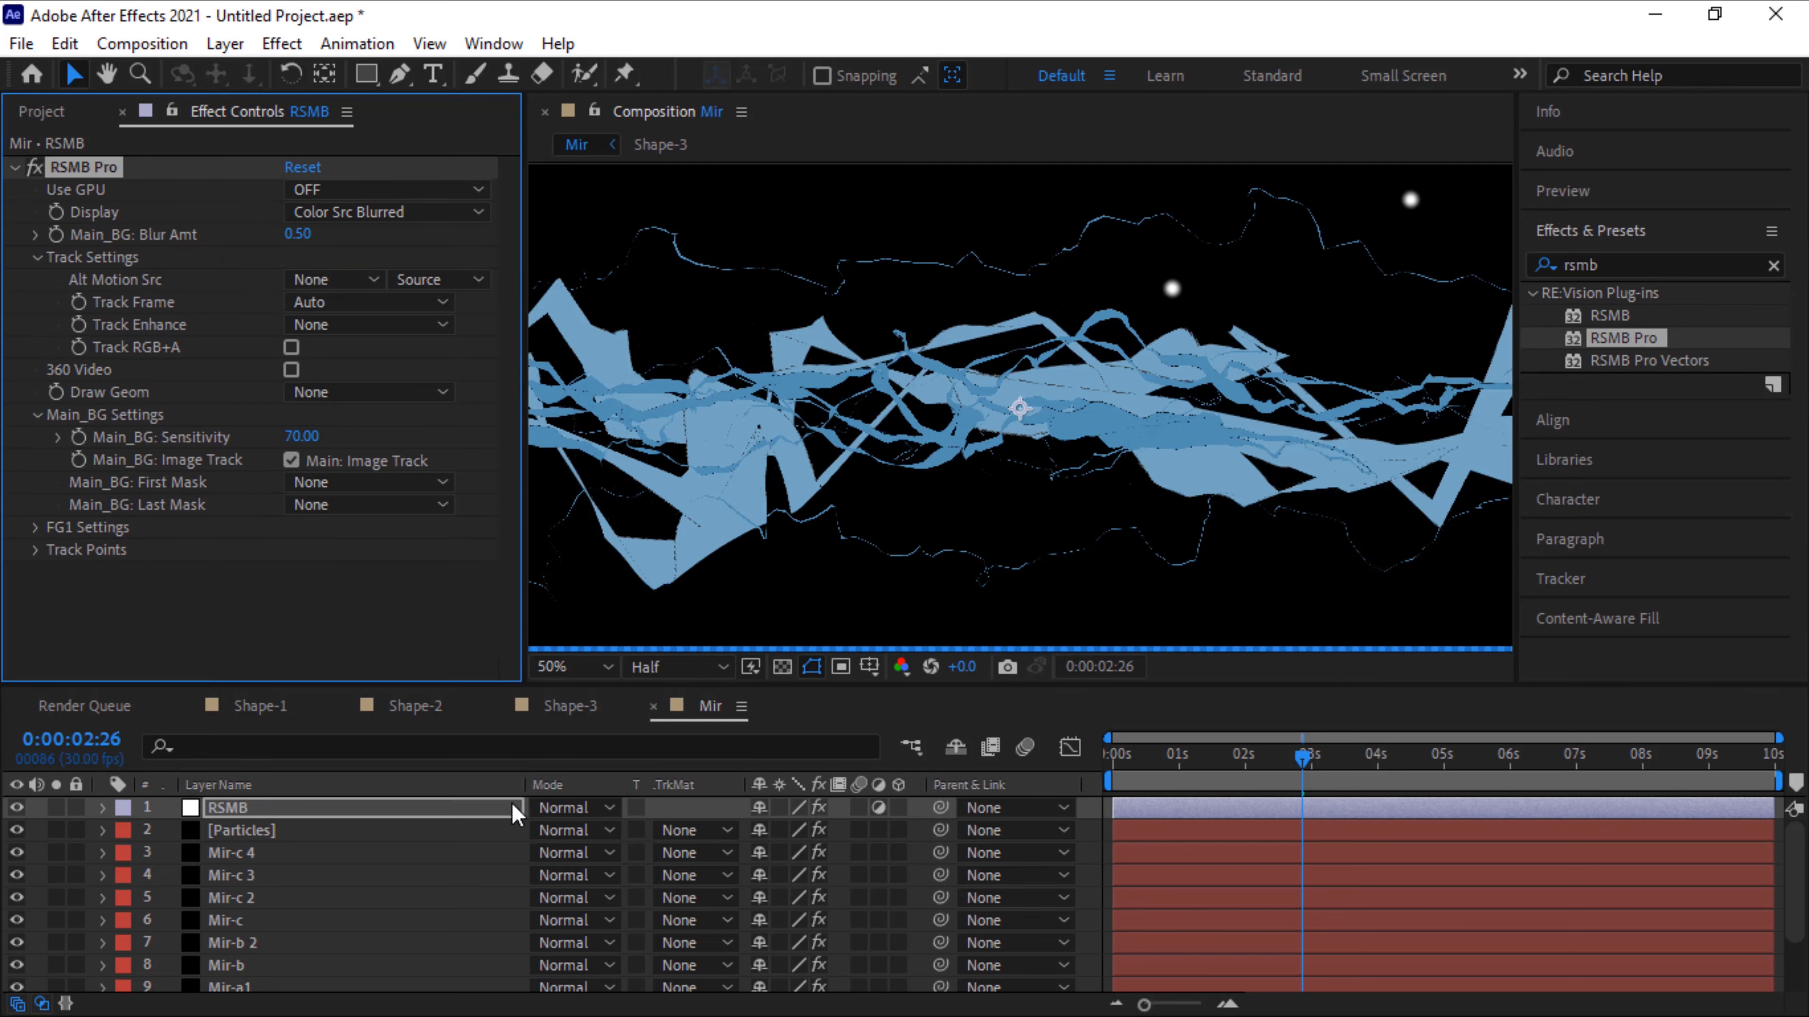
Add another adjustment layer above RSMB and rename it Time
left_click(231, 46)
mouse_move(384, 77)
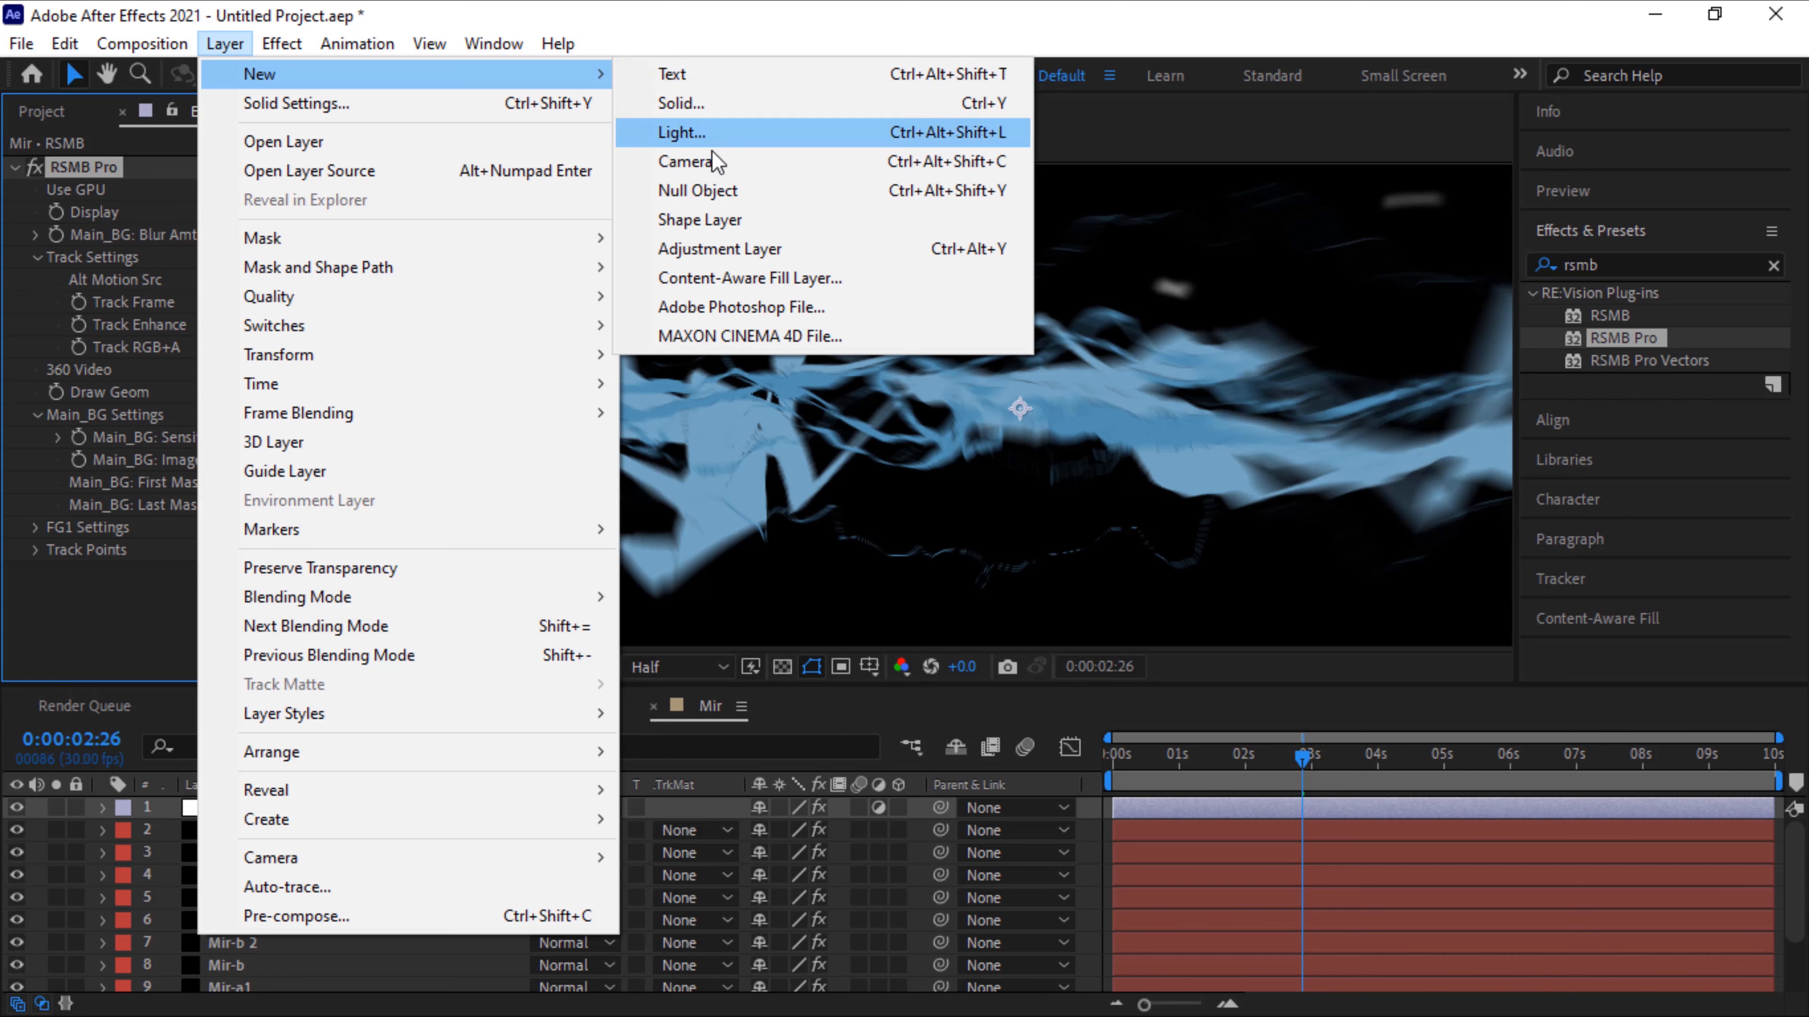
left_click(776, 246)
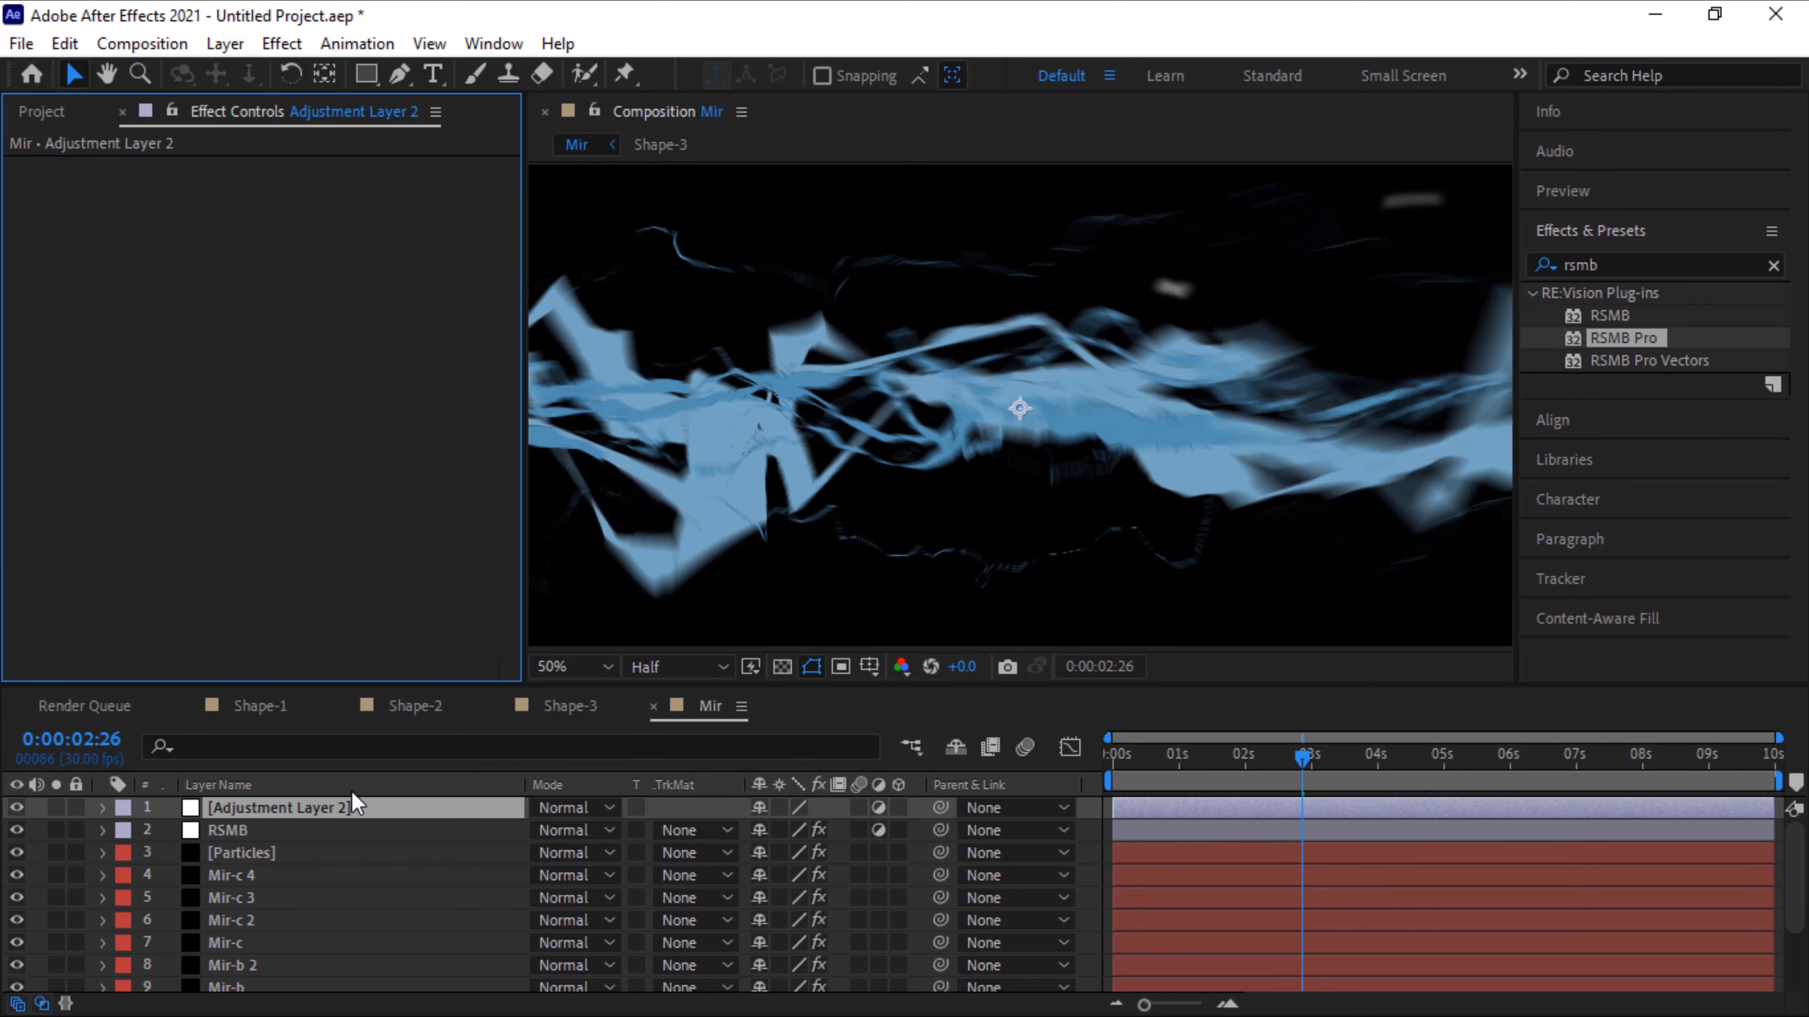
left_click(344, 813)
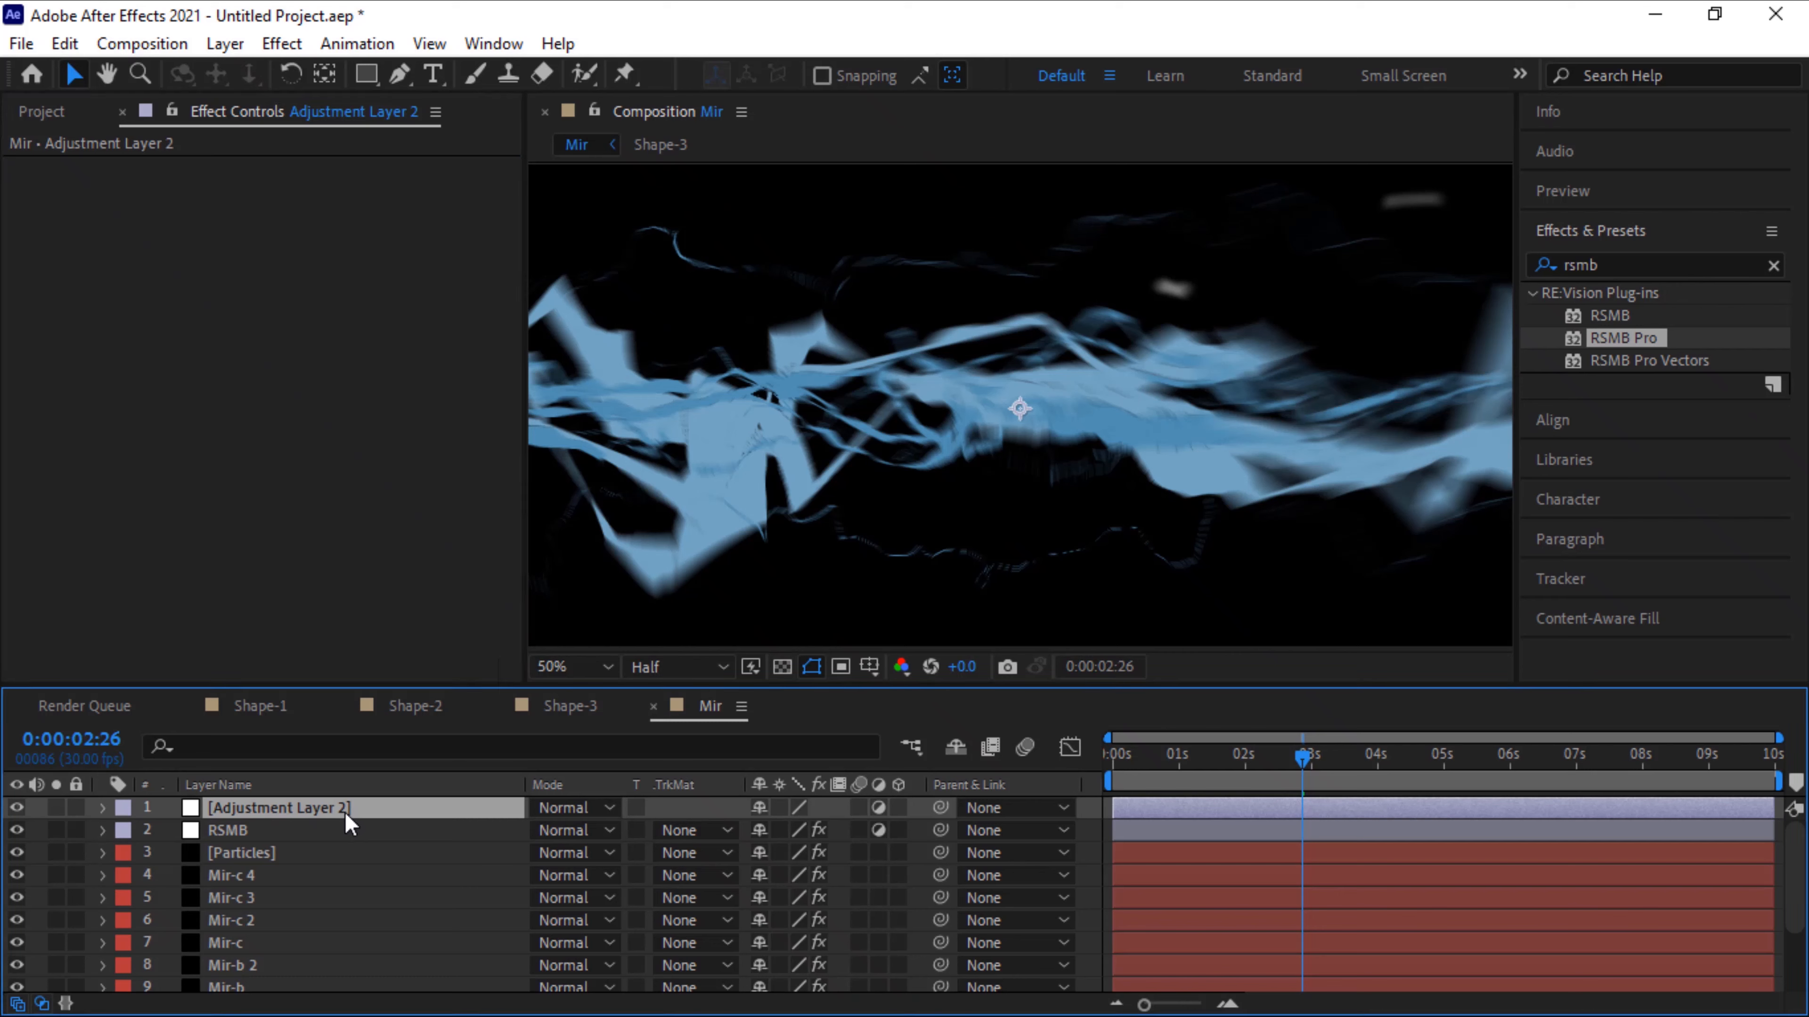
key("Return")
type("Time")
key("Return")
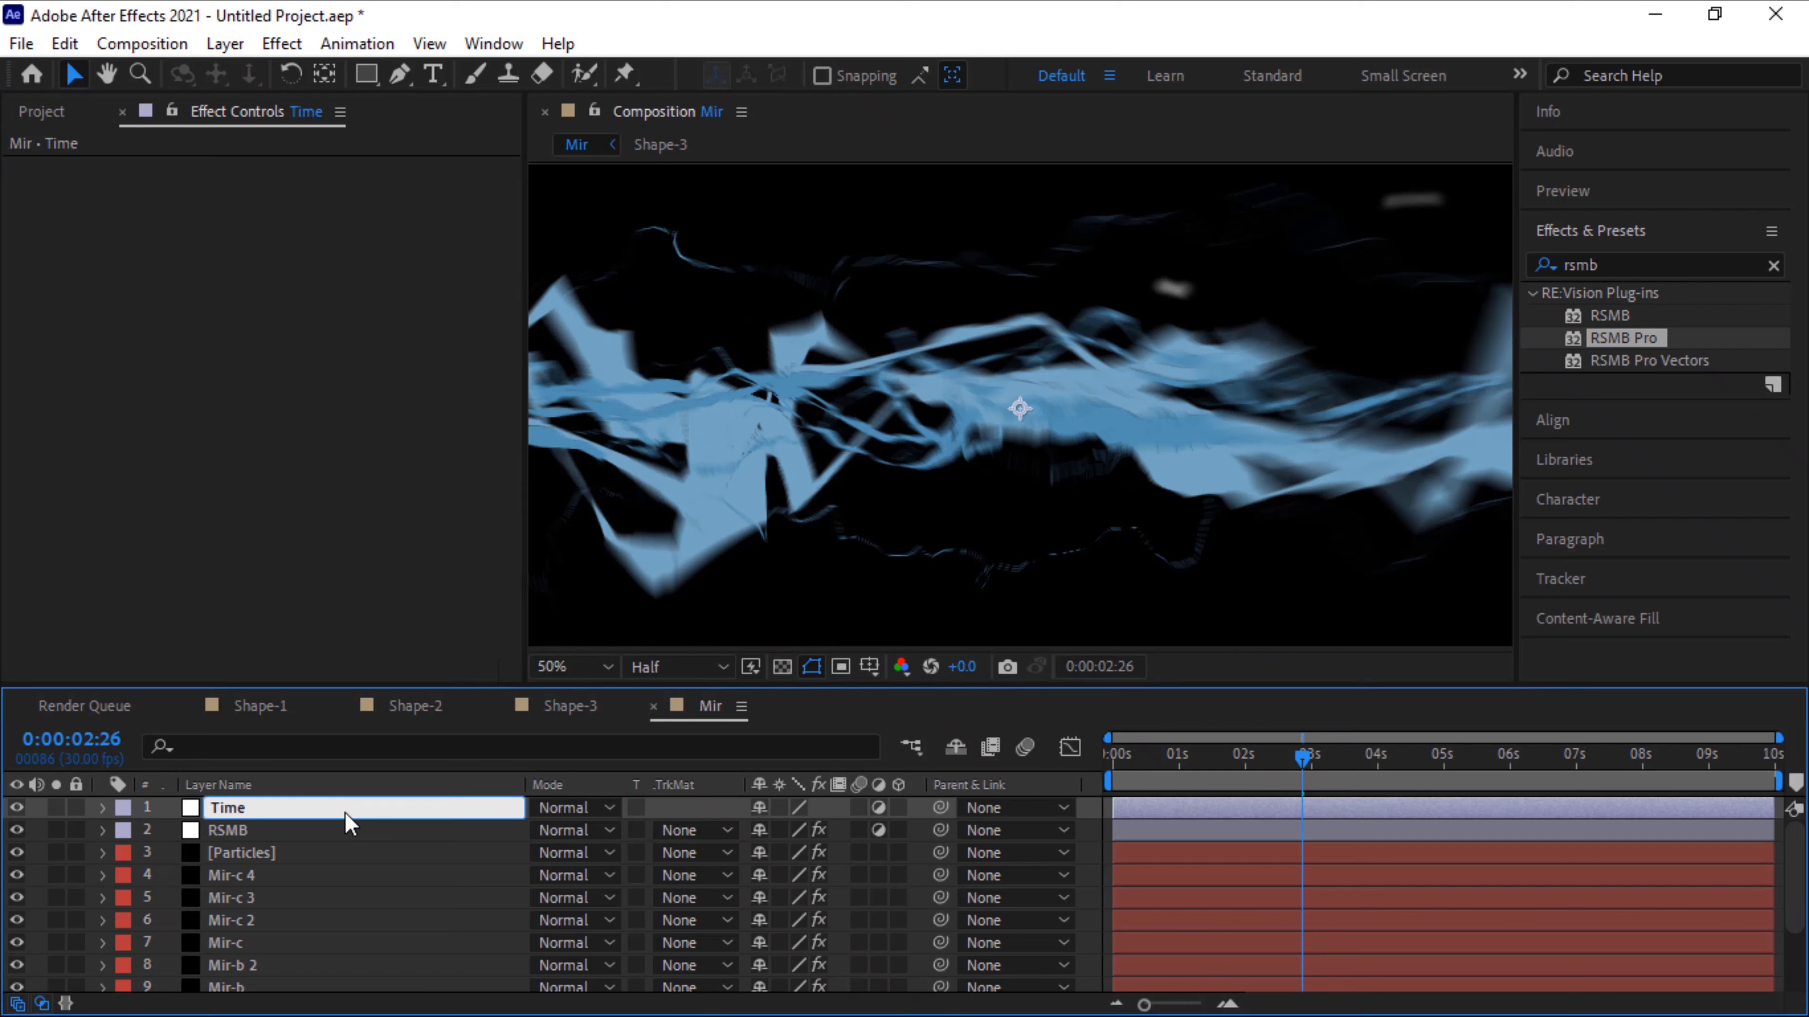
Find the Posterize Time effect and apply it to the Time adjustment layer
left_click(1617, 263)
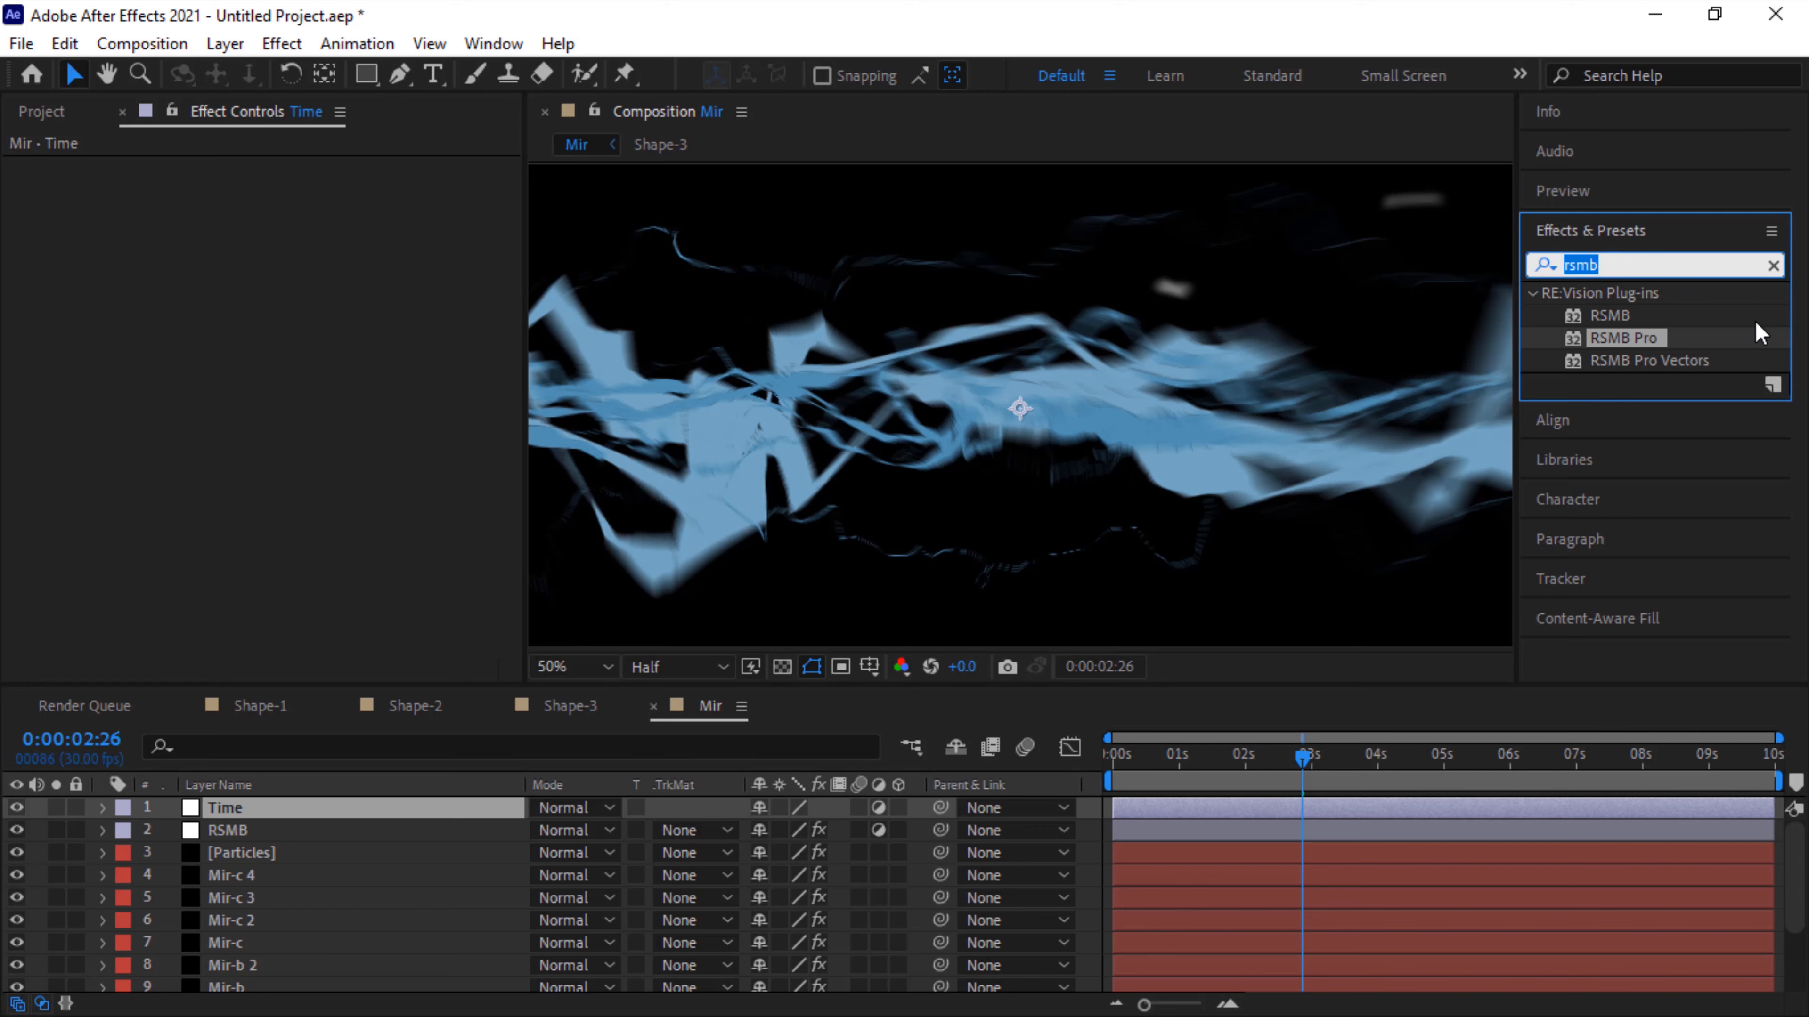
type("time")
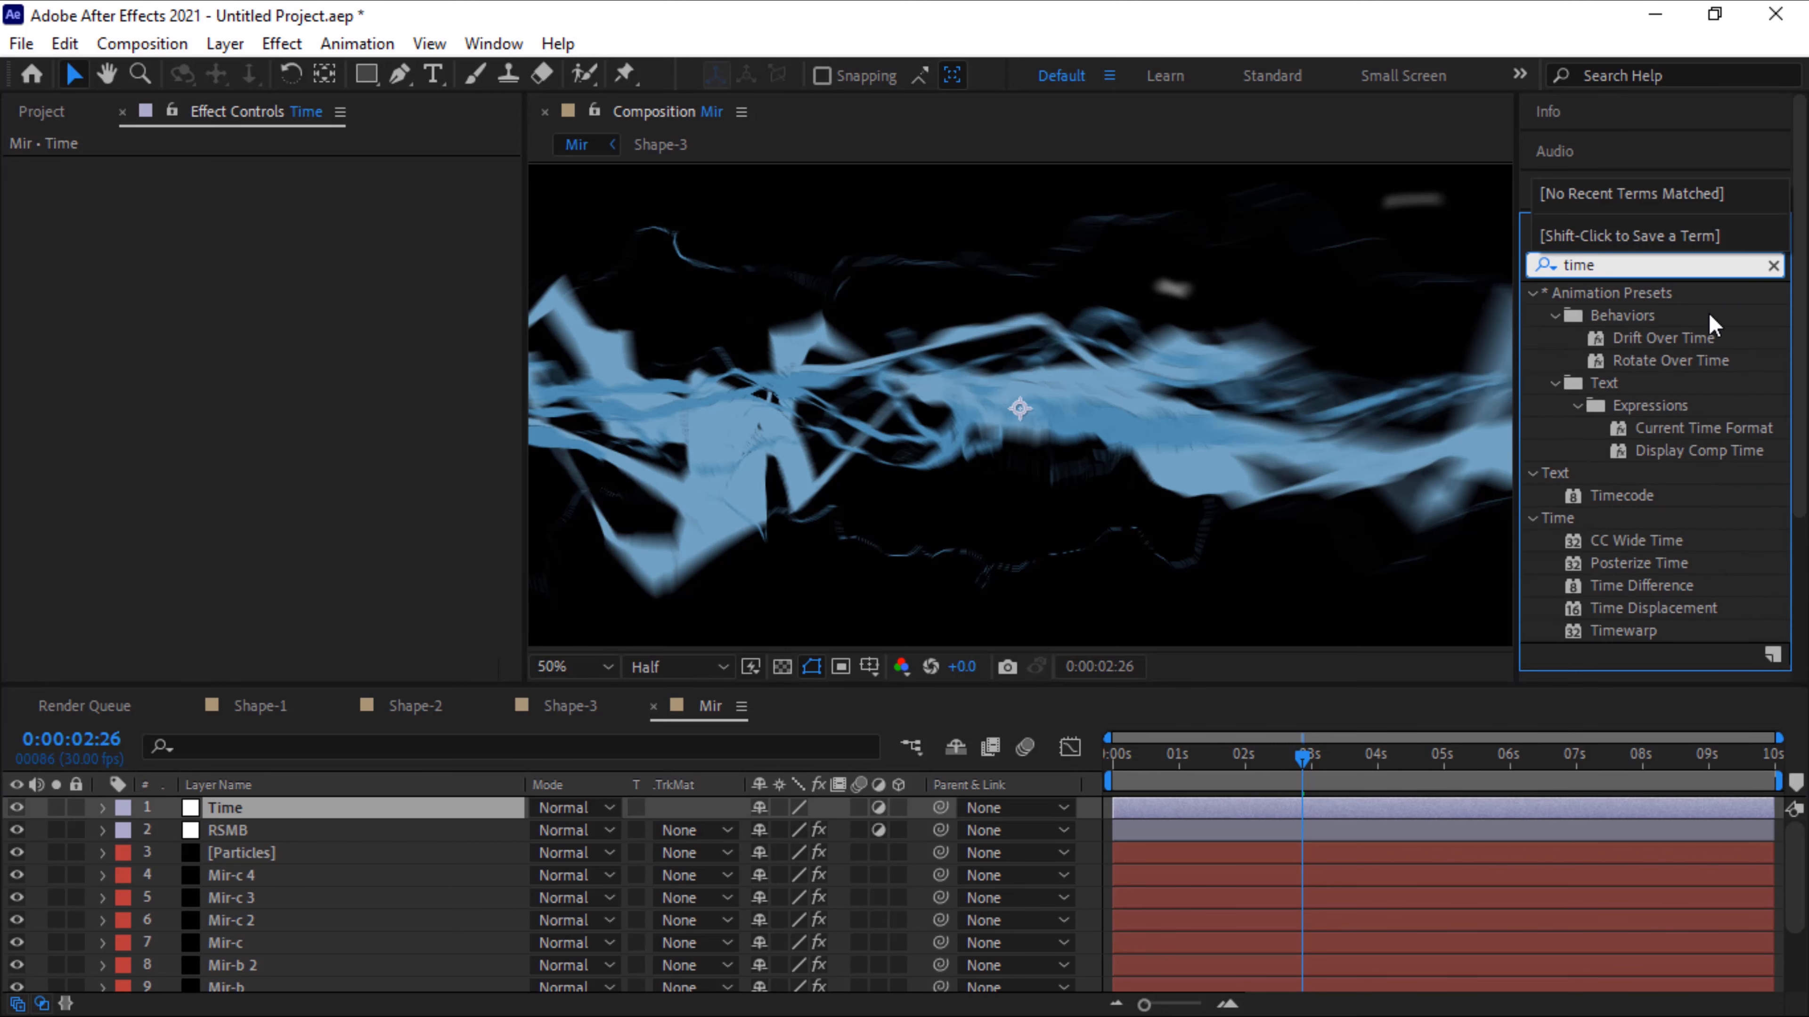
left_click(1652, 565)
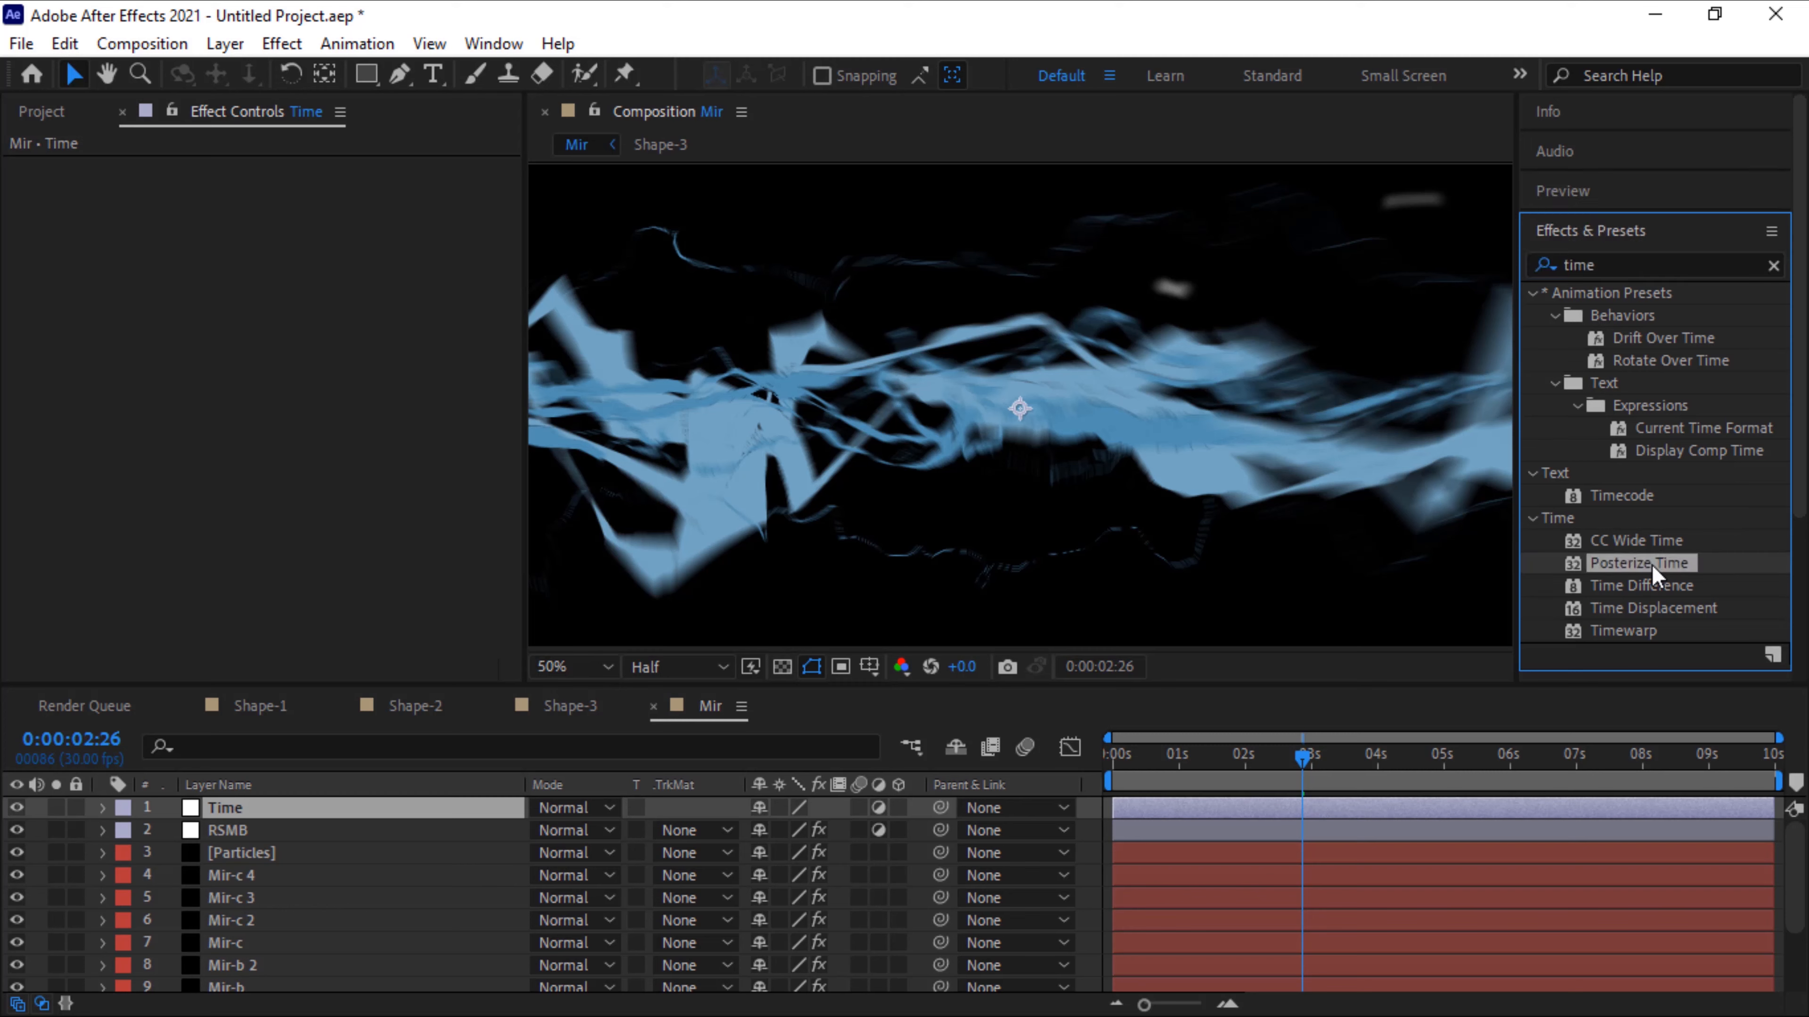
double_click(1652, 564)
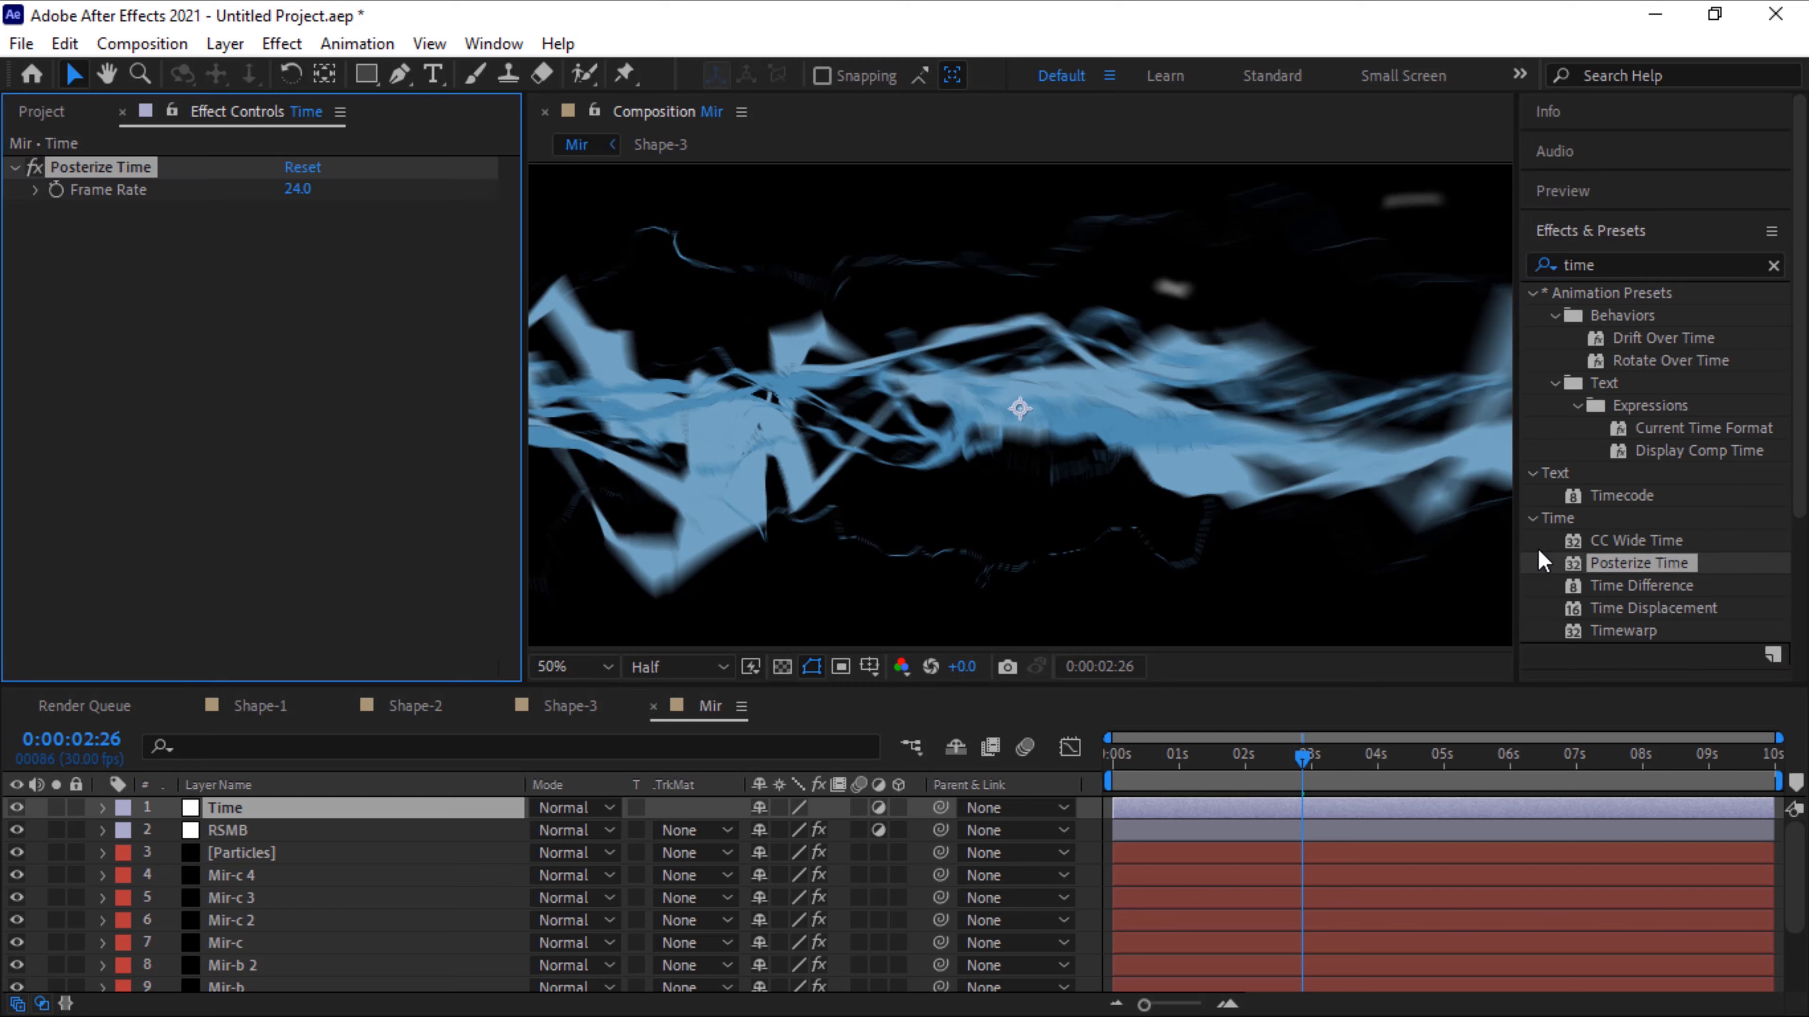
Set the Posterize Time frame rate to 15 and preview the start of the Mir animation
left_click(296, 190)
type("1")
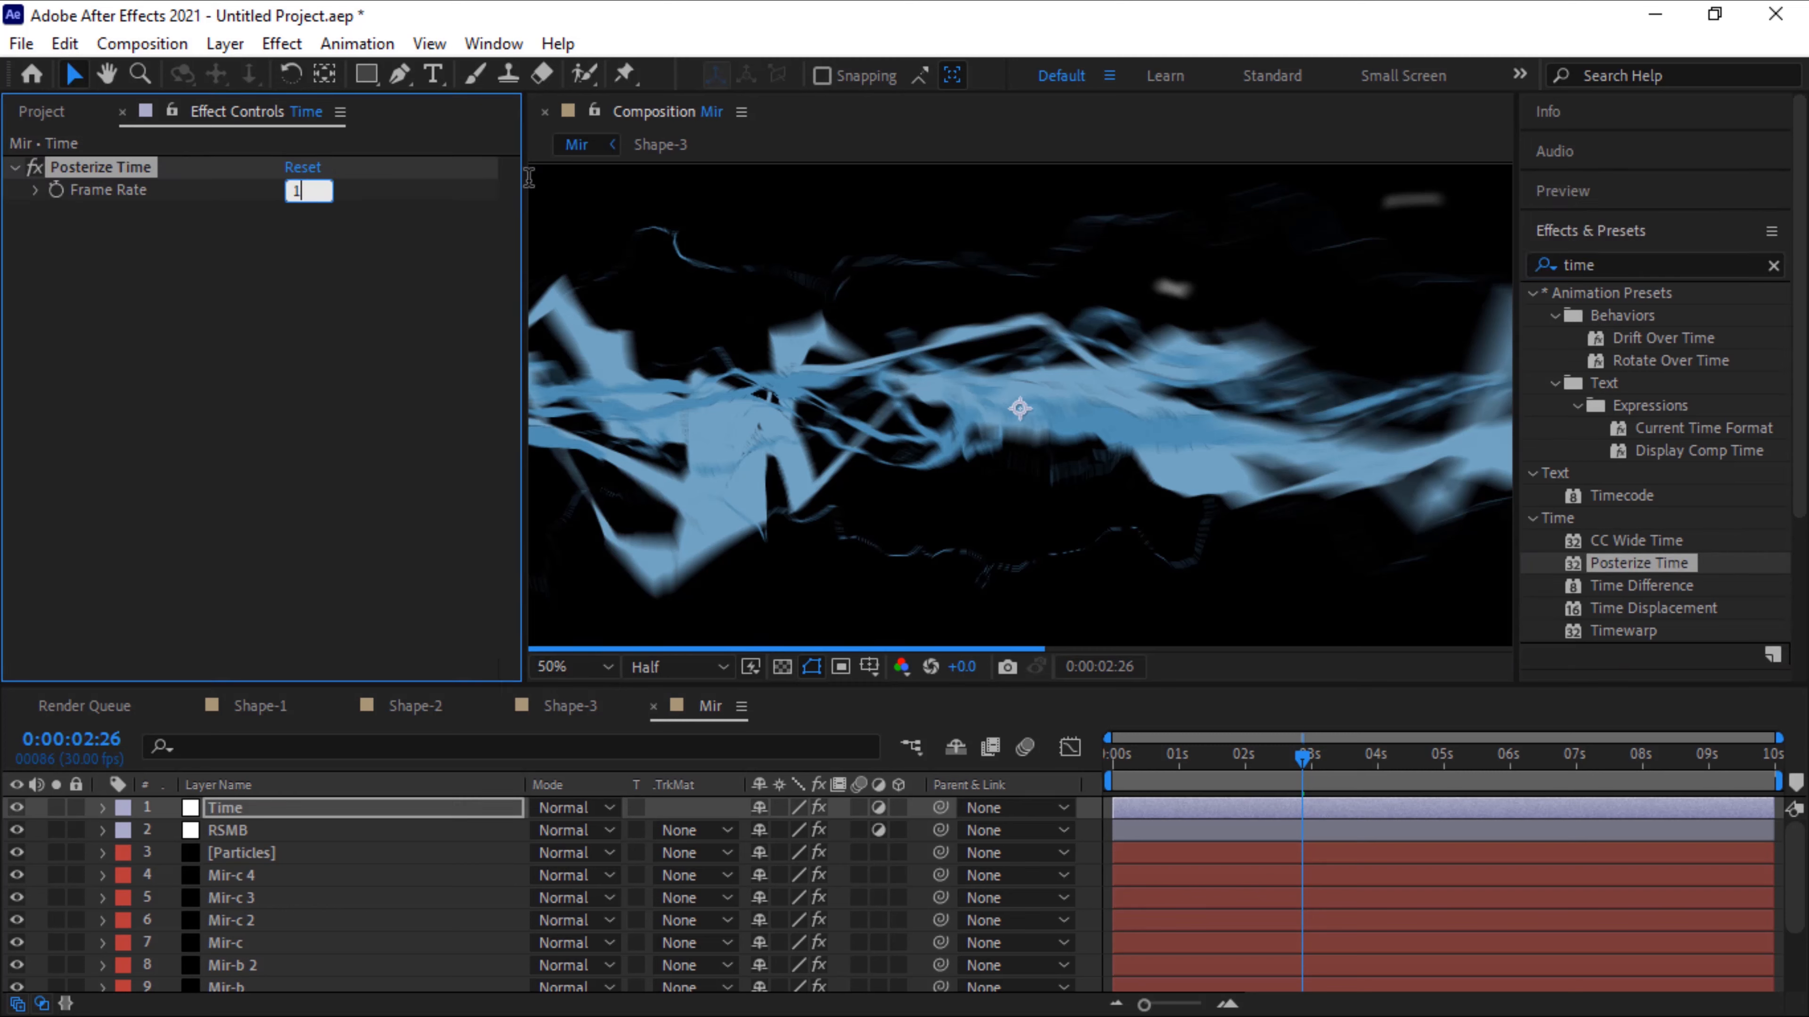
type("5")
key("Return")
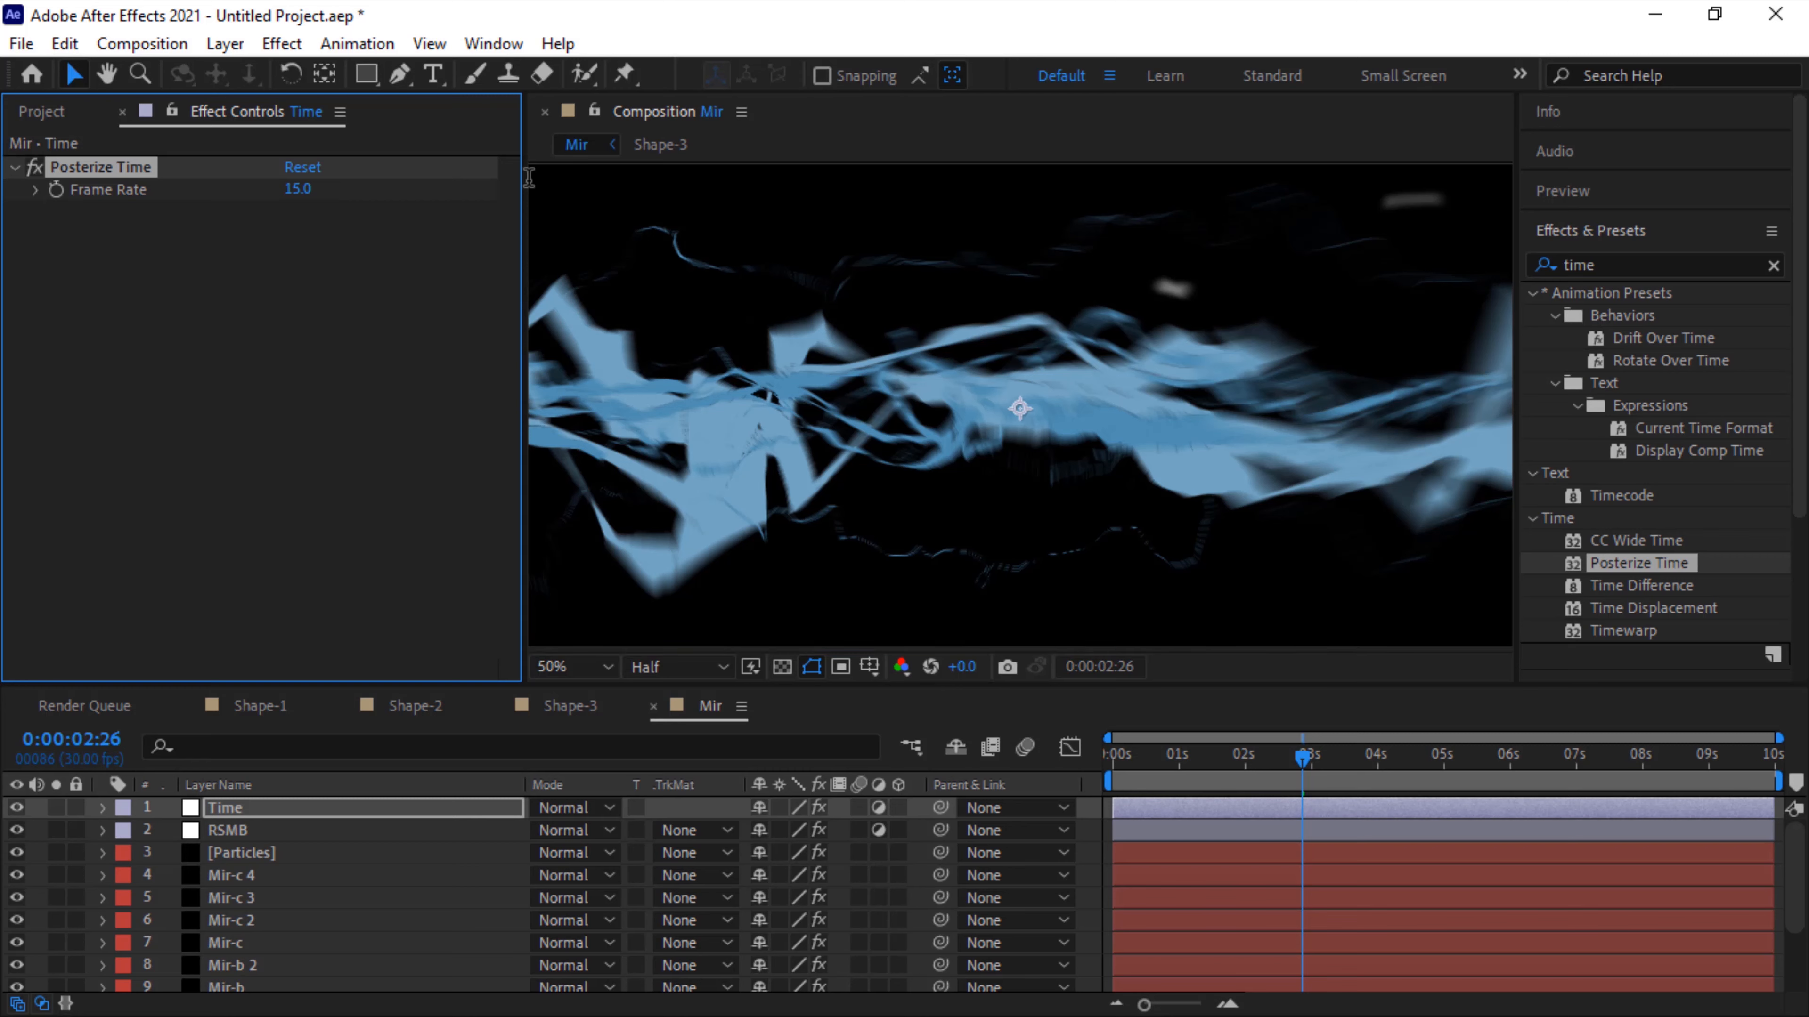
key("space")
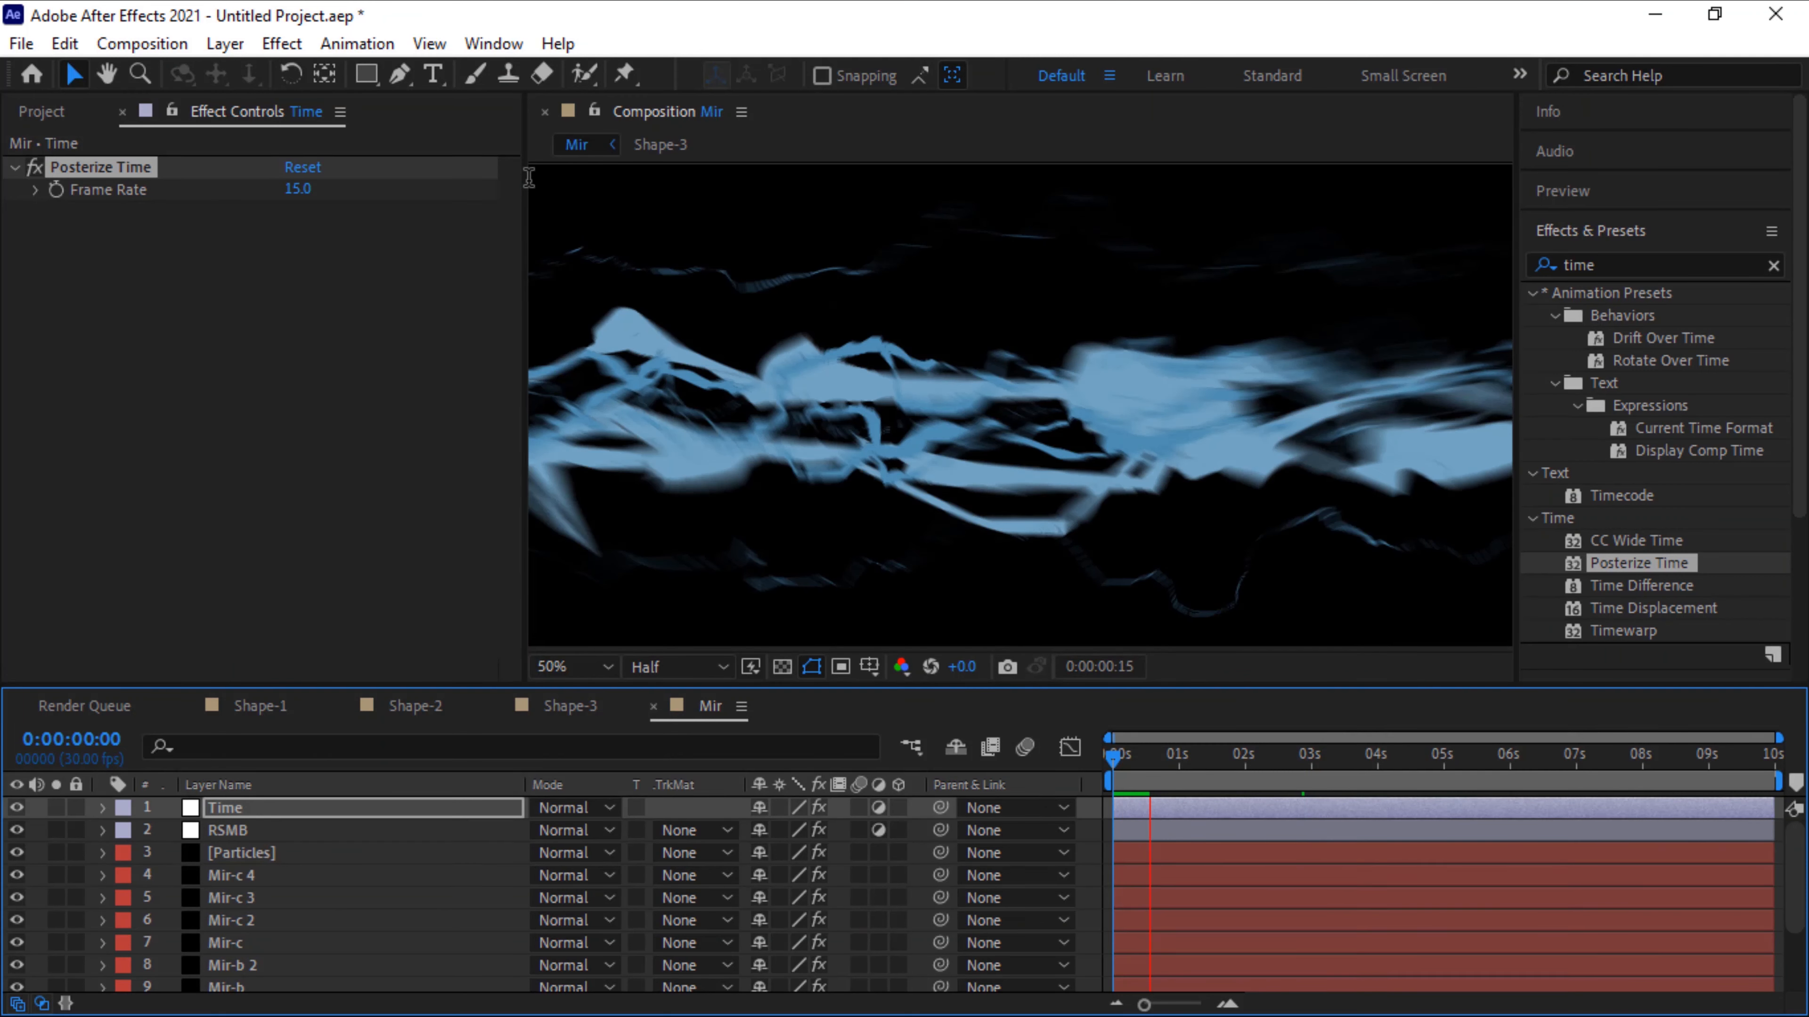
key("space")
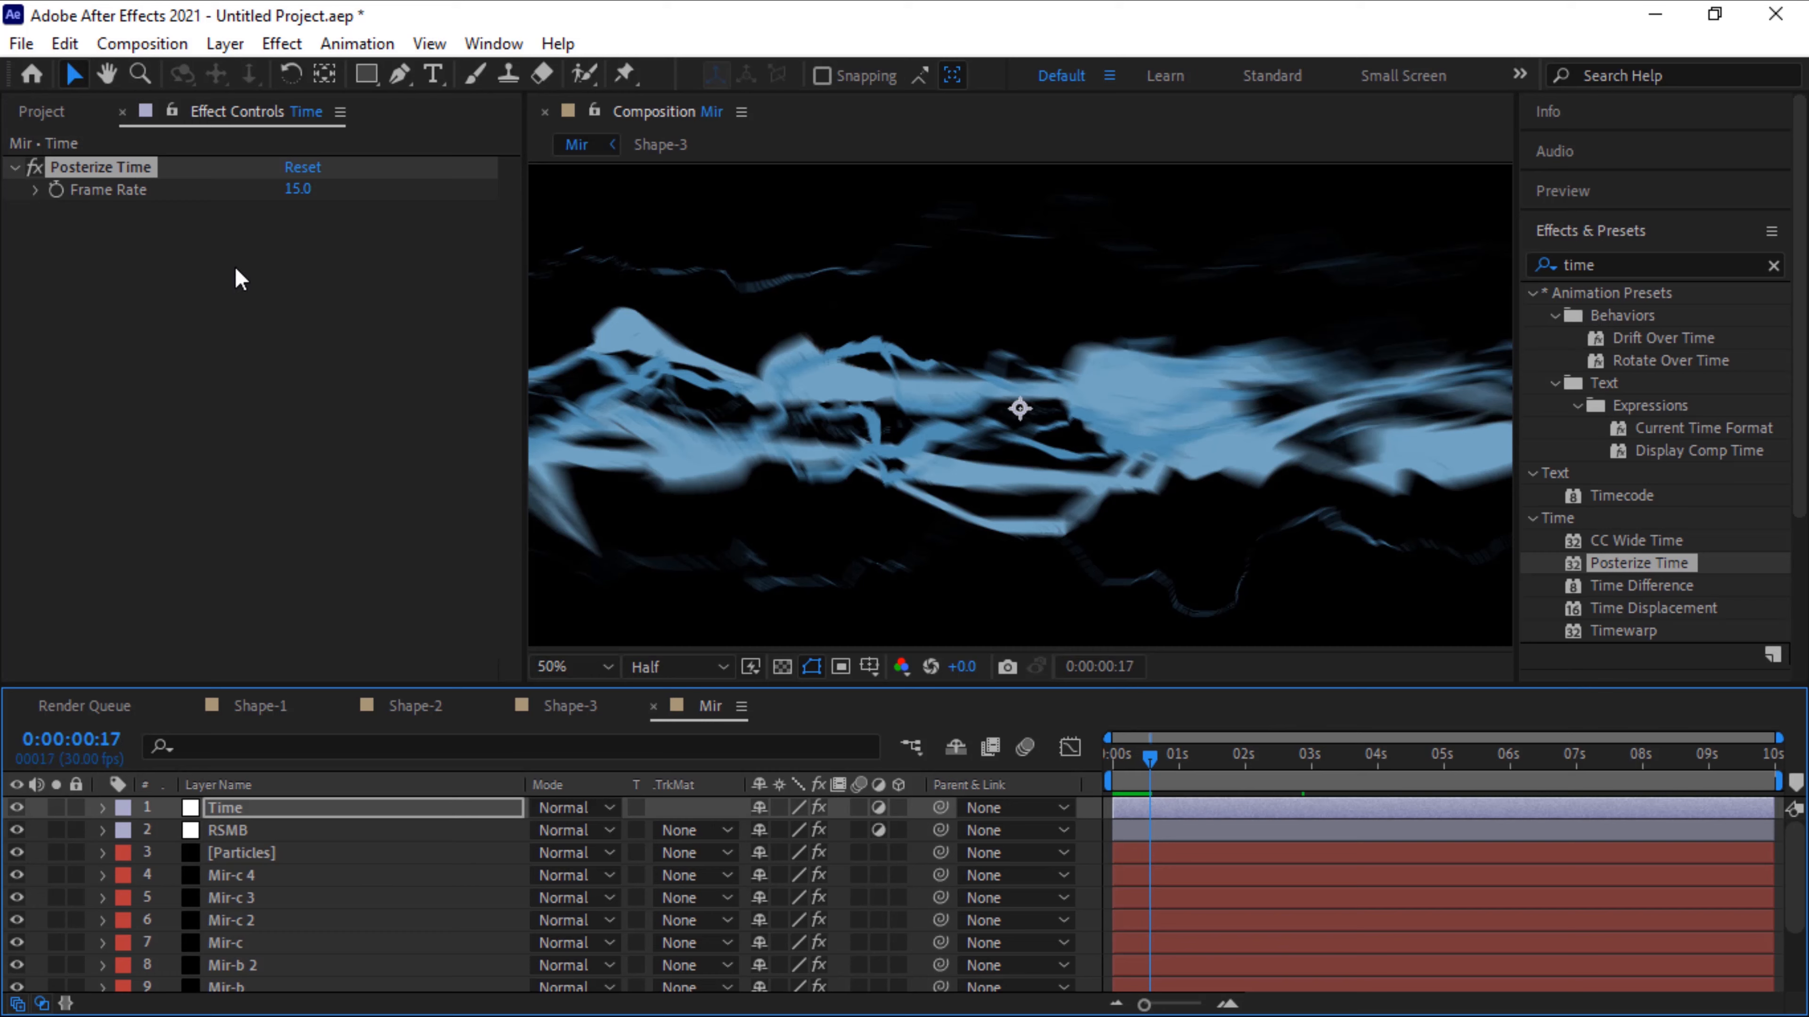
Add a two-node camera with a 190.5 mm zoom, depth of field enabled and Lock to Zoom turned off
left_click(224, 44)
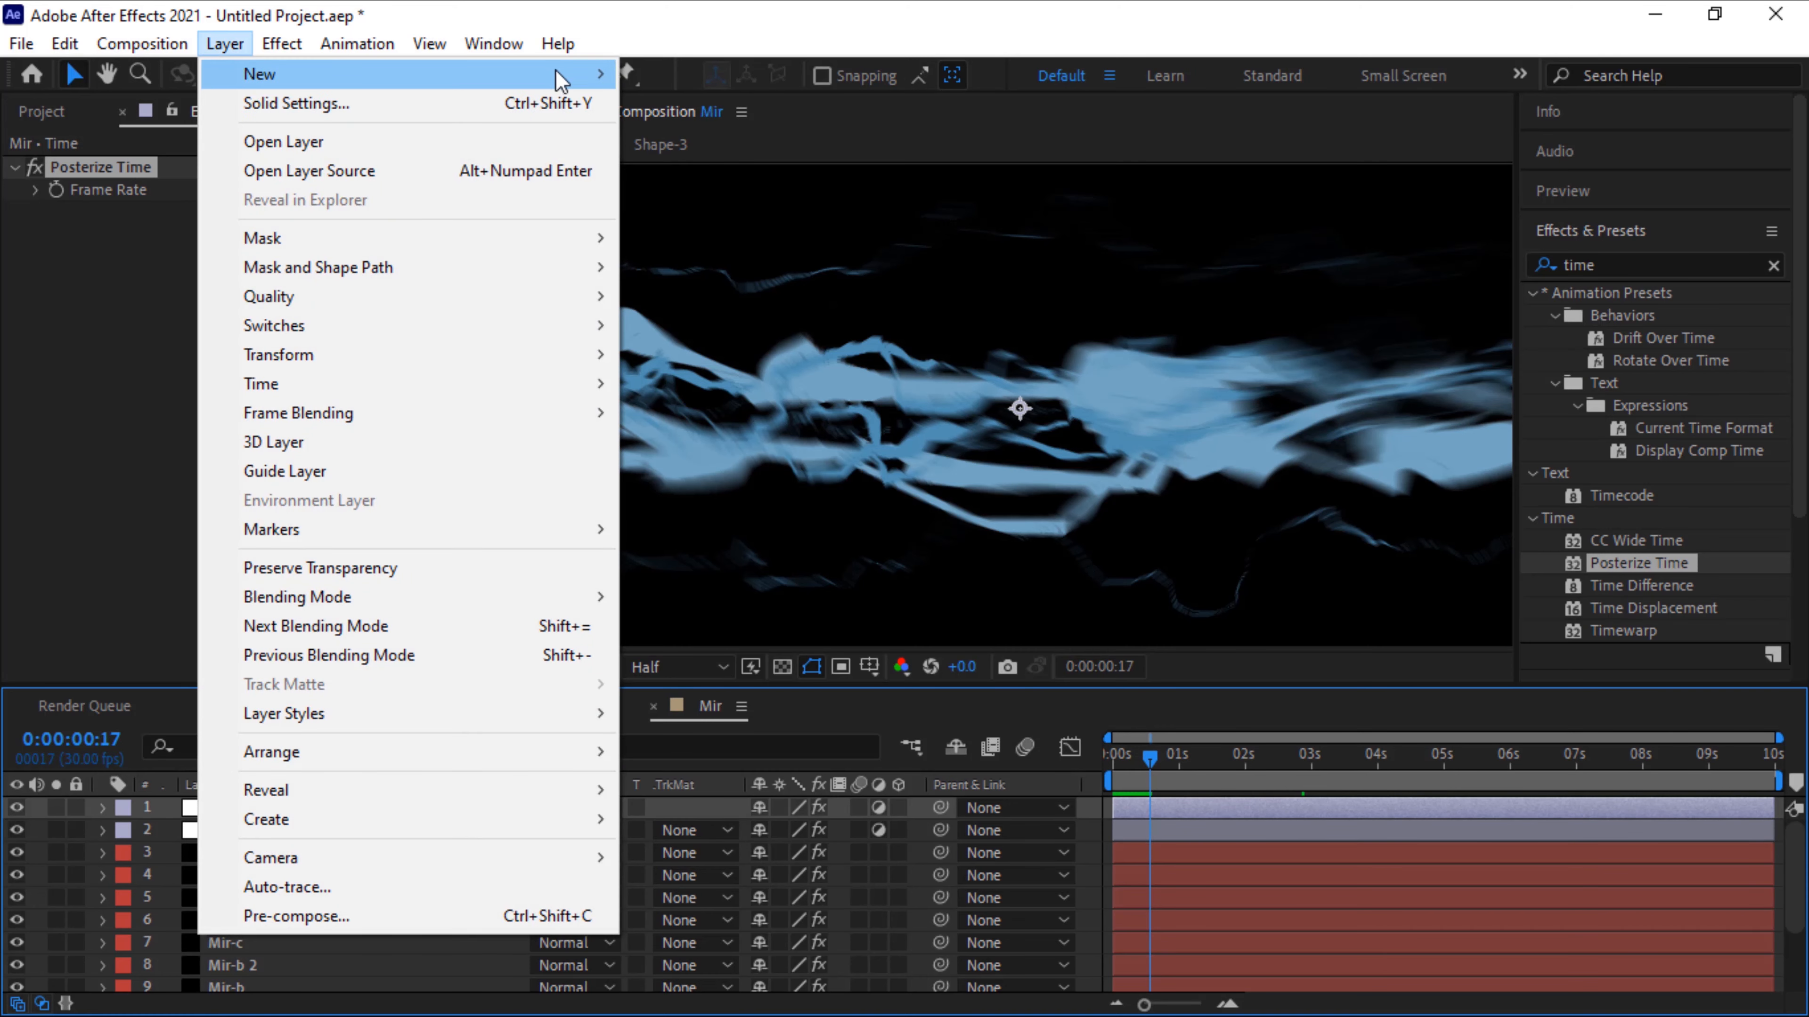
mouse_move(555, 73)
left_click(762, 162)
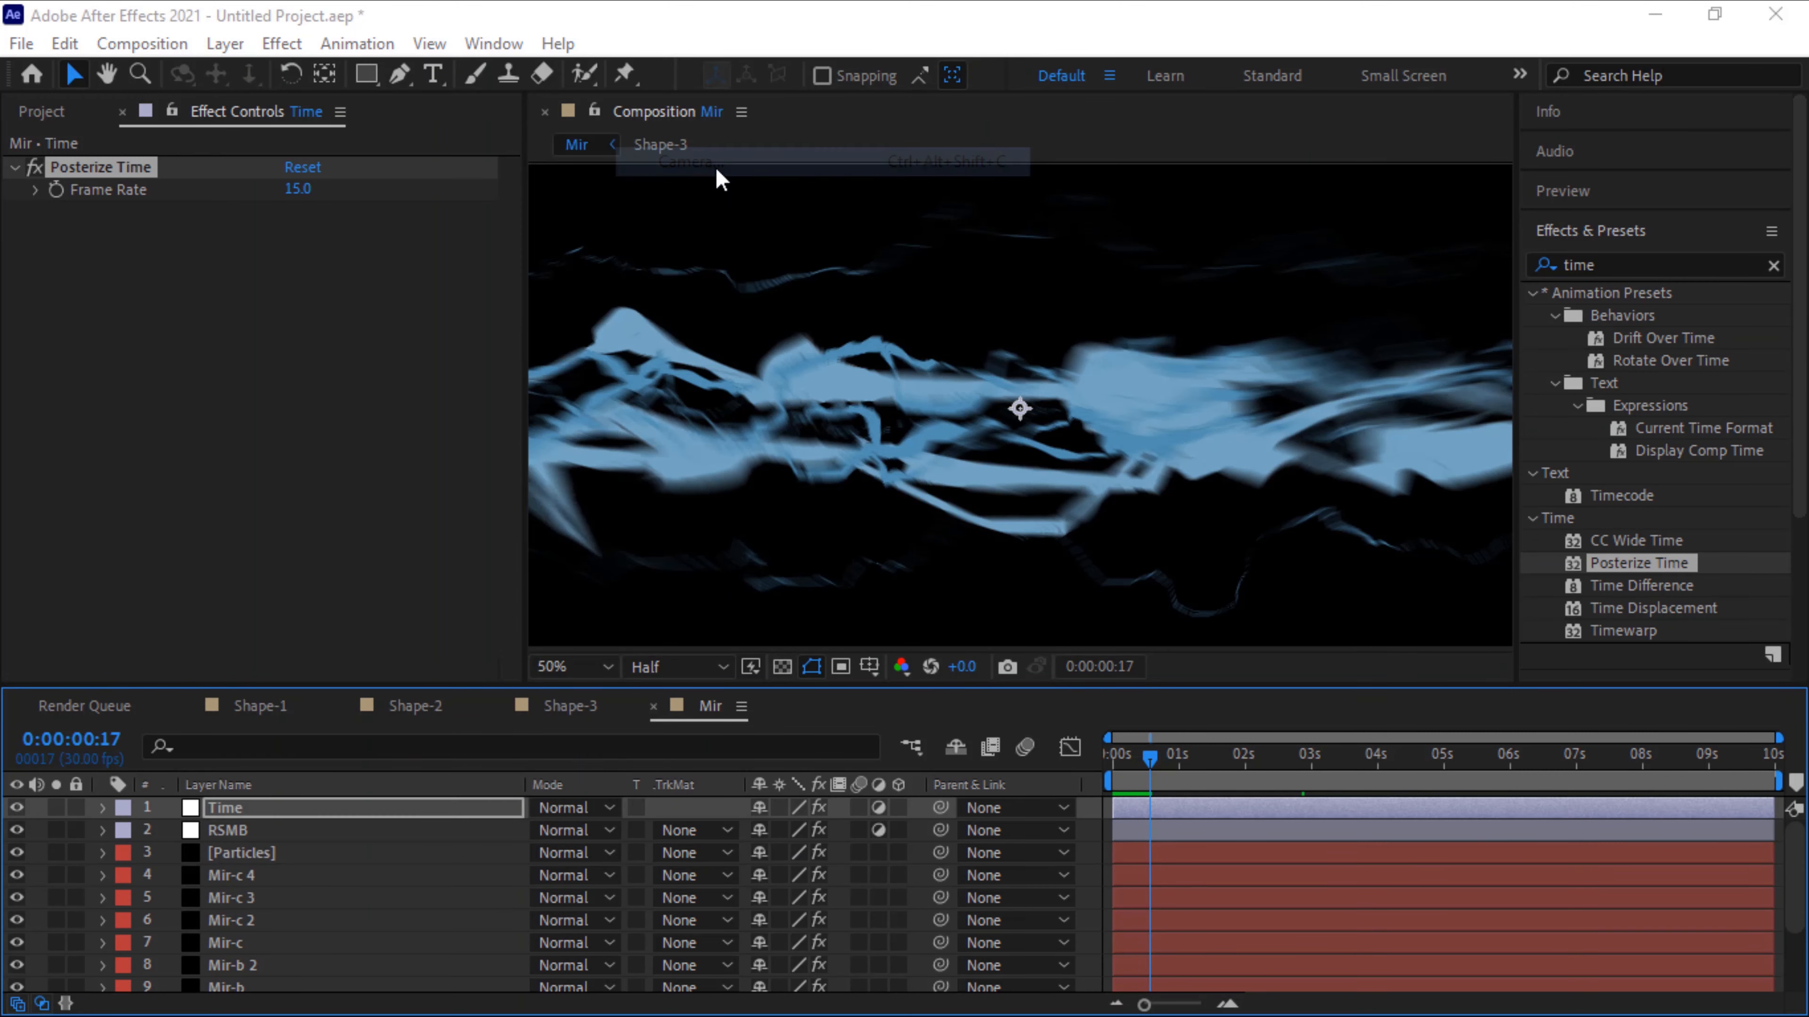
left_click(1068, 386)
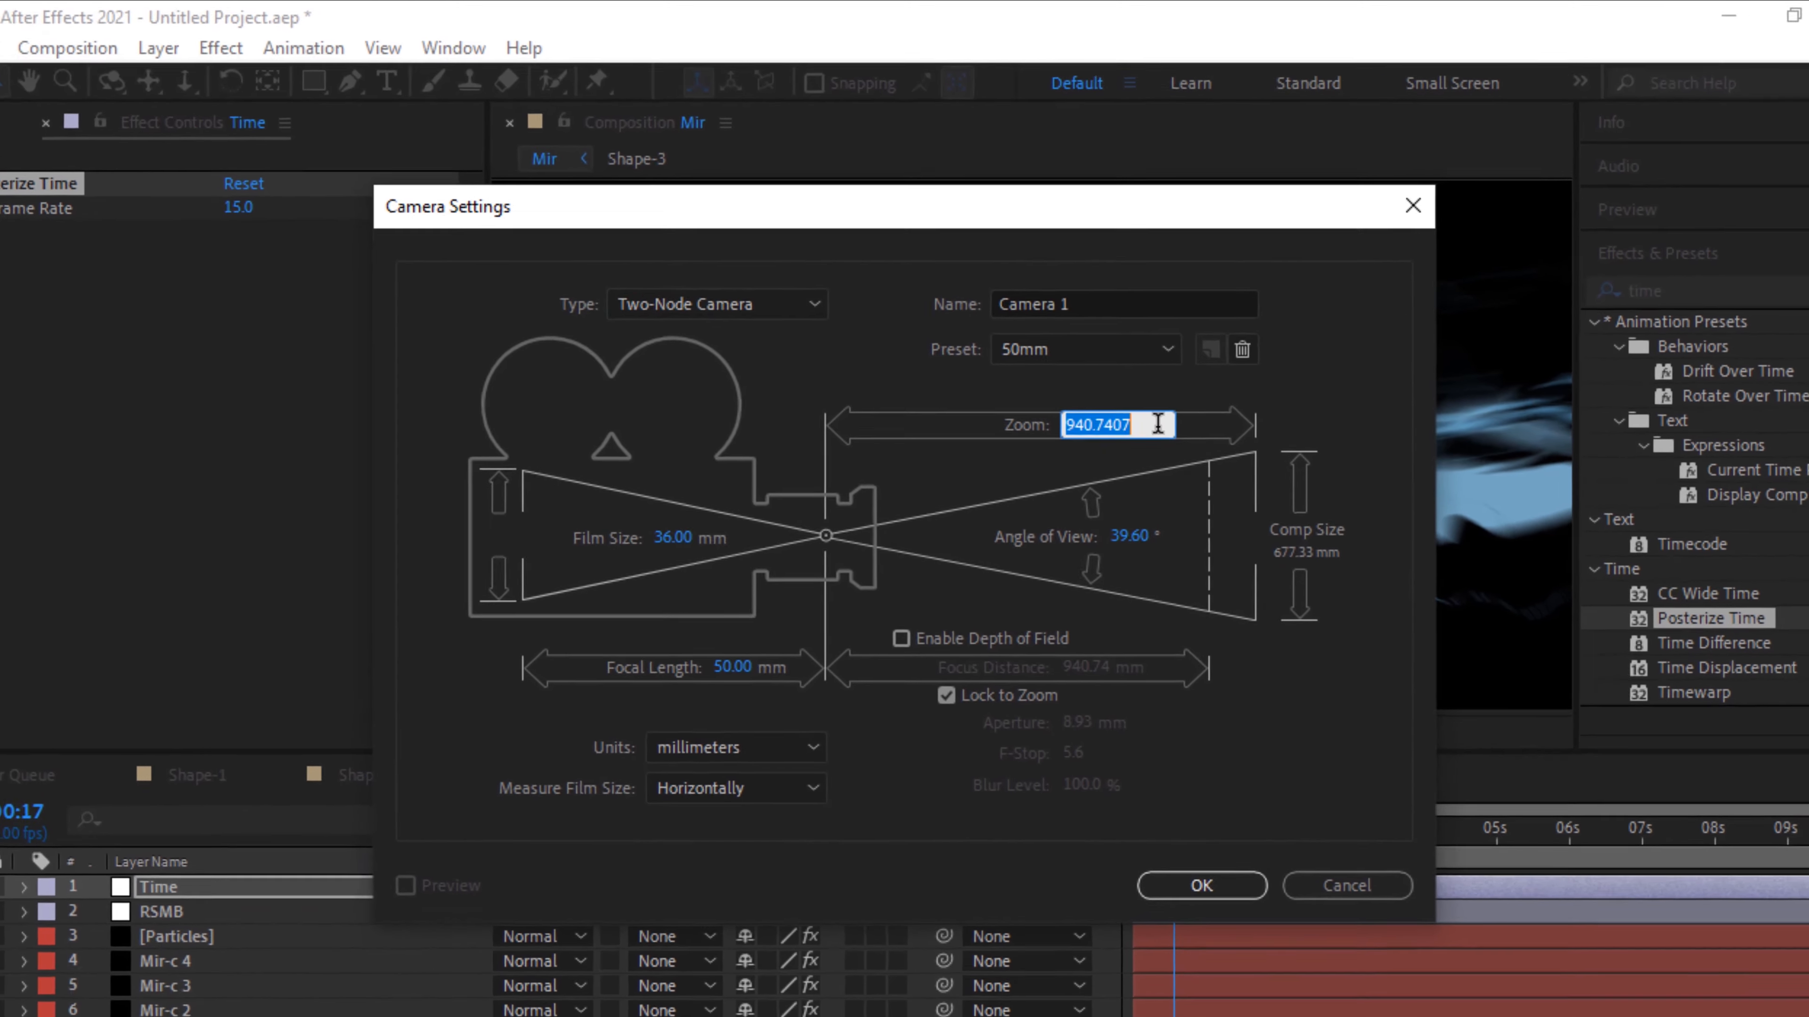
type("190.5")
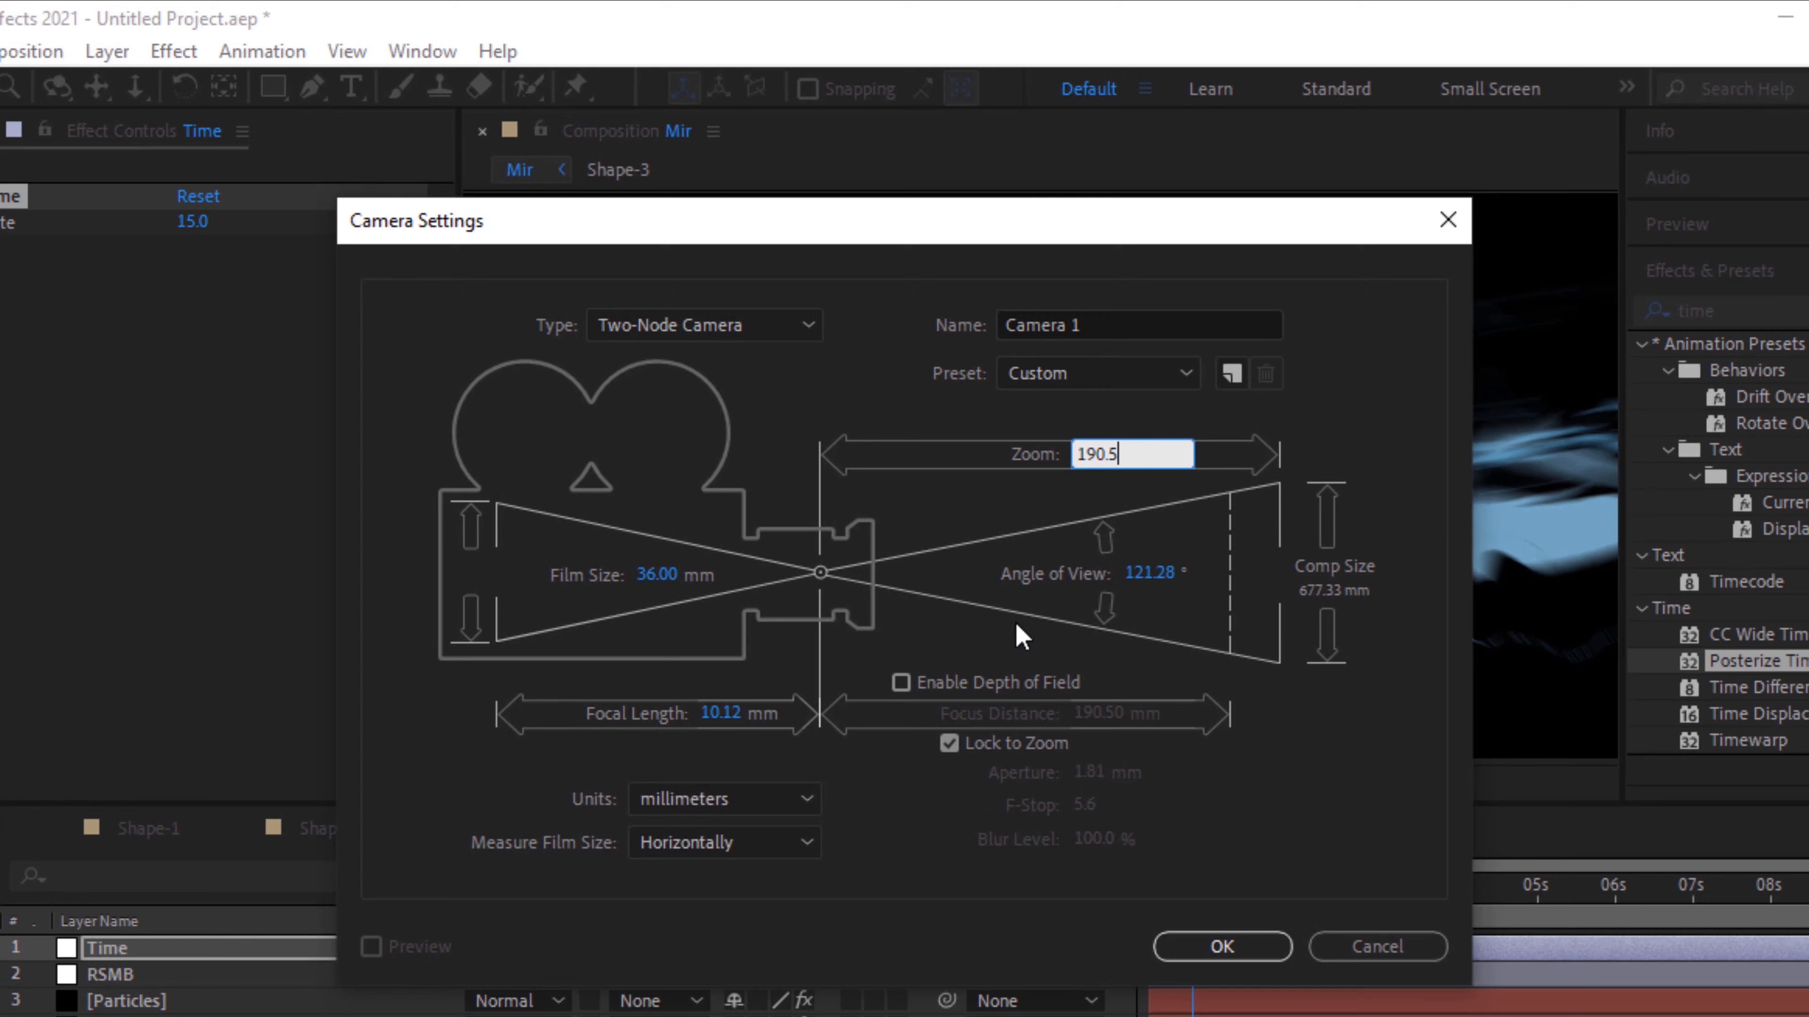
left_click(901, 684)
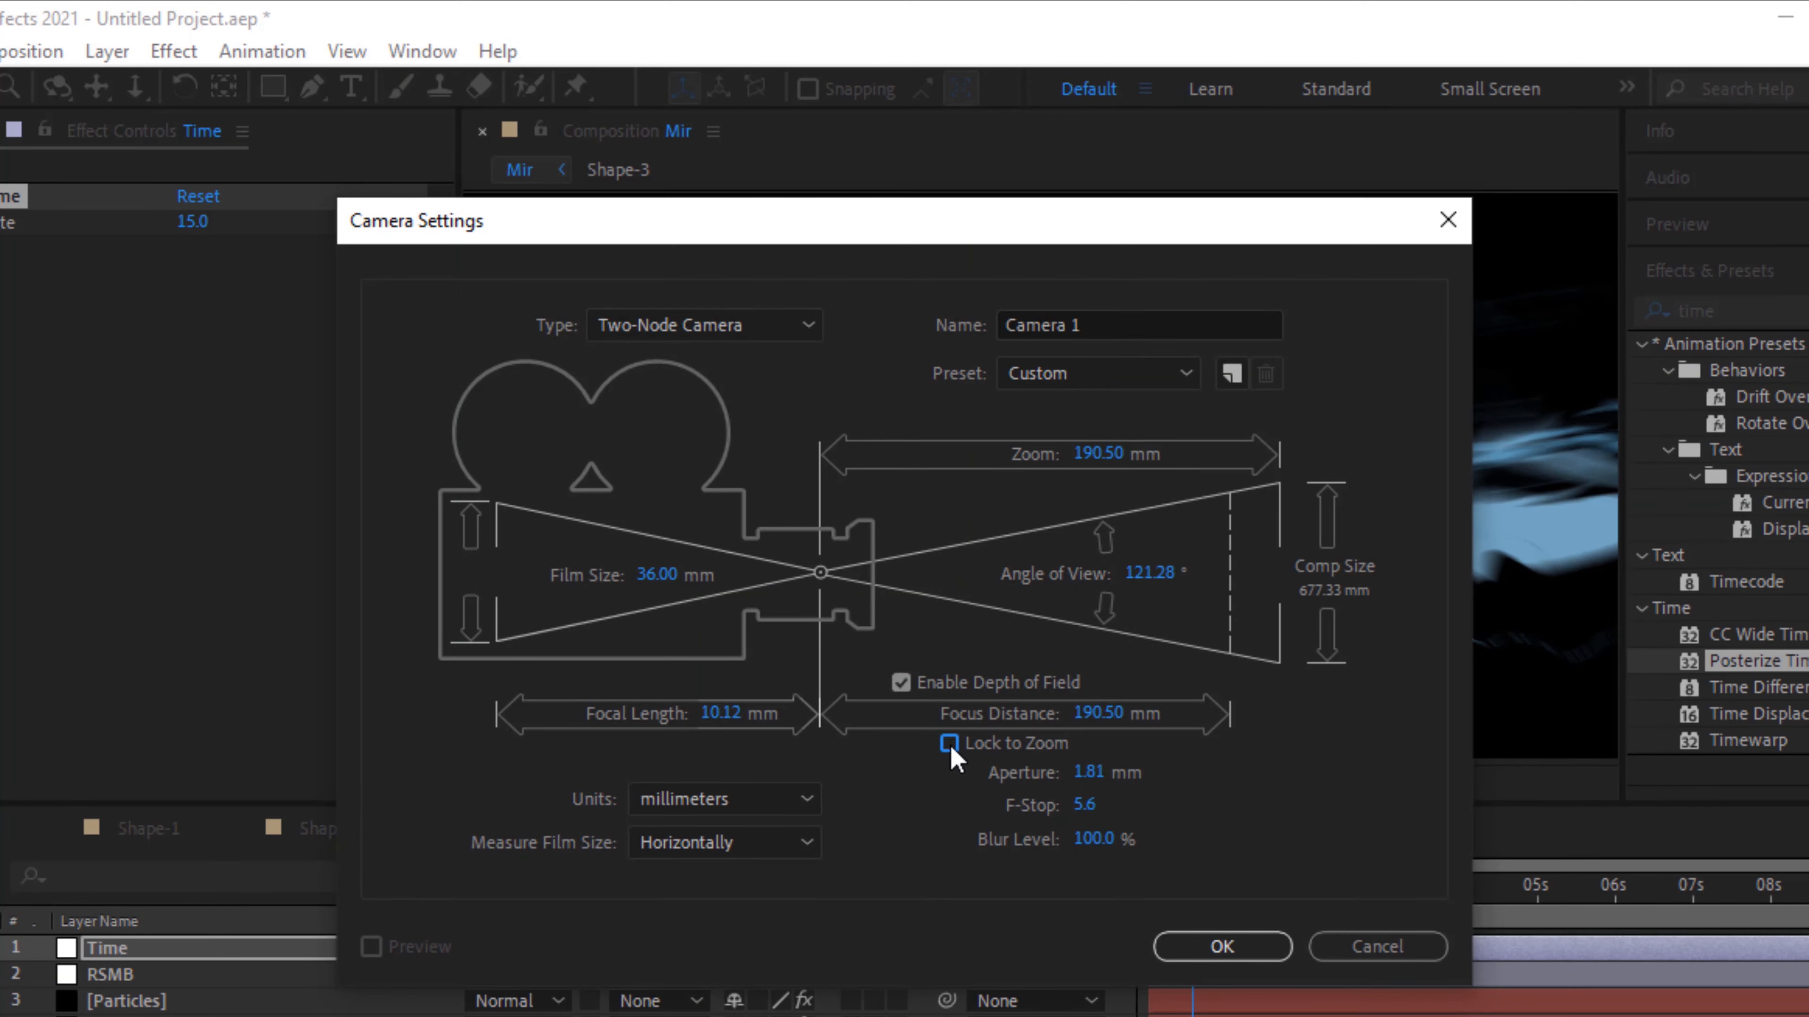
left_click(1238, 950)
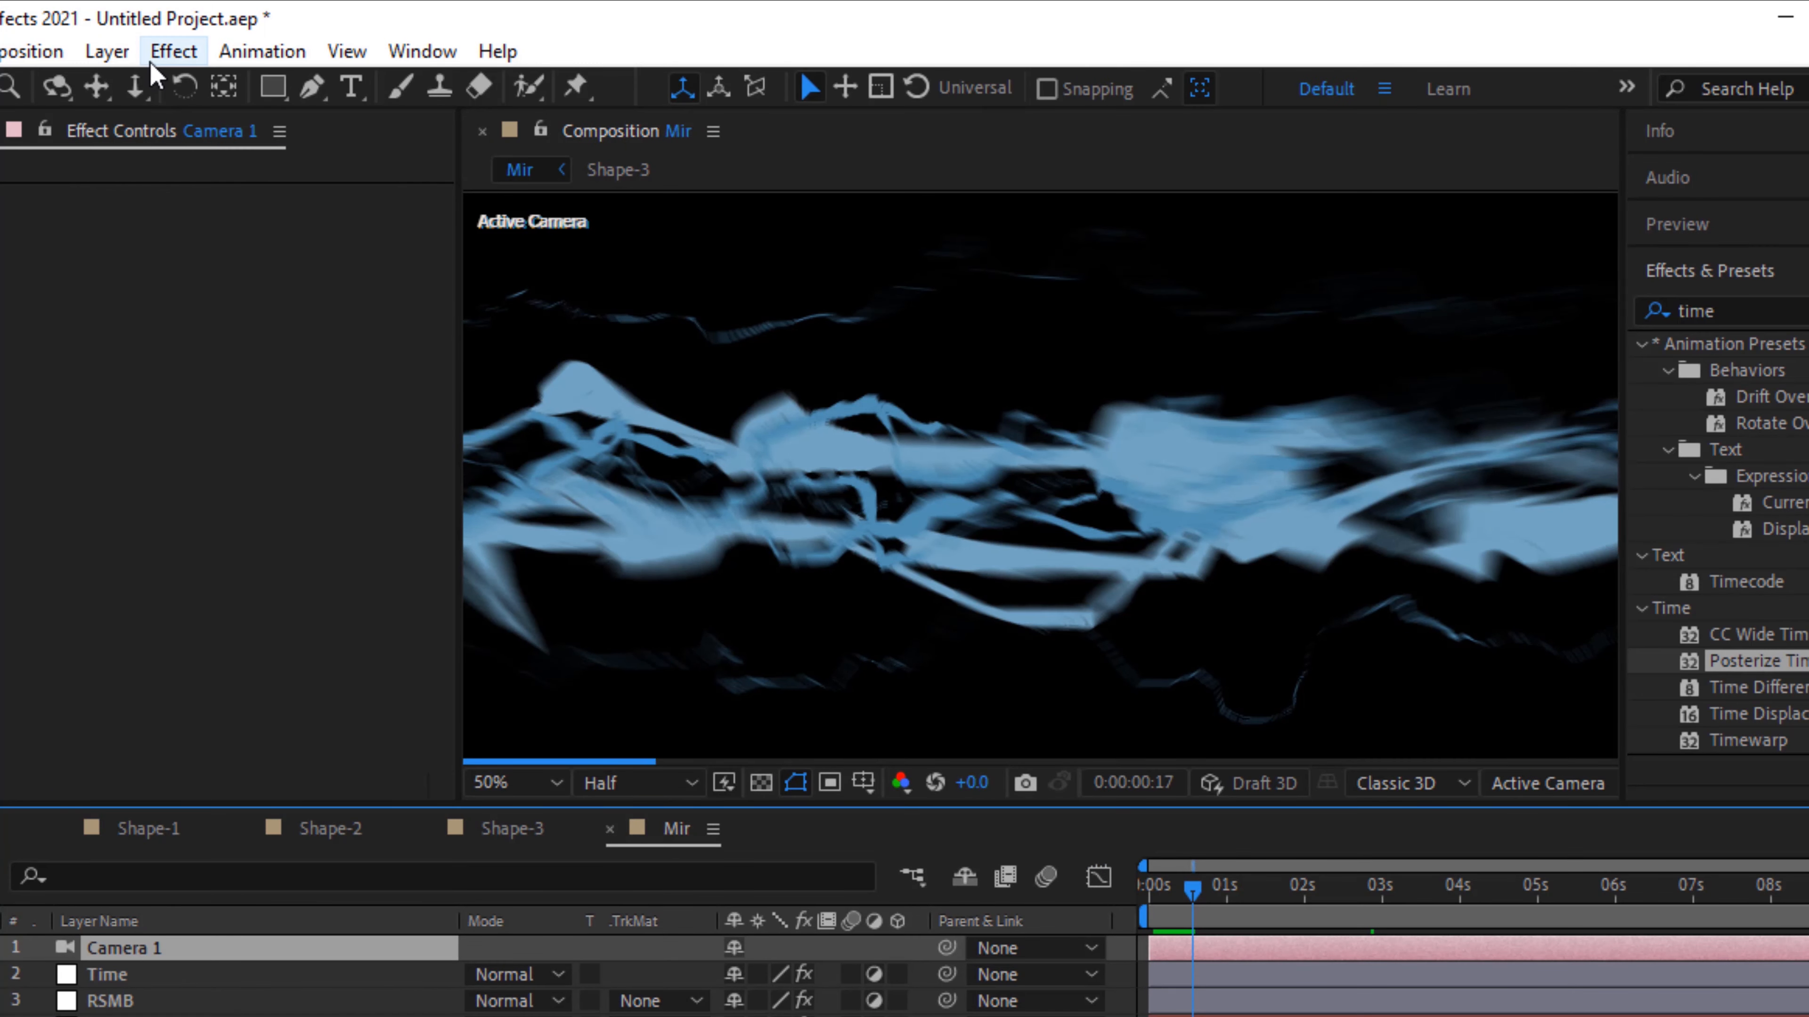
Add a null object, make it a 3D layer and parent Camera 1 to it
left_click(129, 55)
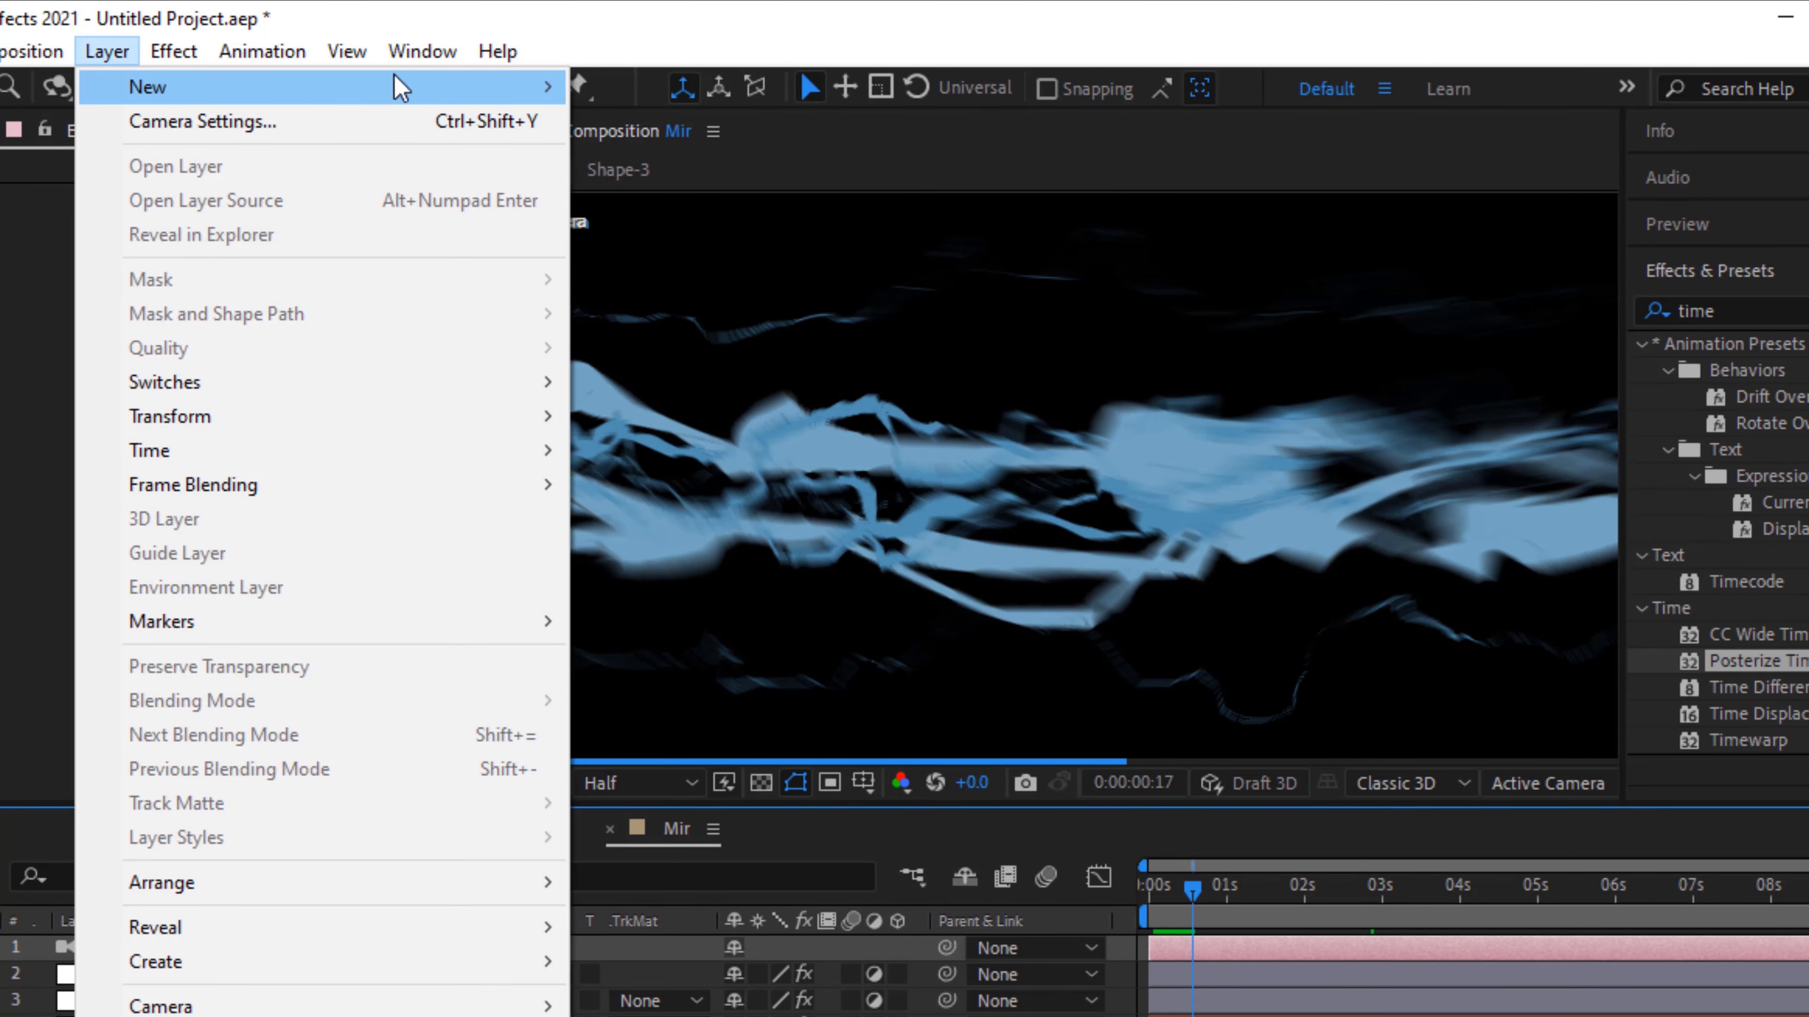
mouse_move(558, 88)
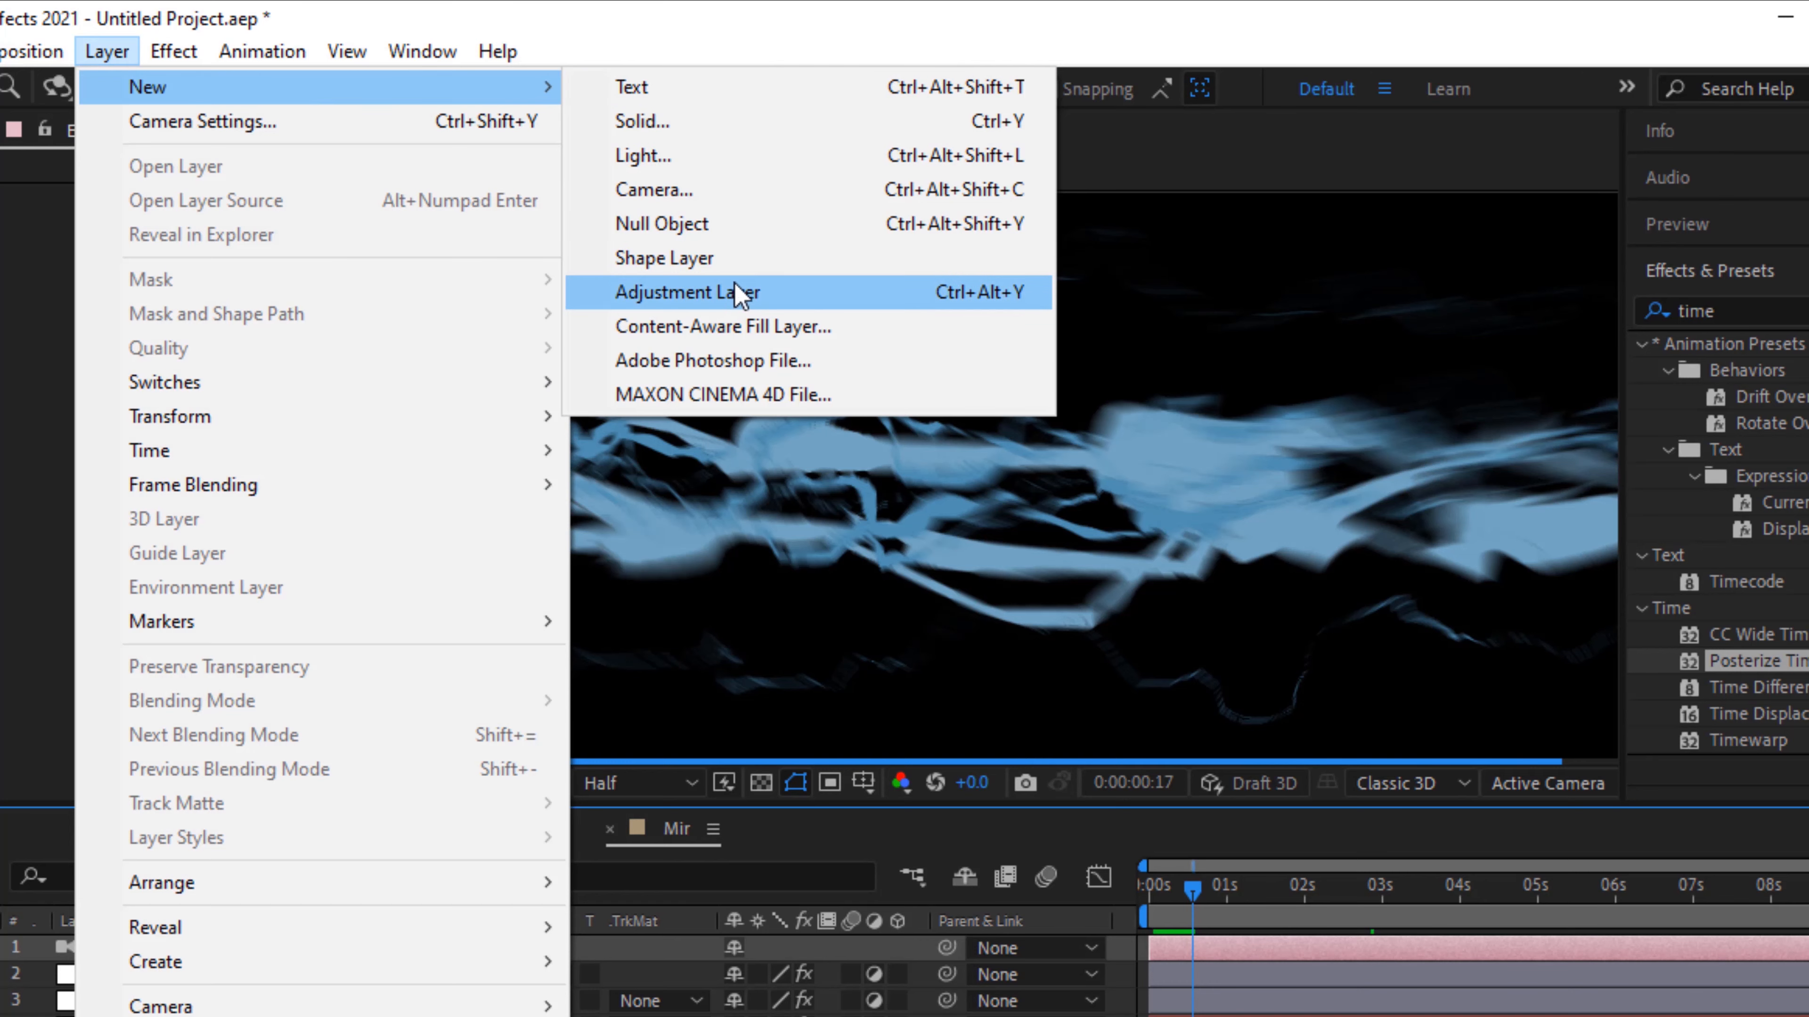
left_click(714, 232)
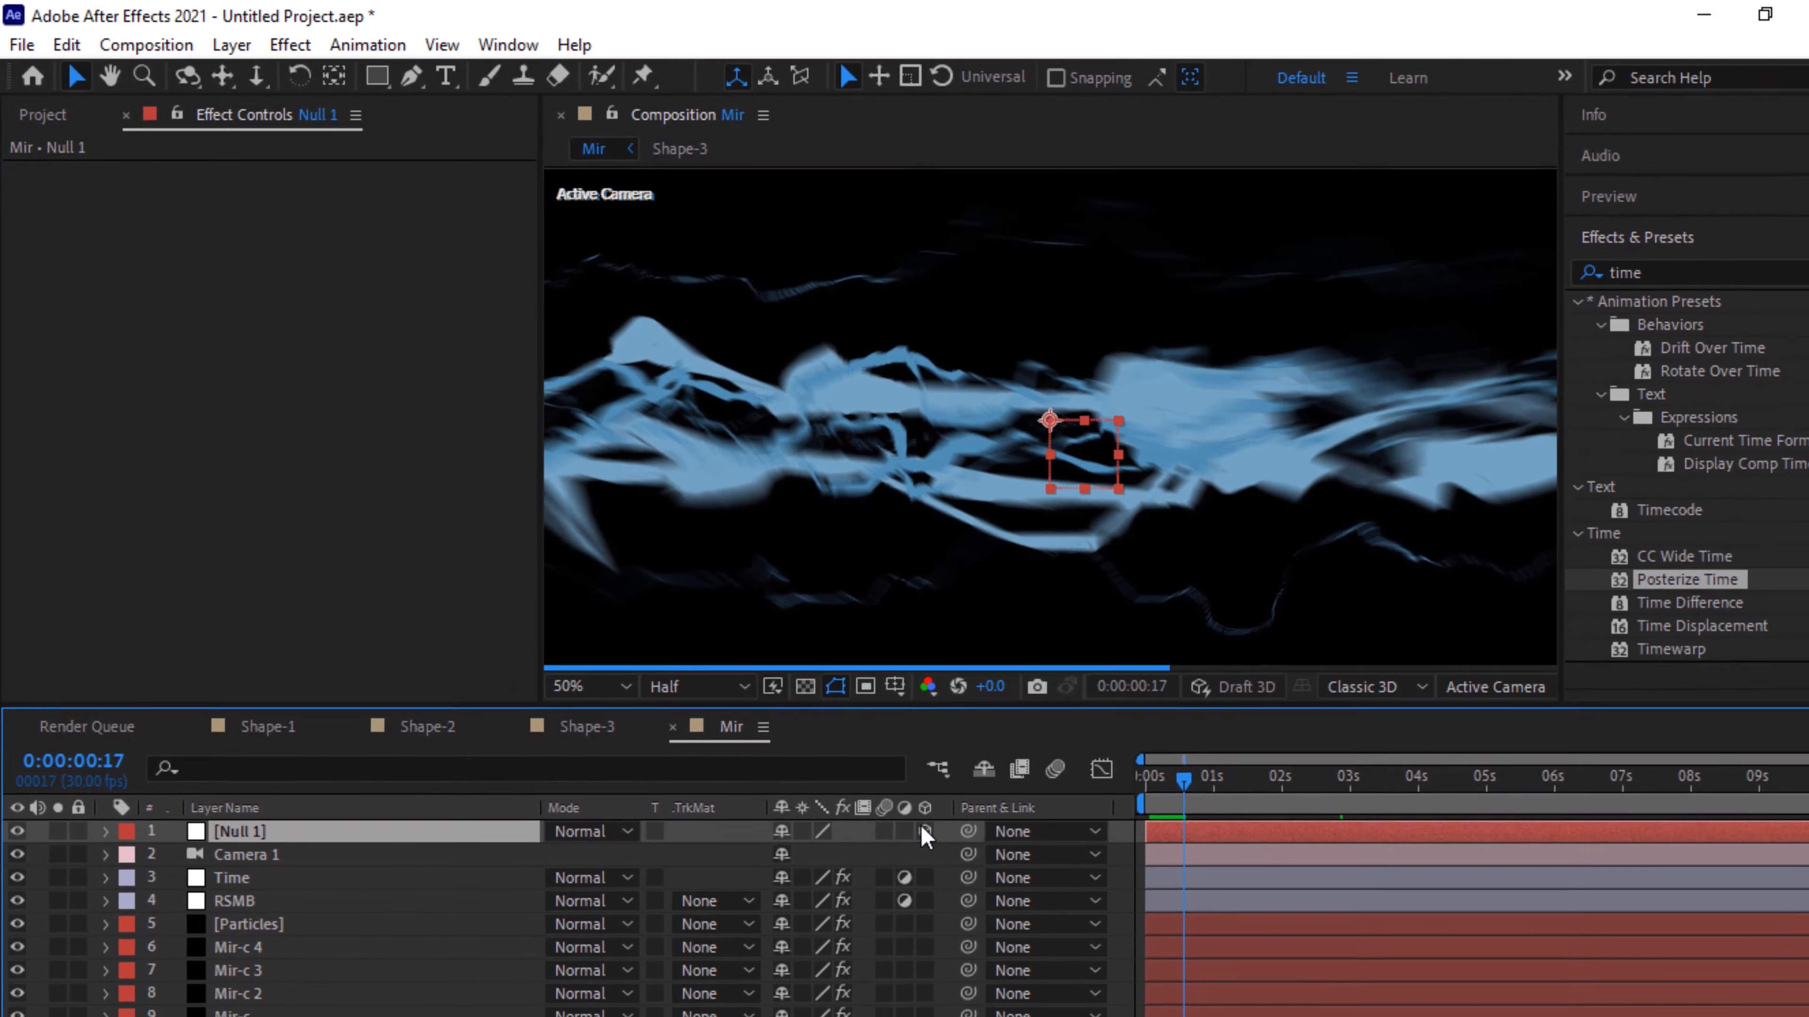
left_click(925, 831)
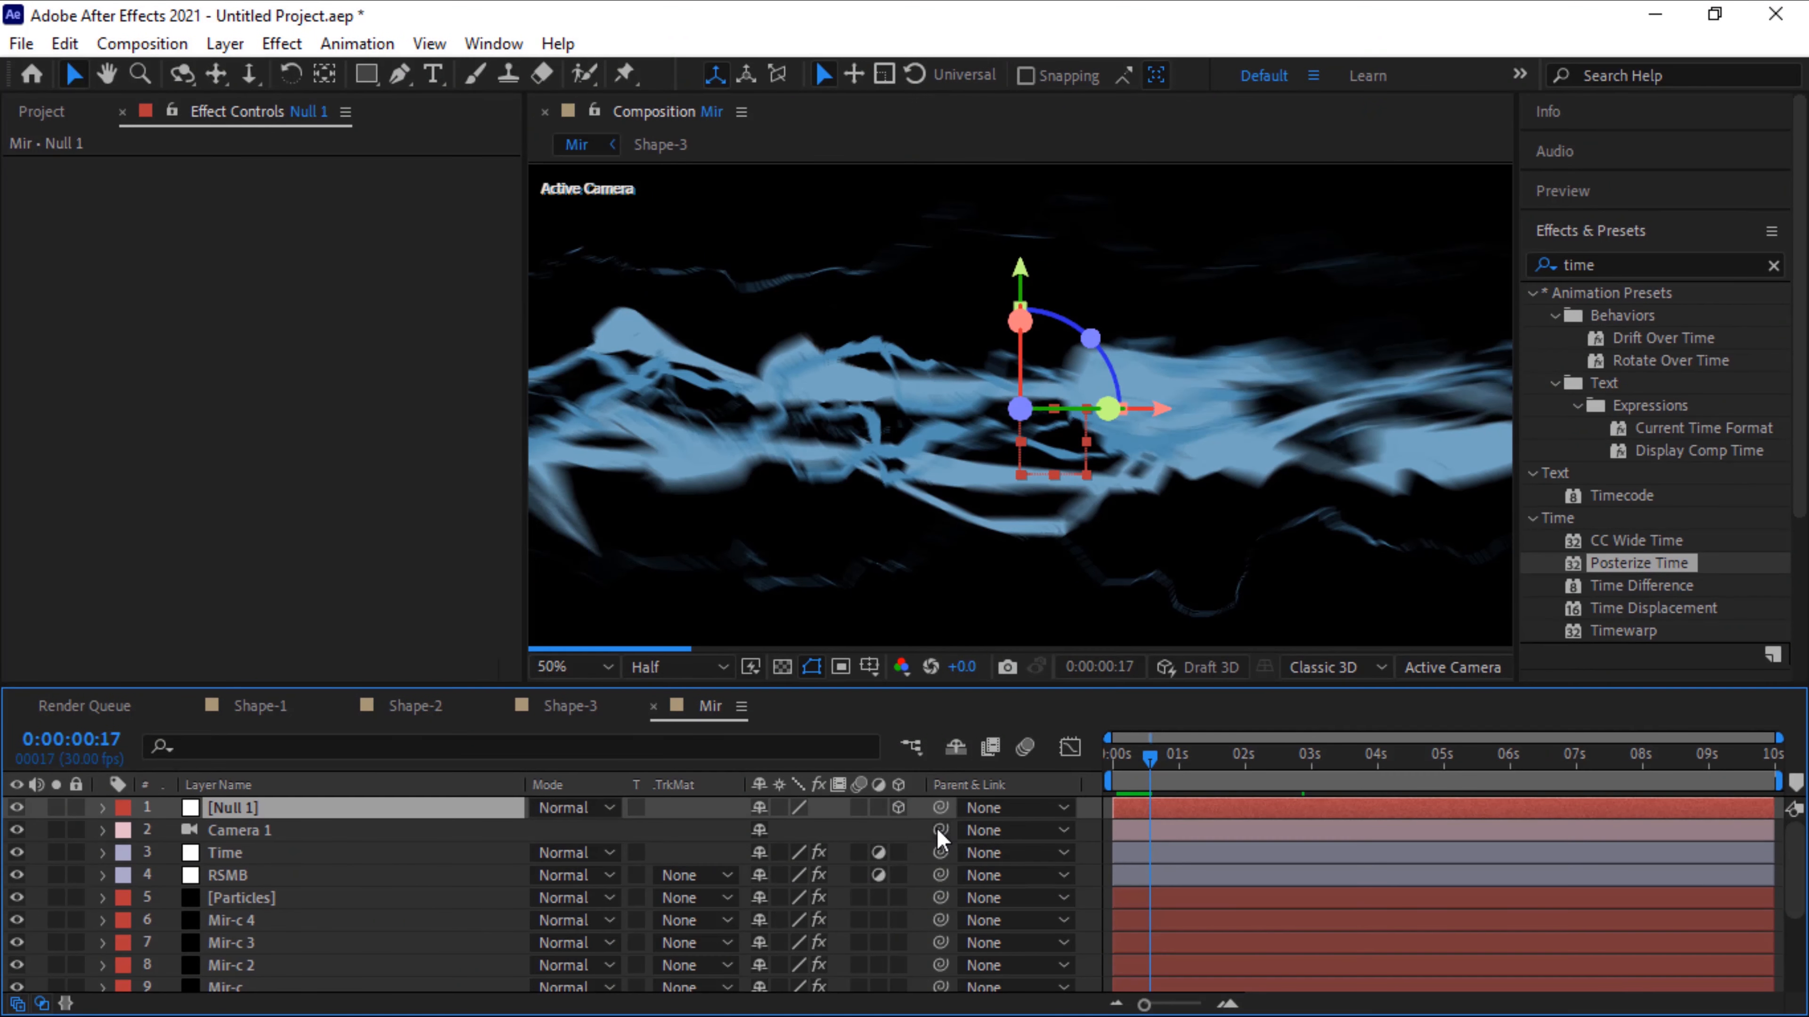
left_click_drag(821, 841, 479, 811)
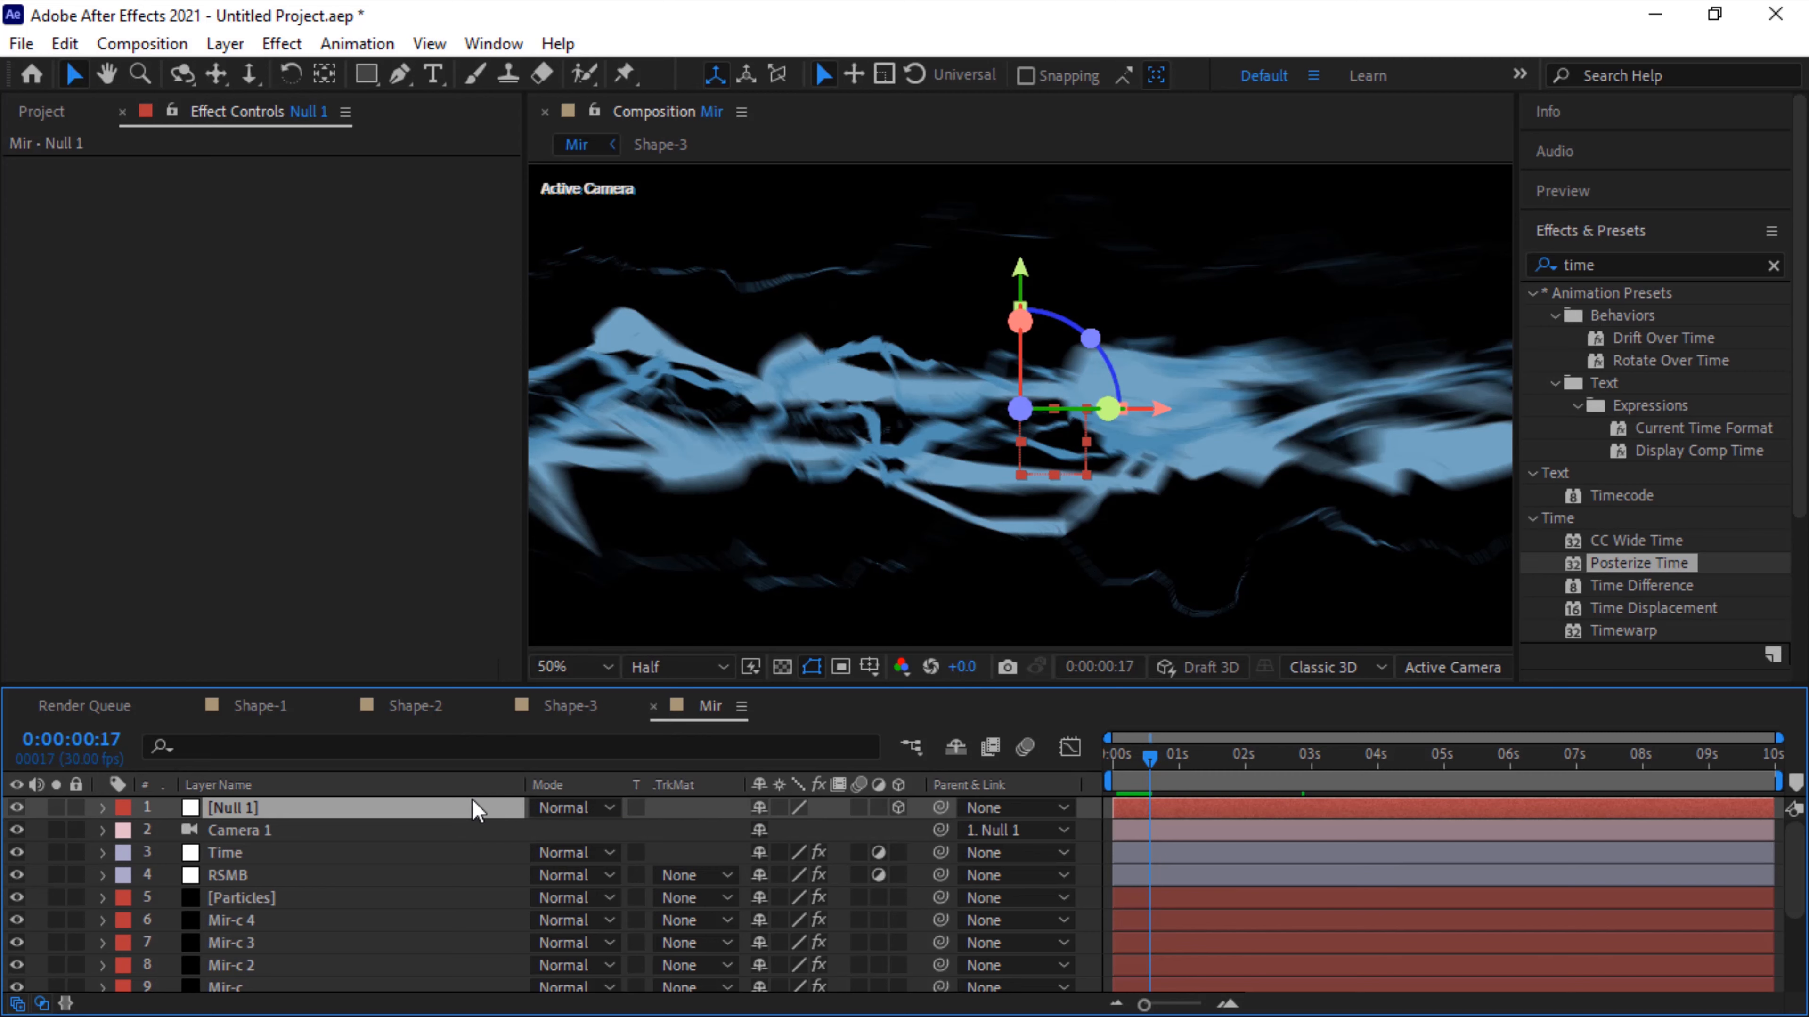
Set starting keyframes for the null's X, Y and Z Rotation at 0:00:00:00
left_click(103, 809)
left_click(129, 831)
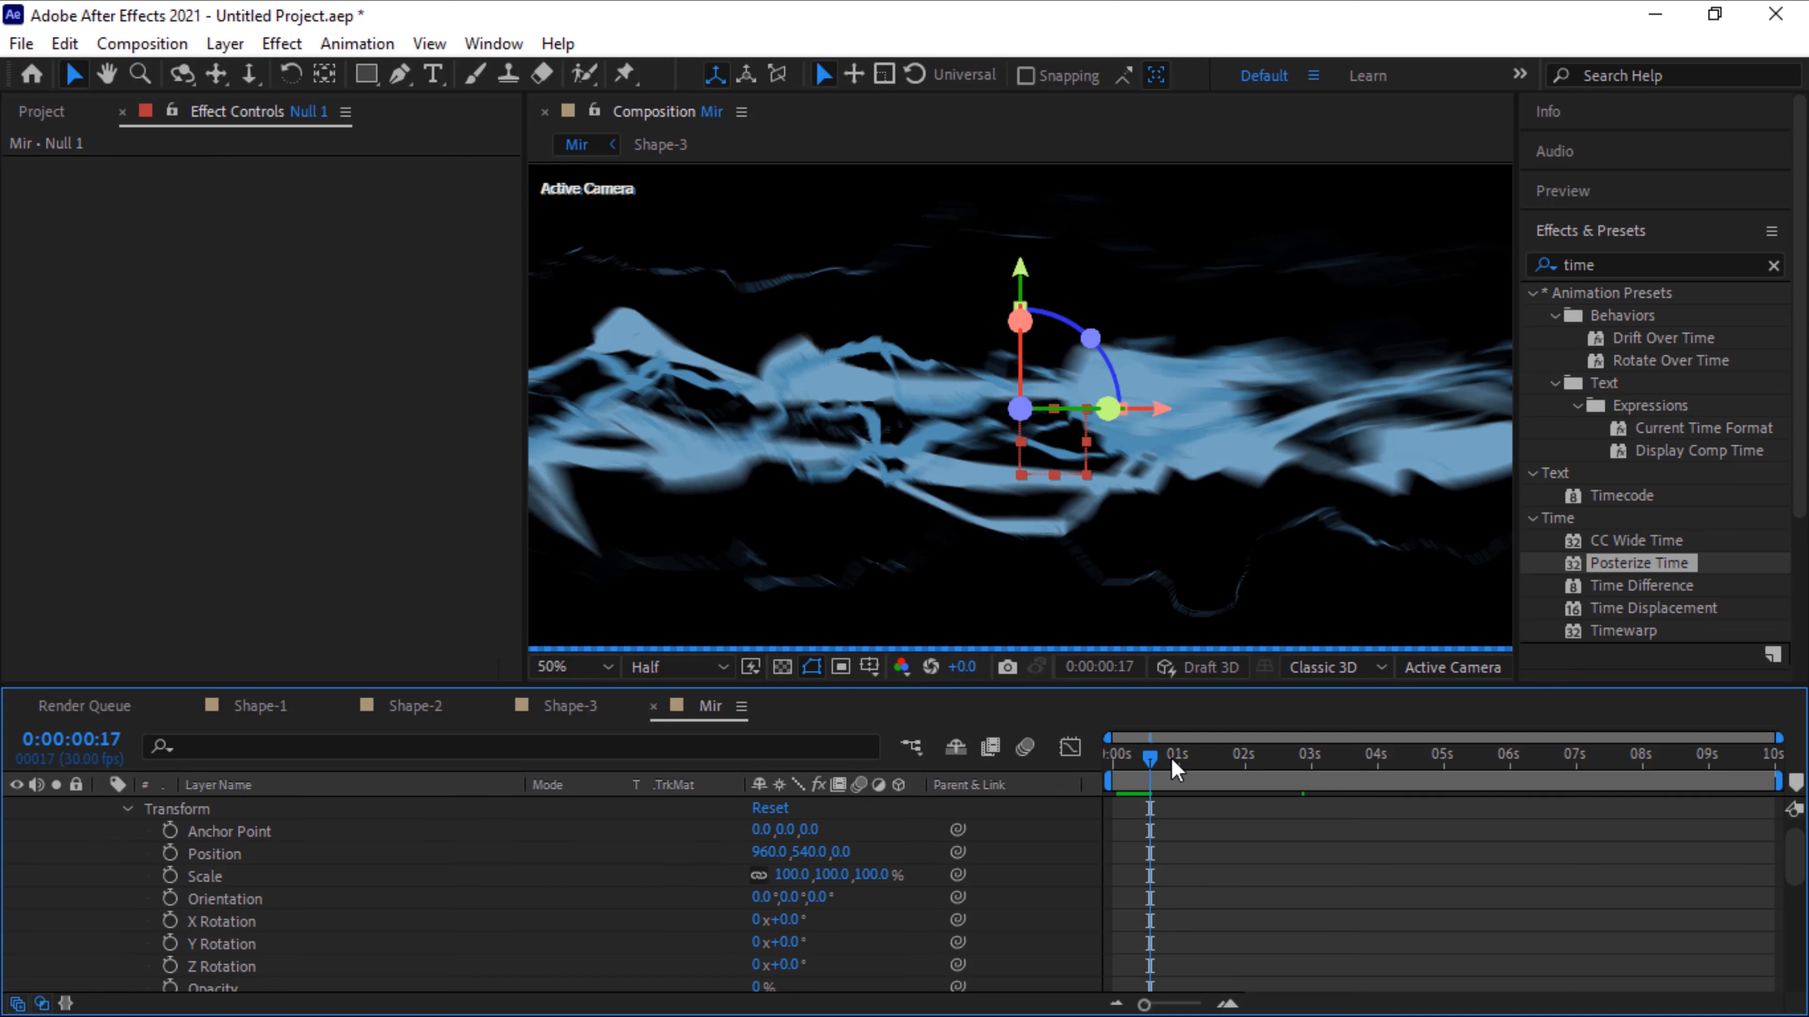
left_click_drag(1149, 757, 1077, 777)
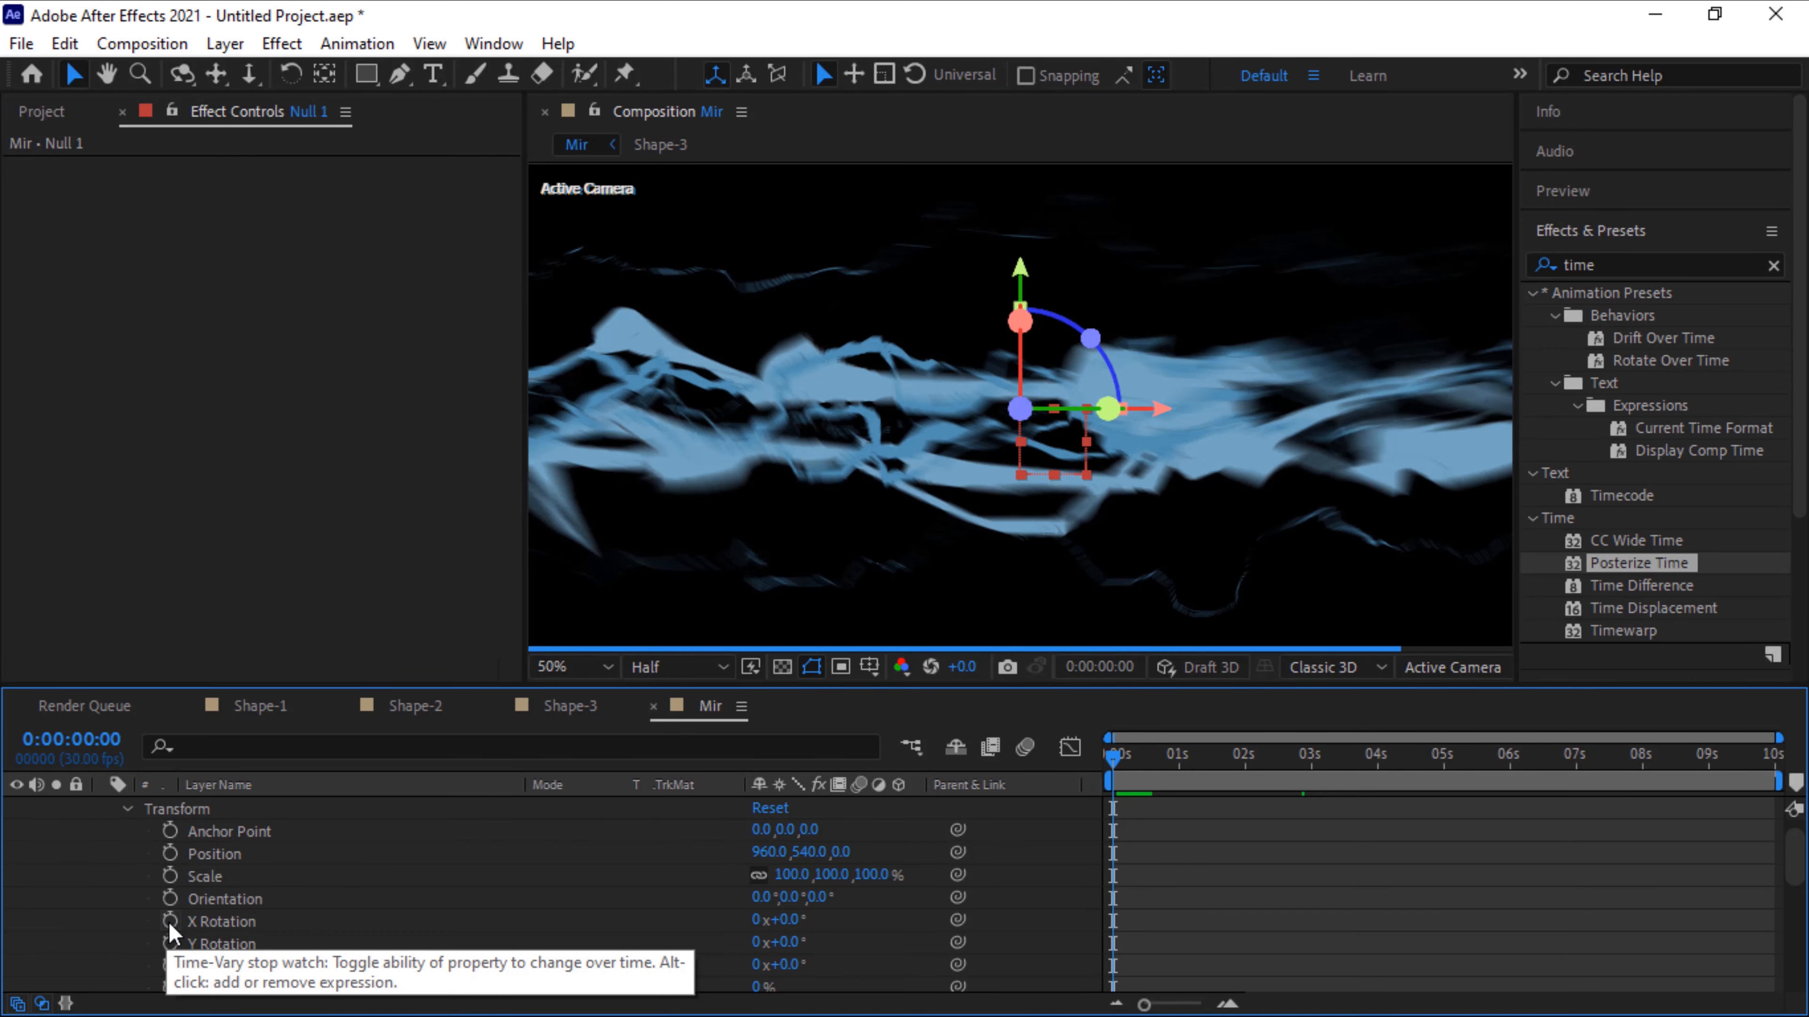
left_click(169, 923)
left_click(170, 945)
left_click(171, 967)
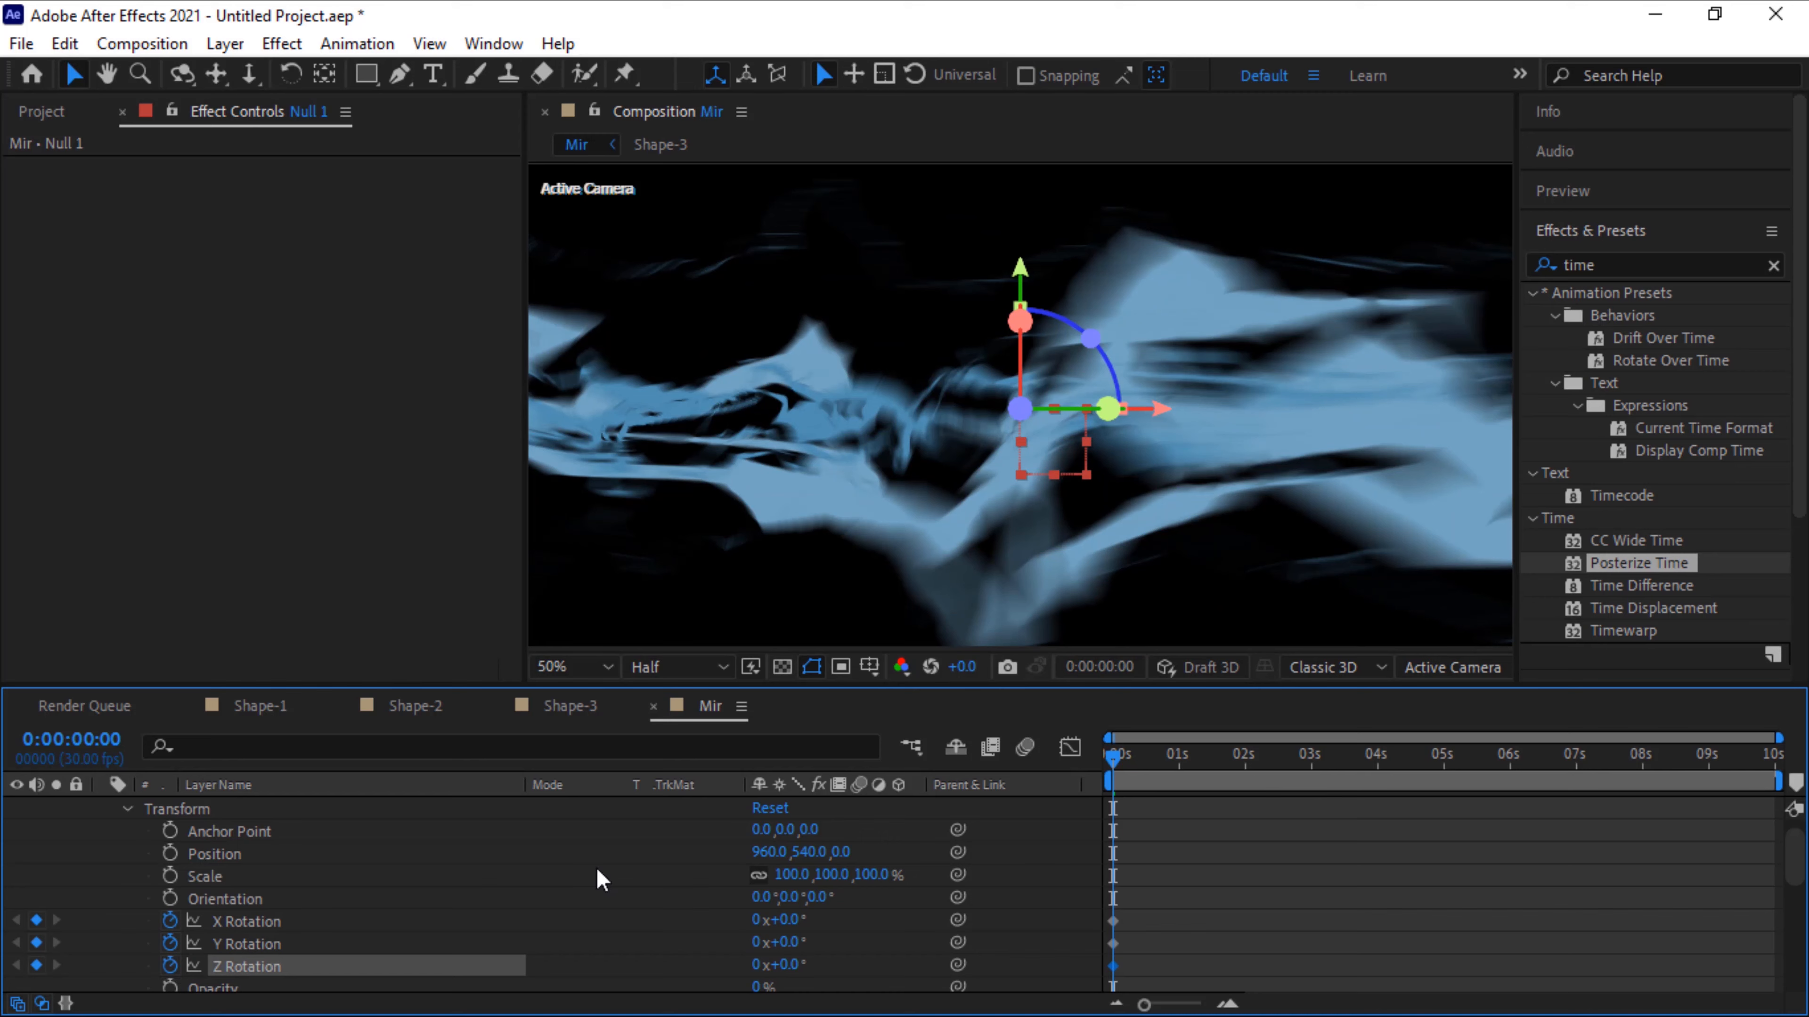
Set end keyframes at 0:00:09:29 for the null's X, Y and Z Rotation, each to one full revolution
left_click_drag(1722, 762, 1781, 757)
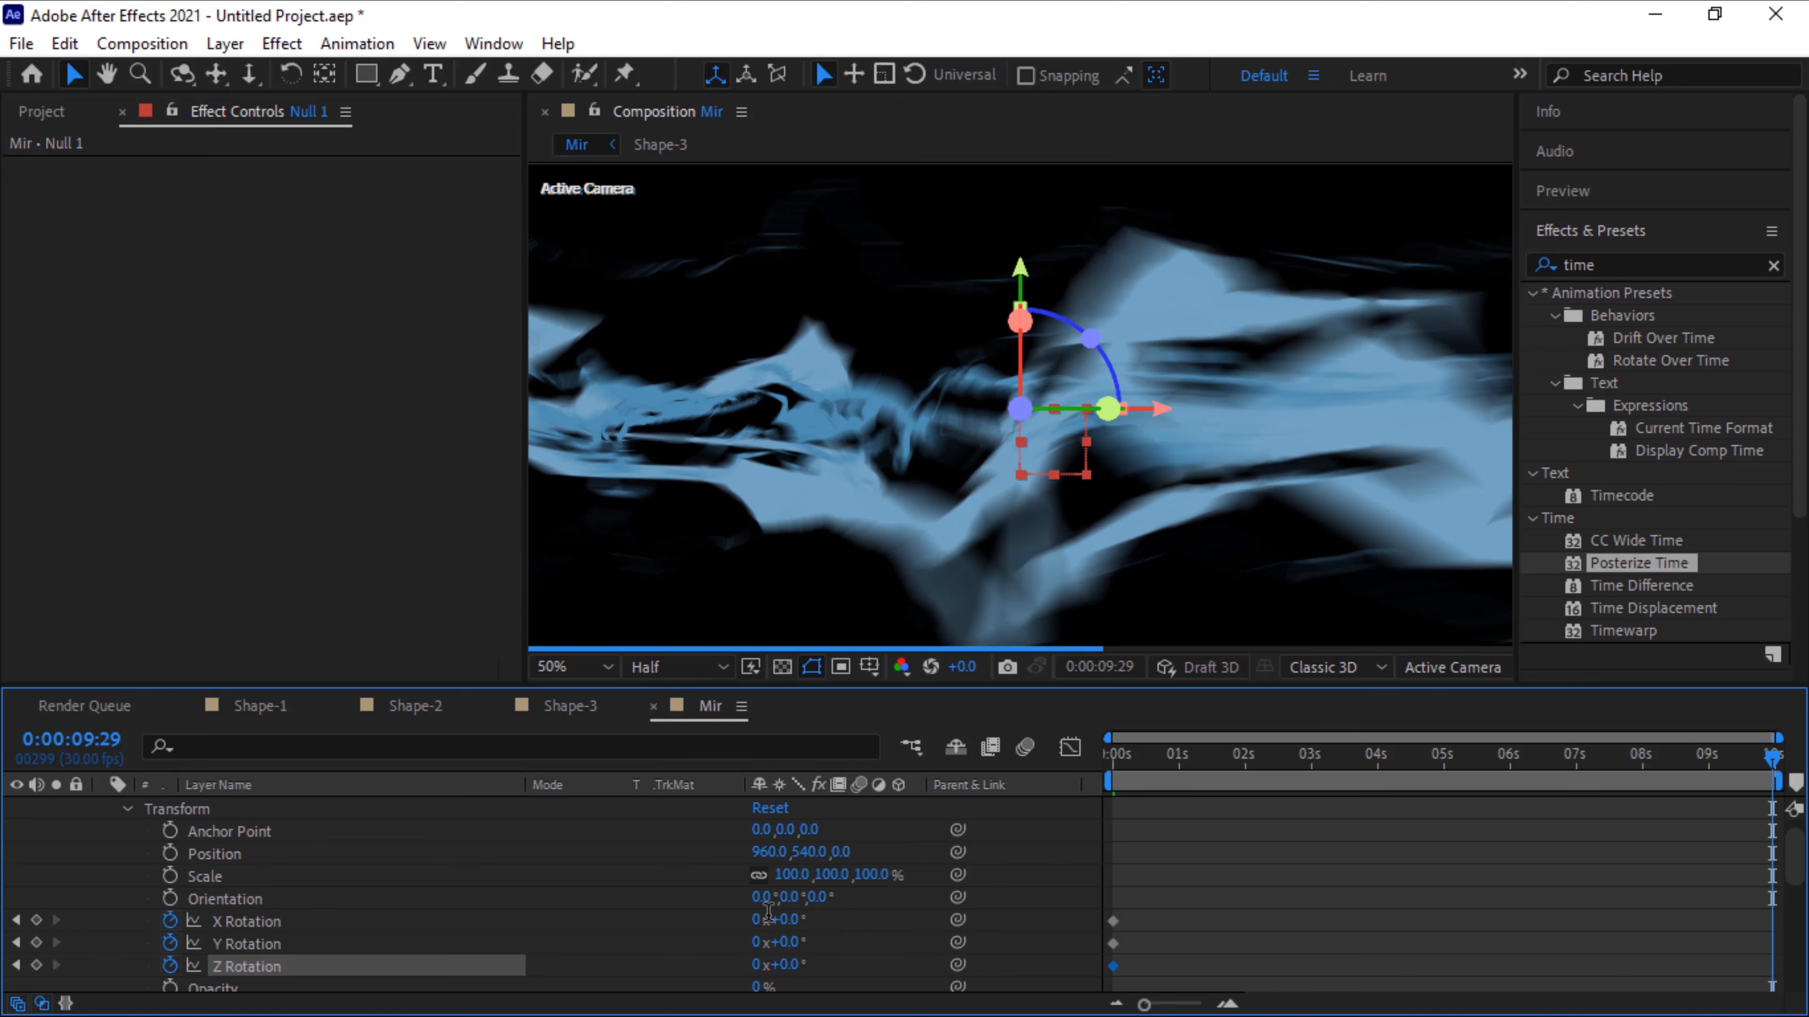
left_click(761, 920)
type("1")
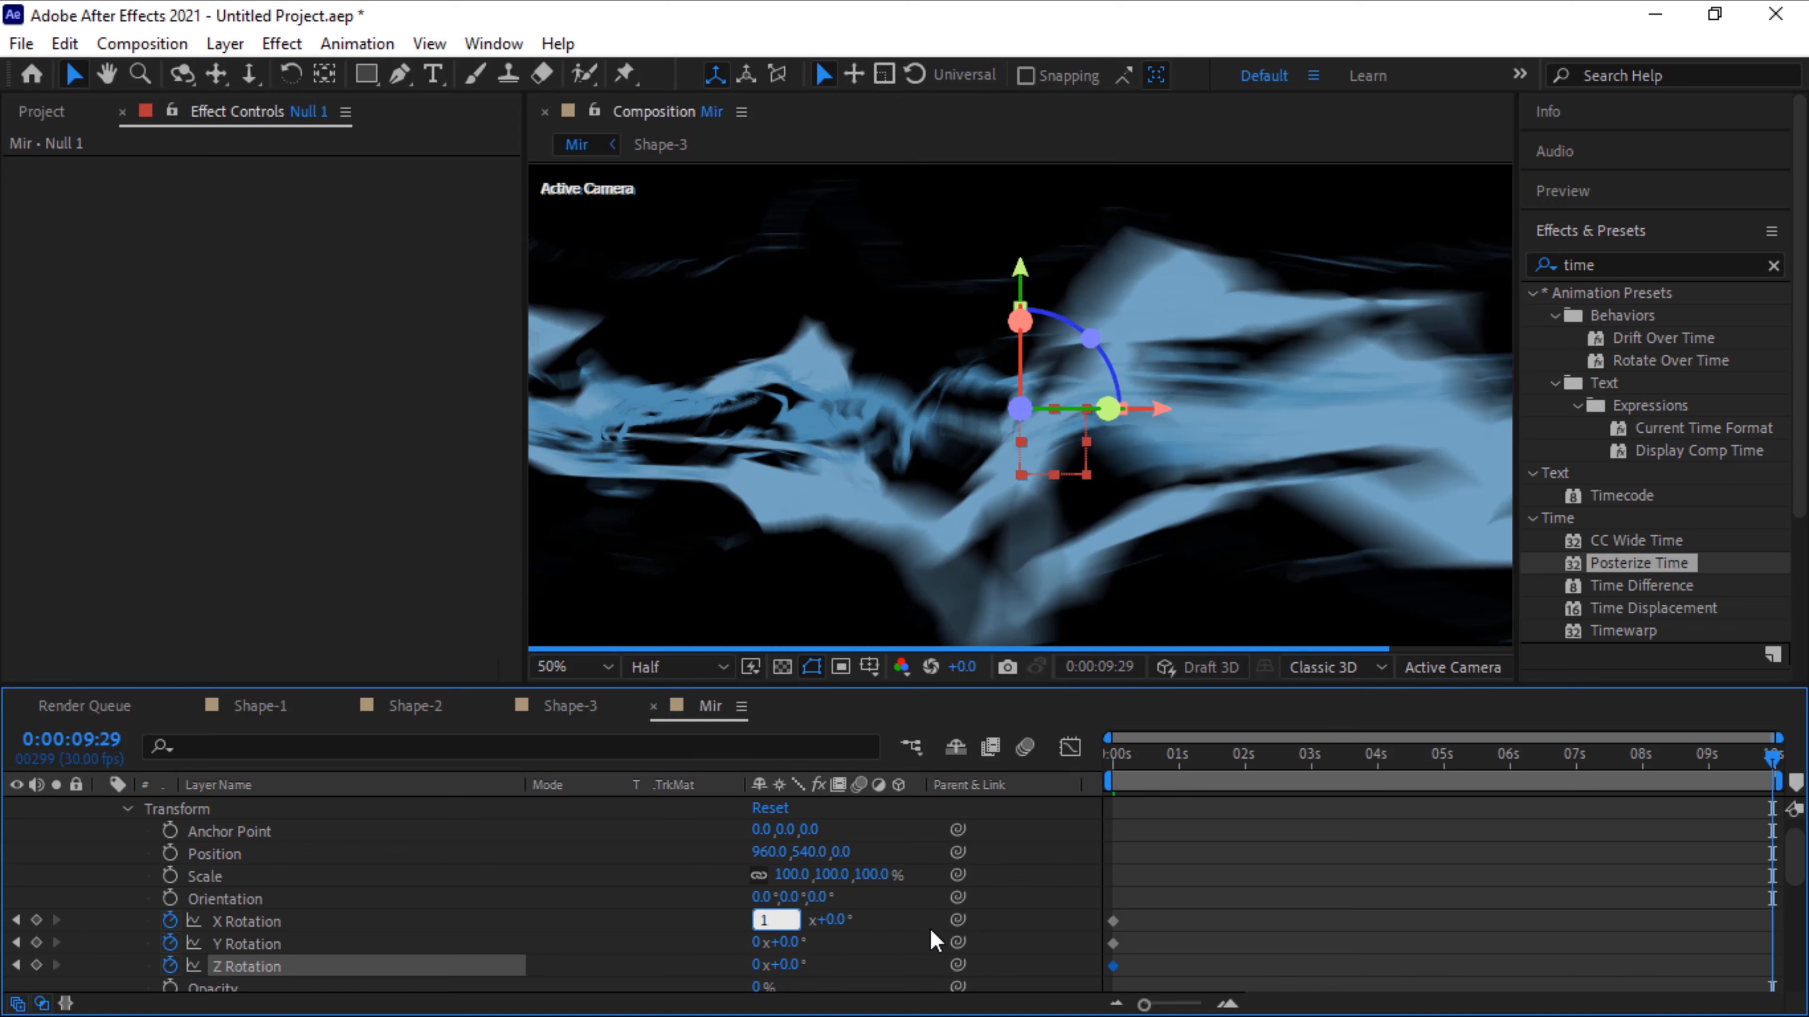
key("Tab")
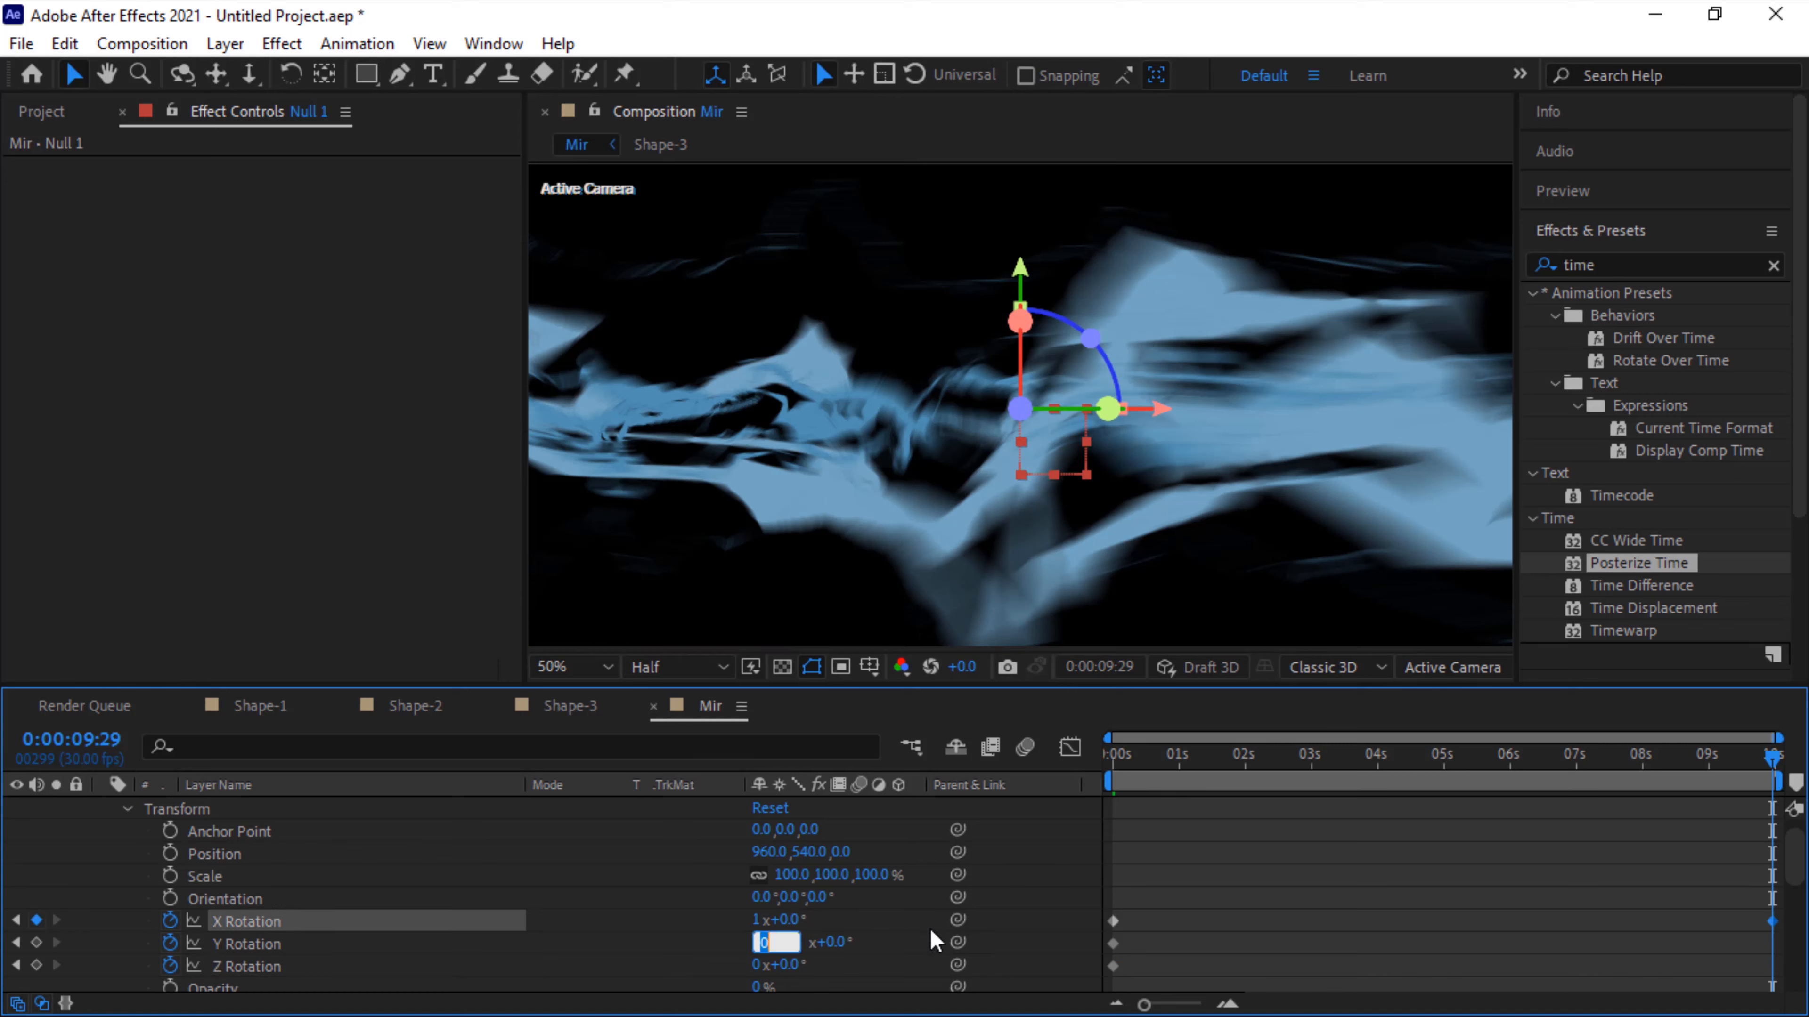
type("1")
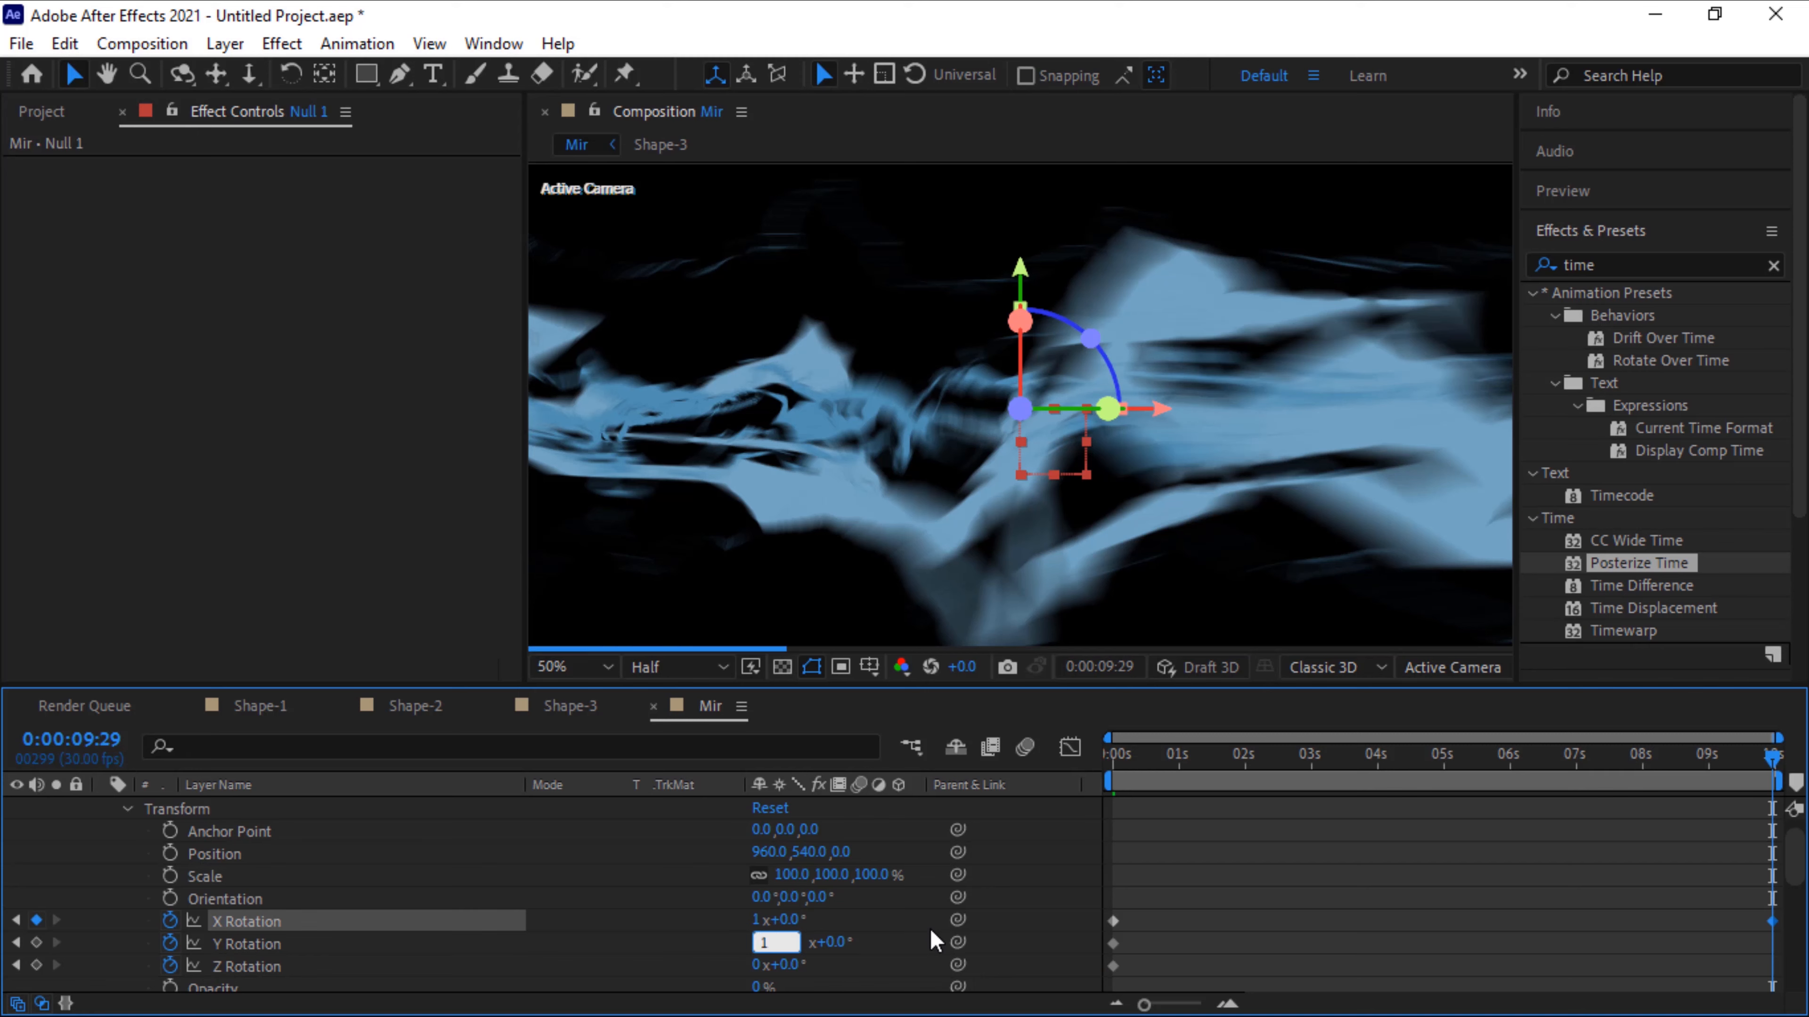
key("Tab")
type("1")
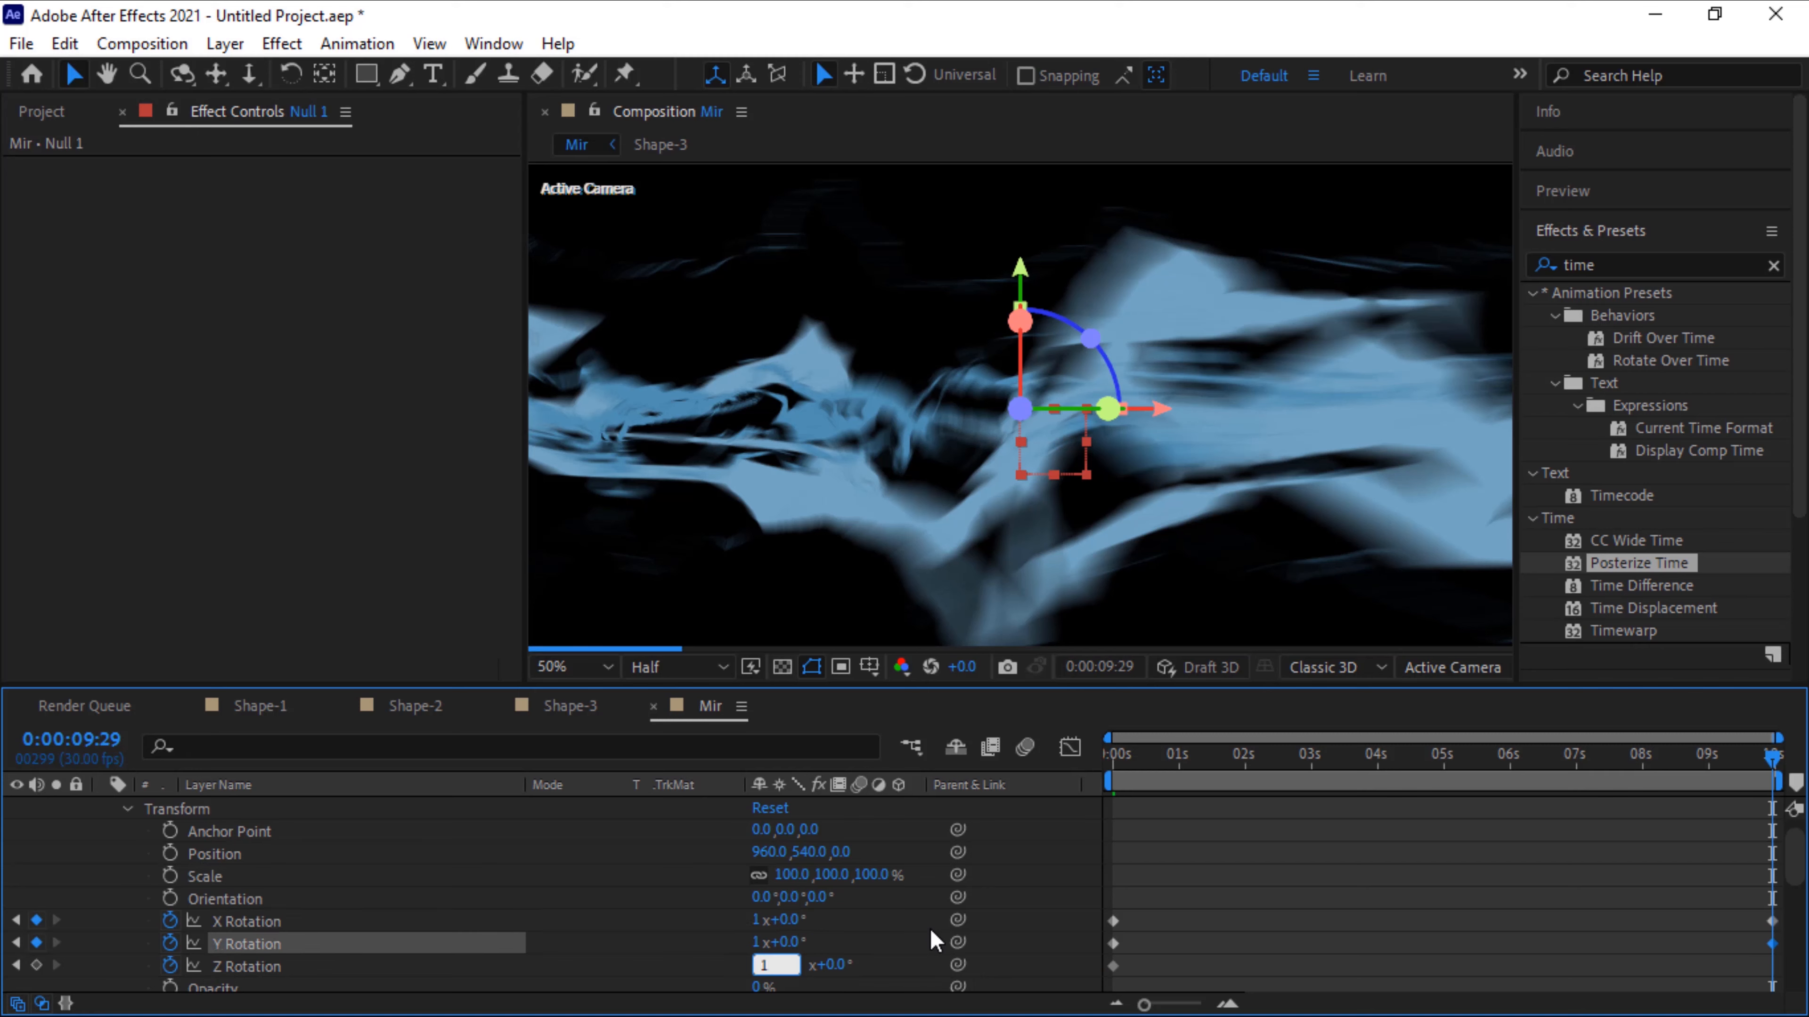
key("Return")
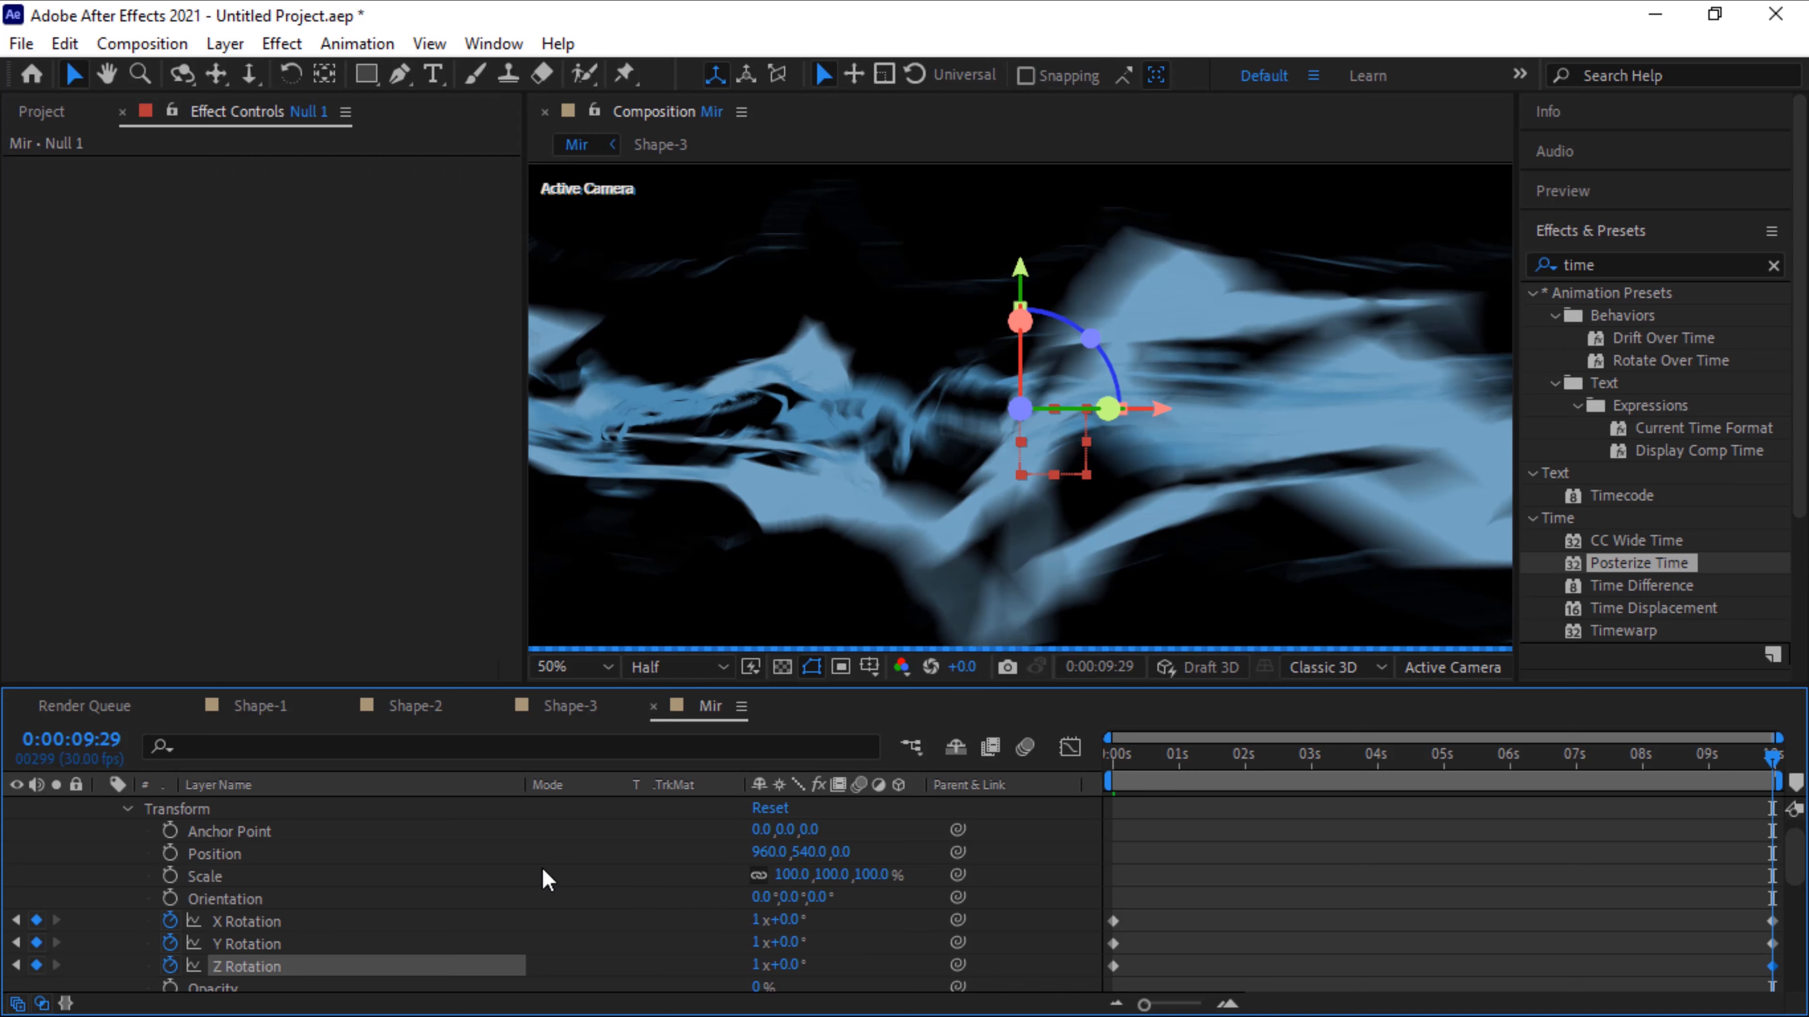
Collapse the null's properties and set Camera 1's Z position to -711
scroll(291, 866, "up", 1)
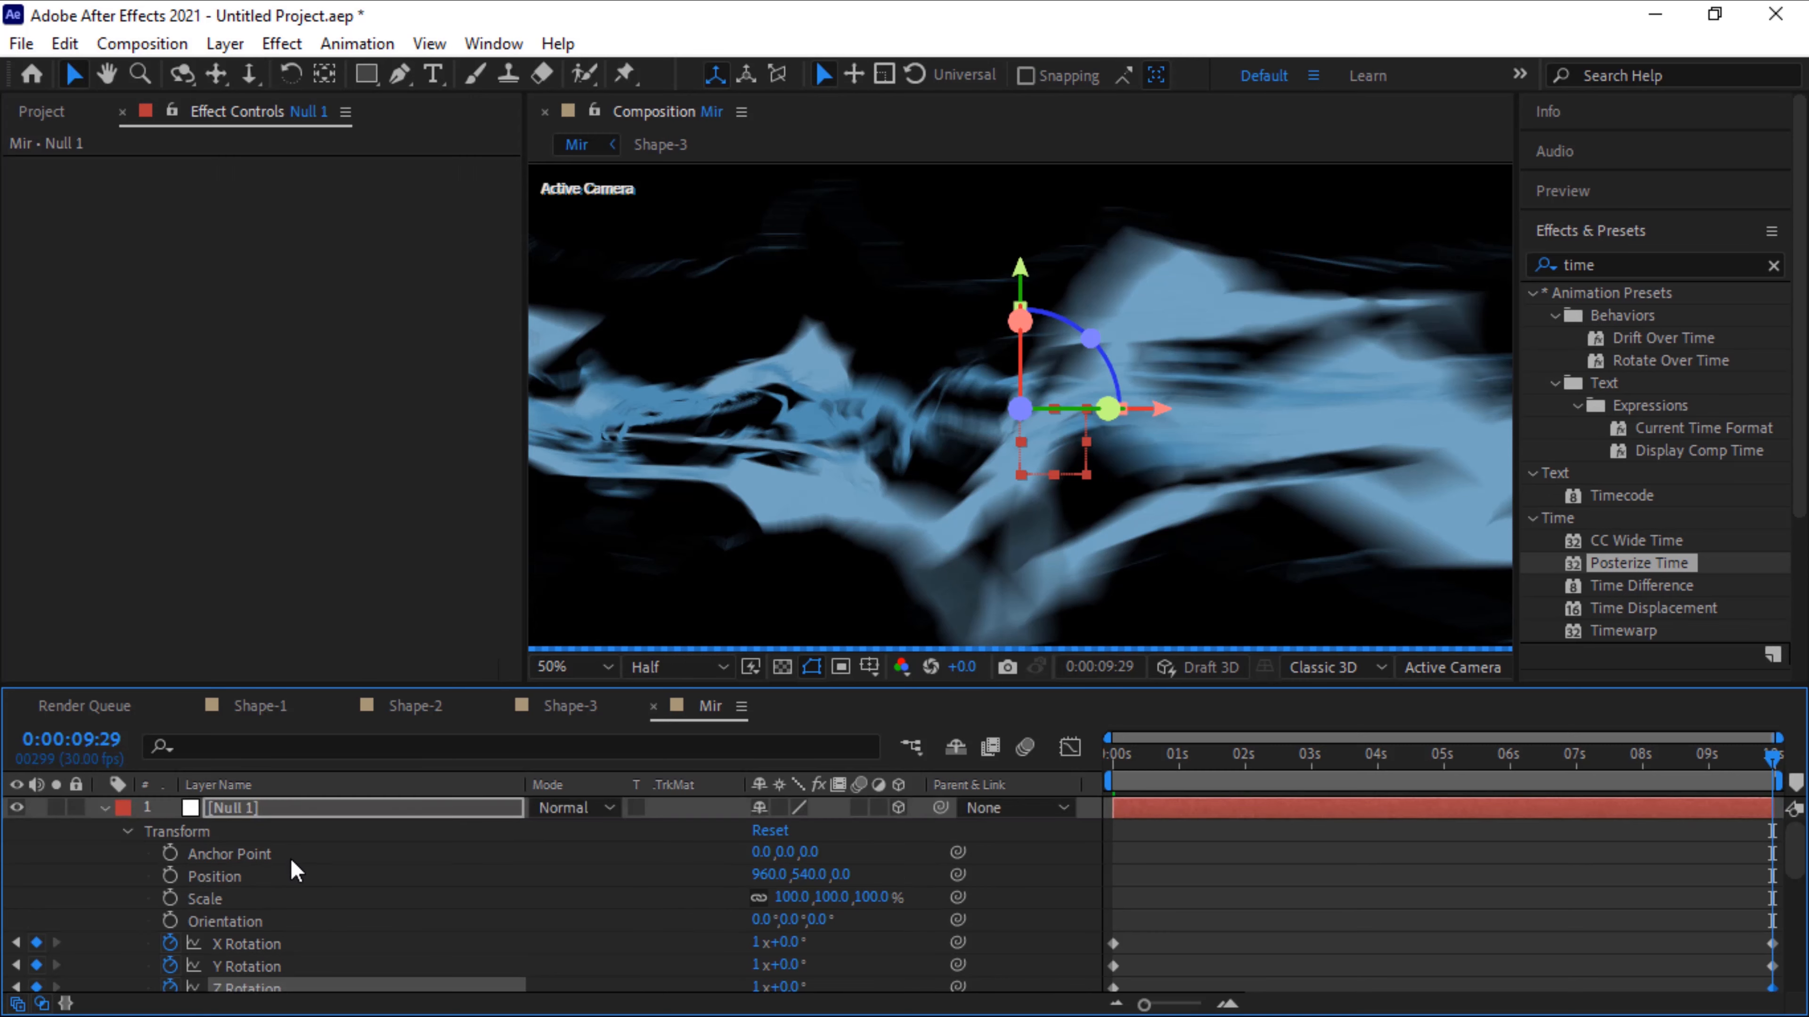
left_click(105, 810)
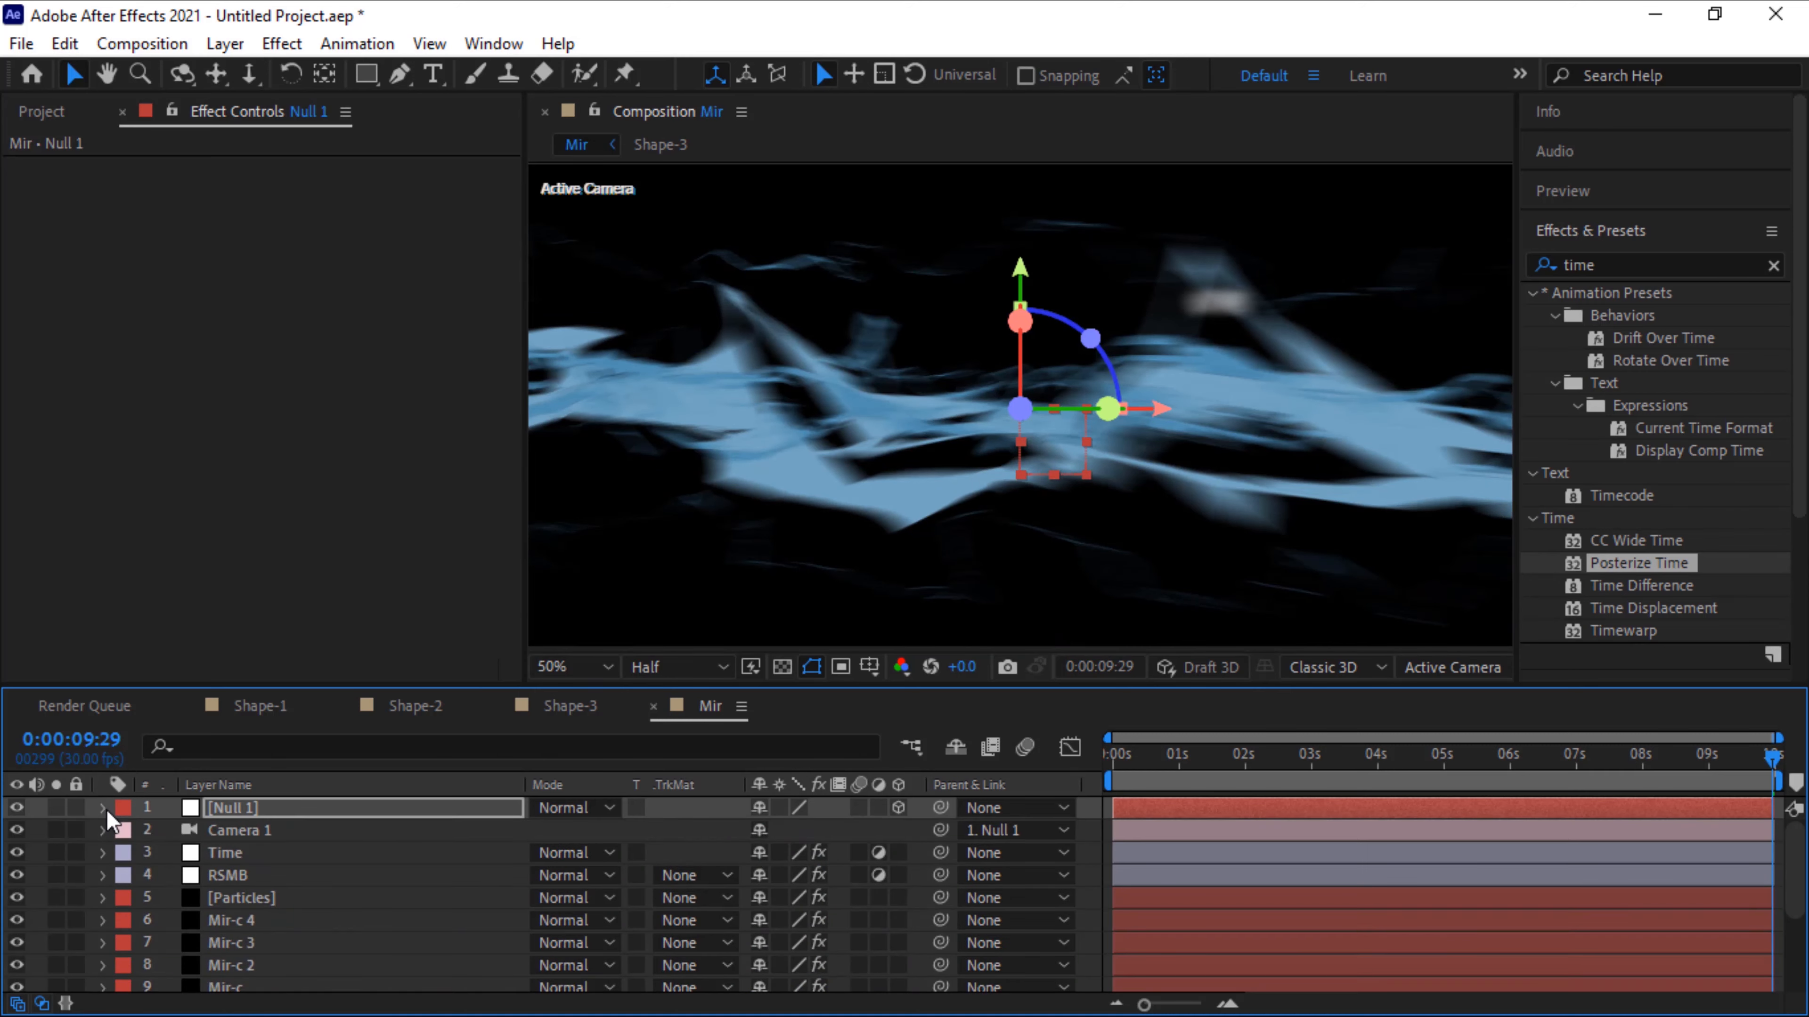
left_click(104, 831)
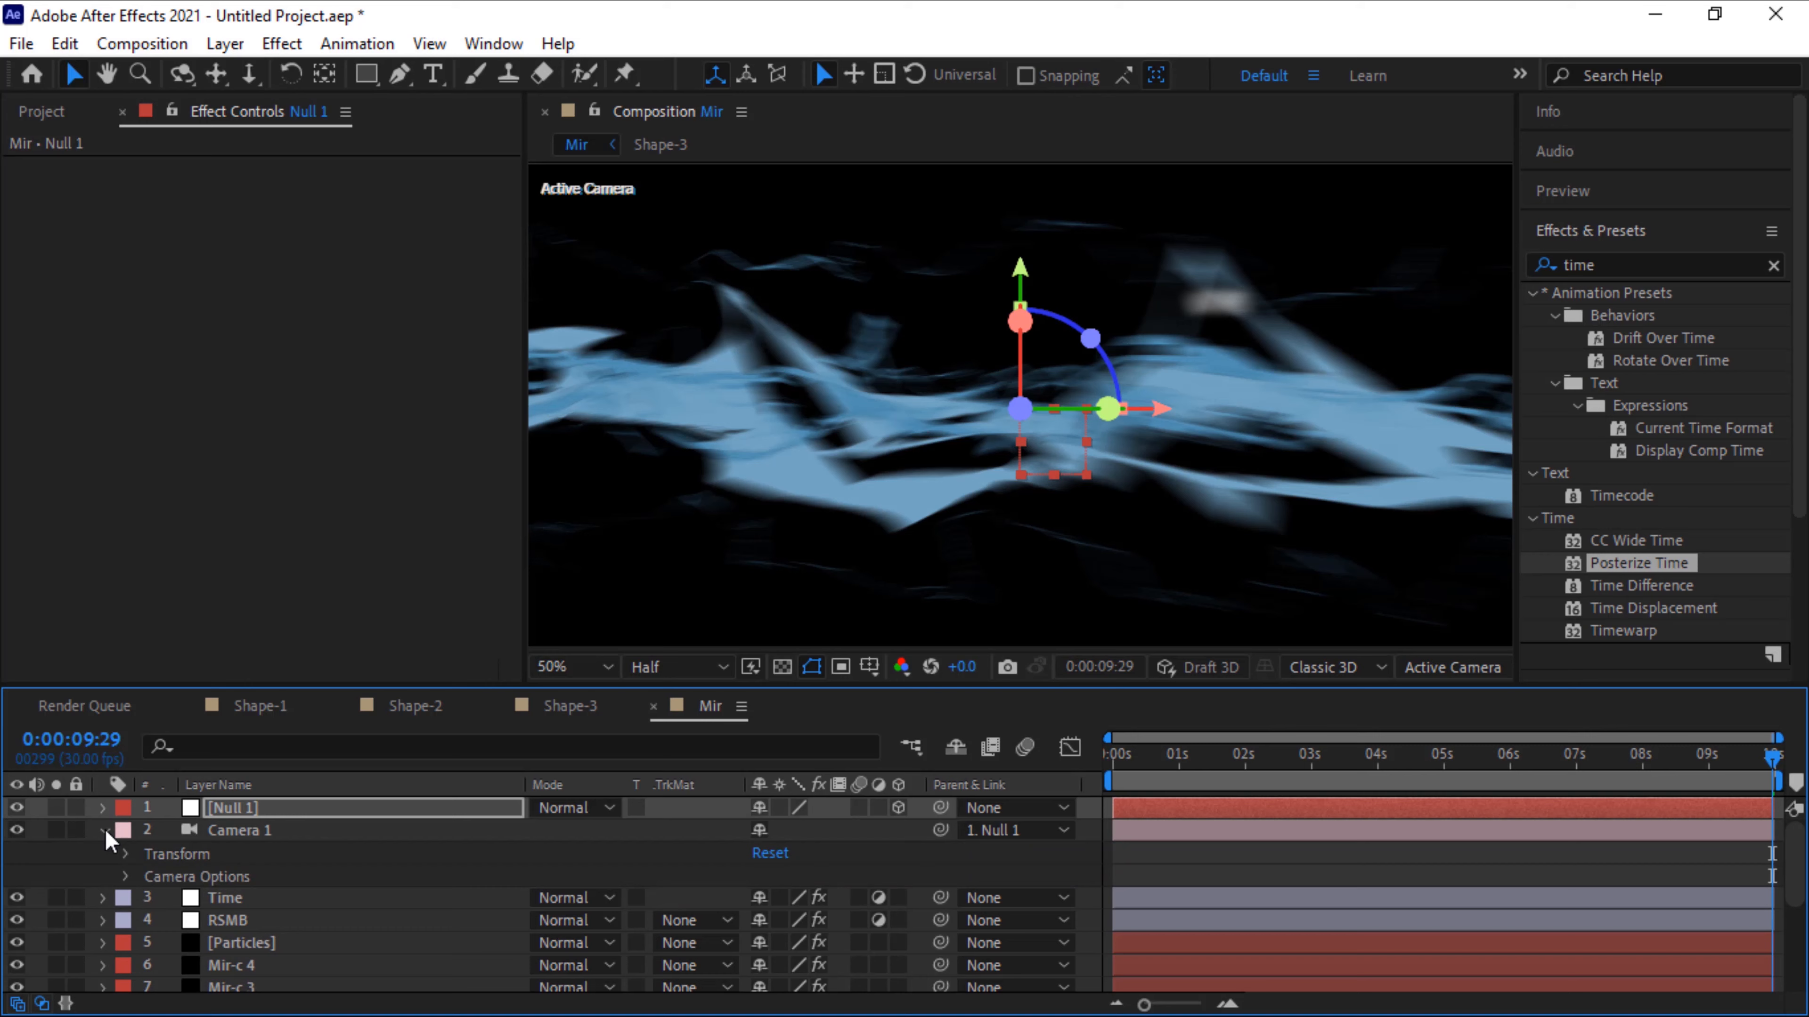
left_click(127, 855)
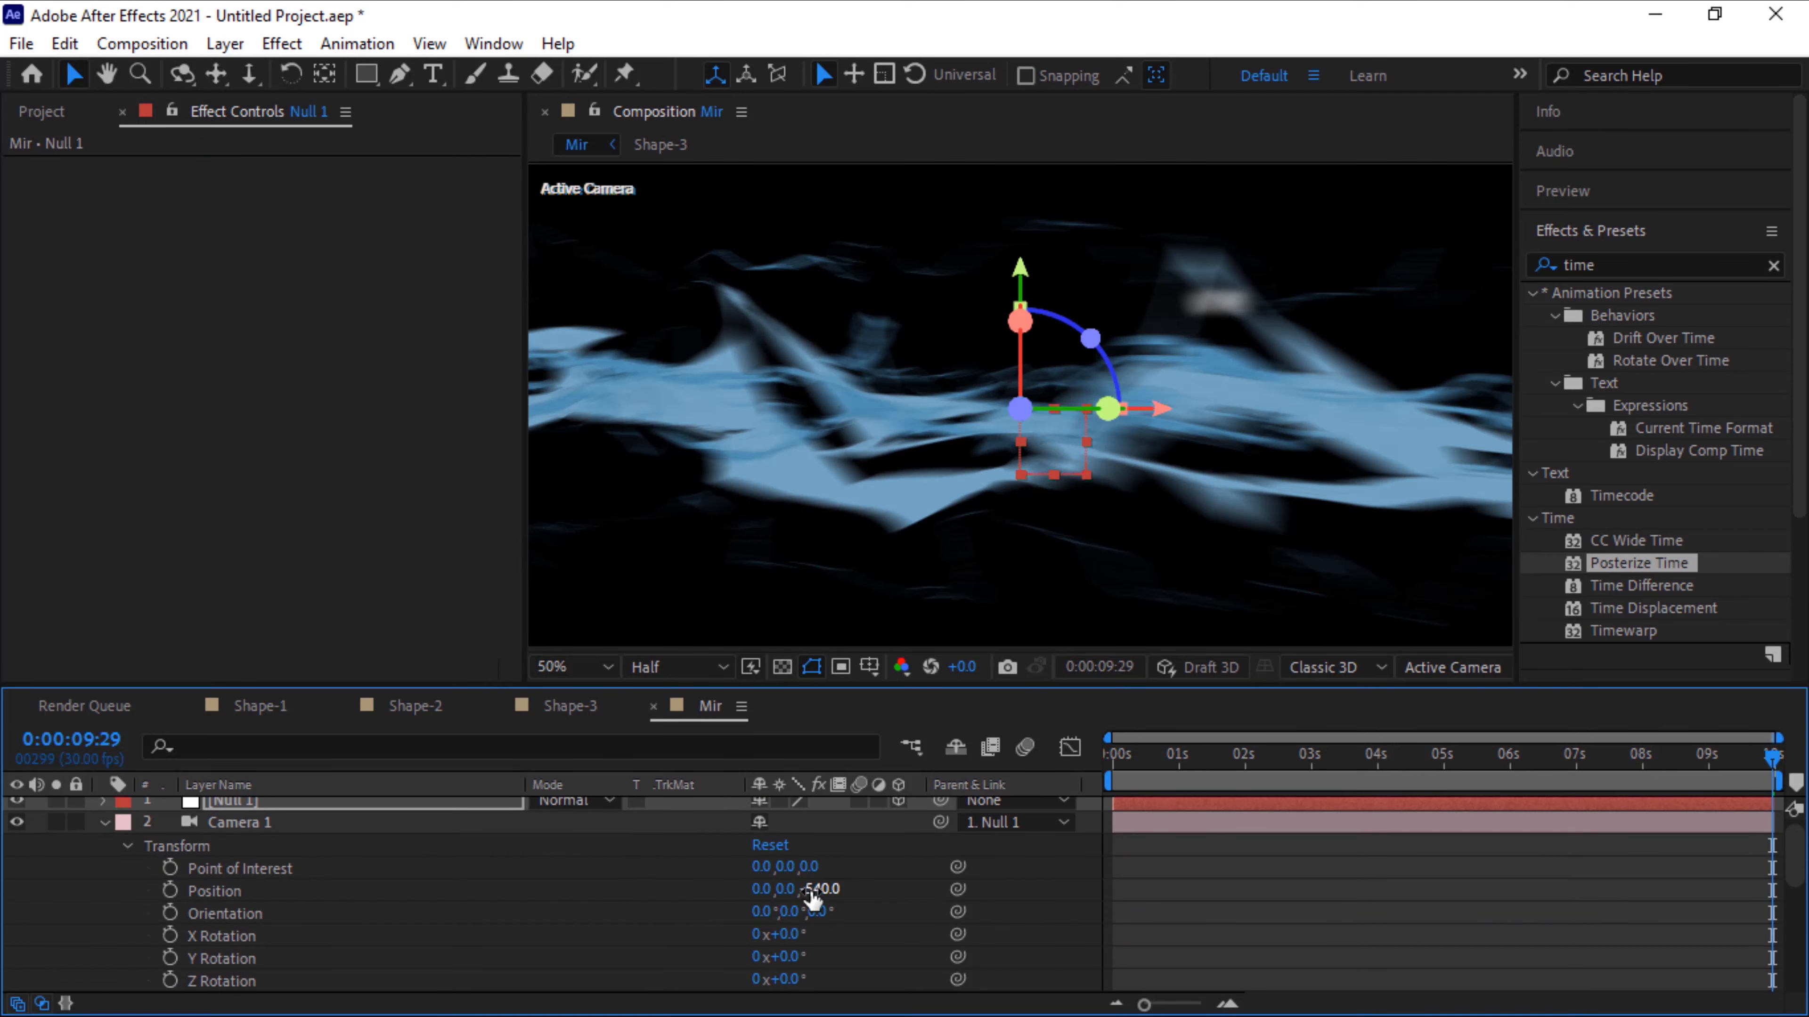
left_click(821, 890)
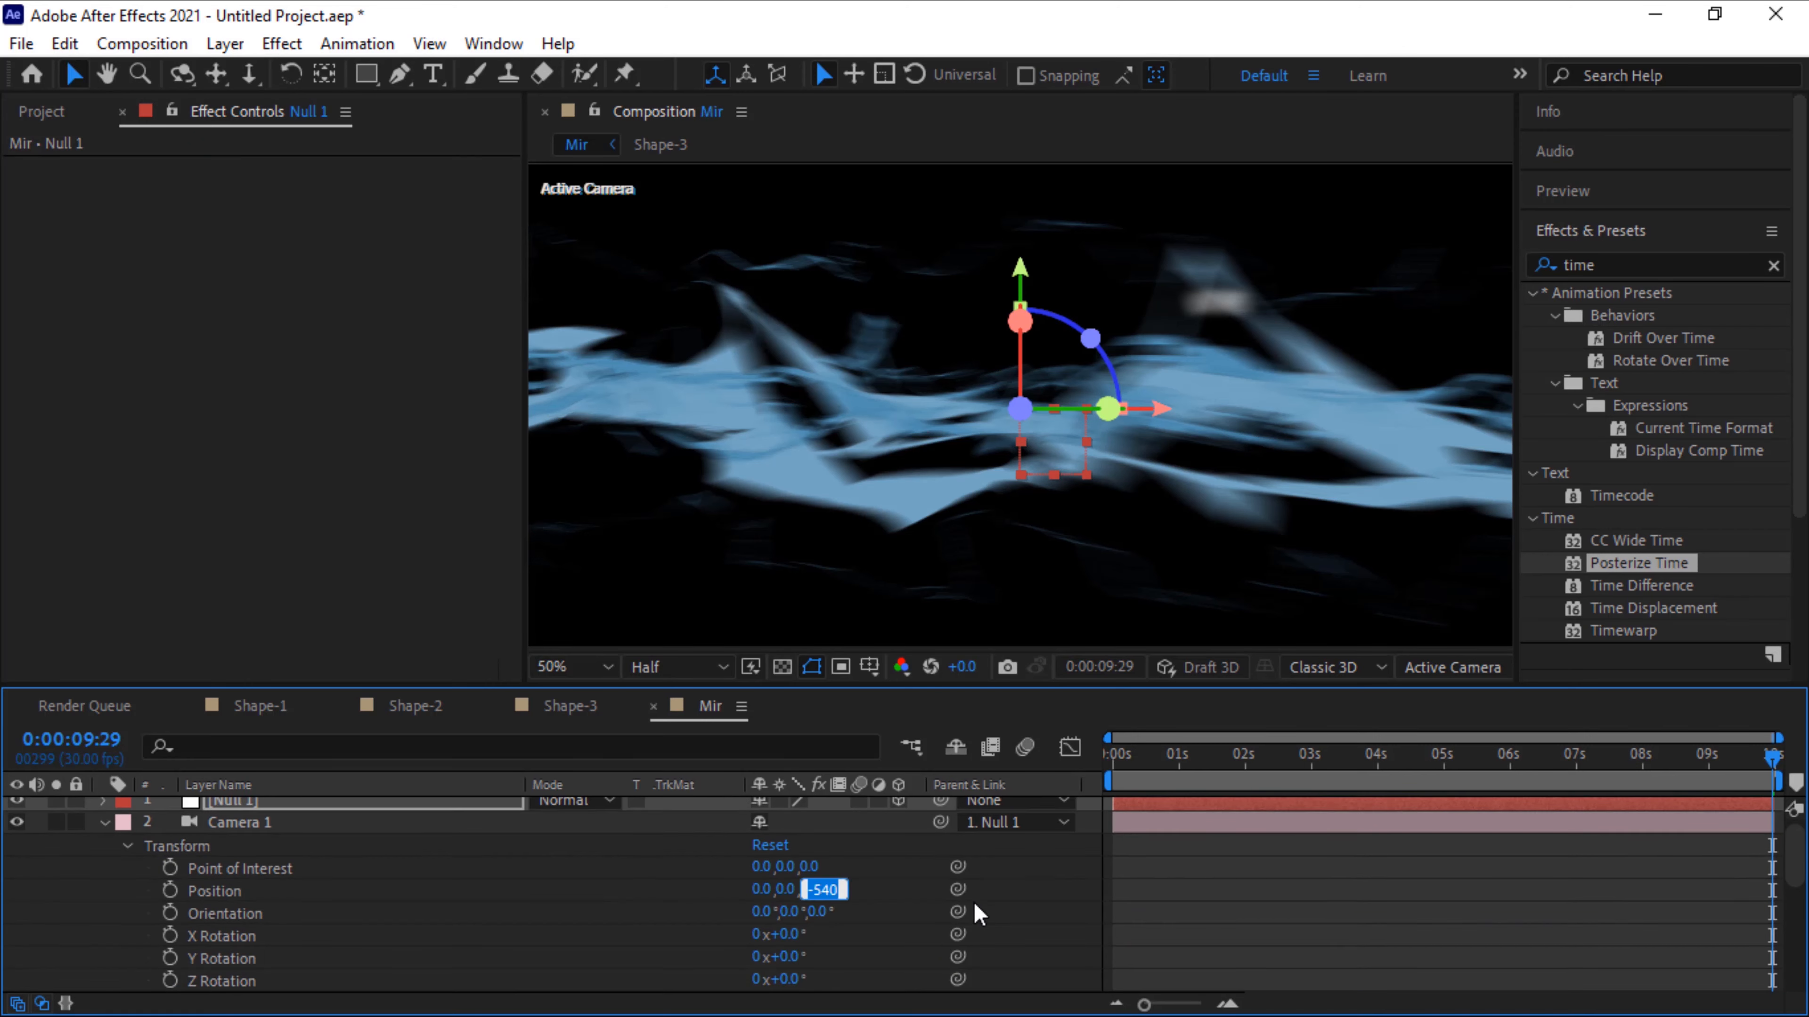
type("-711")
key("Return")
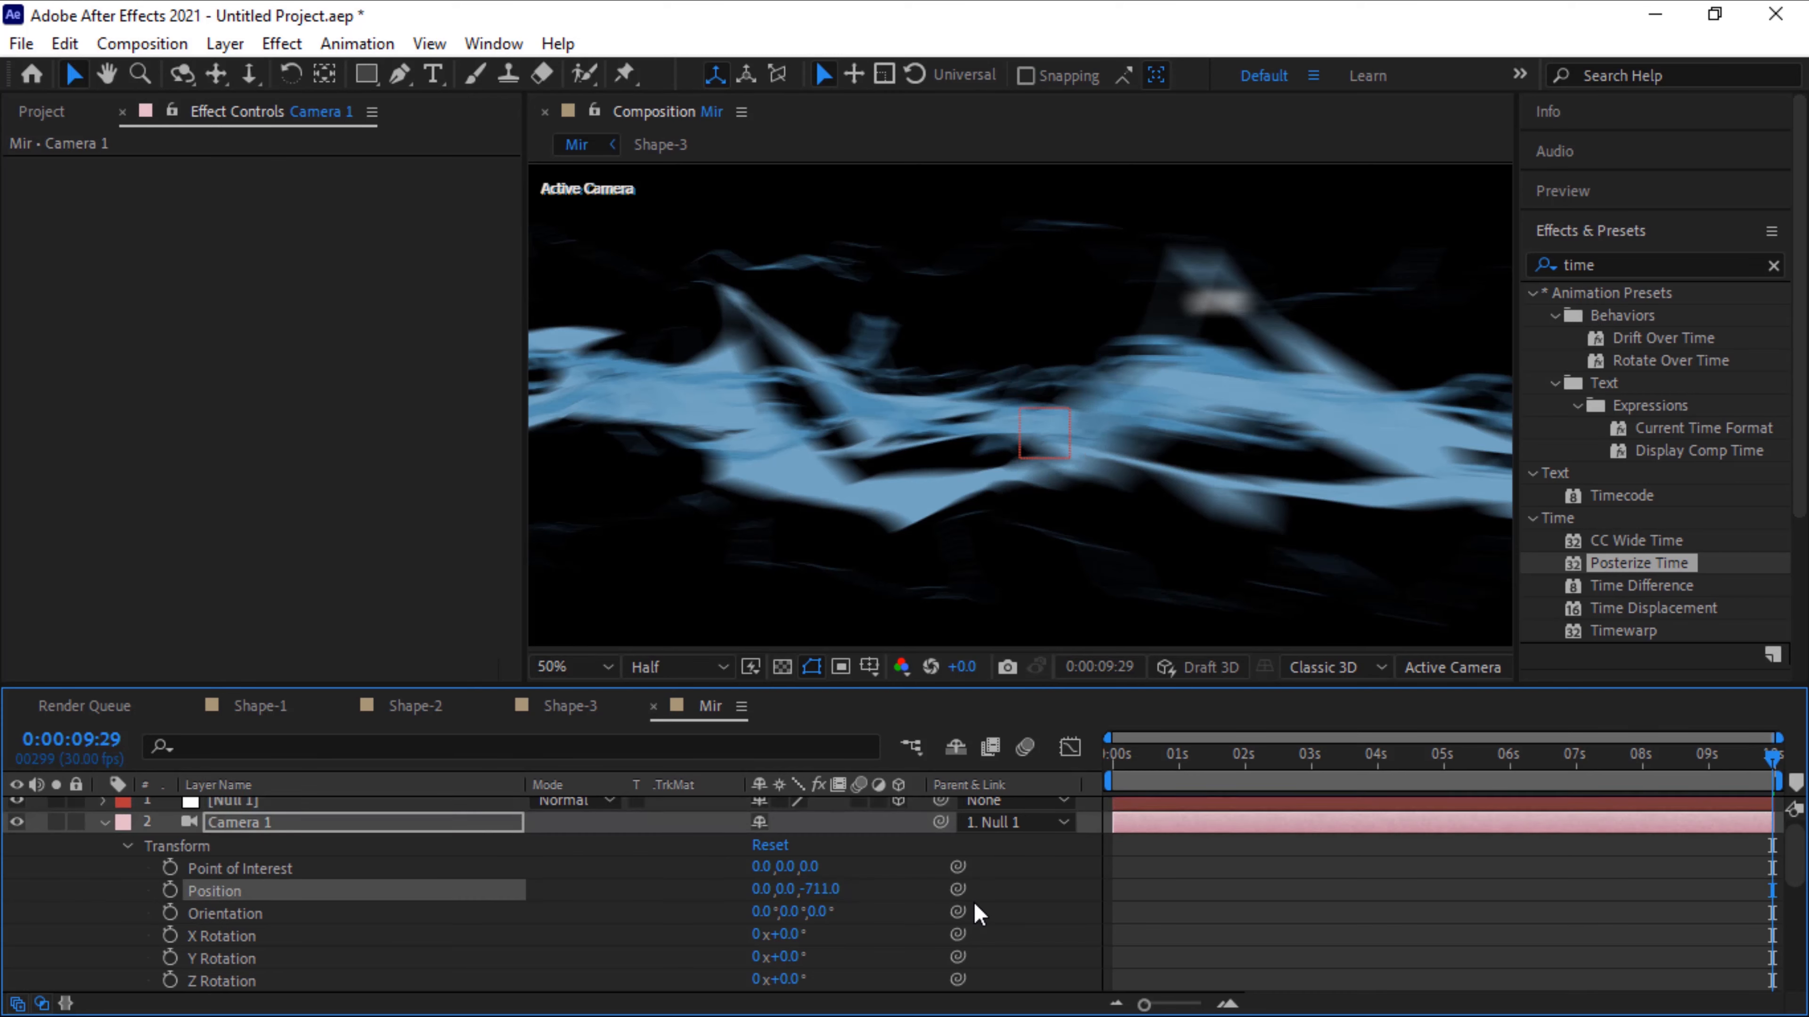
Set Camera 1's Focus Distance to 500 pixels and its Aperture to 100 pixels
left_click(128, 847)
left_click(126, 869)
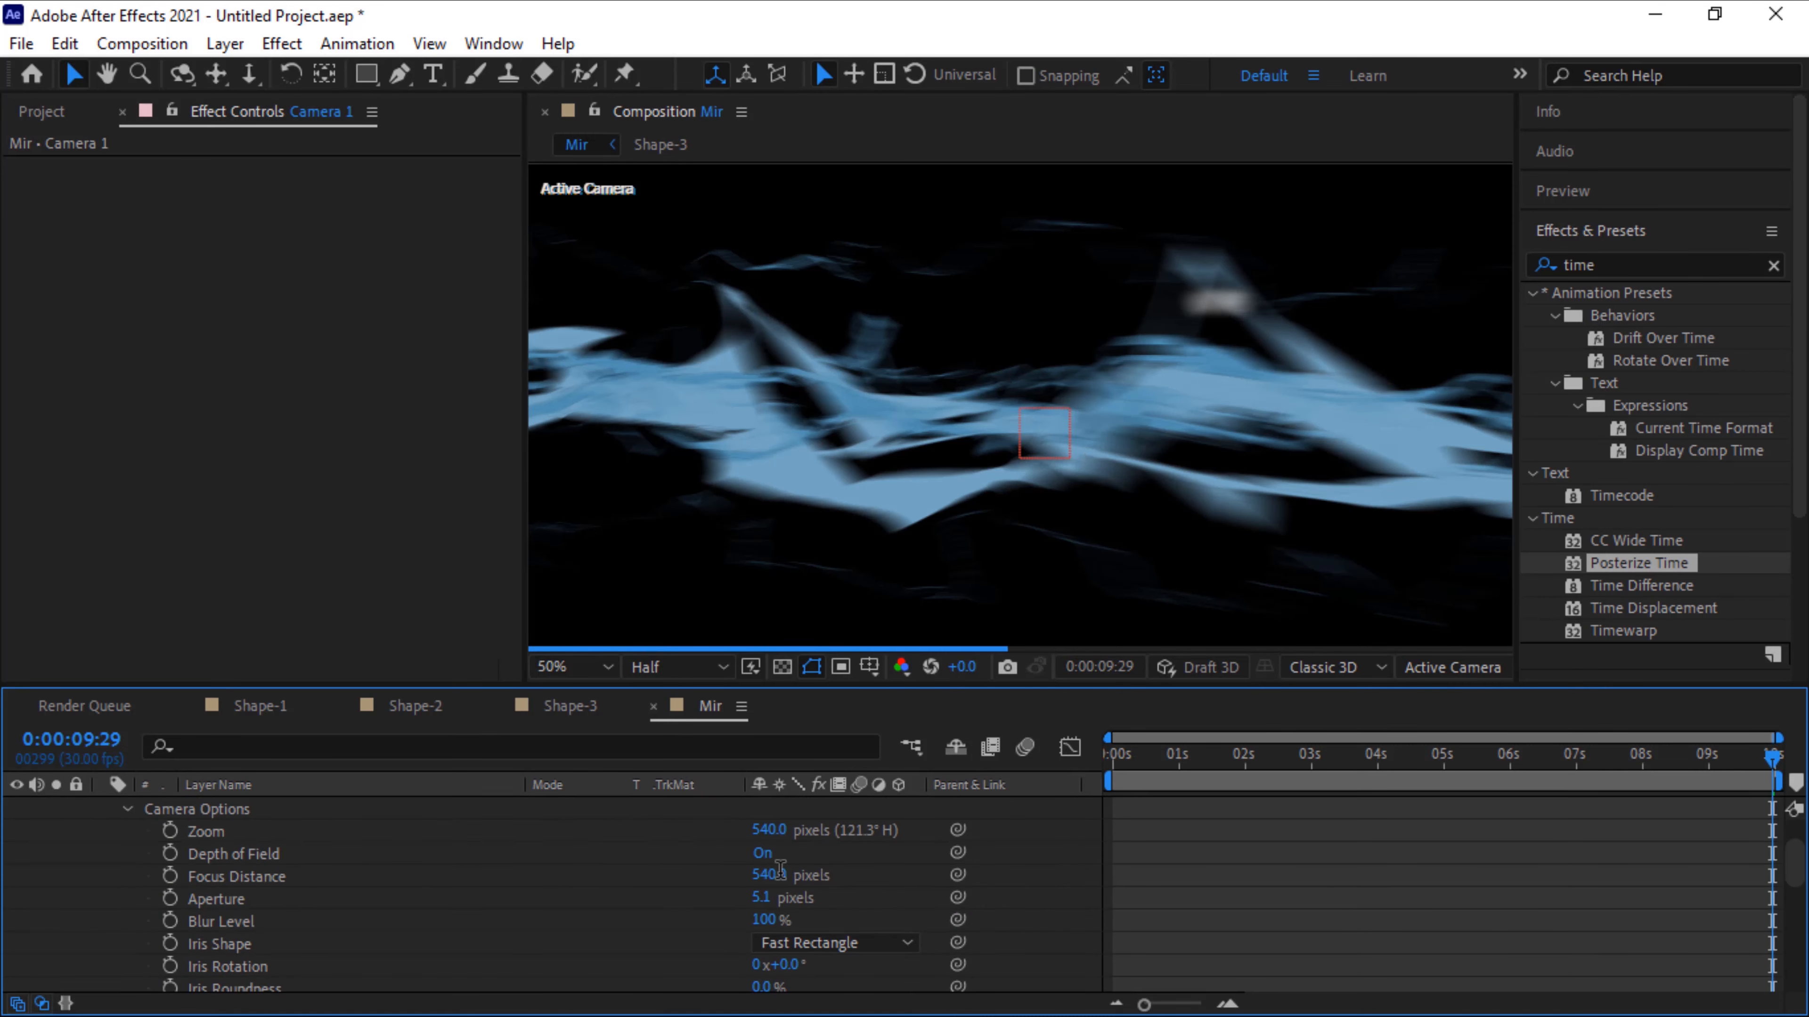
left_click(770, 875)
type("500")
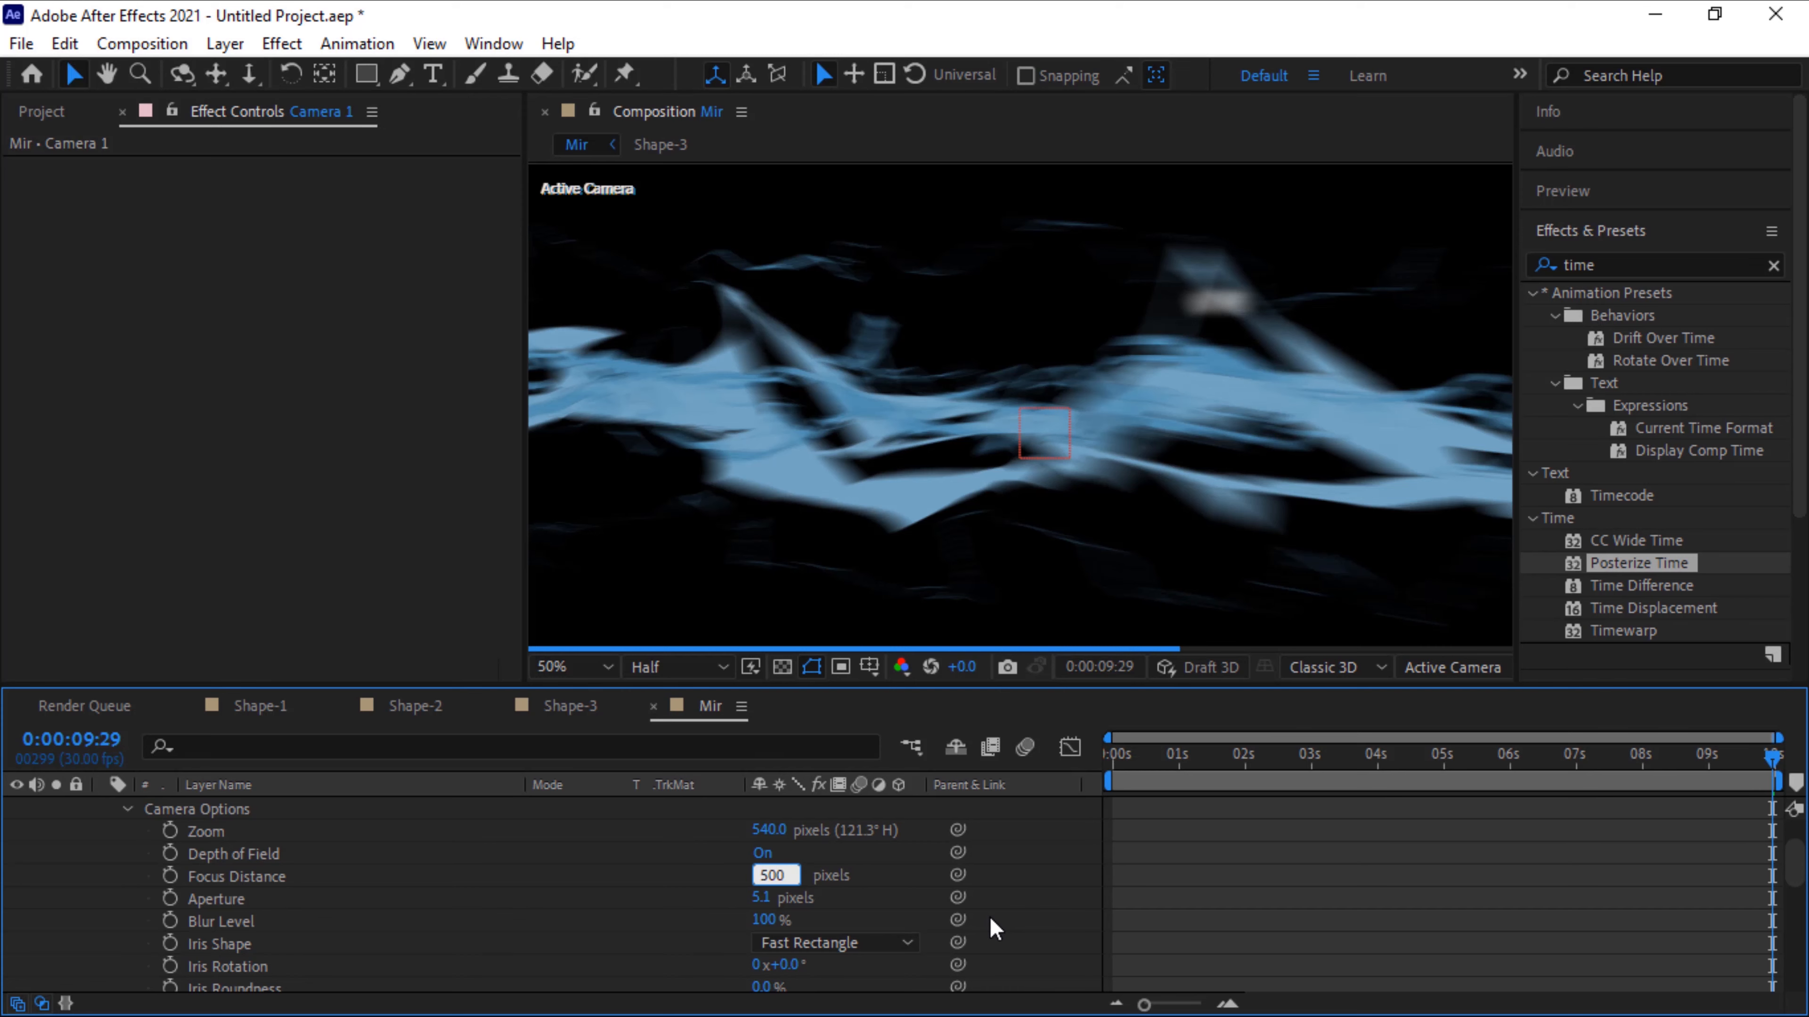
key("Tab")
type("10")
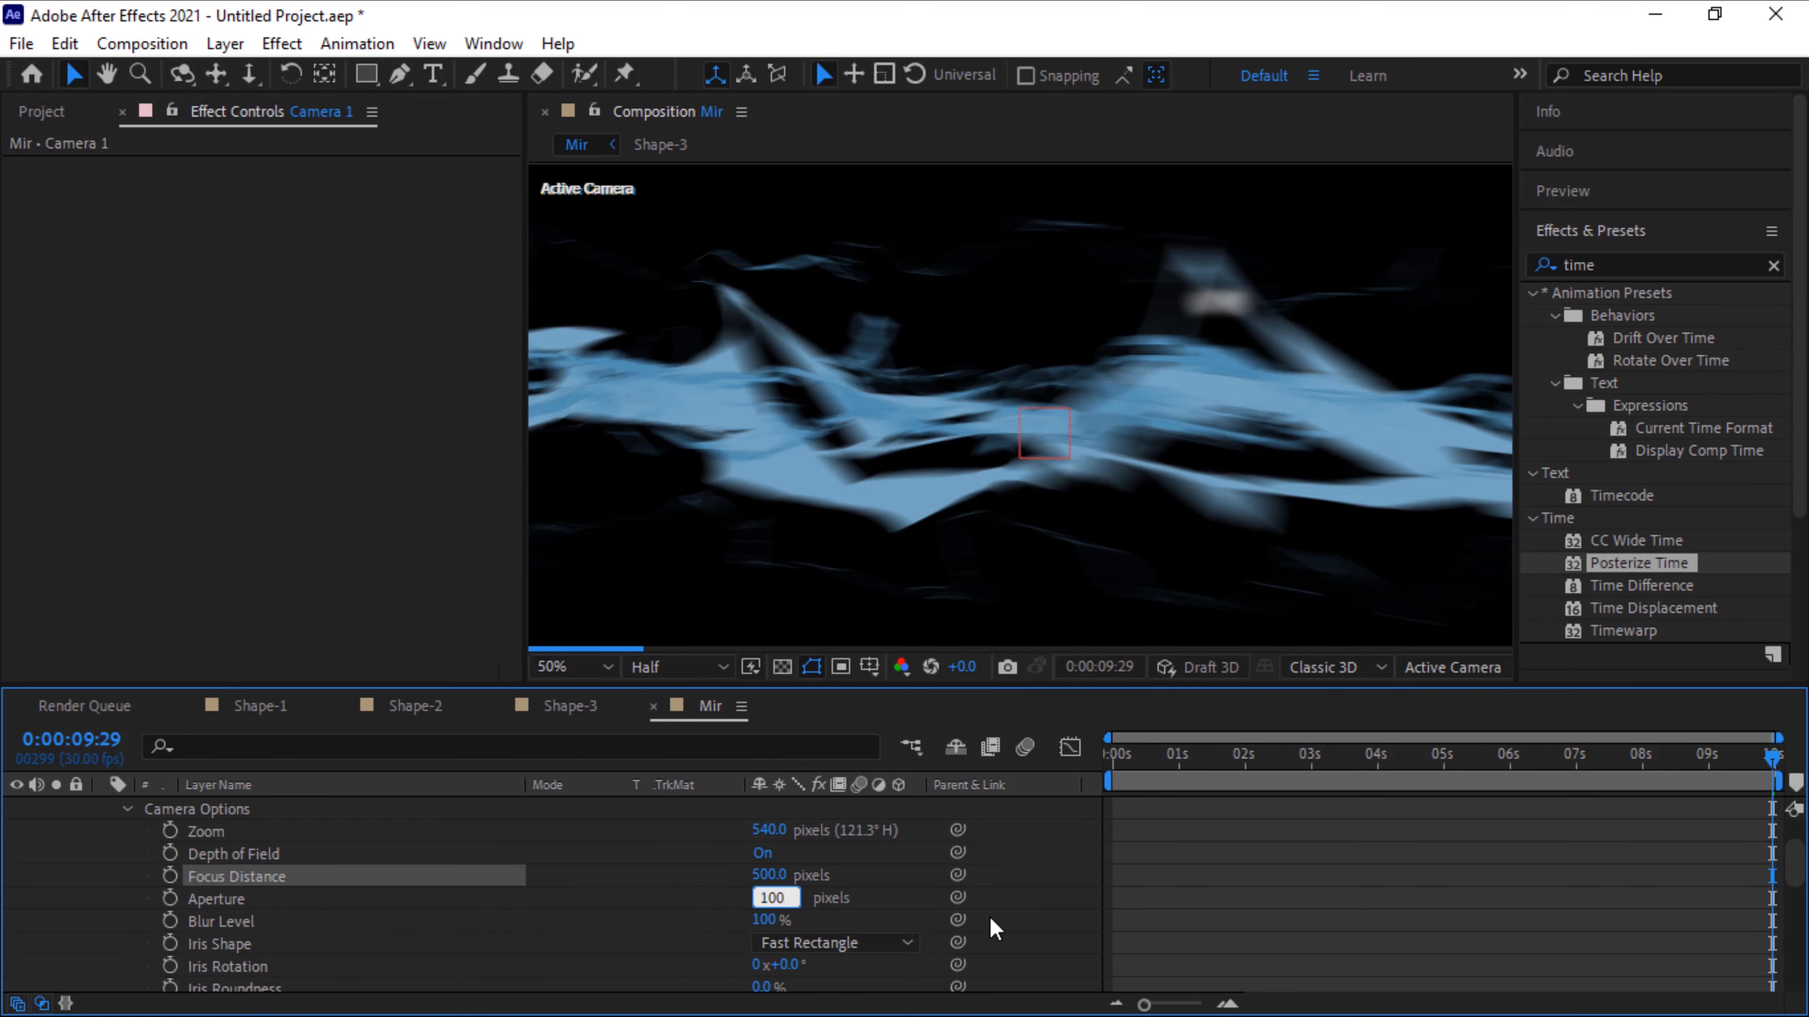
type("0")
key("Return")
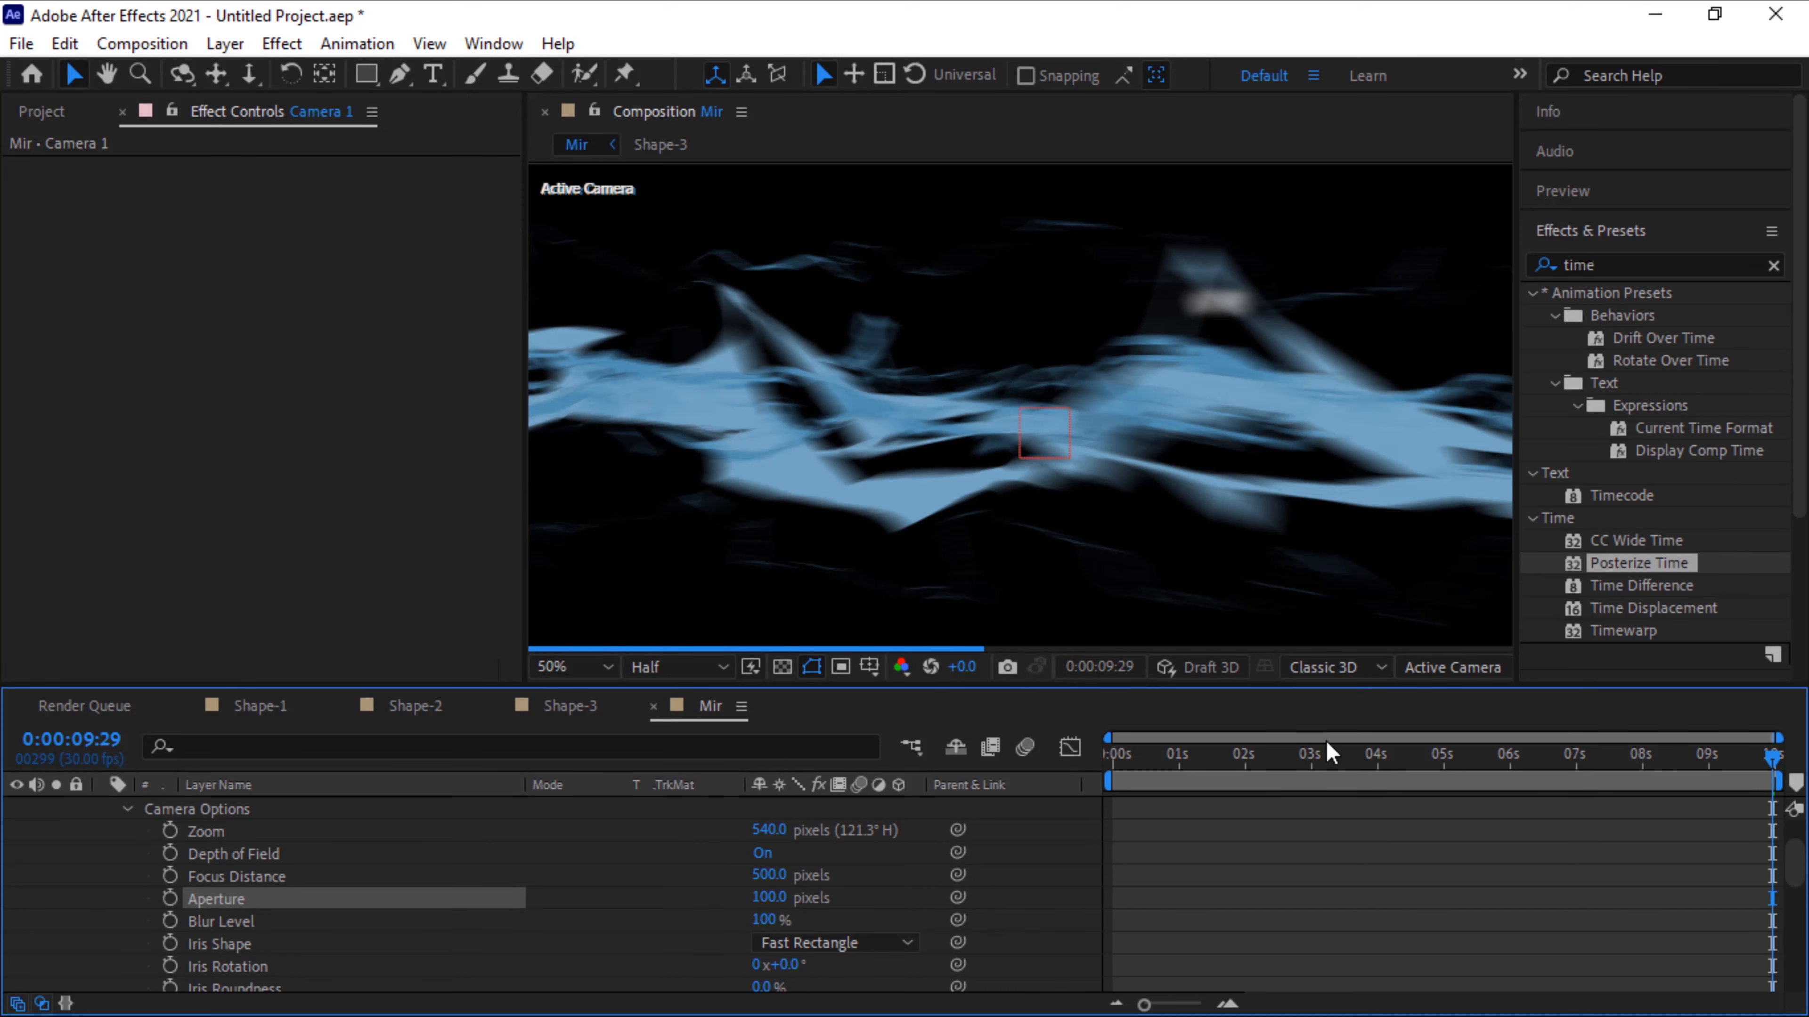
Preview the rotating camera animation from the start of the Mir composition
left_click(1226, 755)
key("Home")
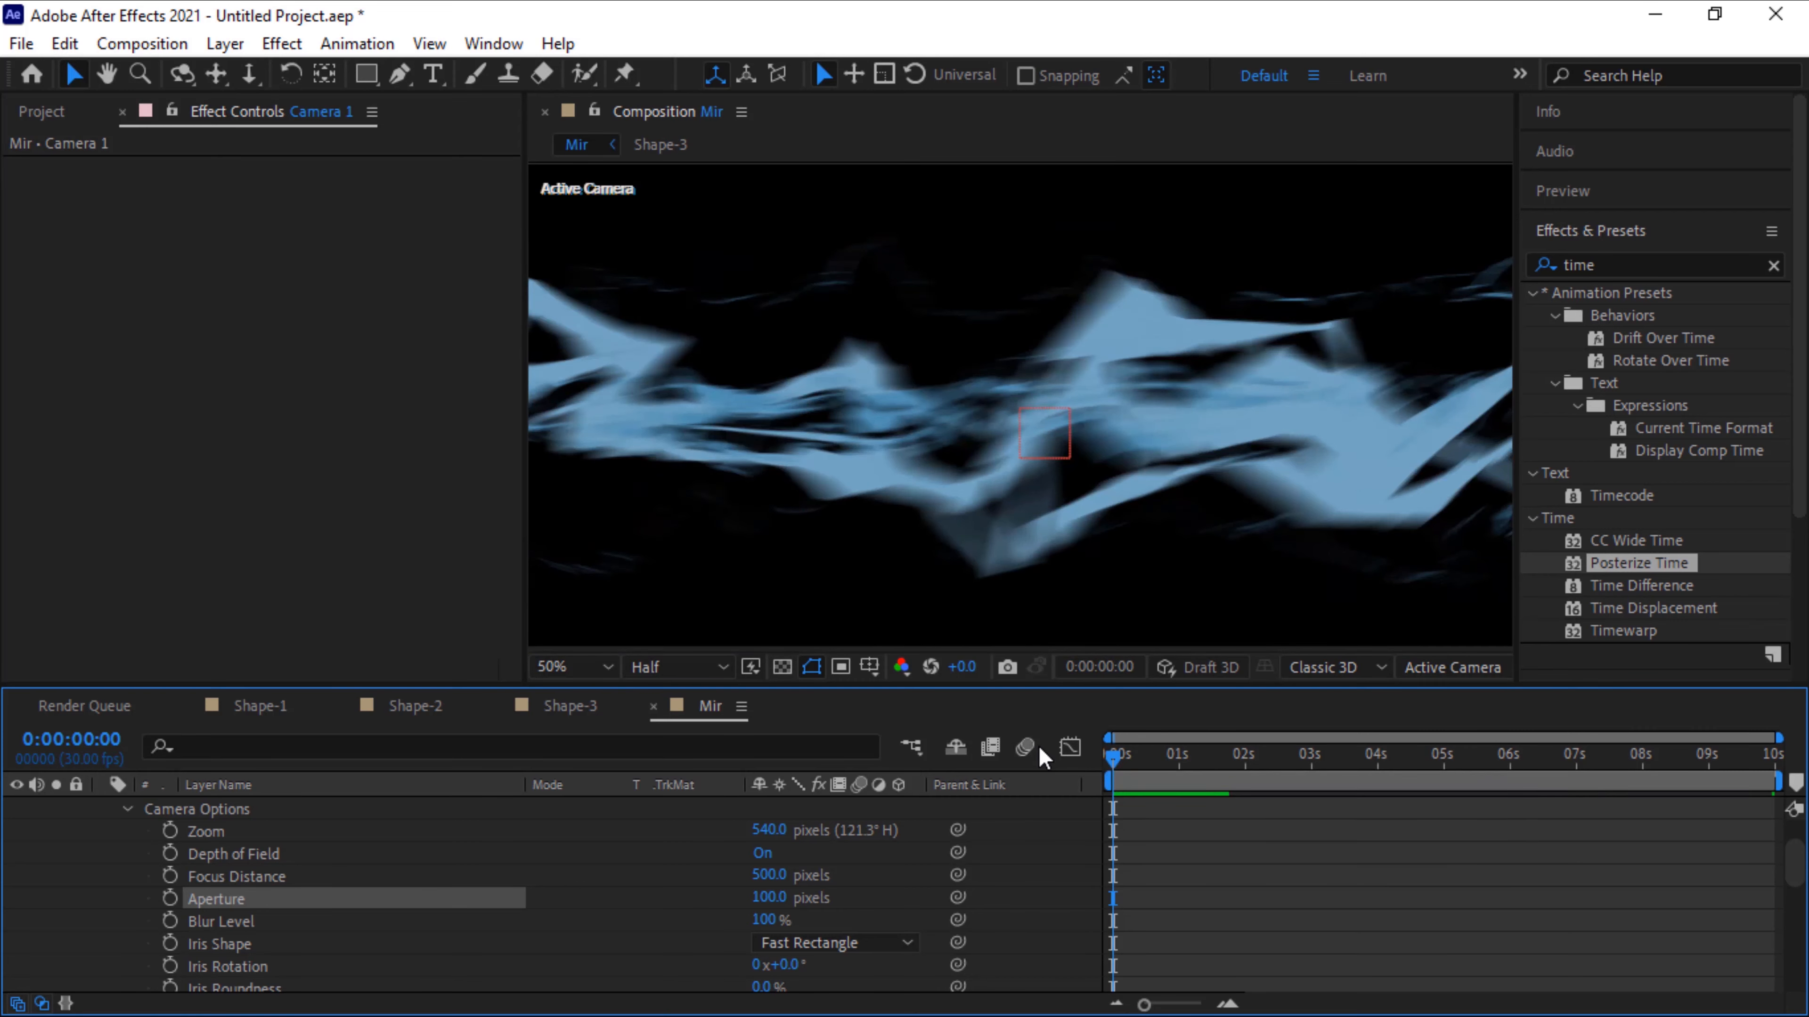
key("space")
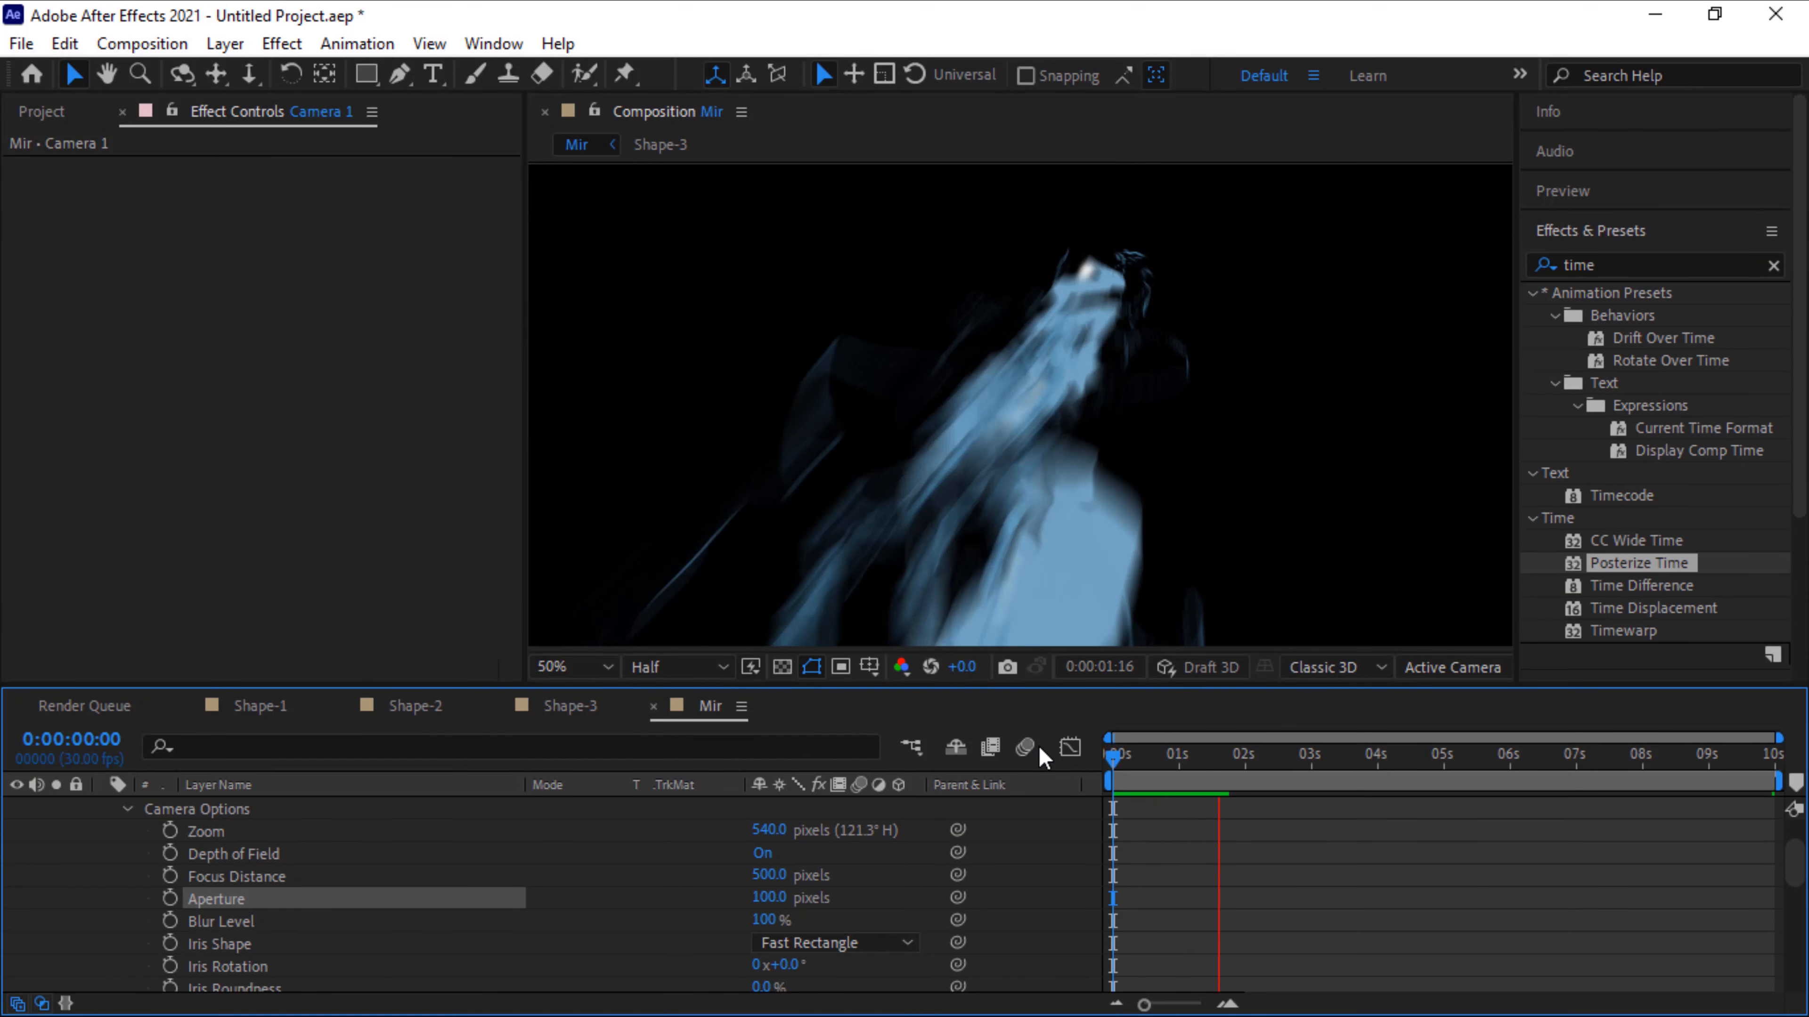
key("h")
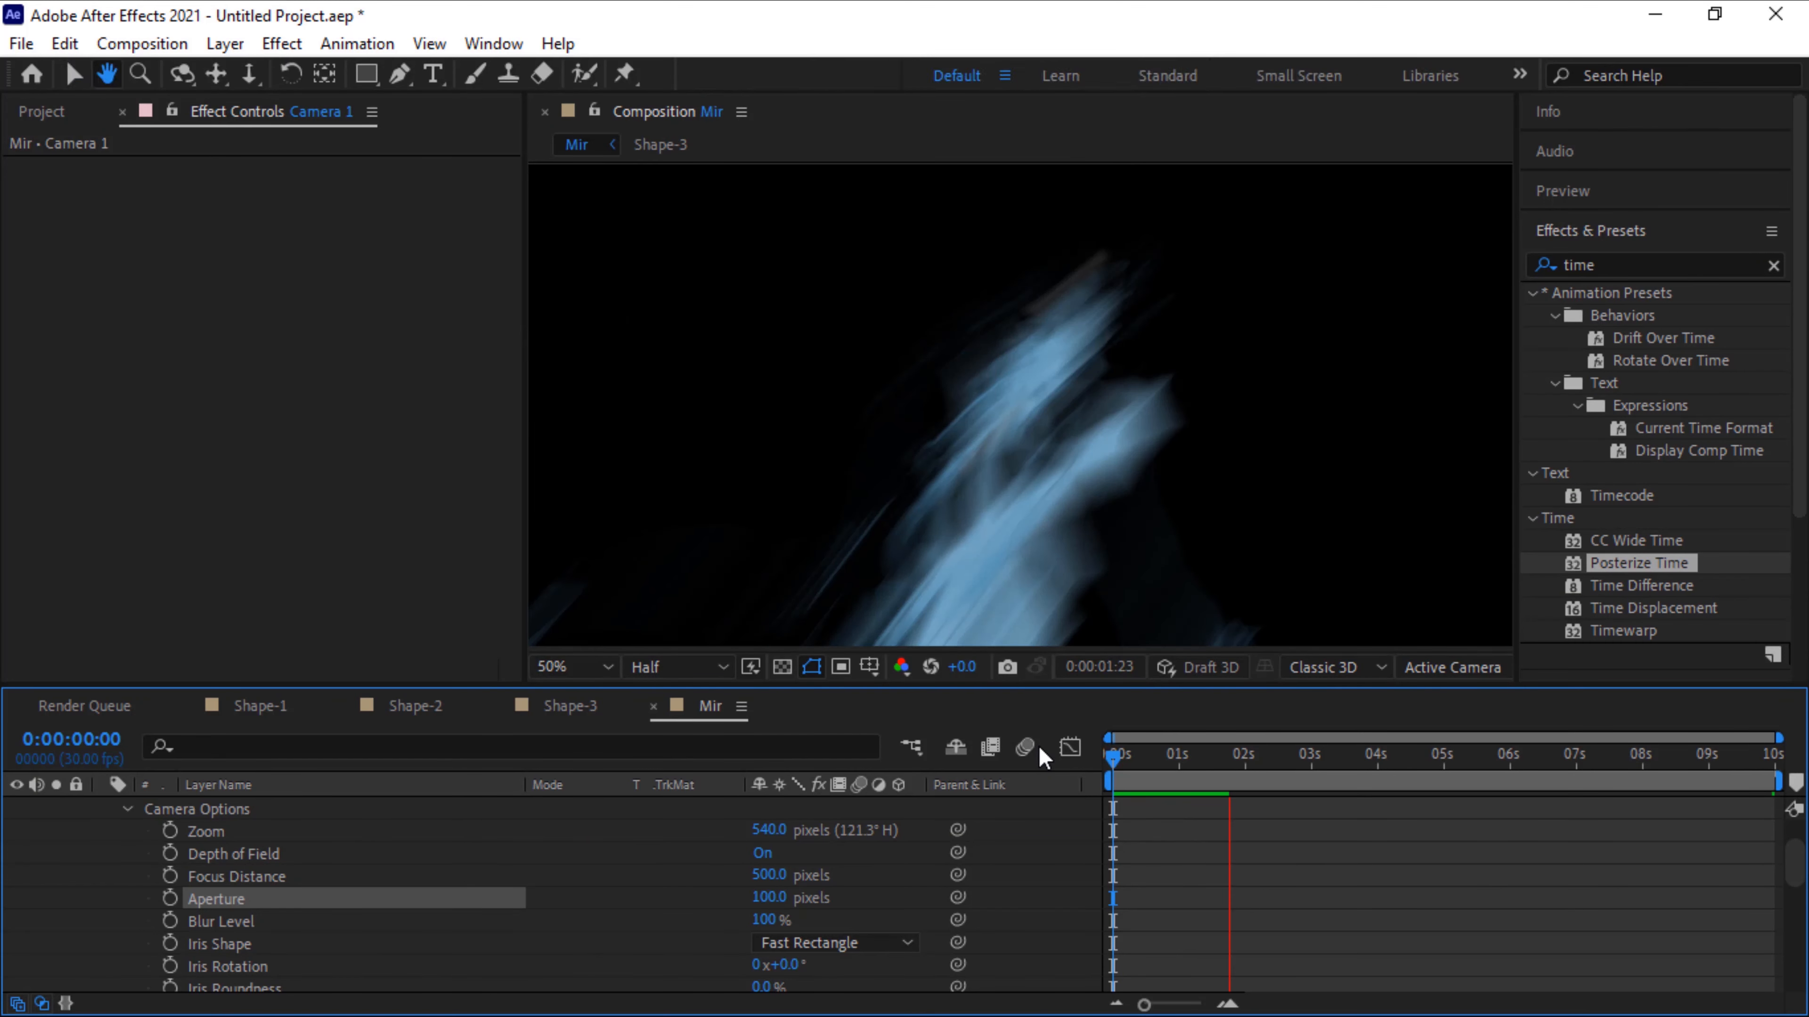
key("space")
key("v")
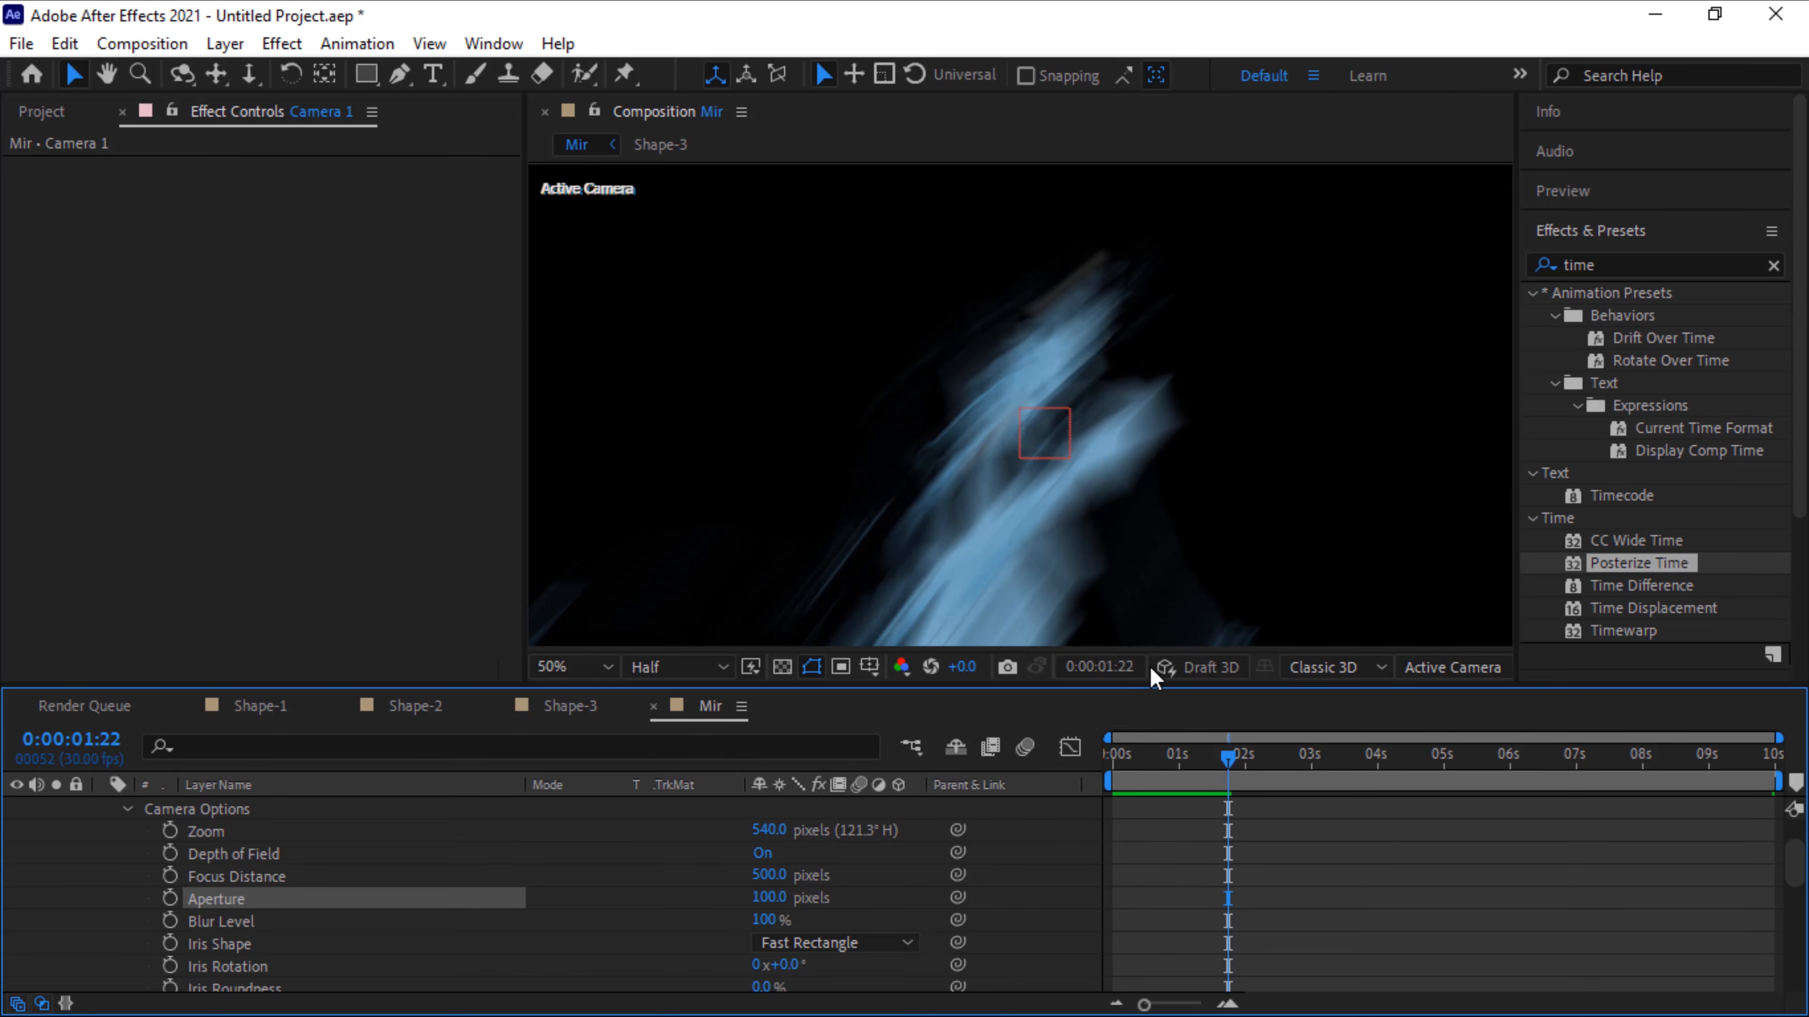
Collapse Camera 1's properties and create a new 1920 × 1080, 30 fps, 10-second composition named Final
scroll(535, 839, "up", 3)
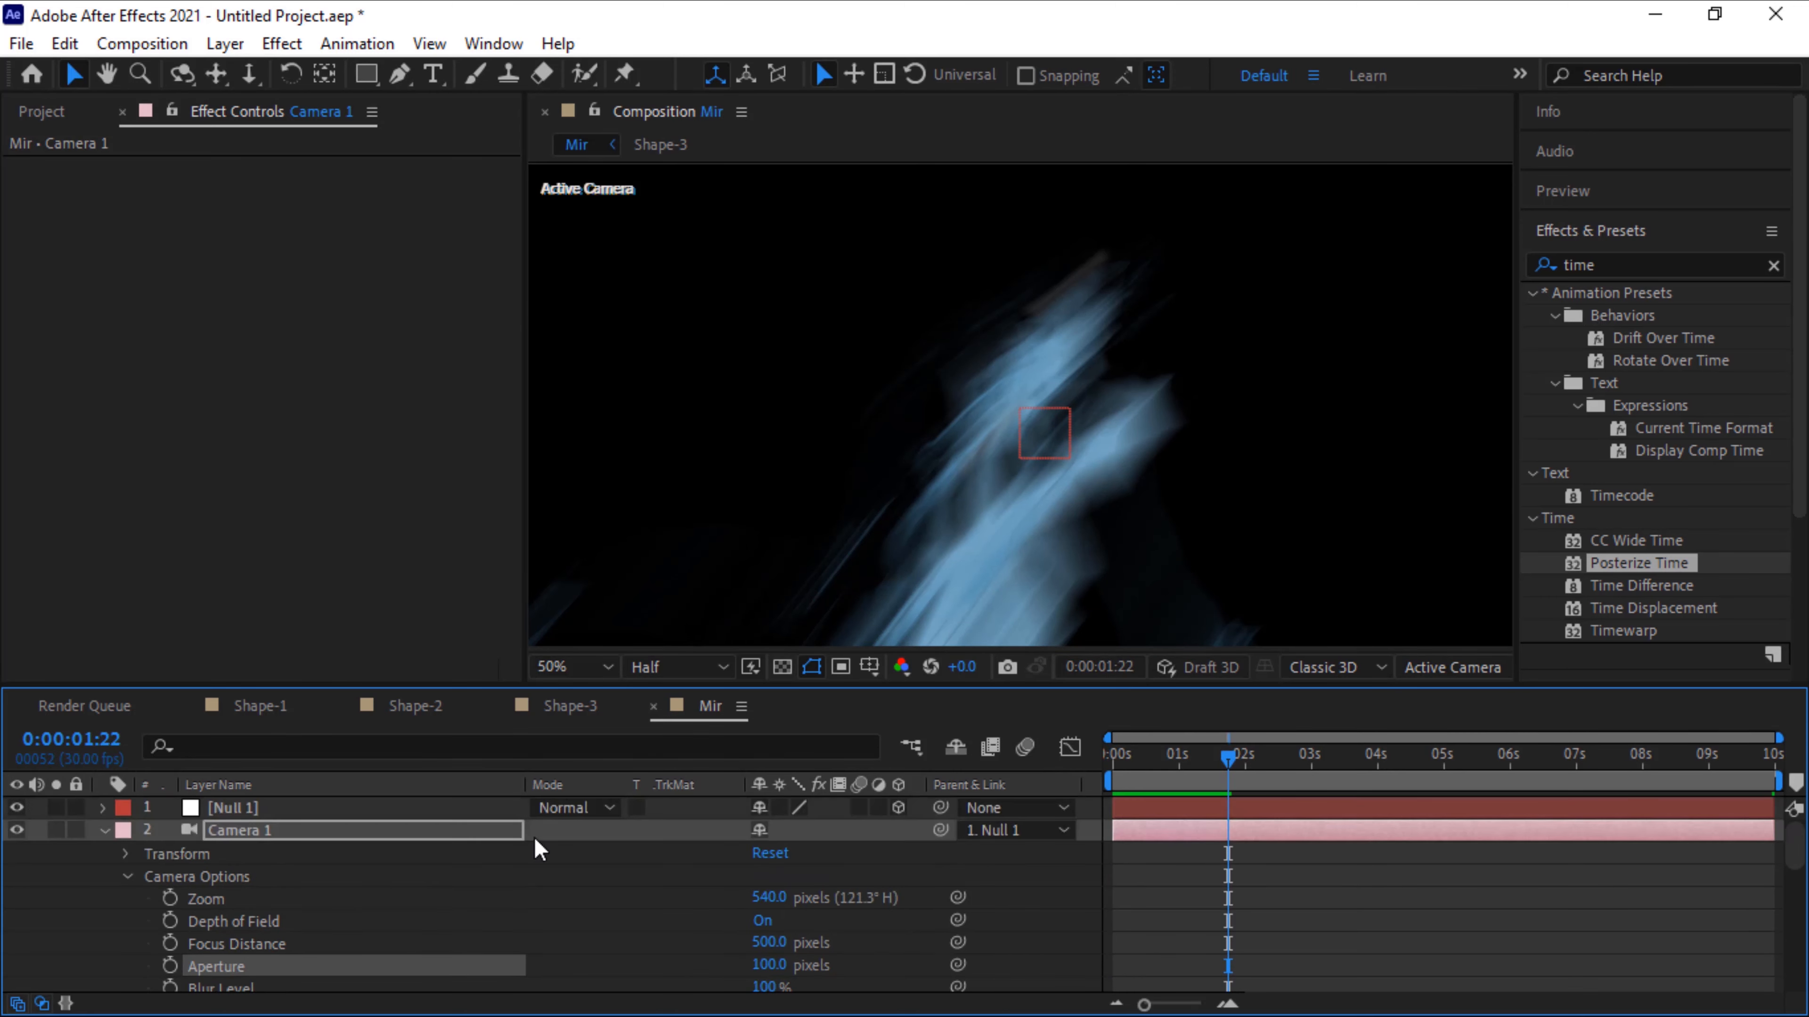
left_click(104, 832)
left_click(133, 404)
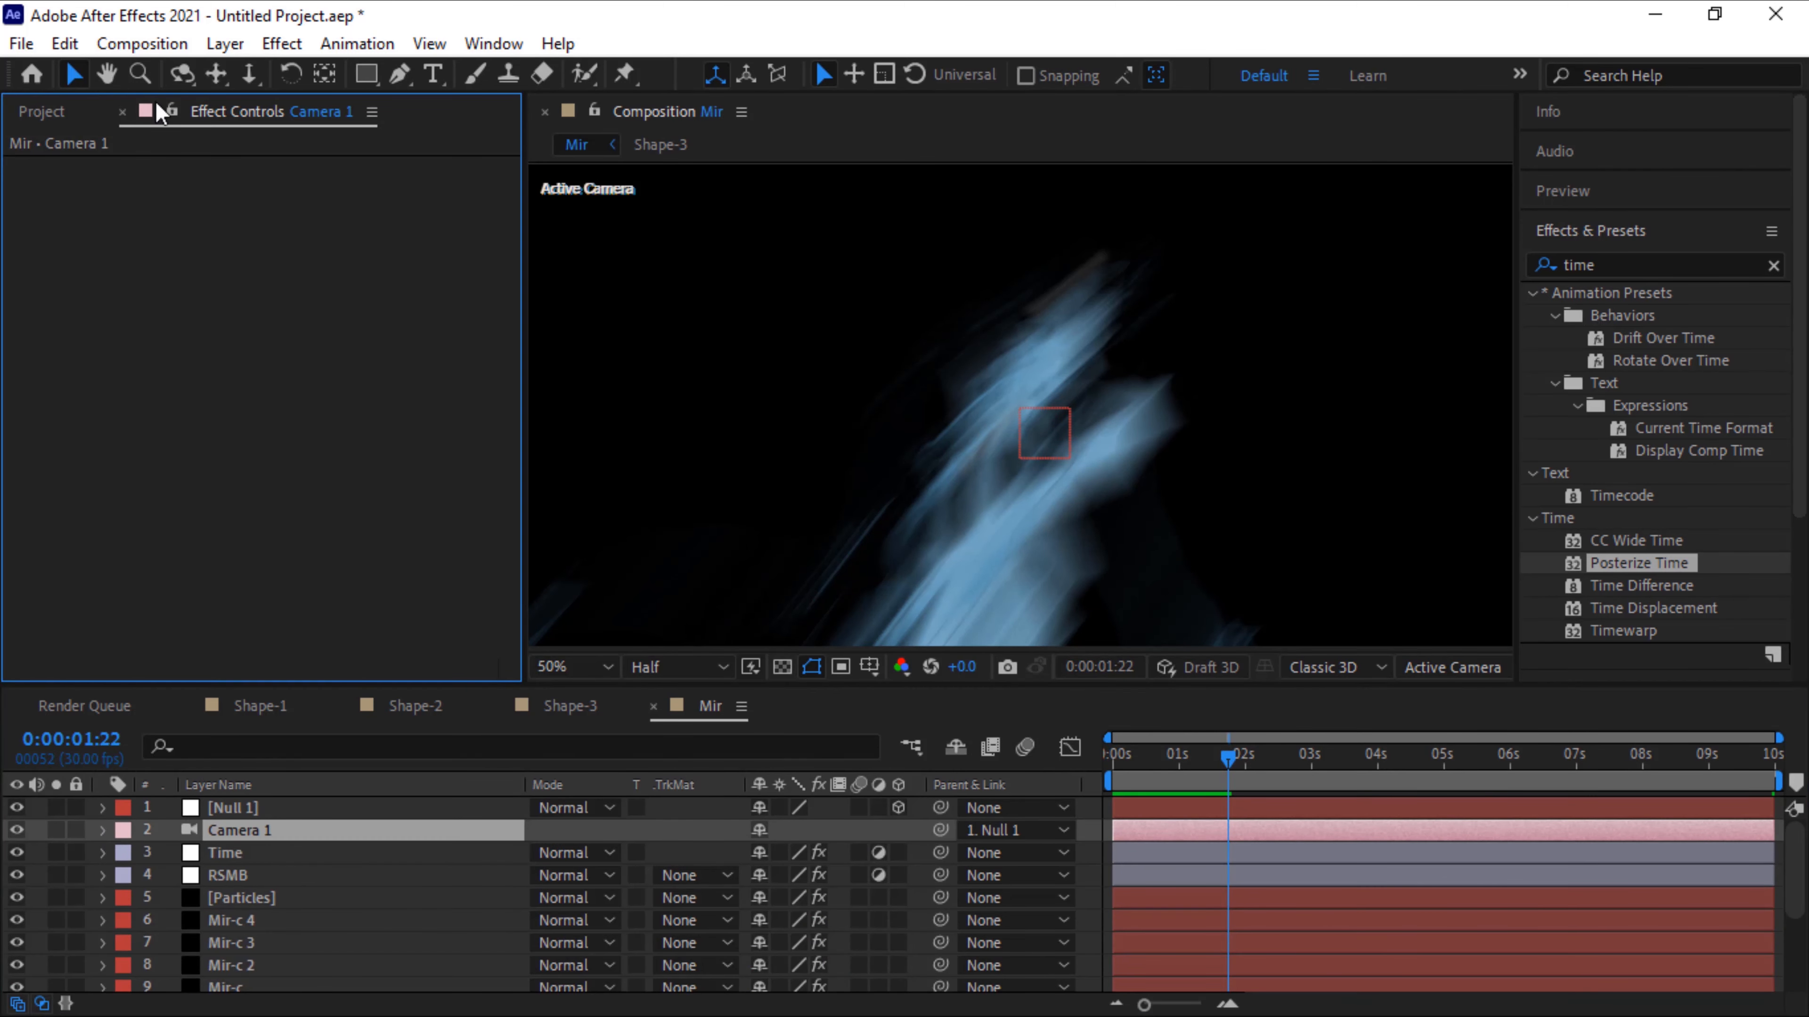
left_click(144, 49)
left_click(164, 70)
type("F")
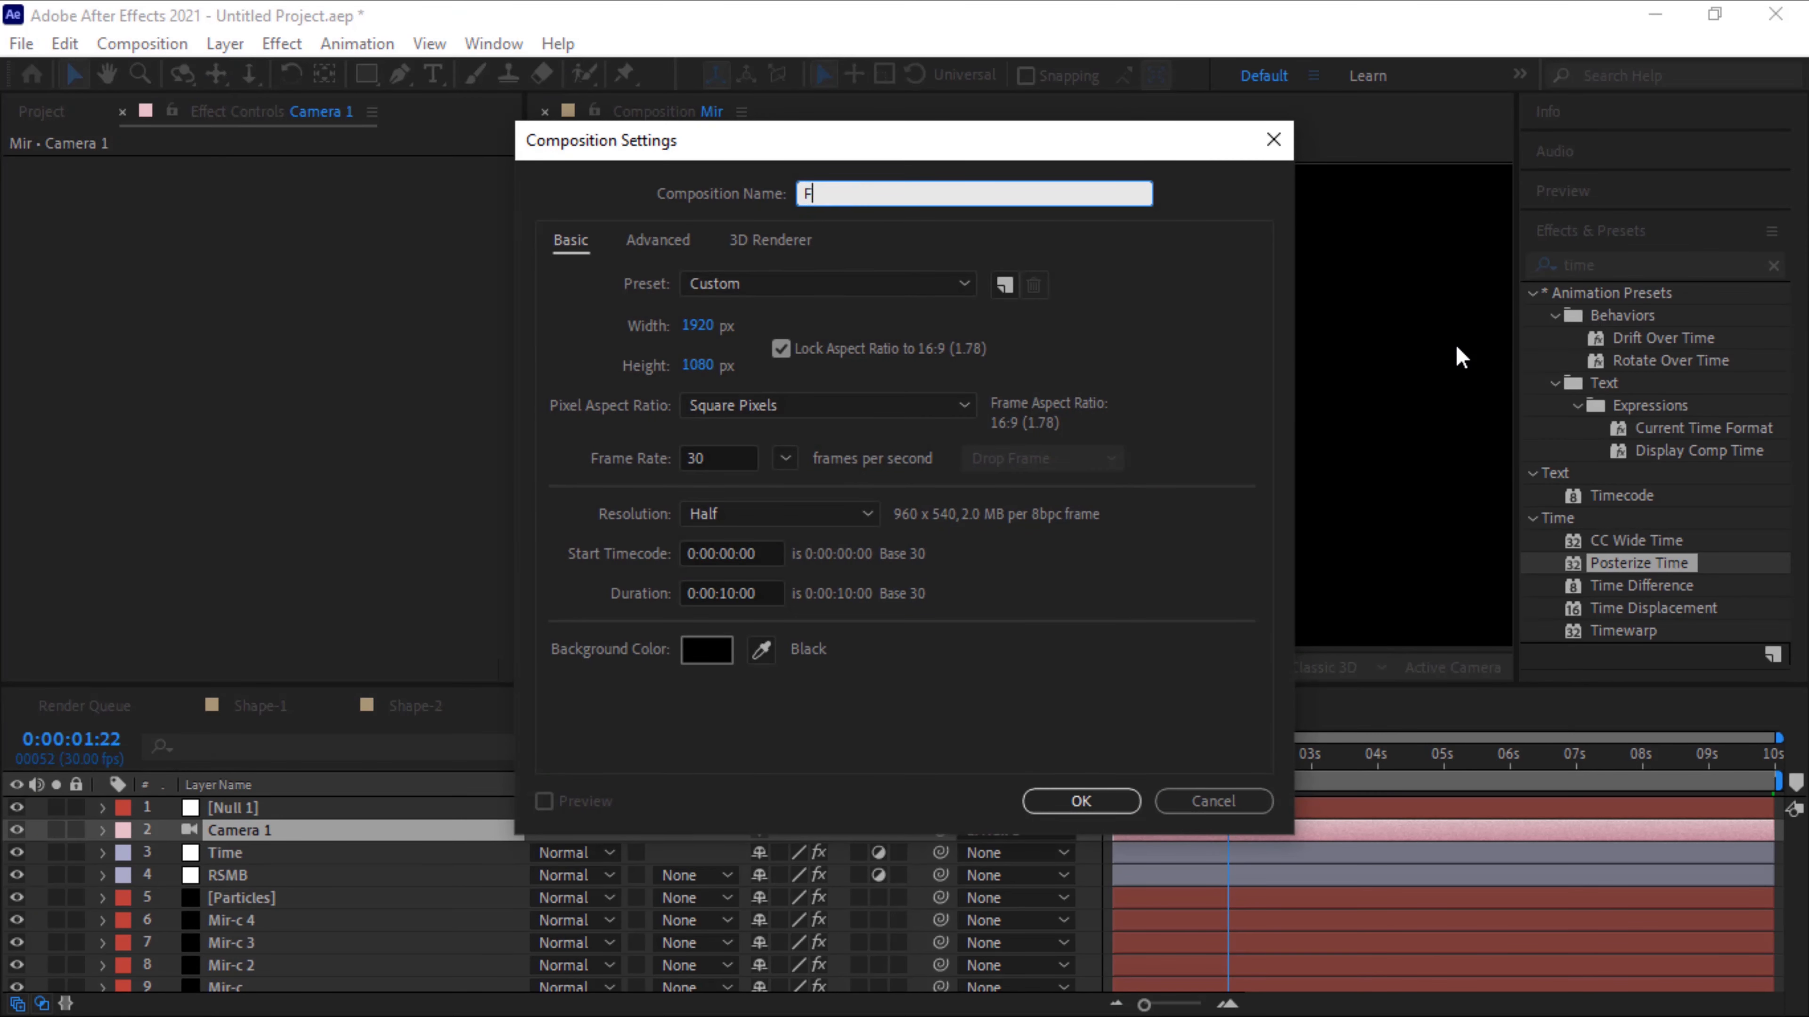
type("inal")
key("Return")
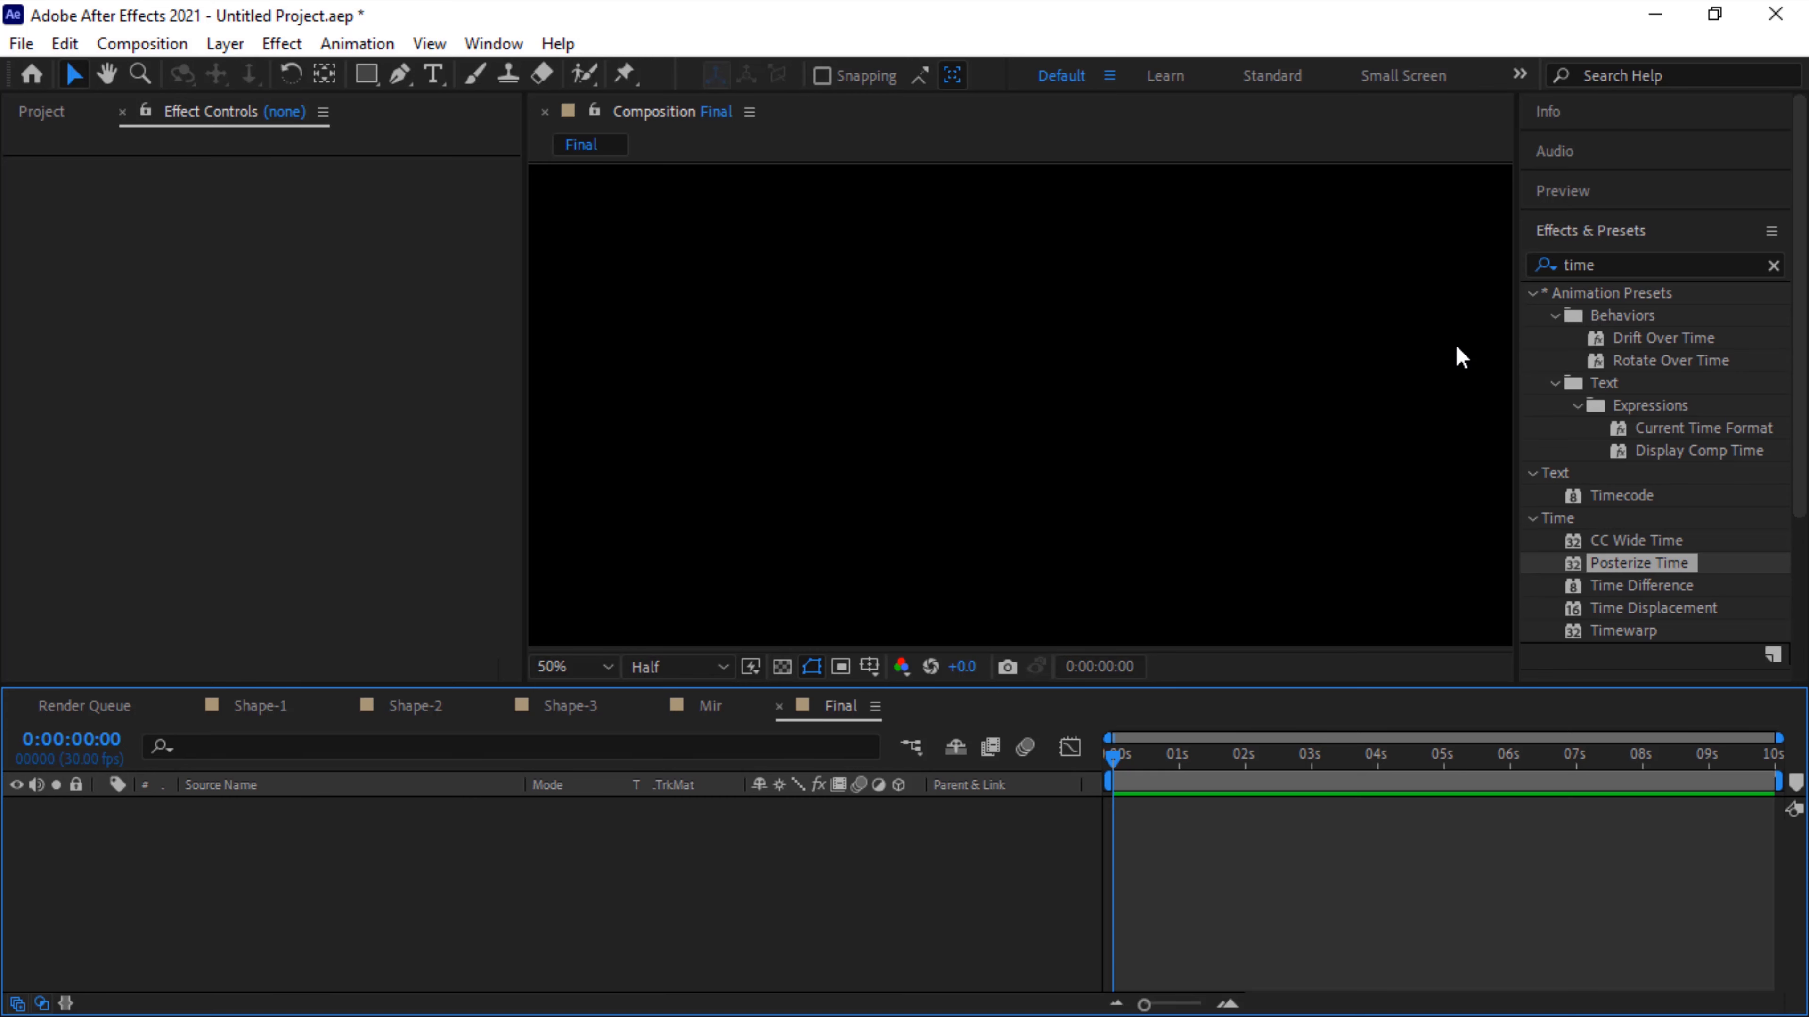
Add a black 1920 × 1080 solid named BG to the Final composition
right_click(402, 878)
mouse_move(566, 565)
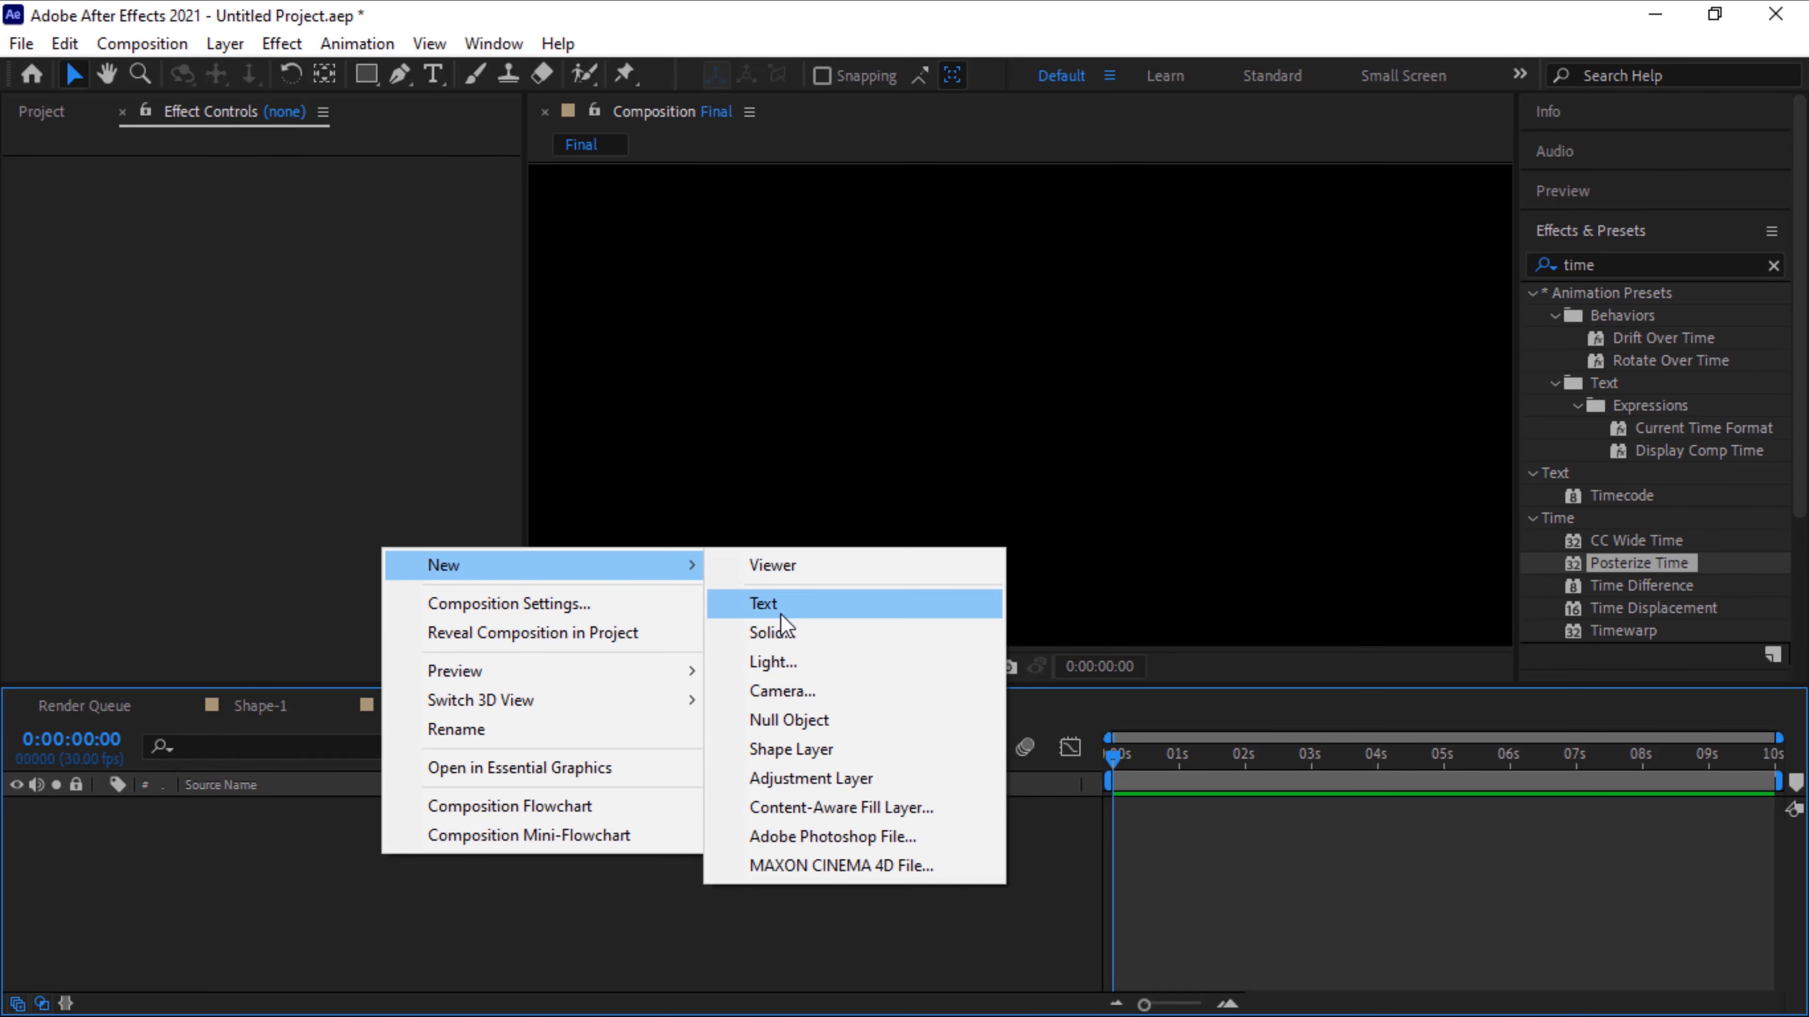
left_click(790, 629)
type("BG")
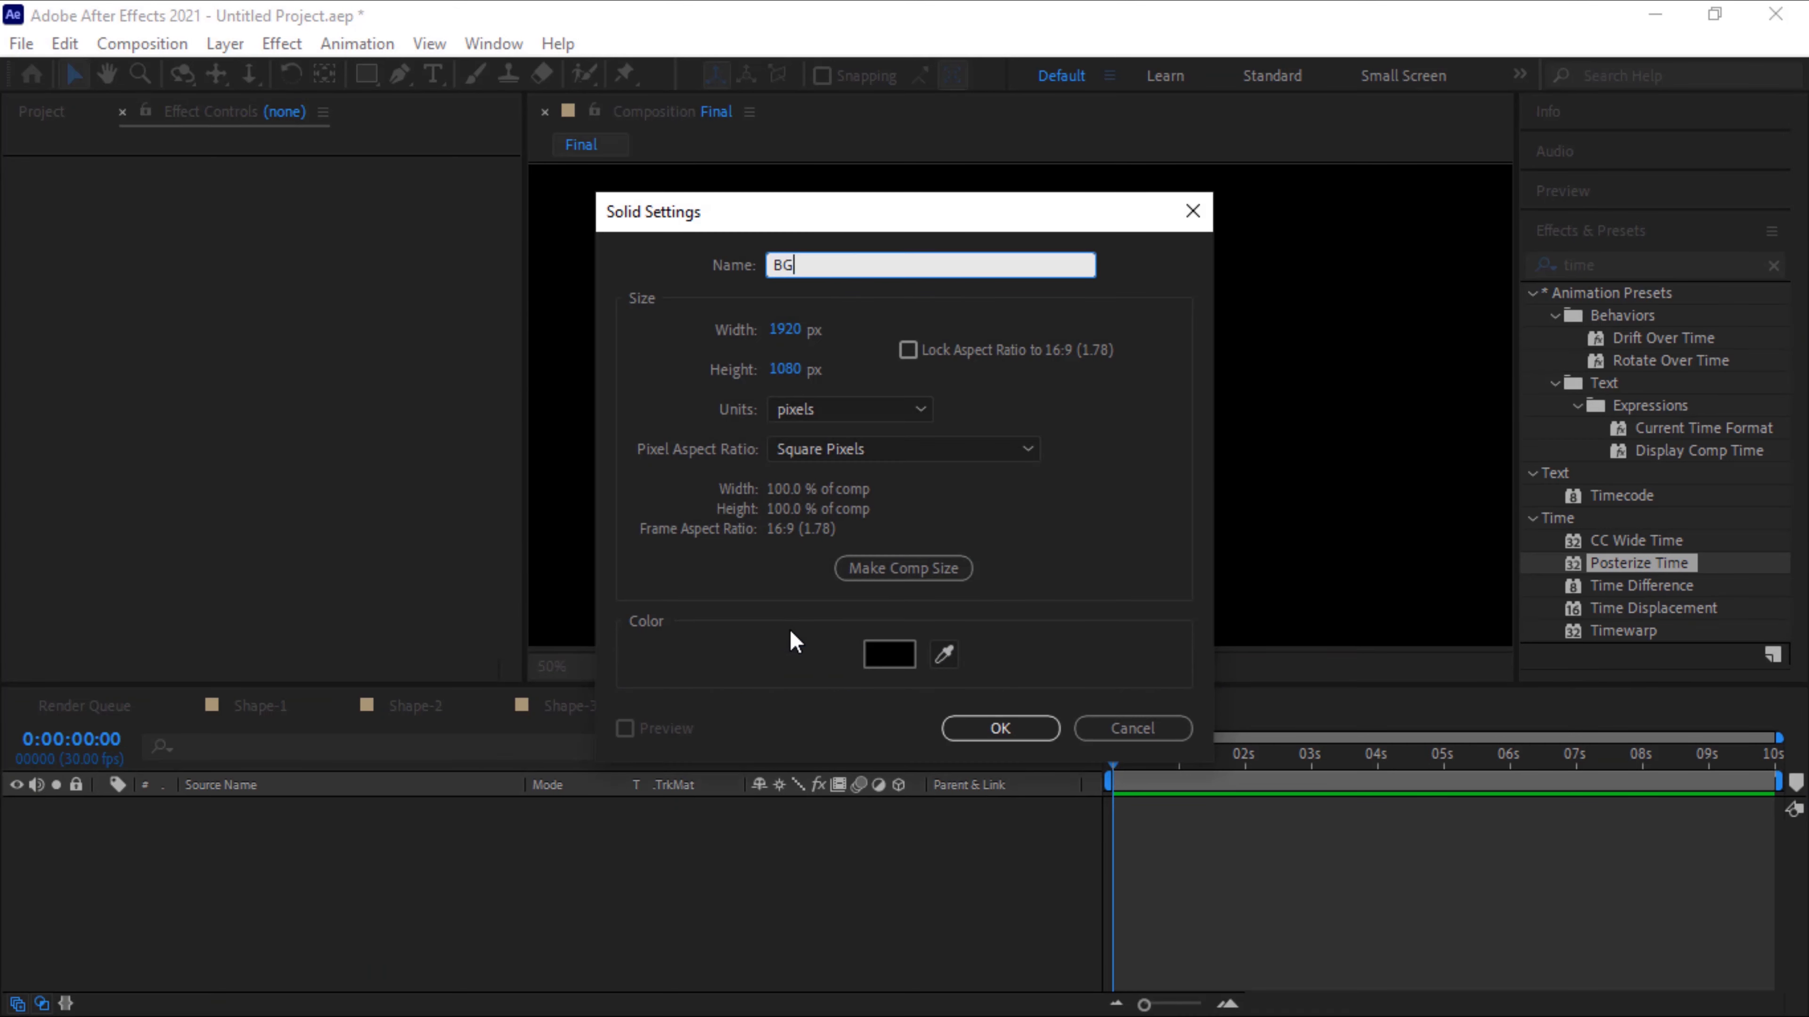
key("Return")
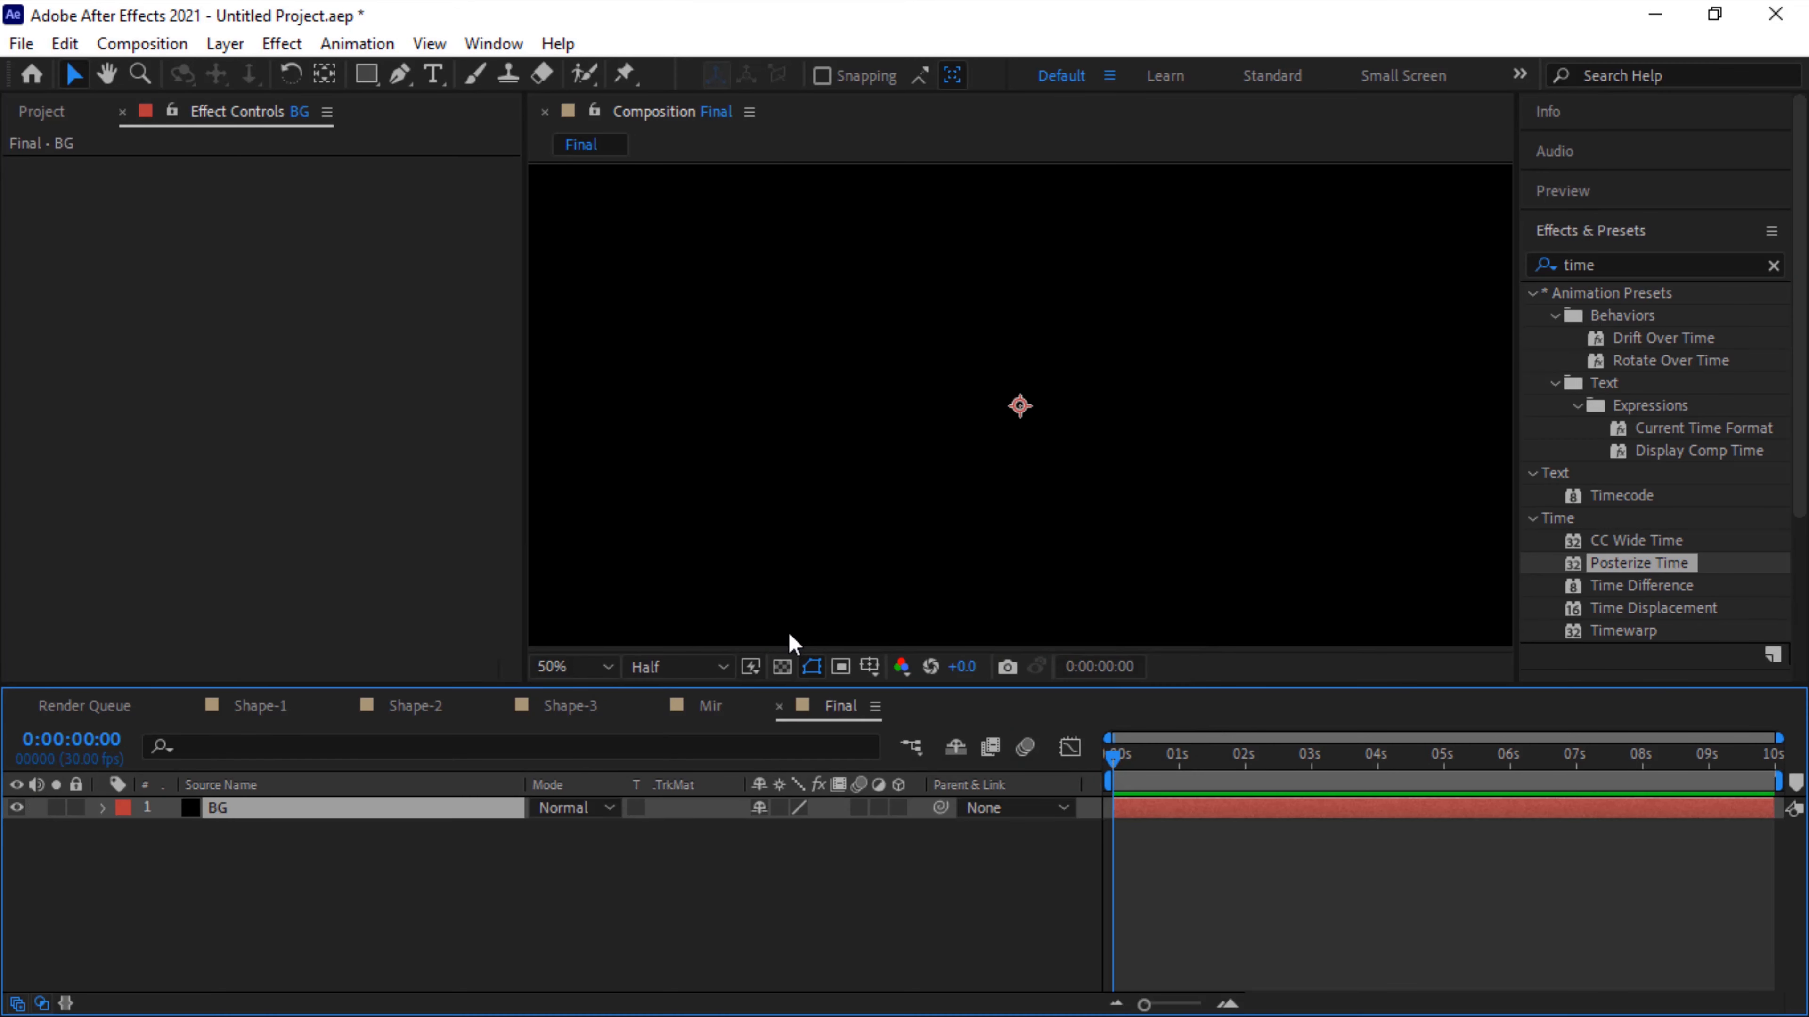
Find the 4-Color Gradient effect and apply it to the BG solid
left_click(1635, 264)
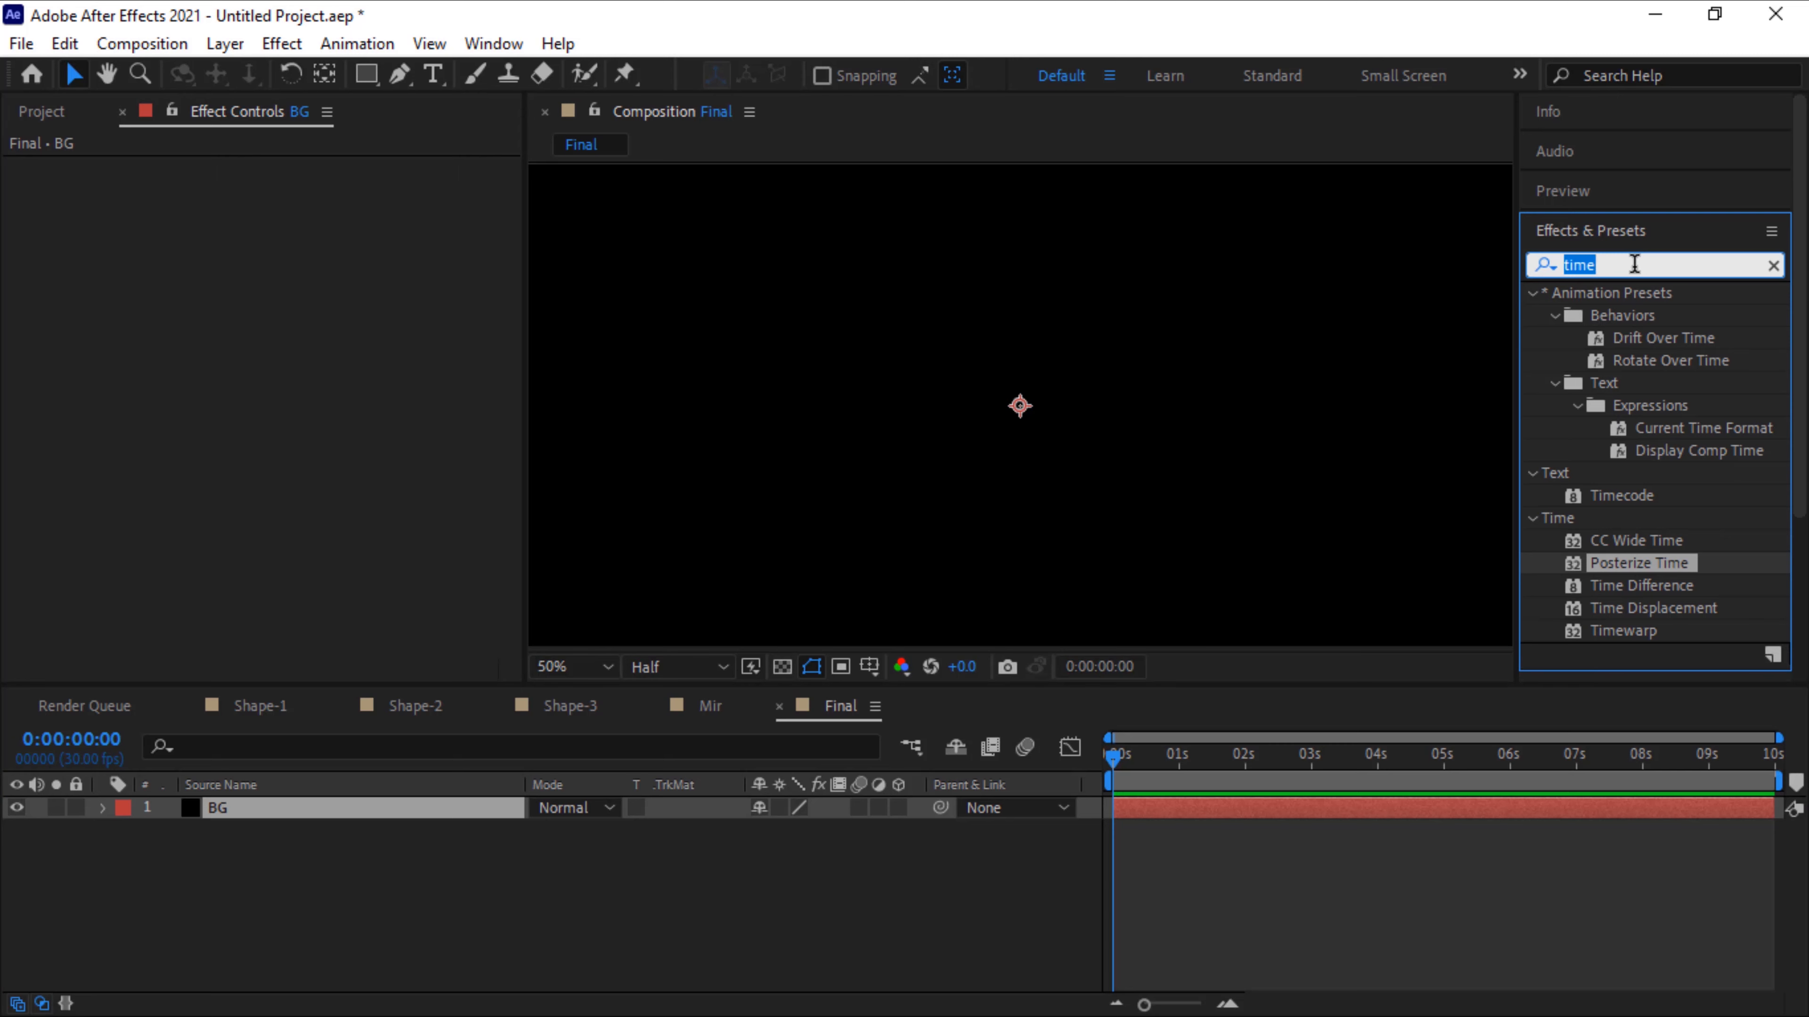
type("gradien")
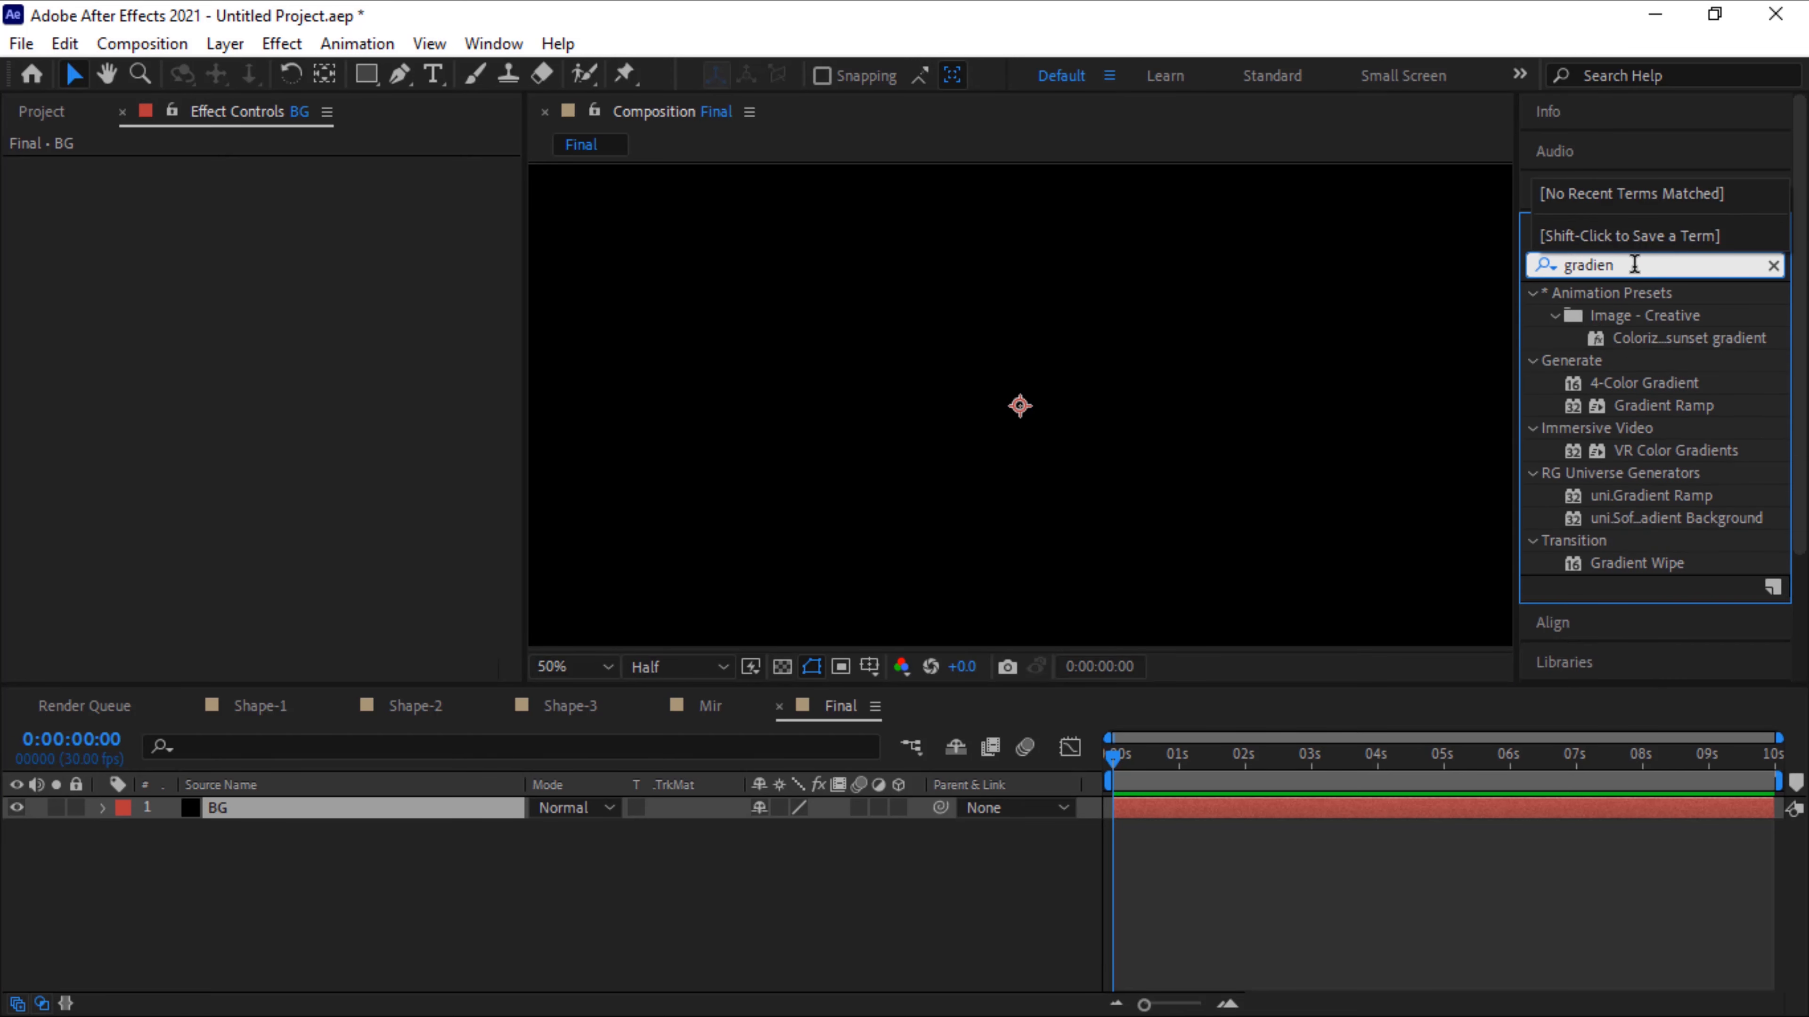
double_click(1677, 384)
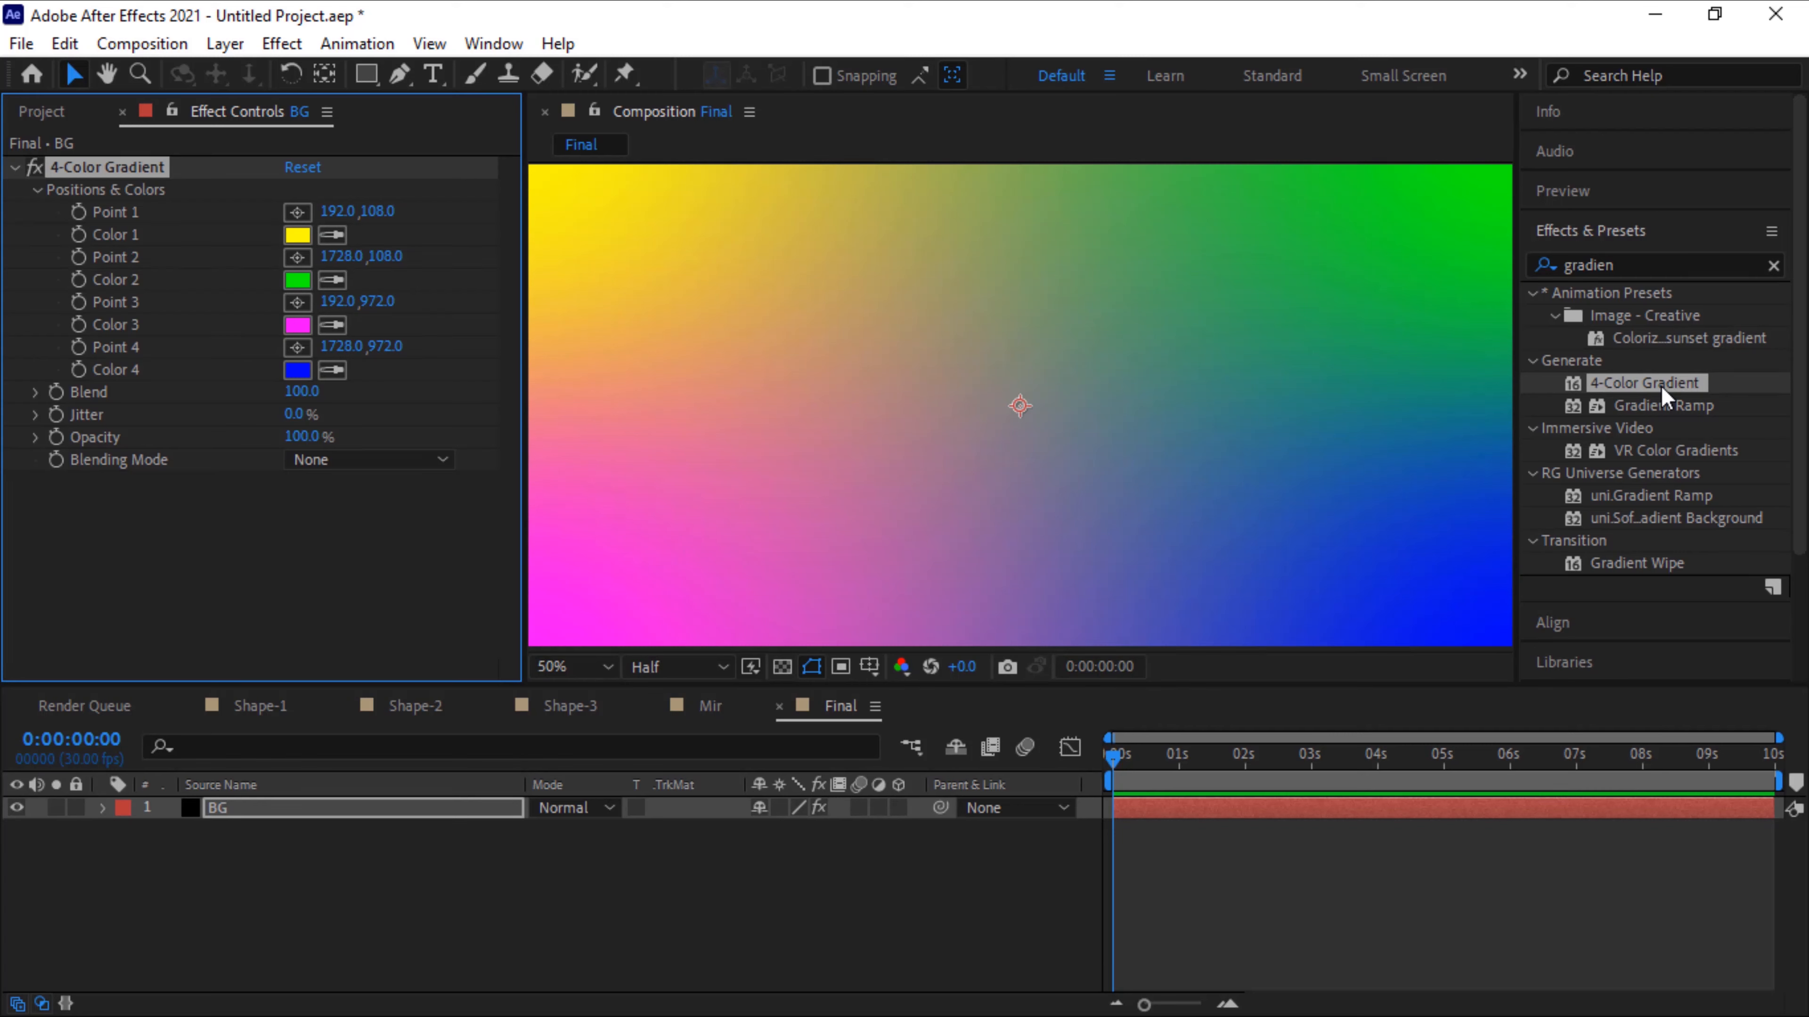
Position Point 1 of the BG layer's 4-Color Gradient at 930, 528
left_click(349, 211)
type("930")
key("Tab")
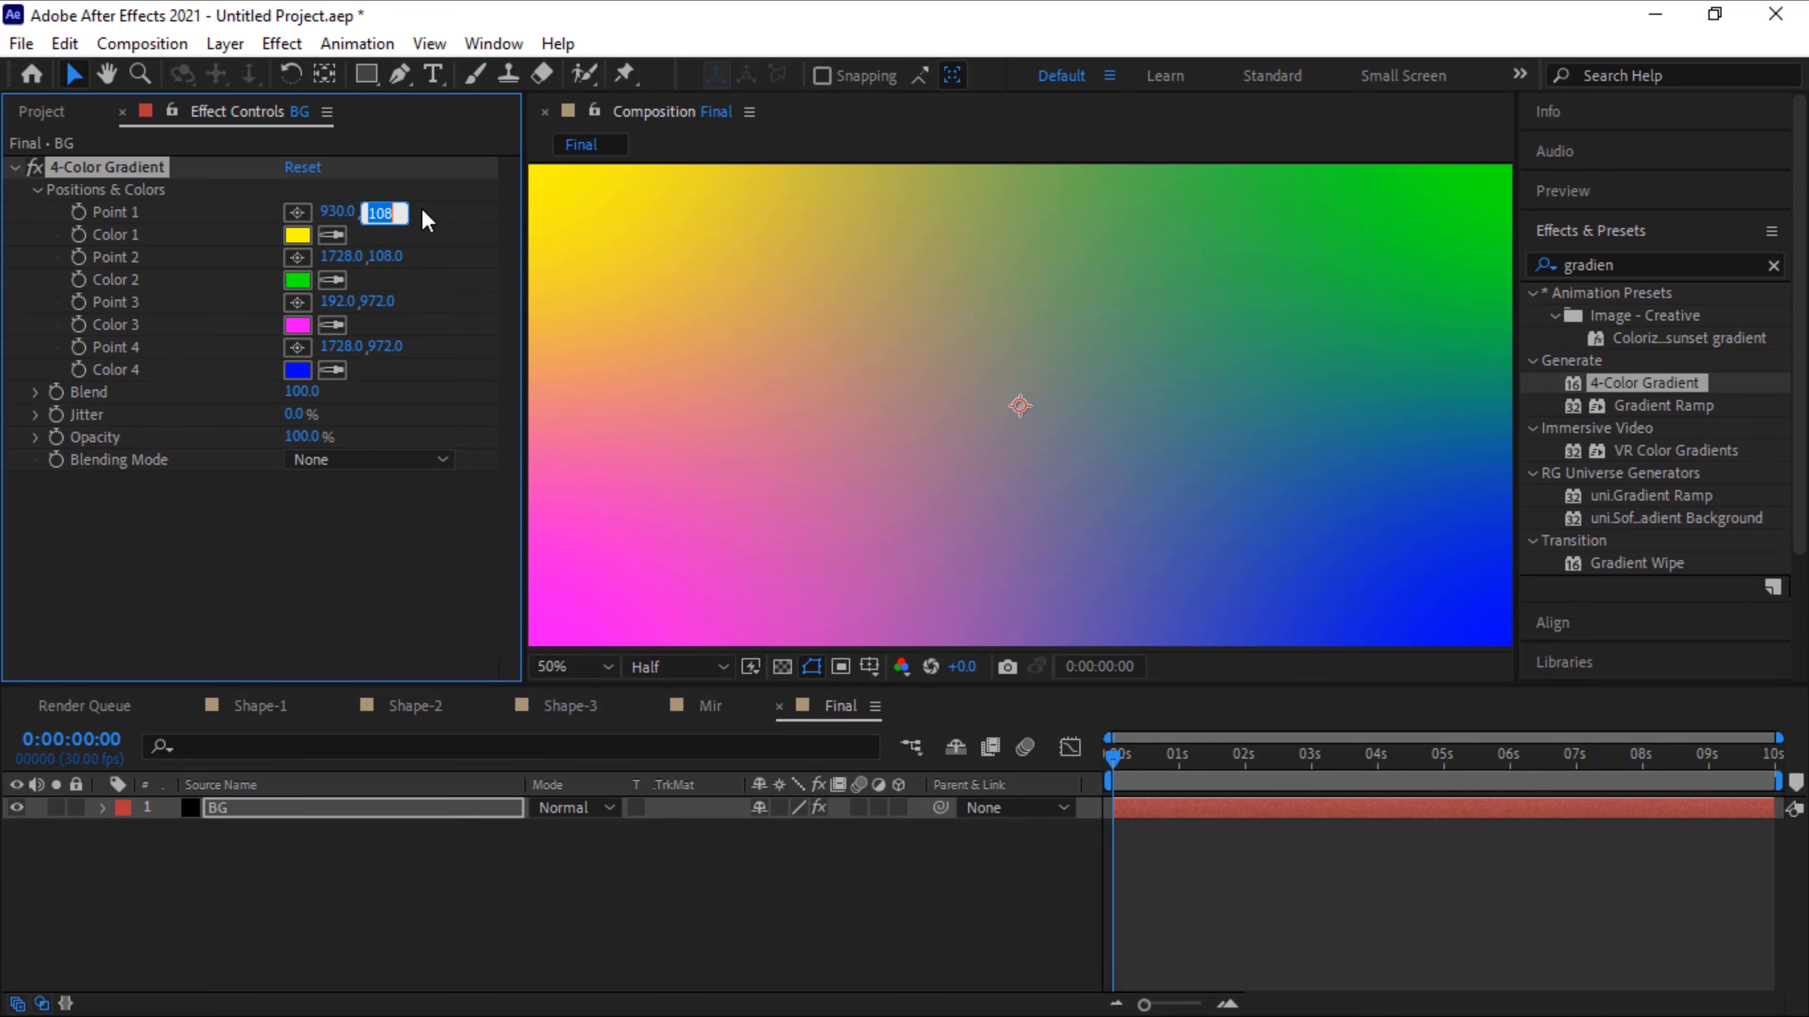
type("528")
key("Return")
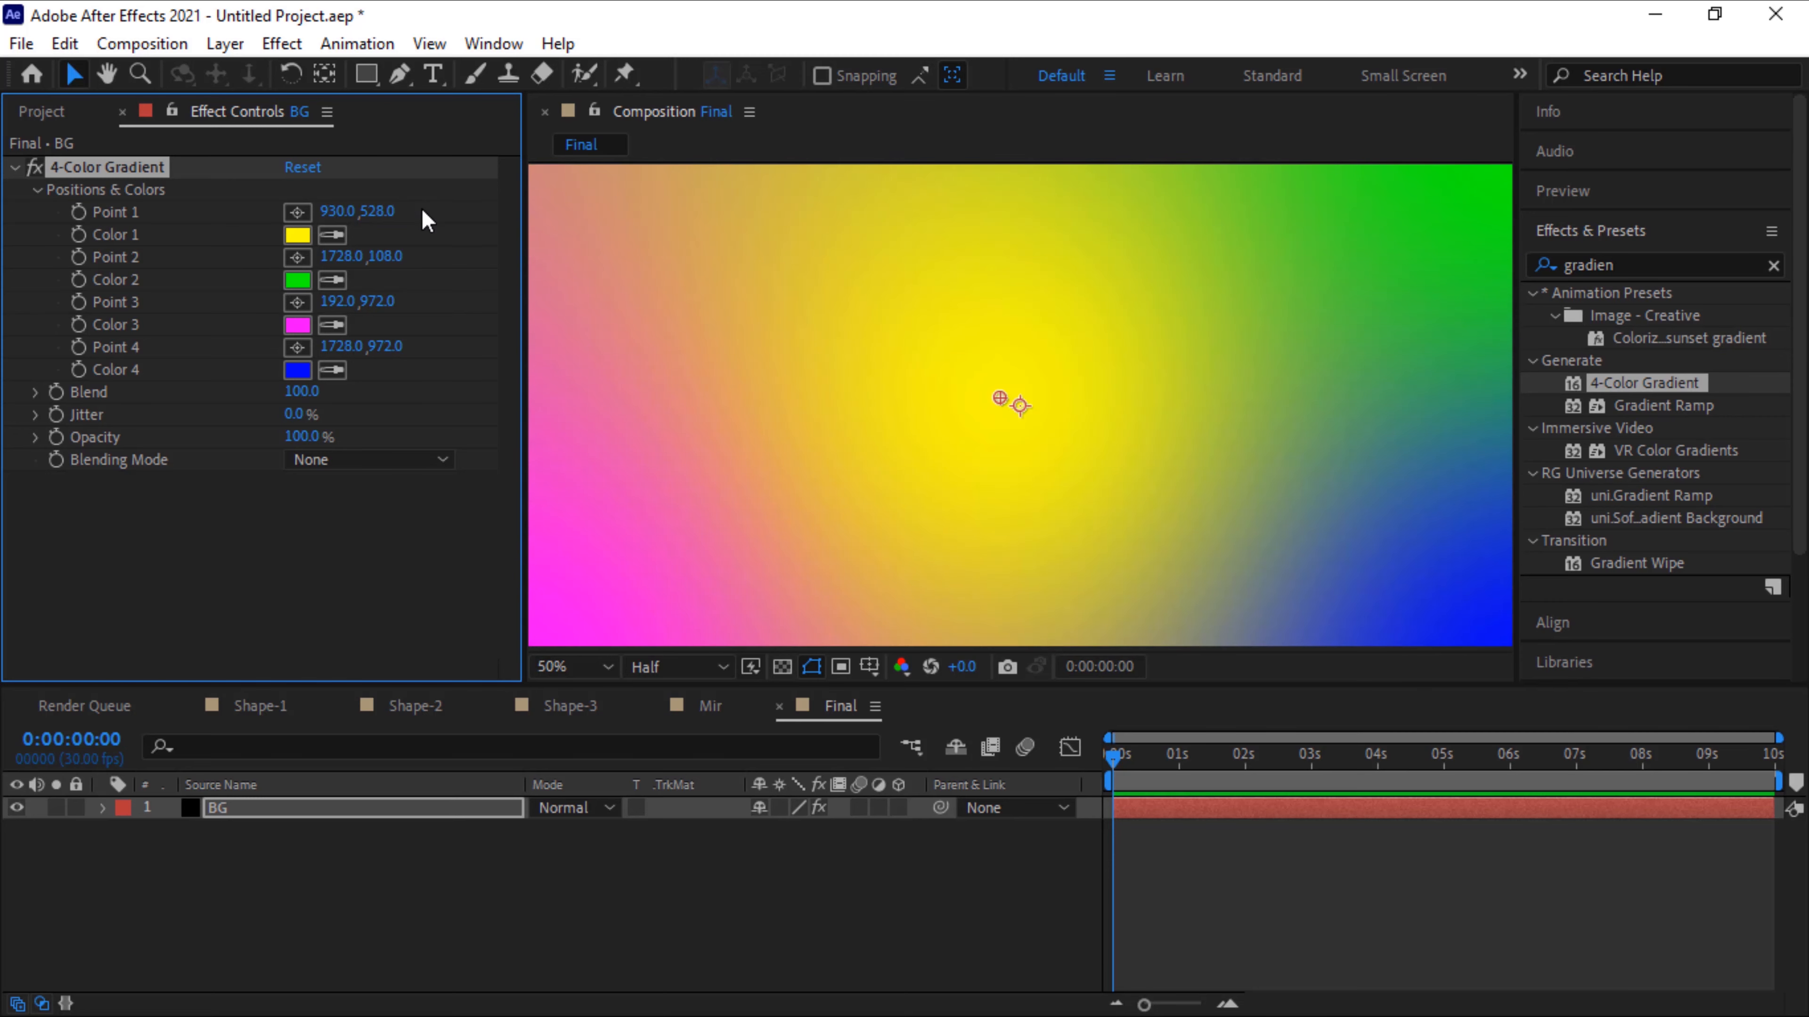
Set the gradient's Color 1 to dark grey with hue 0°, saturation 0% and brightness 10%
left_click(298, 235)
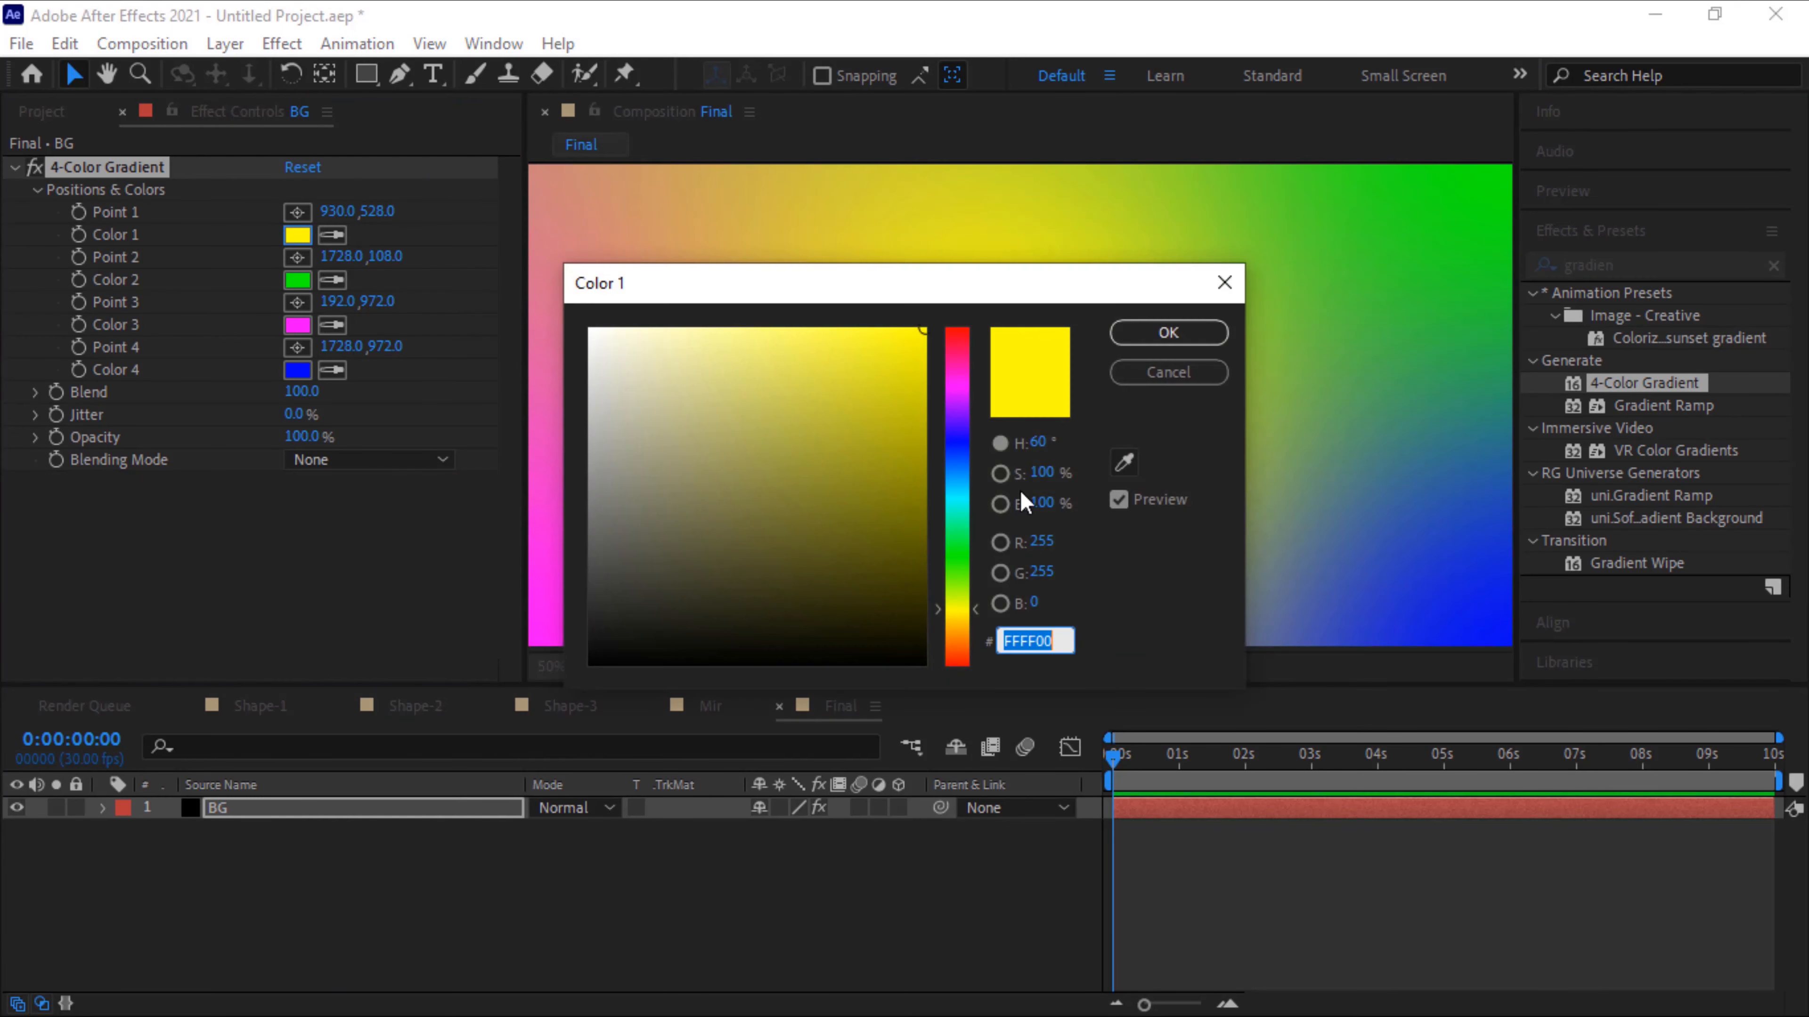
left_click(1057, 442)
type("0")
key("Tab")
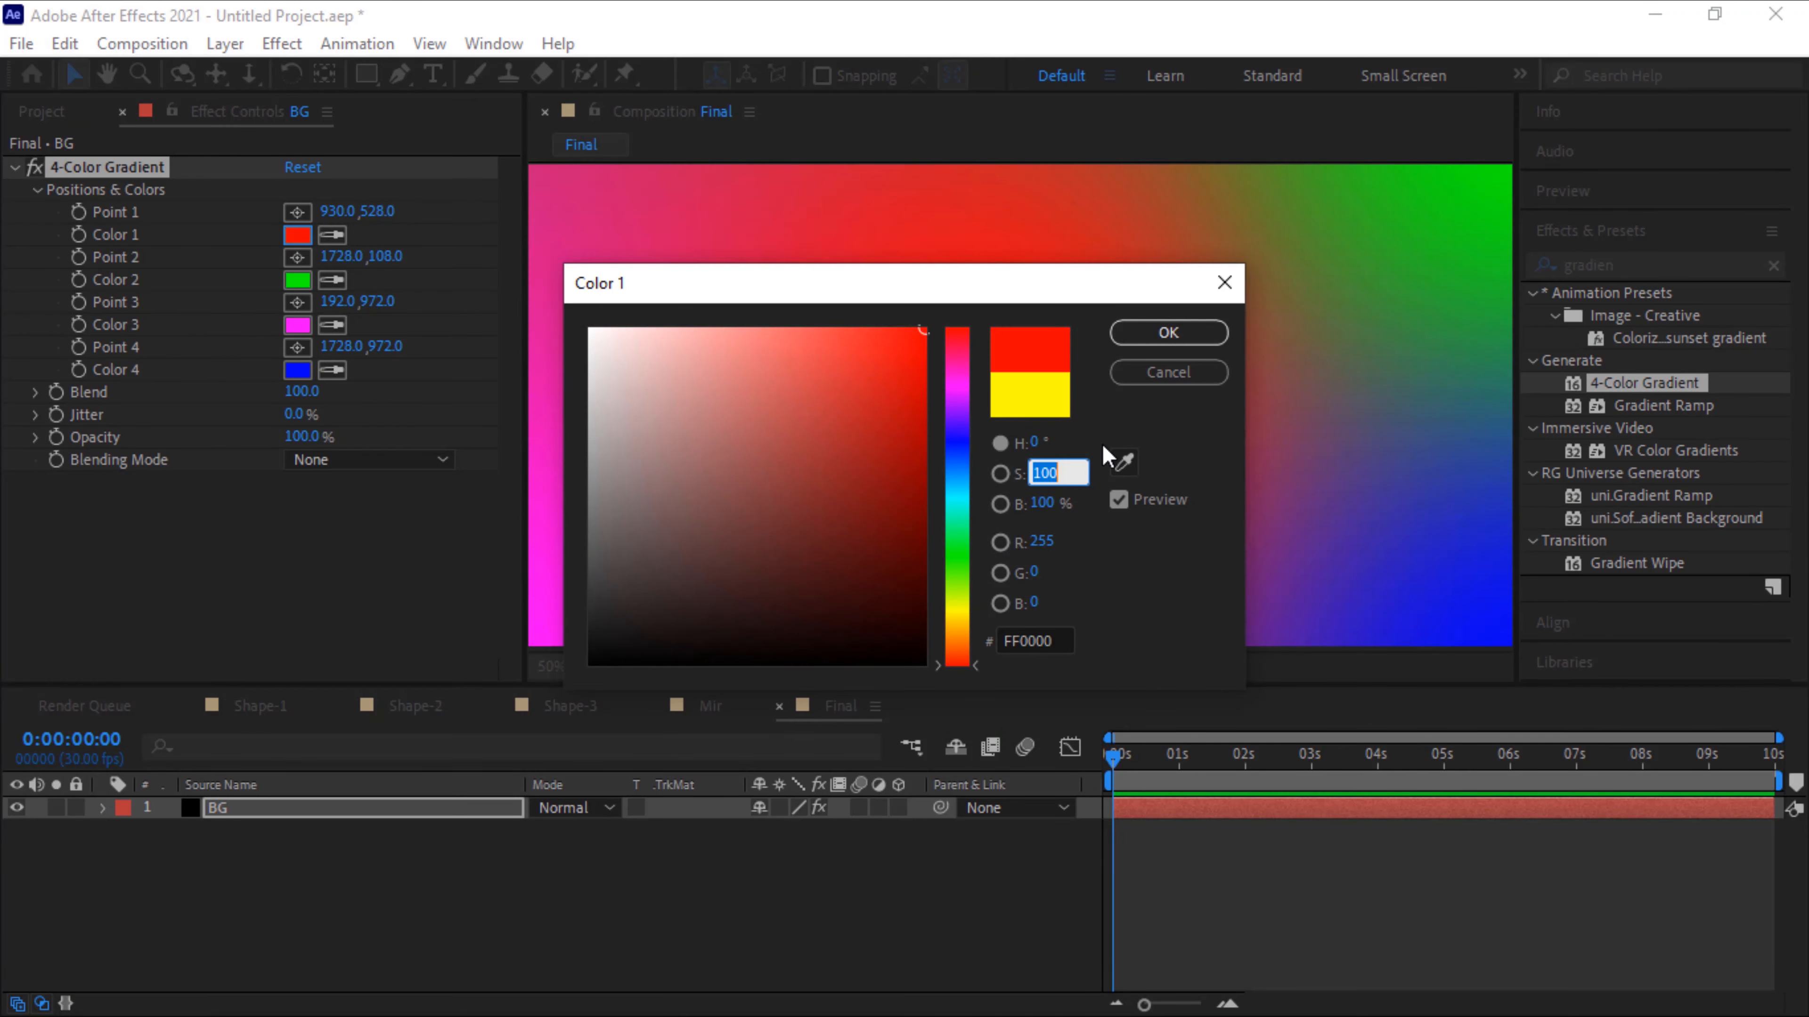
type("0")
key("Tab")
type("10")
key("Return")
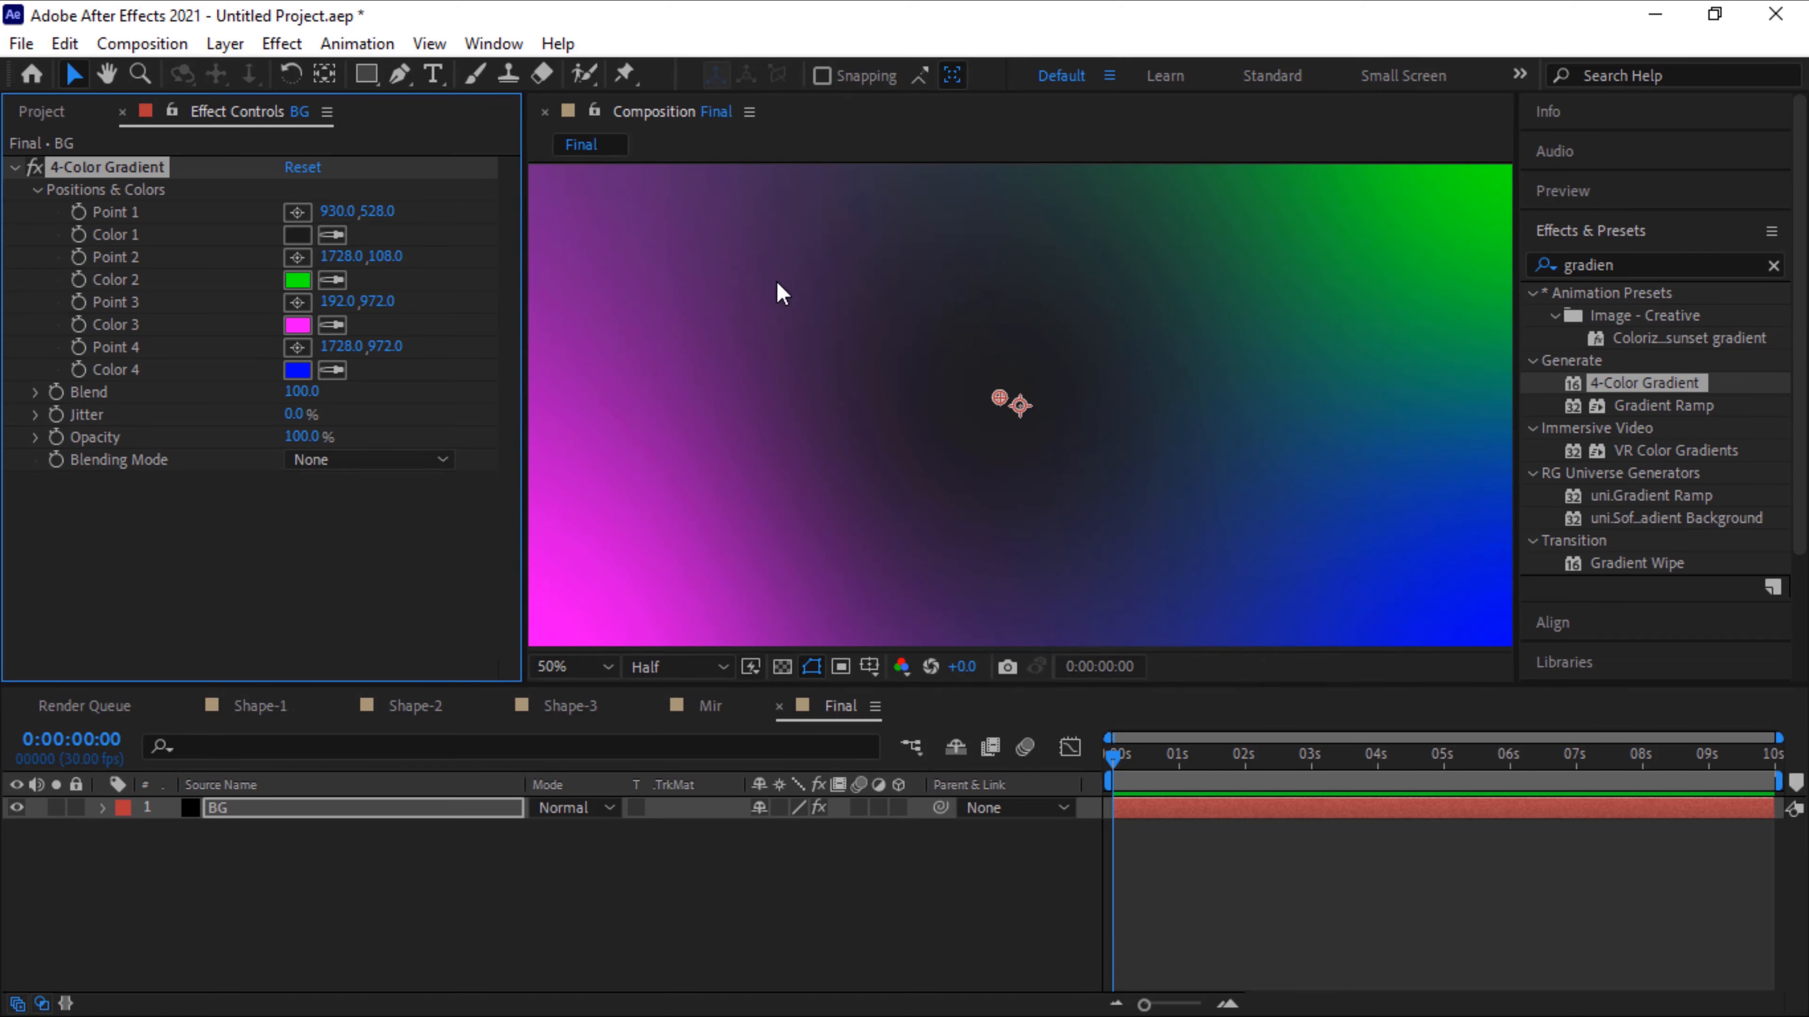
Position Point 2 of the BG layer's 4-Color Gradient at 960, 500
left_click(343, 250)
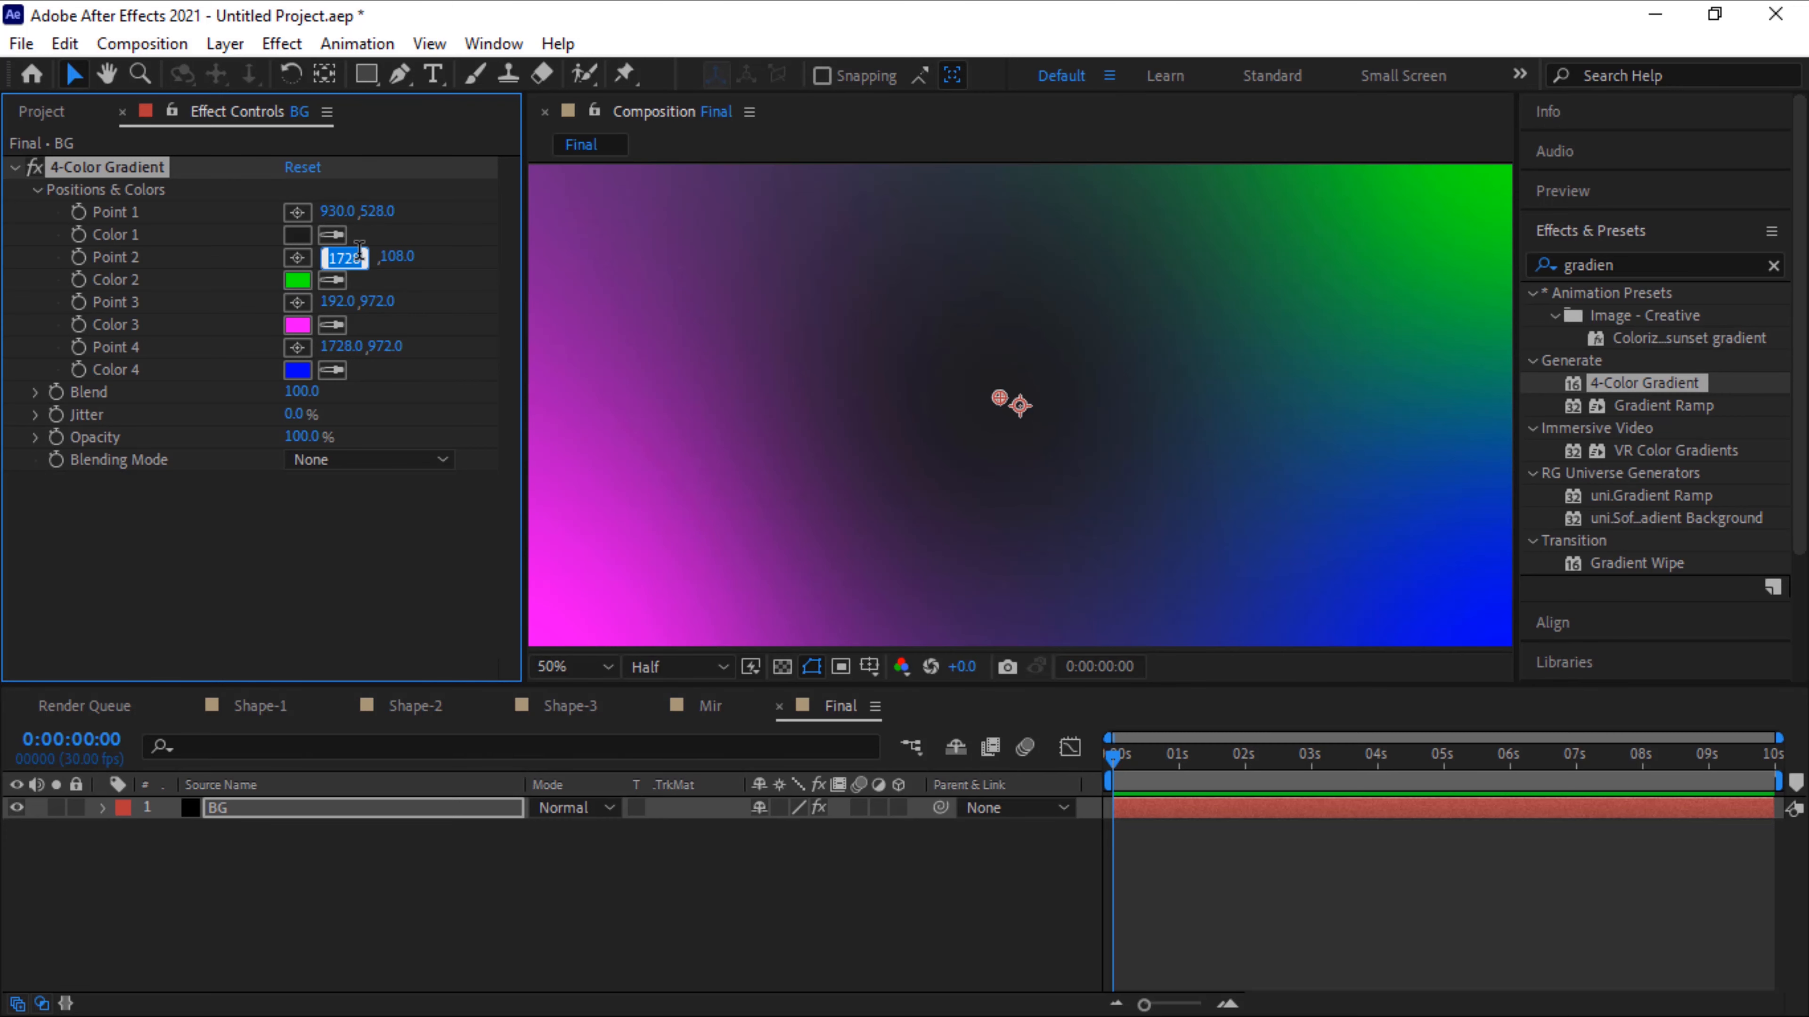
type("960")
key("Tab")
type("500")
key("Return")
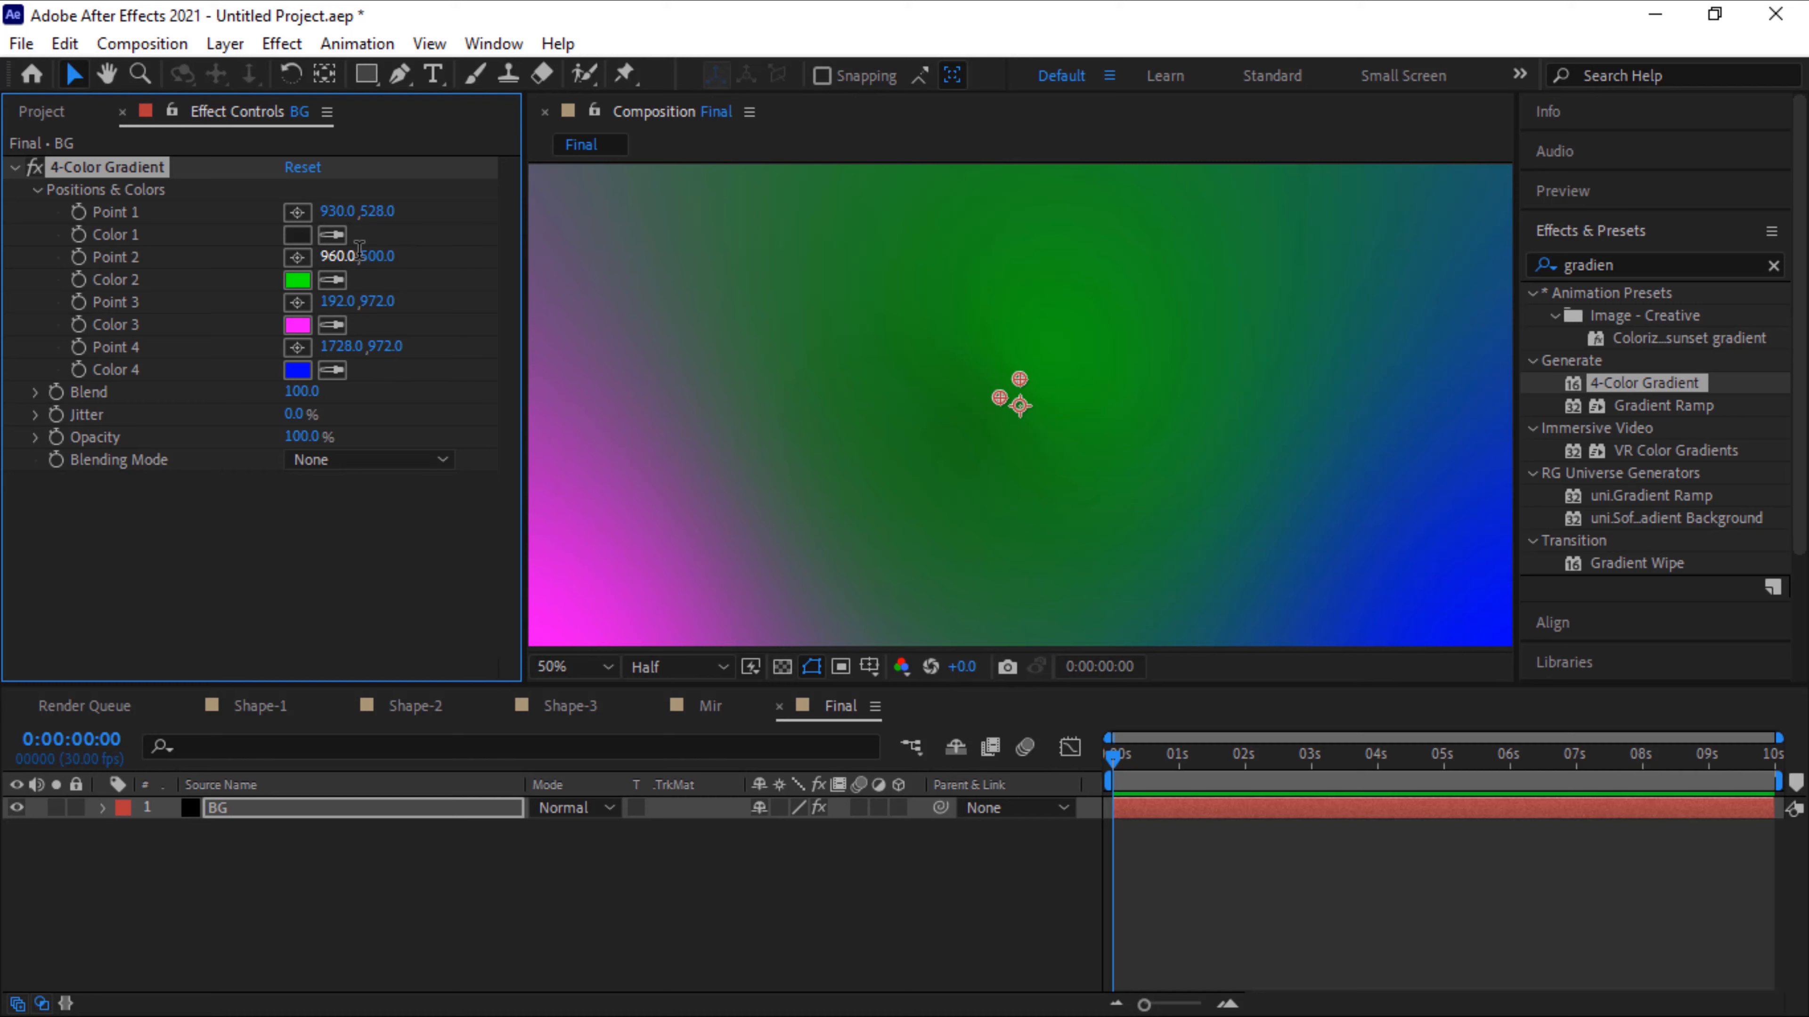
Set the gradient's Color 2 to a dark shade with hue 222°, saturation 14% and brightness 12%
left_click(298, 280)
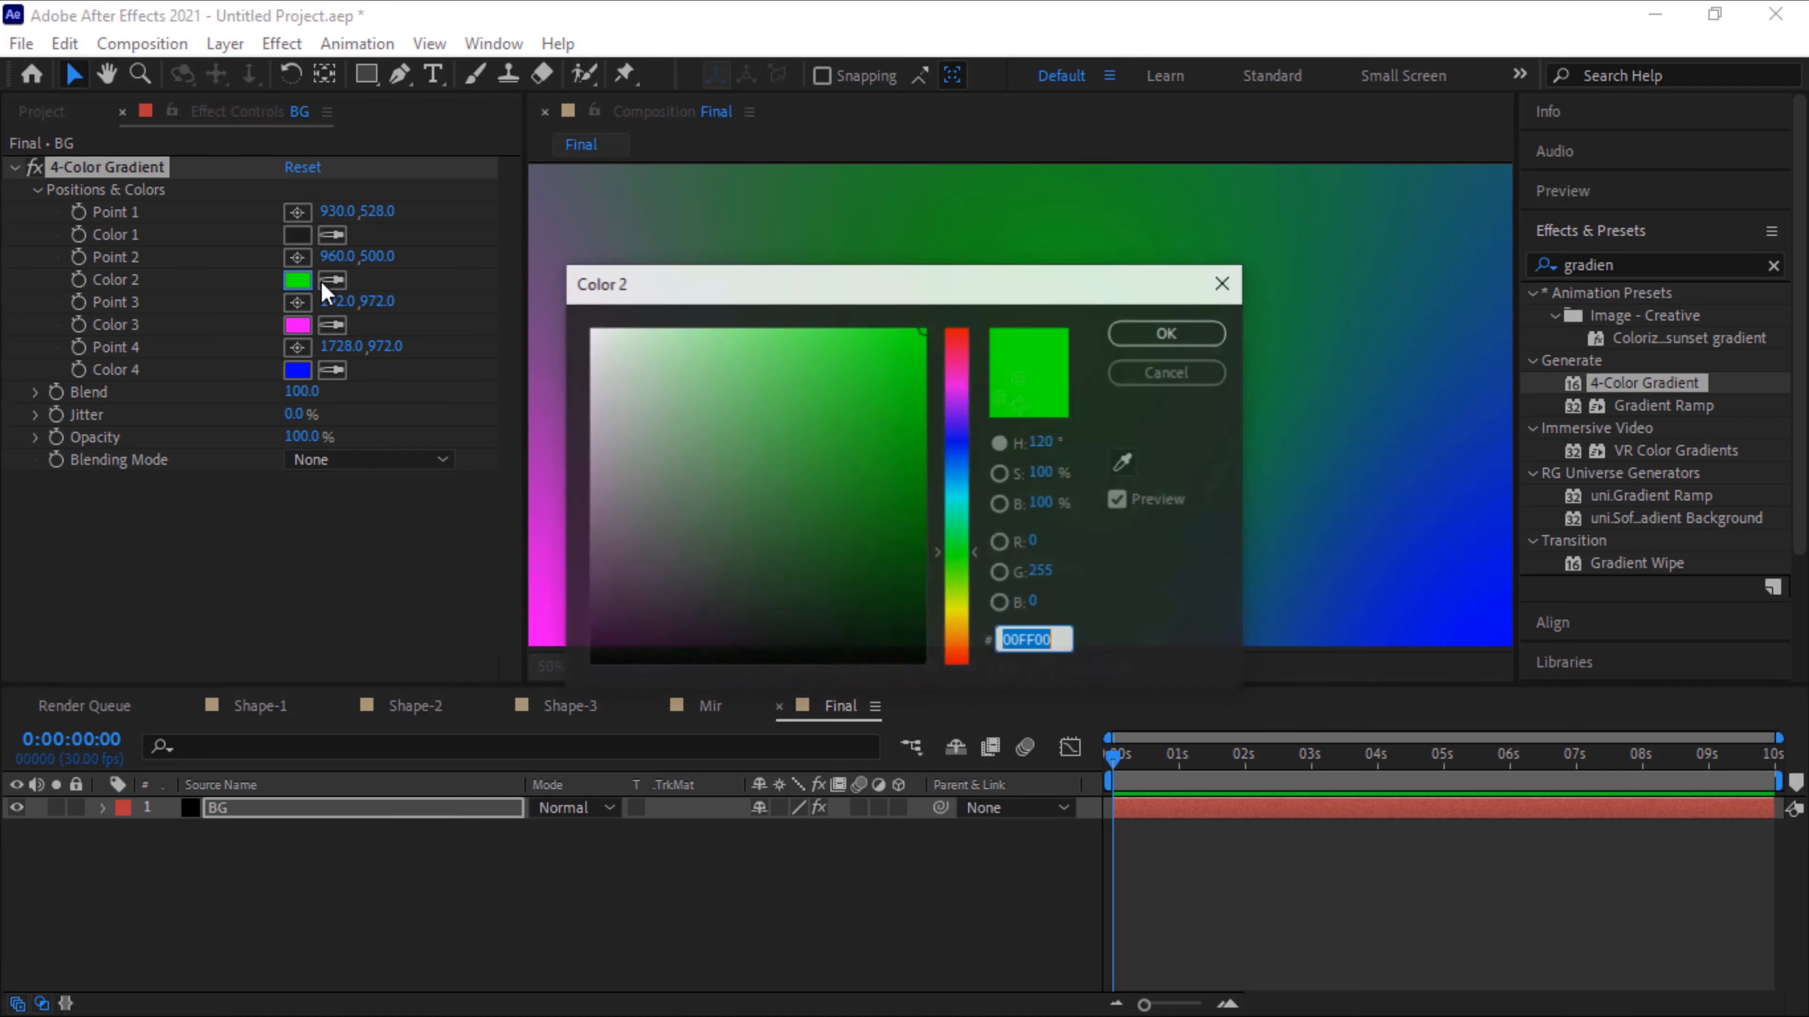
left_click(1044, 446)
type("222")
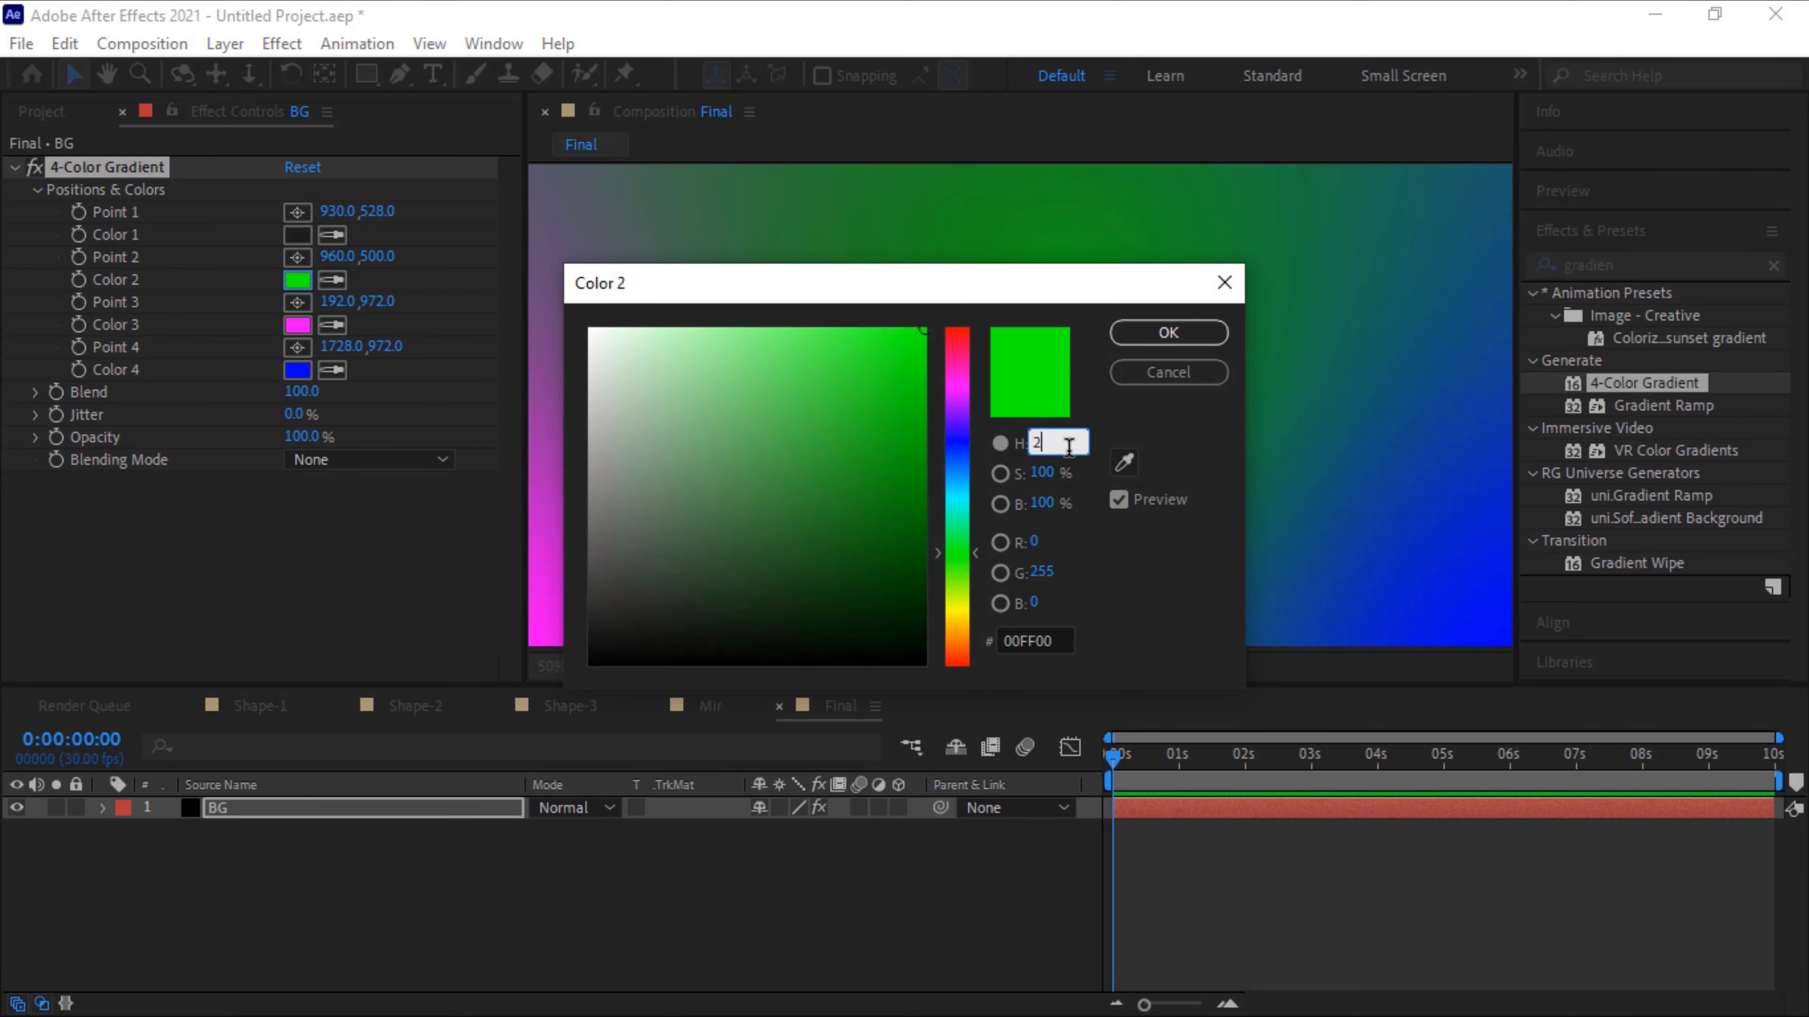
key("Tab")
type("14")
key("Tab")
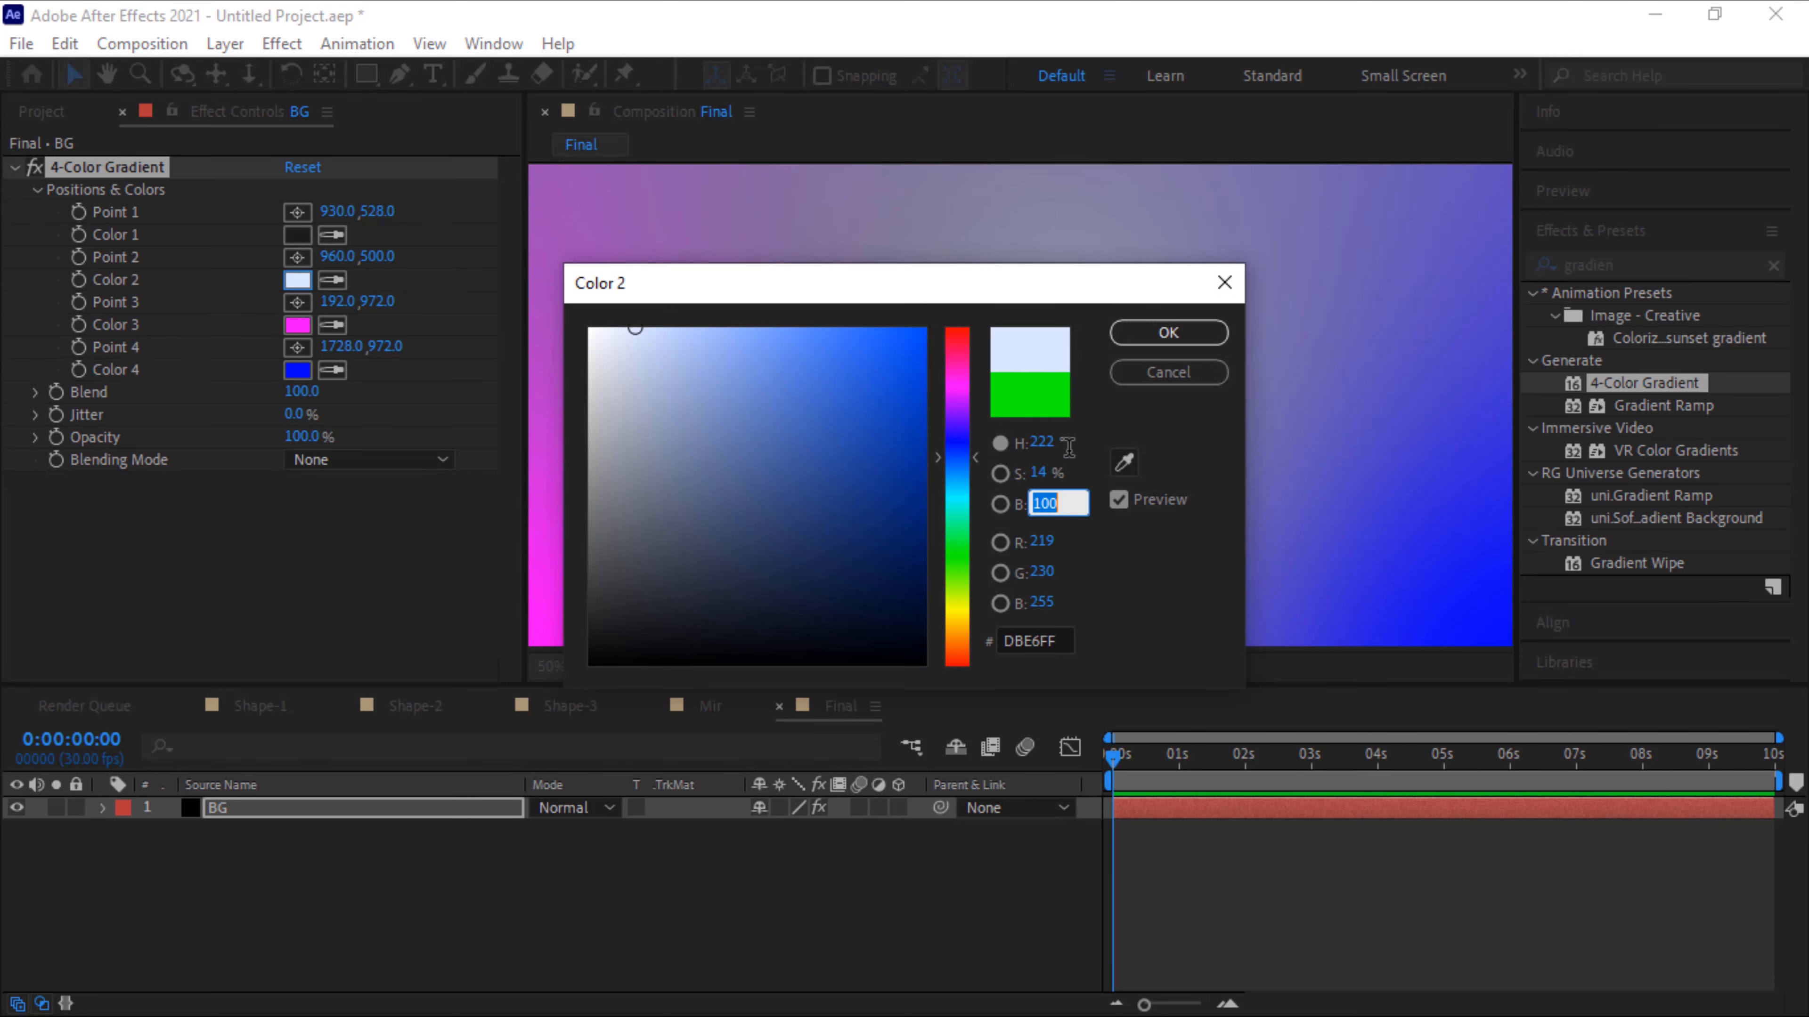
type("12")
key("Return")
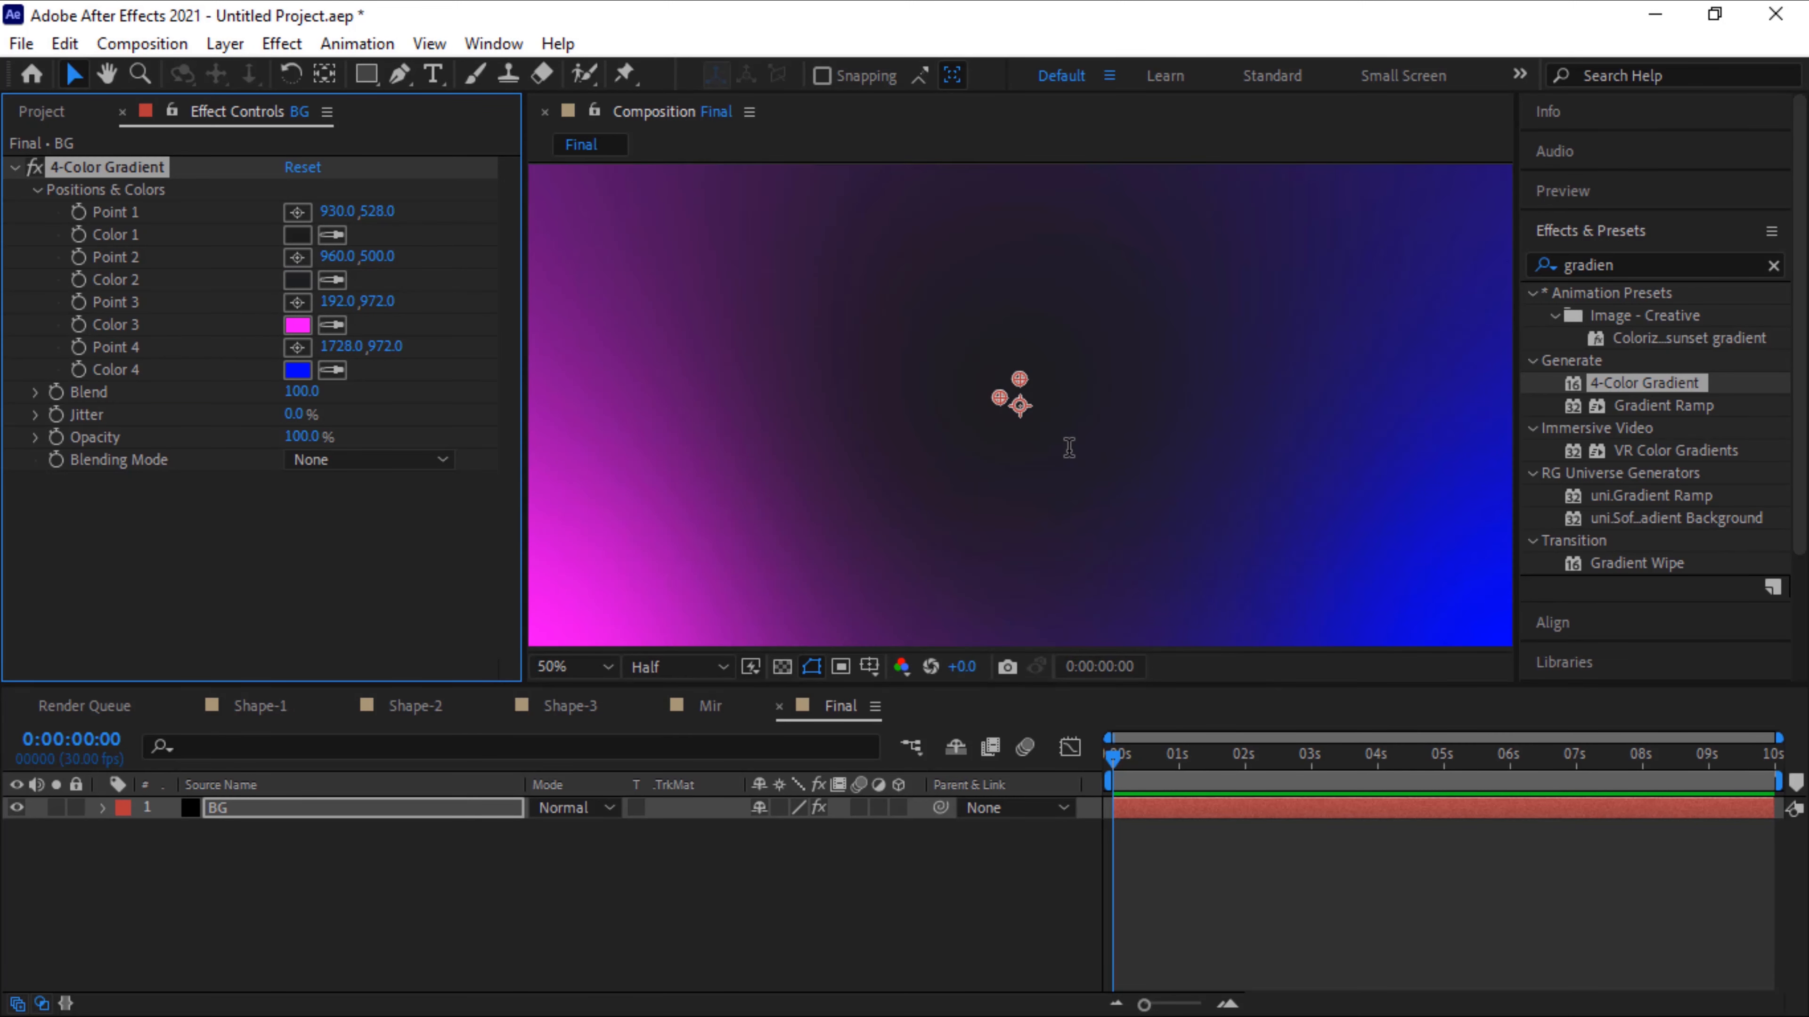
Set the gradient's Color 3 to dark grey with hue 0° and brightness 12%
left_click(306, 325)
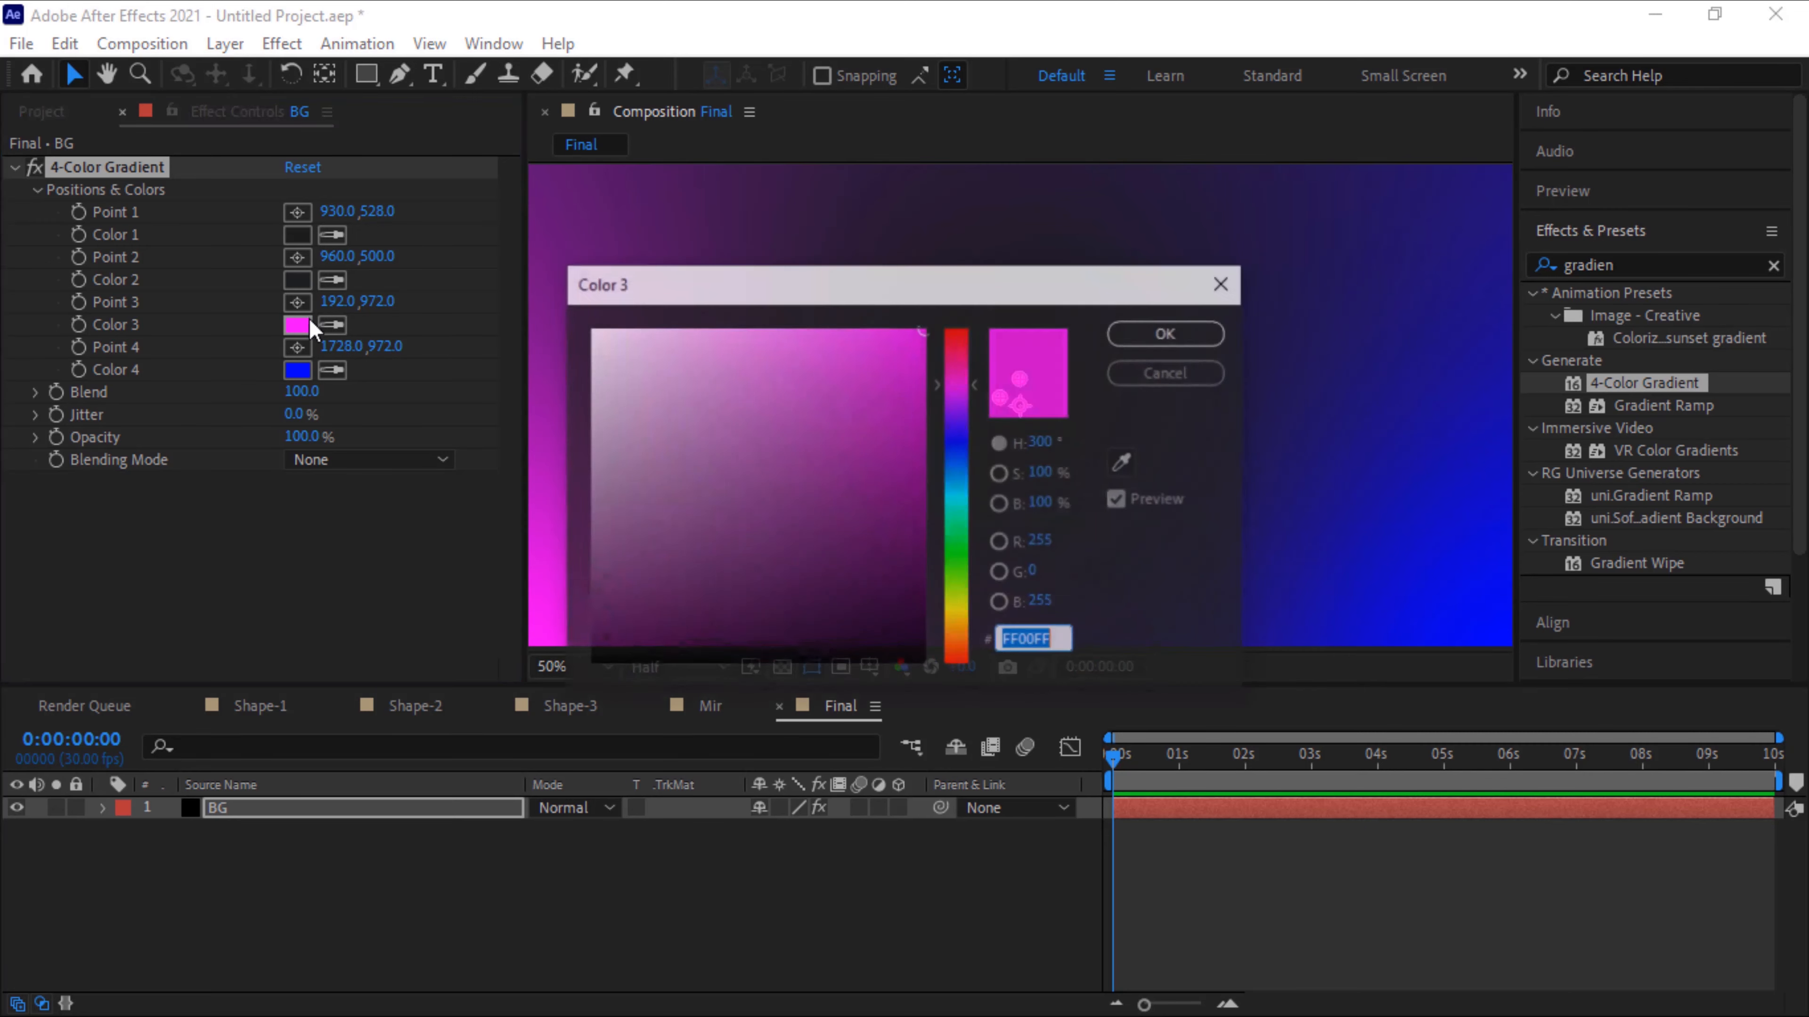
left_click(1040, 445)
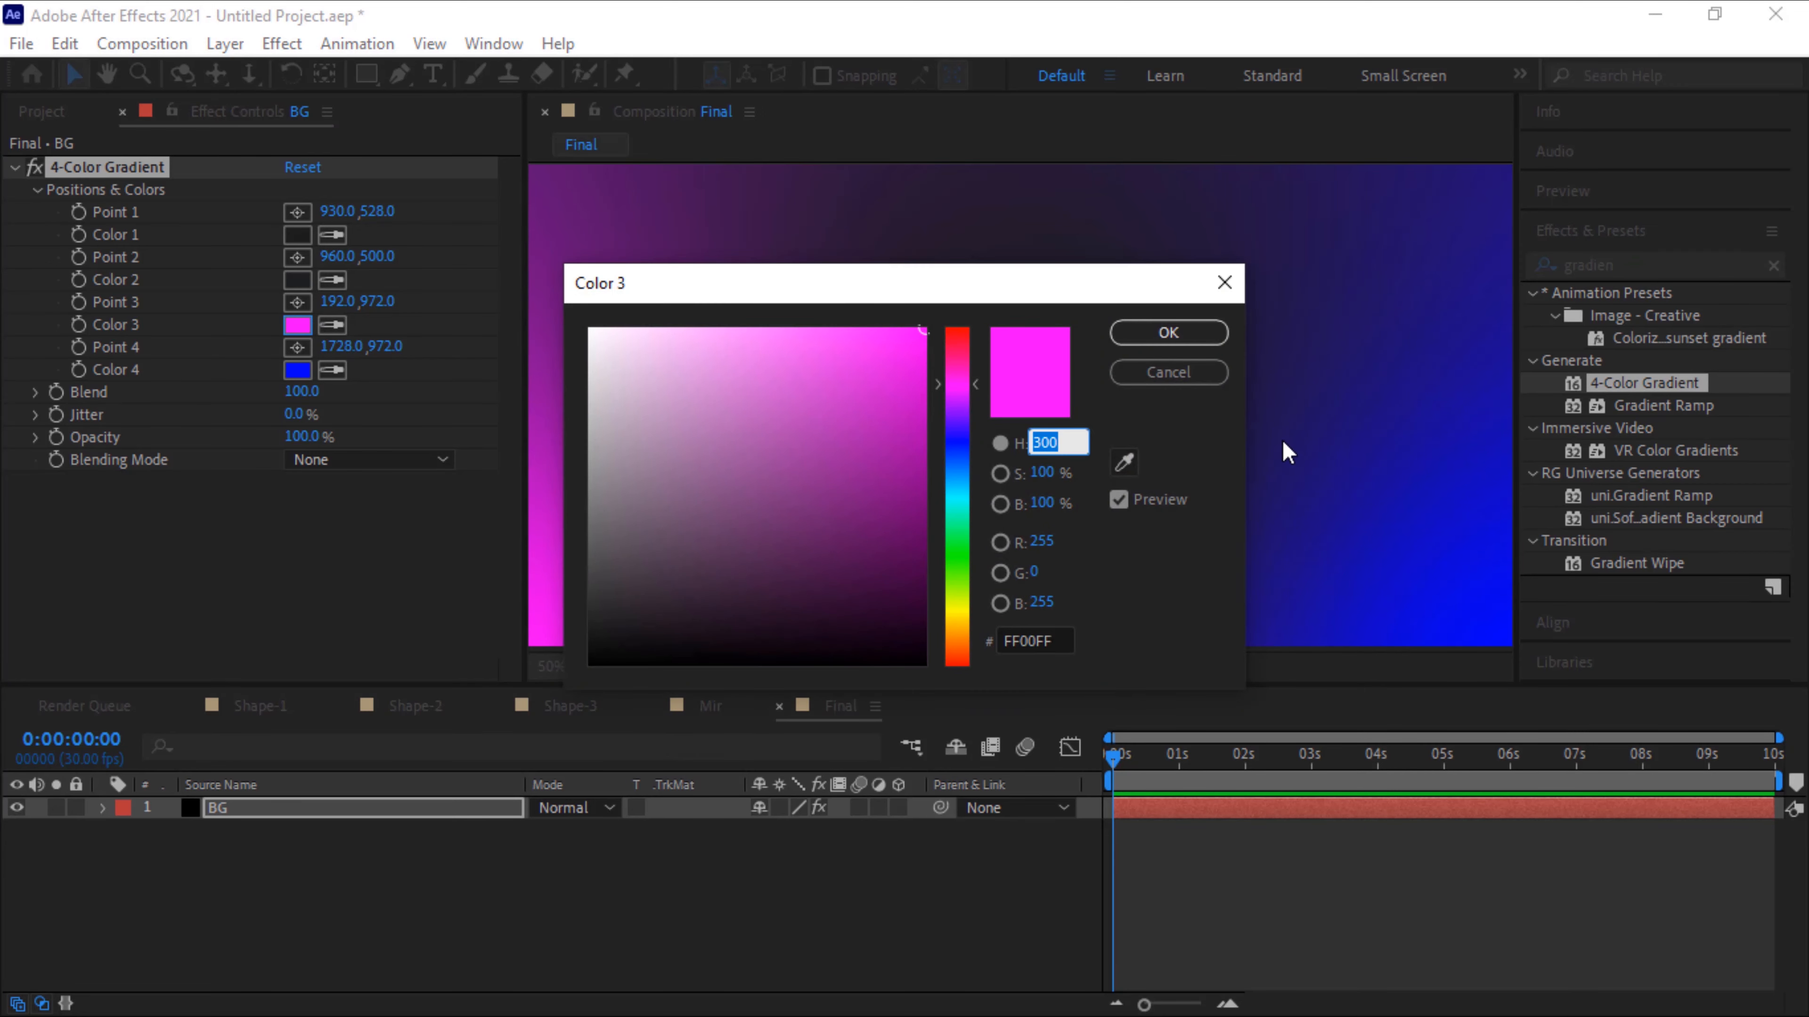
type("0")
key("Tab")
key("Tab")
type("12")
key("Return")
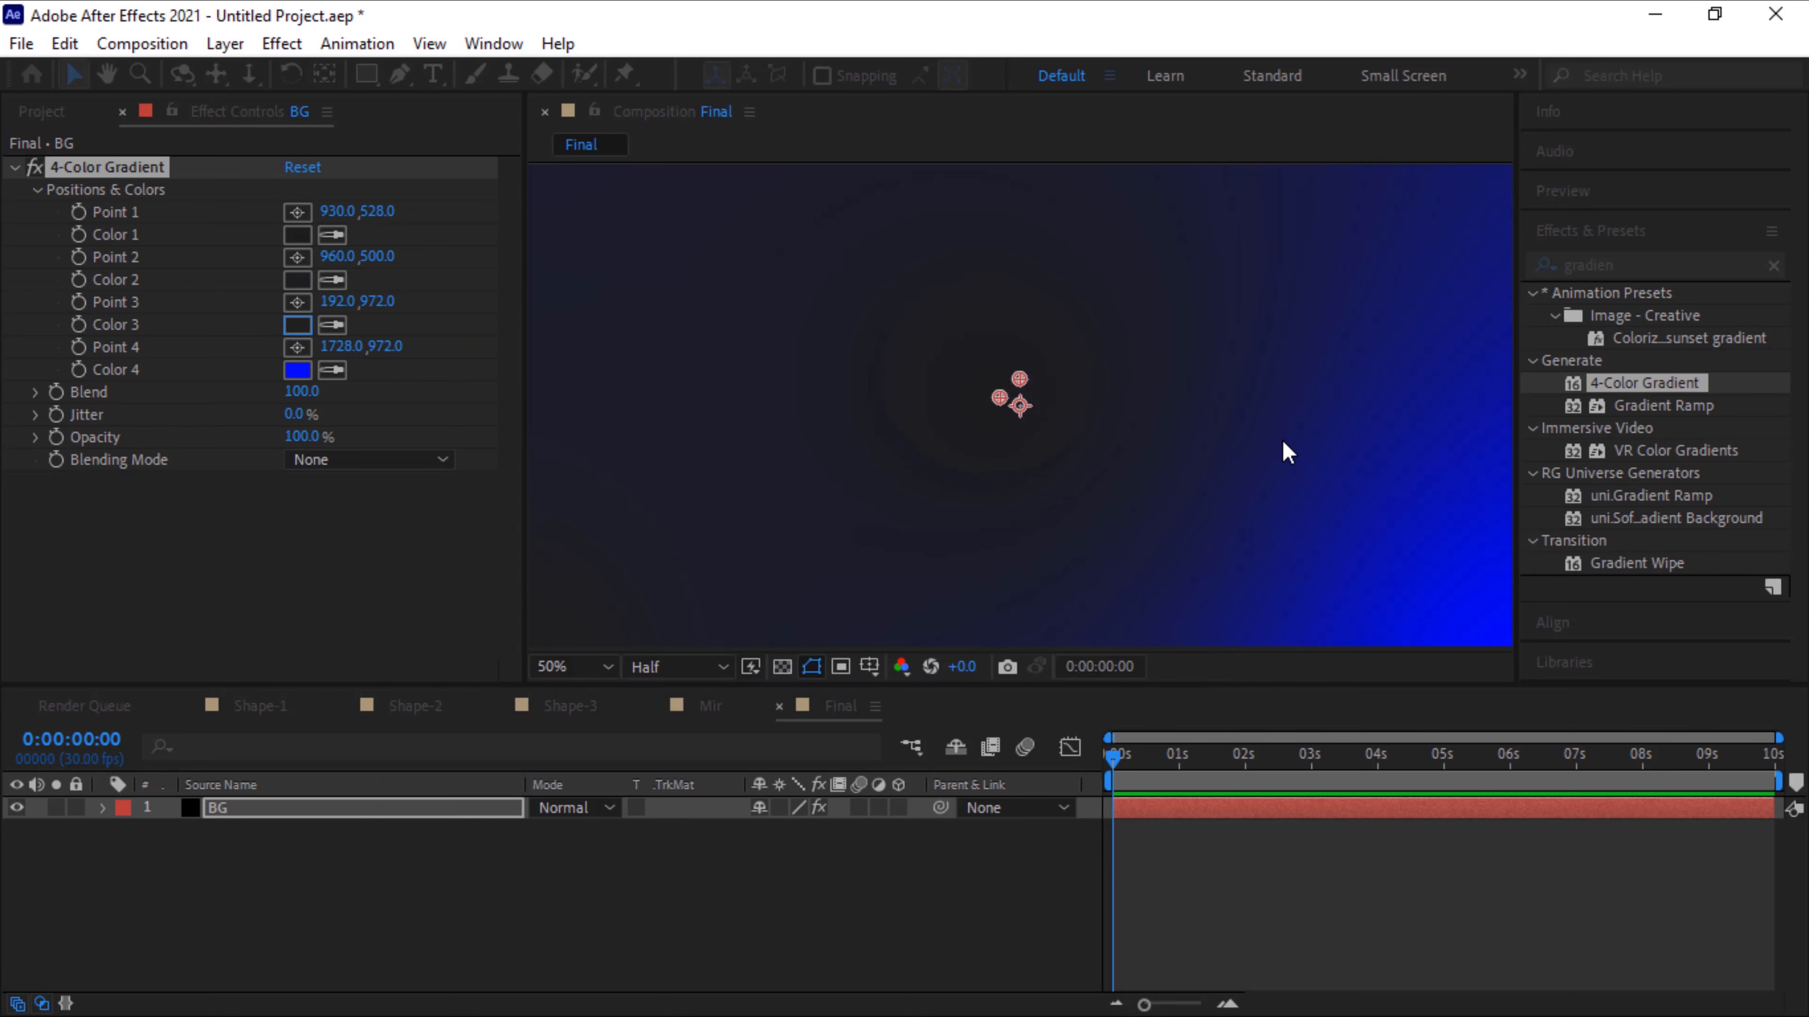
Set the gradient's Color 4 to black (000000)
left_click(298, 370)
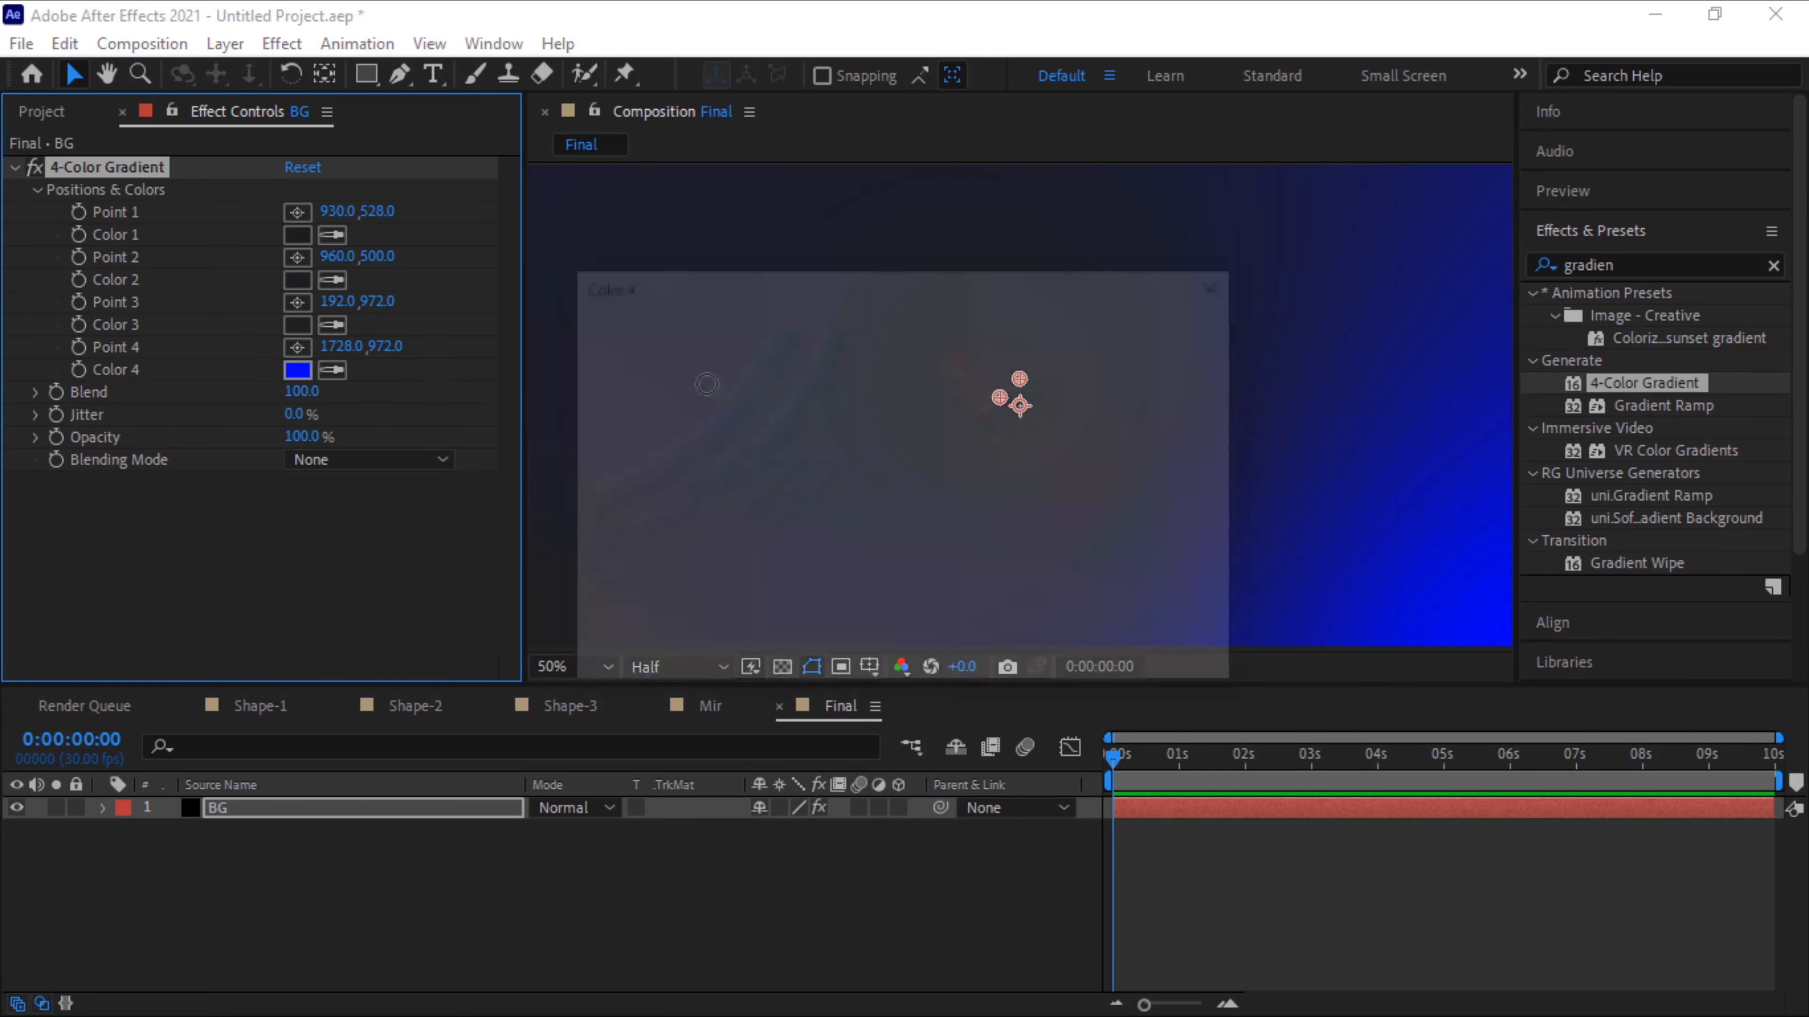
left_click_drag(662, 650, 434, 725)
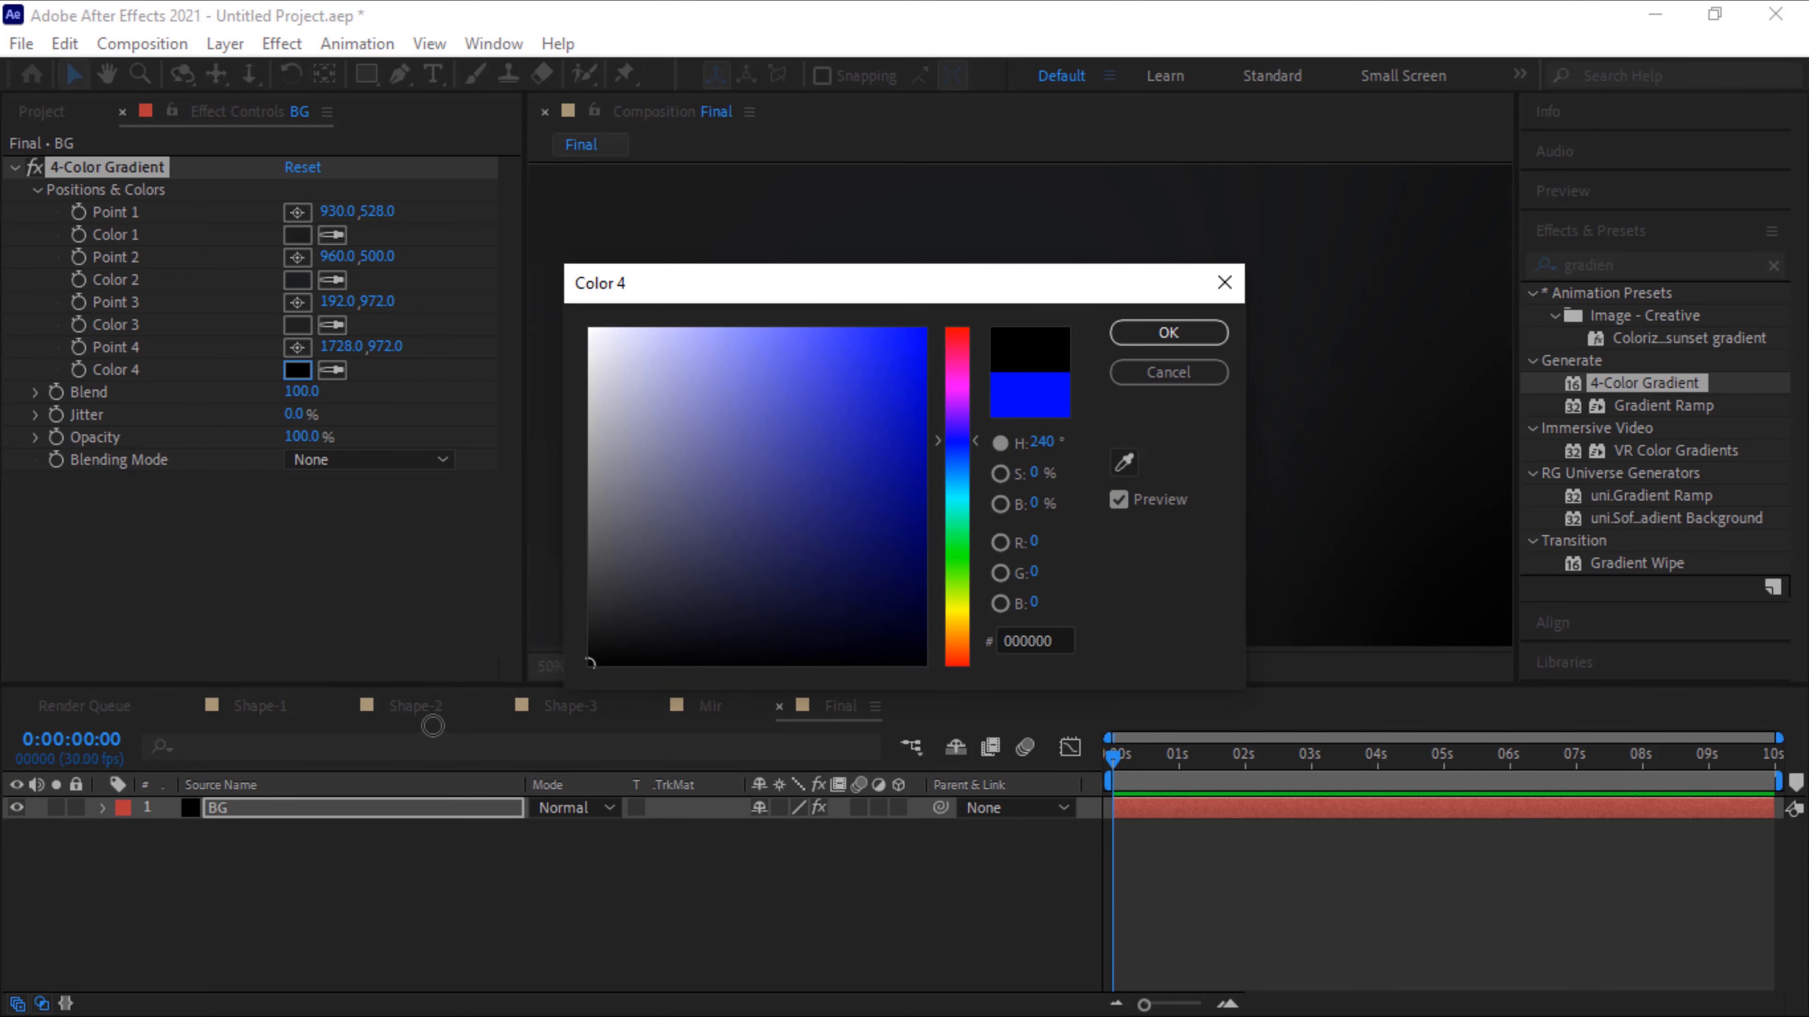
left_click(1194, 342)
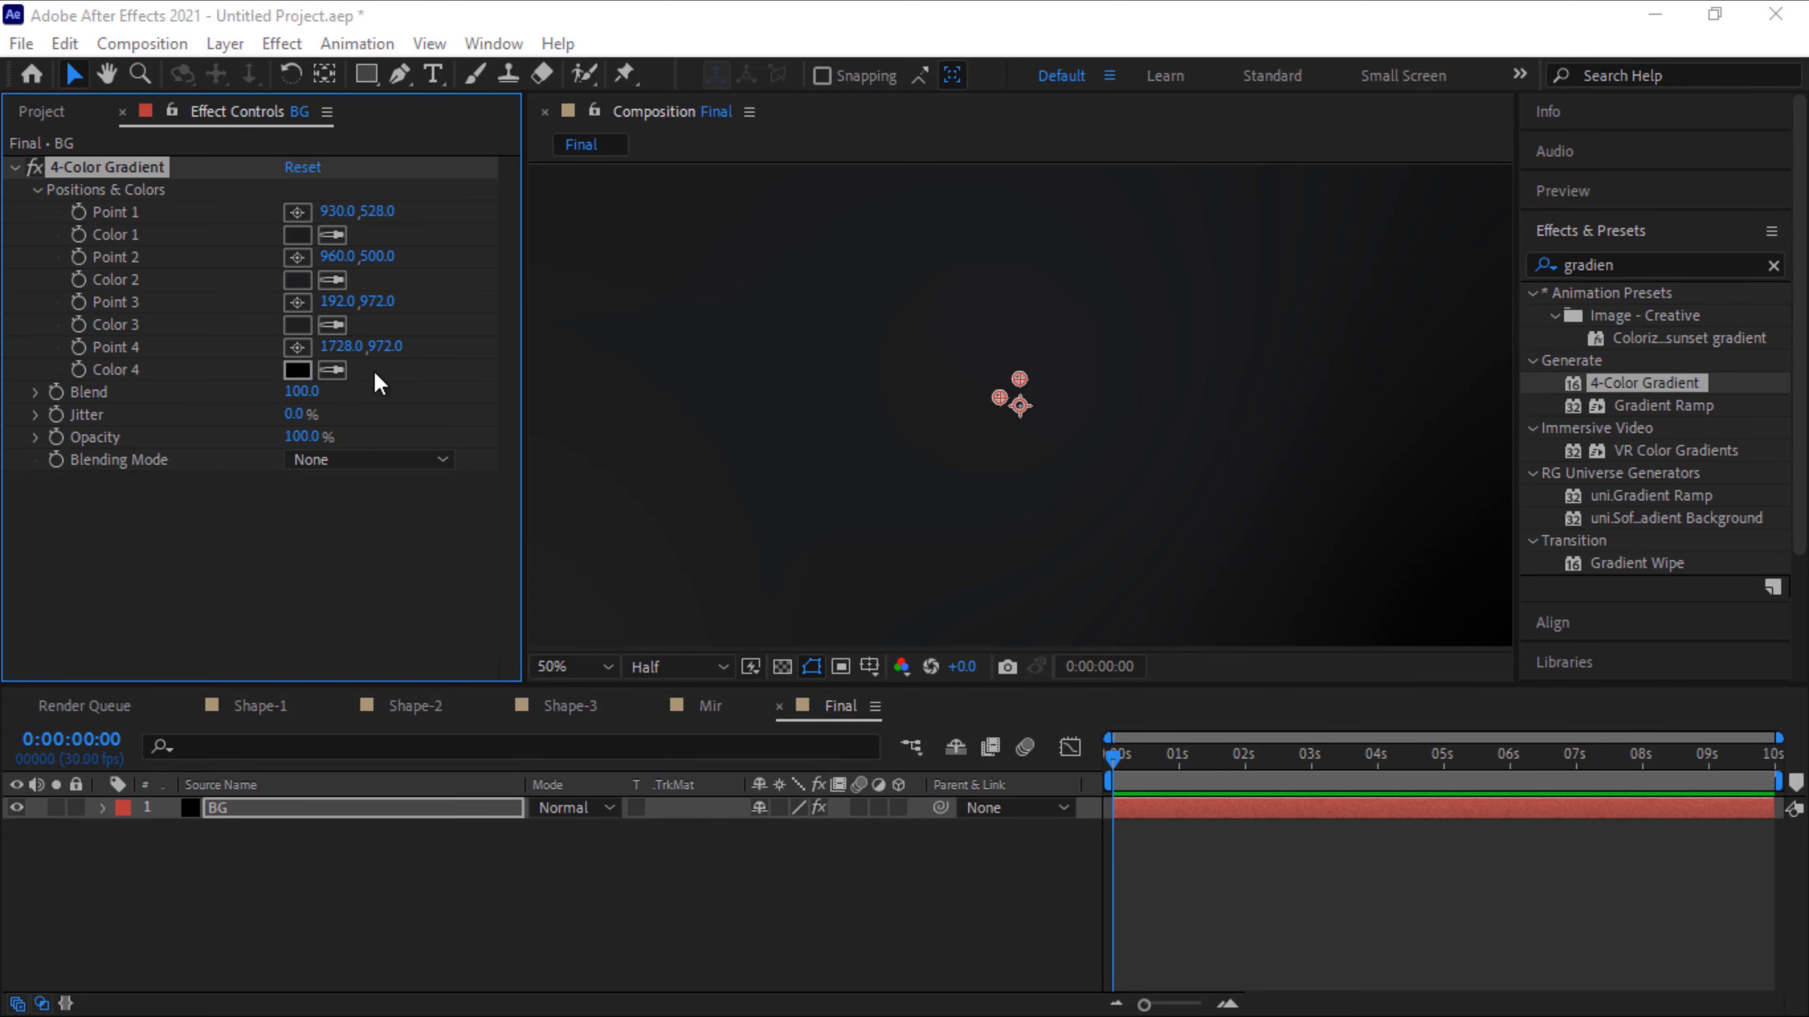
left_click(297, 370)
left_click(1172, 339)
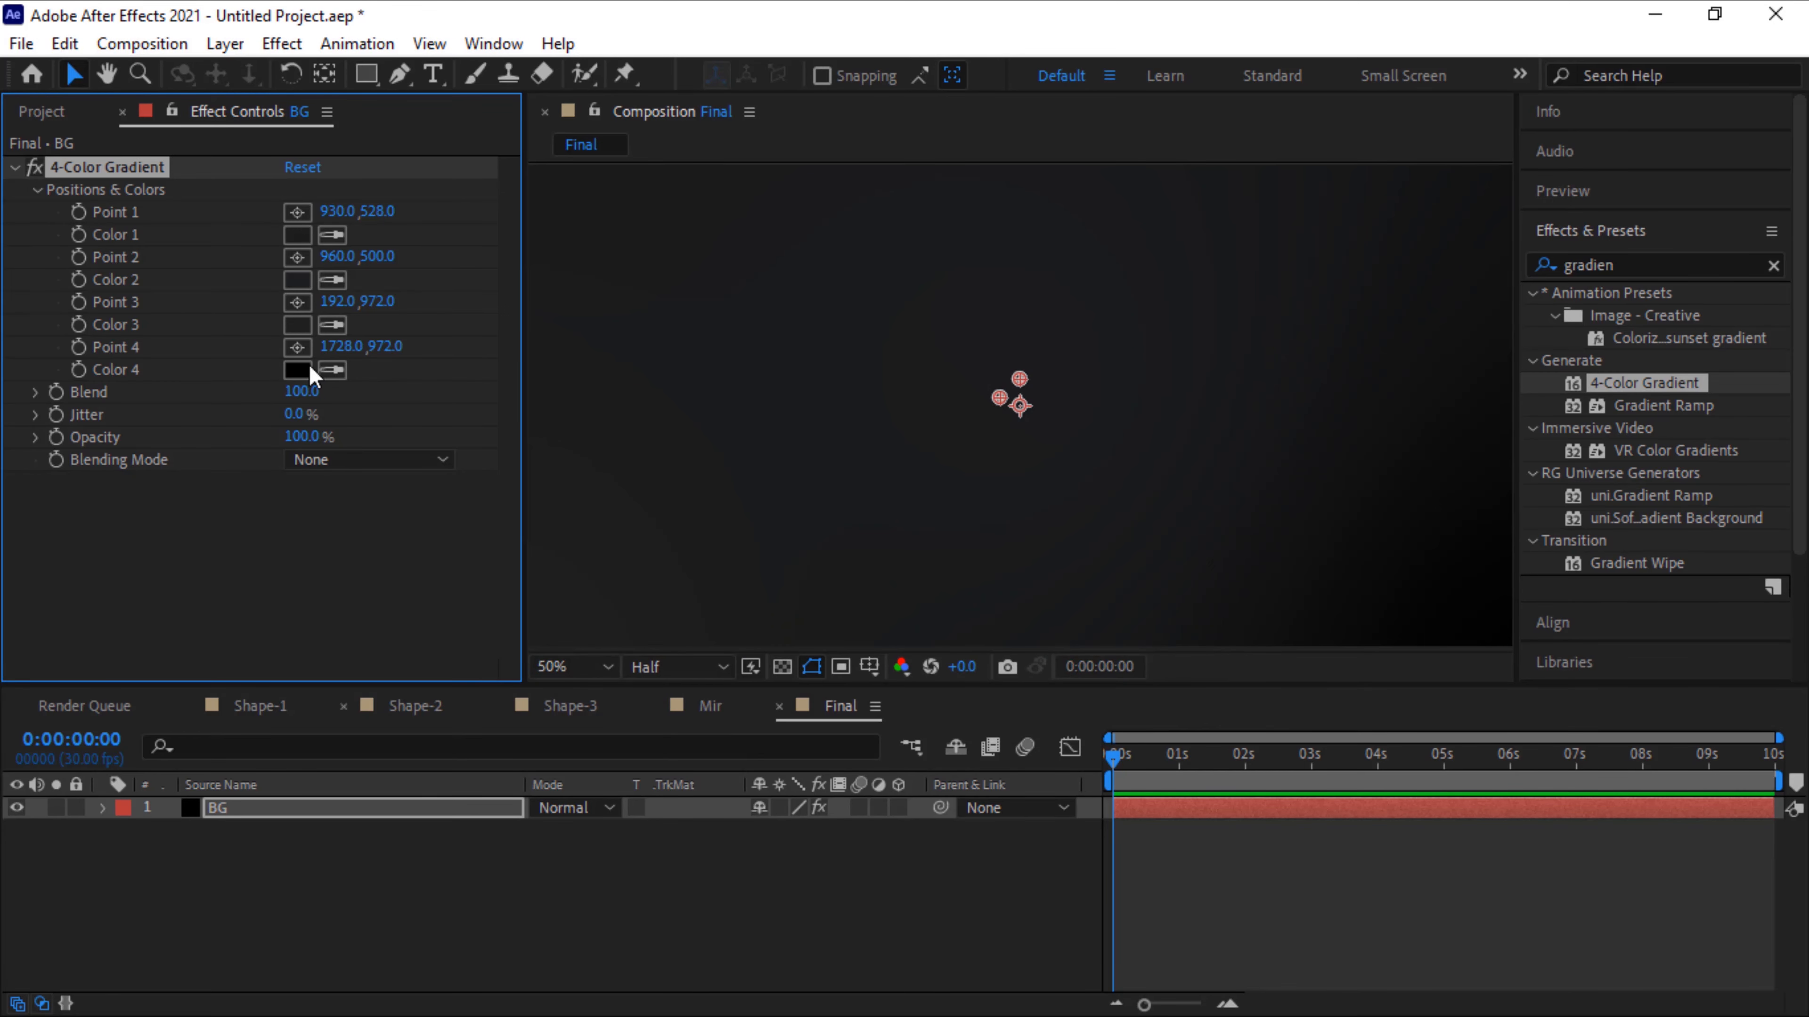
Add the Mir composition above BG in the Final timeline and set the current time to 0:00:03:13
left_click(43, 113)
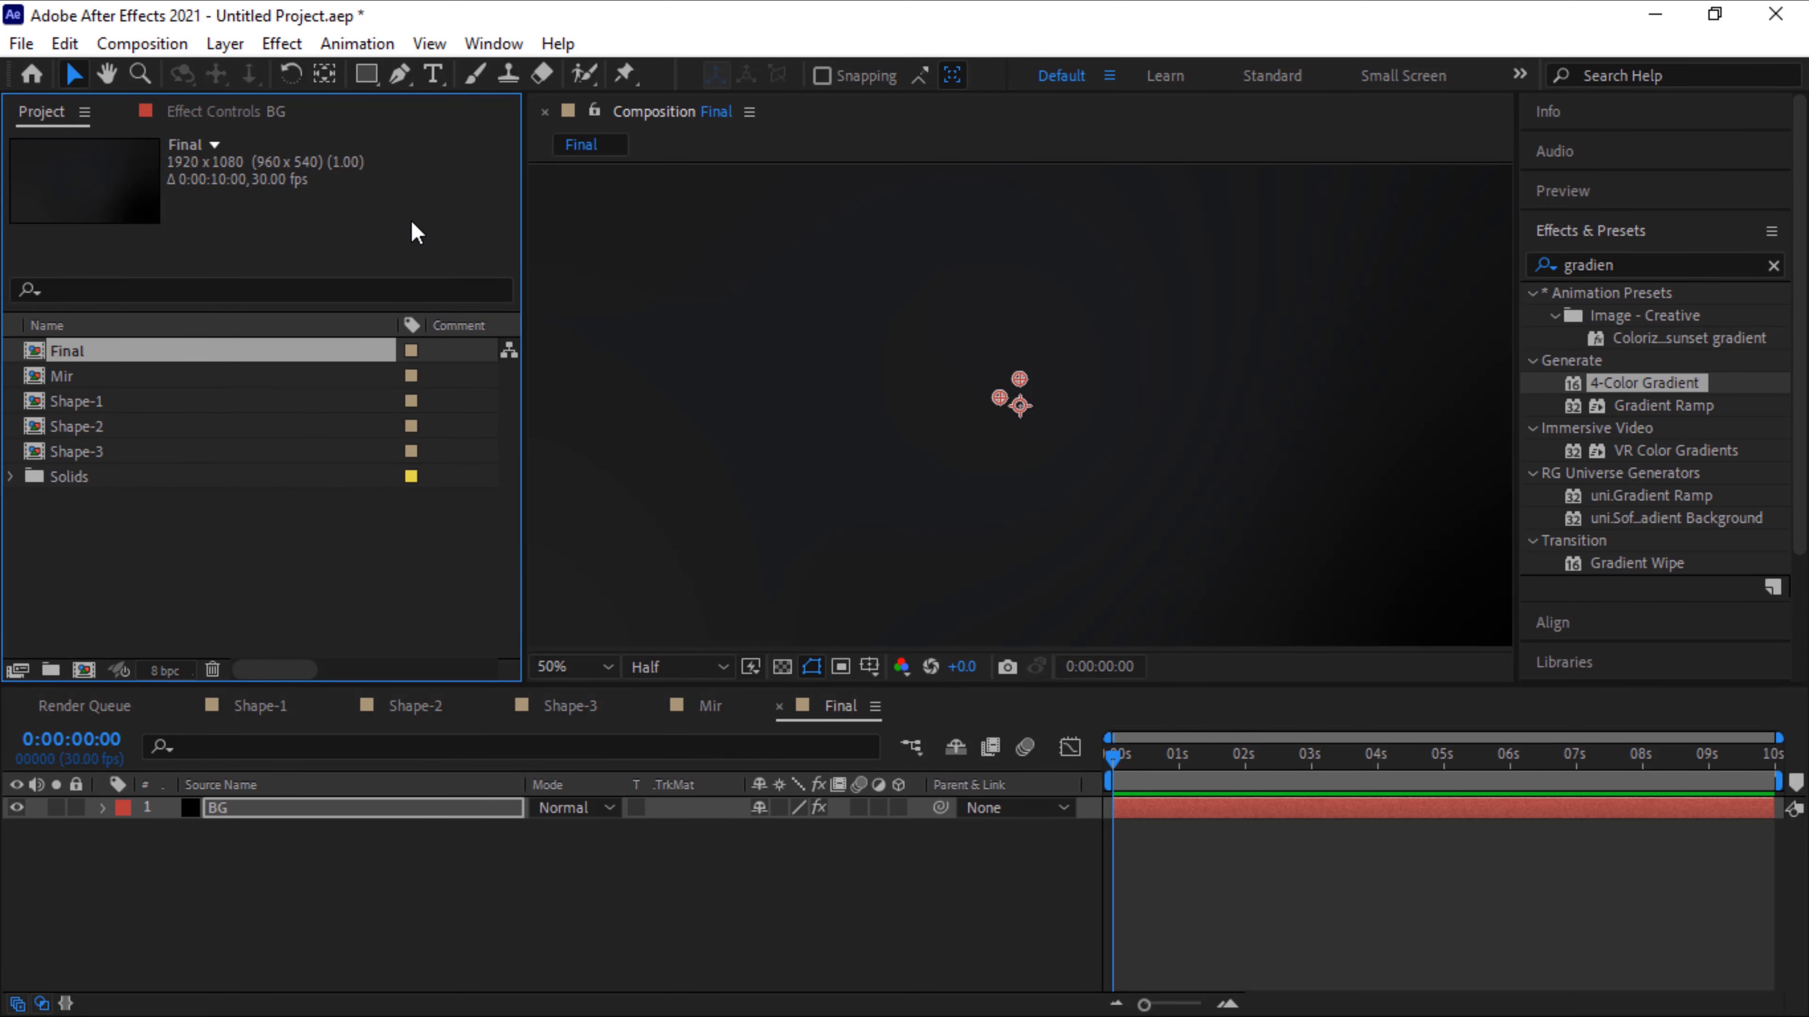
left_click_drag(116, 374, 236, 795)
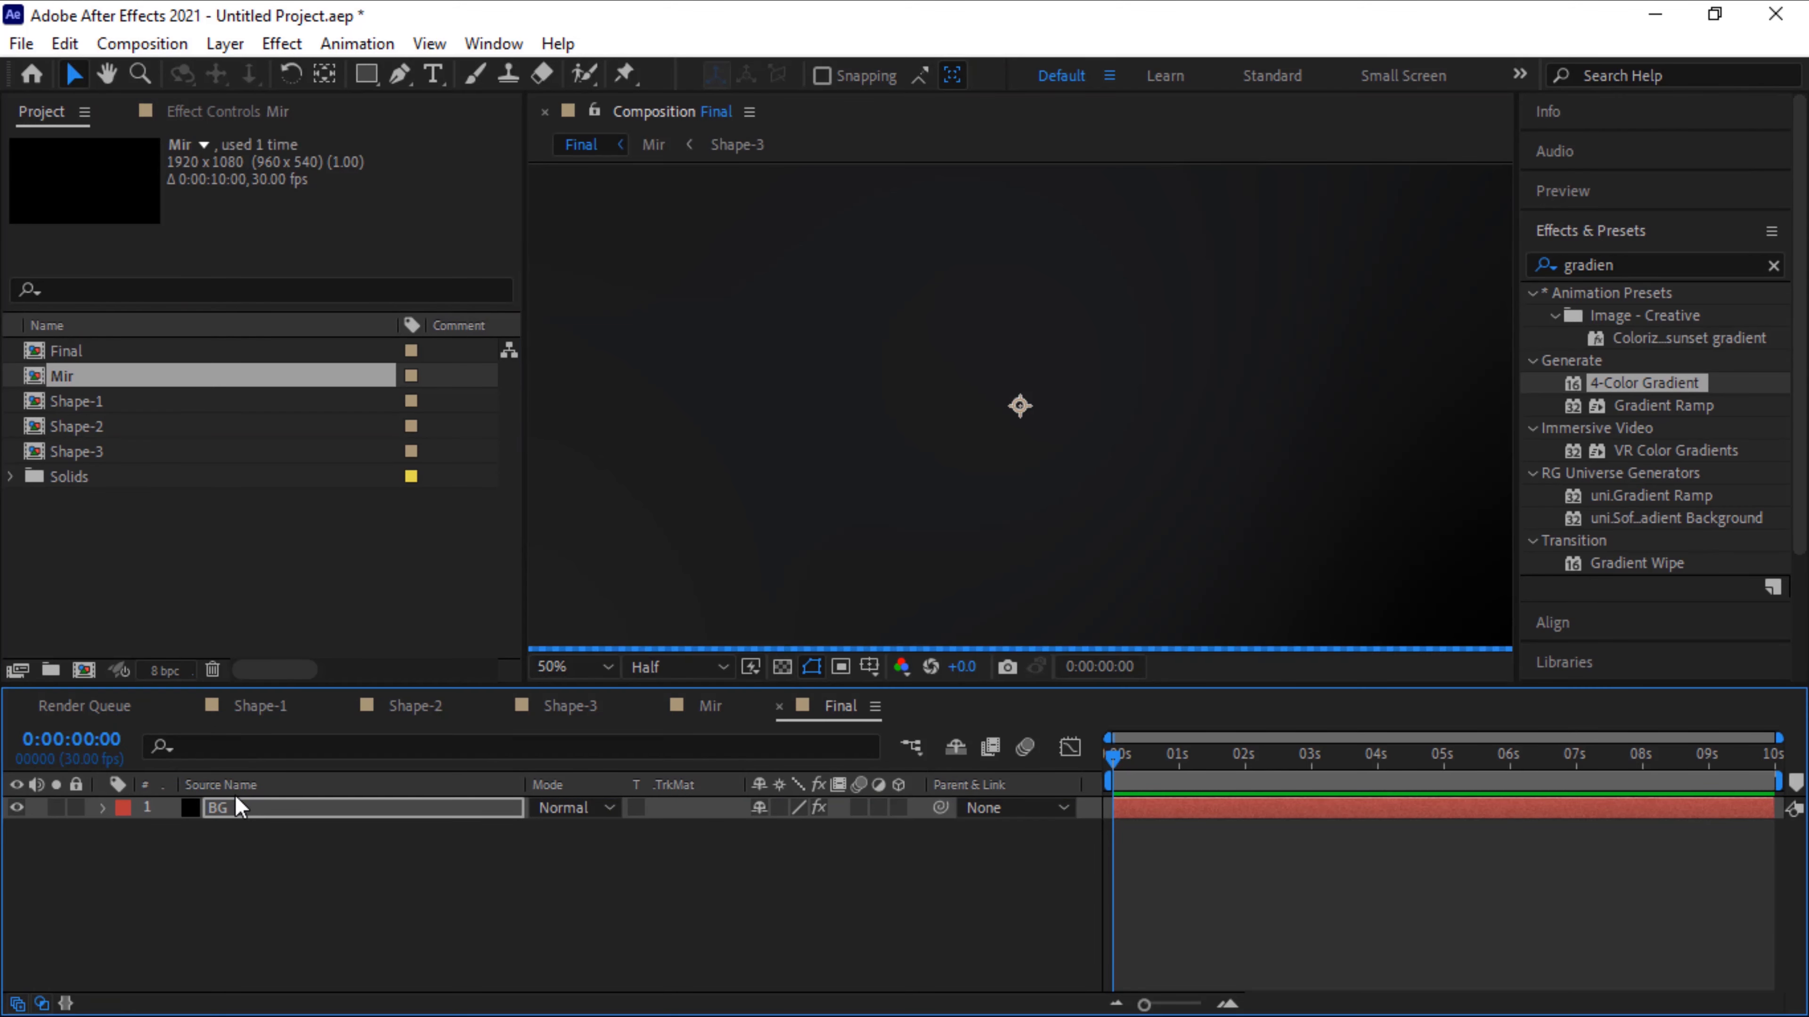
left_click(356, 907)
left_click(1340, 755)
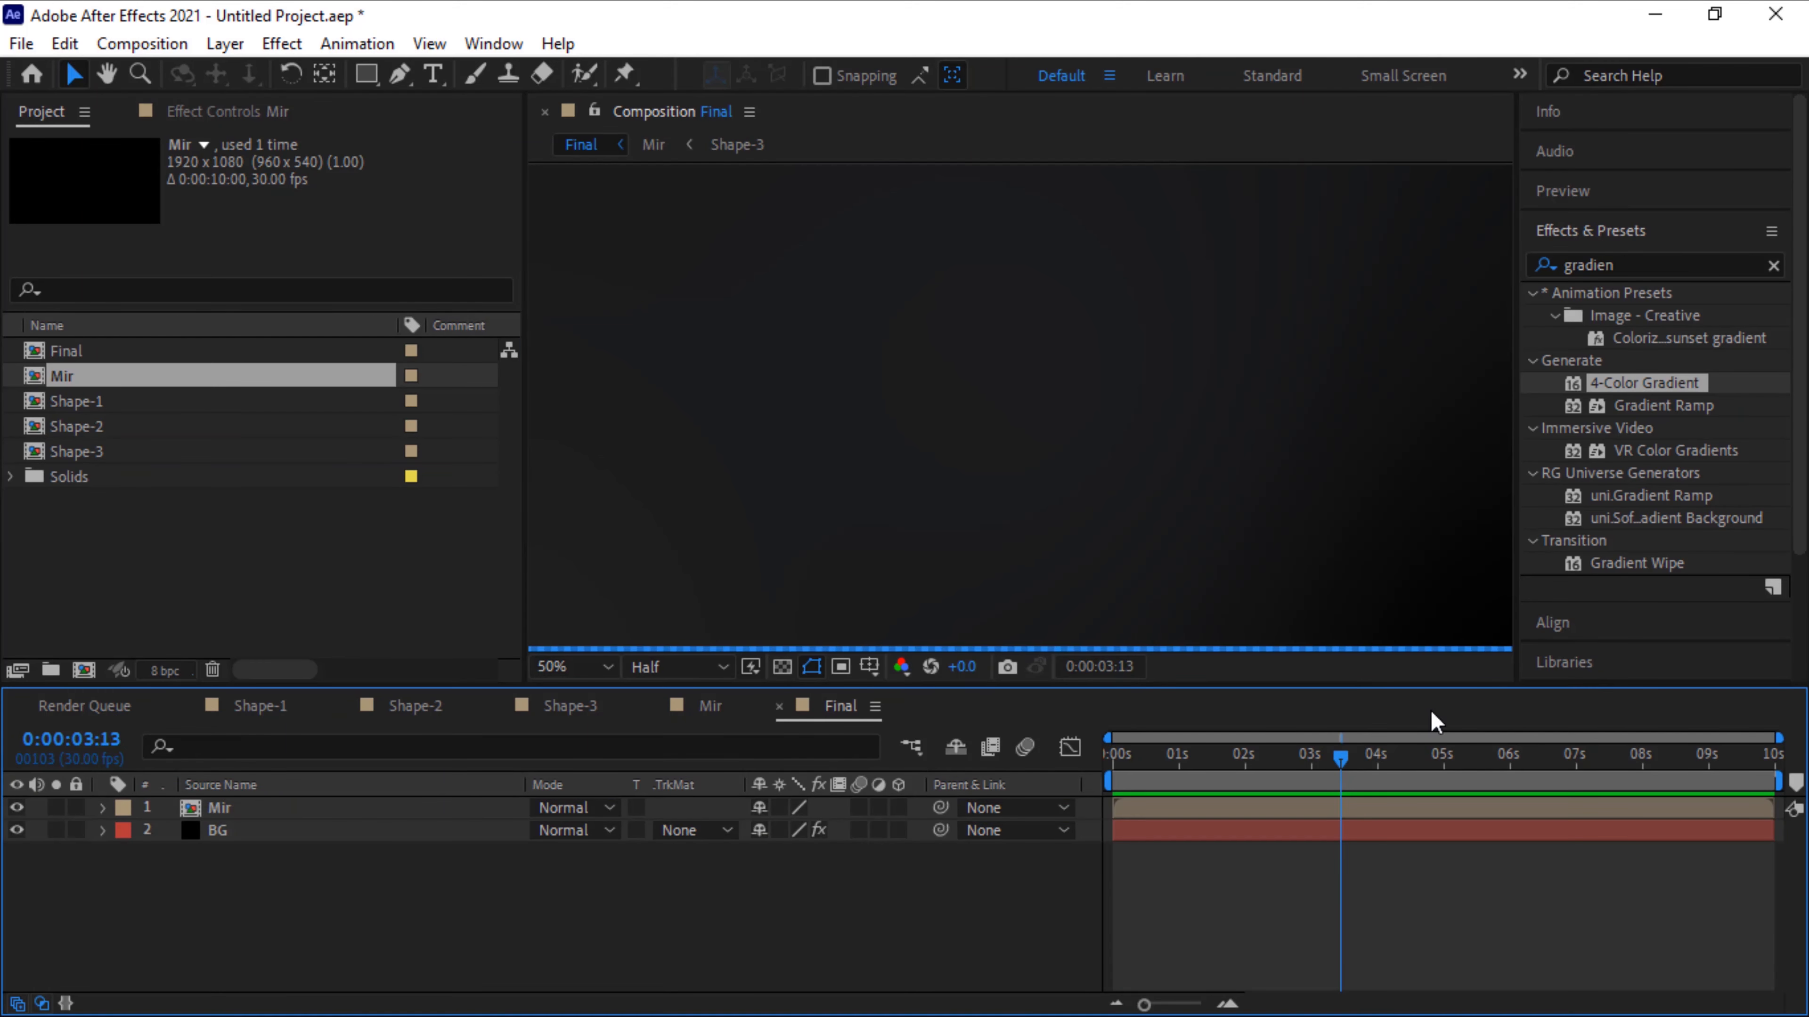
Apply Fast Box Blur to the Mir layer with a blur radius of 160 and 1 iteration
left_click(1650, 264)
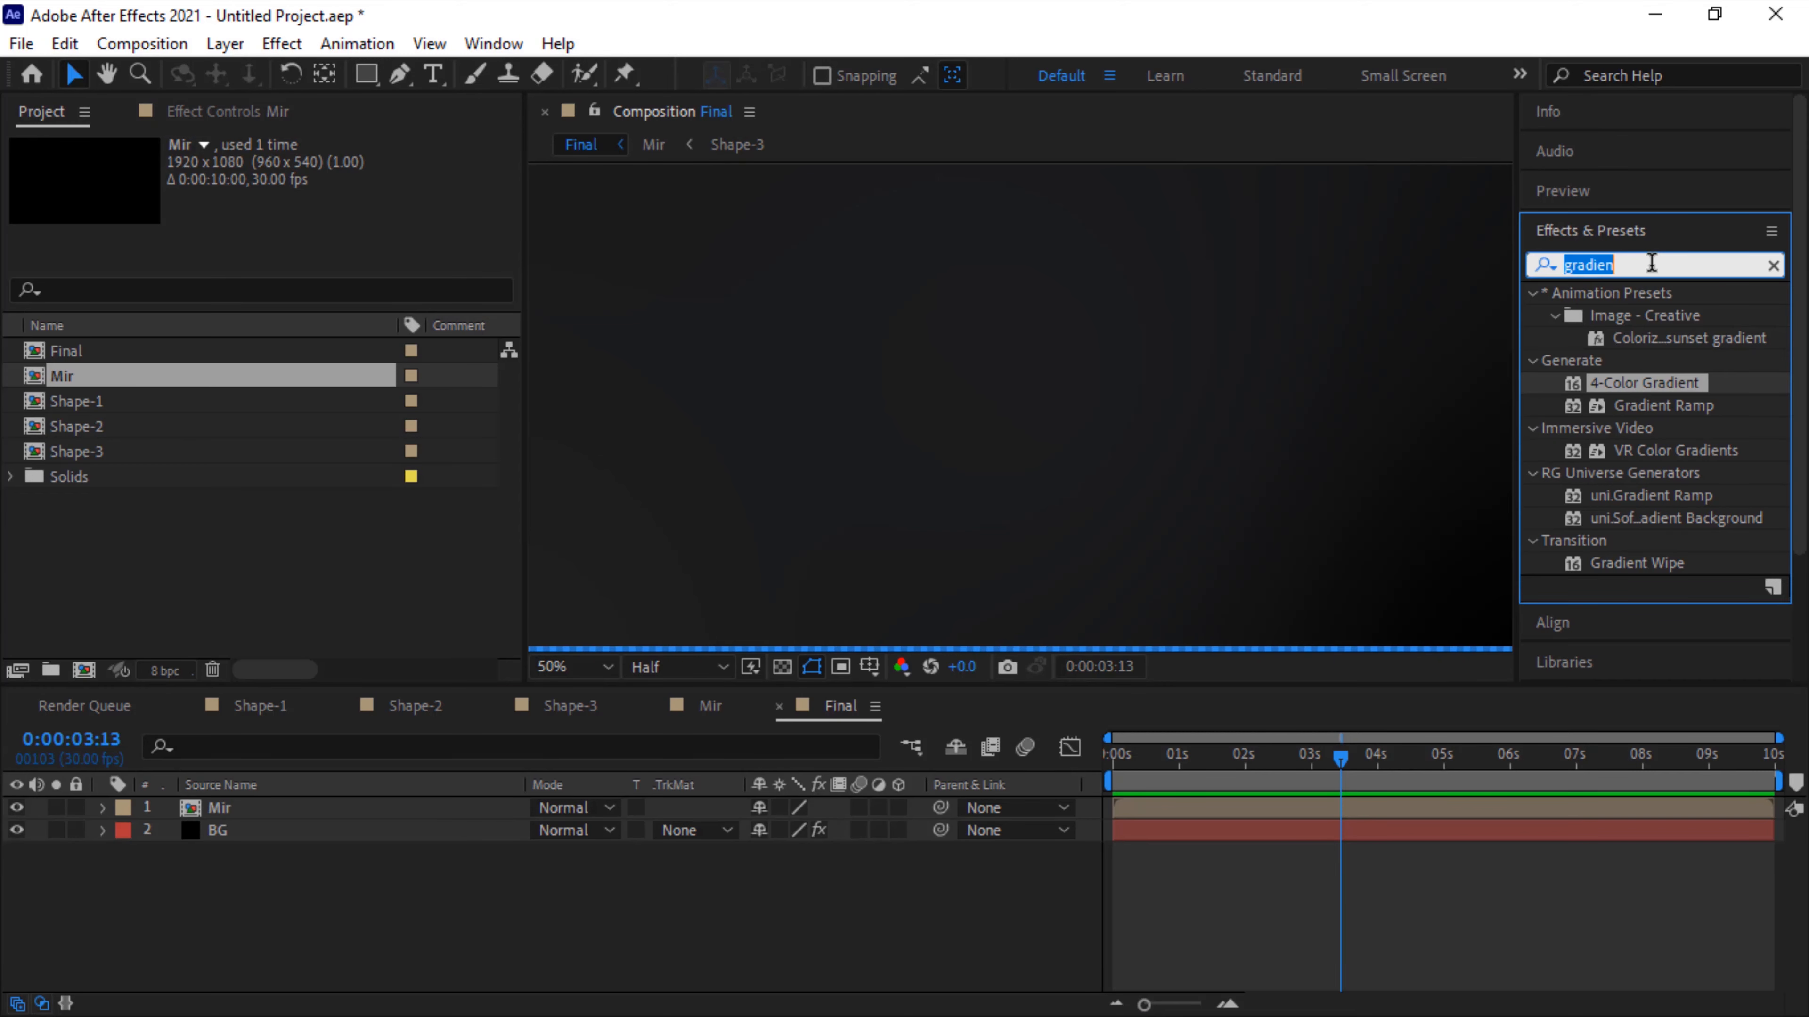
type("fast")
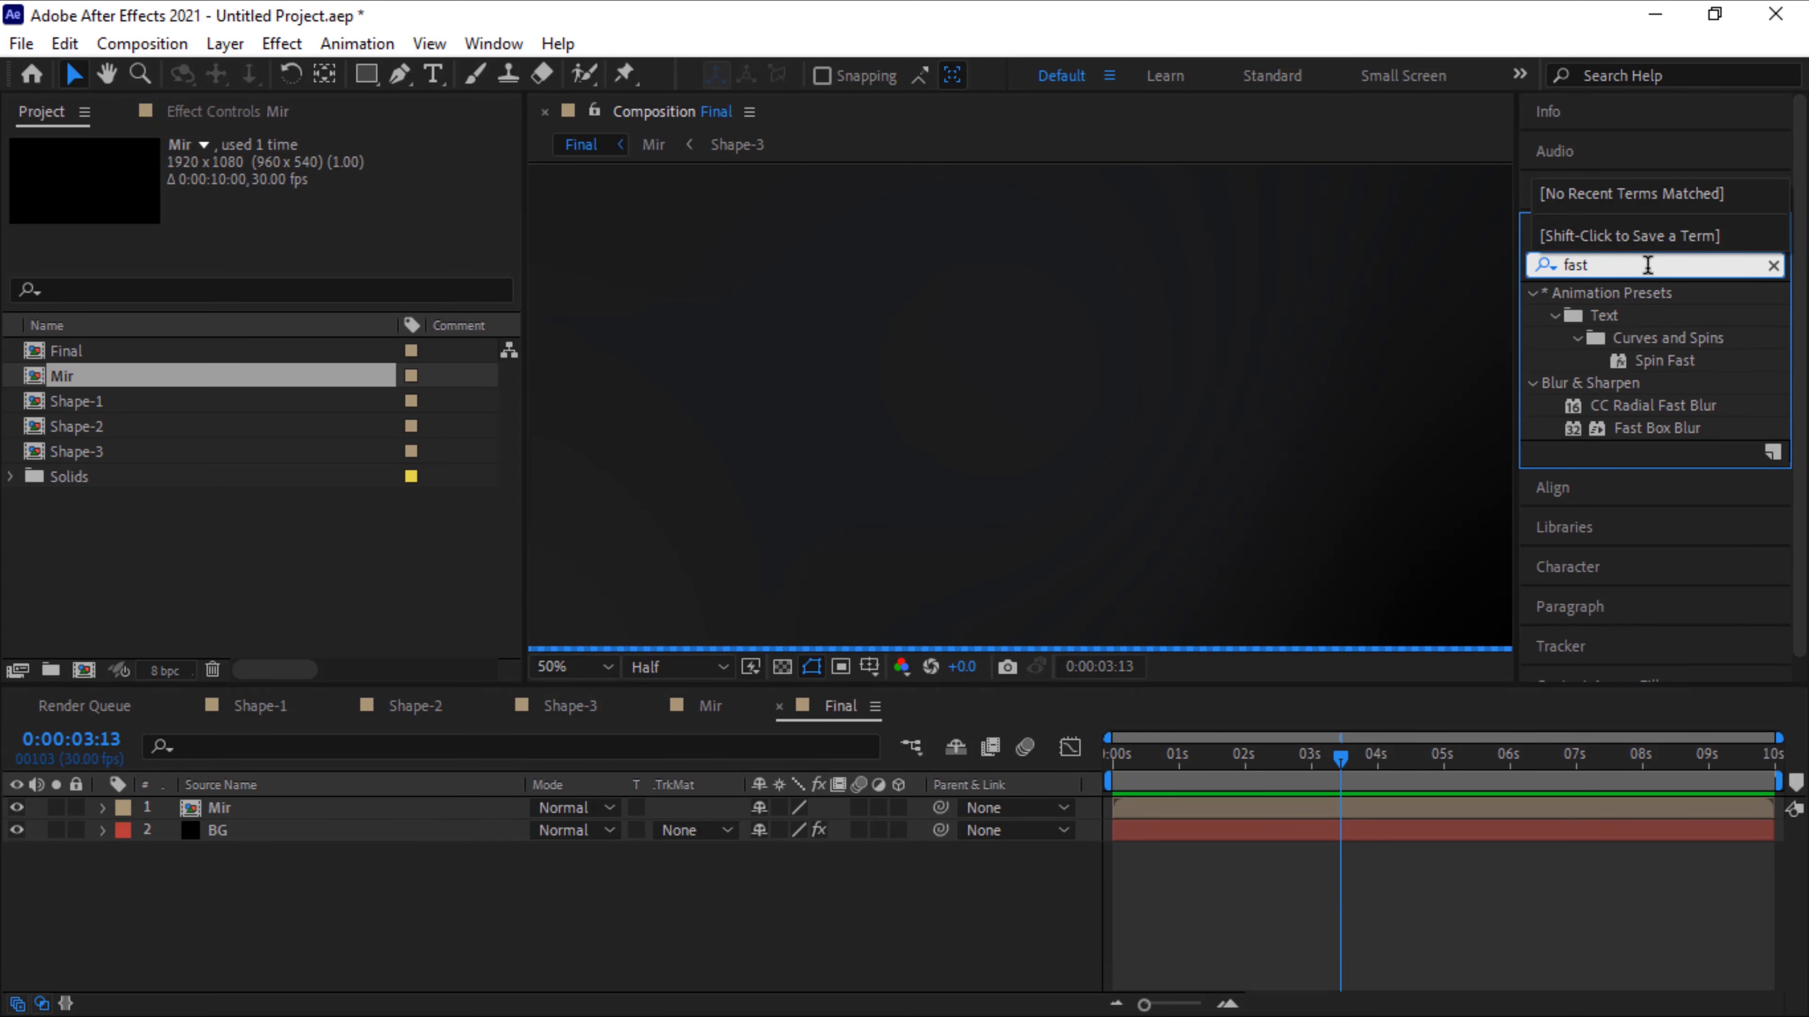
left_click_drag(1681, 428, 359, 809)
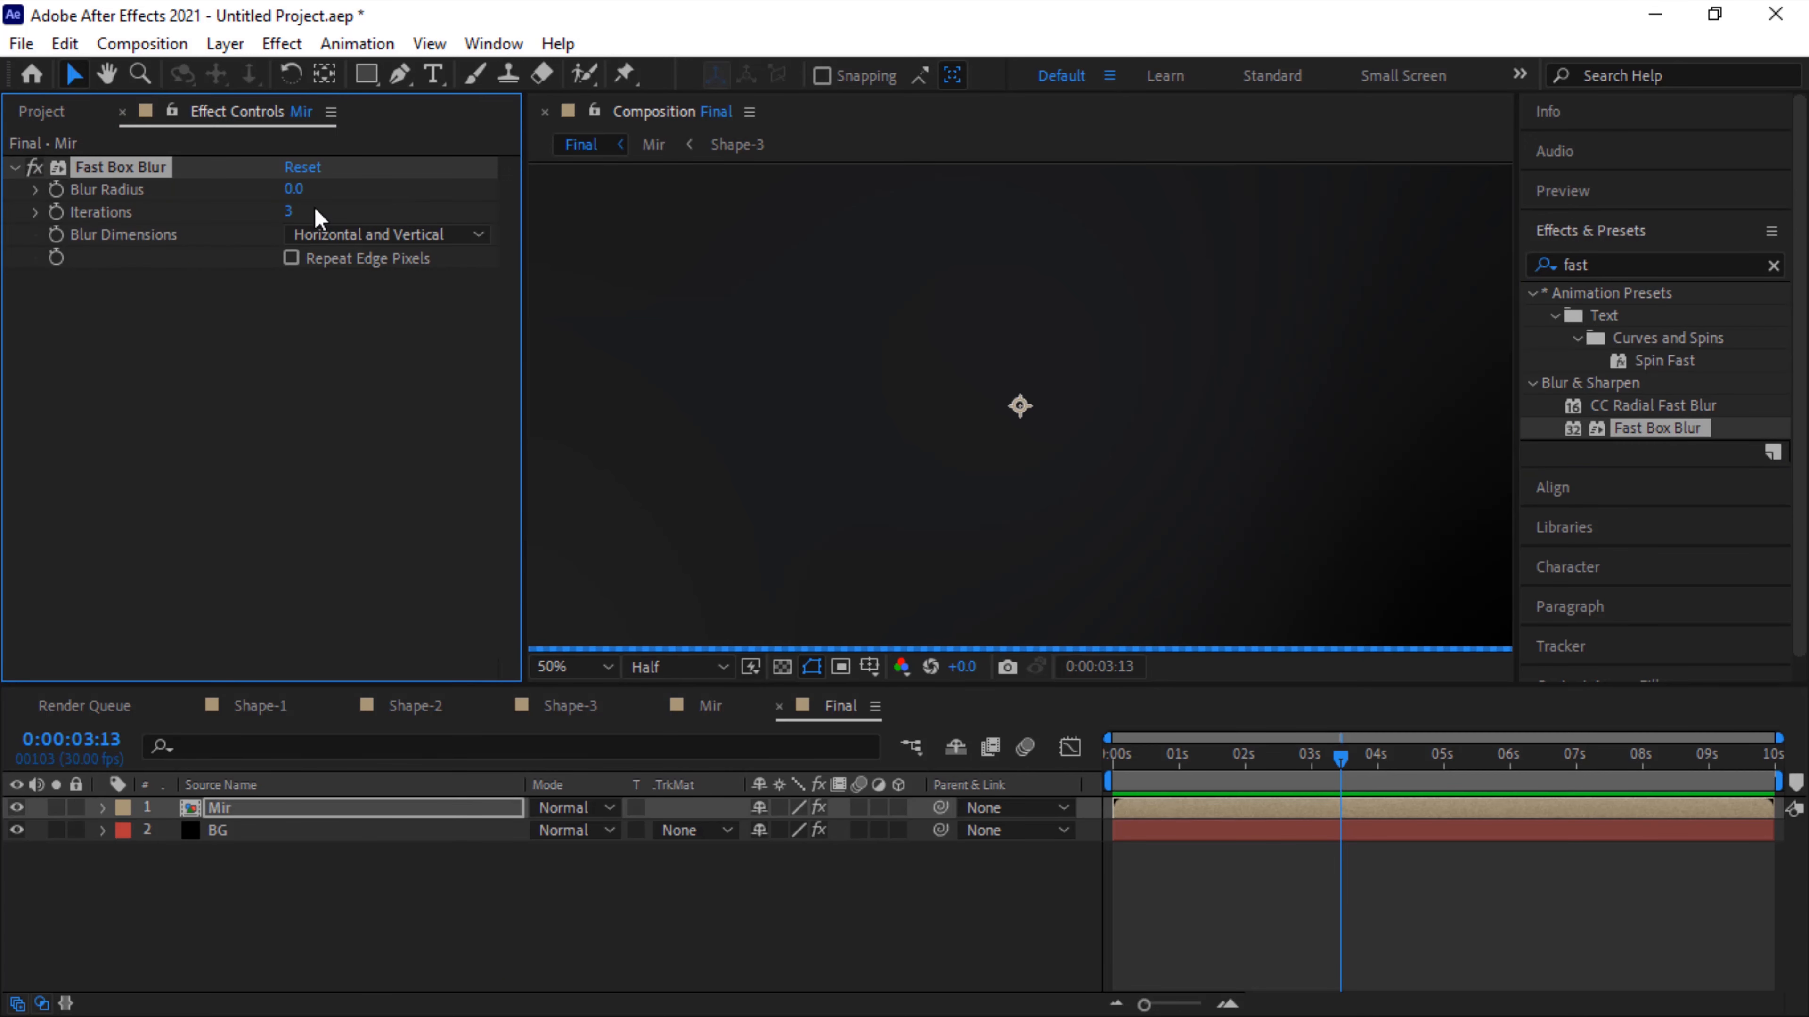
left_click(293, 189)
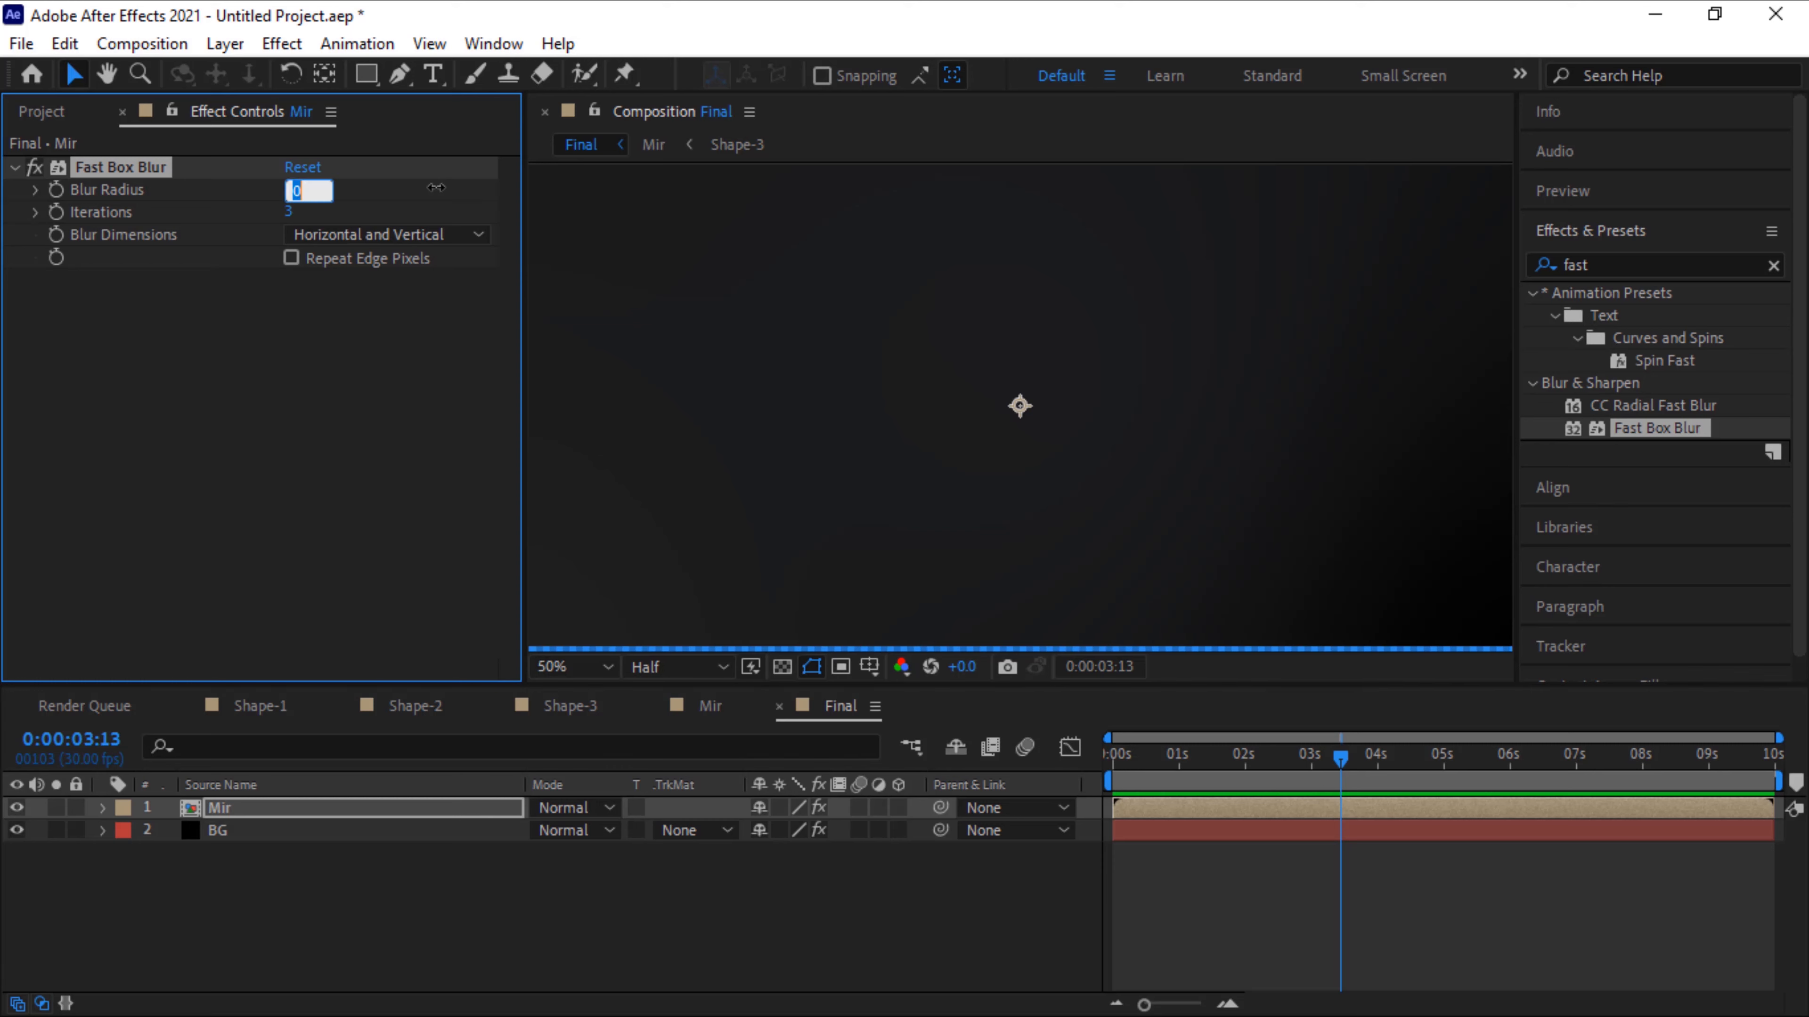
type("160")
key("Tab")
type("1")
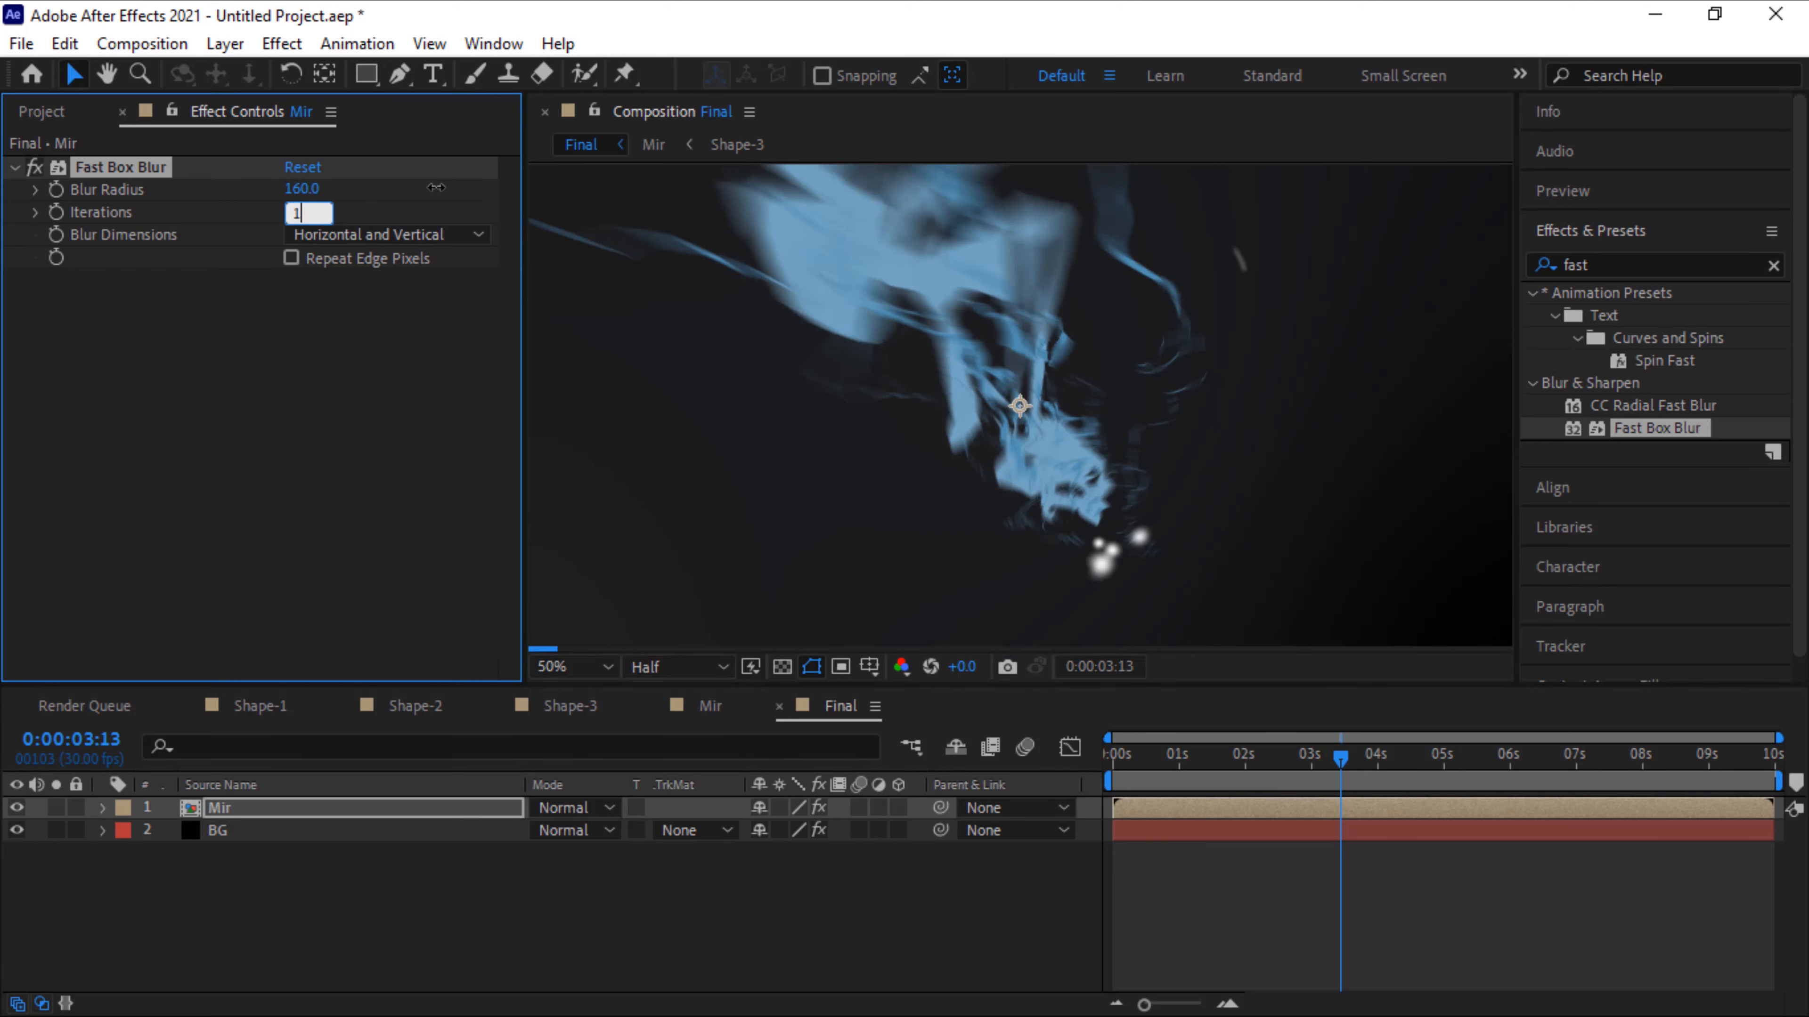
key("Return")
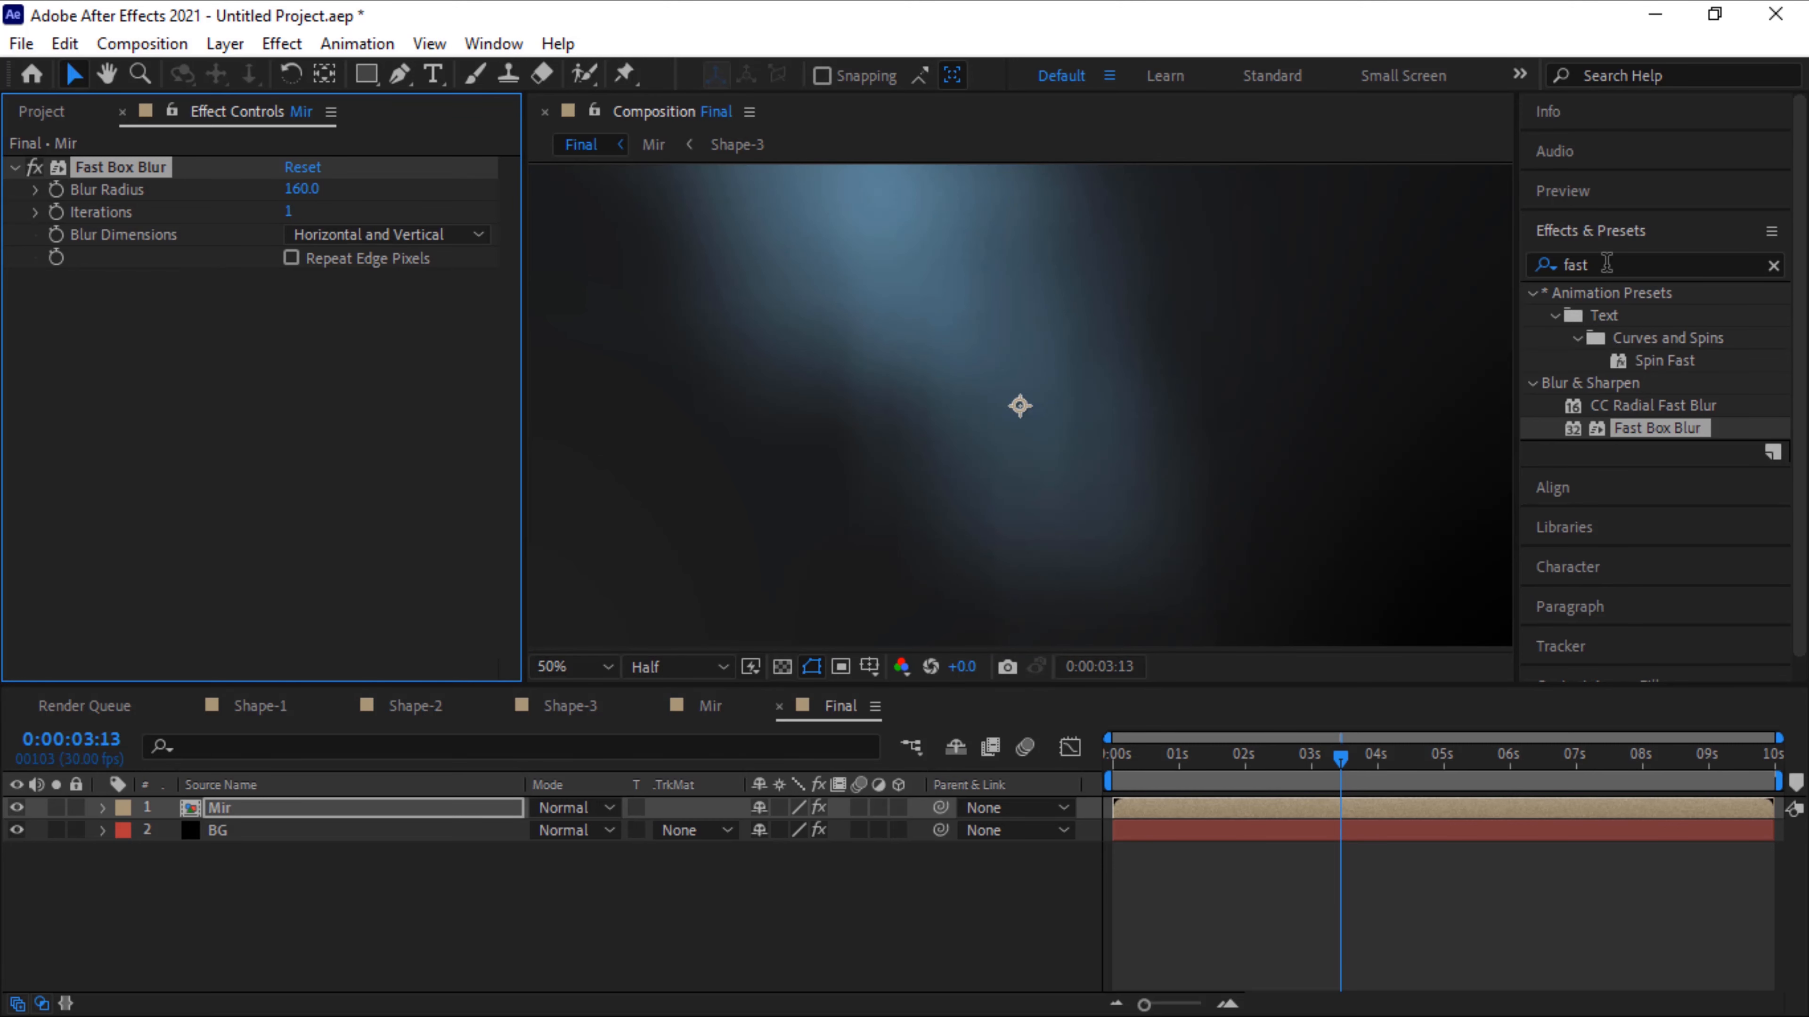
Apply Curves to the Mir layer and shift the RGB curve's black point to about two thirds along the input axis
left_click(1618, 264)
left_click(1618, 264)
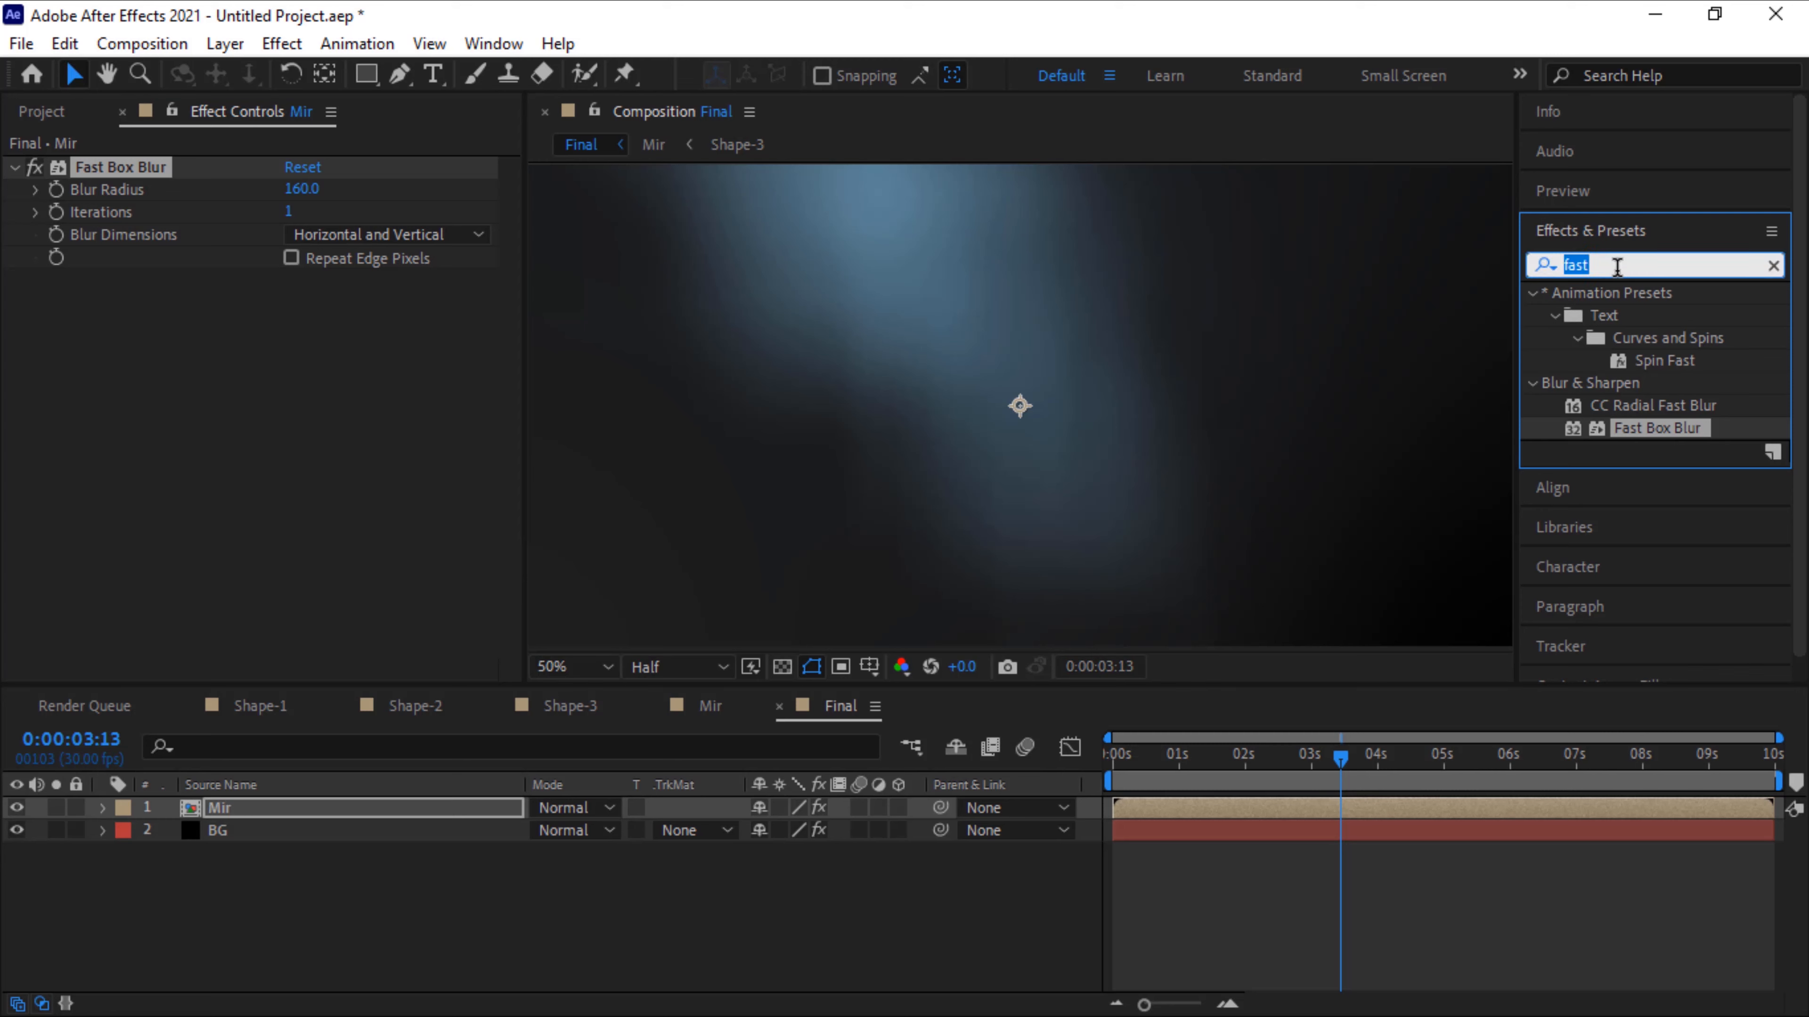
type("curves")
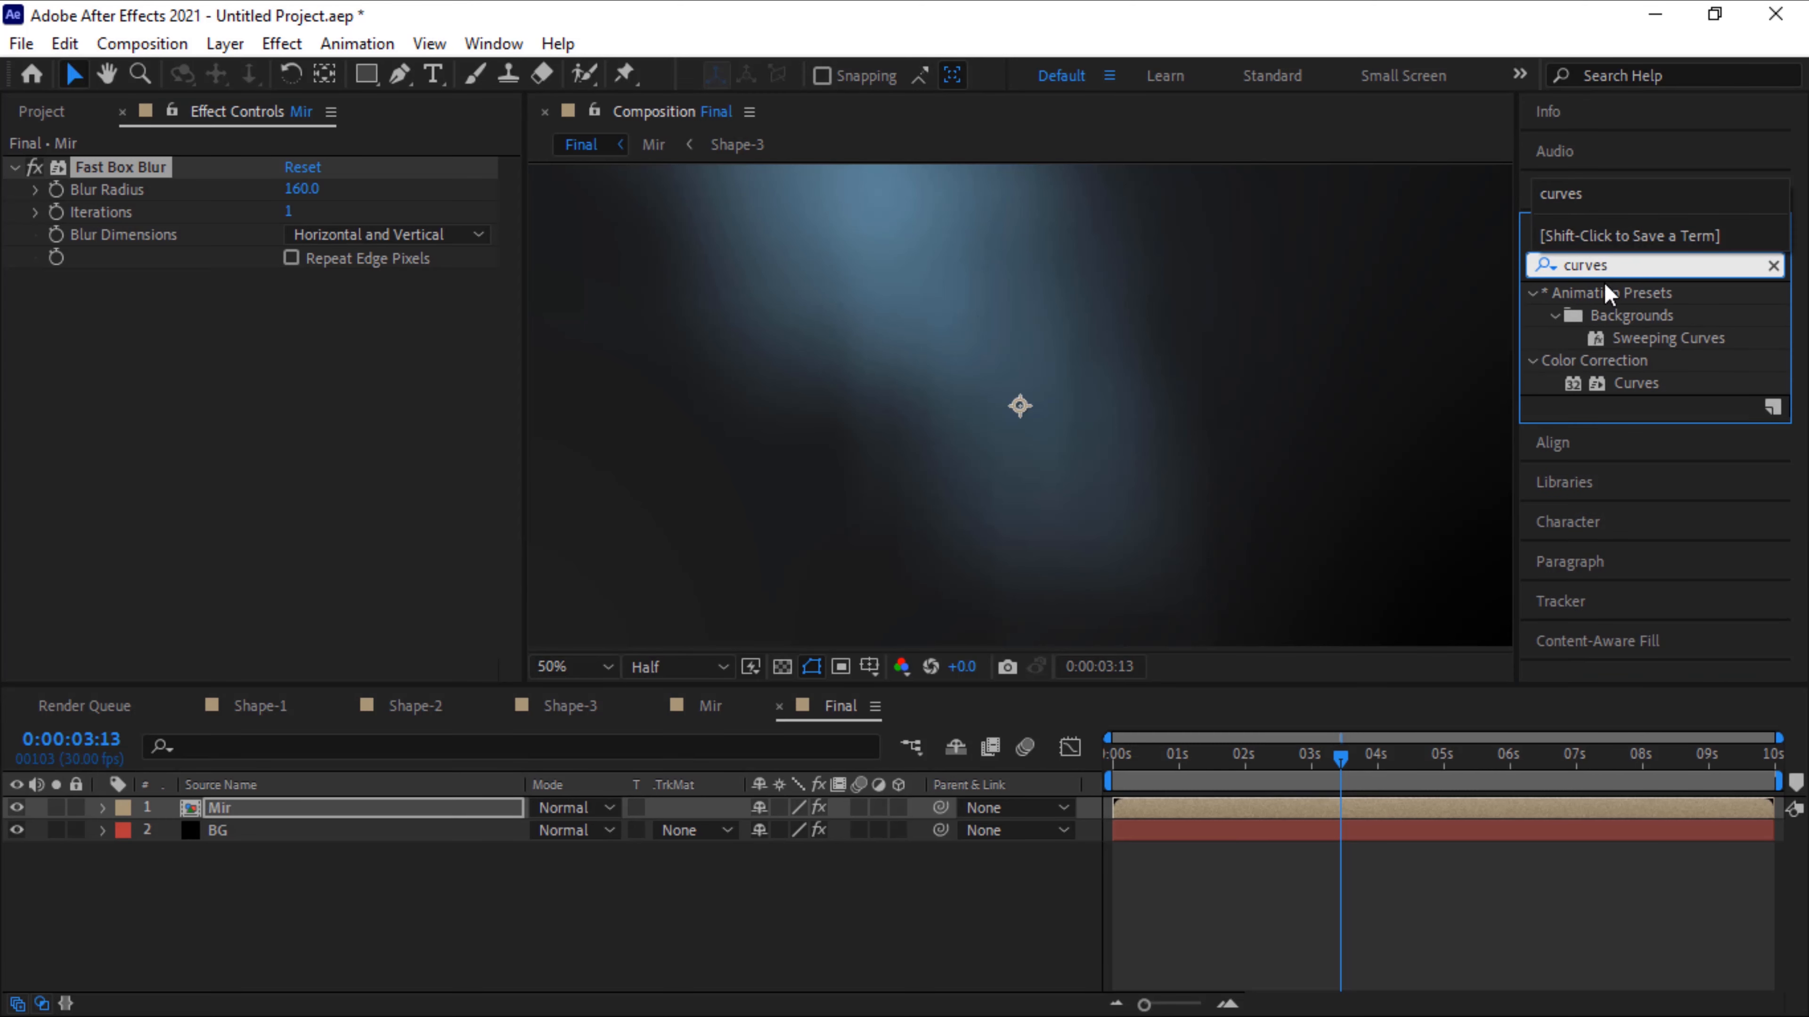
double_click(1636, 383)
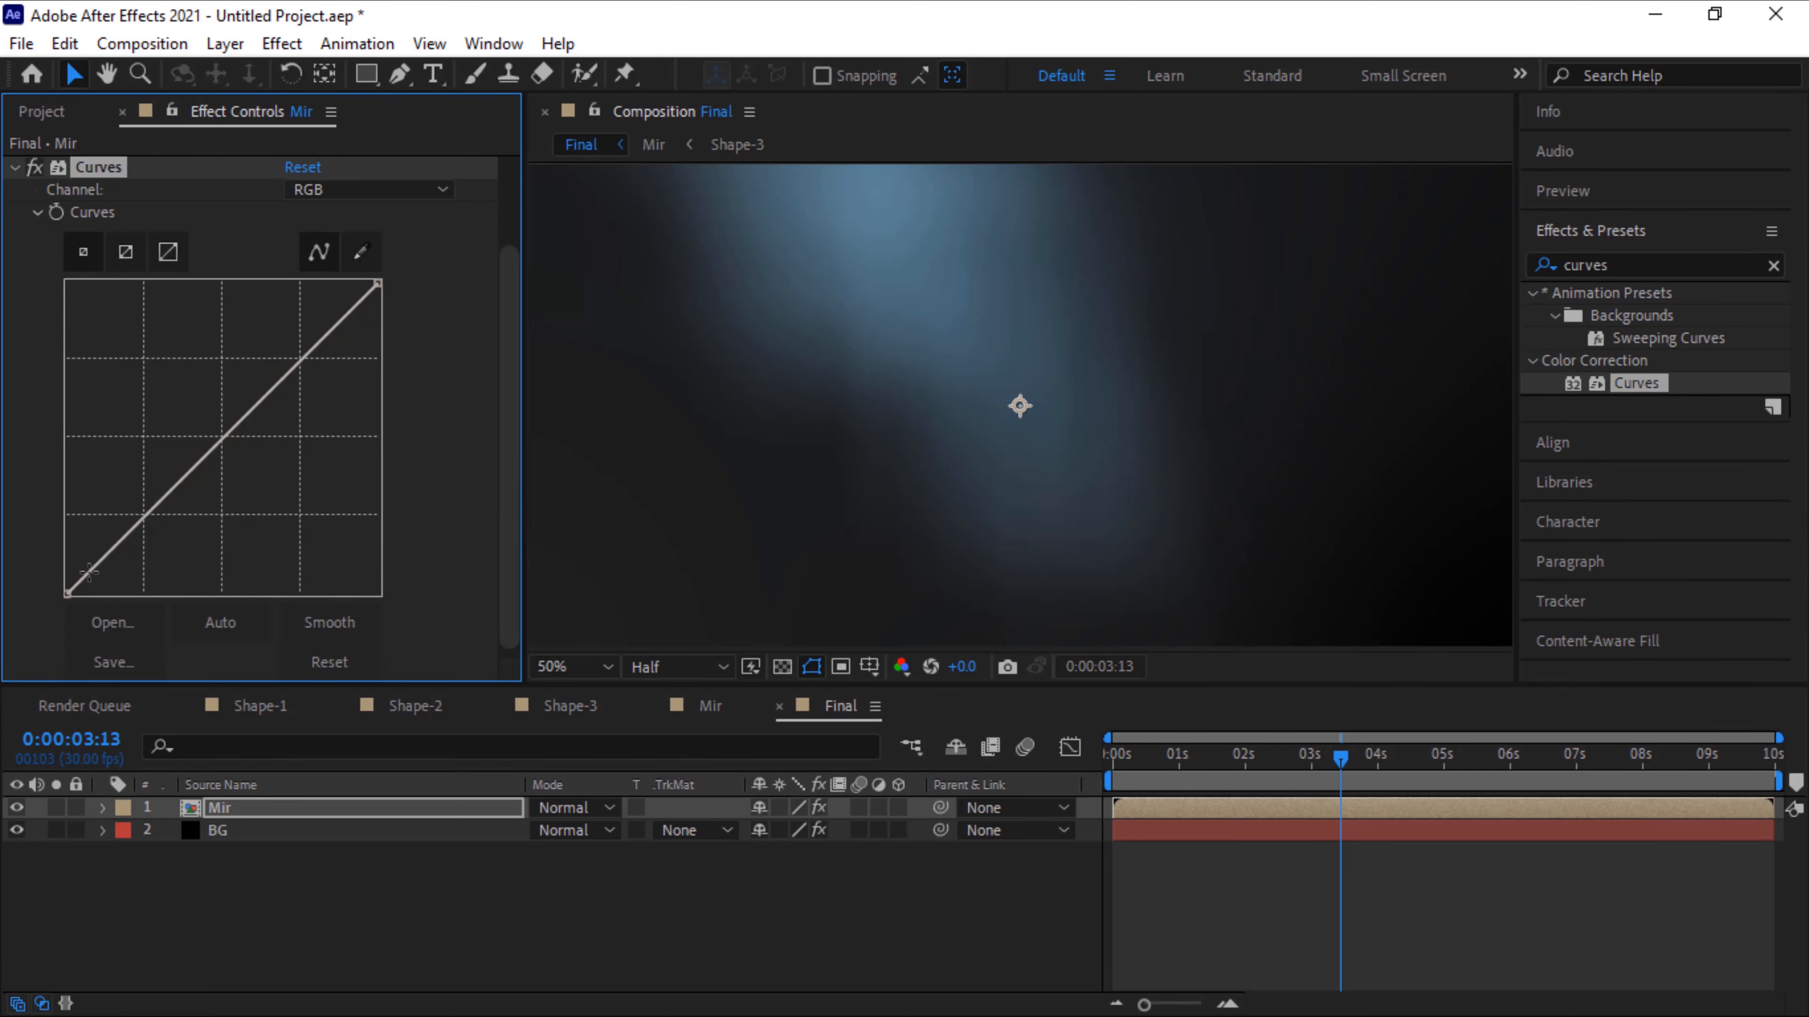
left_click_drag(68, 594, 272, 600)
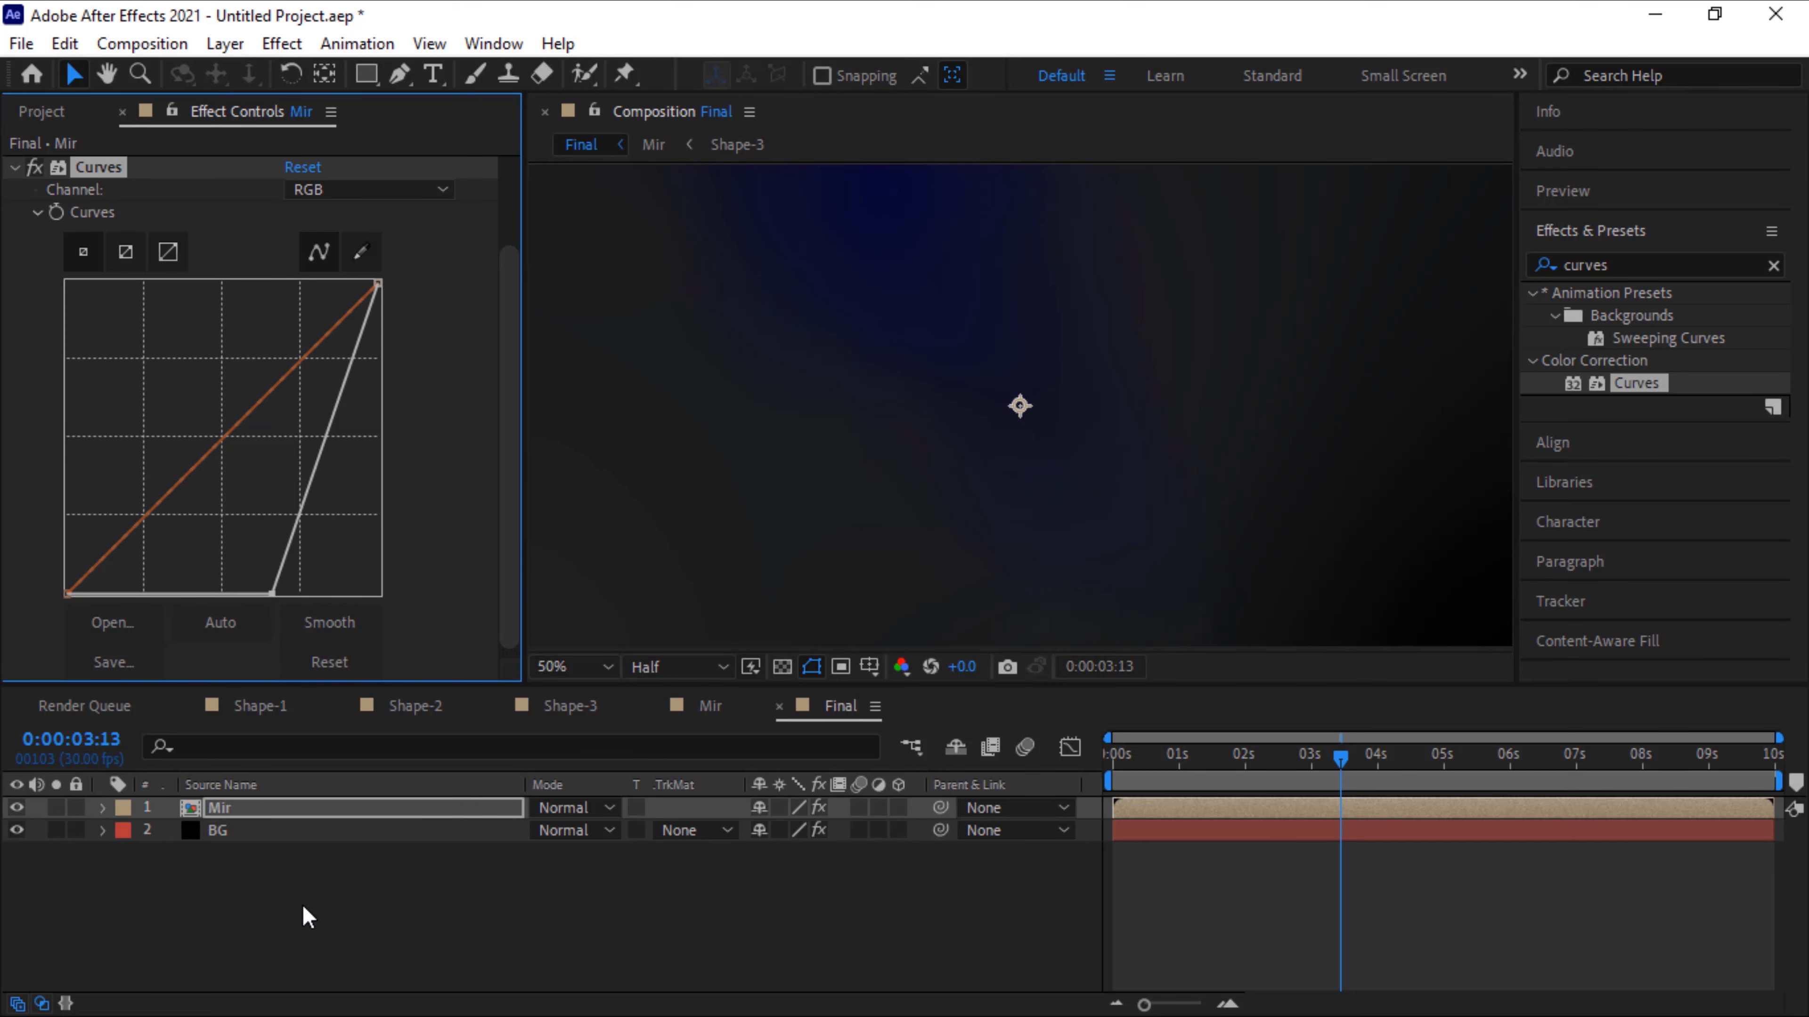
Duplicate the blurred Mir layer in the Final composition
left_click(292, 875)
left_click(276, 809)
key("ctrl+d")
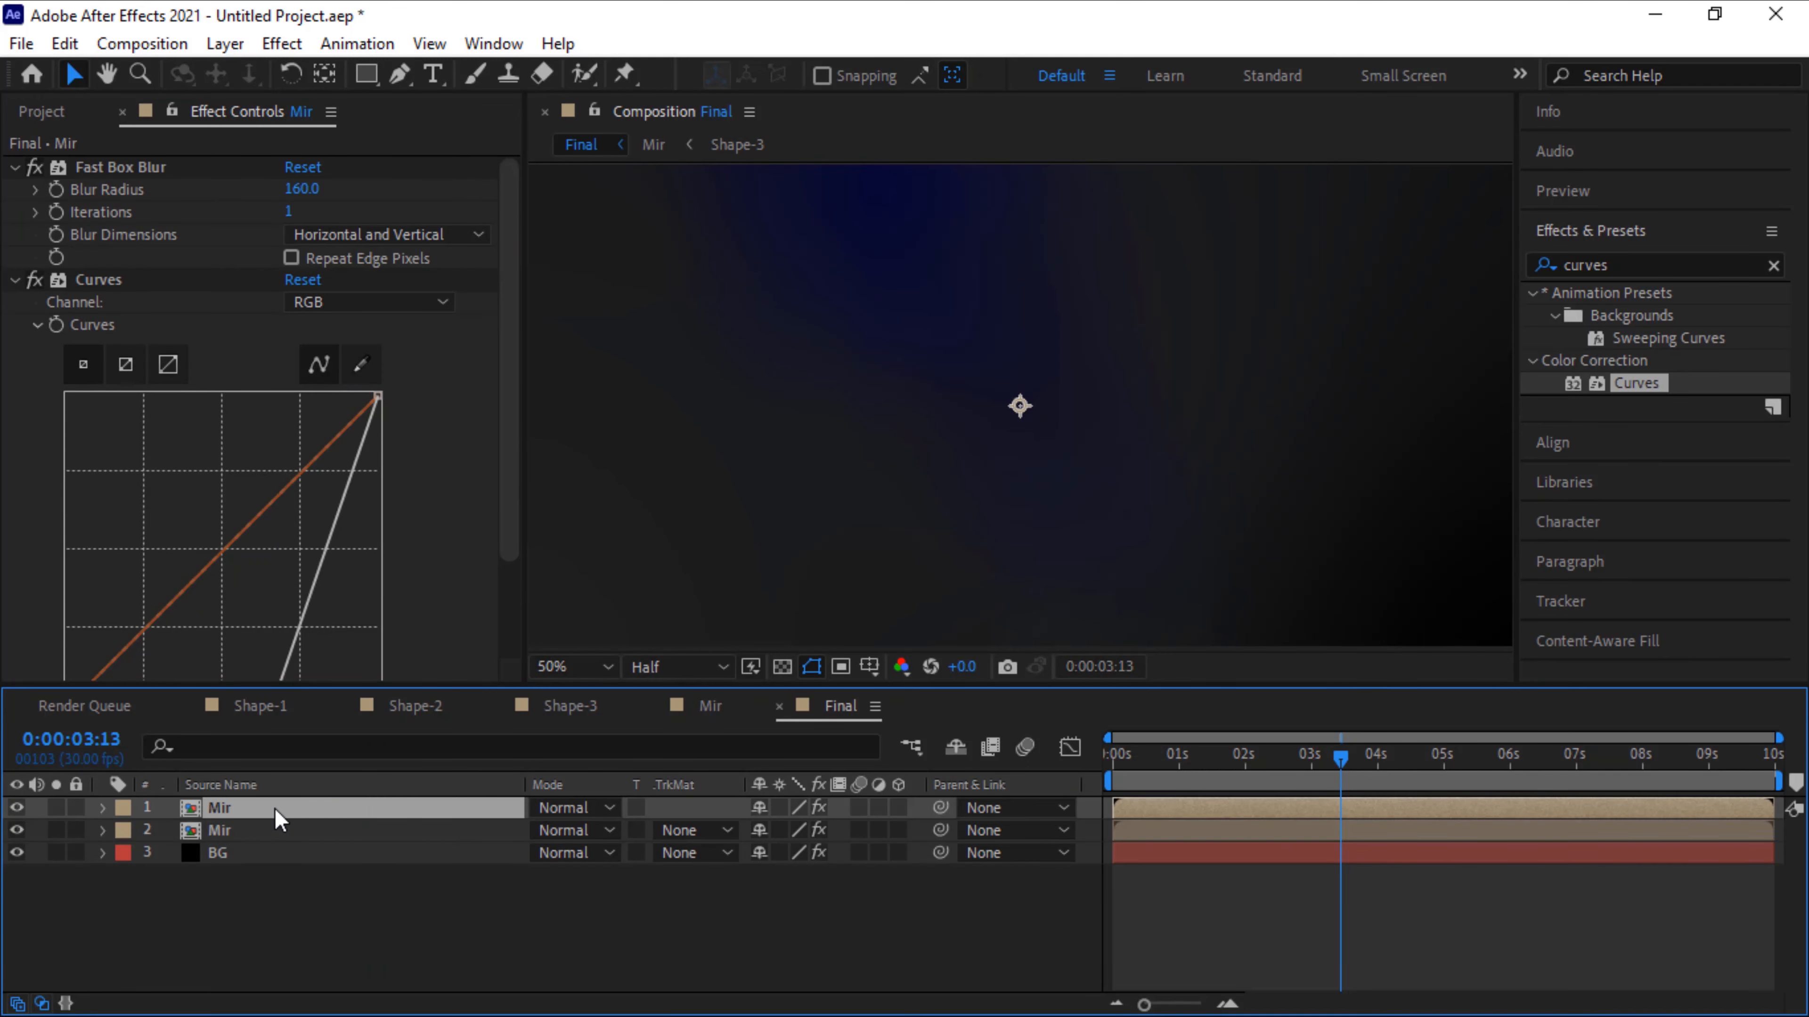
On the top Mir layer, set the Fast Box Blur radius to 10 and delete the Curves effect
left_click(301, 187)
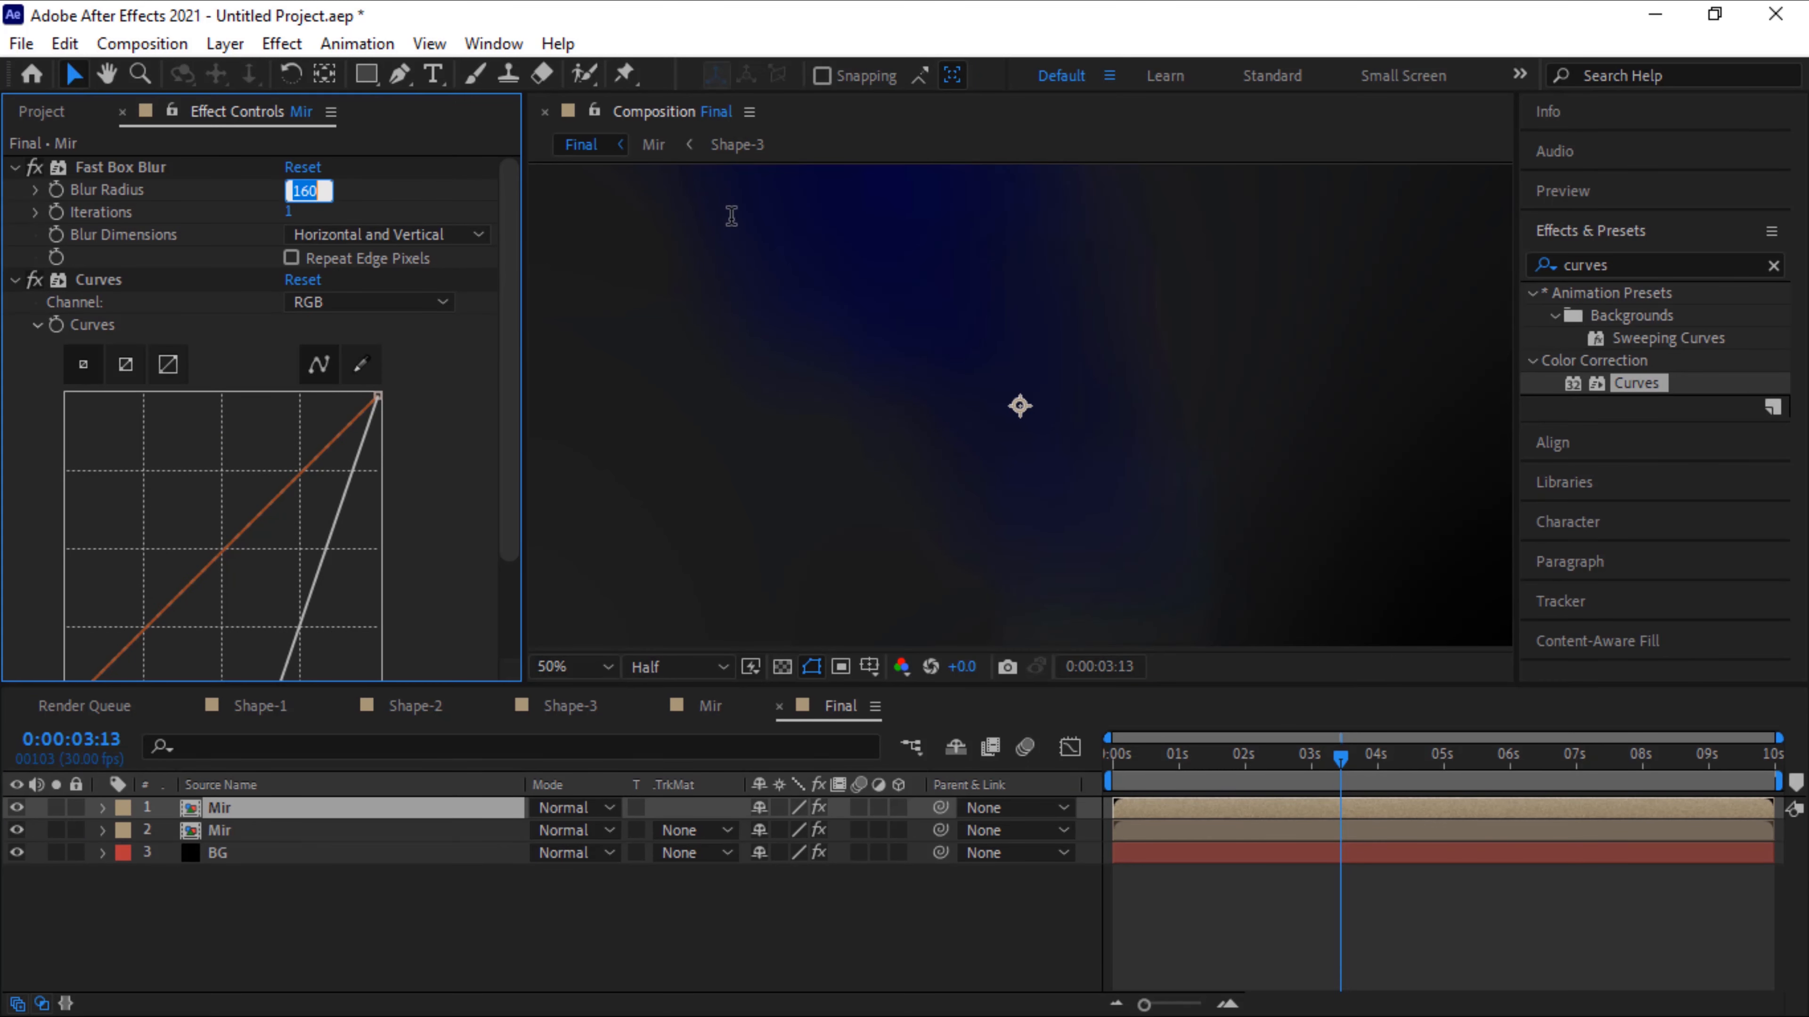
type("10")
key("Return")
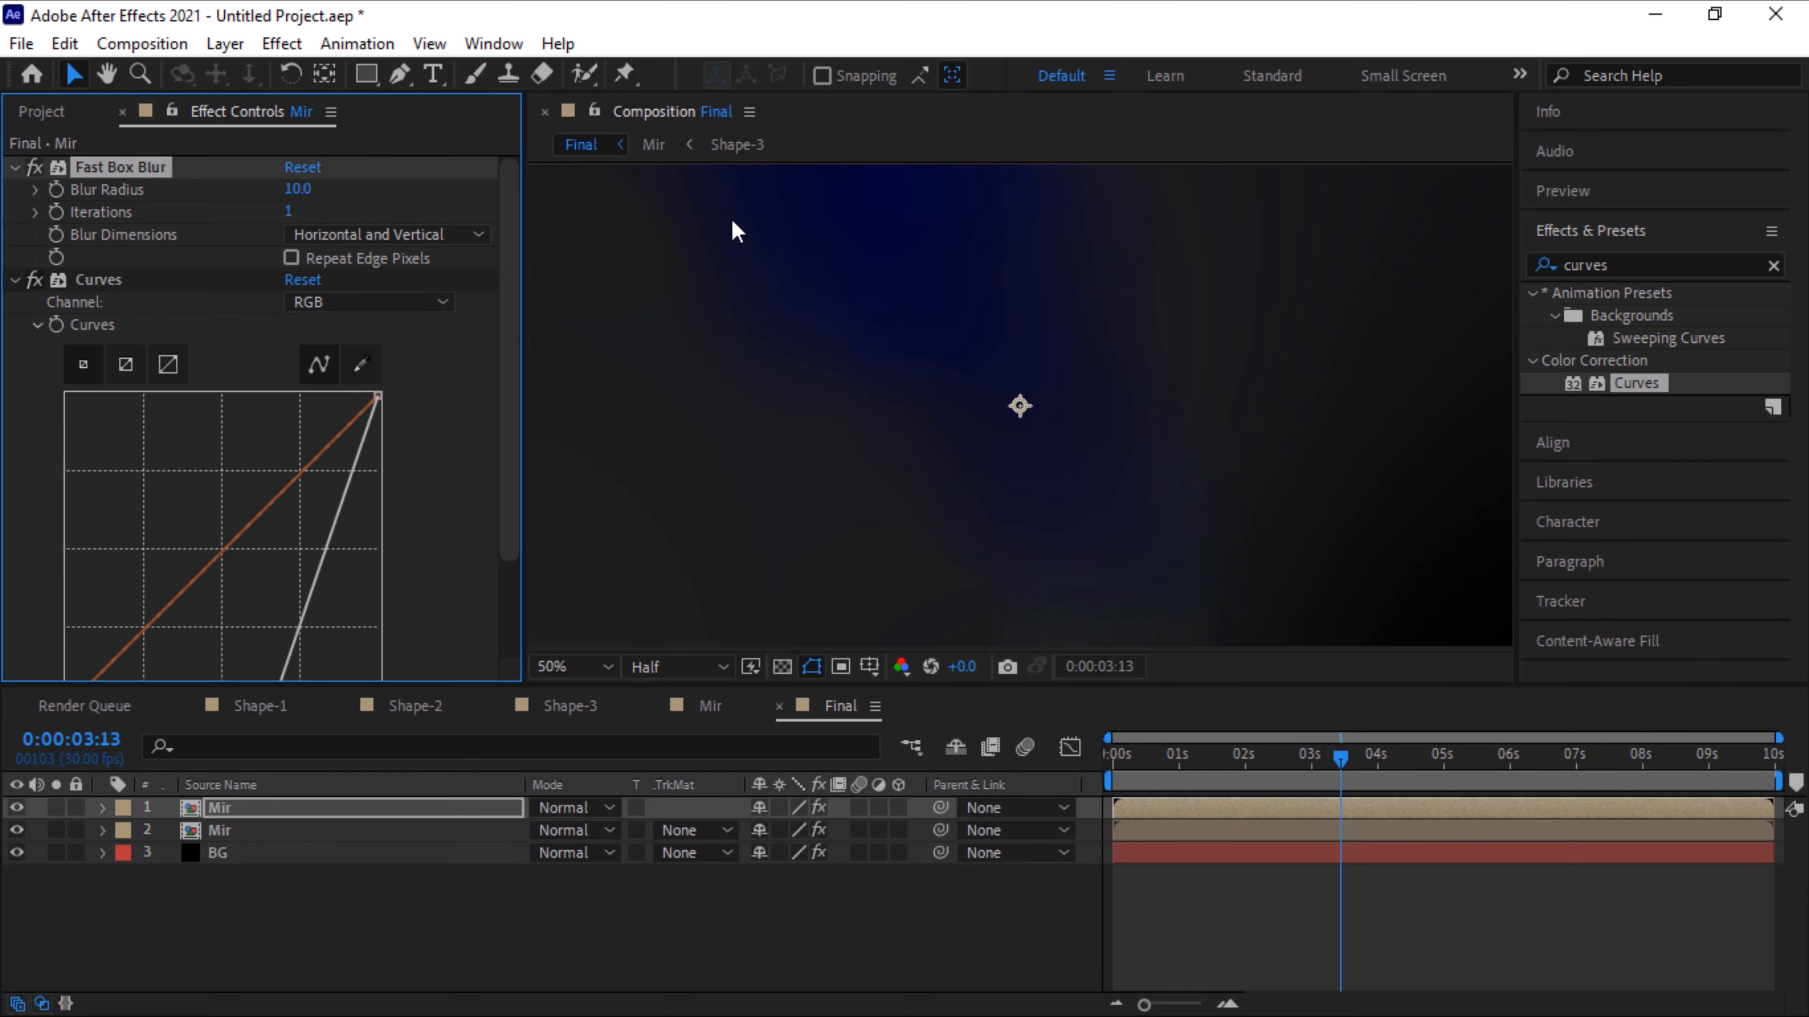
left_click(140, 279)
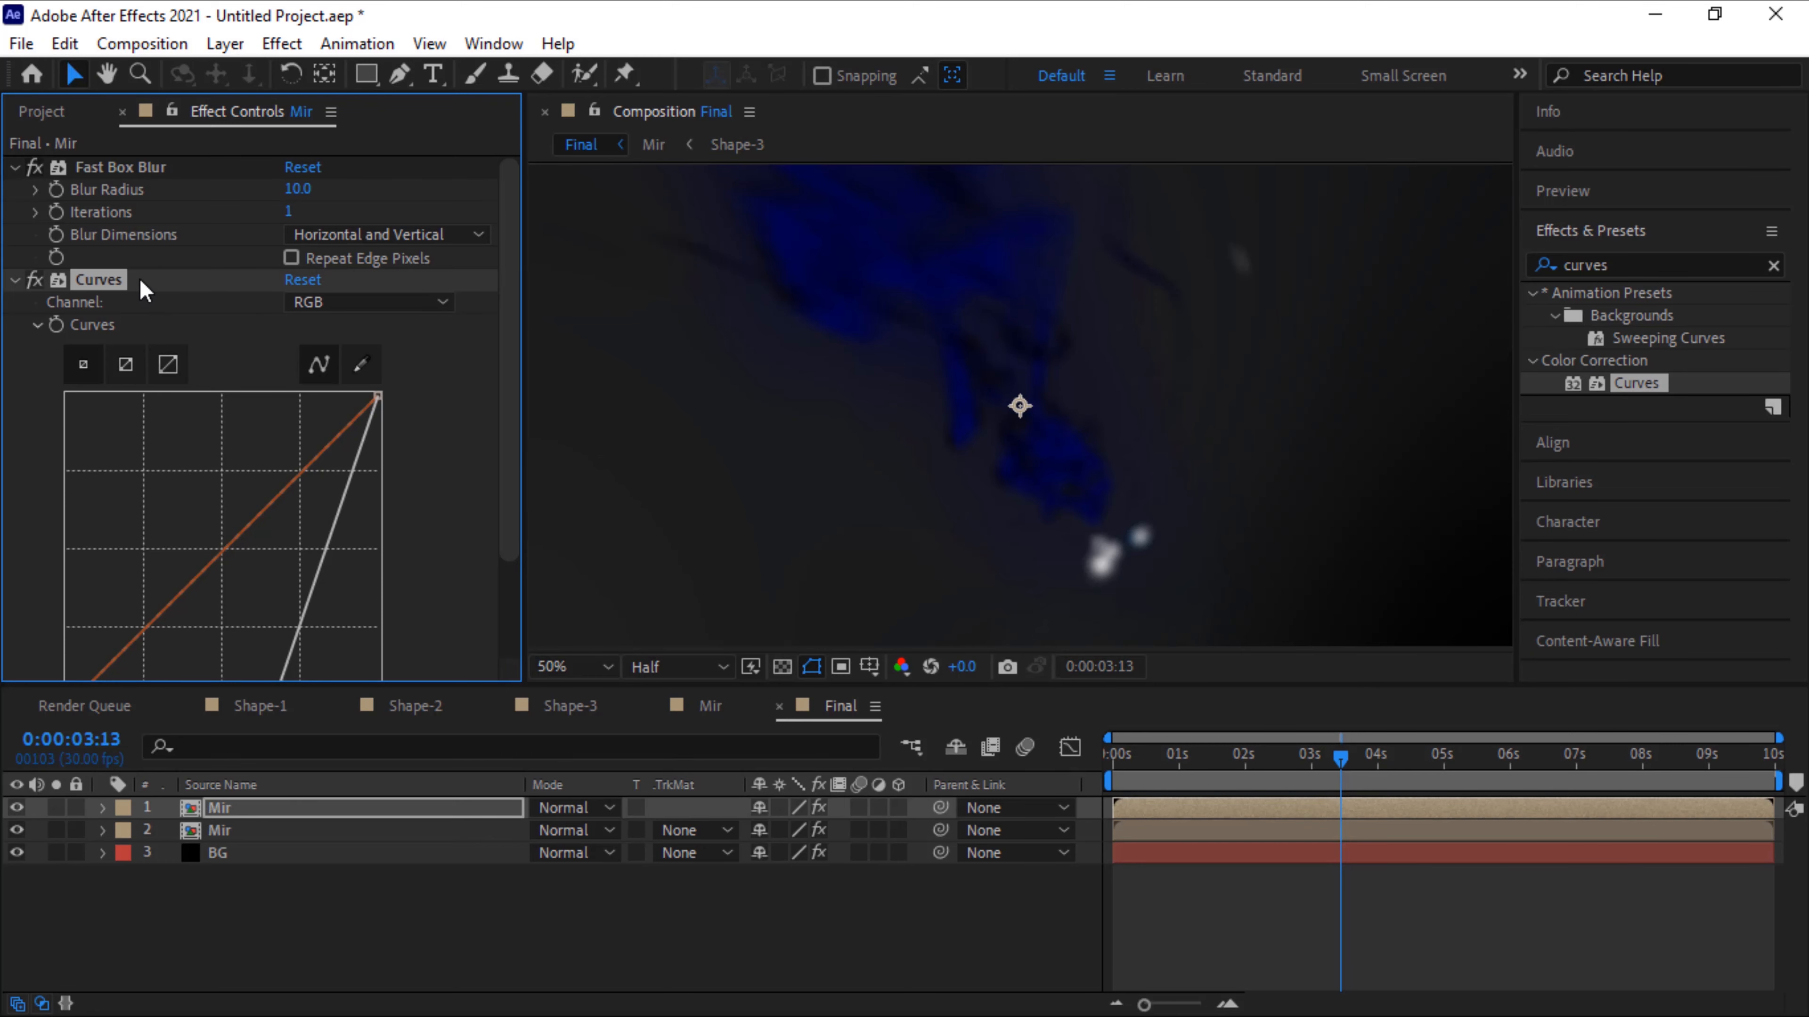
key("Delete")
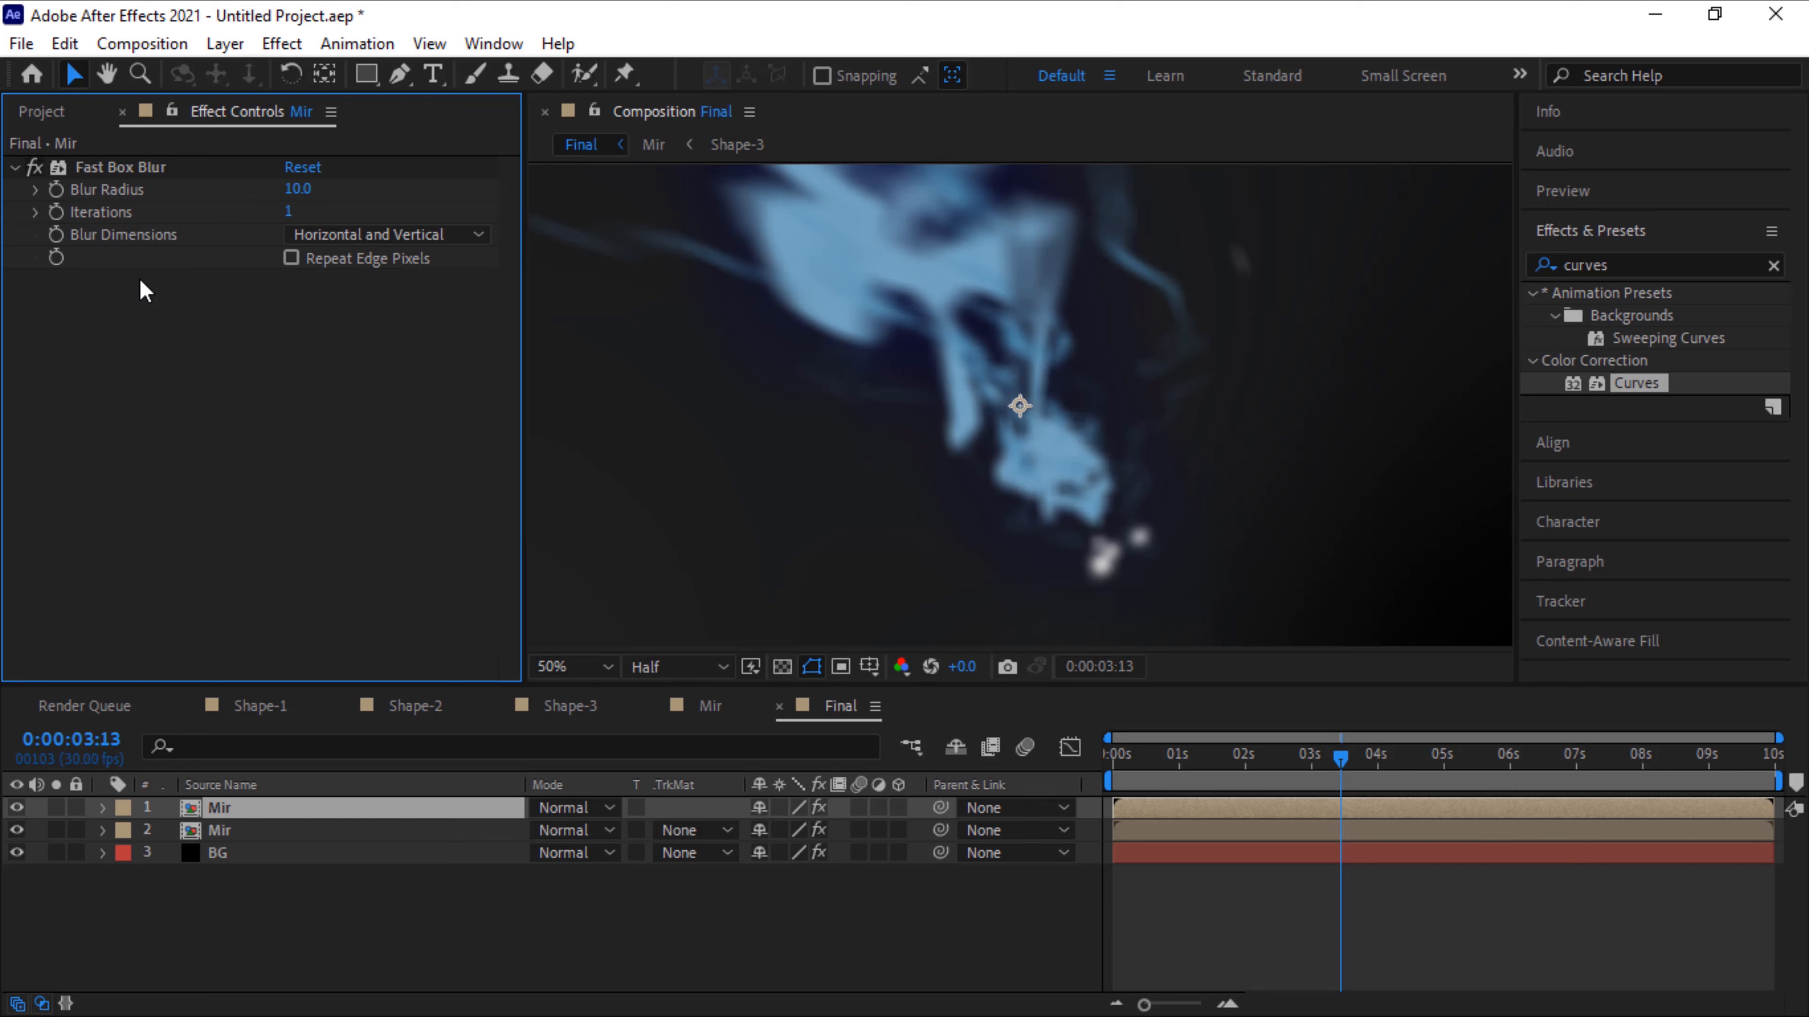
Duplicate the top Mir layer and delete the Fast Box Blur effect from the new copy
left_click(254, 827)
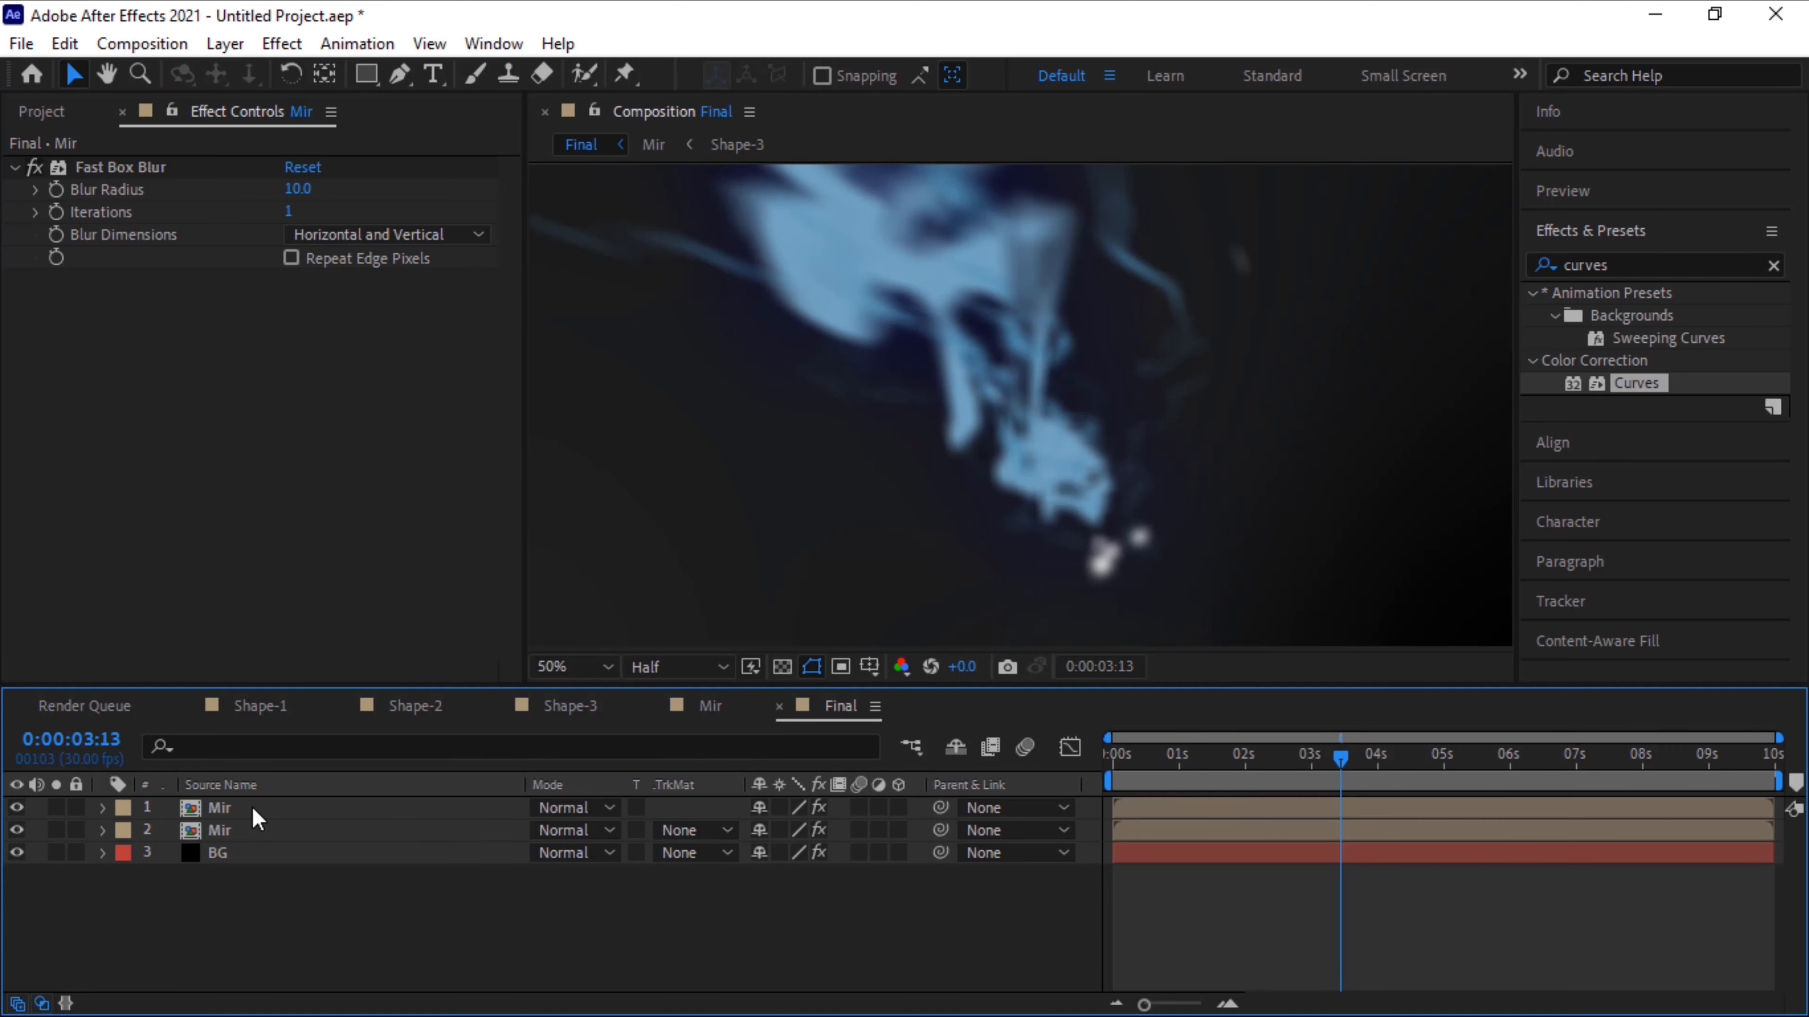
left_click(252, 808)
key("ctrl+d")
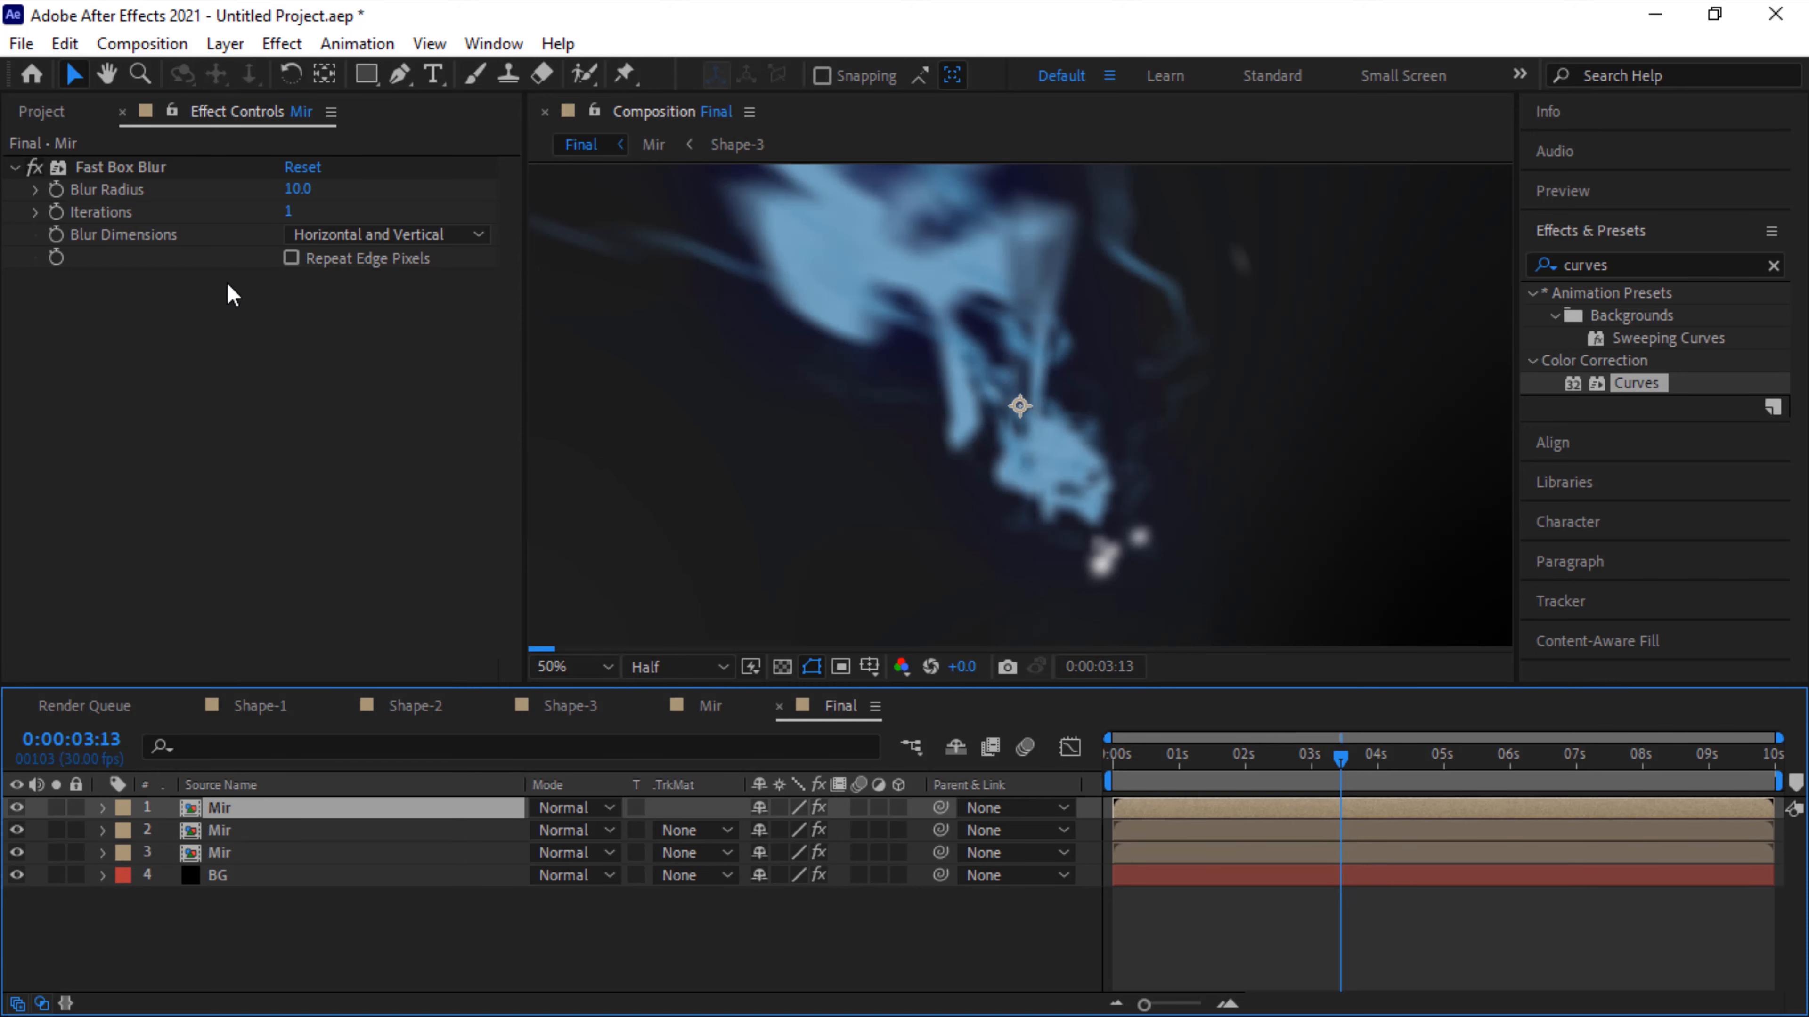
left_click(126, 170)
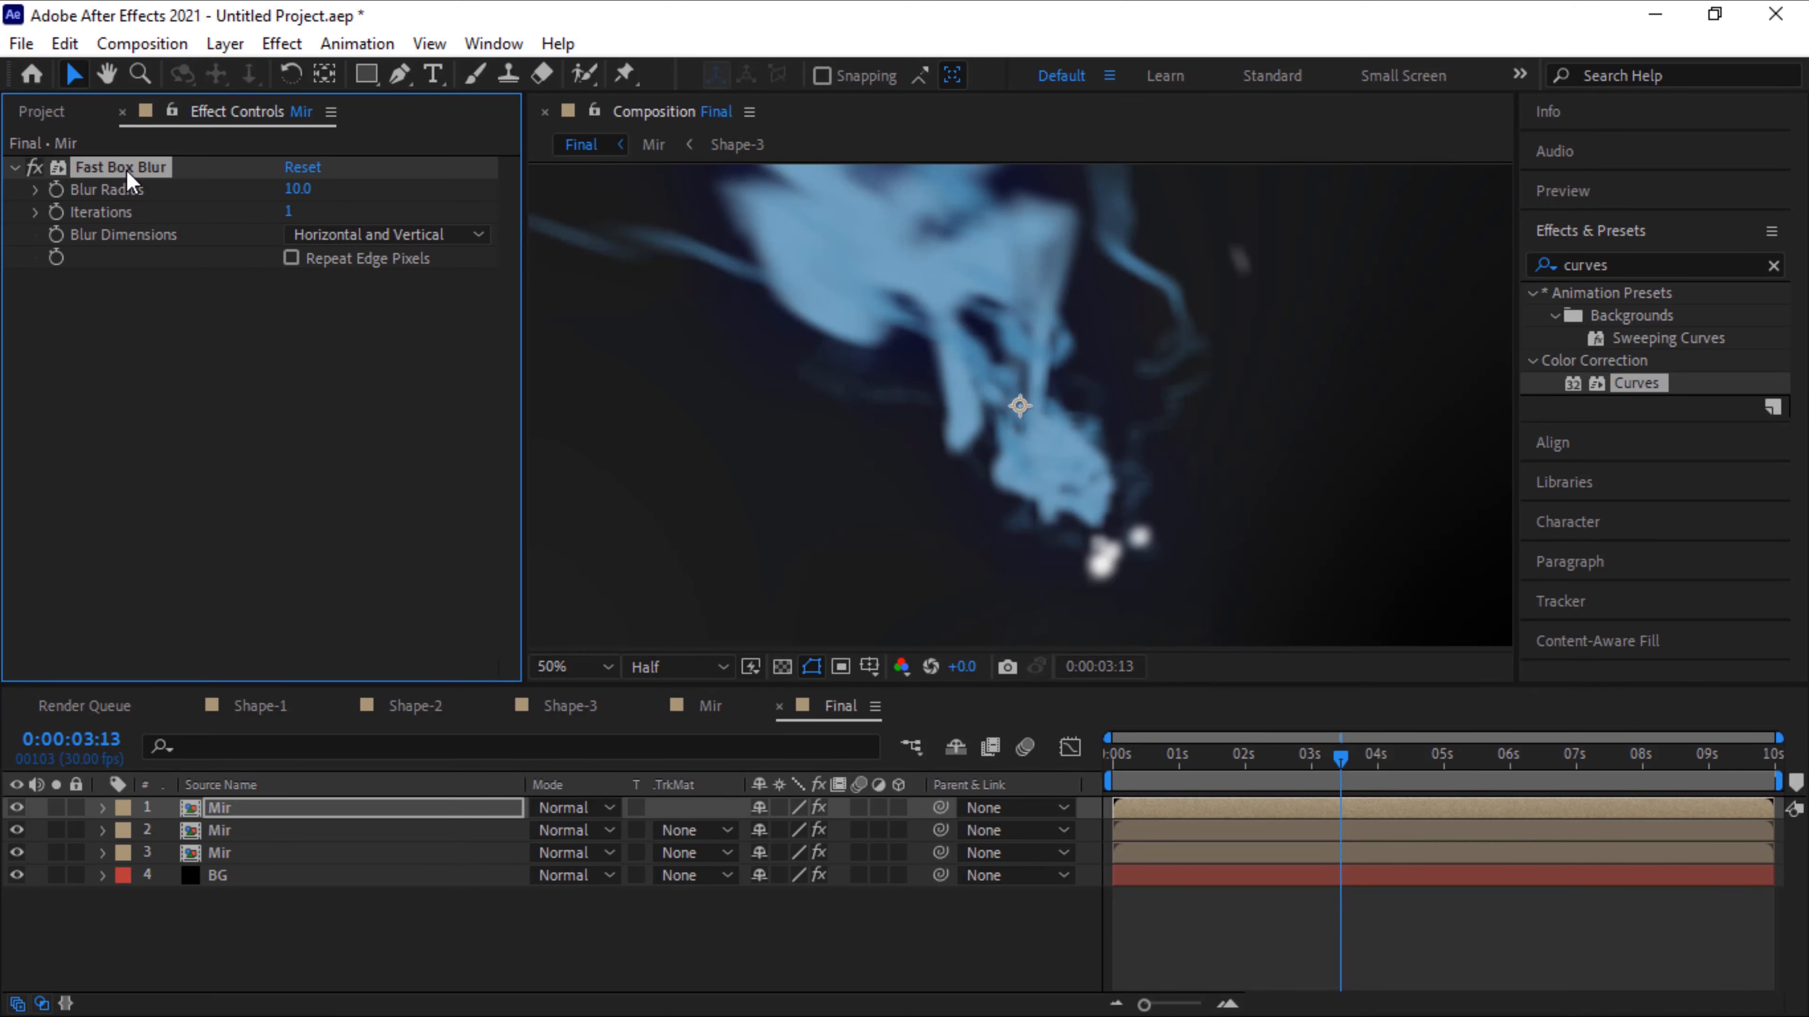
key("Delete")
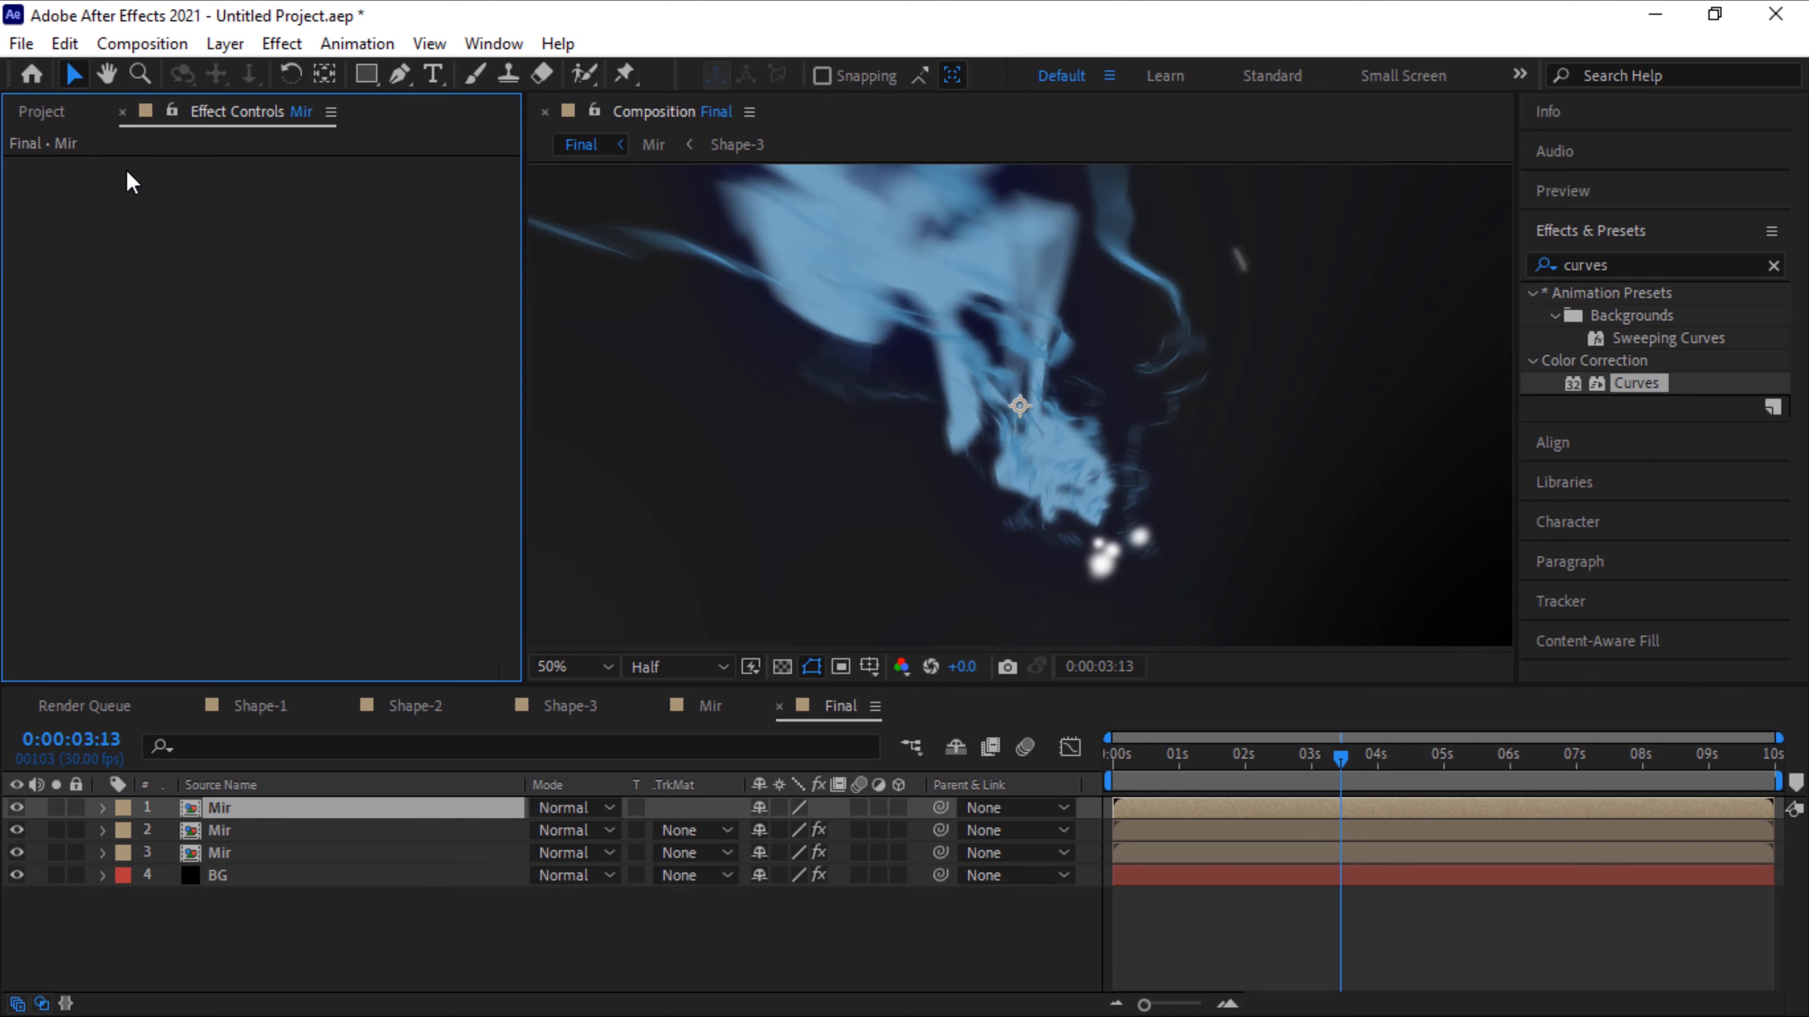
Duplicate the Mir layer with blur radius 10 and move the copy to the top of the layer stack
key("F2")
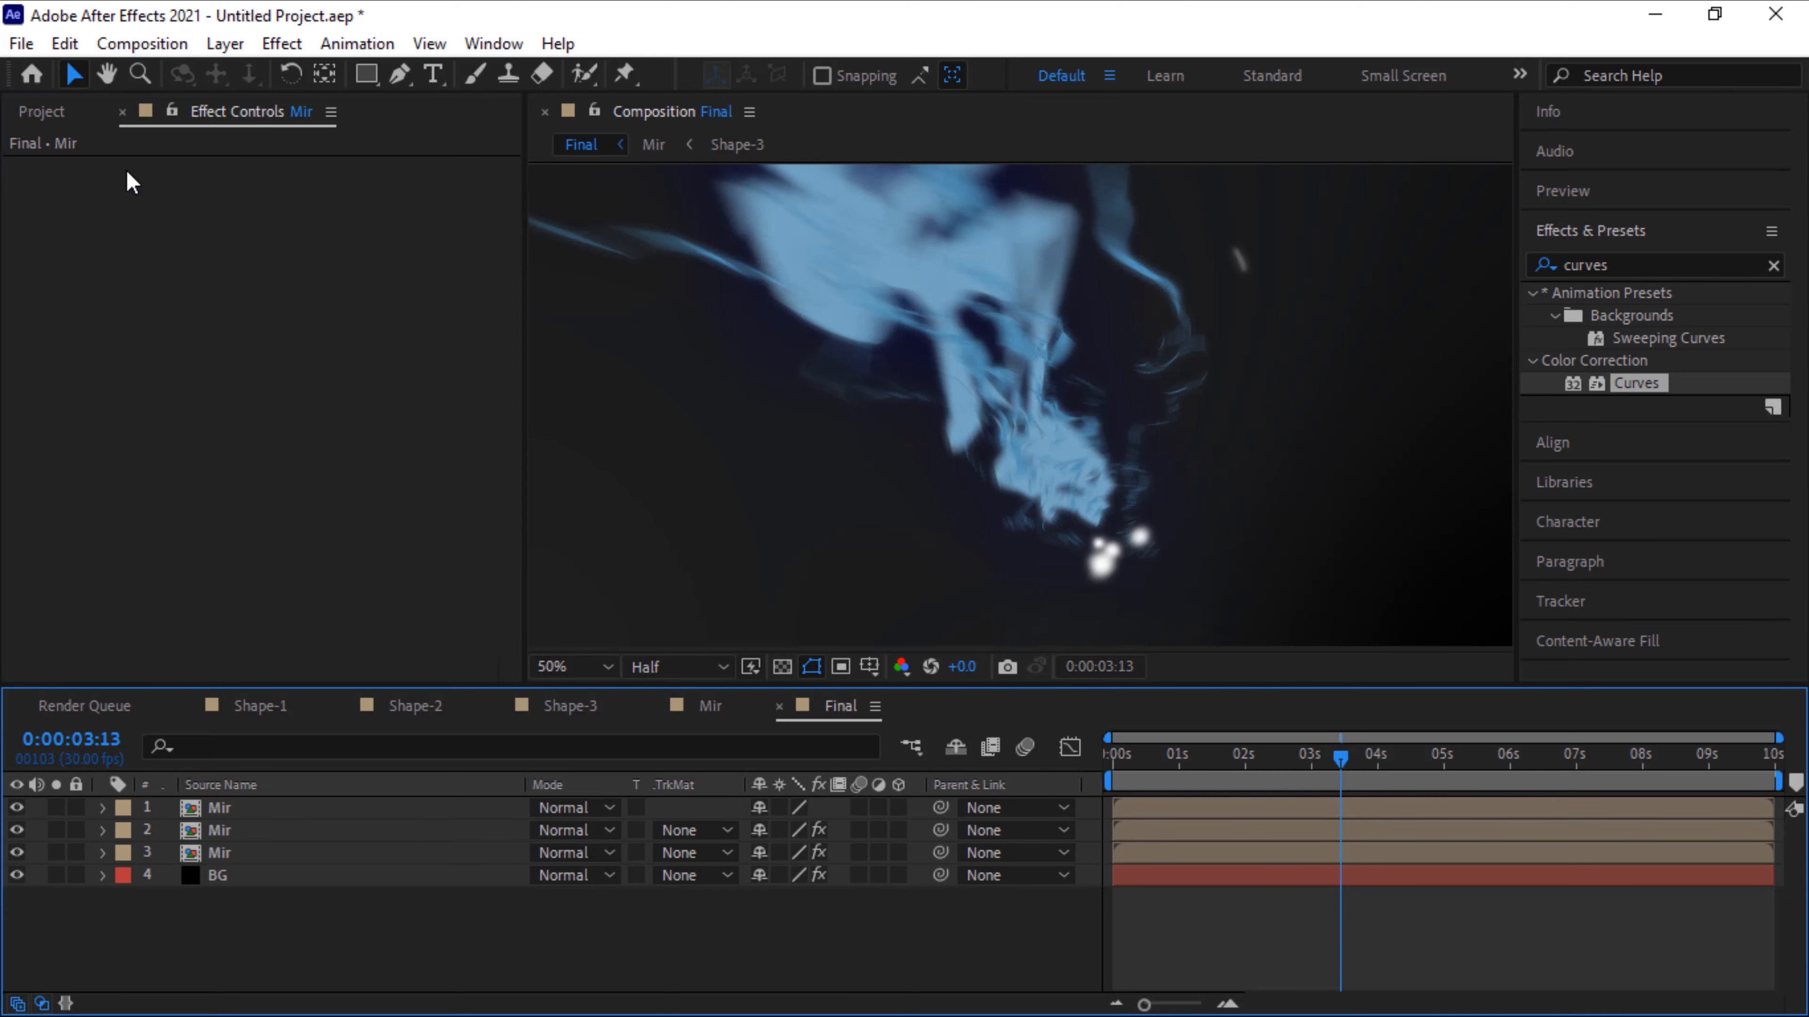
left_click(233, 830)
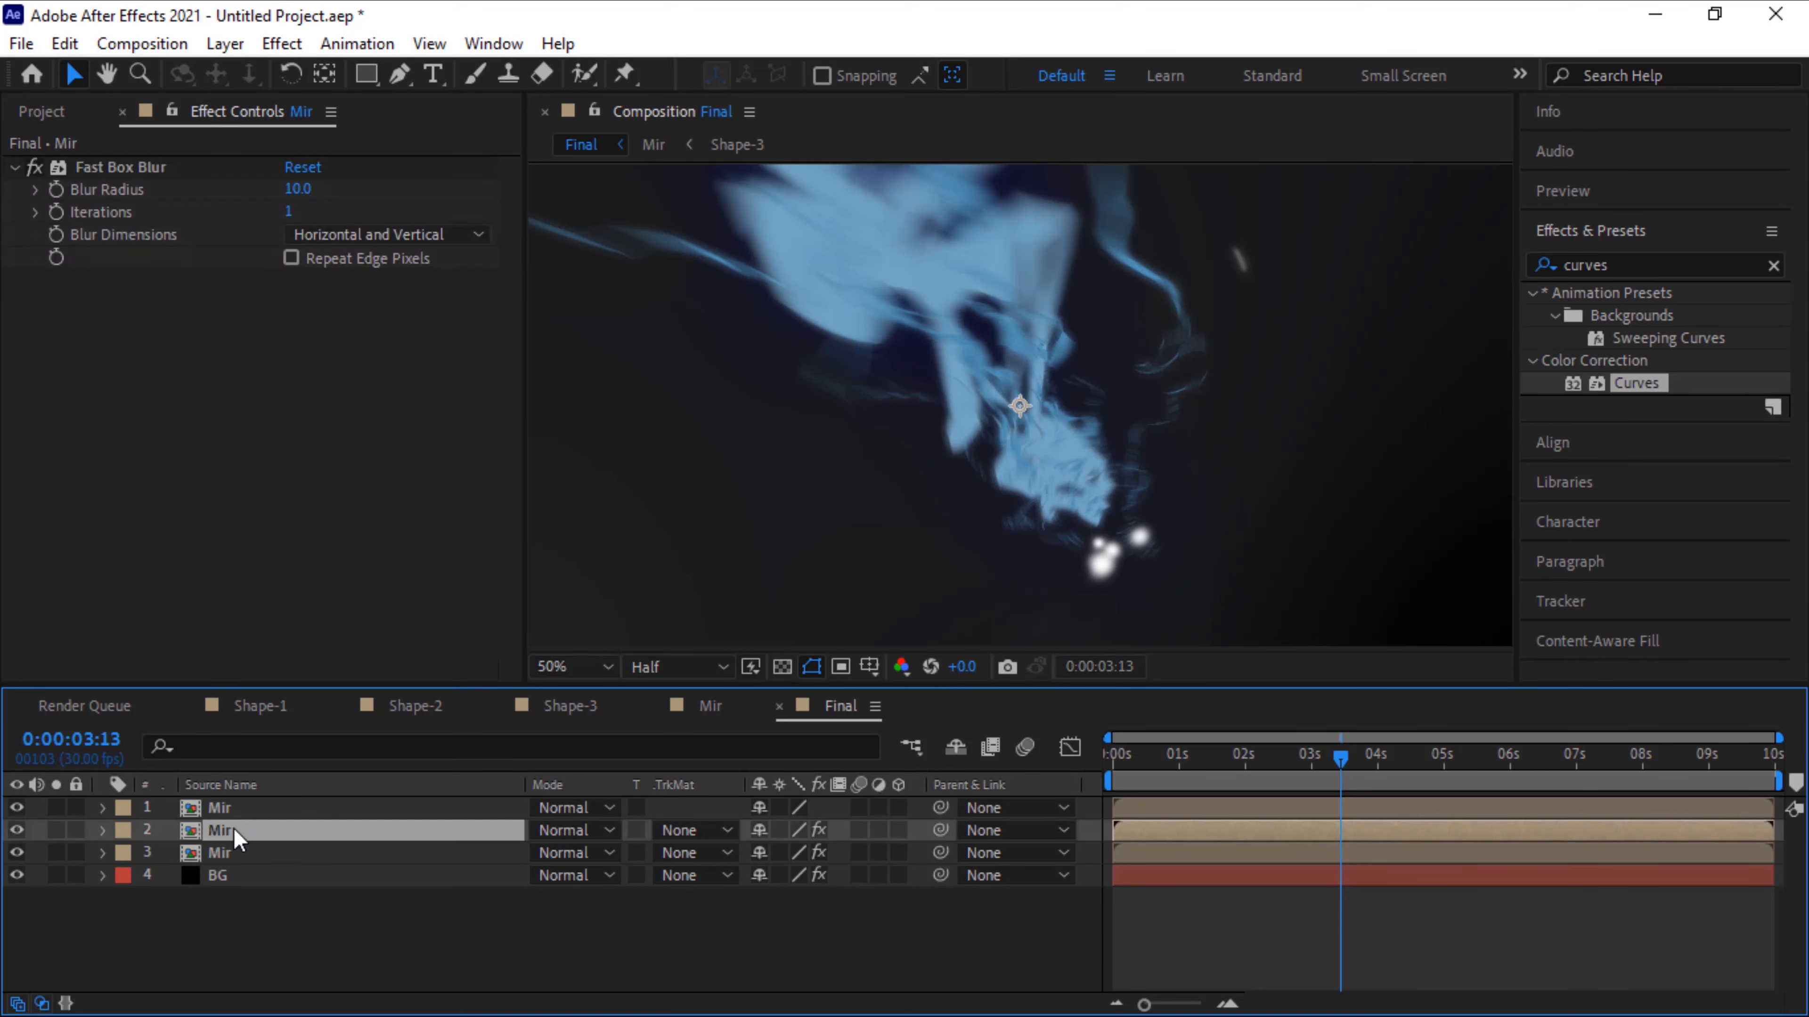
key("ctrl+d")
left_click_drag(236, 827, 248, 798)
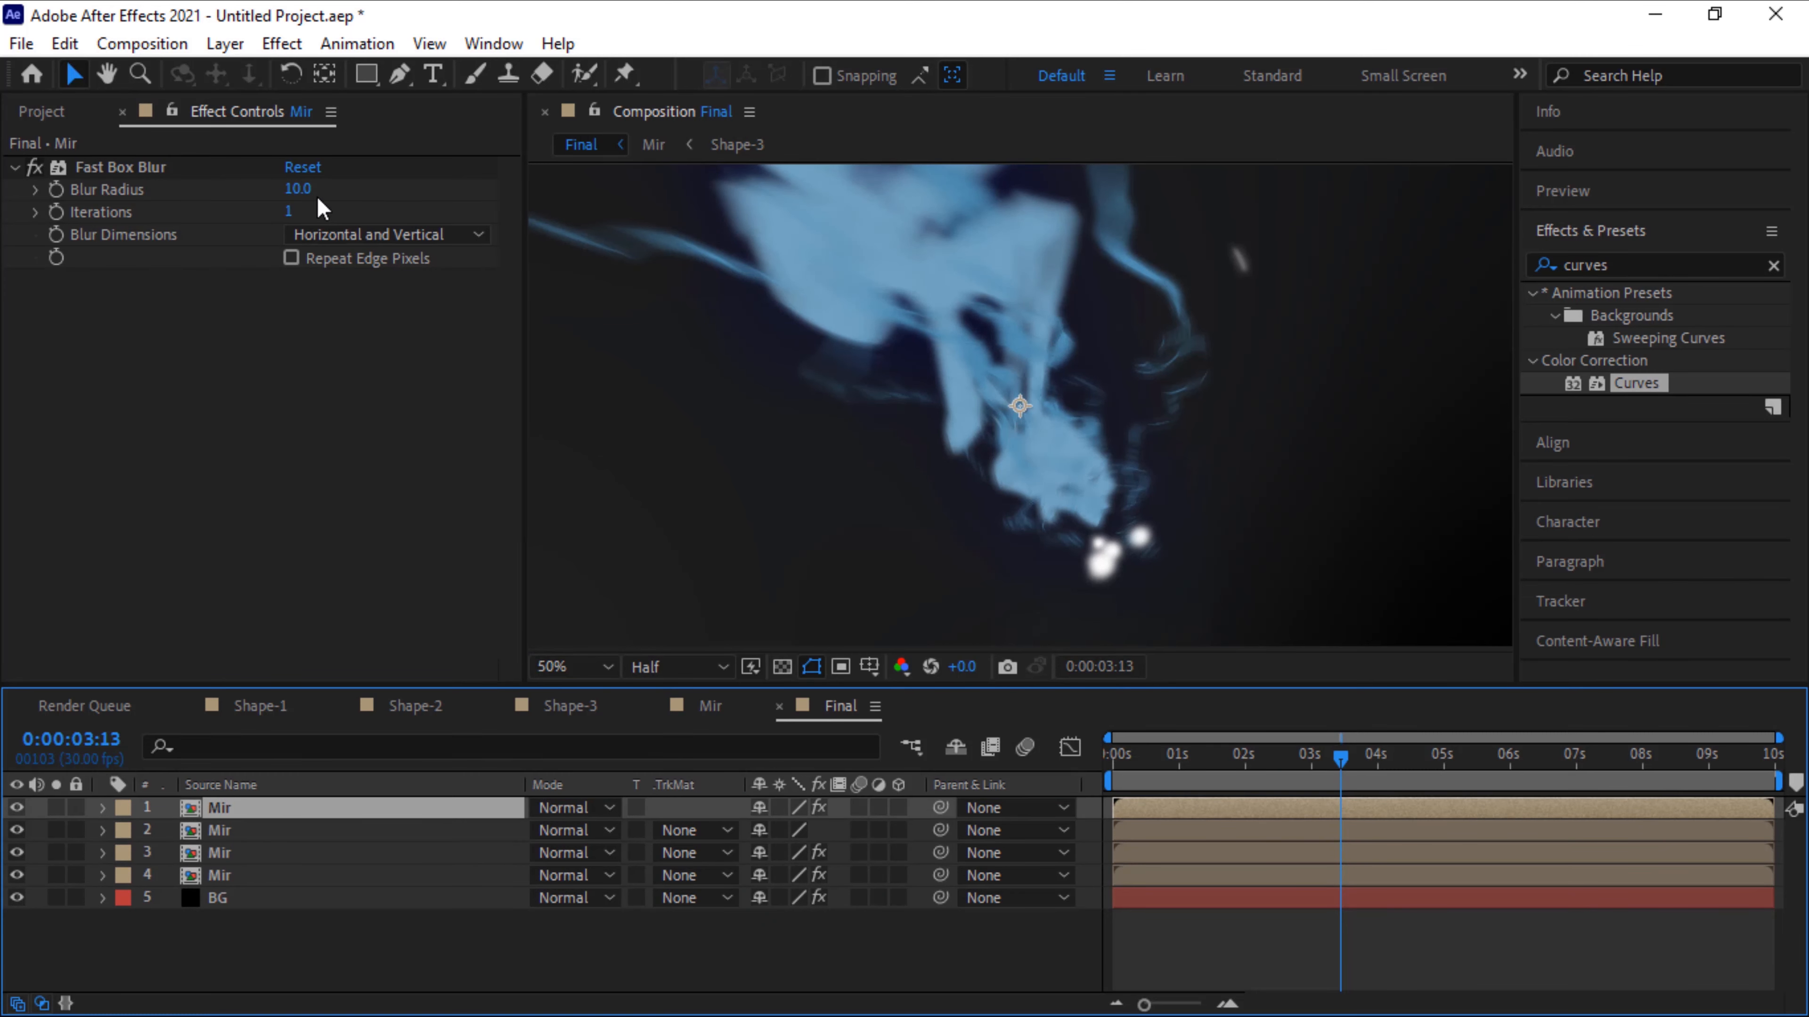
Set the top Mir layer's Fast Box Blur radius to 350 and its blending mode to Add
left_click(303, 189)
type("350")
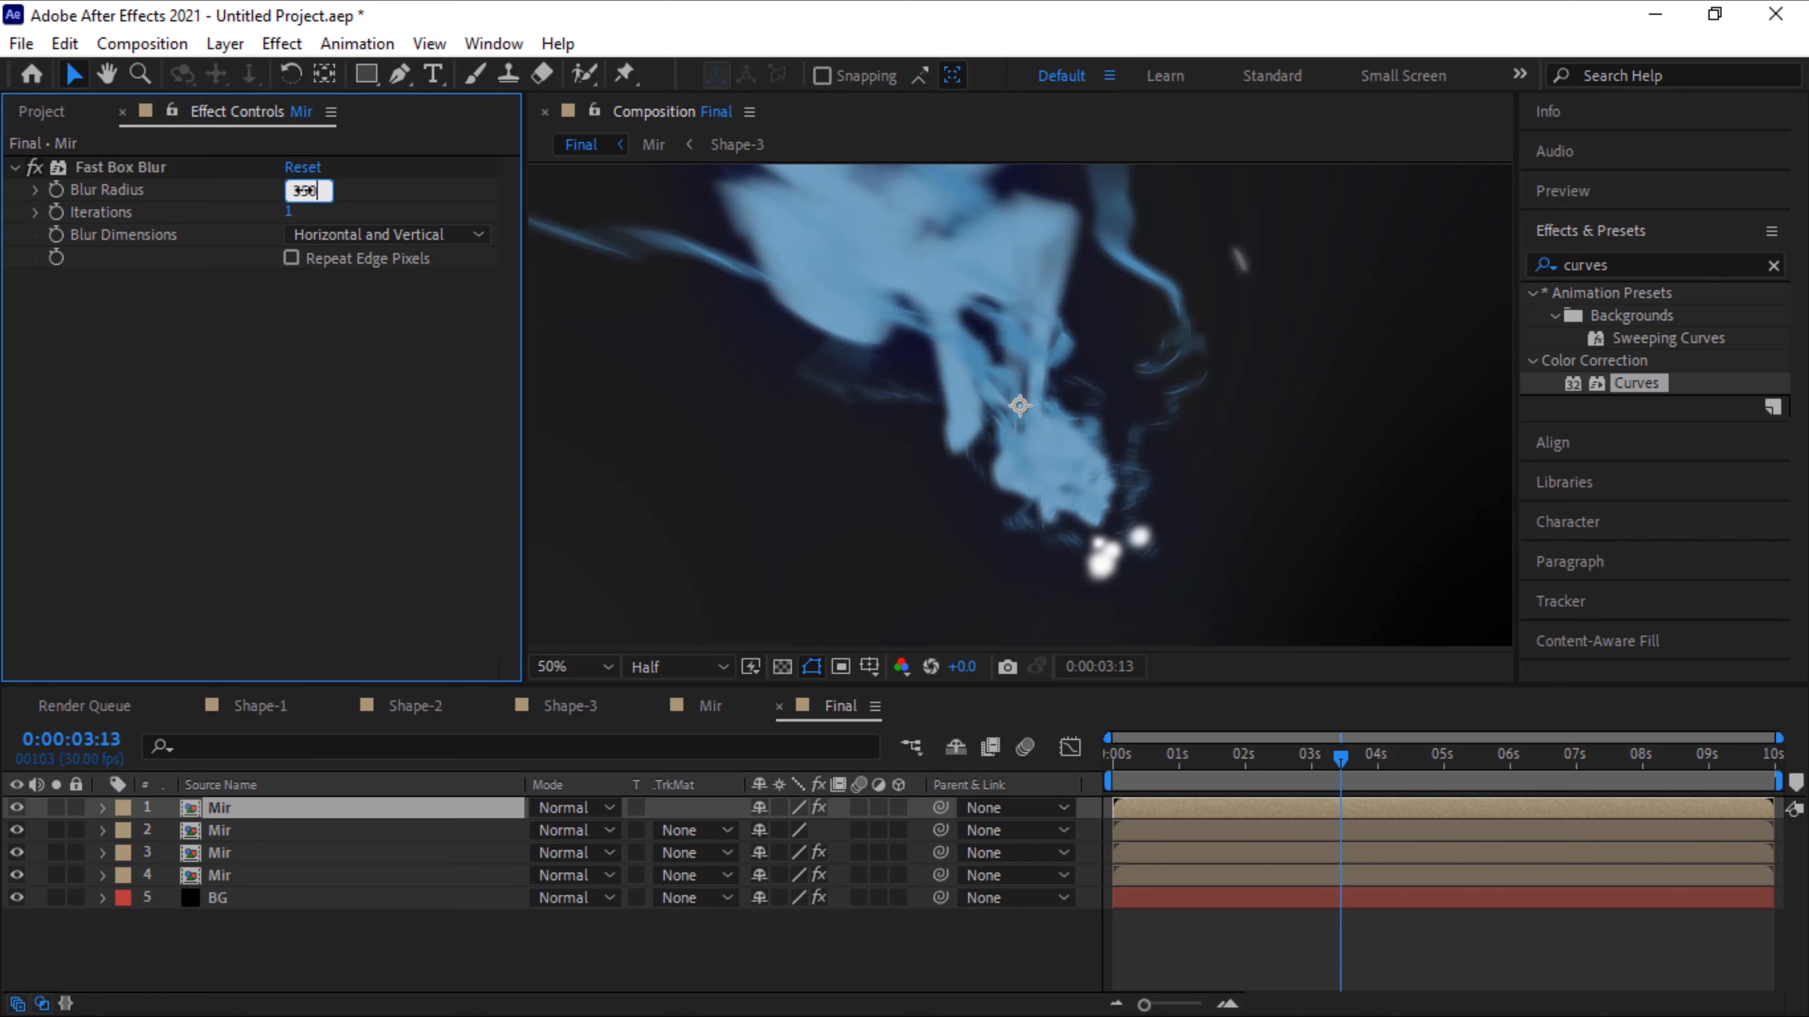
key("Return")
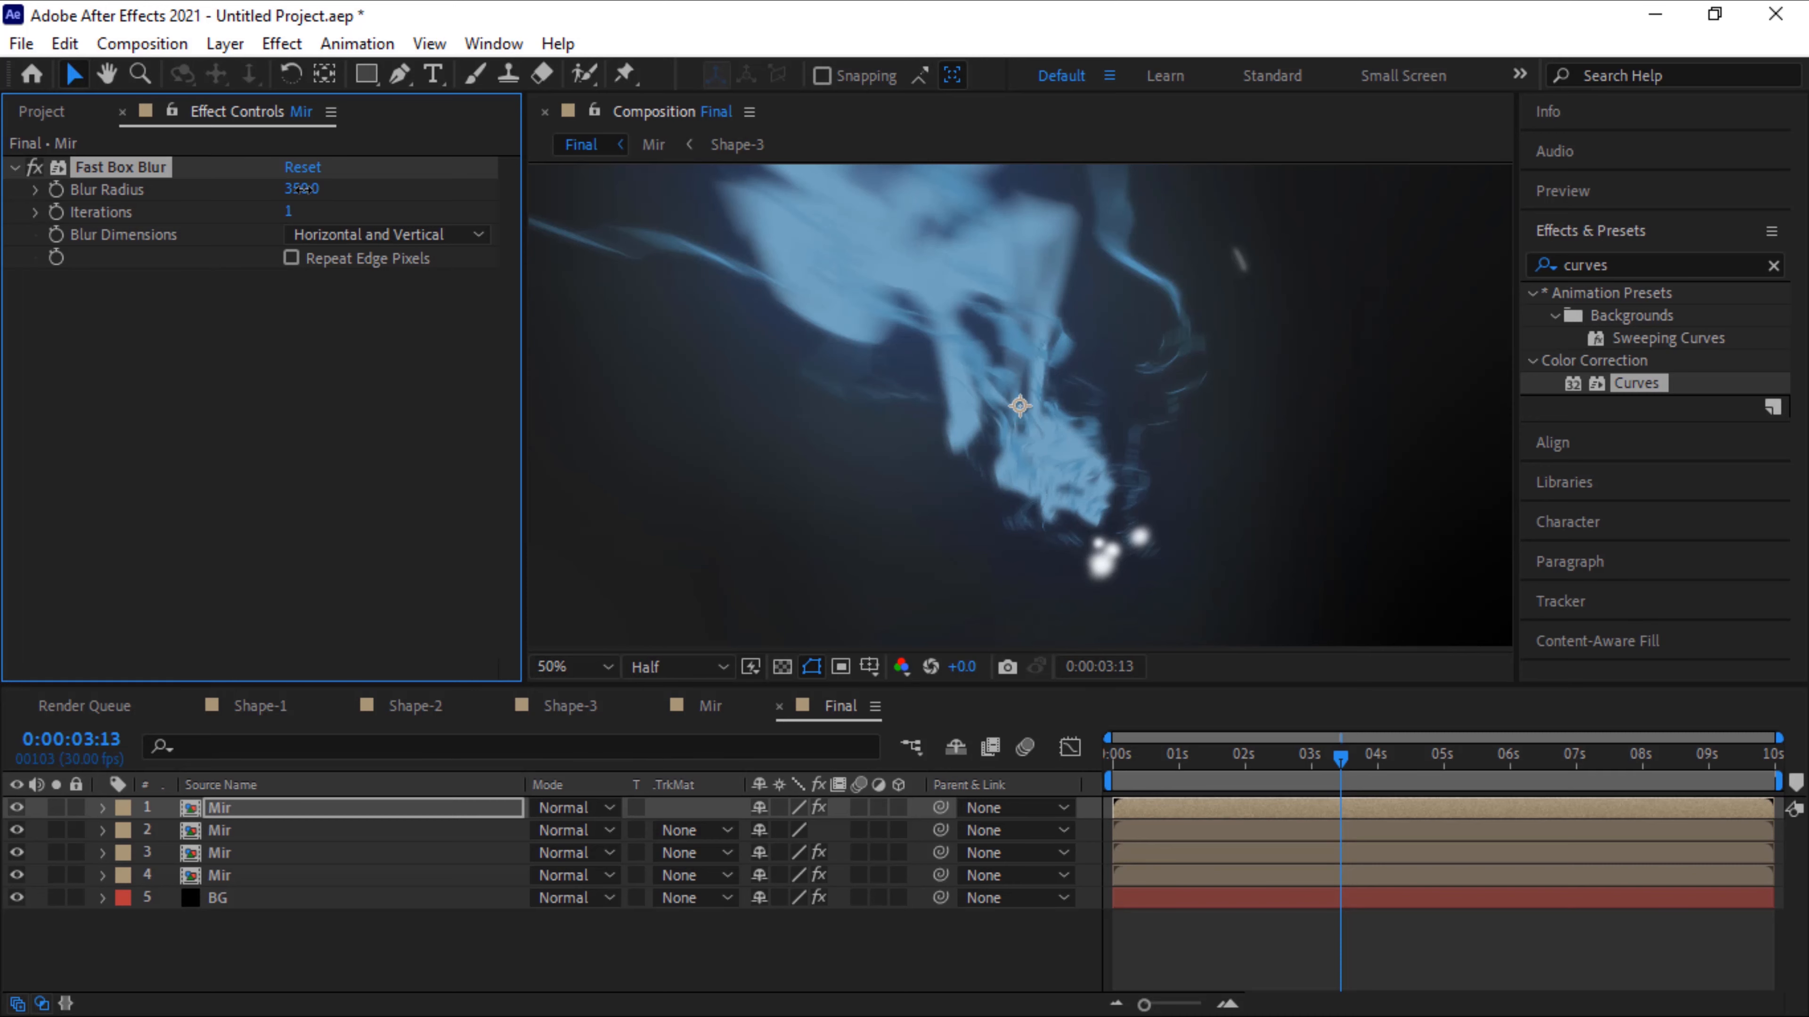
left_click(594, 811)
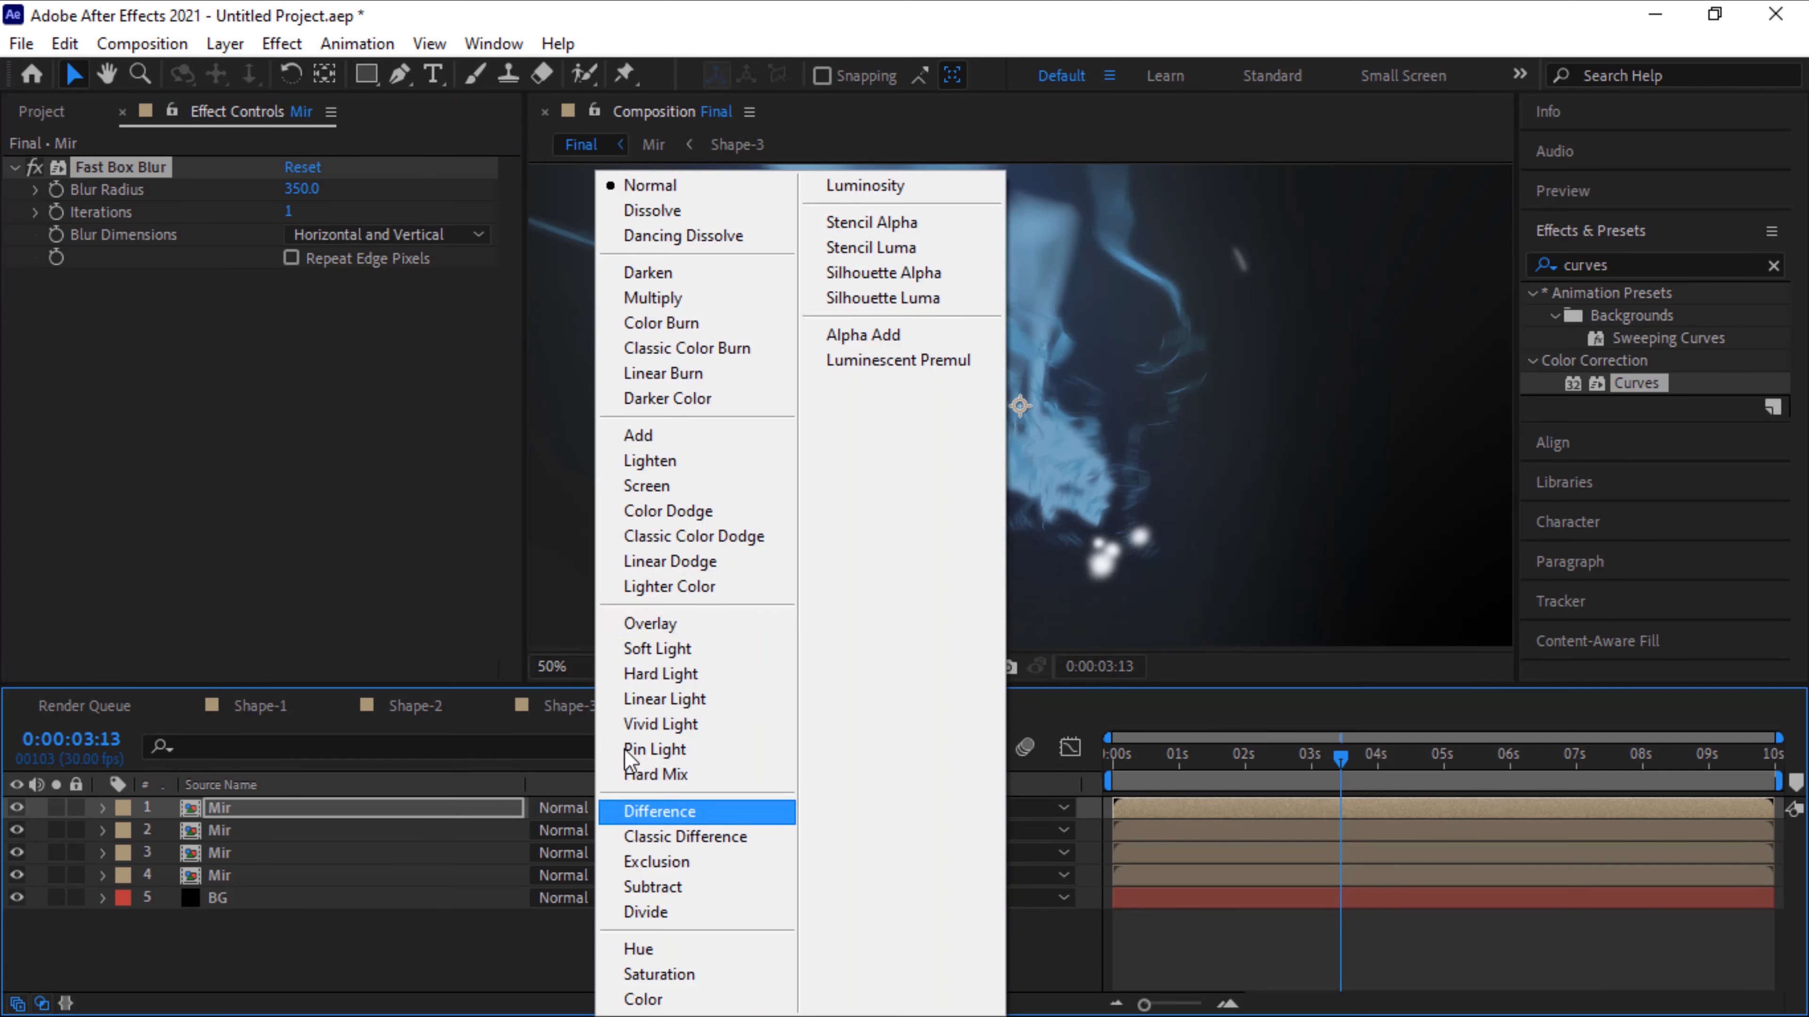
left_click(651, 436)
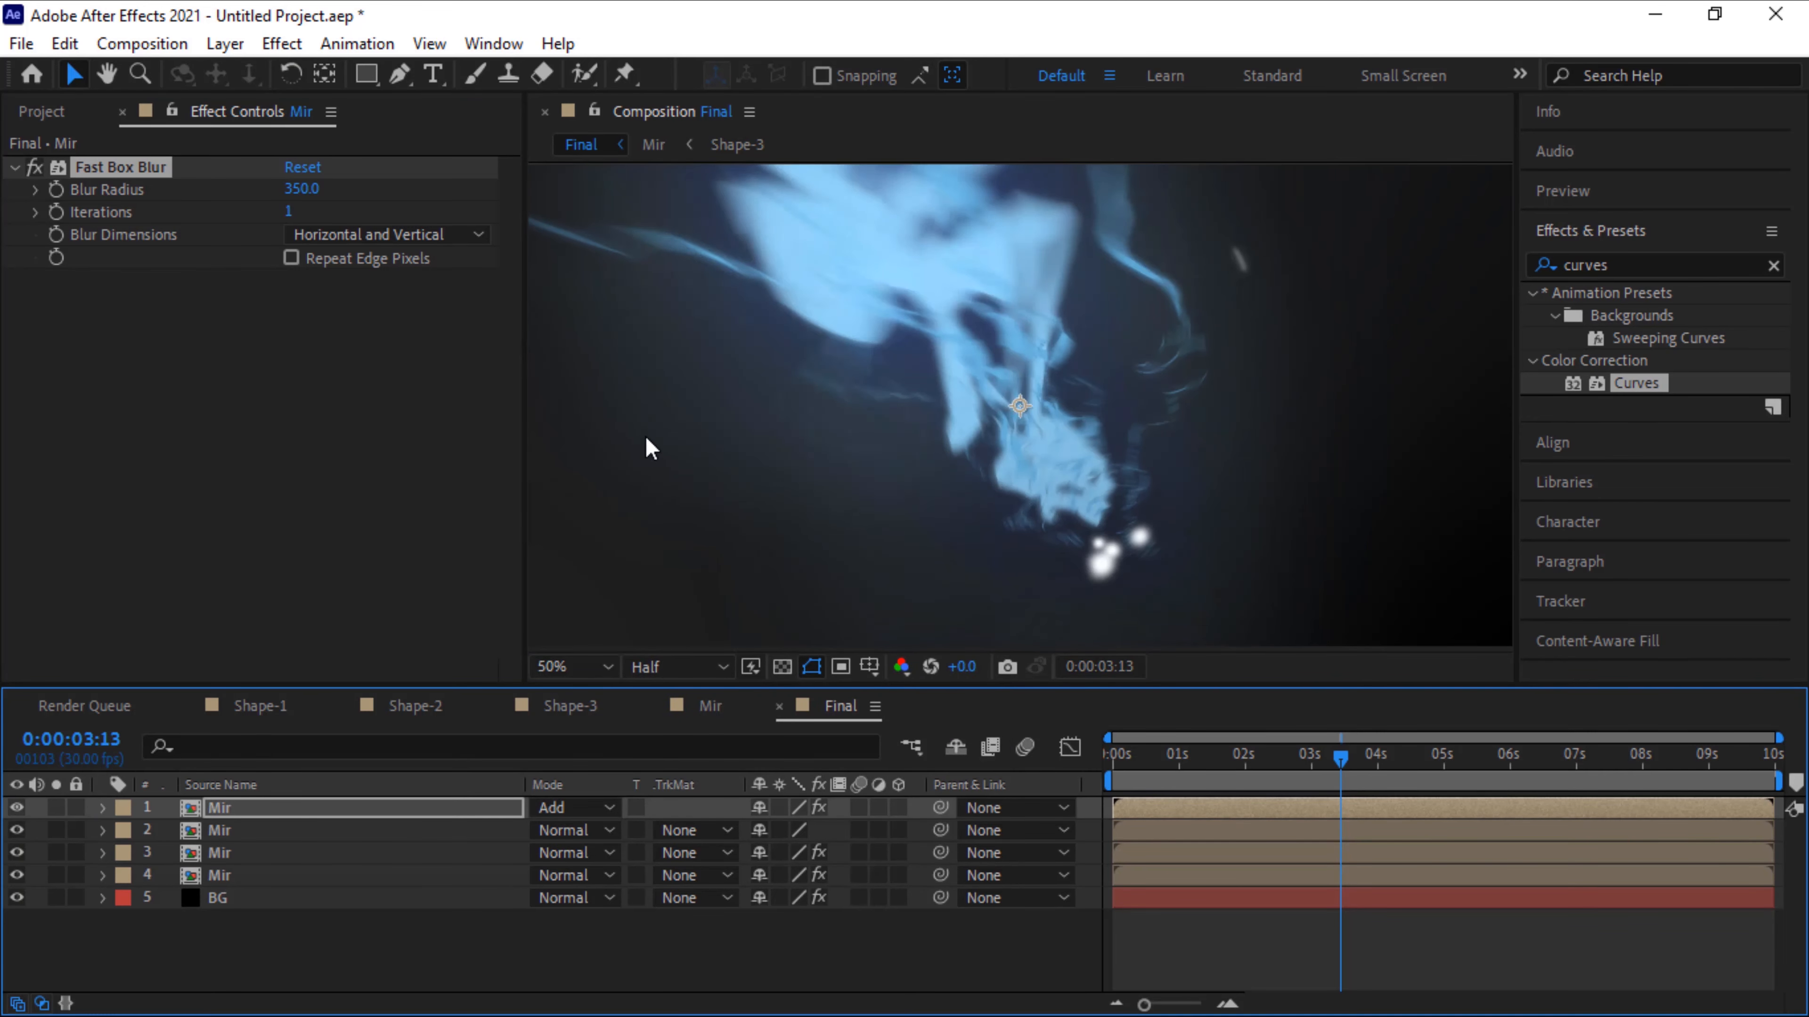
Duplicate the top Mir layer in Add mode and delete the Fast Box Blur effect from the new copy
left_click(327, 812)
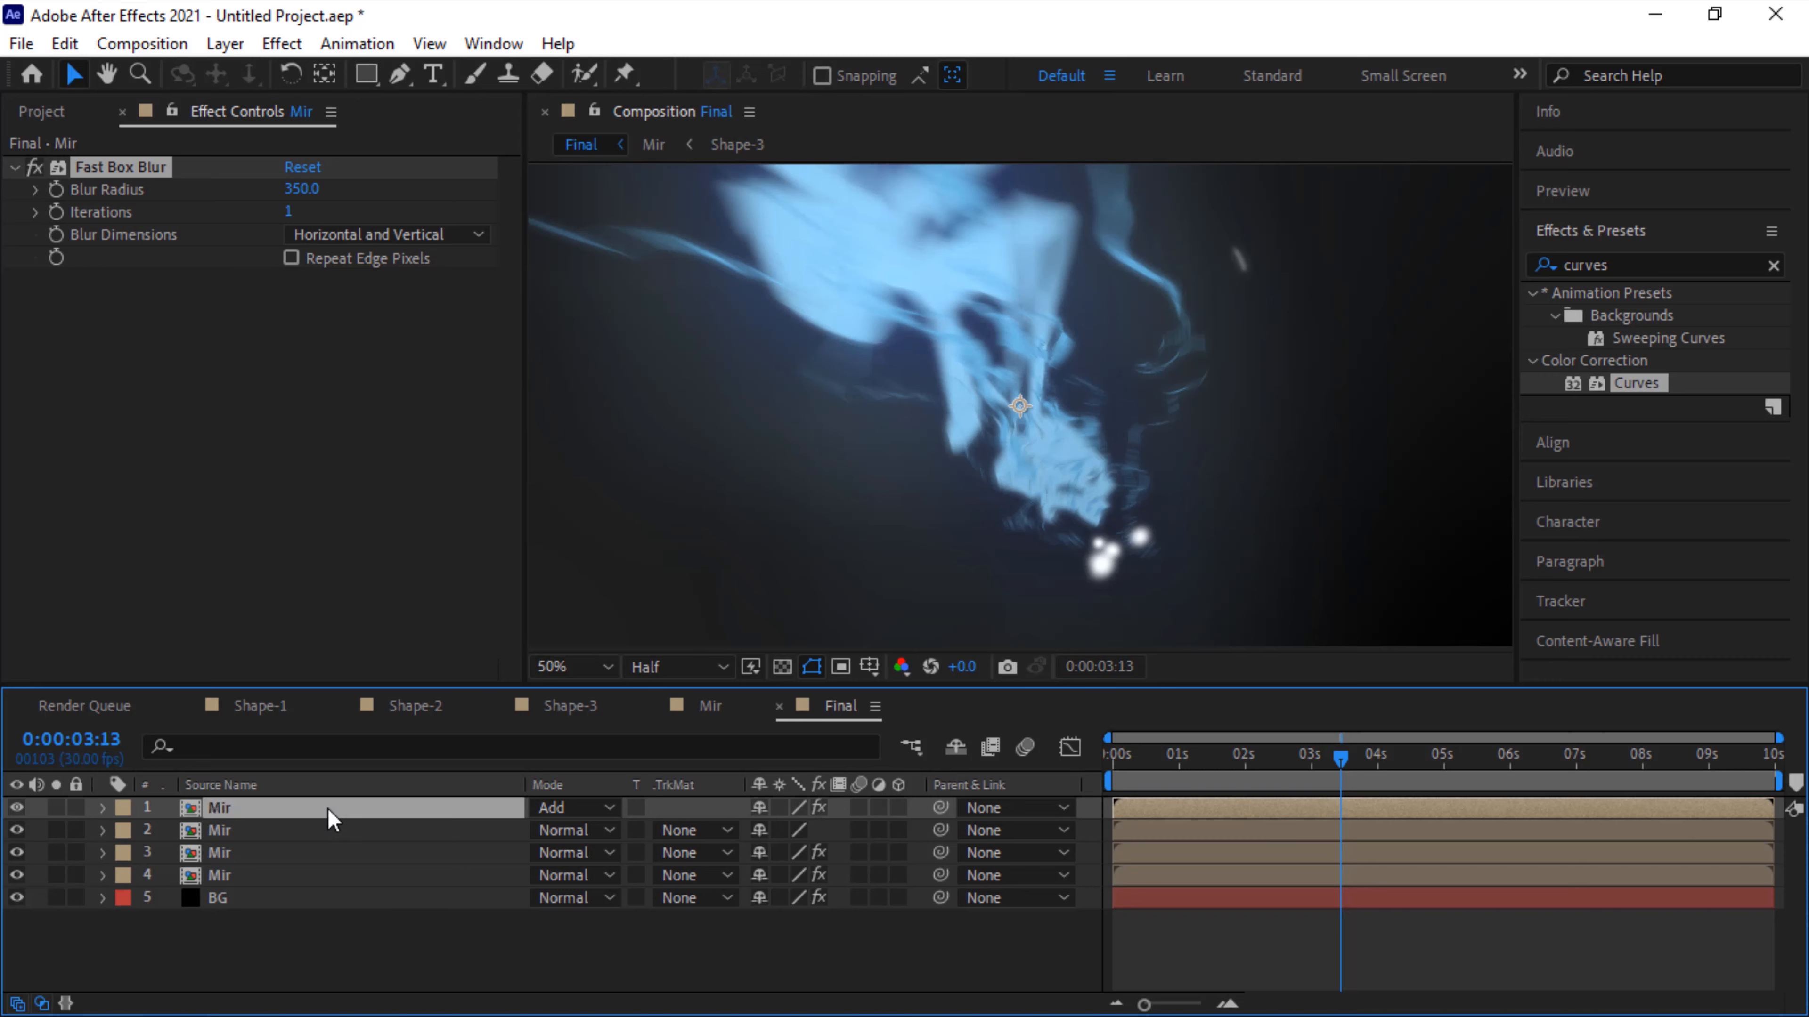
key("ctrl+d")
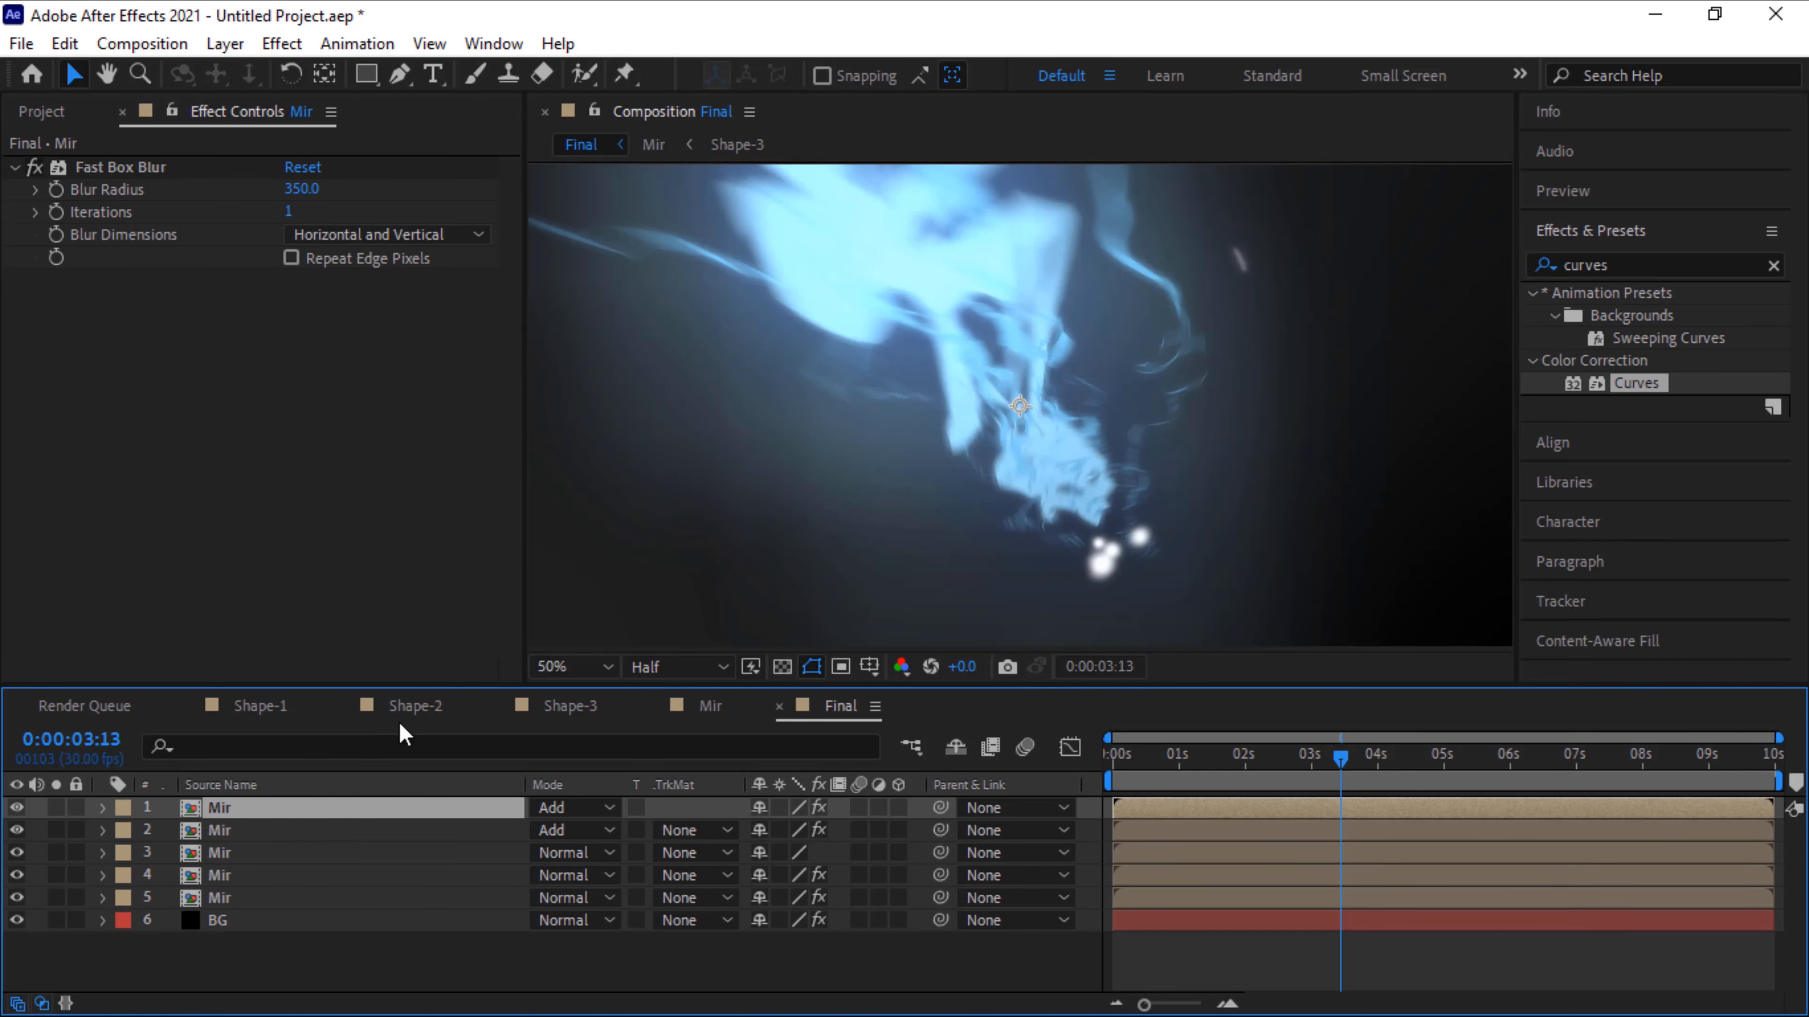
left_click(132, 163)
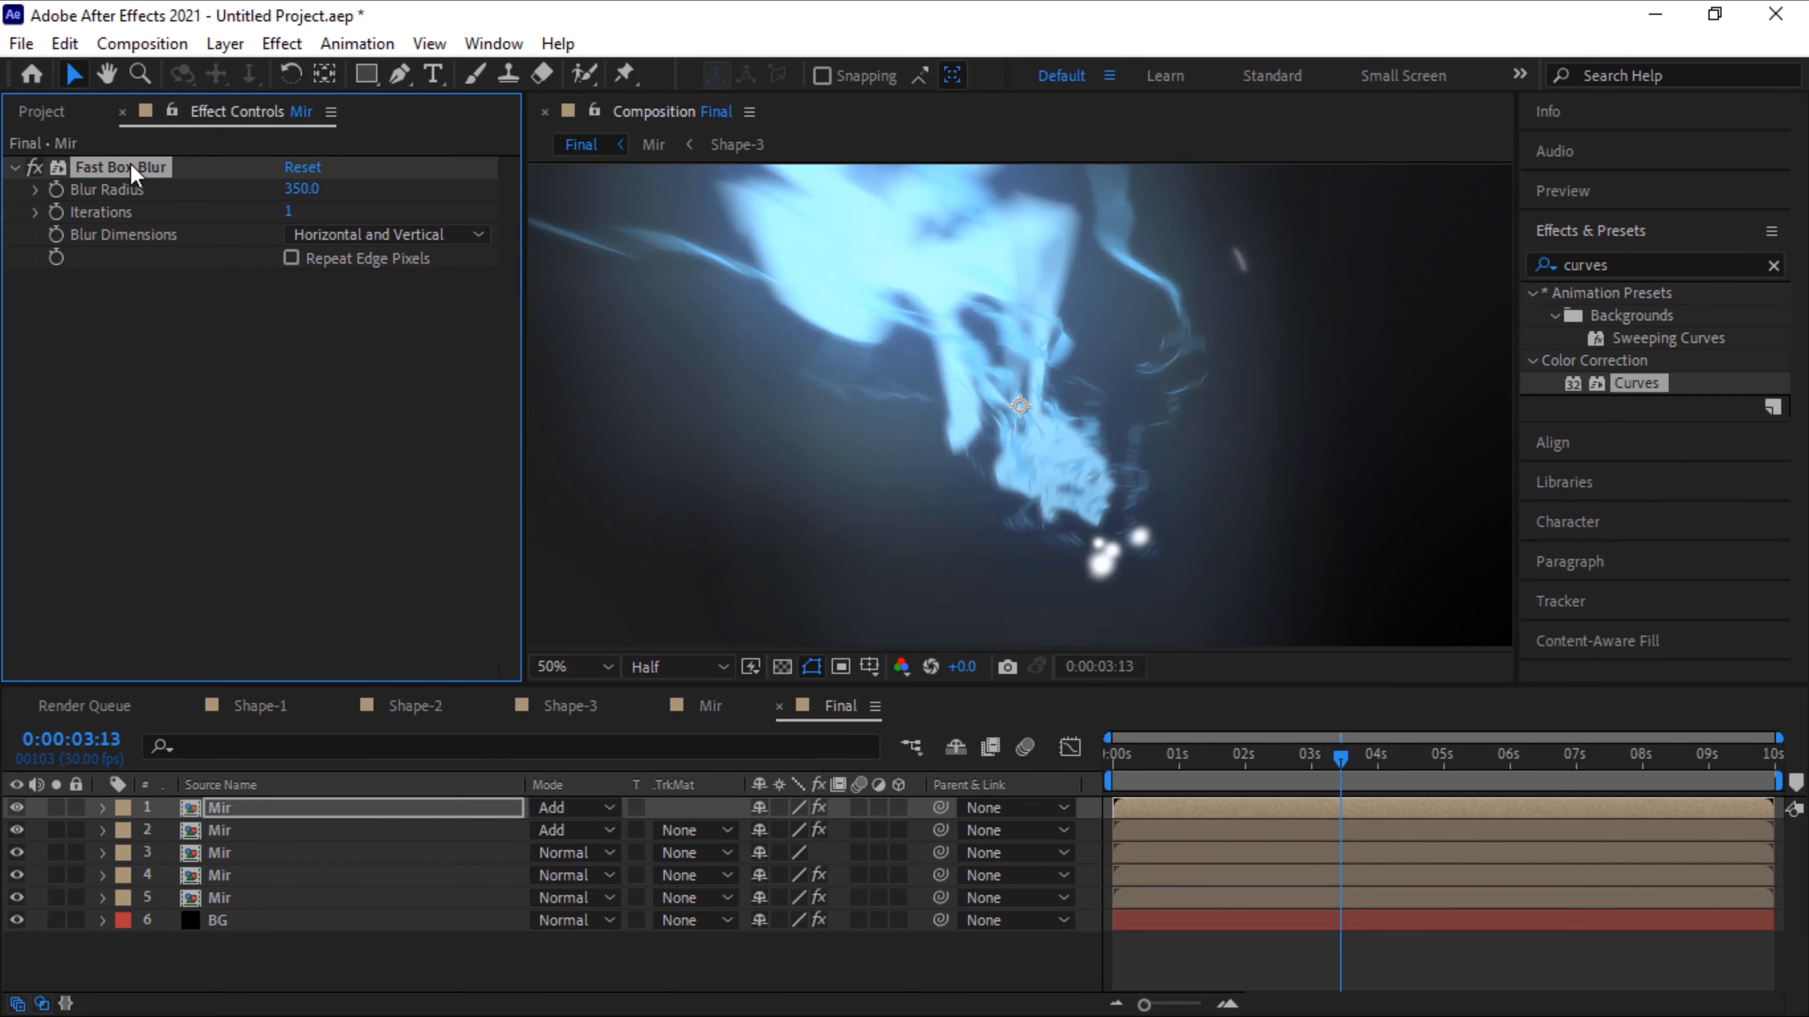
key("Delete")
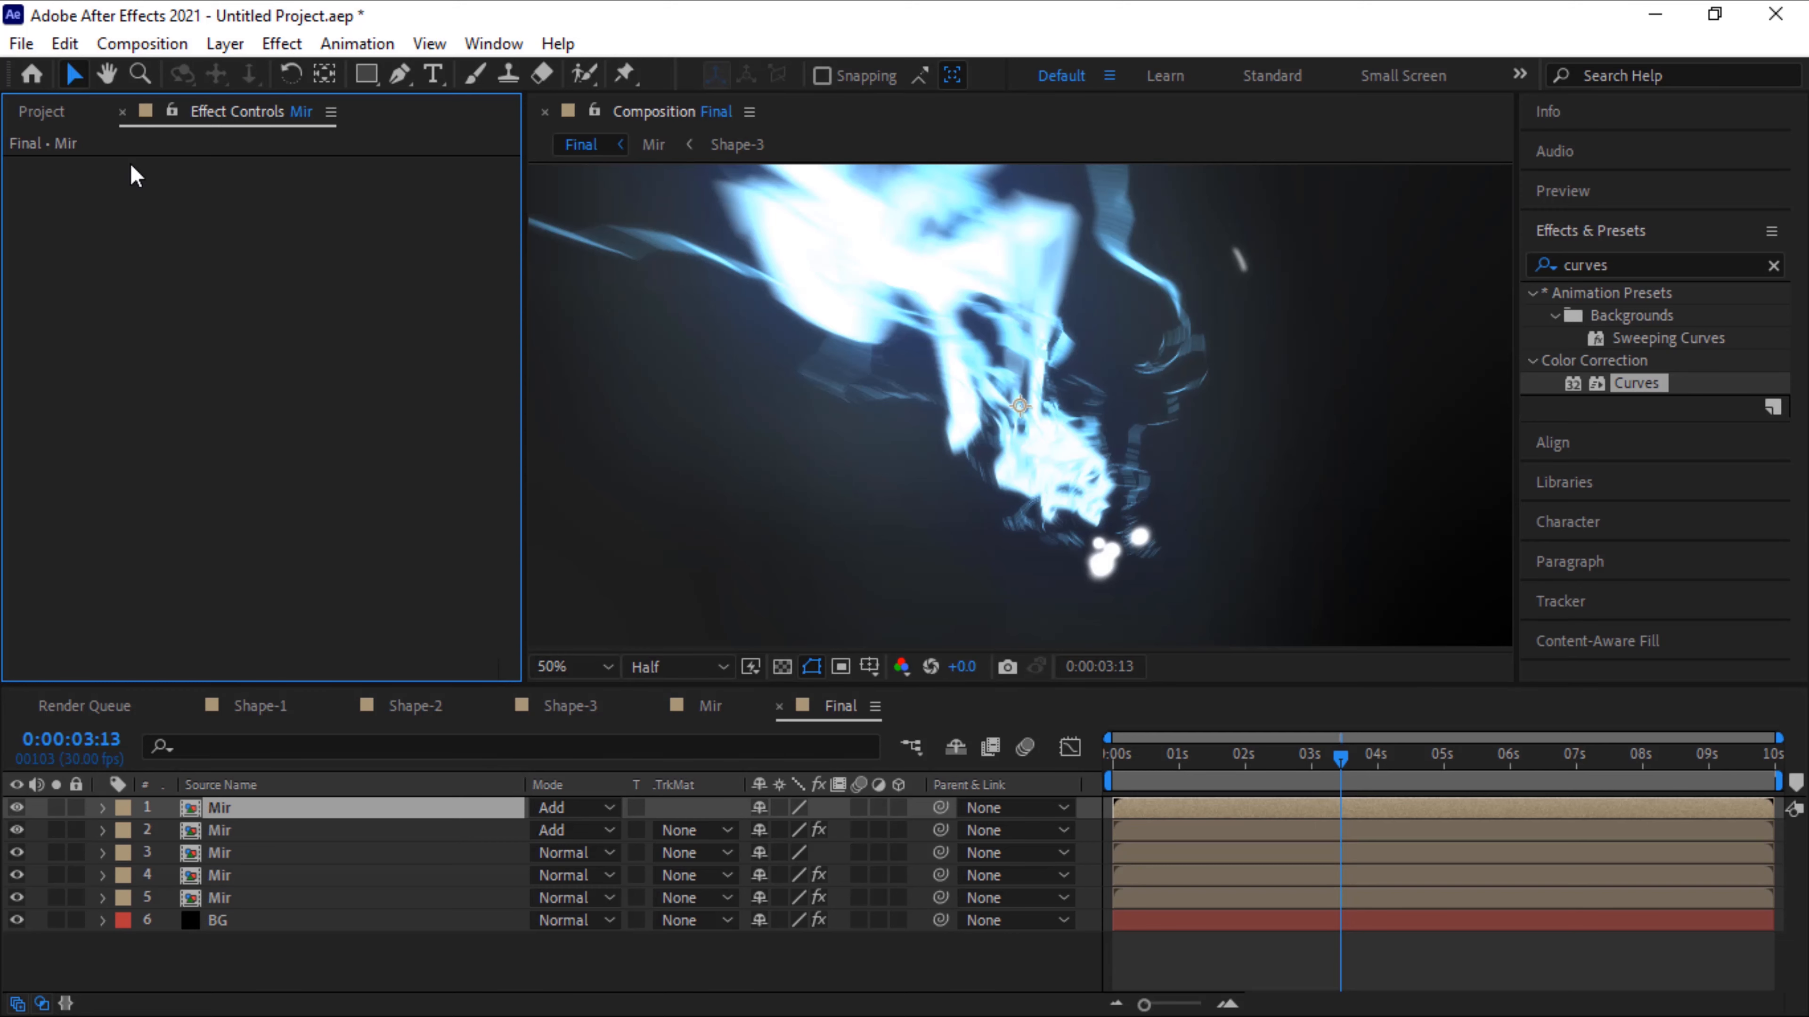
Create a black 1920 x 1080 px solid named Particles-1 in the Final composition
left_click(367, 966)
right_click(367, 963)
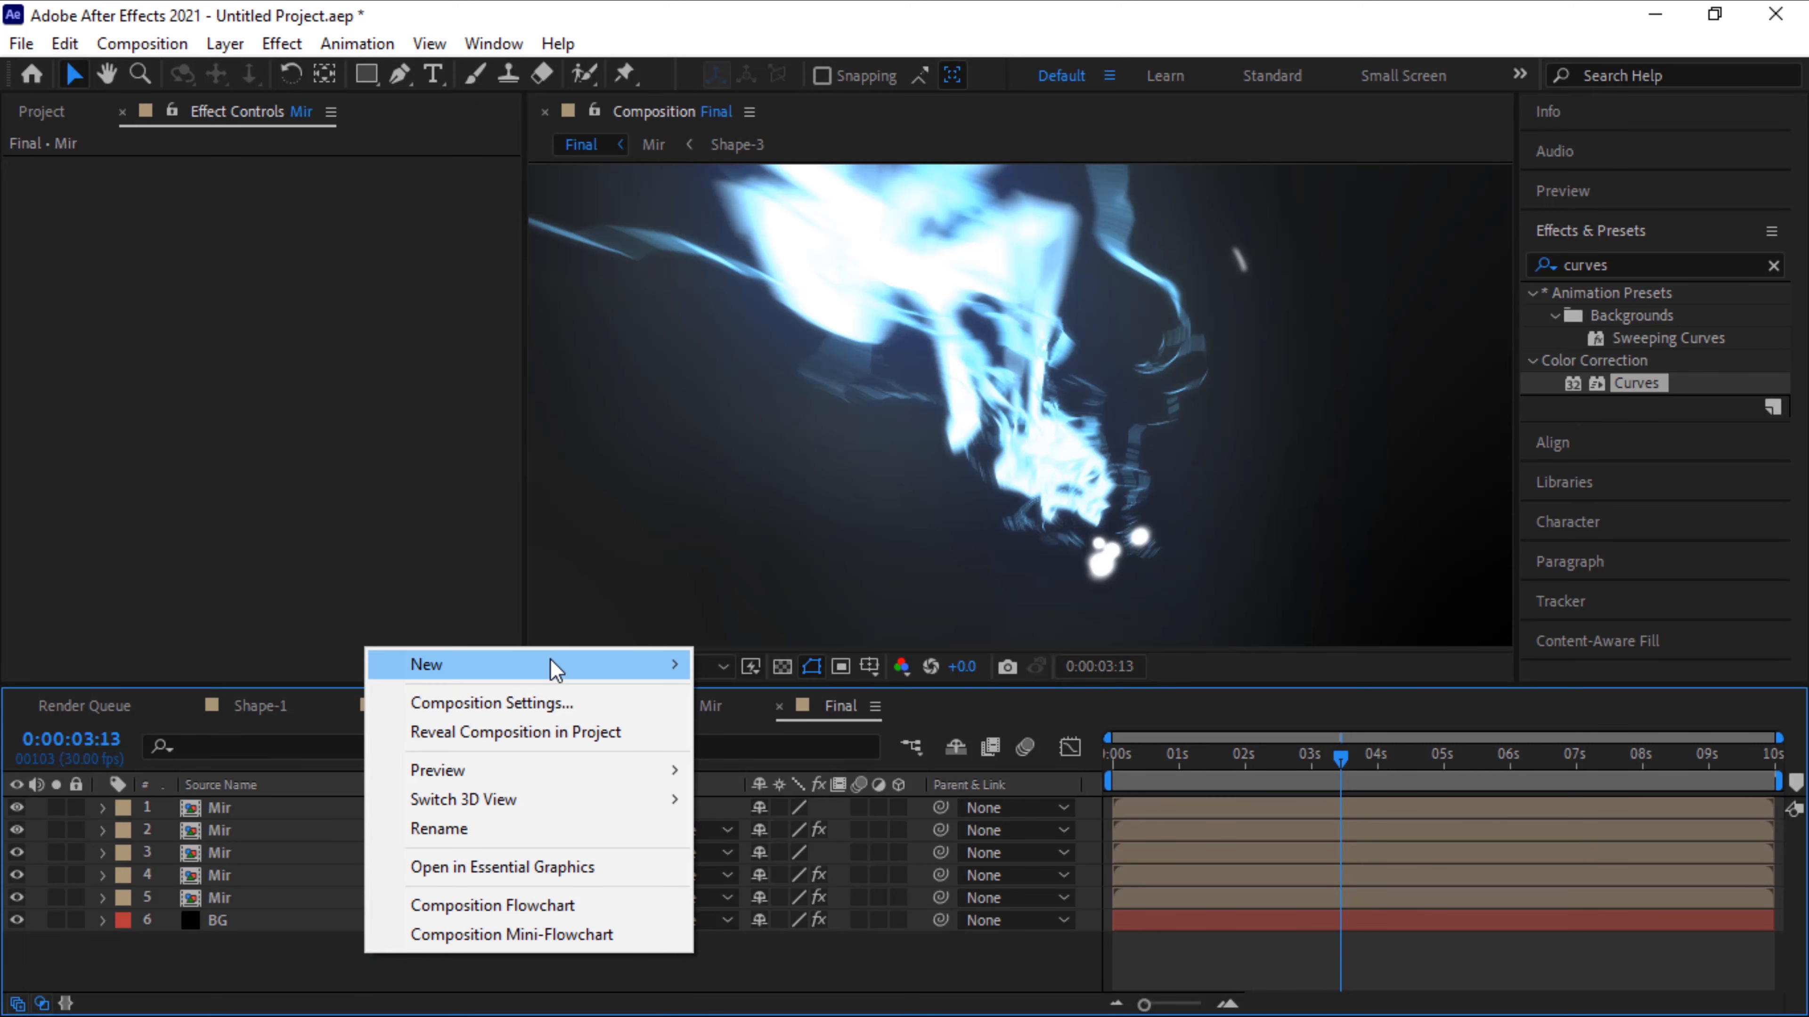
mouse_move(661, 670)
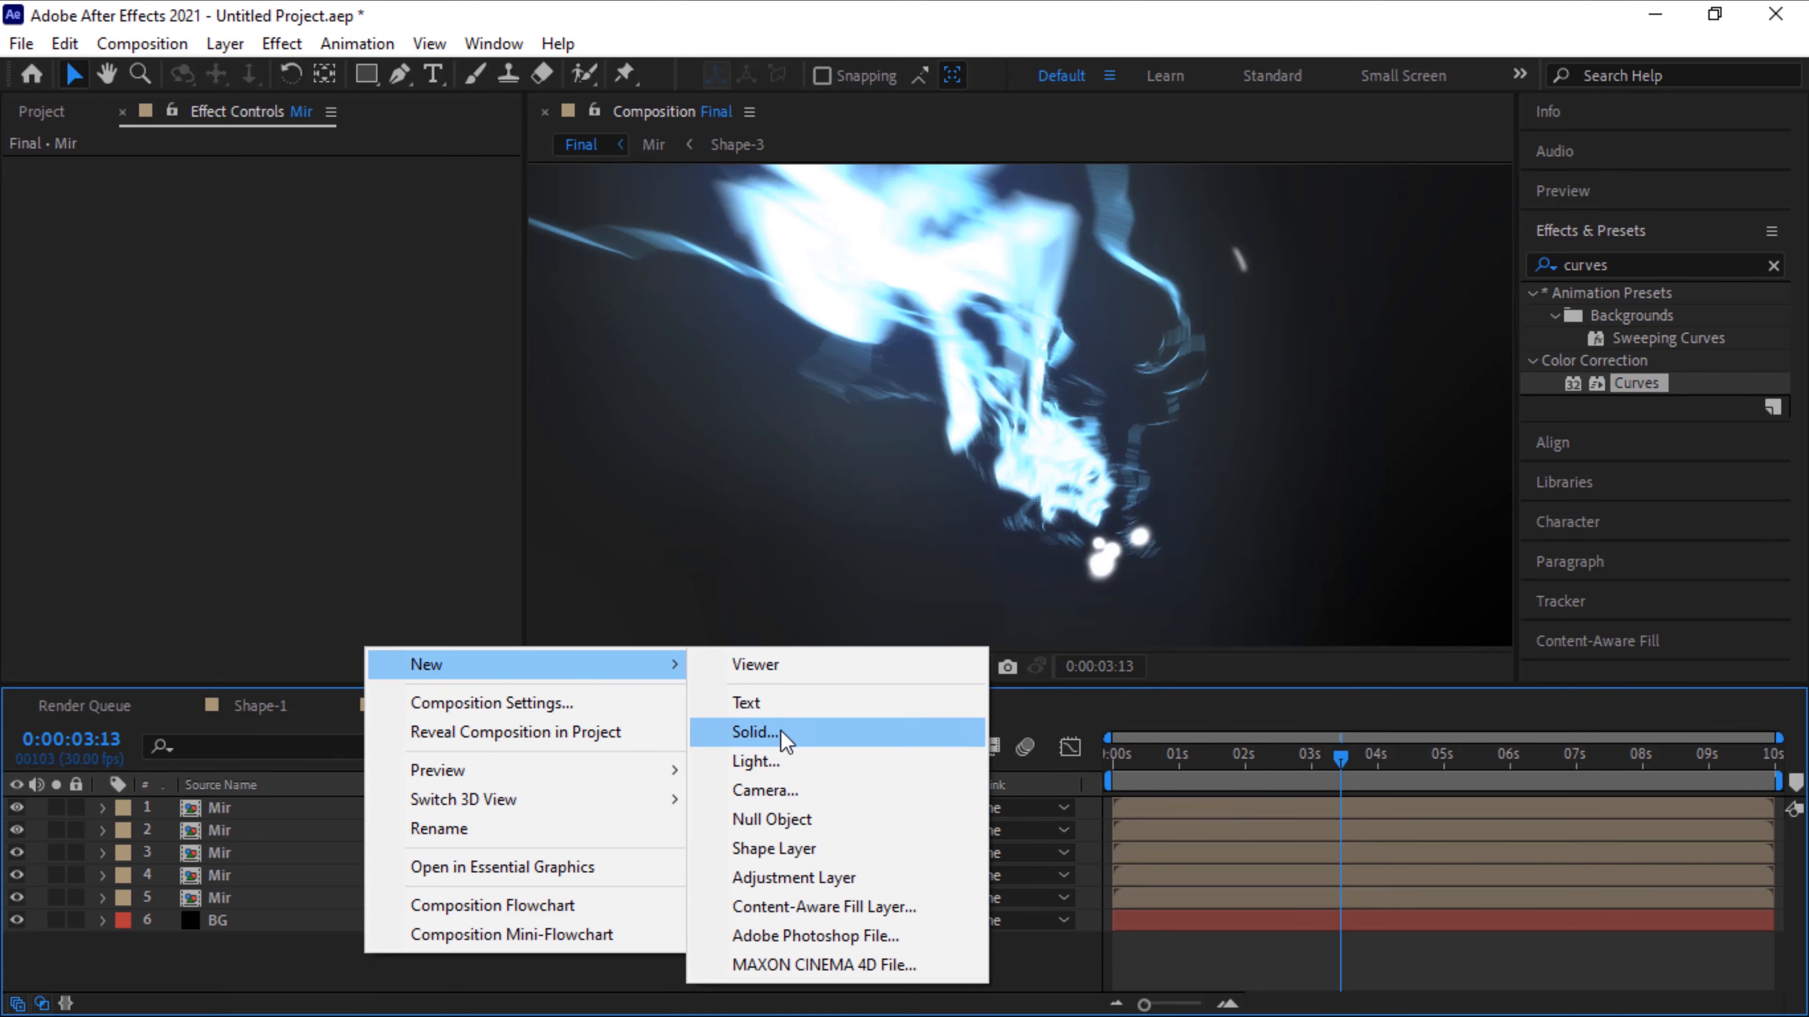
left_click(753, 731)
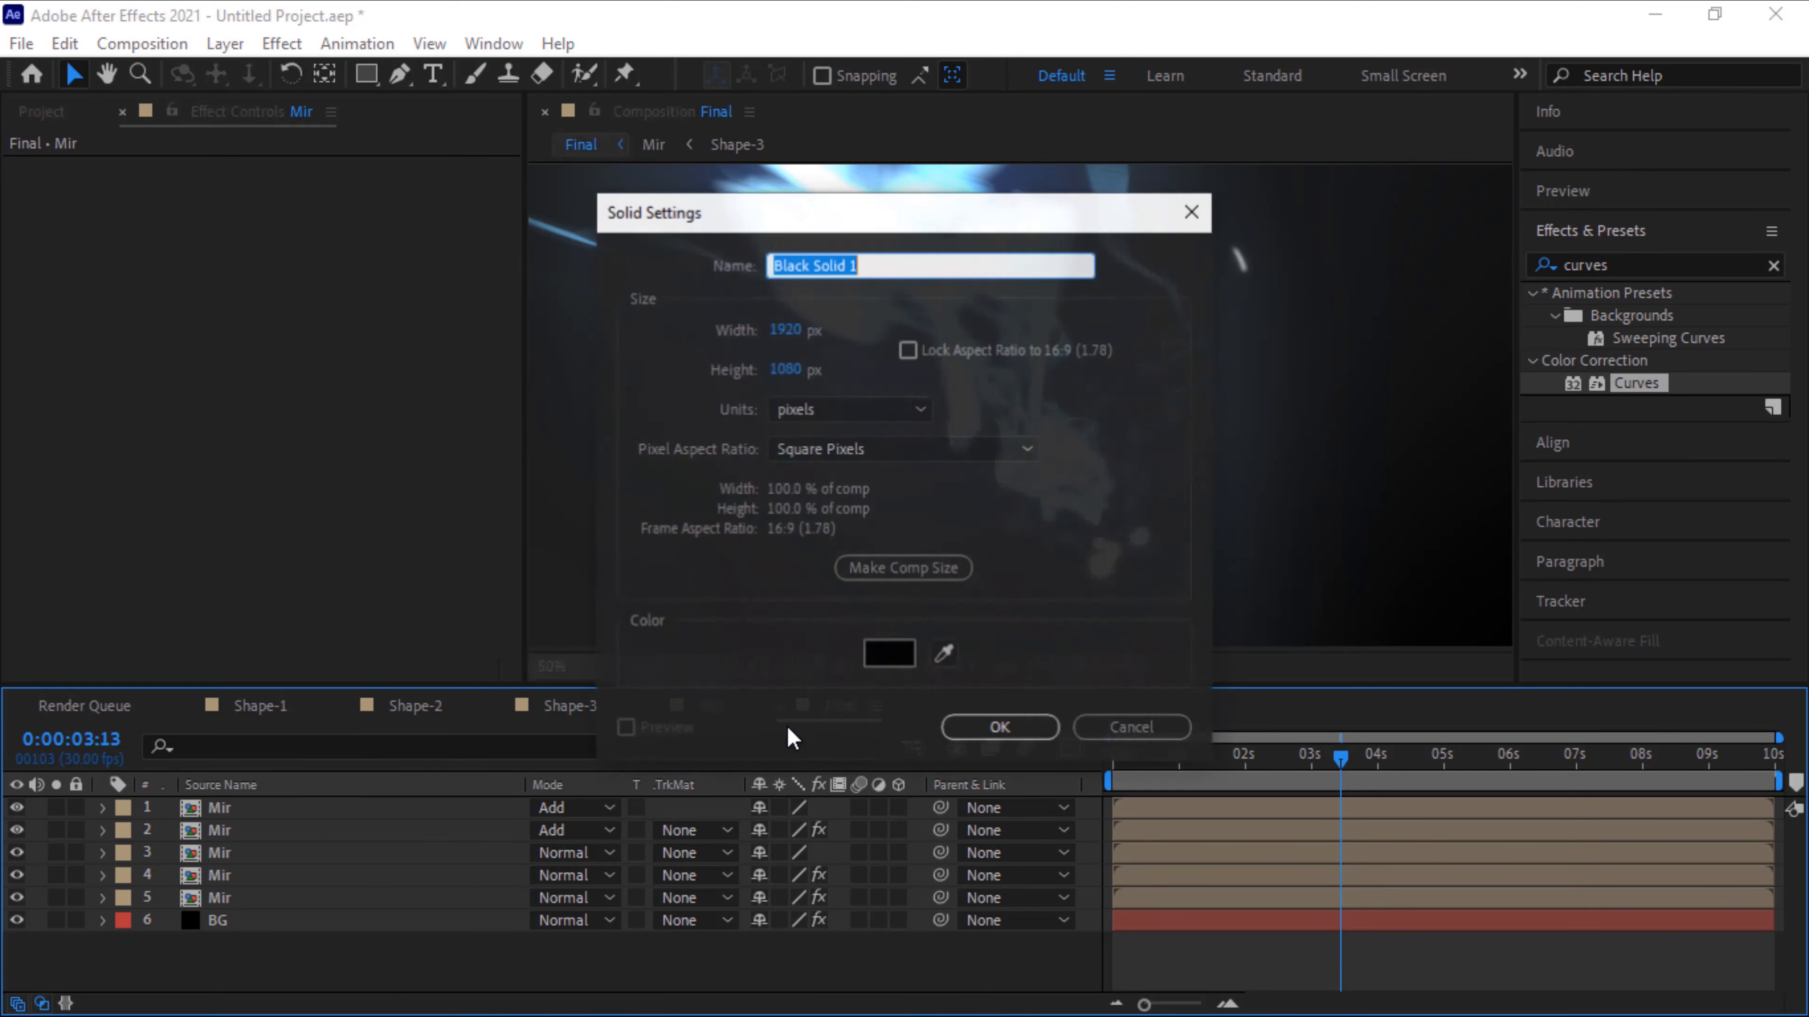
type("Particles-1")
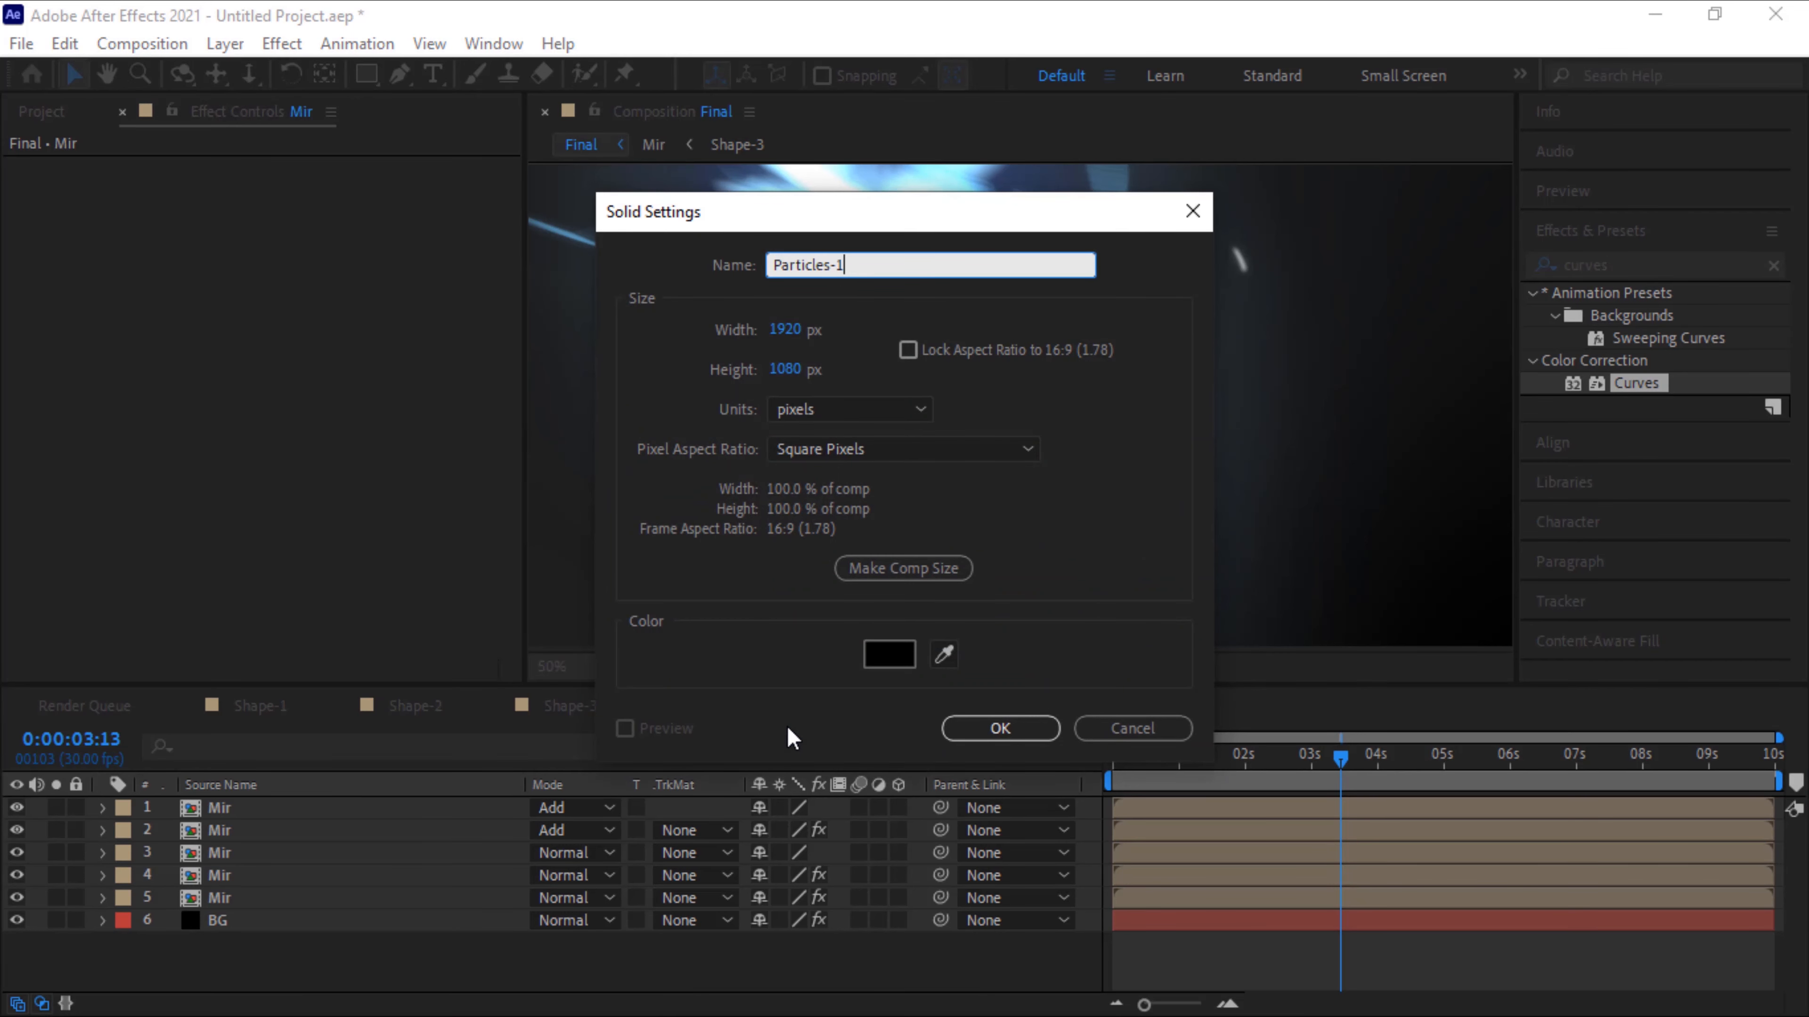
key("Return")
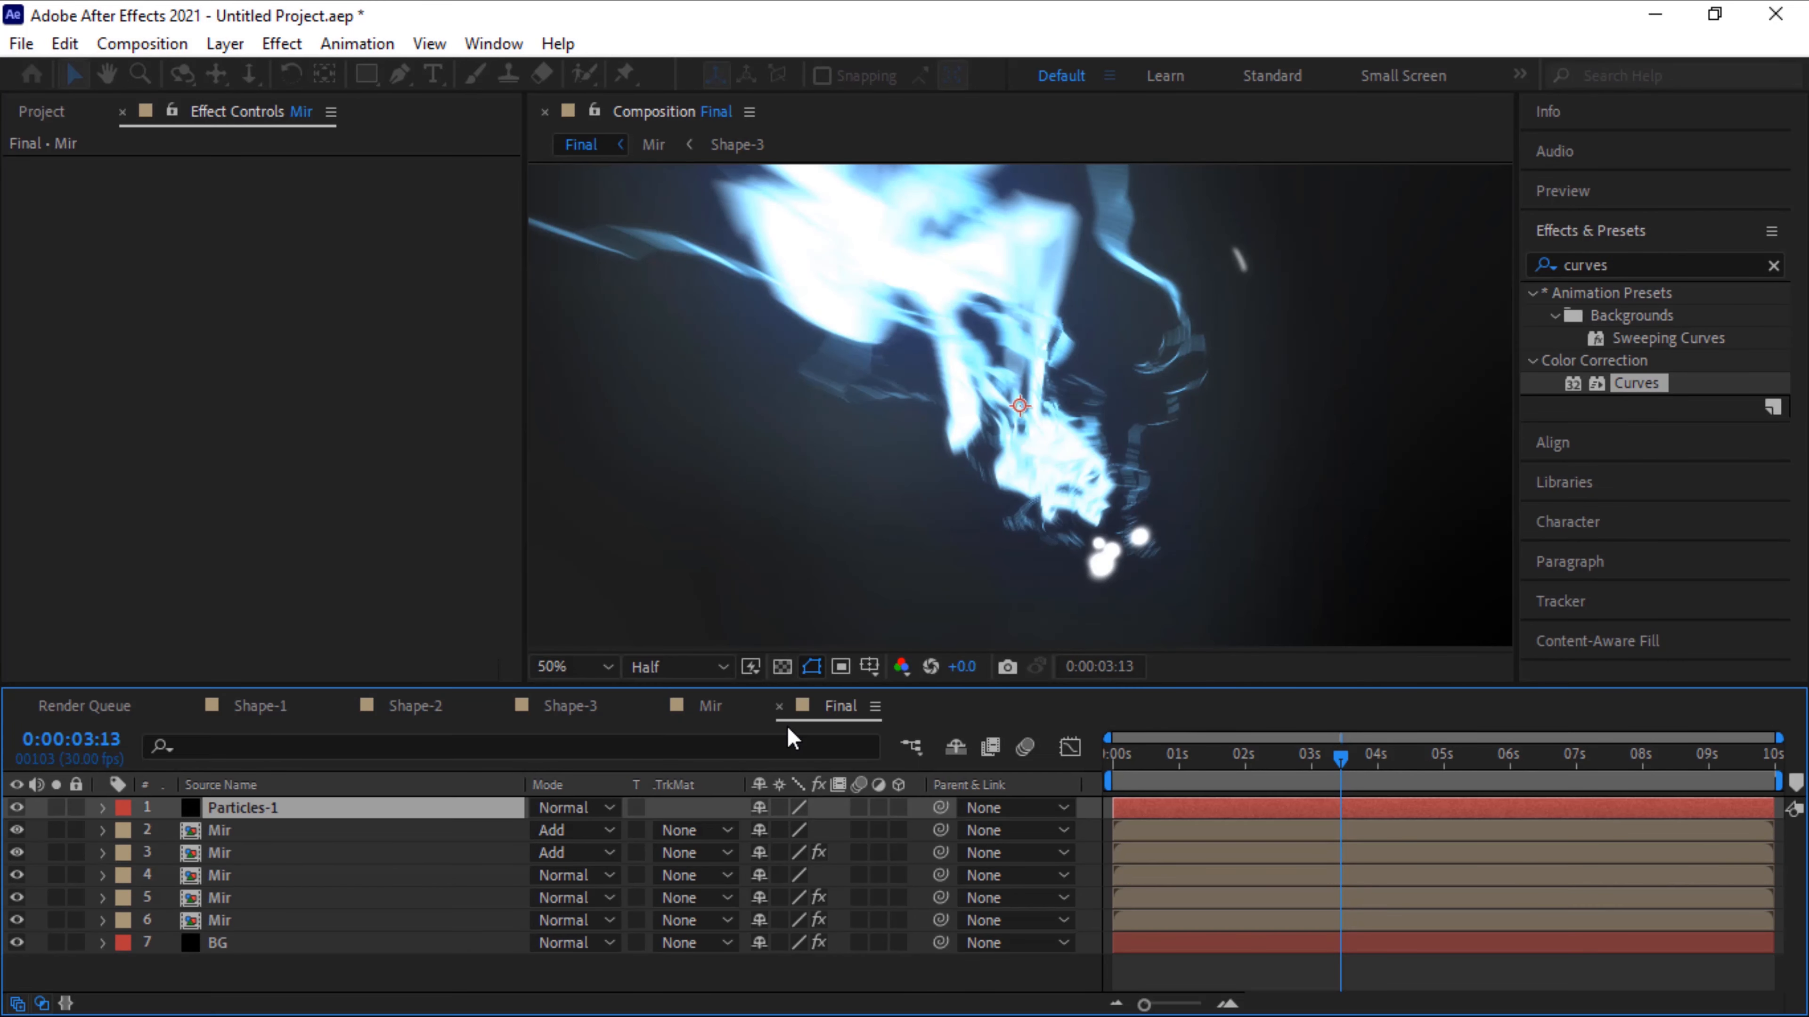
Apply the RG Trapcode Particular effect to the Particles-1 layer
right_click(190, 415)
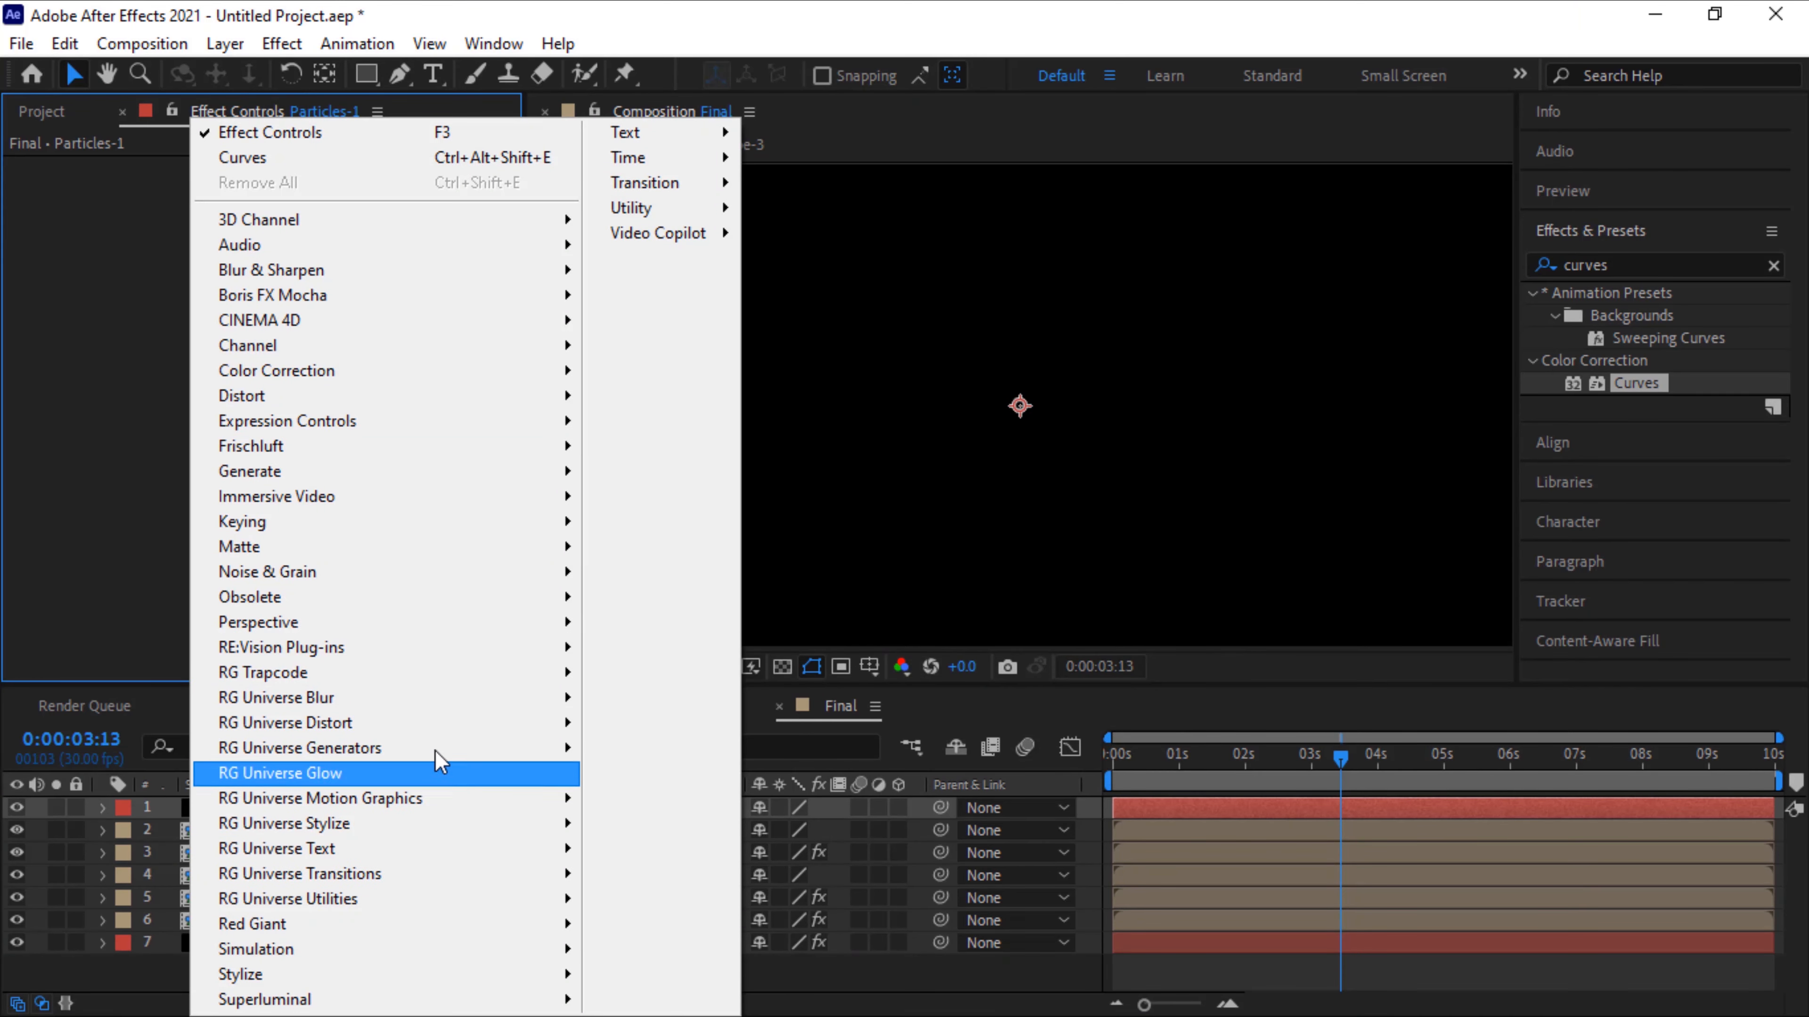
mouse_move(447, 678)
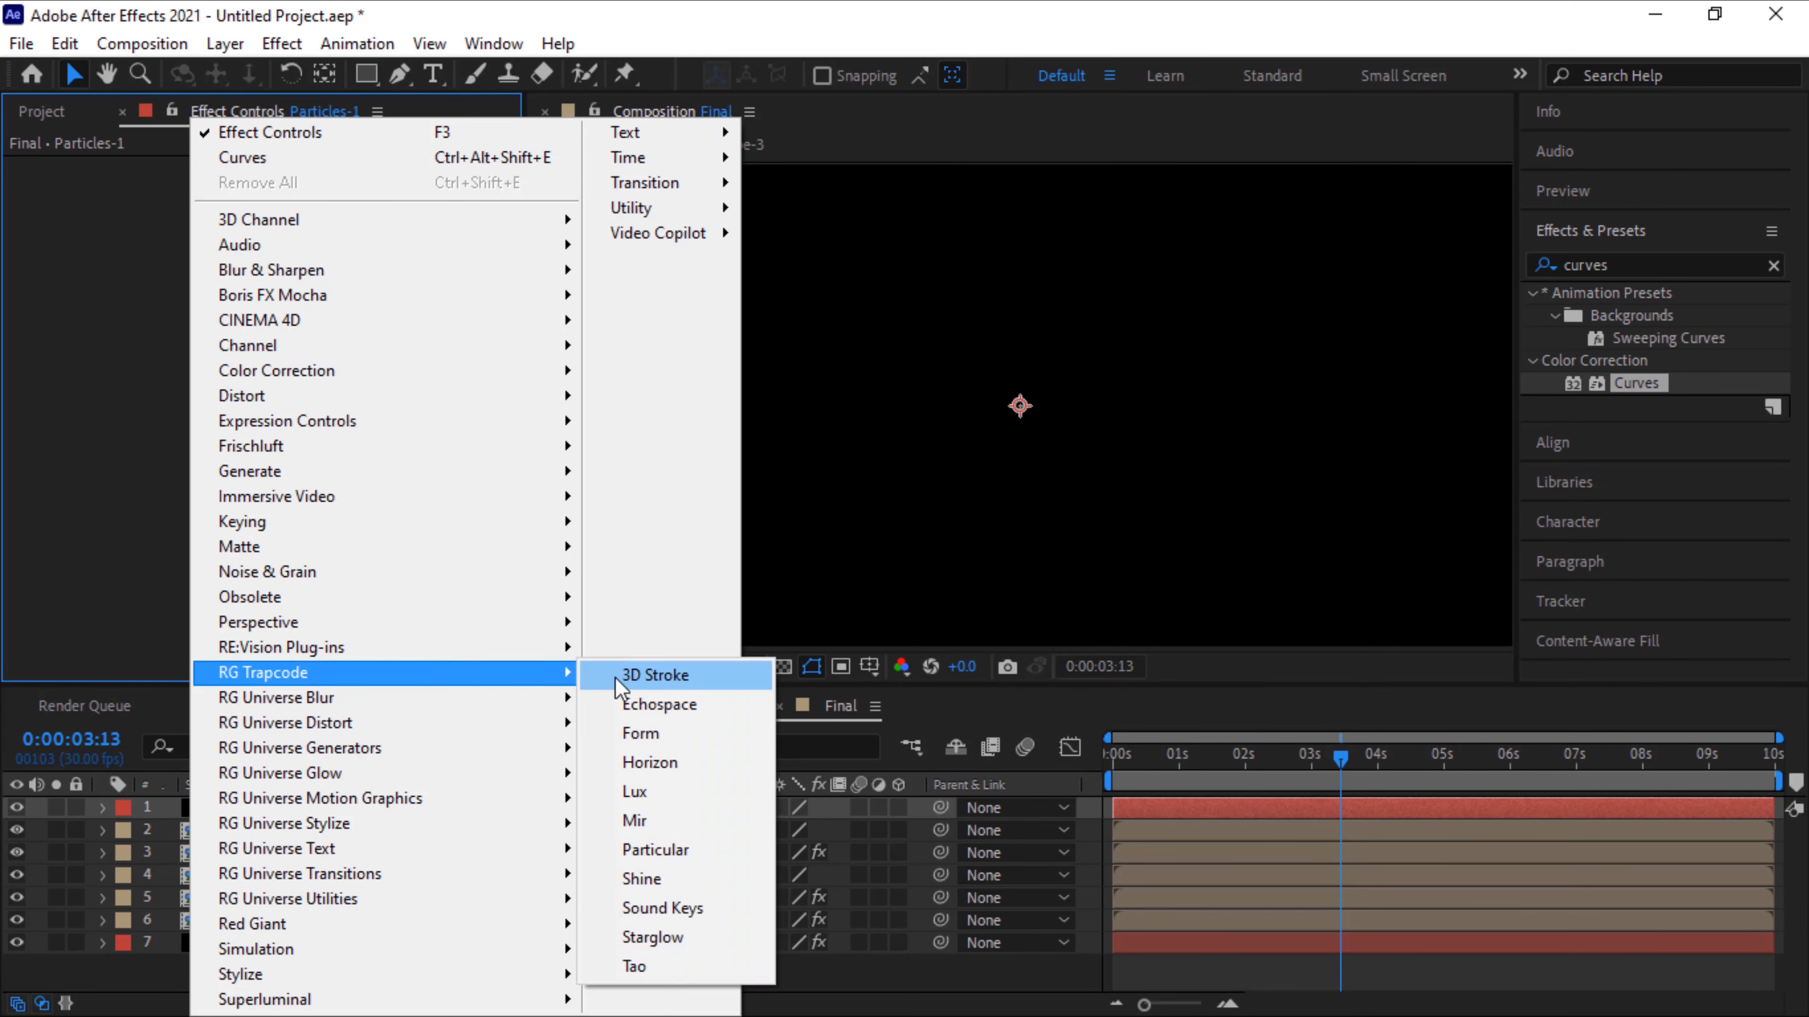
left_click(712, 853)
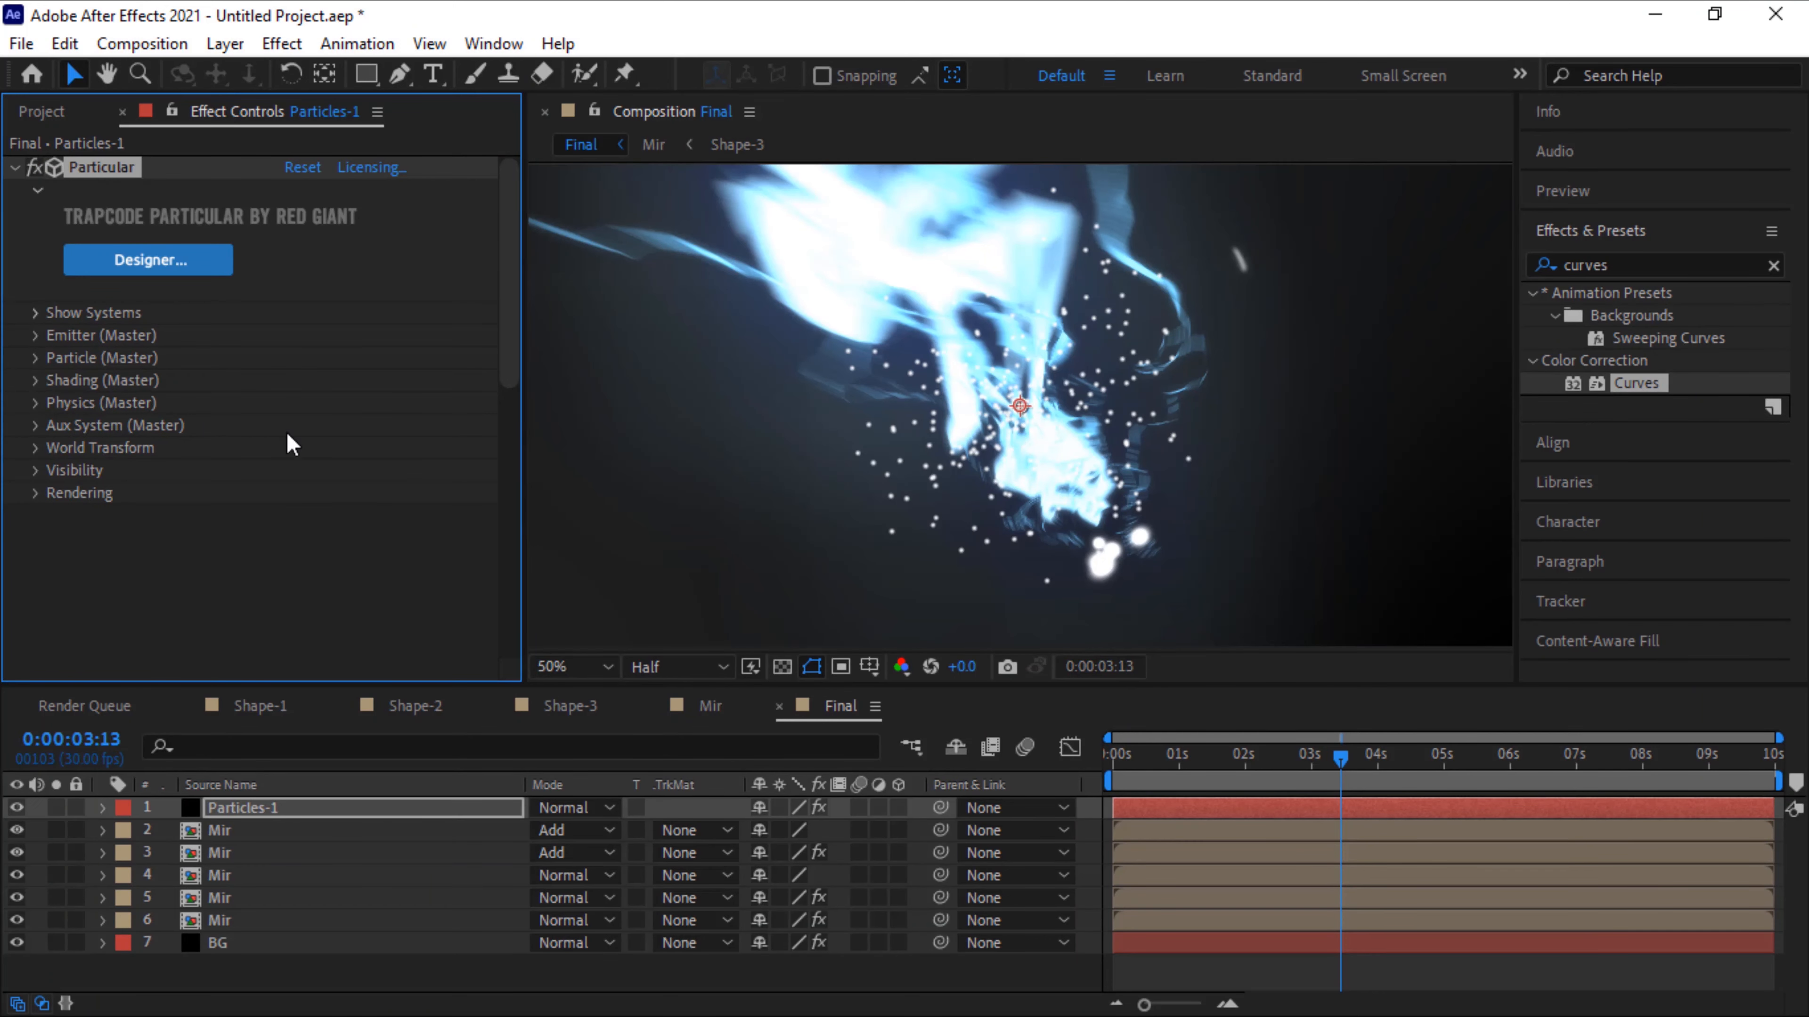
In Particular's Emitter settings, set Particles/sec to 1200 and the emitter type to Box
left_click(34, 335)
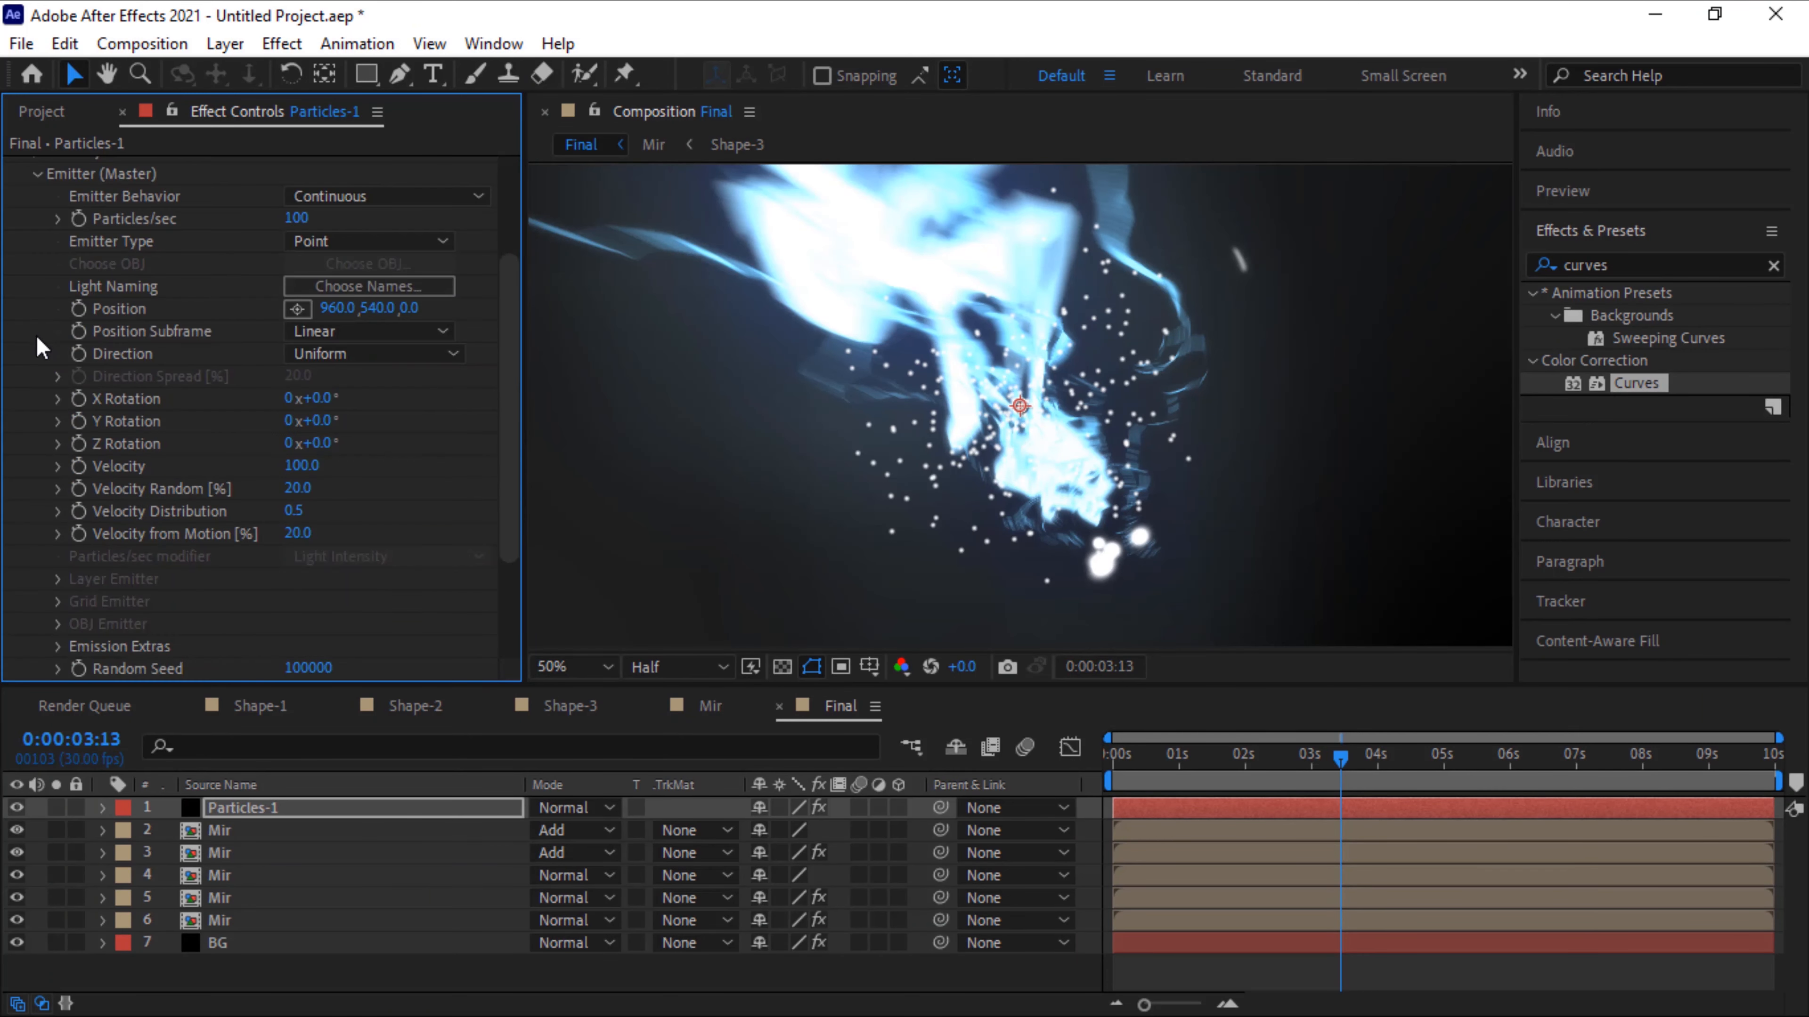
left_click(296, 218)
type("1200")
key("Return")
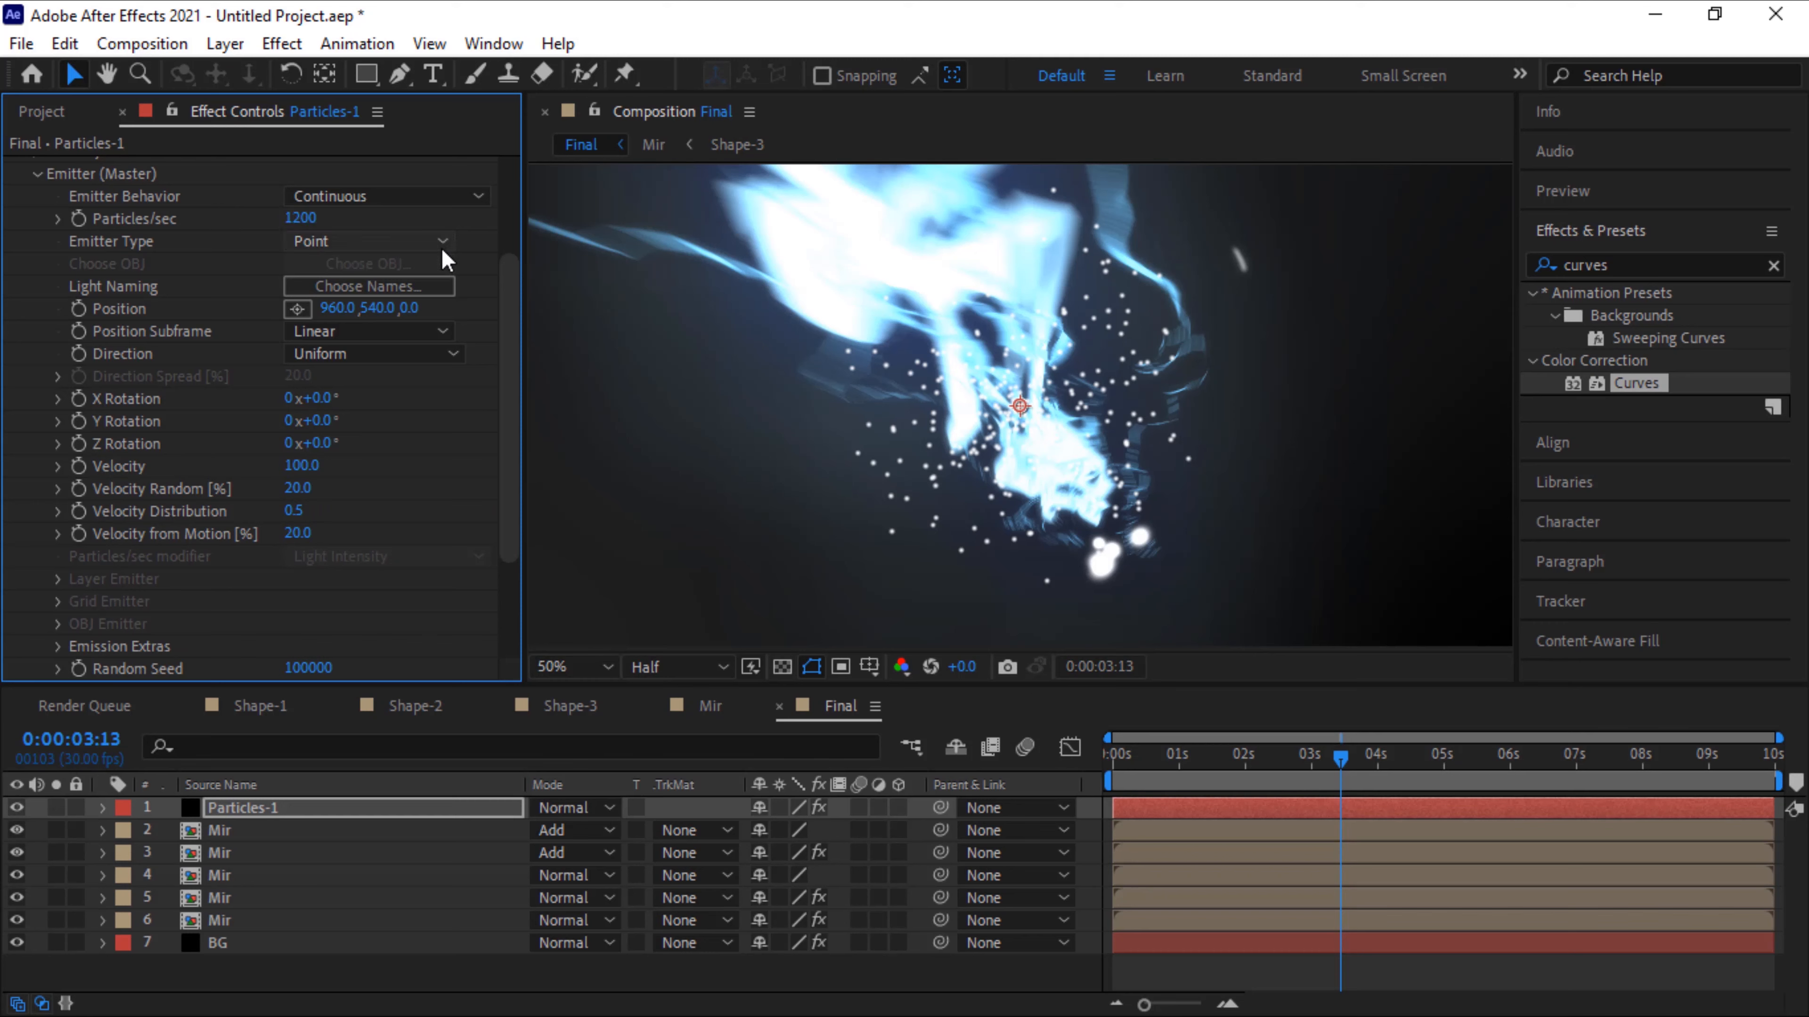
left_click(434, 245)
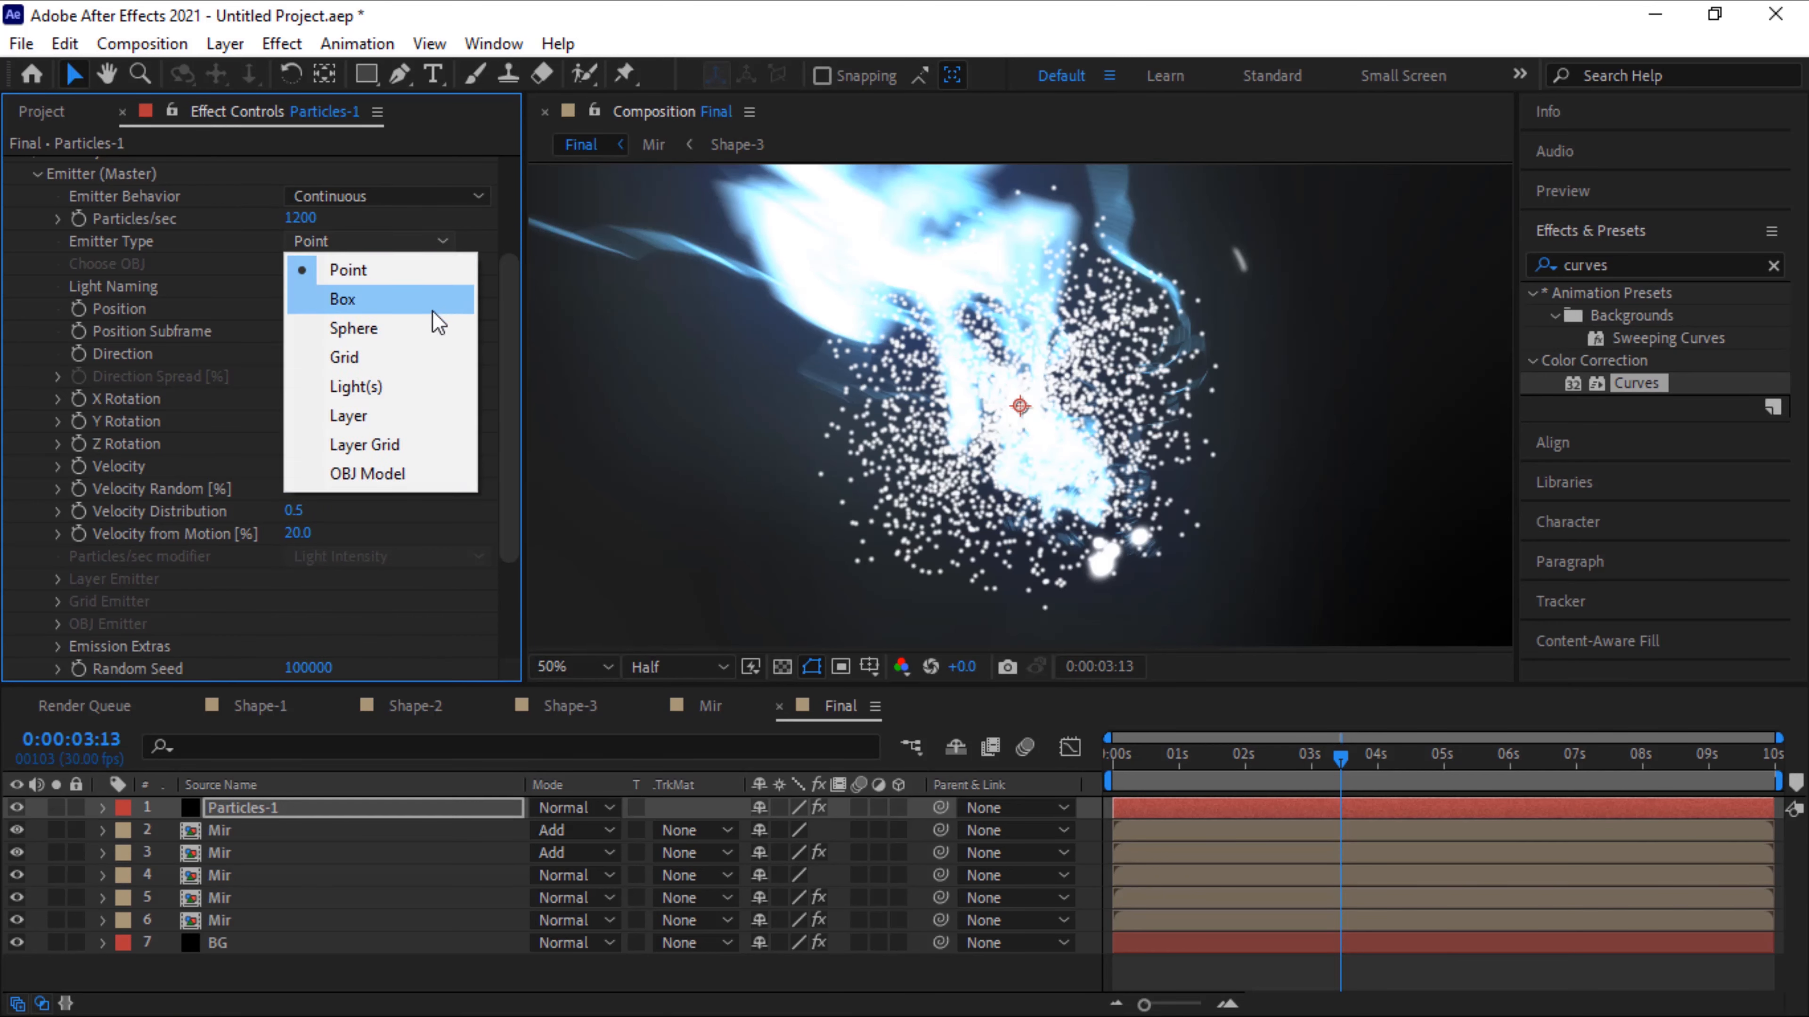
left_click(433, 308)
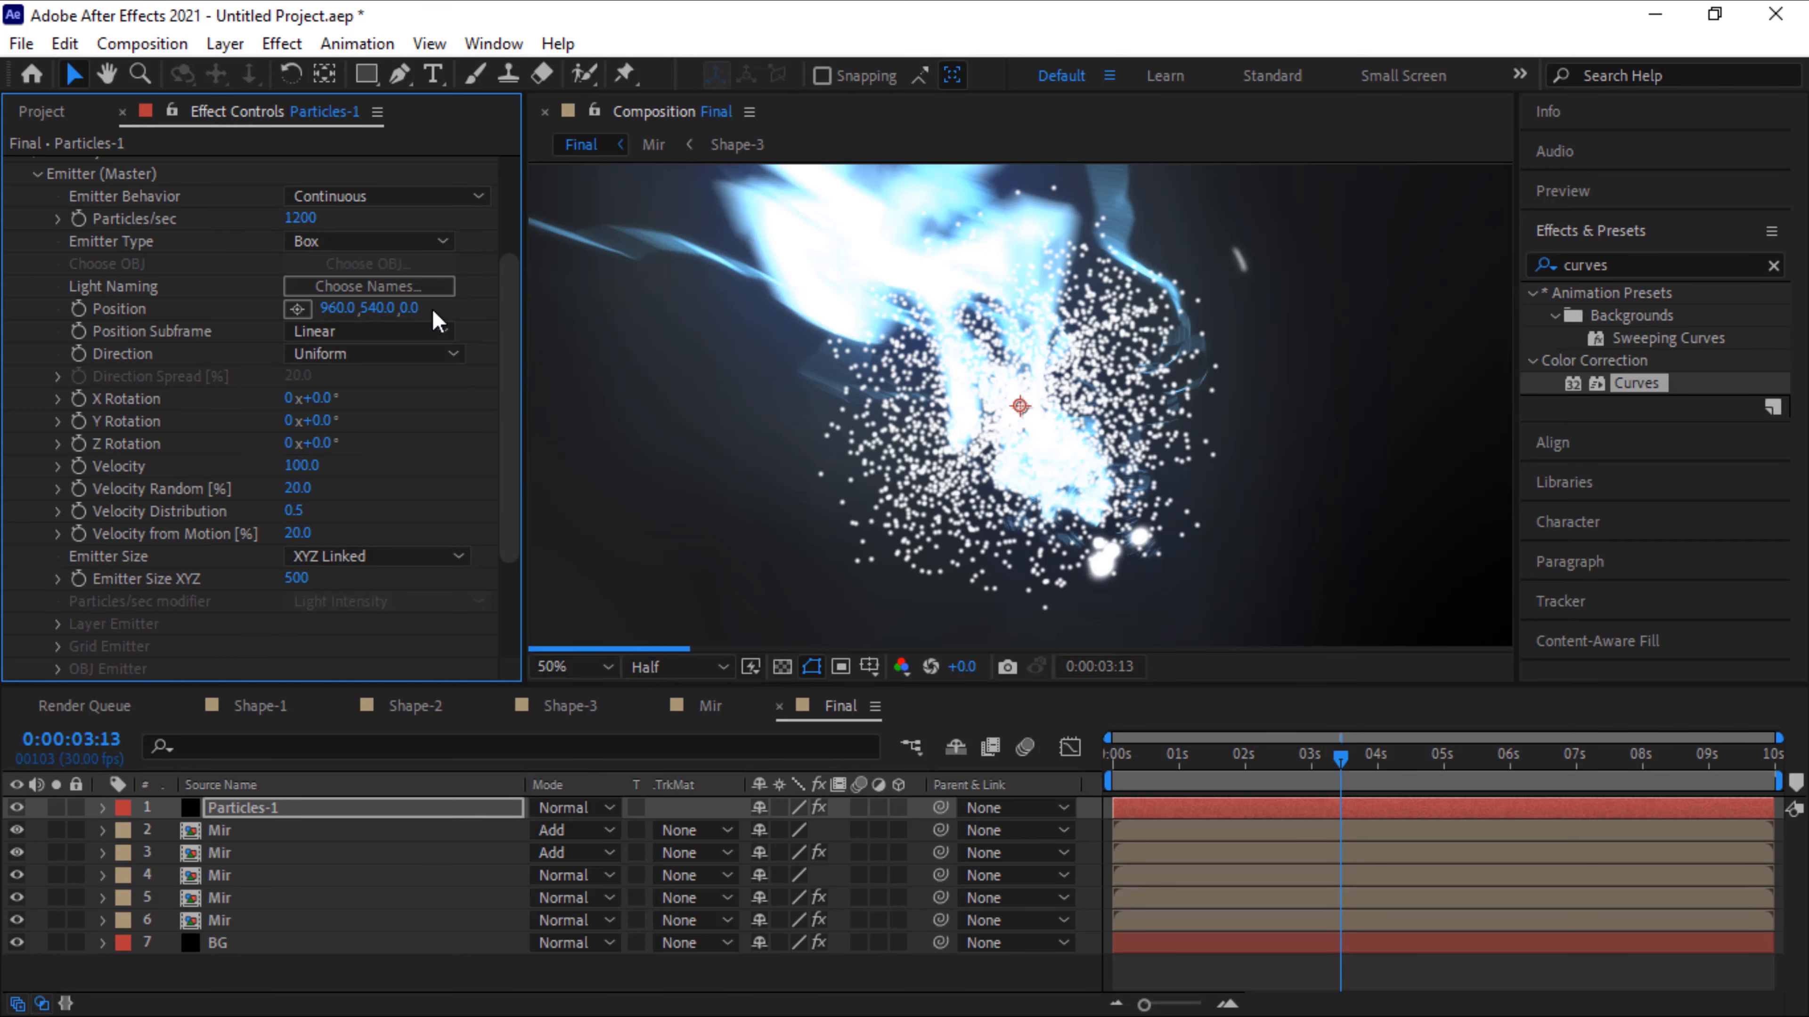
Set the X value of Particular's emitter position to 2740
left_click(356, 311)
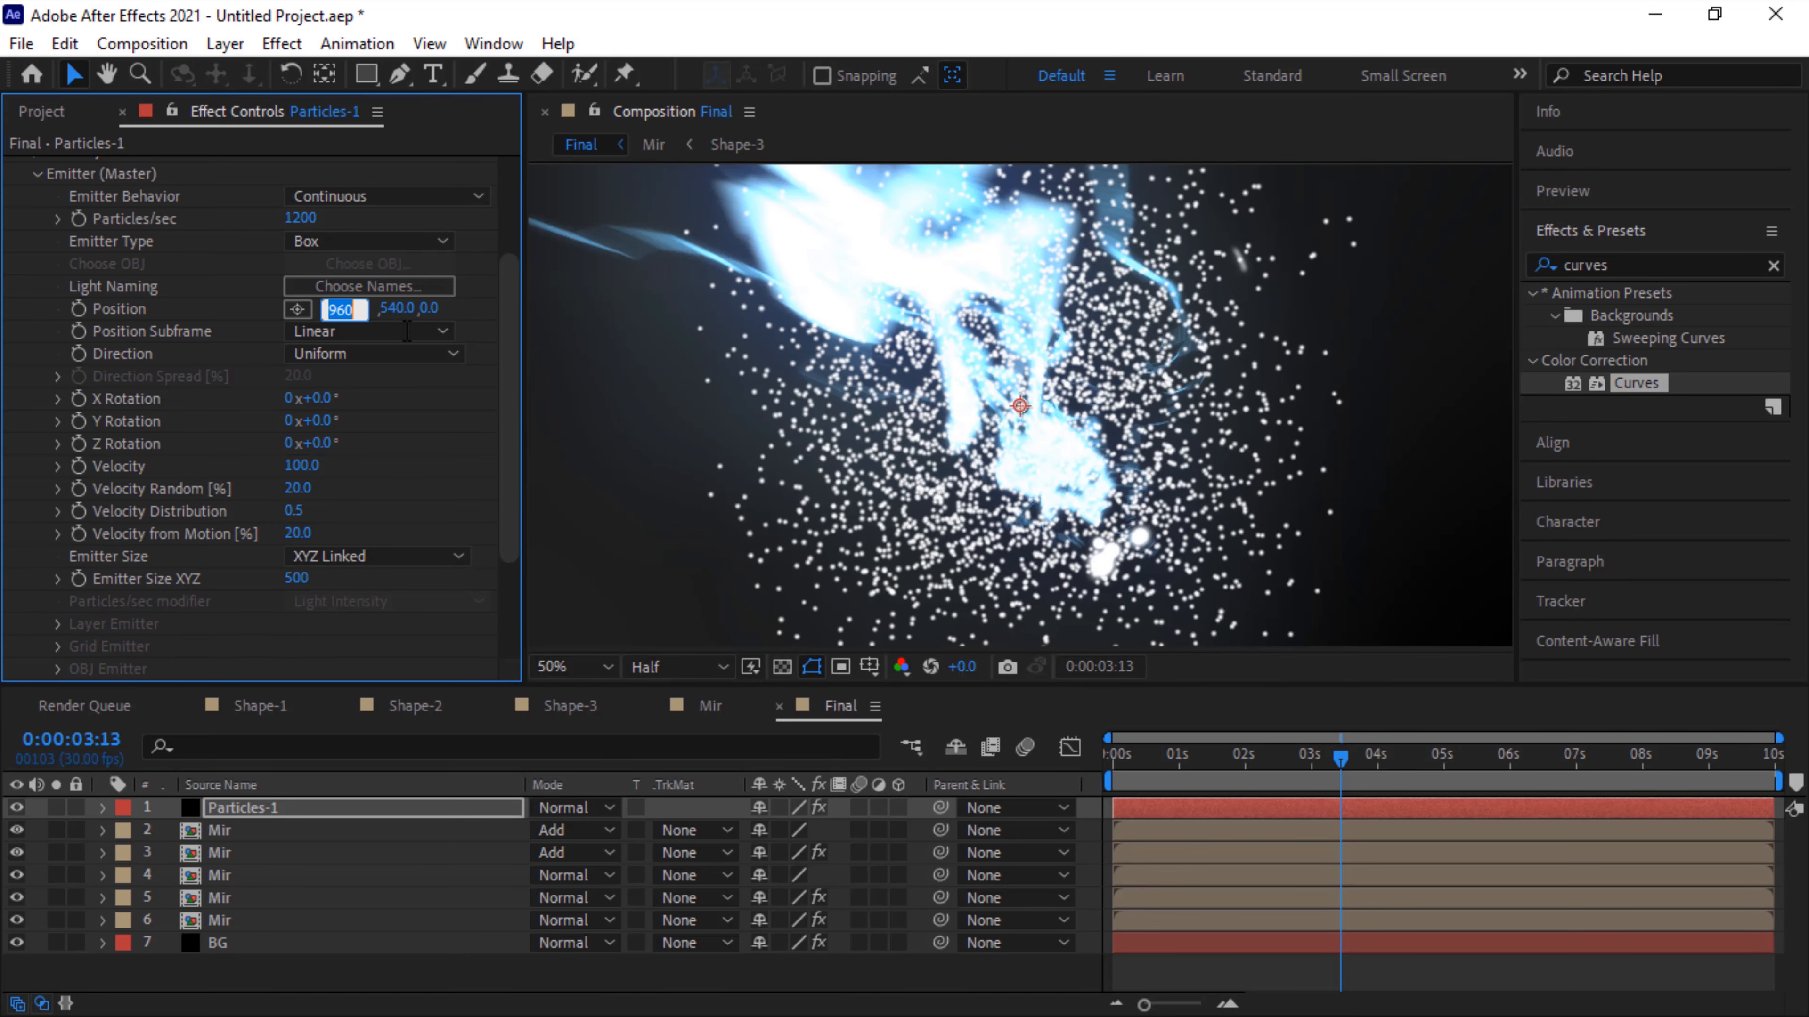
type("2740")
key("Return")
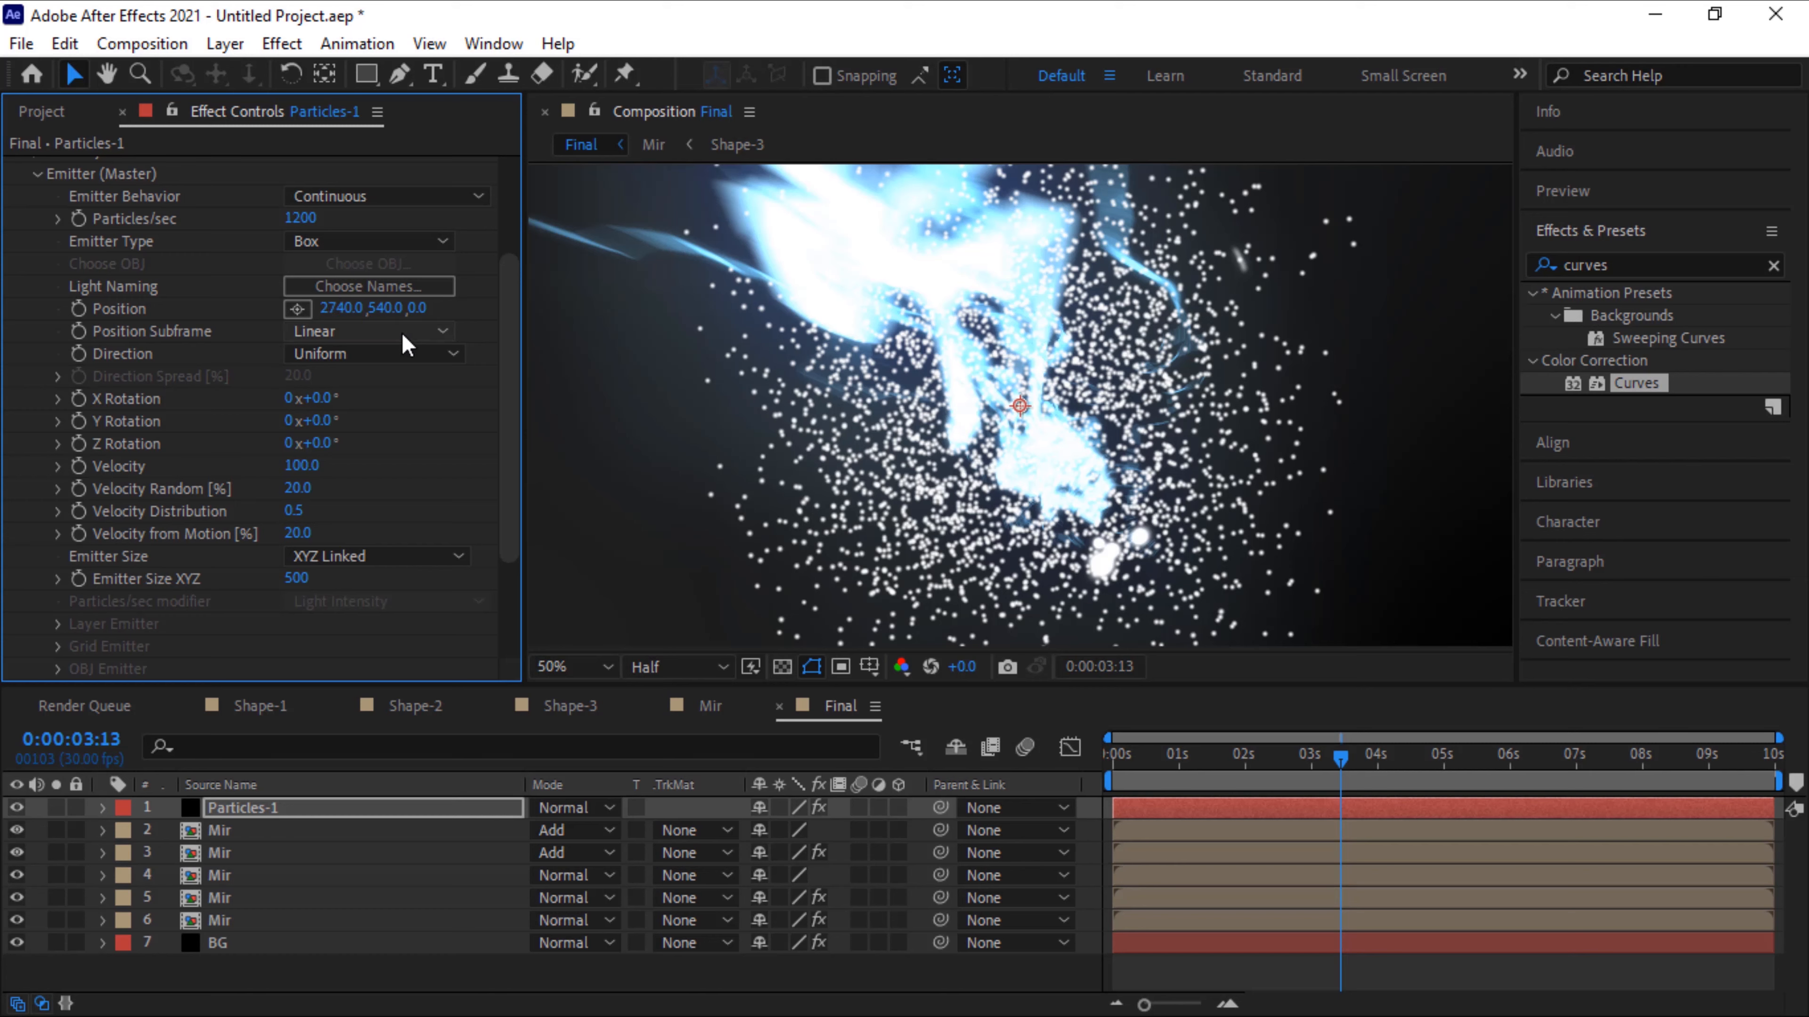
Set the emitter direction to Directional with a Direction Spread of 0
left_click(411, 354)
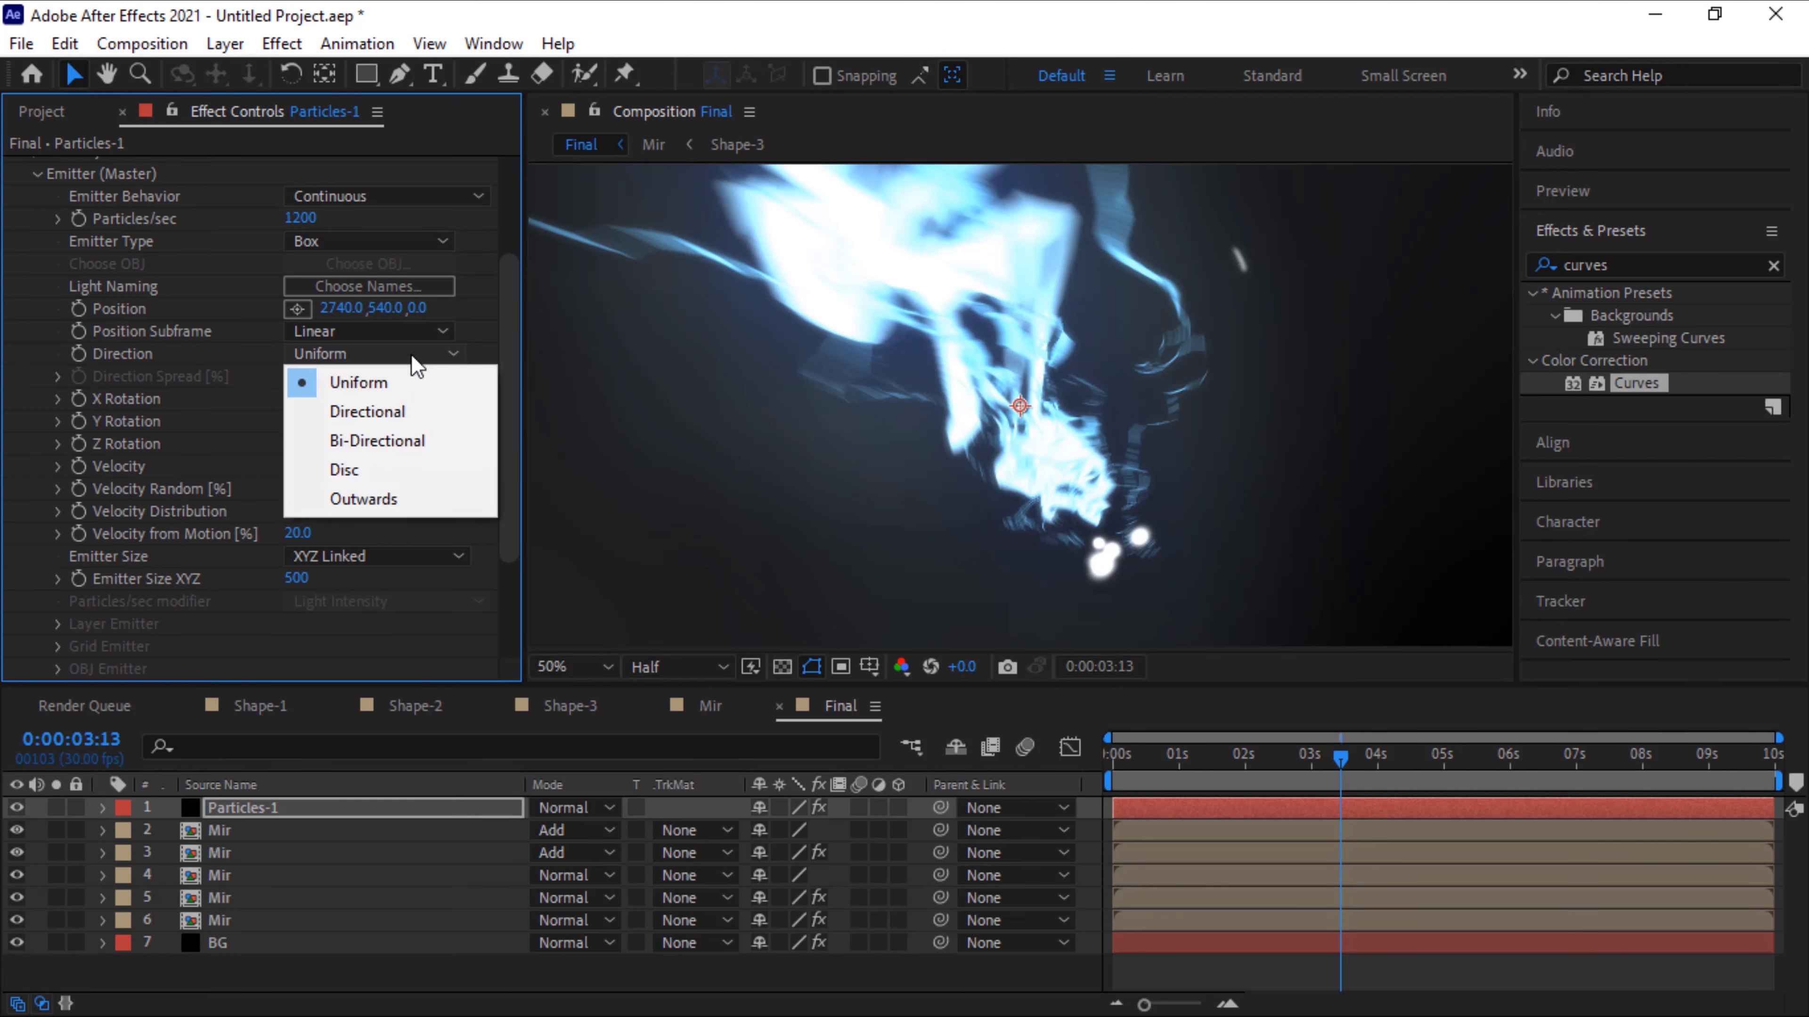
left_click(405, 402)
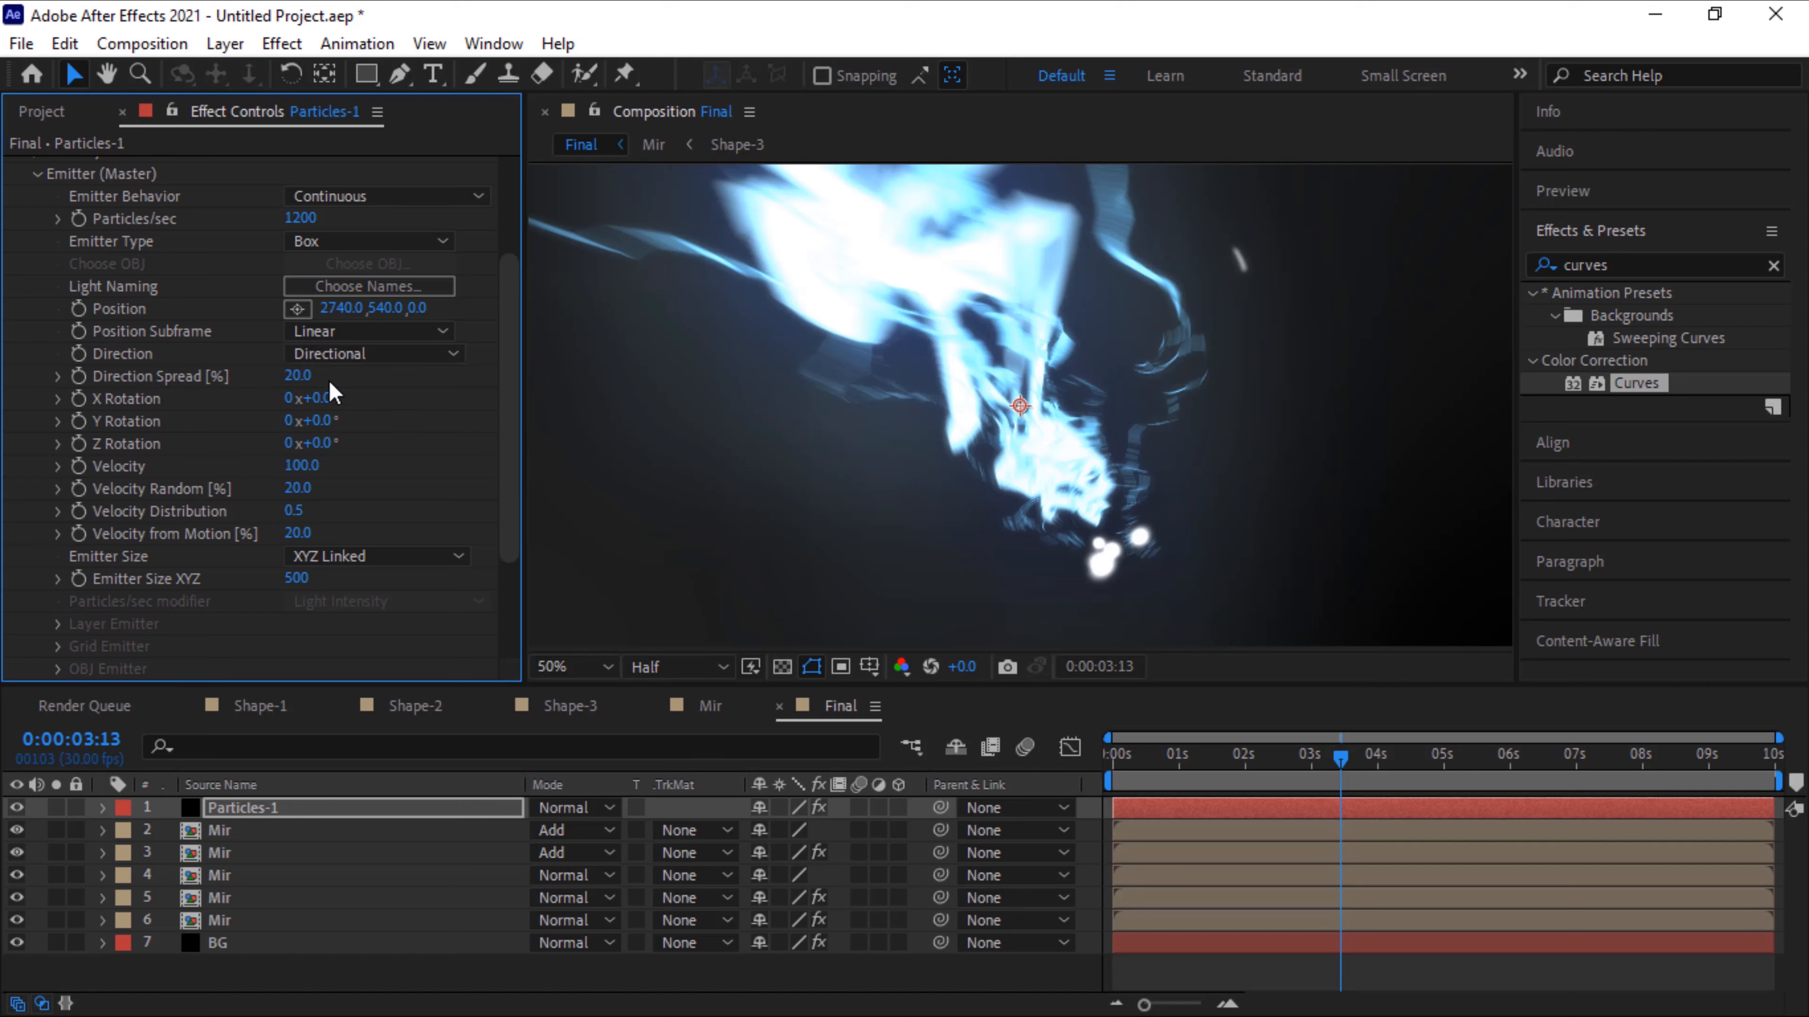
left_click(298, 376)
type("6")
key("Return")
Set the emitter's Y Rotation to -90° and its Velocity to 1500
left_click(326, 421)
type("-90")
key("Return")
left_click(305, 467)
type("1500")
key("Return")
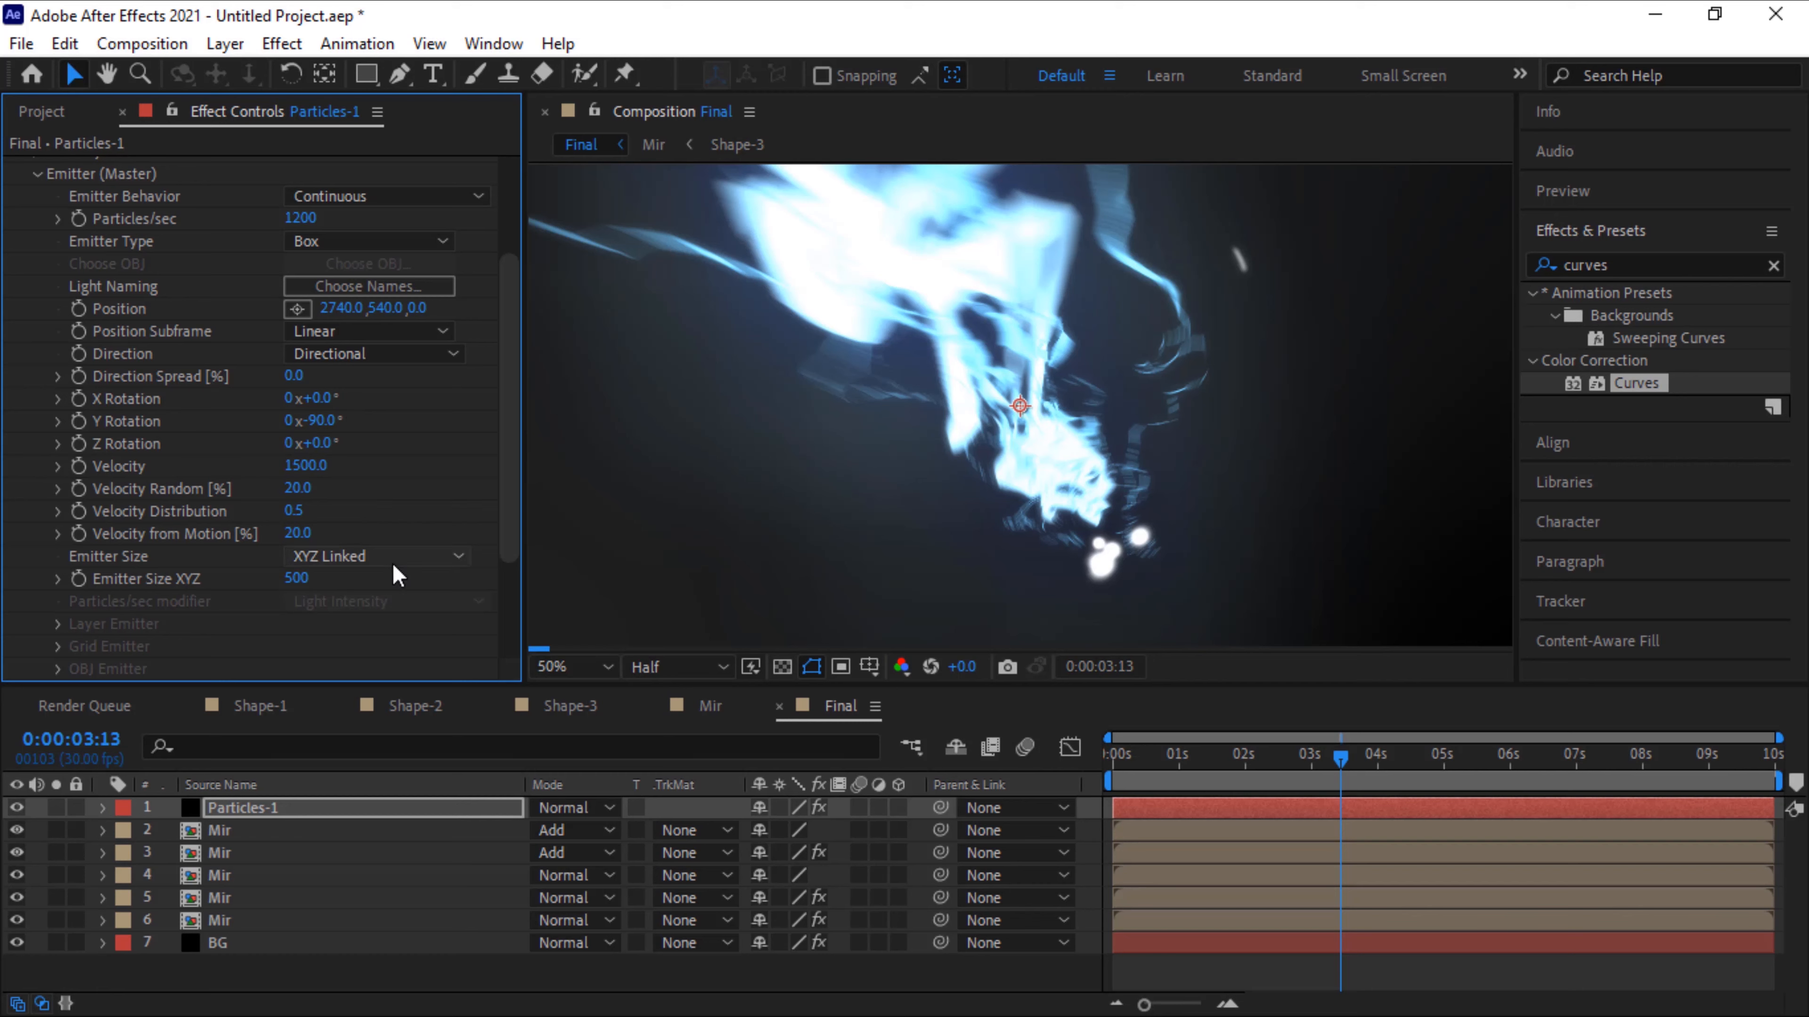
Switch the emitter size to XYZ Individual and set its X, Y and Z sizes to 1500, 1900 and 1000
left_click(393, 563)
left_click(399, 611)
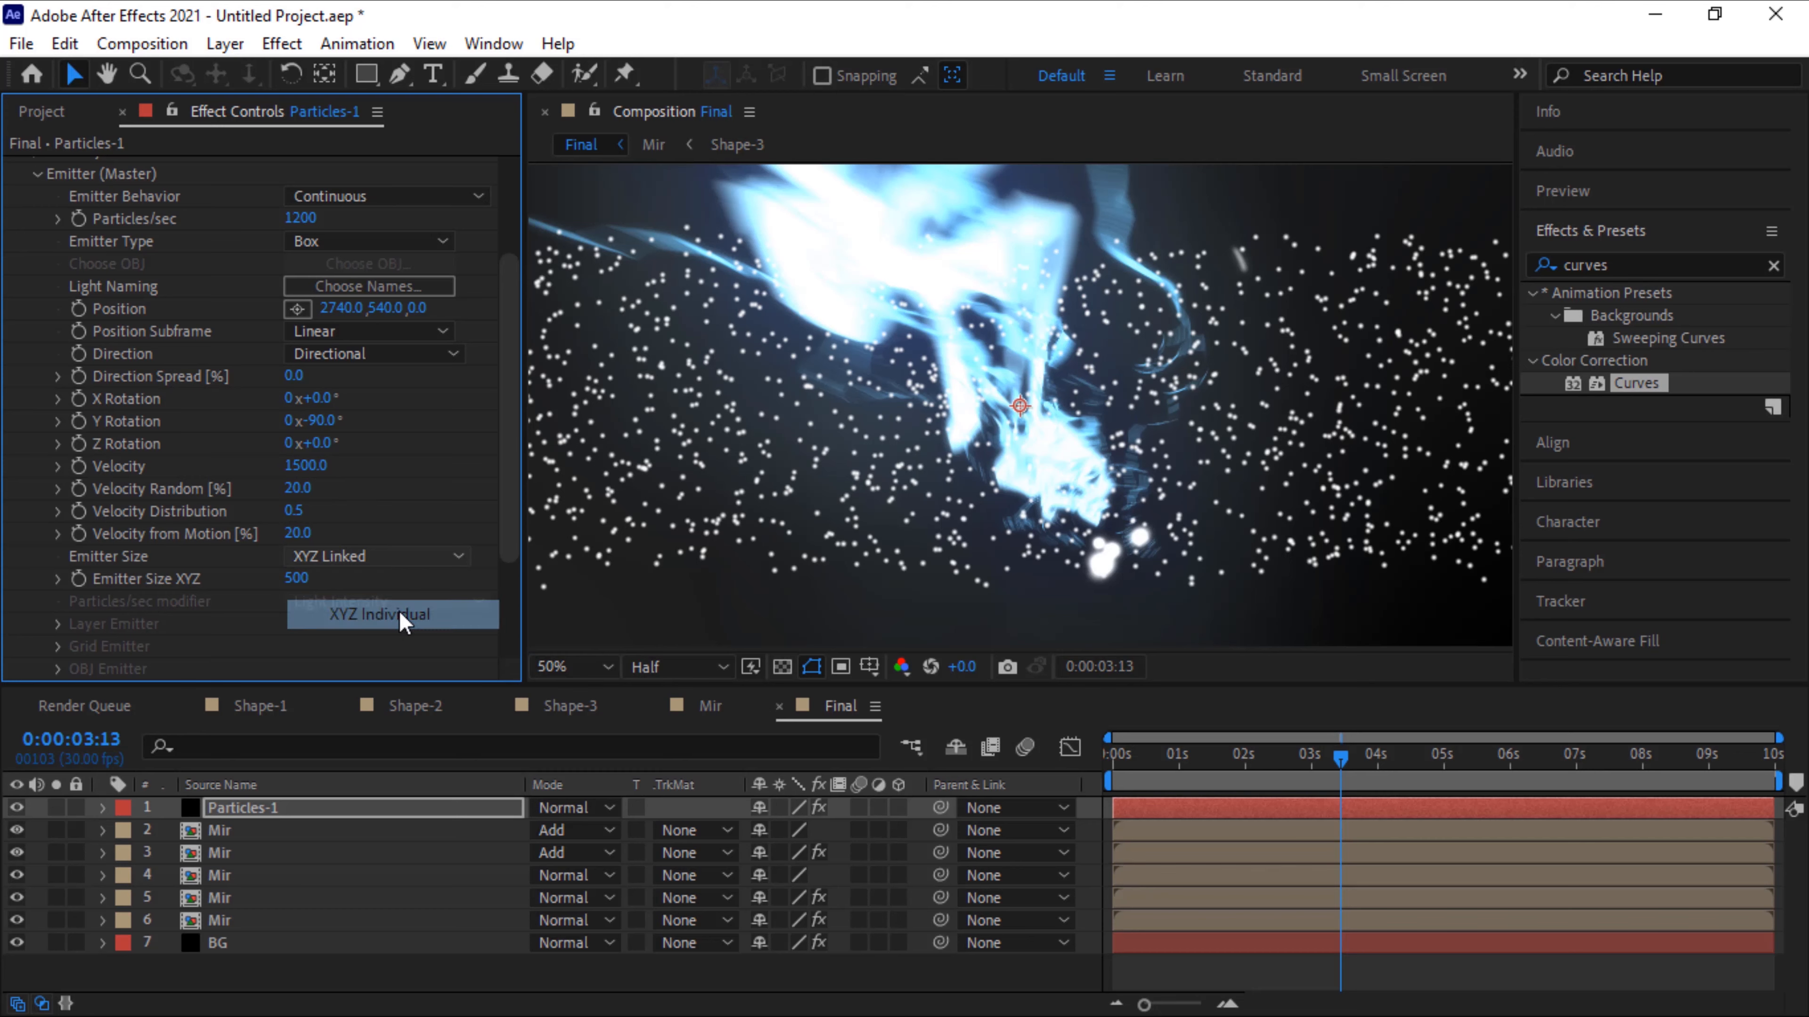
left_click(311, 579)
type("150")
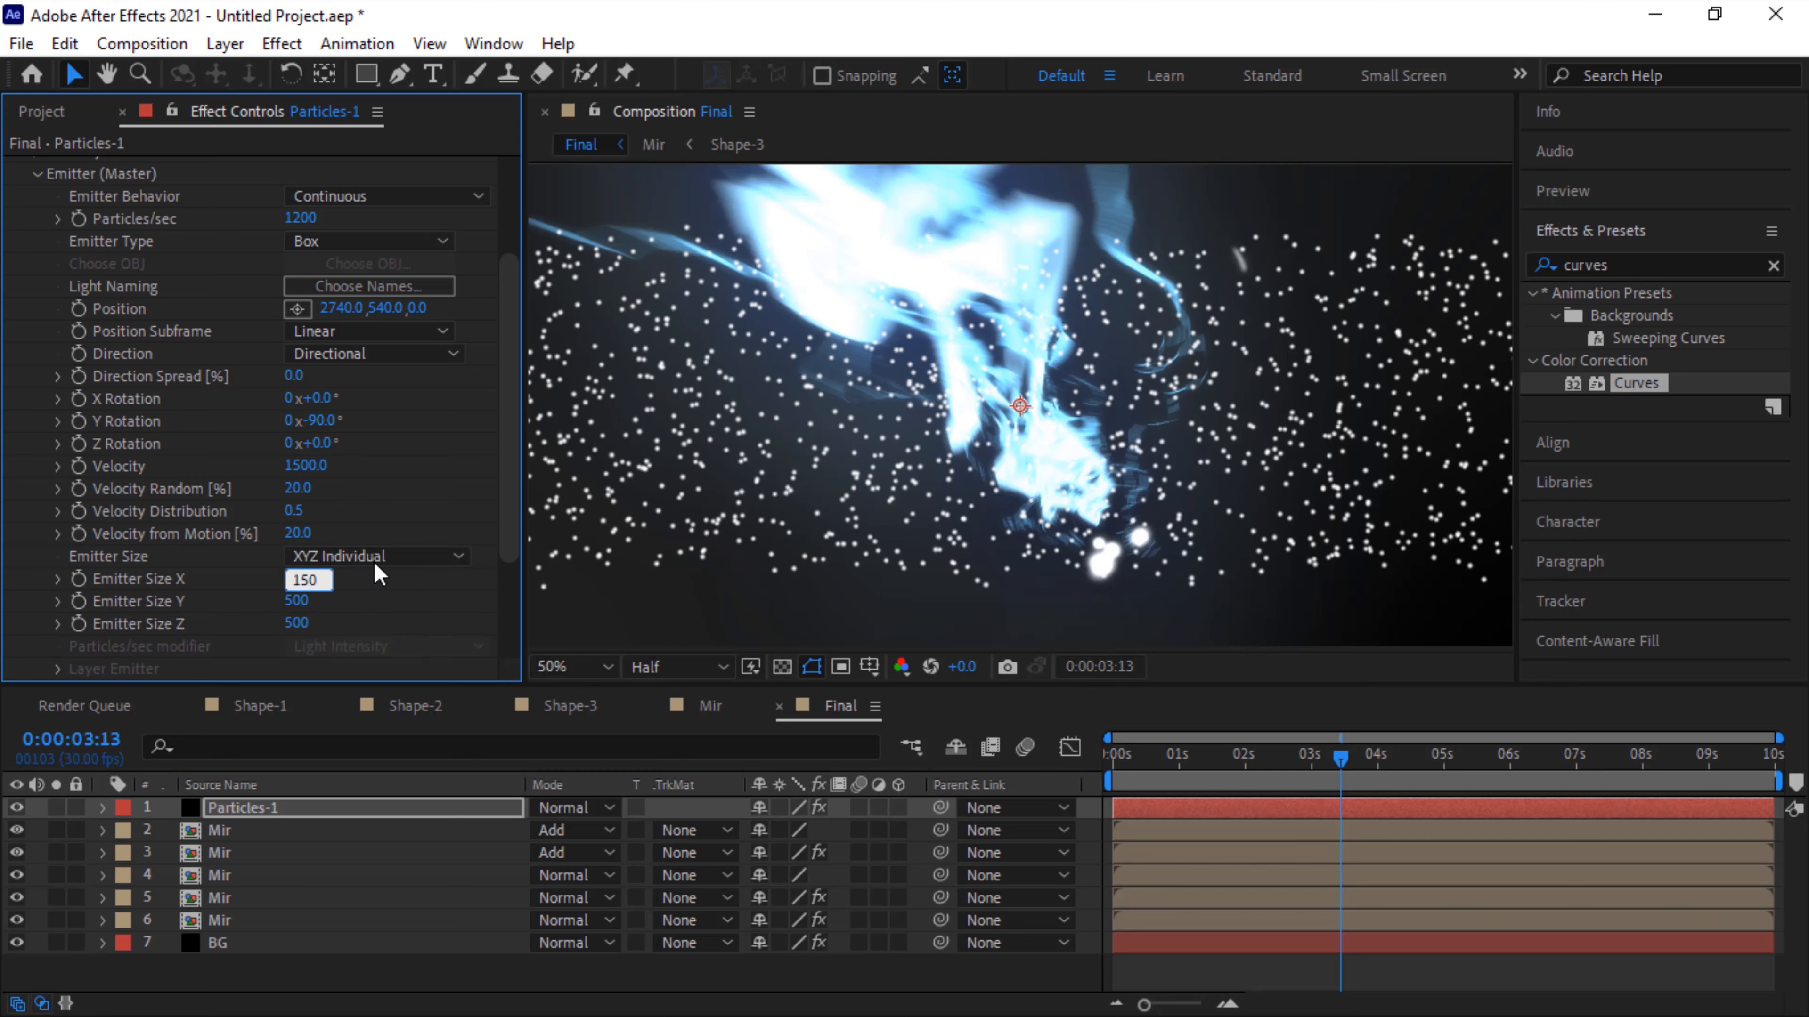
type("0")
key("Tab")
type("1900")
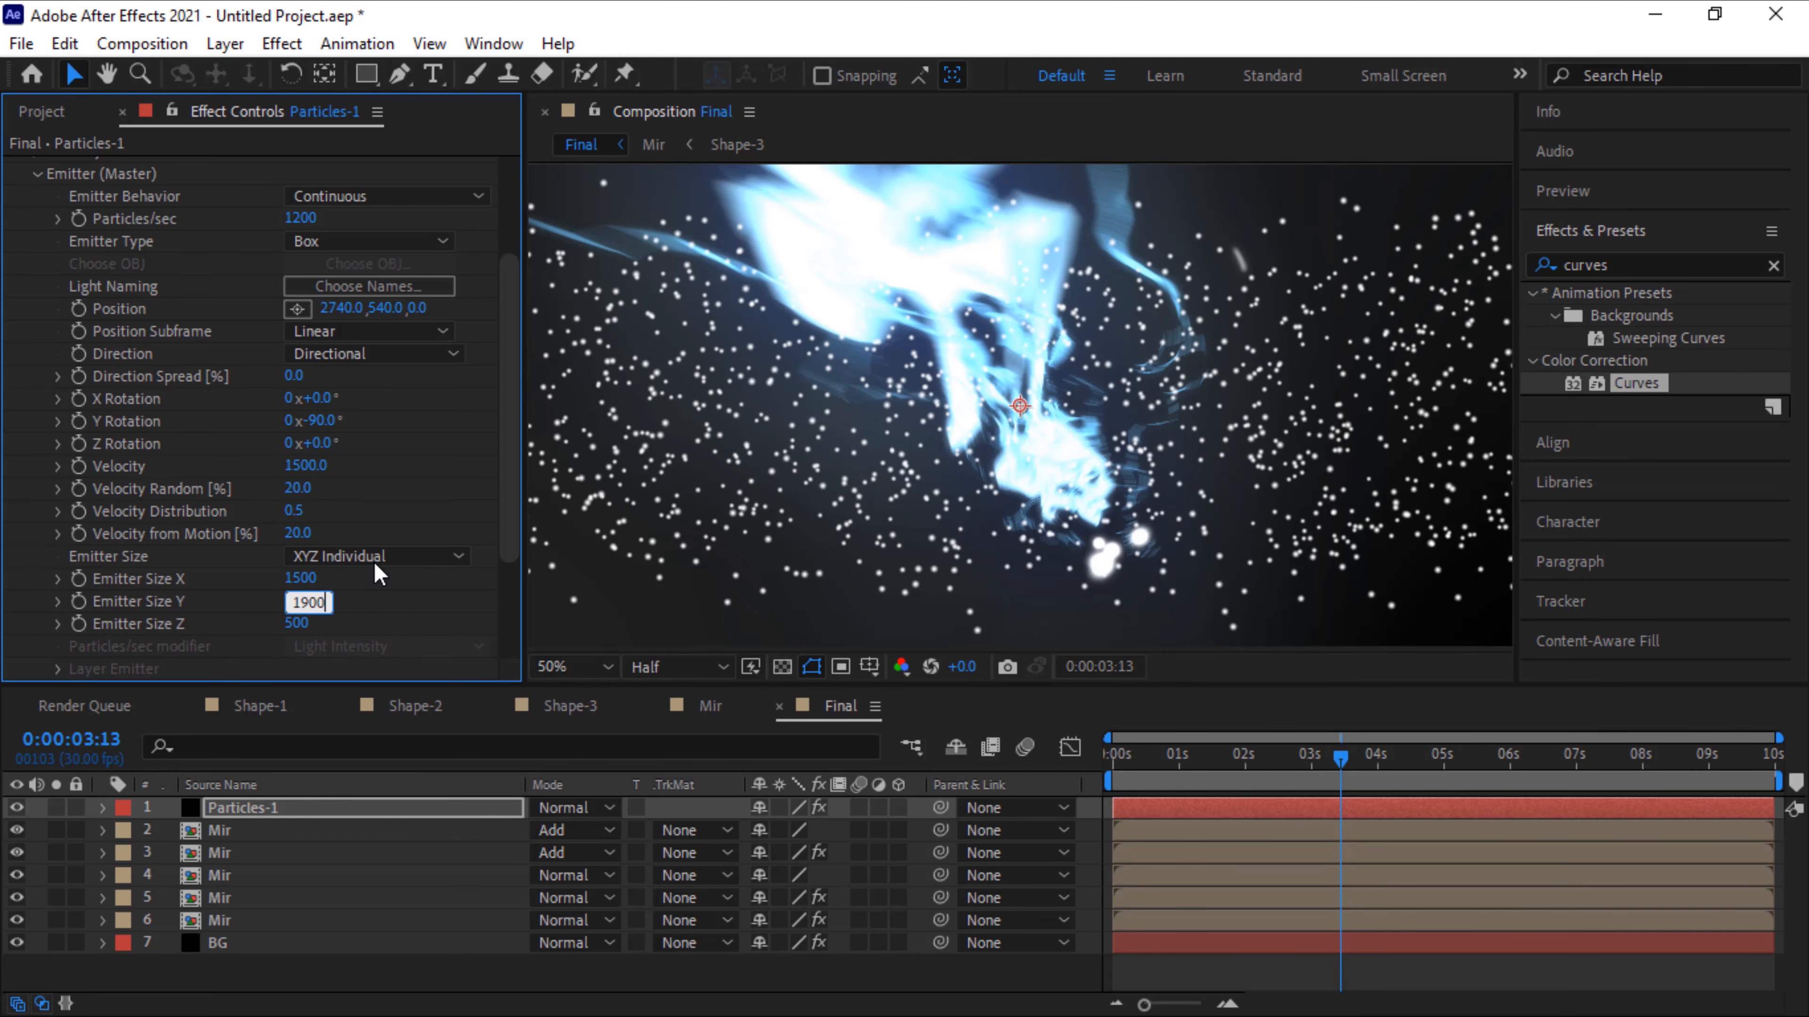
key("Tab")
type("1000")
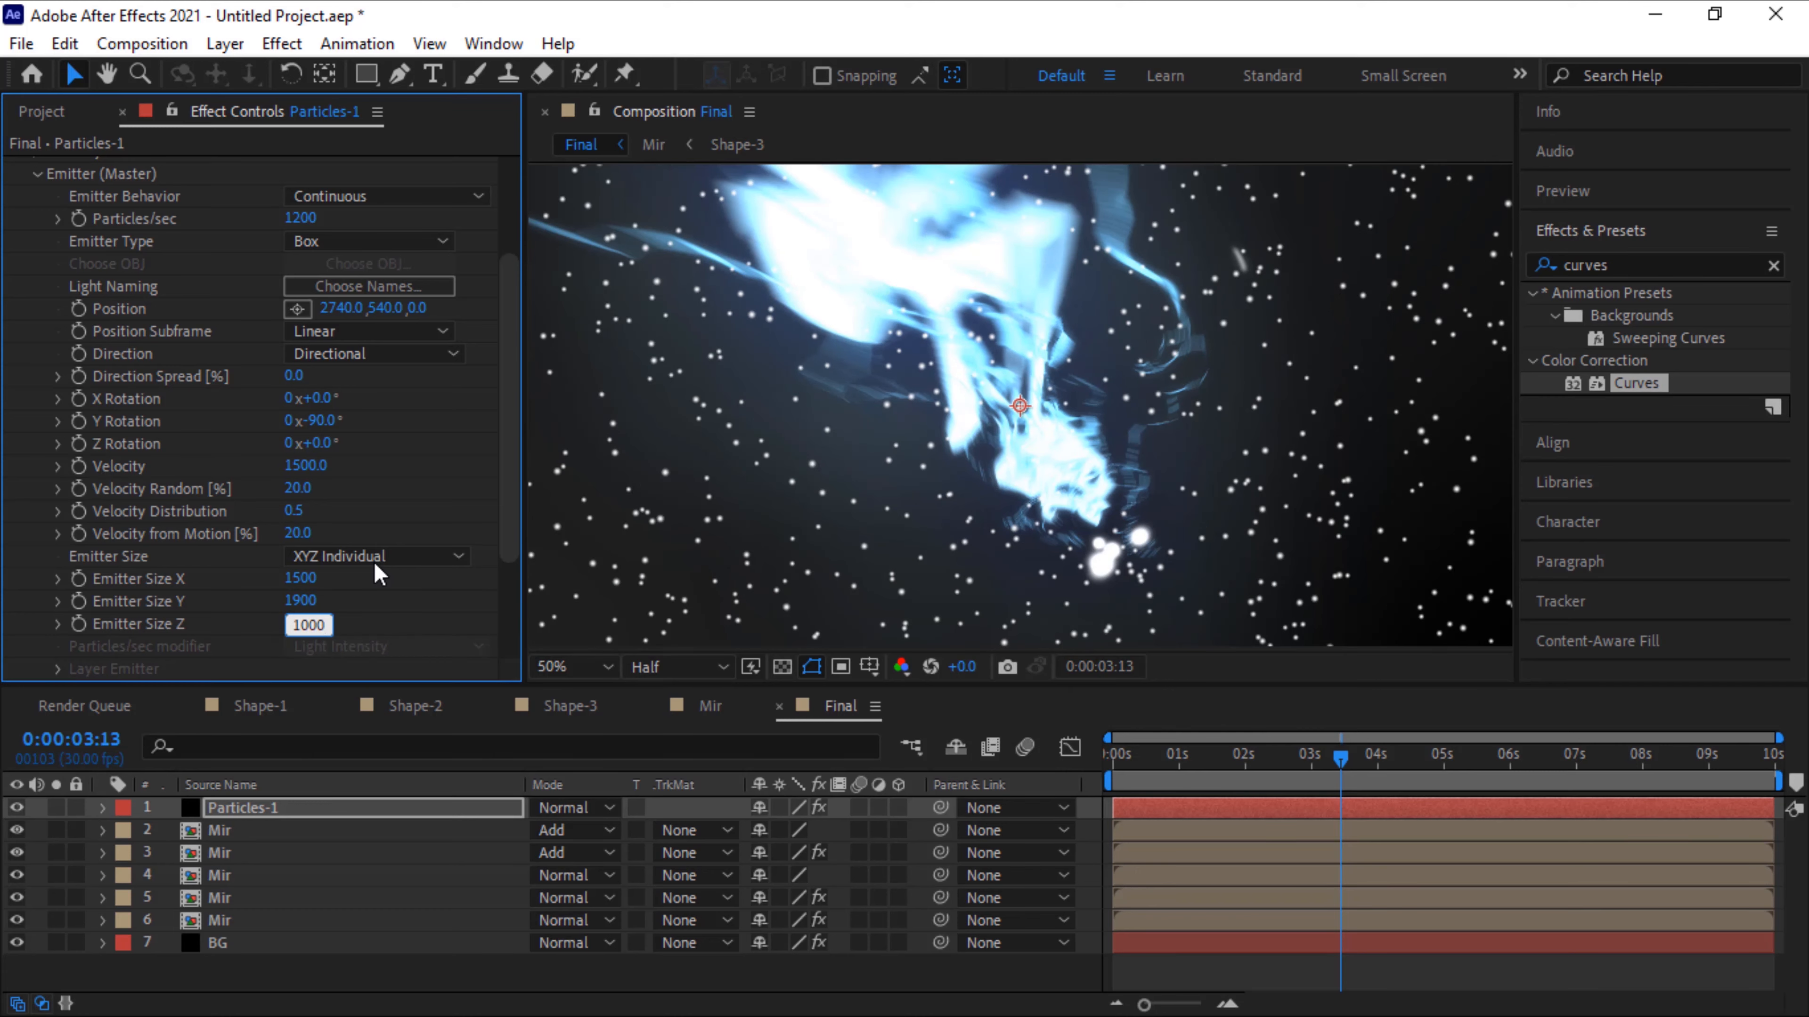
key("Return")
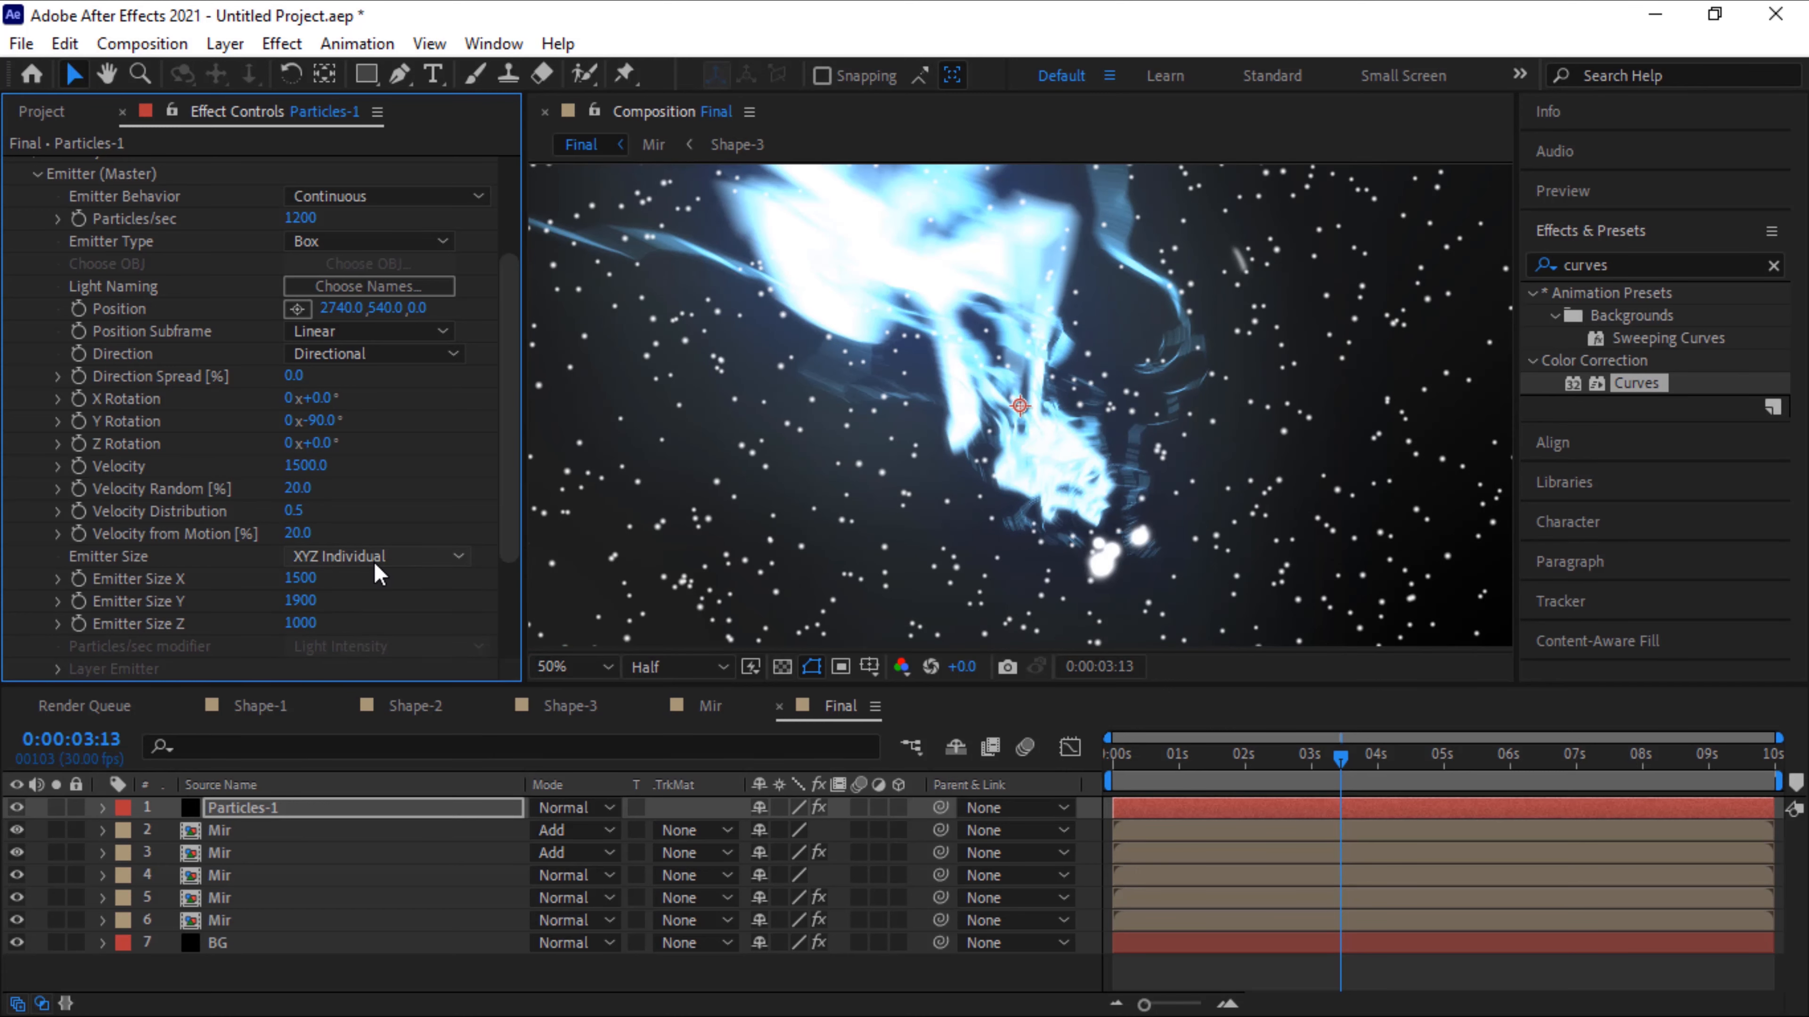
left_click(374, 563)
left_click(374, 563)
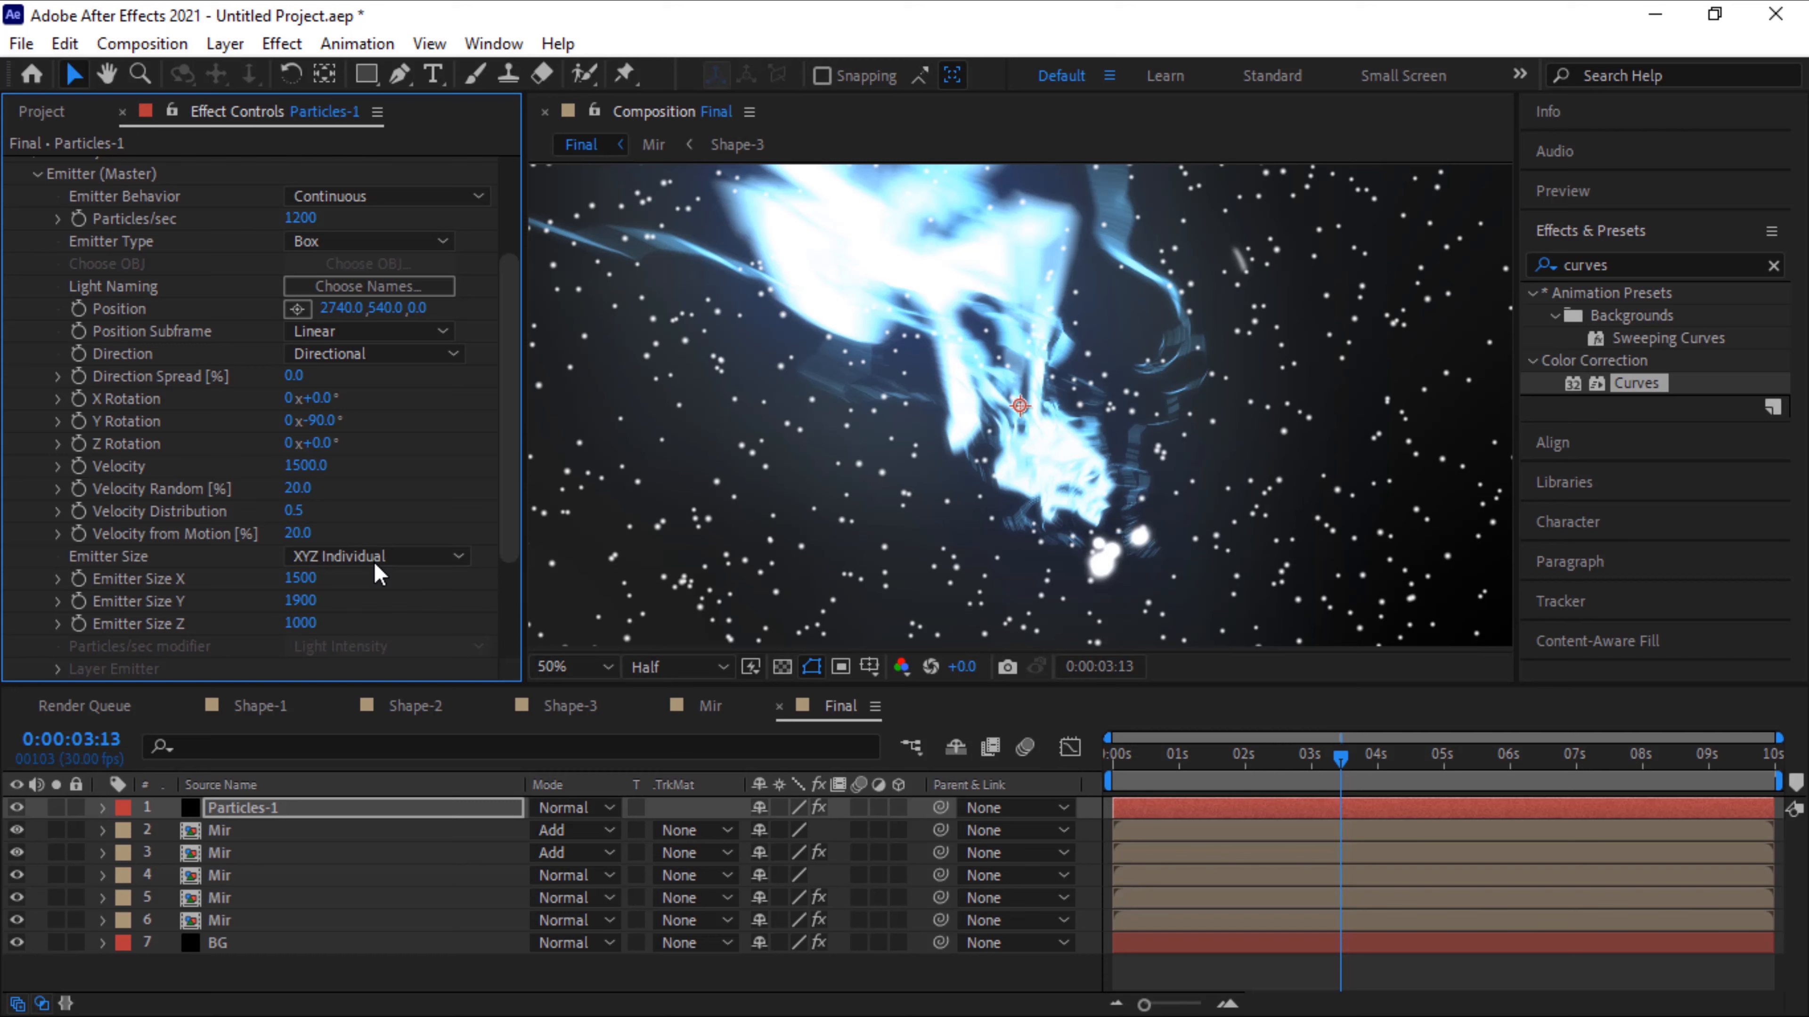
left_click(37, 173)
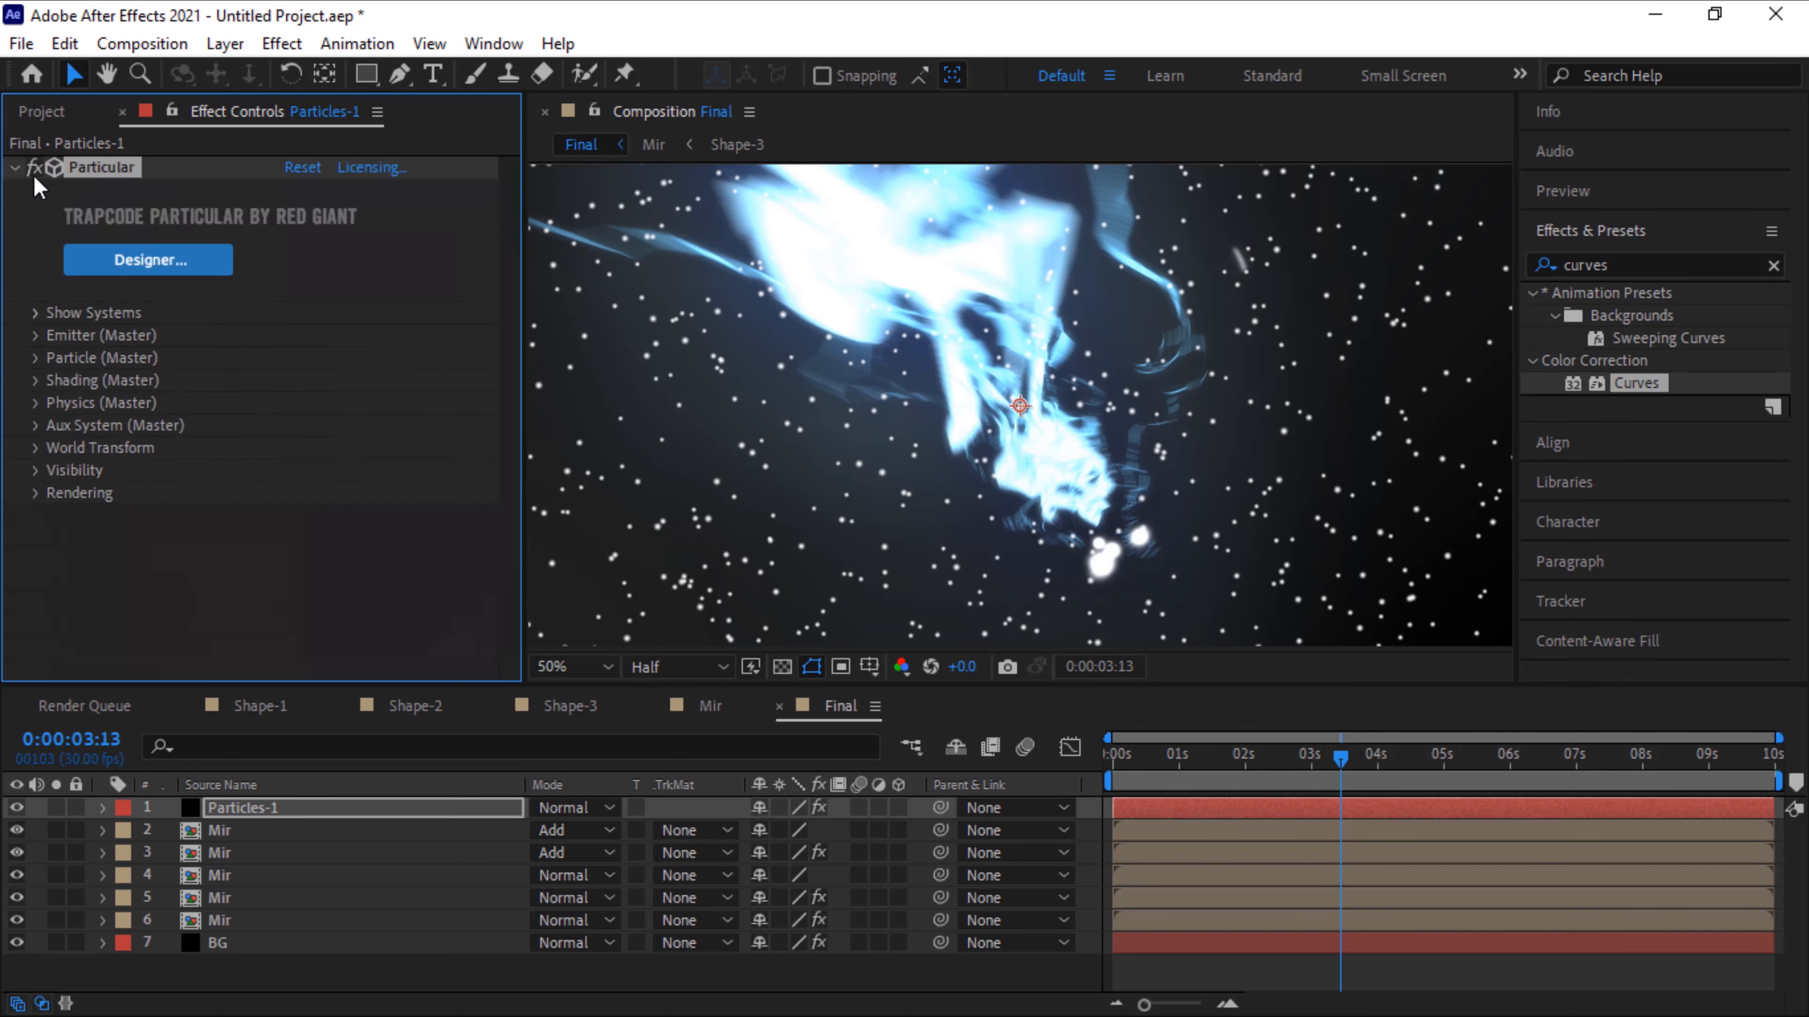
Set Particular's particle Life to 5 seconds and particle Size to 1.5 on the Particles-1 layer
left_click(36, 358)
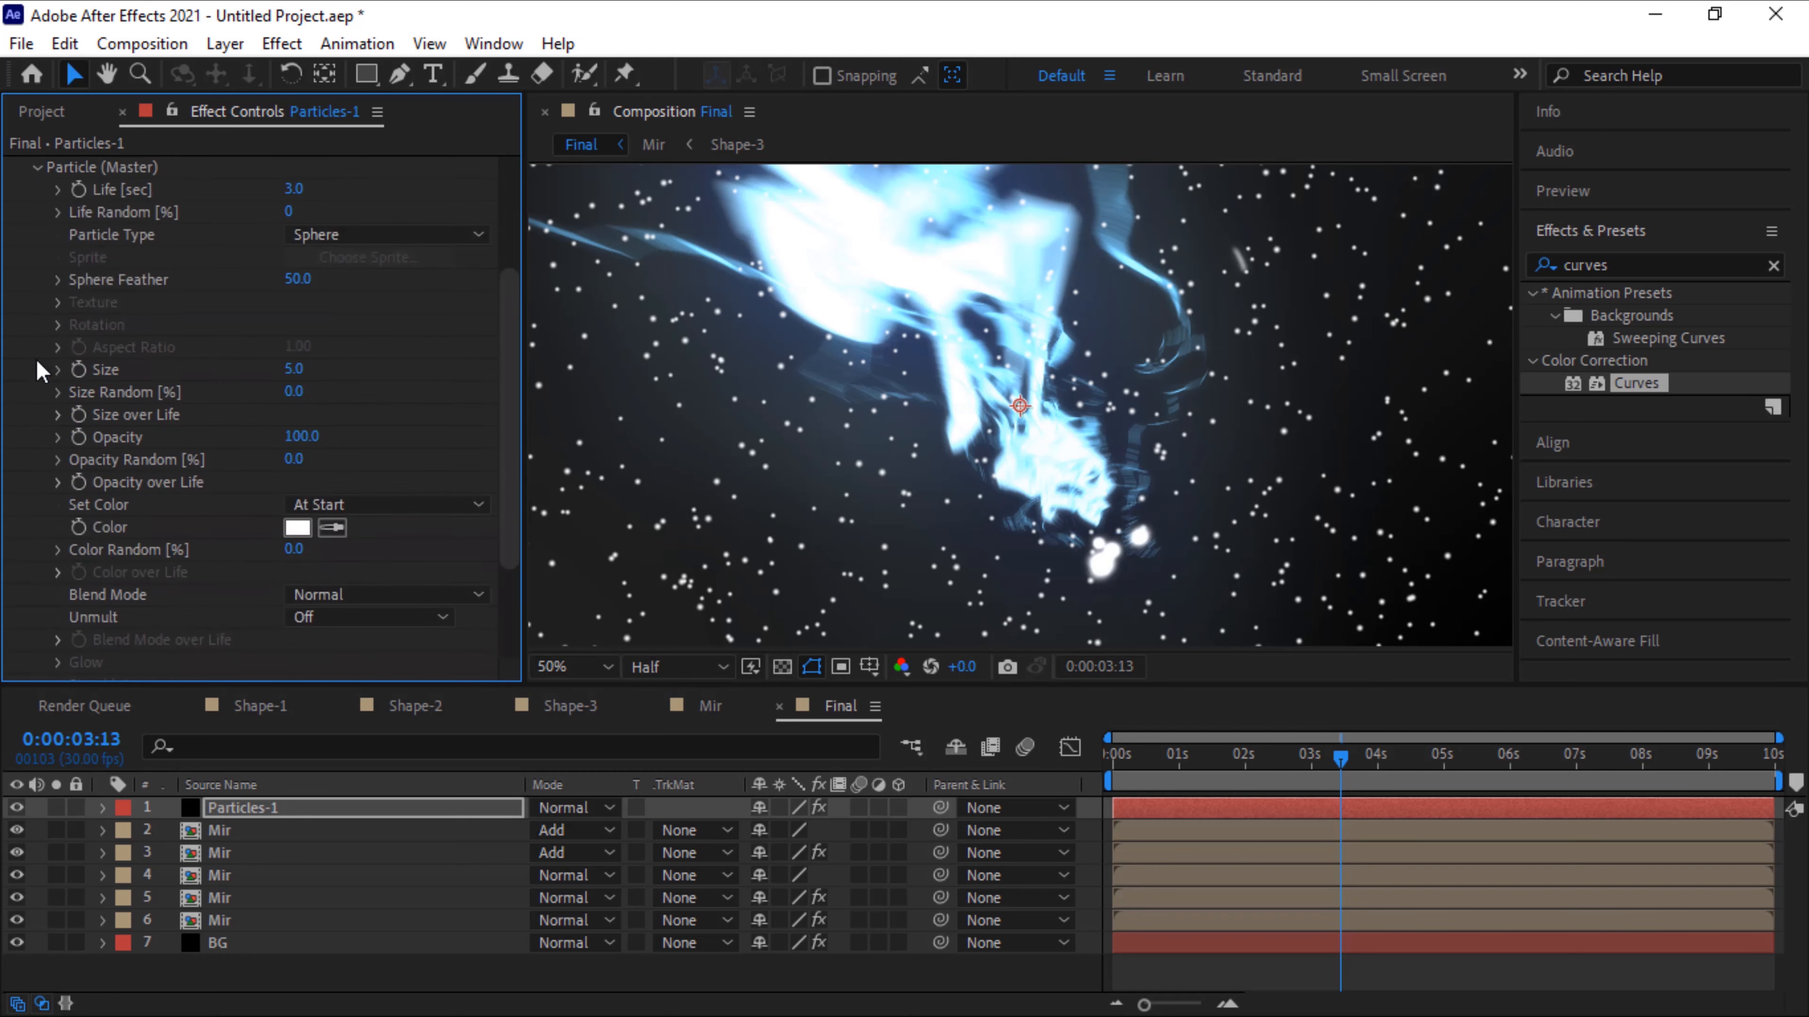
left_click(297, 188)
type("5")
key("Return")
left_click(303, 370)
type("15")
key("Return")
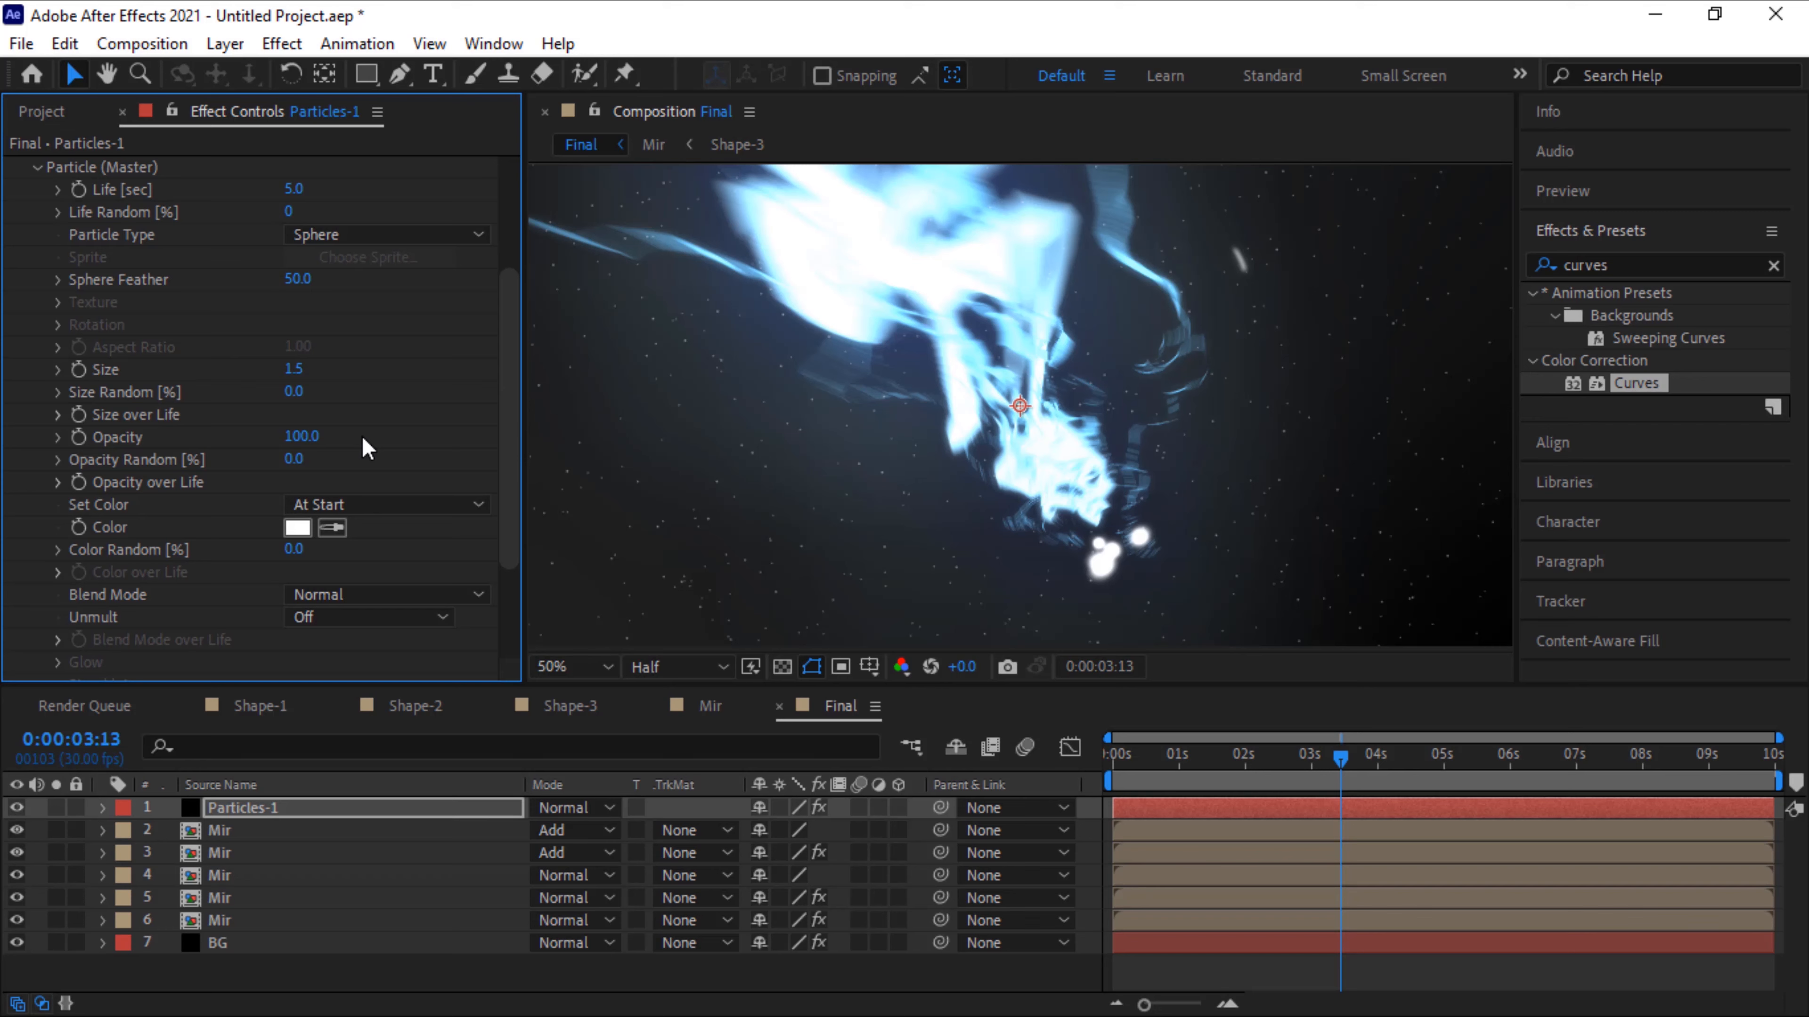
scroll(199, 435, "up", 5)
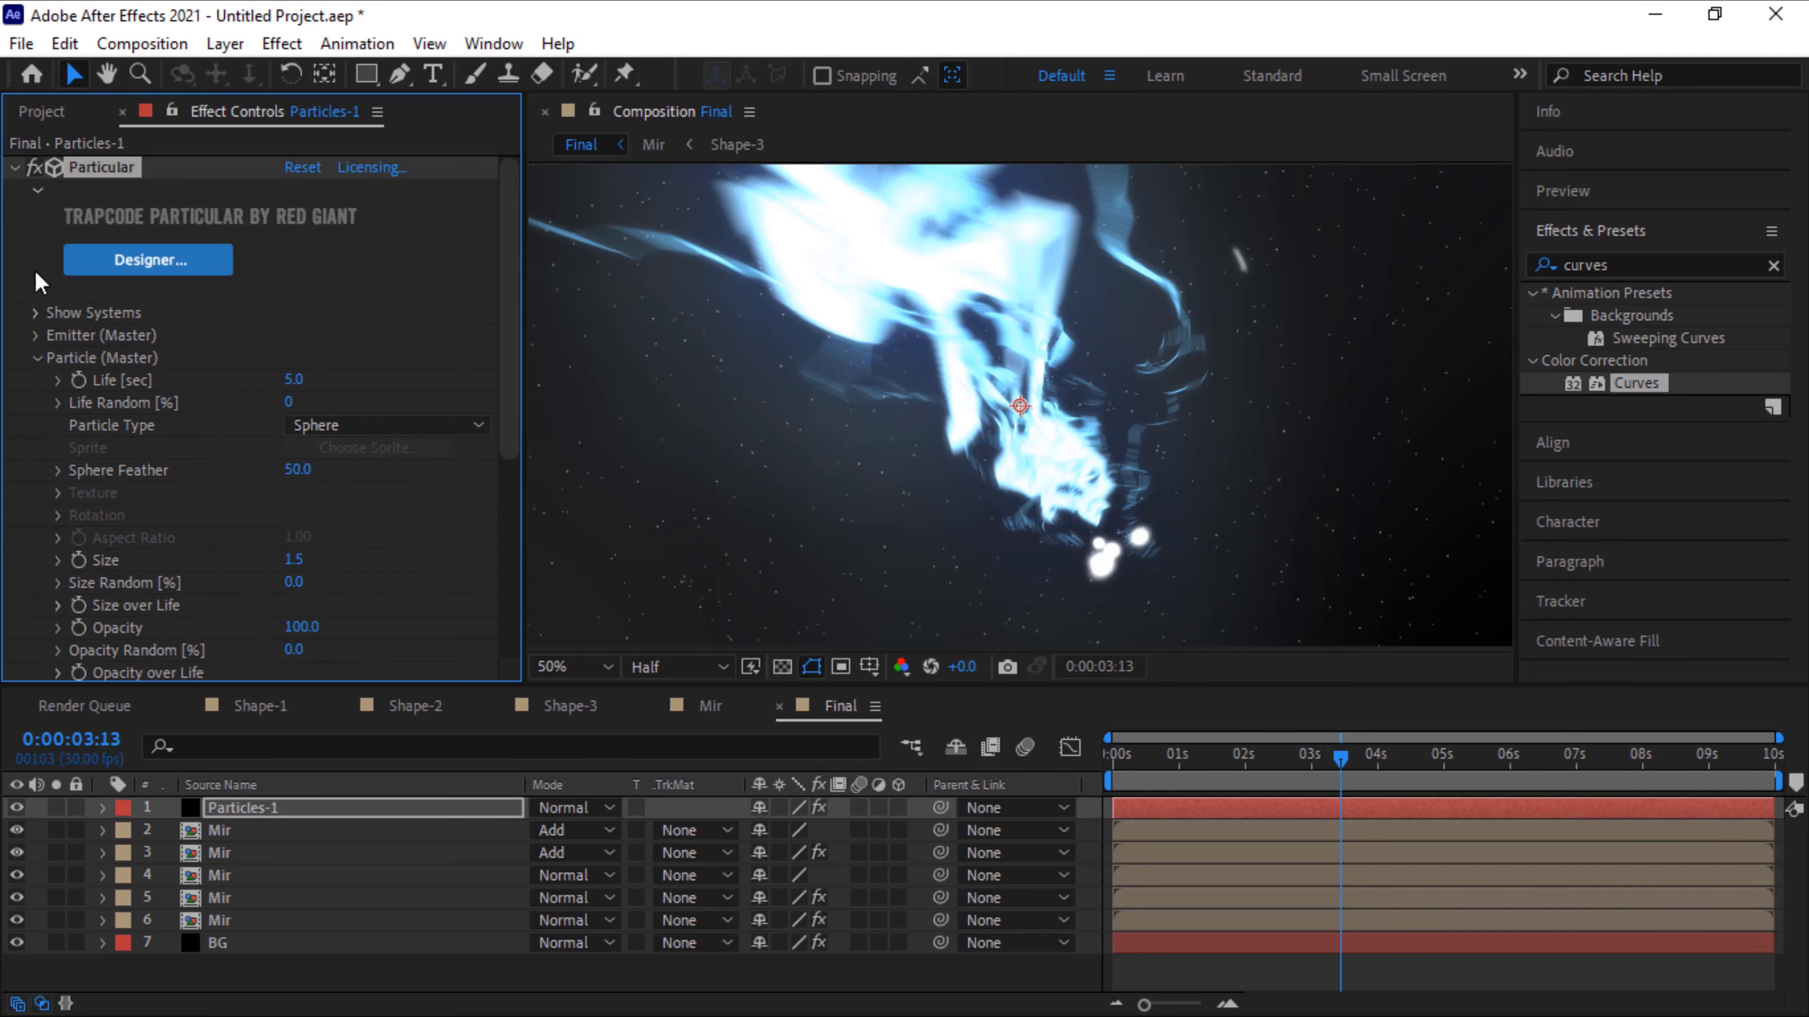
left_click(38, 358)
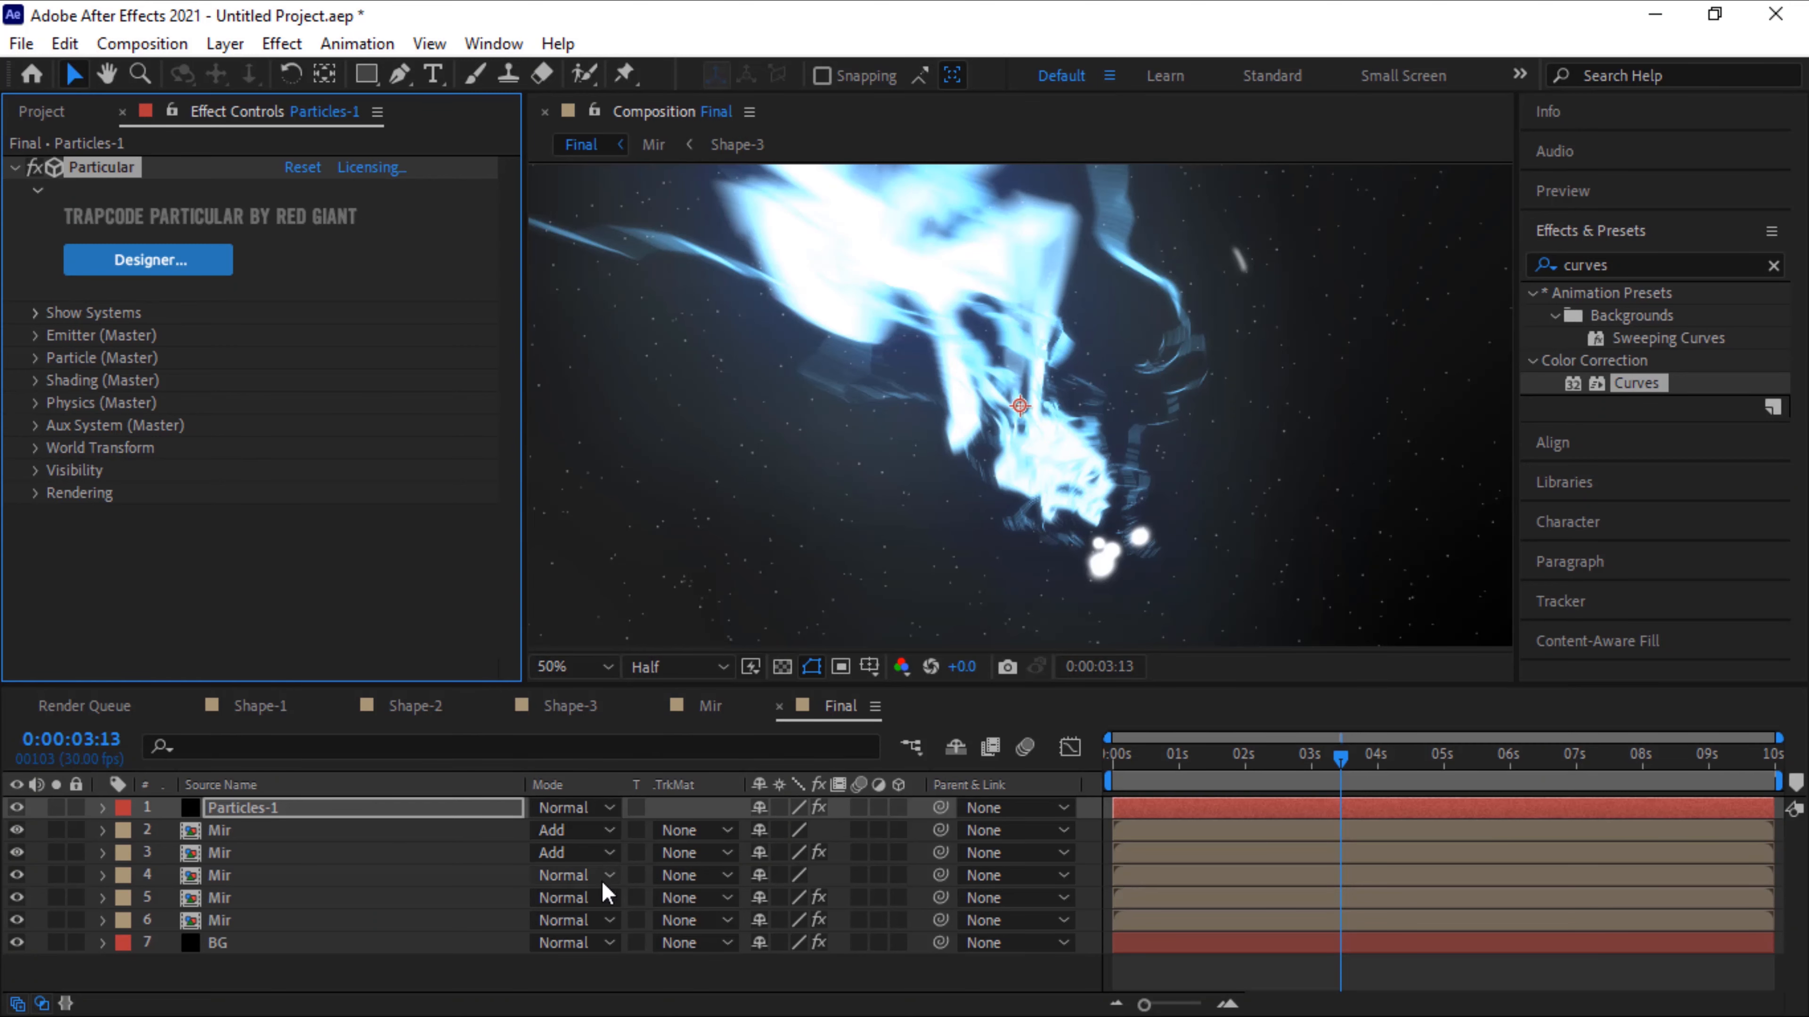
Set the Particles-1 layer's blending mode to Add and enable its motion blur
left_click(589, 808)
left_click(691, 435)
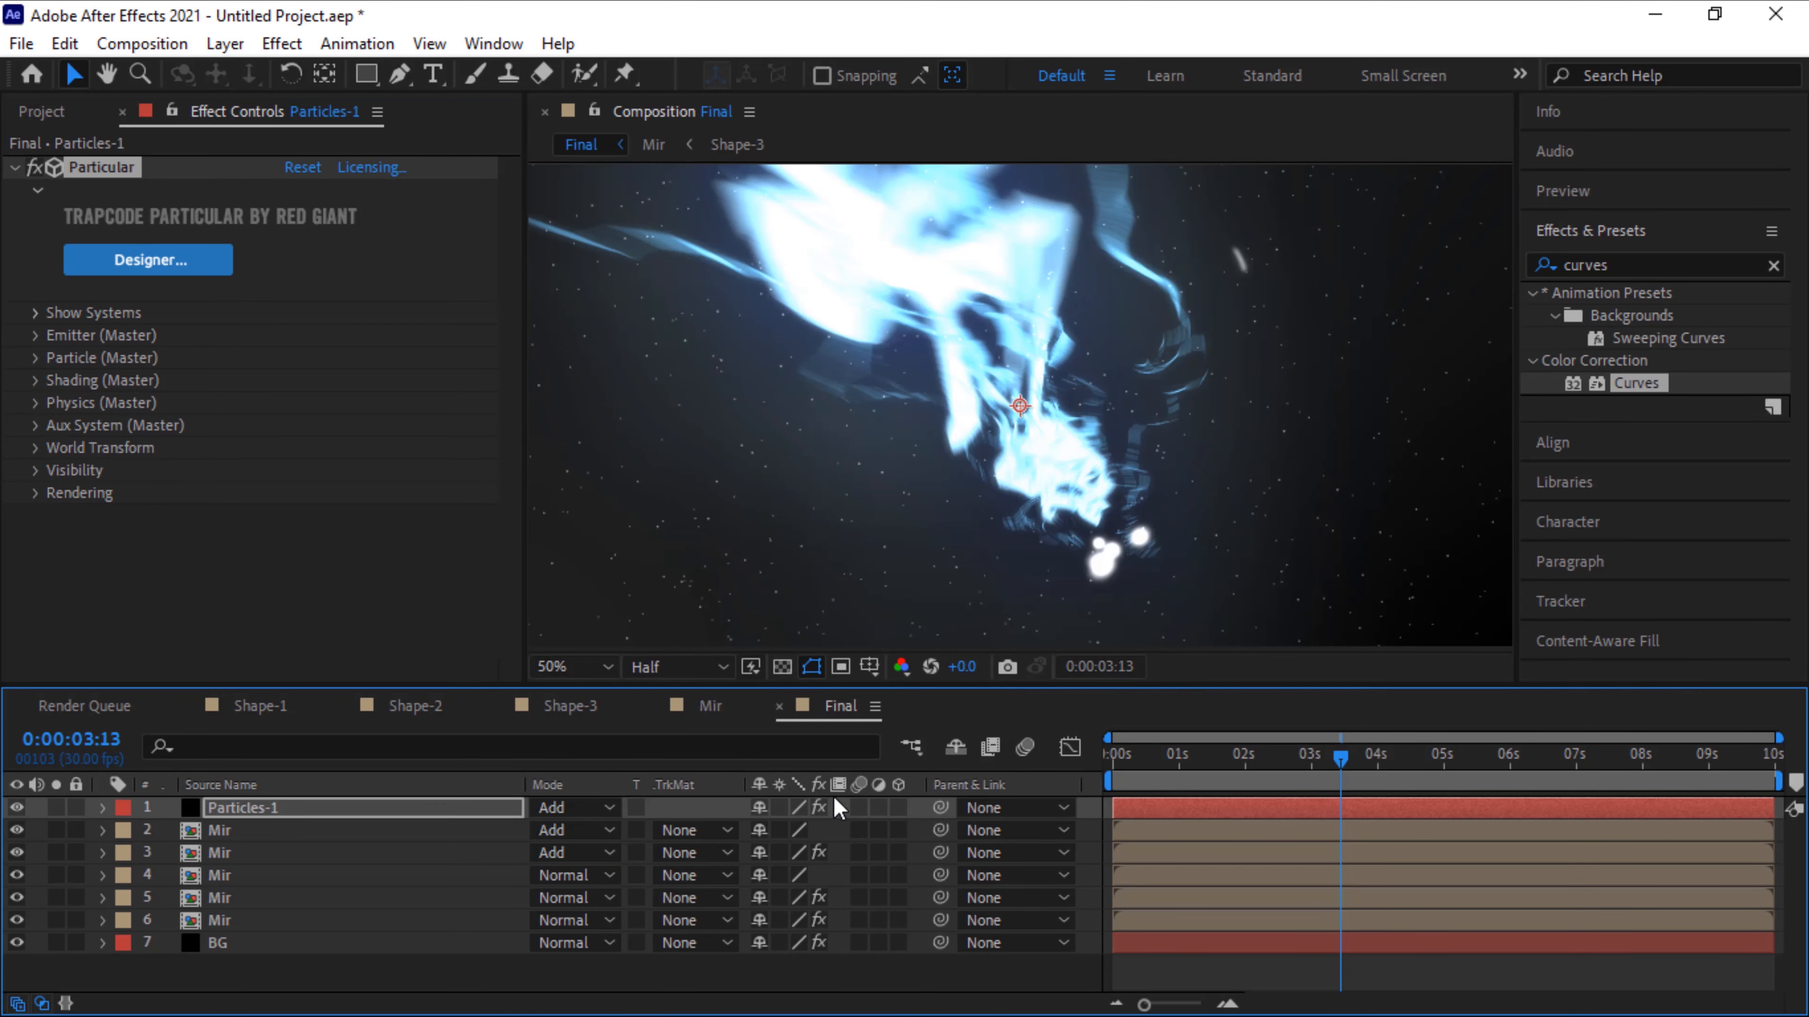
left_click(859, 810)
Duplicate the Particles-1 layer and rename the copy Particles-2
left_click(402, 806)
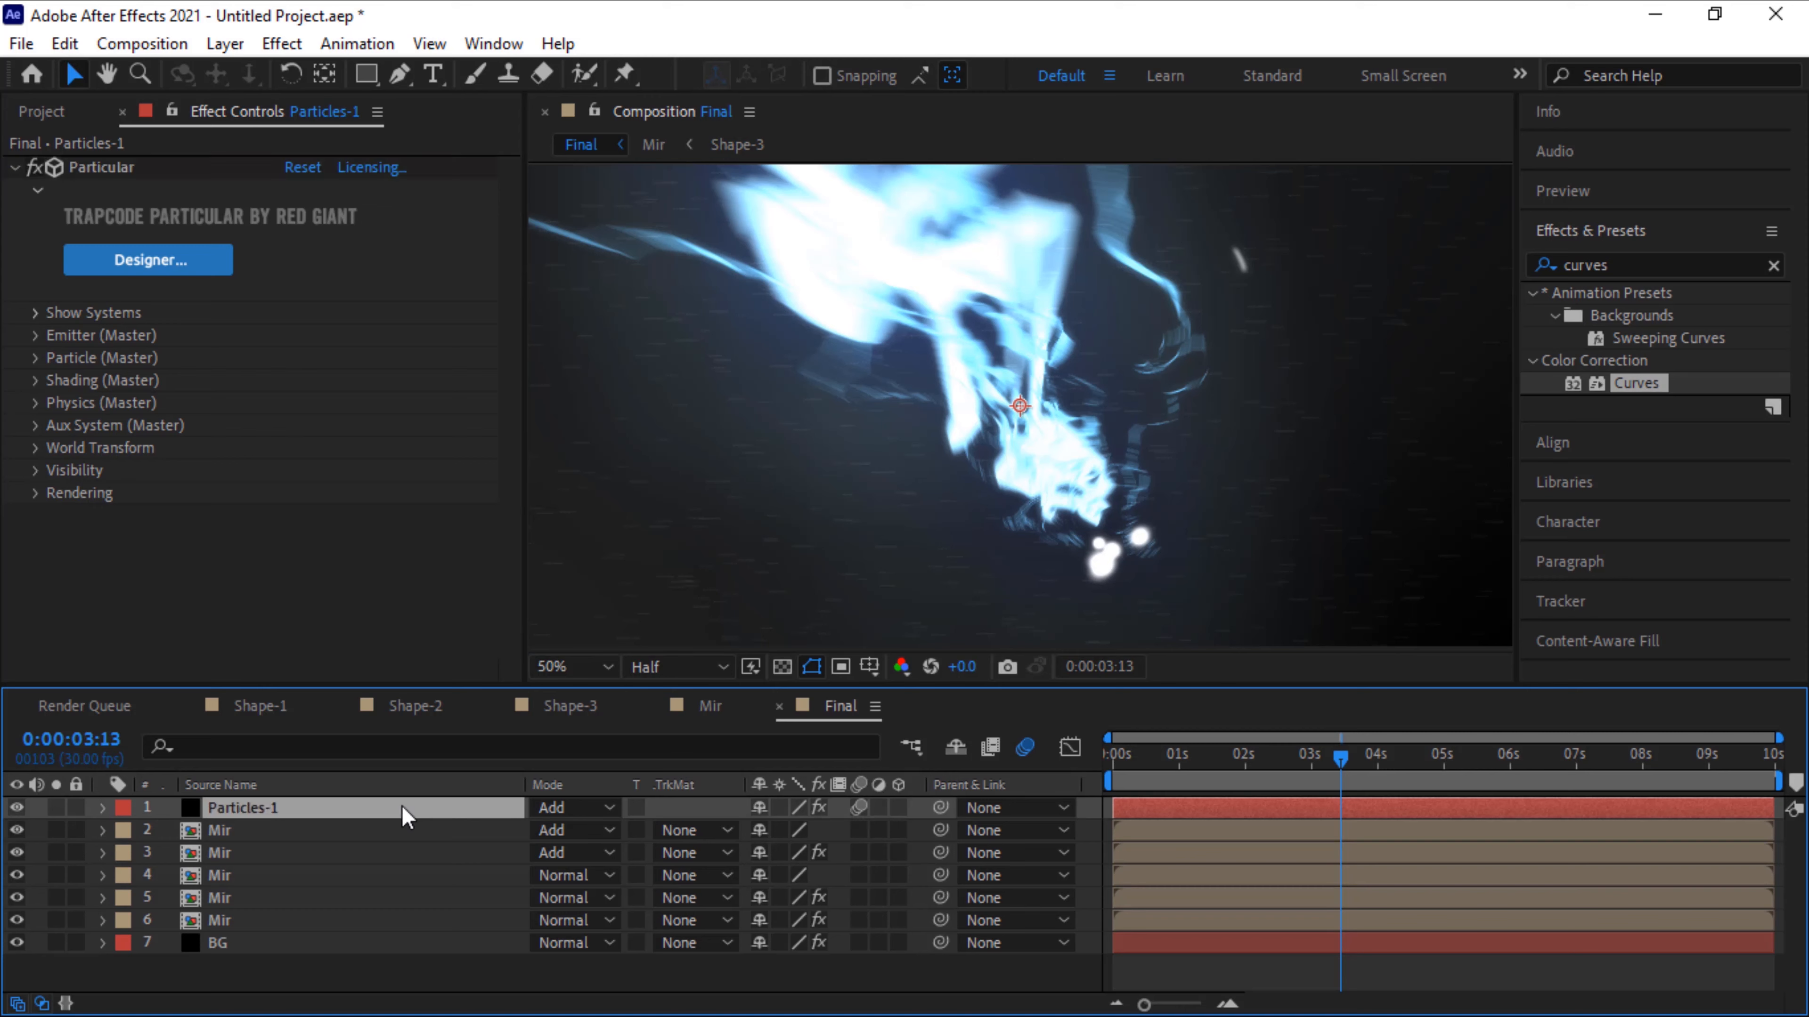
key("ctrl+d")
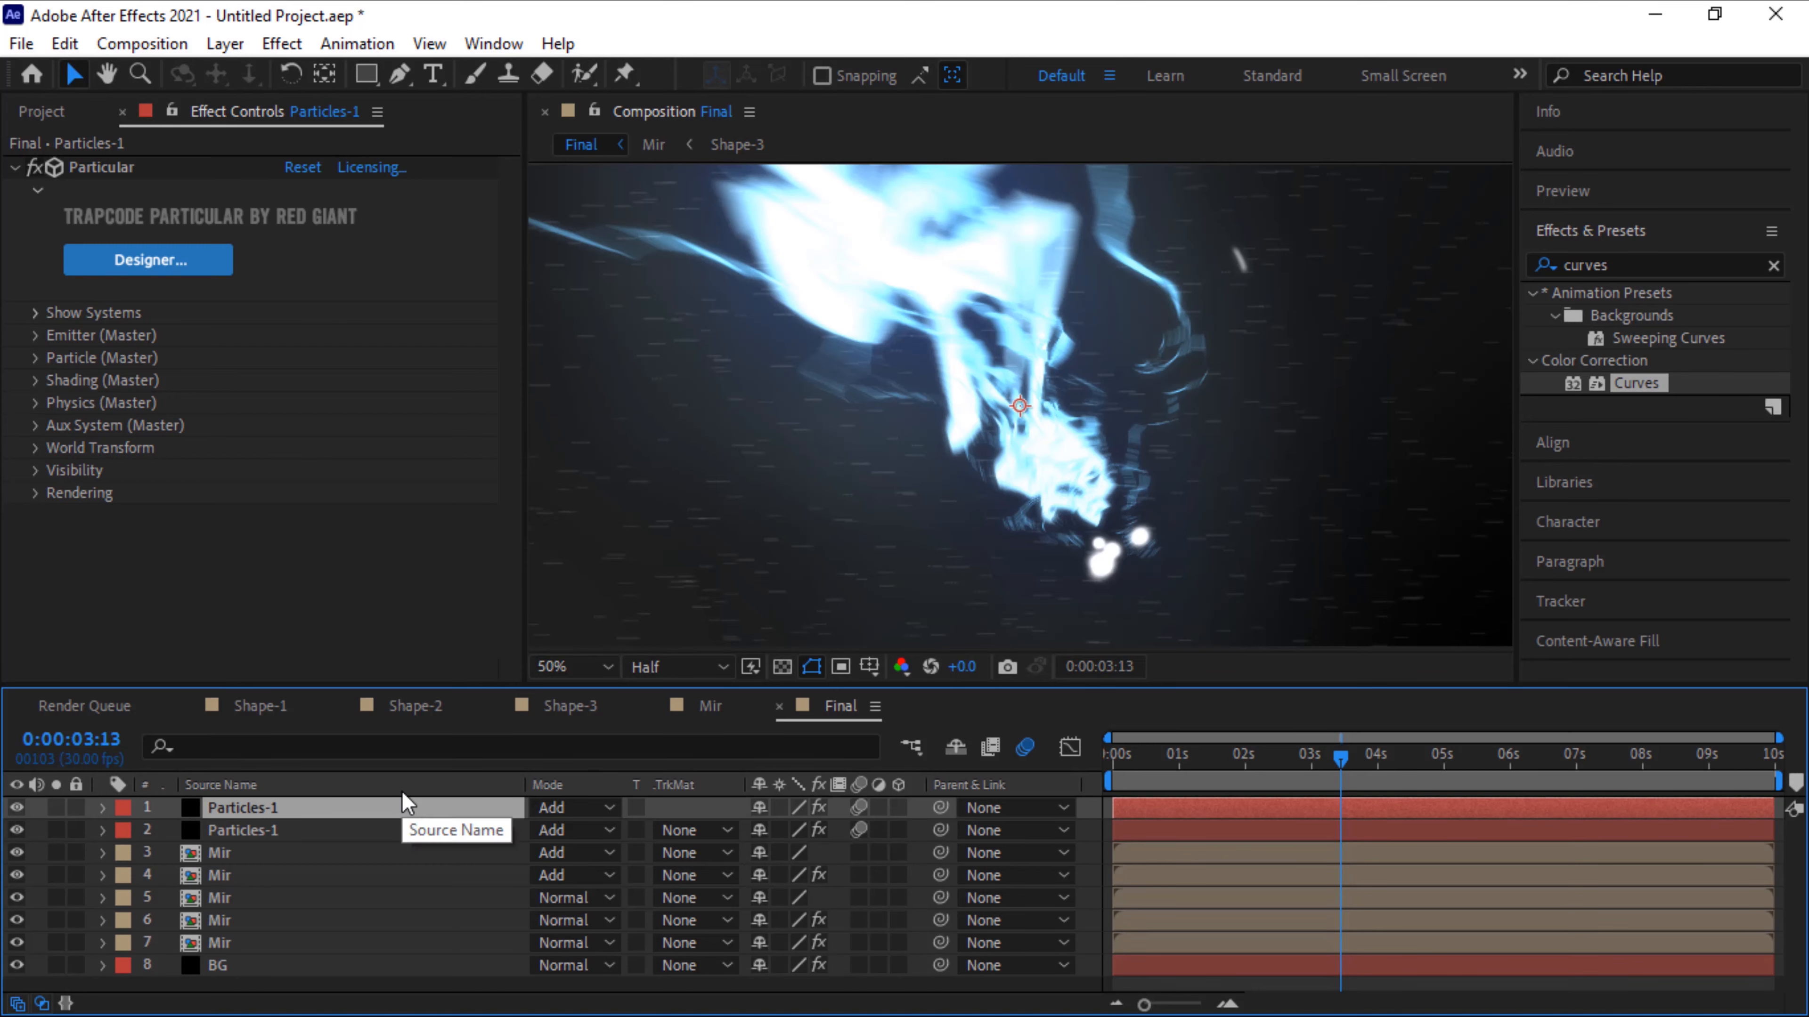
key("Return")
key("Right")
key("BackSpace")
type("2")
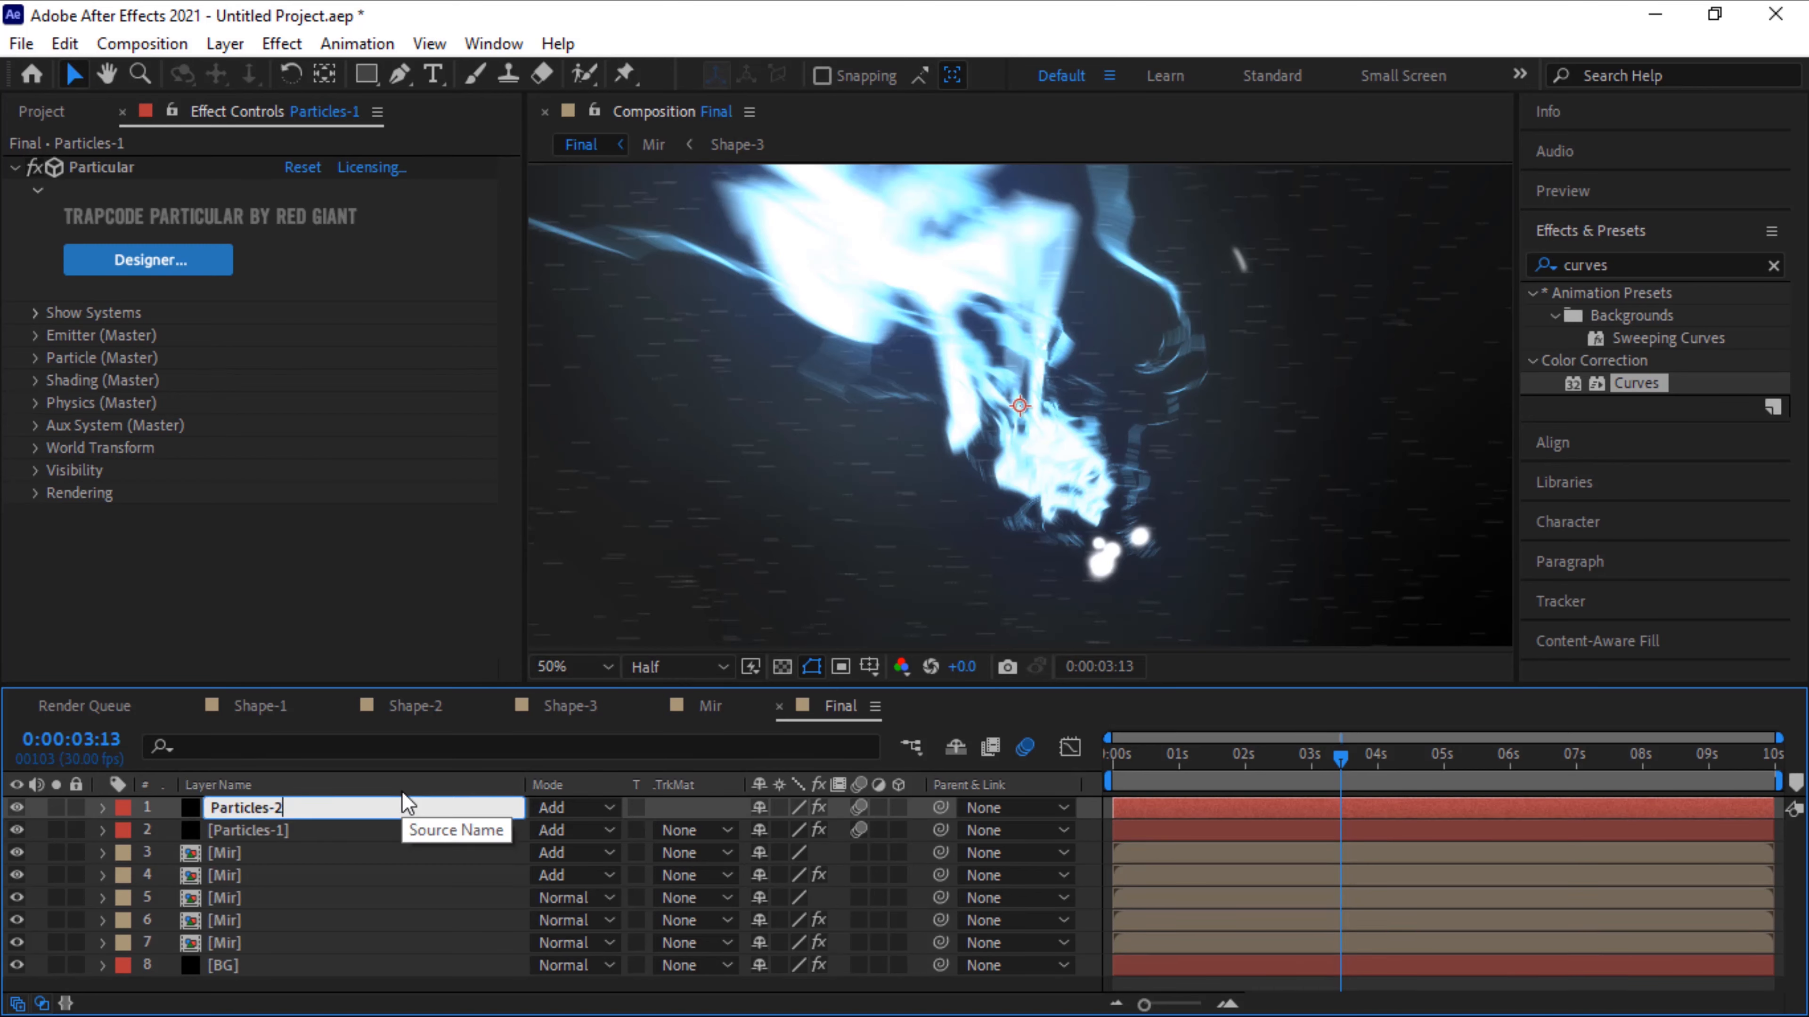
key("Return")
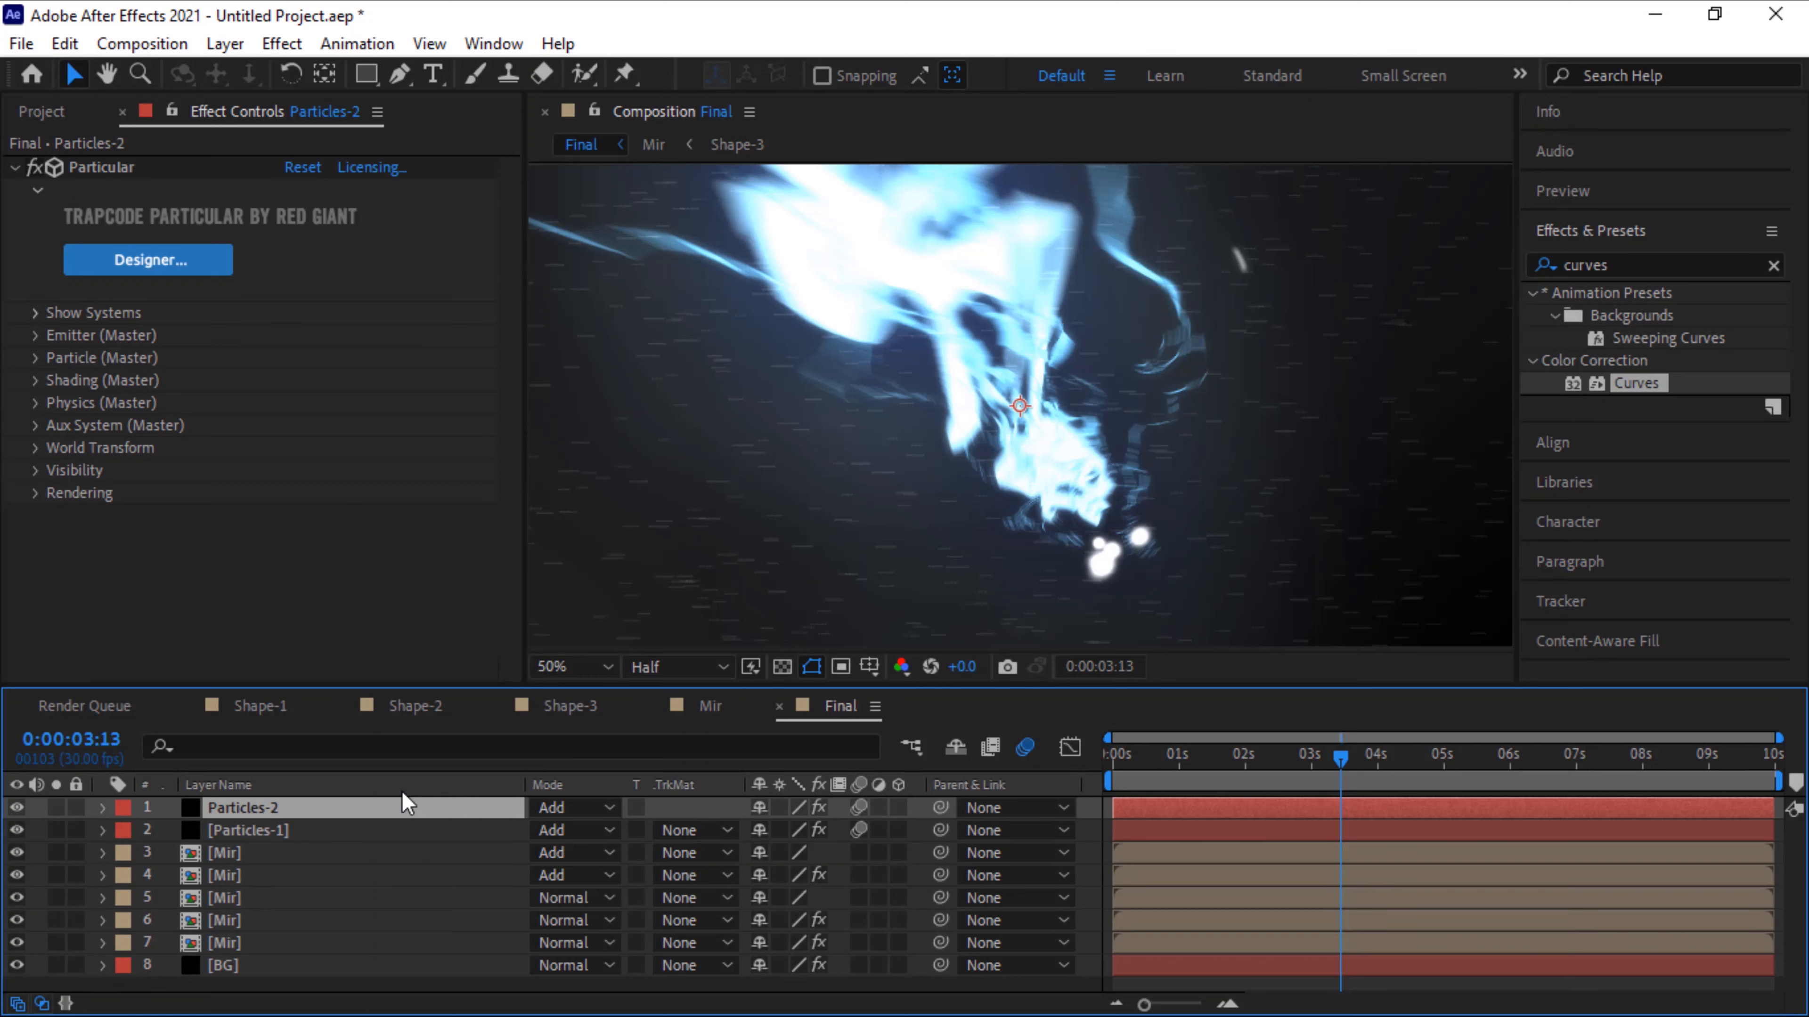
Set the Particles-2 emitter to 200 particles per second and its X position to 3370
left_click(35, 334)
scroll(214, 321, "down", 3)
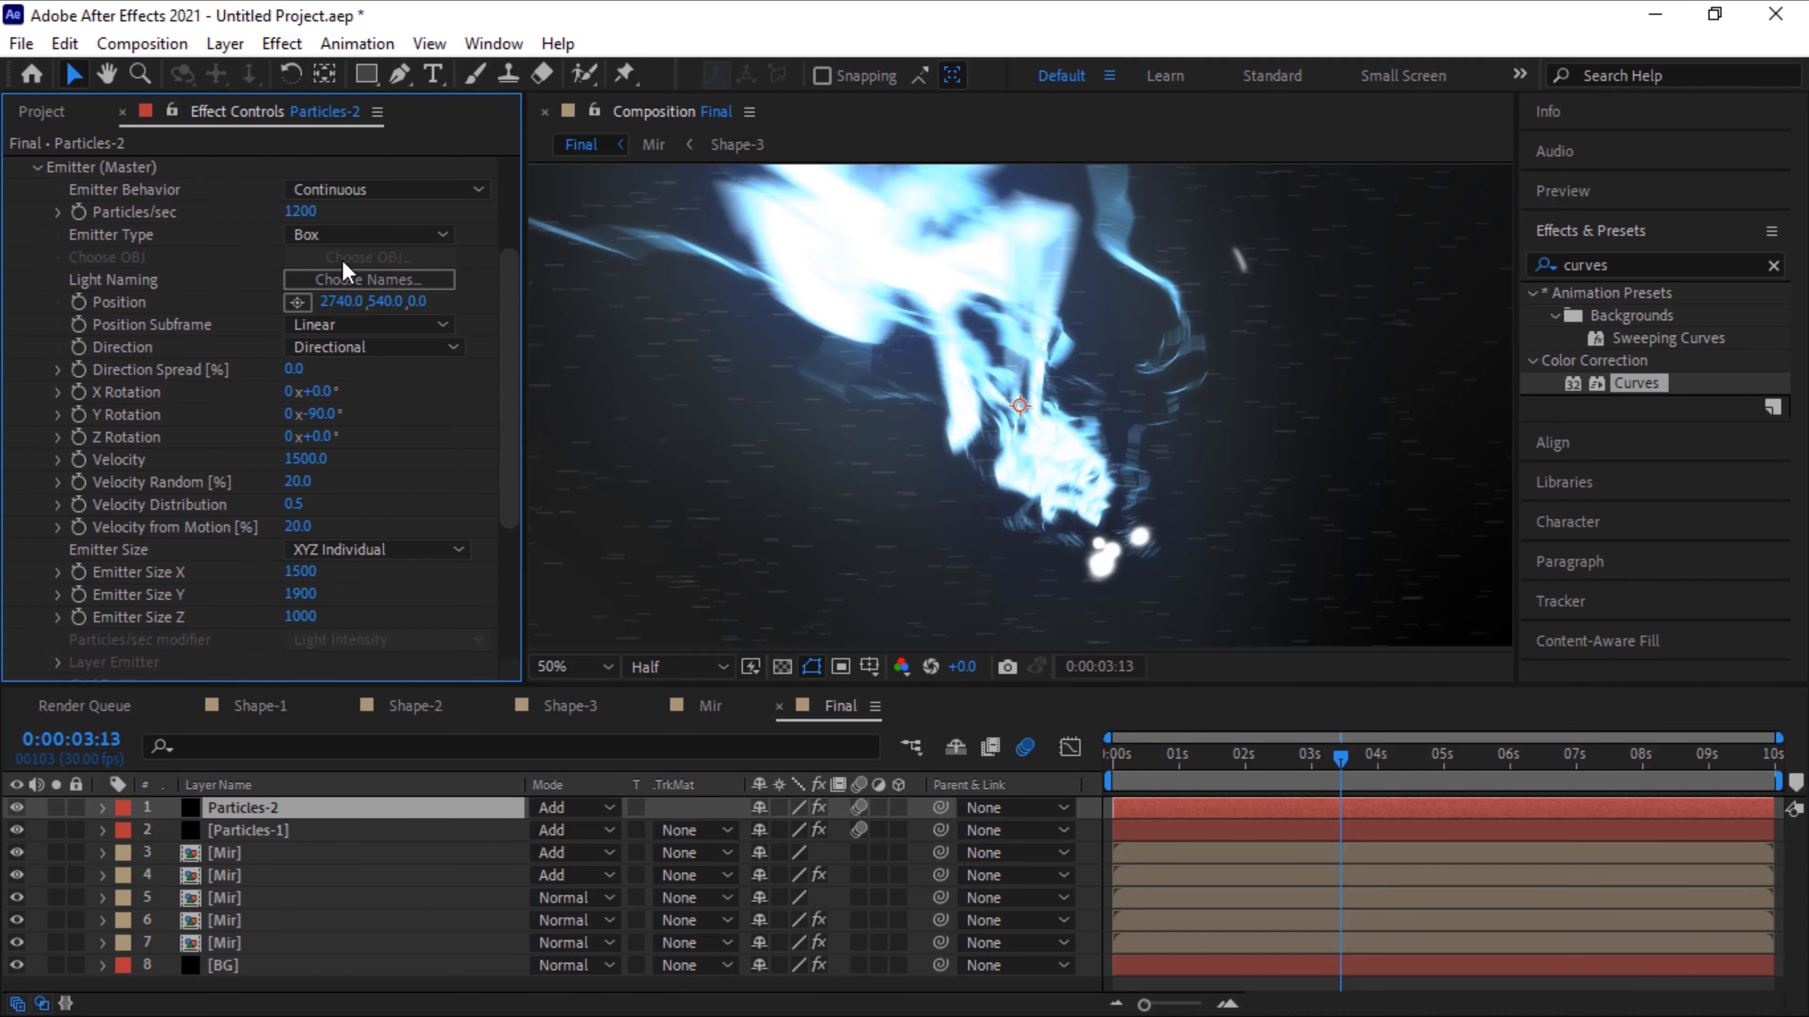
left_click(319, 211)
type("200")
key("Return")
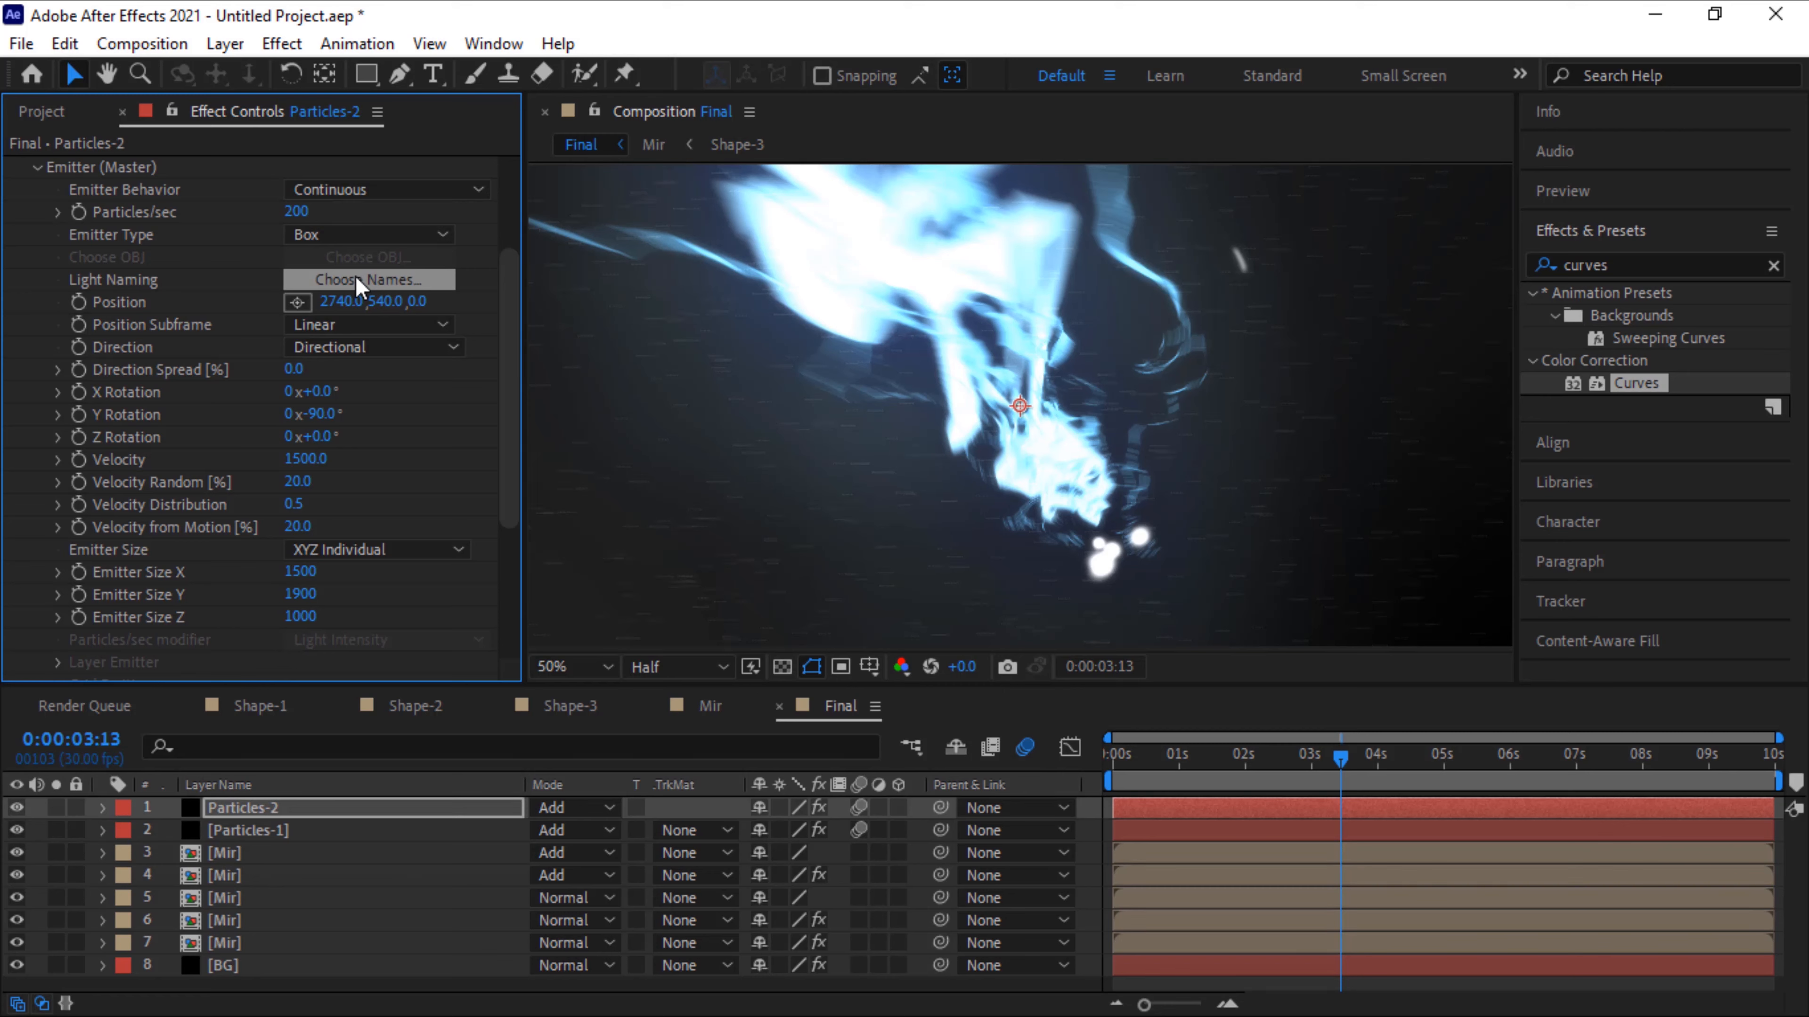
left_click(345, 303)
type("3270")
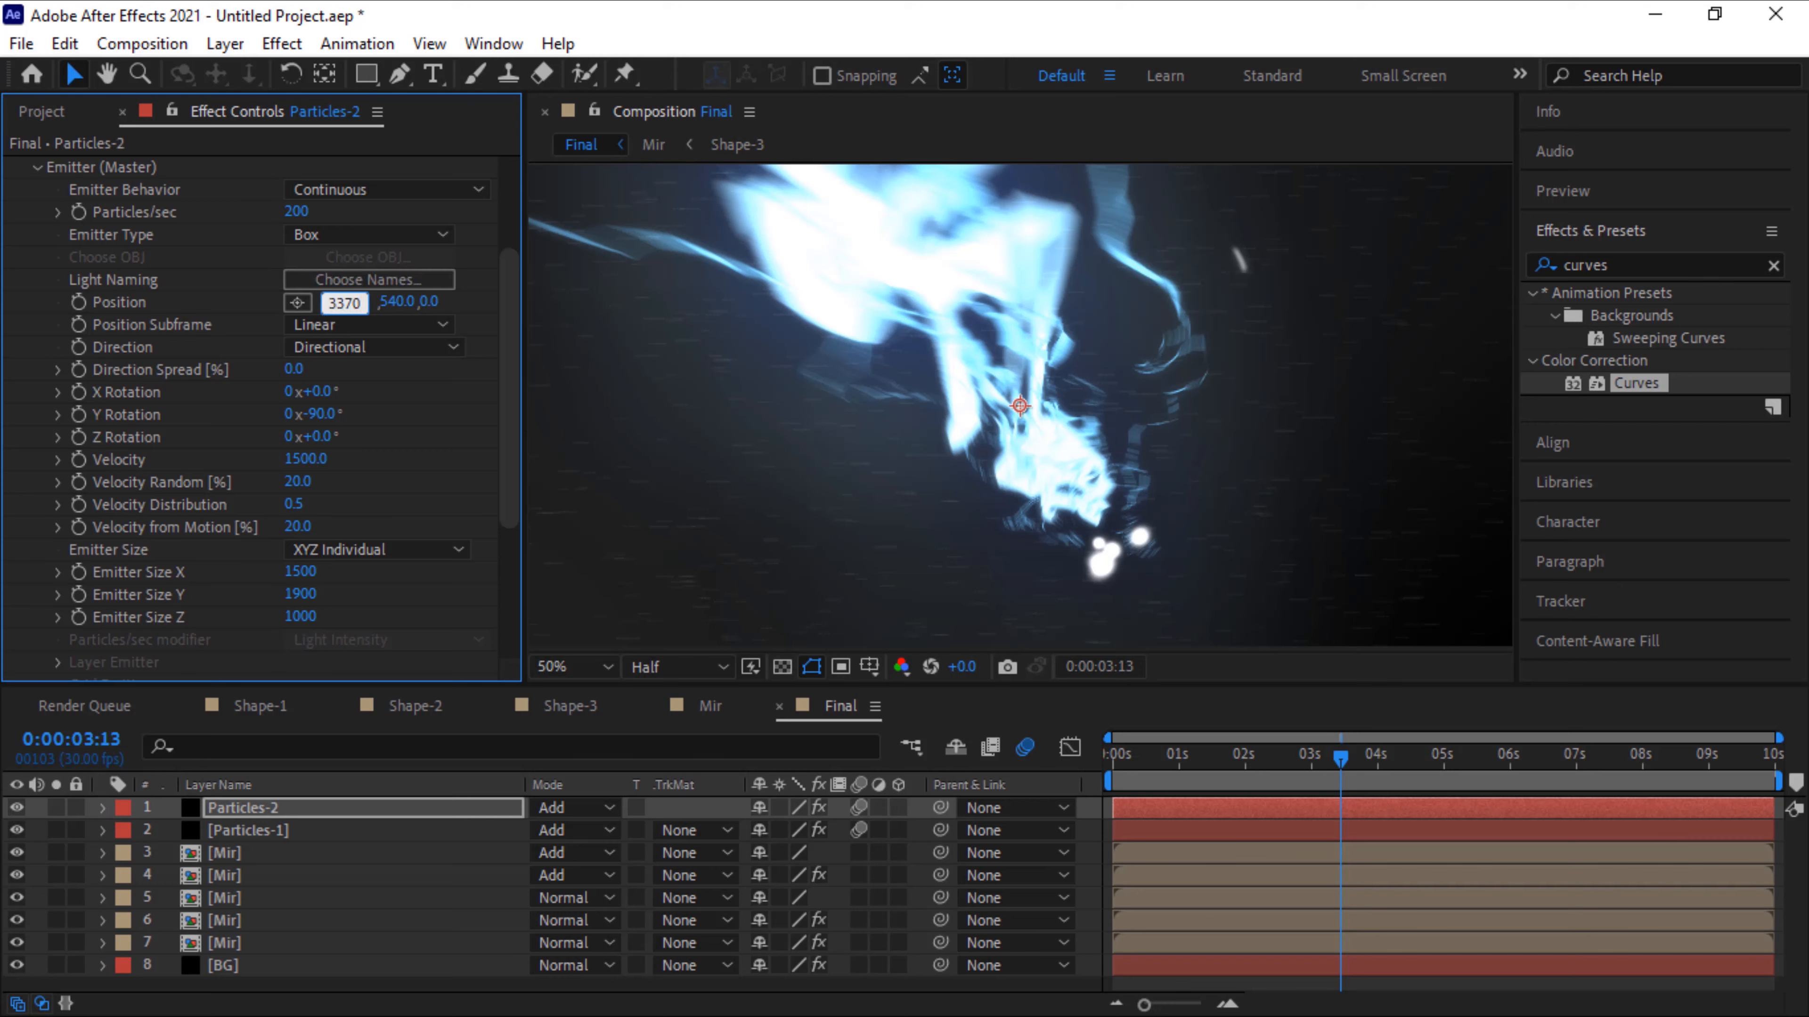
key("Return")
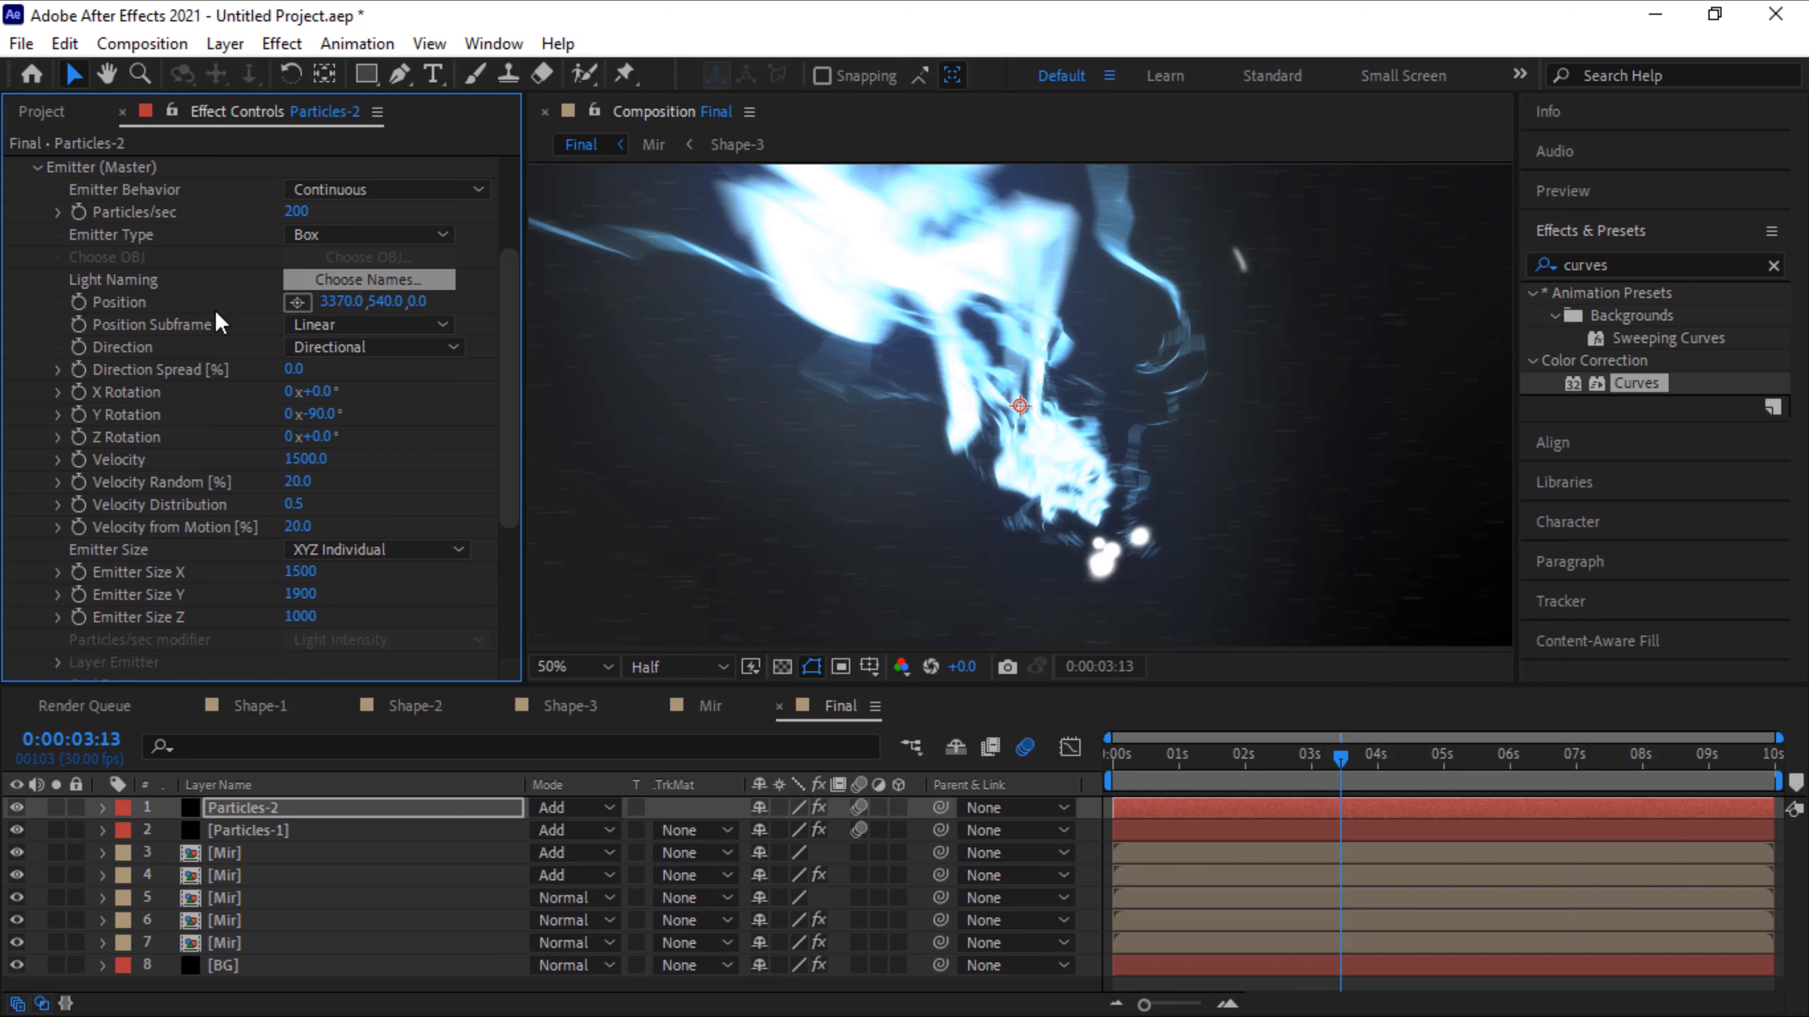
Set the Particles-2 emitter's Direction Spread to 12 and its Velocity to 4250
left_click(293, 368)
type("1")
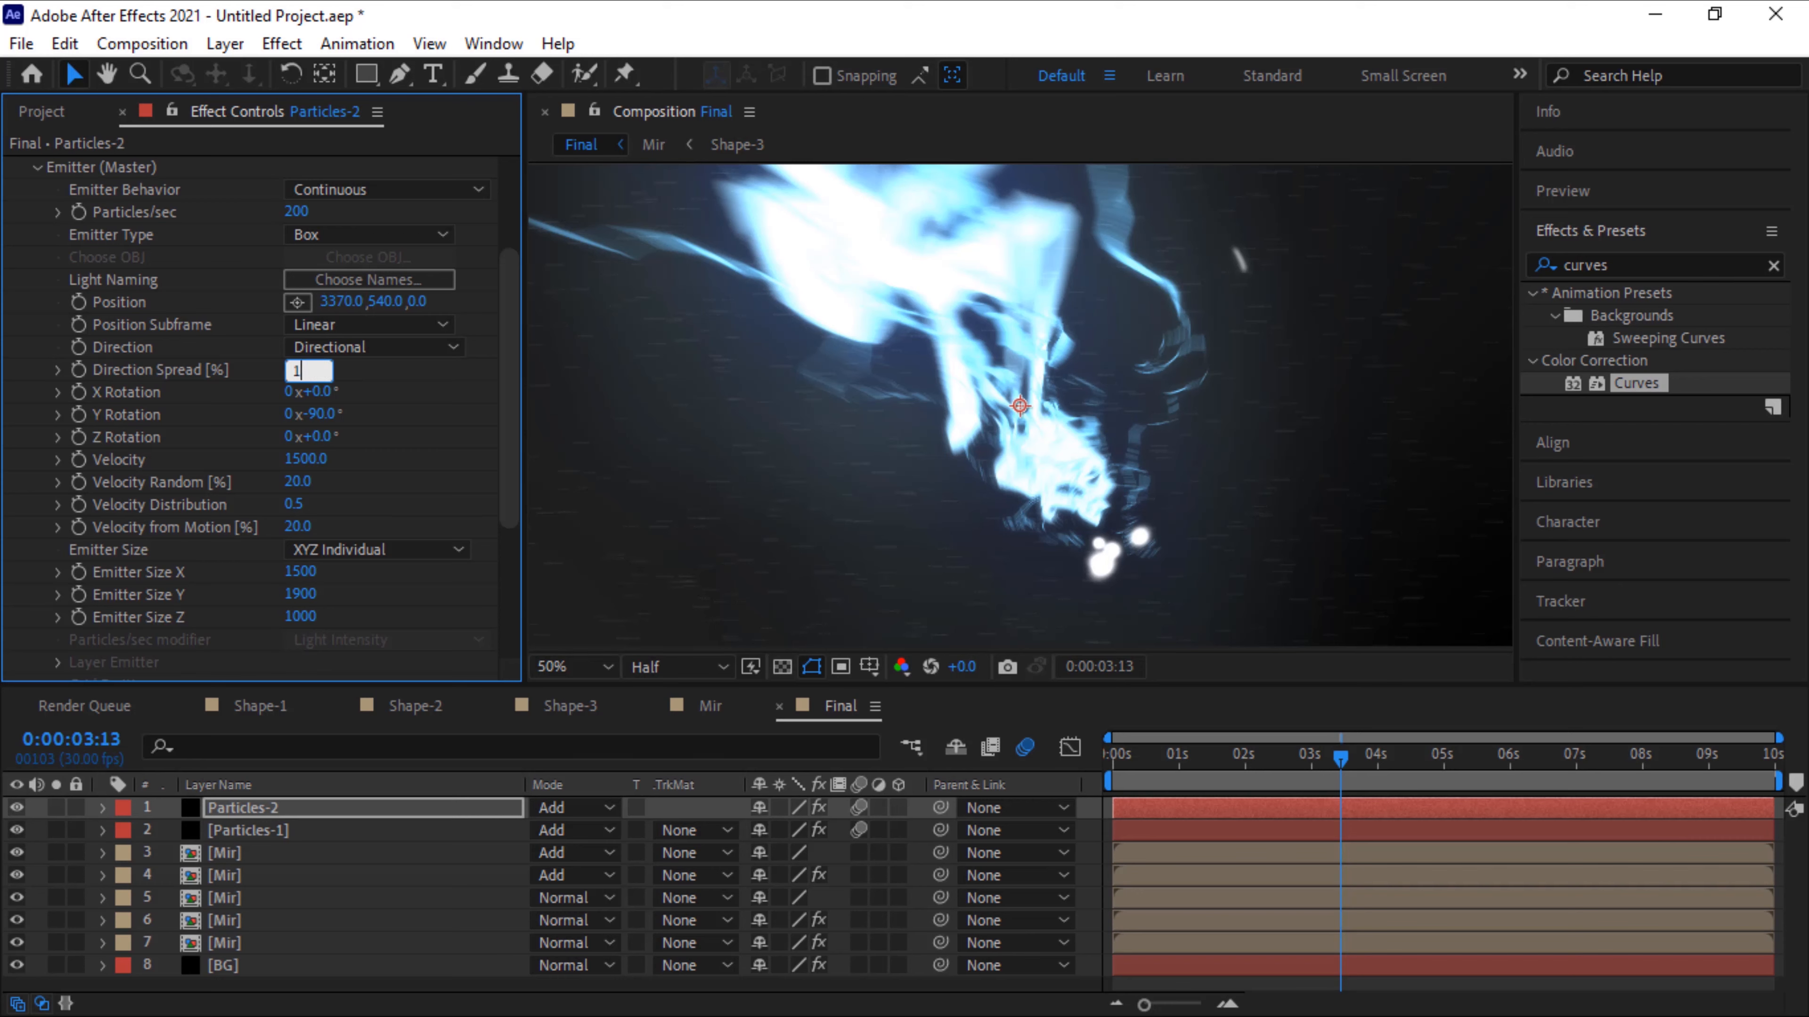
type("2")
key("Return")
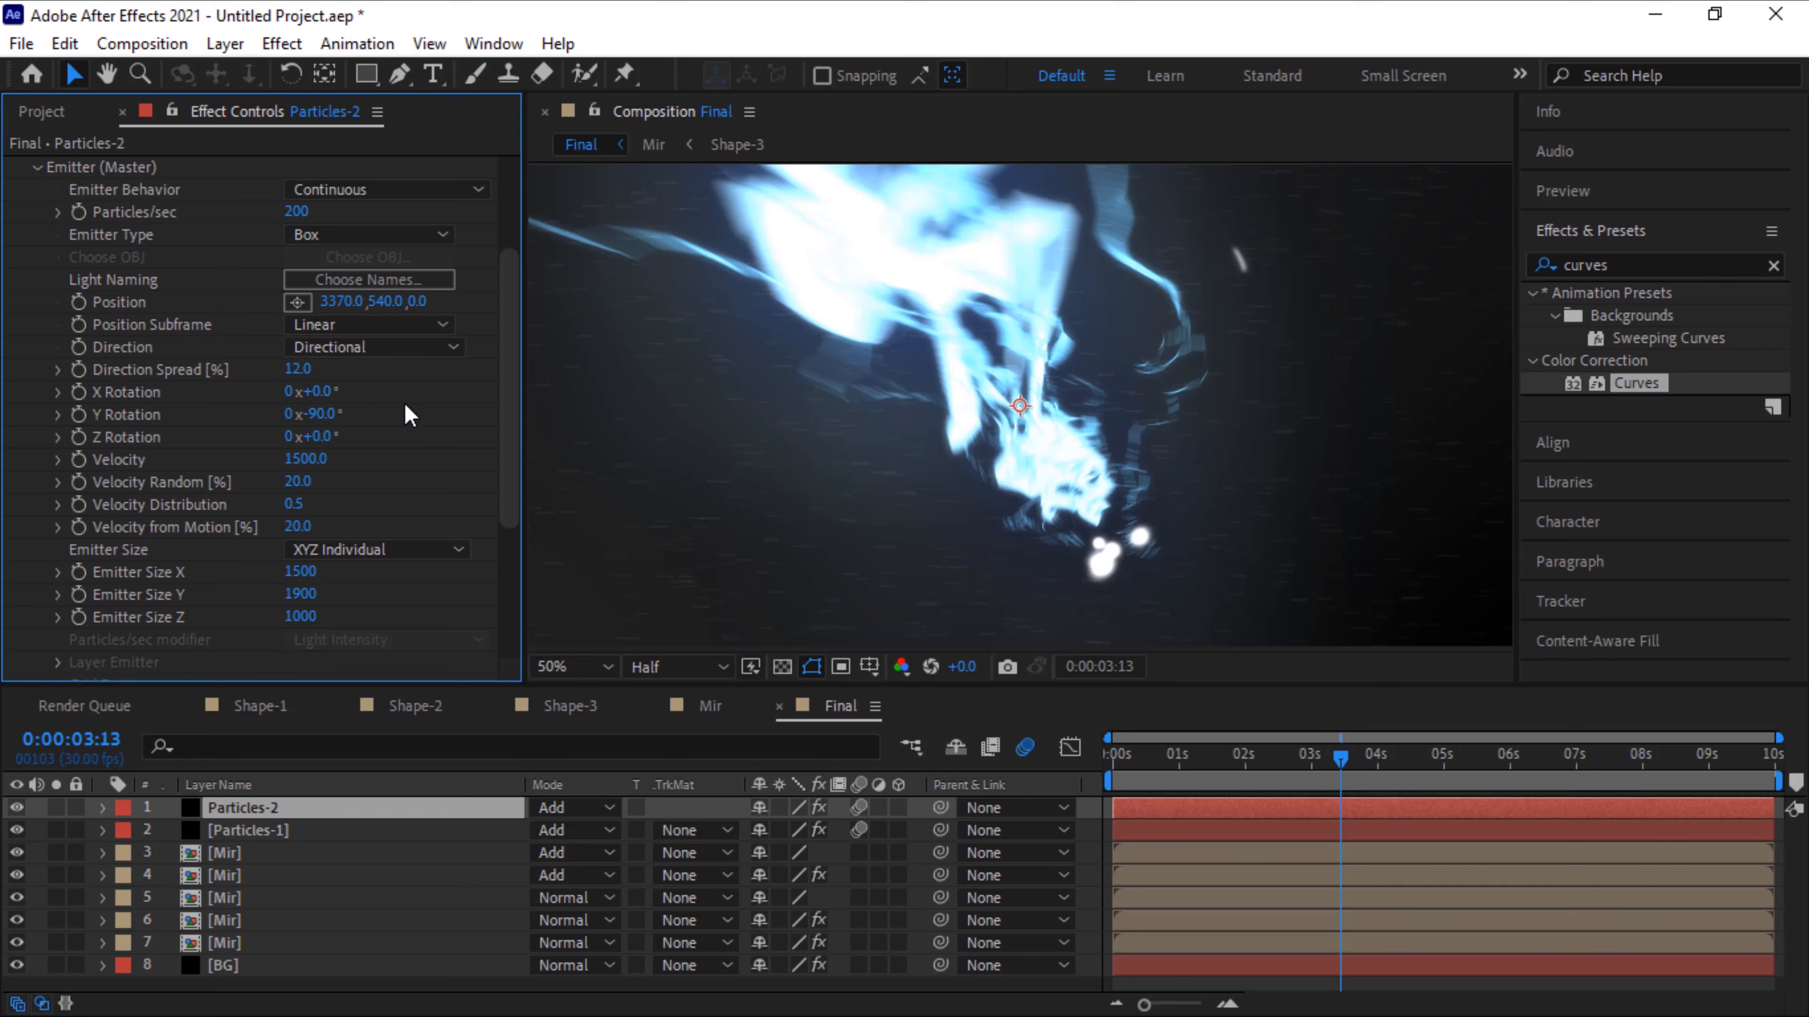
left_click(301, 459)
type("4250")
key("Return")
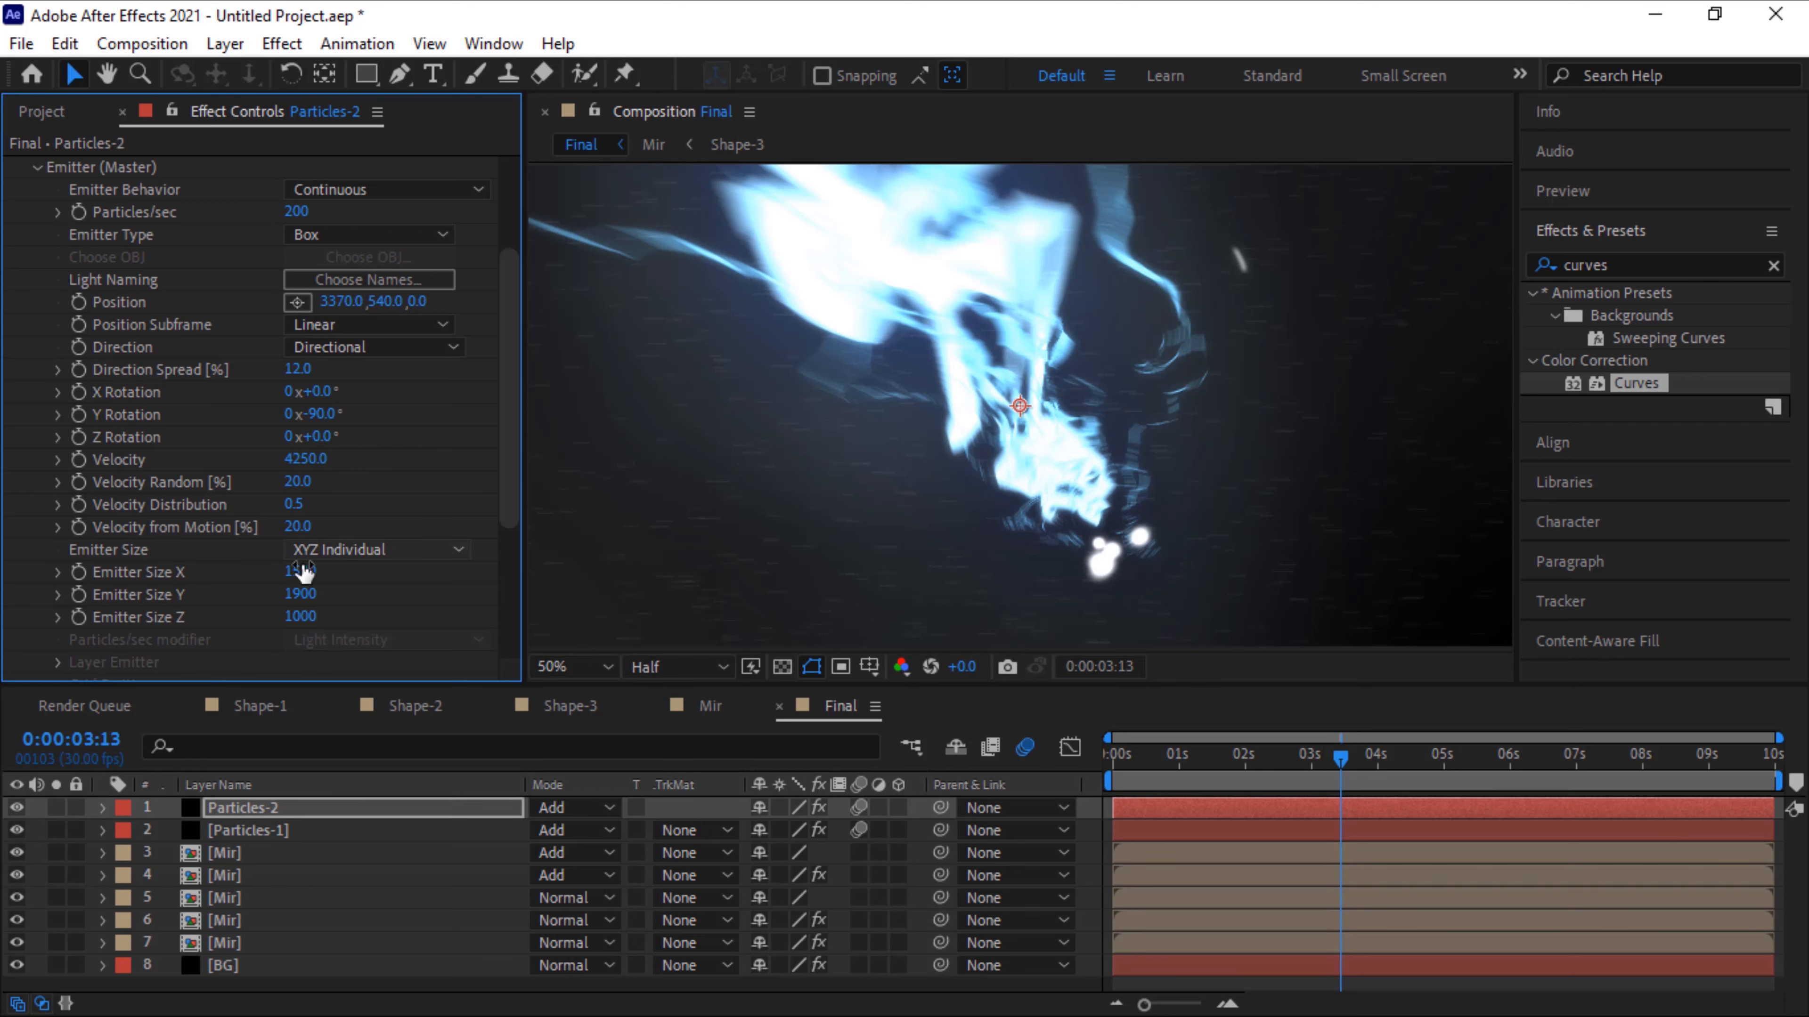
Set the Particles-2 emitter's X, Y and Z sizes to 110, 120 and 170
left_click(303, 572)
type("110")
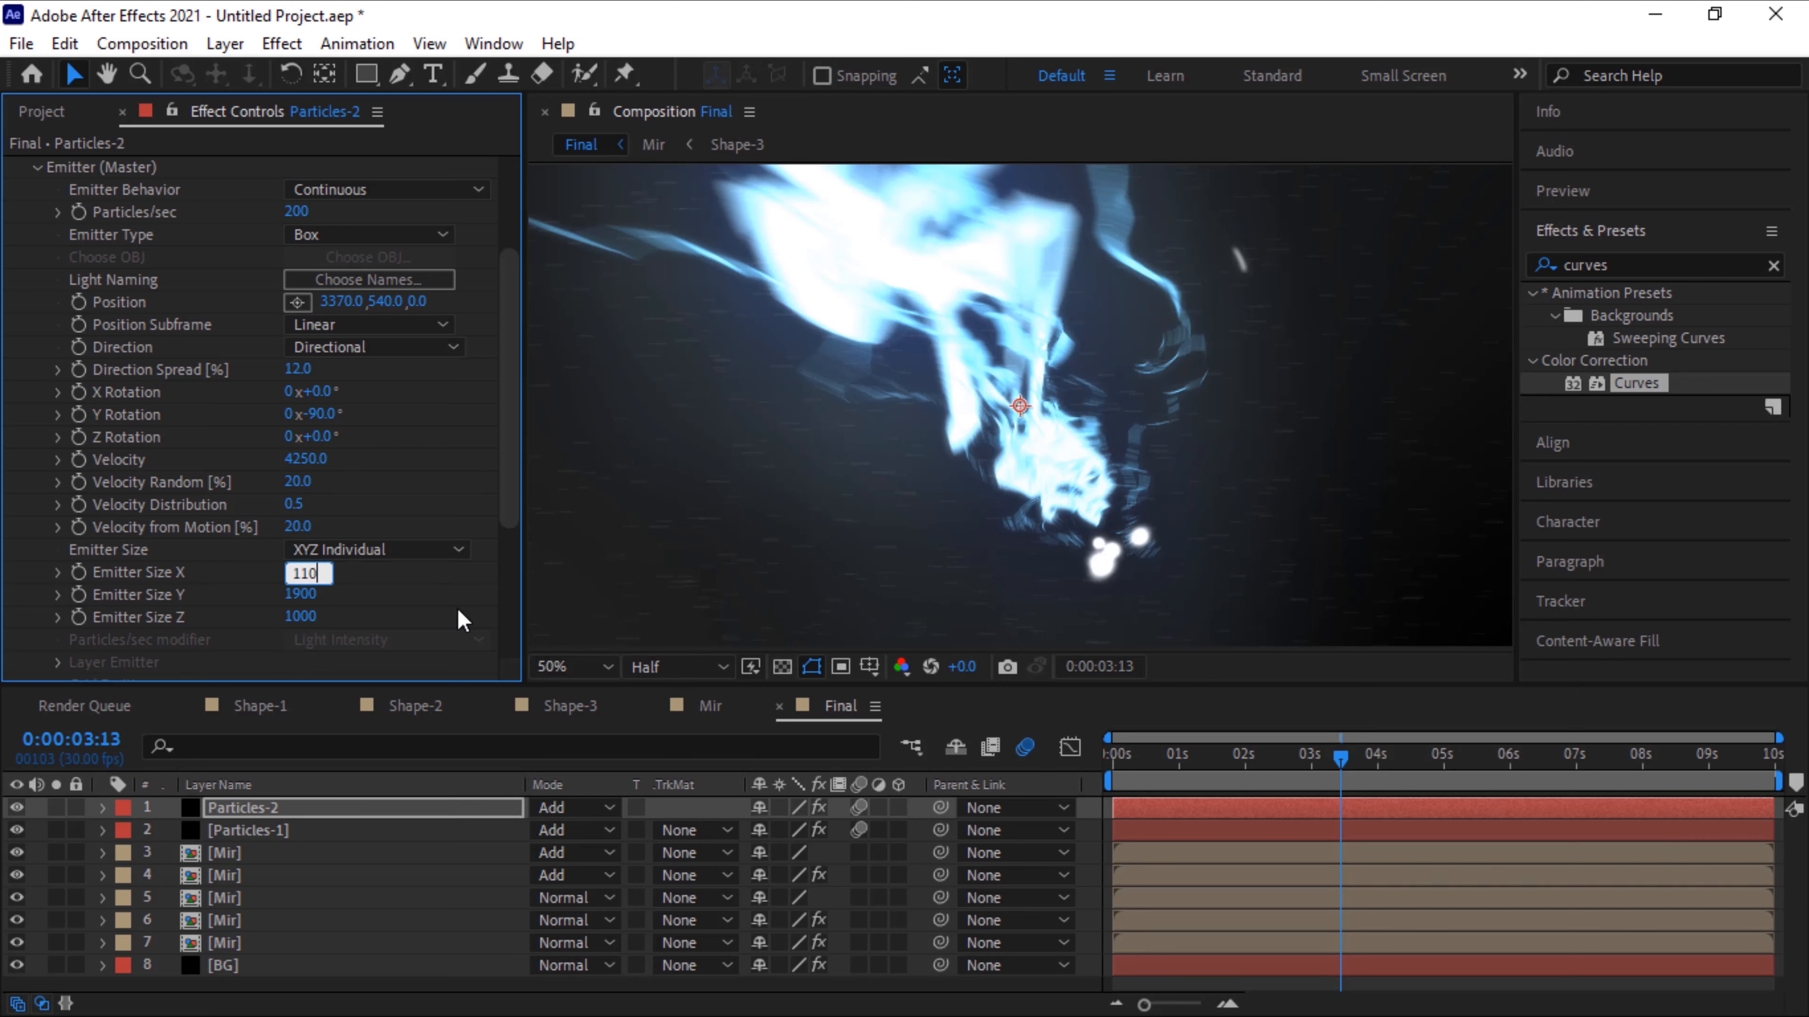
key("Tab")
type("120")
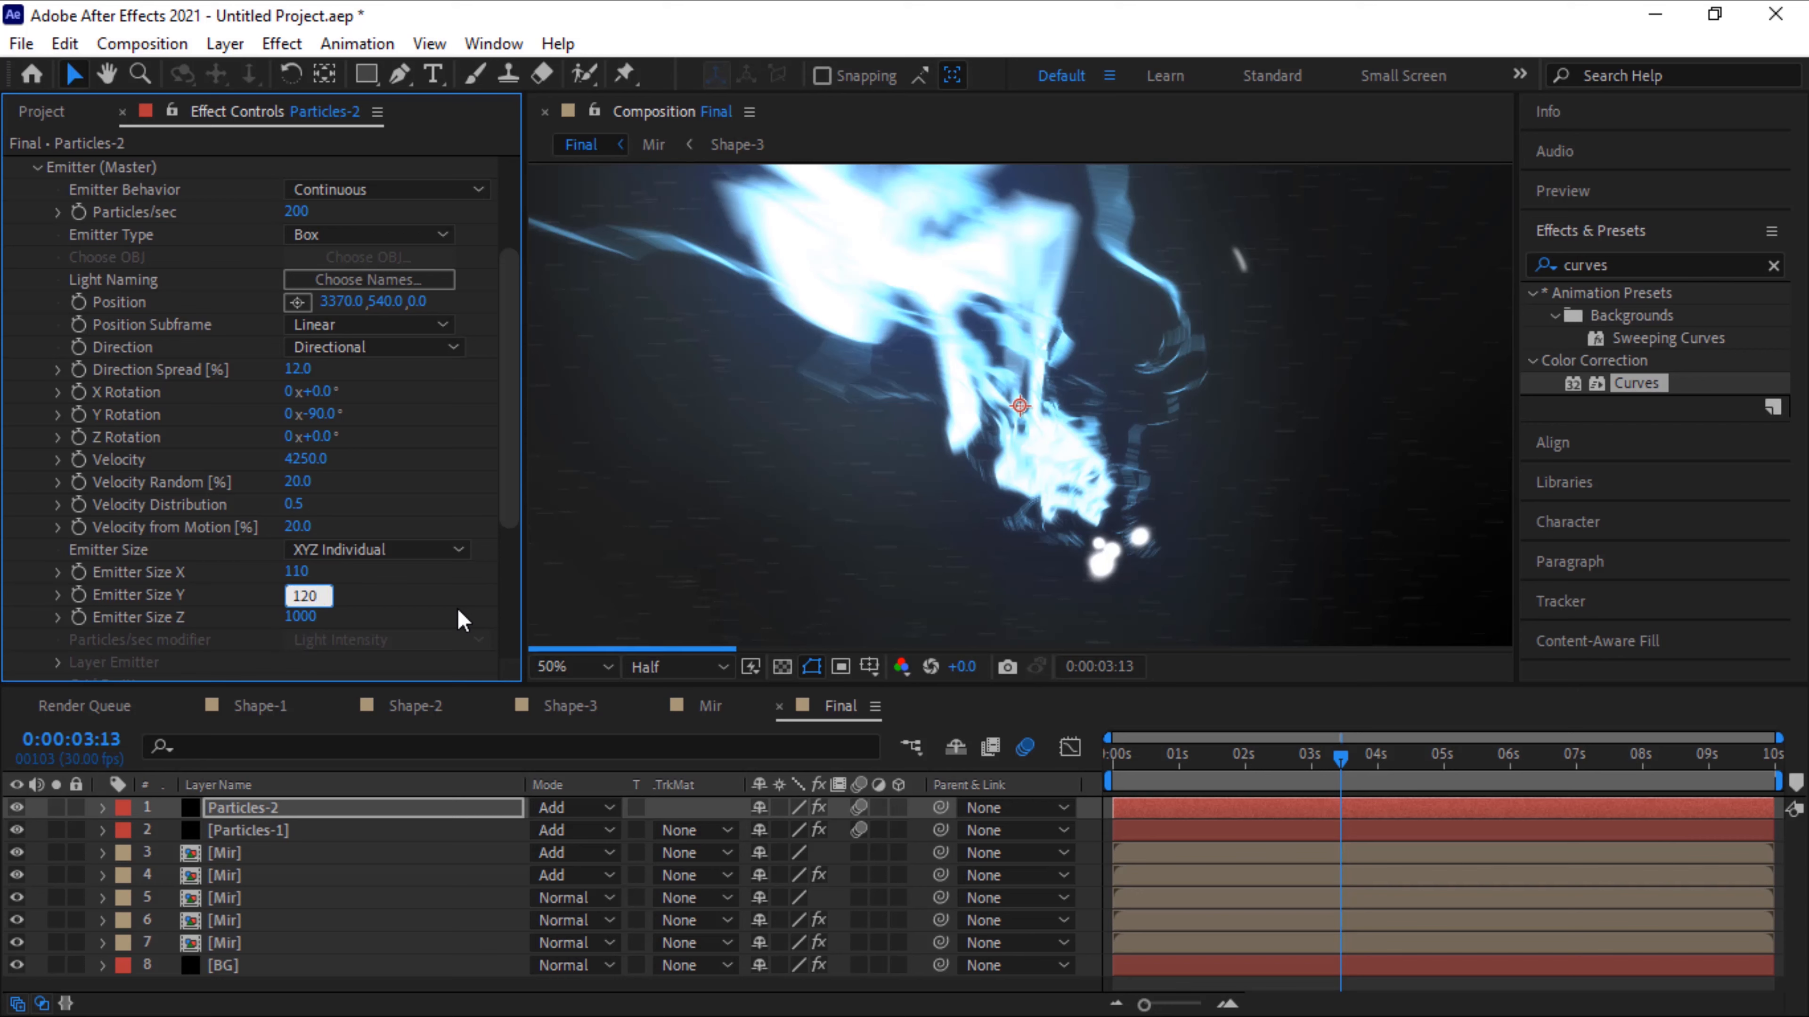
key("Tab")
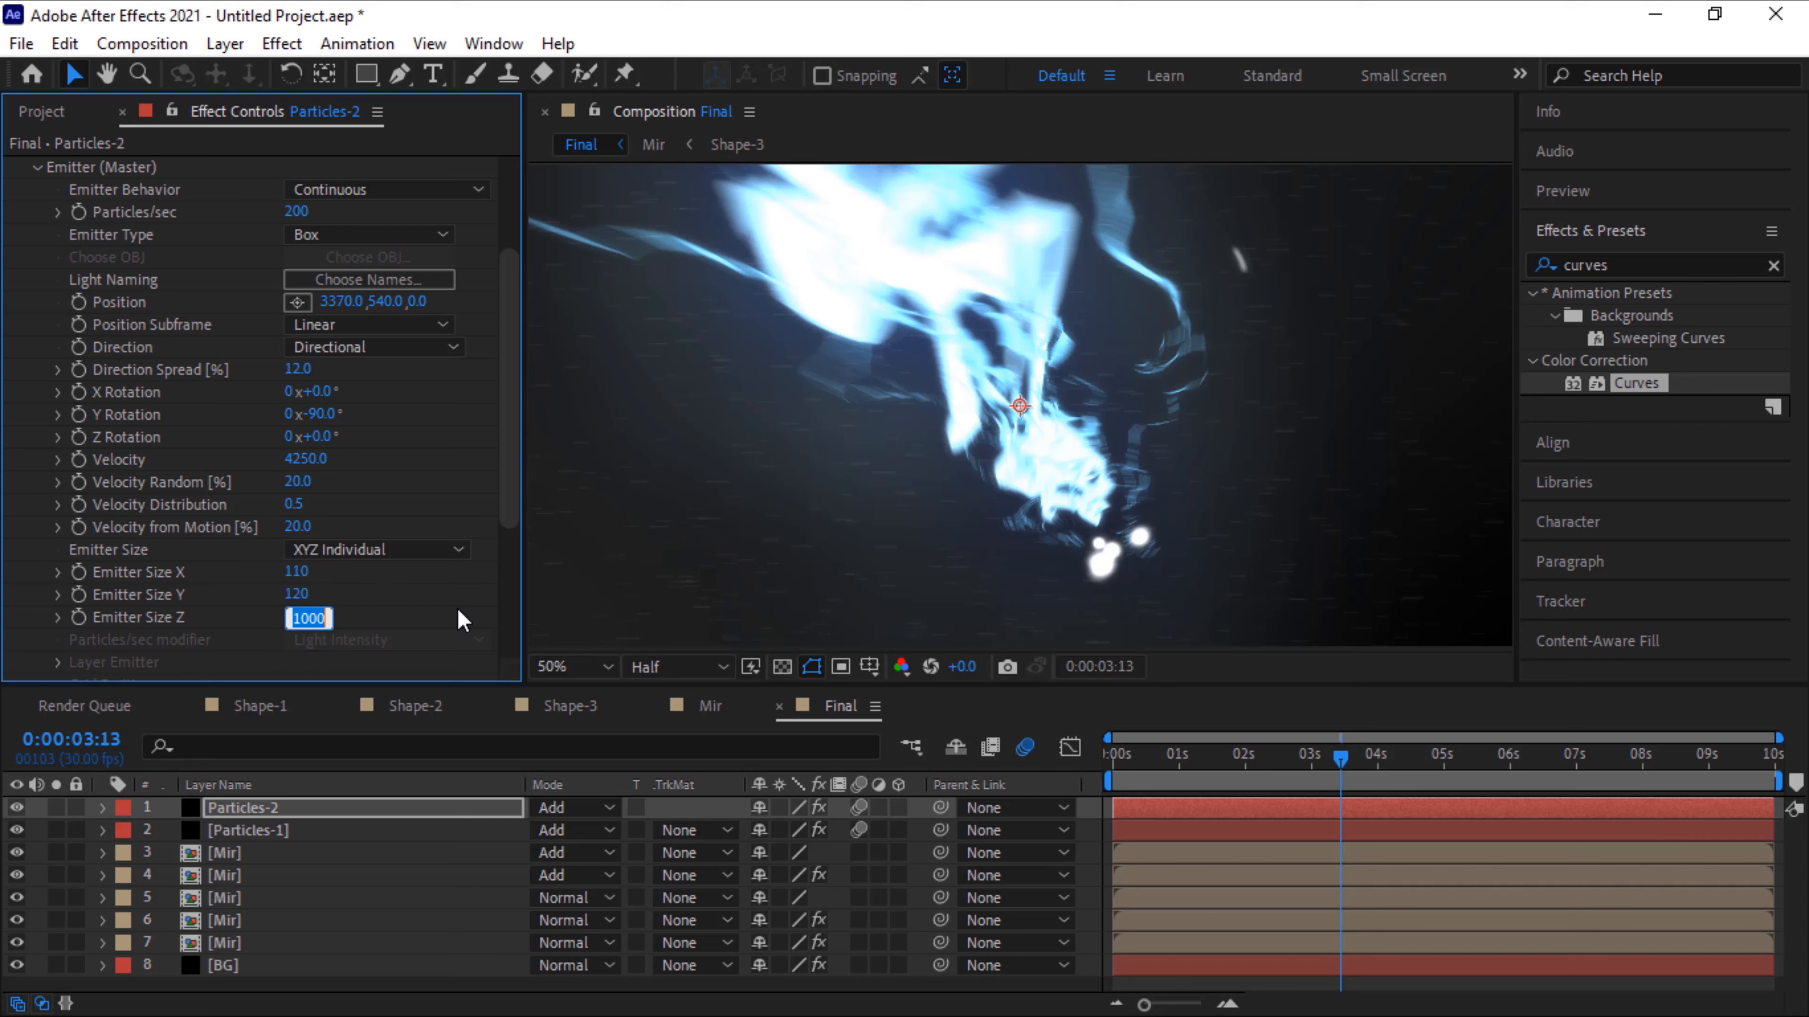
type("170")
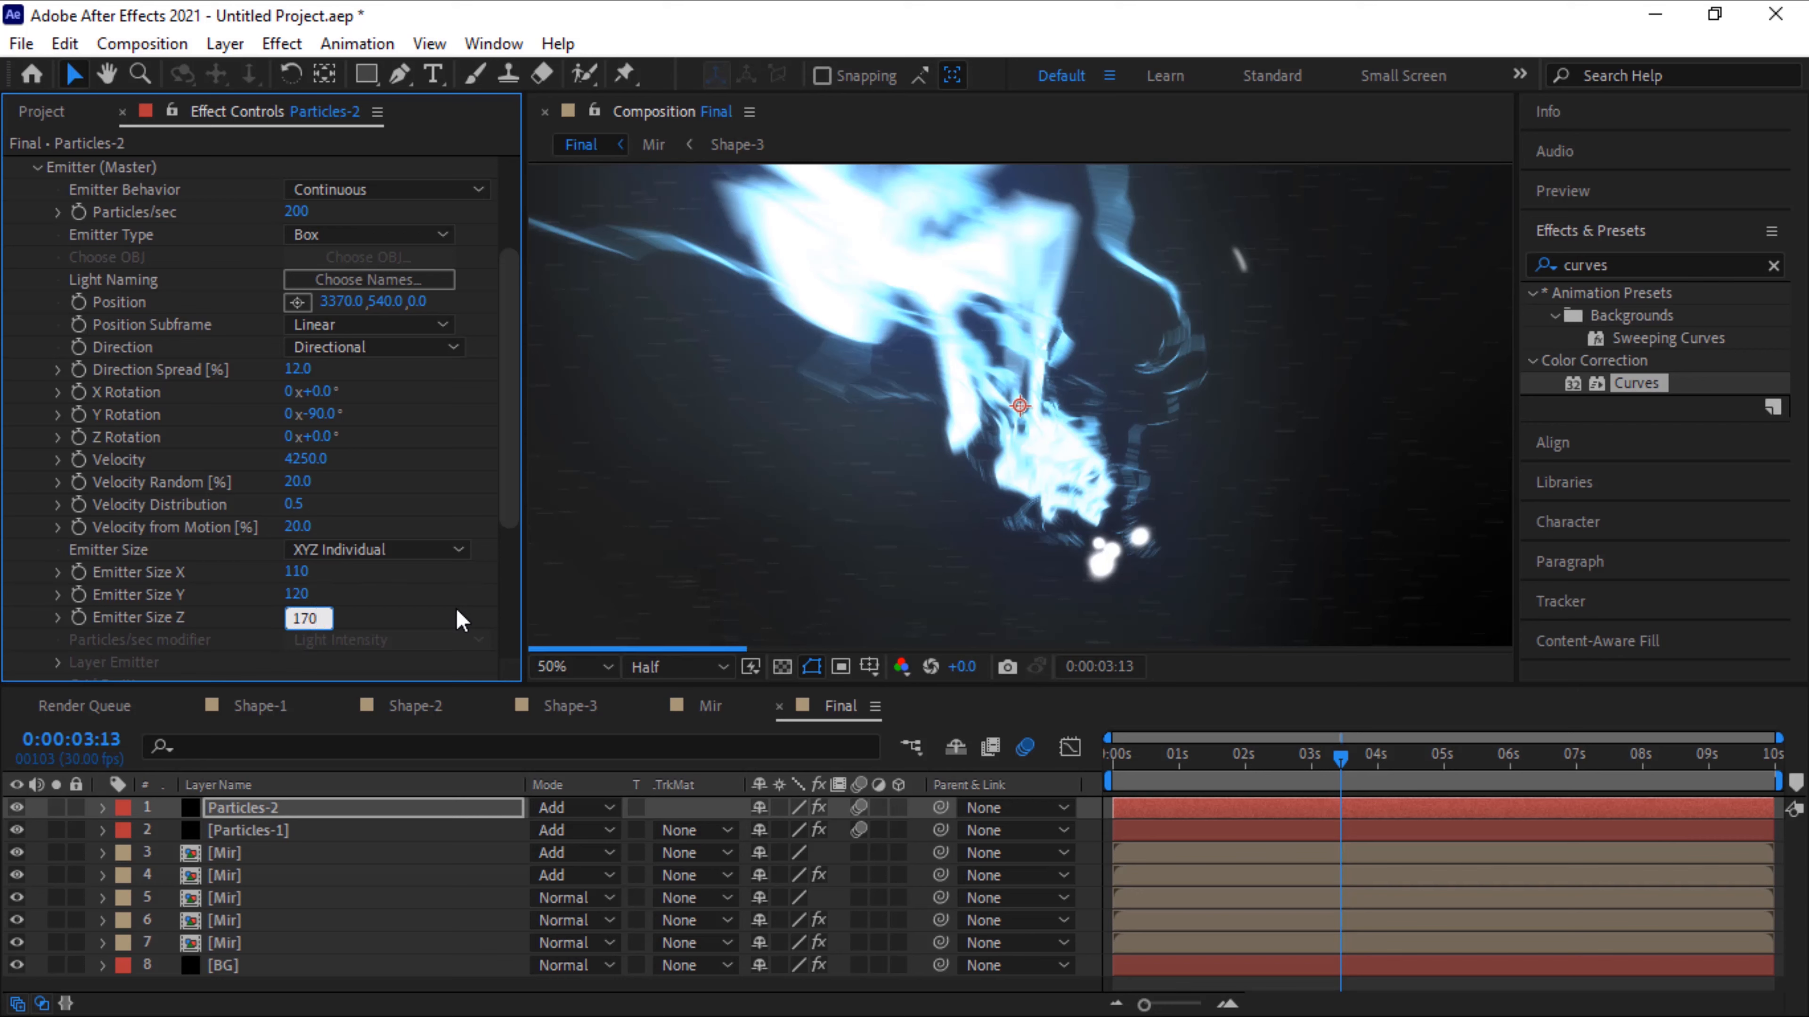
key("Return")
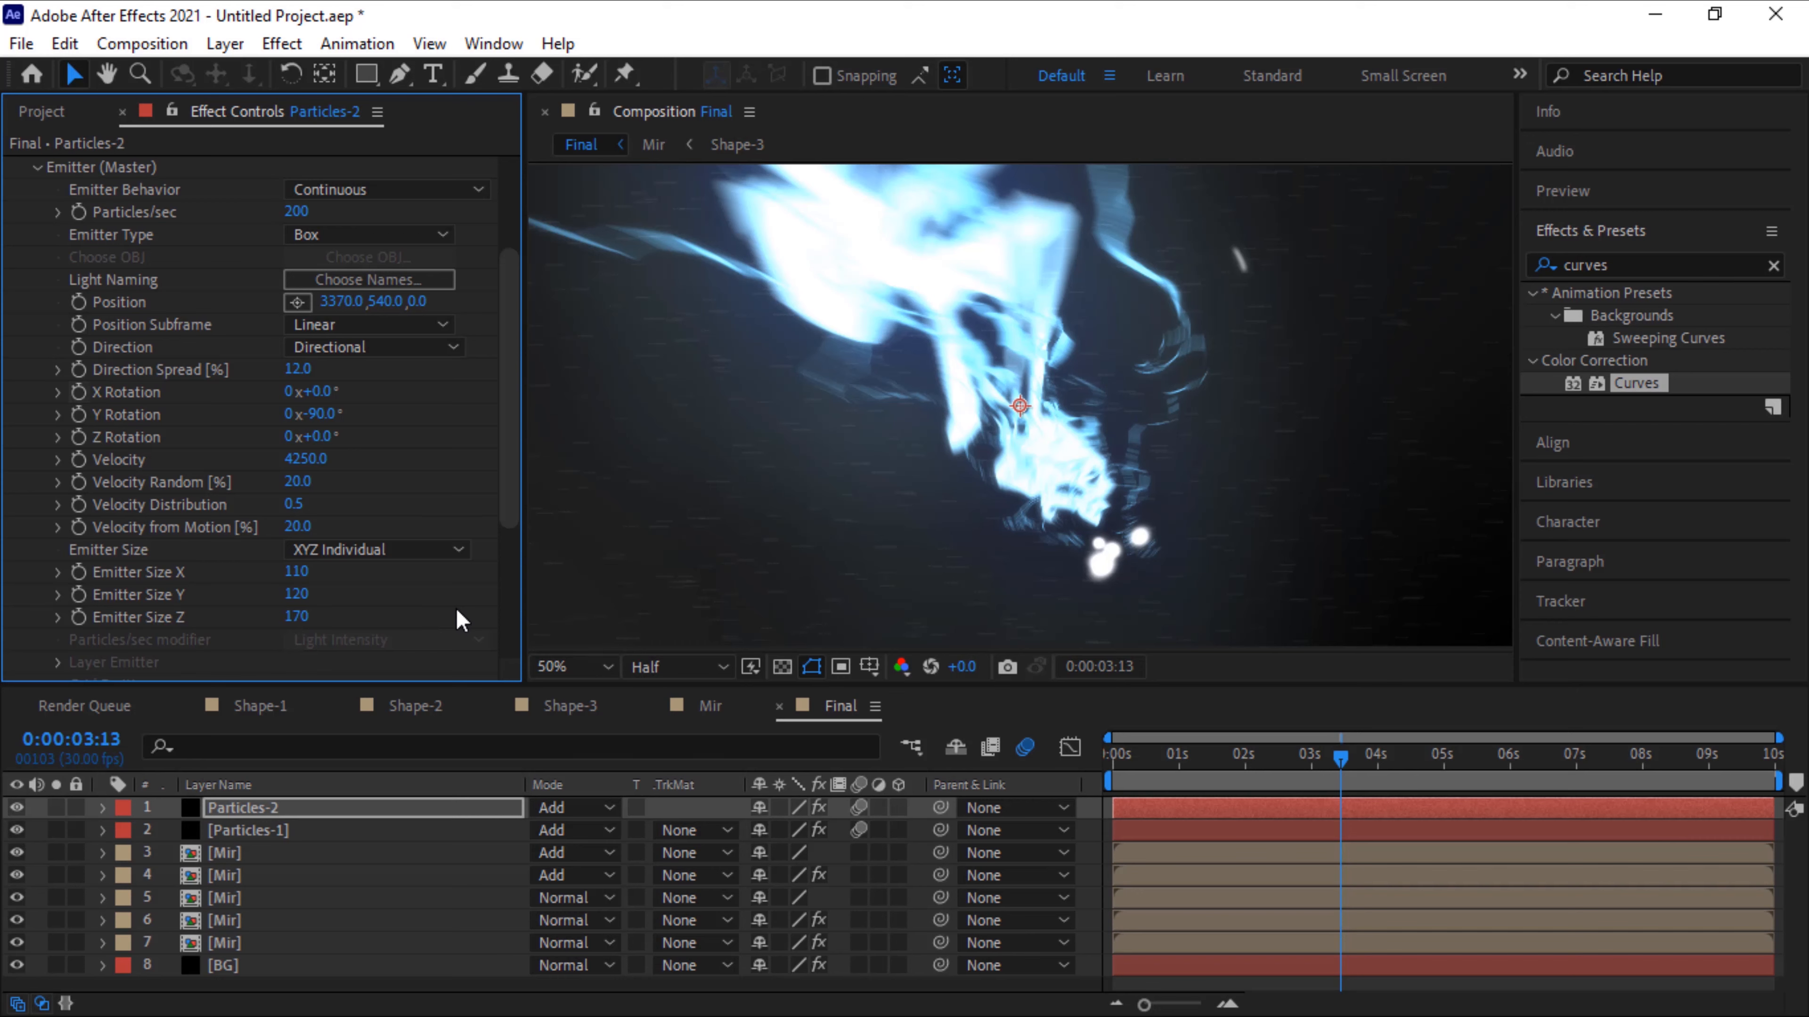
left_click(37, 168)
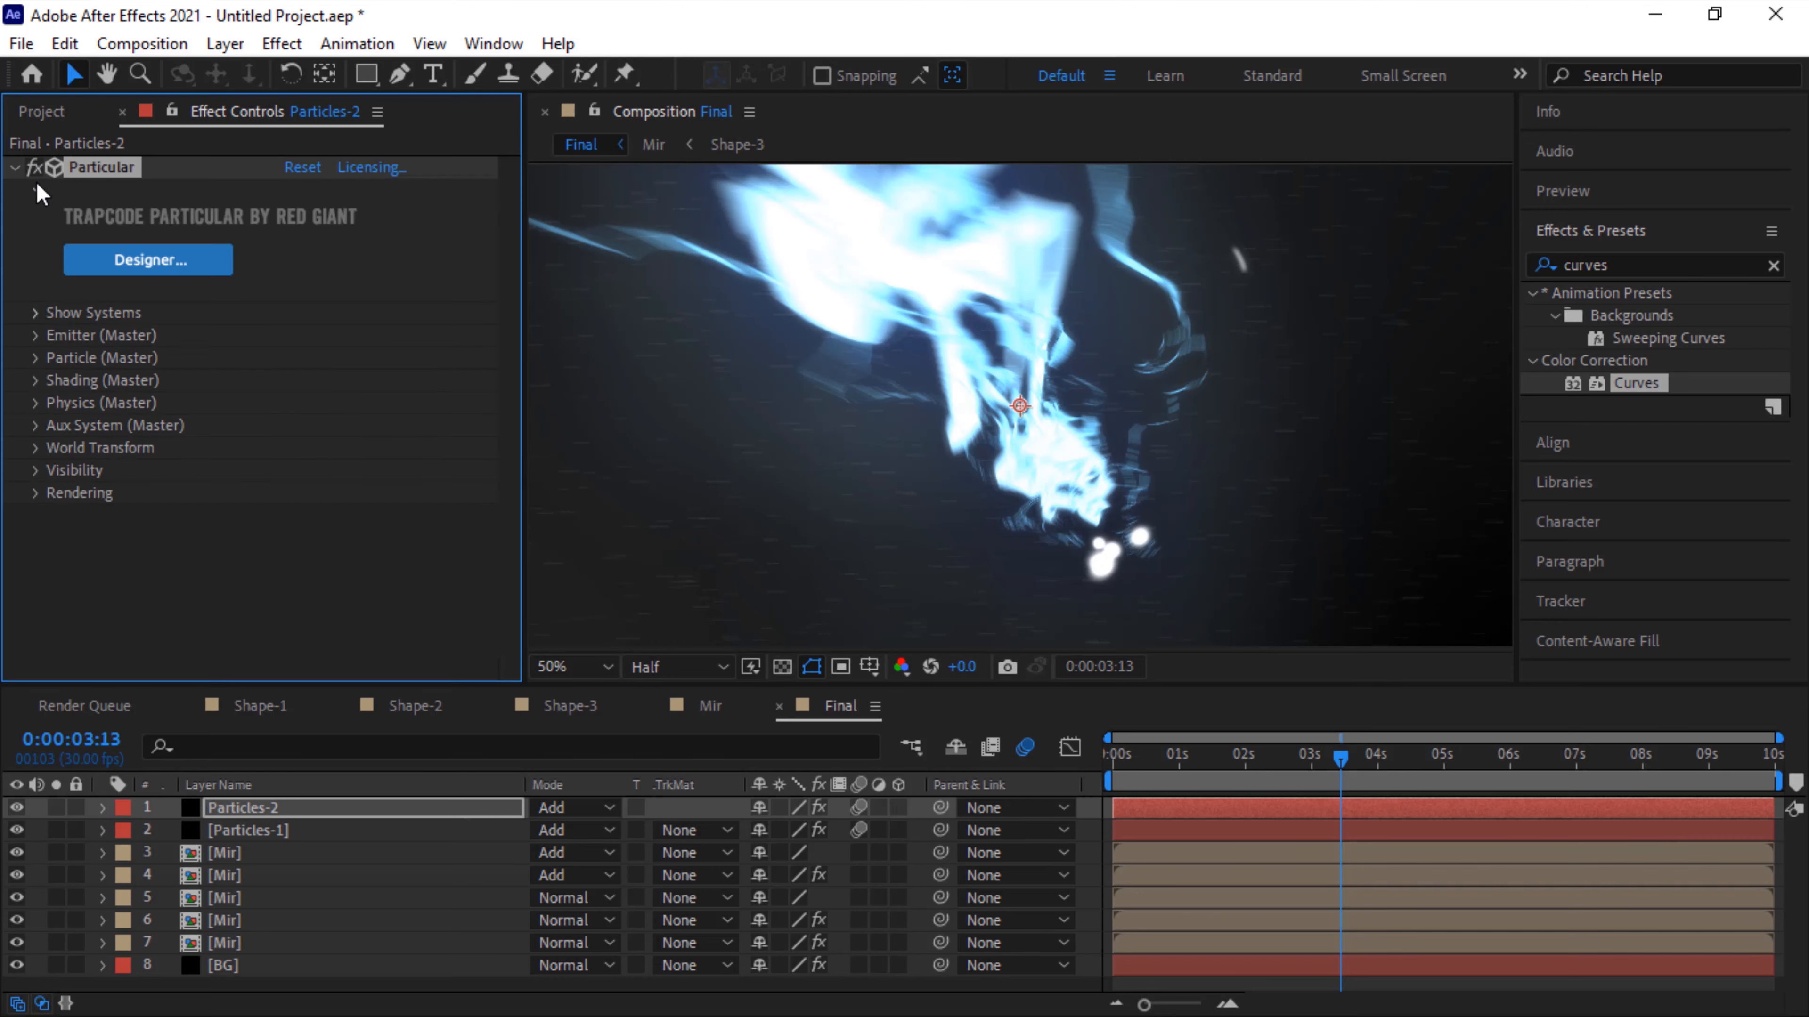
Set the particle Size of the Particles-2 layer to 2
left_click(36, 351)
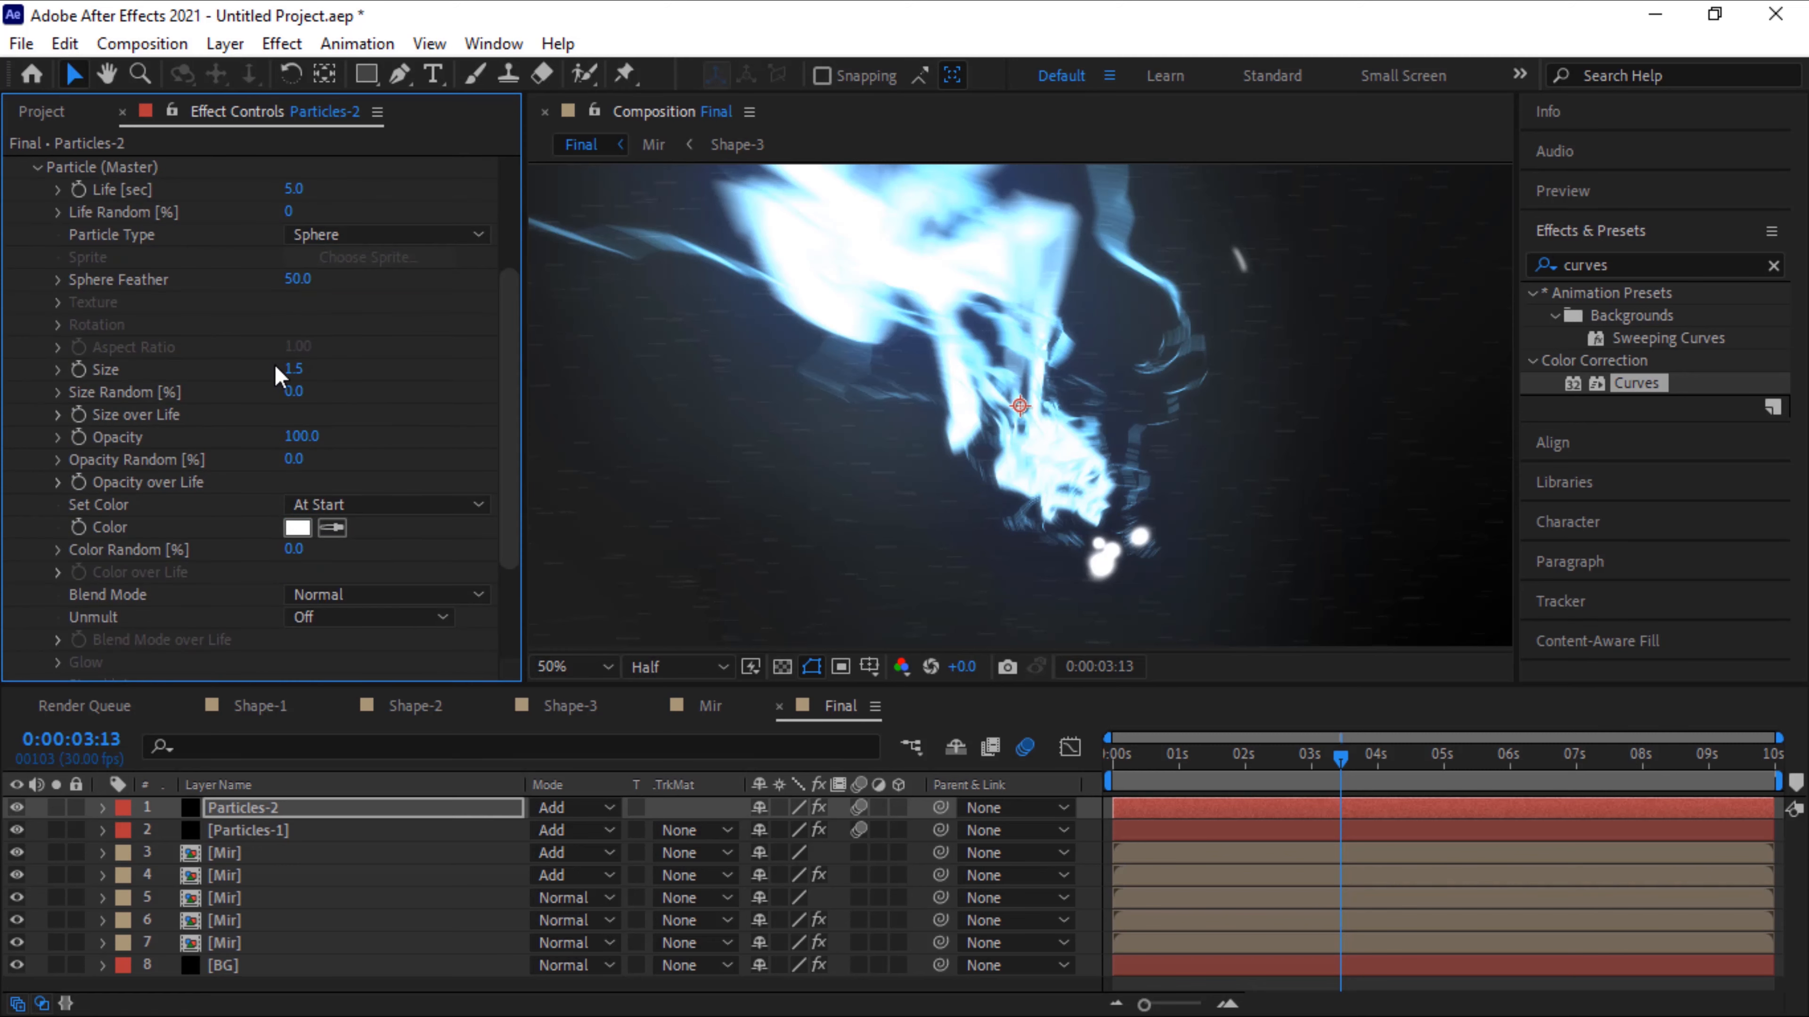
left_click(294, 368)
type("2")
key("Return")
left_click(37, 171)
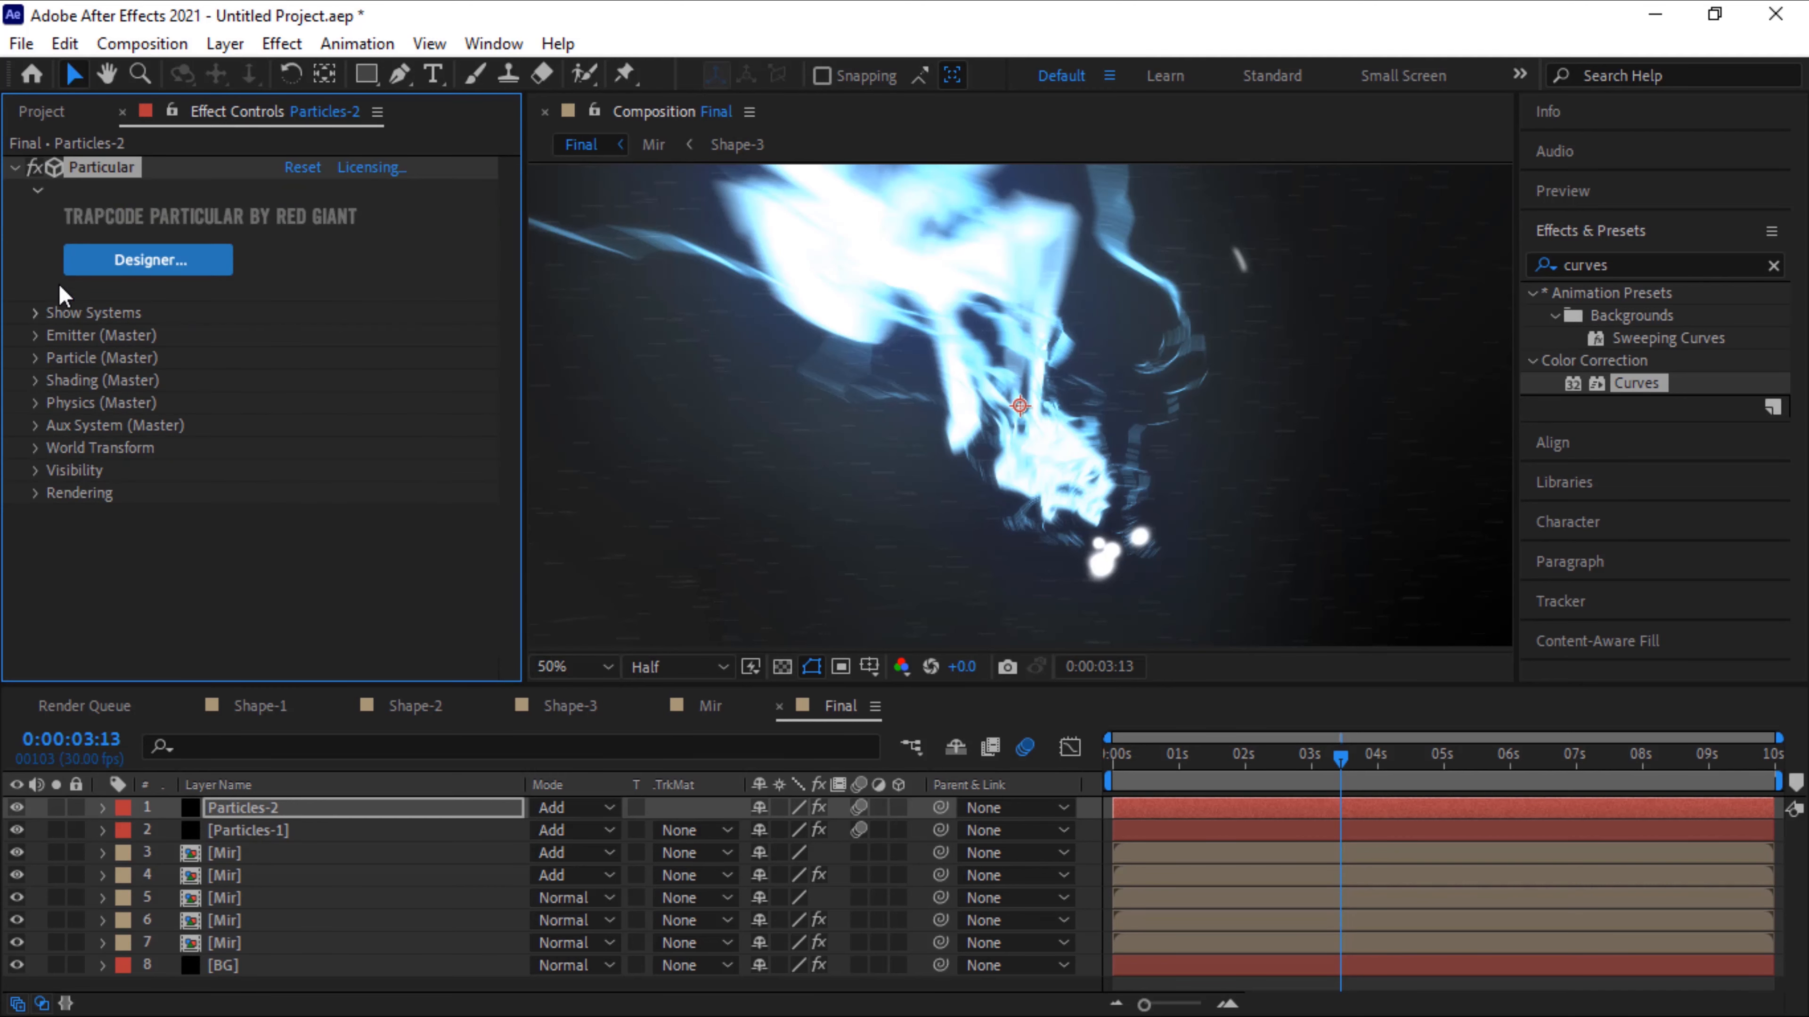
Set the turbulence field's Affect Position to 380 in the physics settings of Particles-2
left_click(39, 404)
scroll(44, 421, "down", 5)
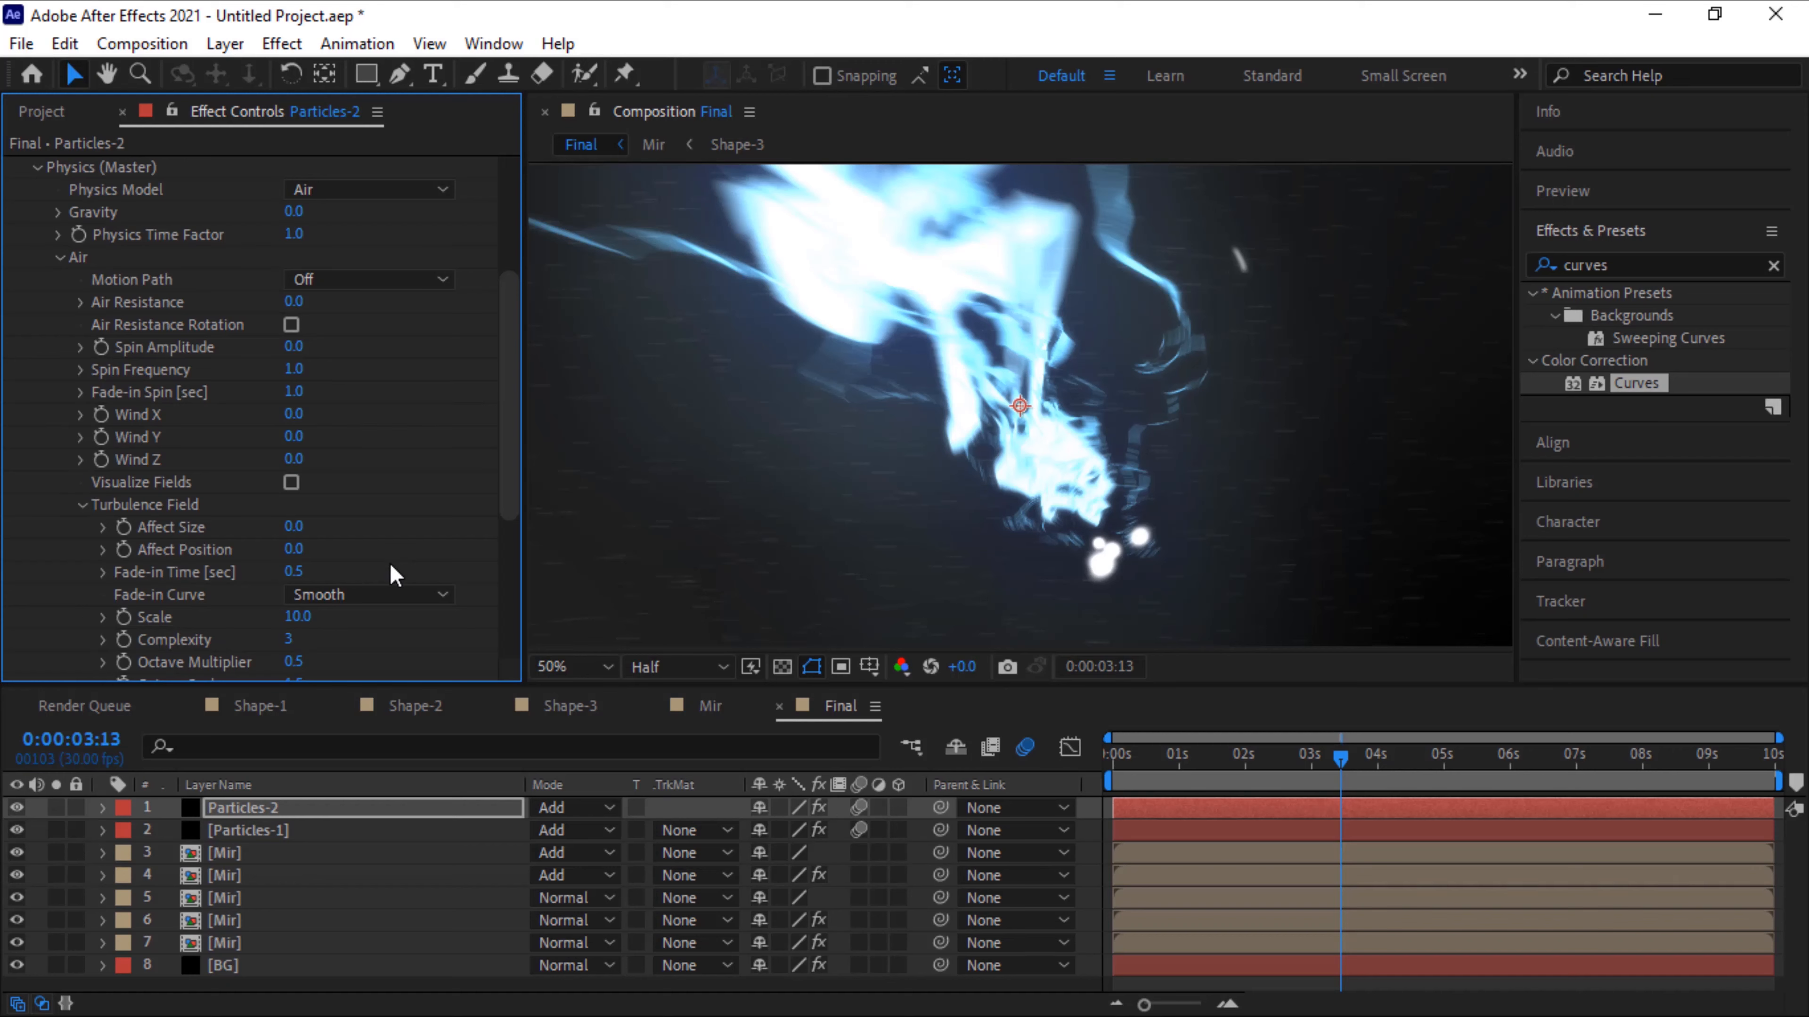
left_click(302, 555)
type("380")
key("Return")
key("ctrl+Down")
Create a new 1920 by 1080 px solid in pale cyan DBFFFF above the particle layers
left_click(224, 43)
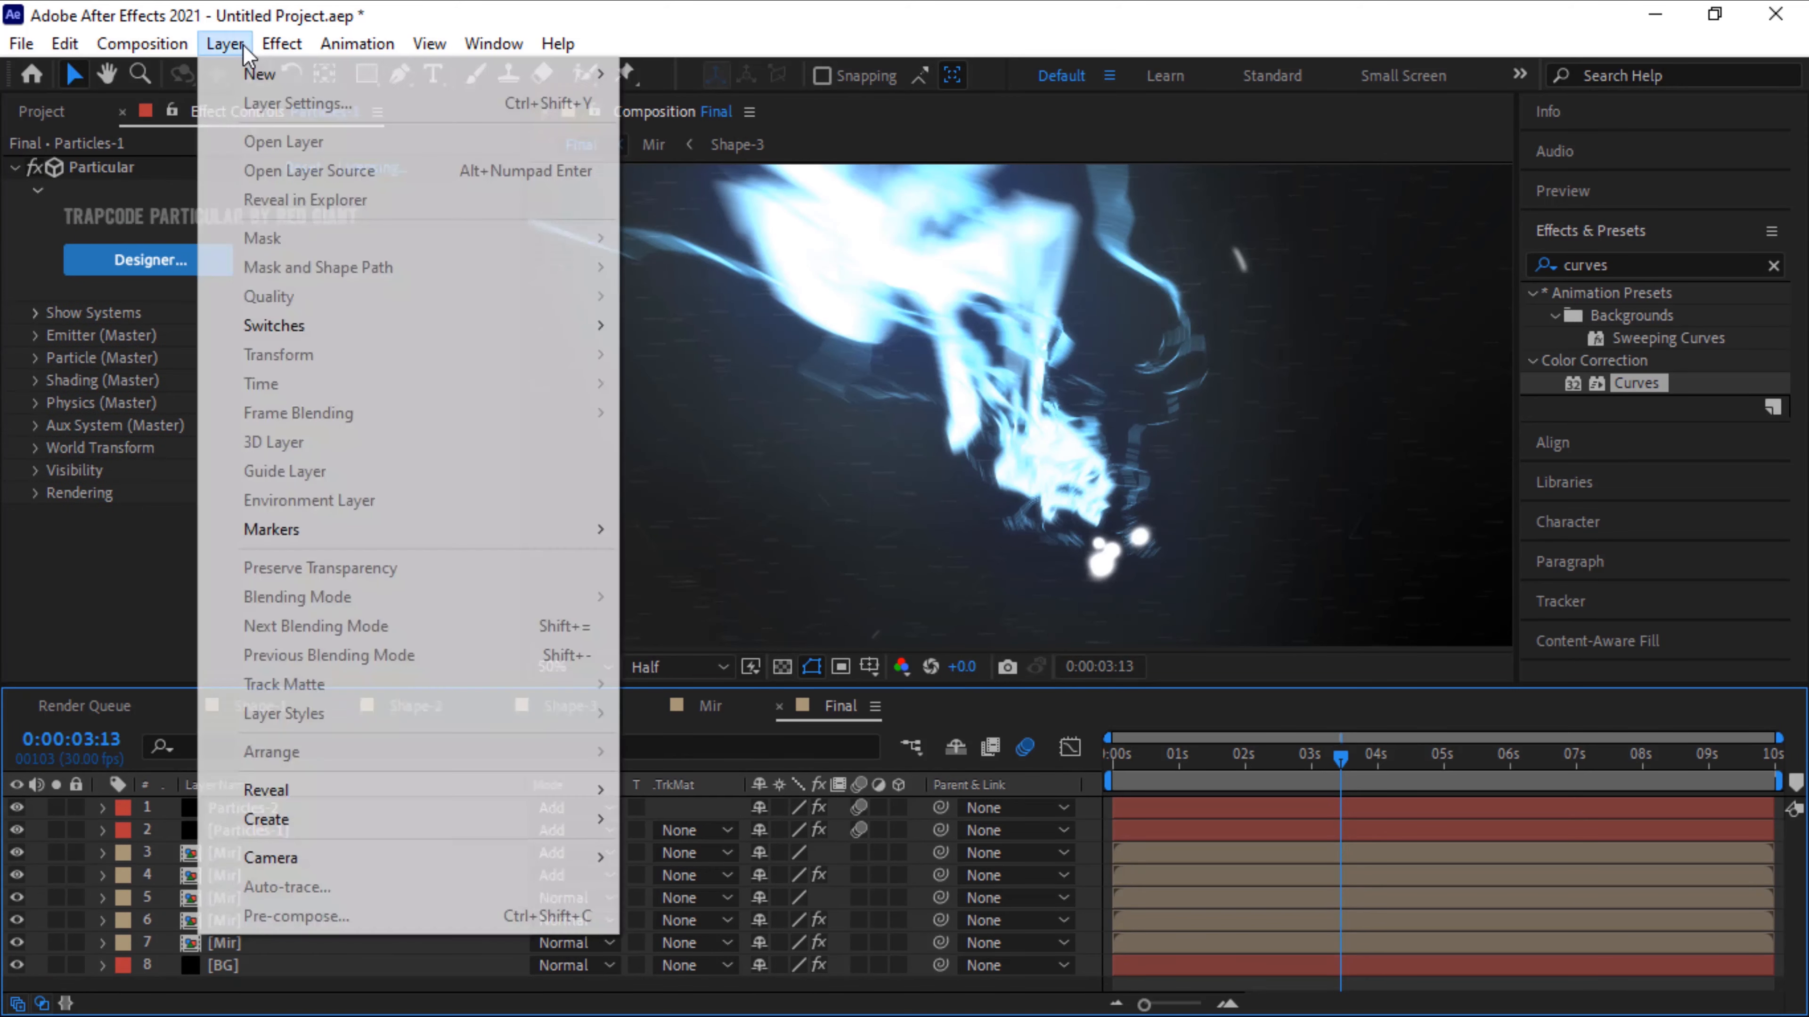
mouse_move(612, 85)
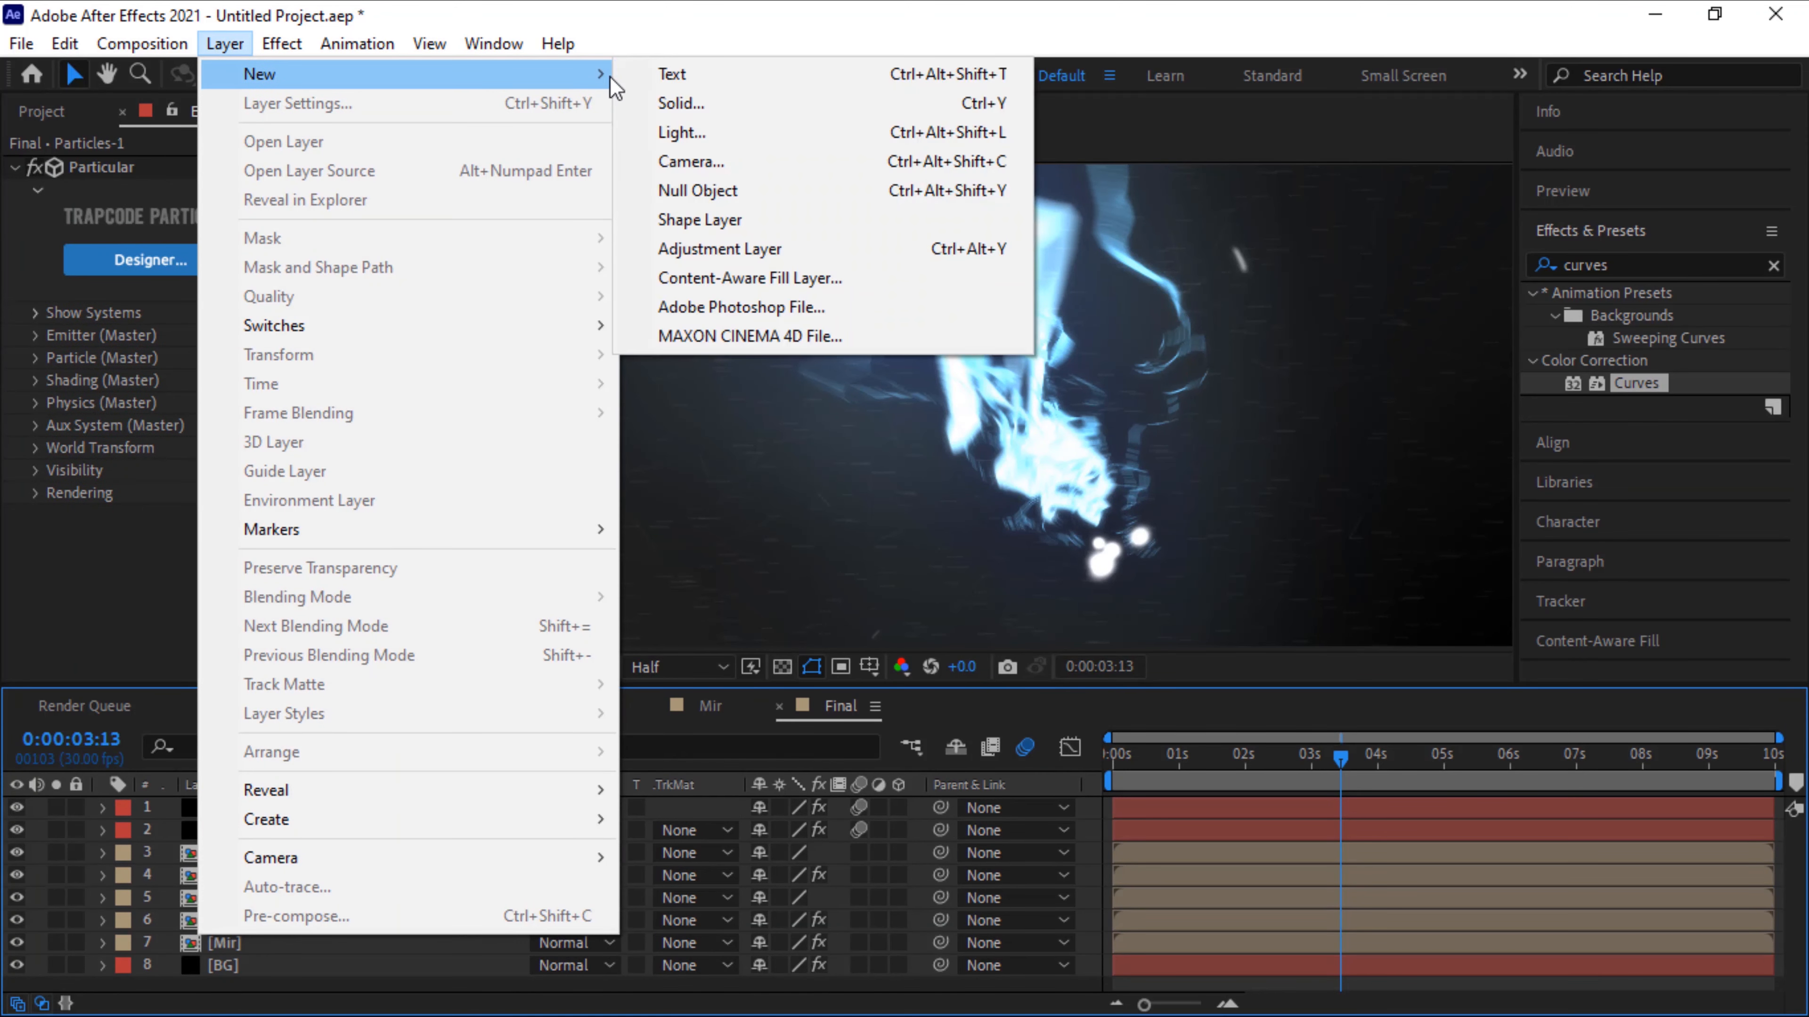
left_click(673, 103)
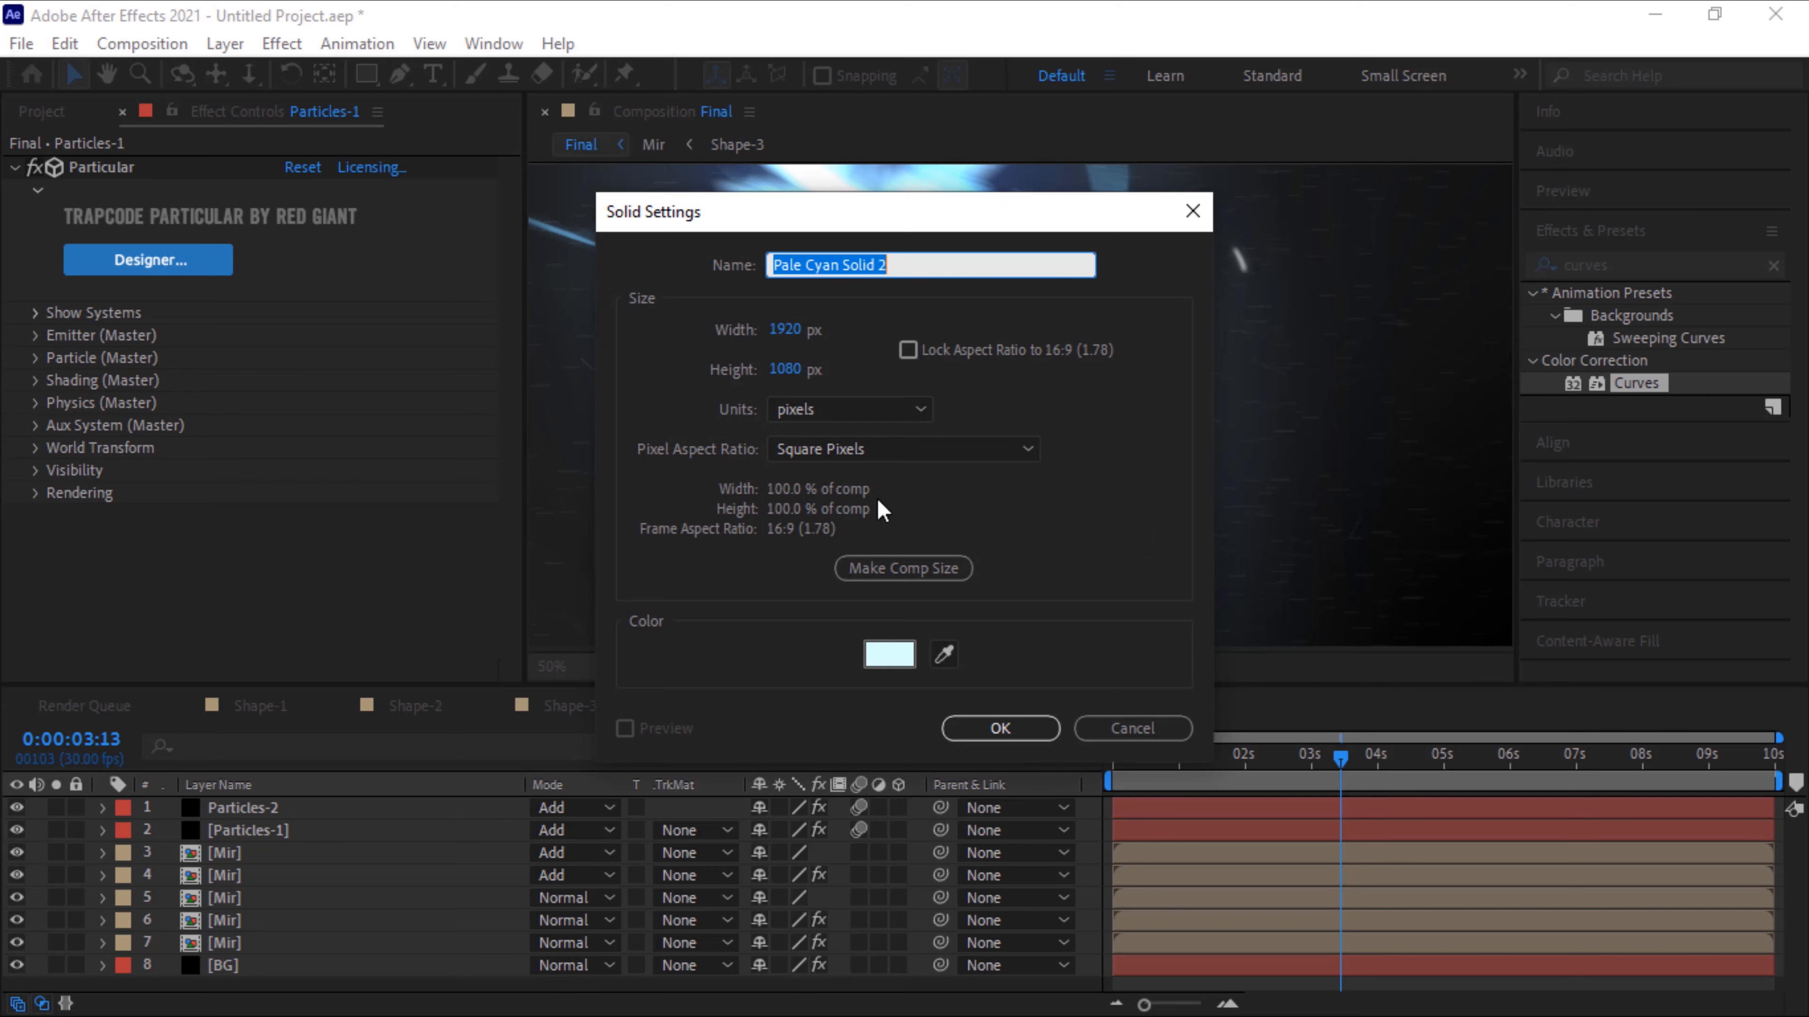
left_click(889, 648)
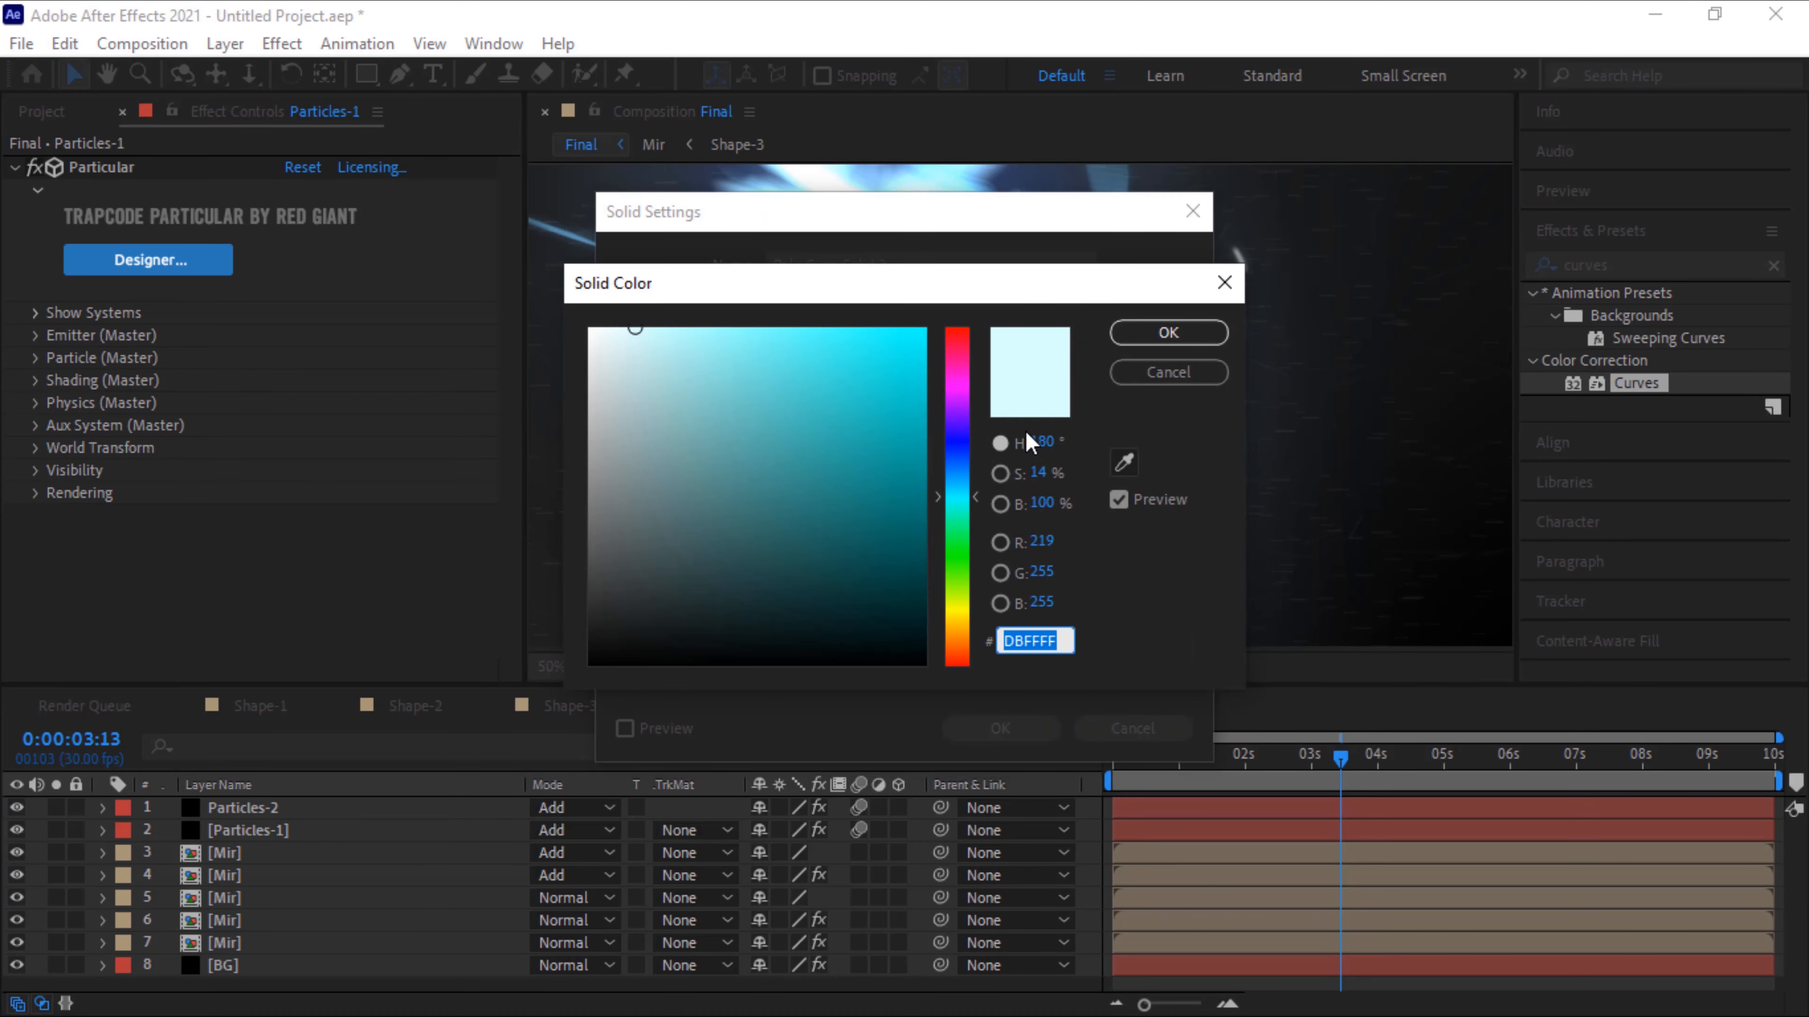
left_click(1049, 442)
key("Tab")
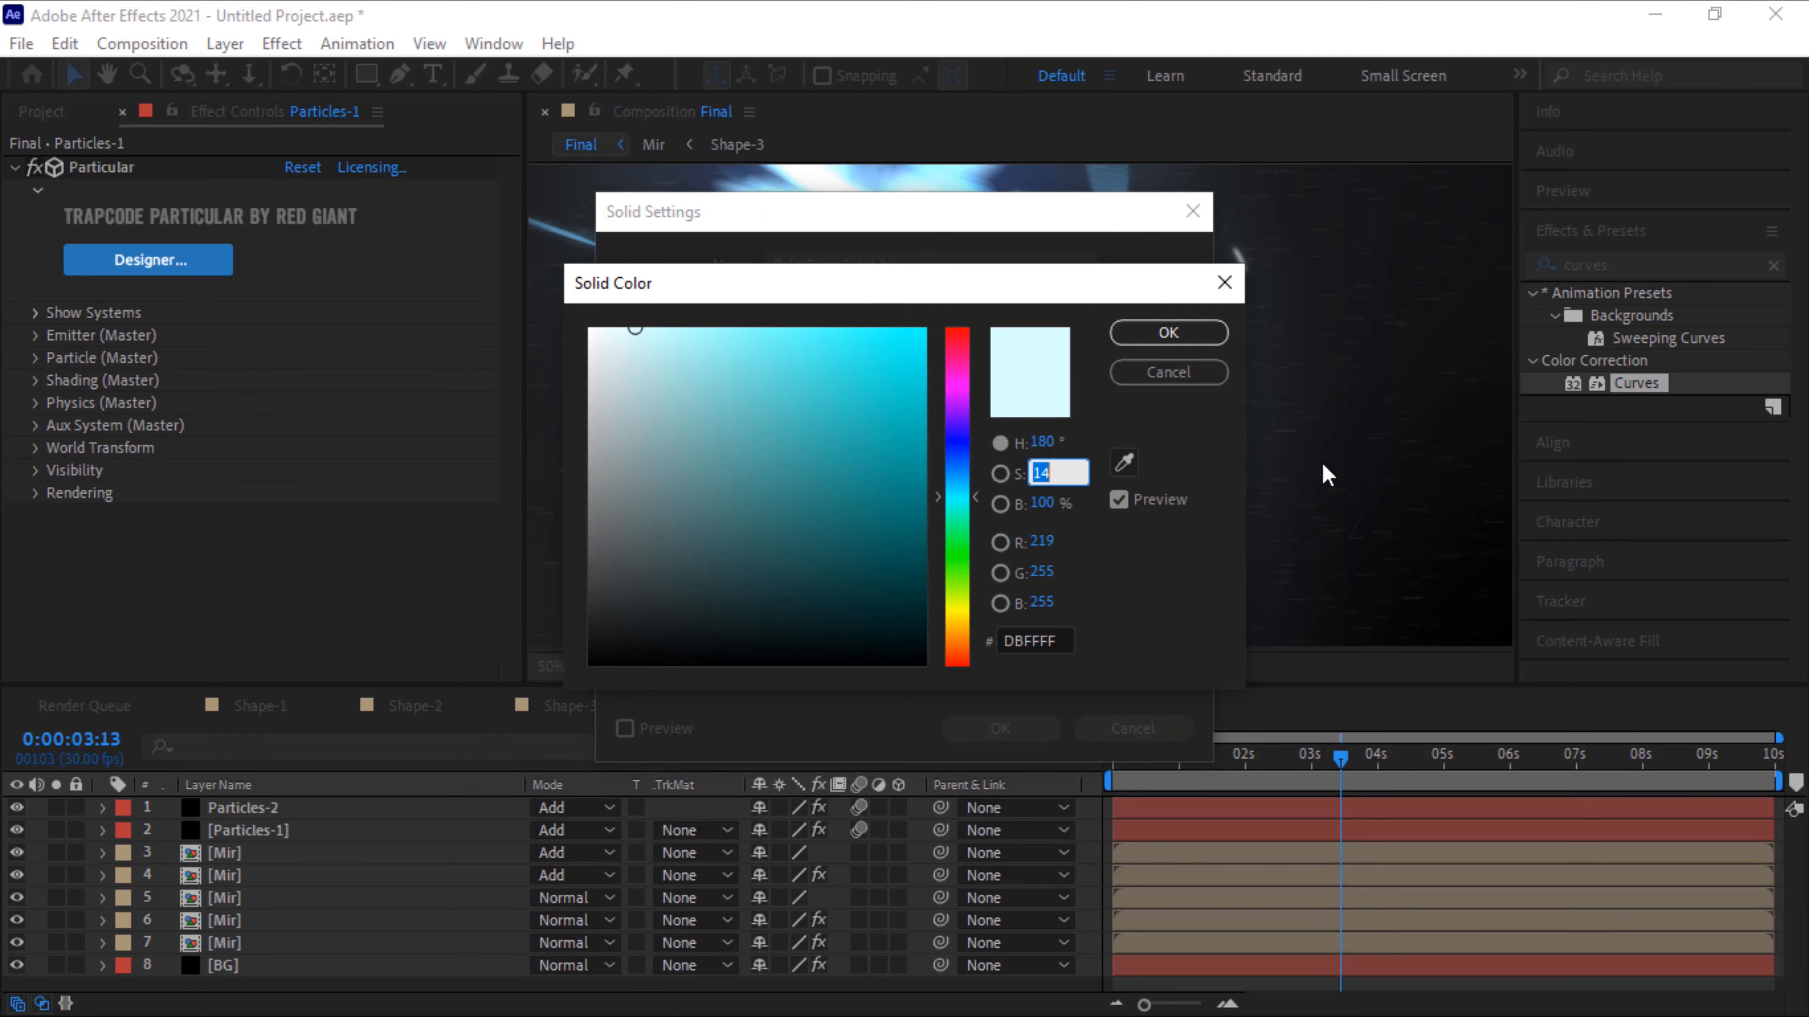
key("Tab")
left_click(1178, 332)
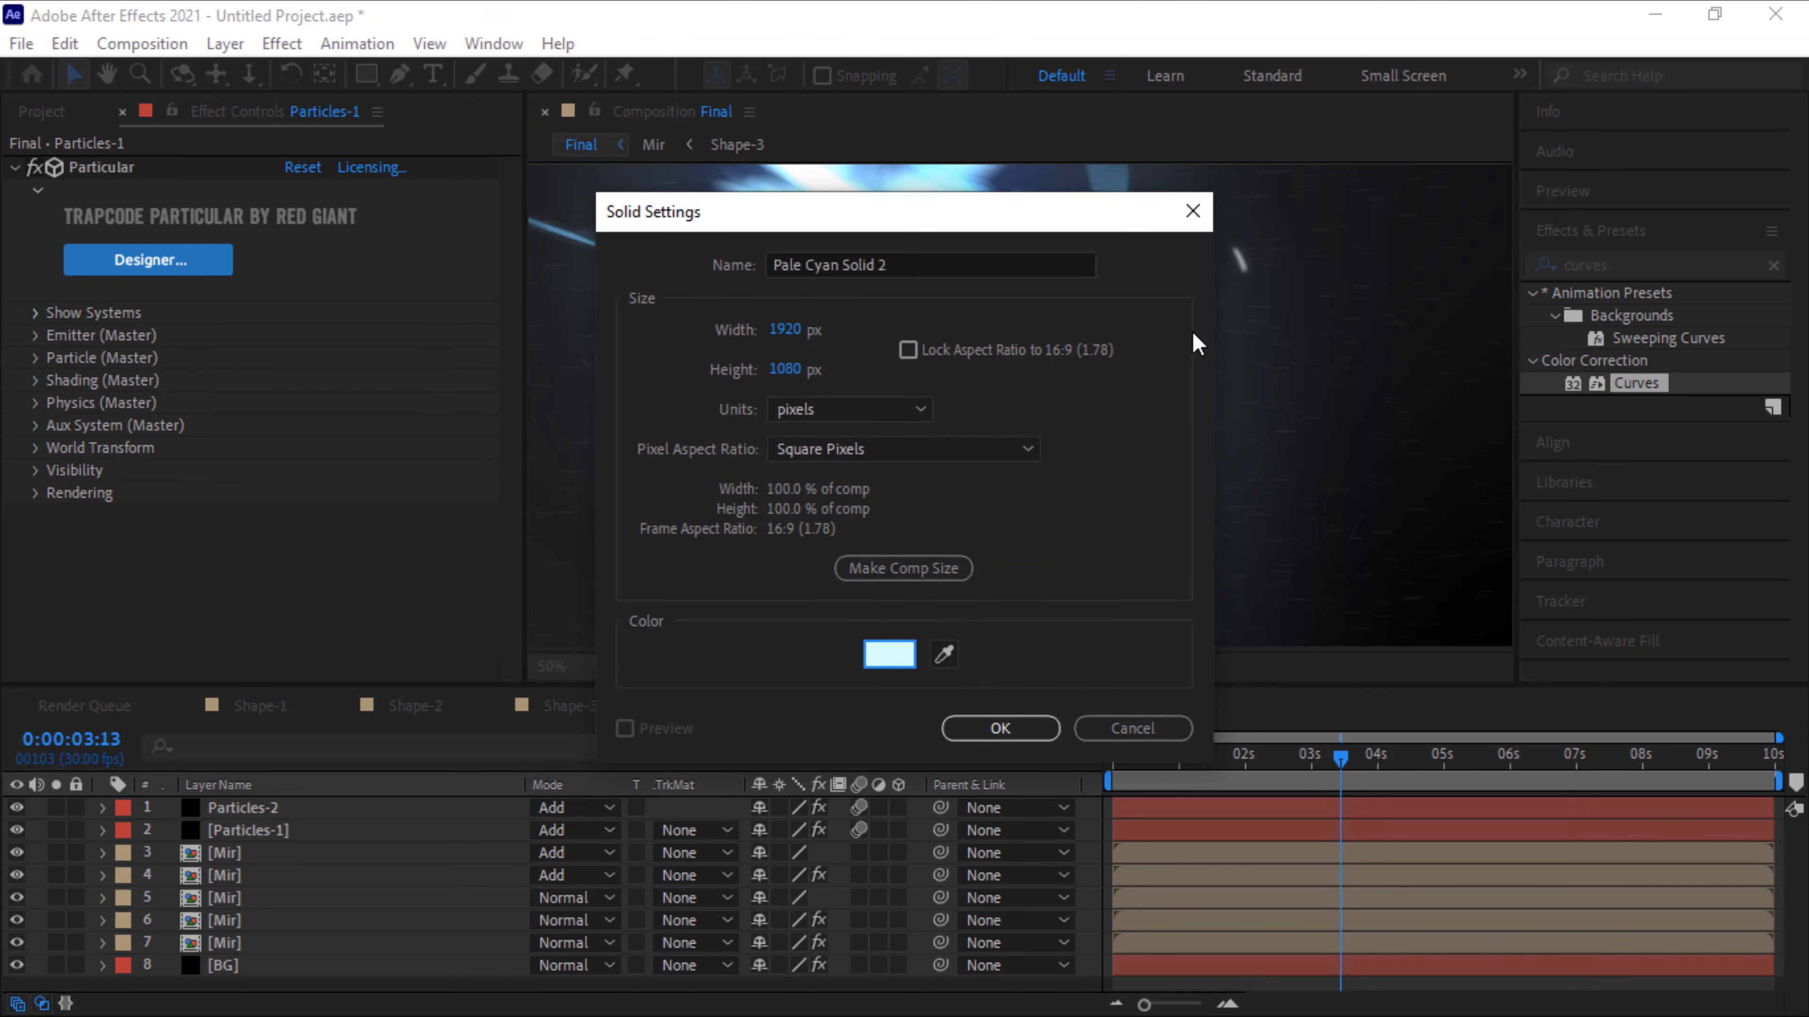
left_click(1001, 728)
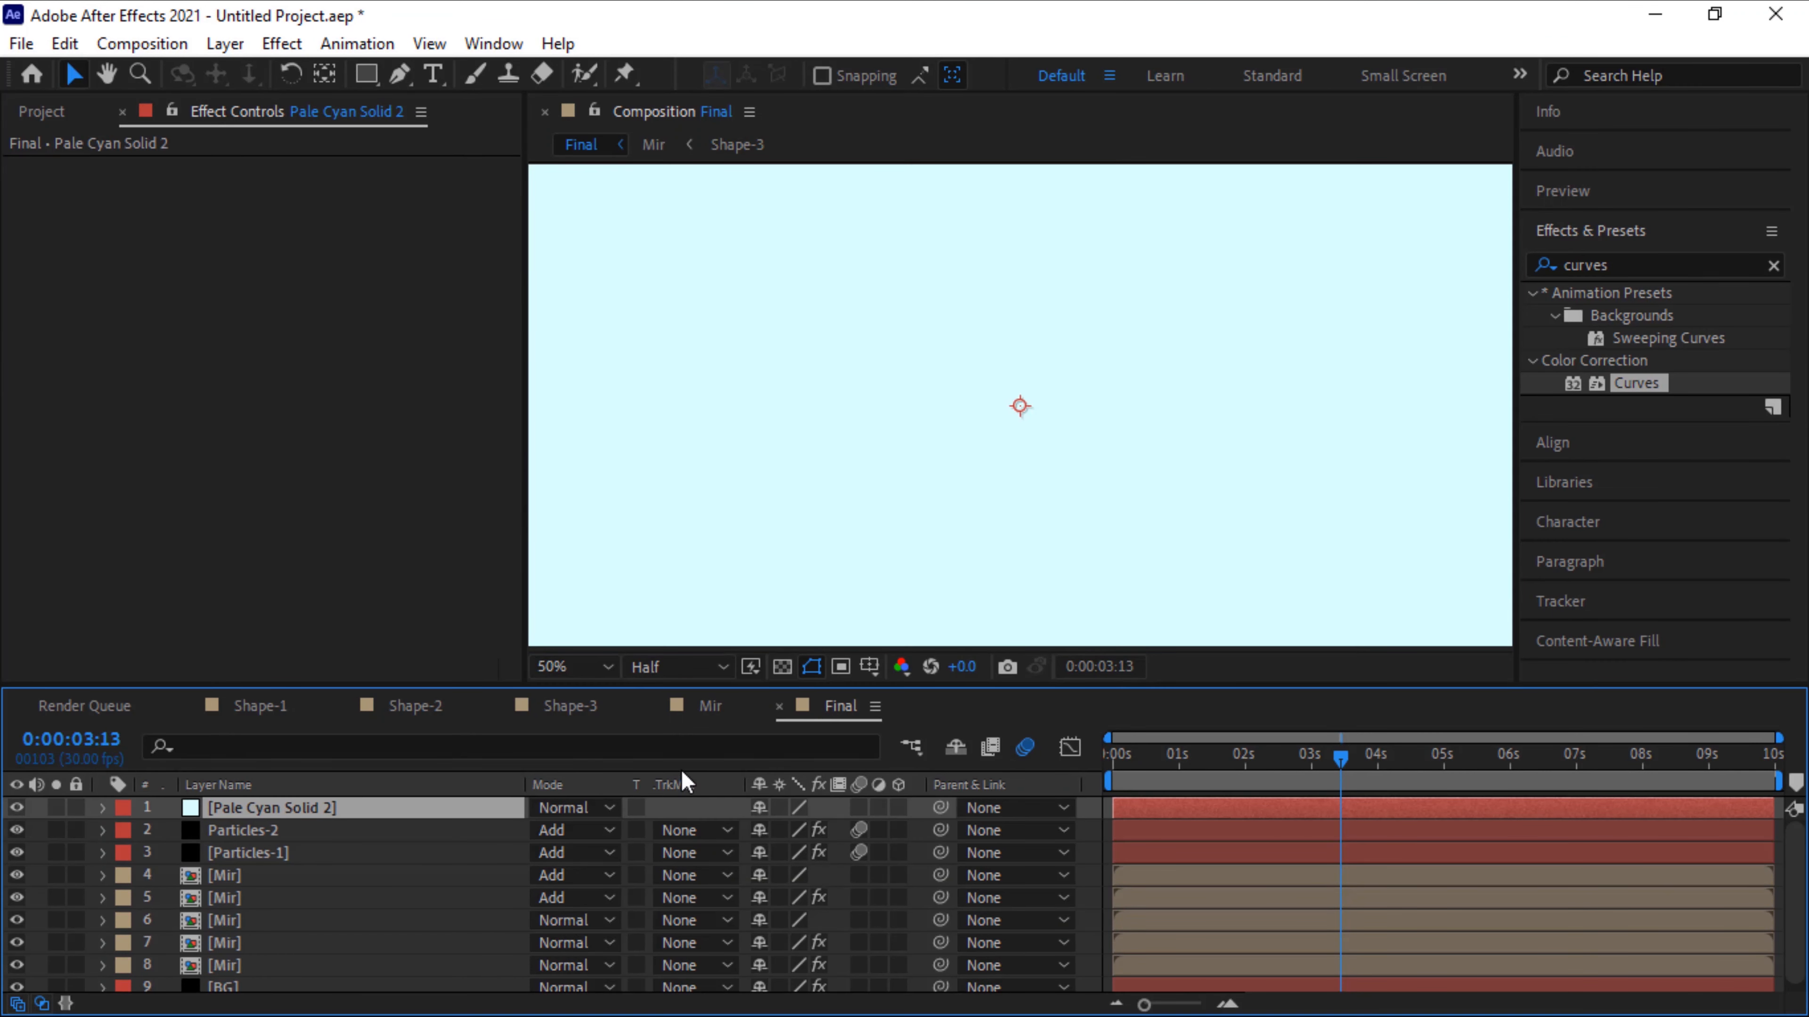
Set the pale cyan solid's blending mode to Add and reveal its Transform properties
left_click(602, 807)
left_click(741, 437)
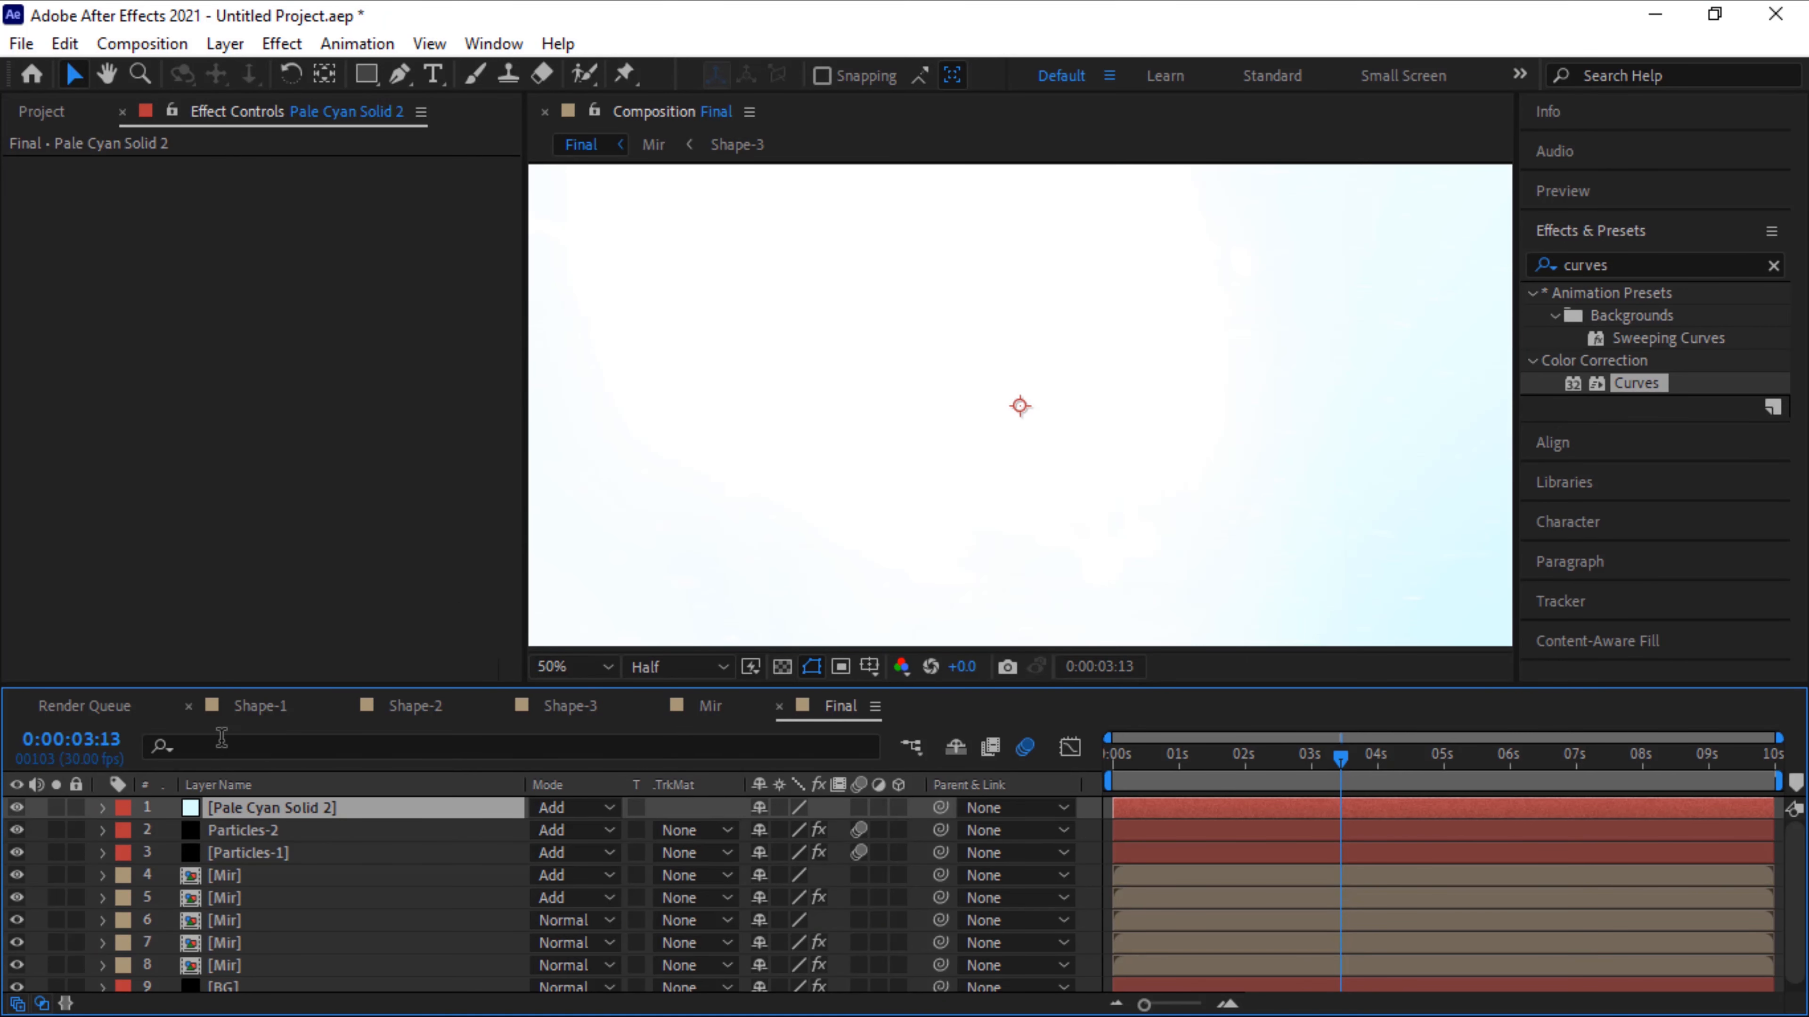
left_click(102, 808)
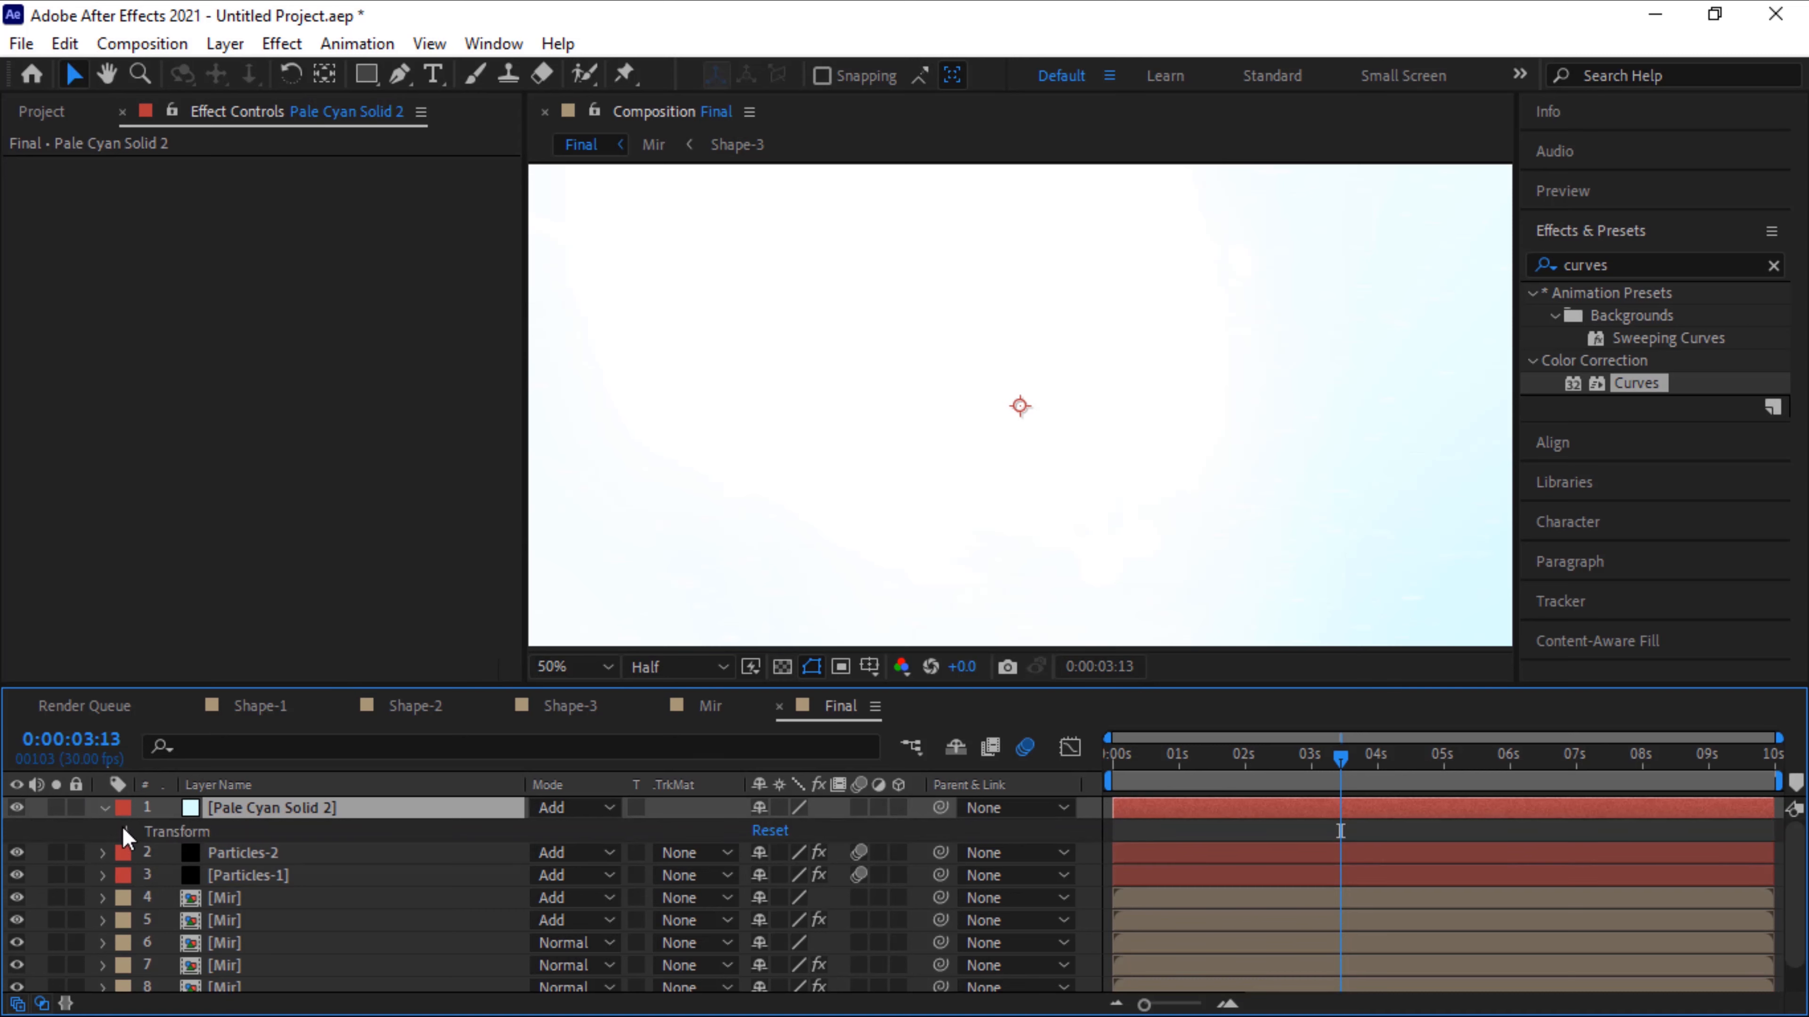
left_click(125, 831)
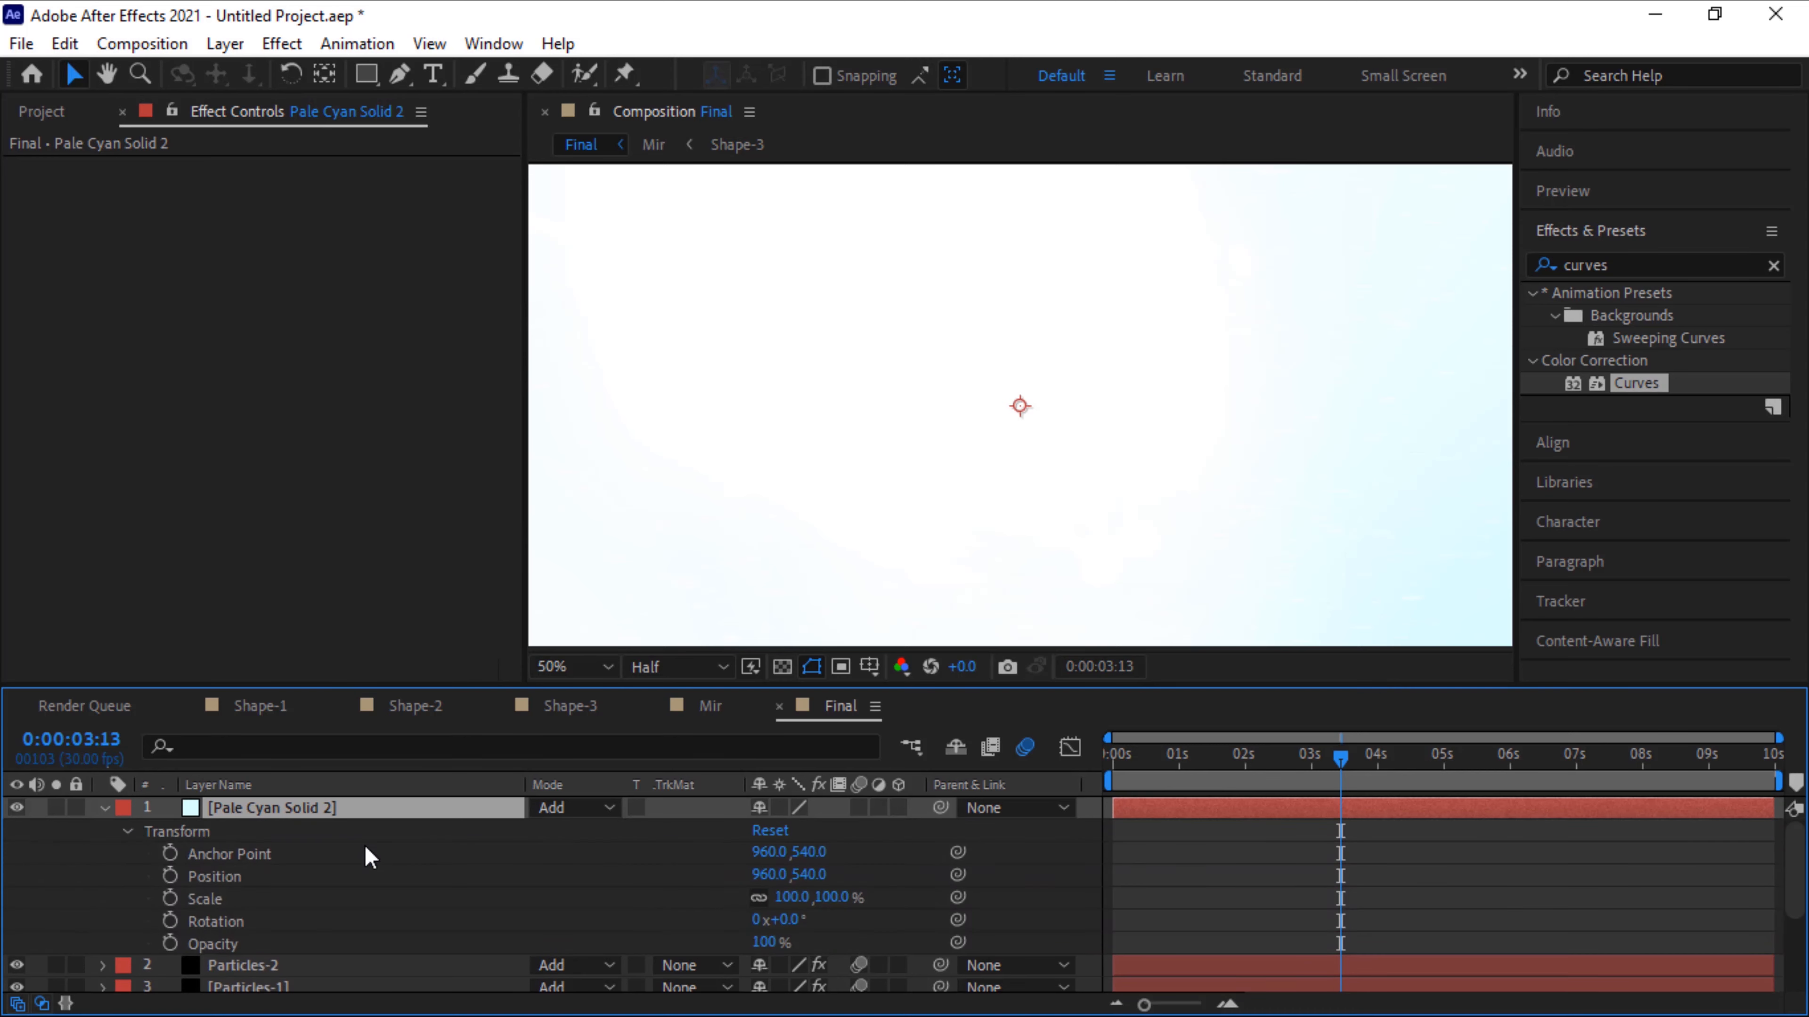
Set the pale cyan solid's Scale to 150% and its Opacity to 0%
left_click(794, 903)
type("1")
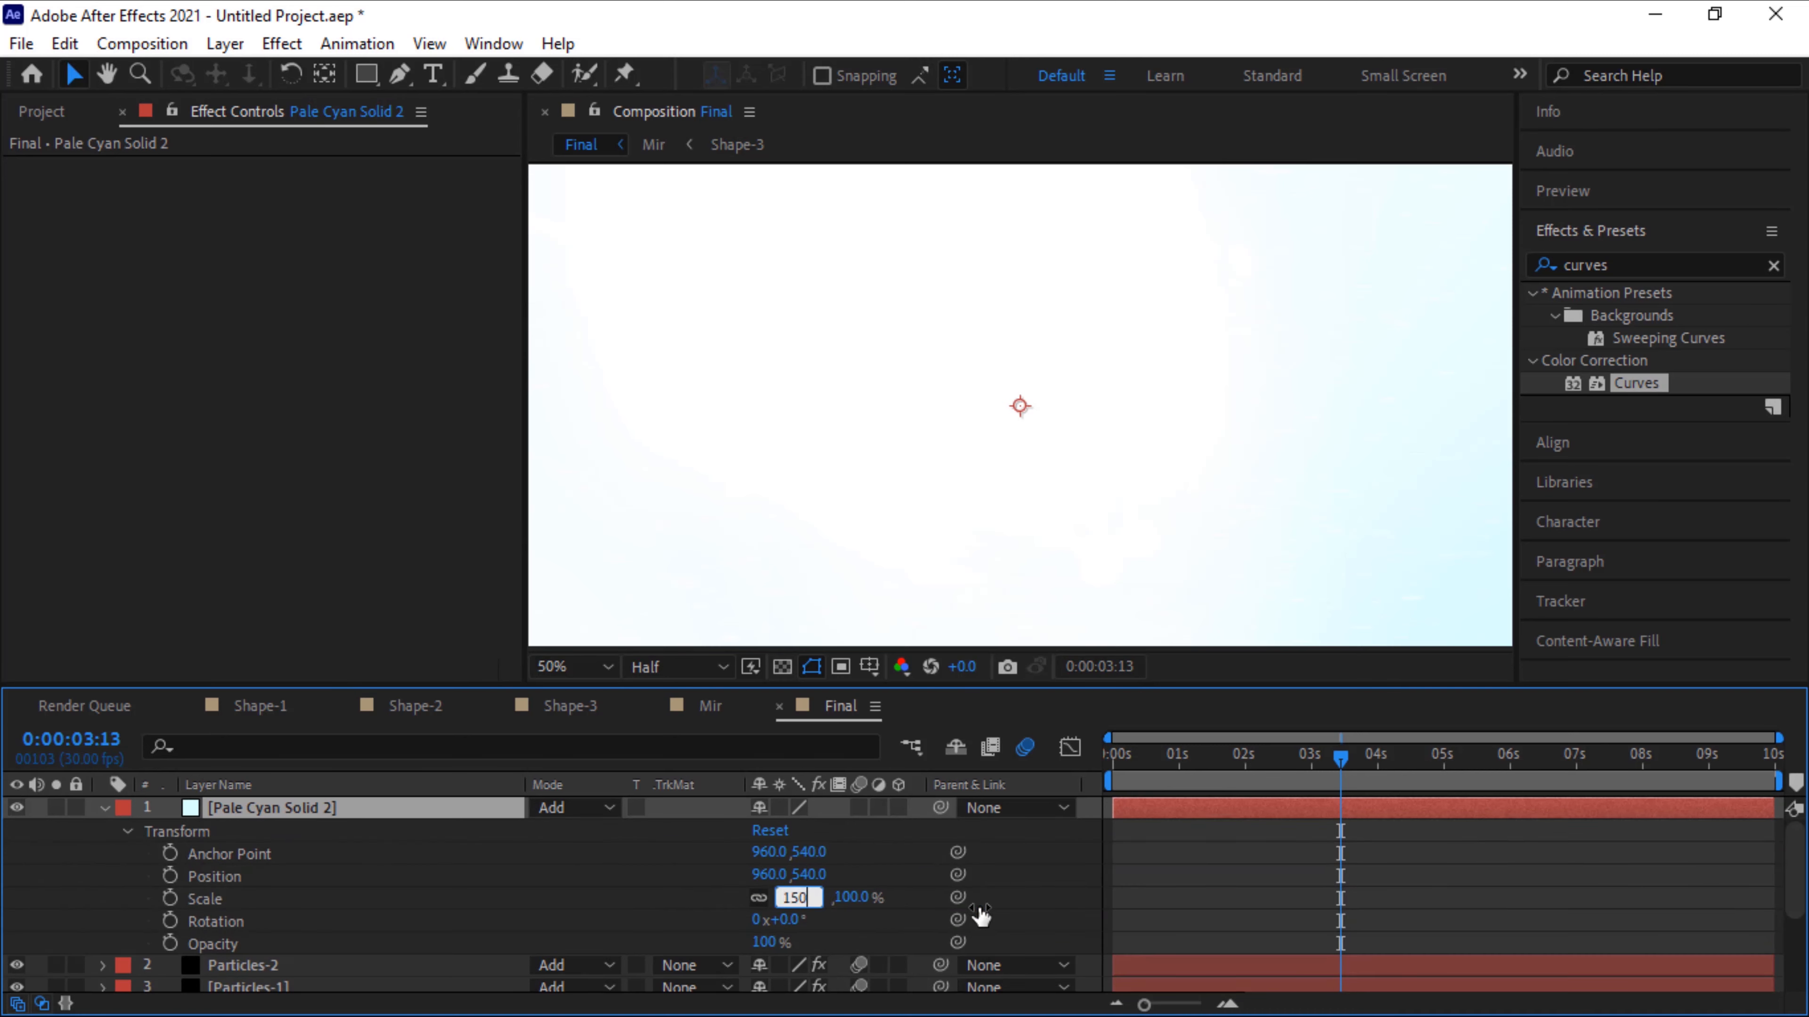
type("50")
key("Tab")
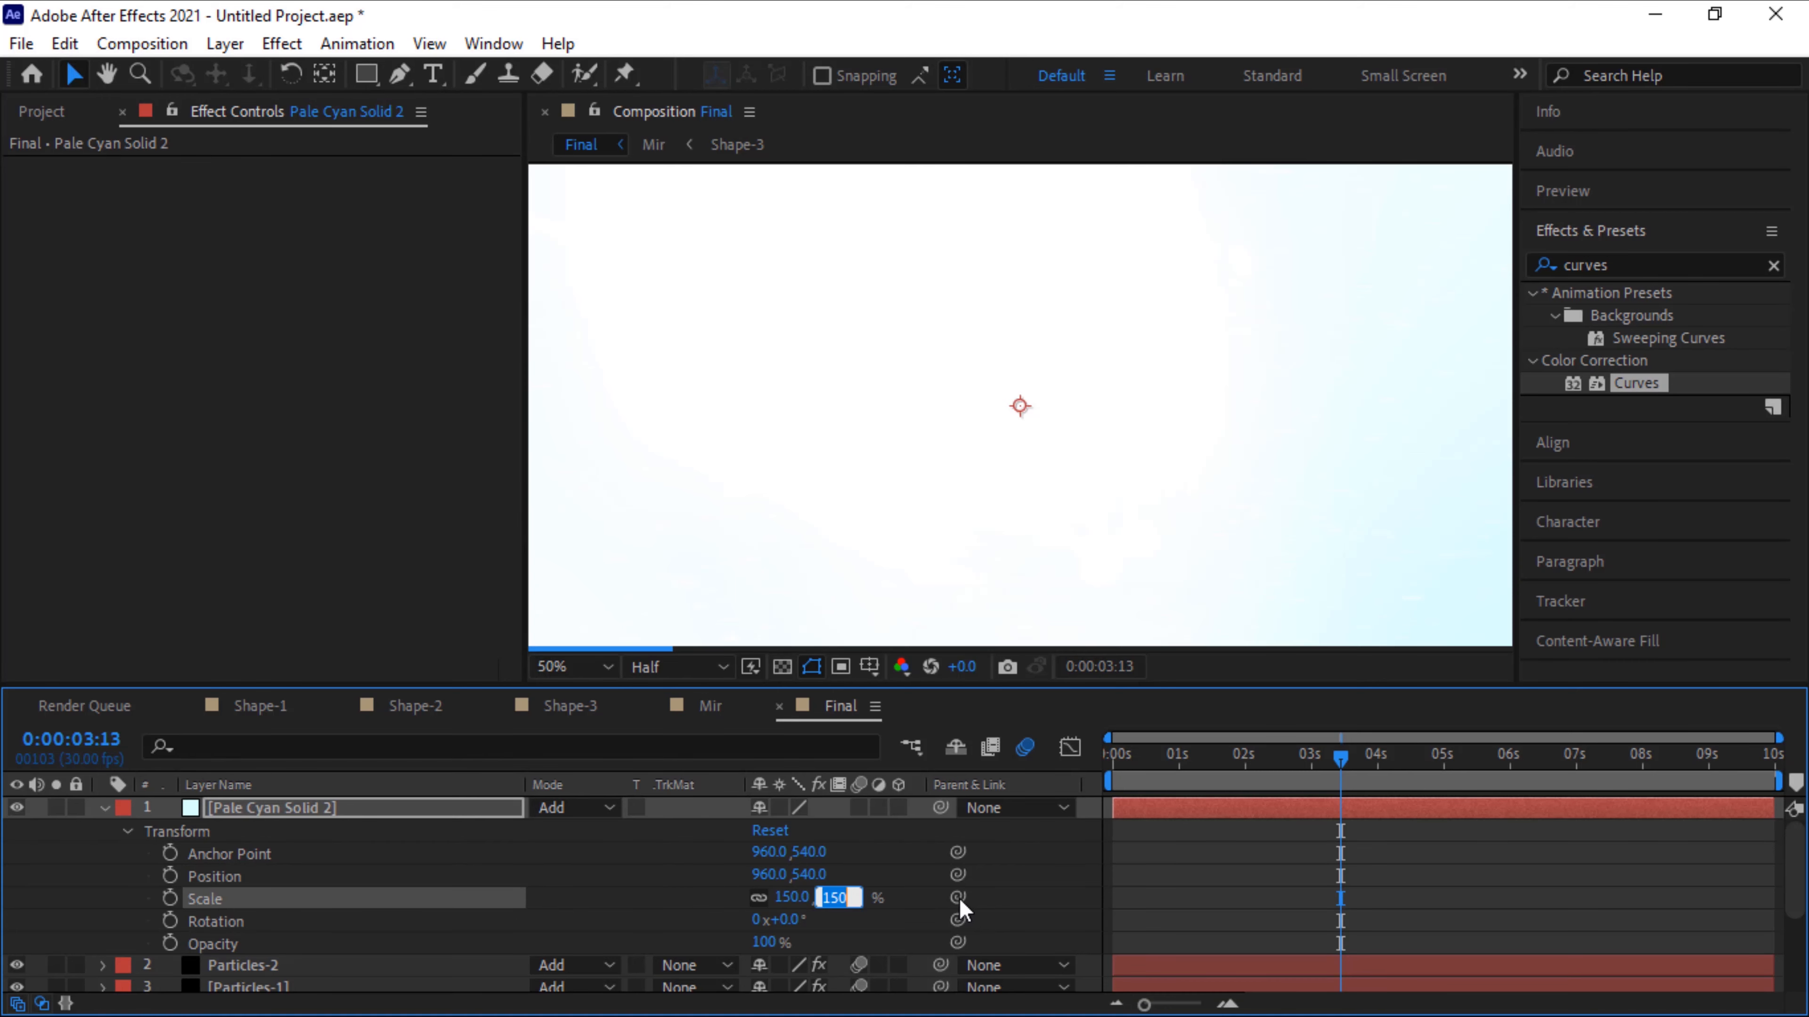
left_click(768, 942)
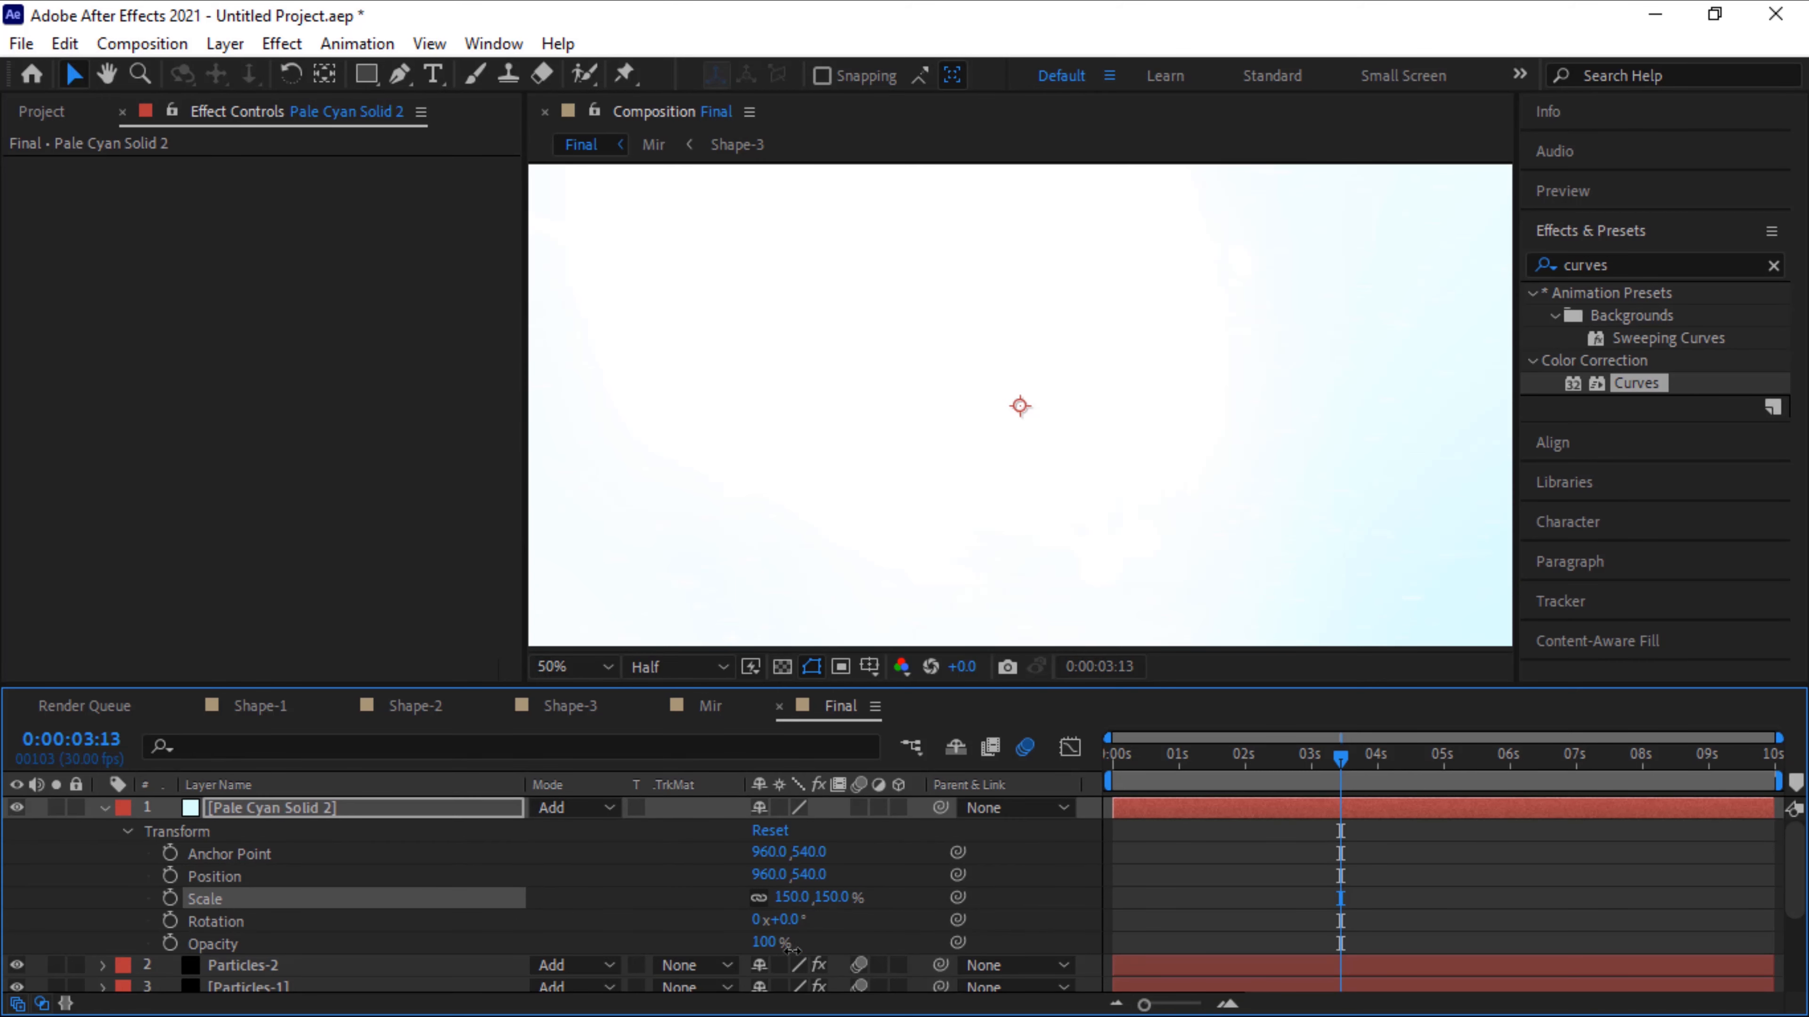
type("0")
key("Return")
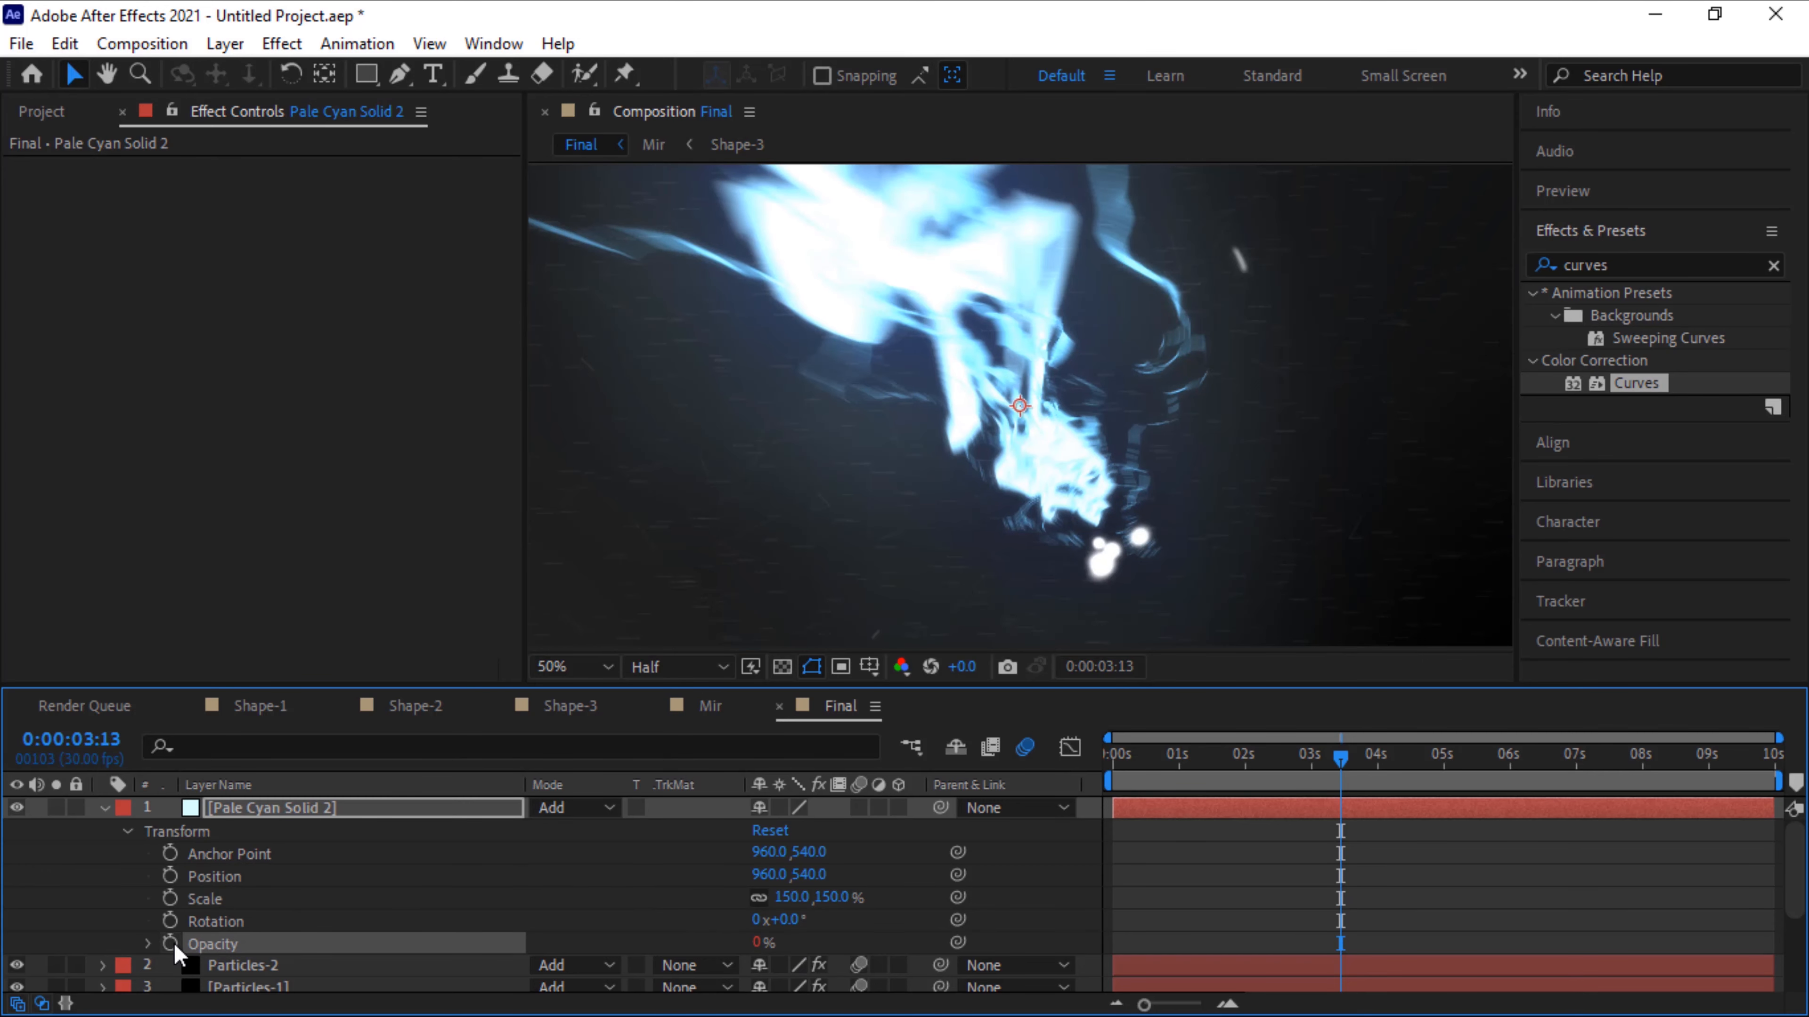
Add the expression wiggle(20,20,2,2) to the pale cyan solid's Opacity and collapse the layer's properties
left_click(174, 944, "alt")
type("wi")
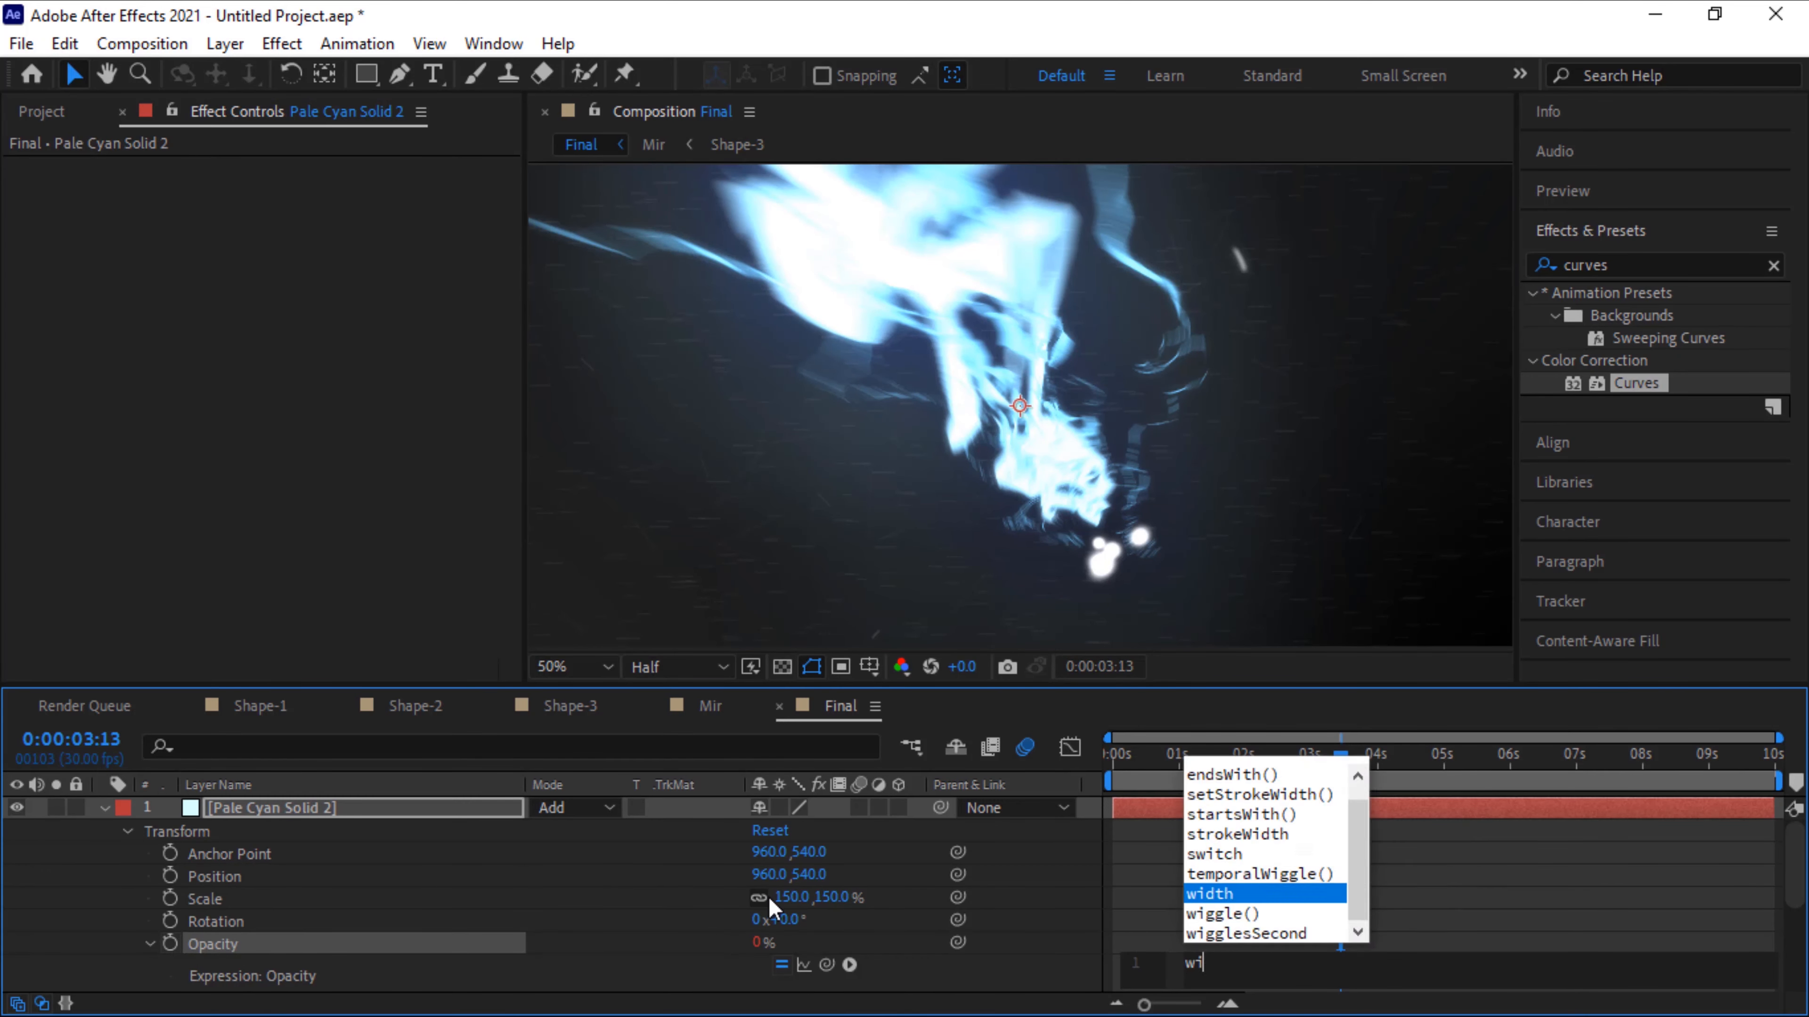
type("ggle()20")
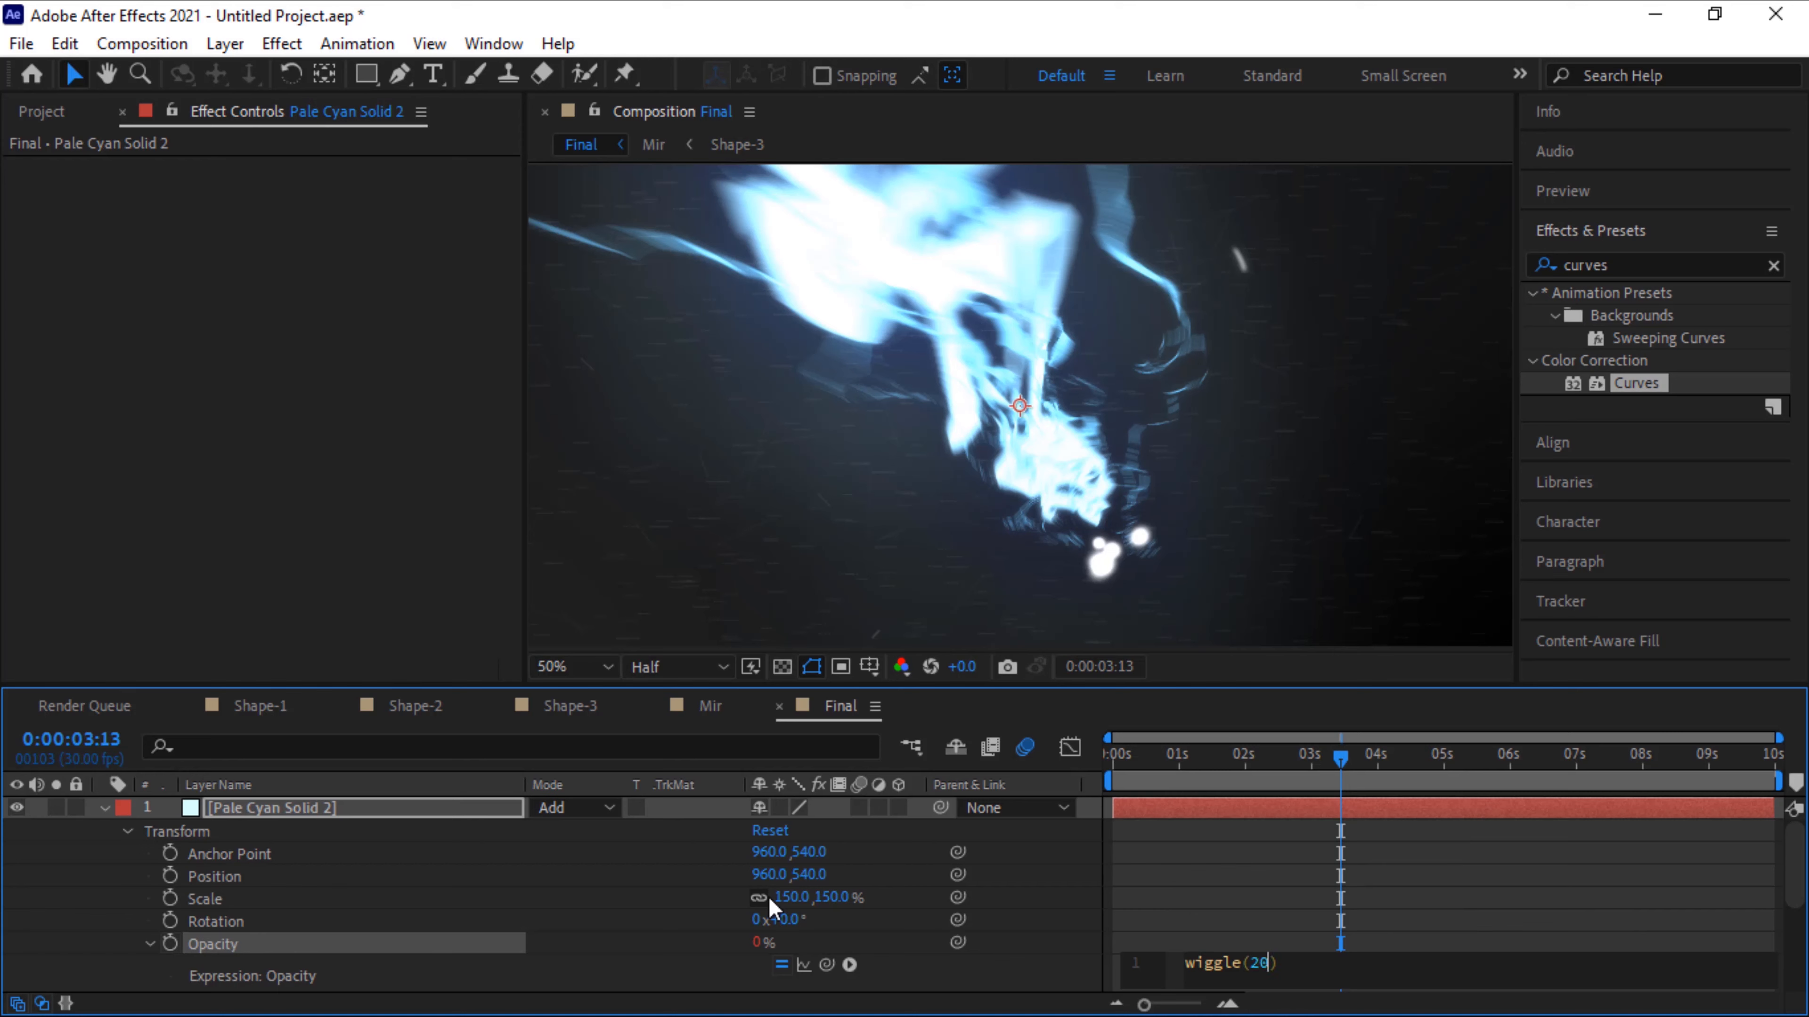
type(",20,2,2")
key("KP_Enter")
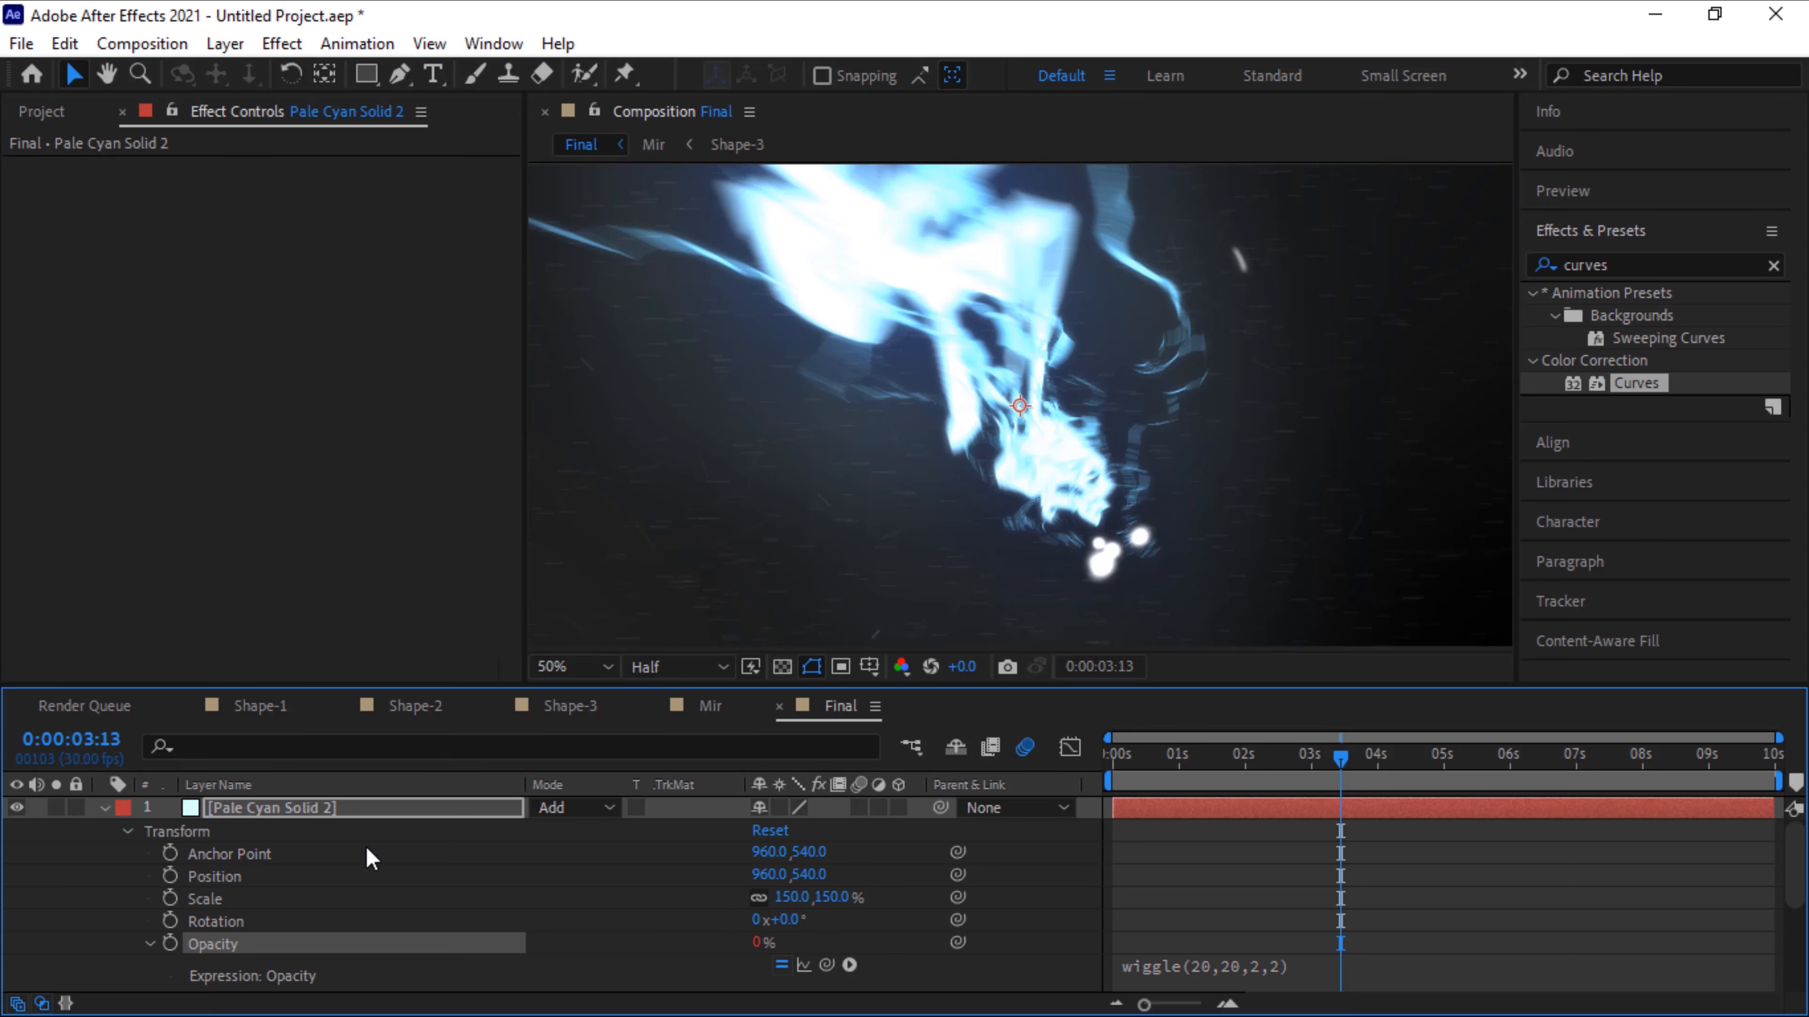
left_click(103, 807)
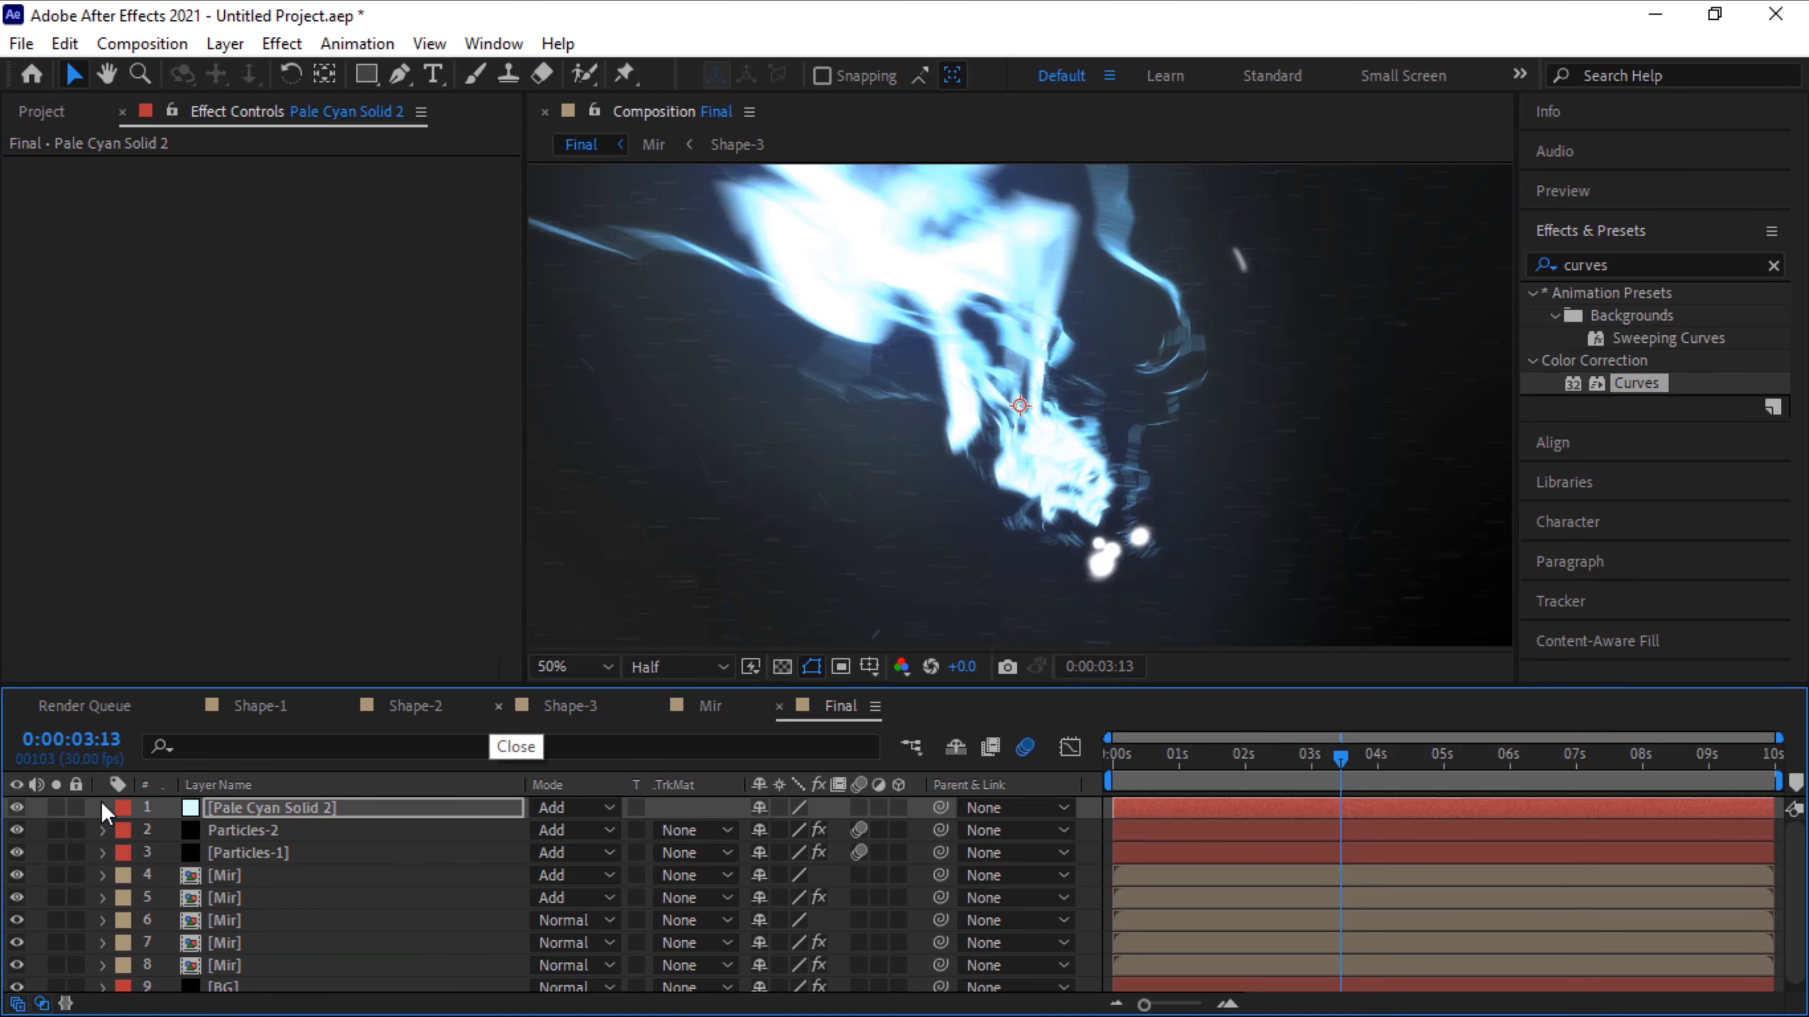
Copy the Null 1 and Camera 1 layers from the Mir composition into Final, above the pale cyan solid
left_click(709, 705)
left_click(304, 808)
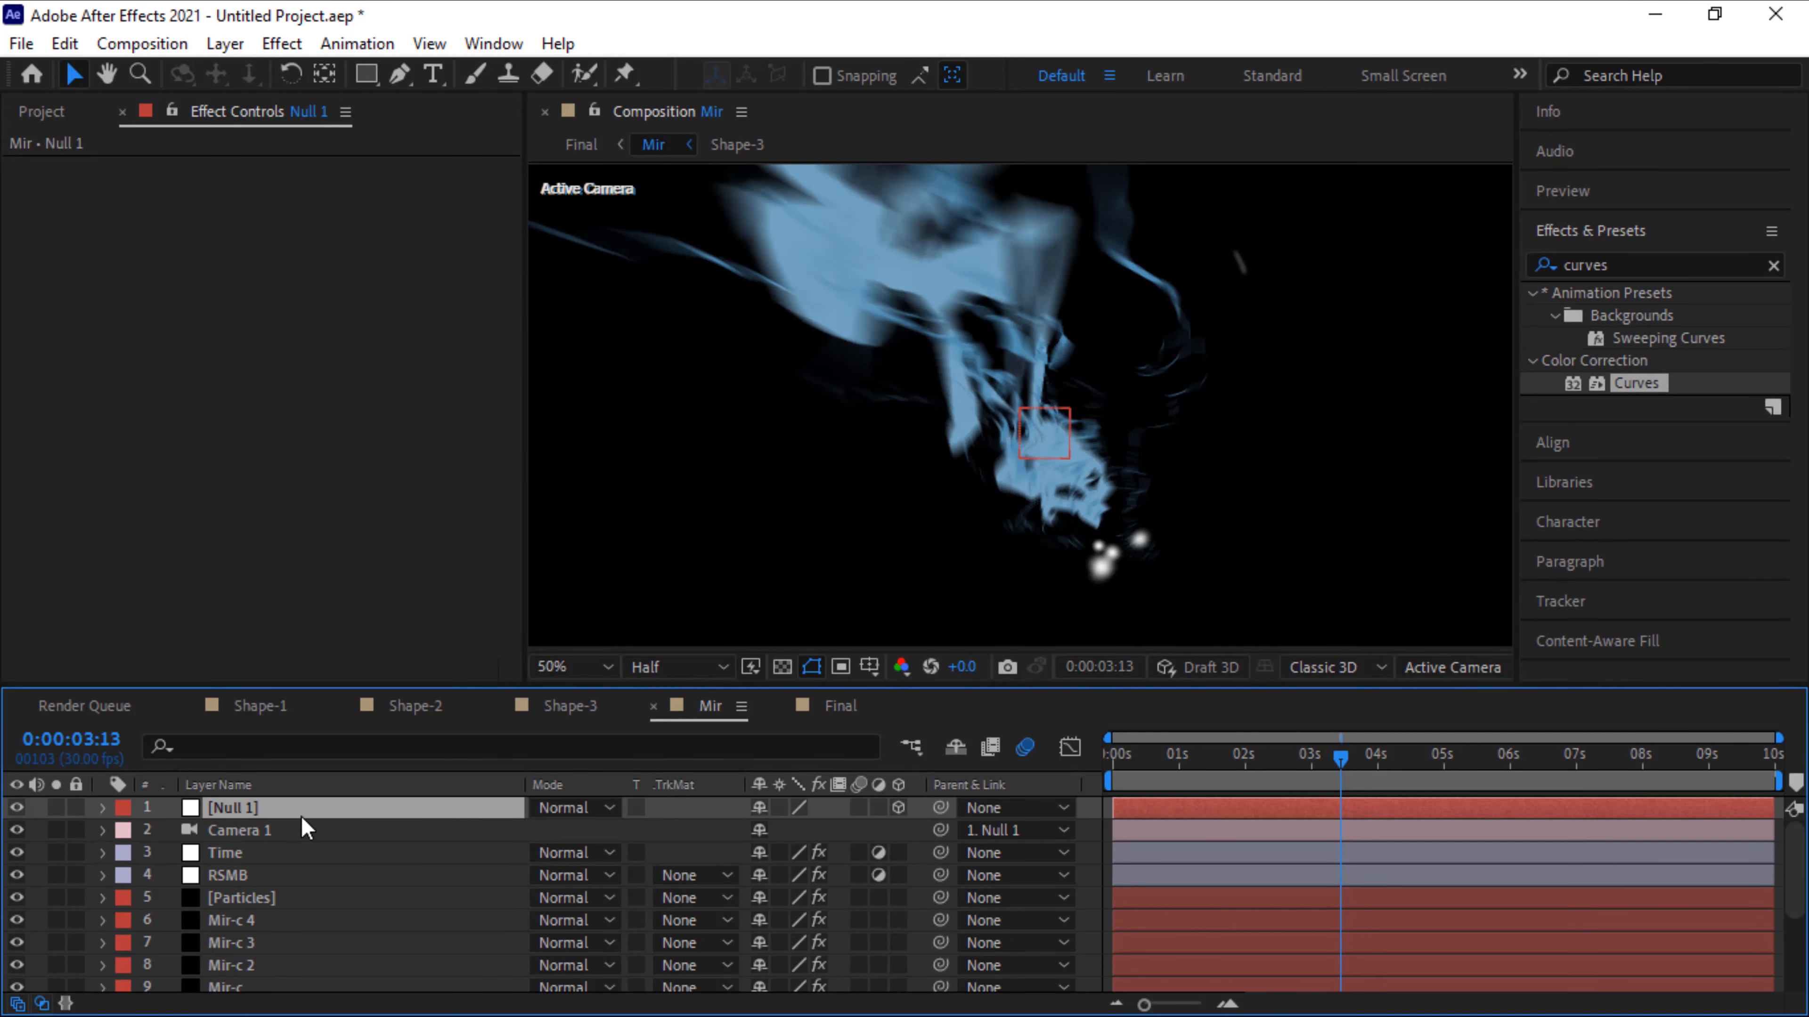
left_click(294, 825, "ctrl")
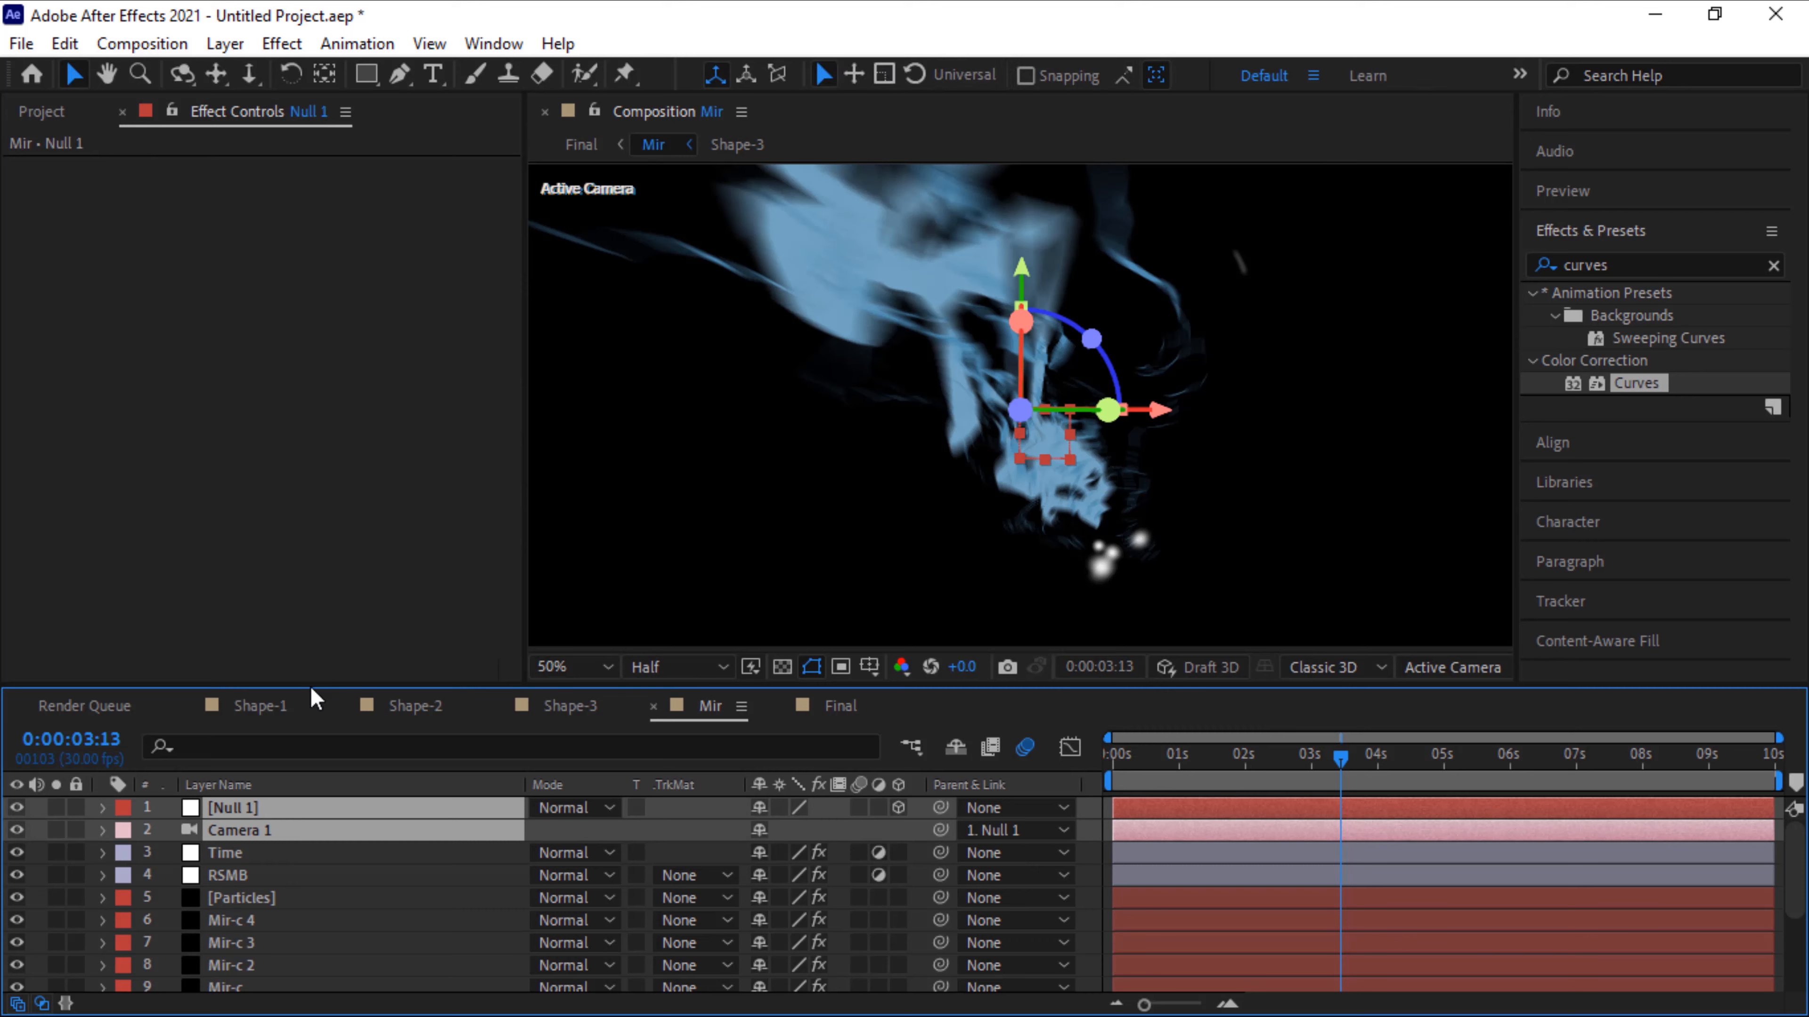
left_click(64, 43)
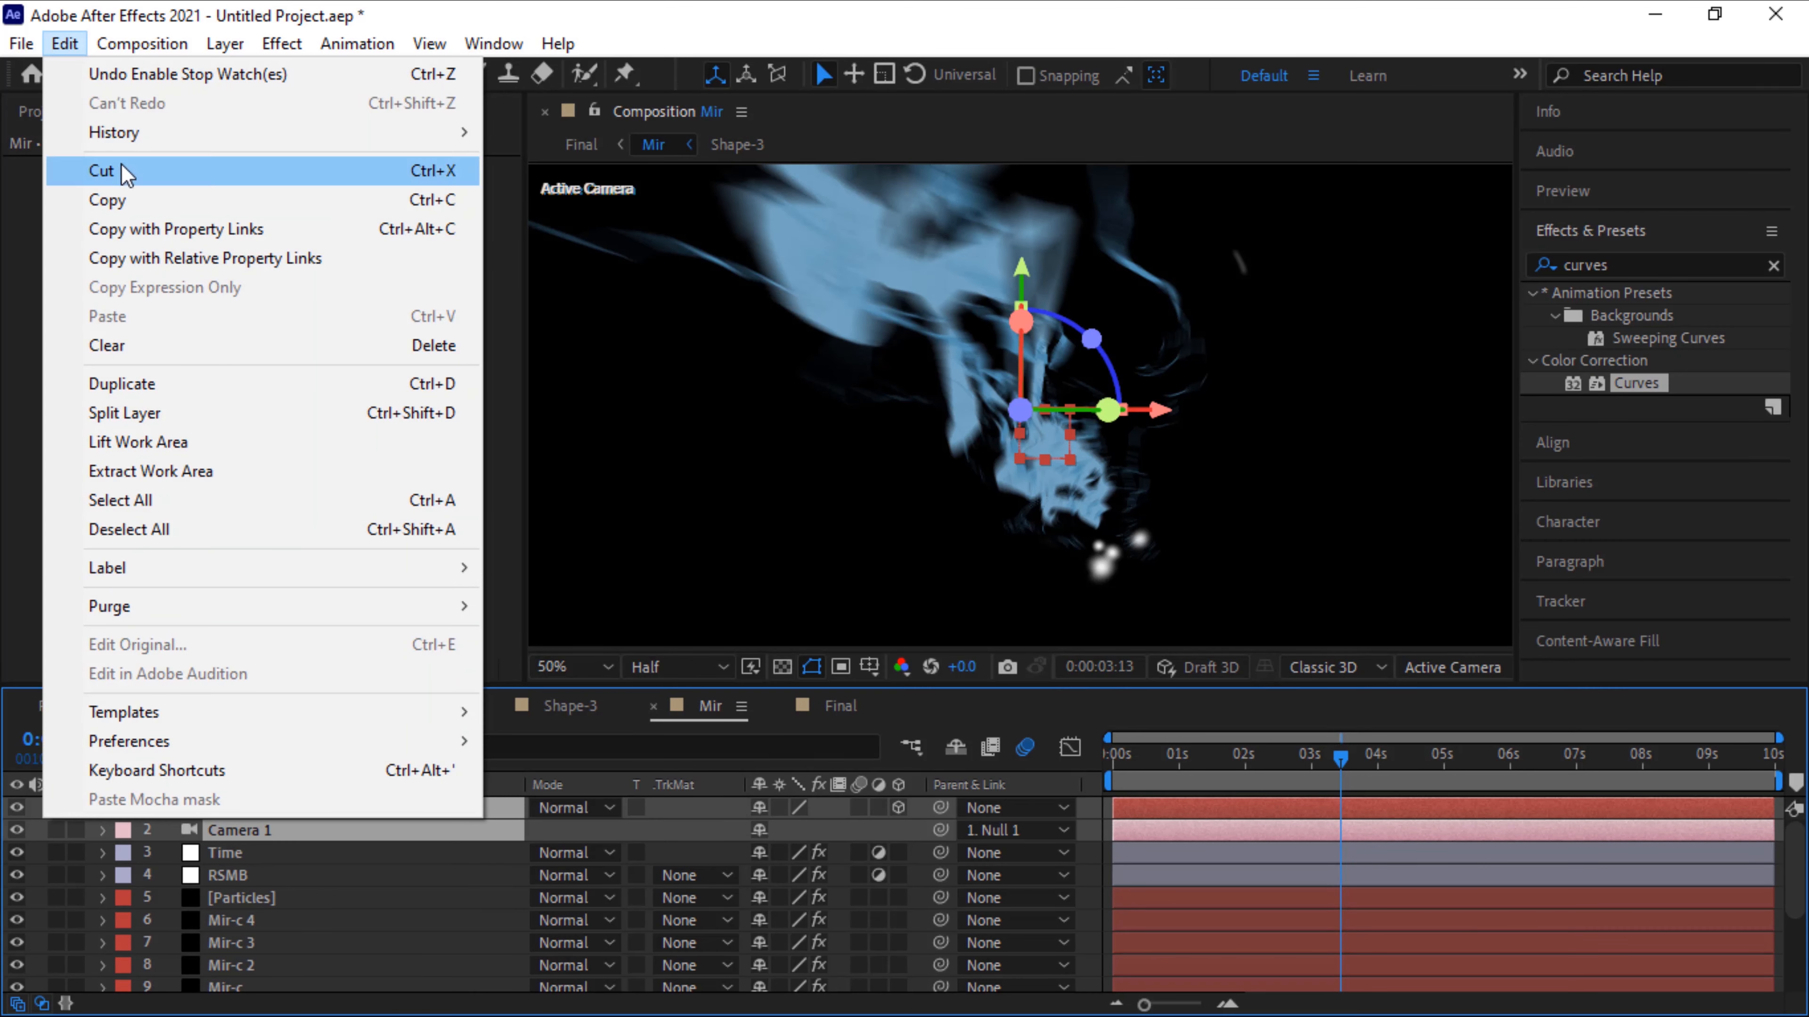
left_click(134, 200)
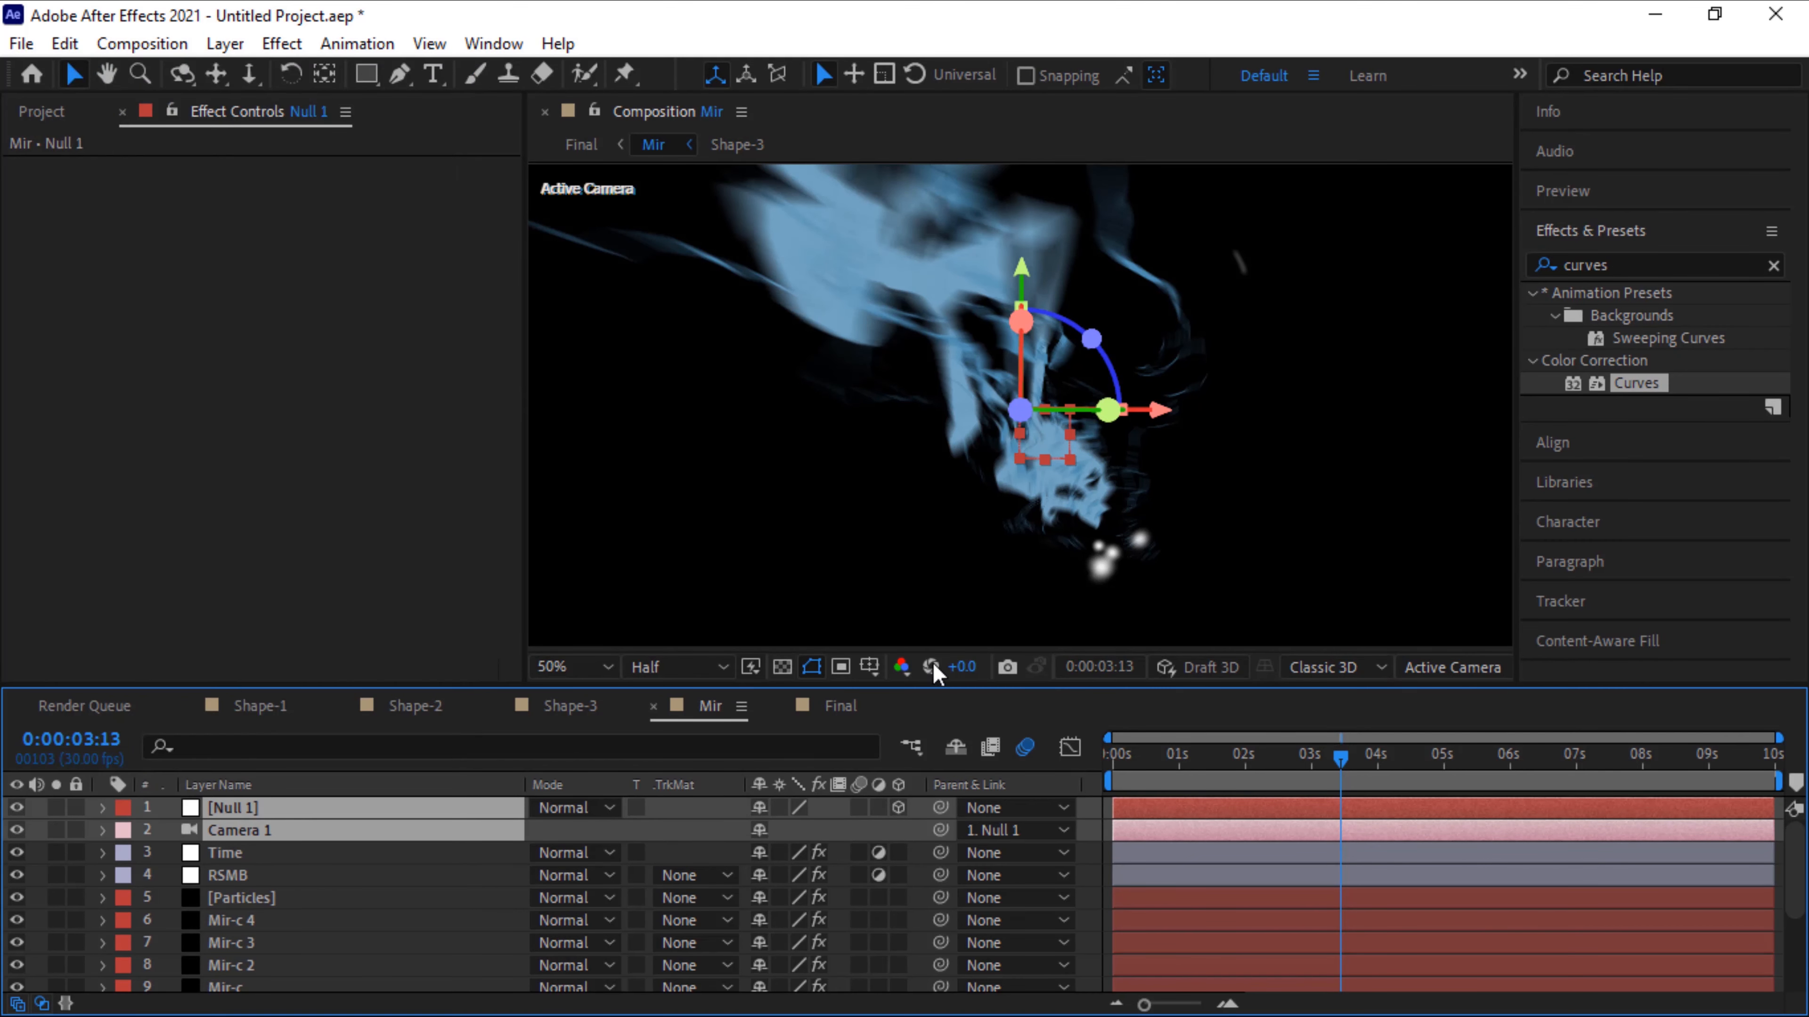
left_click(833, 707)
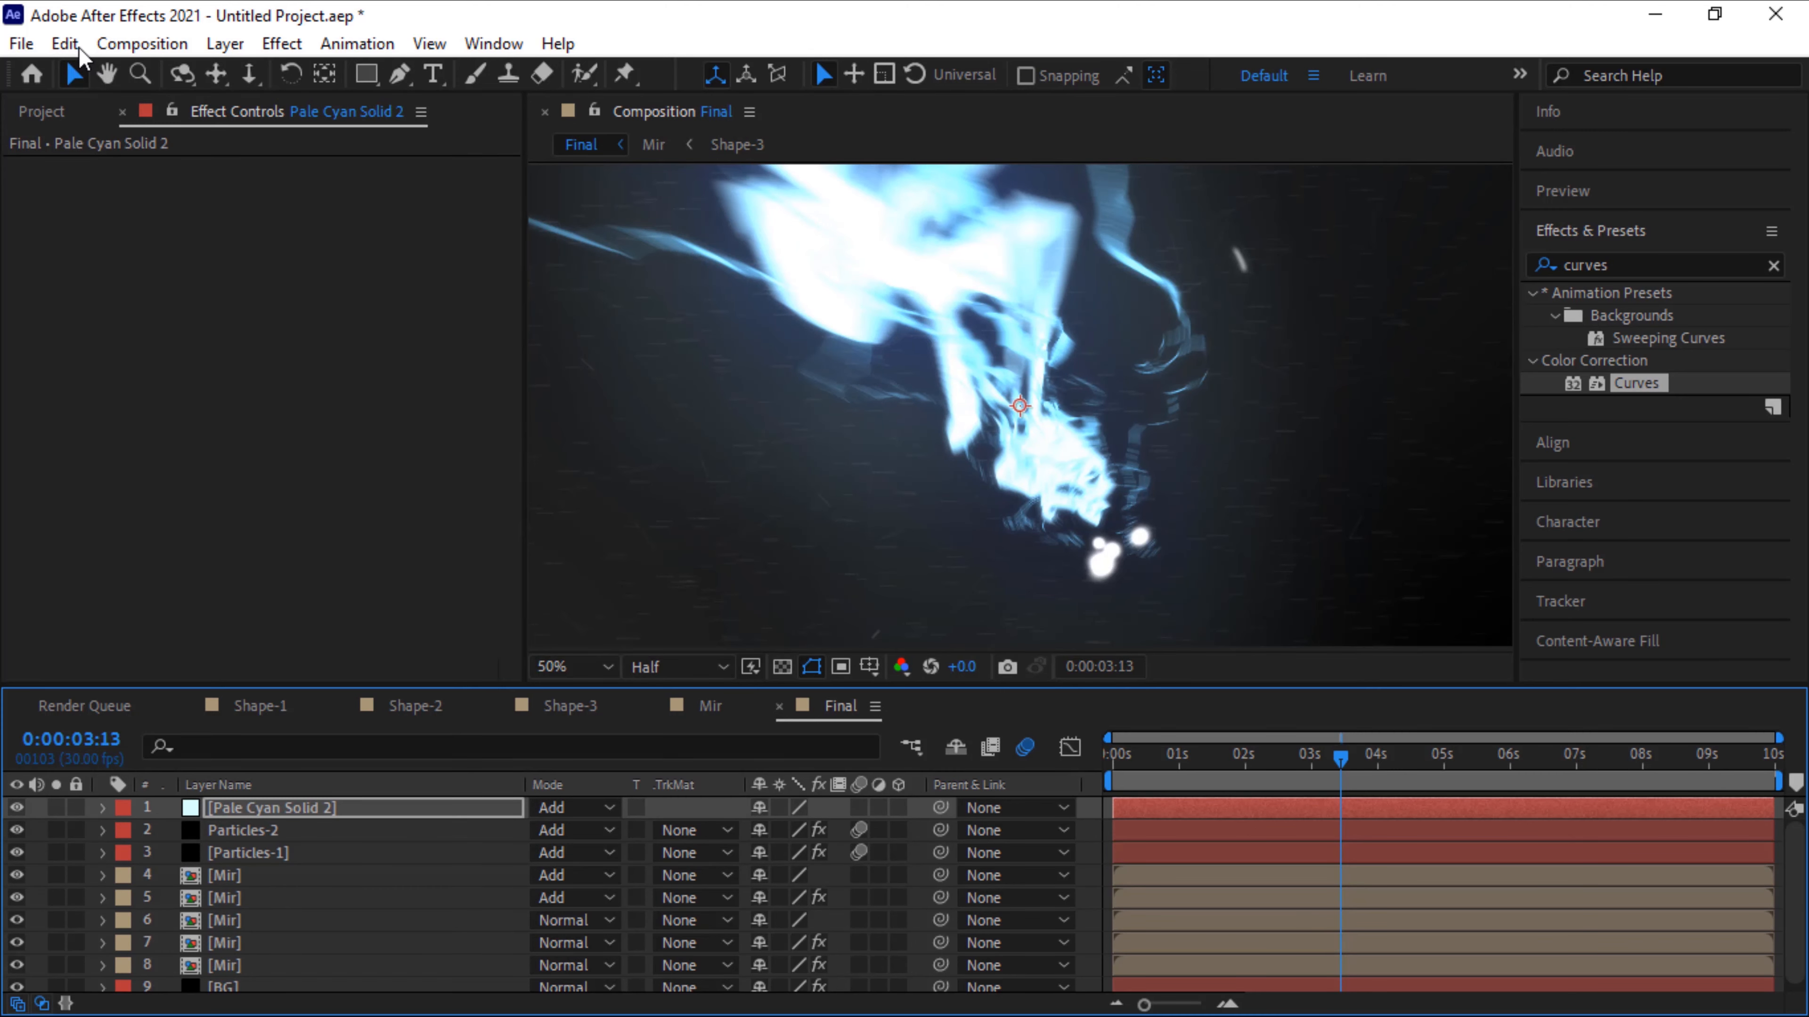
left_click(71, 45)
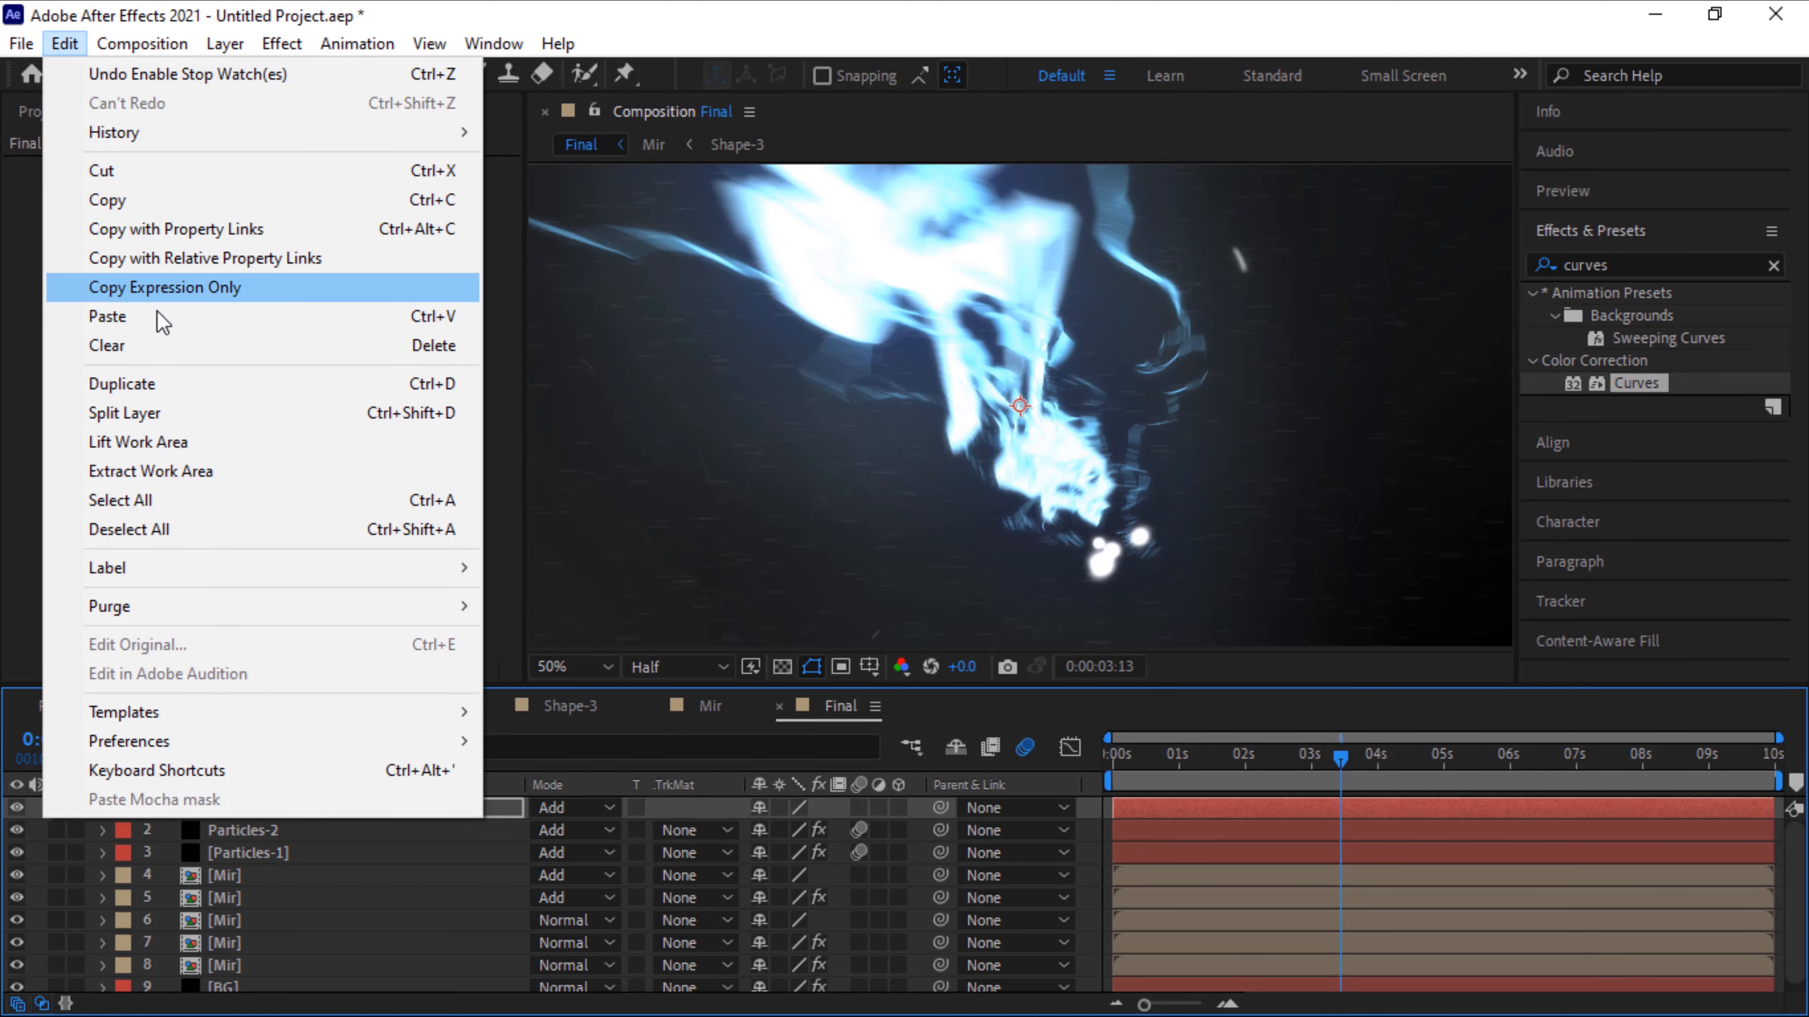
left_click(157, 315)
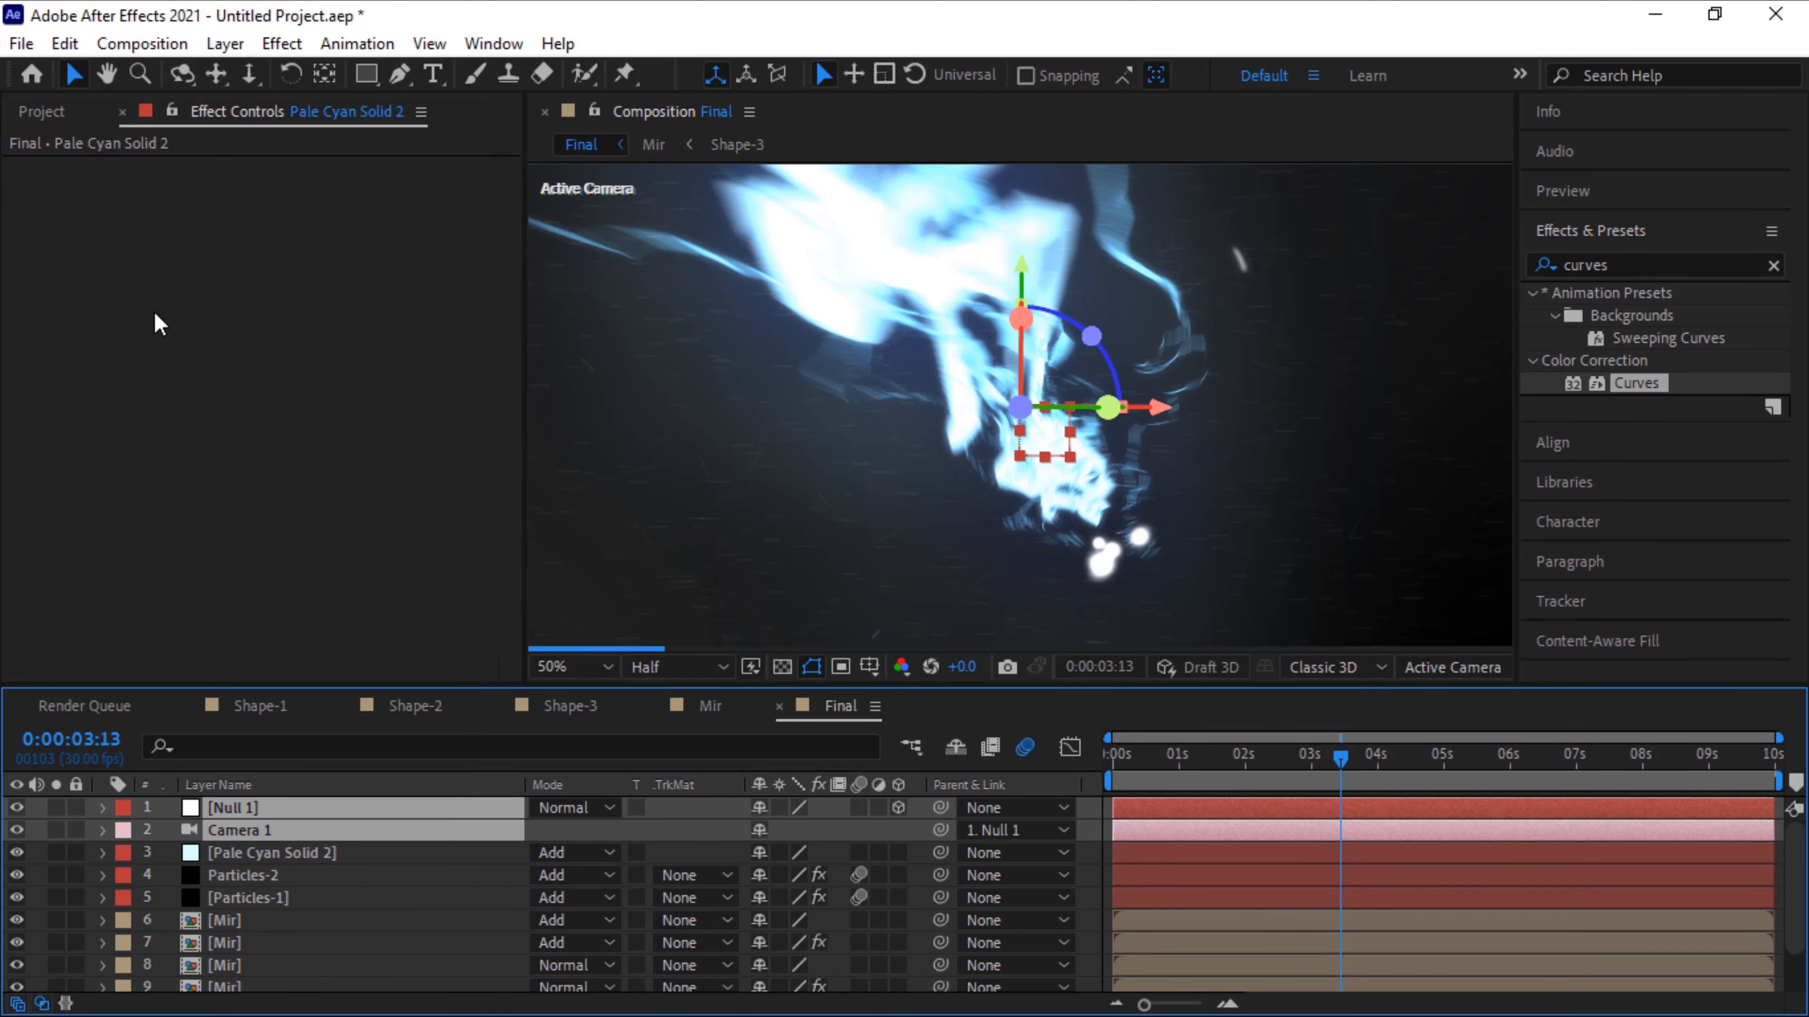
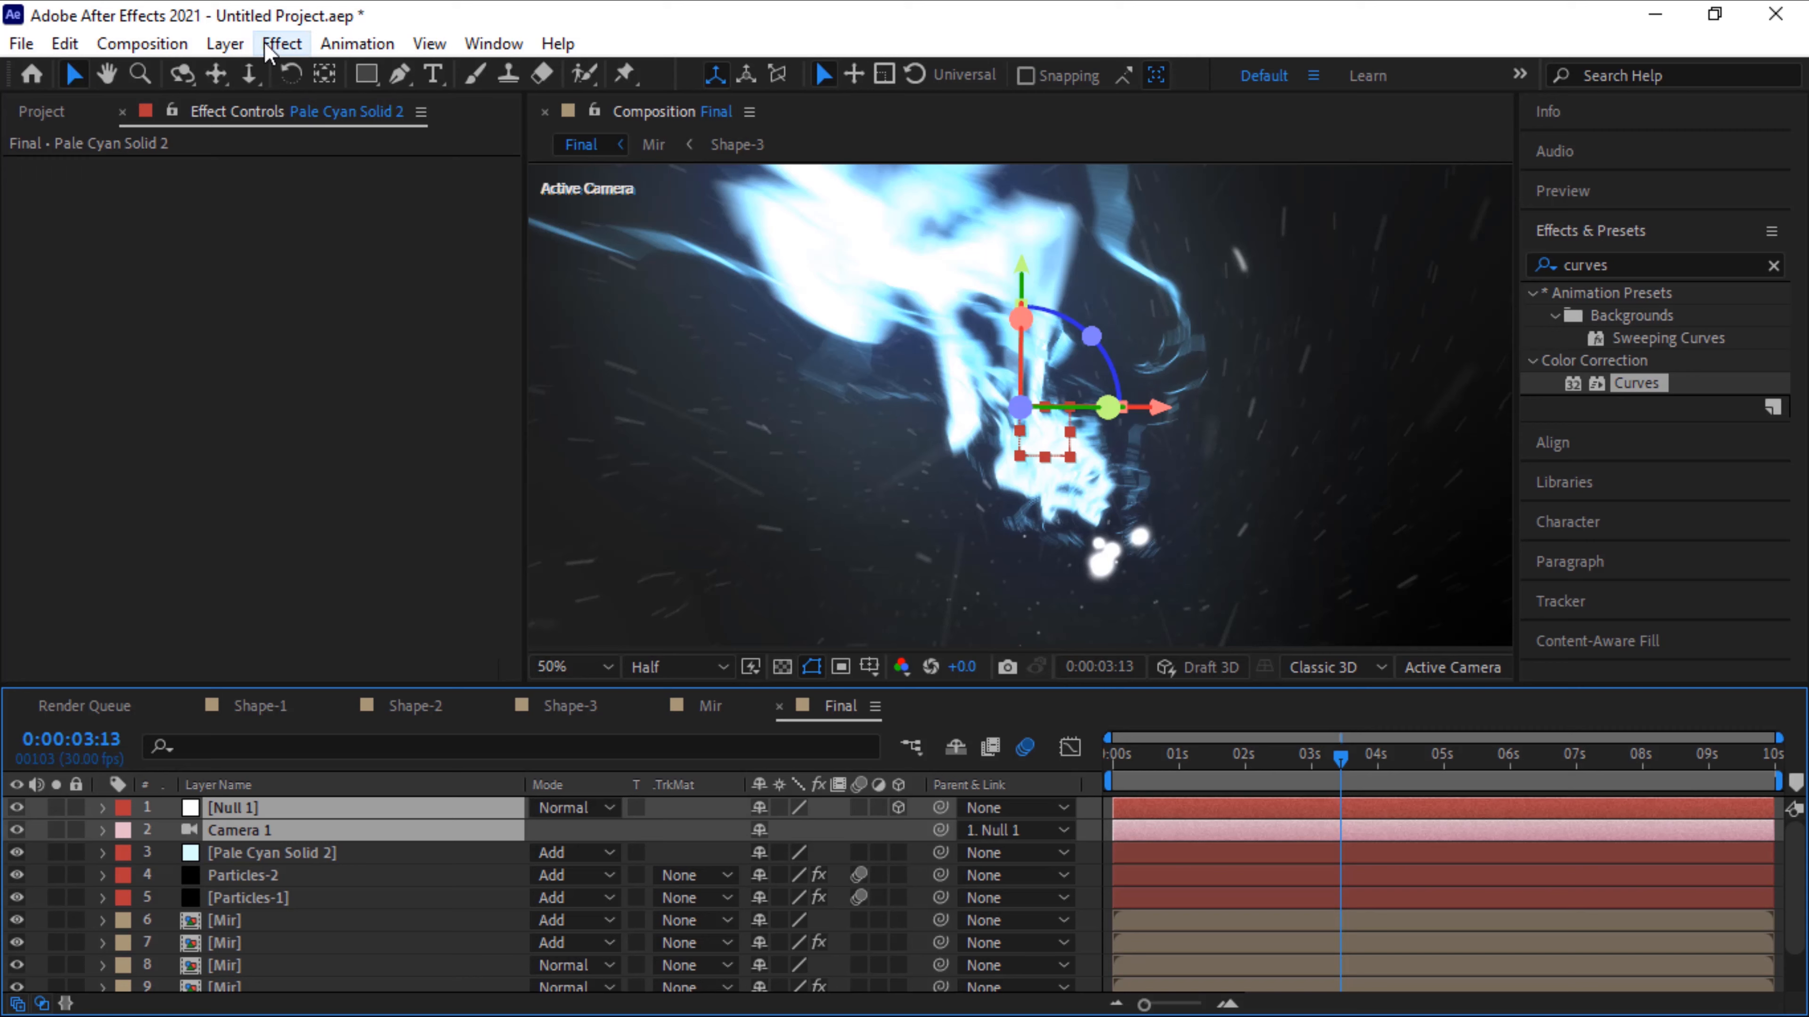
Create a new adjustment layer above all layers in Final and name it CC
left_click(225, 44)
mouse_move(579, 86)
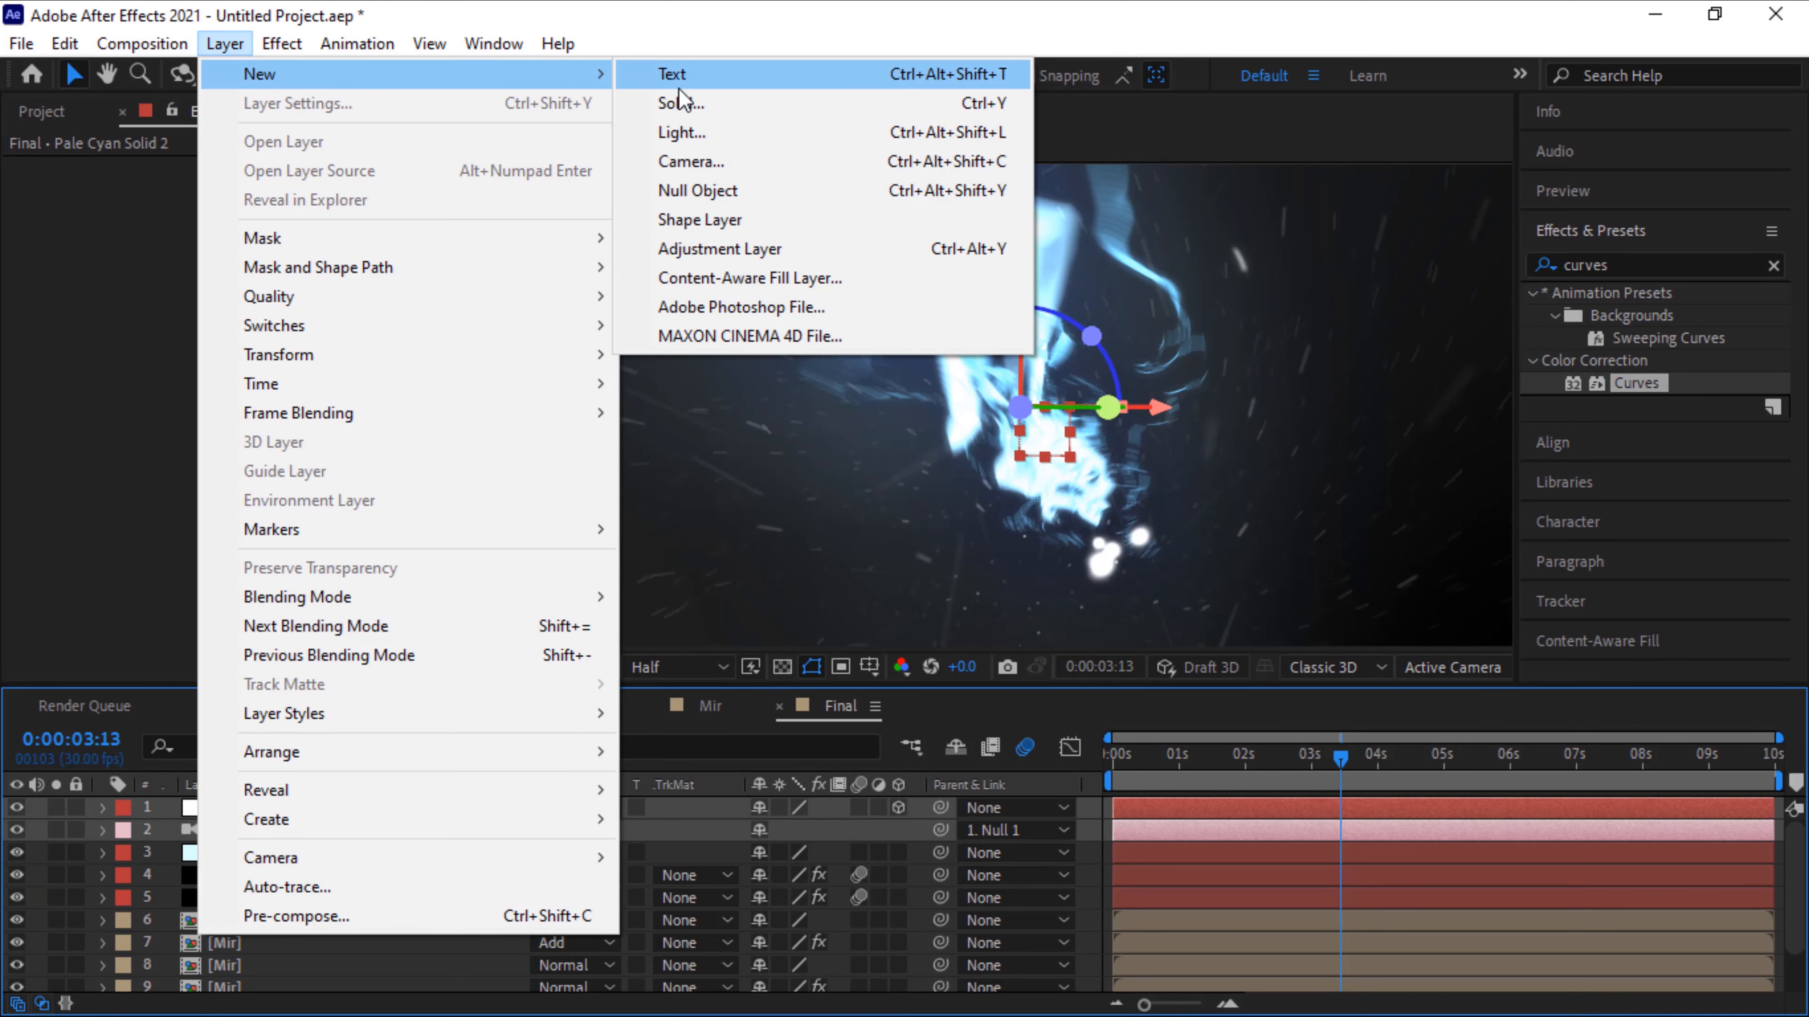
left_click(750, 250)
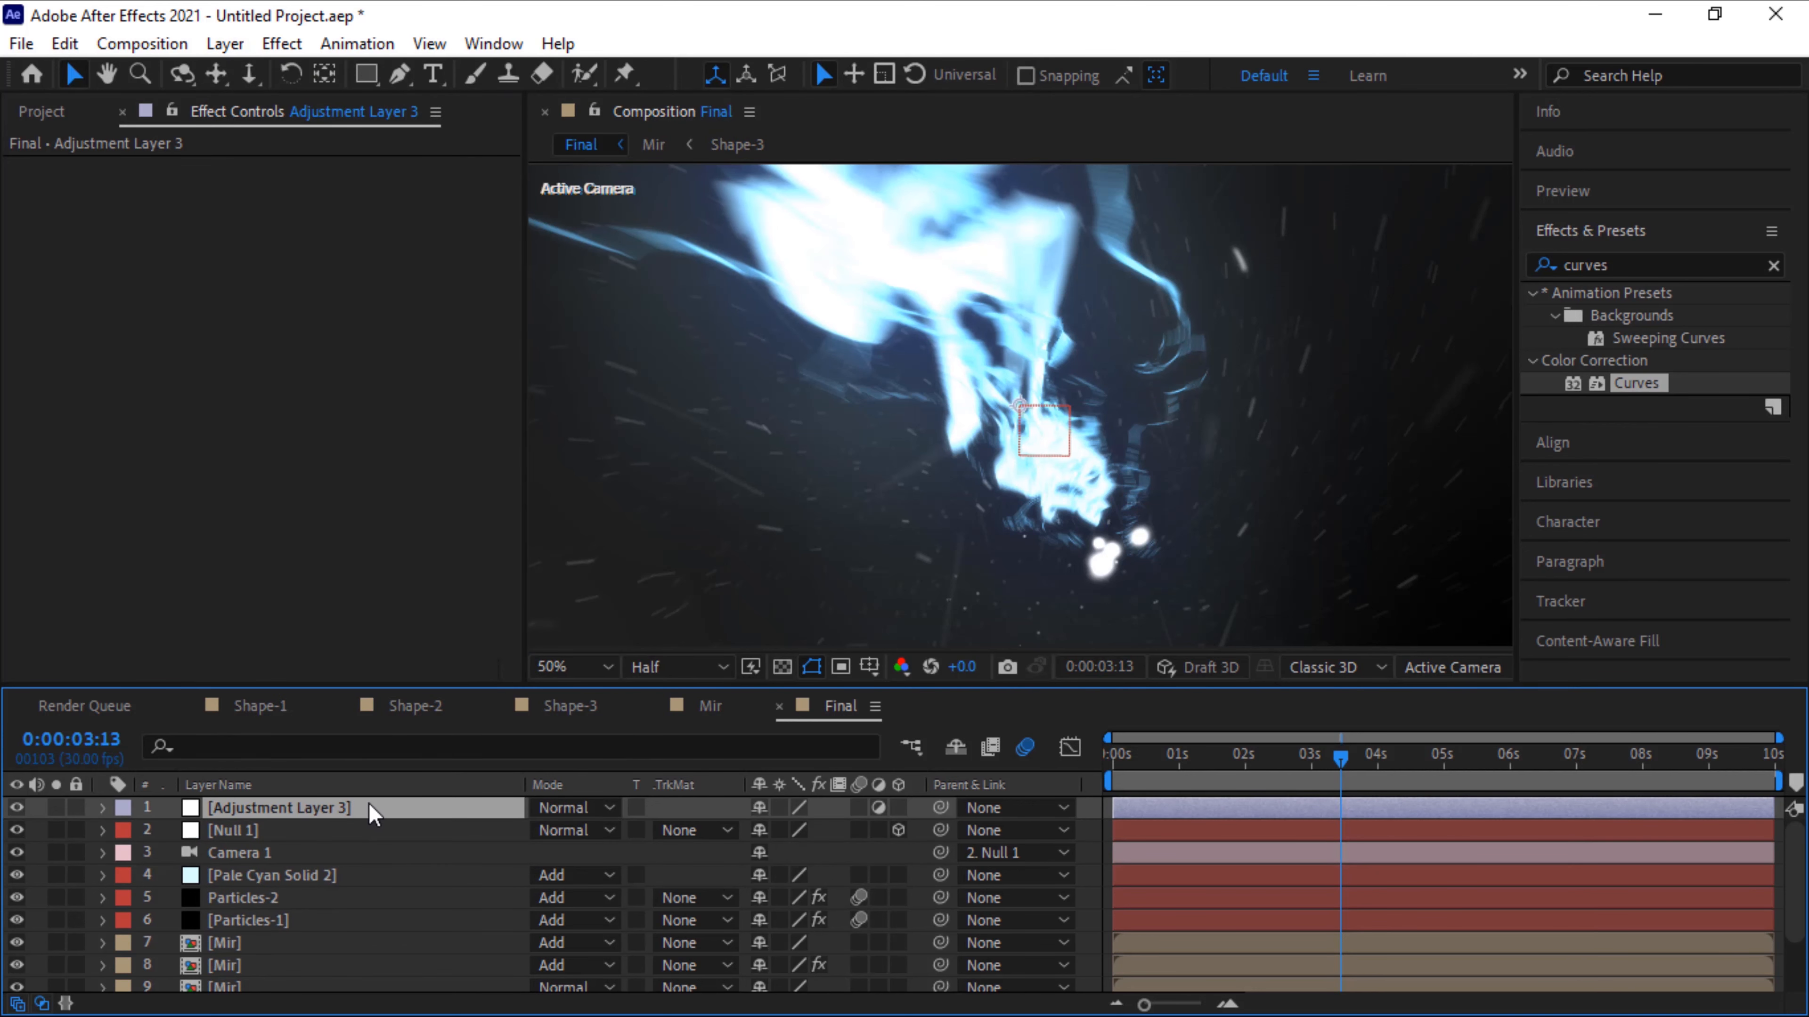
key("Return")
type("CC")
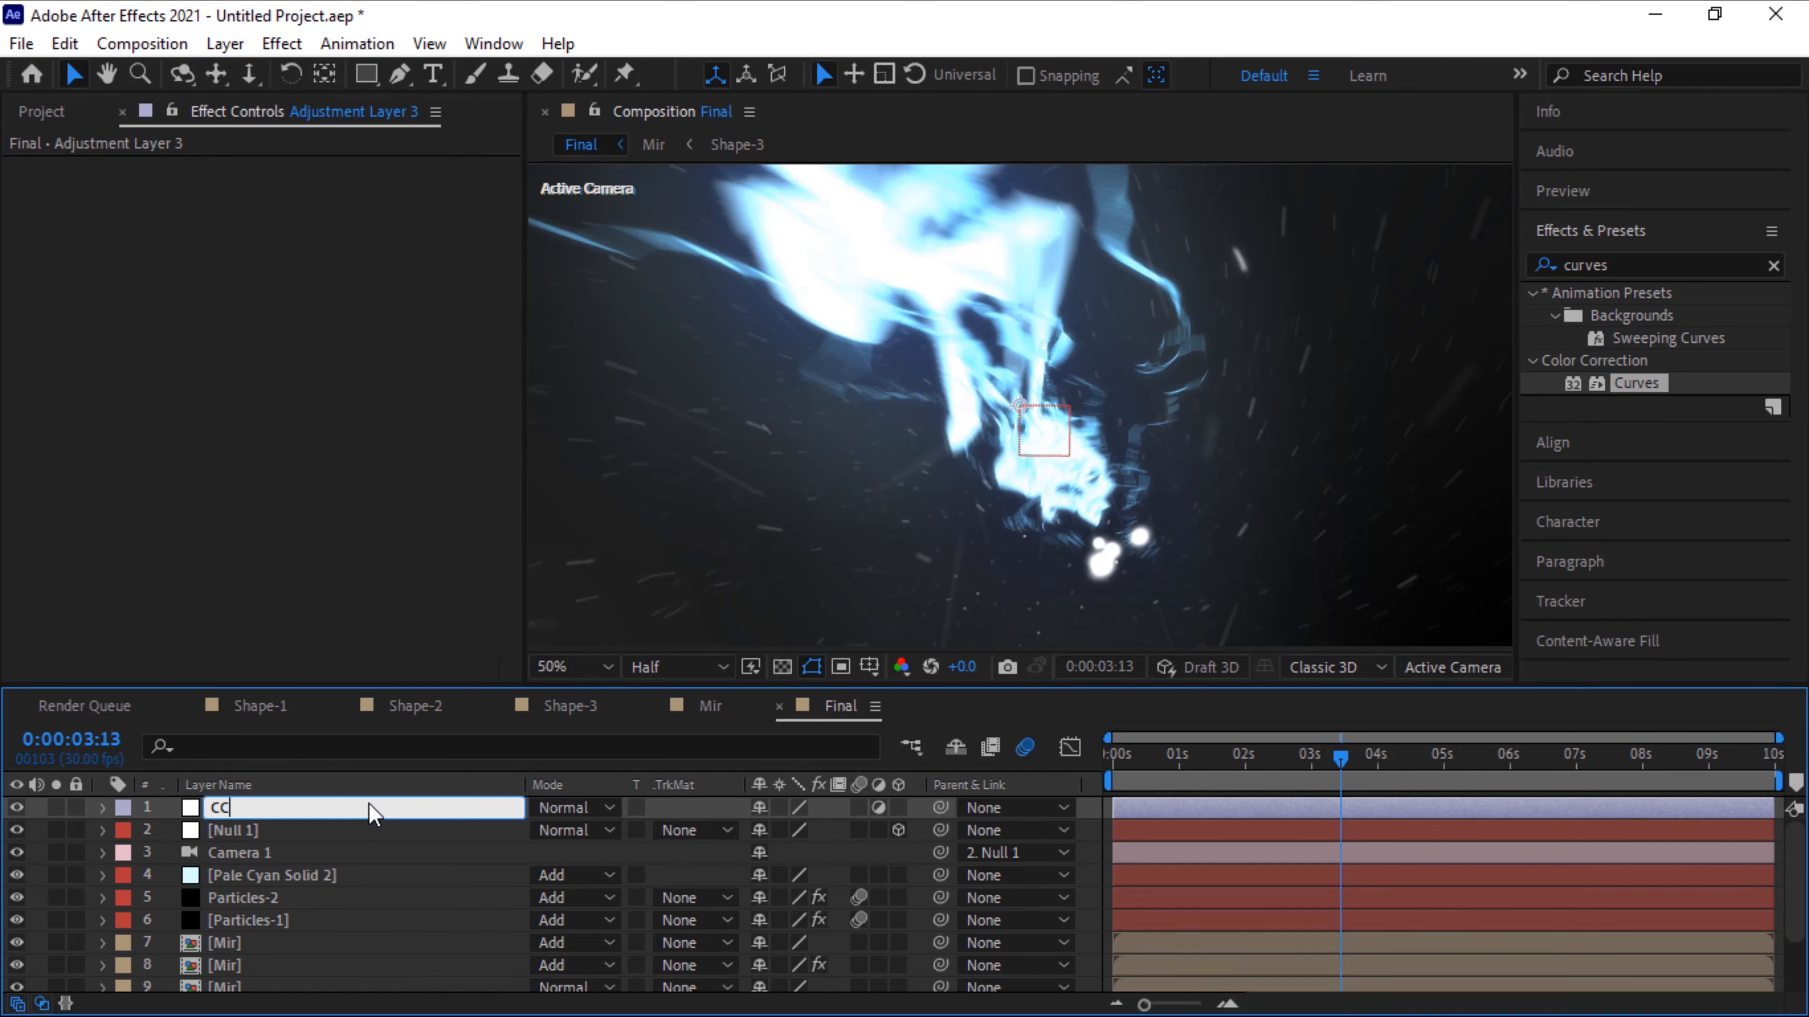
key("Return")
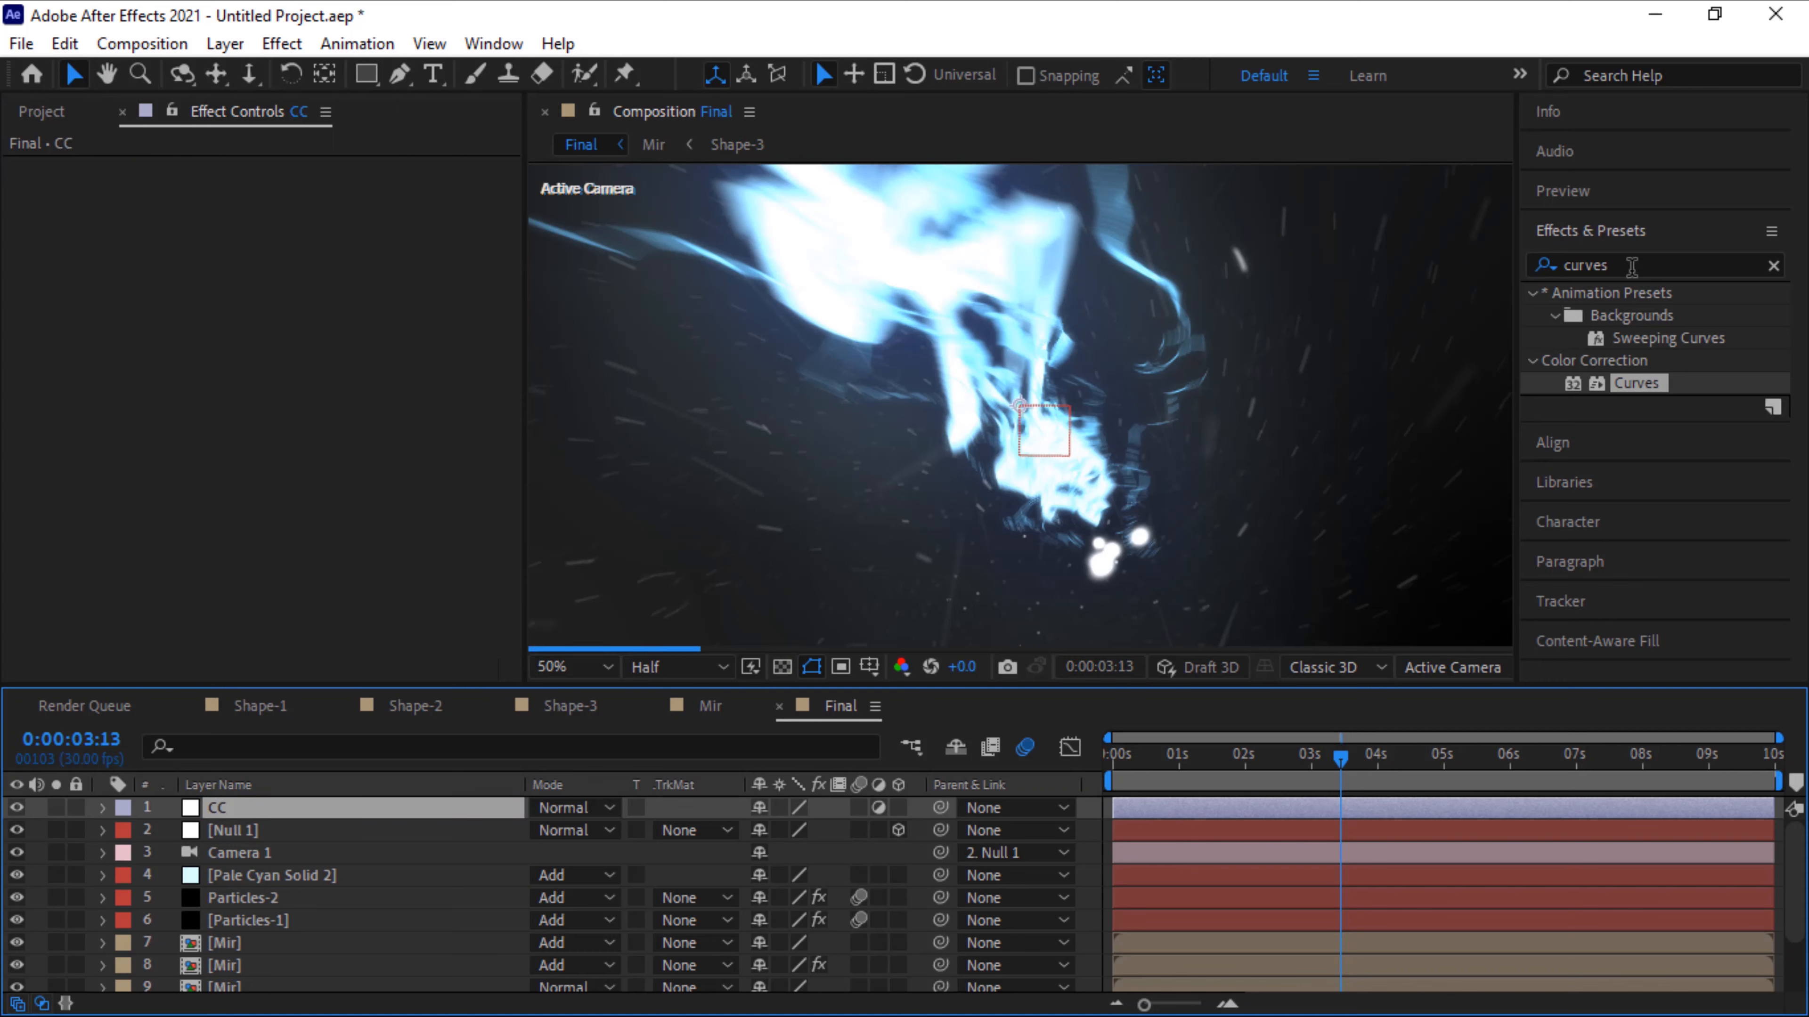
Apply the Curves effect to the CC layer and bend the RGB curve into a gentle S, raising highlights and lowering shadows
left_click_drag(1638, 383, 253, 293)
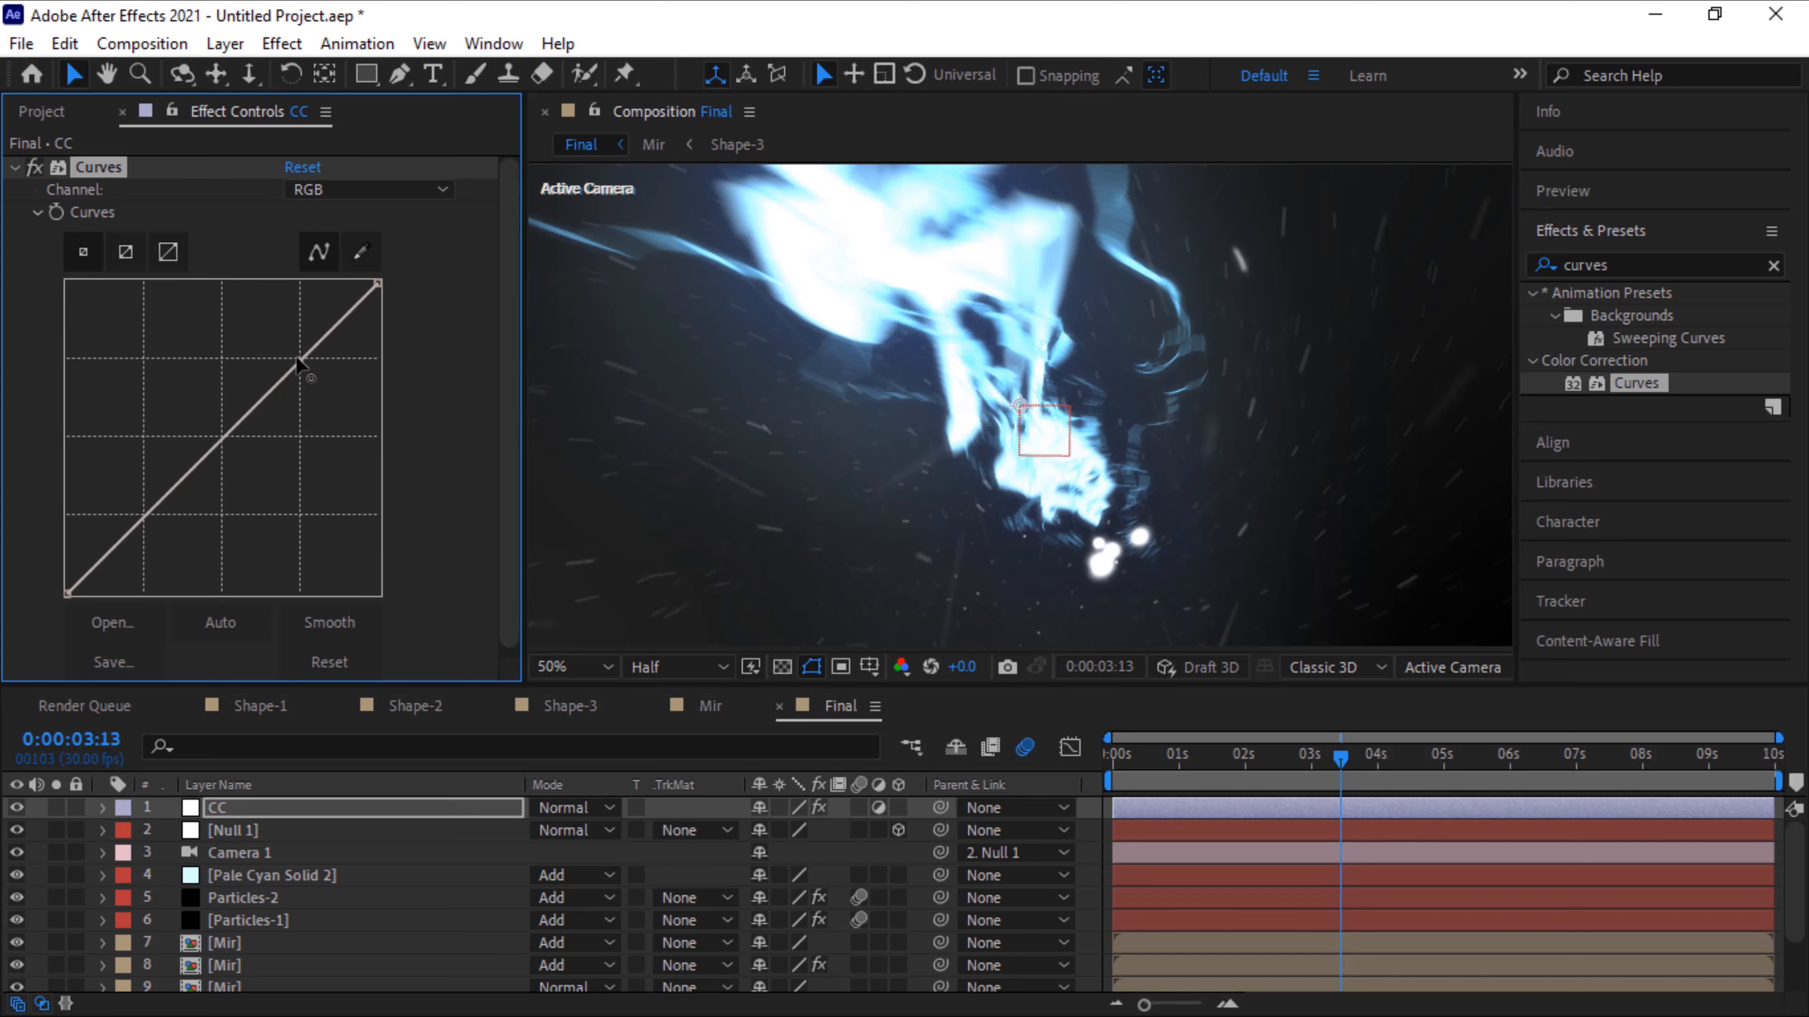
left_click_drag(294, 360, 288, 352)
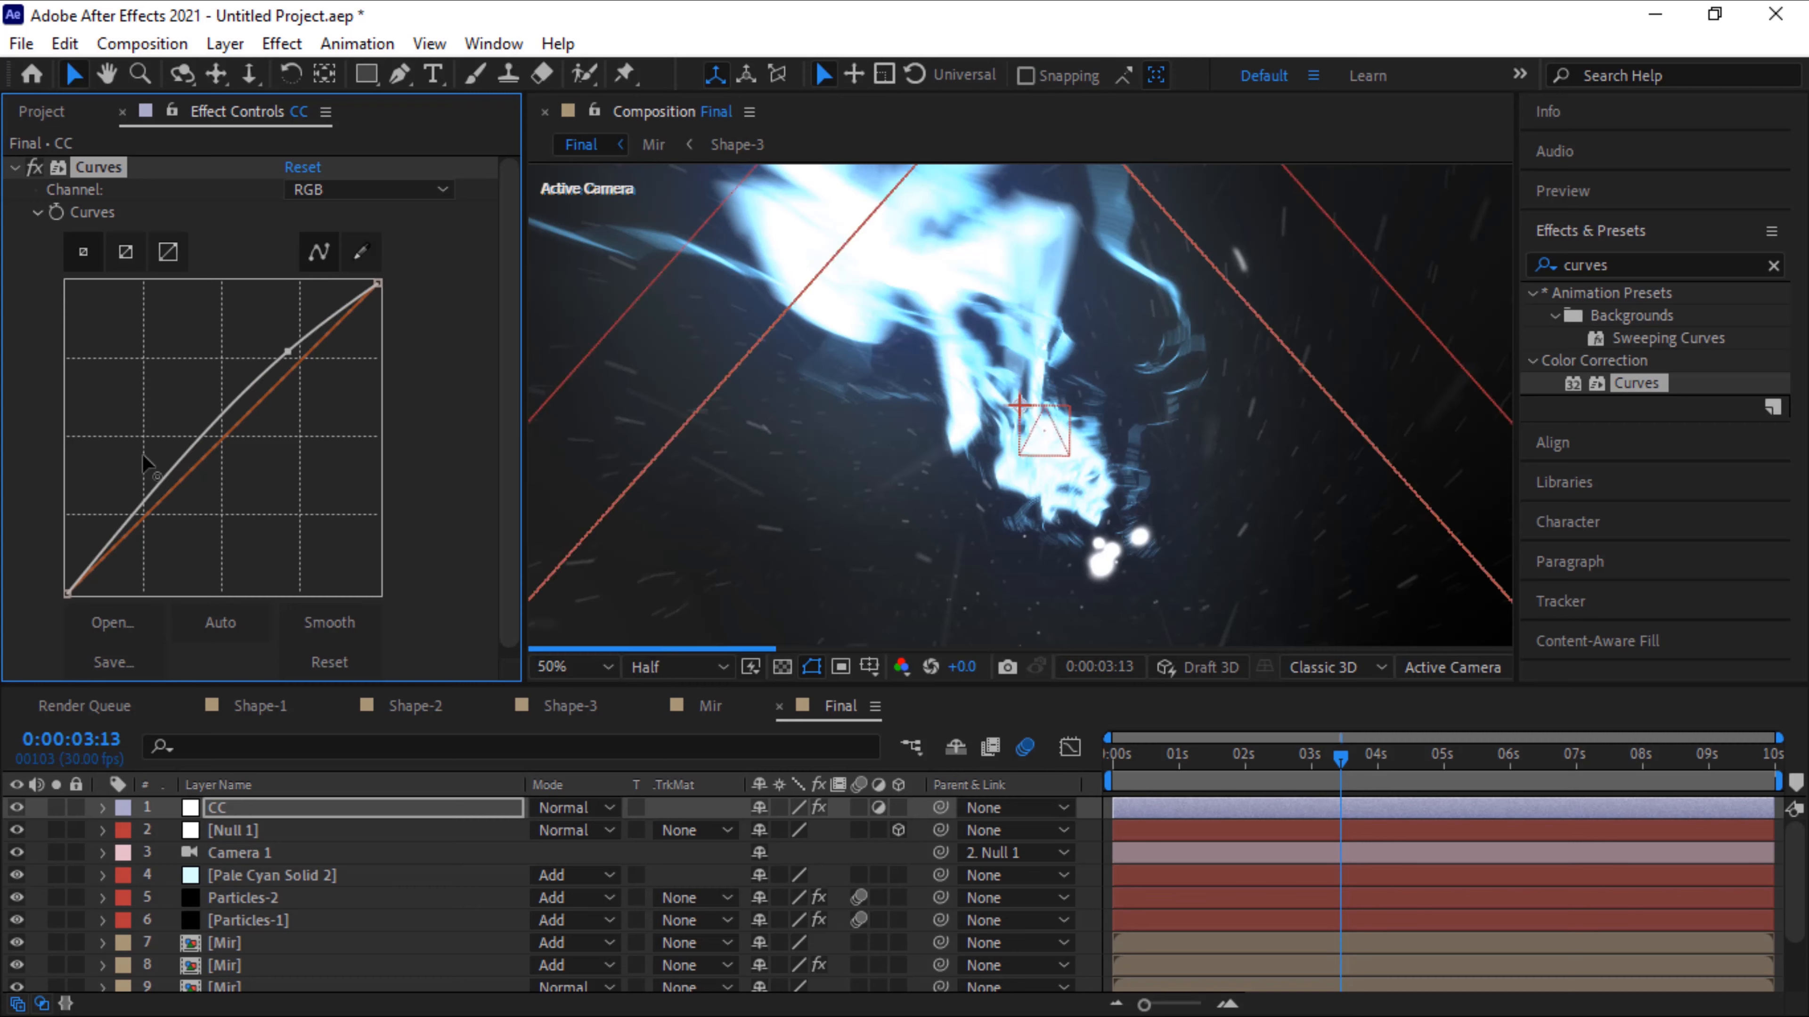
left_click_drag(144, 503, 157, 517)
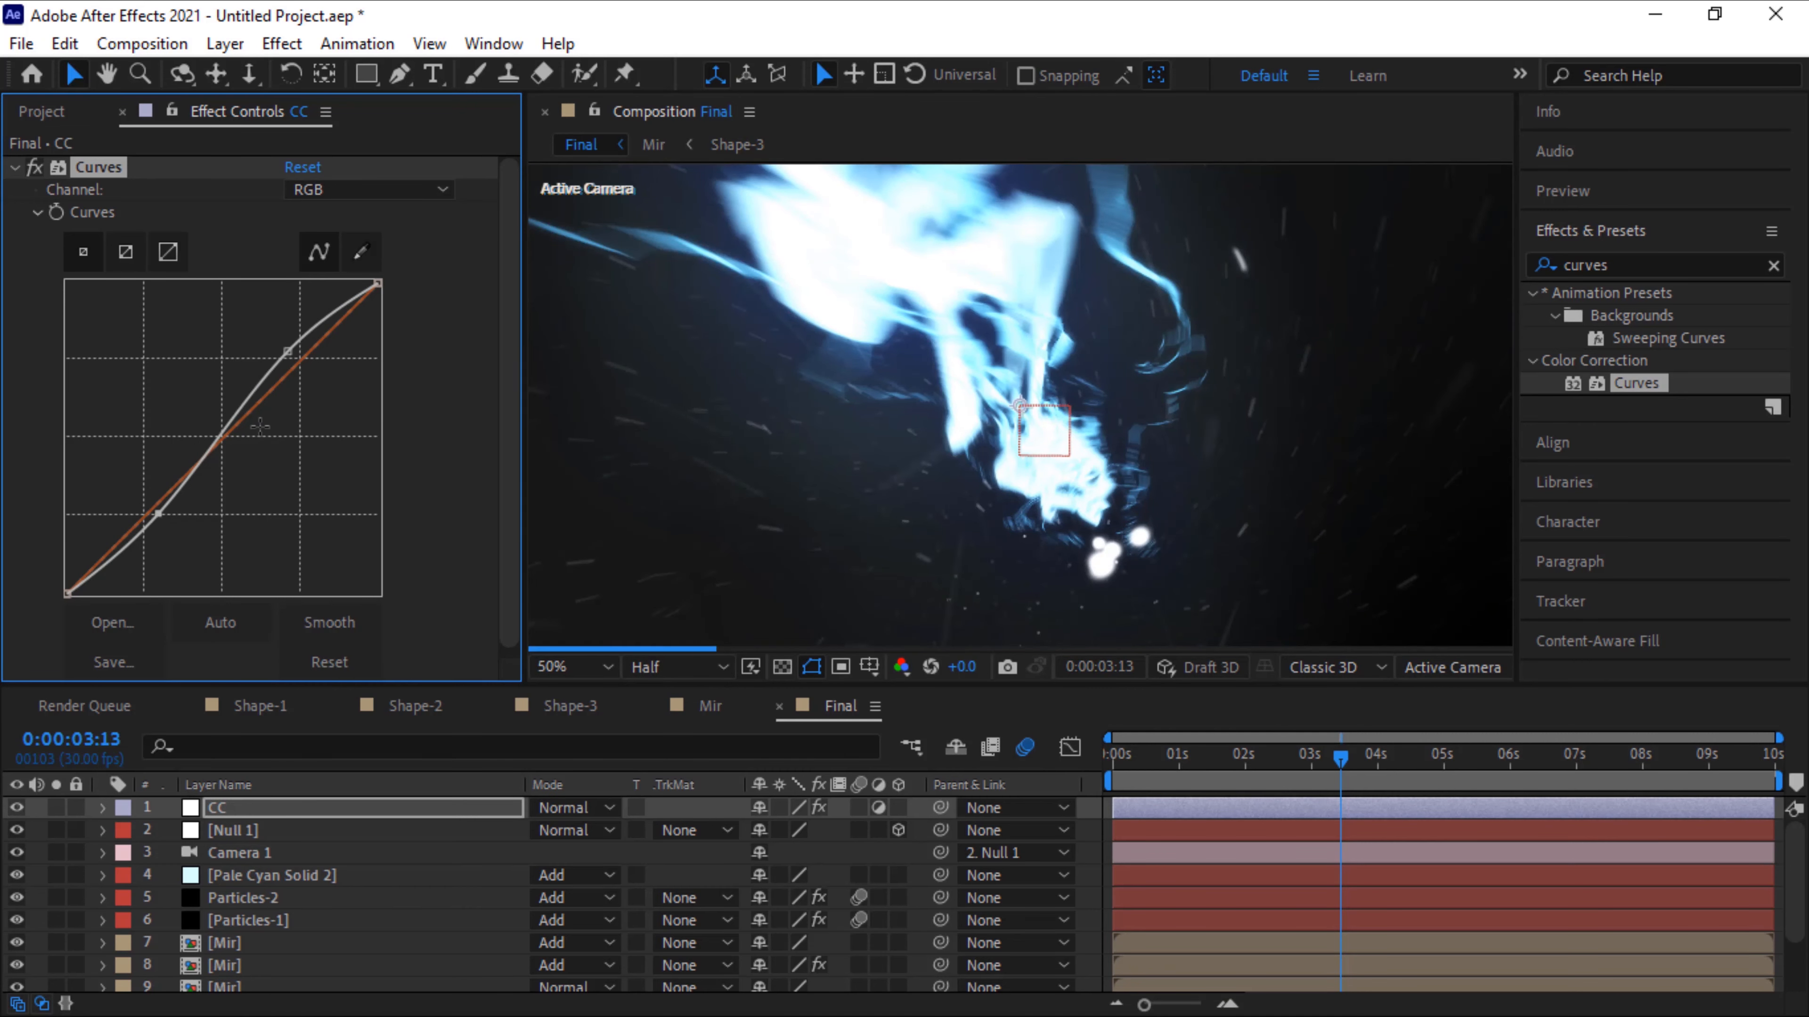
Lower the Red channel curve of the CC layer's Curves effect with a point in the upper tones
left_click(365, 200)
left_click(367, 242)
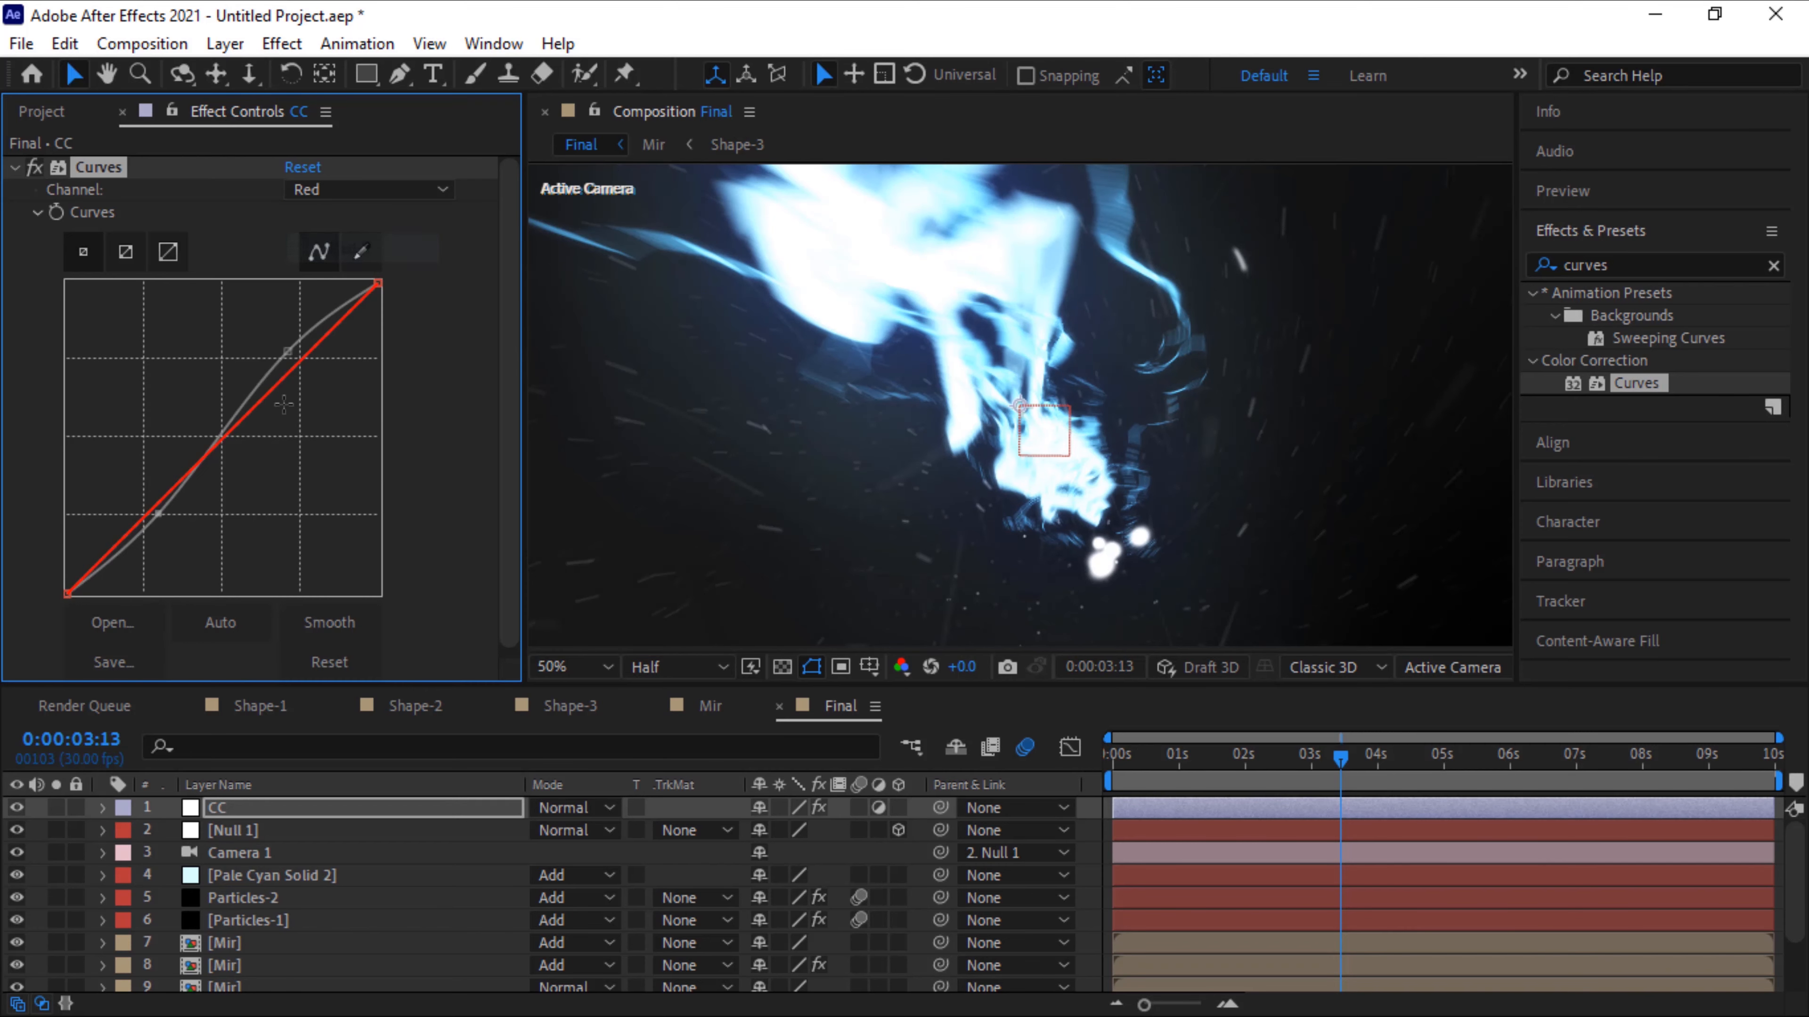
left_click_drag(312, 353, 330, 370)
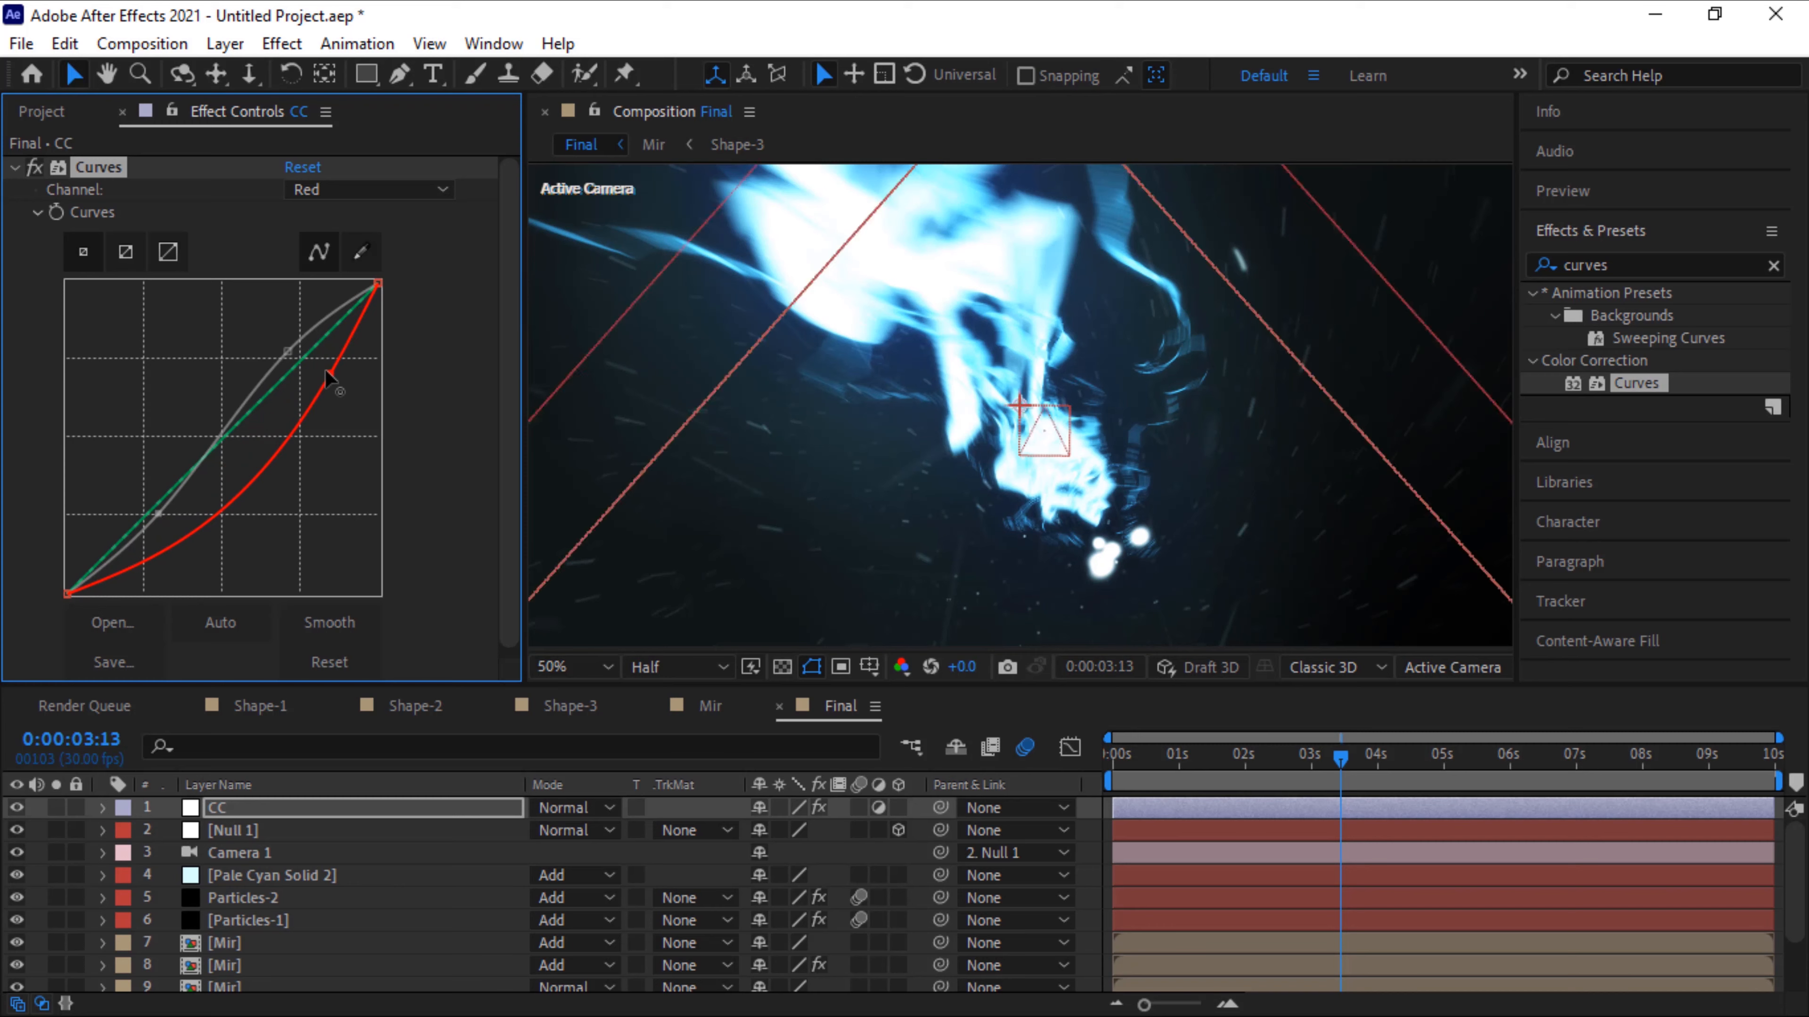
left_click_drag(325, 370, 331, 354)
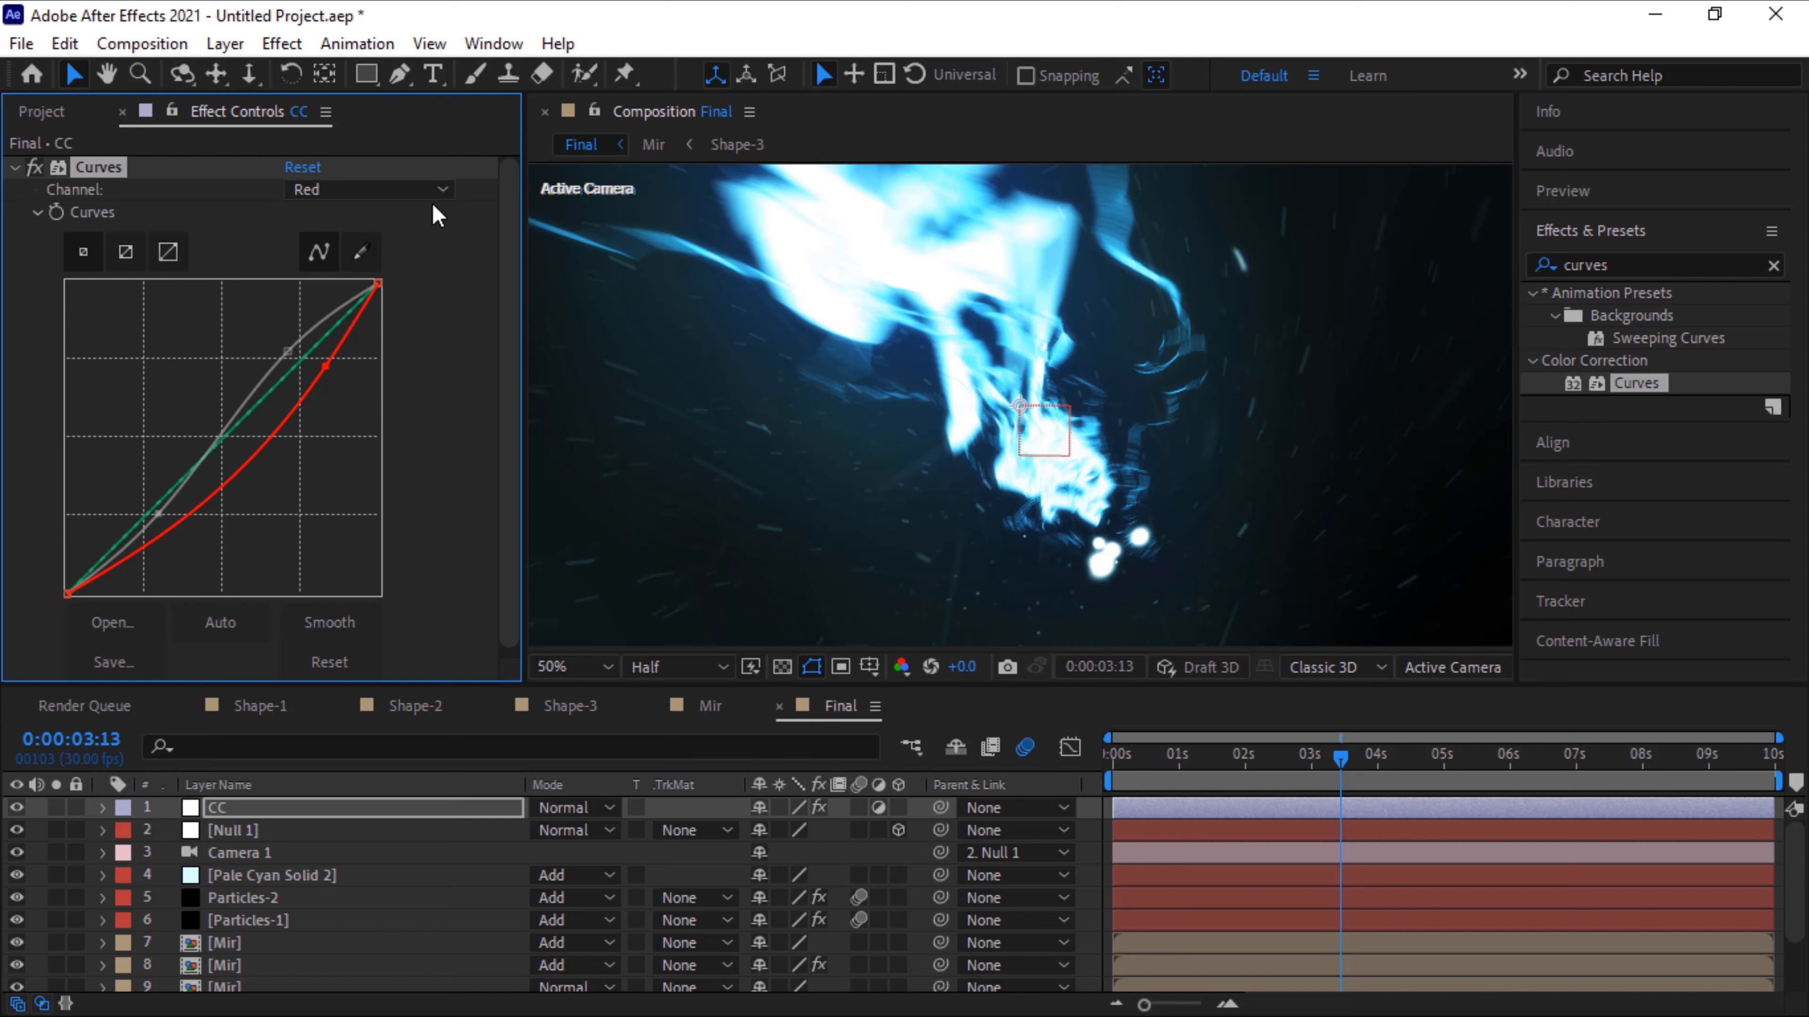
Raise the Green channel curve slightly in the upper tones and lift the Blue channel curve in the midtones
left_click(384, 191)
left_click(408, 281)
left_click_drag(307, 353, 300, 351)
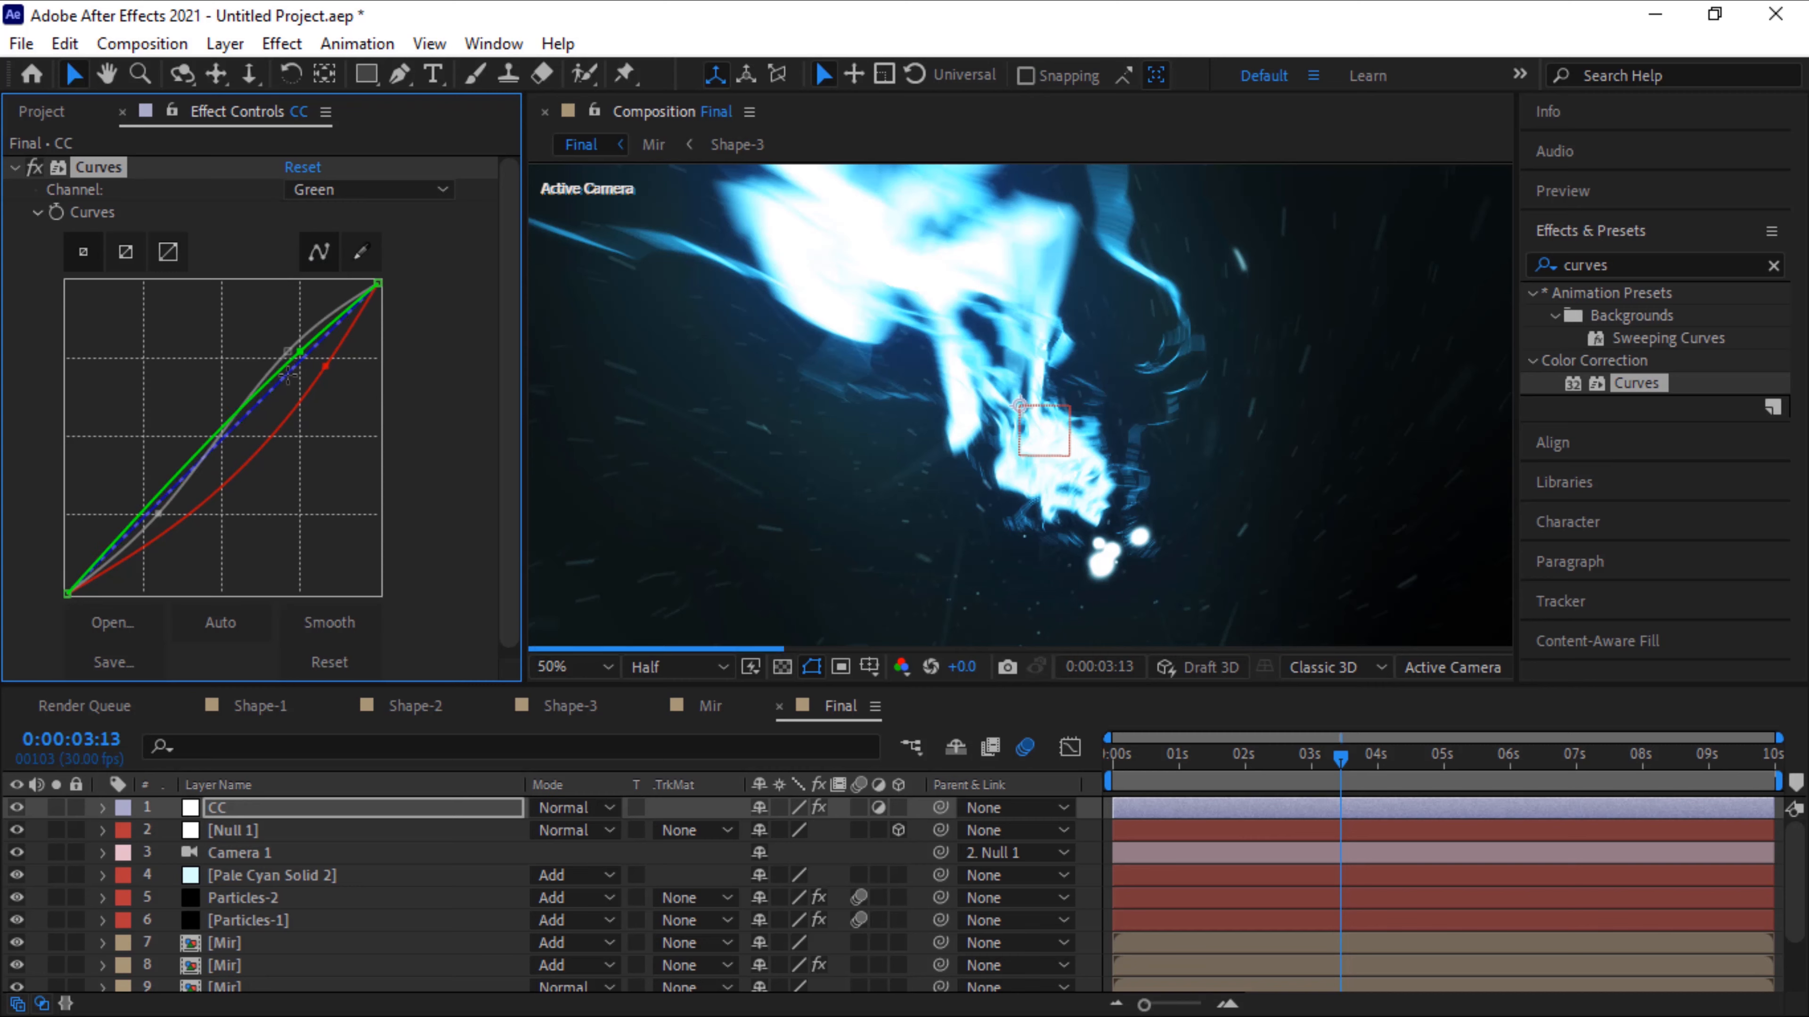
left_click(401, 191)
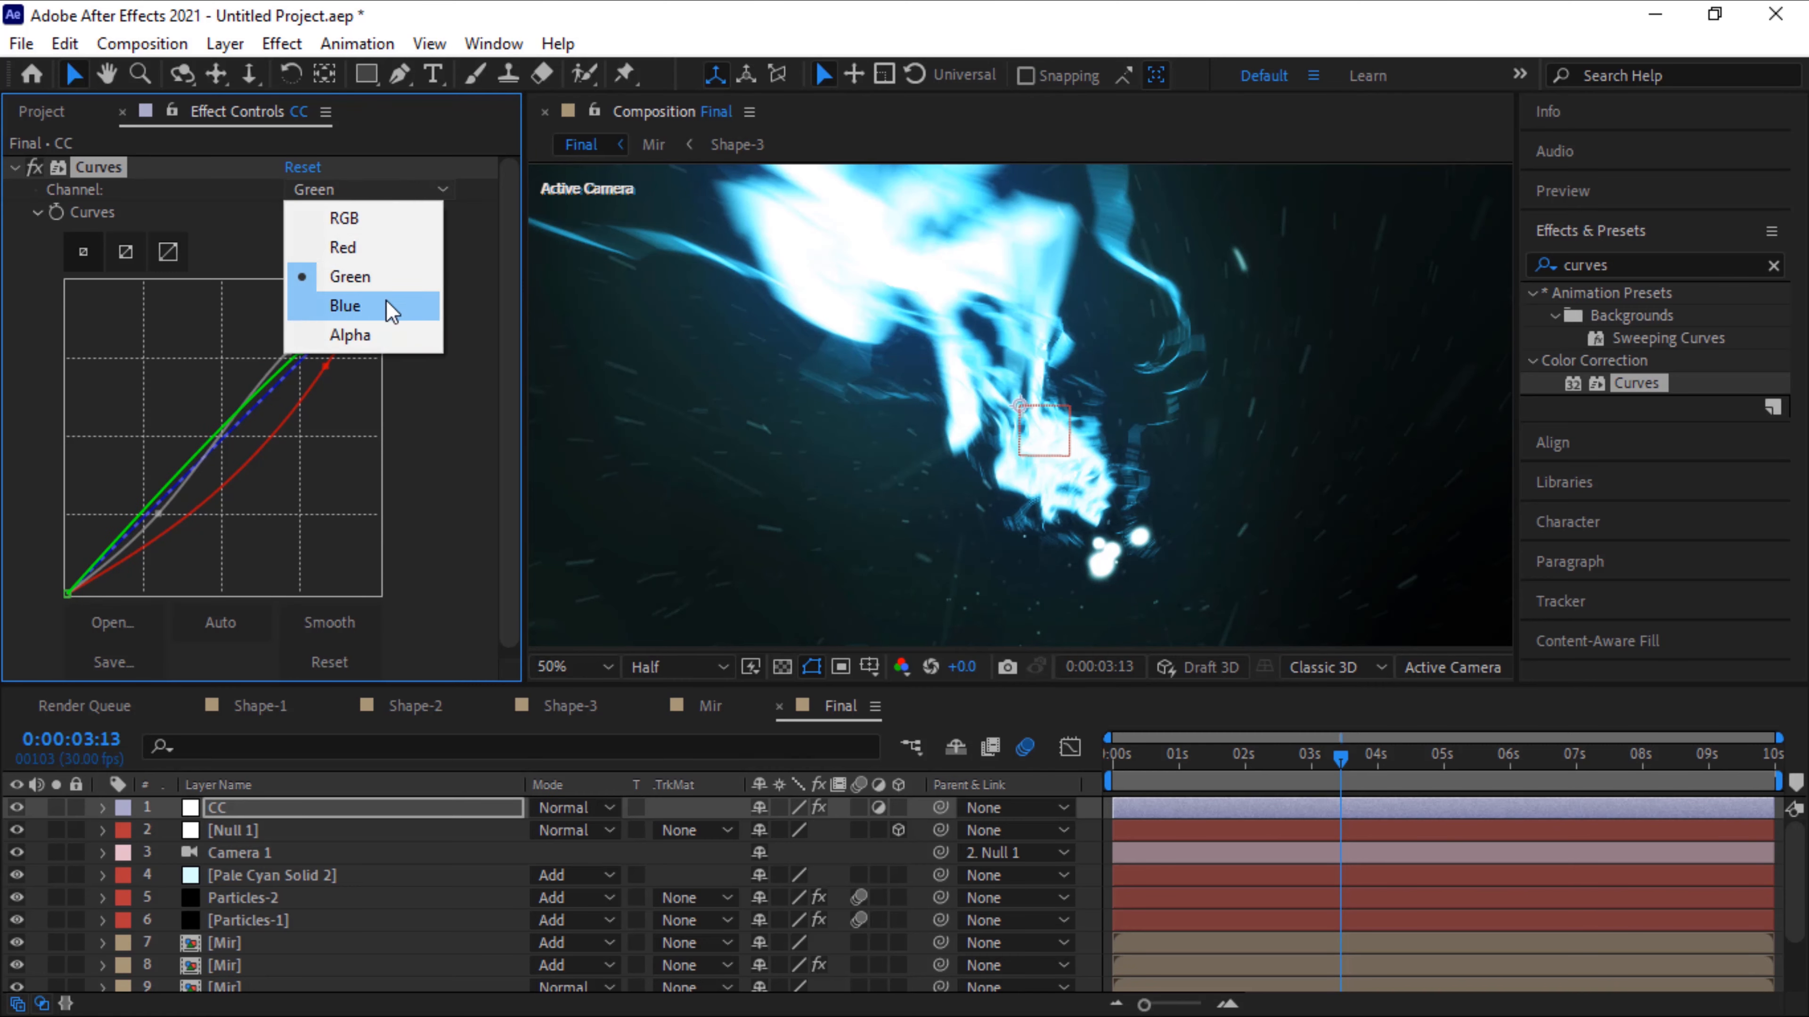
left_click(390, 311)
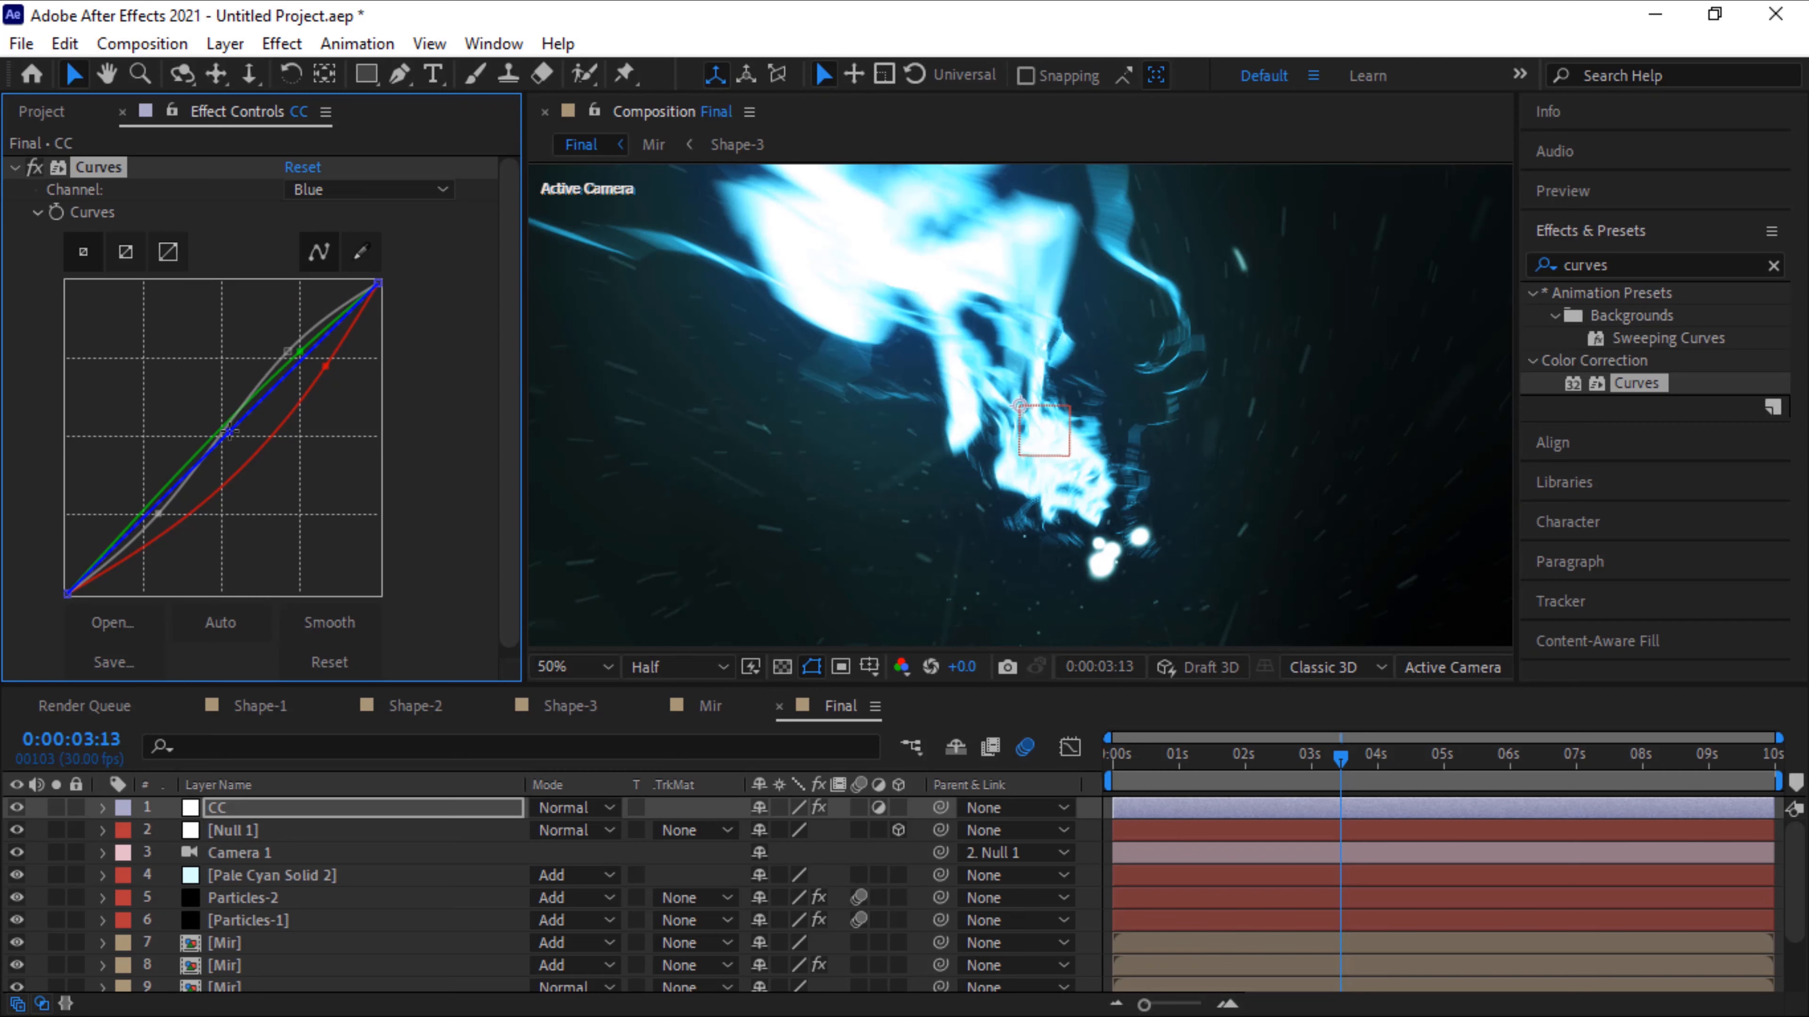
left_click_drag(228, 430, 216, 401)
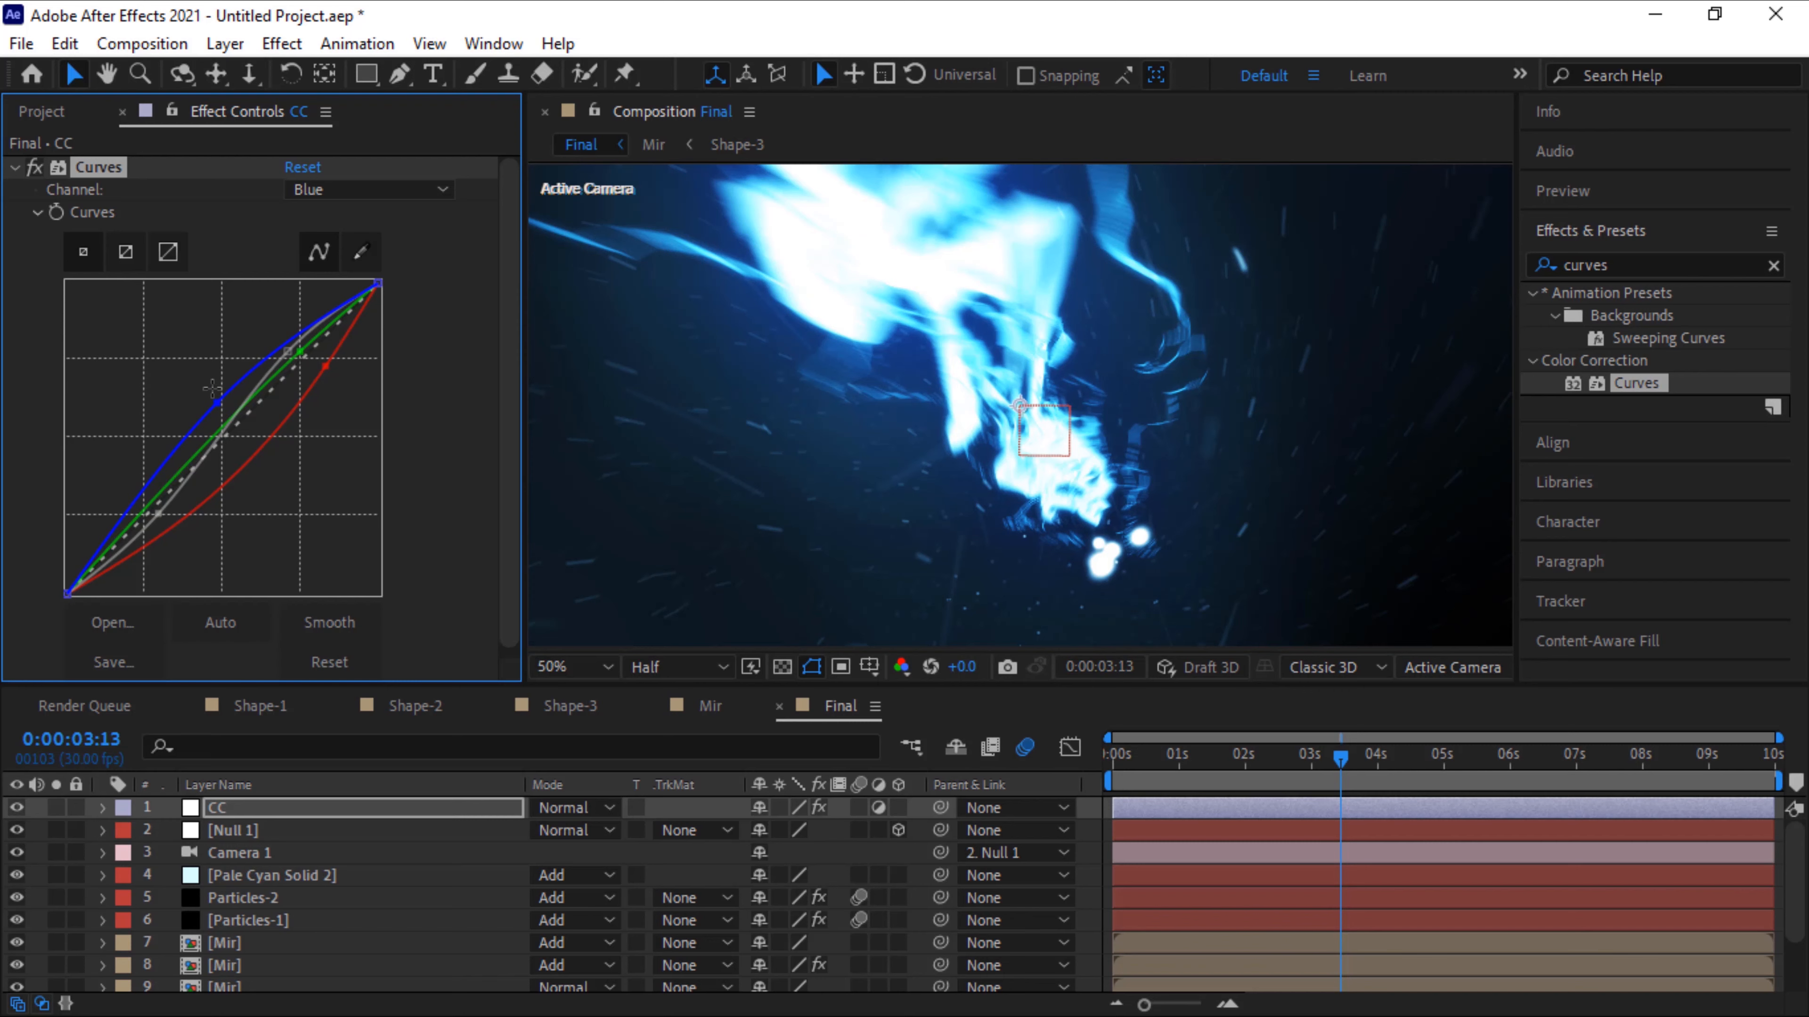
Refine the CC layer's Curves with a stronger blue lift and extra midtone points on the red and green curves
key("ctrl+v")
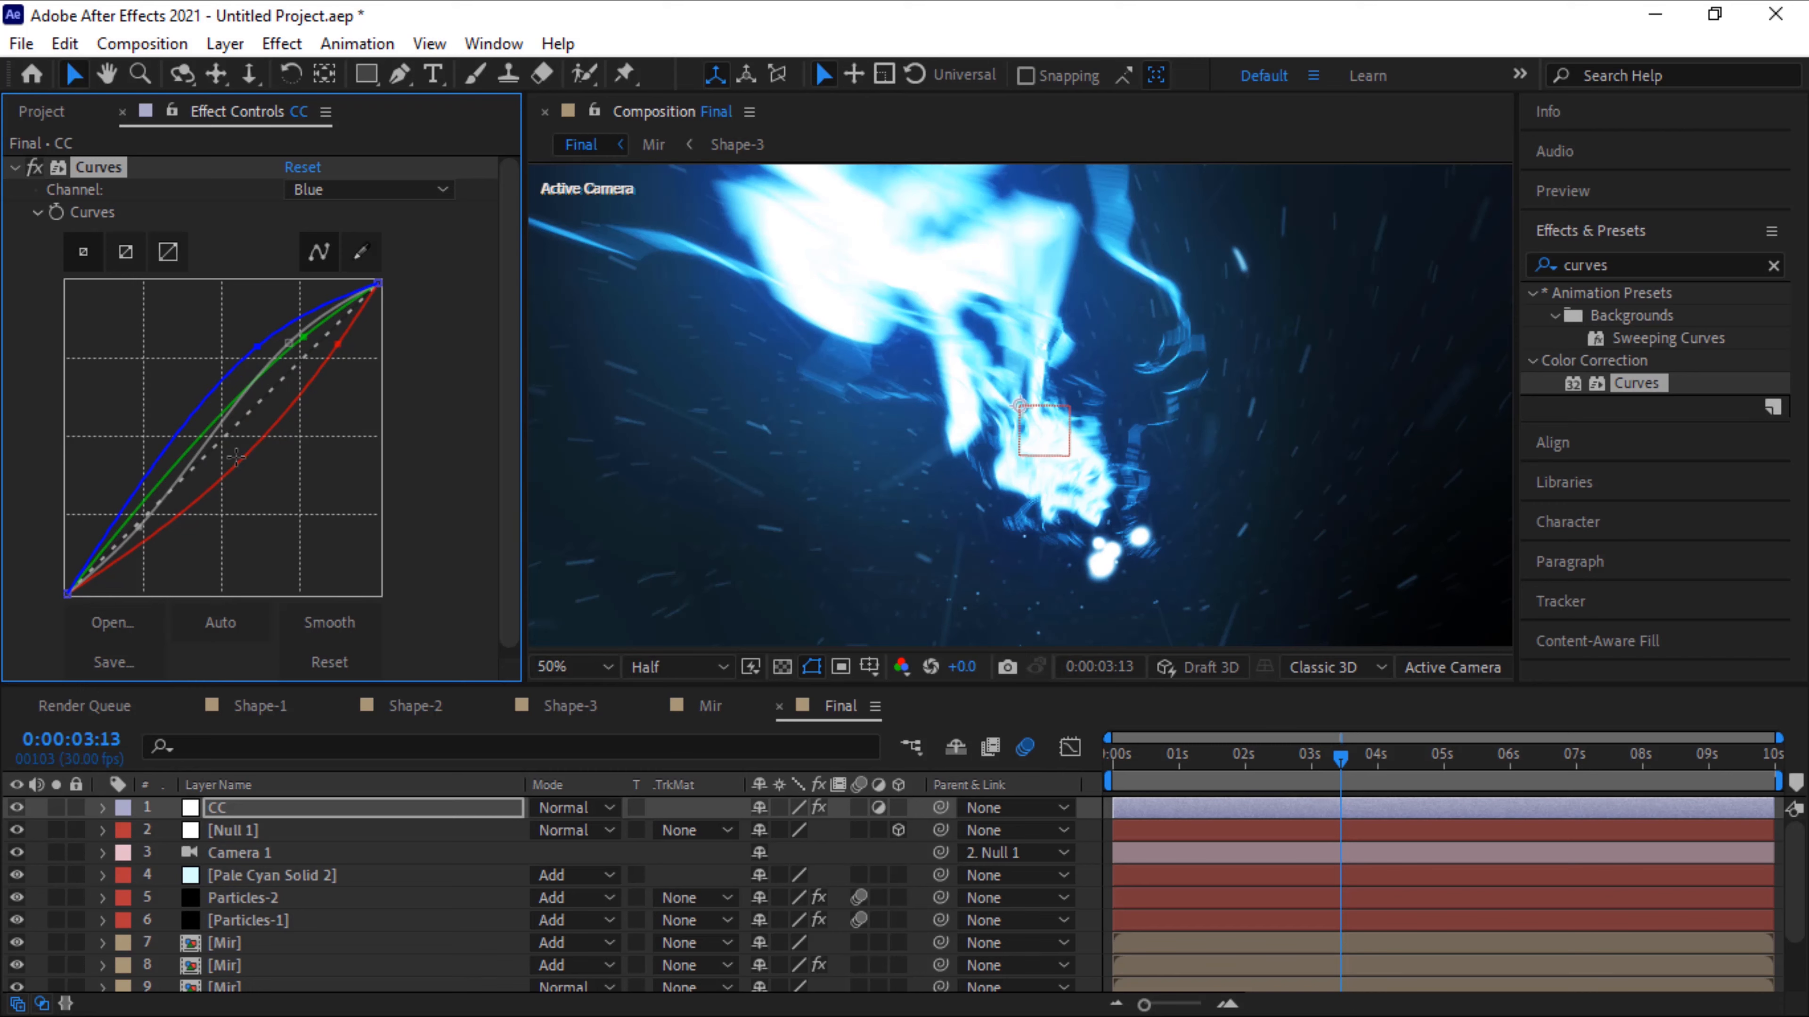
left_click(236, 457)
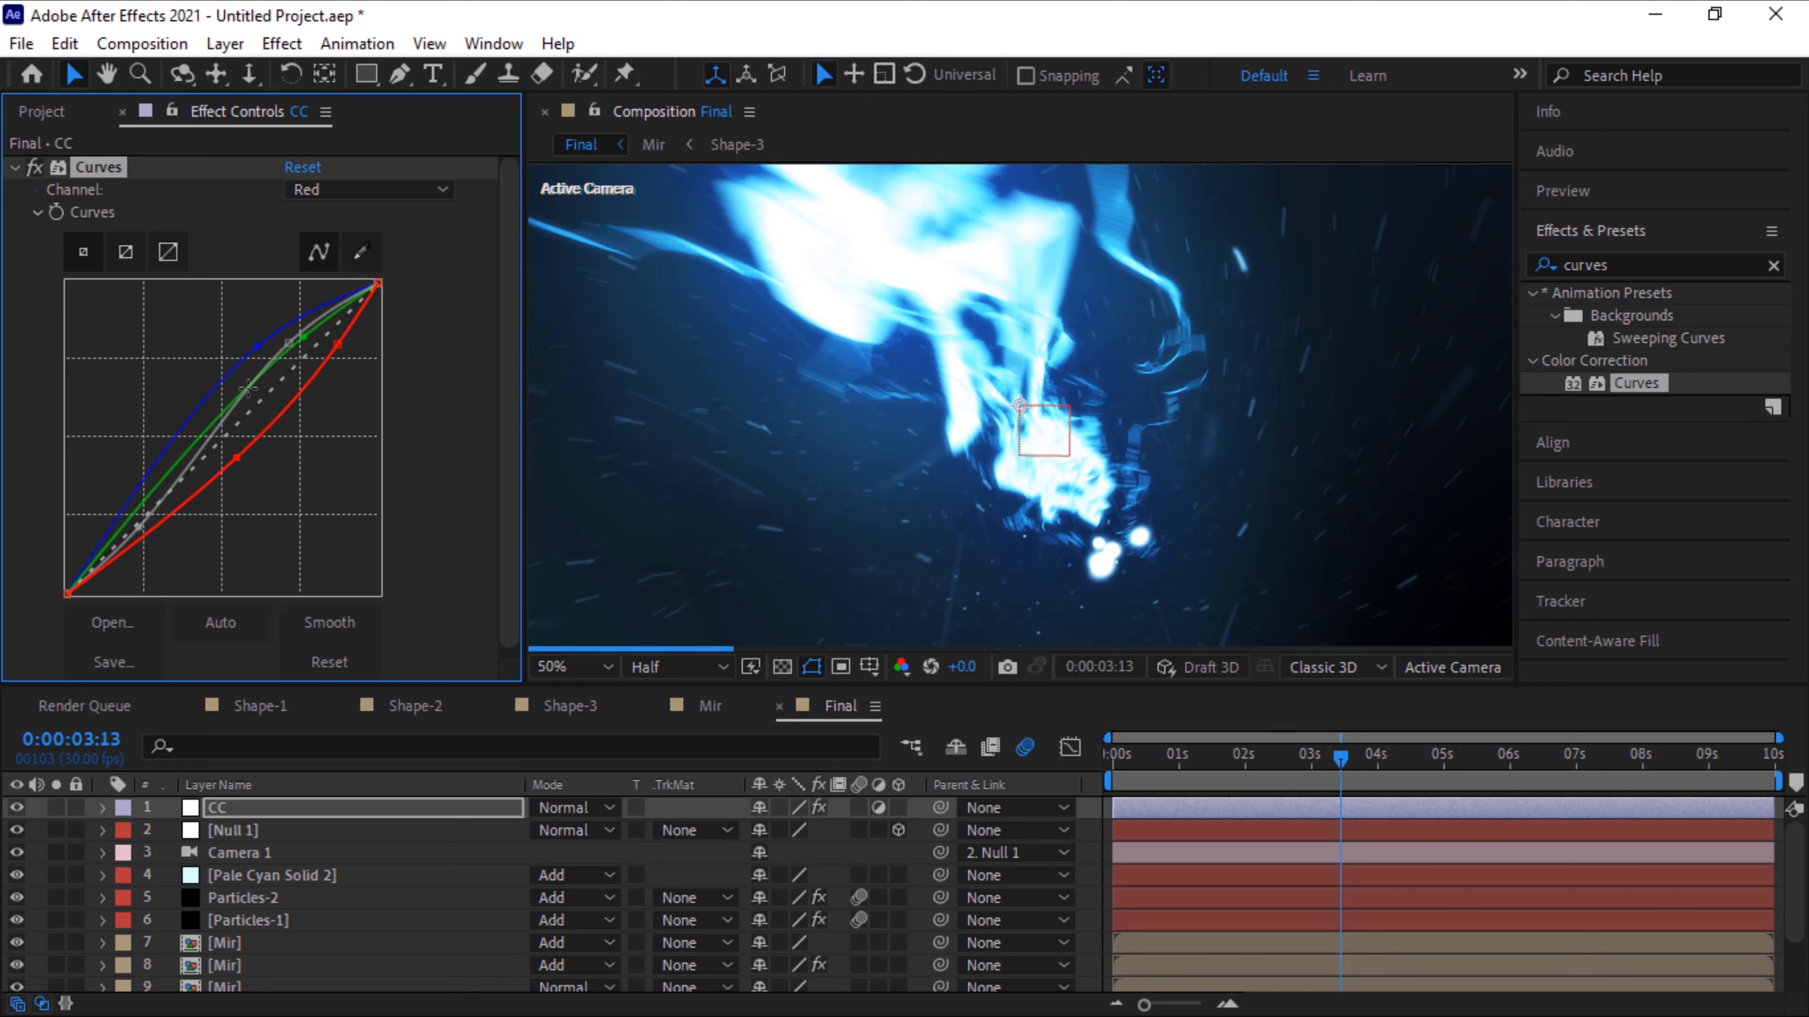
left_click(242, 385)
left_click(203, 438)
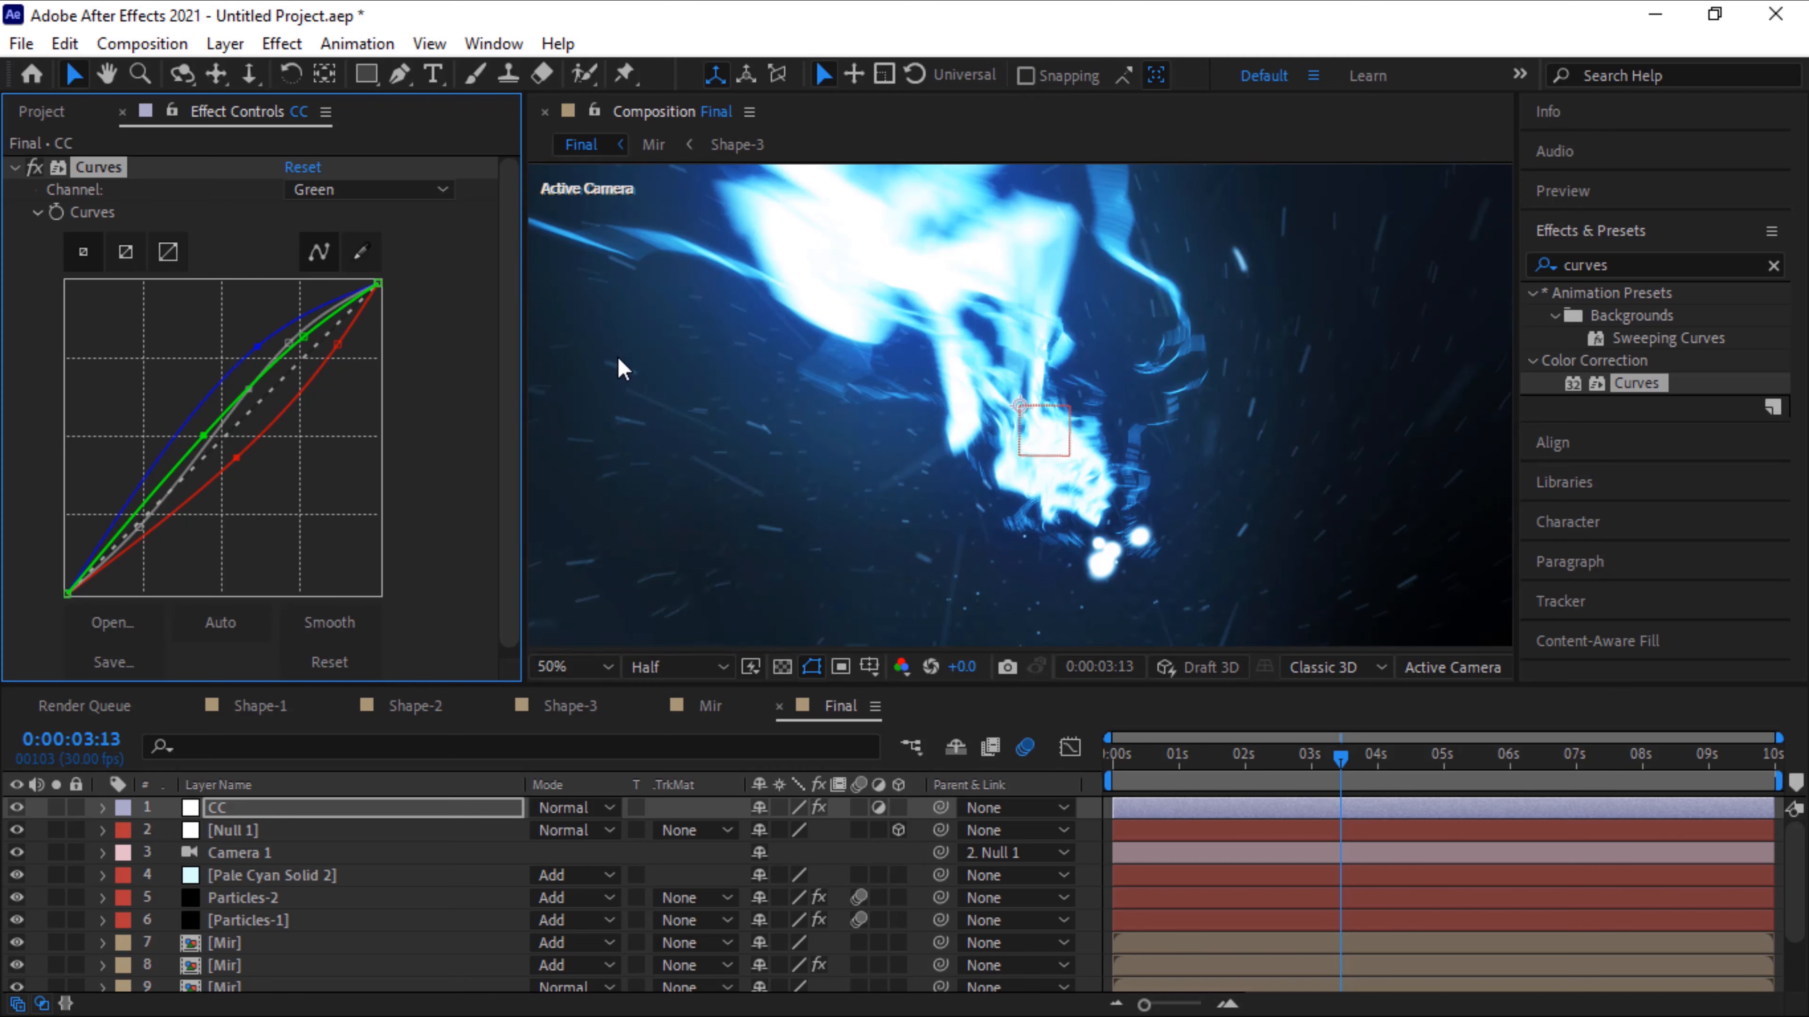
Duplicate the CC adjustment layer to intensify the color correction
left_click(326, 812)
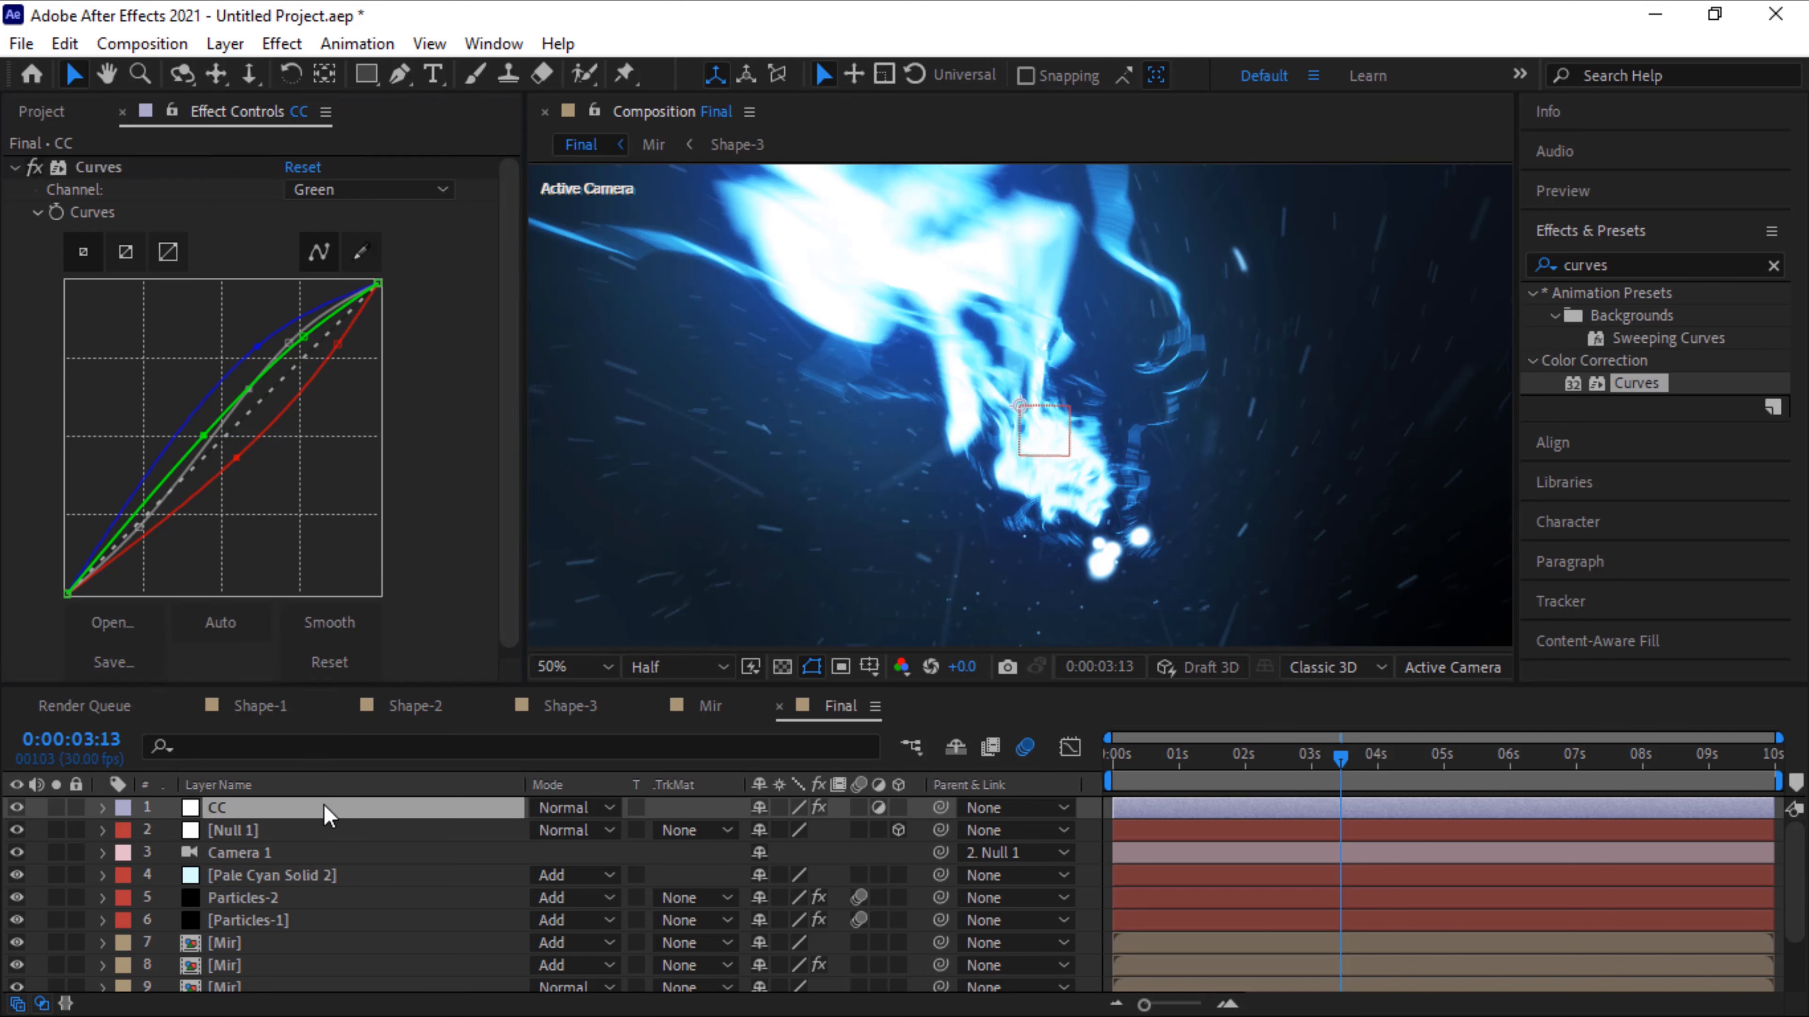
key("ctrl+d")
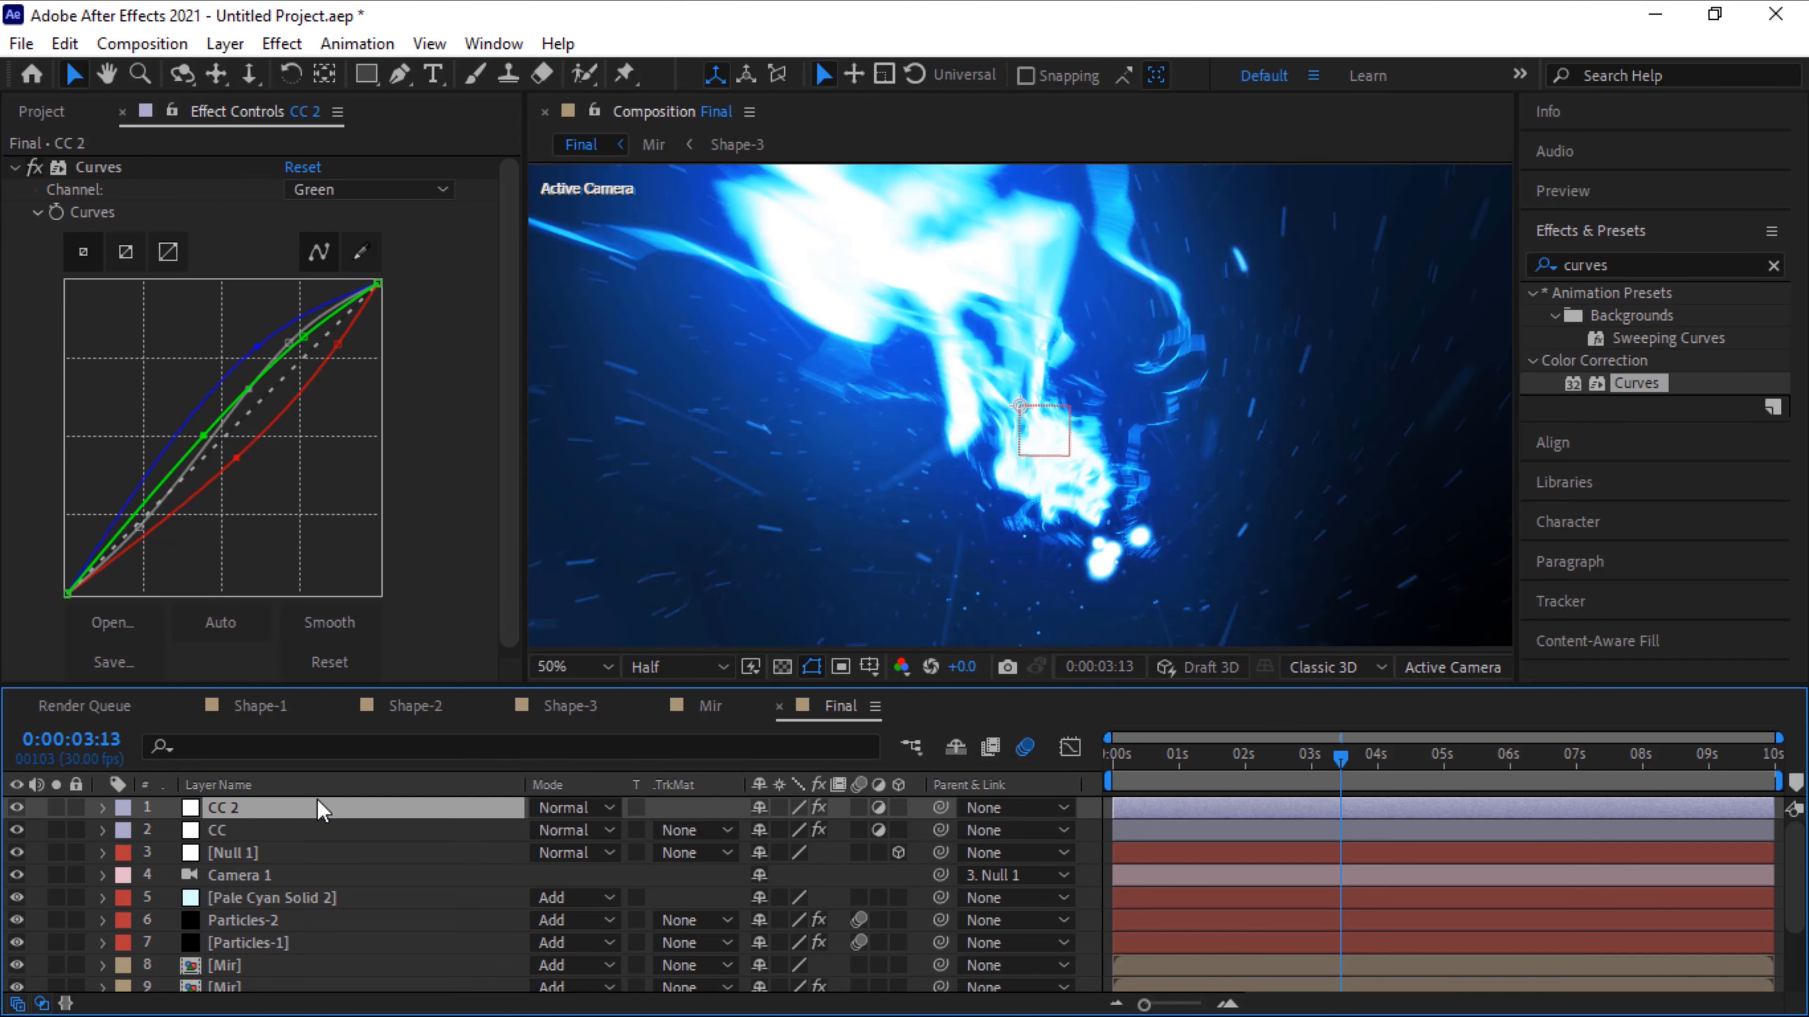
Replace the Curves effect on the CC 2 adjustment layer with the Shift Channels effect
left_click(92, 171)
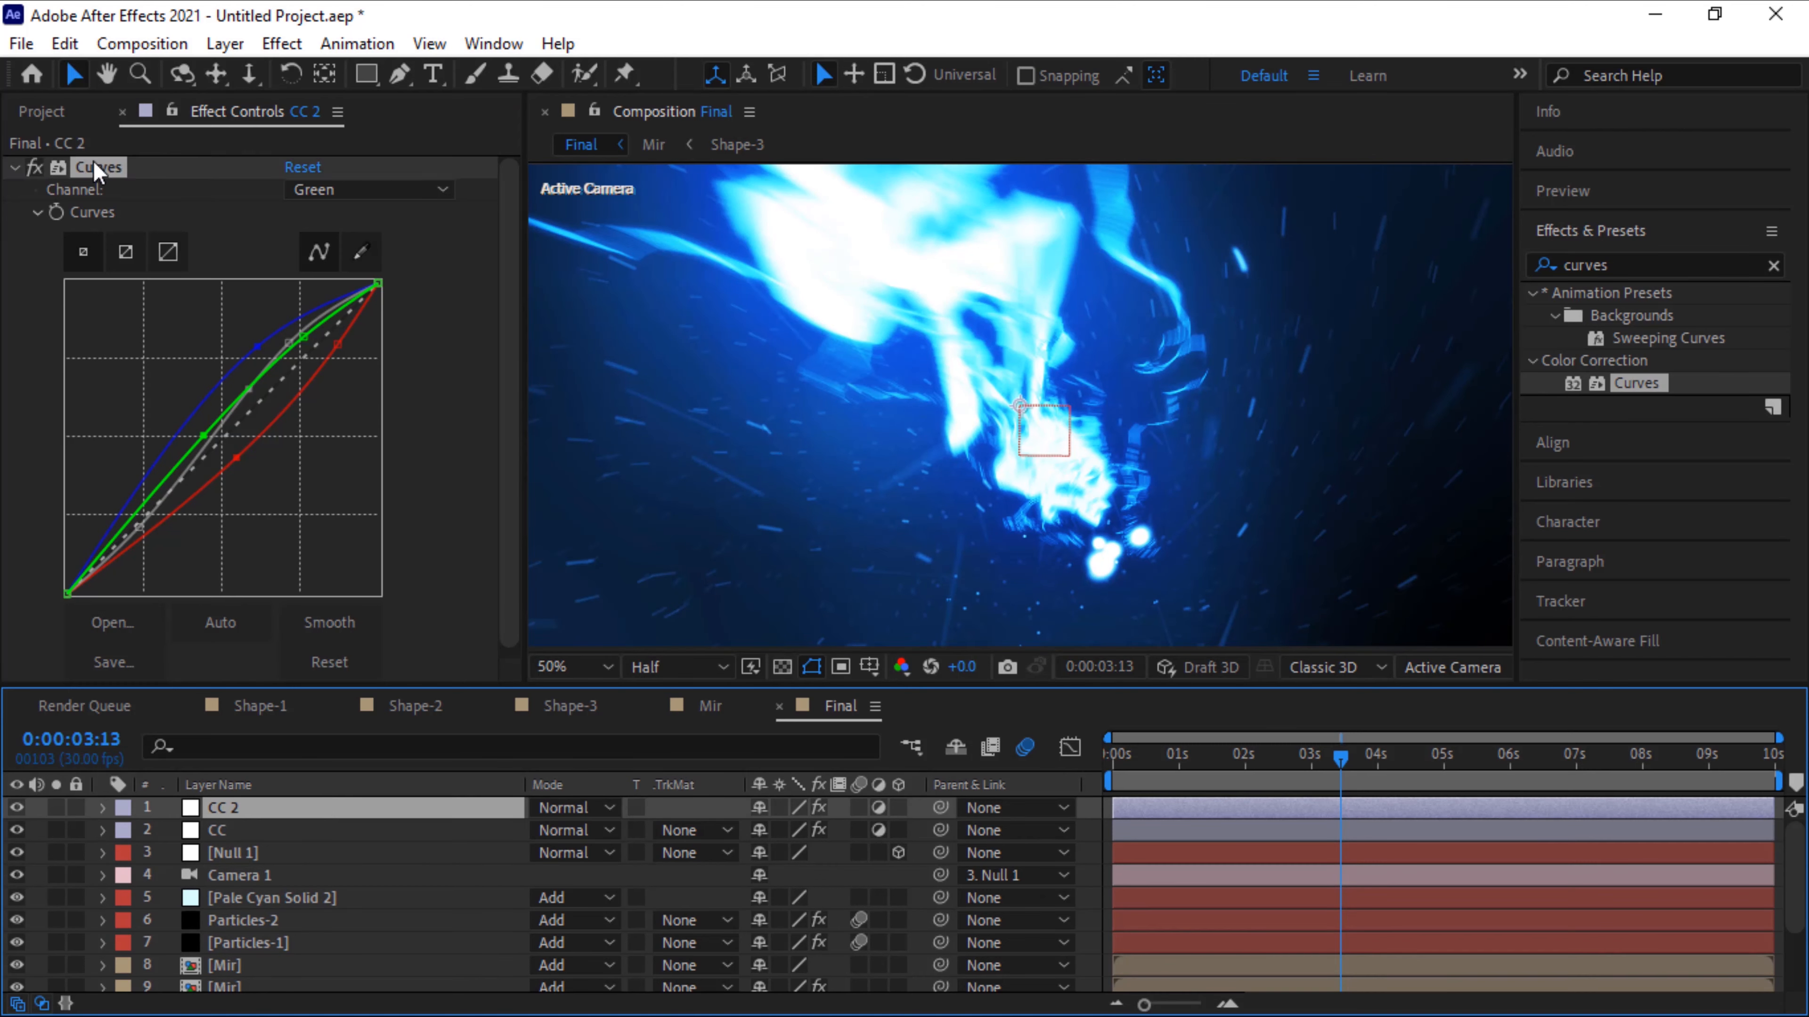
key("Delete")
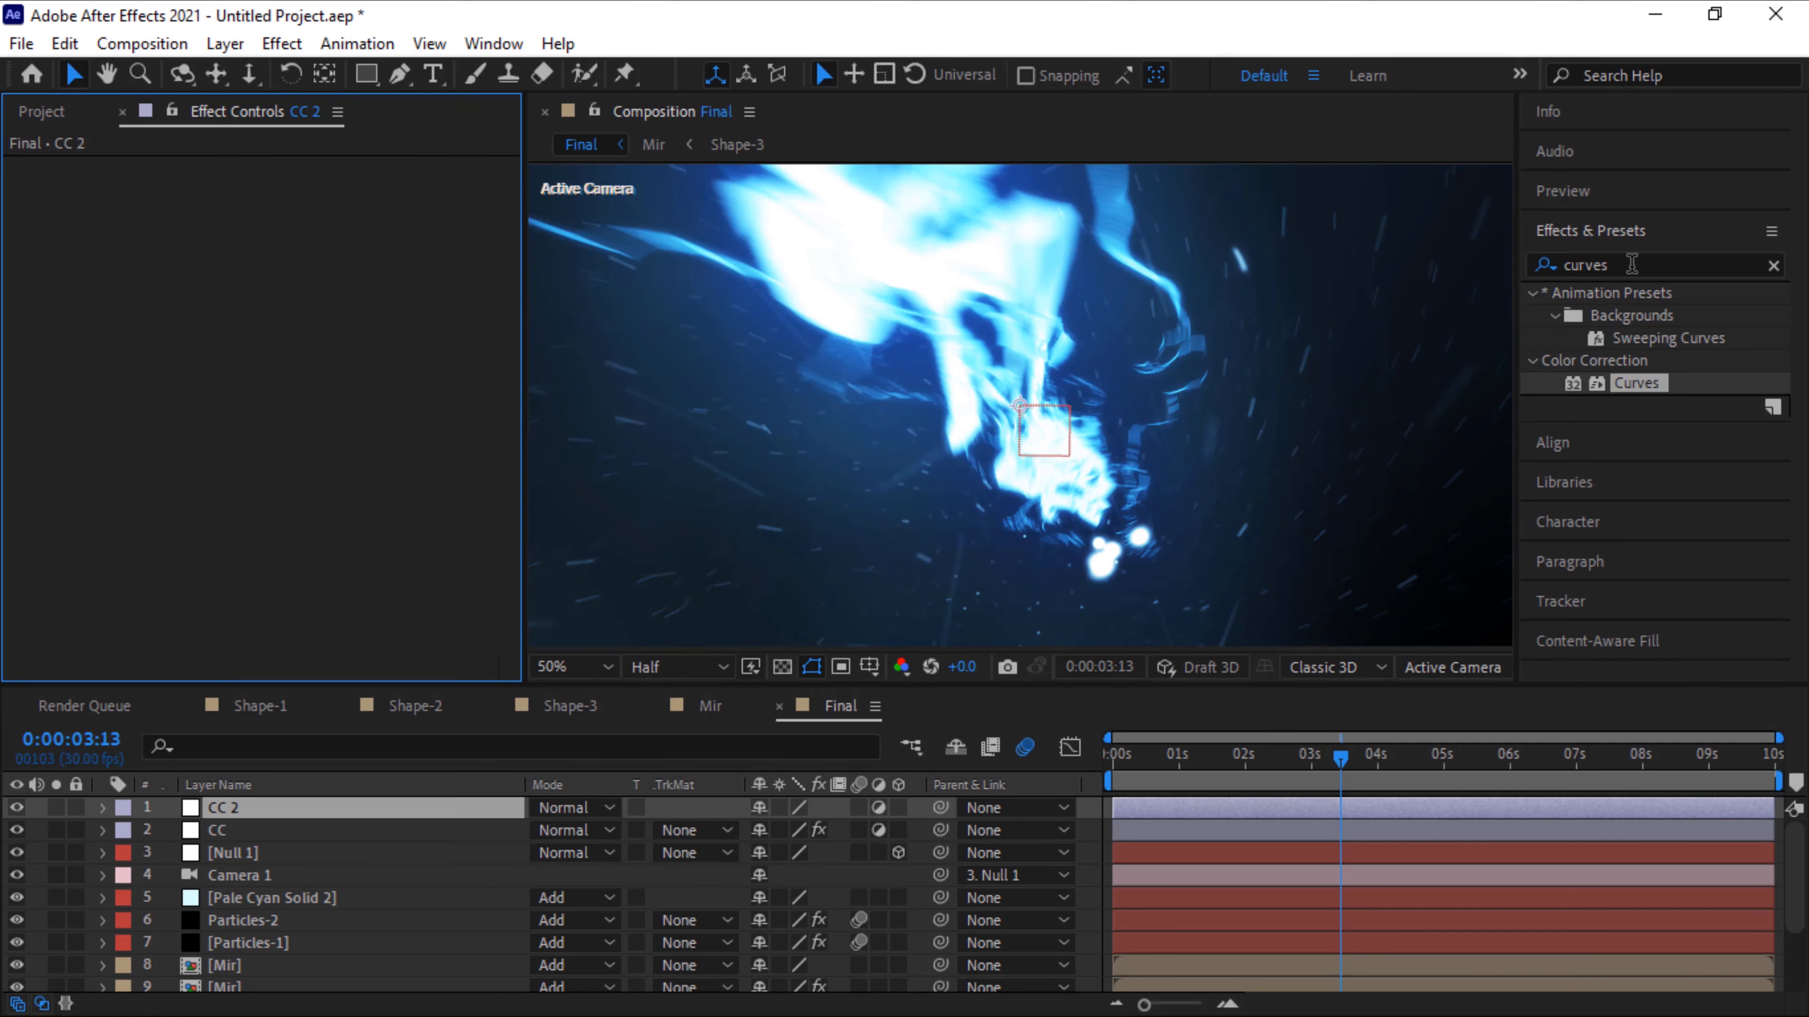
left_click(1631, 264)
type("shif")
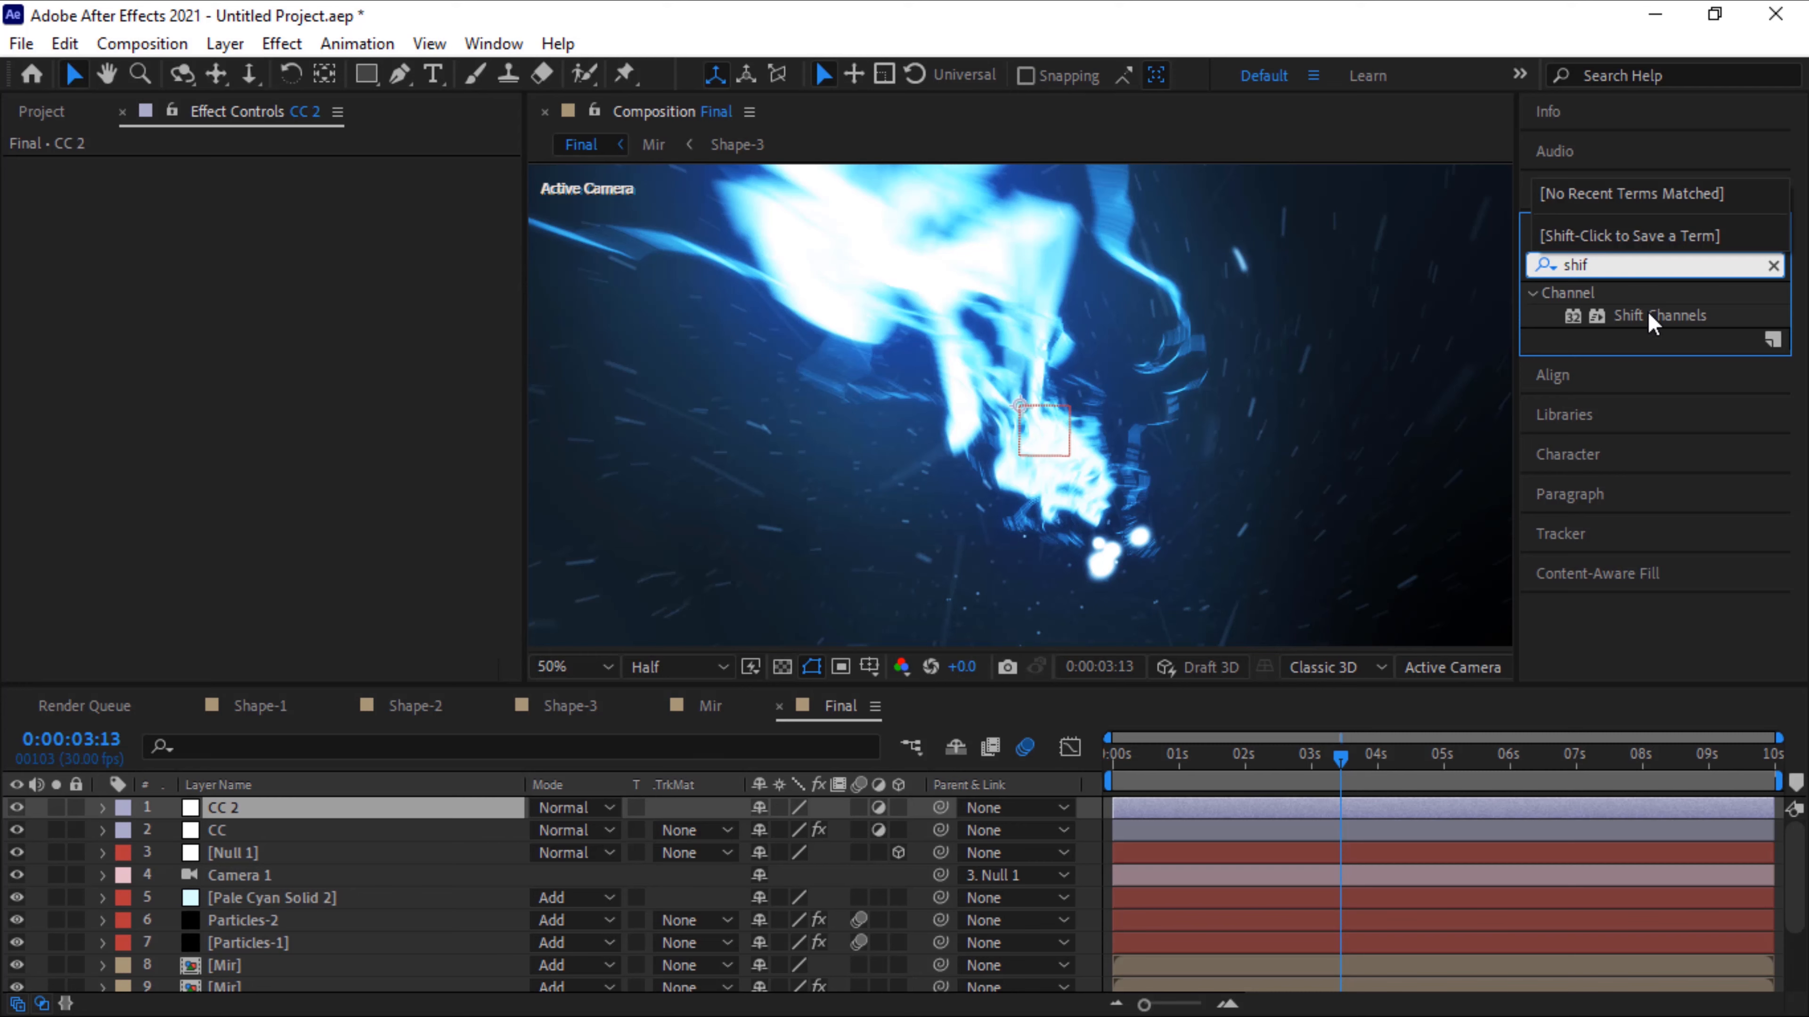
left_click_drag(1646, 315, 271, 284)
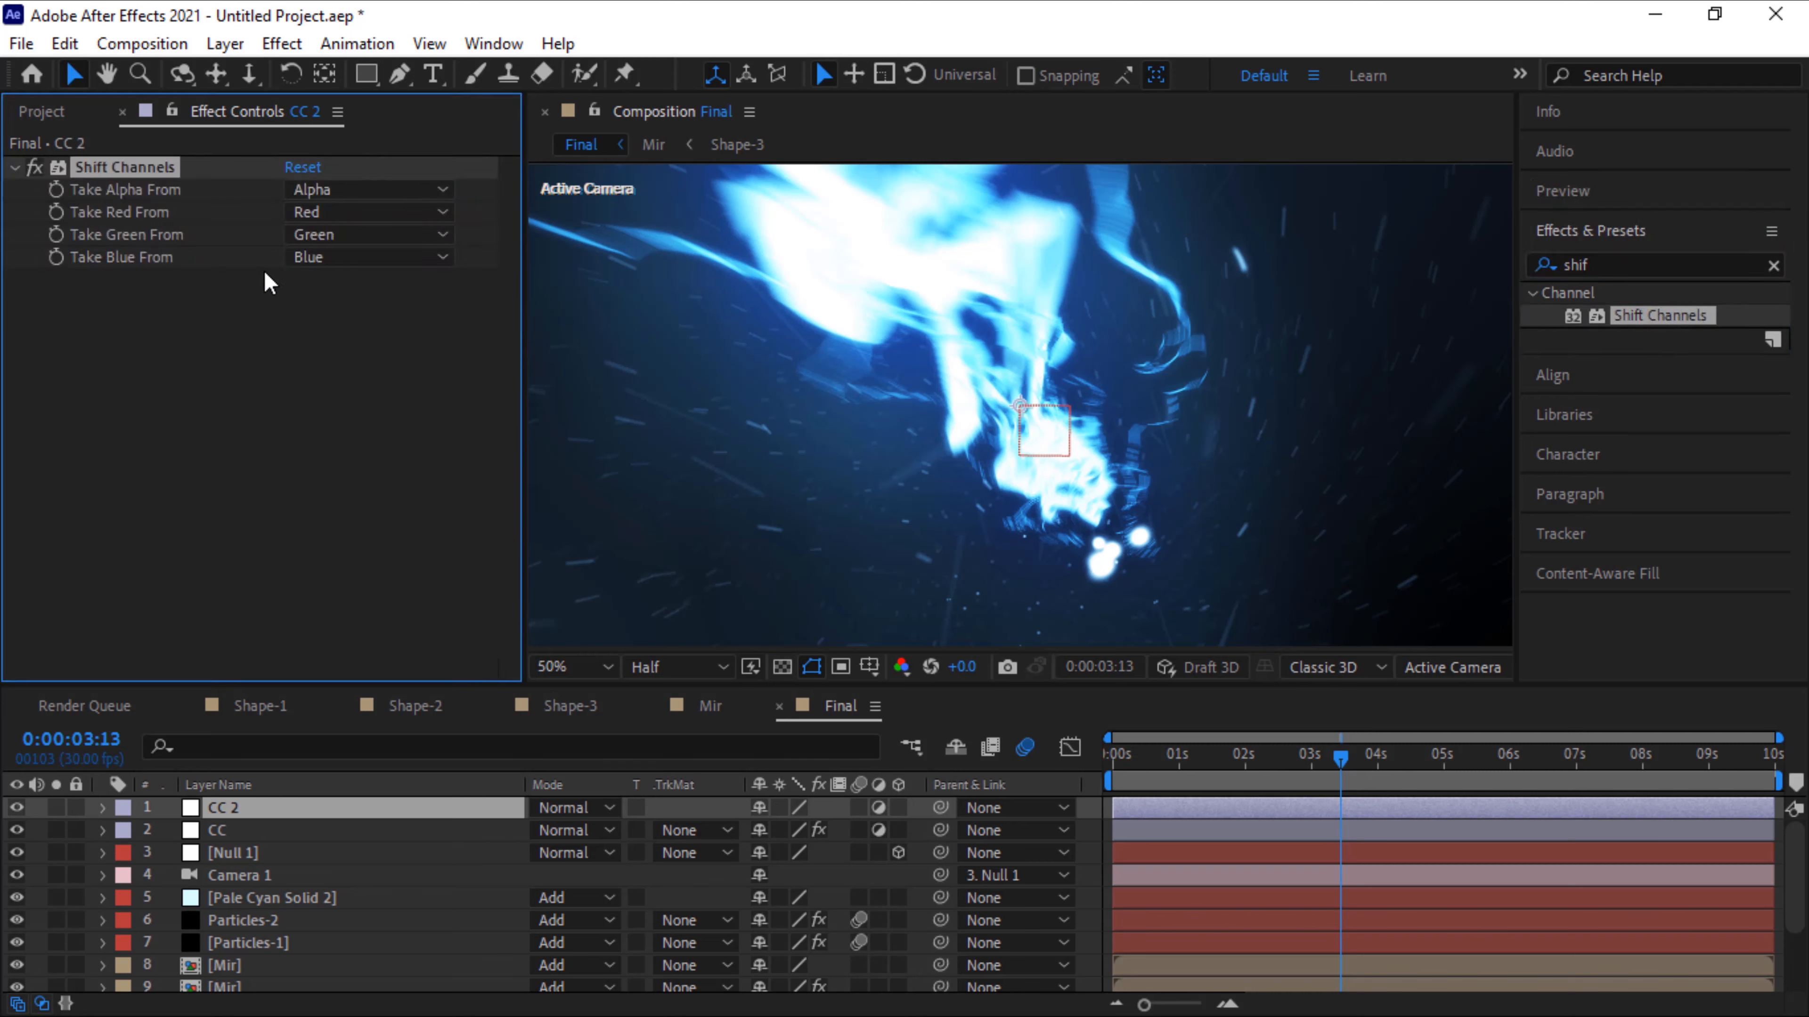
In the CC 2 layer's Shift Channels effect, take Red from Blue and take Blue from Red
left_click(357, 217)
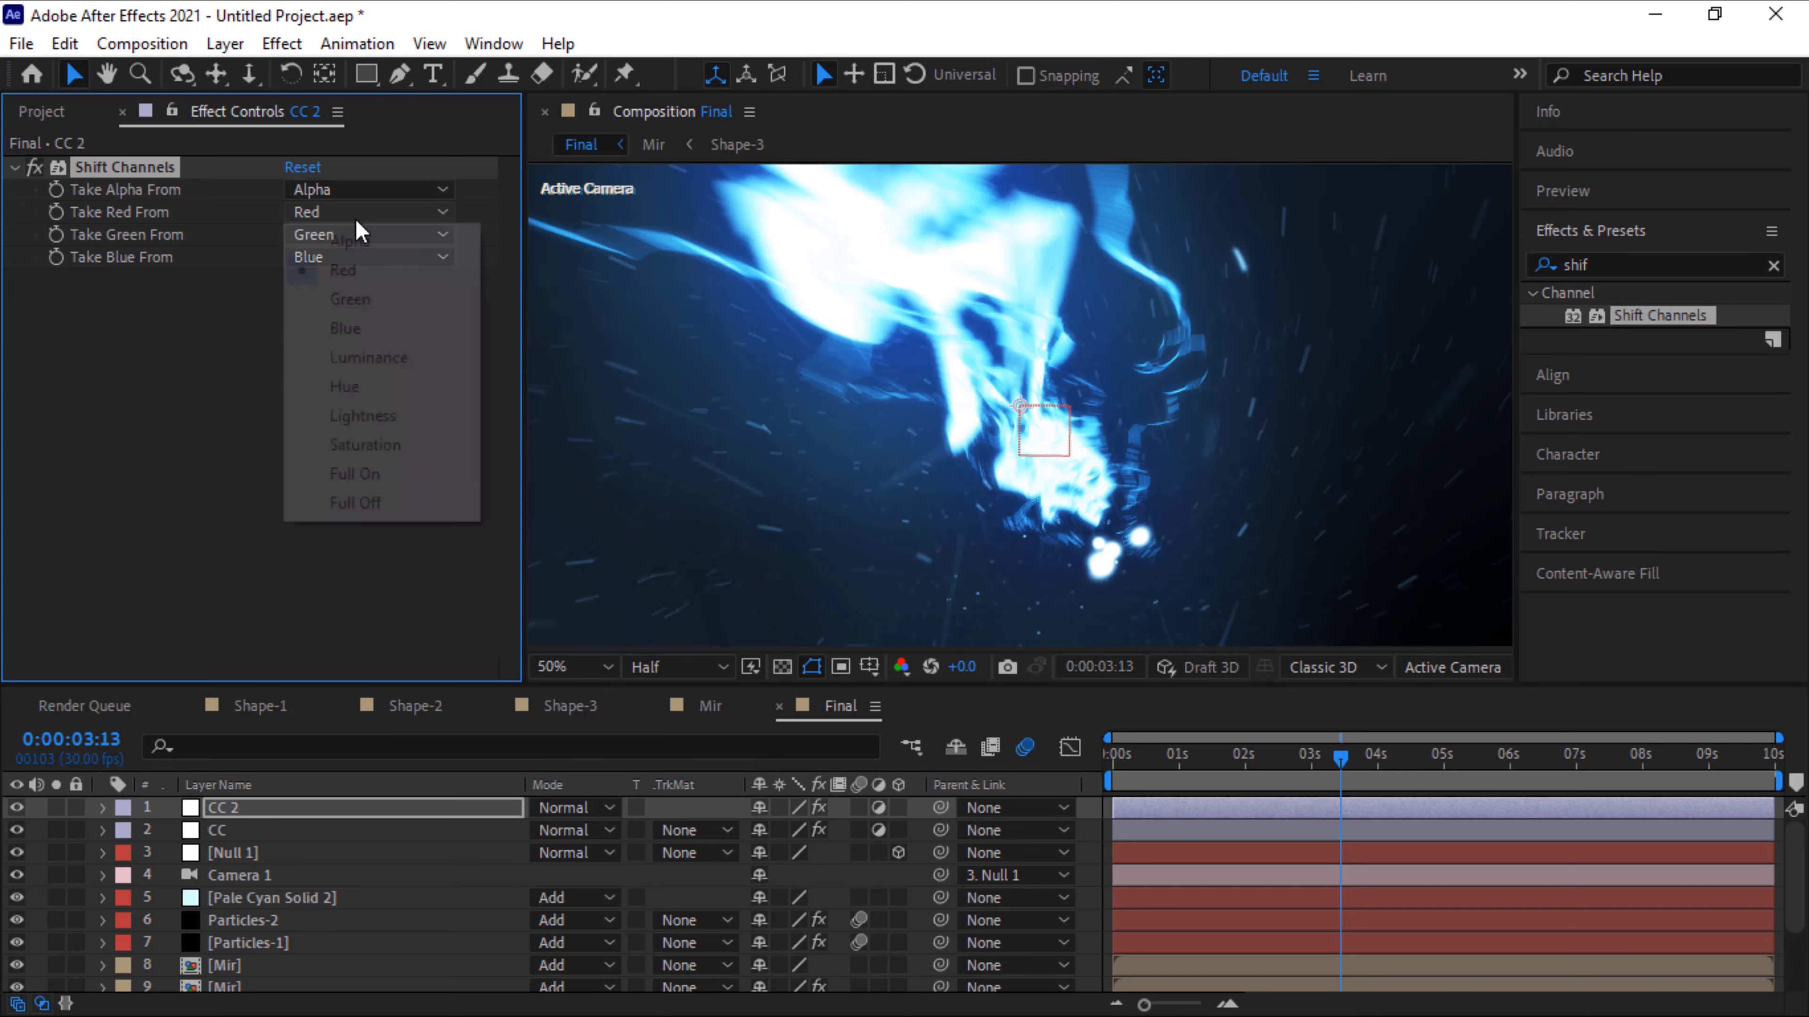
left_click(367, 329)
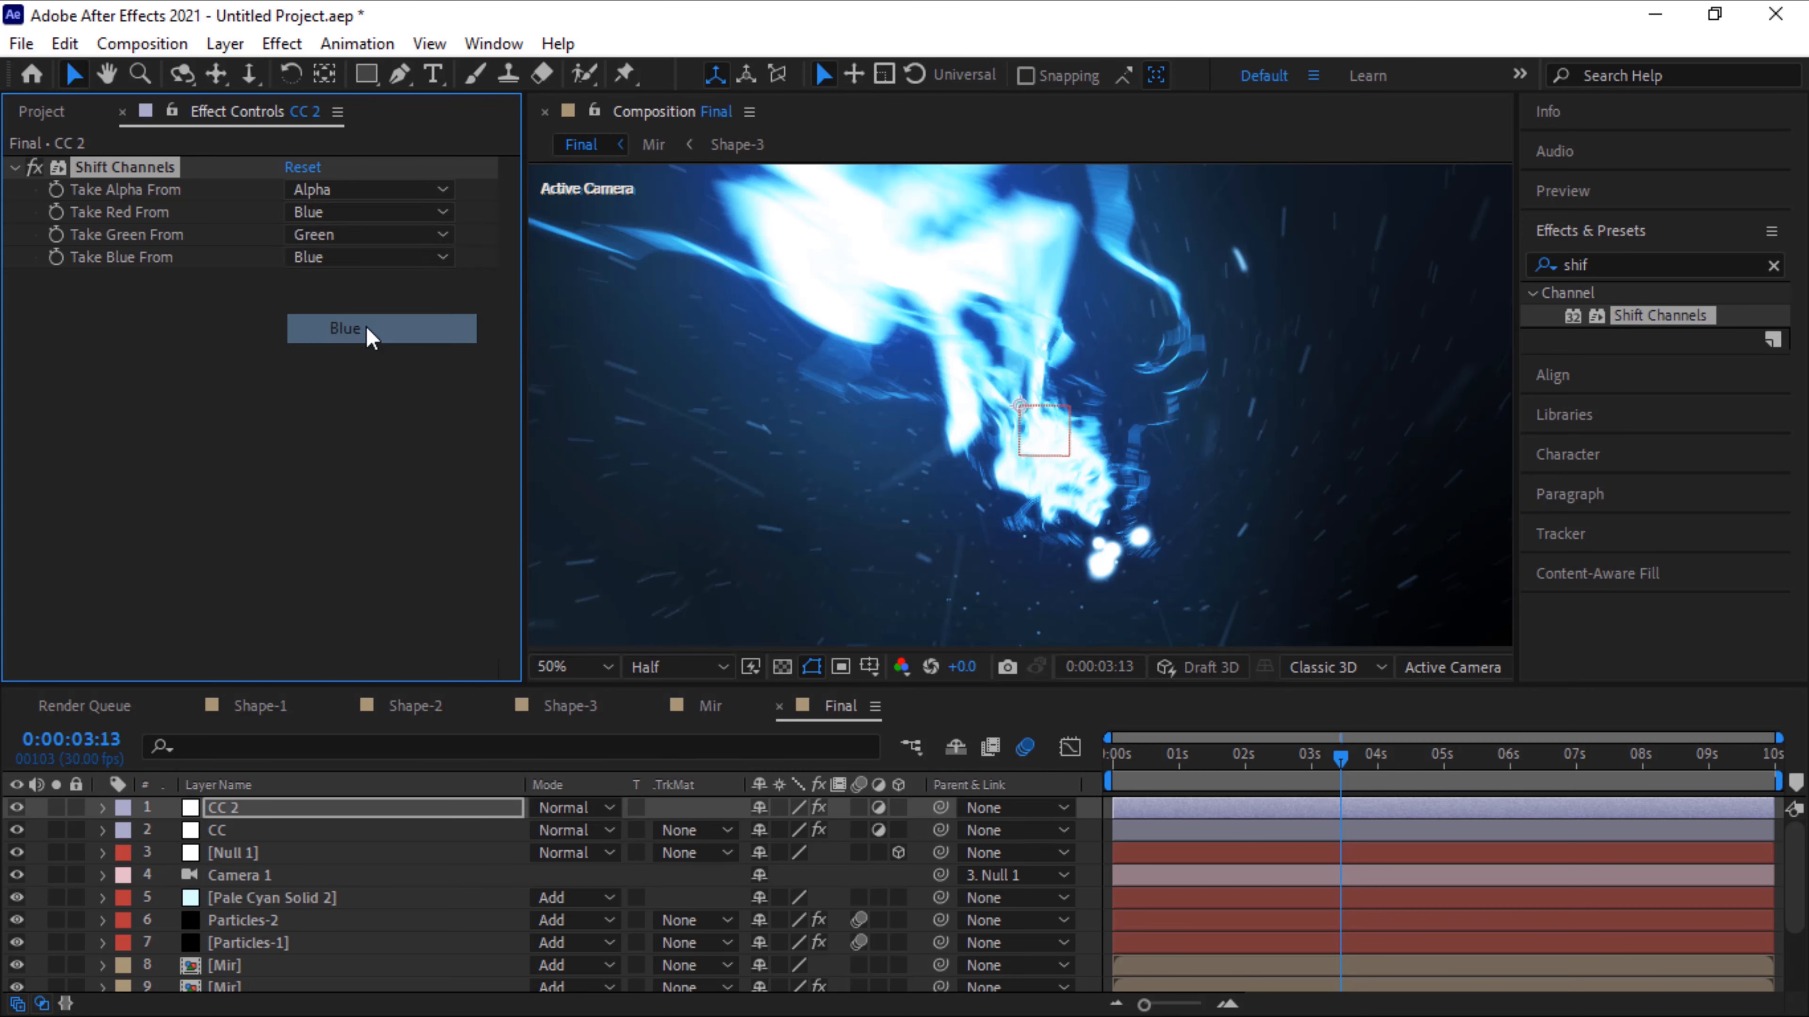
left_click(361, 261)
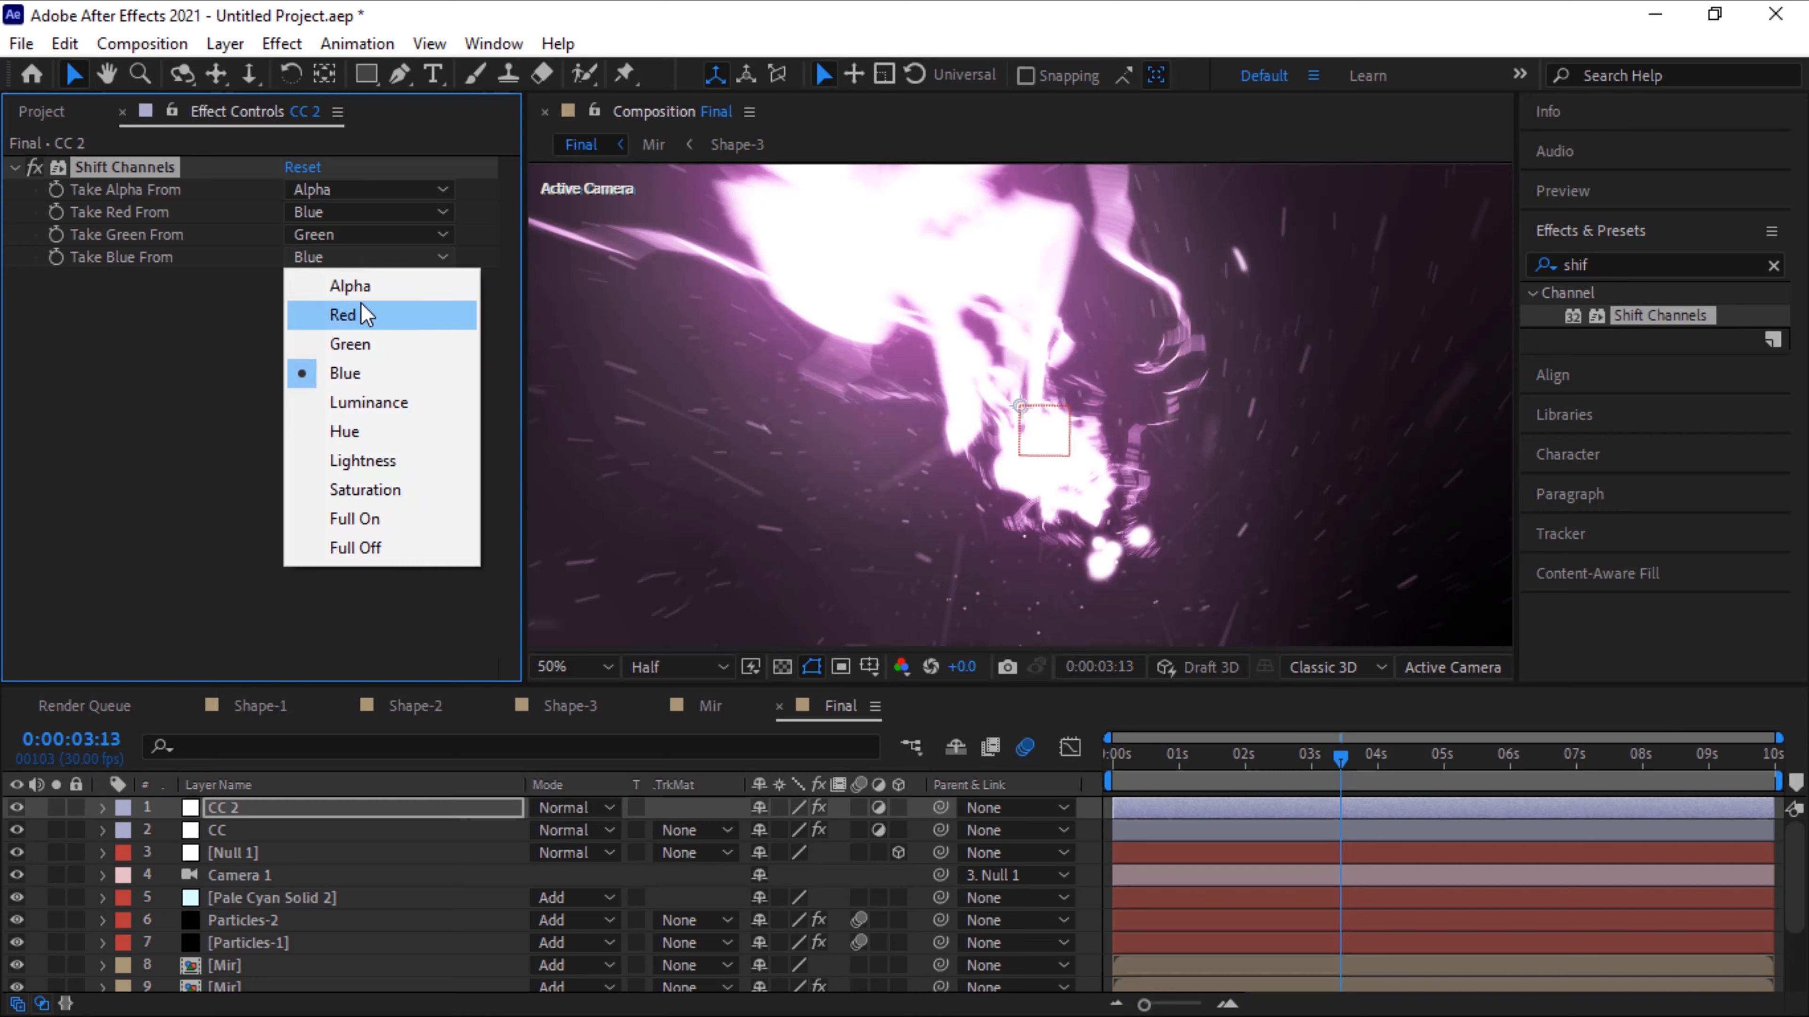
left_click(370, 317)
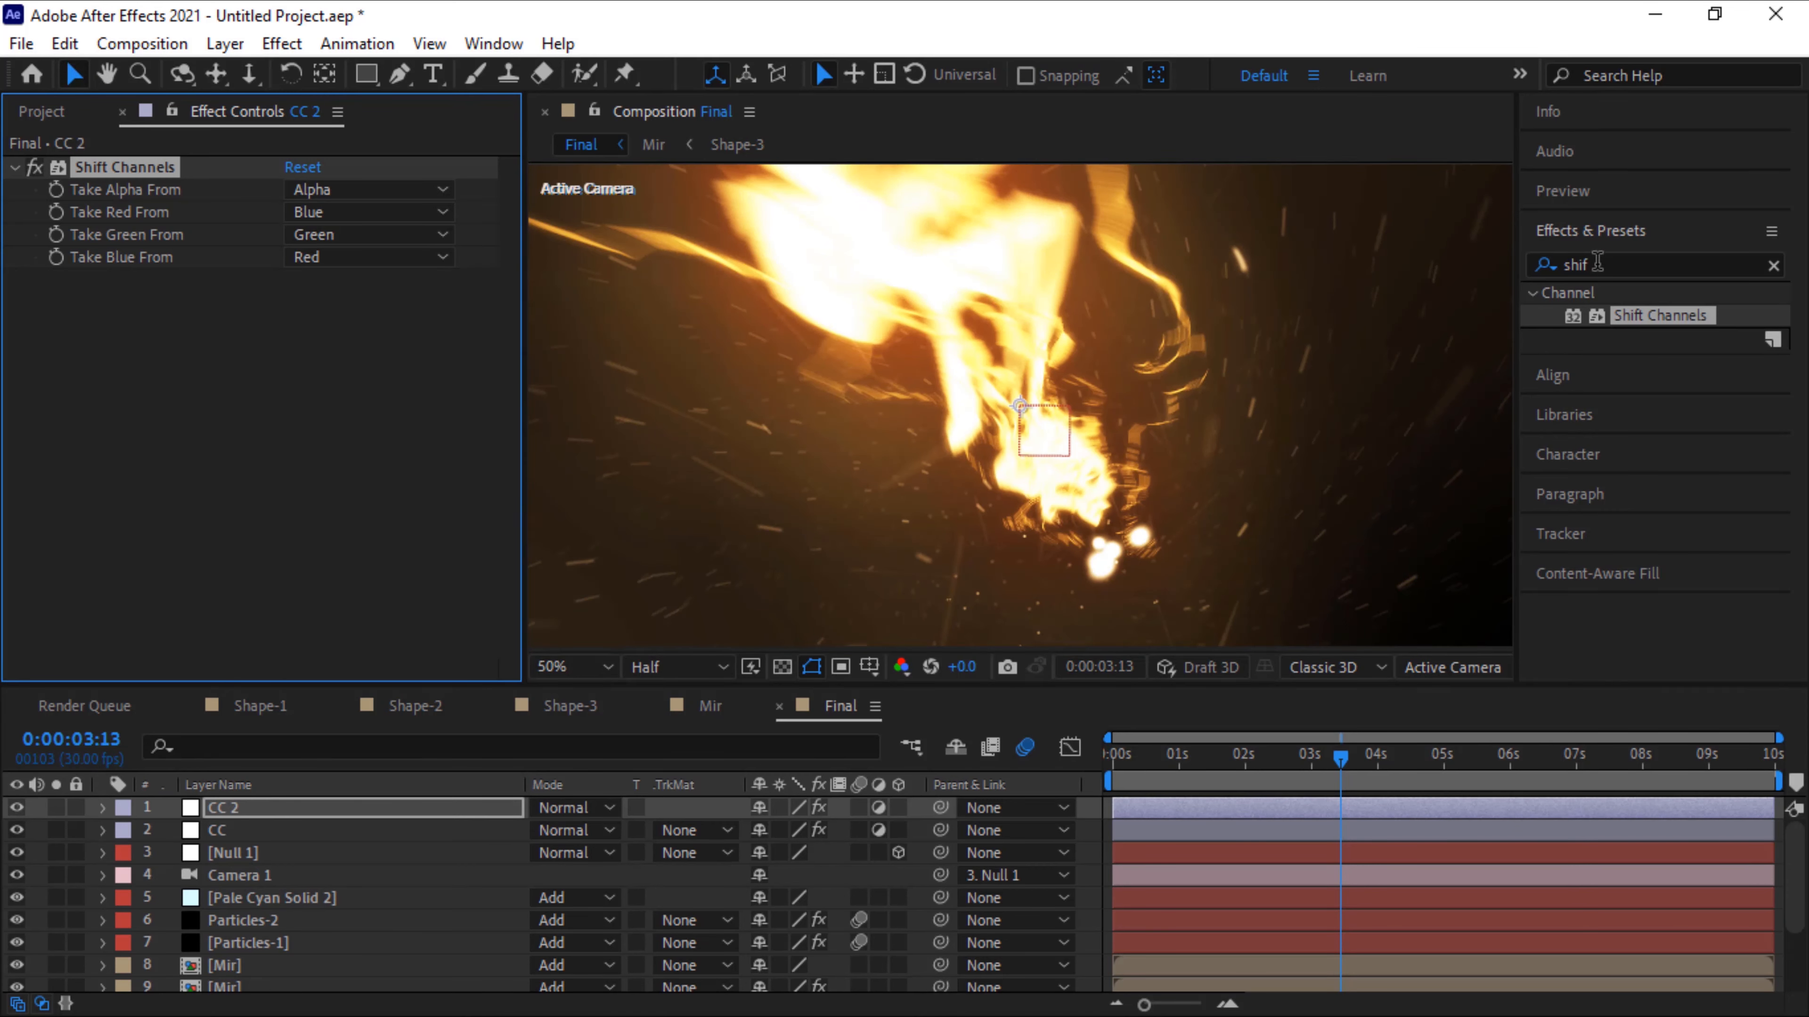
Add a Hue/Saturation effect to the CC 2 layer with Master Hue at 2° and Master Saturation at 21
left_click(1597, 264)
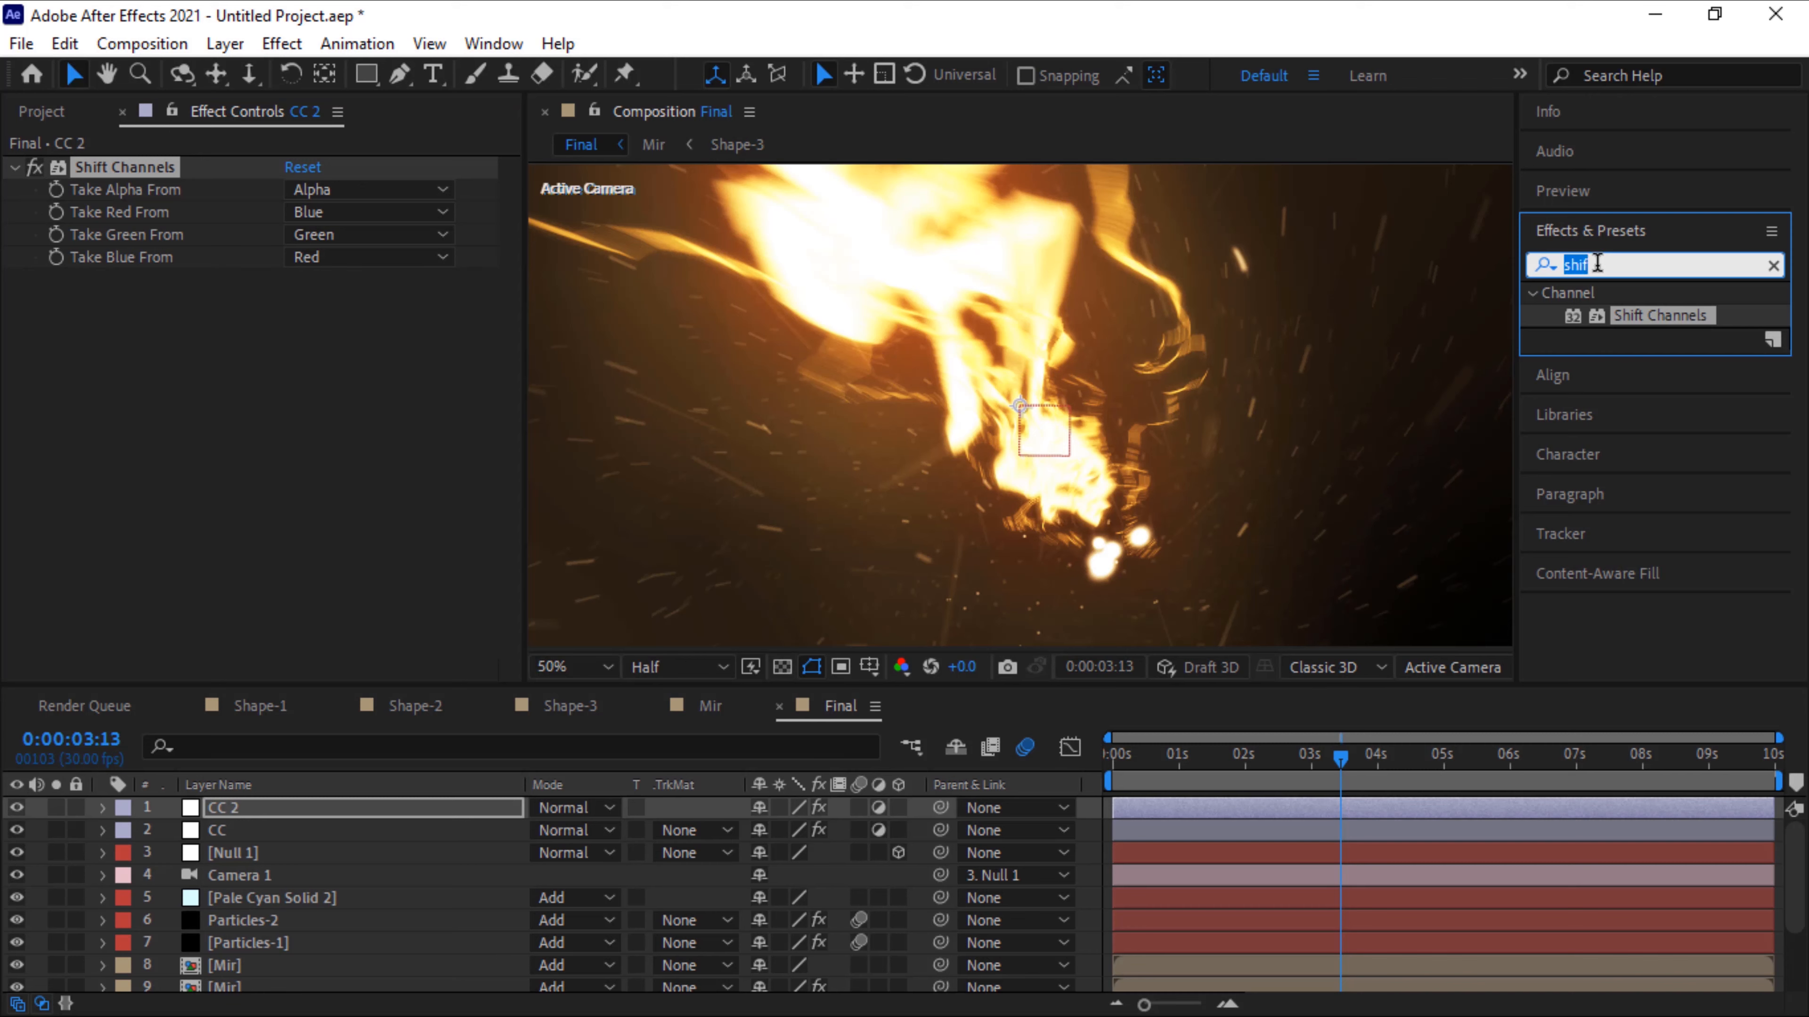
type("hue")
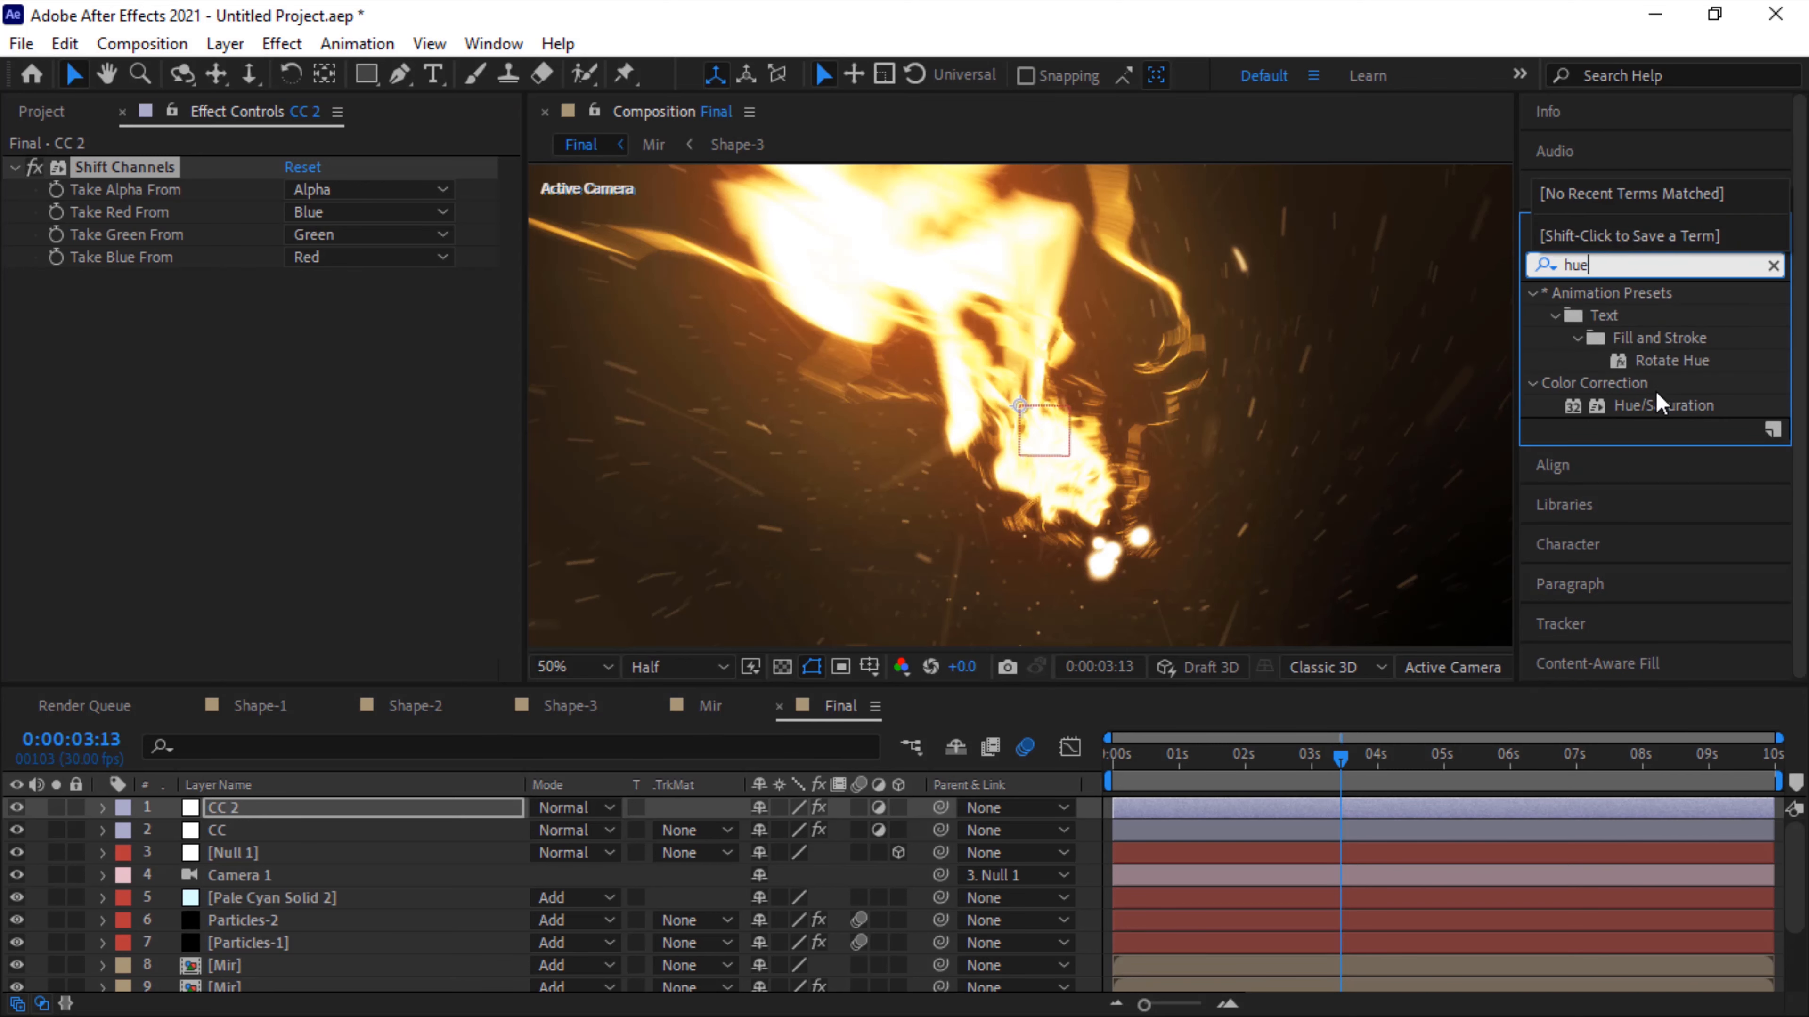
left_click_drag(1658, 404, 489, 387)
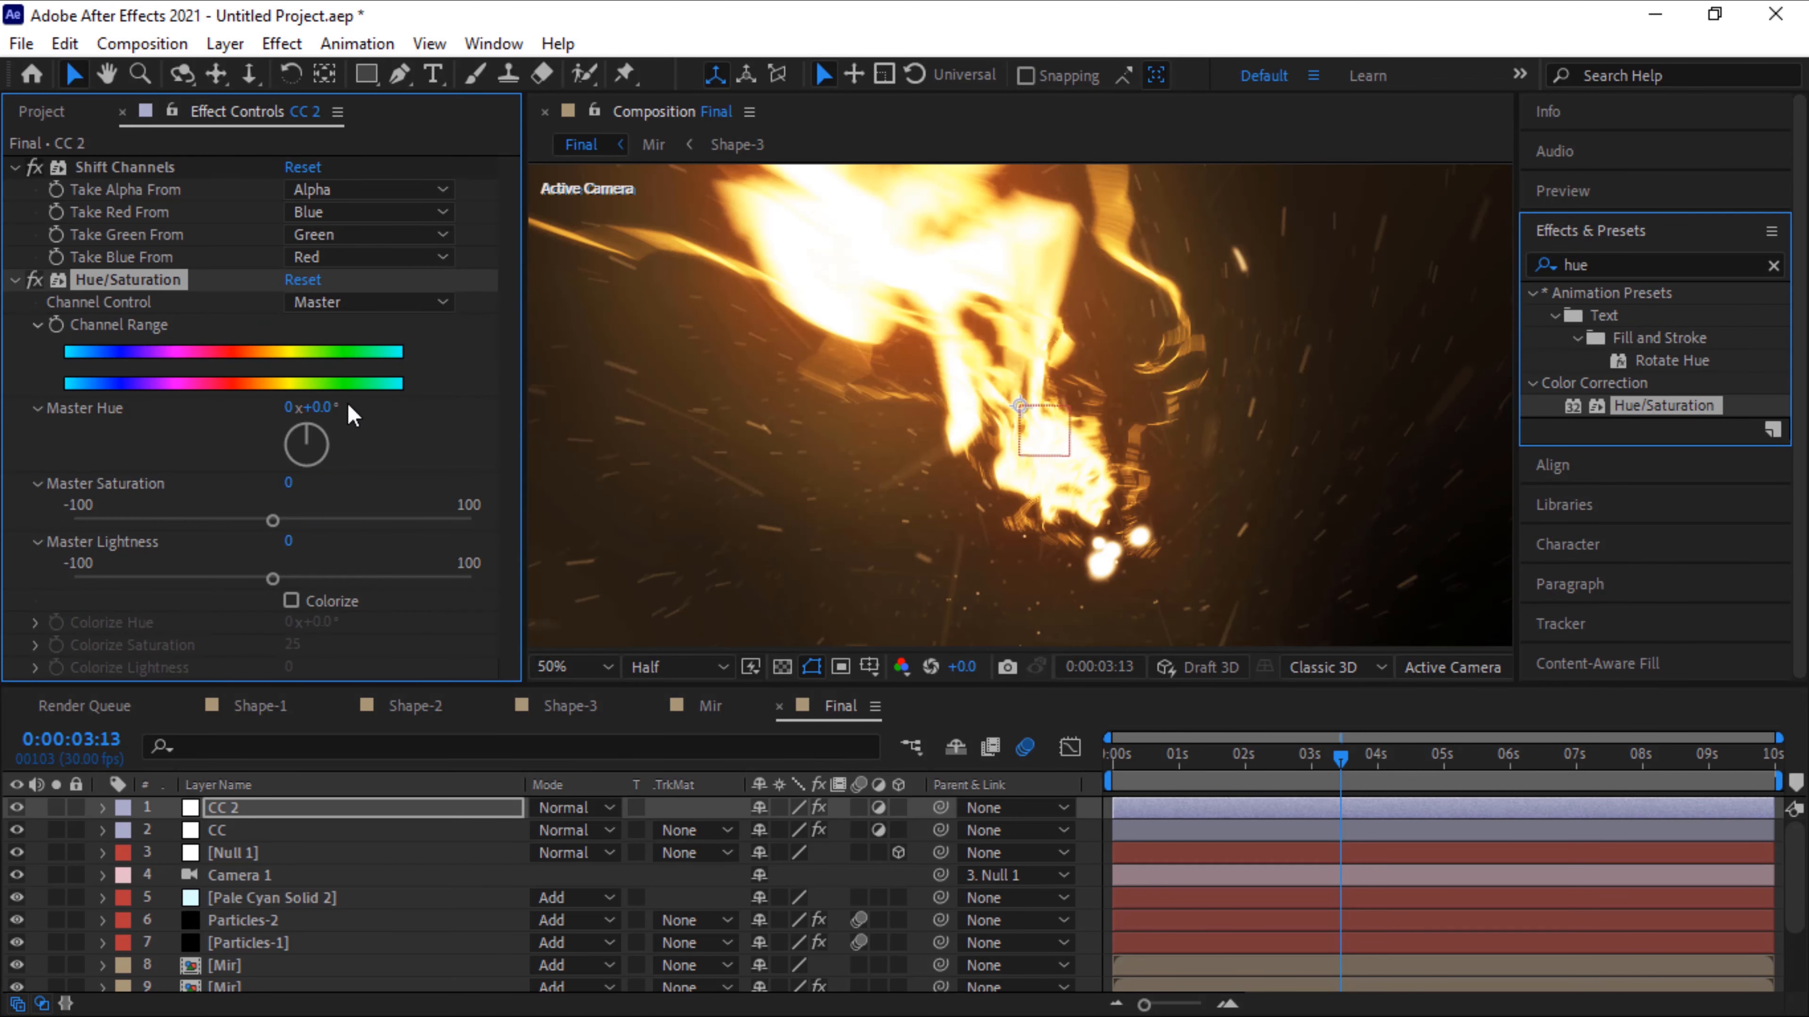
left_click(324, 407)
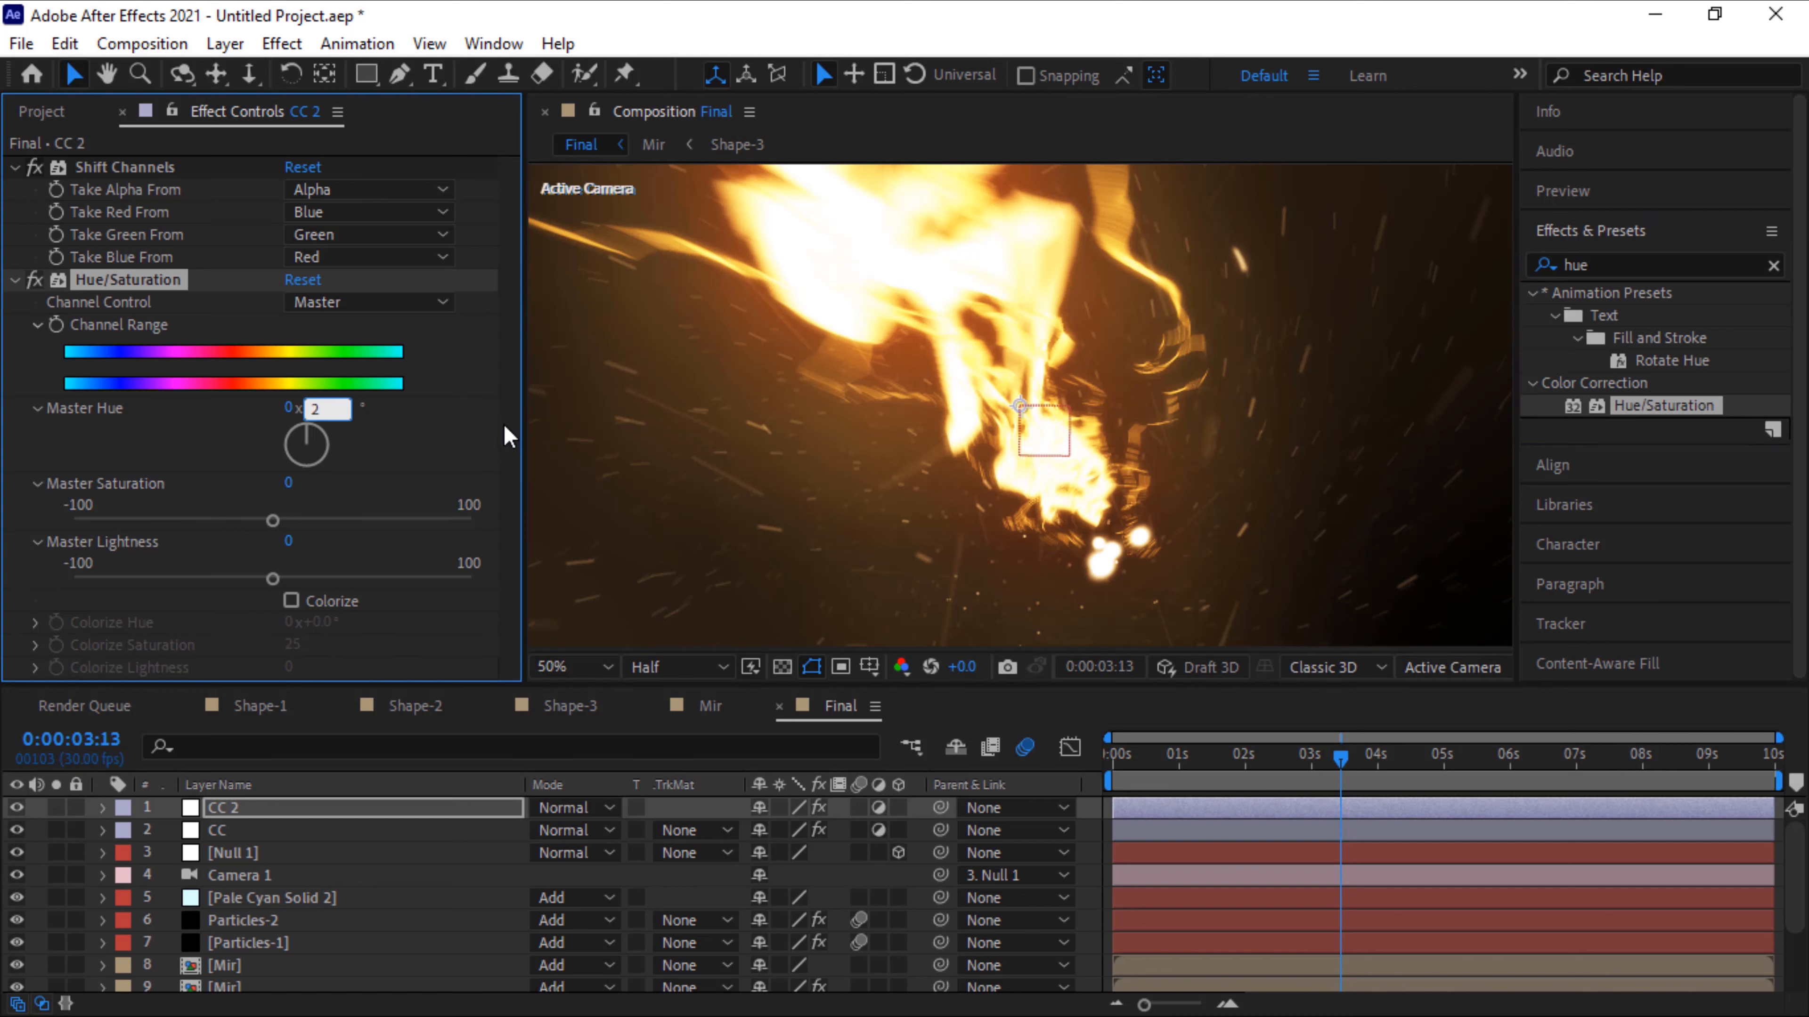
key("Tab")
type("21")
key("Return")
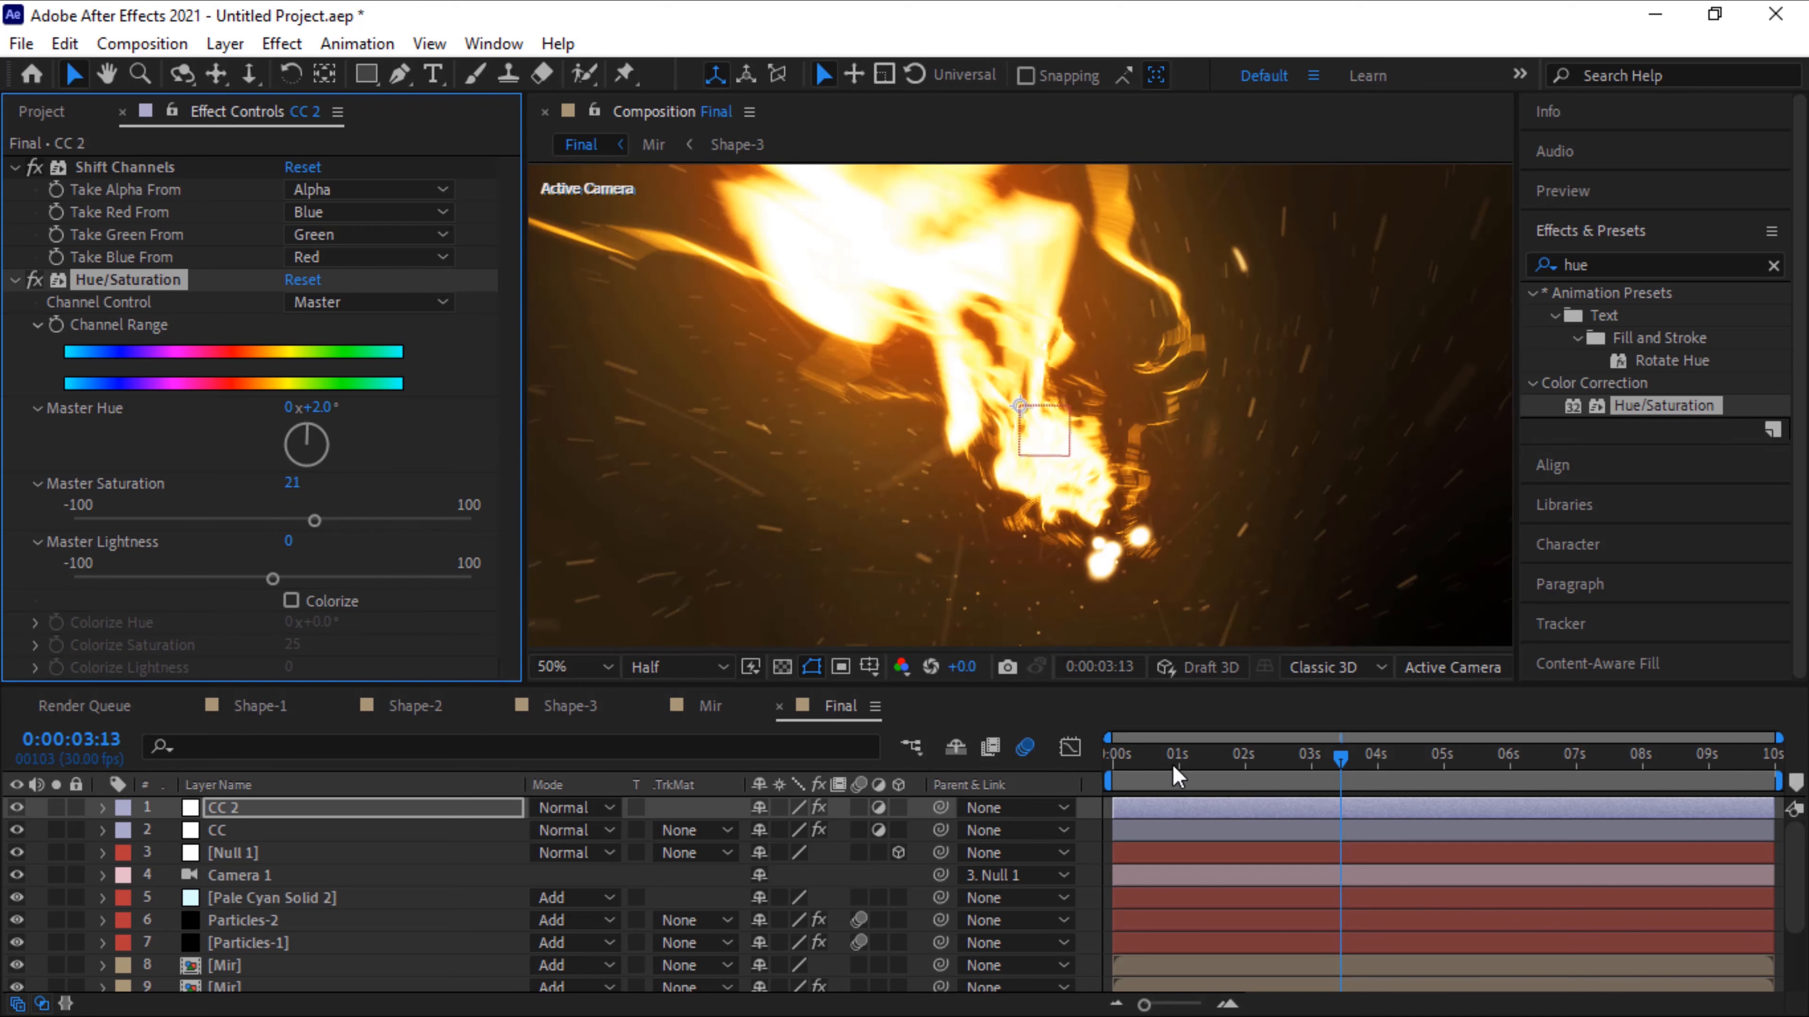
Return the Final composition to its first frame and lower the preview resolution to Third
left_click(1120, 757)
key("Home")
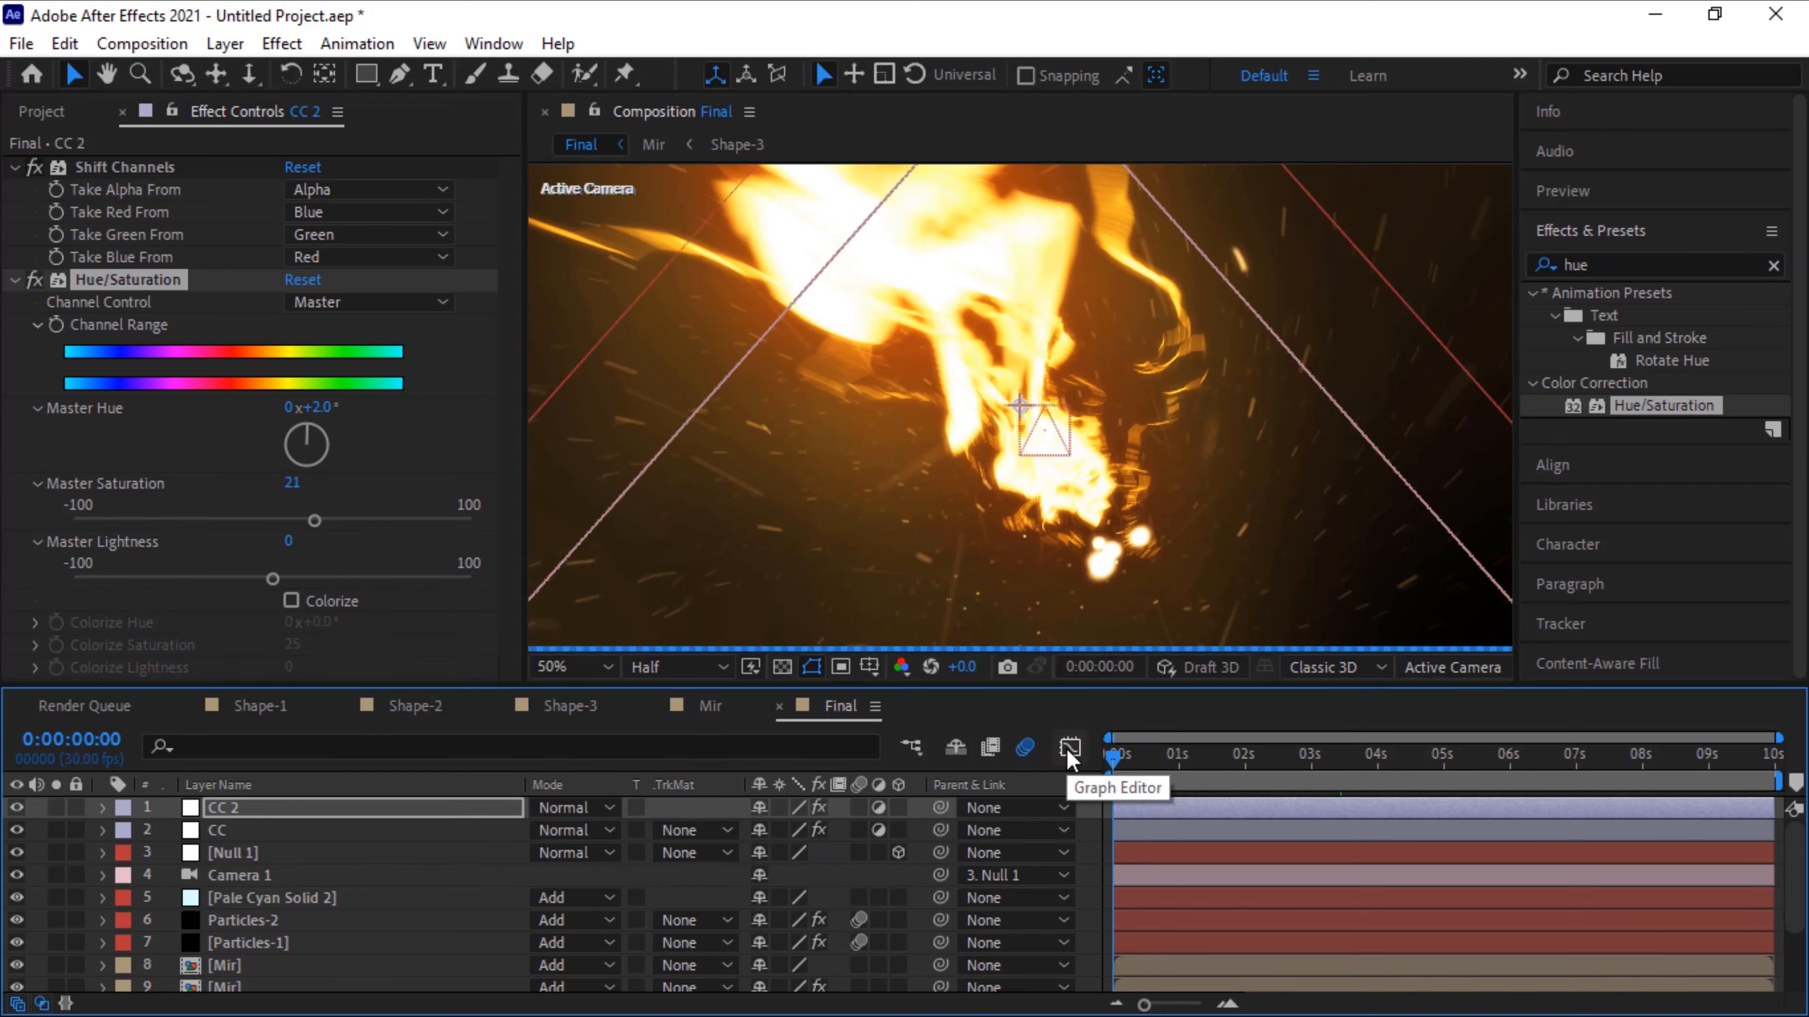
key("ctrl+alt+shift+j")
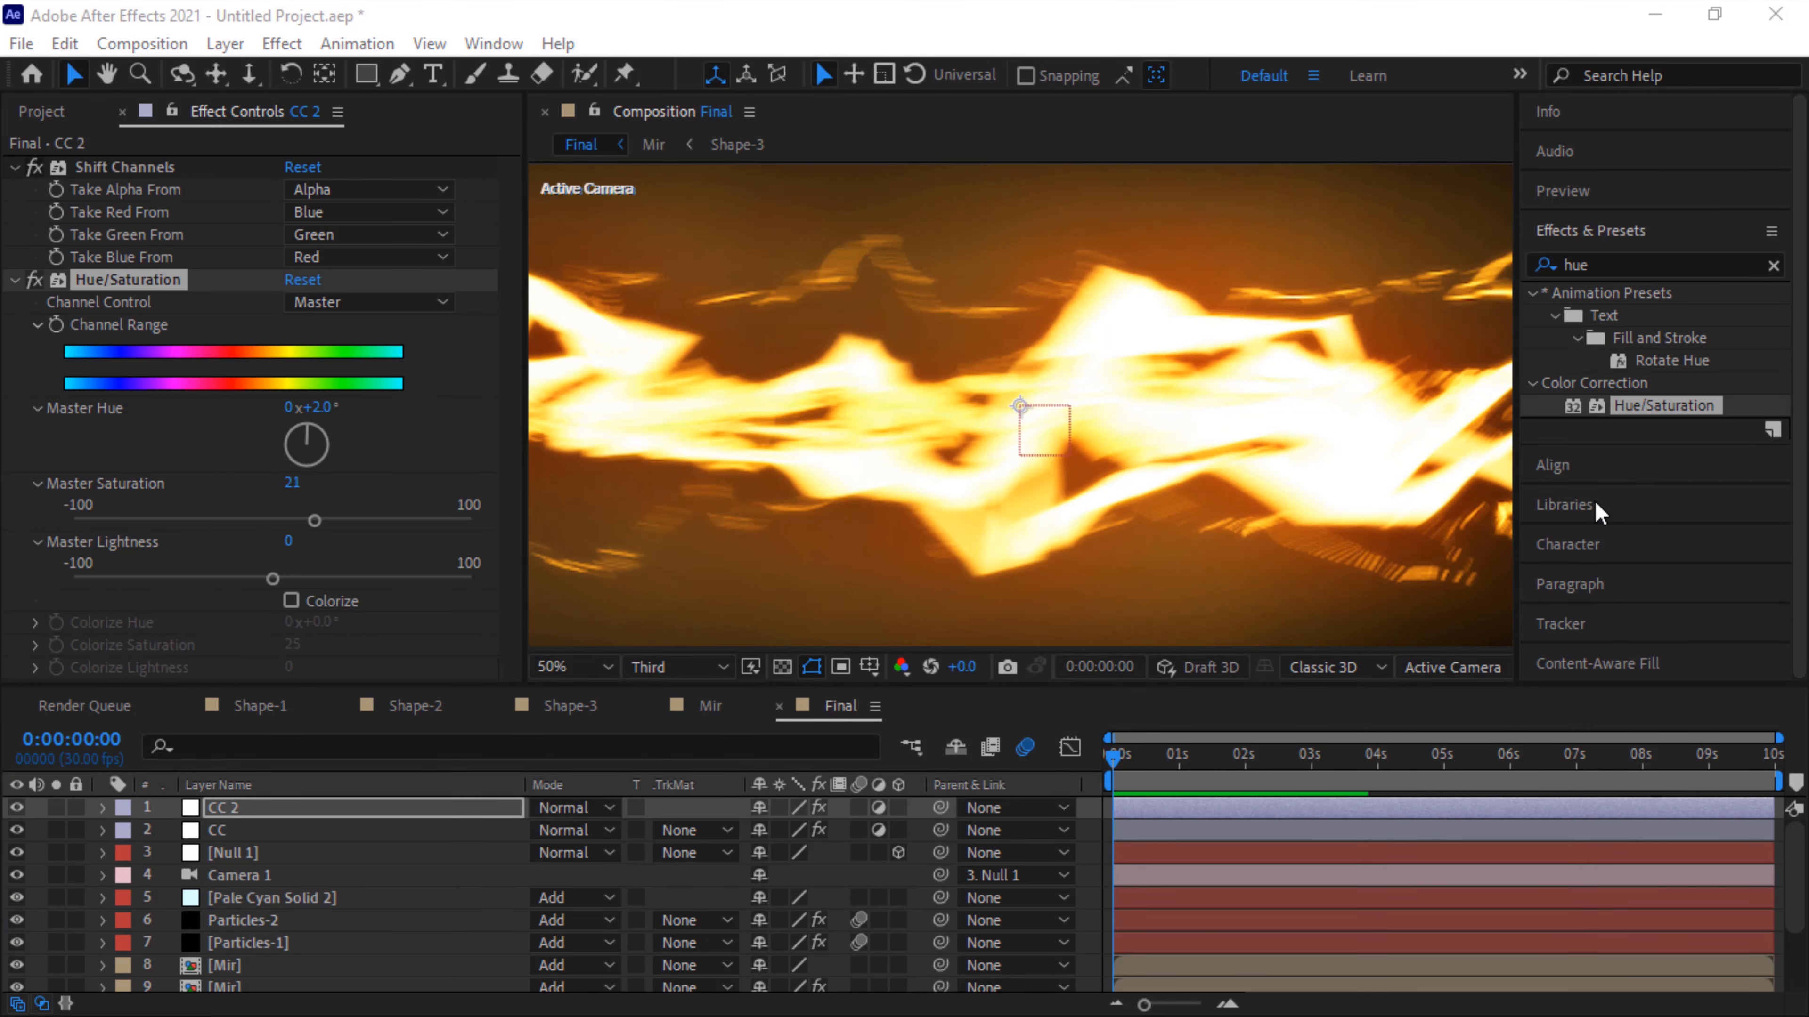
Play the Final composition from the first frame and replay it to review the animation with the shifted colors
left_click(1620, 708)
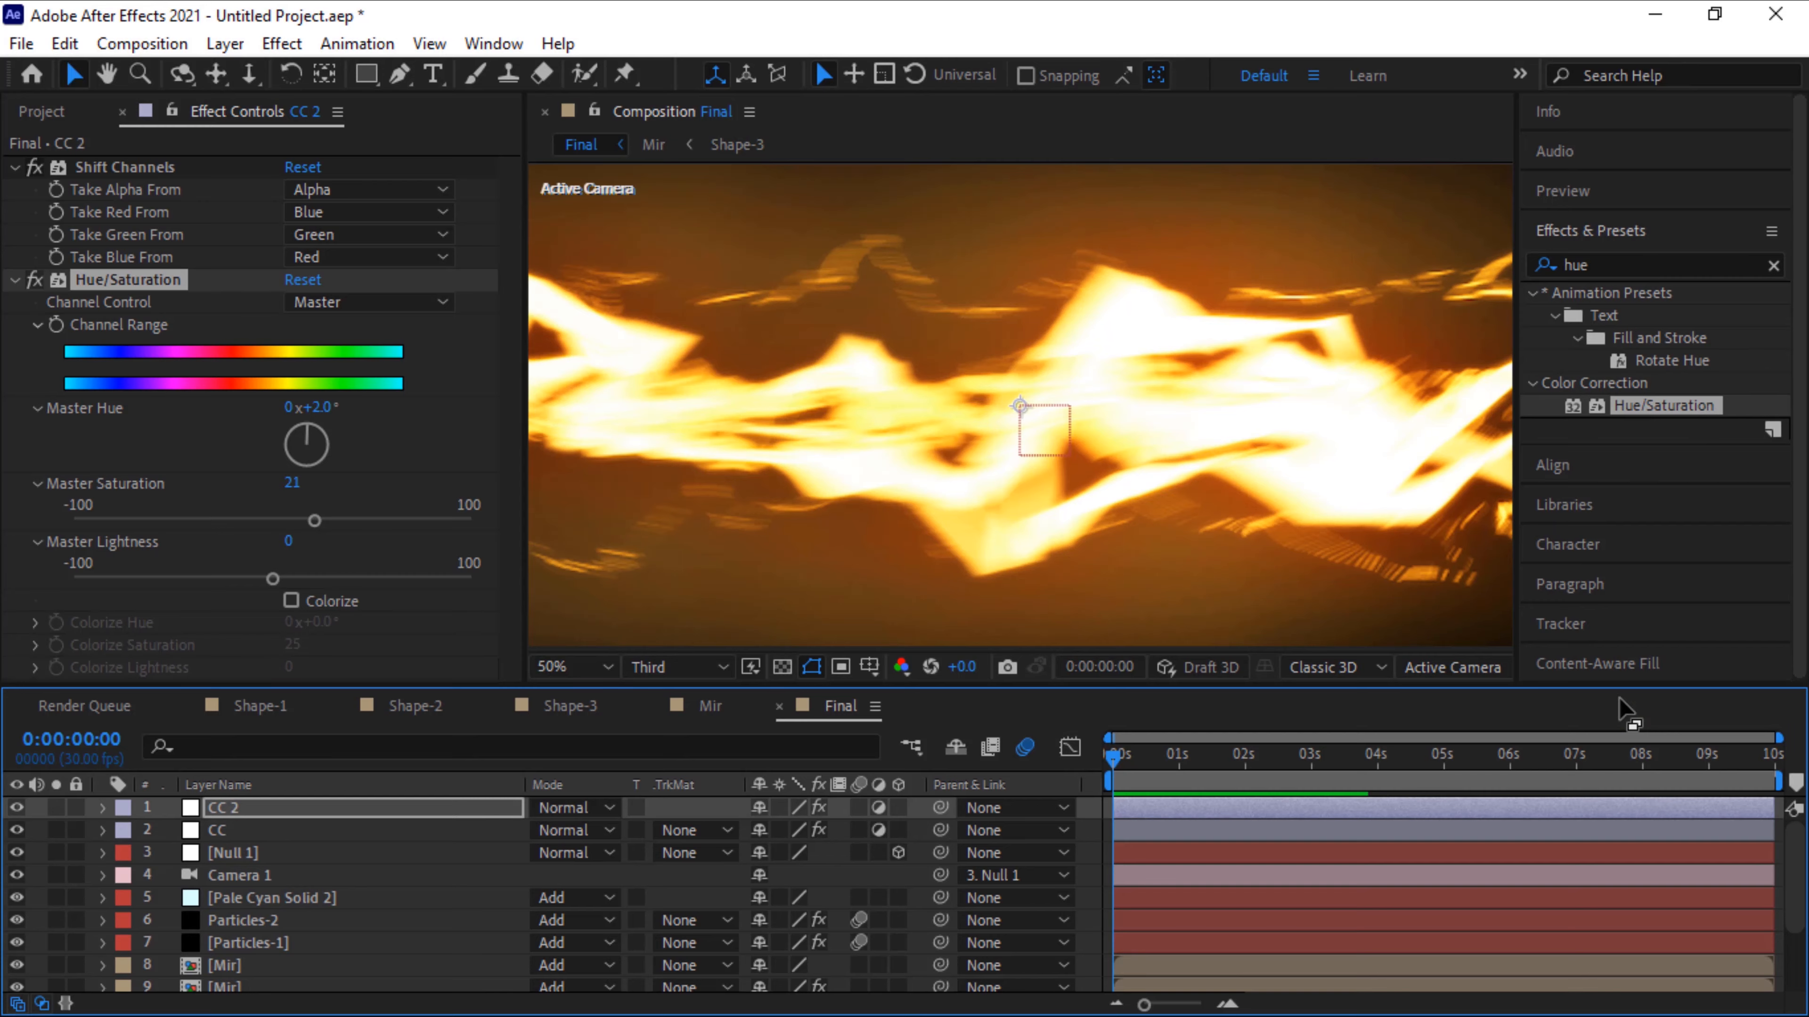
key("space")
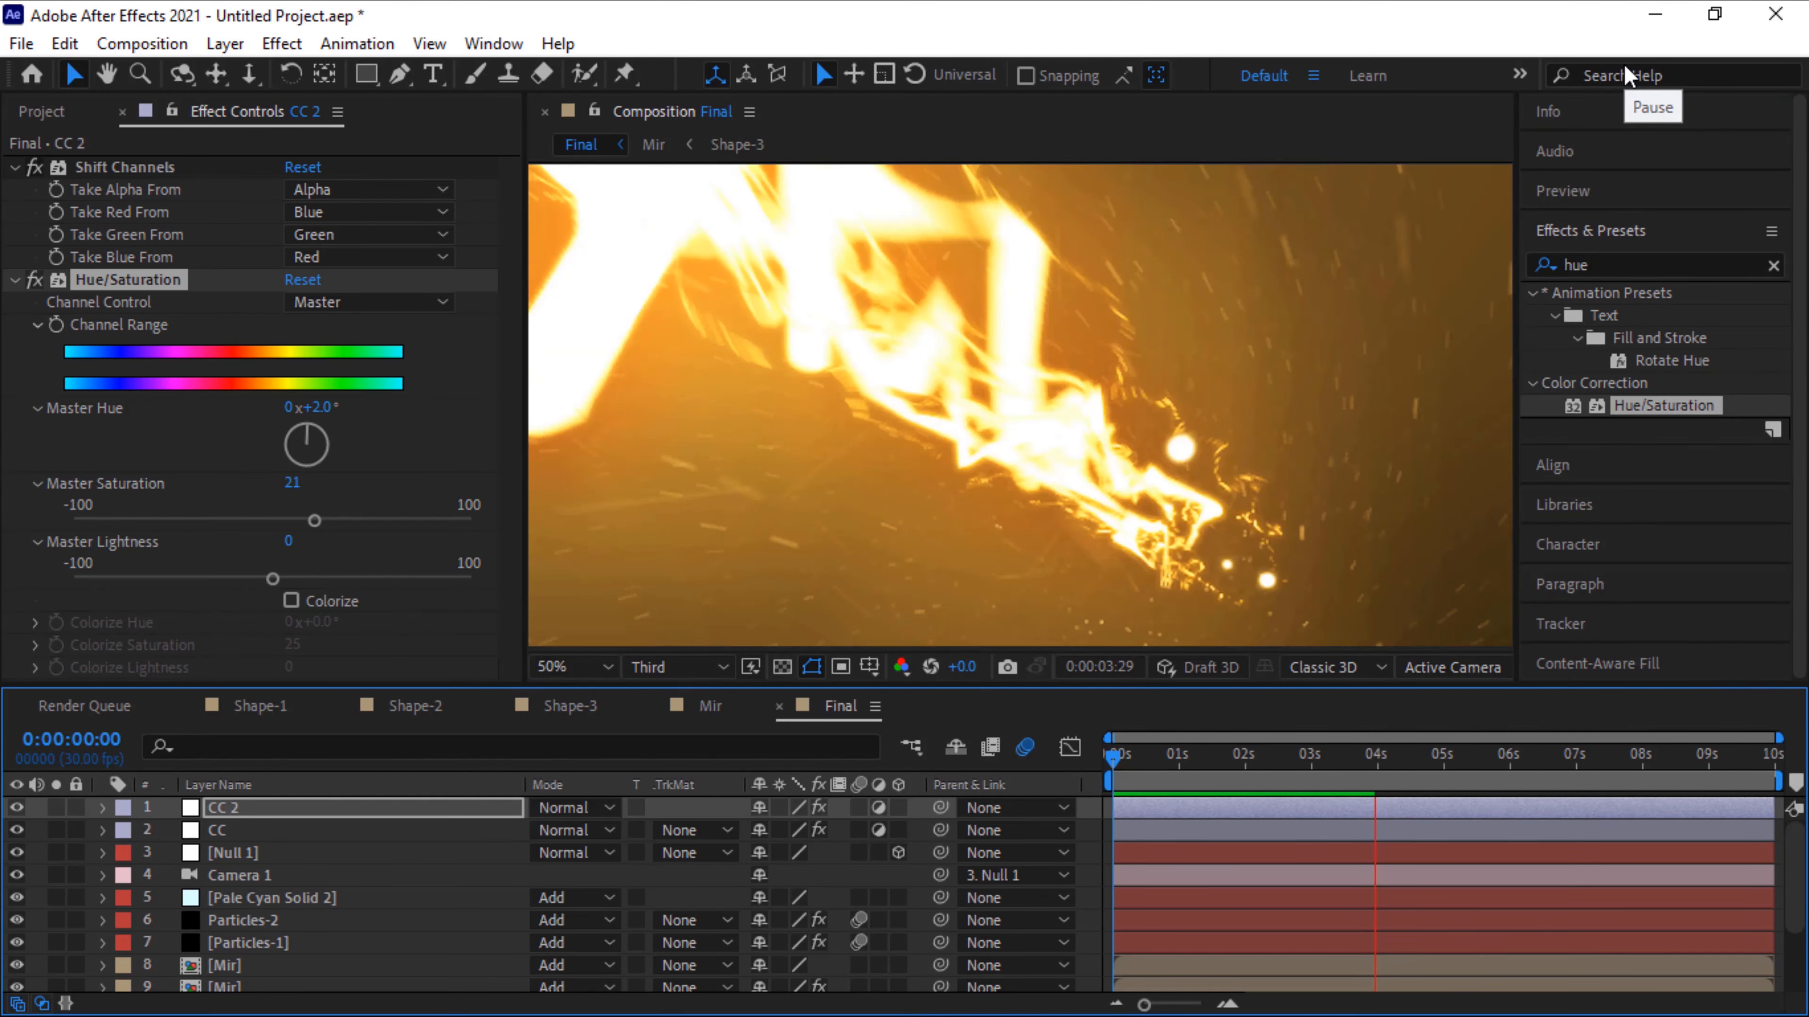
key("space")
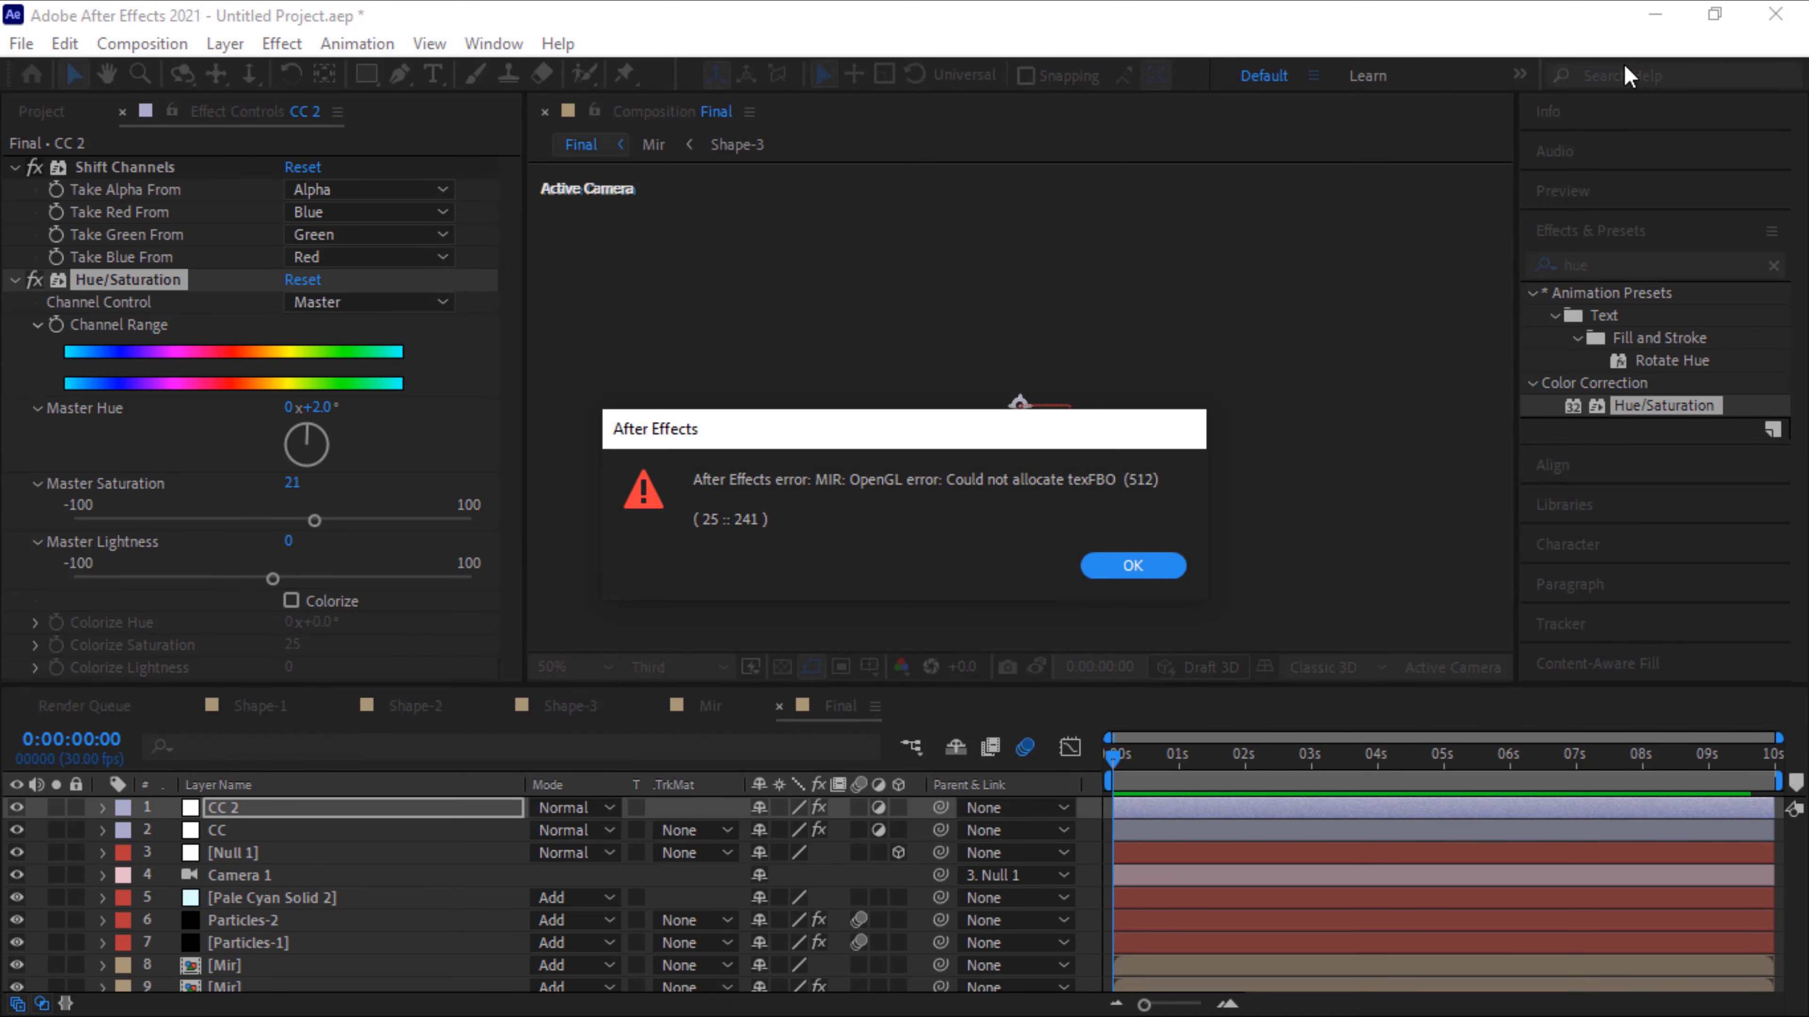
key("Return")
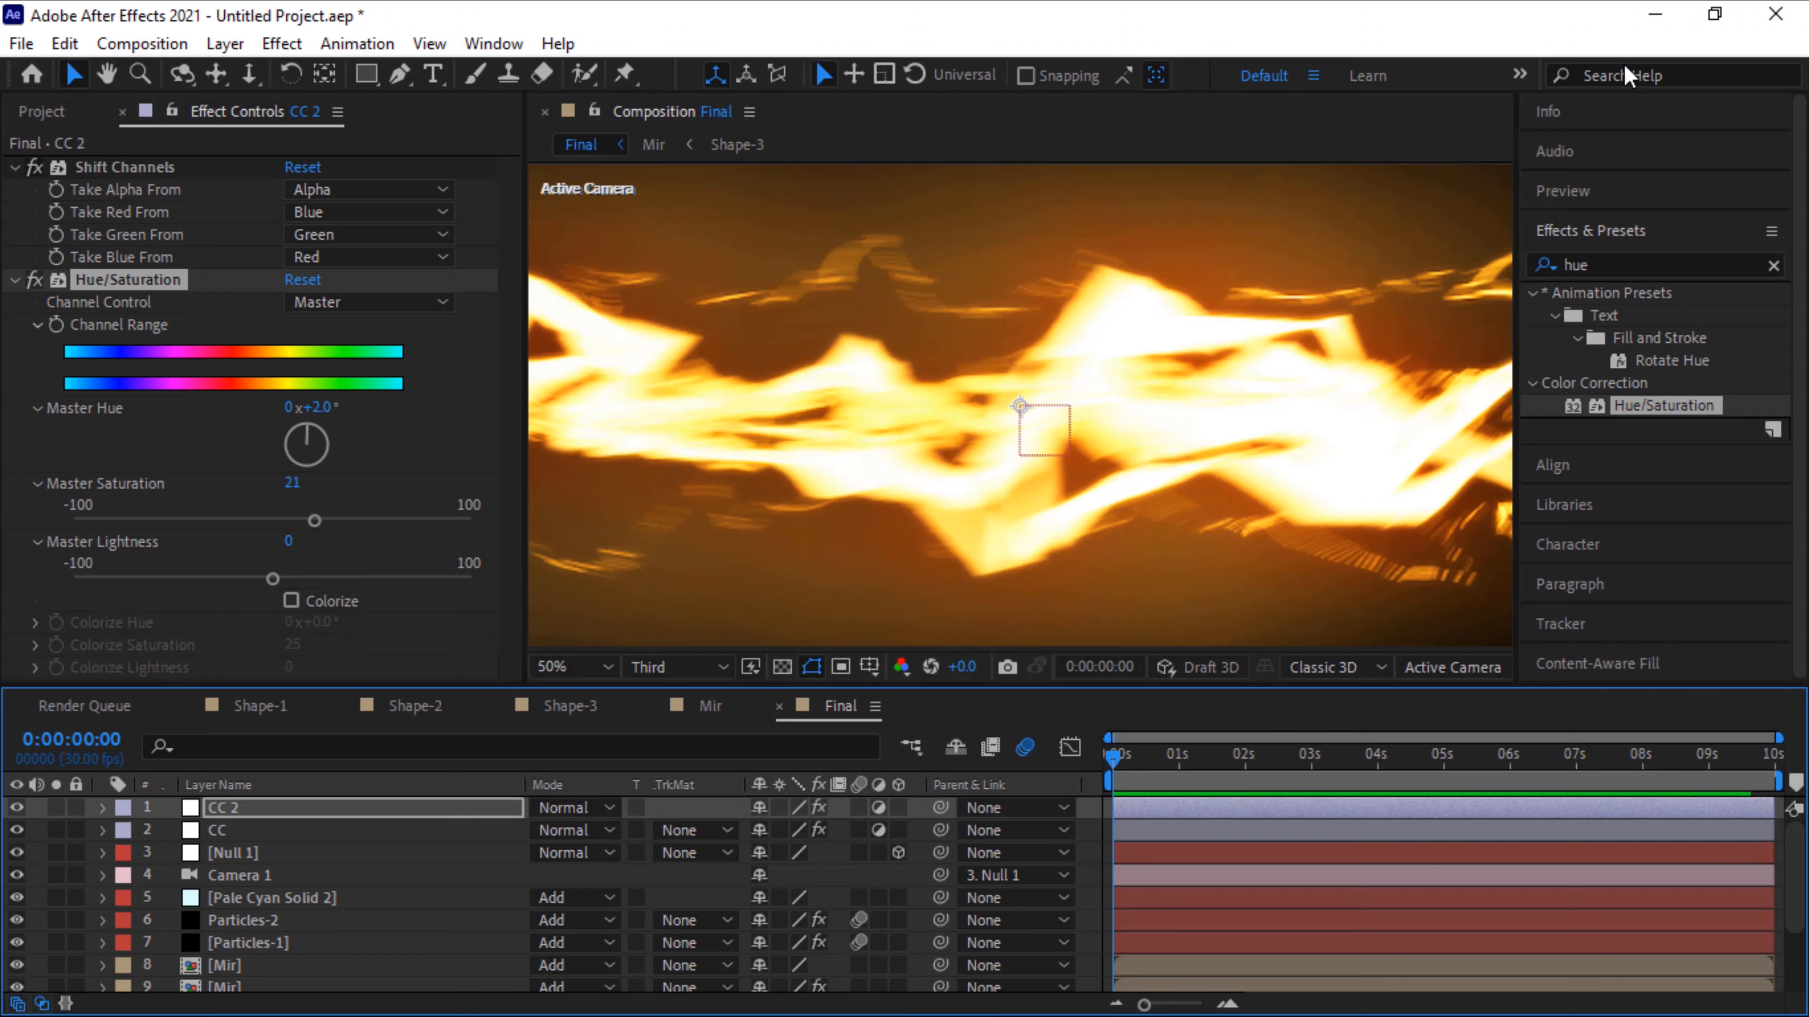
key("space")
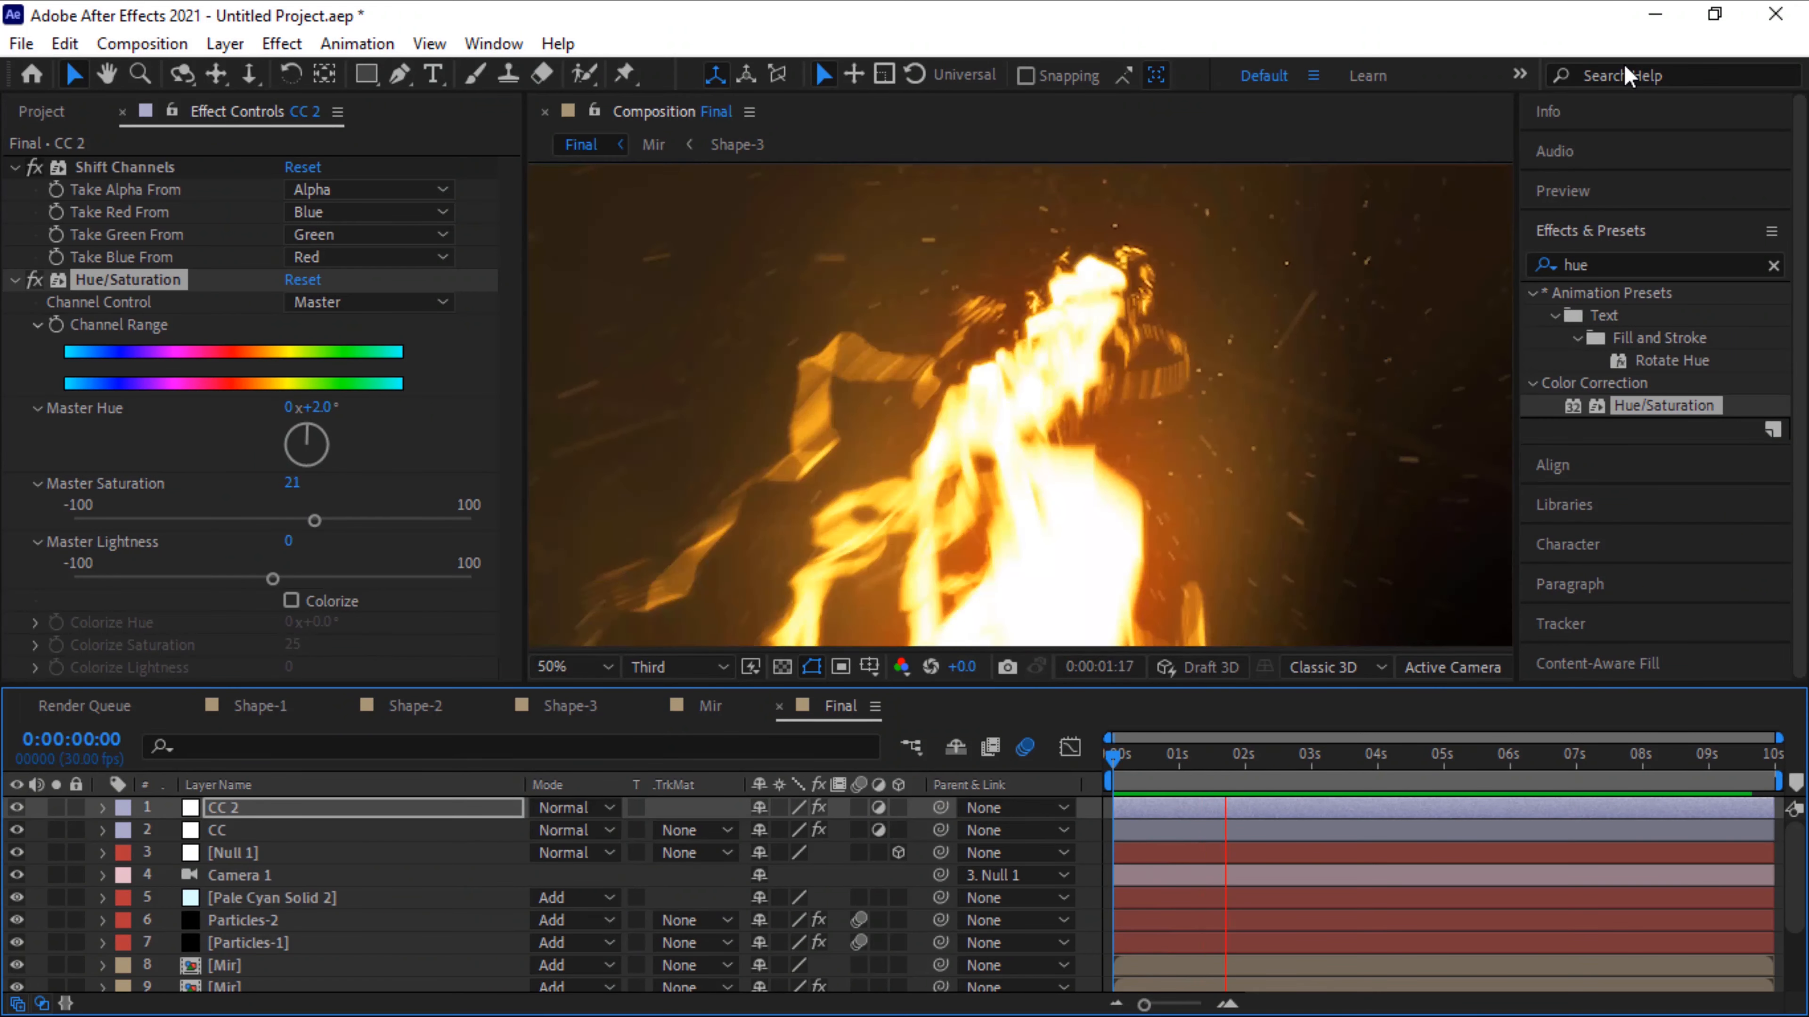